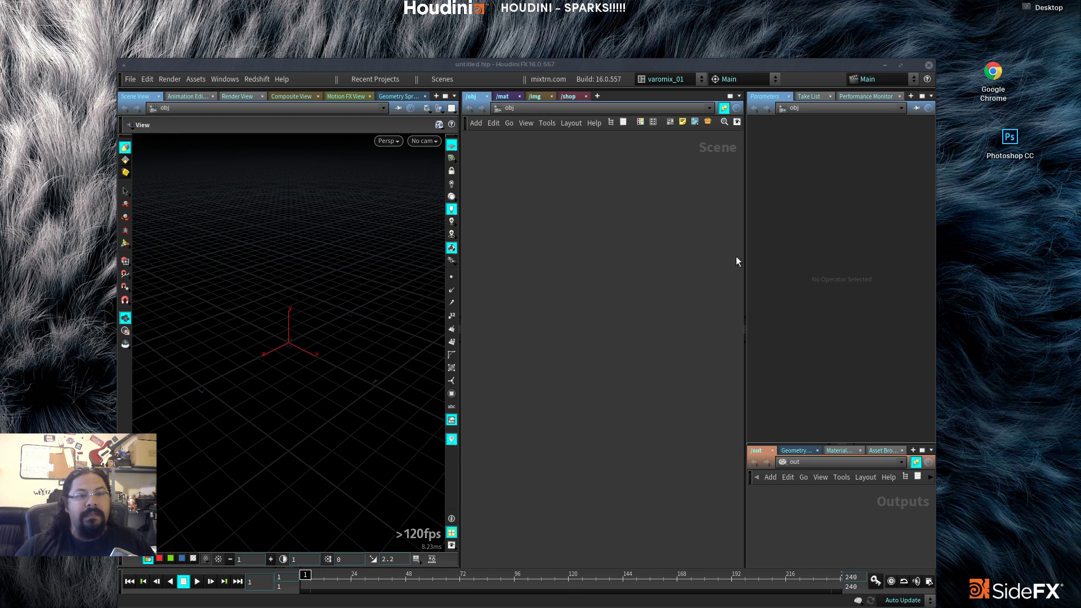
left_click(373, 78)
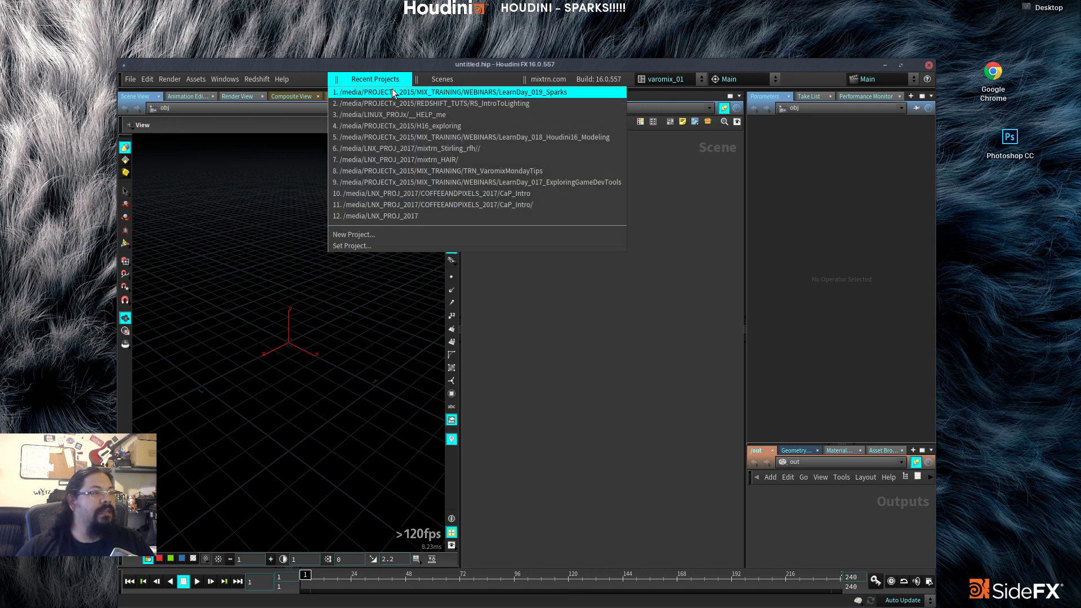
left_click(393, 92)
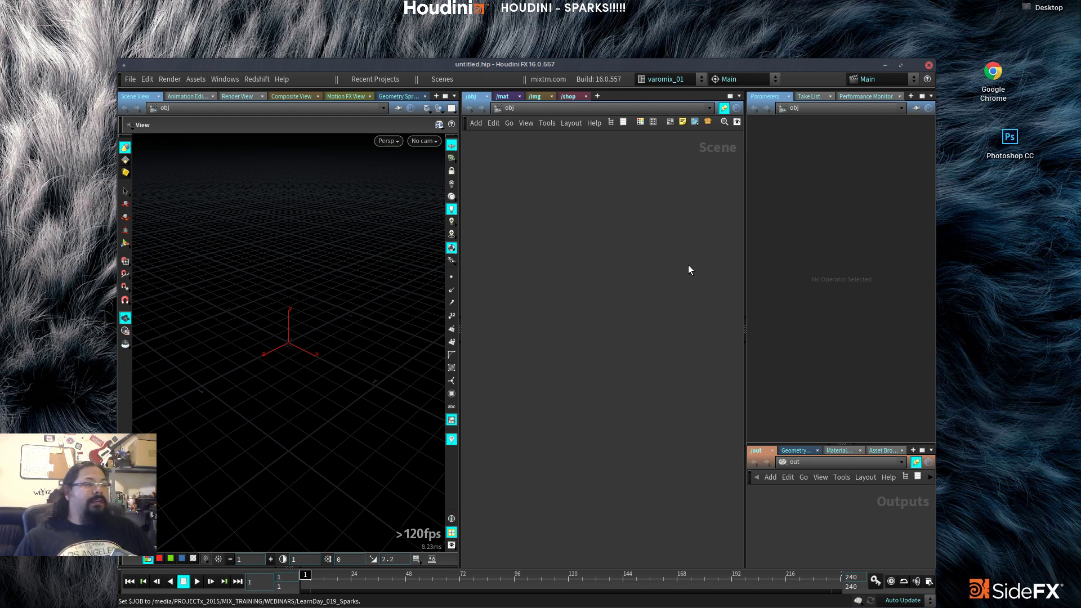
double_click(657, 63)
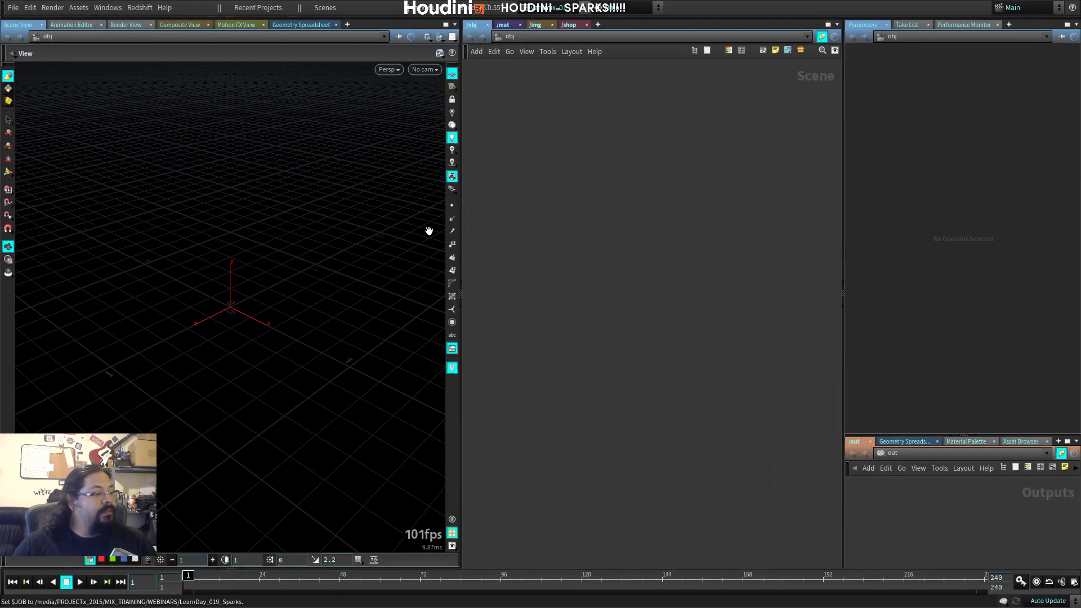
left_click(263, 8)
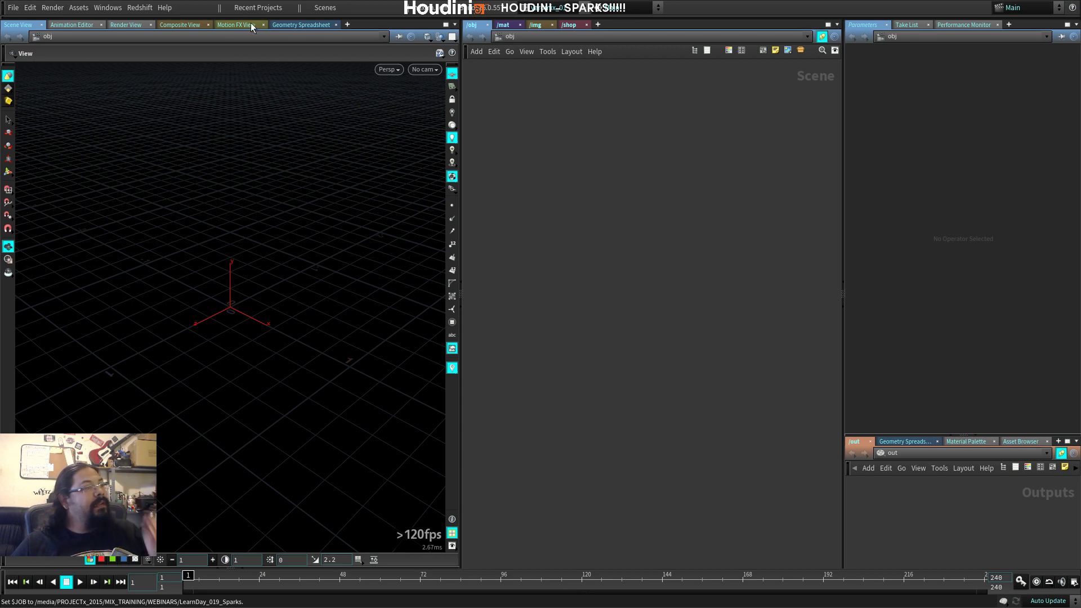
left_click(261, 8)
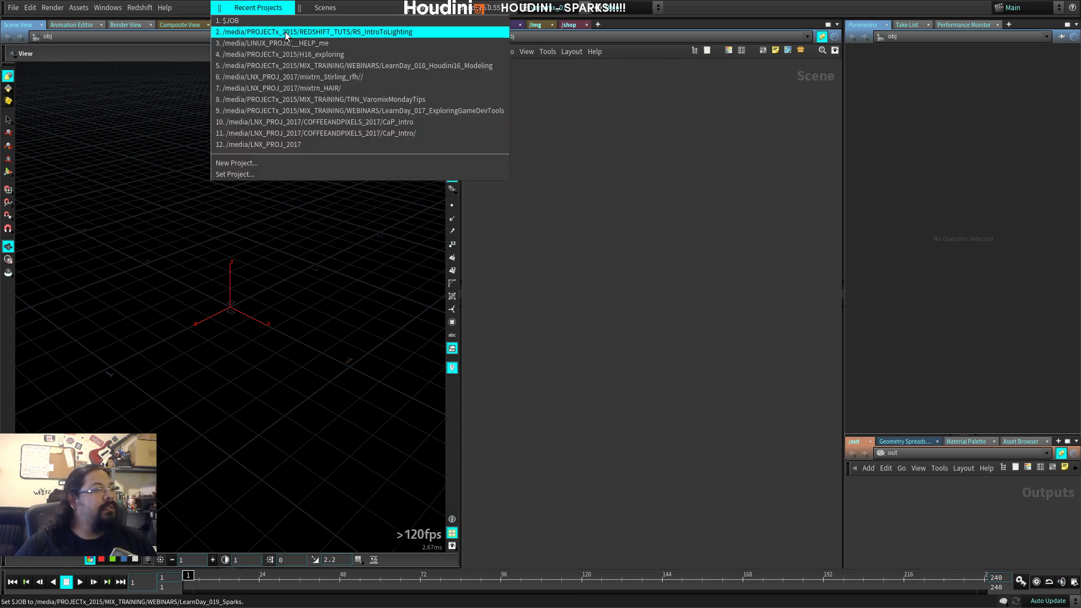
left_click(317, 8)
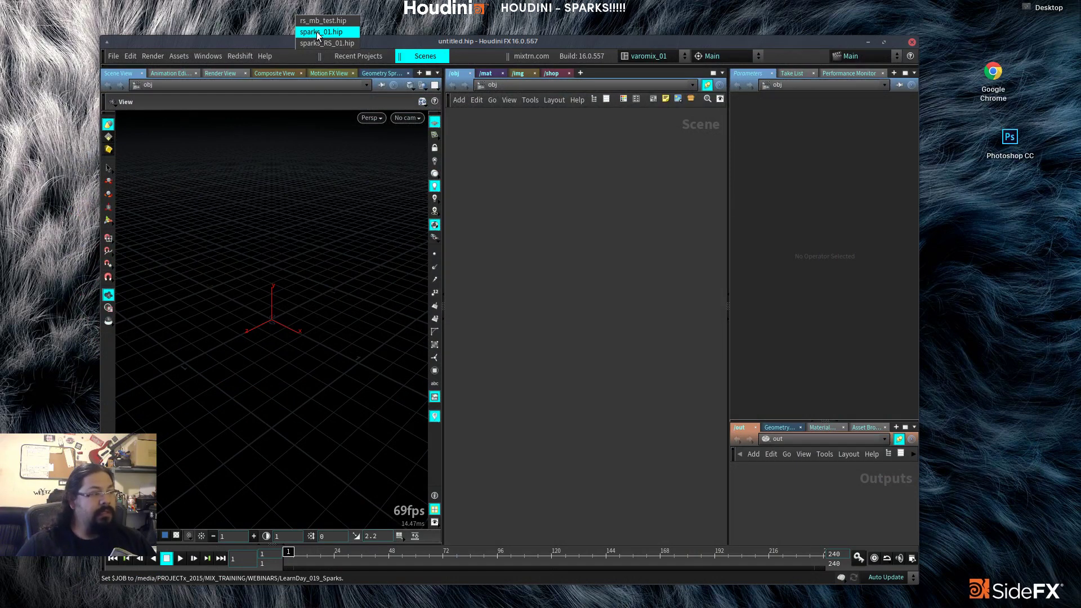
left_click(912, 44)
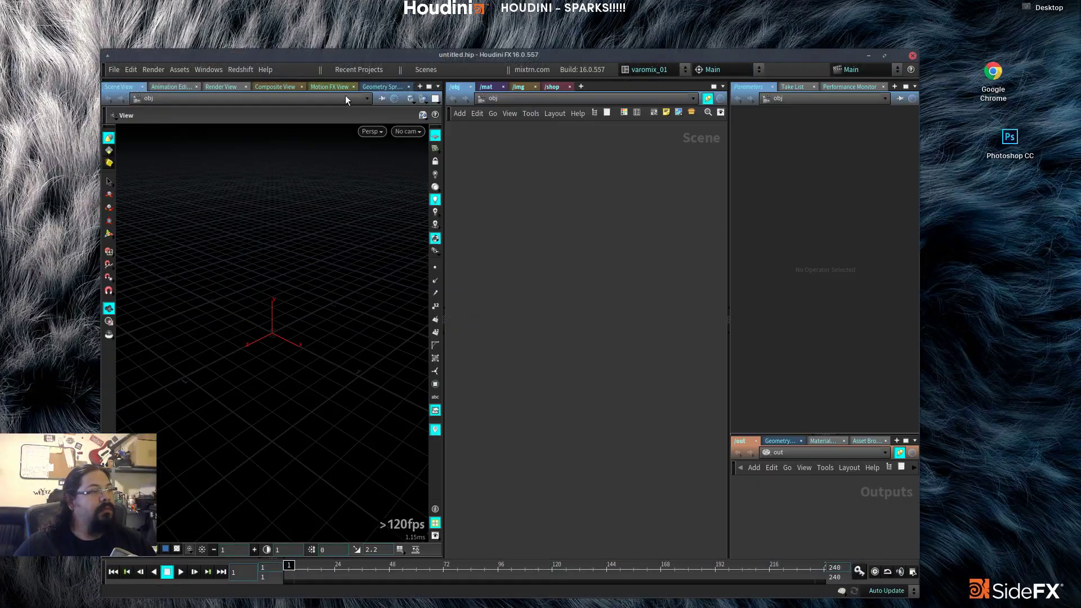
Step: Set LearnDay_019_Sparks as the current project and open its scene sparks_01.hip
left_click(359, 71)
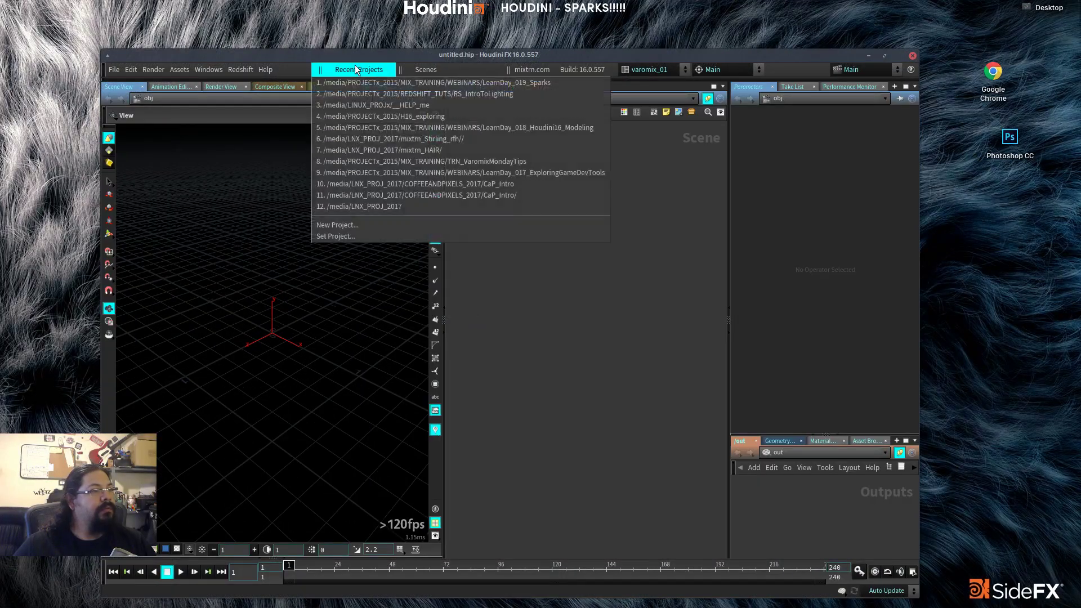
left_click(358, 82)
left_click(425, 70)
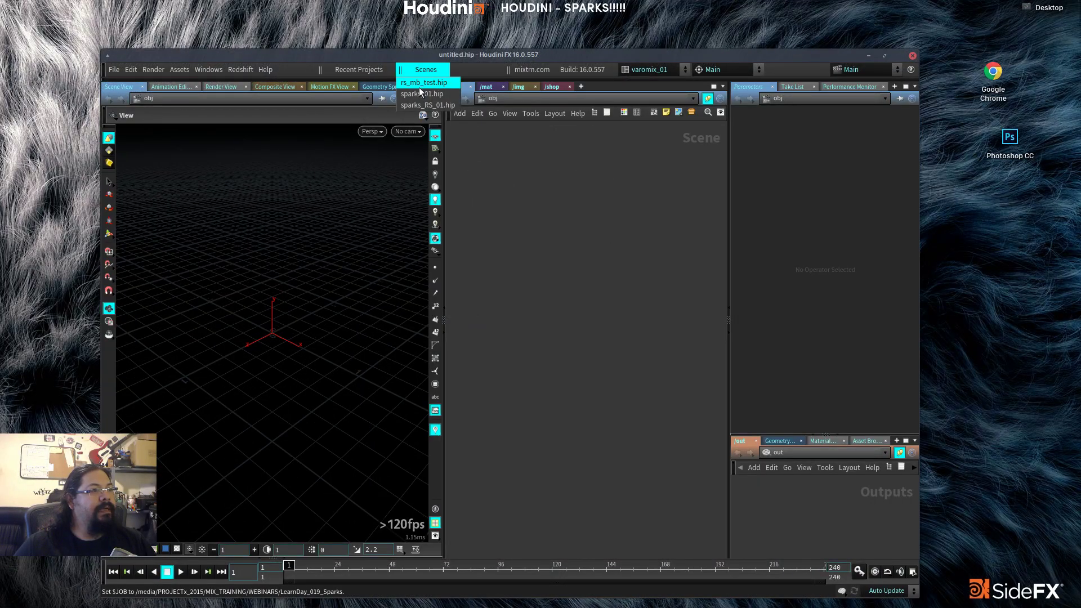
left_click(422, 94)
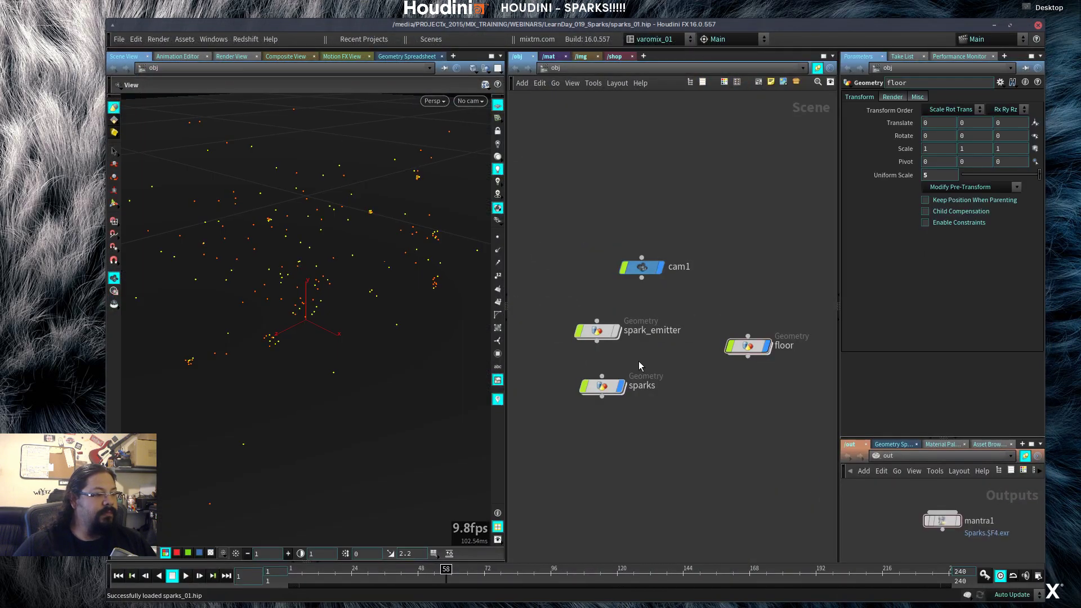
Step: View the scene through cam1, play the spark simulation from the first frame, stop it and maximize the window
left_click(471, 101)
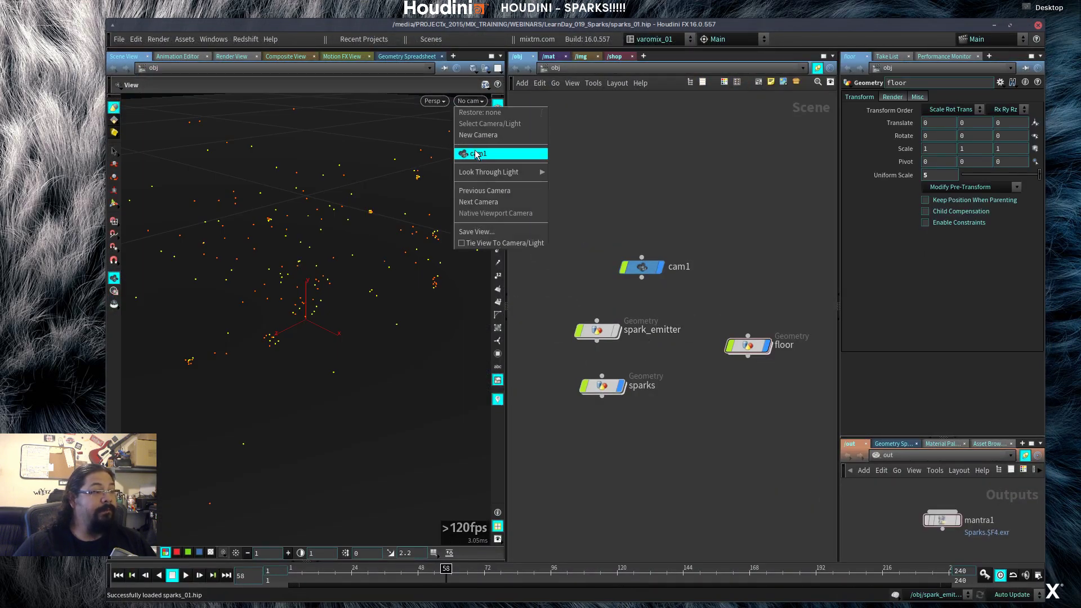
left_click(479, 155)
left_click(120, 575)
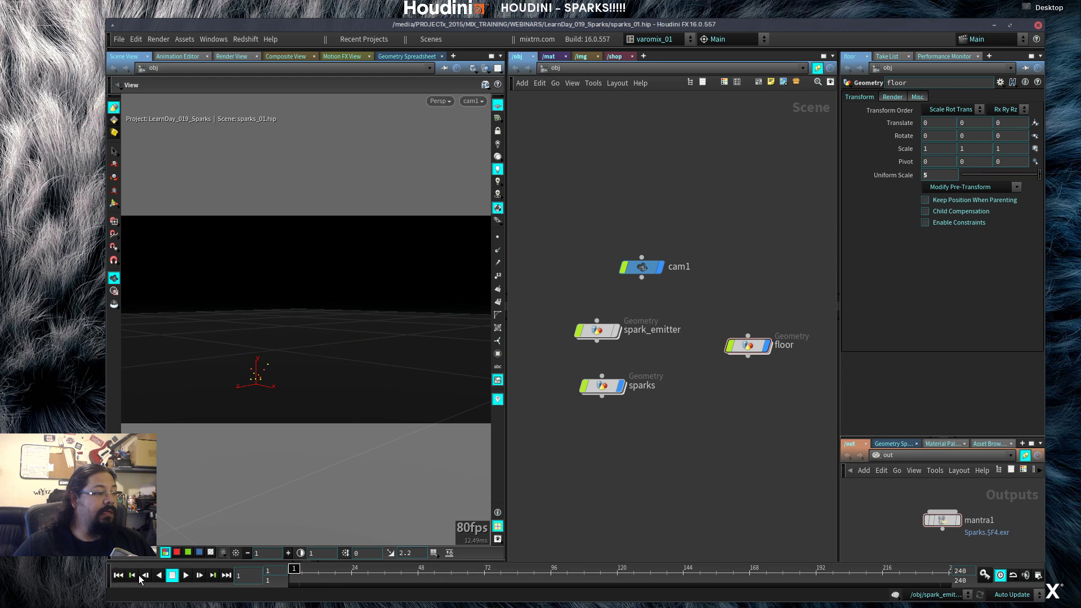
left_click(186, 575)
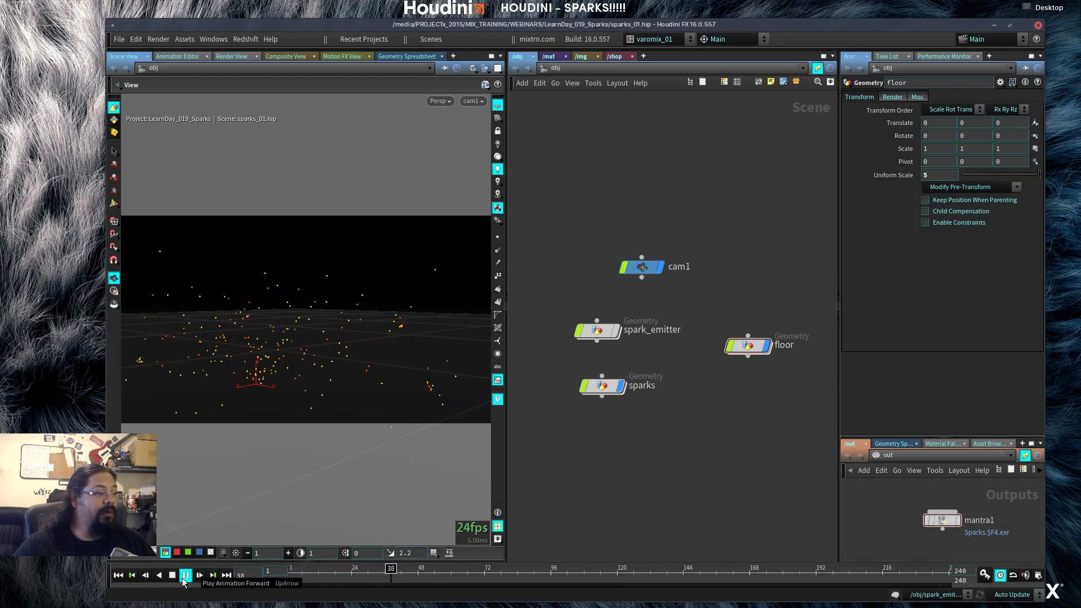
left_click(185, 574)
double_click(717, 27)
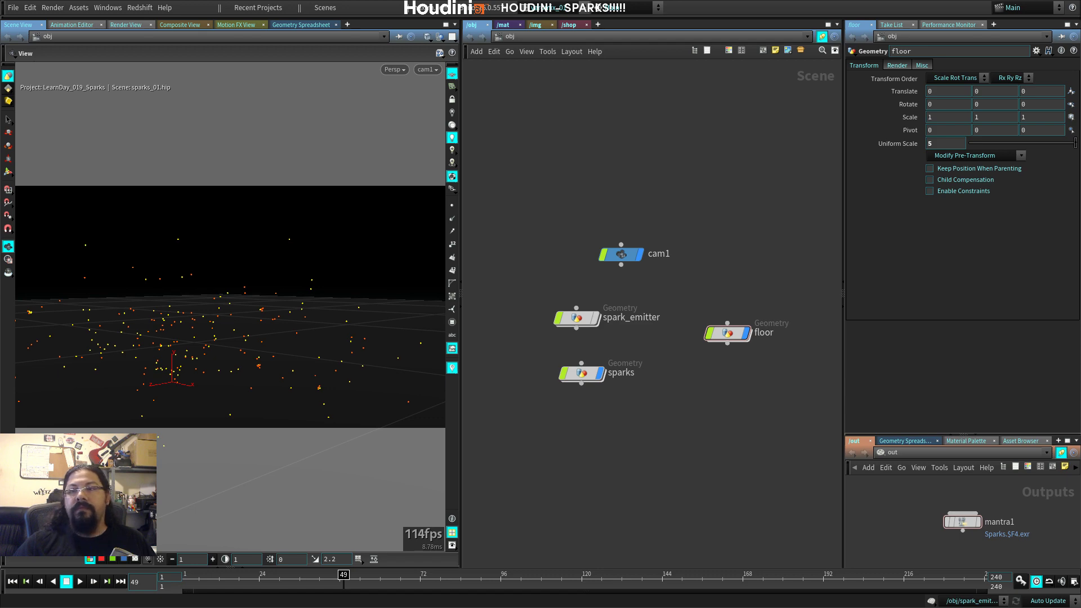
key("alt+Tab")
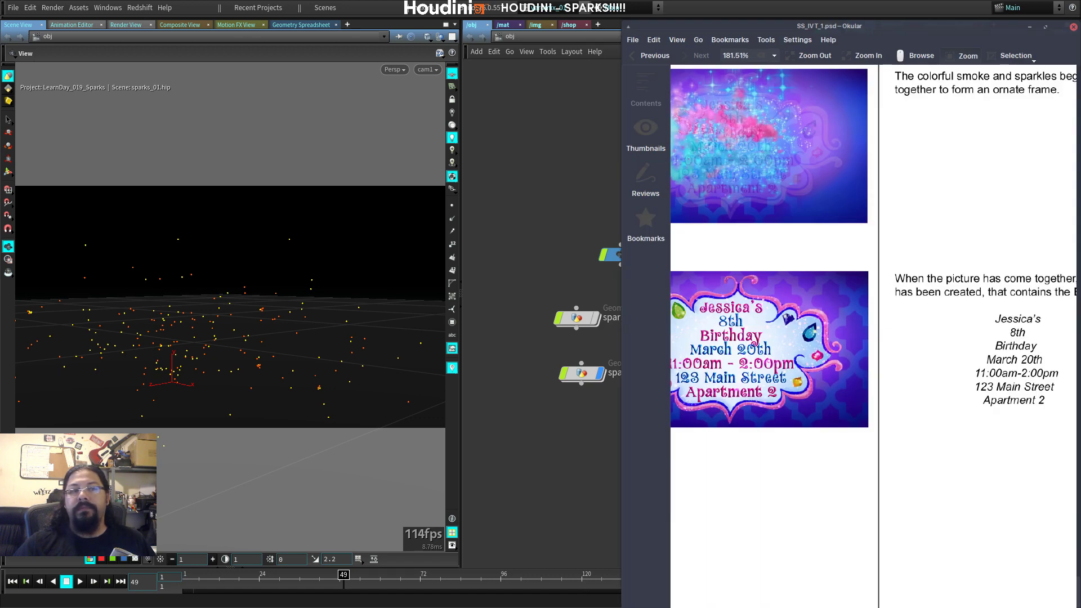
left_click(1039, 25)
key("alt+Tab")
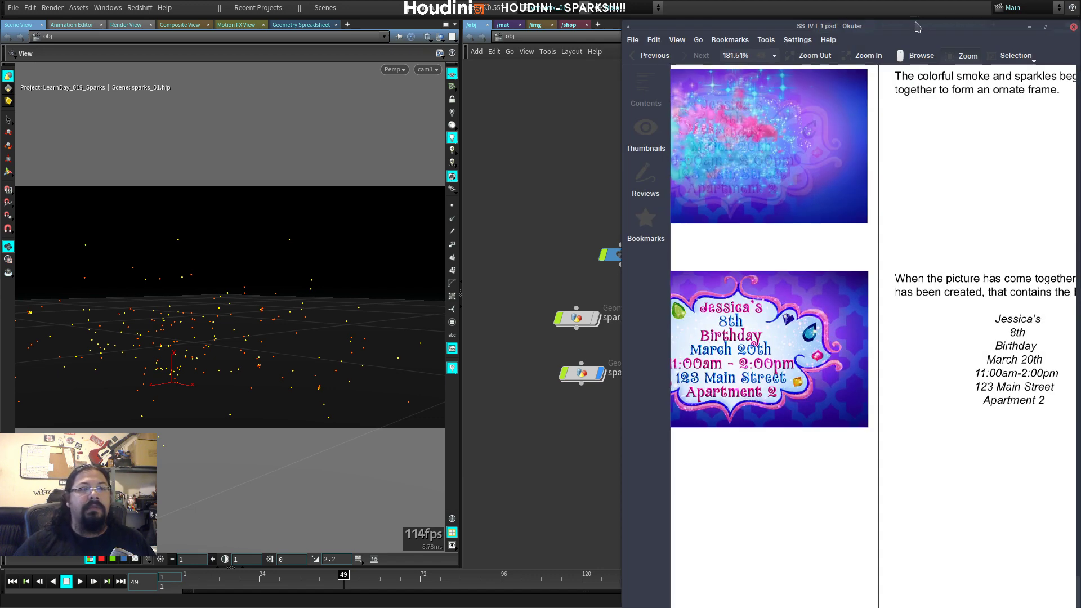
left_click_drag(893, 37, 1080, 39)
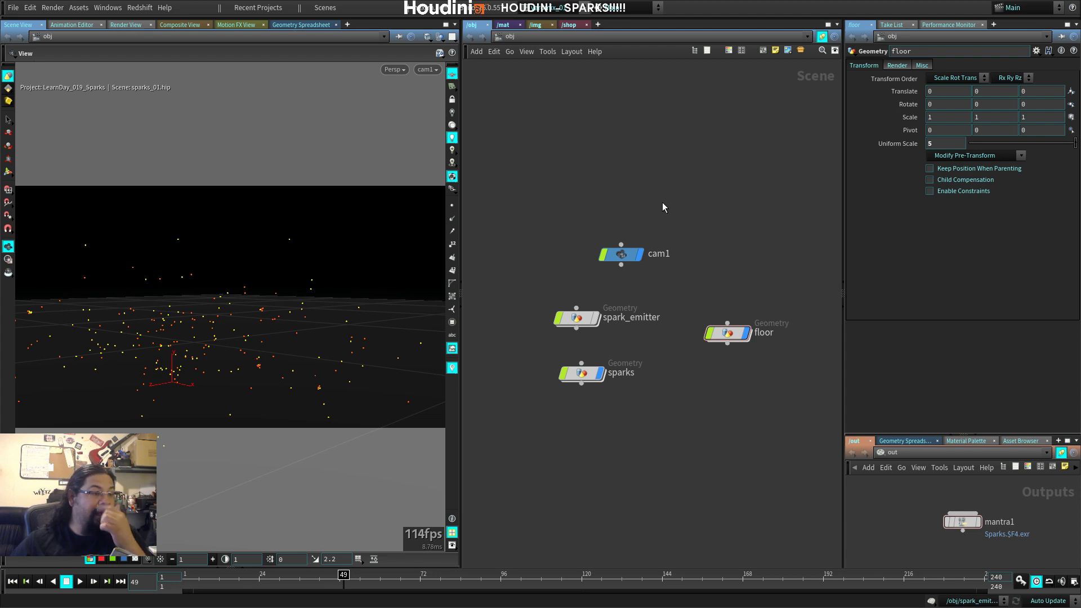
Step: Arrange the scene nodes with sparks directly below spark_emitter, floor beside spark_emitter and cam1 above them
left_click_drag(624, 259, 690, 220)
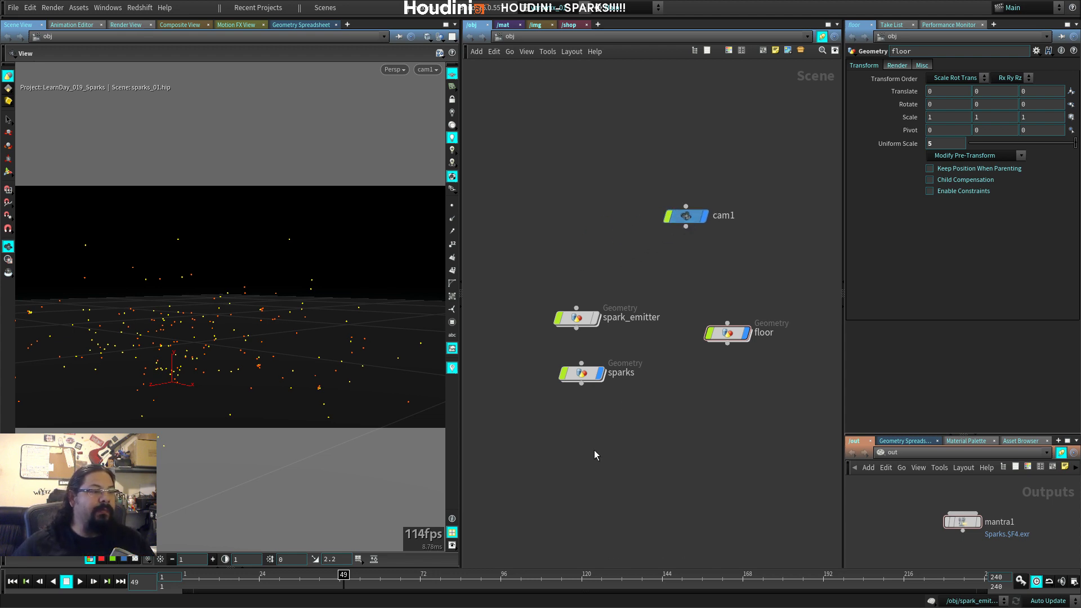
left_click_drag(581, 374, 641, 393)
left_click_drag(736, 336, 733, 321)
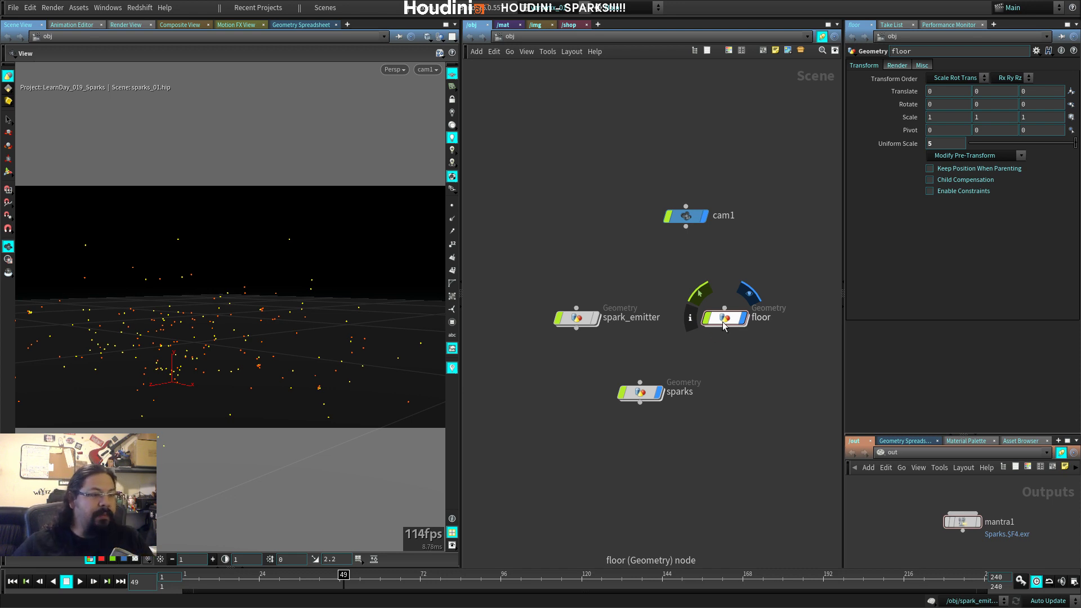
left_click_drag(625, 385, 561, 352)
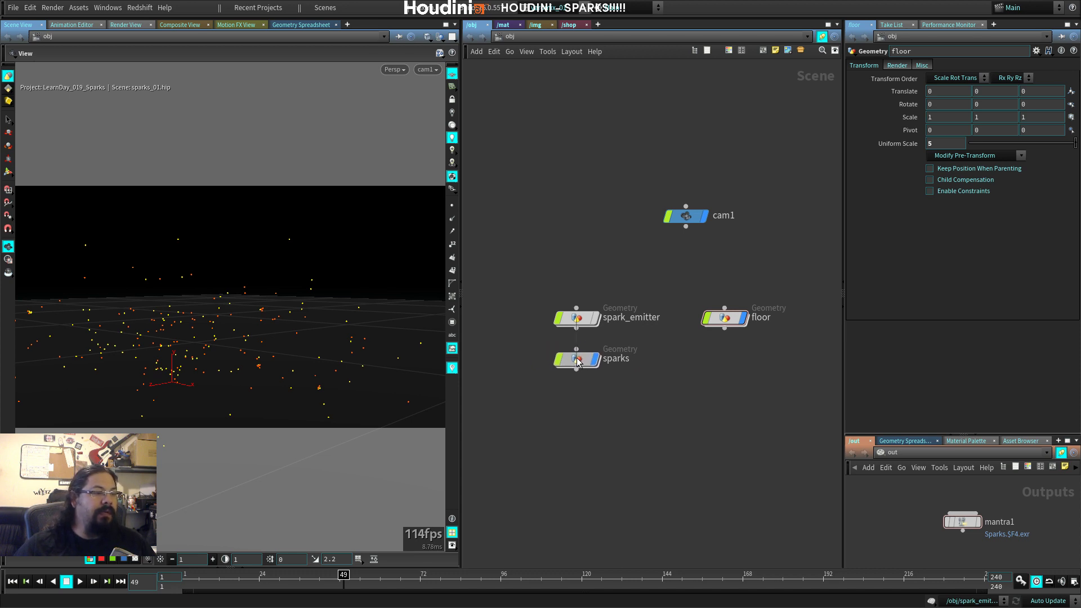
left_click_drag(526, 250, 720, 396)
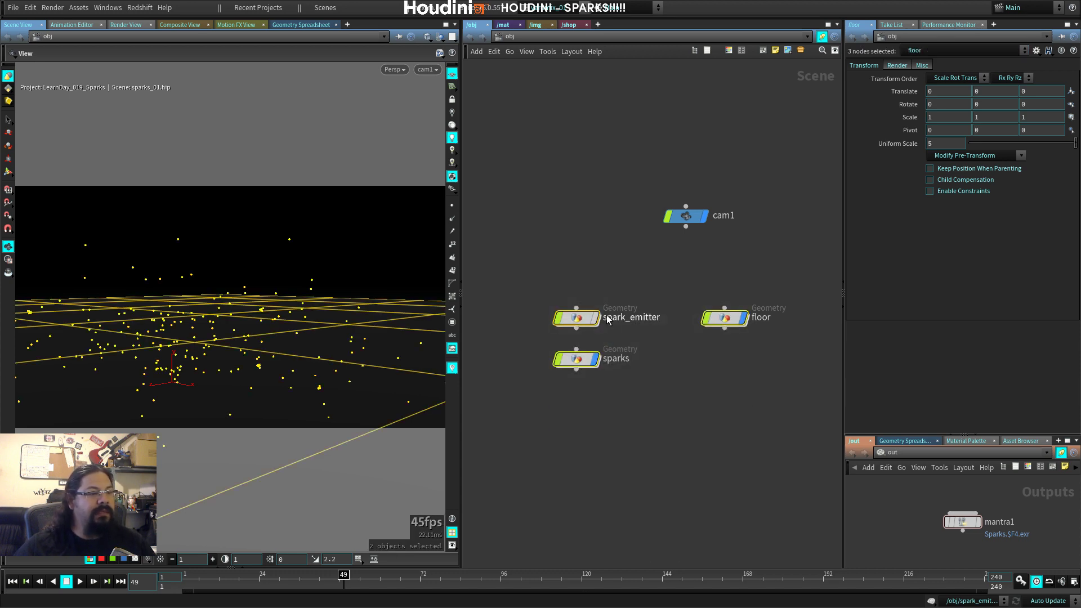
left_click_drag(581, 318, 584, 284)
left_click(680, 359)
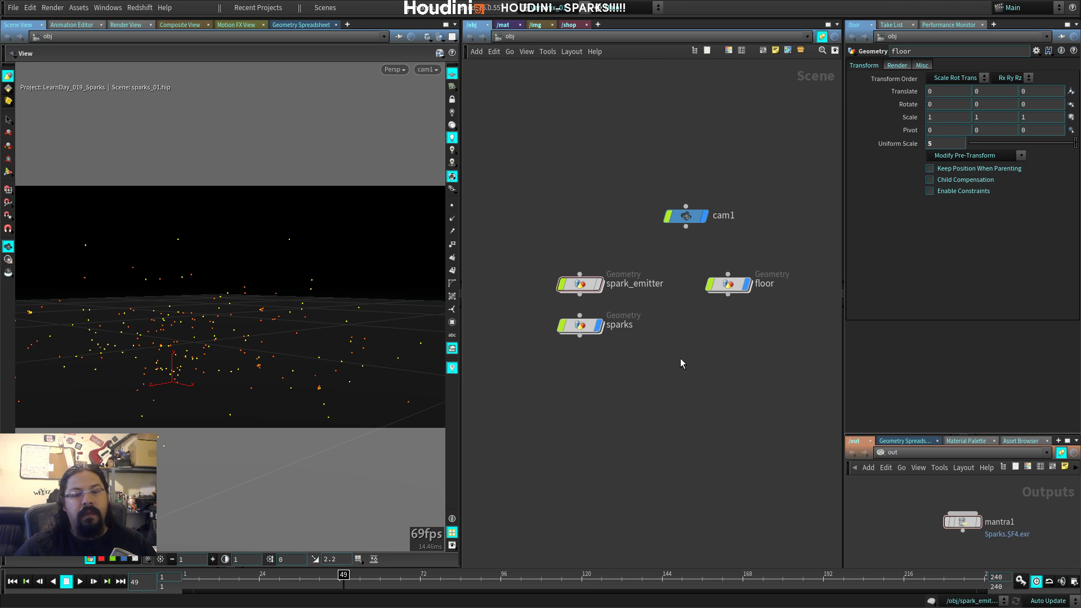
Step: Stack spark_emitter and cam1 in one column above floor, move sparks up on its own and select it
left_click_drag(686, 223, 724, 218)
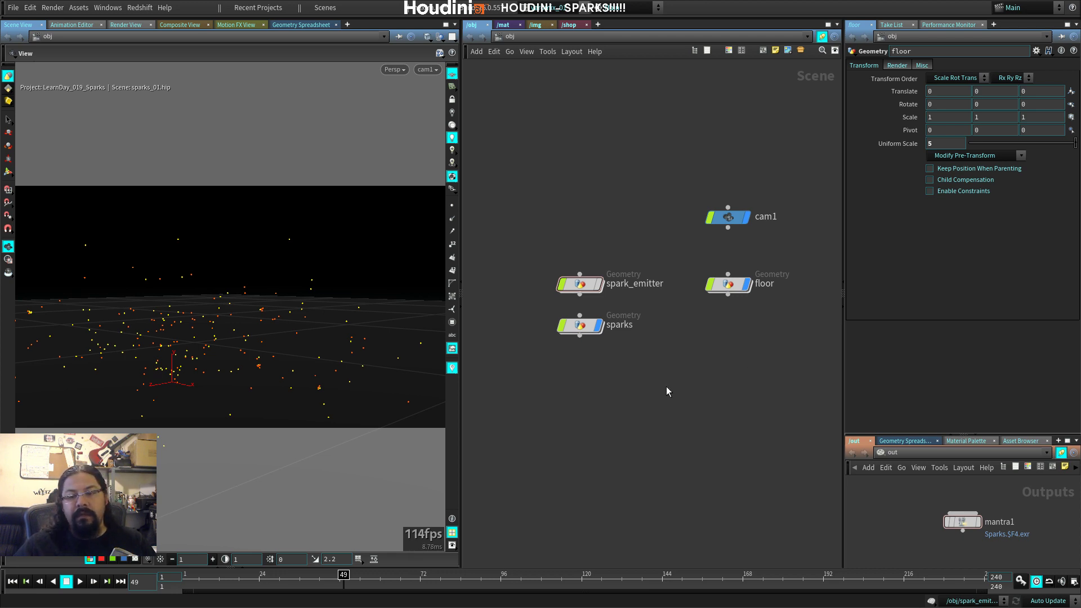
left_click_drag(596, 292, 733, 184)
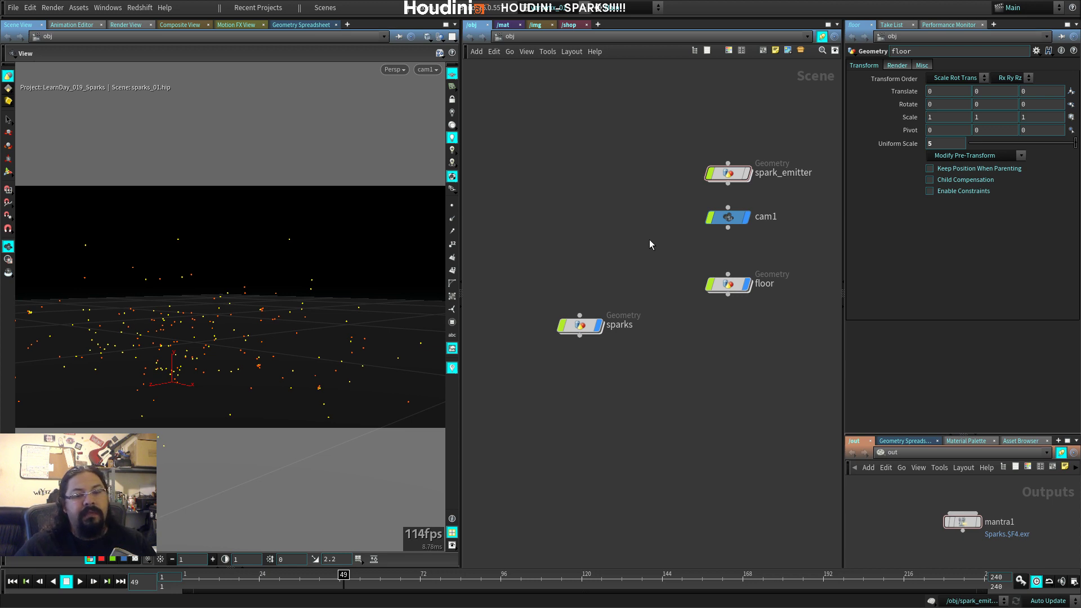
left_click_drag(582, 327, 595, 273)
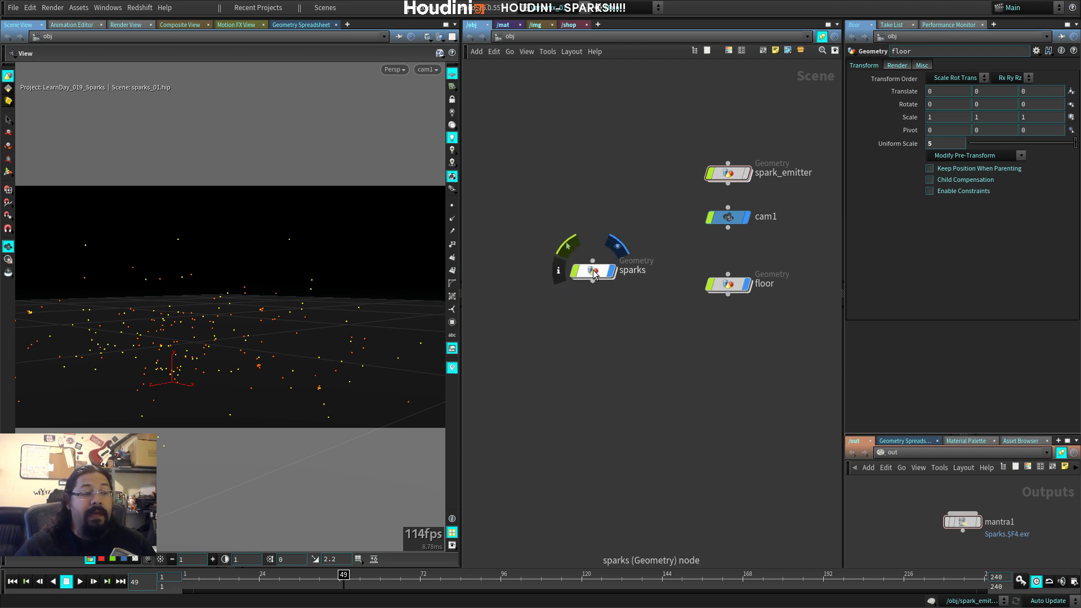
left_click(595, 273)
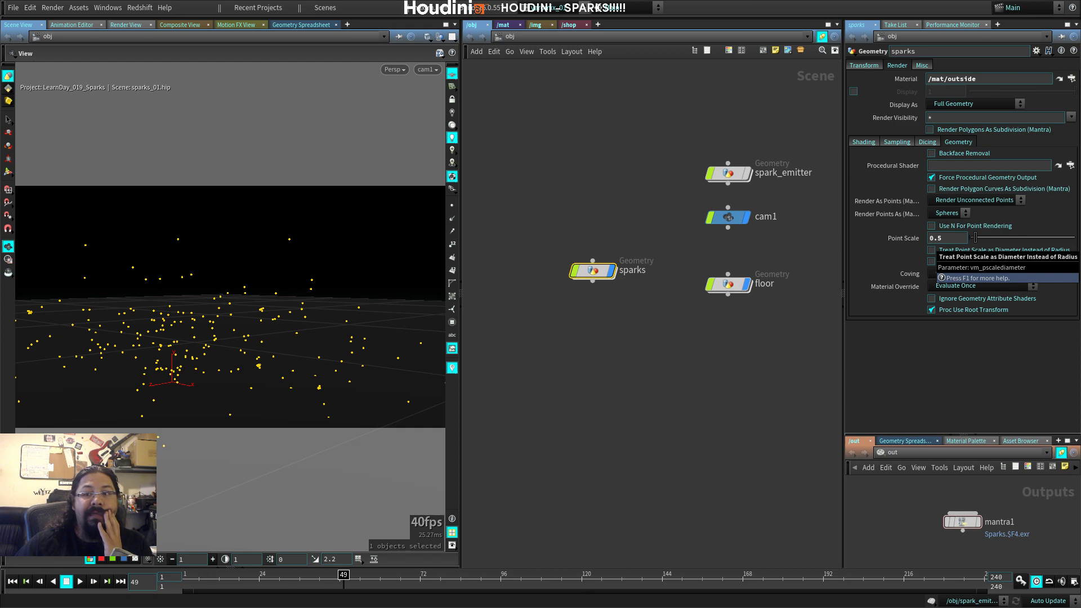
Step: Switch to the Dolphin file manager and close the NOTES and bin folders, keeping only LearnDay_019_Sparks open
key("alt+Tab")
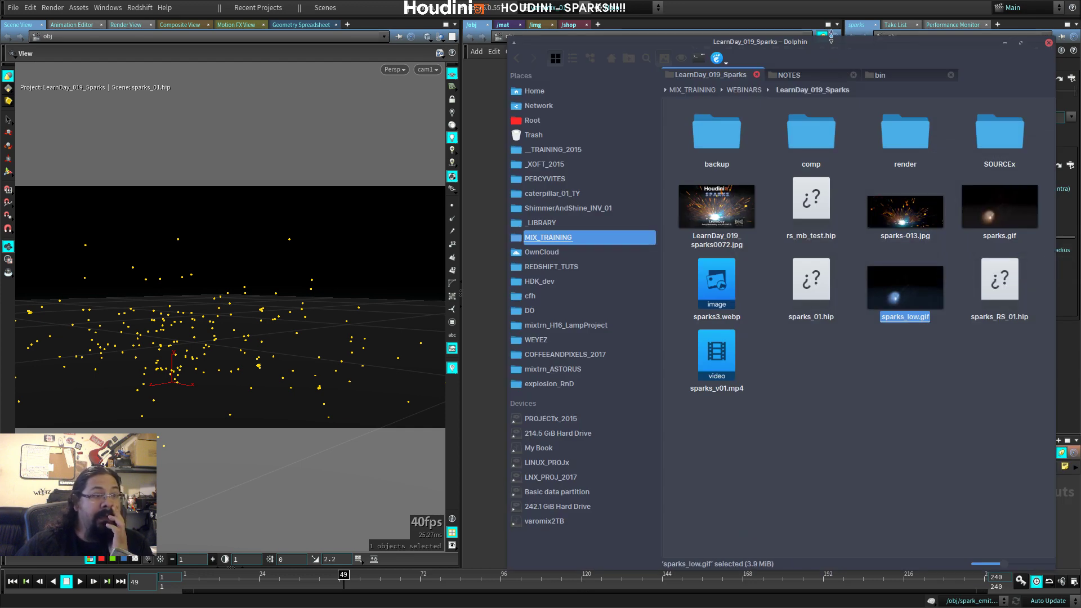
left_click_drag(831, 39, 722, 33)
left_click(744, 68)
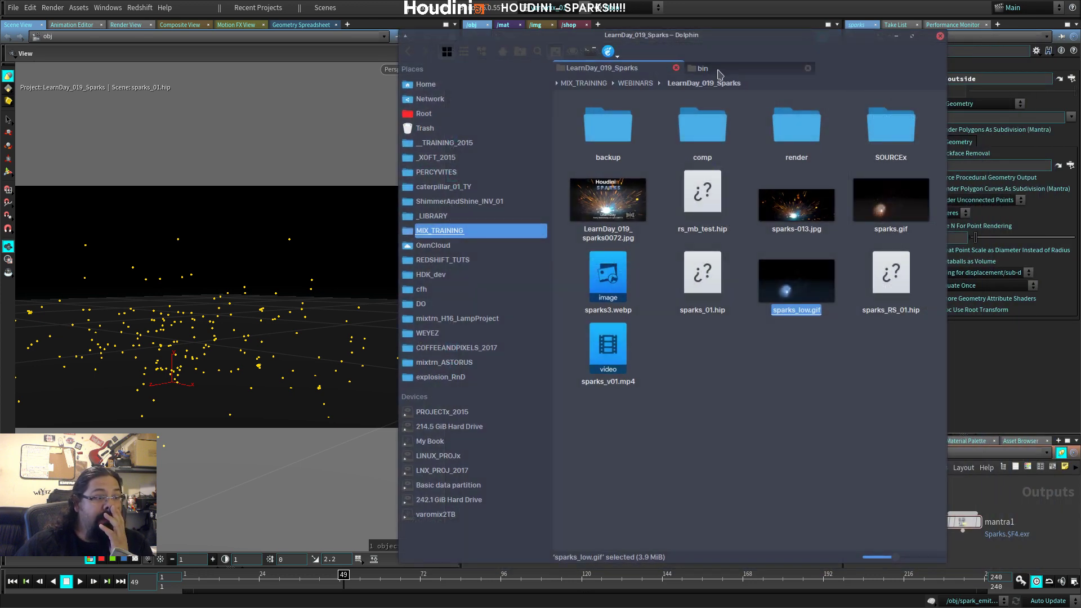
left_click(744, 68)
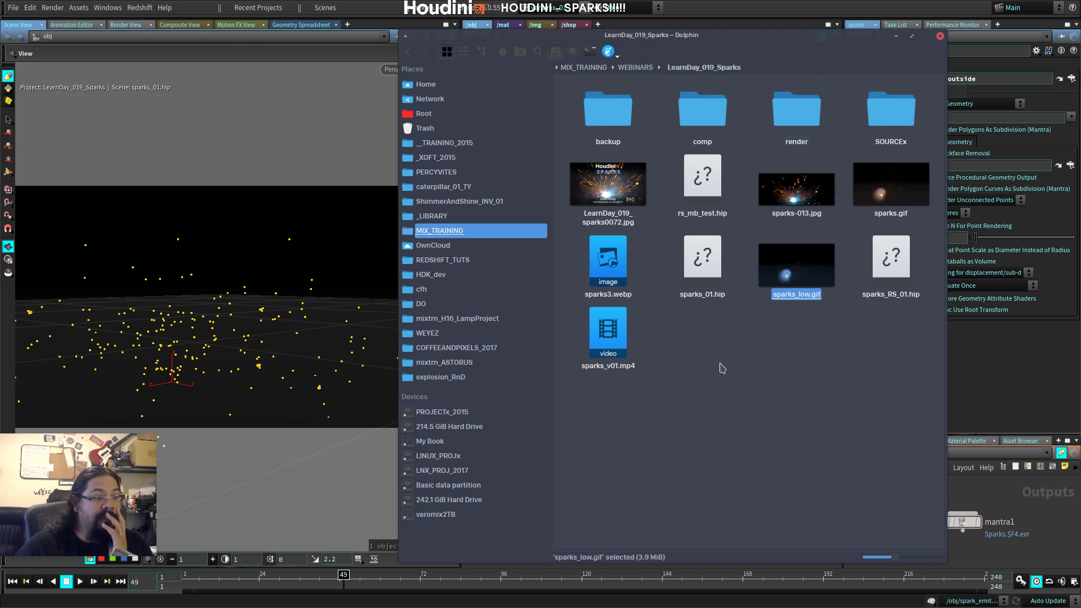
Step: Play sparks_v01.mp4 in the default video player to review the finished sparks, and close the player
double_click(607, 338)
left_click_drag(386, 293, 694, 82)
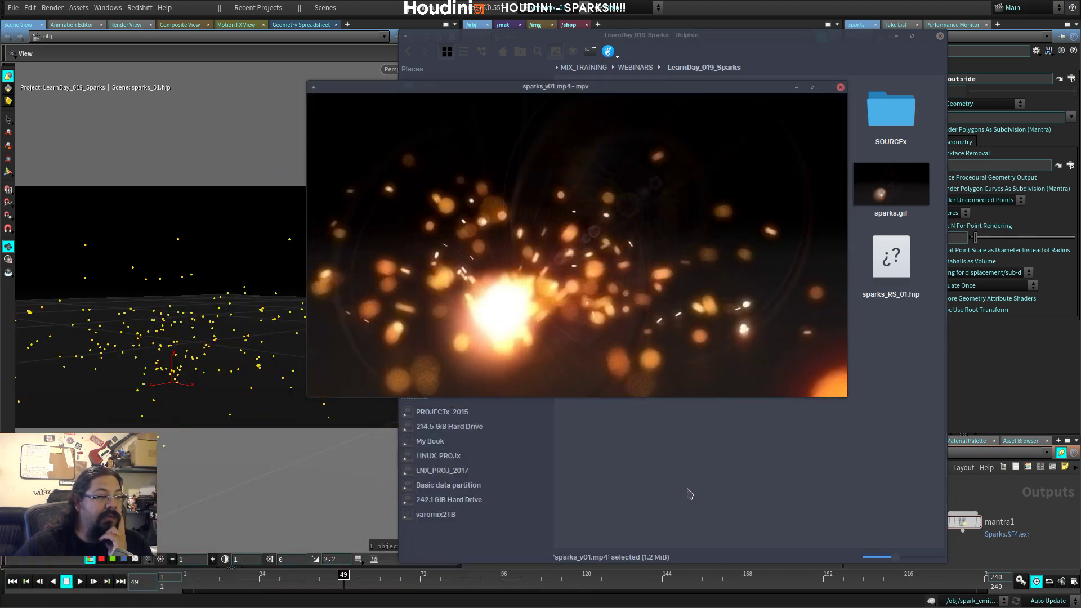
key("Return")
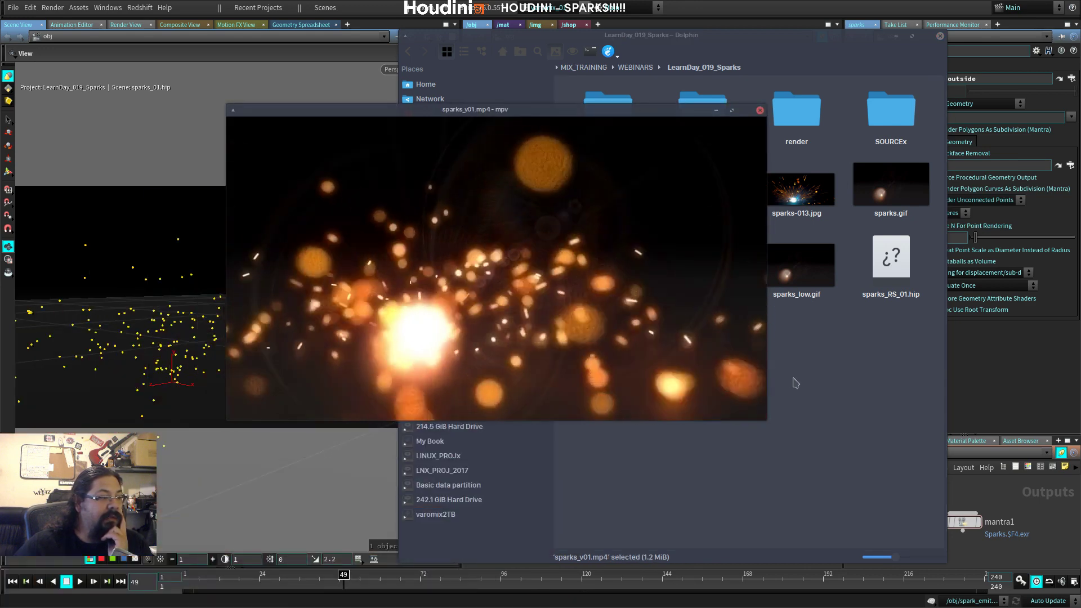
left_click(760, 111)
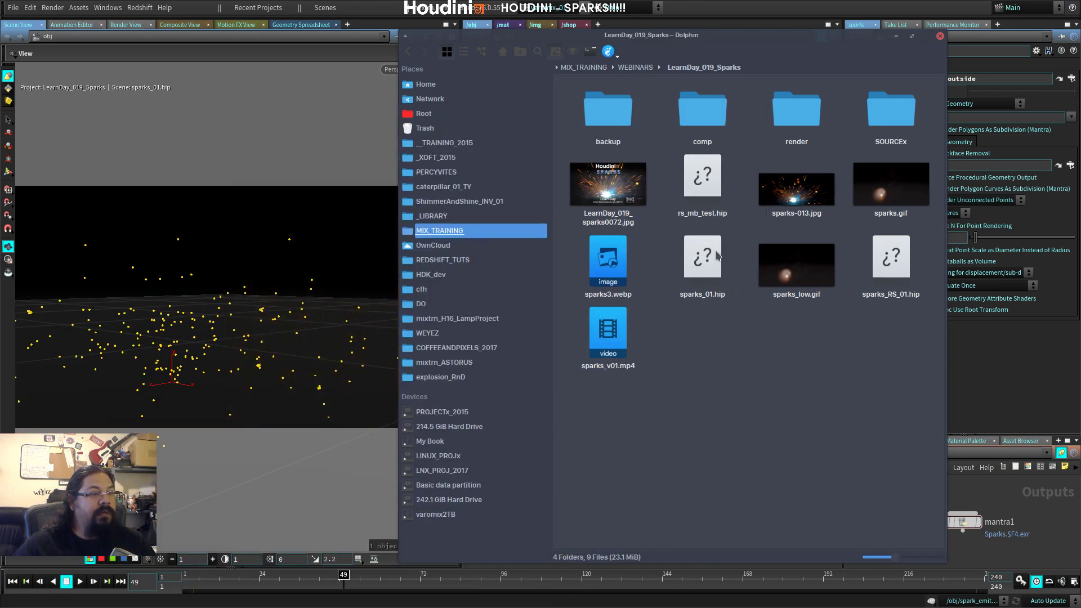
Step: Open sparks_v01.mp4 with djv_view to review the sparks, and move the viewer window out of the way
right_click(614, 341)
mouse_move(732, 412)
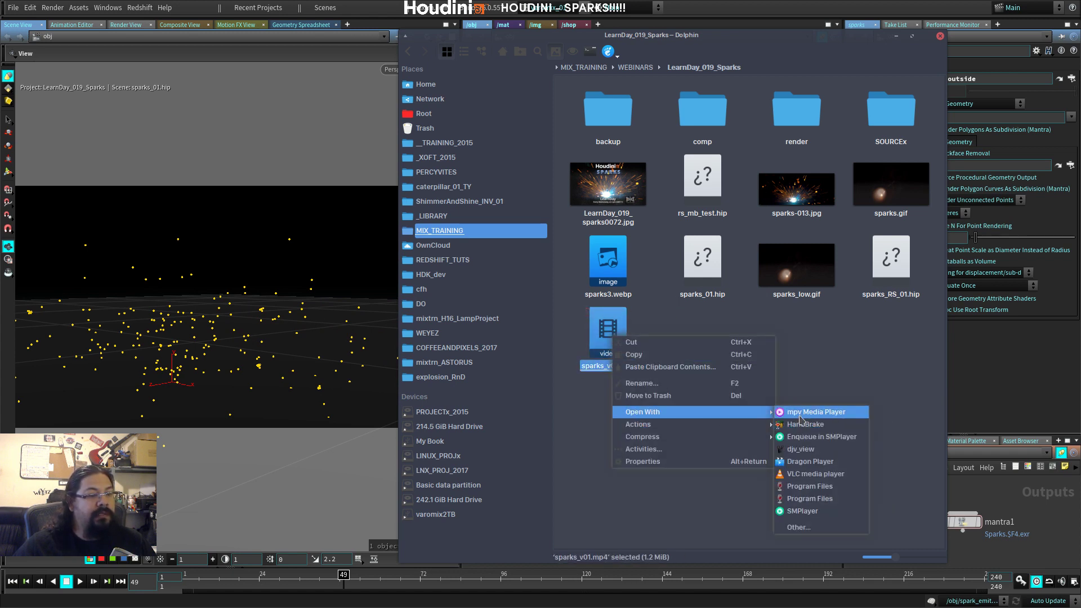
left_click(801, 449)
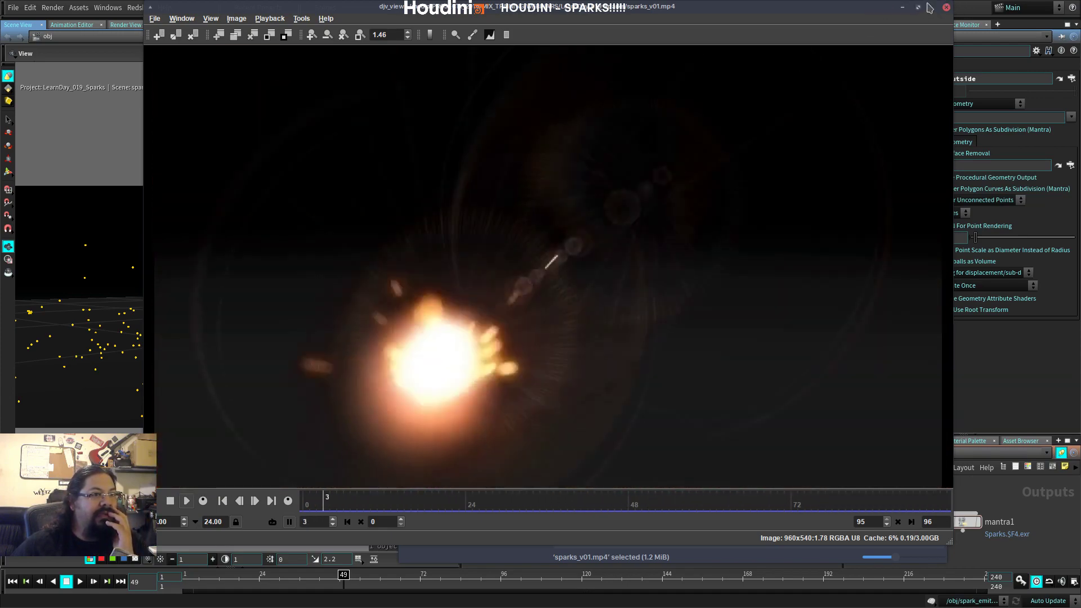
double_click(892, 9)
Step: Open the EXR sequence Sparks.0001-0096 from the render/sparks folder in djv_view and enlarge the viewer to review it
left_click(796, 113)
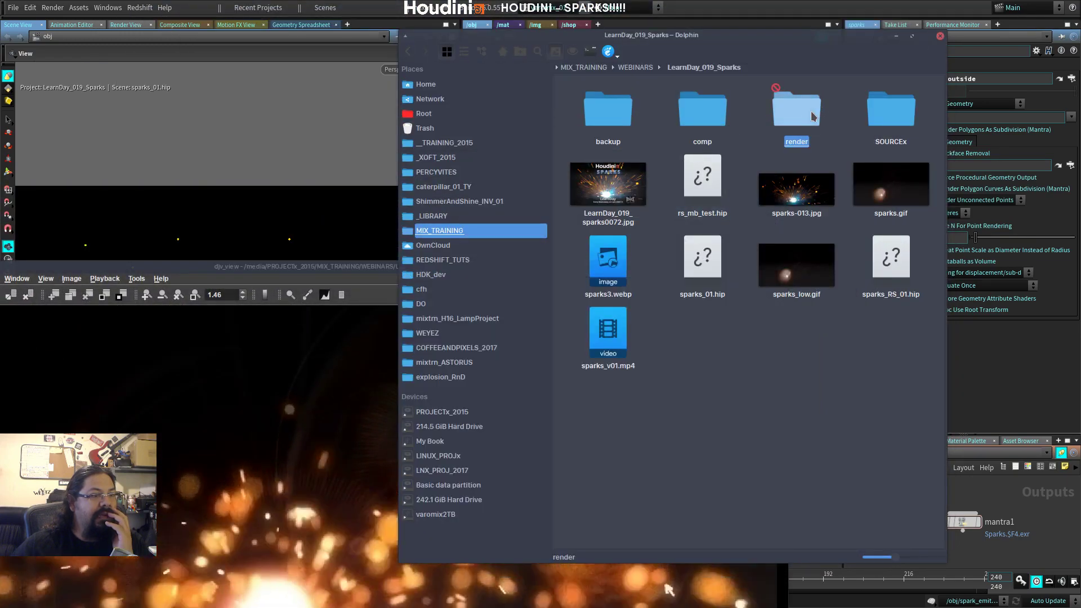
left_click(607, 115)
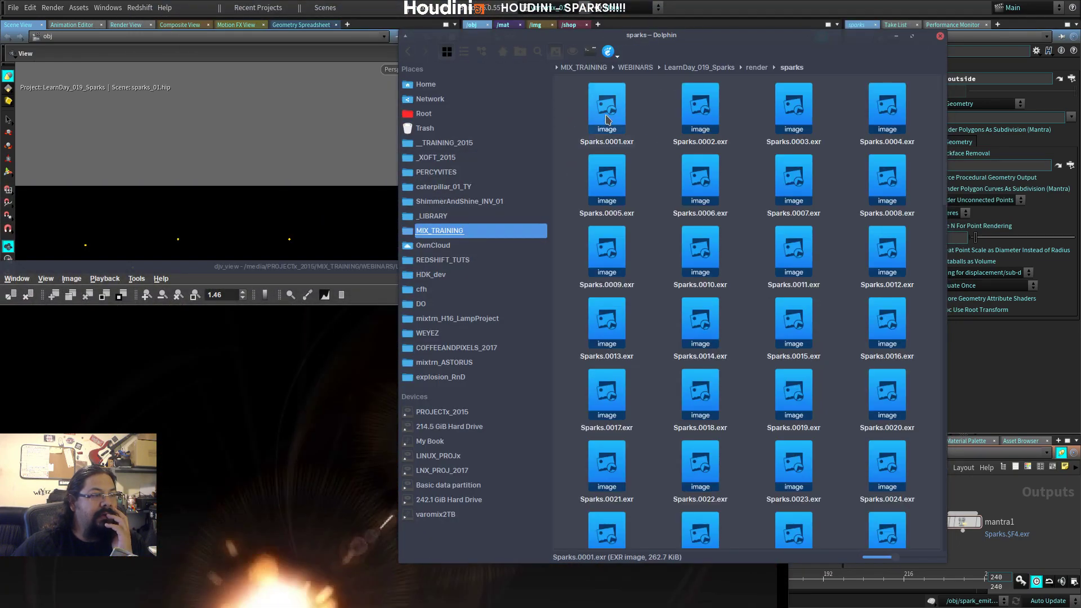
right_click(607, 119)
key("Escape")
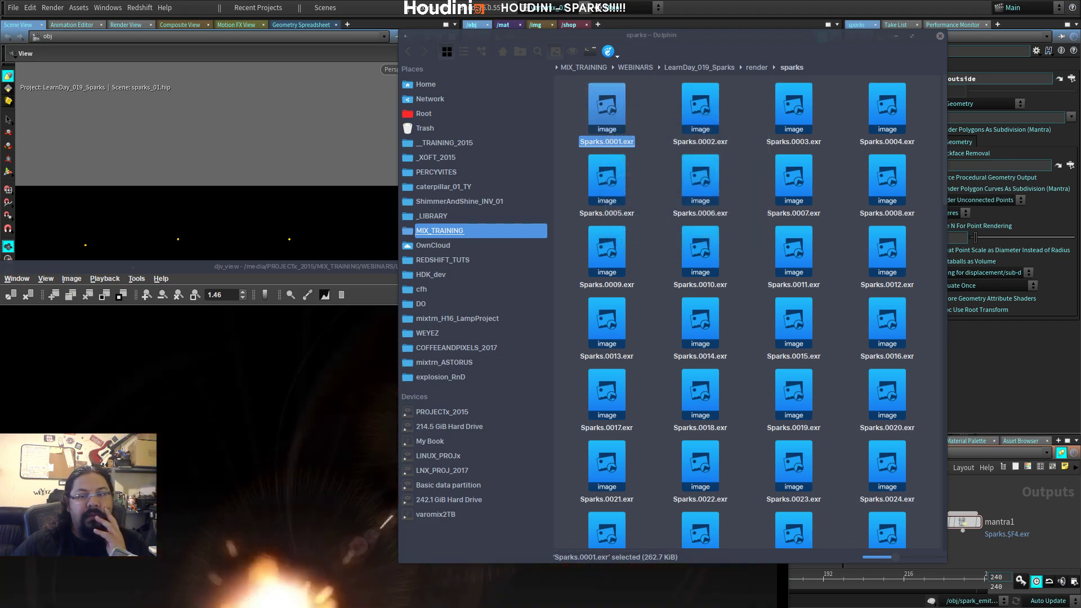
left_click_drag(598, 110, 455, 36)
right_click_drag(699, 365, 862, 439, "alt")
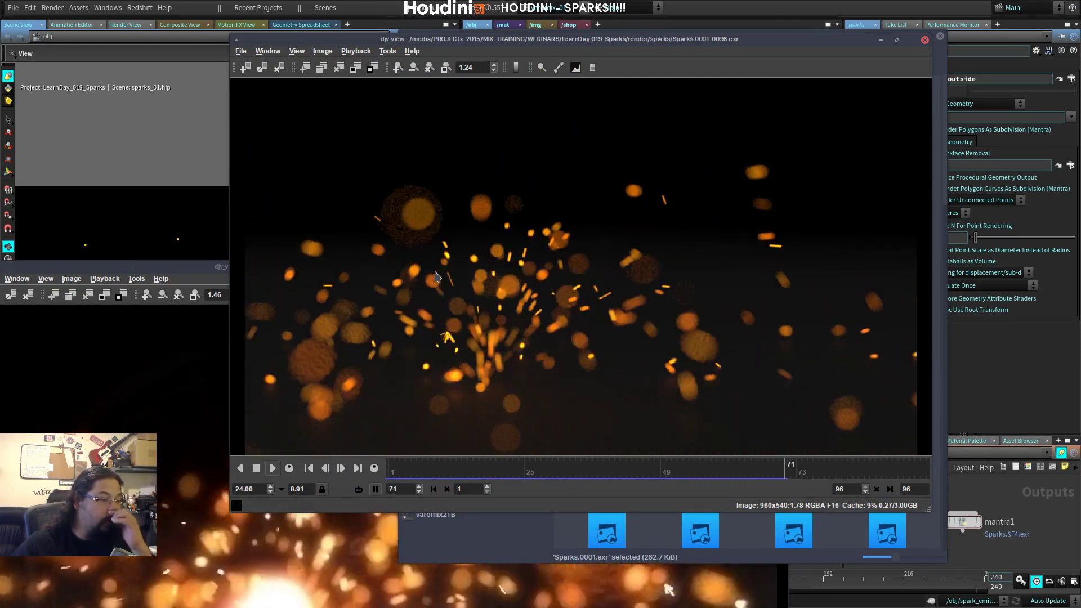
right_click_drag(563, 240, 592, 259, "alt")
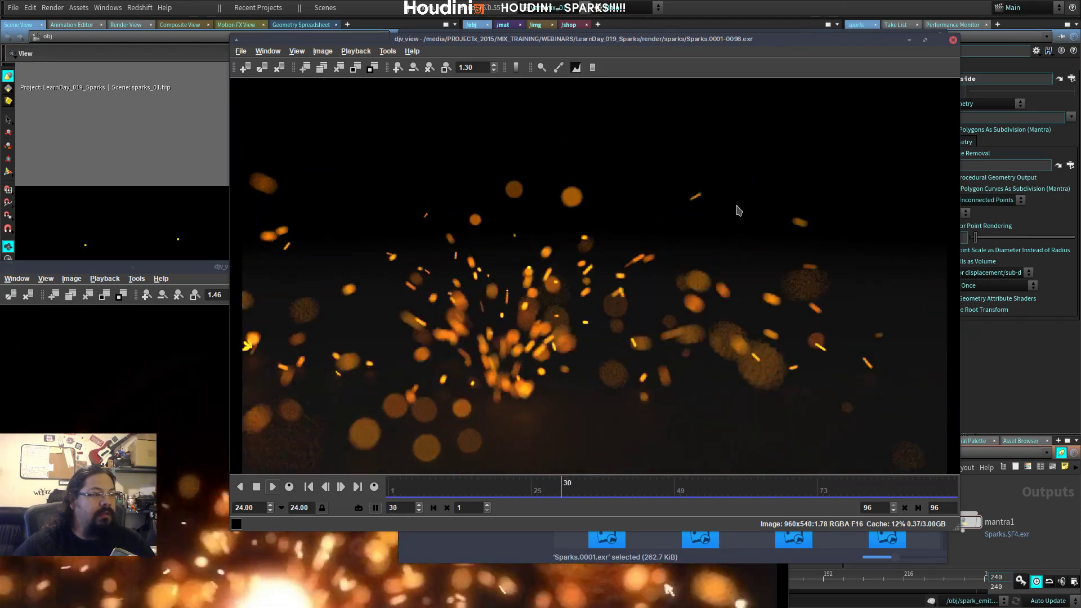
Step: Close both djv_view windows and minimise the file manager to return to the Houdini scene
left_click(954, 42)
left_click_drag(339, 268, 534, 57)
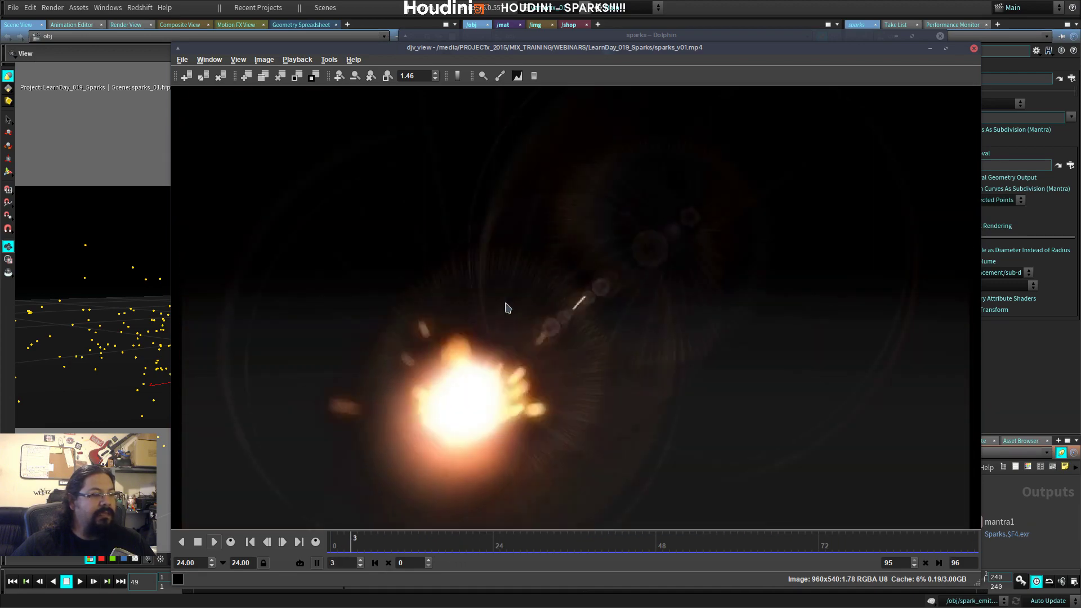
left_click(974, 49)
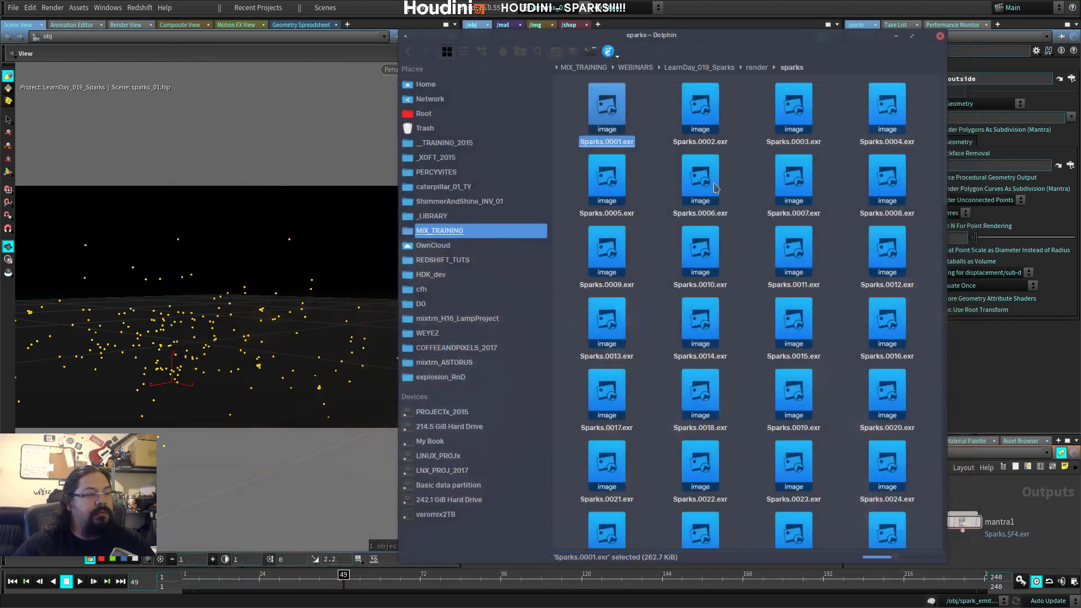
left_click(895, 35)
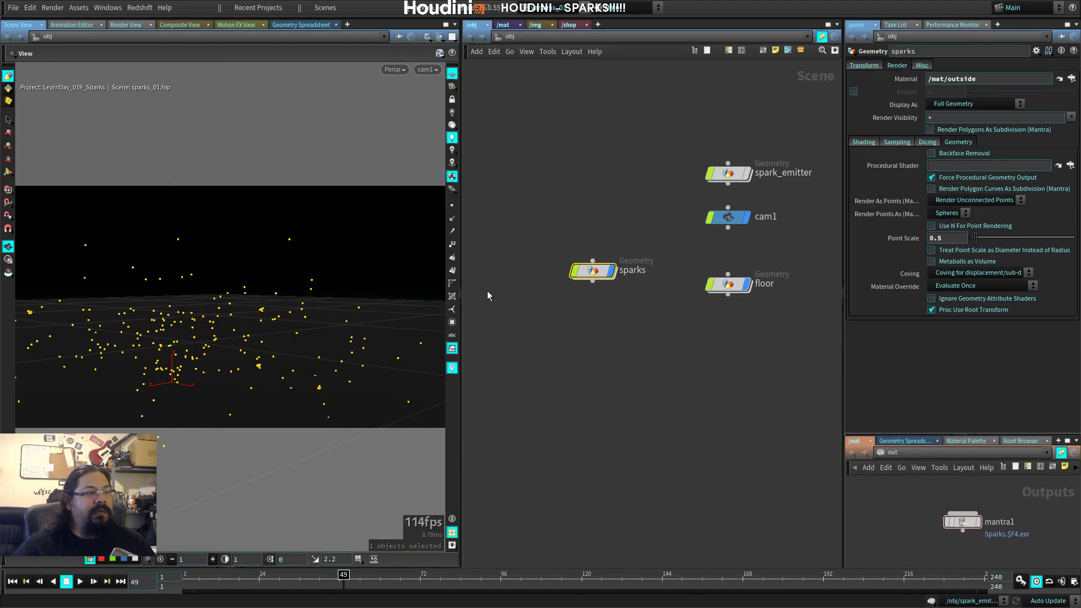
Step: Select the sparks node and scrub the timeline to examine the particle motion through the camera
left_click(563, 188)
left_click(605, 276)
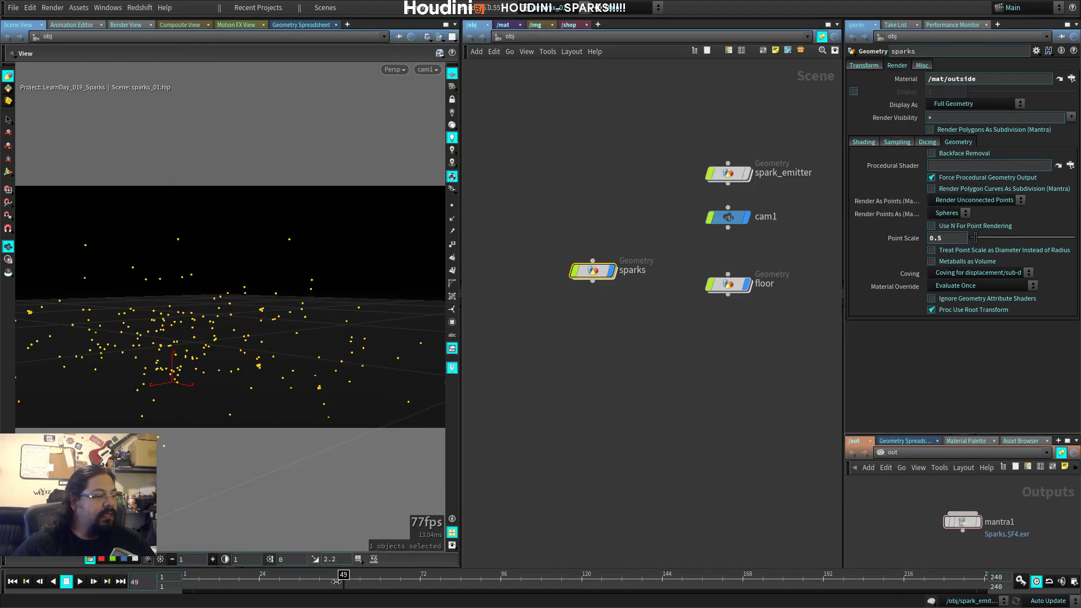
left_click_drag(337, 581, 170, 567)
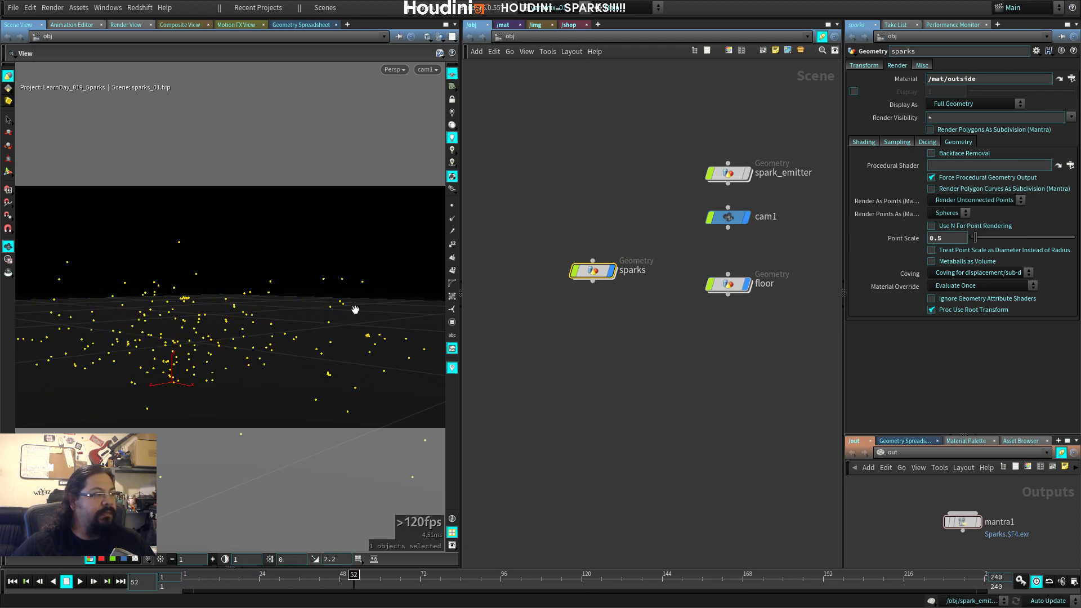
left_click_drag(355, 585, 142, 567)
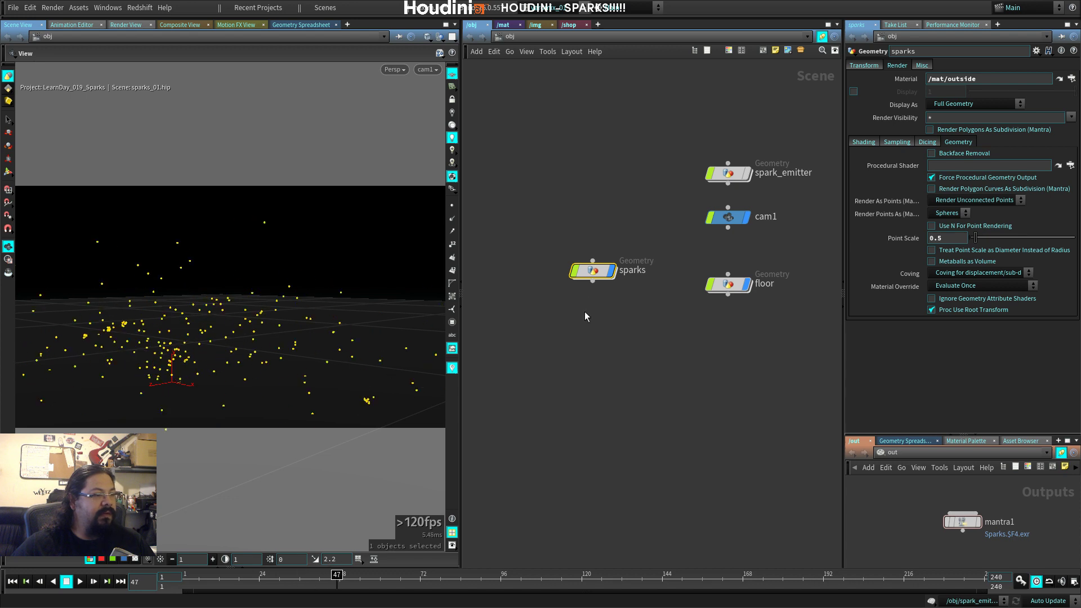
Step: Enter the sparks network, try moving the nodes from sphere1 to attribwrangle1 away from popnet, and undo the change
double_click(596, 271)
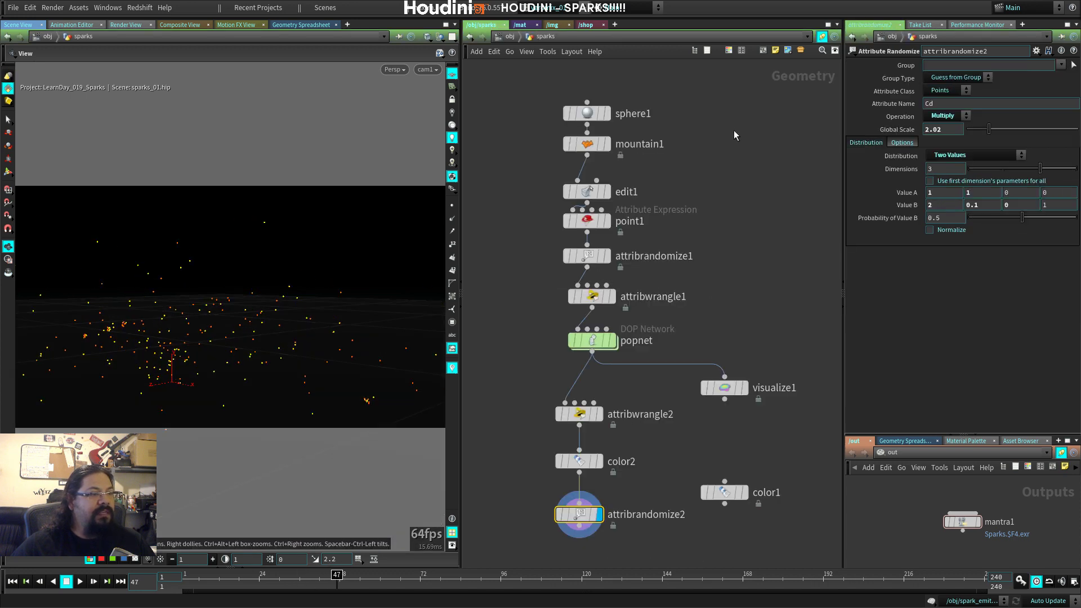
middle_click_drag(709, 141, 730, 182)
left_click_drag(532, 83, 688, 344)
left_click_drag(612, 337, 606, 249)
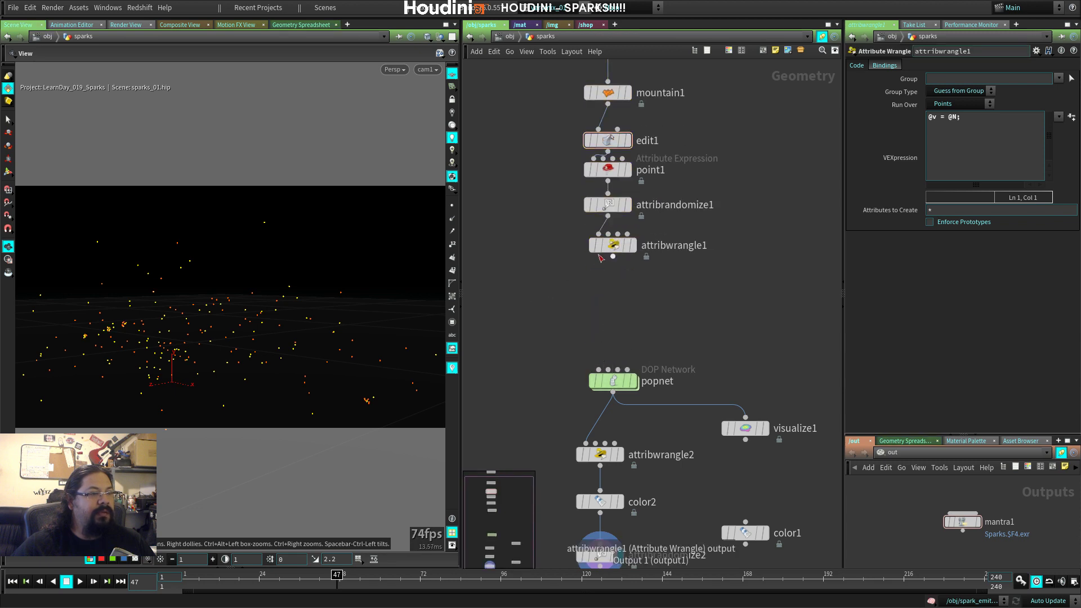
key("ctrl+z")
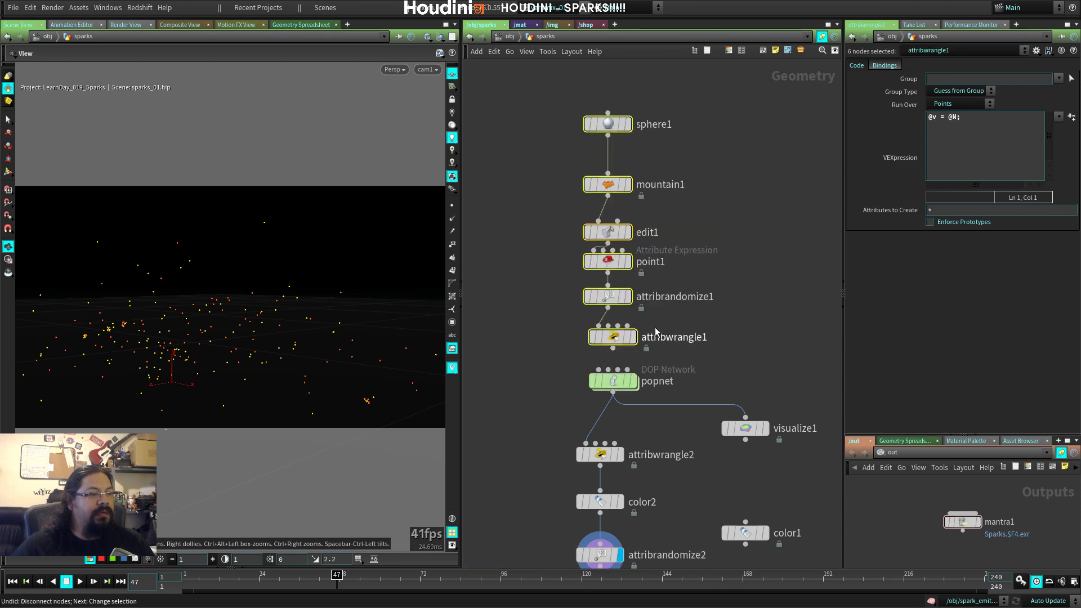
middle_click_drag(768, 343, 768, 239)
Step: Enter popnet, move popfireworks1 apart from the other nodes and examine its parameters and the POP network
left_click(615, 279)
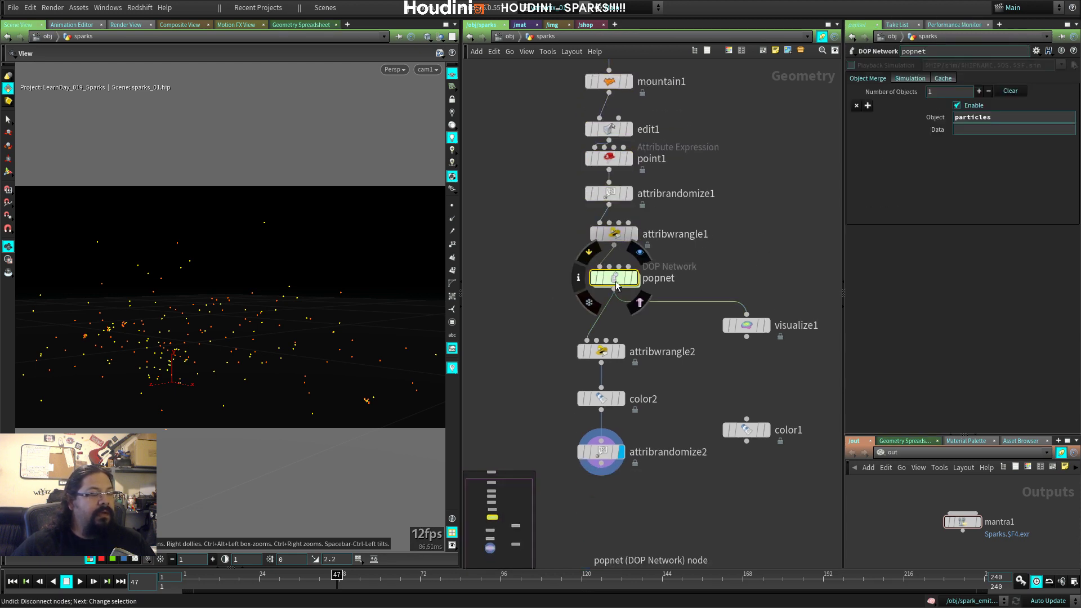
double_click(615, 280)
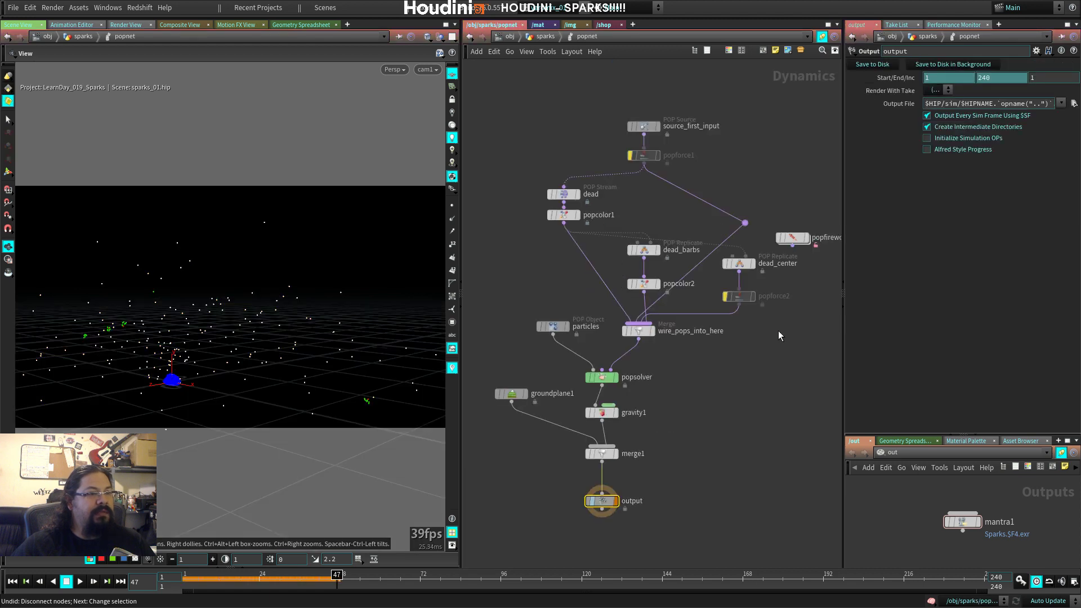
middle_click_drag(779, 337, 722, 333)
left_click_drag(745, 237, 774, 178)
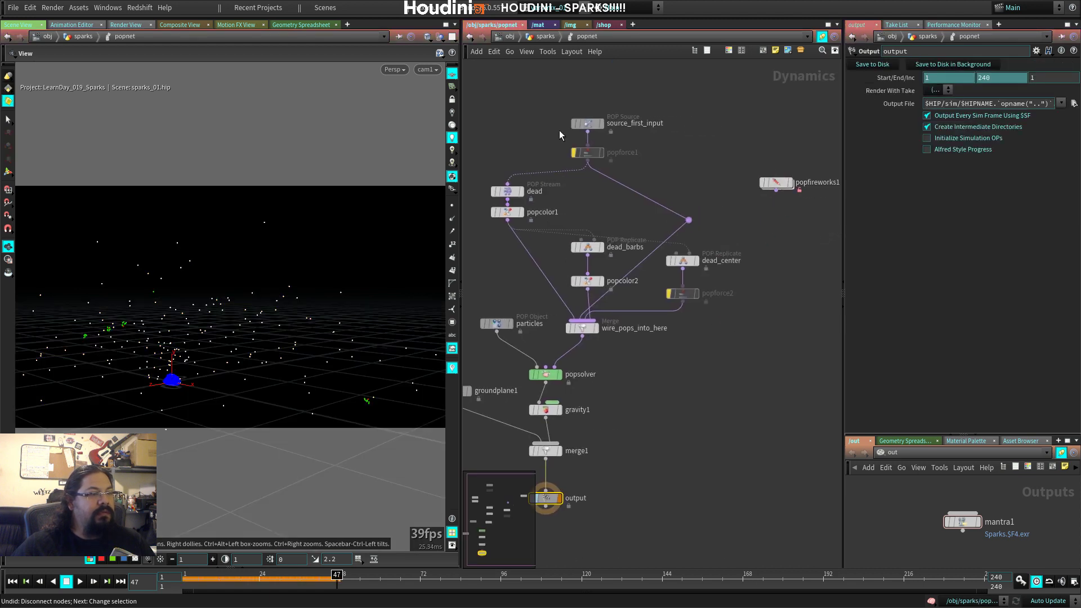
left_click(780, 181)
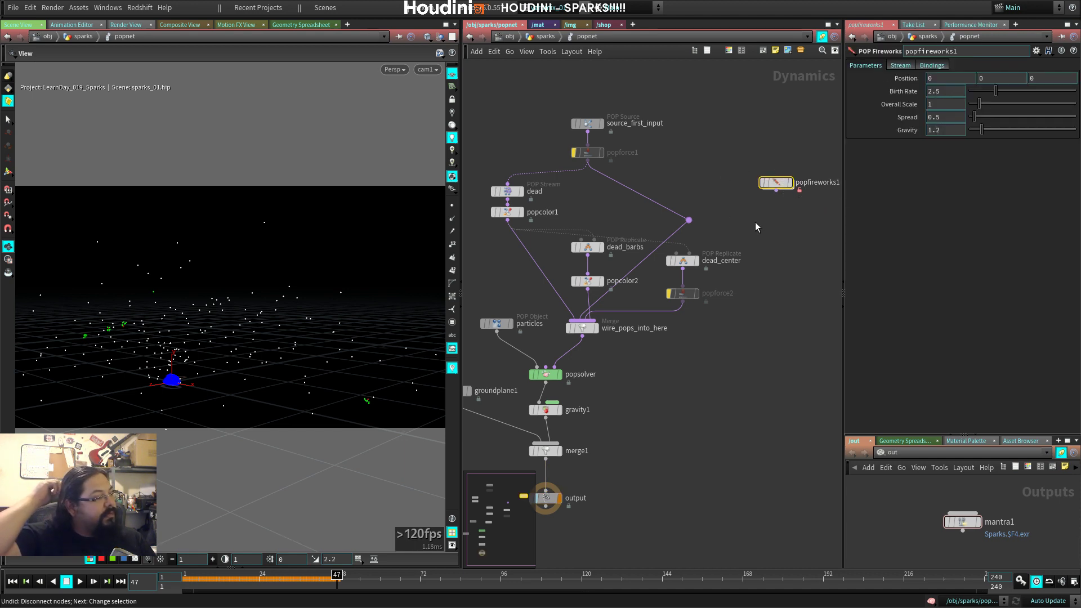
left_click(685, 196)
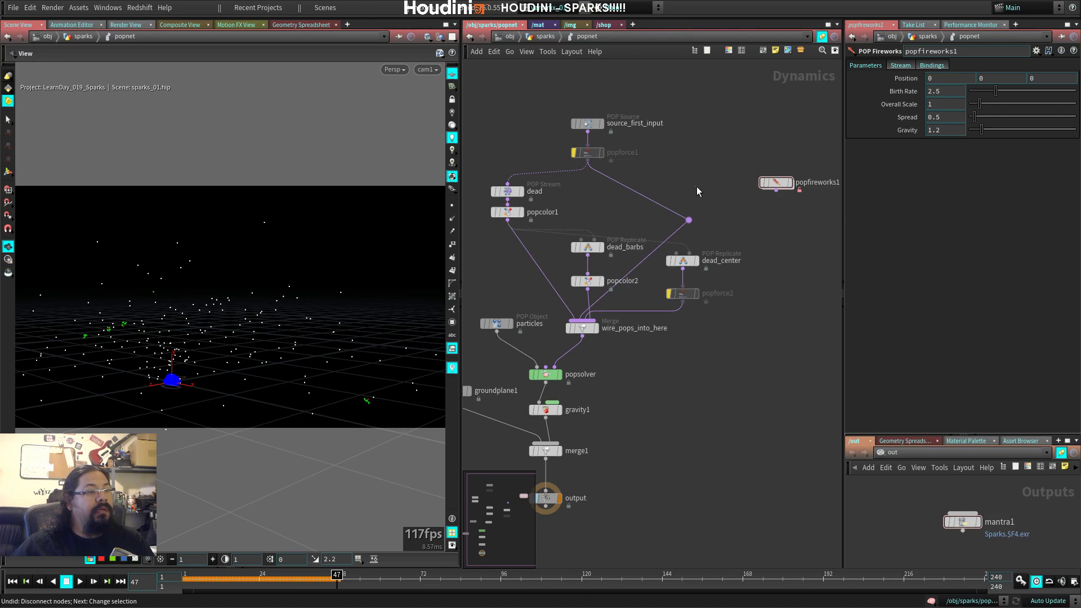
middle_click_drag(687, 337, 767, 302)
middle_click_drag(570, 243, 532, 259)
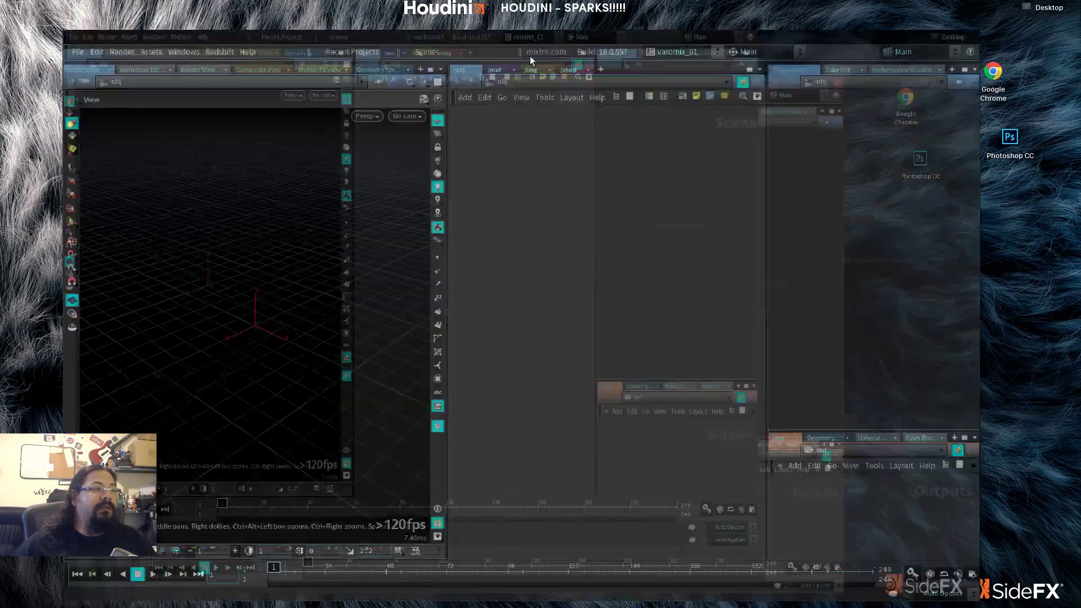
Step: Switch to the empty Houdini session, set the project to LearnDay_019_Sparks and view its list of scenes
left_click(271, 9)
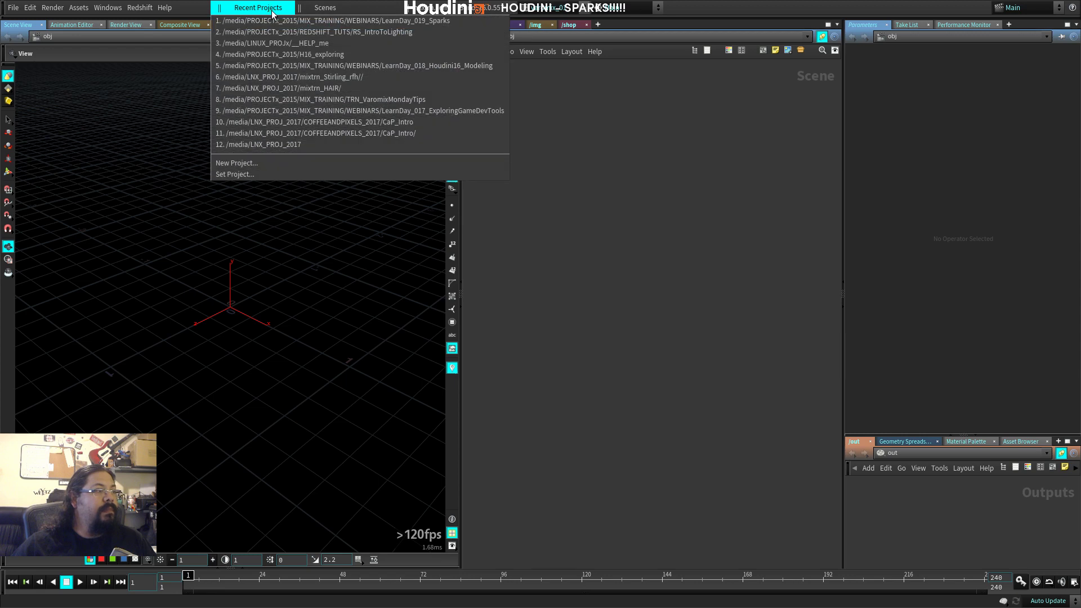
left_click(276, 20)
left_click(324, 8)
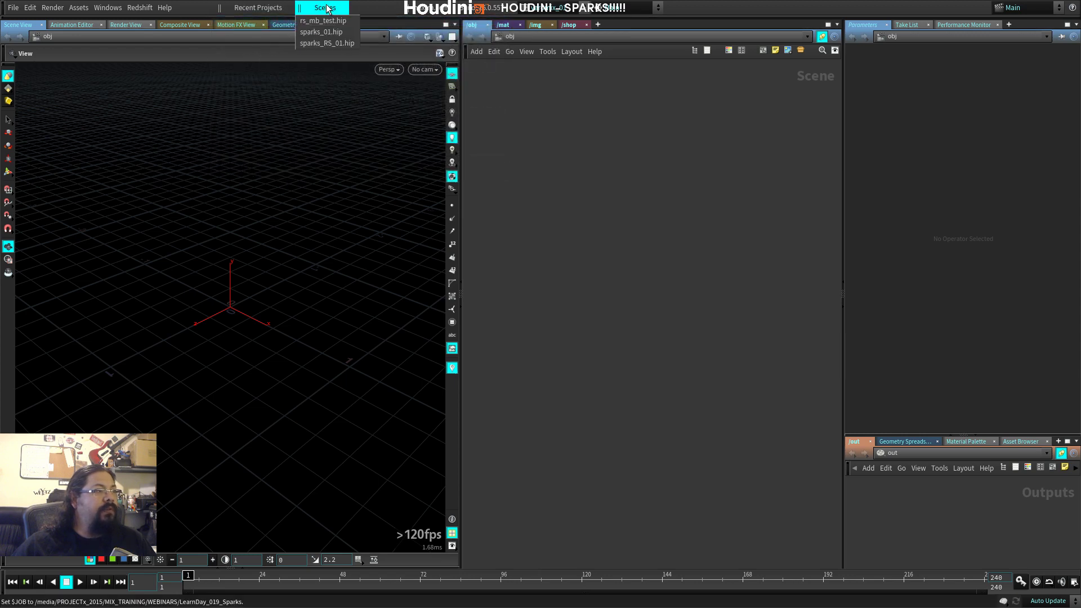
left_click(589, 195)
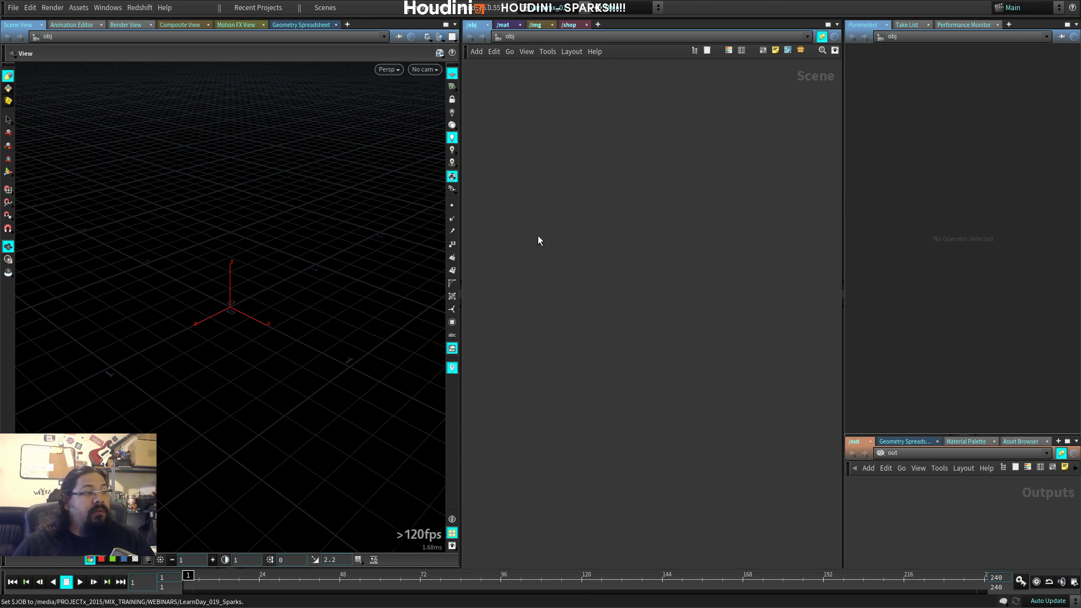
key("Tab")
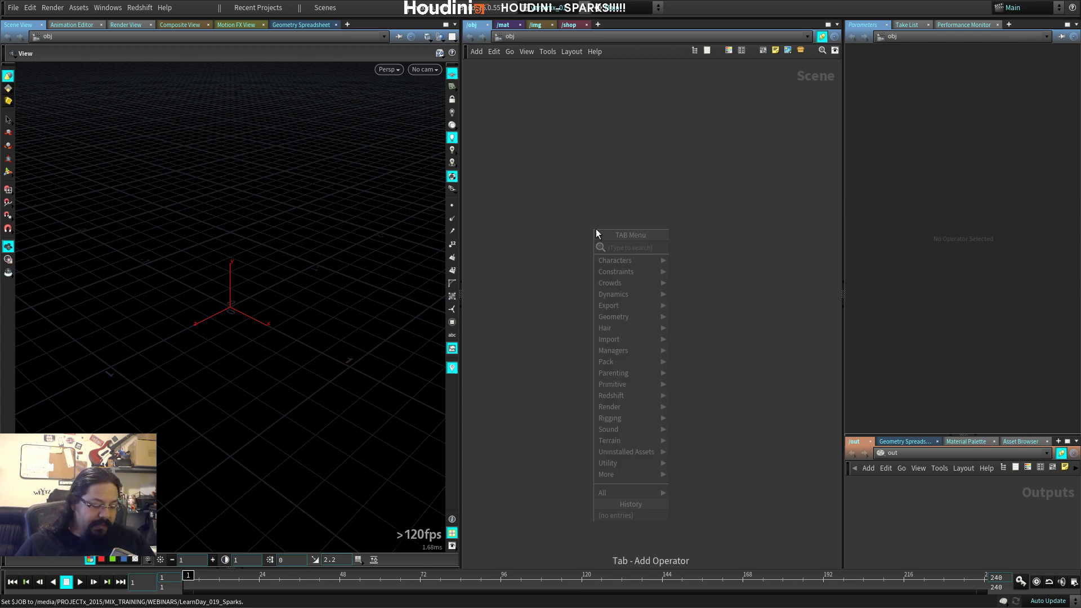
type("spher")
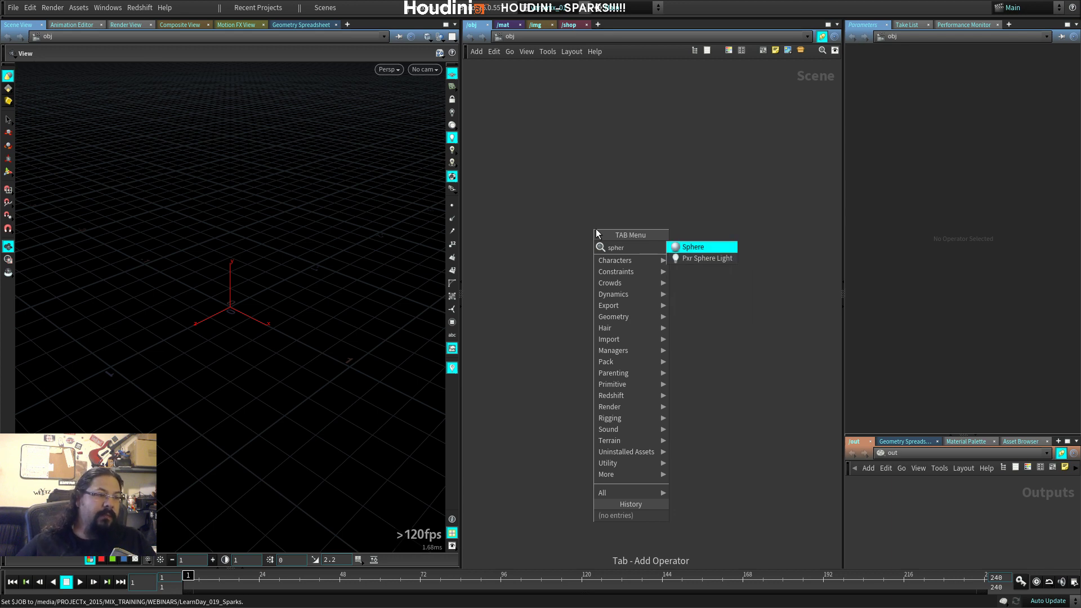
key("Escape")
key("Tab")
type("ron")
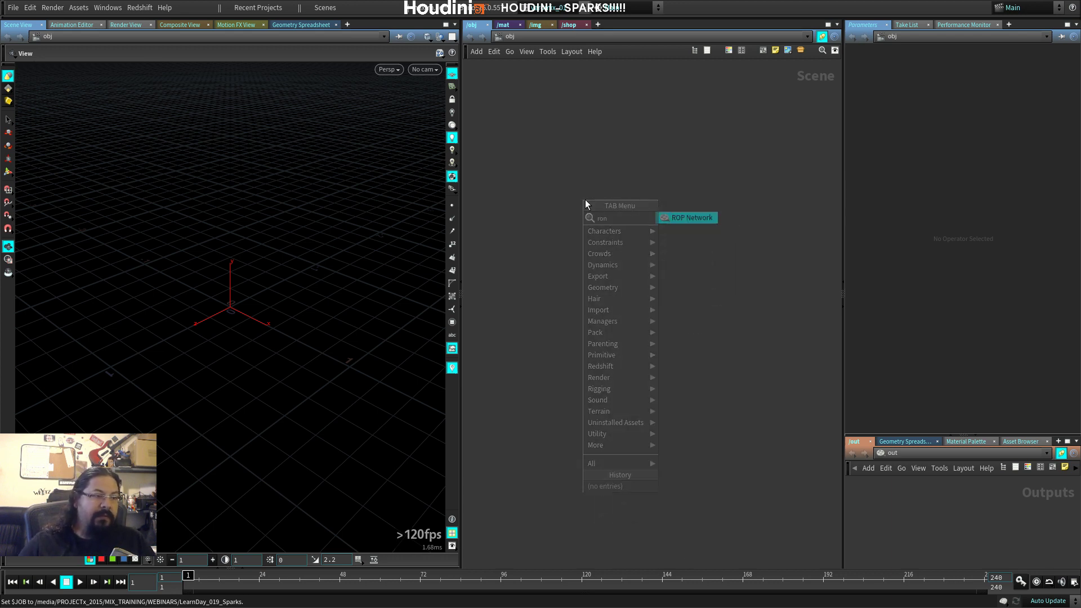
key("Return")
Step: Add a Roberto test geometry object to the empty scene network and reposition its node
key("Tab")
type("ro")
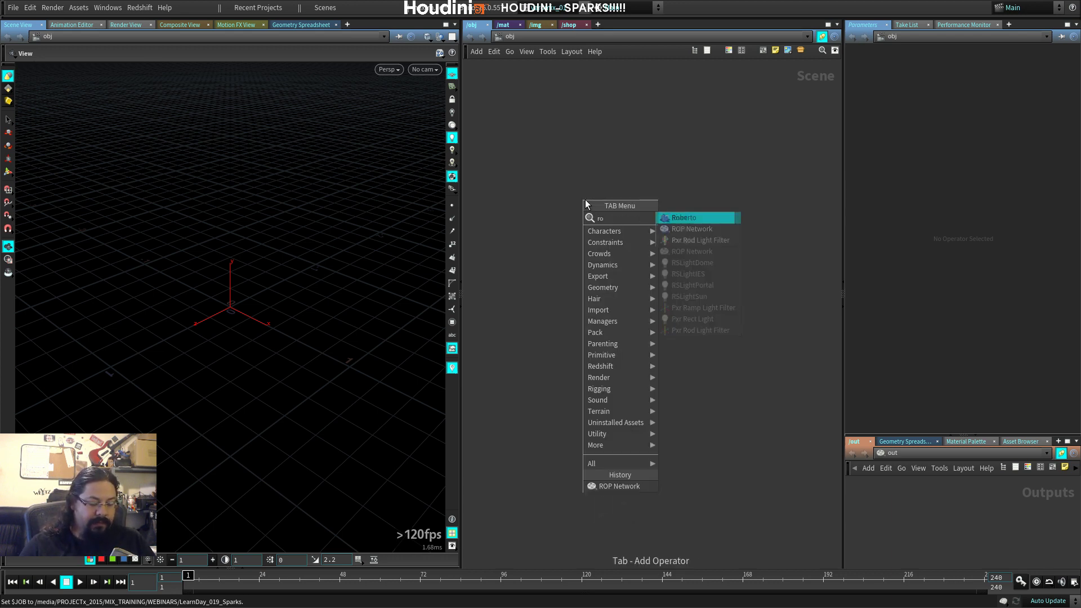
type("b")
key("Return")
left_click(583, 206)
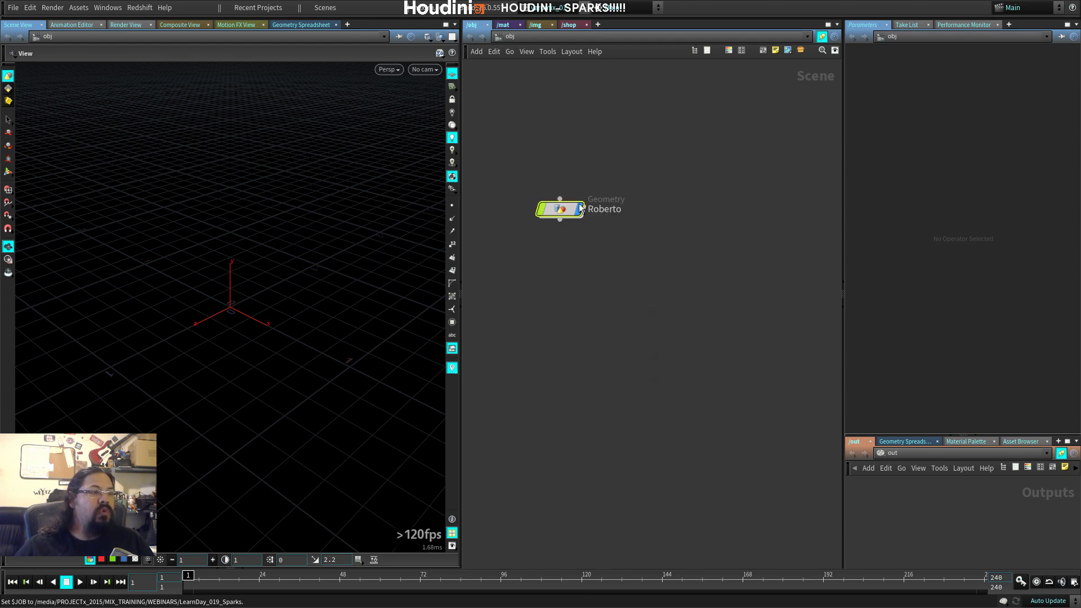
left_click_drag(575, 211, 629, 240)
Step: Raise Roberto about 0.41 units along Y with the Move tool and shift its node up in the network
left_click_drag(242, 333, 265, 297)
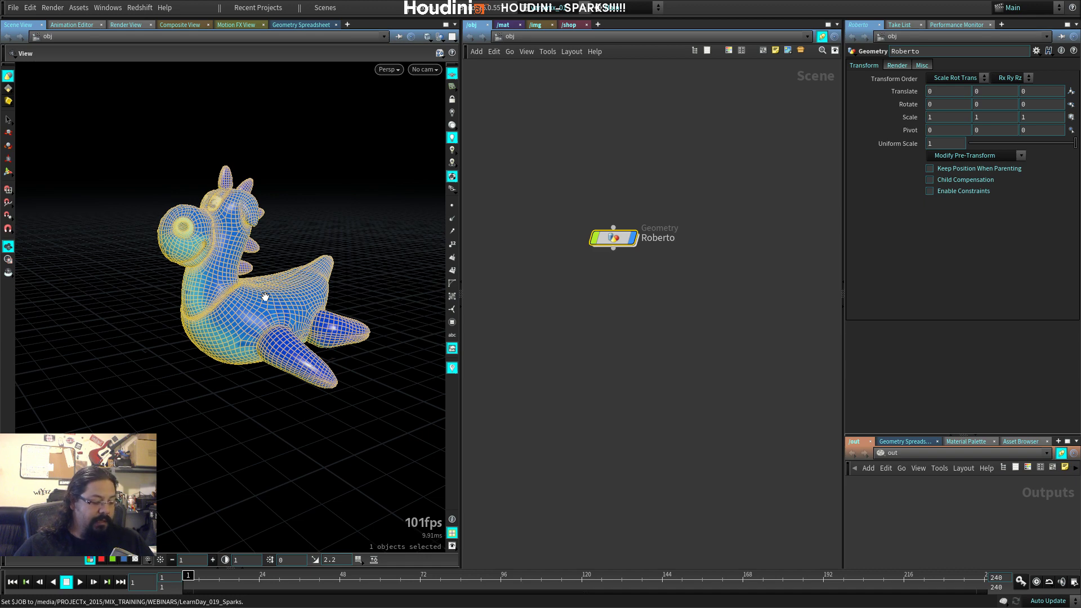
key("t")
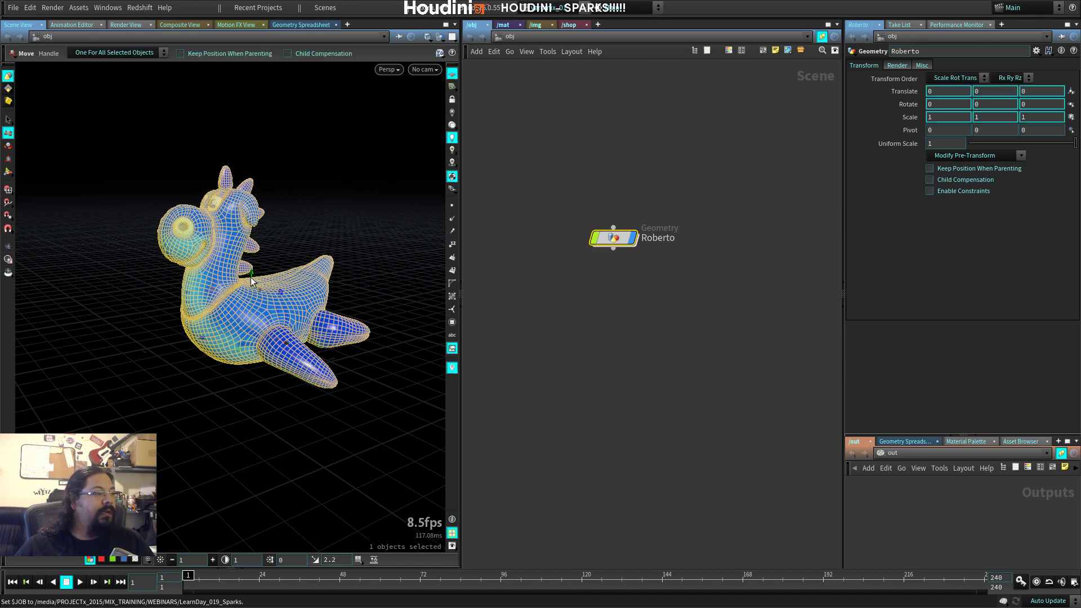
left_click_drag(251, 277, 257, 225)
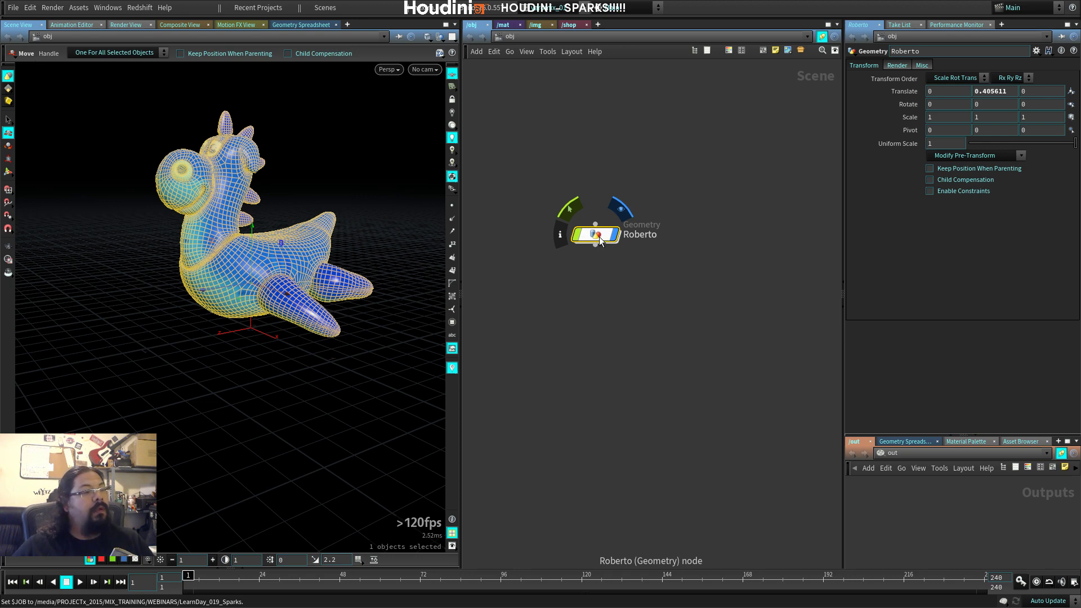
left_click_drag(605, 239, 599, 198)
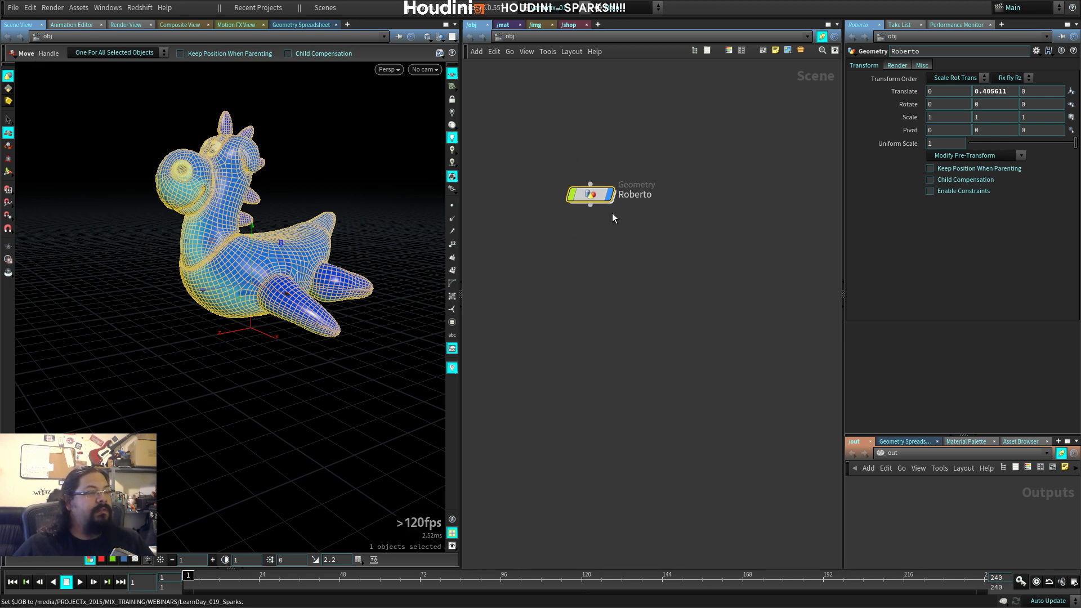
Step: Enter Roberto, move the rubber toy node up, and add a POP Network below it wired to its output
double_click(585, 195)
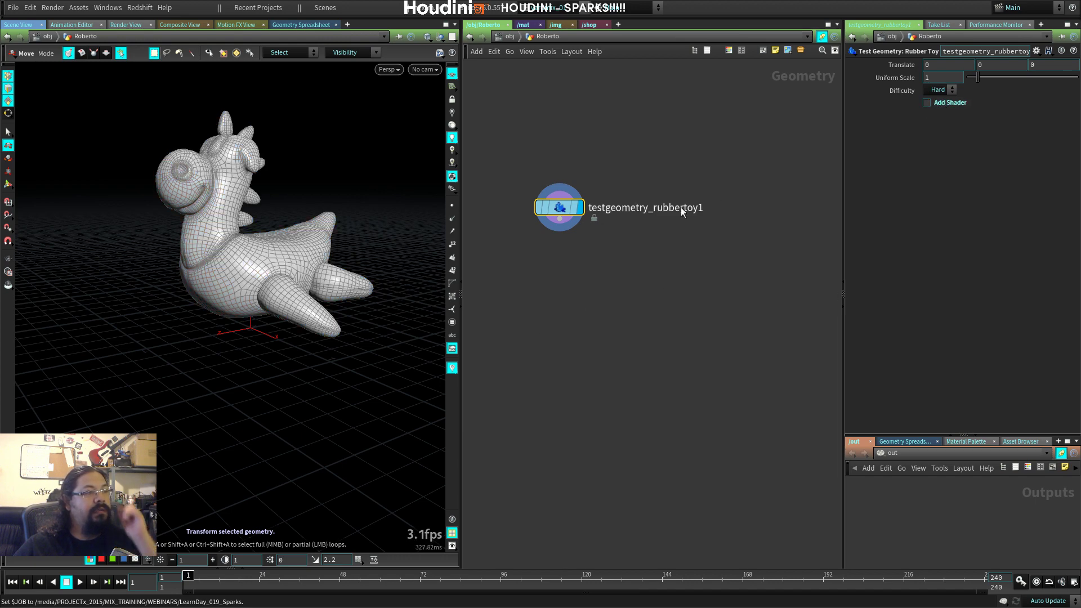
left_click_drag(571, 220, 576, 169)
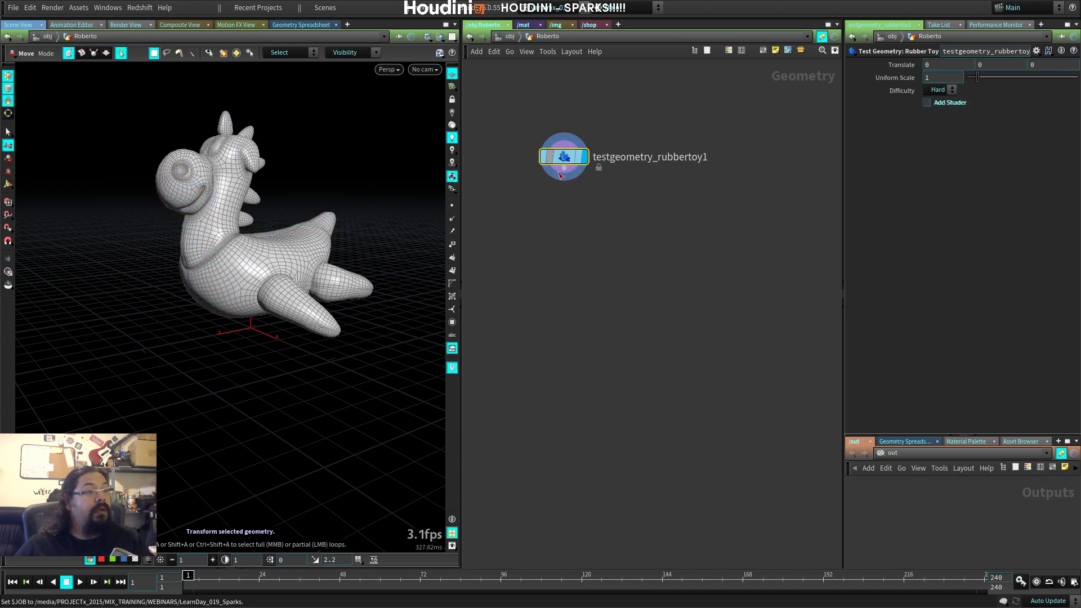
key("Tab")
type("pop")
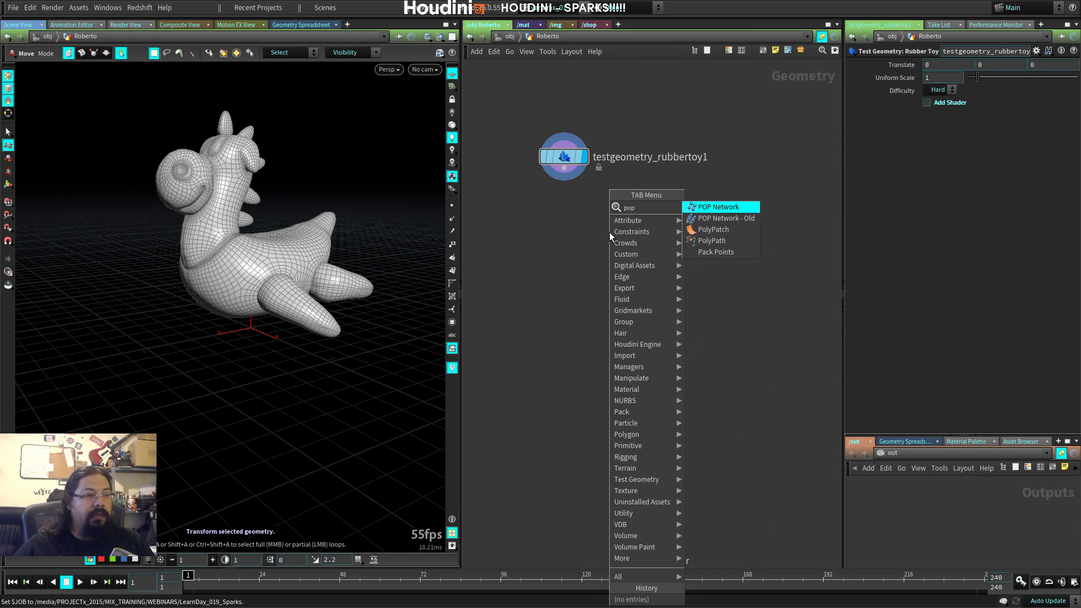
left_click(718, 208)
left_click(567, 227)
left_click(564, 167)
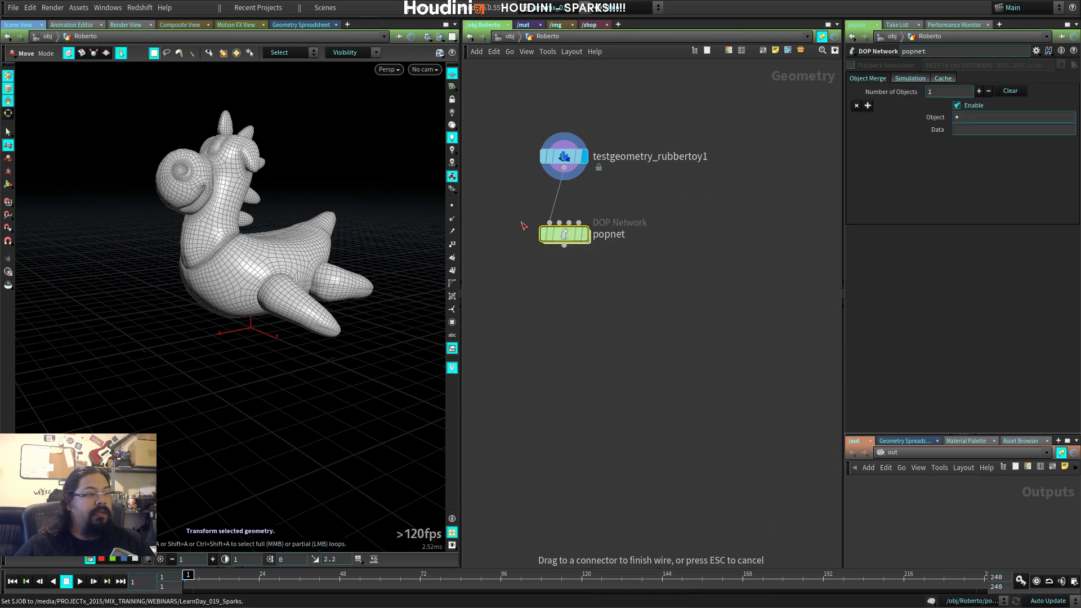
left_click(565, 225)
Step: Enter the displayed popnet and examine the source_first_input POP Source parameters and its guide geometry
double_click(593, 239)
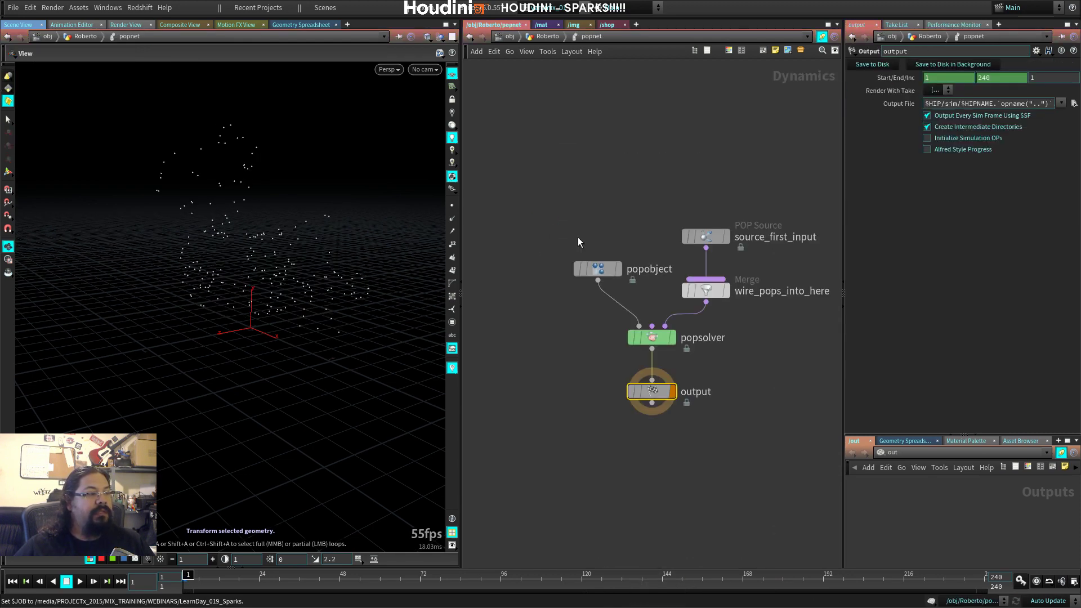
left_click_drag(212, 365, 203, 341)
left_click_drag(633, 175, 743, 244)
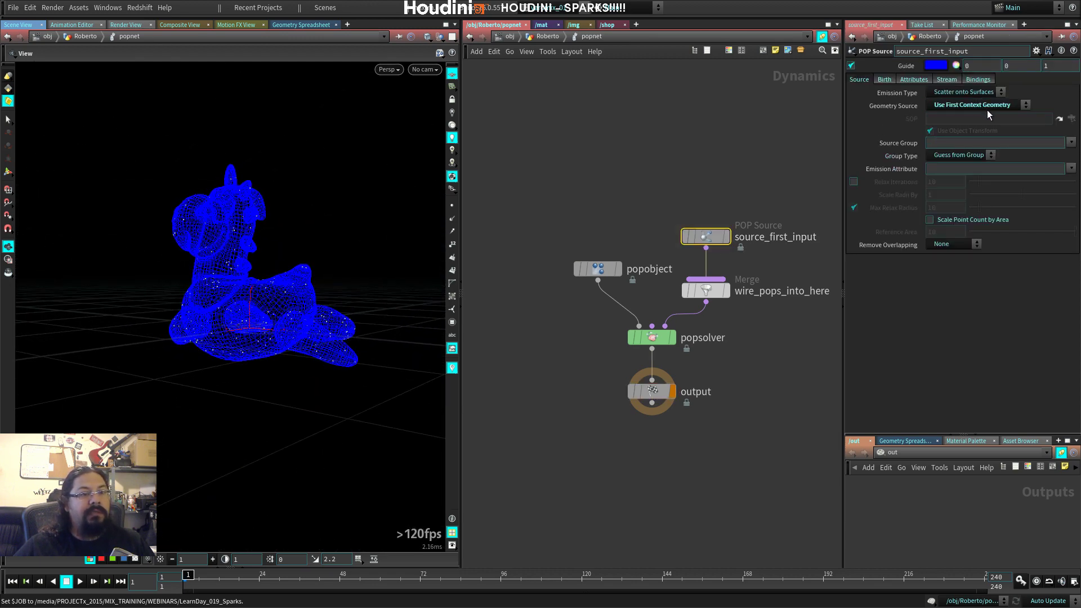
Step: Go up to the scene level, reset Roberto's vertical translation, and re-enter Roberto
key("u")
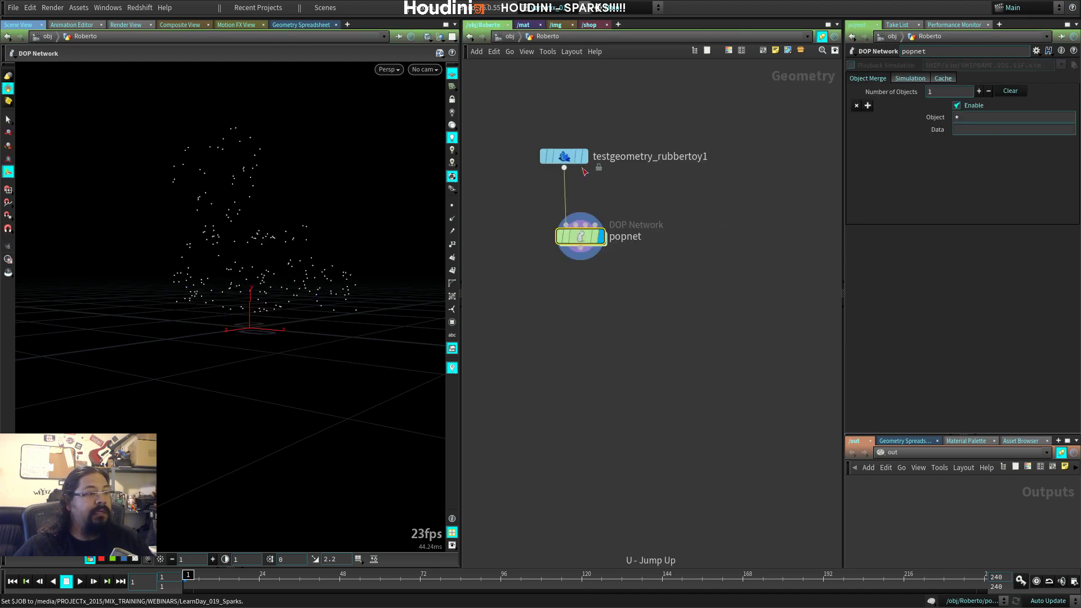
key("u")
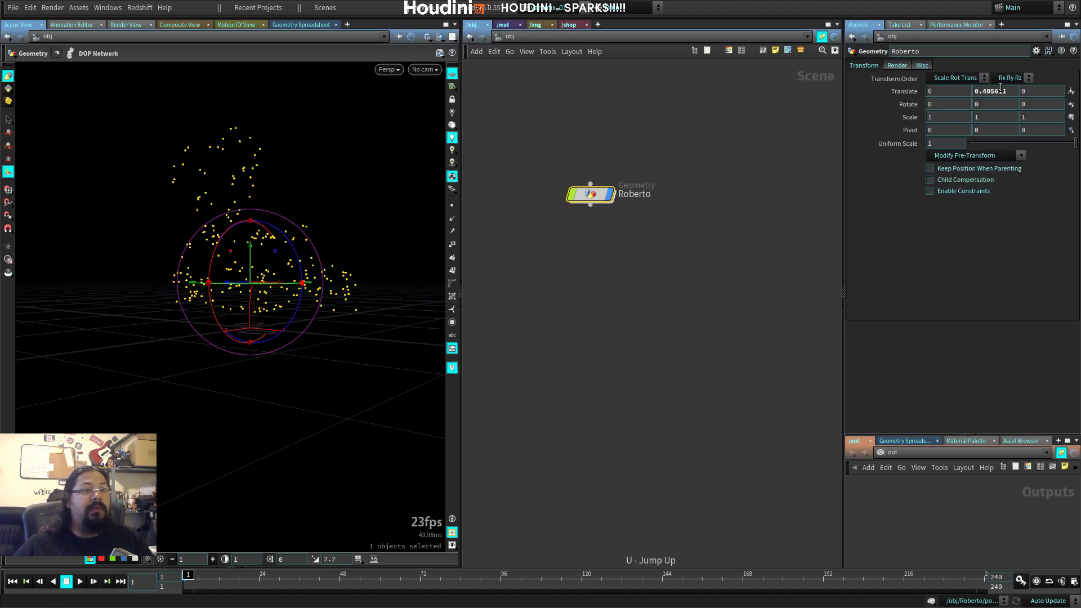
double_click(595, 192)
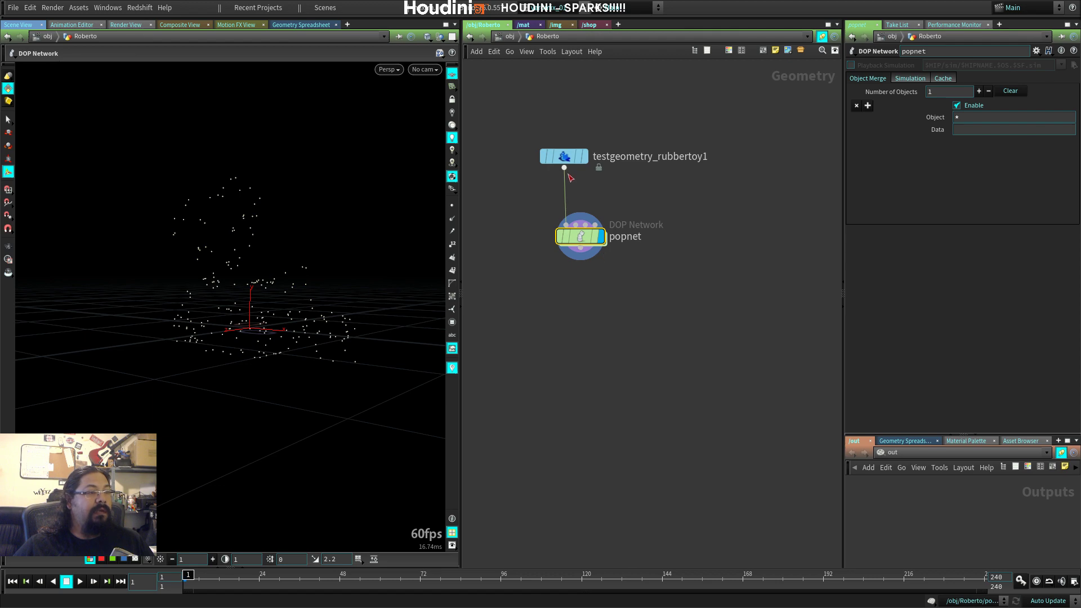
Step: Insert a Transform node between the rubber toy and popnet and raise the toy about 0.56 units along Y
key("Tab")
type("tr")
left_click(670, 211)
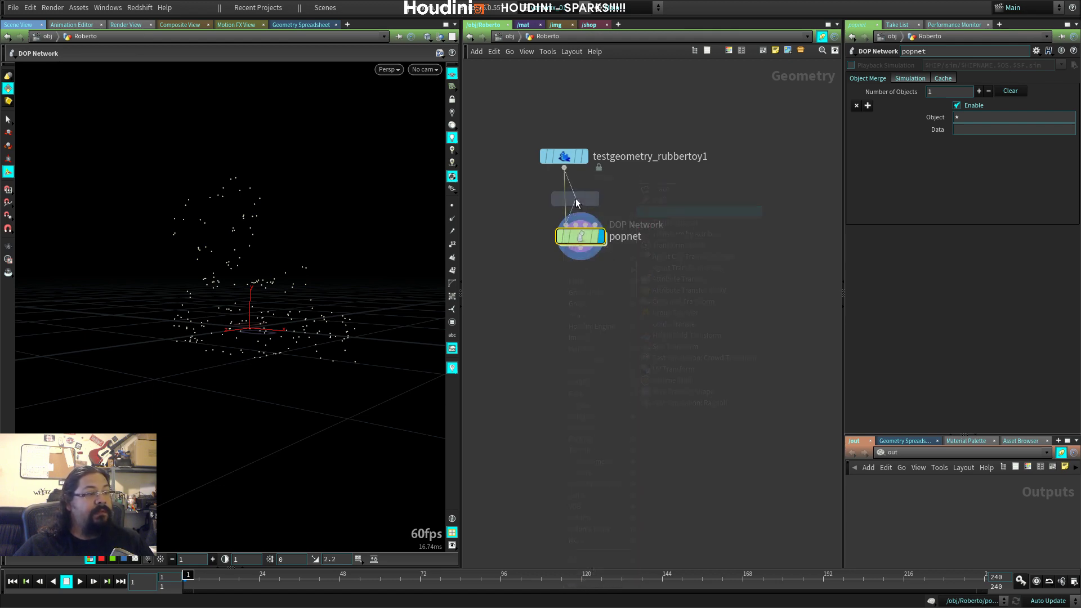
left_click_drag(256, 304, 256, 239)
Step: Enter popnet and check the raised toy with point markers and the viewport's particle display choices
double_click(583, 257)
left_click_drag(260, 296, 251, 261)
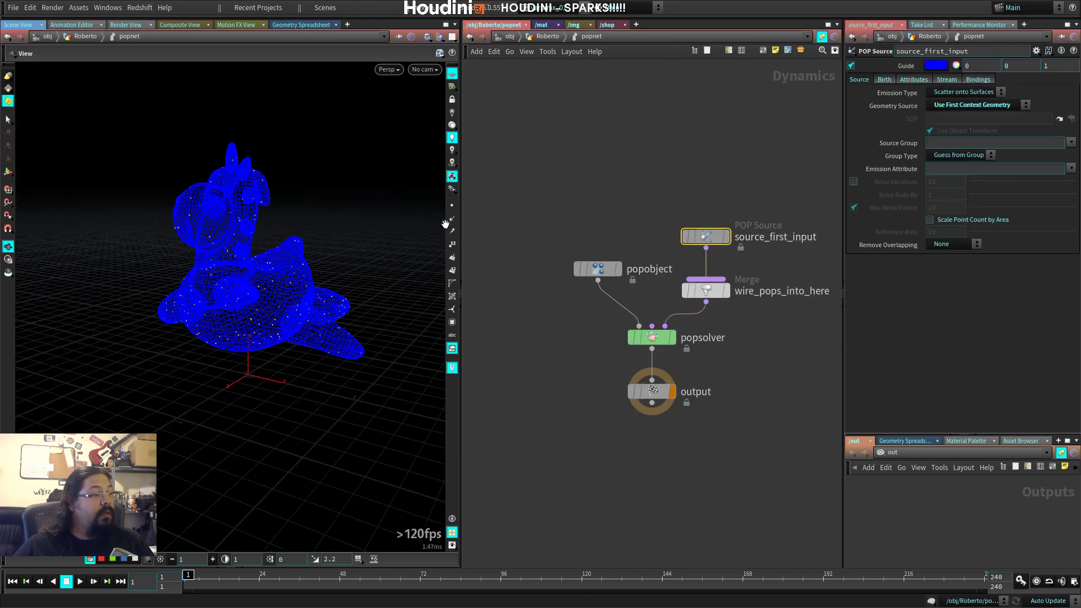
left_click(452, 206)
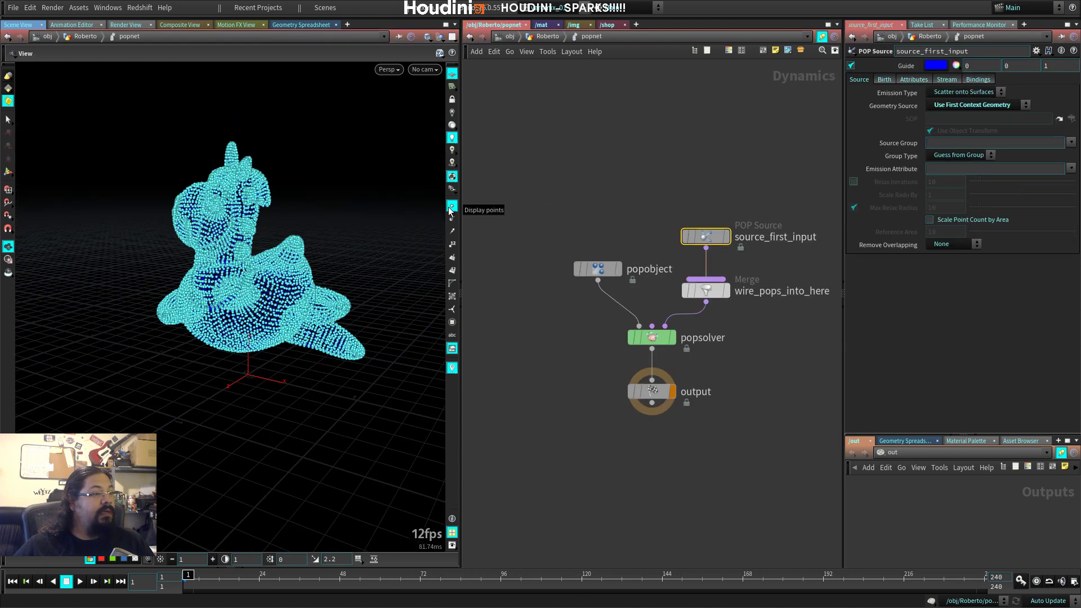
left_click(451, 207)
right_click(452, 177)
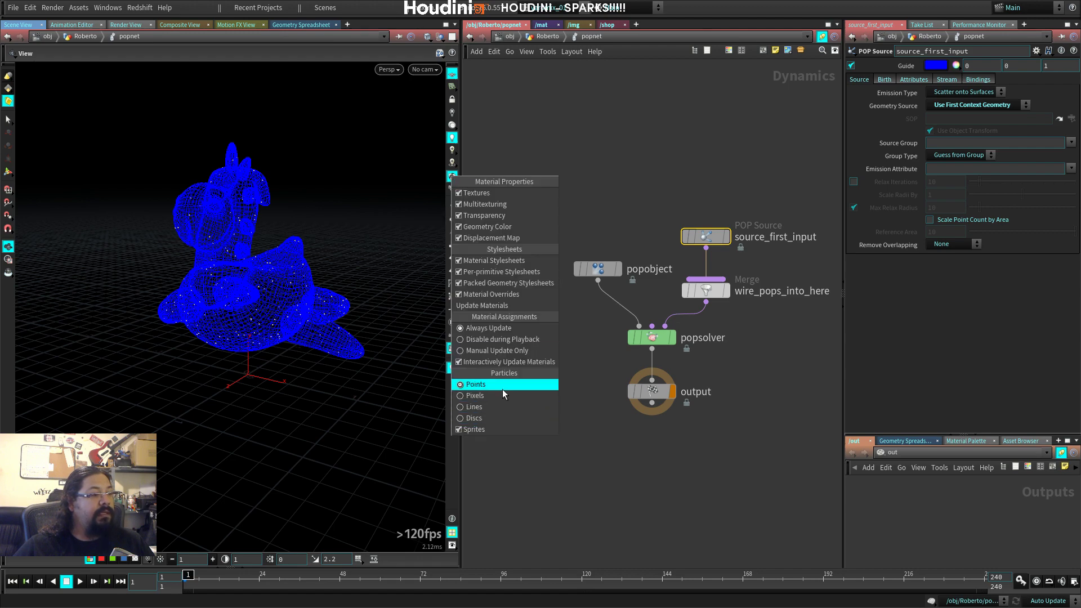
left_click(362, 231)
Step: Increase the particle point size in the viewport's scene display options
key("d")
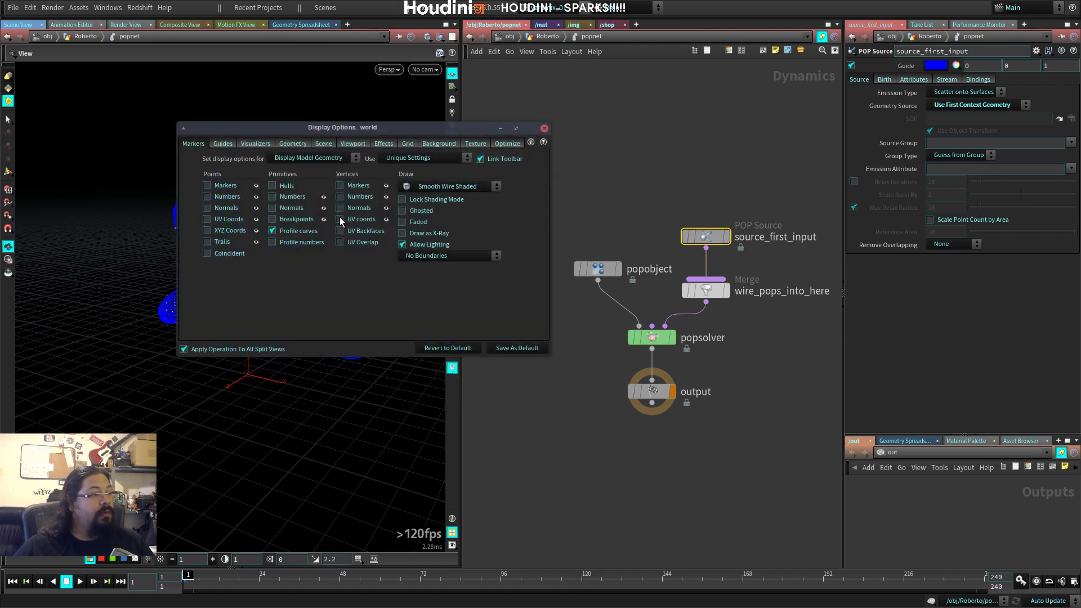
left_click_drag(342, 134, 508, 151)
left_click(472, 158)
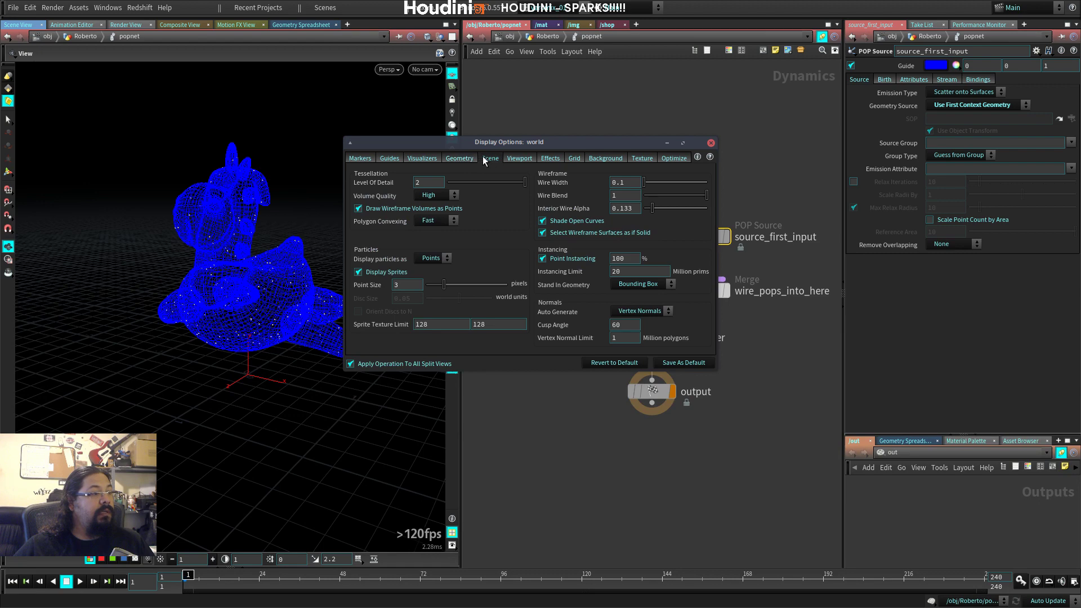
left_click(484, 158)
left_click(456, 160)
left_click_drag(445, 285, 522, 285)
left_click(712, 143)
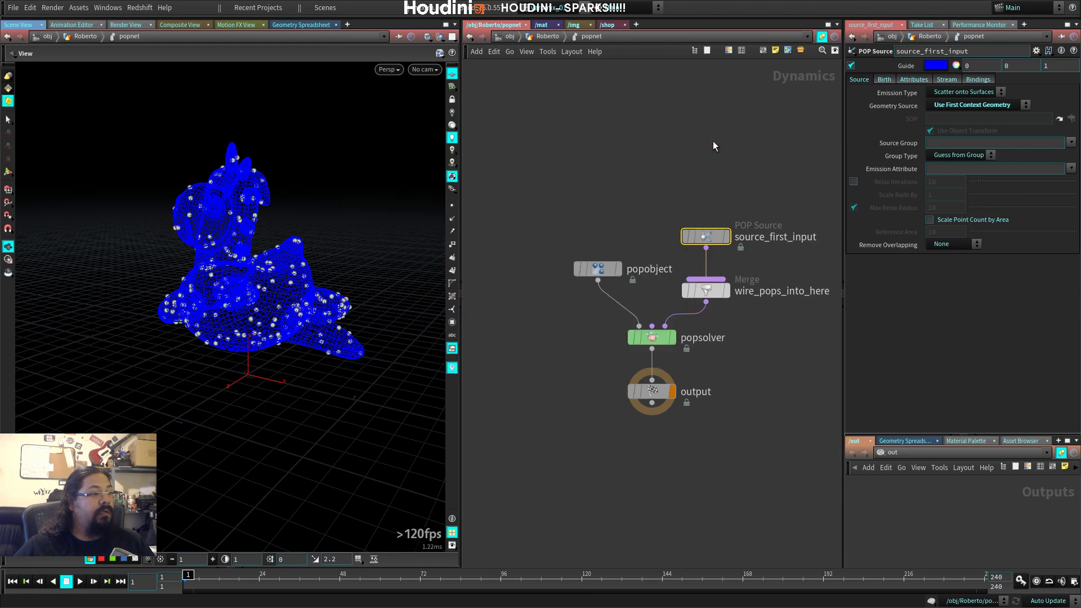
Step: Examine the particles scattered over the toy's surface on the first frame
mouse_move(337, 327)
left_mouse_down("alt")
mouse_move(389, 315)
mouse_move(338, 321)
left_mouse_up("alt")
right_click_drag(338, 320, 369, 309, "alt")
left_click_drag(369, 310, 312, 316, "alt")
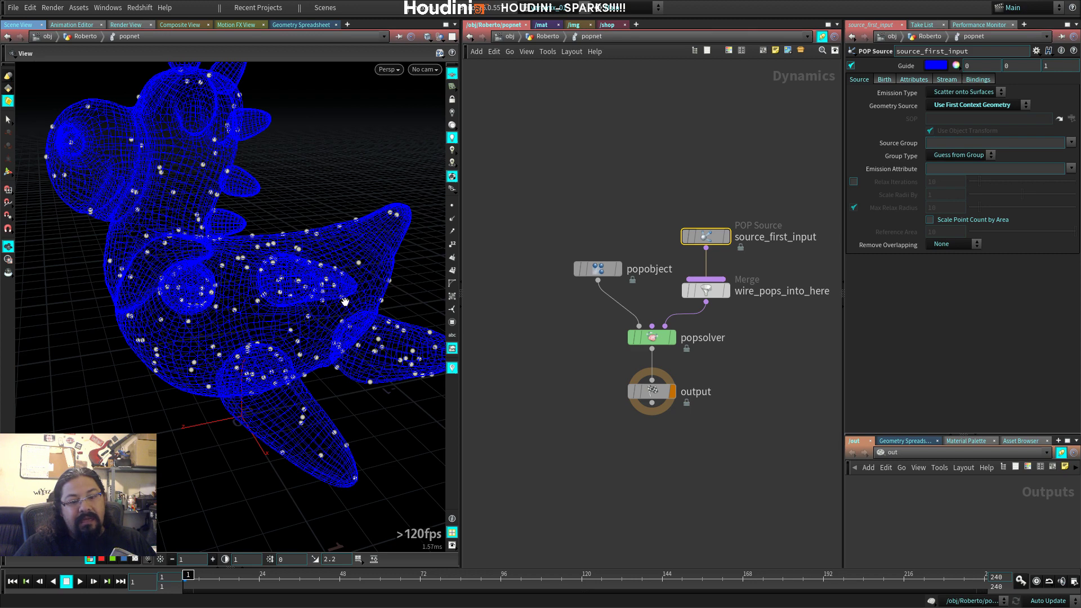
left_click(532, 364)
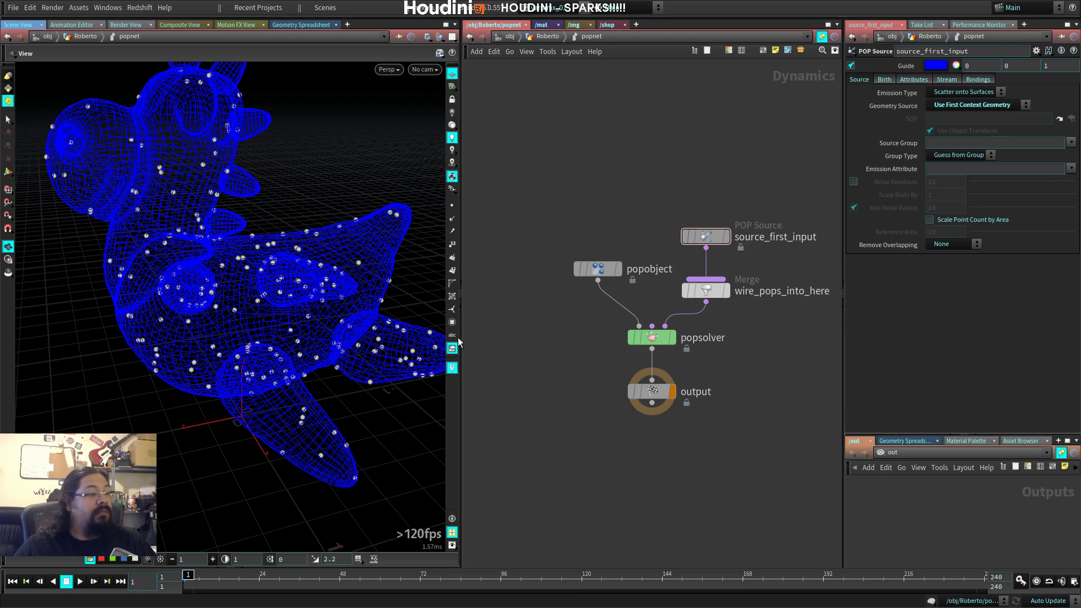
left_click_drag(247, 276, 293, 276, "alt")
right_click_drag(293, 276, 296, 303, "alt")
left_click_drag(297, 303, 264, 291)
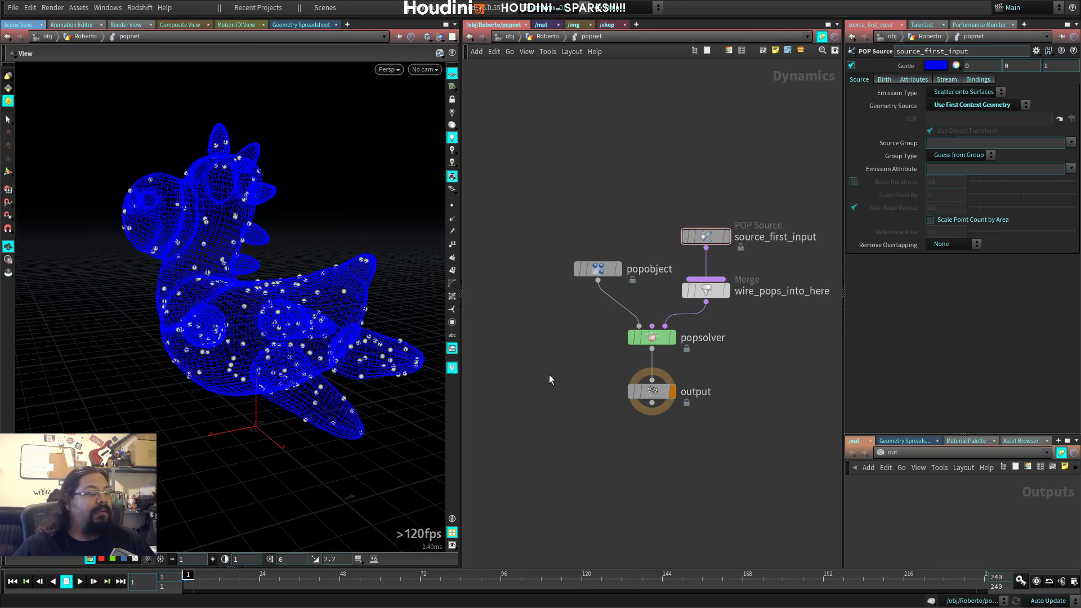
Step: Play the simulation to frame 91, inspect the emitted particles from all around the toy, and return to frame 1
key("Up")
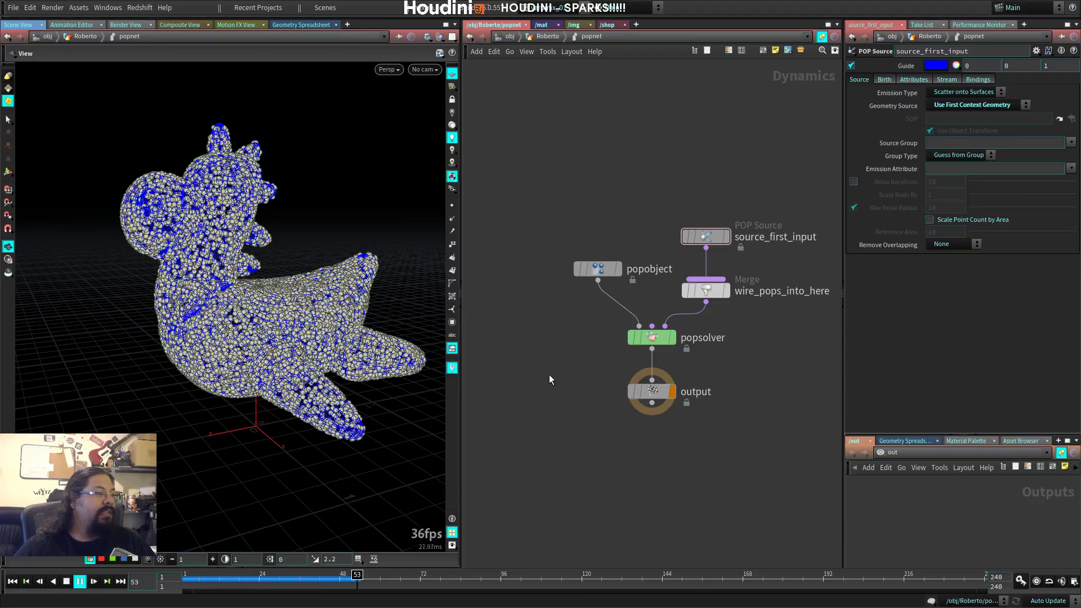
key("Up")
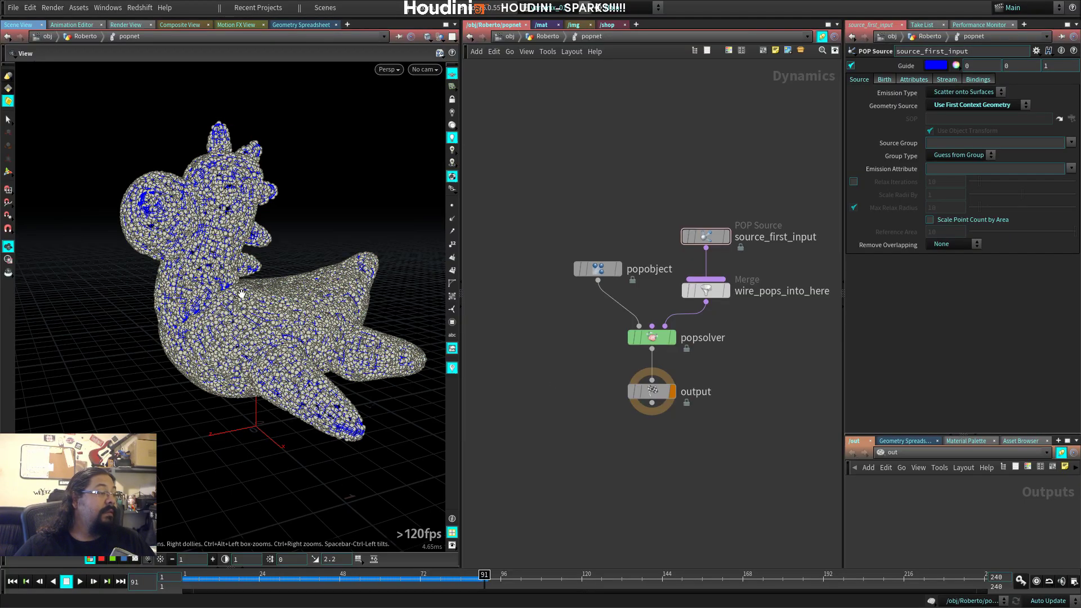
left_click_drag(241, 295, 262, 315)
right_click_drag(262, 315, 270, 338)
left_click_drag(271, 338, 417, 332)
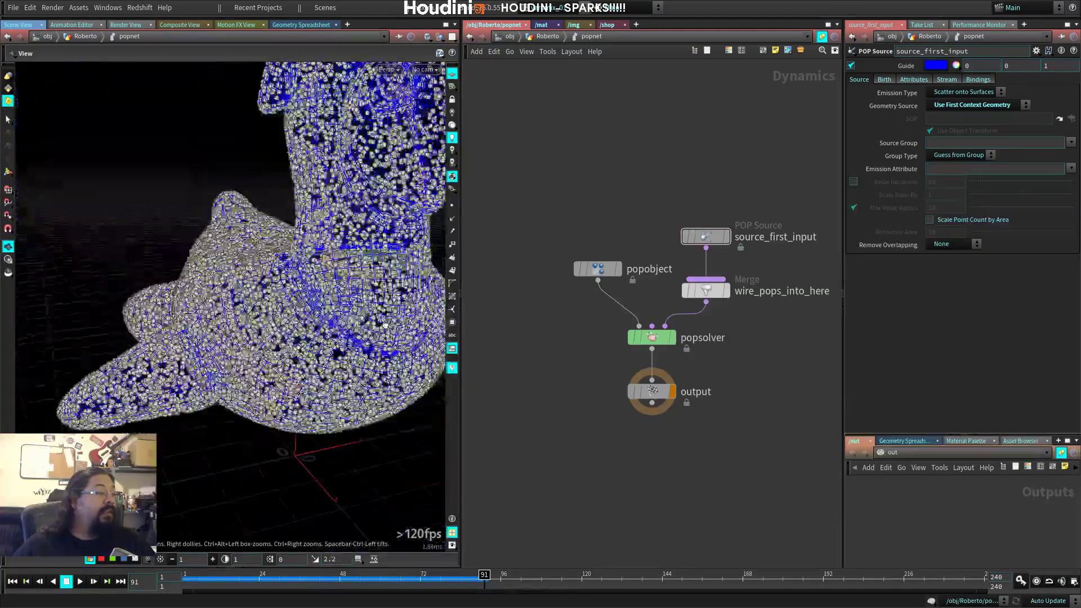
right_click_drag(417, 333, 372, 321)
left_click_drag(371, 321, 163, 349)
right_click_drag(164, 350, 225, 352)
left_click_drag(225, 352, 247, 363)
right_click_drag(246, 363, 212, 357)
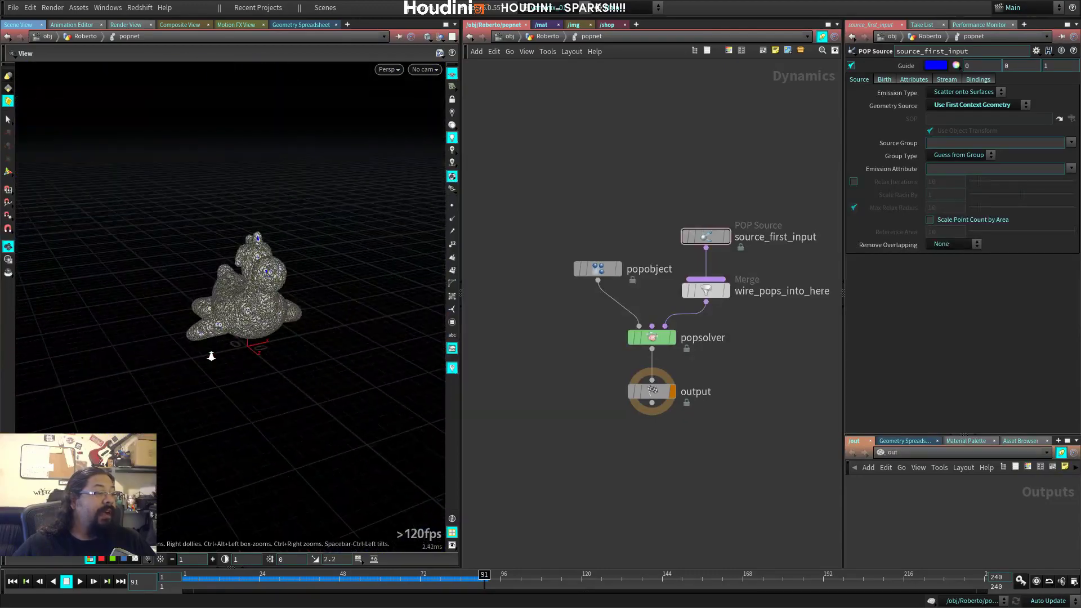
left_click_drag(213, 357, 266, 352)
mouse_move(265, 352)
right_mouse_down()
mouse_move(406, 340)
mouse_move(261, 360)
right_mouse_up()
mouse_move(261, 360)
left_mouse_down()
mouse_move(297, 366)
mouse_move(253, 346)
left_mouse_up()
right_click_drag(254, 346, 366, 344)
left_click_drag(366, 343, 334, 358)
right_click_drag(334, 358, 331, 371)
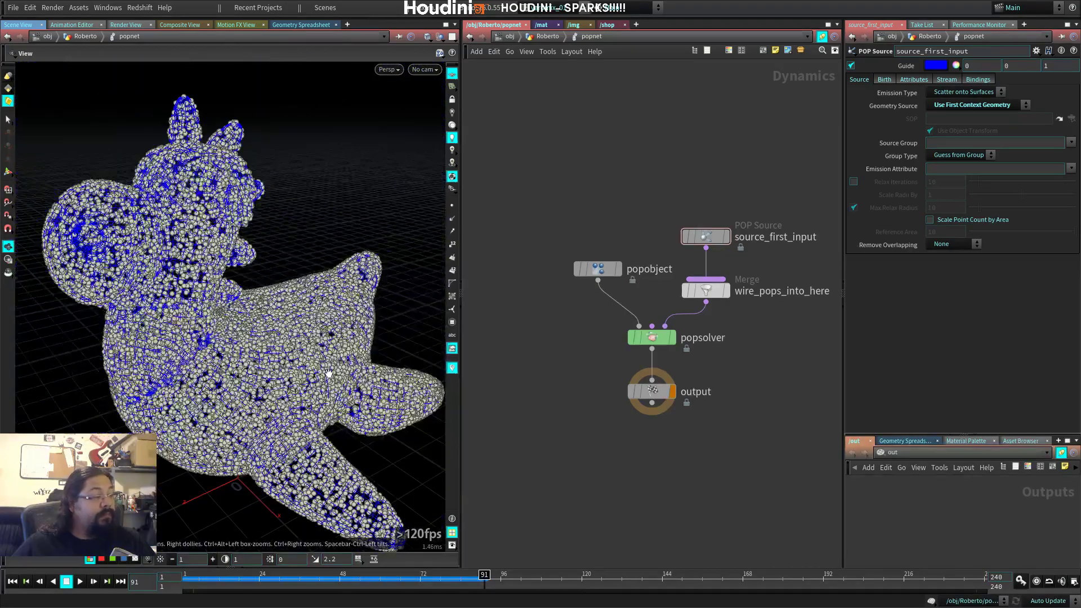
key("ctrl+Up")
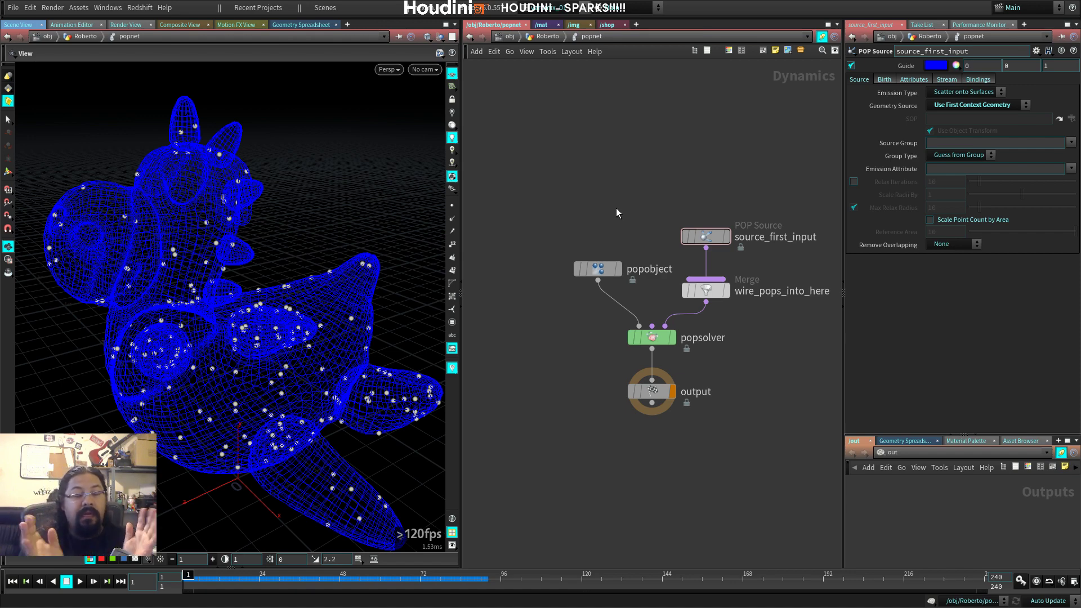
Step: Return to Roberto's geometry network, align transform1 beneath the rubber toy node, and display transform1's output
key("u")
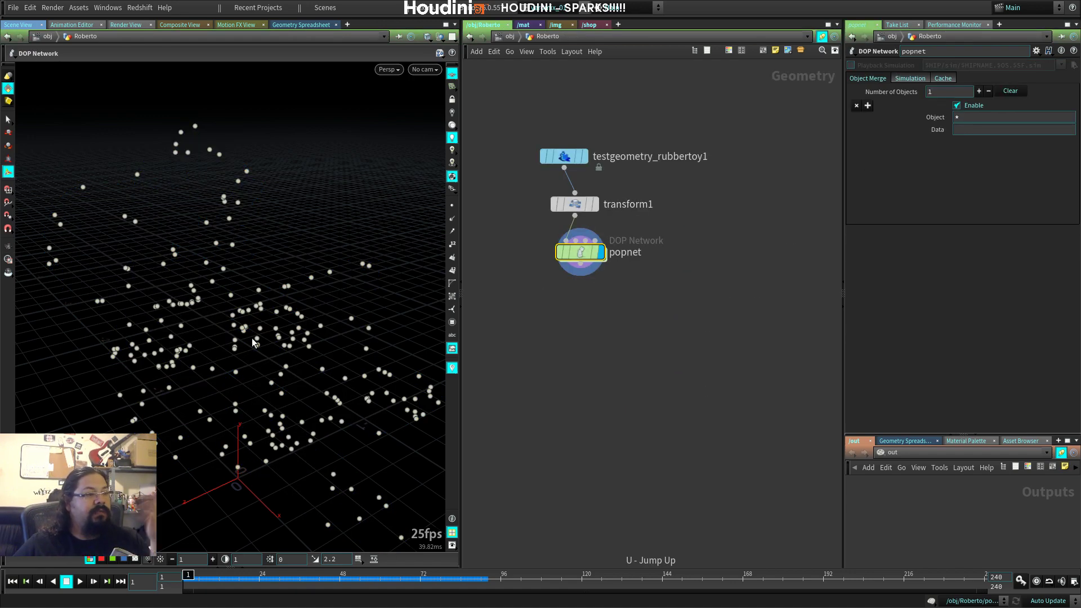
middle_click_drag(546, 316, 575, 354)
left_click_drag(596, 189, 598, 145)
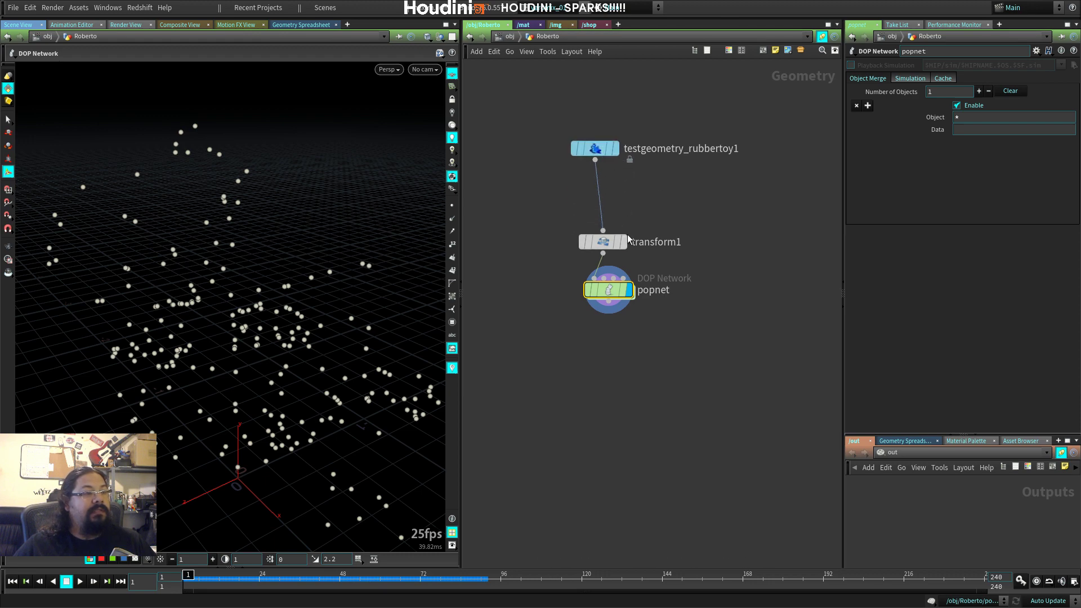
left_click_drag(606, 238, 597, 182)
left_click(616, 187)
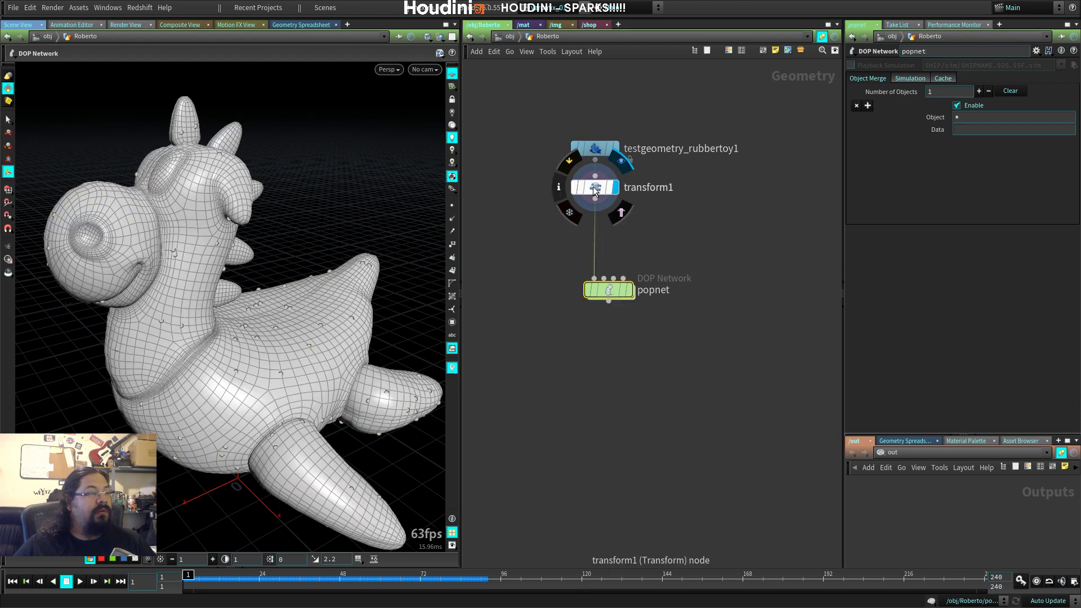
left_click(595, 189)
Step: Show the point normals, inspect transform1's point attributes, and move popnet farther down to make room
left_click(452, 218)
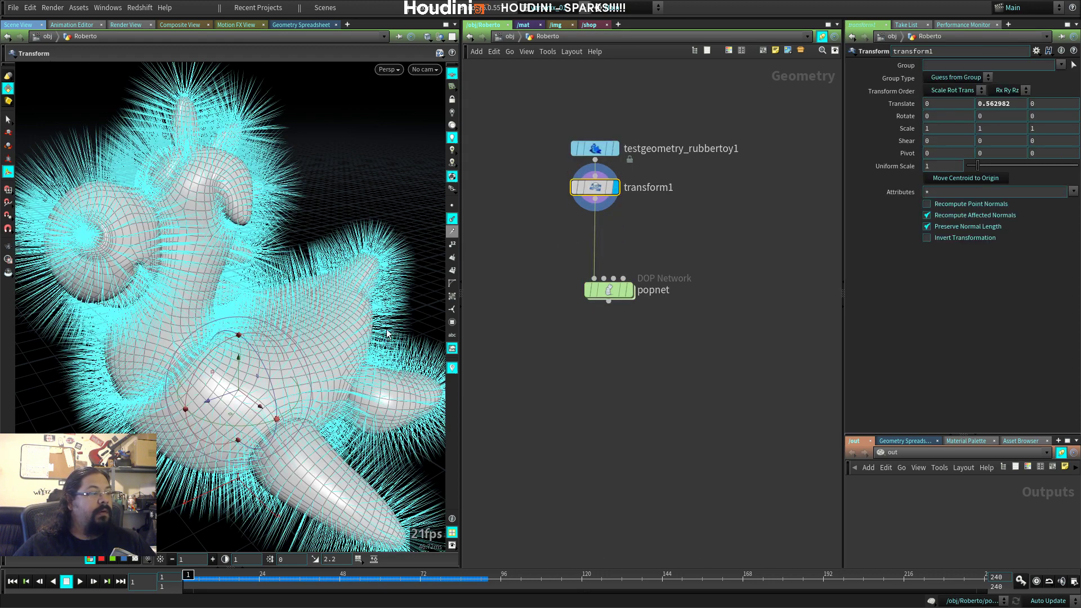
left_click_drag(270, 338, 302, 303, "alt")
middle_click(597, 188)
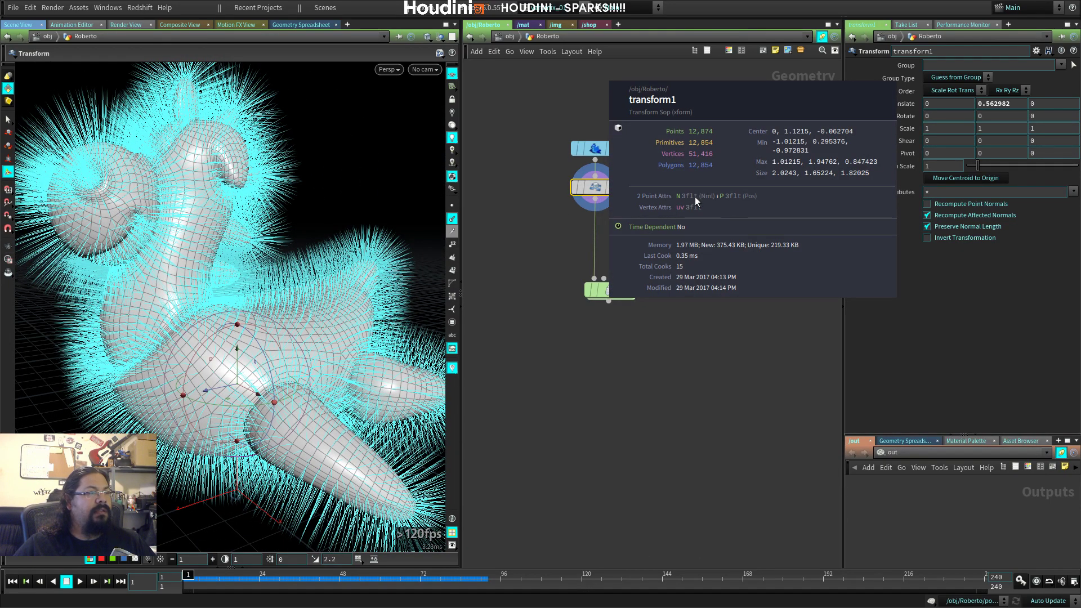
middle_click(603, 187)
left_click_drag(612, 291, 611, 339)
left_click_drag(256, 277, 308, 334, "alt")
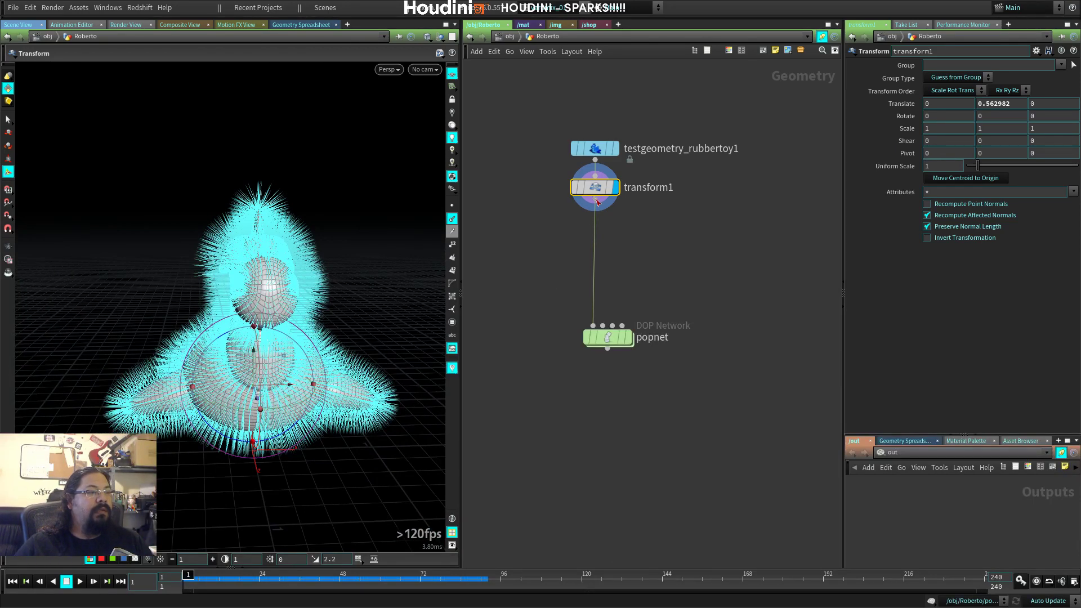
Step: Insert a Point node between transform1 and popnet and display its output
key("Tab")
type("poin")
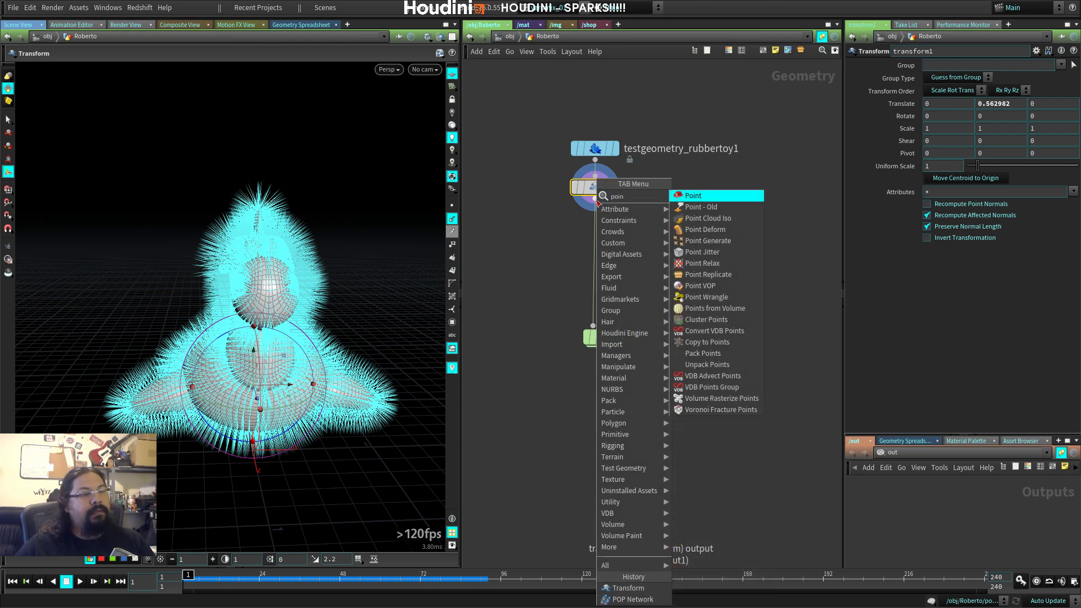
left_click(726, 195)
left_click(599, 242)
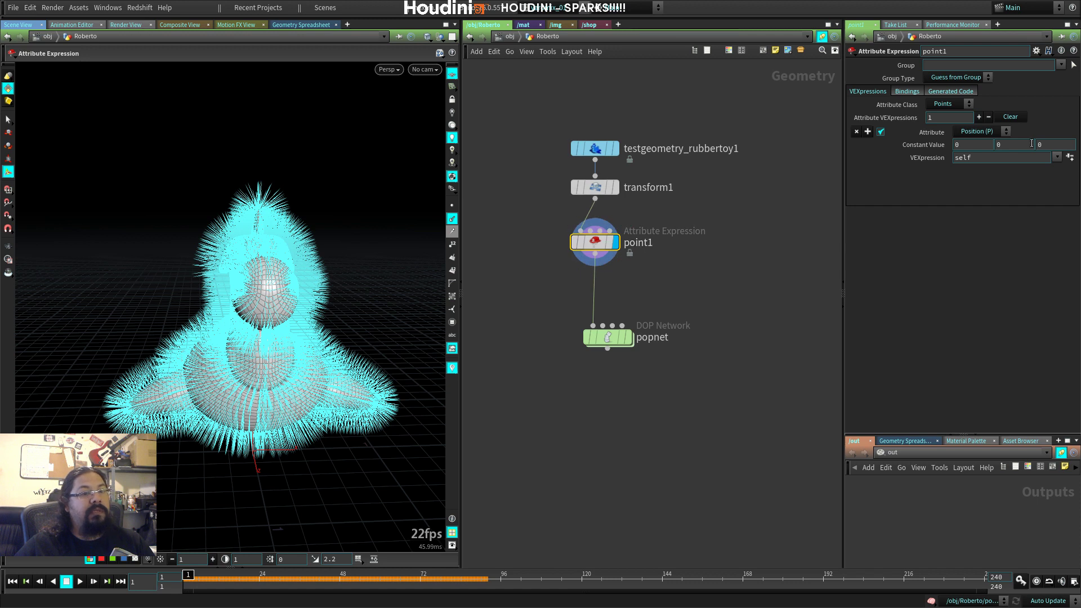
Step: Make point1 set the Normal (N) attribute to a constant value of 0, 1, 0
left_click(1057, 157)
left_click(1004, 131)
left_click(1004, 132)
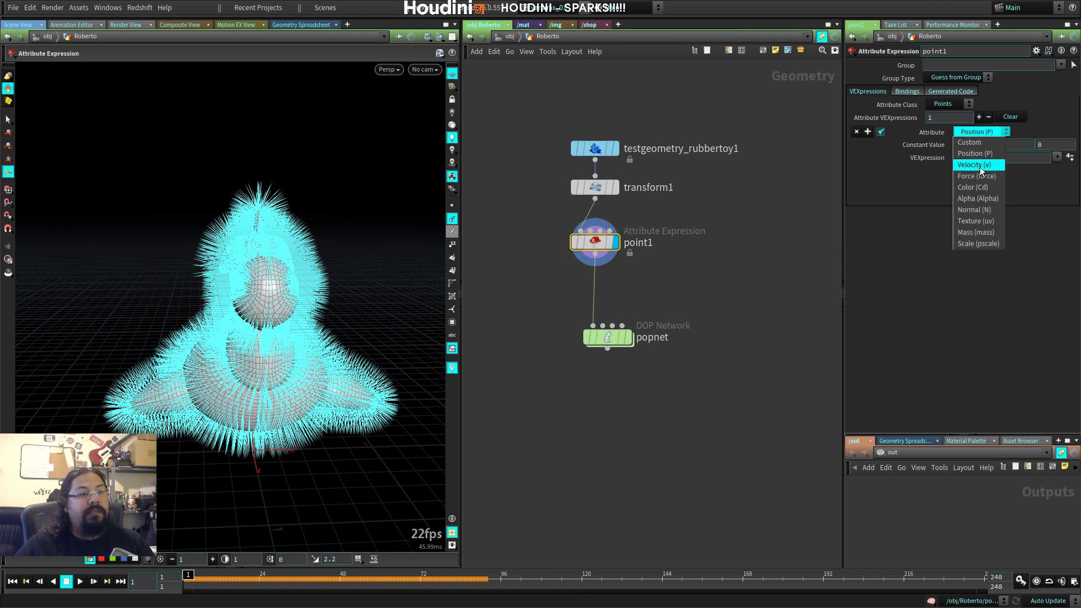
left_click(991, 212)
left_click(1057, 158)
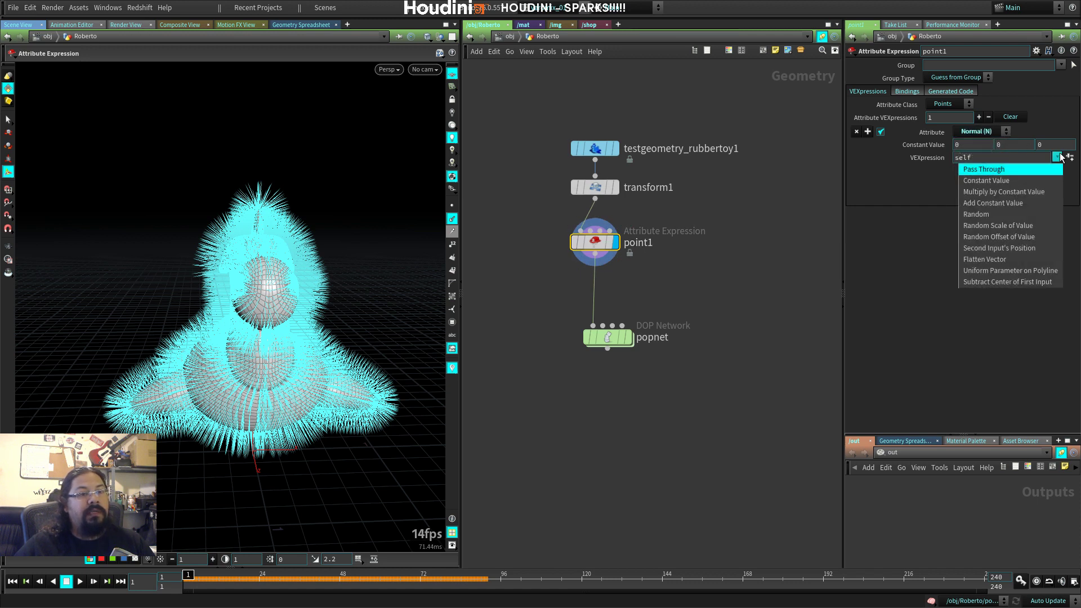
left_click(1019, 182)
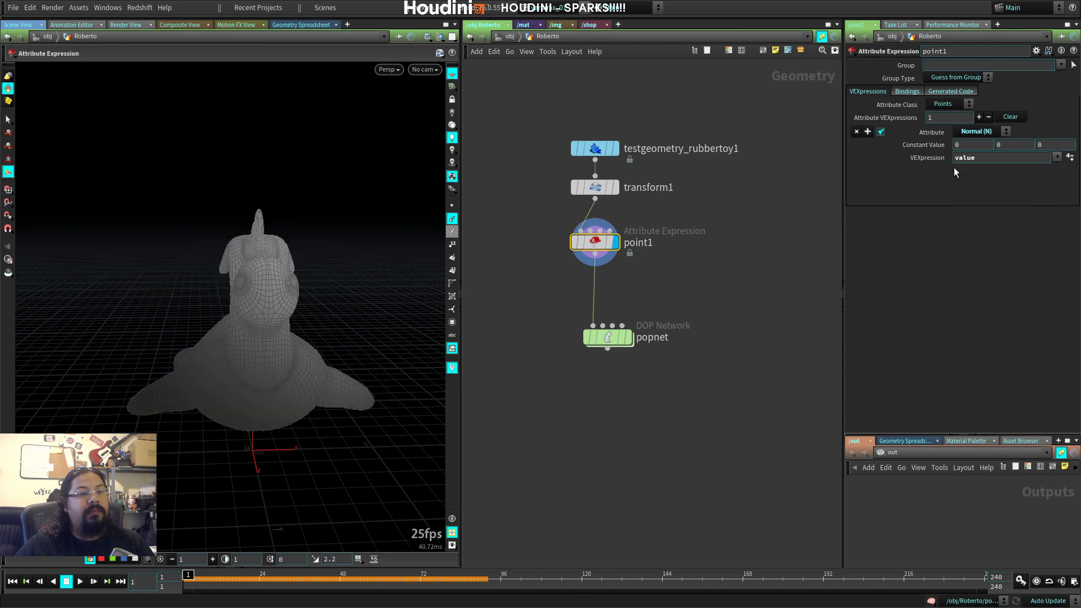
type("1")
key("Return")
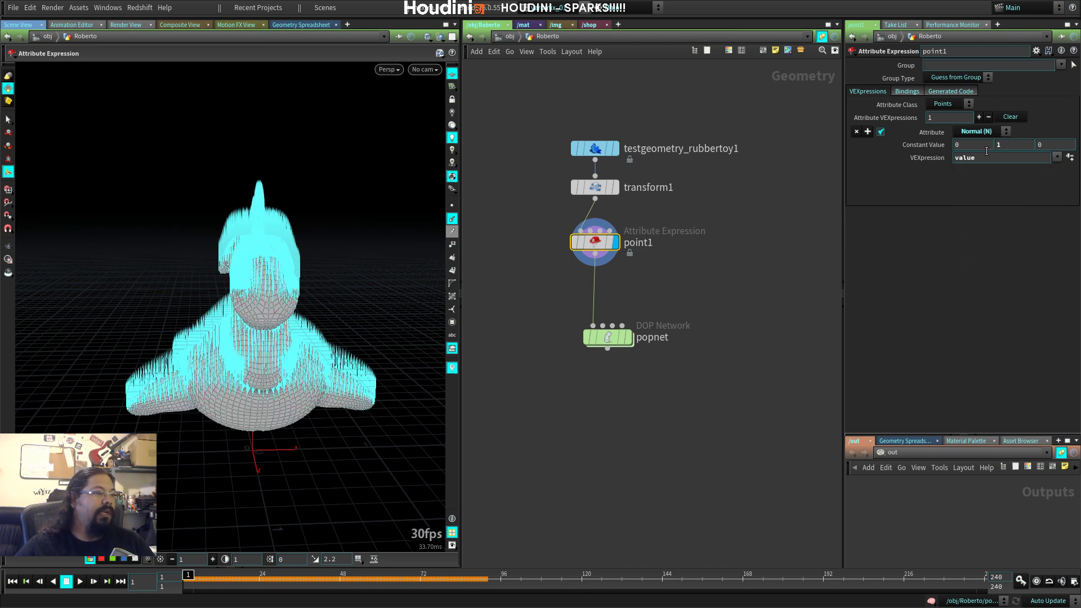
Step: Try a constant value of 0.2 for the X and Z normal components, then reset both to their defaults
left_click_drag(314, 362, 85, 270)
left_click(914, 144)
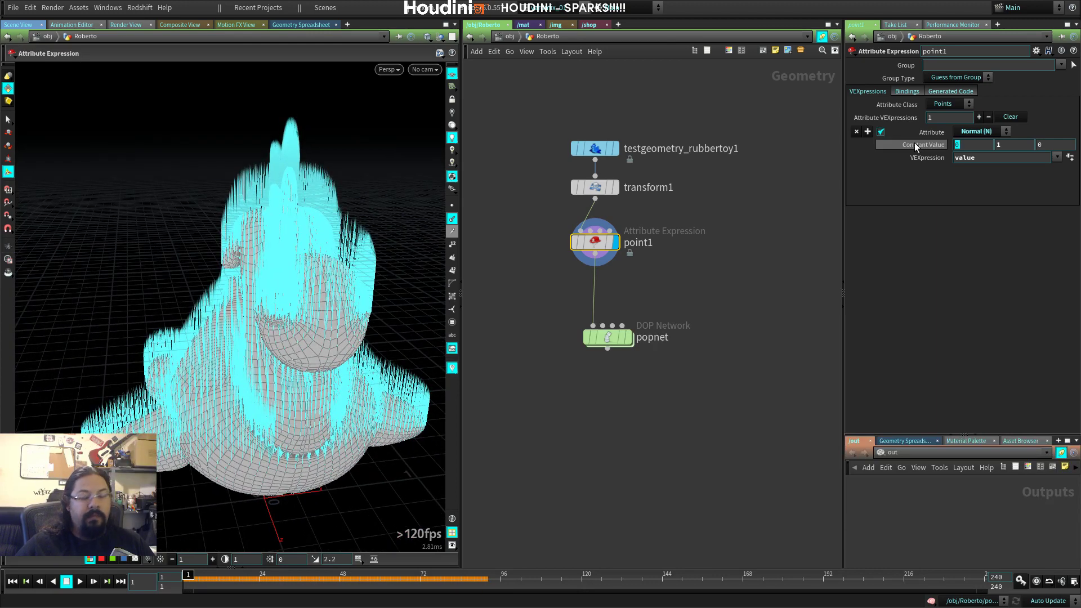
type("0.2")
key("Return")
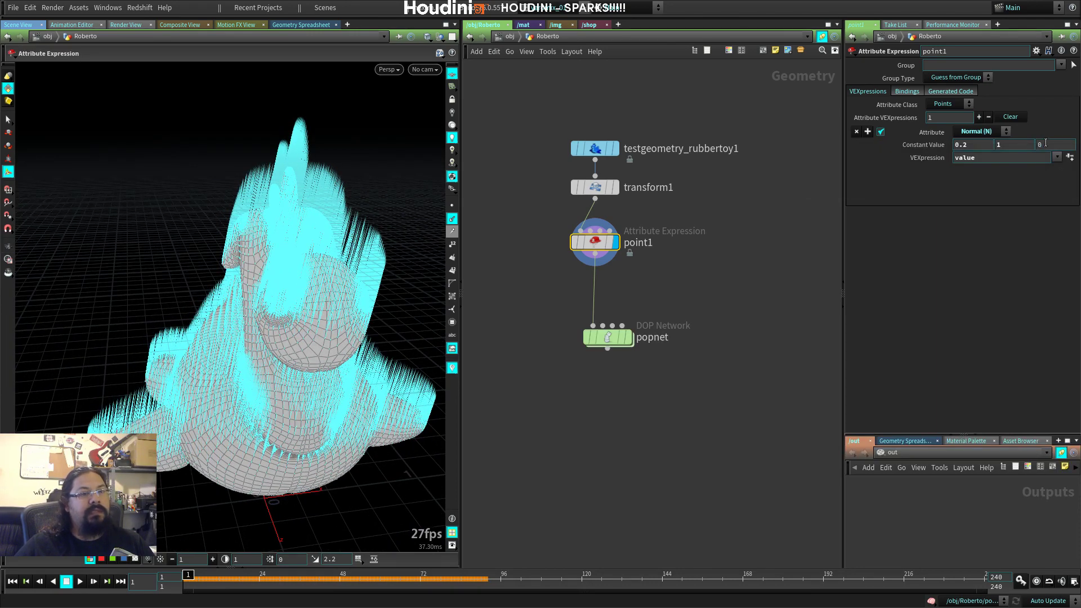
left_click(1046, 143)
type("0.2")
key("Return")
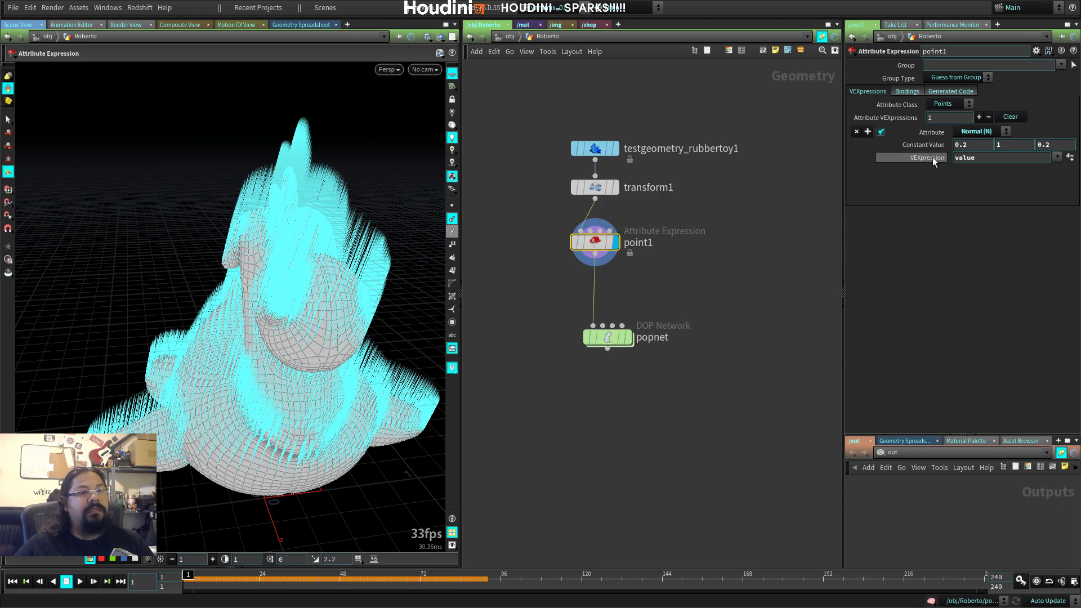
middle_click(991, 144, "ctrl")
middle_click(1053, 144, "ctrl")
key("Escape")
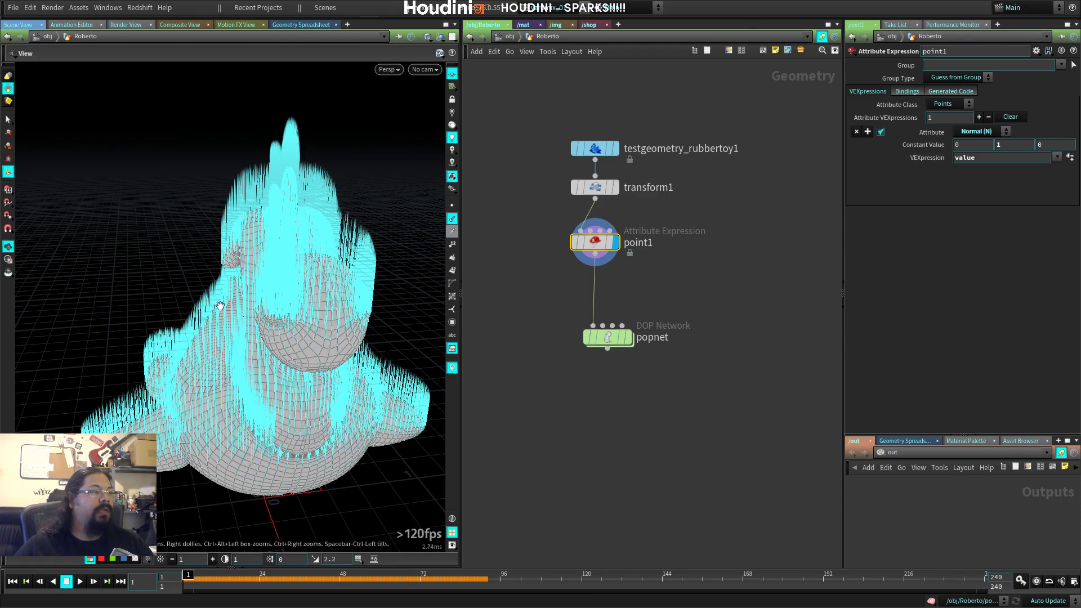
Step: Move popnet down and insert an Attribute Randomize node between point1 and popnet
left_click_drag(417, 307, 194, 284)
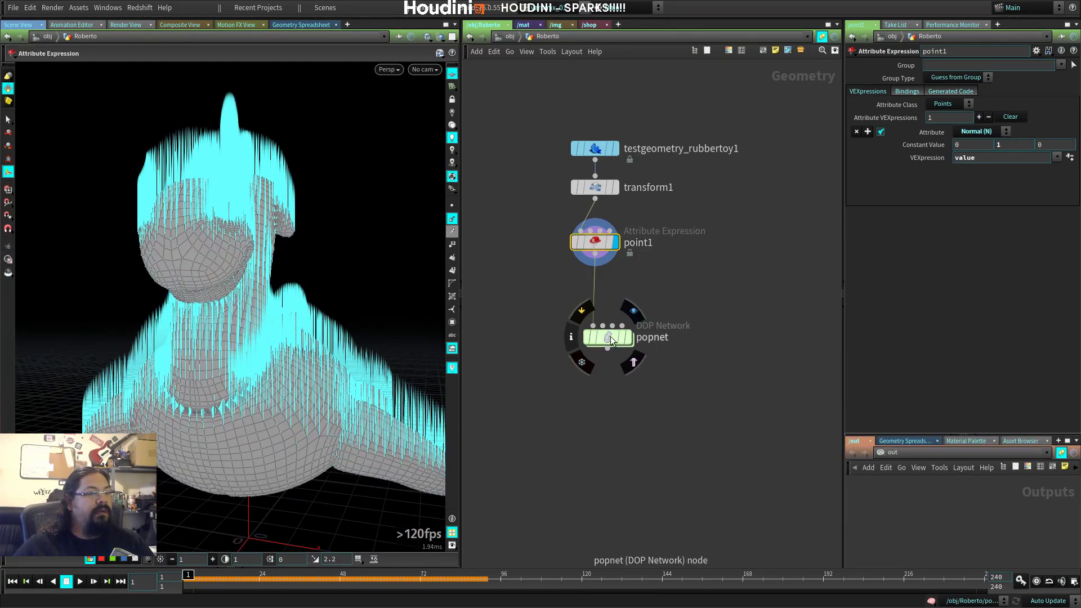
left_click_drag(607, 338, 600, 371)
key("Tab")
type("ra")
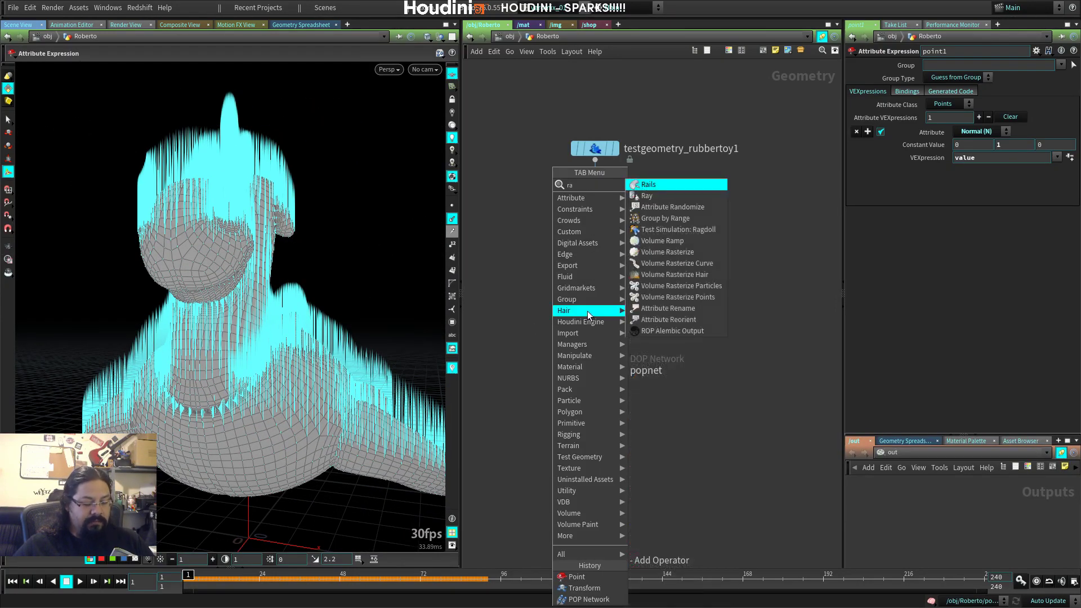
left_click(712, 207)
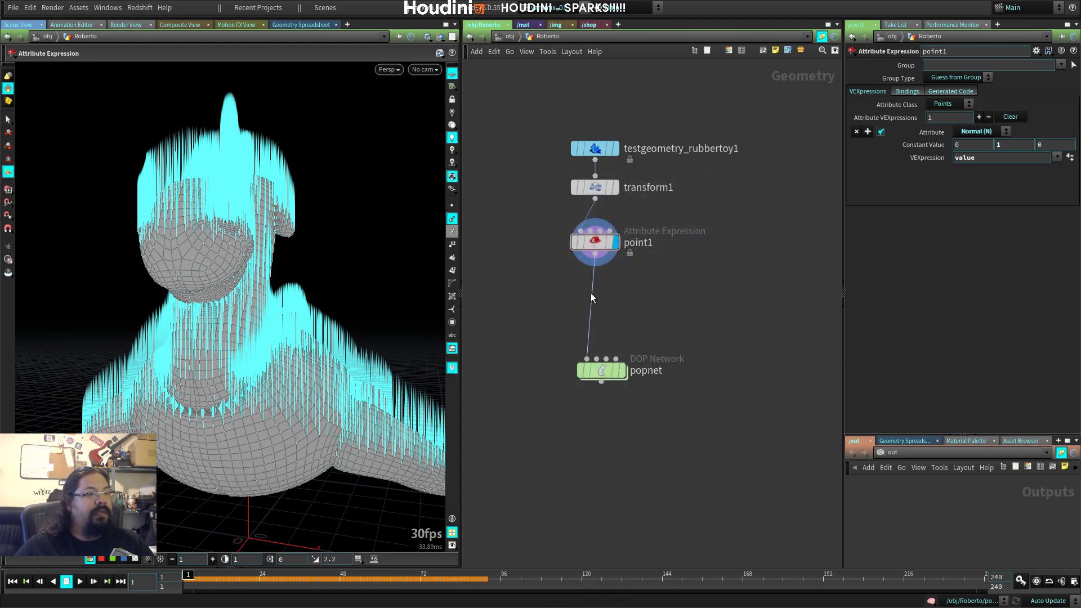
left_click(590, 293)
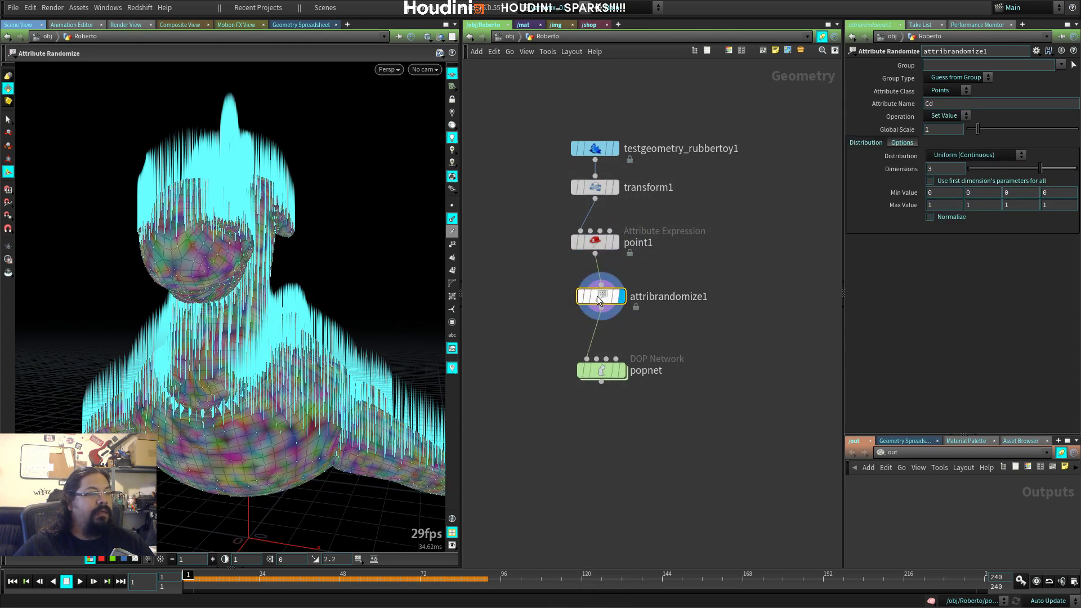
Step: Set attribrandomize1's attribute name to N and inspect the randomized normals on the toy
double_click(947, 104)
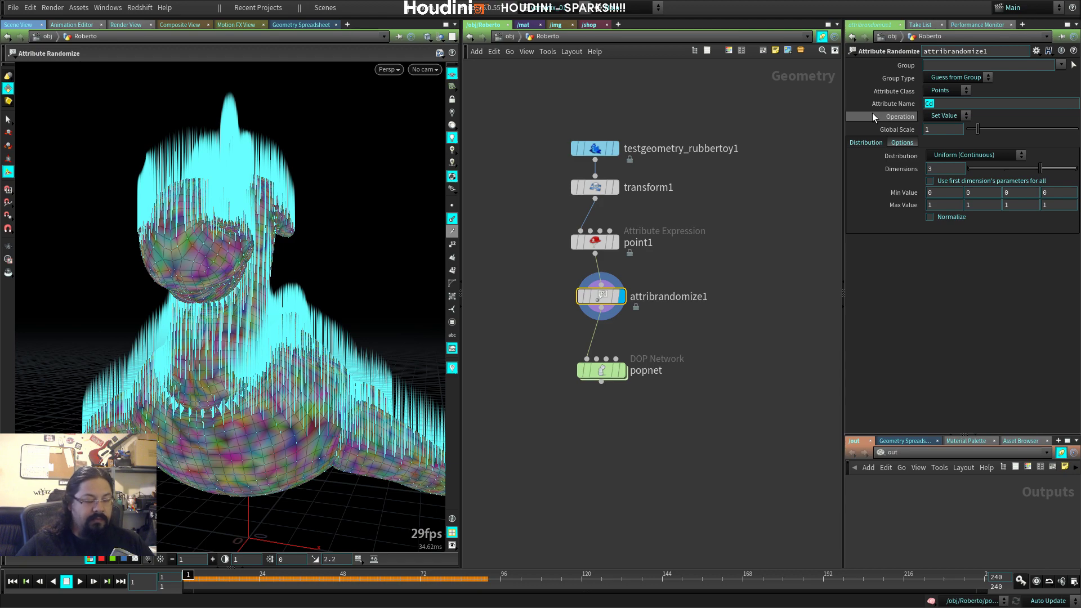
type("N")
key("Return")
left_click_drag(263, 350, 299, 345, "alt")
Step: Try the Two Values distribution on attribrandomize1 with every Value A component at -1
left_click(969, 157)
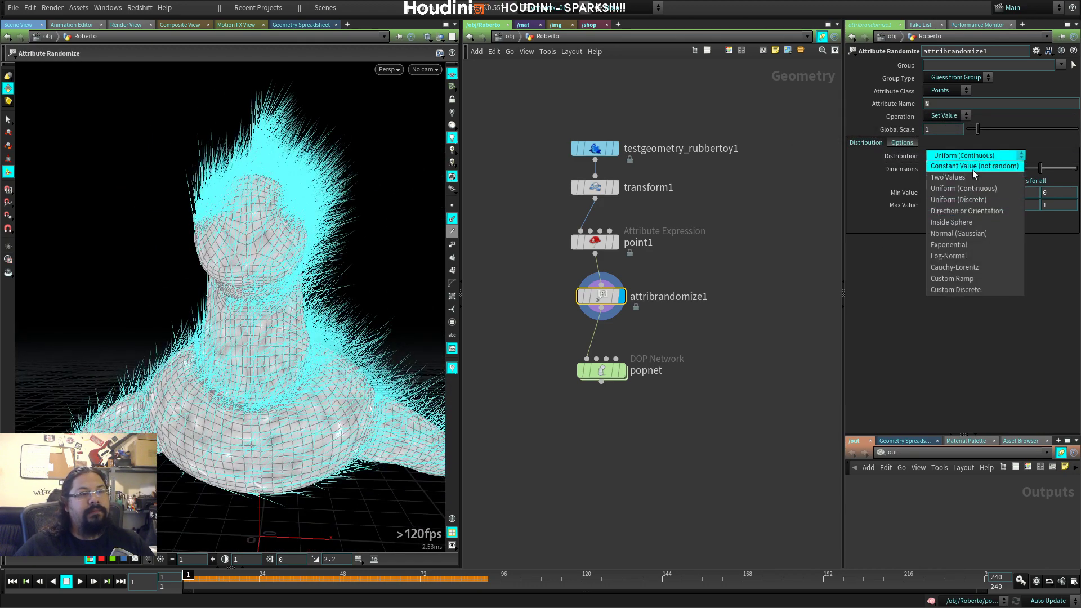
left_click(965, 175)
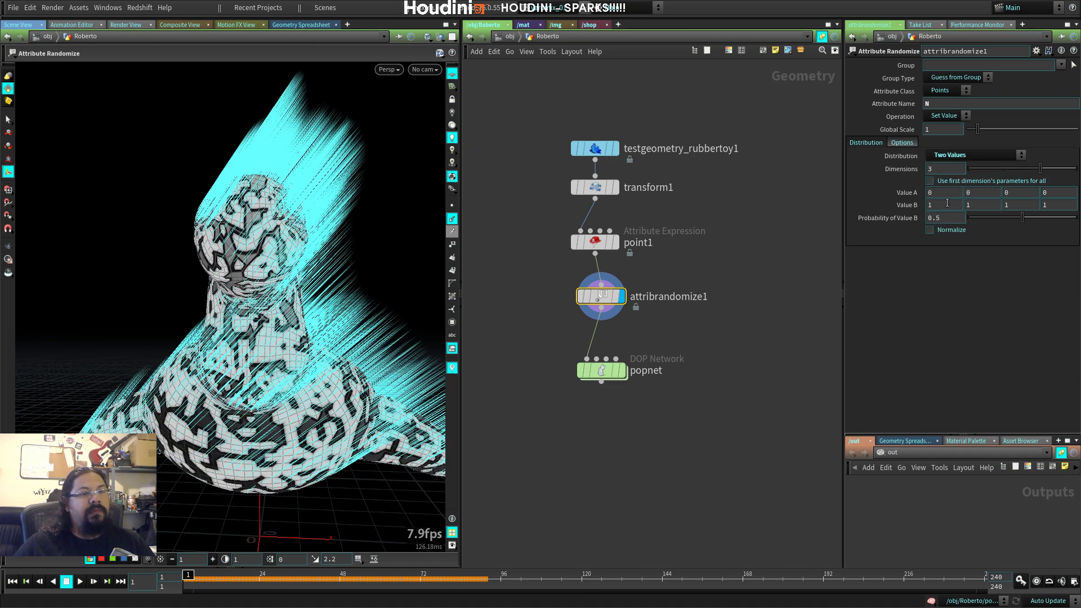
middle_click_drag(914, 192, 898, 169)
left_click_drag(236, 315, 284, 416)
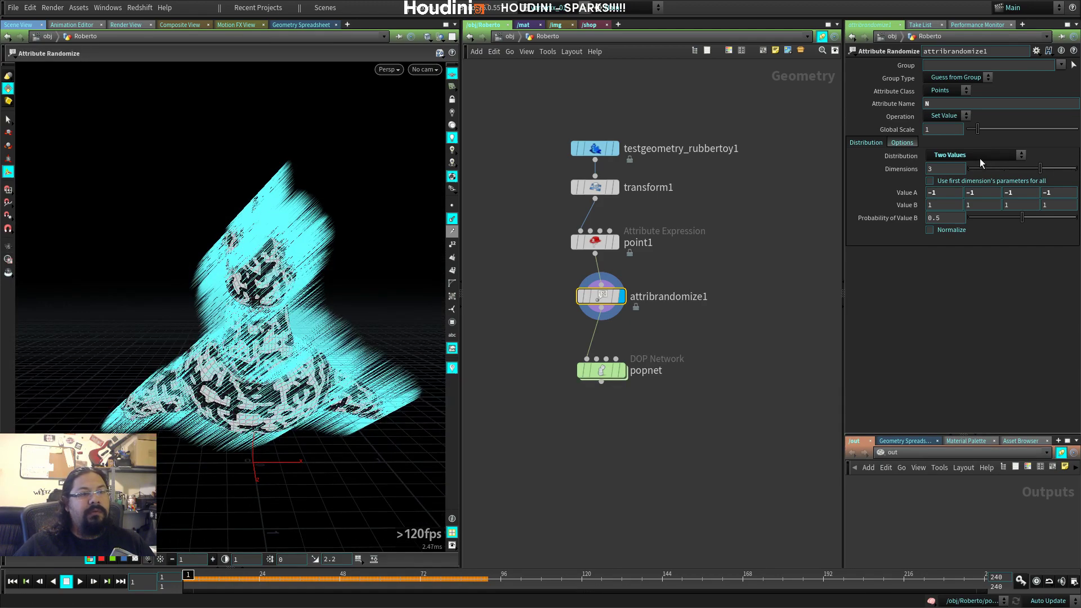
Step: Reduce attribrandomize1's dimensions to 1 and set the probability of Value B to 0.463
left_click_drag(1040, 169, 961, 168)
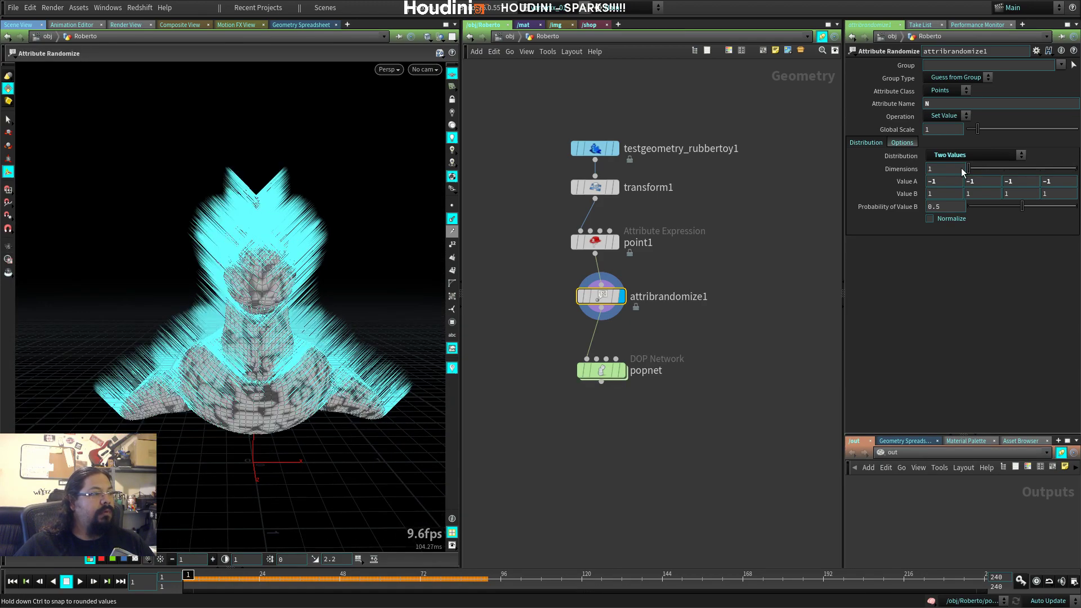
mouse_move(301, 383)
left_mouse_down()
mouse_move(350, 383)
mouse_move(304, 372)
left_mouse_up()
right_click_drag(304, 372, 278, 386)
middle_click_drag(277, 387, 286, 299)
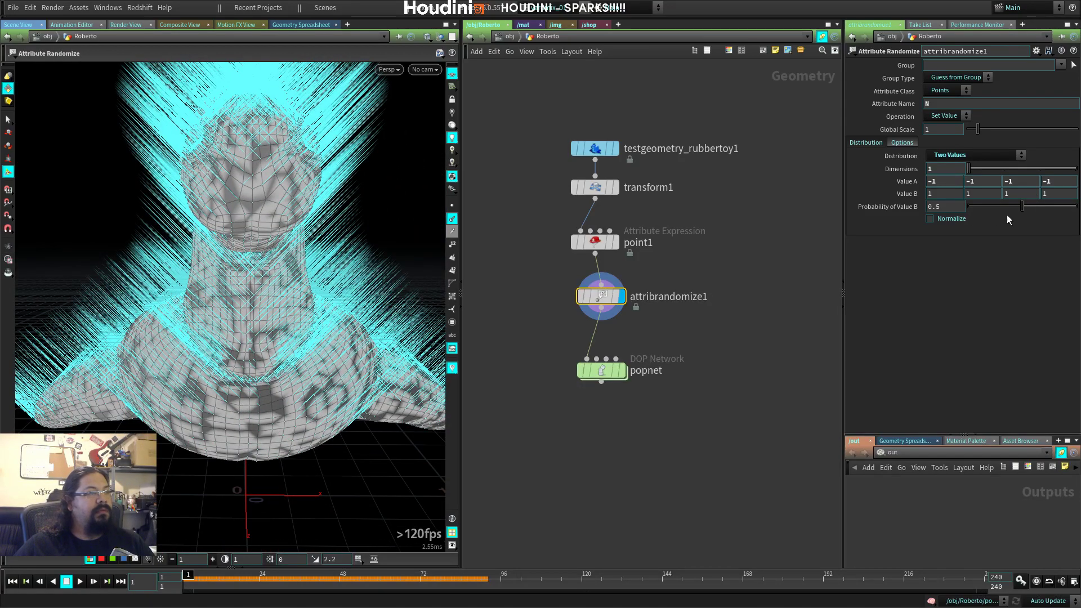
mouse_move(1022, 206)
left_mouse_down()
mouse_move(1042, 206)
mouse_move(1012, 204)
left_mouse_up()
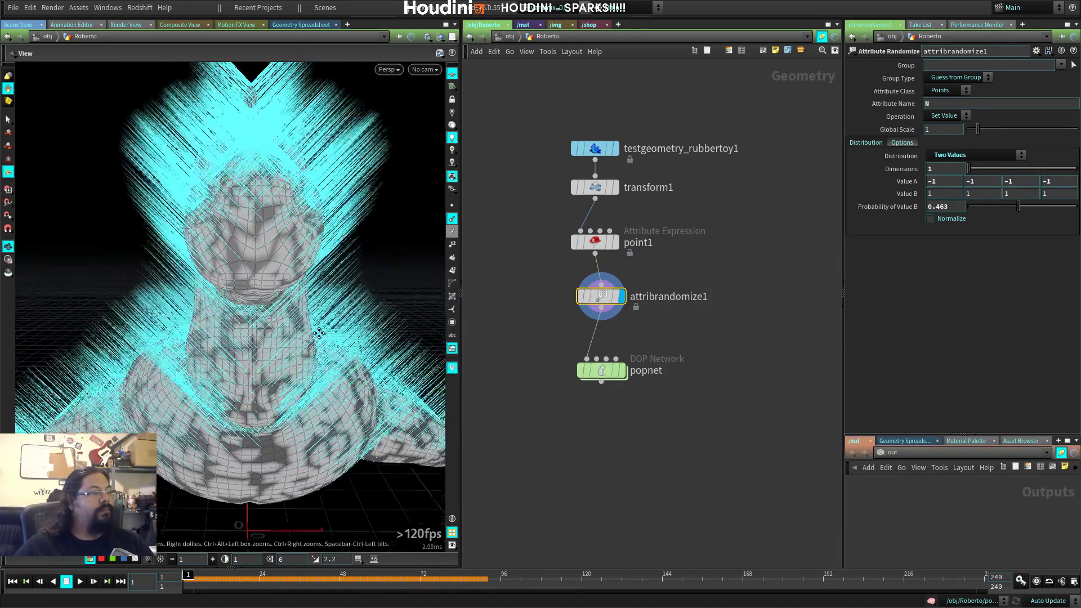
Step: Switch attribrandomize1's distribution to Normal (Gaussian) and lower its global scale to 0.45
left_click(957, 155)
left_click(938, 128)
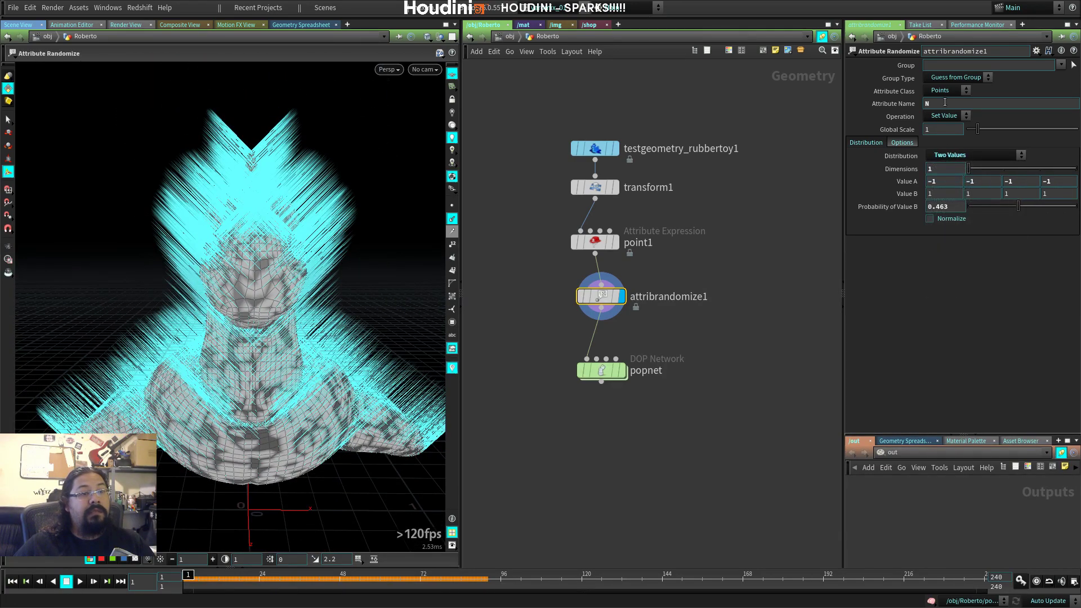
left_click(956, 77)
left_click(956, 88)
left_click(961, 154)
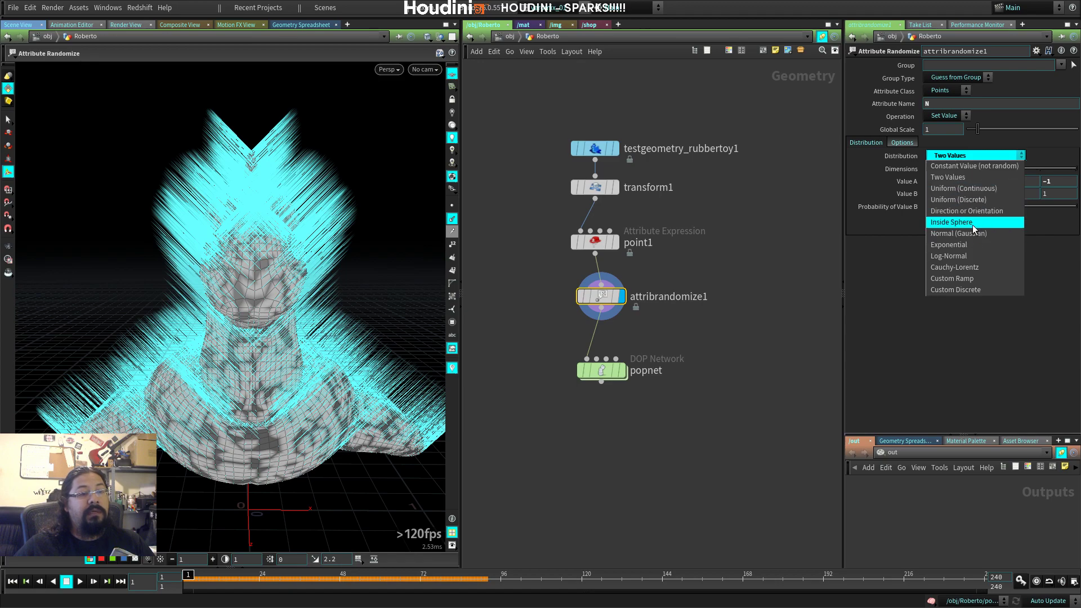
left_click(952, 233)
left_click_drag(381, 318, 126, 318)
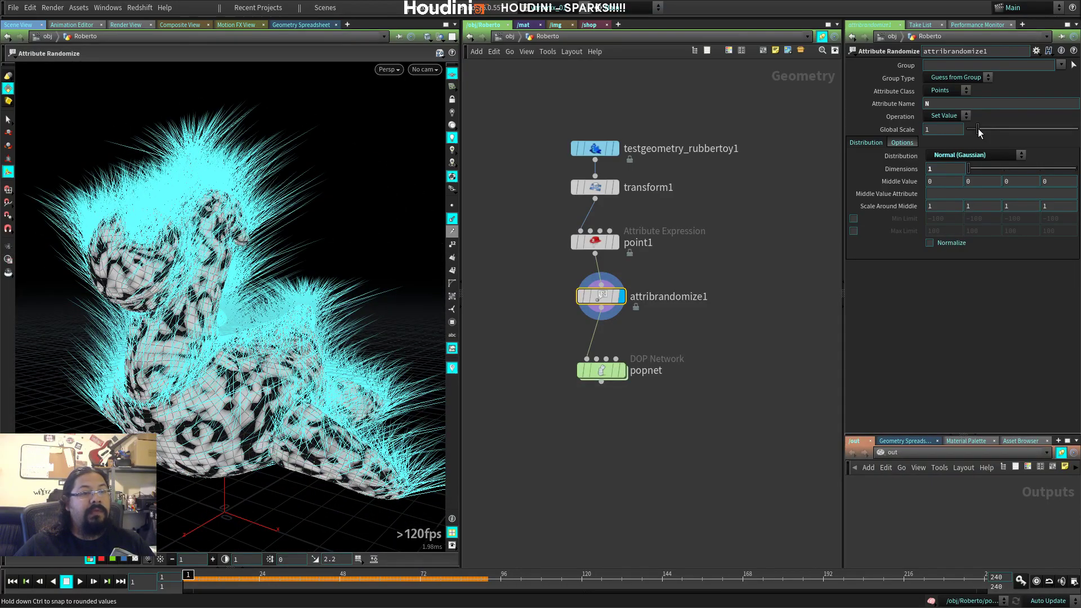
left_click_drag(978, 129, 972, 136)
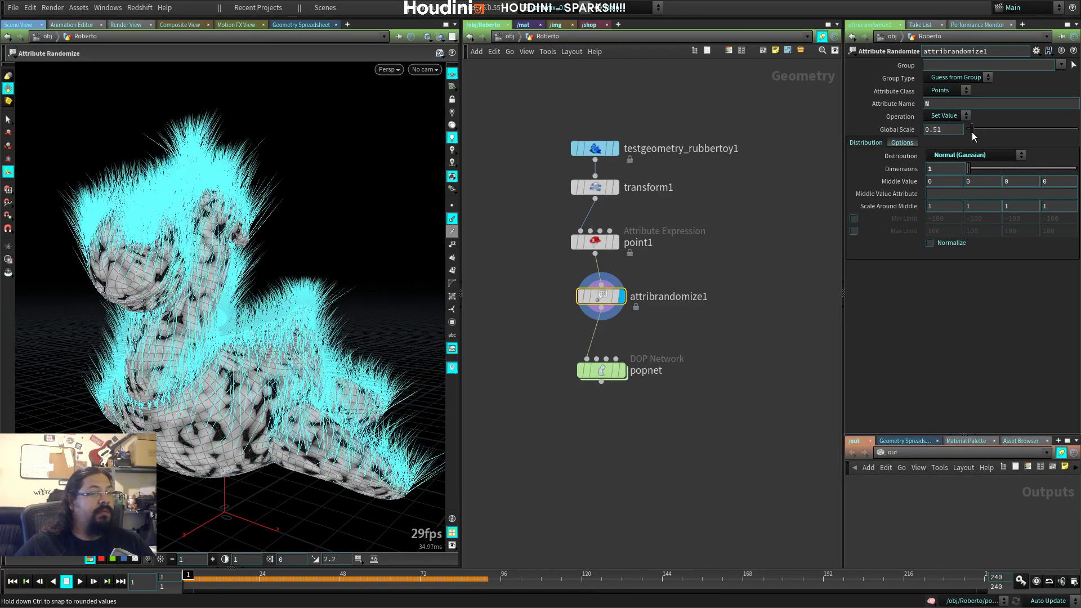
left_click_drag(338, 321, 293, 315)
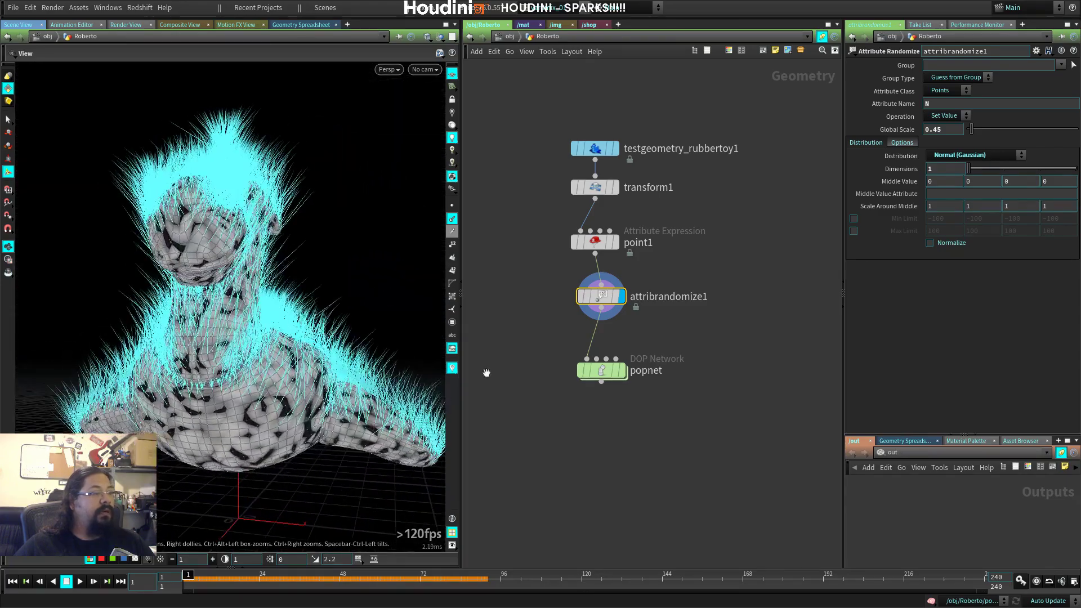
Step: Align attribrandomize1 beneath point1, insert an Attribute Wrangle between it and popnet, and display the wrangle's output
left_click_drag(611, 298, 605, 296)
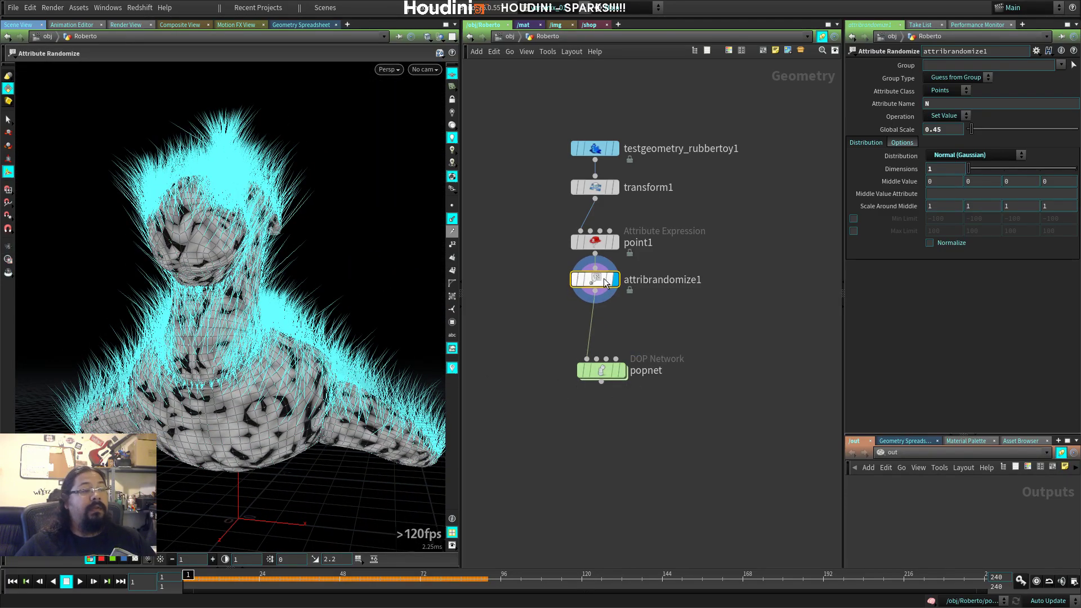
middle_click_drag(557, 330, 569, 289)
key("Tab")
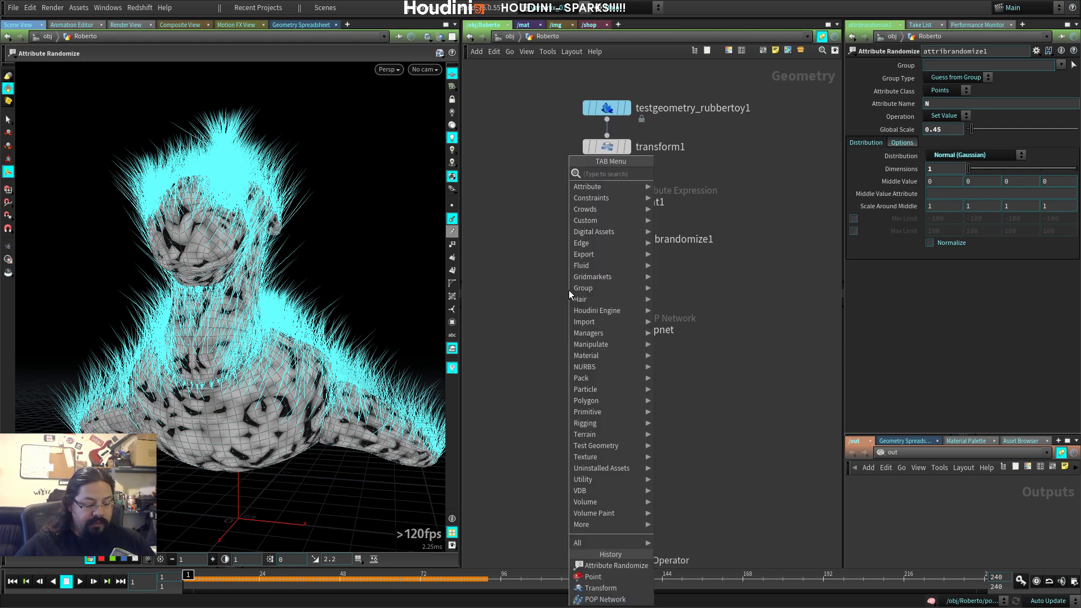
type("attr")
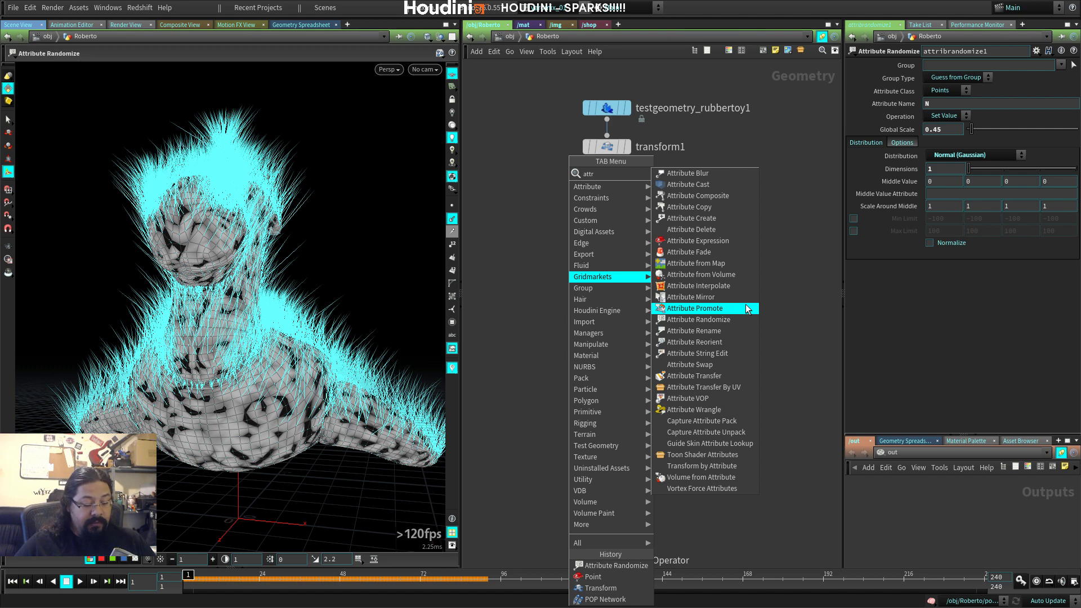
key("Escape")
key("Tab")
type("wra")
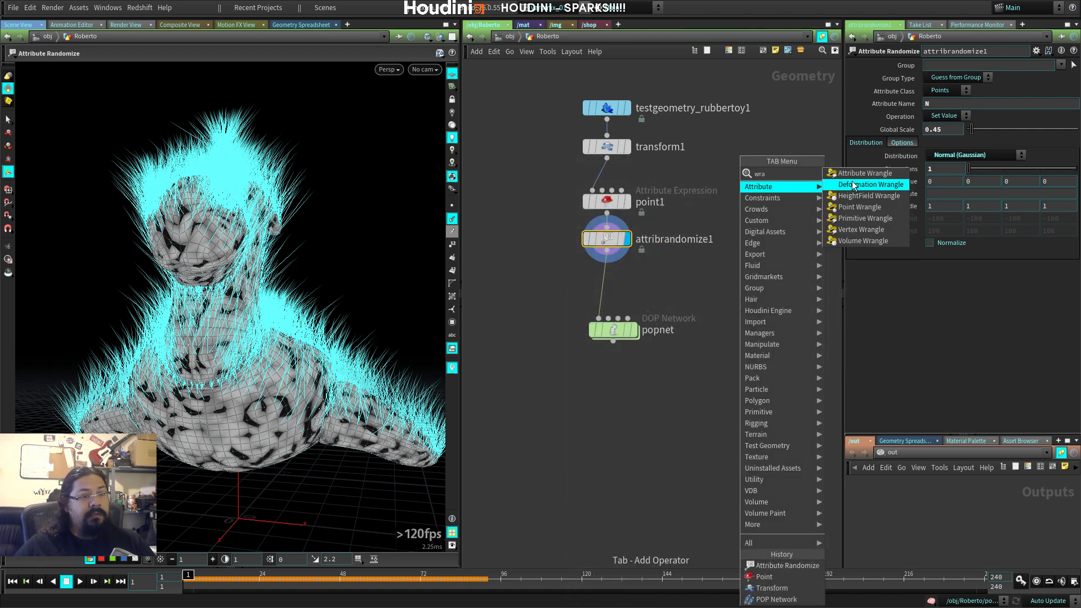
left_click(864, 173)
left_click(630, 288)
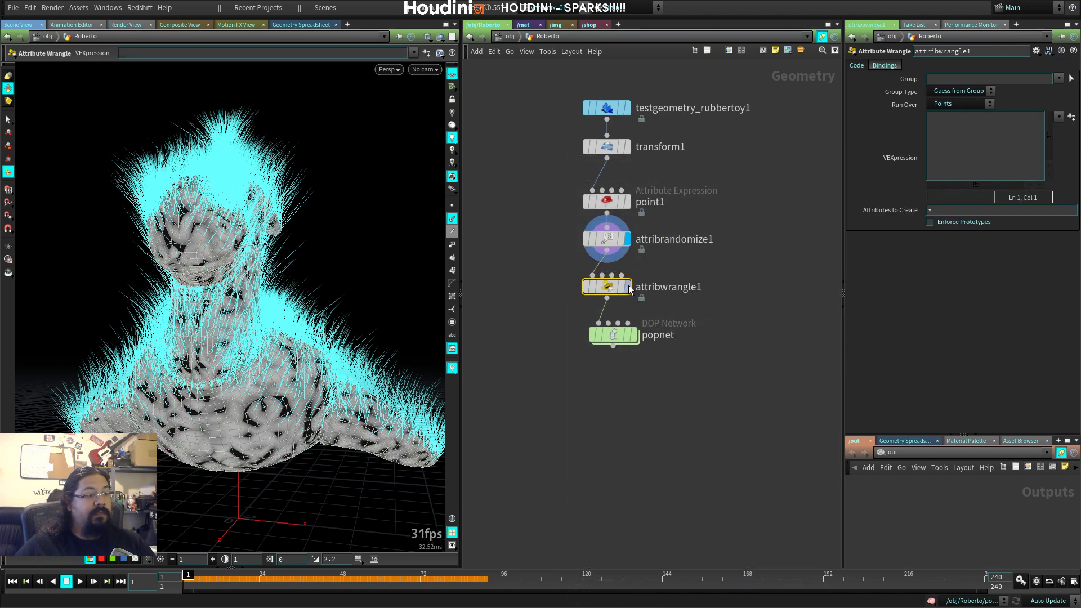
left_click(628, 288)
Step: Write the VEX expression "@v = @N;" in attribwrangle1
left_click(954, 118)
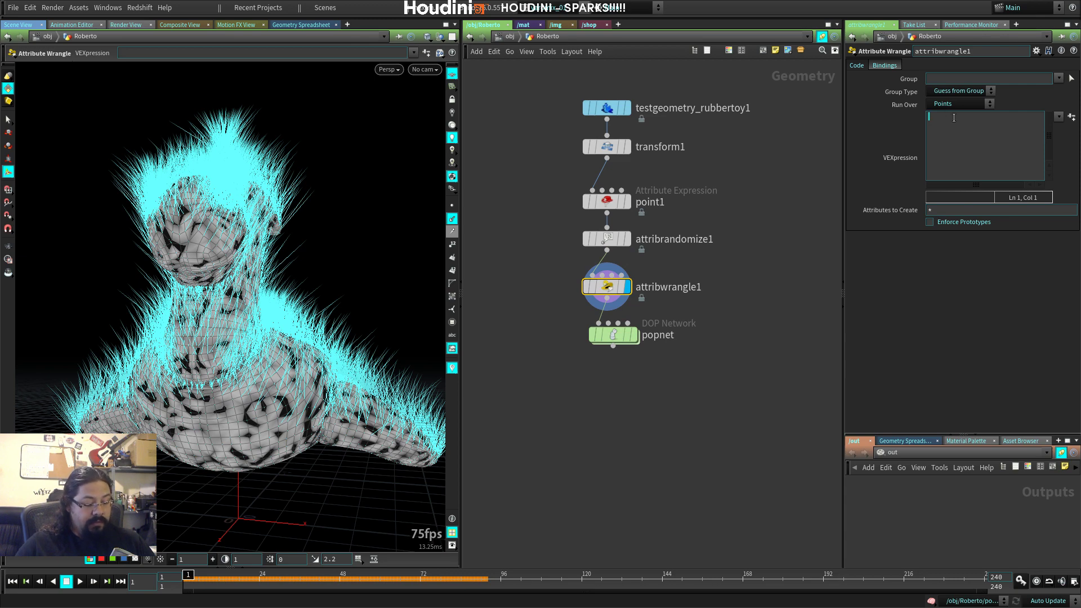
type("@v = ")
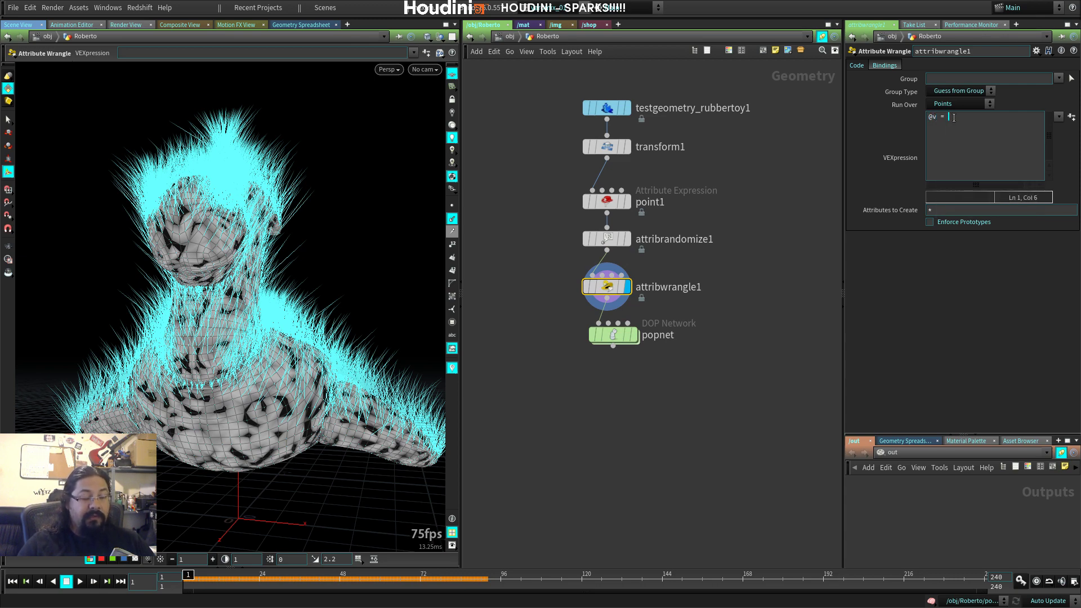
type("@N;")
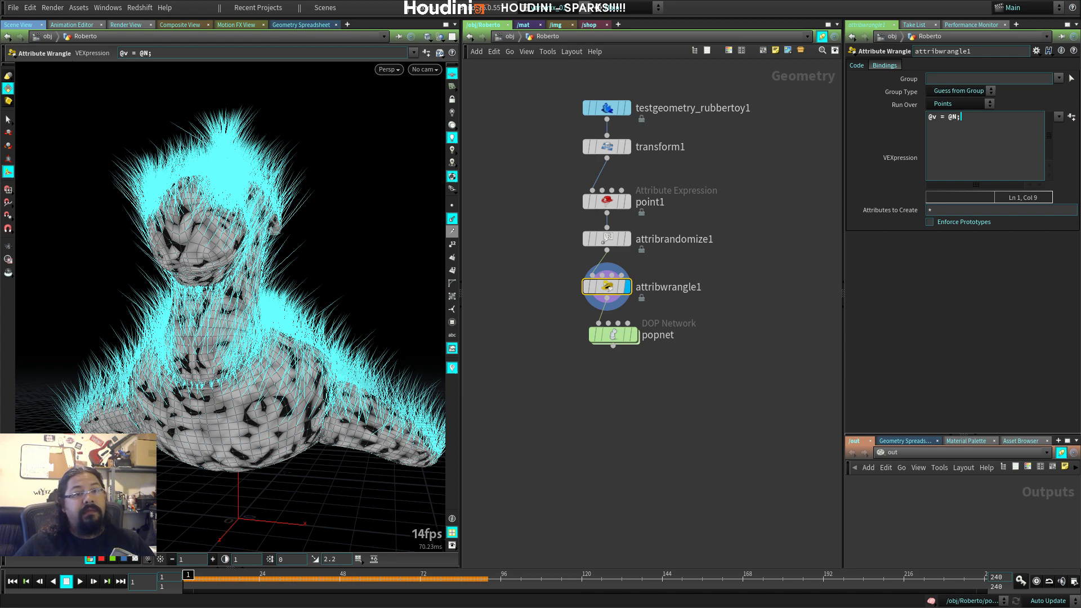
Step: Switch to Sublime Text, close the open note without saving, and make the editor window narrower
key("alt+Tab")
left_click(197, 86)
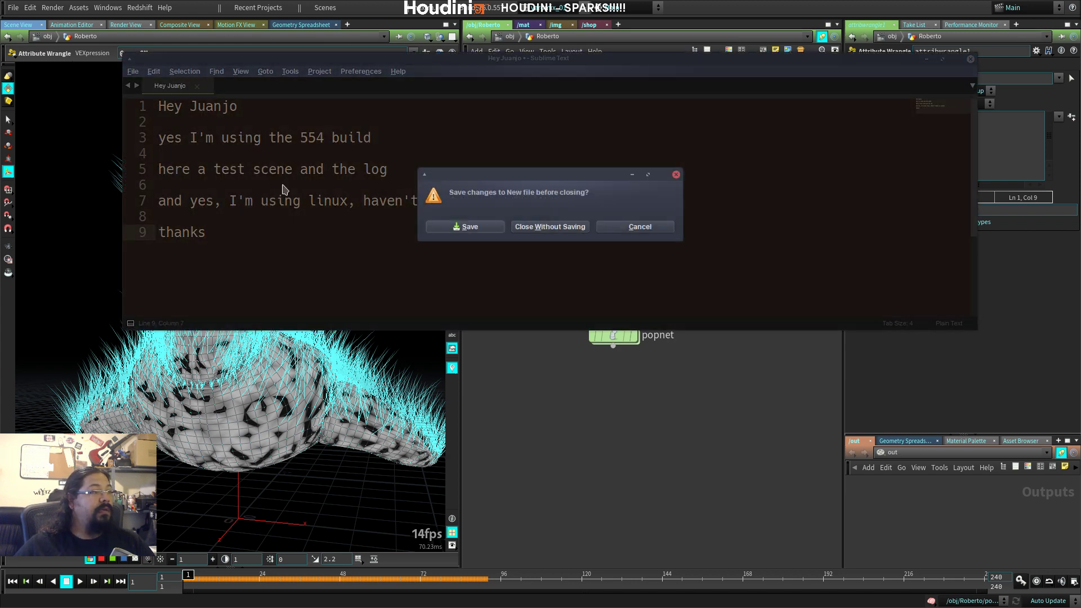
left_click(559, 234)
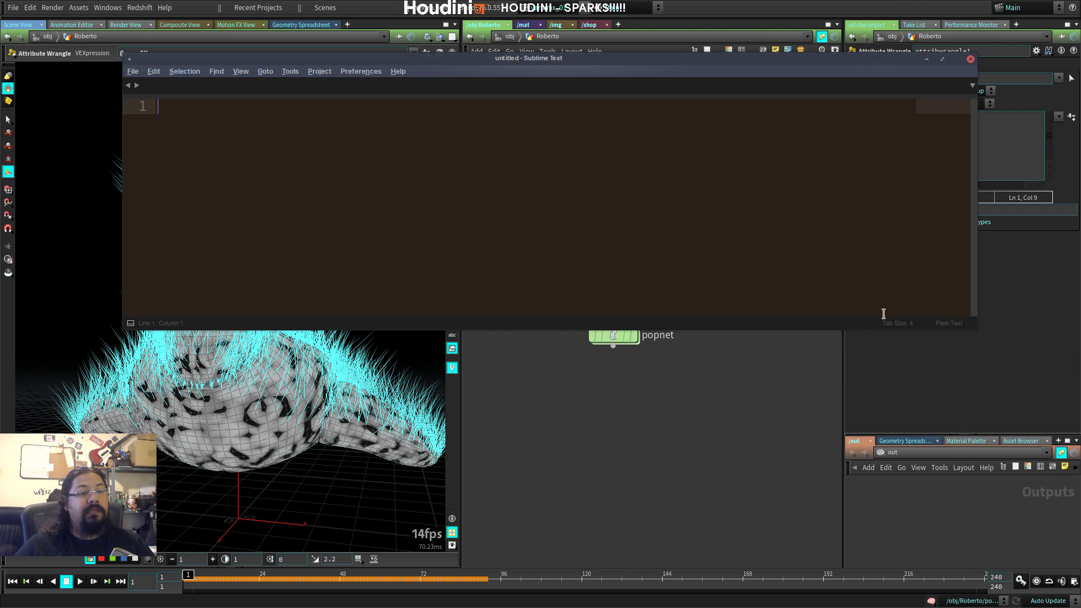
right_click_drag(884, 313, 504, 310, "alt")
Step: Copy the whole "@v = @N;" expression from attribwrangle1 and paste it into the empty Sublime Text document
left_click(964, 124)
key("ctrl+a")
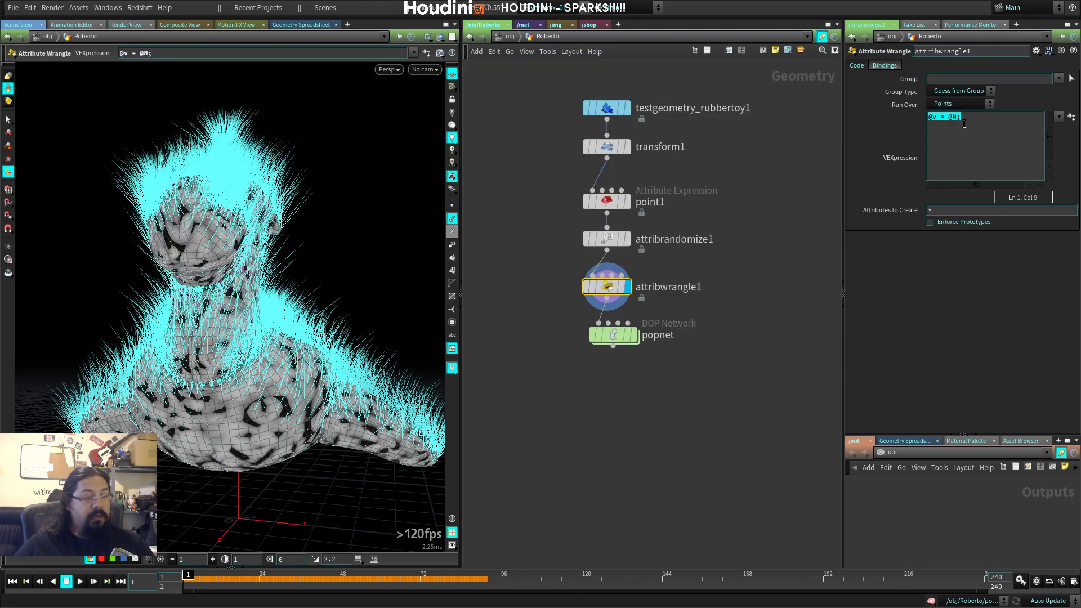
key("ctrl+c")
key("alt+Tab")
key("ctrl+v")
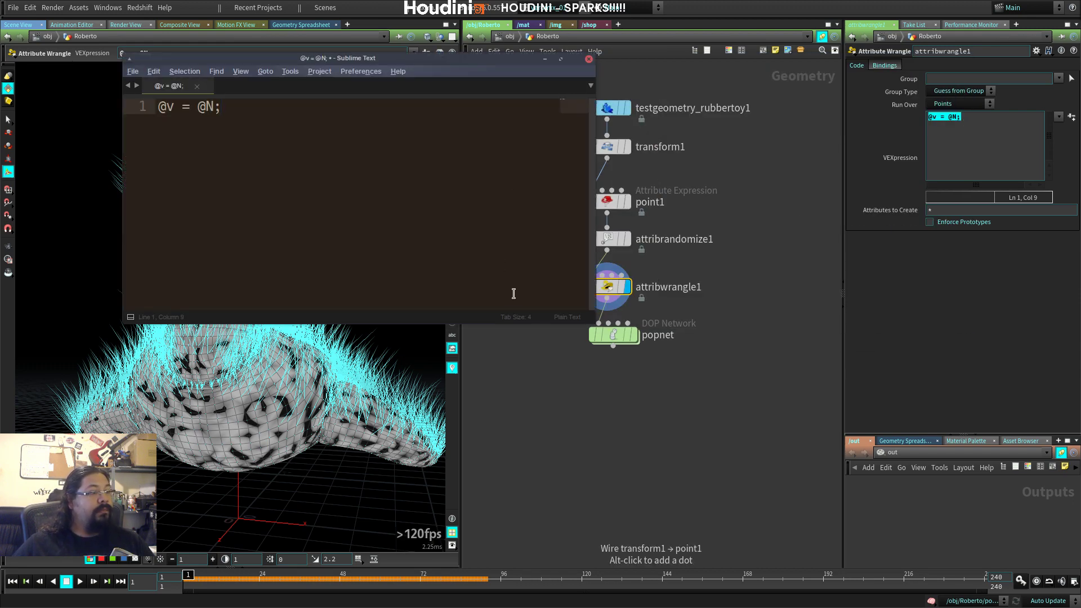
Step: Enlarge the editor window and its text size, and highlight the N in the pasted expression
right_click_drag(513, 293, 760, 422, "alt")
scroll(394, 241, "up", 8, "ctrl")
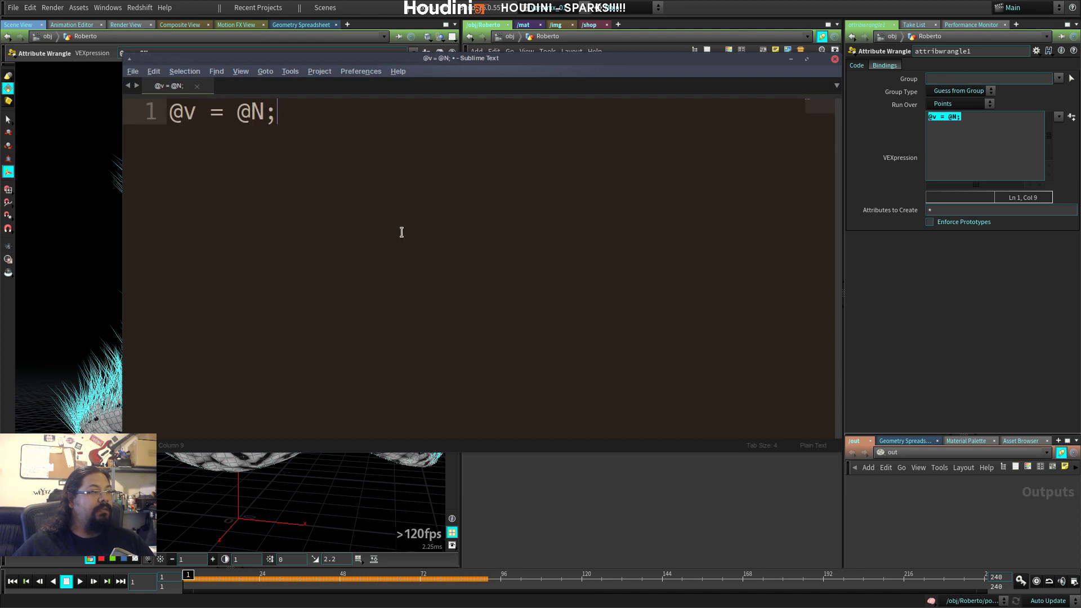
scroll(416, 212, "up", 5, "ctrl")
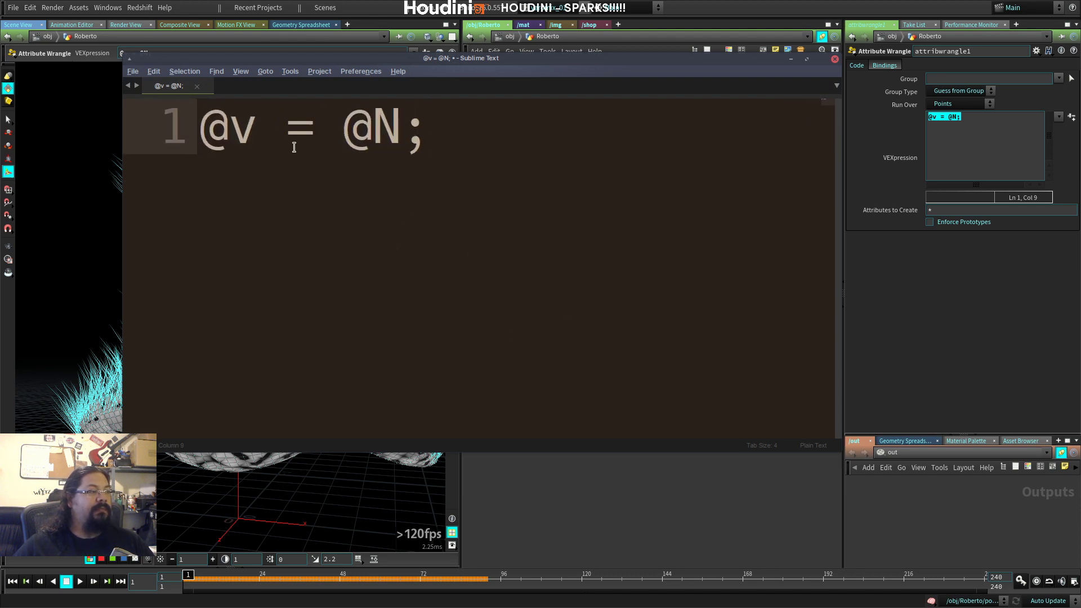
left_click_drag(227, 138, 393, 127)
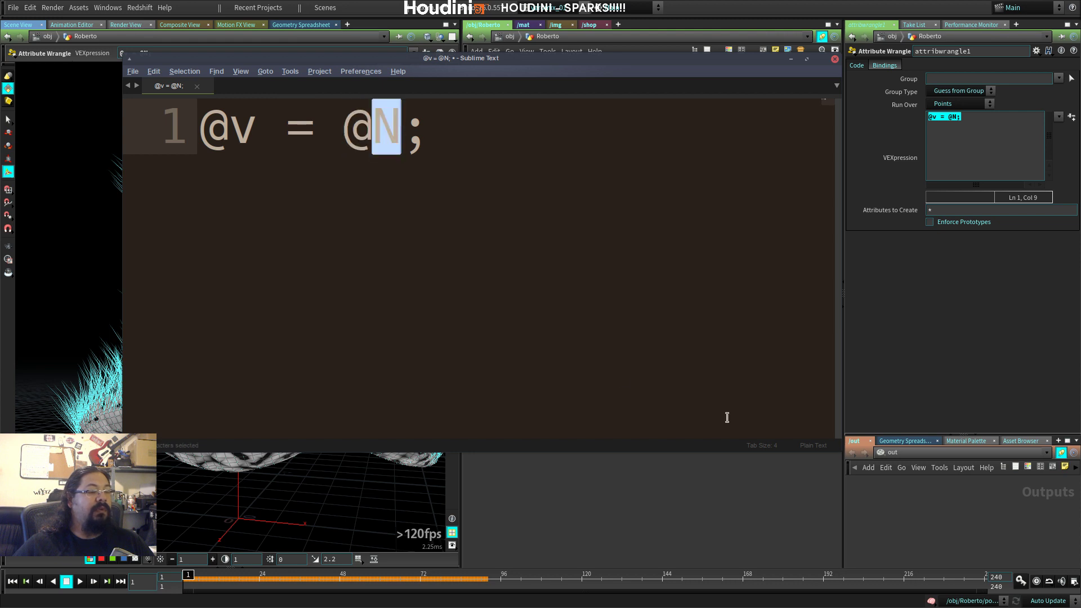
Step: Set the note's syntax highlighting to VEX and clear the text selection
left_click(817, 446)
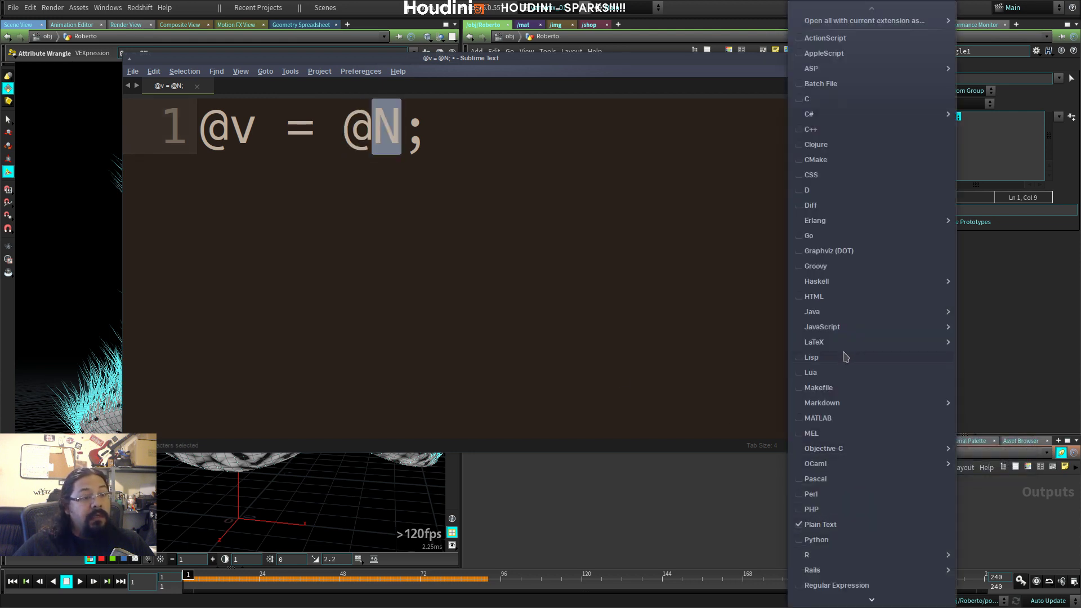
mouse_move(839, 328)
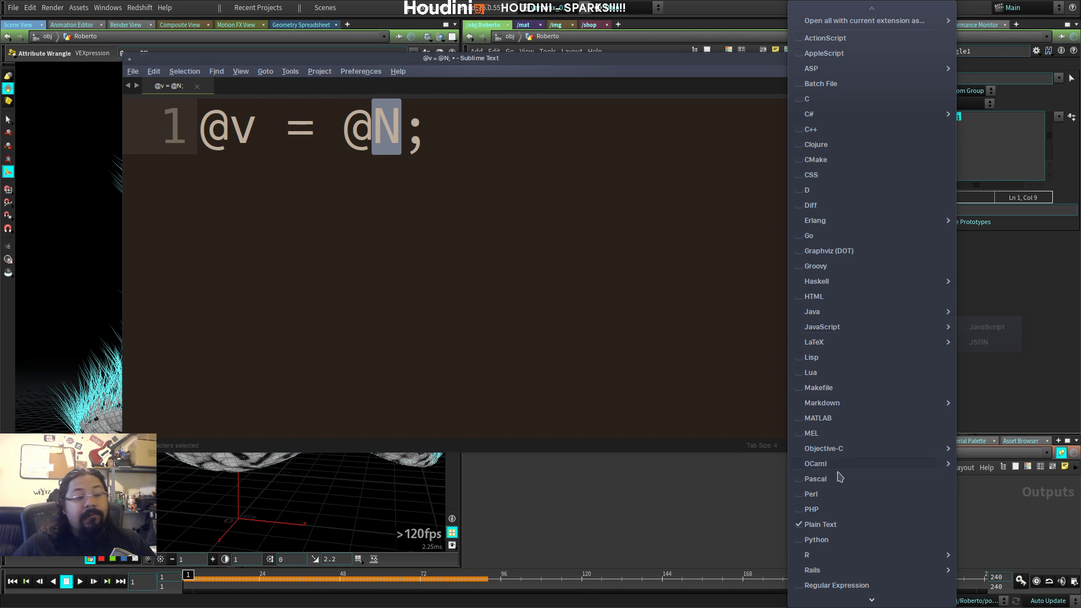
scroll(836, 501, "down", 4)
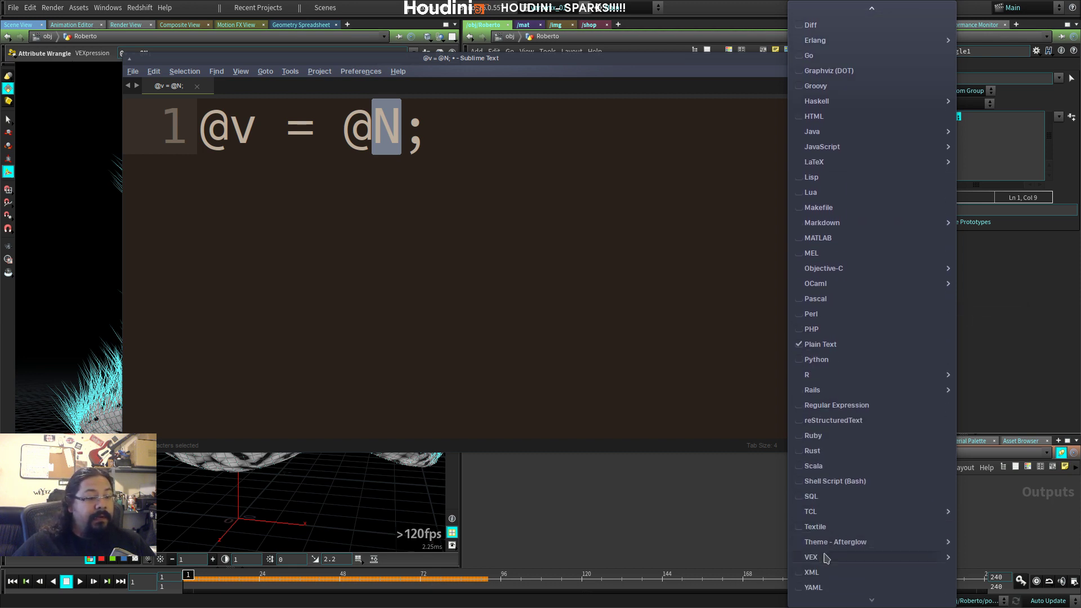
mouse_move(826, 557)
left_click(988, 578)
left_click(349, 203)
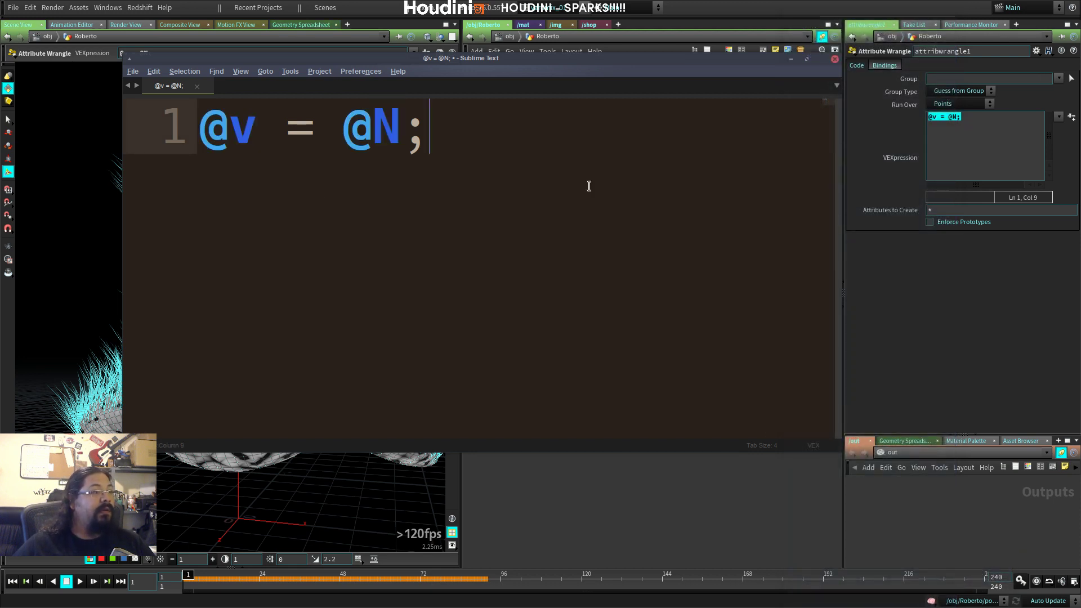
Step: Switch back to Houdini, align popnet beneath attribwrangle1, and open its inner network with its output displayed
left_click(892, 347)
left_click_drag(618, 336, 612, 329)
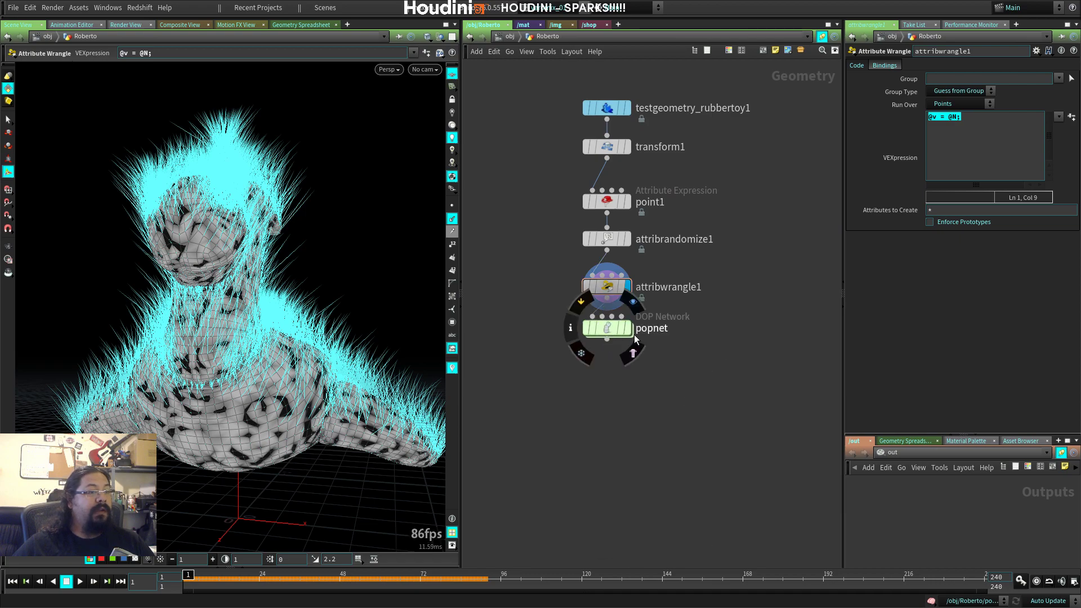
left_click(628, 328)
double_click(607, 327)
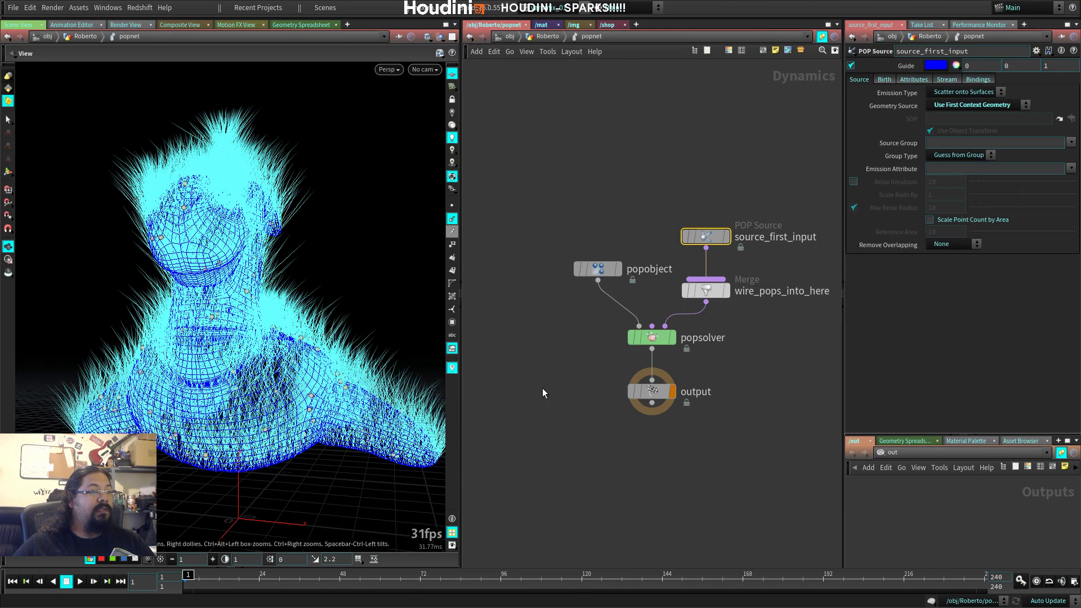
left_click_drag(344, 315, 263, 328)
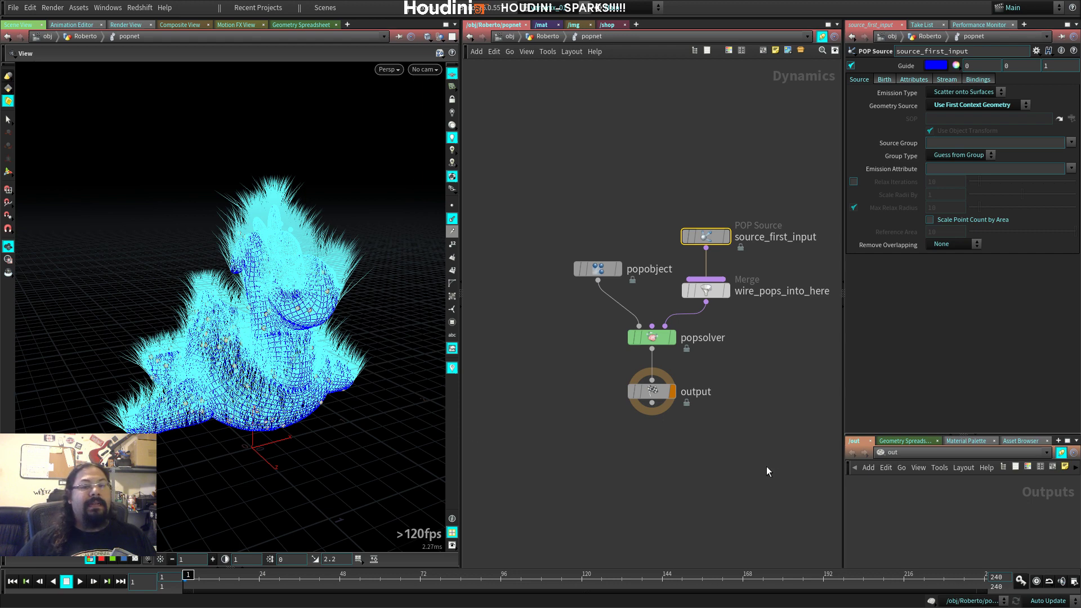
Step: Hide the point normals in the viewport and play the particle simulation
left_click(686, 424)
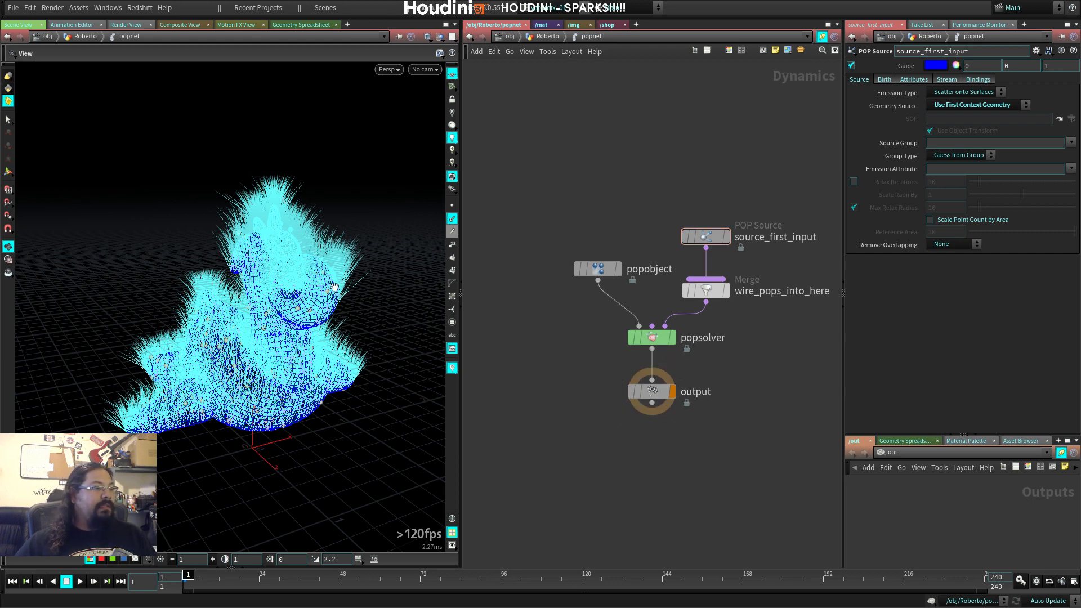
left_click(453, 219)
left_click_drag(324, 318, 244, 331)
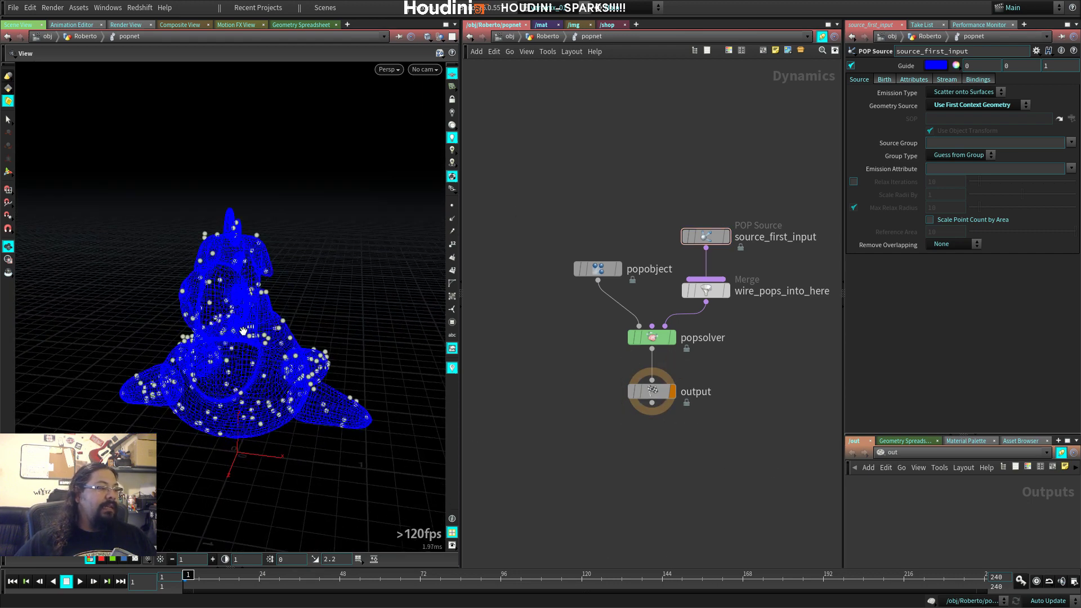
key("Up")
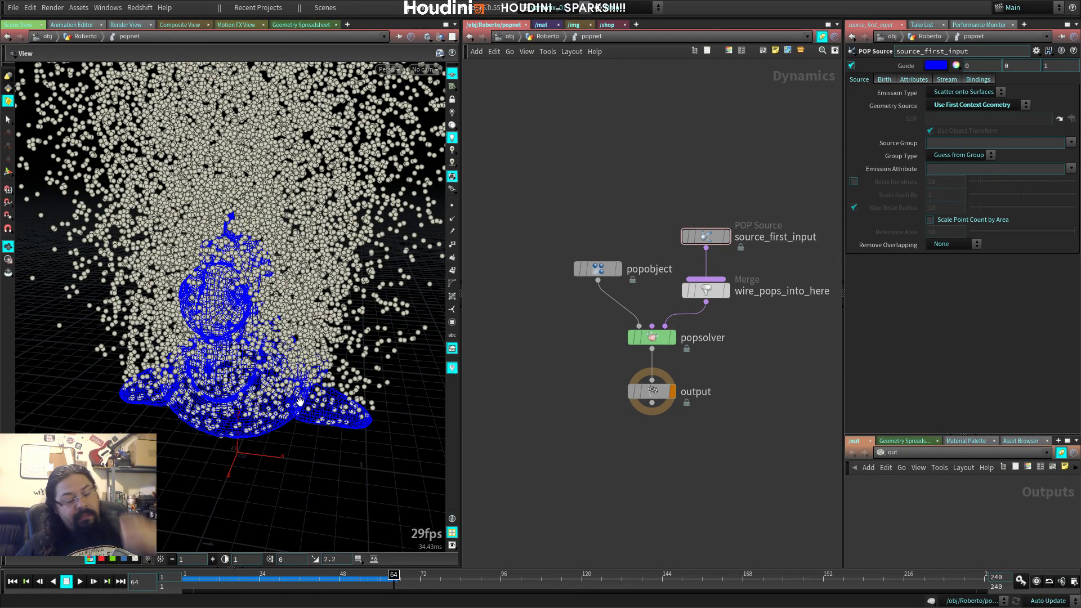
key("Up")
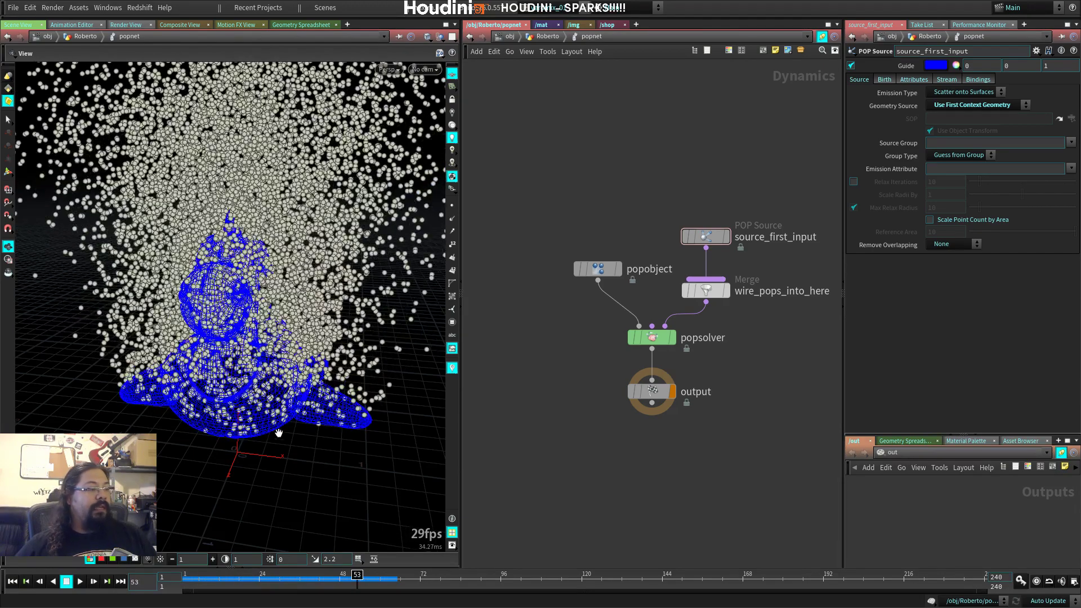
Step: Replay the particle simulation from frame 1 and examine the rising particles from the front and the side
left_click_drag(175, 426, 314, 394)
scroll(270, 410, "down", 5)
key("ctrl+Up")
scroll(315, 388, "up", 4)
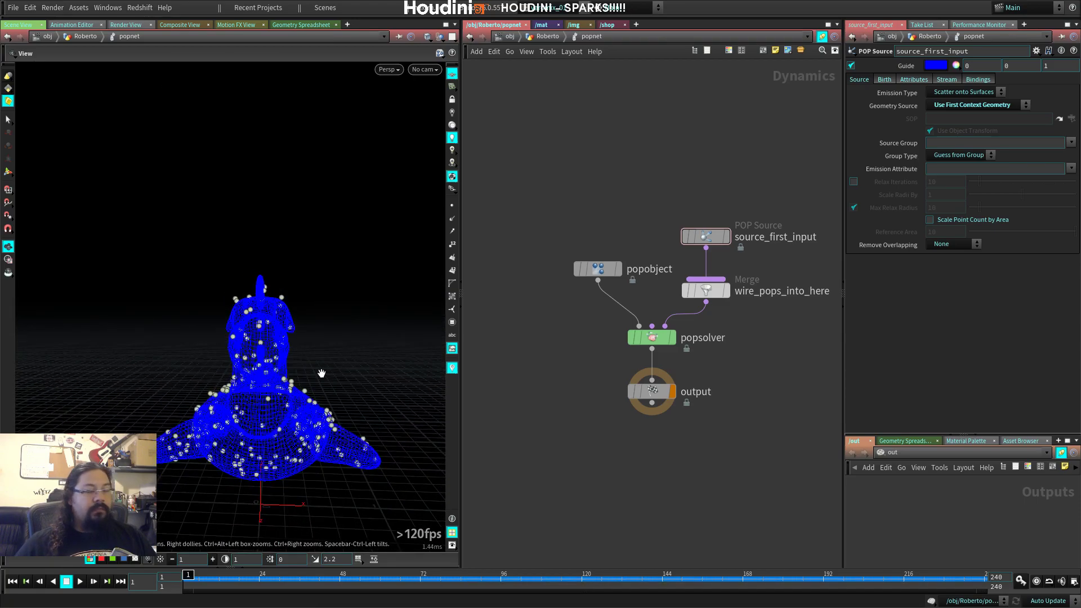
key("Up")
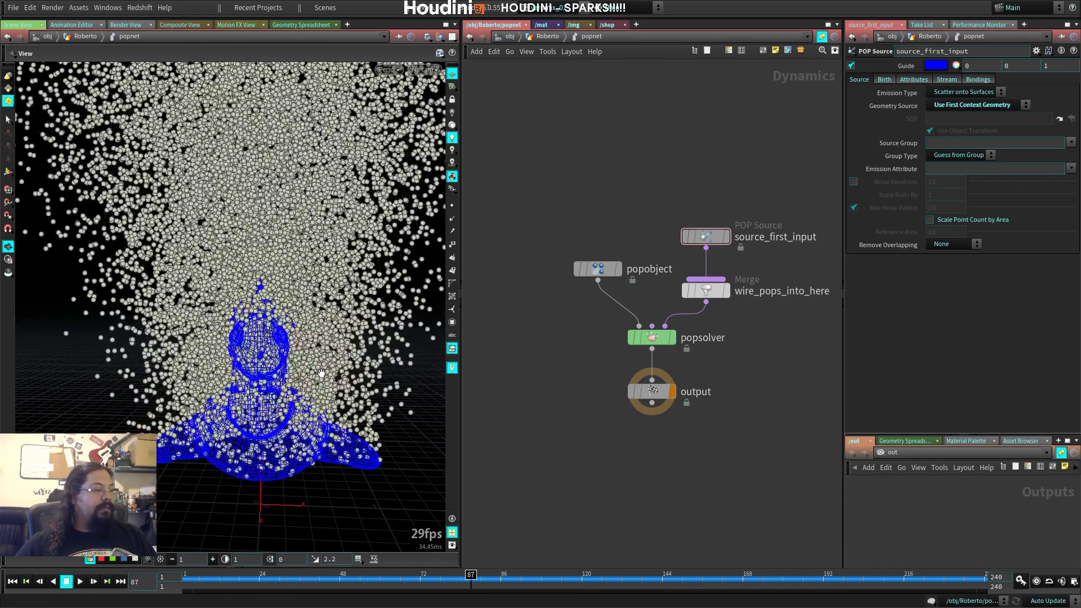
left_click_drag(322, 374, 209, 292)
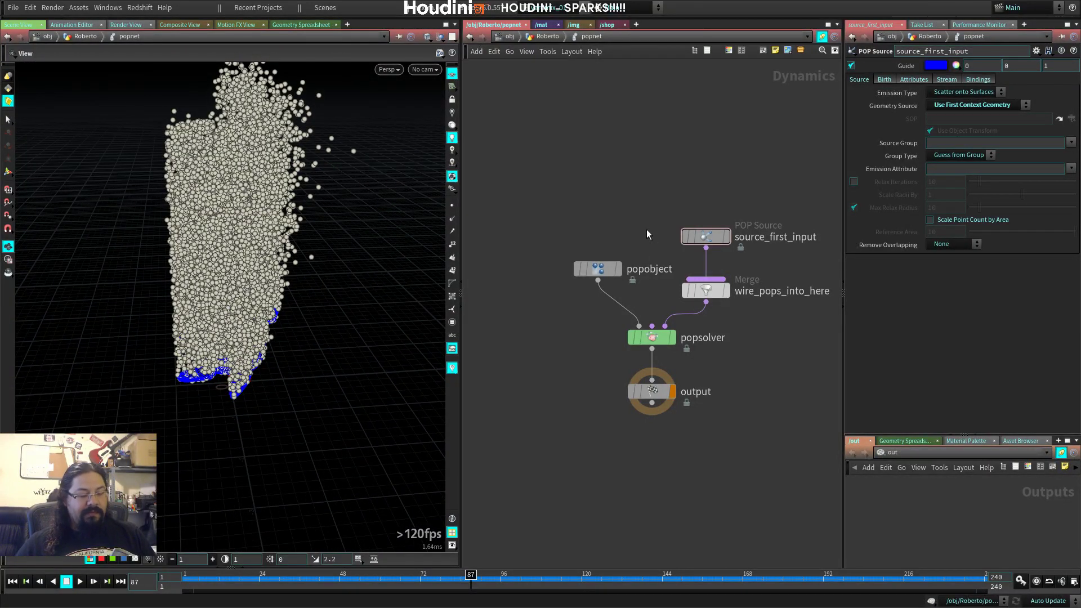
Step: Return to the Roberto geometry network and set attribrandomize1's dimensions to 2
key("u")
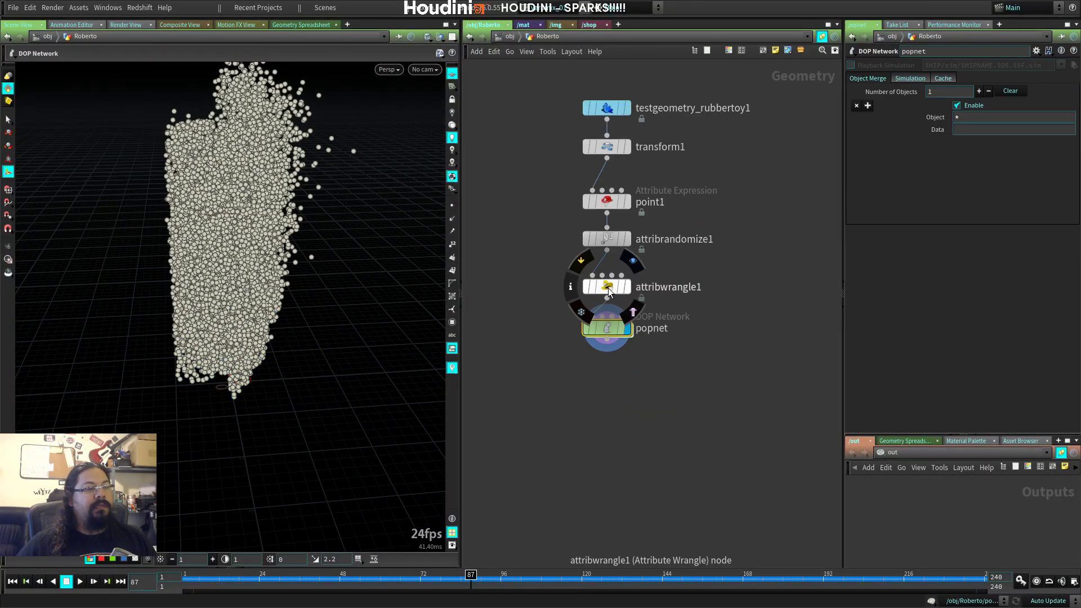
left_click(607, 287)
left_click(607, 239)
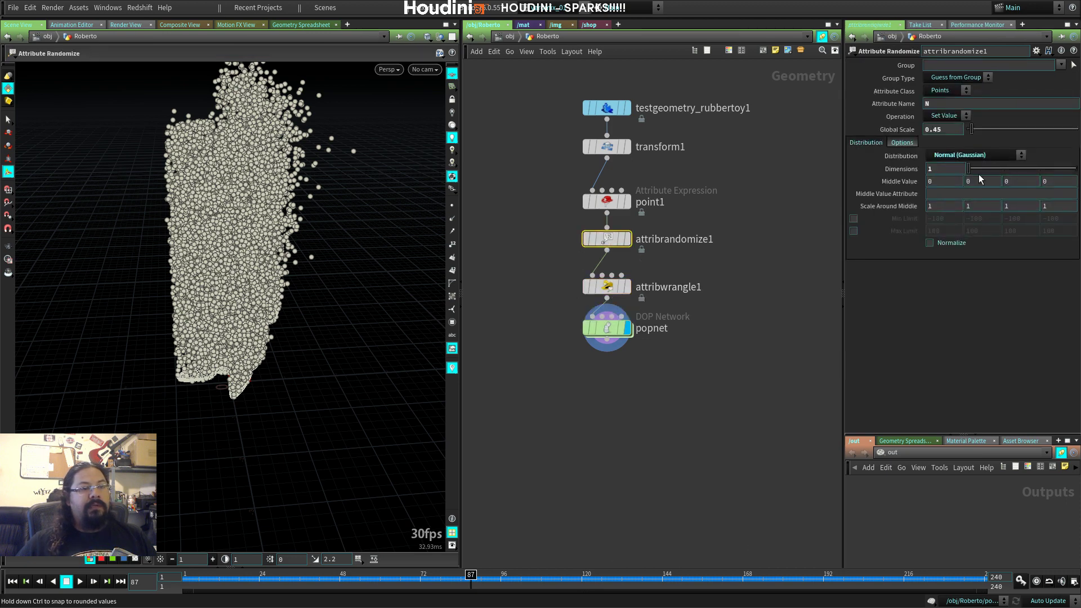
left_click_drag(968, 167, 1004, 165)
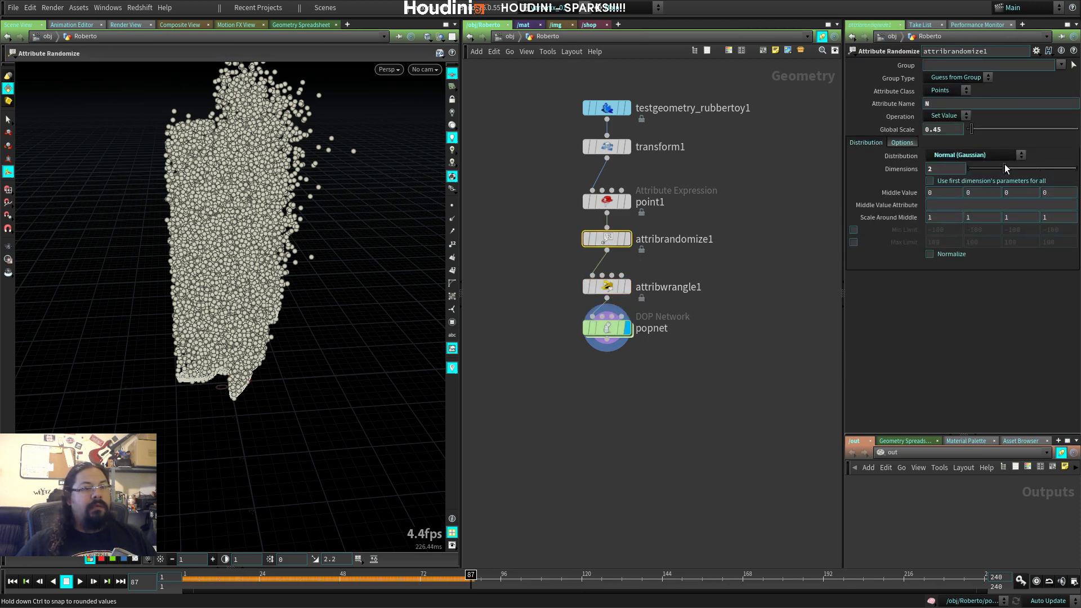
Step: Turn the point normals display back on, try 3 dimensions on the displayed attribrandomize1, and undo the dimensions and display changes
left_click(627, 238)
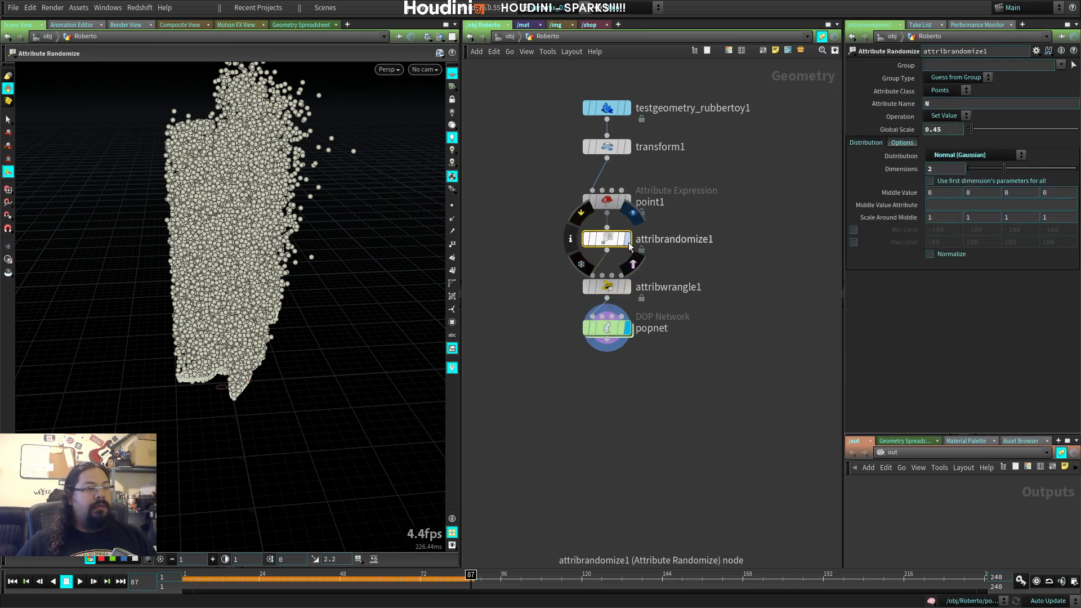
left_click(451, 219)
scroll(358, 416, "up", 5)
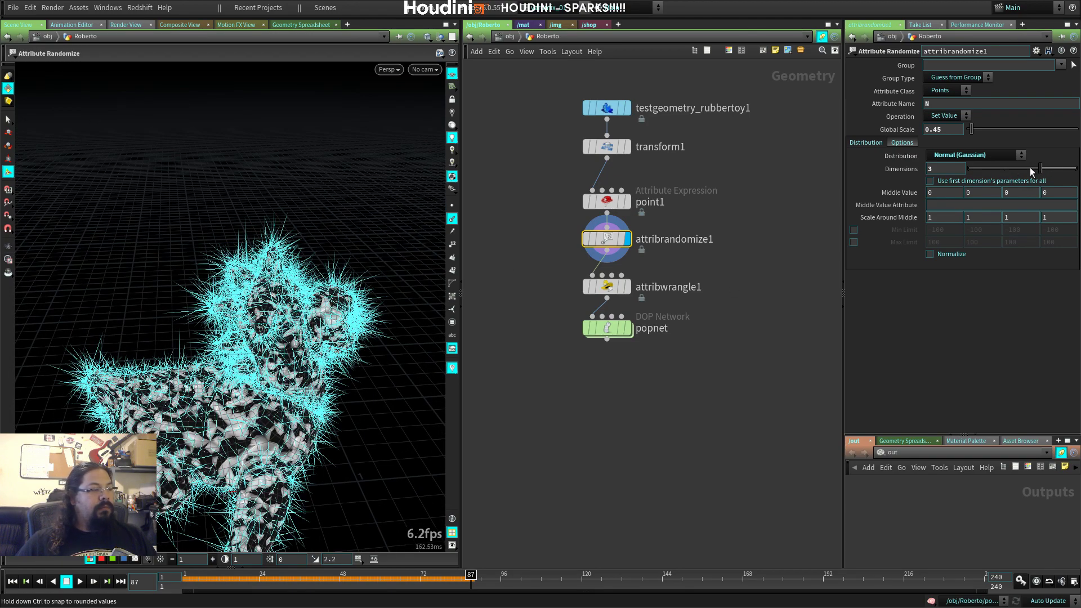
left_click_drag(331, 413, 378, 362, "alt")
key("ctrl+z")
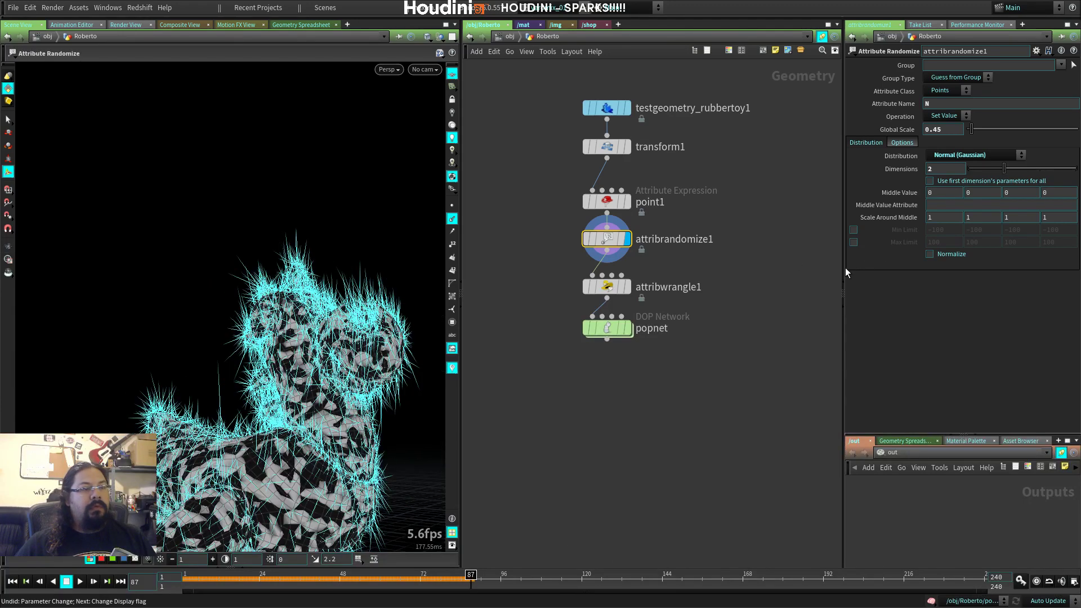
key("ctrl+z")
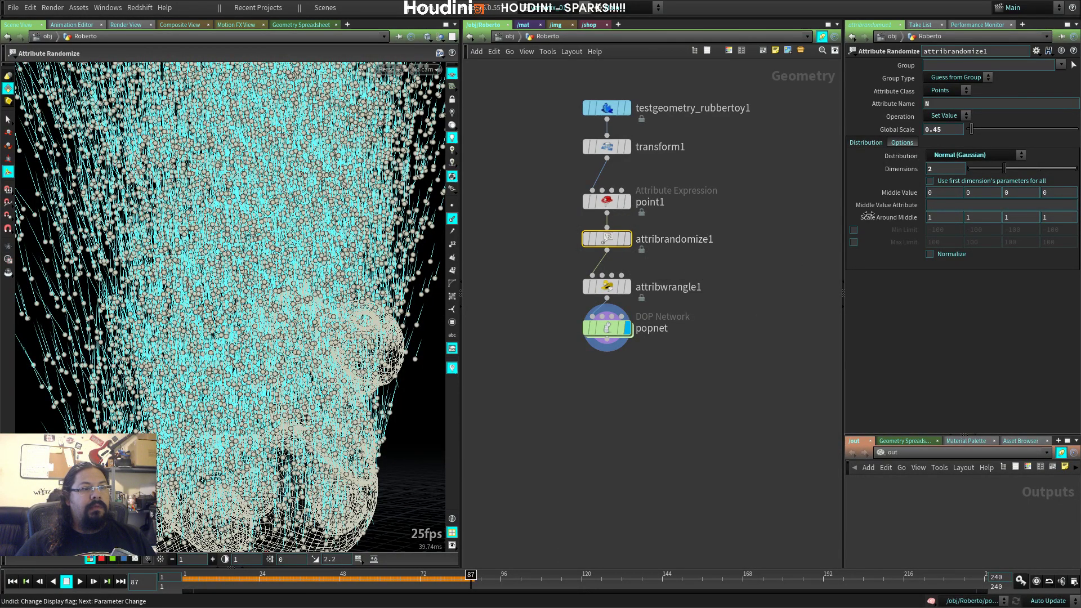
Step: Display attribrandomize1's output with dimensions set to 3 and all of its middle values lowered to -1
left_click(1026, 169)
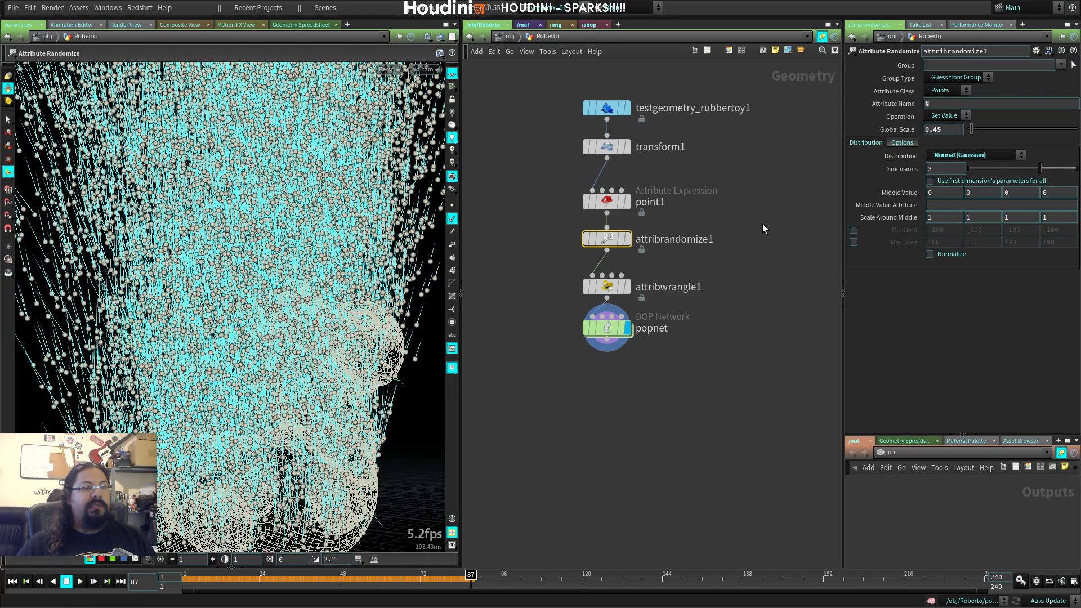
left_click(627, 238)
right_click_drag(315, 338, 259, 360, "alt")
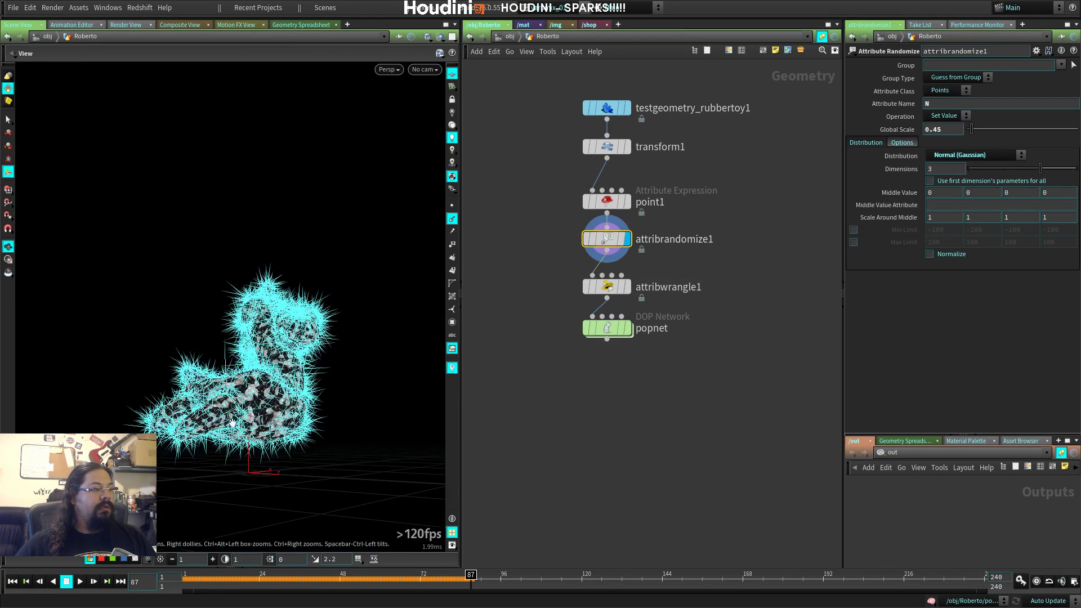
middle_click_drag(259, 360, 283, 305, "alt")
middle_click_drag(897, 192, 873, 192)
left_click_drag(309, 437, 293, 394, "alt")
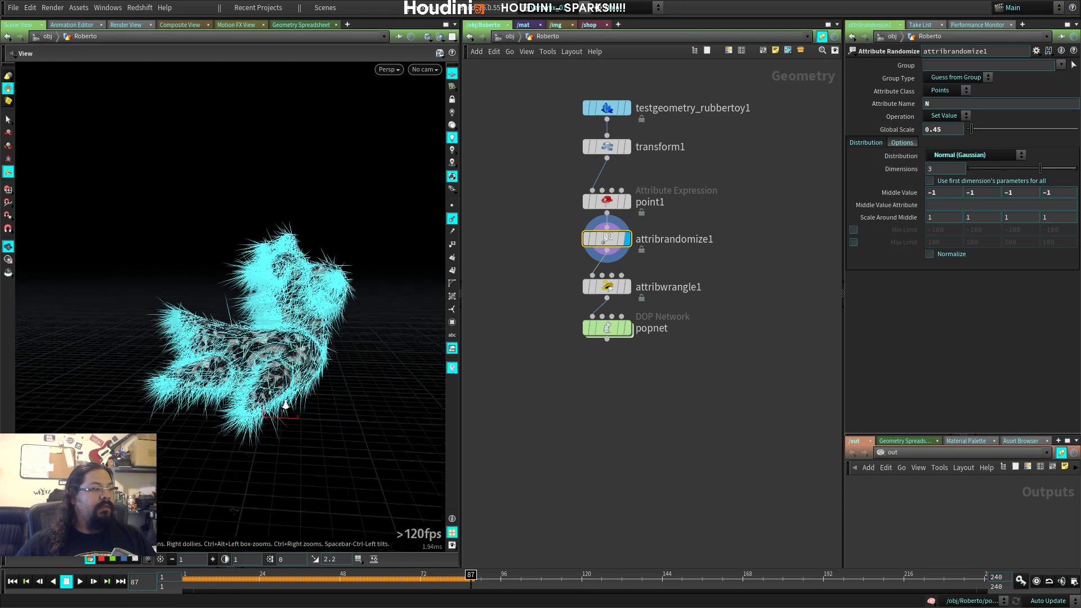
right_click_drag(293, 394, 338, 338, "alt")
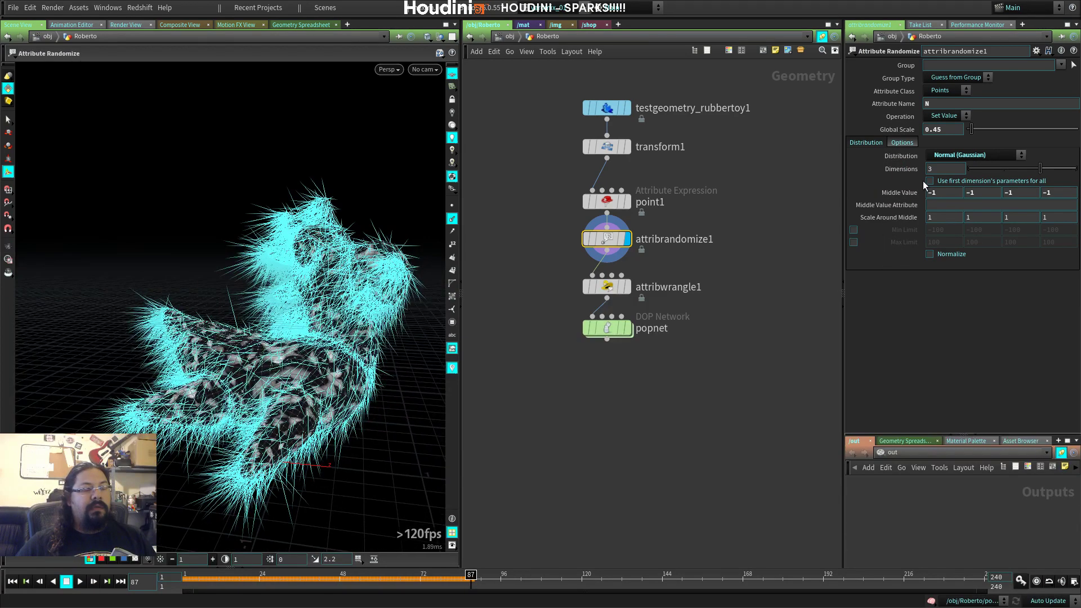
Step: Reduce attribrandomize1's global scale to 0.2 and set its dimensions to 1
mouse_move(328, 338)
left_mouse_down("alt")
mouse_move(372, 358)
mouse_move(399, 417)
mouse_move(349, 332)
mouse_move(329, 329)
left_mouse_up("alt")
left_click_drag(973, 130, 969, 133)
left_click_drag(327, 350, 316, 372, "alt")
left_click_drag(1015, 170, 974, 164)
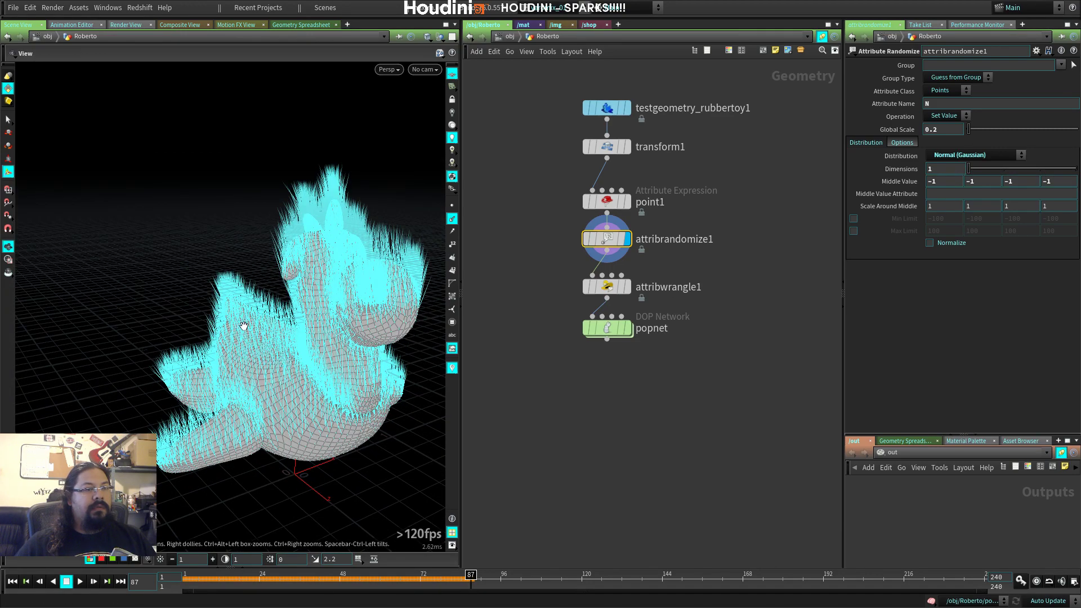
left_click_drag(349, 315, 332, 336, "alt")
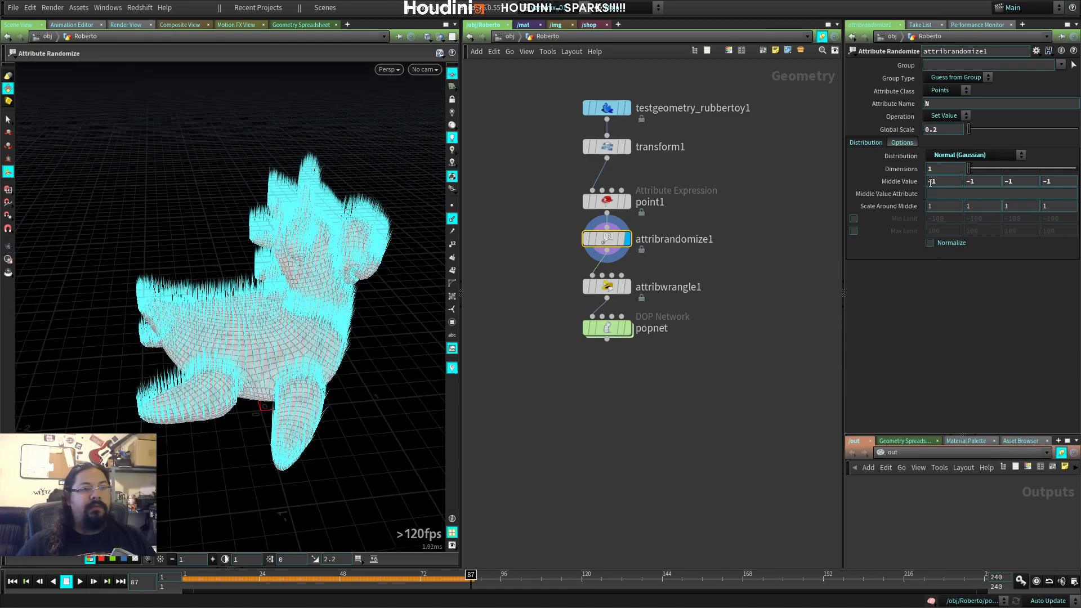
left_click_drag(315, 338, 355, 312, "alt")
Step: Keep the Normal (Gaussian) distribution, display popnet's output, and play the particle simulation
left_click(984, 153)
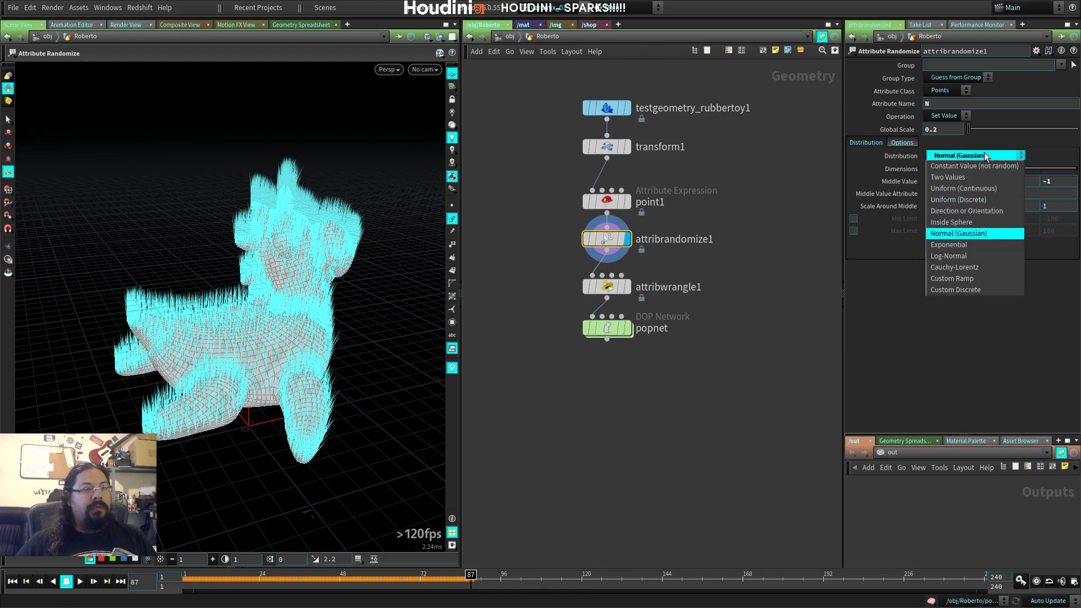
left_click(748, 283)
left_click(580, 323)
left_click(563, 319)
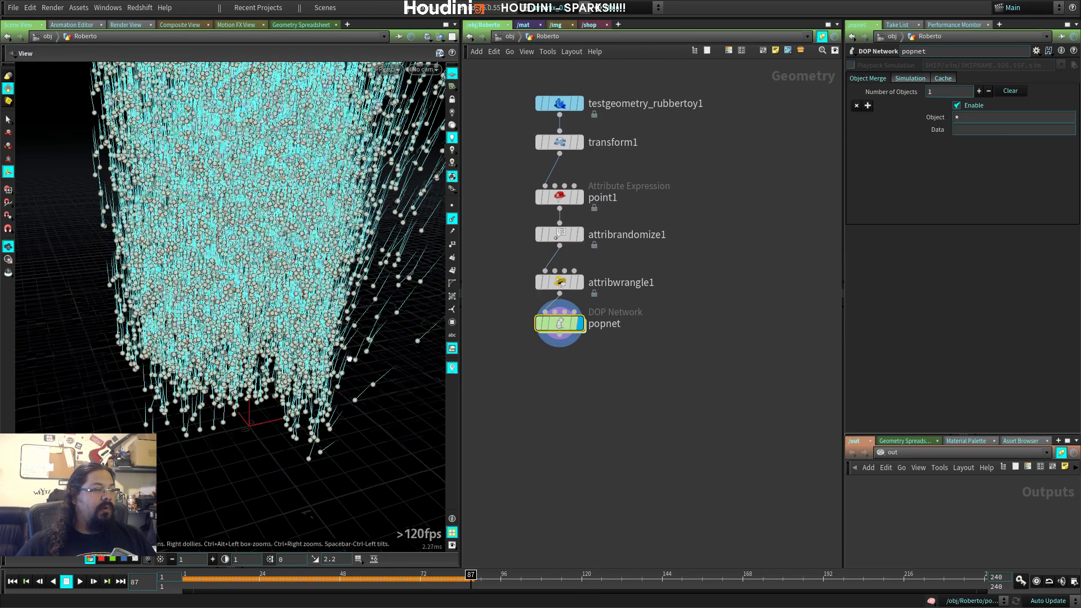
key("Up")
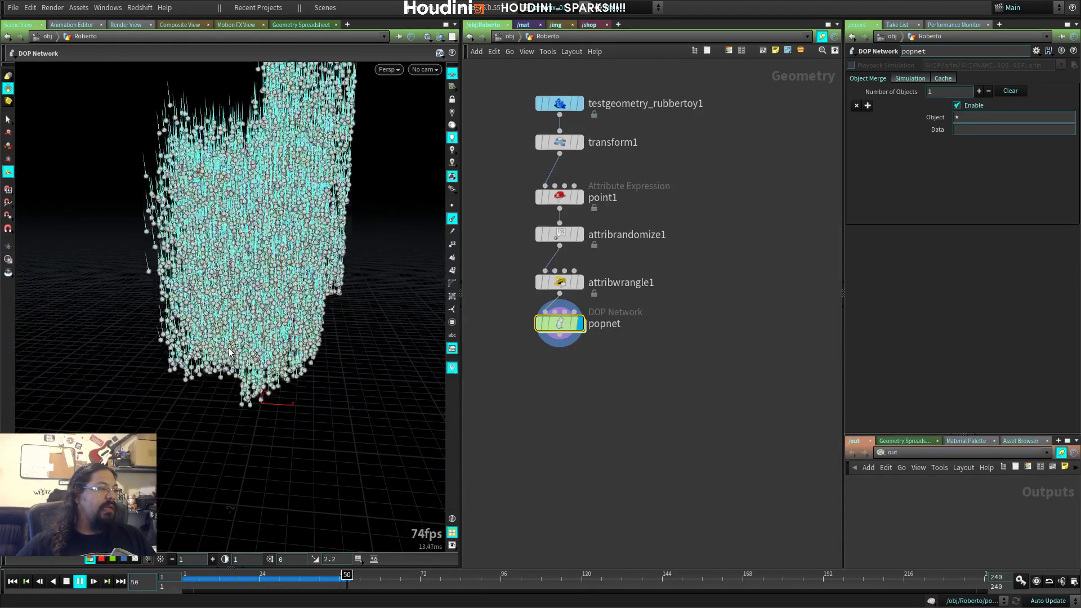
Step: Stop playback, hide the point normals, and examine the popnet particles from different angles during a replay
key("Escape")
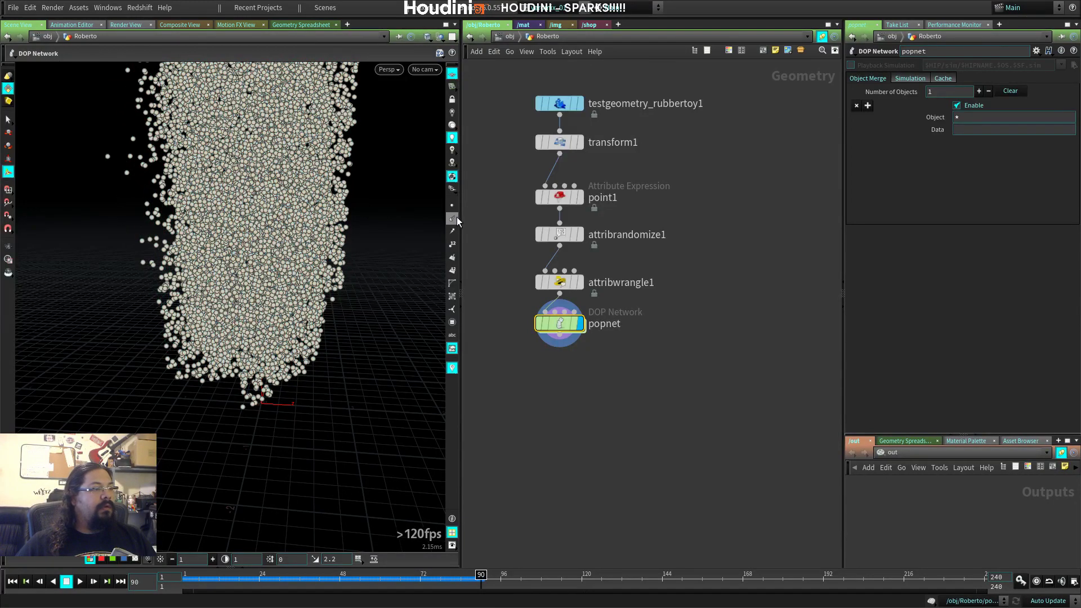
scroll(230, 353, "up", 5)
scroll(369, 438, "down", 5)
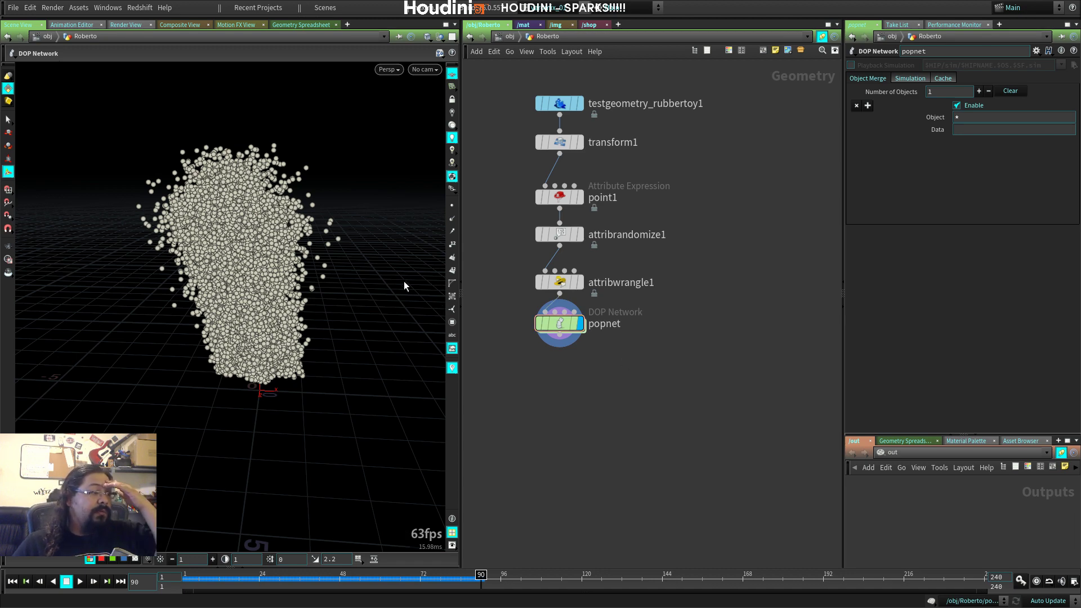
mouse_move(562, 290)
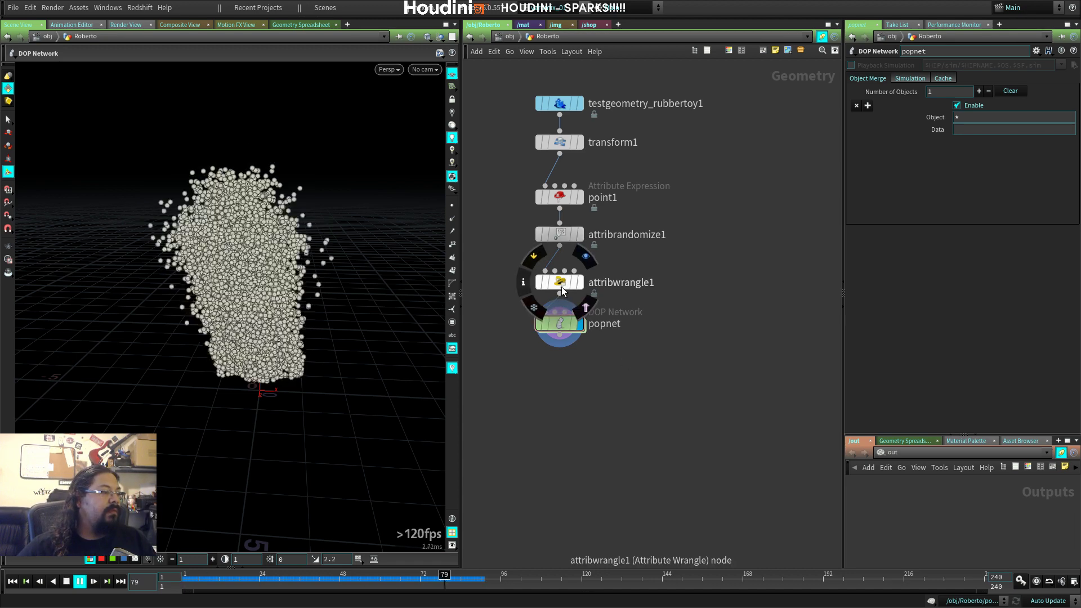
mouse_move(321, 307)
left_mouse_down("alt")
mouse_move(369, 398)
mouse_move(360, 304)
mouse_move(328, 323)
left_mouse_up("alt")
scroll(328, 323, "up", 3)
Step: Go inside the popnet network and replay the simulation from the first frame, then rewind it
double_click(566, 325)
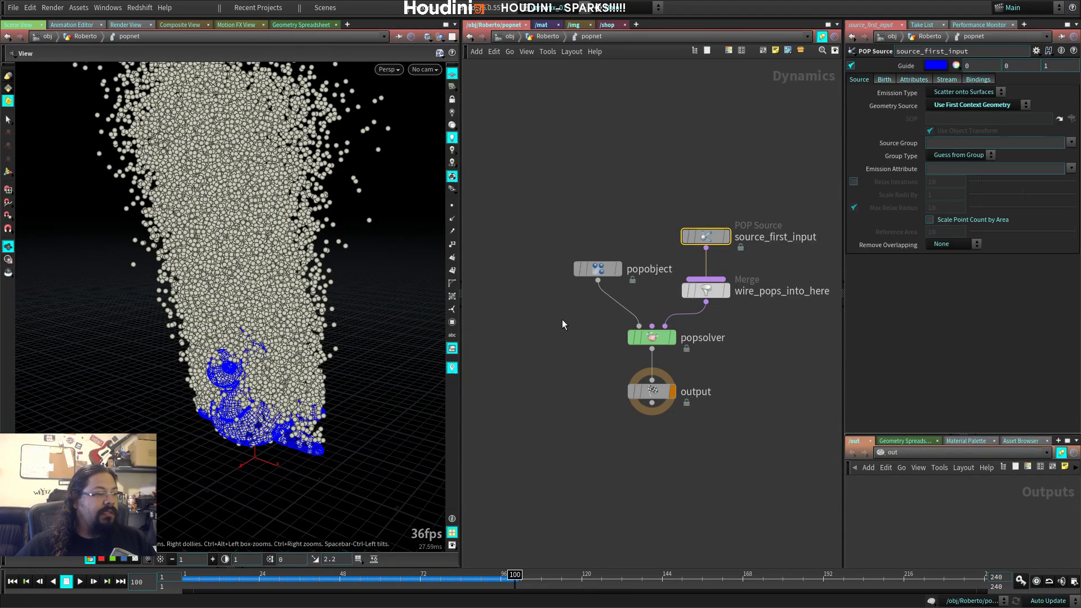
key("ctrl+Up")
key("Up")
left_click_drag(277, 351, 349, 306, "alt")
key("ctrl+Up")
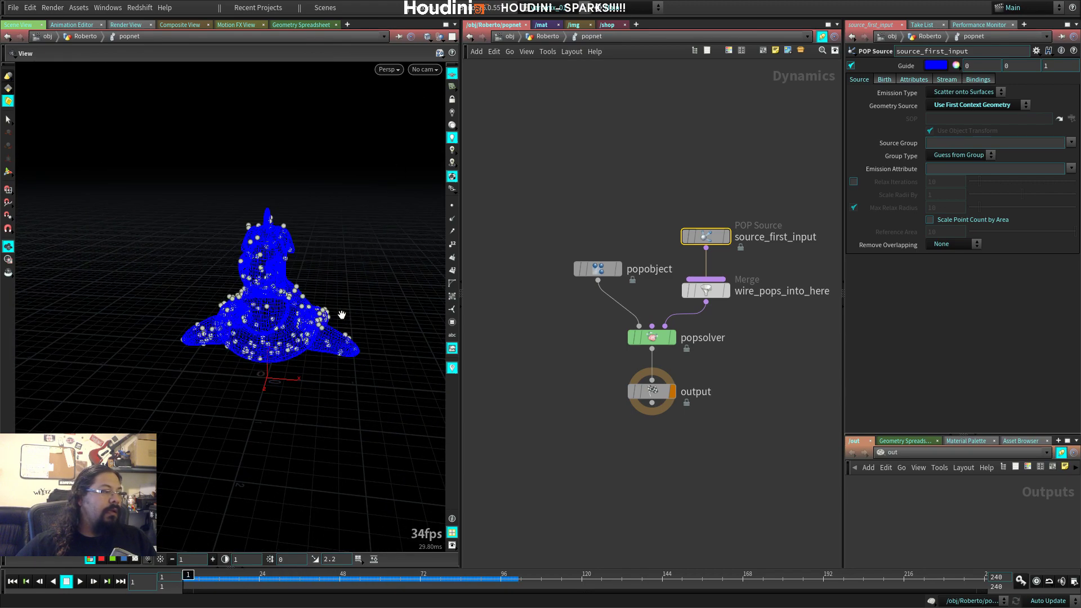
Step: Set source_first_input's constant birth rate to 500, play the simulation, and return to the first frame
middle_click_drag(728, 356, 669, 351)
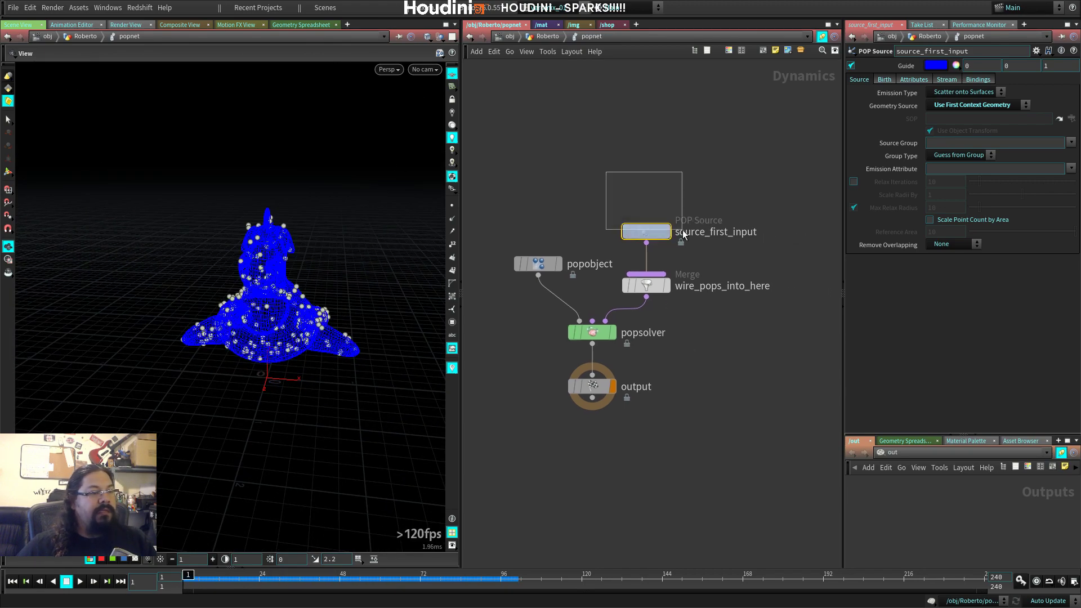
left_click(884, 79)
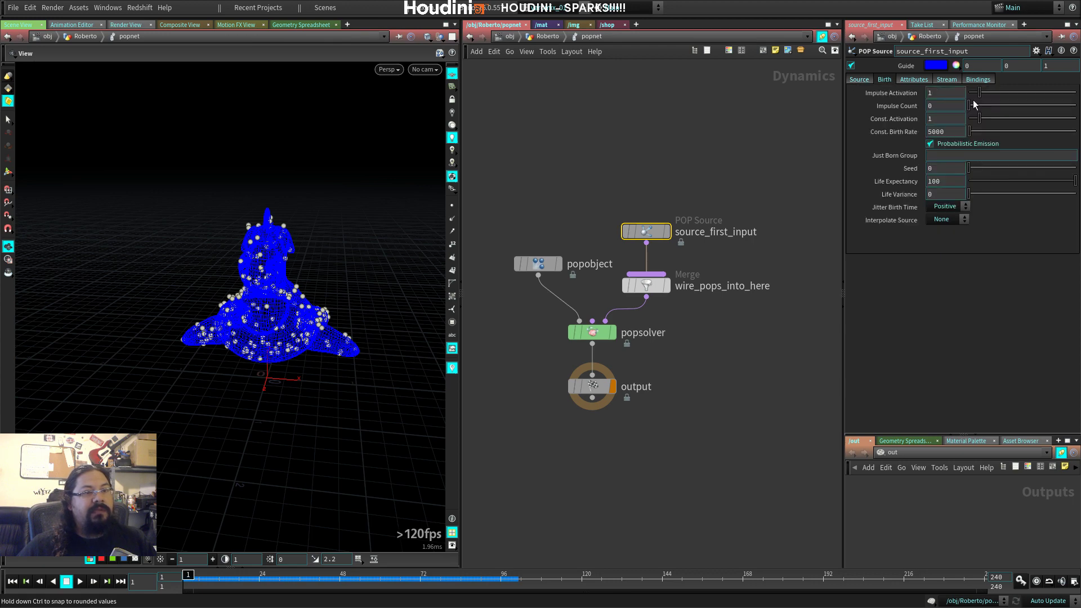
left_click(955, 131)
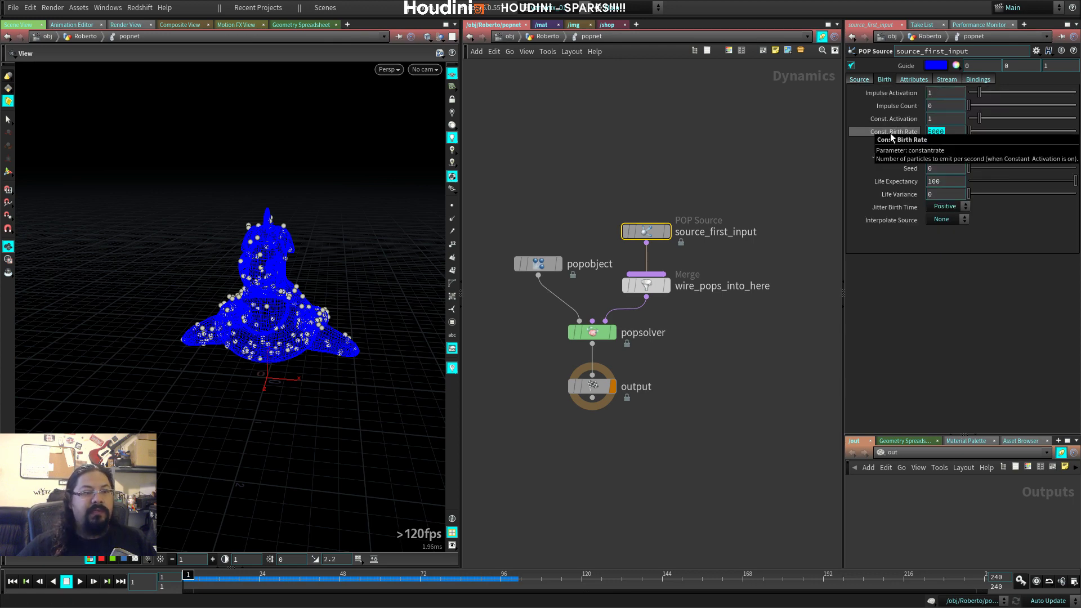
type("500")
key("Return")
key("Up")
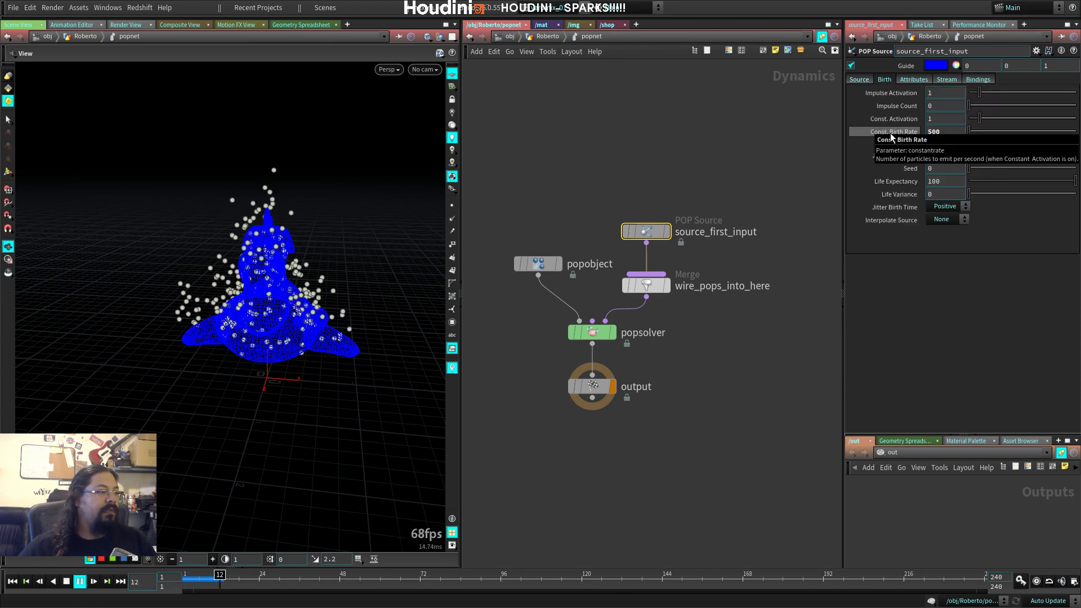
key("ctrl+Up")
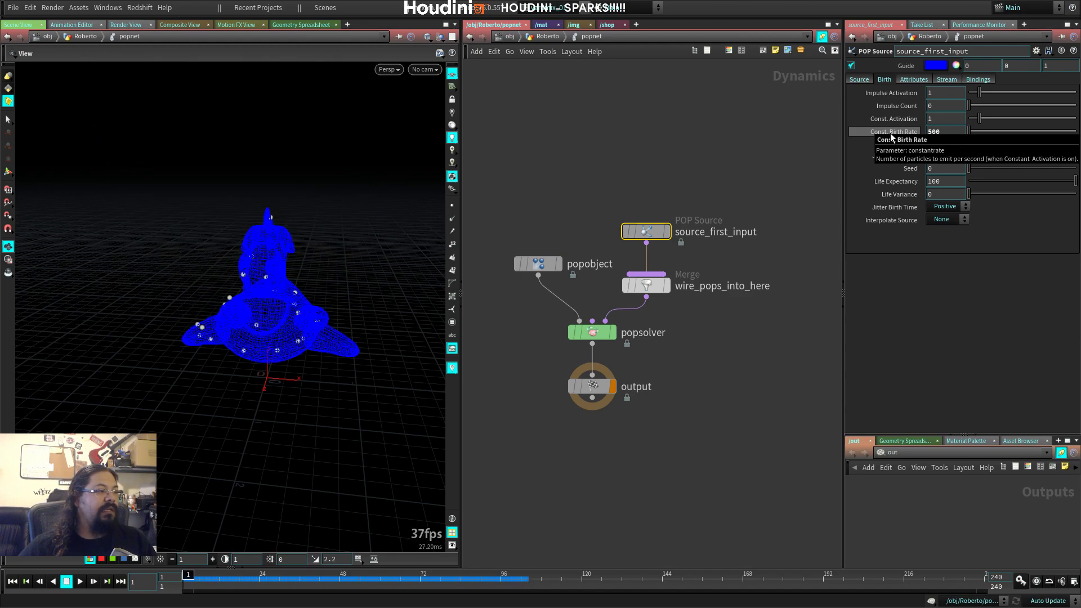
Step: Move the source_first_input node upward to leave more room above wire_pops_into_here
left_click_drag(669, 230, 667, 140)
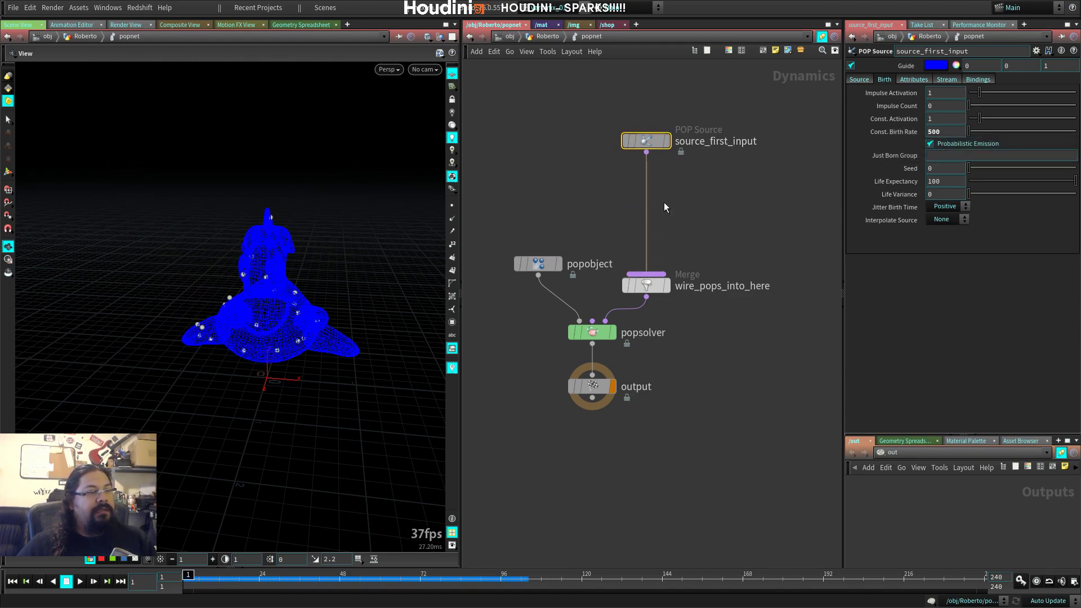
middle_click_drag(664, 202, 634, 213)
key("Tab")
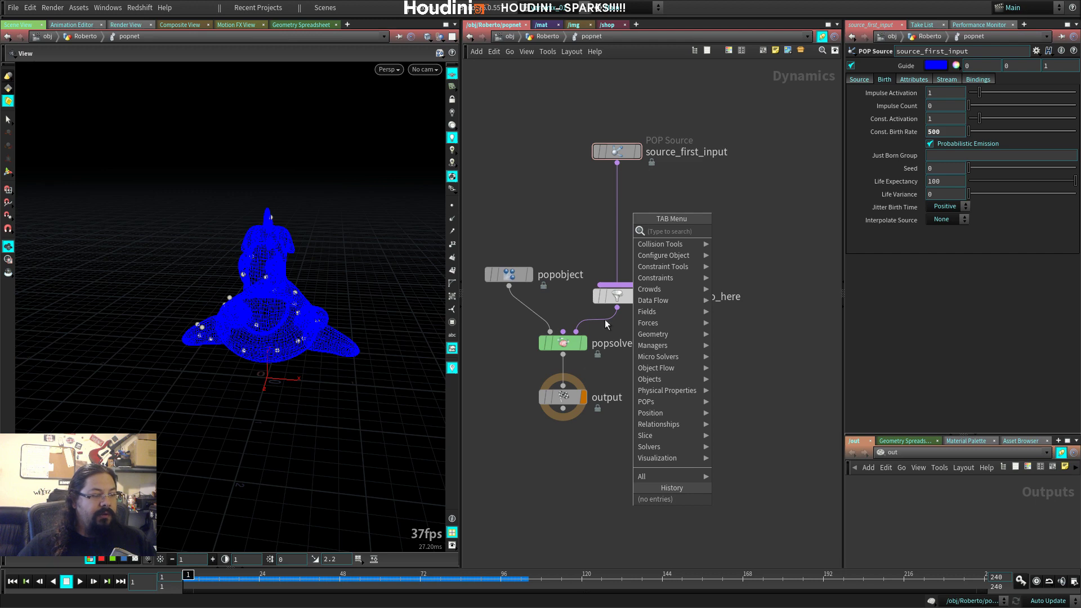
double_click(562, 396)
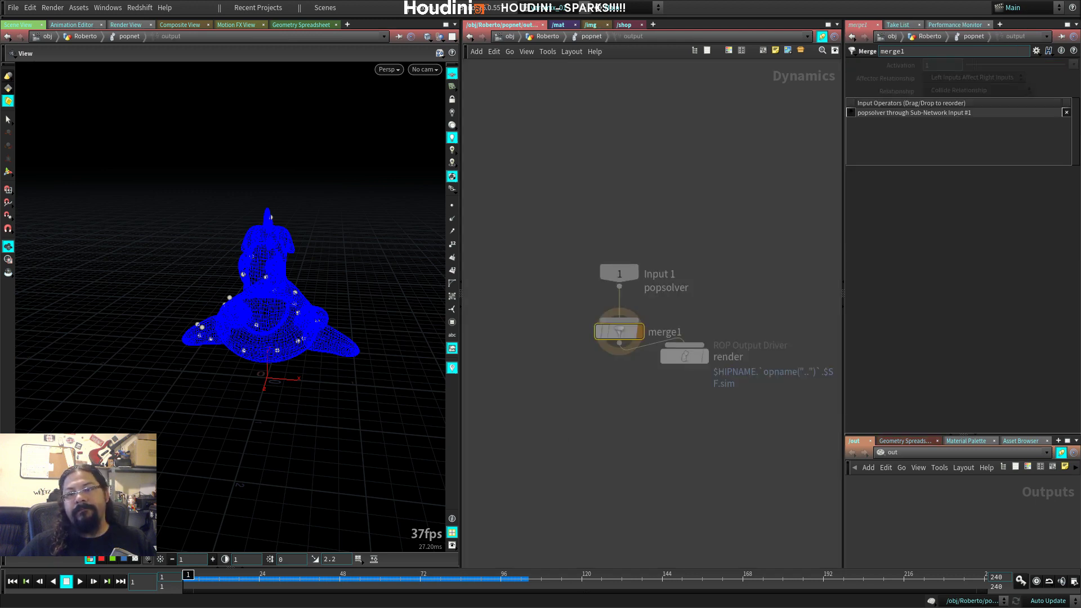
key("u")
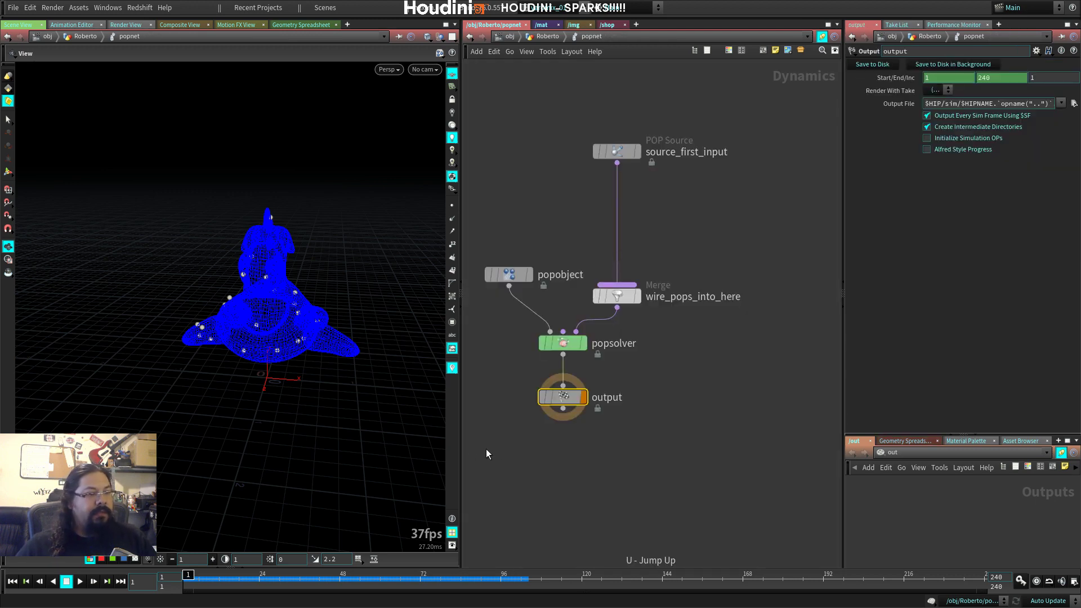
key("ctrl+z")
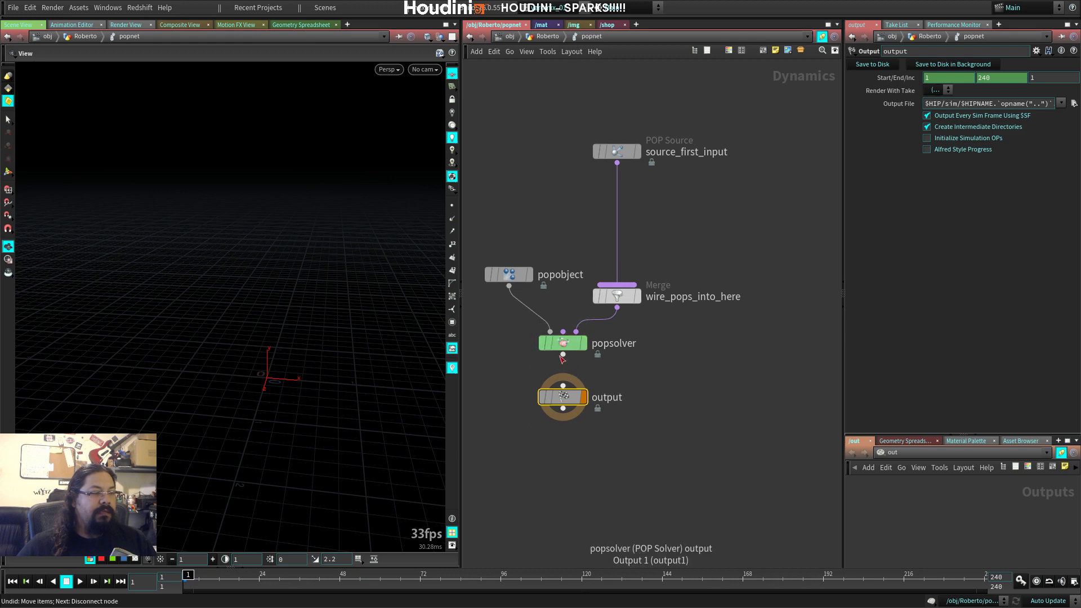
Step: Insert a Gravity Force node between popsolver and output
key("Tab")
type("grav")
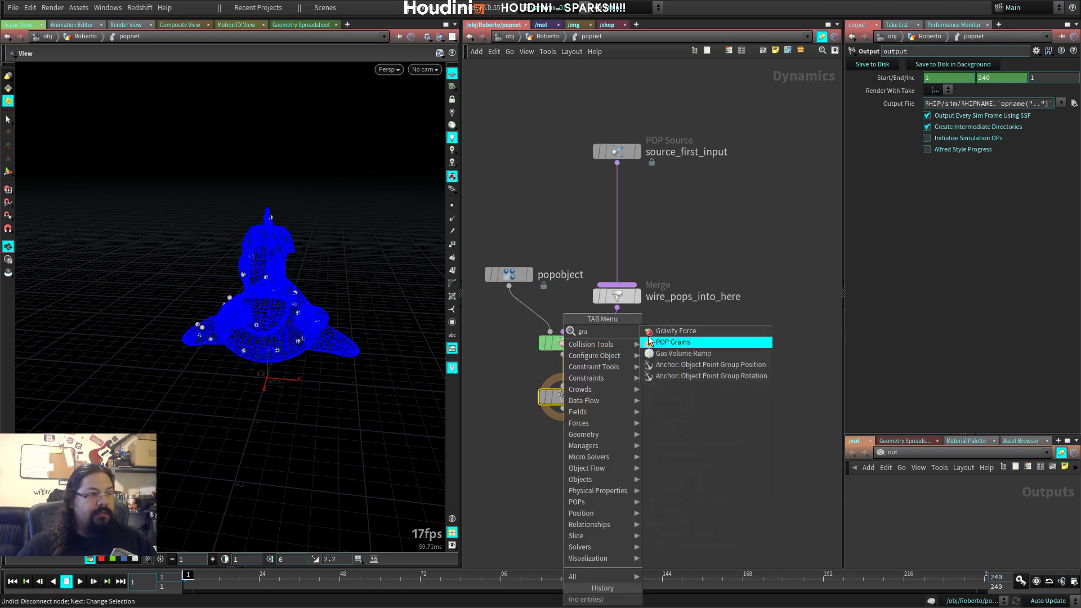
key("Return")
left_click(555, 394)
left_click_drag(556, 398, 573, 404)
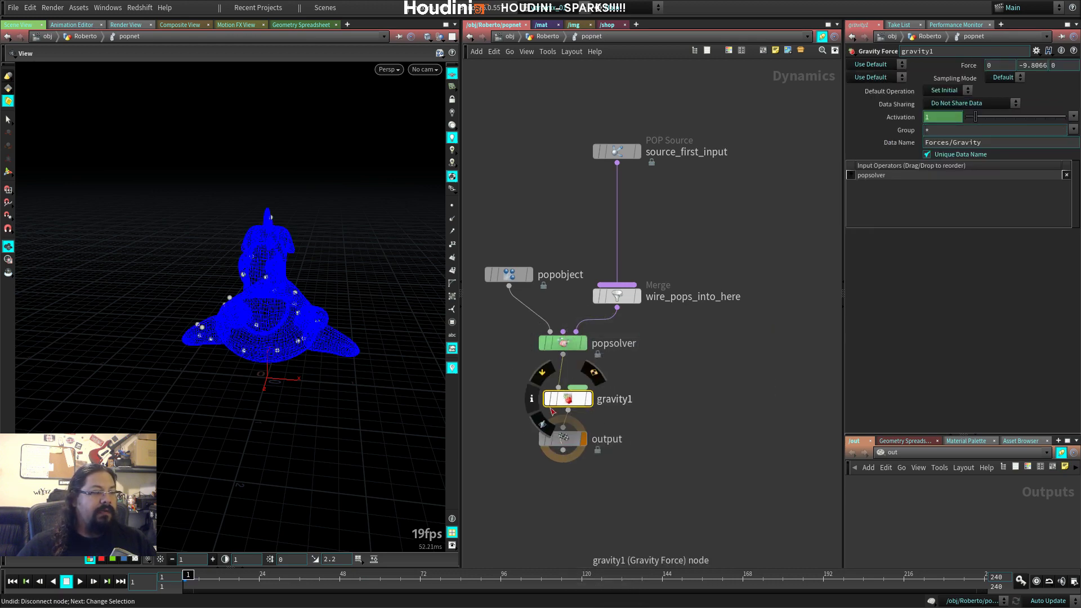
Step: Lower the output node and insert a Merge node between gravity1 and output
middle_click_drag(515, 401, 604, 370)
left_click_drag(652, 407, 653, 464)
key("Tab")
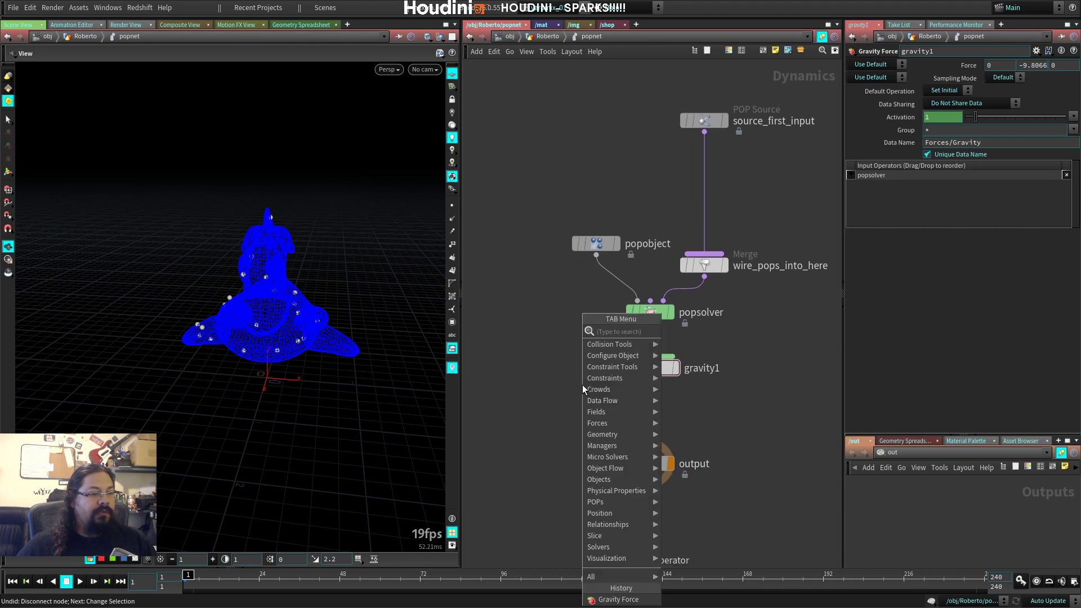
type("mer")
left_click(683, 332)
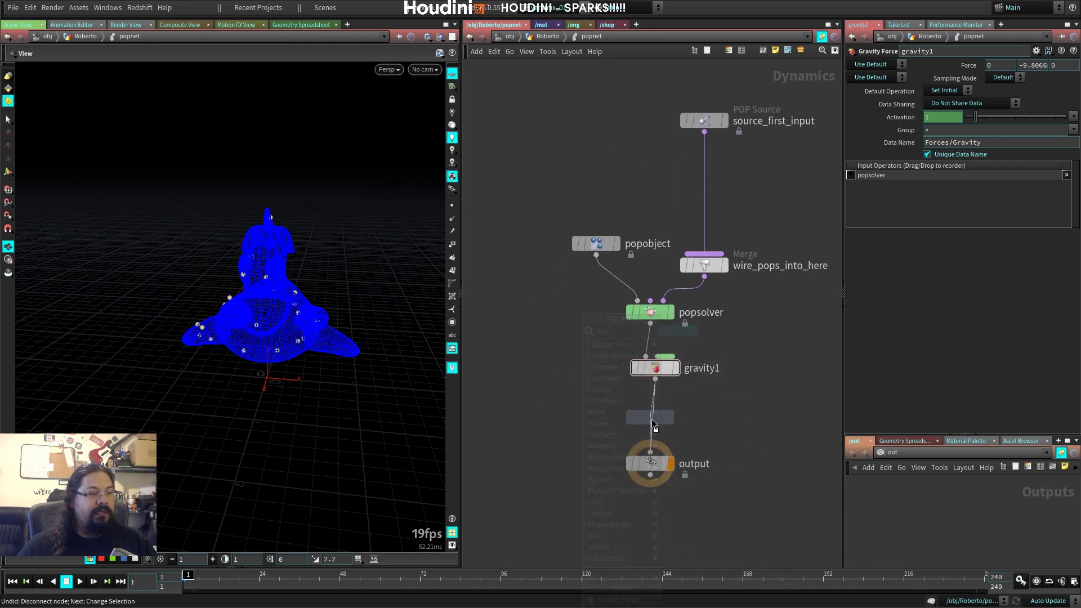
left_click(645, 417)
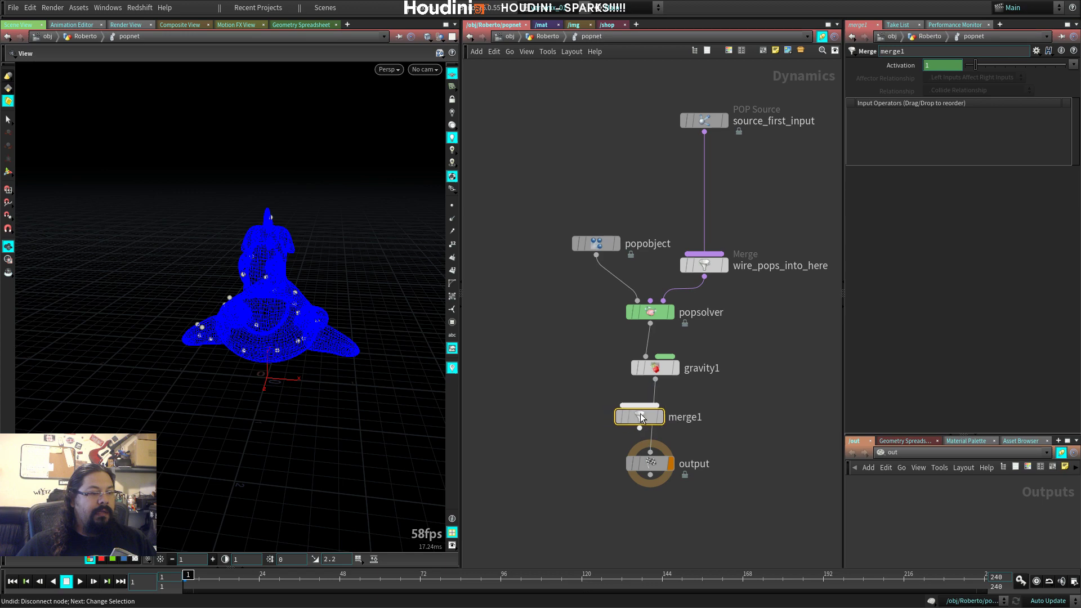
Step: Add a Ground Plane node beside gravity1 and wire it into merge1
key("Tab")
type("gro")
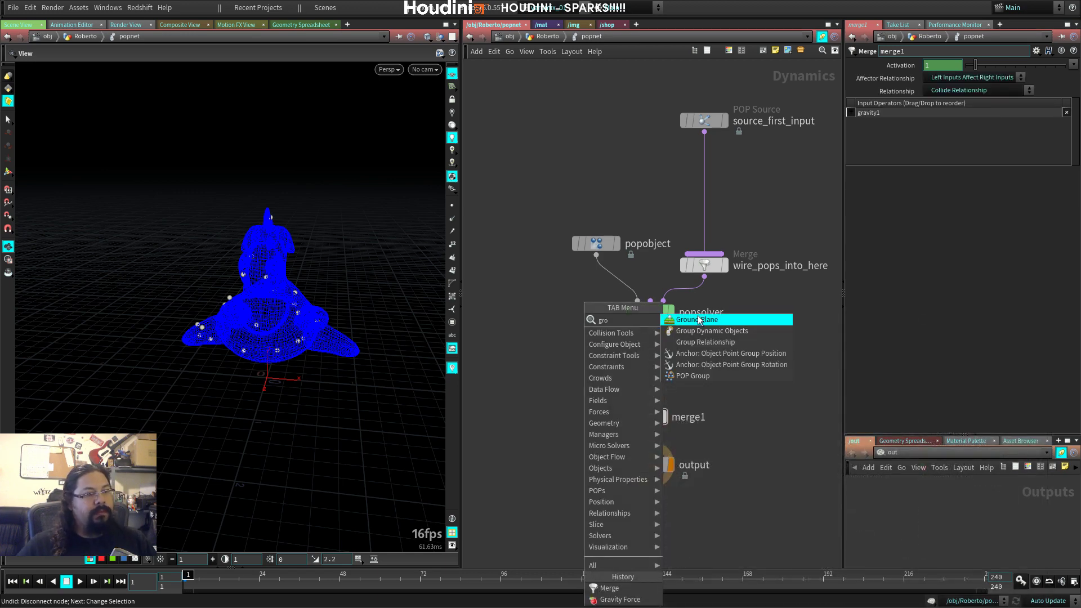
left_click(676, 320)
left_click(535, 380)
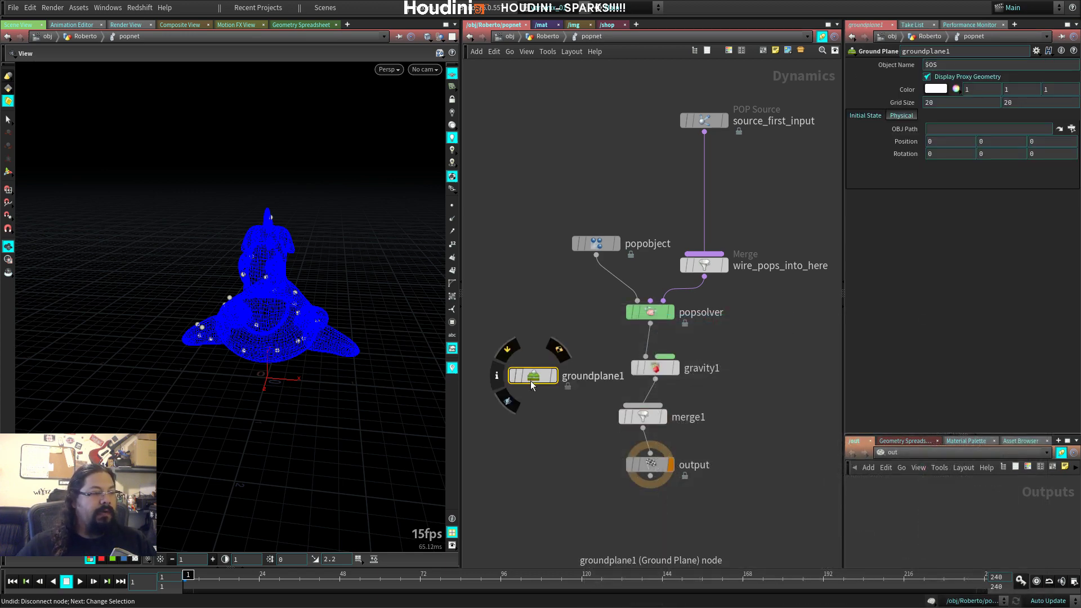
left_click_drag(534, 388, 661, 425)
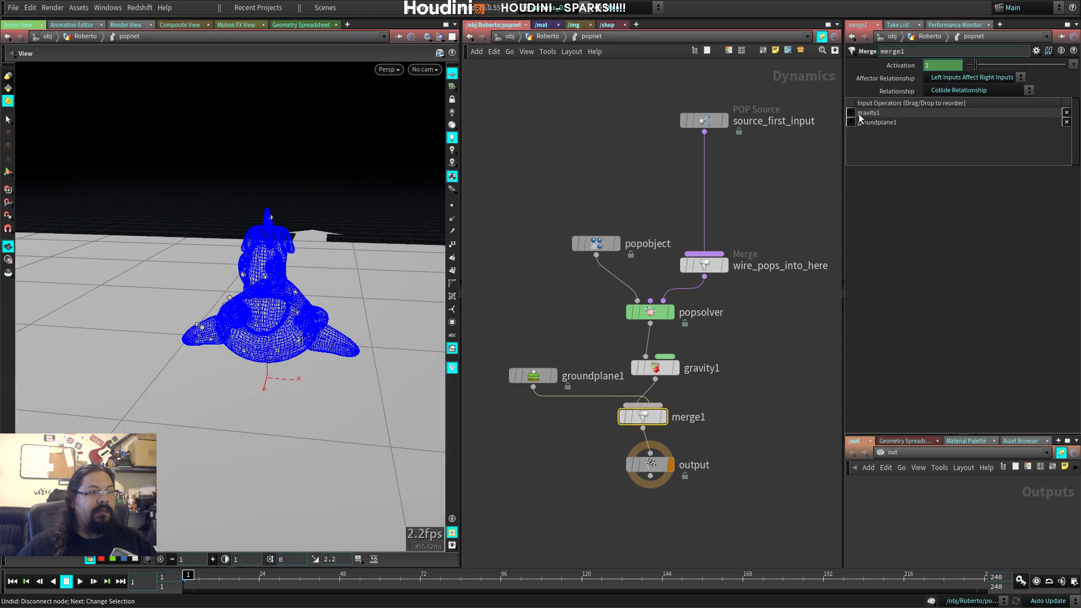
Step: Reorder merge1's inputs so groundplane1 comes before gravity1, then play the particle simulation and rewind it
left_click_drag(867, 122, 867, 112)
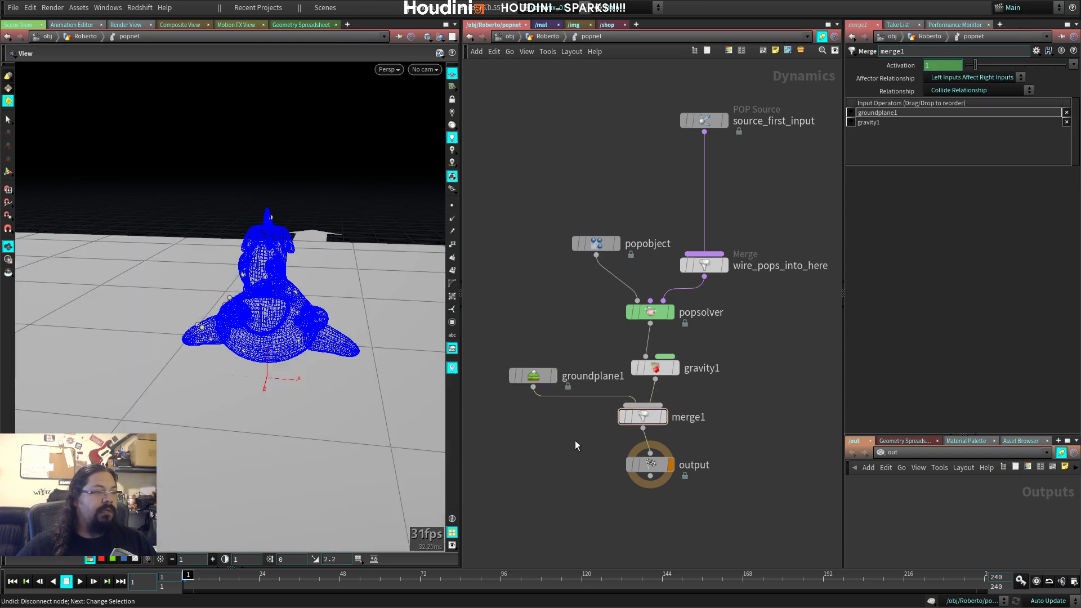
key("Up")
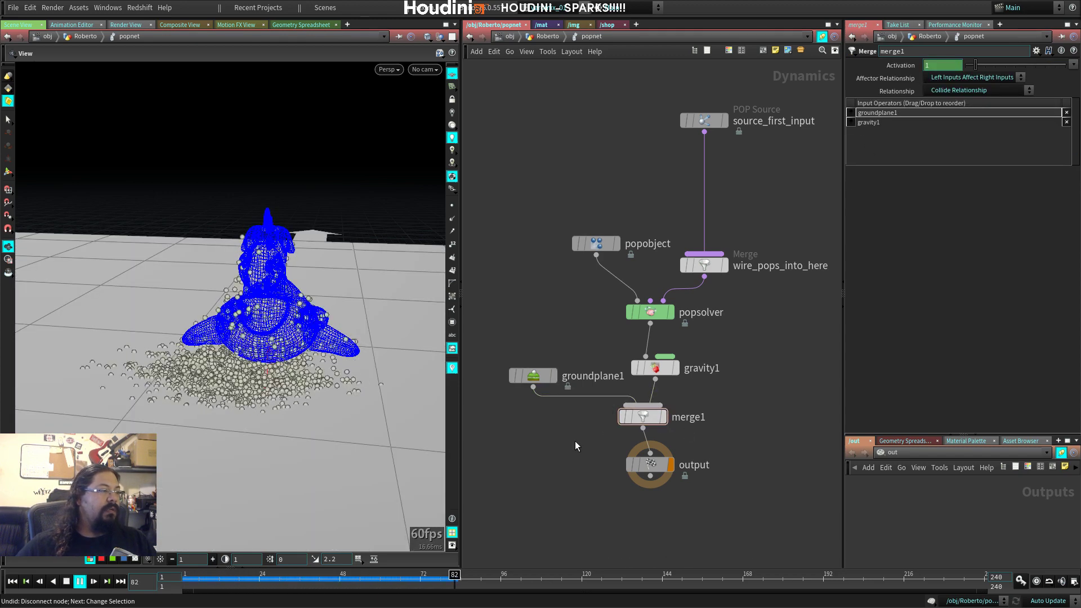
right_click_drag(301, 440, 371, 359)
key("ctrl+Up")
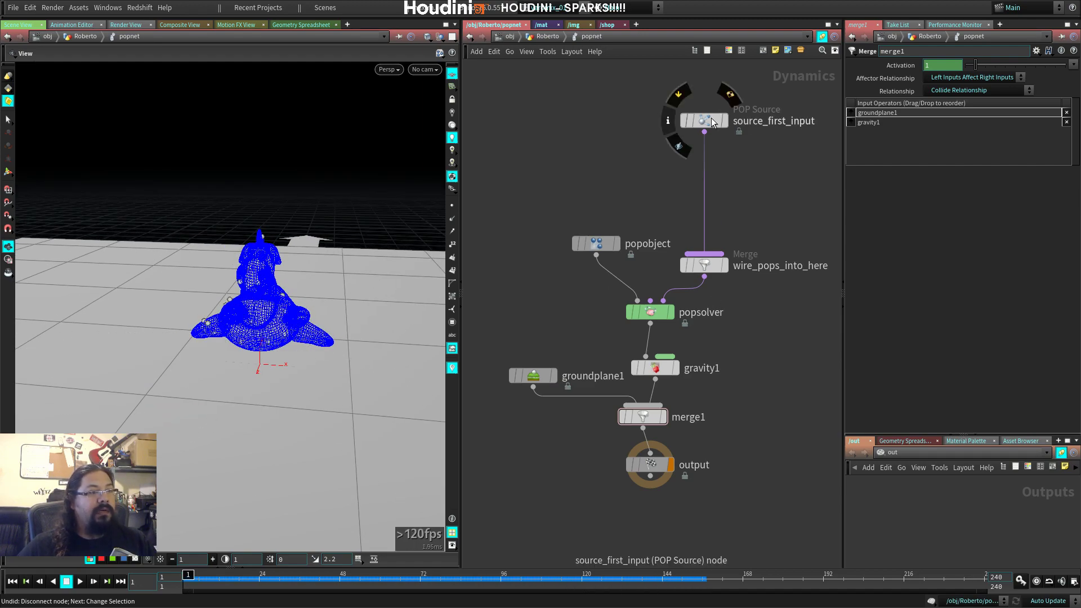
Step: Set source_first_input's initial velocity mode to Add to inherited velocity and its inherit velocity to 2.79
left_click_drag(711, 117, 711, 152)
middle_click_drag(767, 125, 608, 170)
left_click_drag(529, 131, 645, 239)
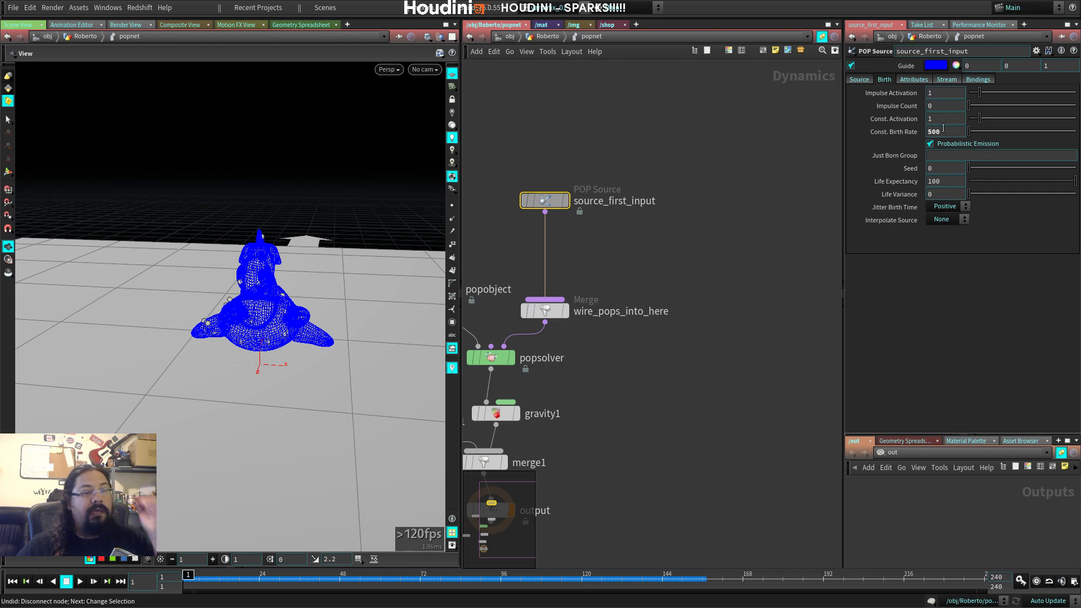
left_click(914, 79)
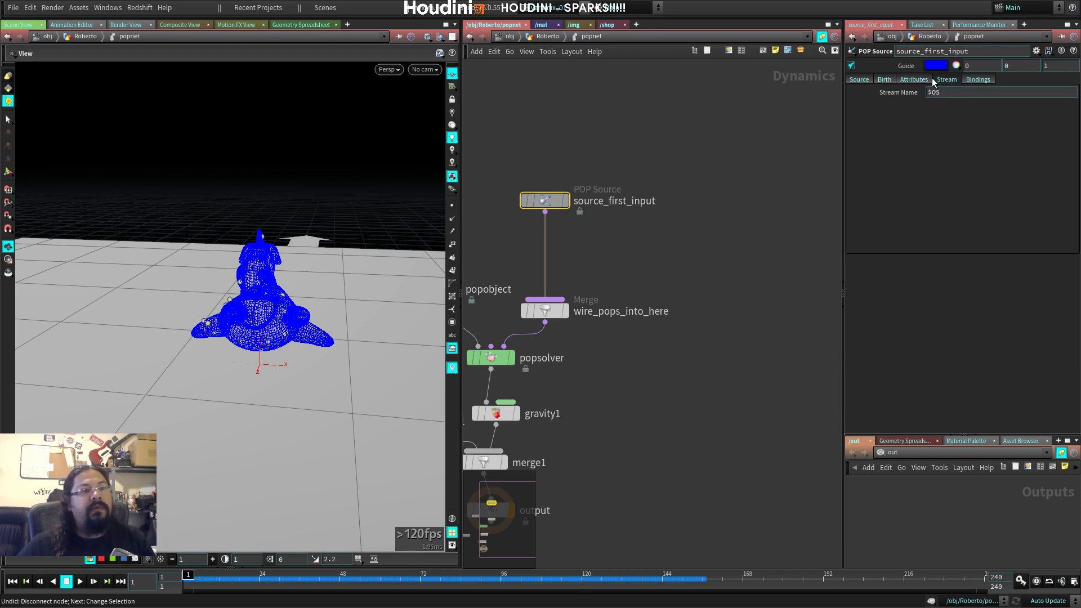
left_click(886, 79)
left_click(951, 80)
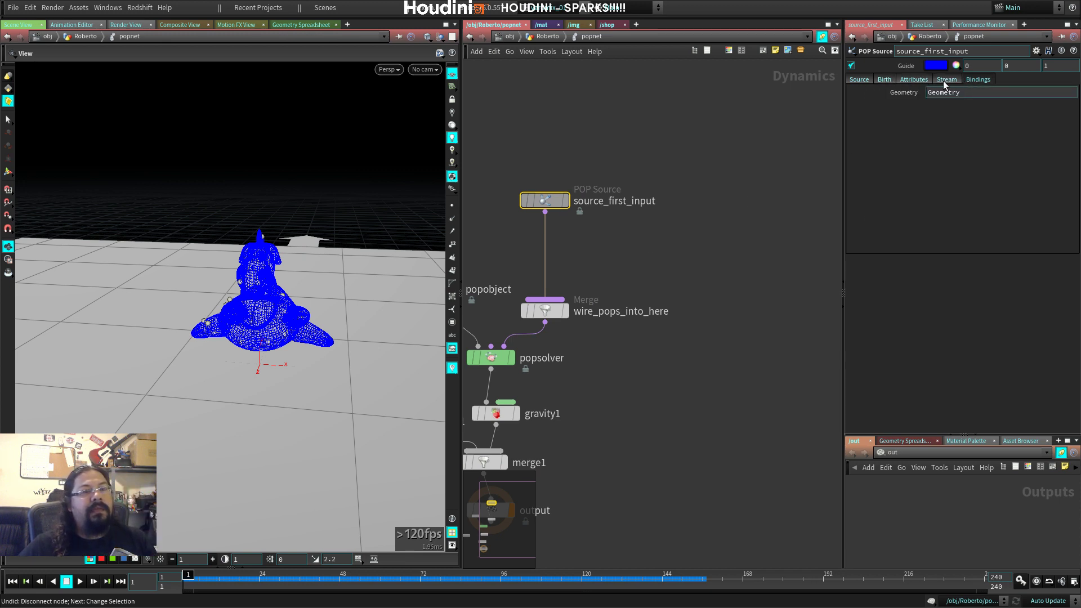
left_click(913, 79)
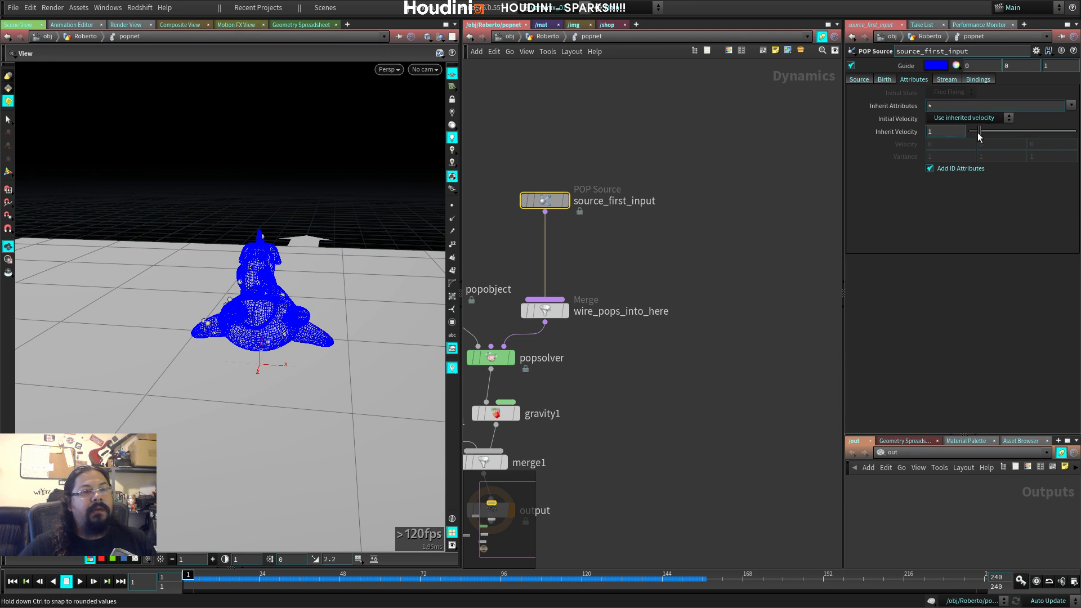
left_click(984, 118)
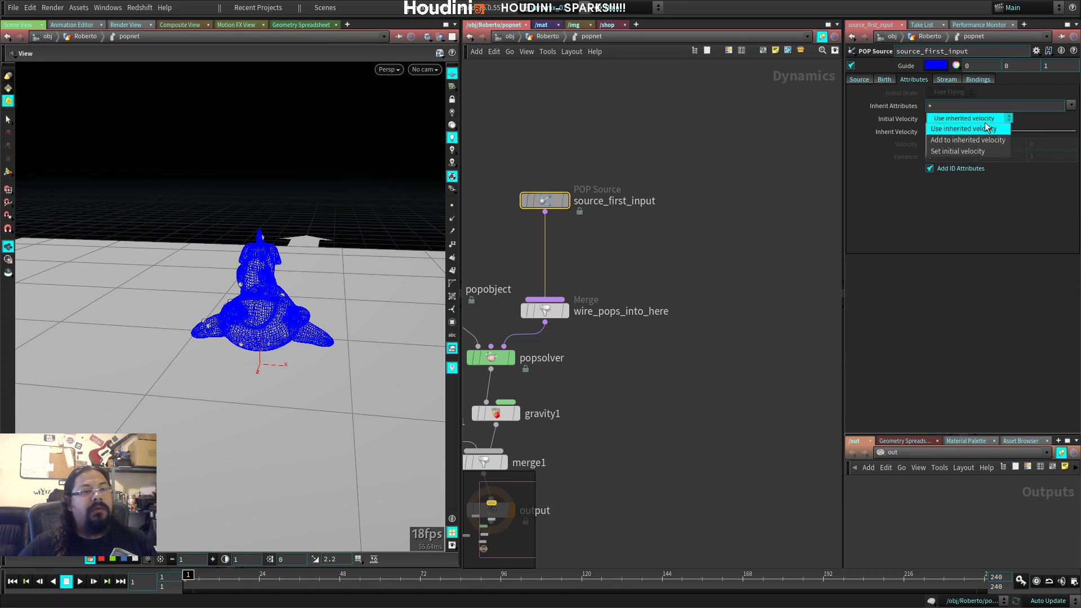
left_click(958, 140)
left_click_drag(979, 131, 993, 130)
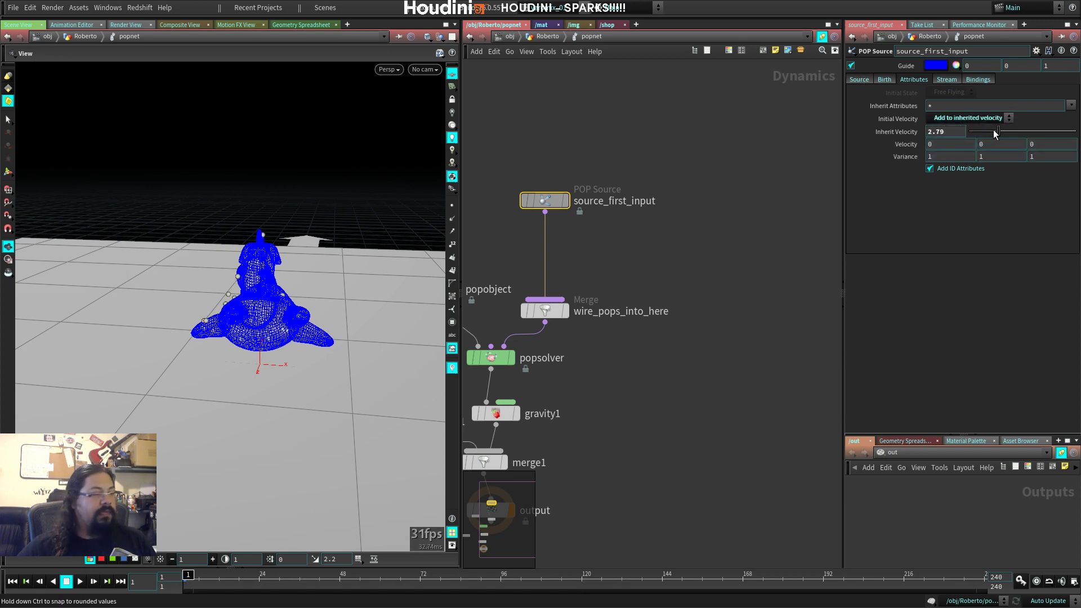
Step: Play the simulation, orbit around the toy, replay it from the first frame, and turn on real-time playback
key("Up")
key("Up")
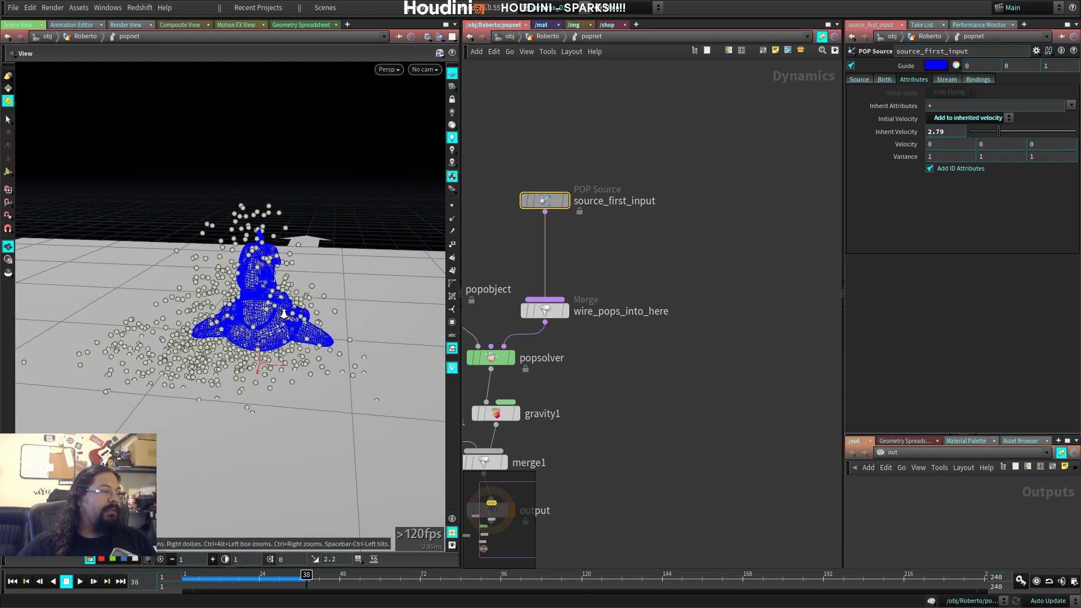
right_click_drag(284, 314, 276, 287)
left_click_drag(276, 287, 248, 298)
right_click_drag(248, 298, 306, 334)
key("ctrl+Up")
key("Up")
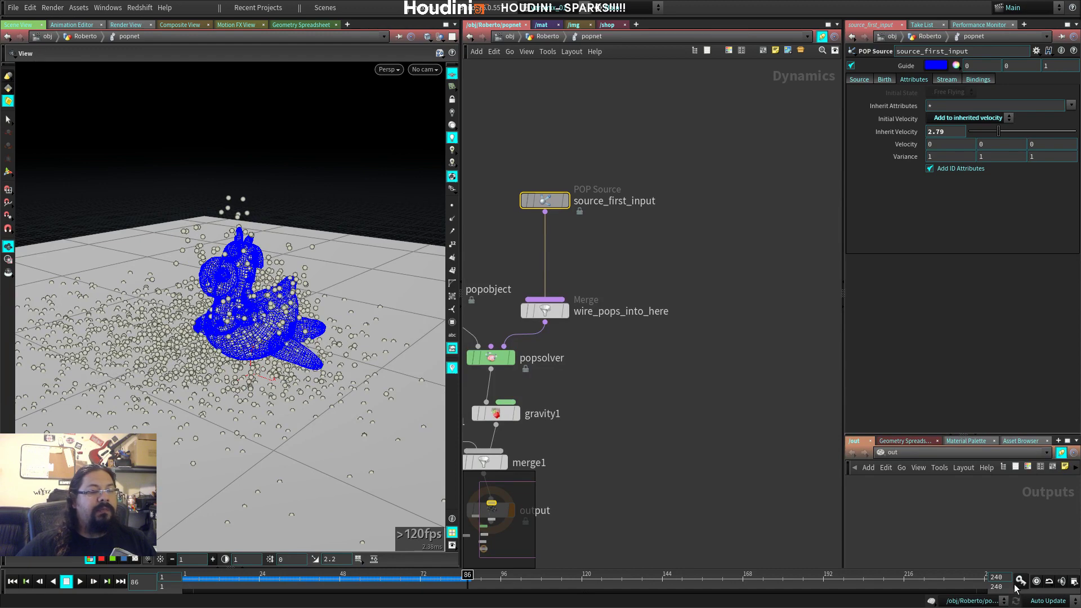
left_click(1037, 583)
Step: Set source_first_input's inherit velocity to 5 and replay the simulation from the first frame
left_click_drag(933, 136, 883, 136)
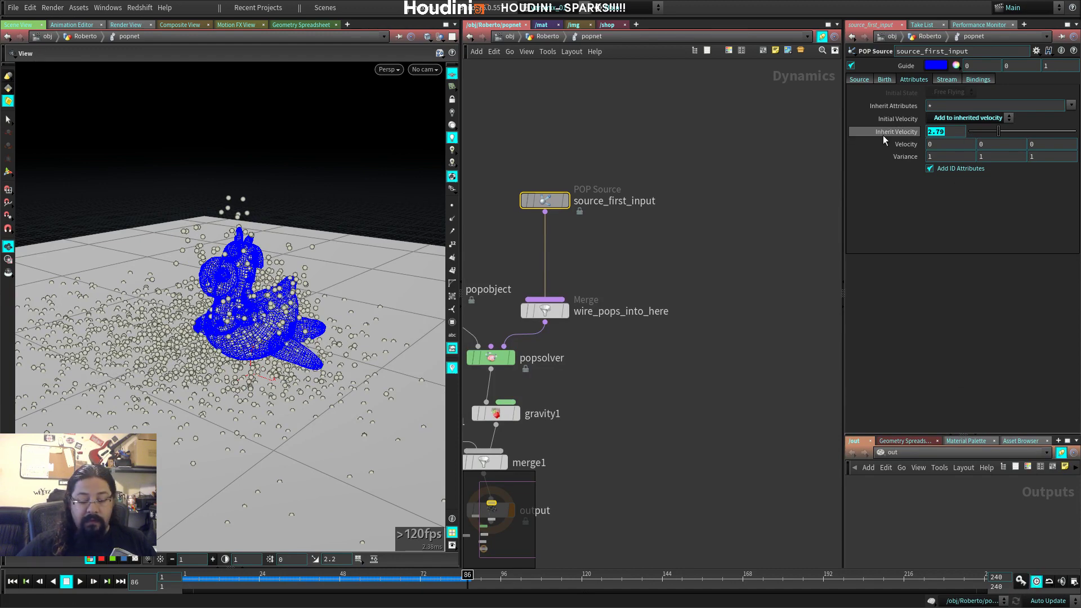
type("5")
key("Return")
key("ctrl+Up")
key("Up")
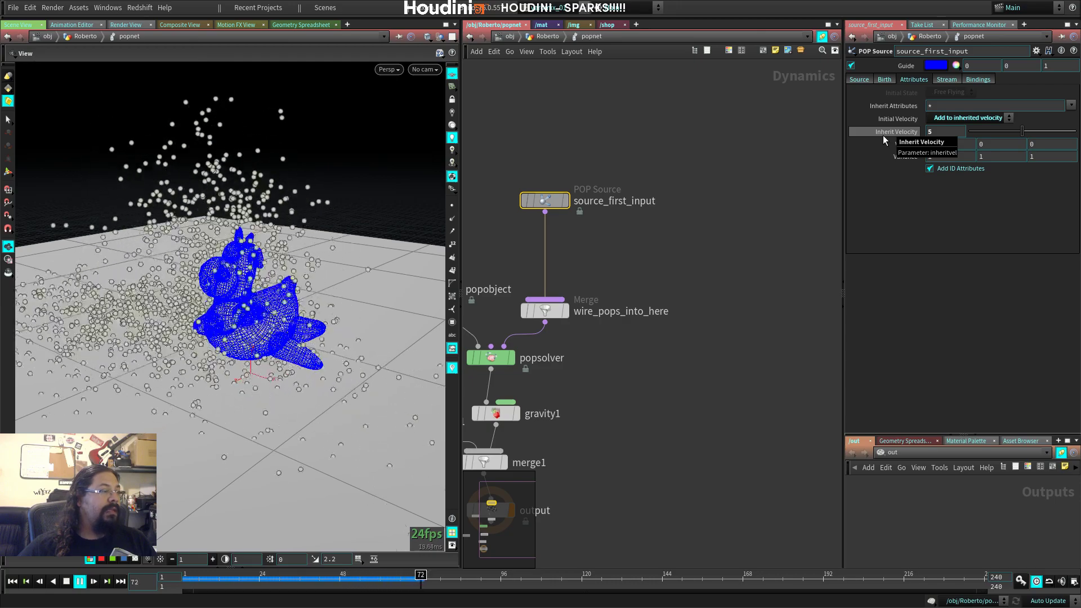
key("Up")
Step: Set the source's Z velocity variance to 5, then play the simulation and check the spread from another angle
left_click_drag(248, 335, 439, 380)
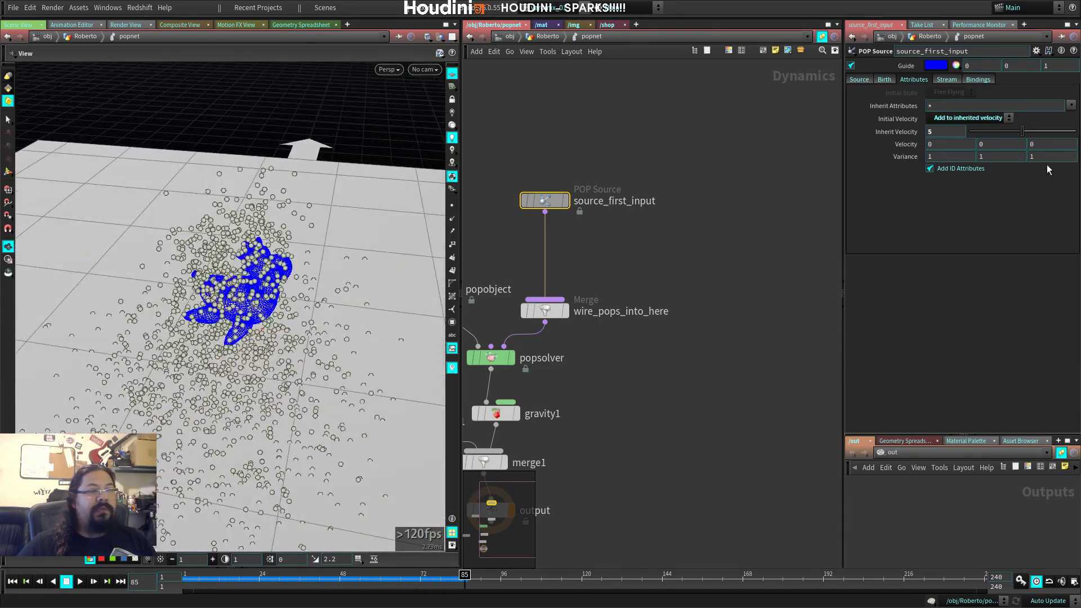
type("5")
key("Return")
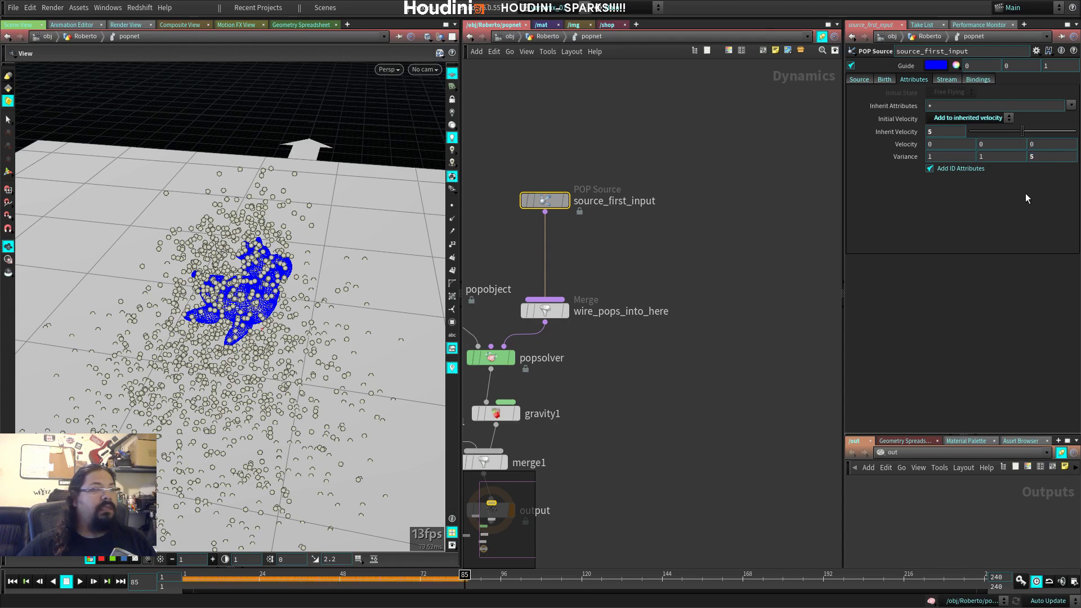
key("Up")
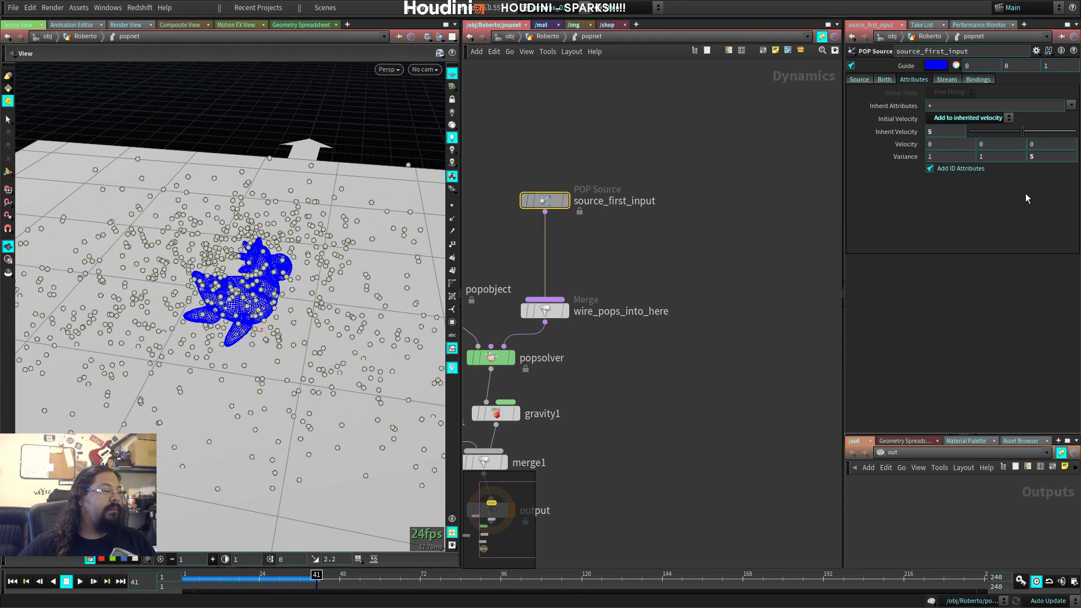
left_click_drag(254, 271, 315, 331)
key("Up")
key("Up")
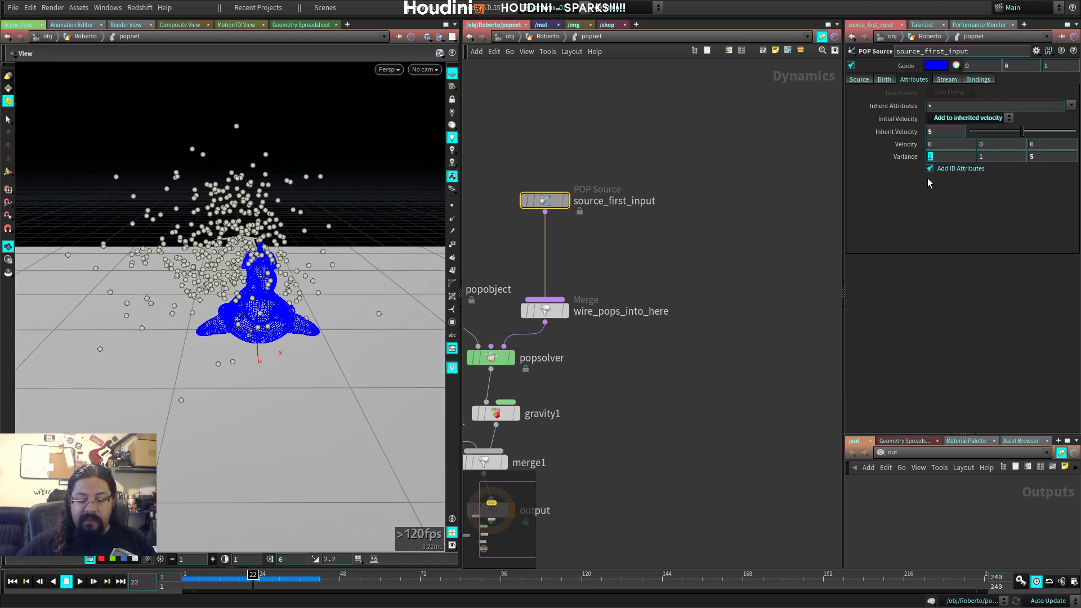
Step: Set the source's X velocity variance to 5 and play the simulation
type("5")
key("Return")
key("Up")
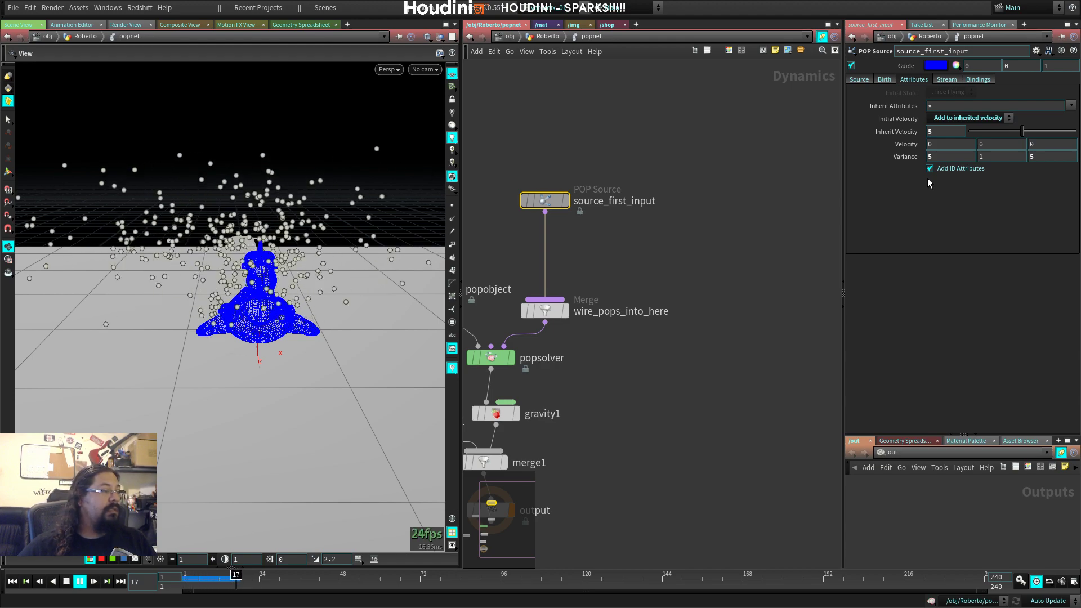
key("Up")
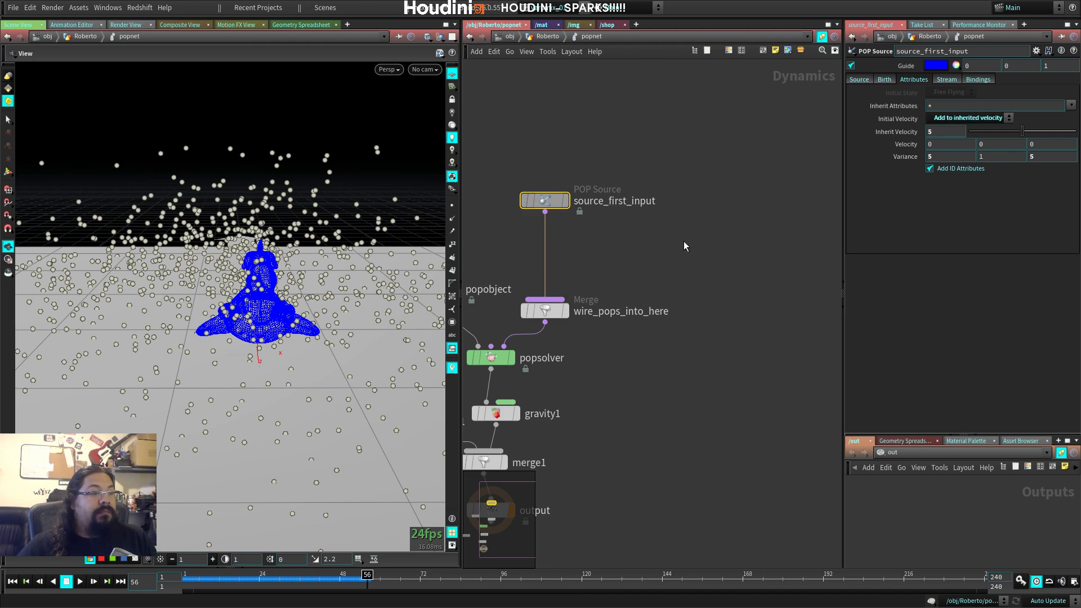
Step: Set source_first_input's life expectancy to 1 and its life variance to 0.54 in the birth settings
left_click(600, 251)
key("h")
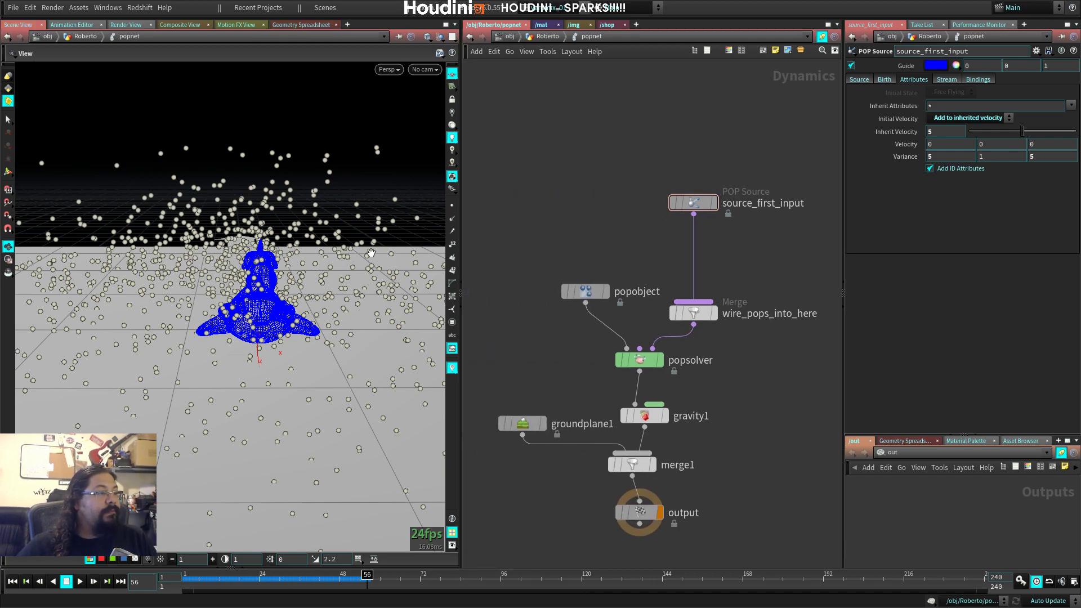
left_click_drag(274, 279, 337, 304)
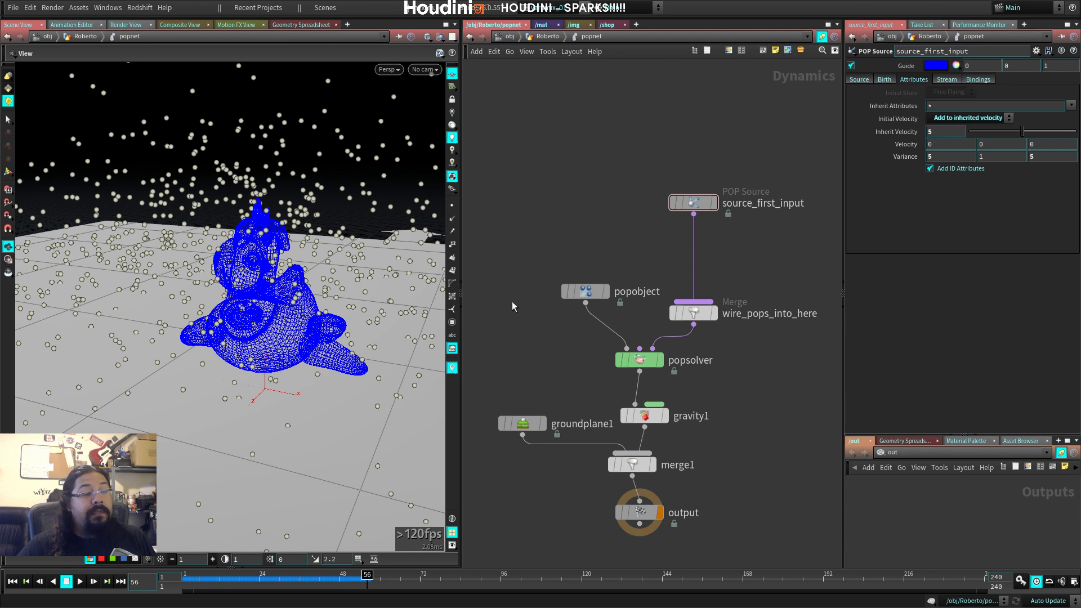
middle_click_drag(779, 396, 753, 311)
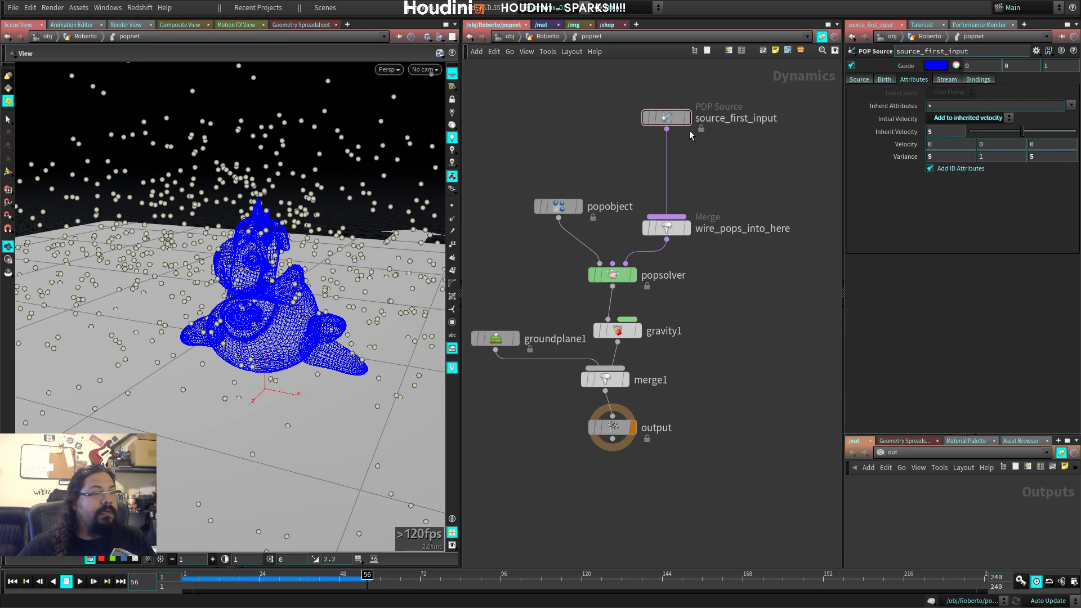
left_click_drag(536, 120, 562, 248)
left_click_drag(639, 76, 727, 153)
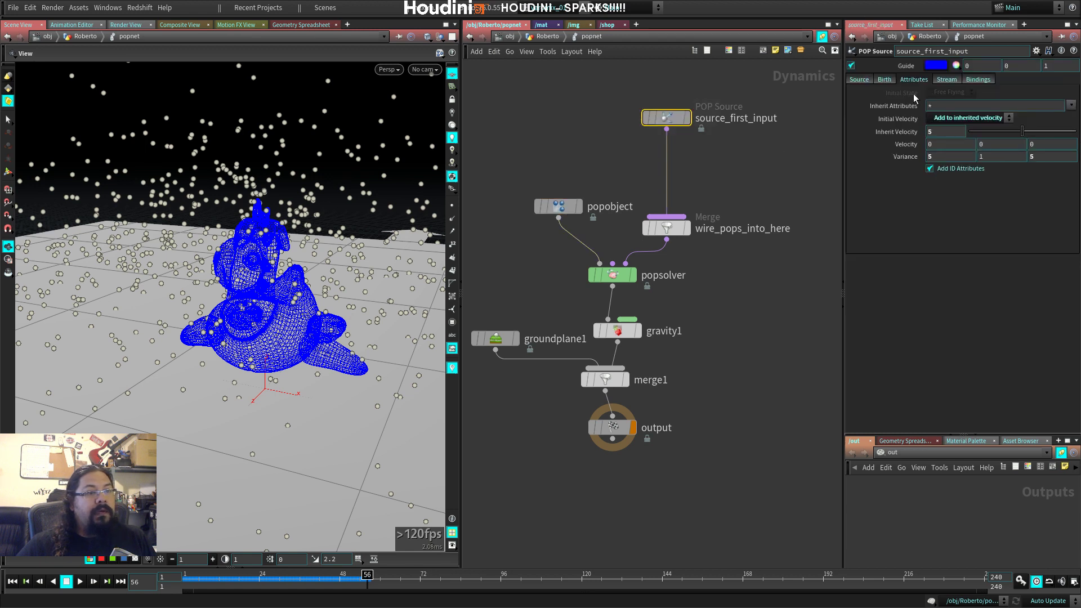
left_click(884, 79)
double_click(938, 181)
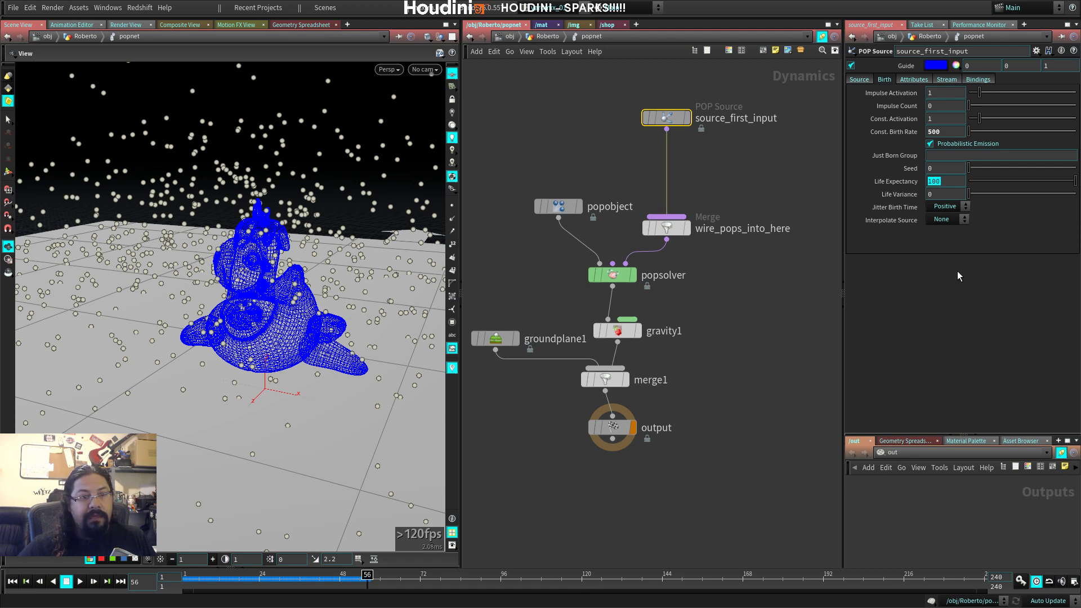
type("1")
key("Tab")
type("0.54")
key("Return")
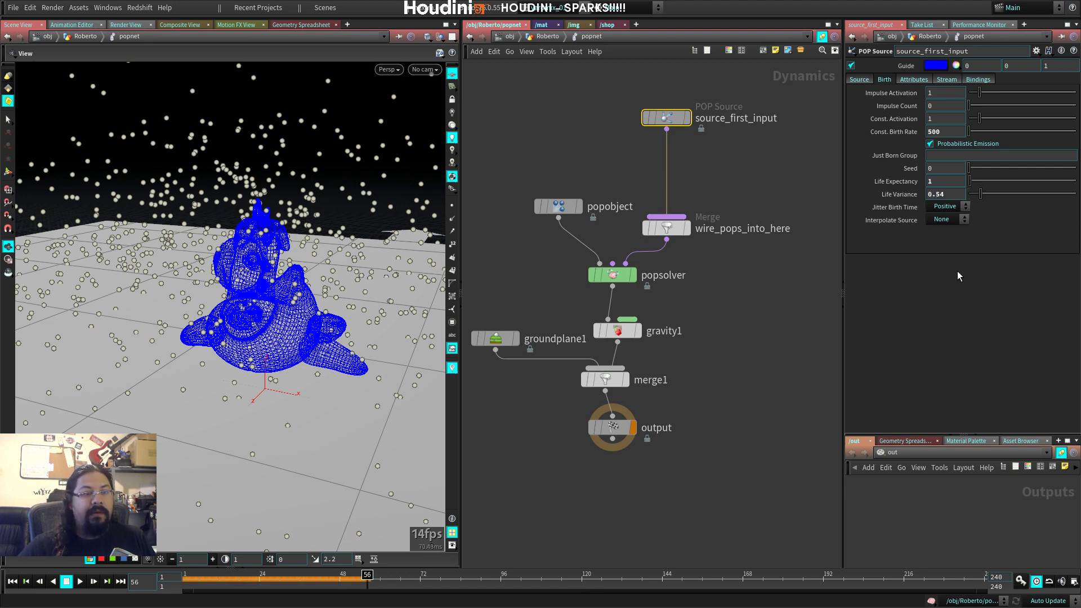
Step: Replay the simulation from the first frame, then check the particle lifespan again from a wider view
key("ctrl+Up")
key("Up")
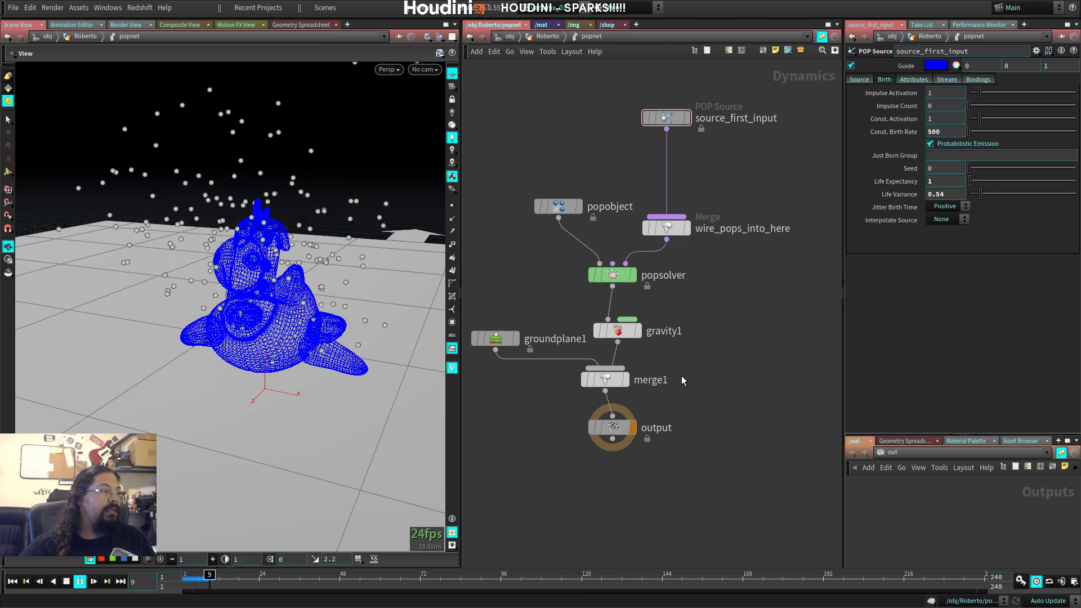
key("Up")
right_click_drag(366, 411, 282, 363, "alt")
left_click_drag(282, 363, 267, 359)
key("ctrl+Up")
key("Up")
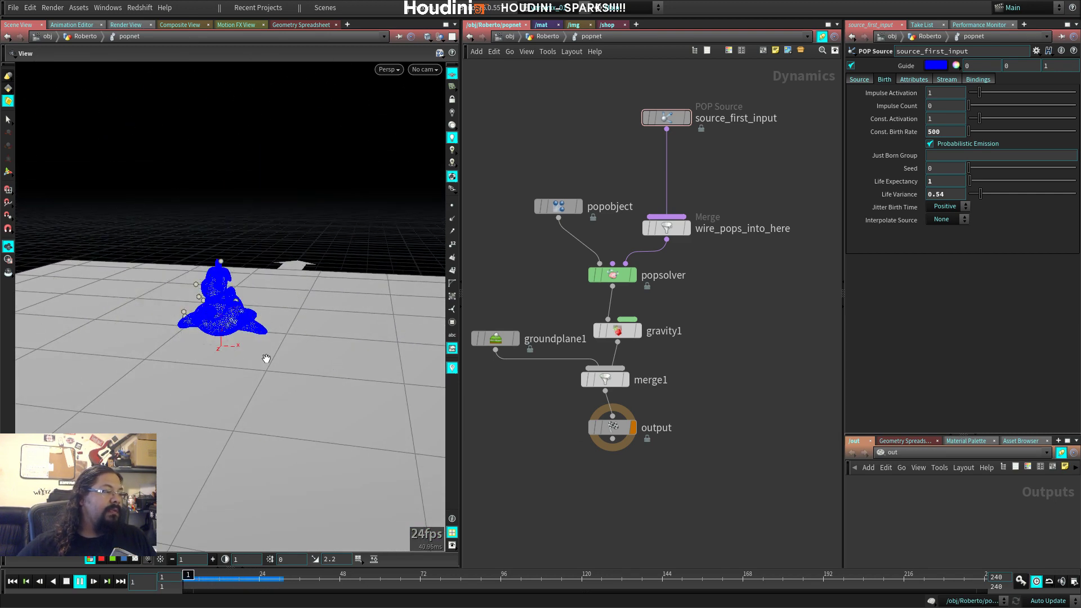
key("Up")
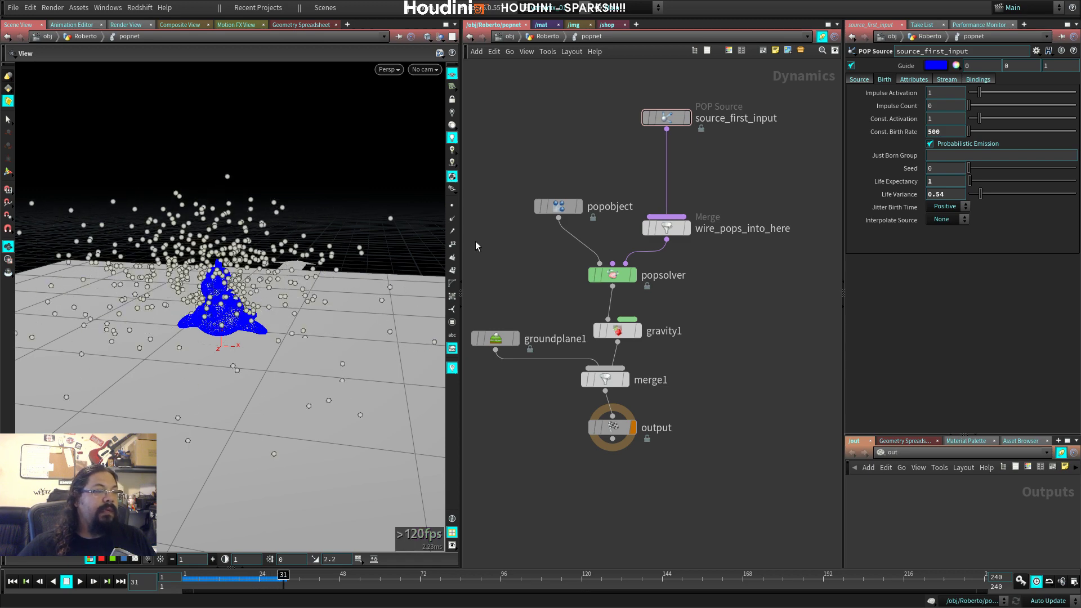
Step: Set groundplane1's color to black (0, 0, 0) and replay the simulation from the first frame
left_click(495, 338)
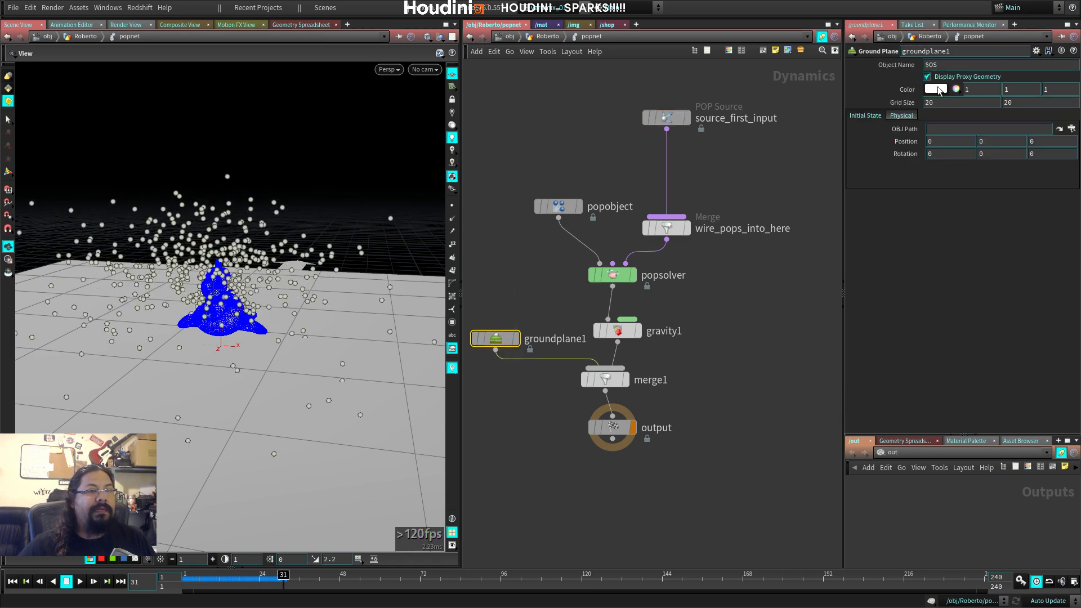
right_click(938, 90)
left_click(958, 119)
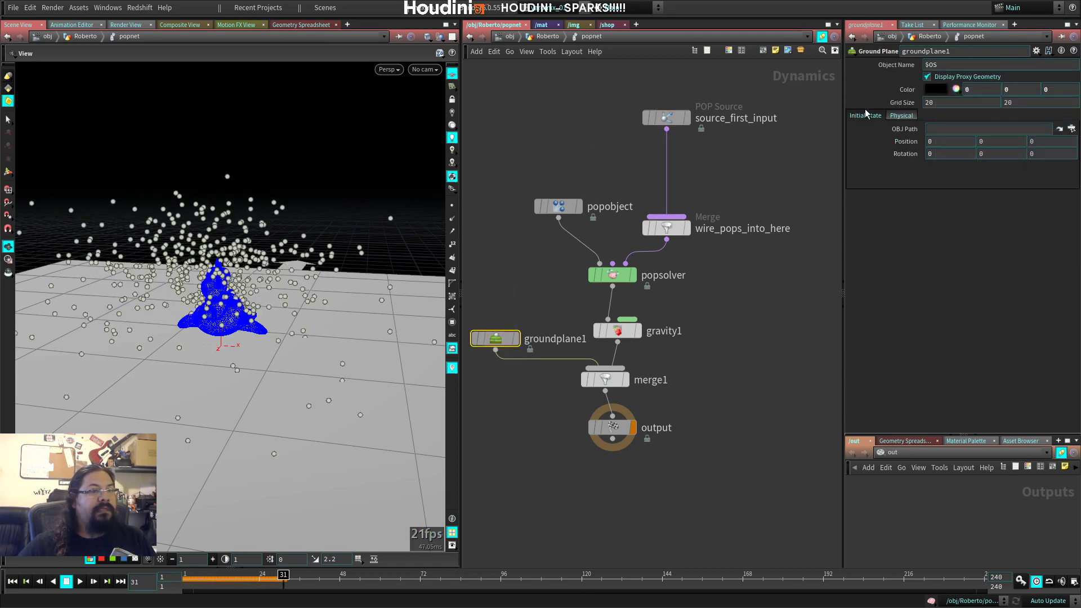
key("ctrl+Up")
key("Up")
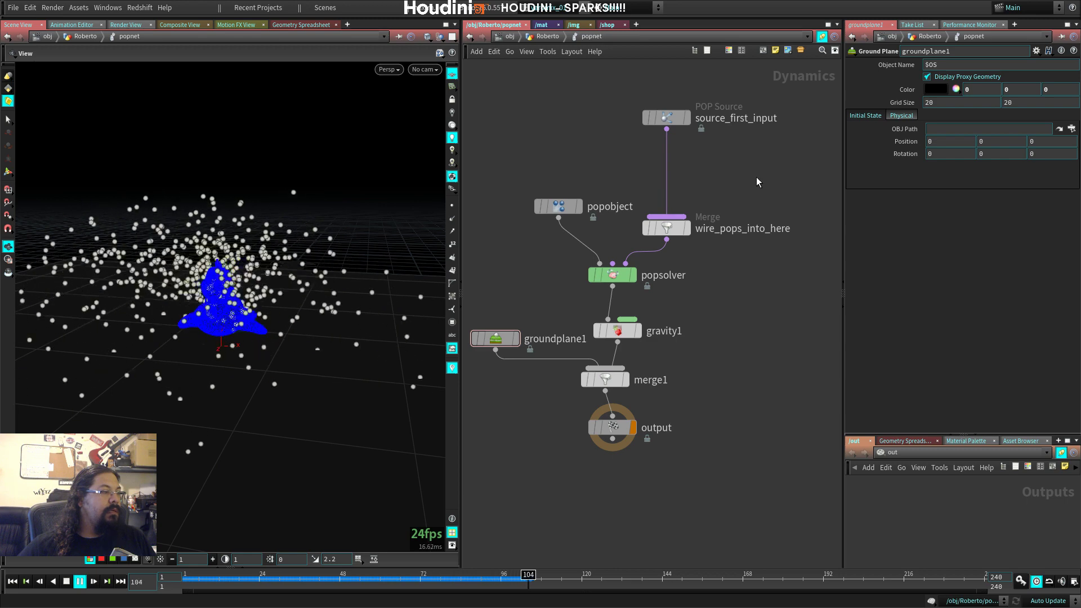
key("Up")
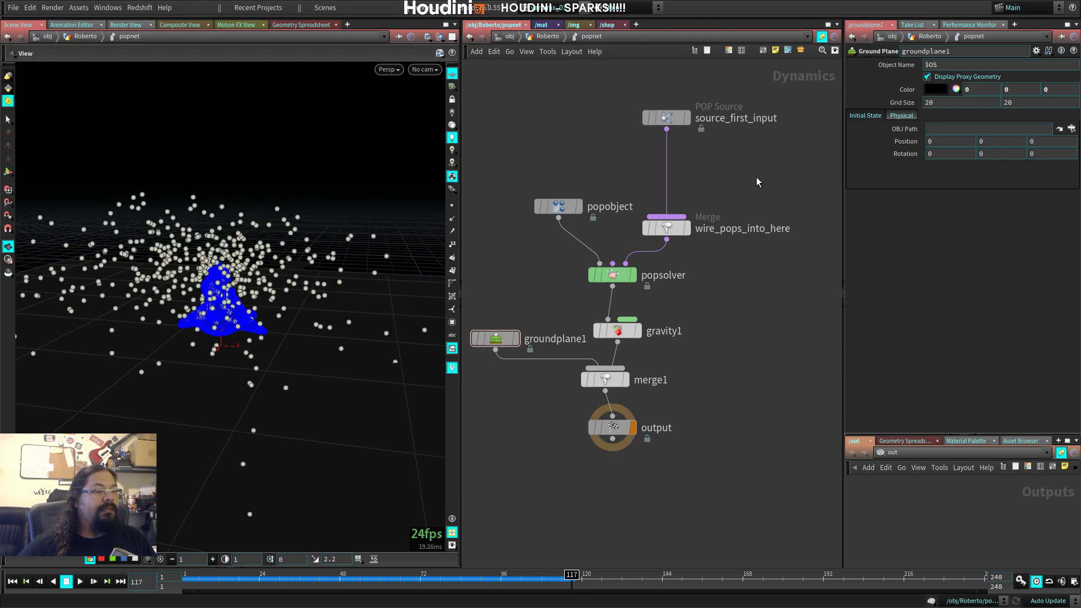
Step: Turn off groundplane1's proxy geometry display and replay the simulation from different angles
left_click(928, 76)
mouse_move(293, 344)
left_mouse_down()
mouse_move(356, 341)
mouse_move(297, 353)
left_mouse_up()
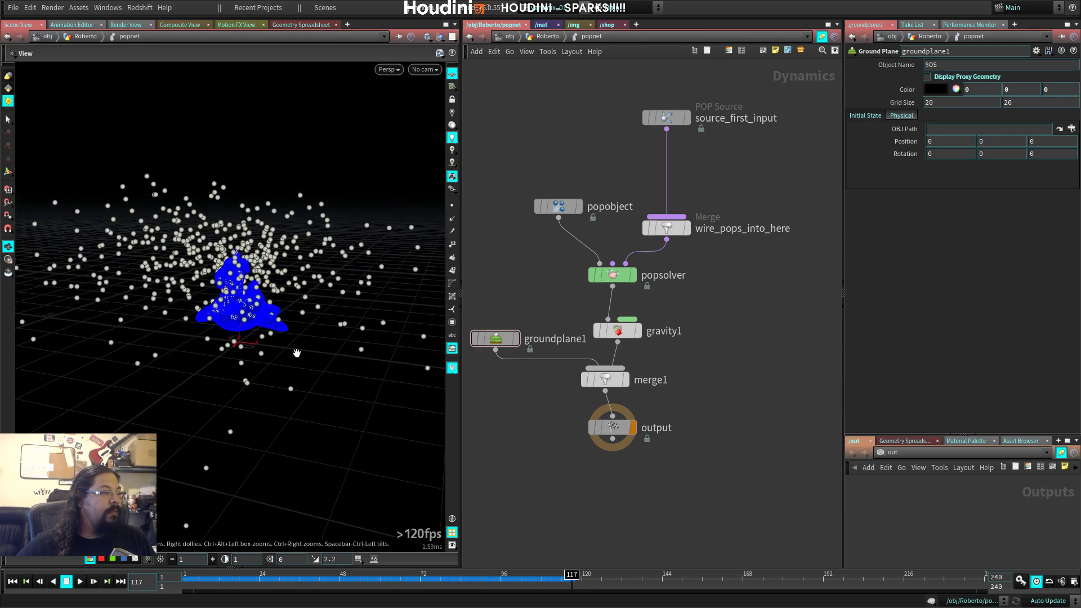
key("ctrl+Up")
key("Up")
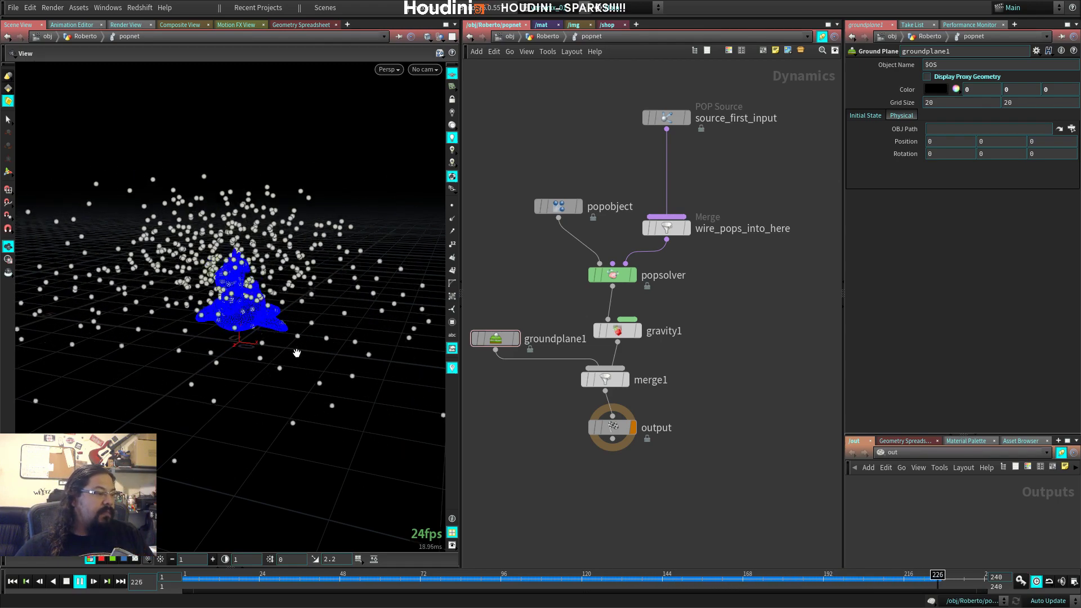
key("Up")
key("ctrl+Up")
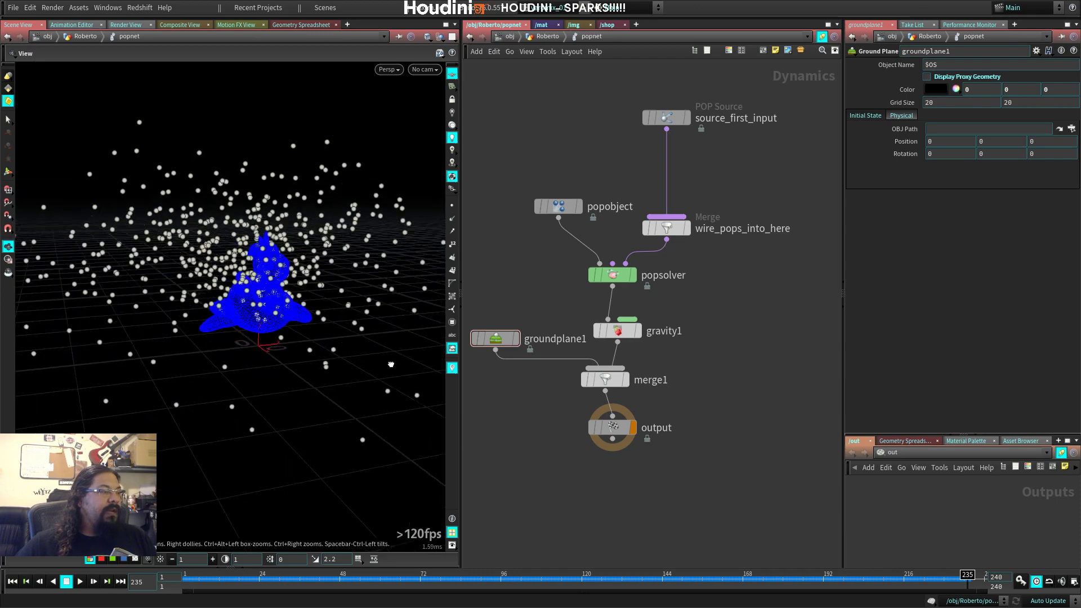
key("Up")
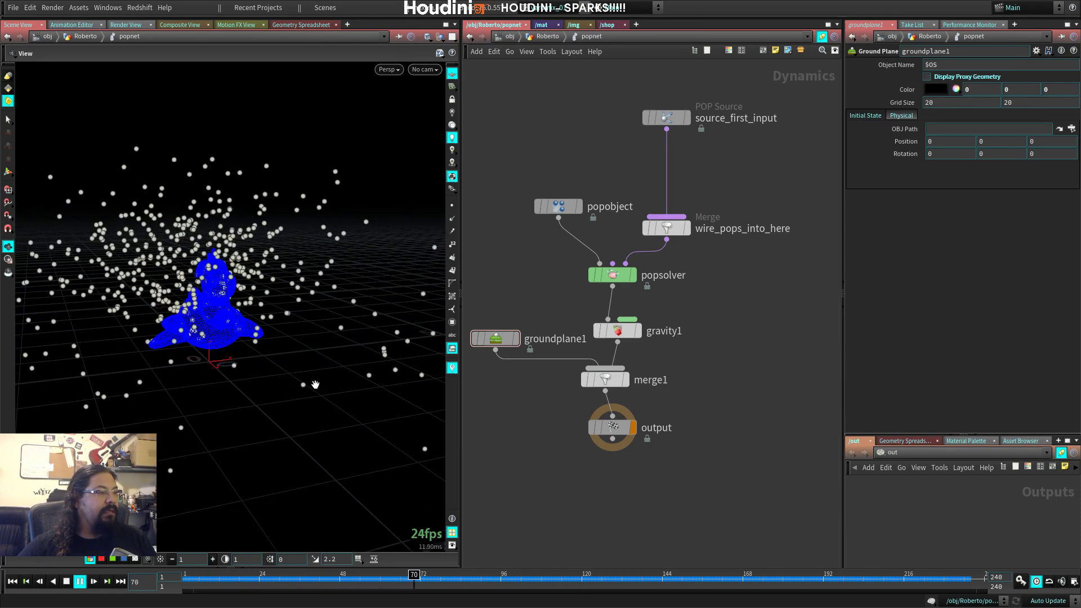
key("Up")
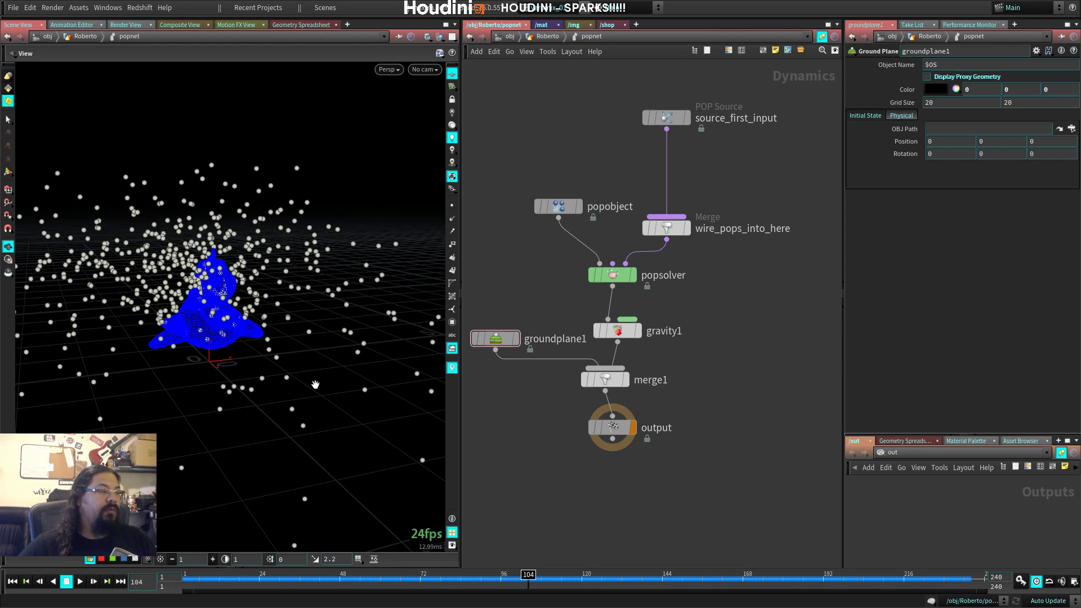
Step: Tidy the network by moving the four upper nodes up from gravity1 and source_first_input closer to wire_pops_into_here
left_click_drag(761, 89, 535, 310)
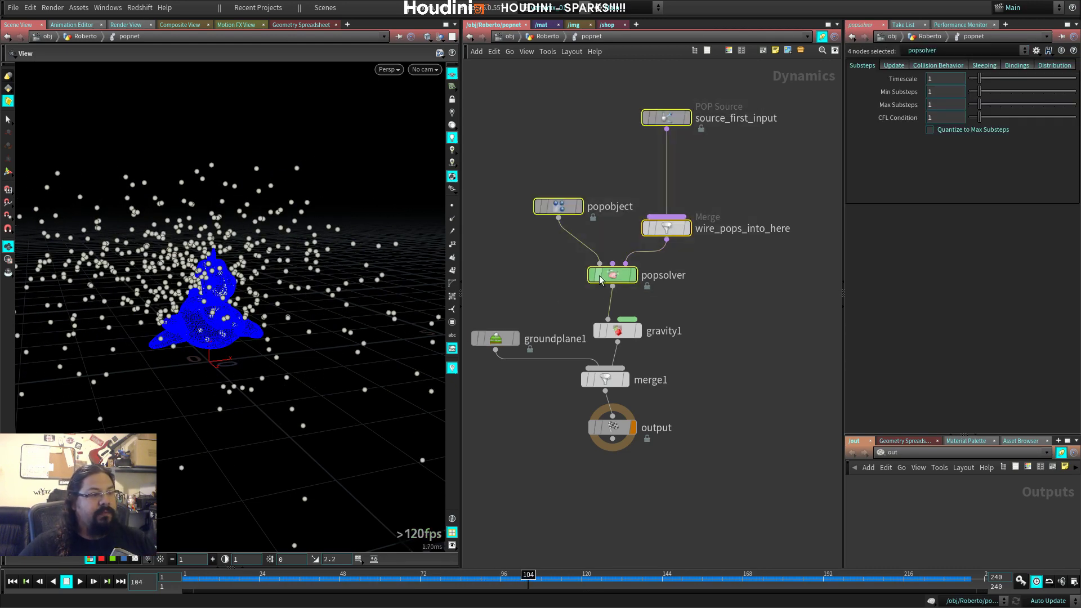
left_click_drag(613, 275, 617, 244)
middle_click_drag(736, 288, 715, 340)
left_click_drag(652, 141, 651, 189)
left_click(716, 207)
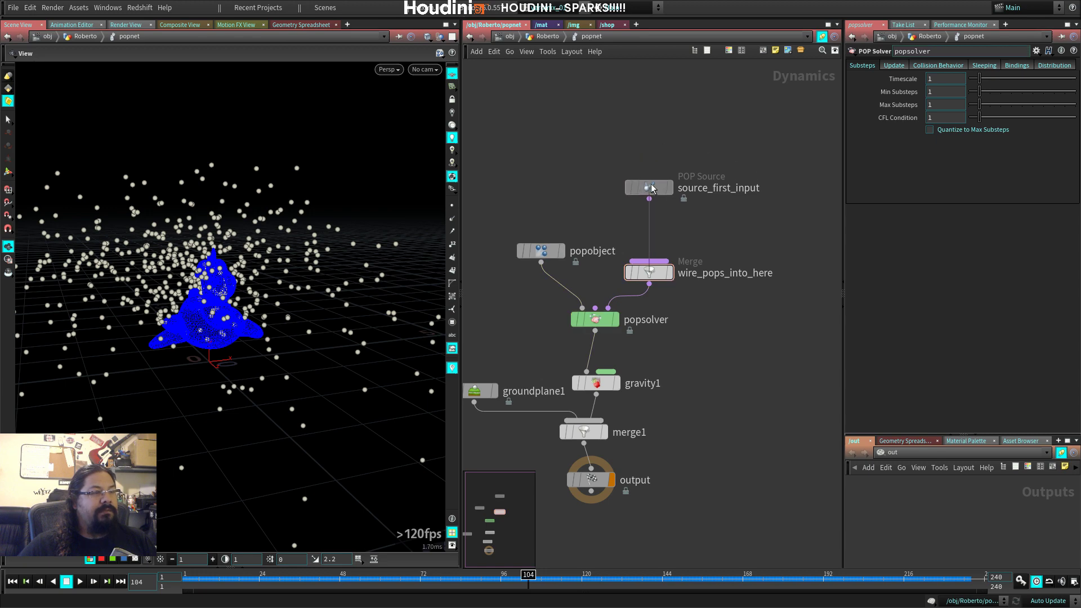
Step: Create a camera from the current view, lock it to the view, and reframe the particles at about translate 3.8, 4.0, 9.5
left_click_drag(374, 172, 352, 315)
left_click(423, 69)
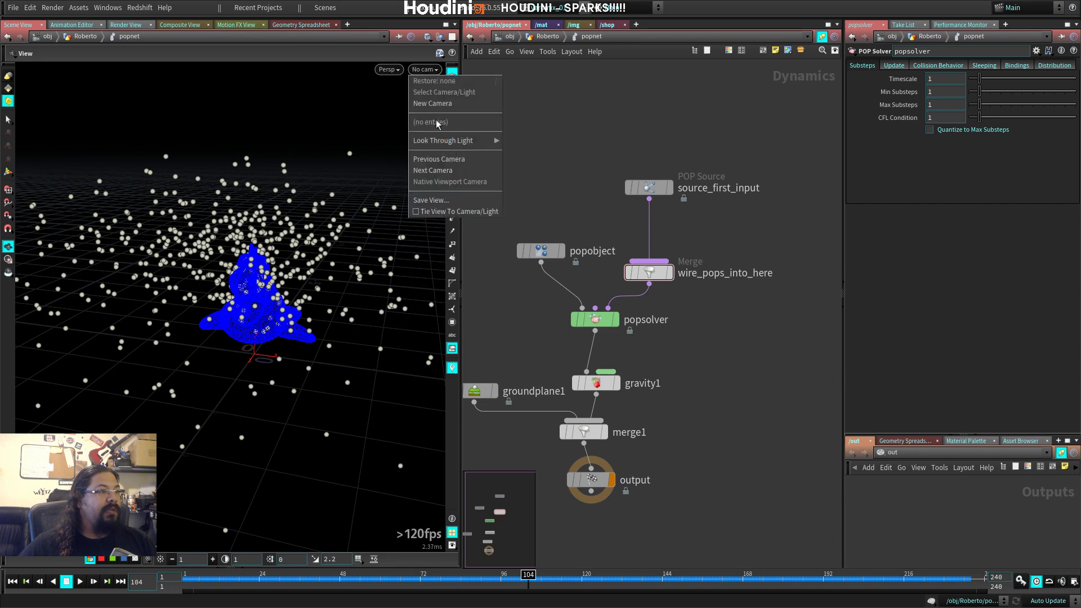
left_click(433, 103)
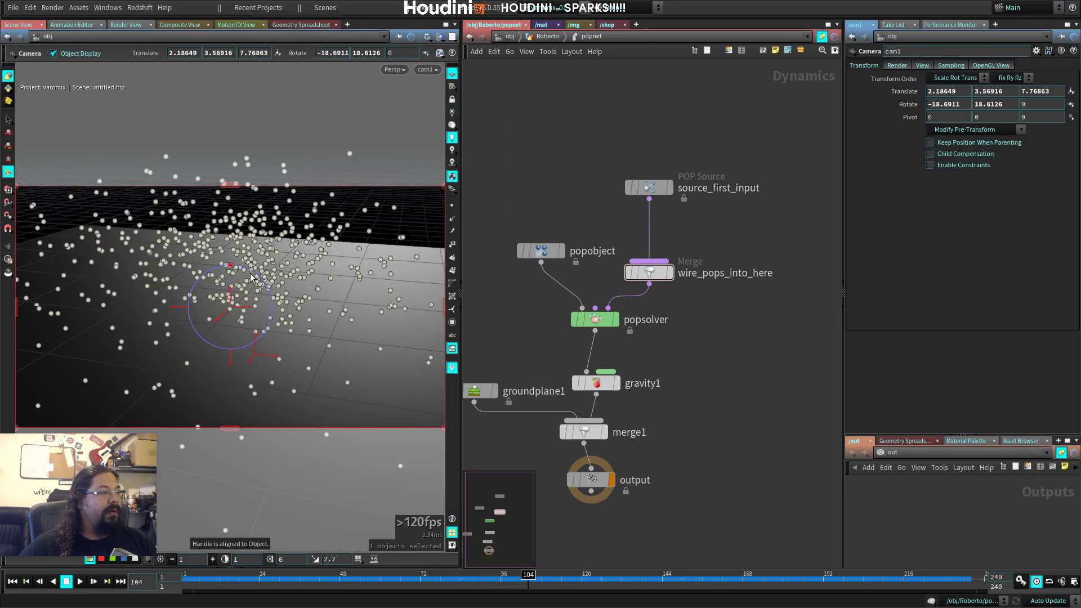
left_click(452, 99)
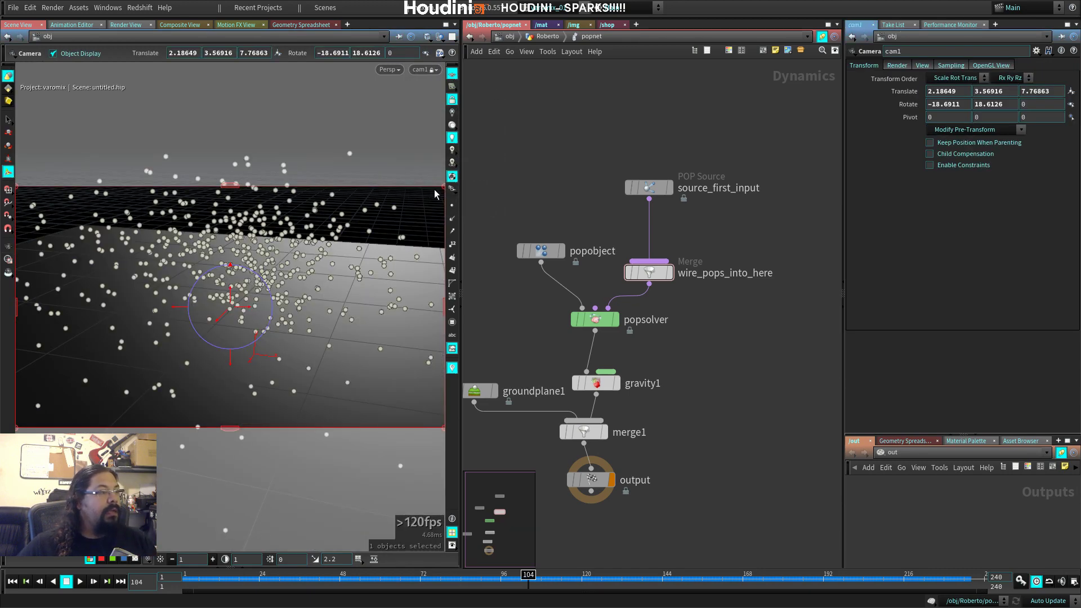
key("Escape")
left_click_drag(316, 248, 337, 364)
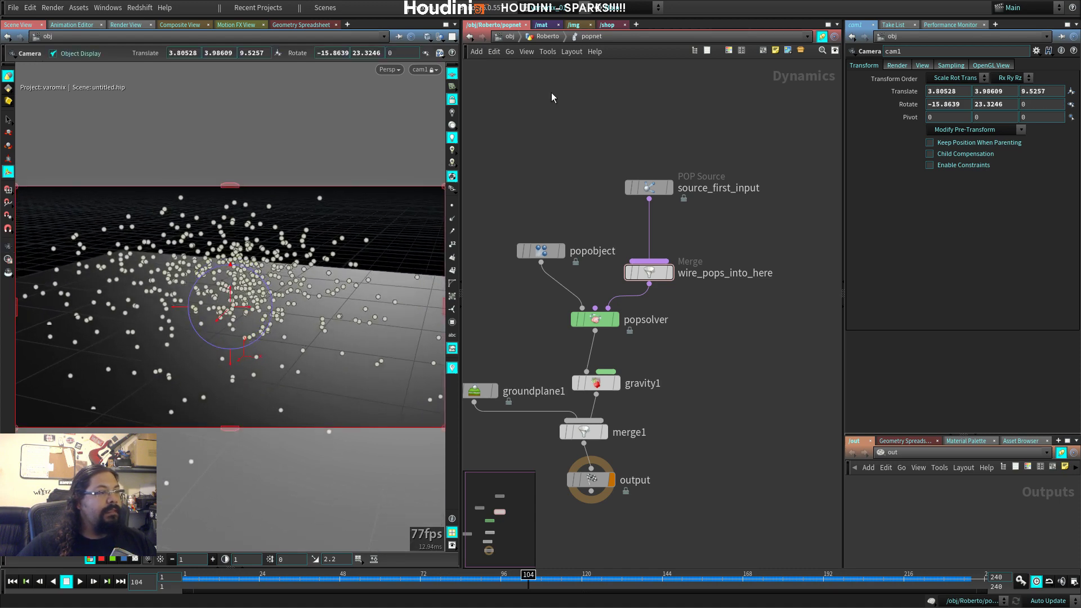
Step: Go up to the object level, place cam1 above the geometry object, and replay the simulation from the first frame
left_click(510, 37)
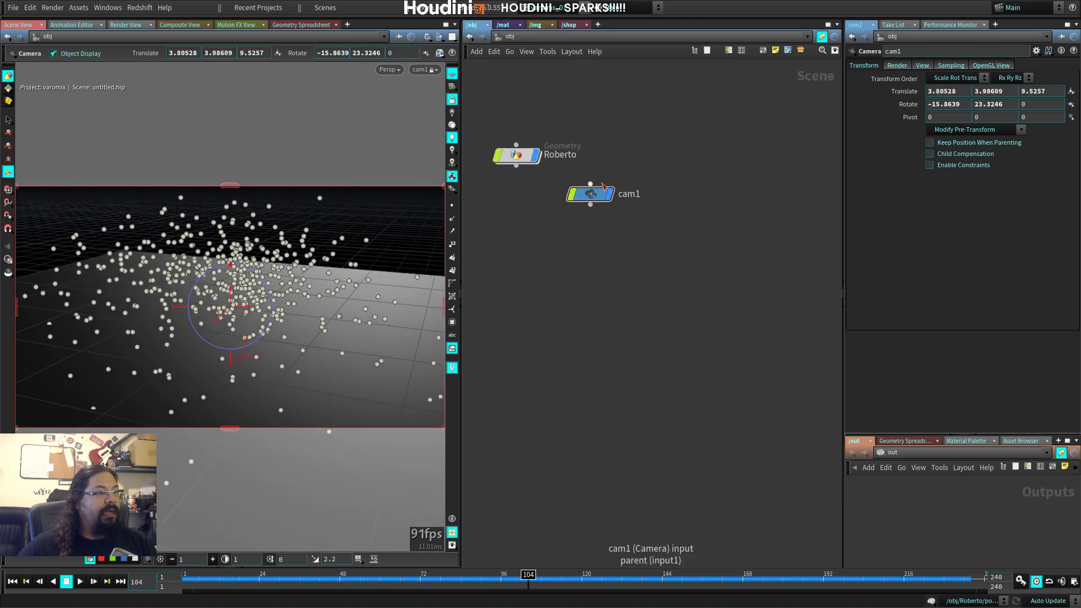
left_click_drag(600, 202, 533, 107)
middle_click_drag(553, 213, 654, 260)
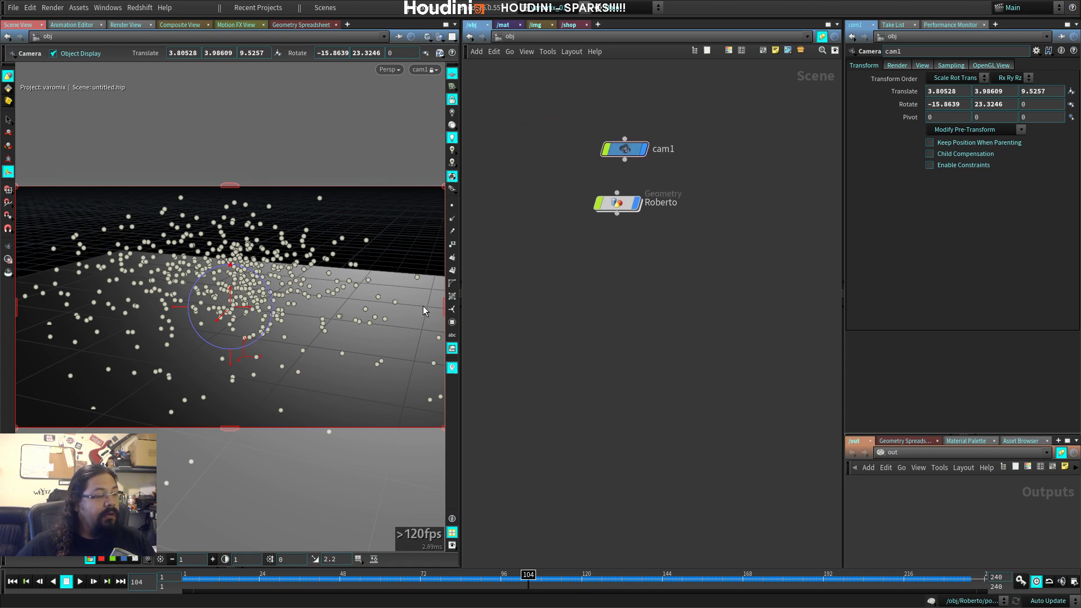
key("ctrl+Up")
key("Up")
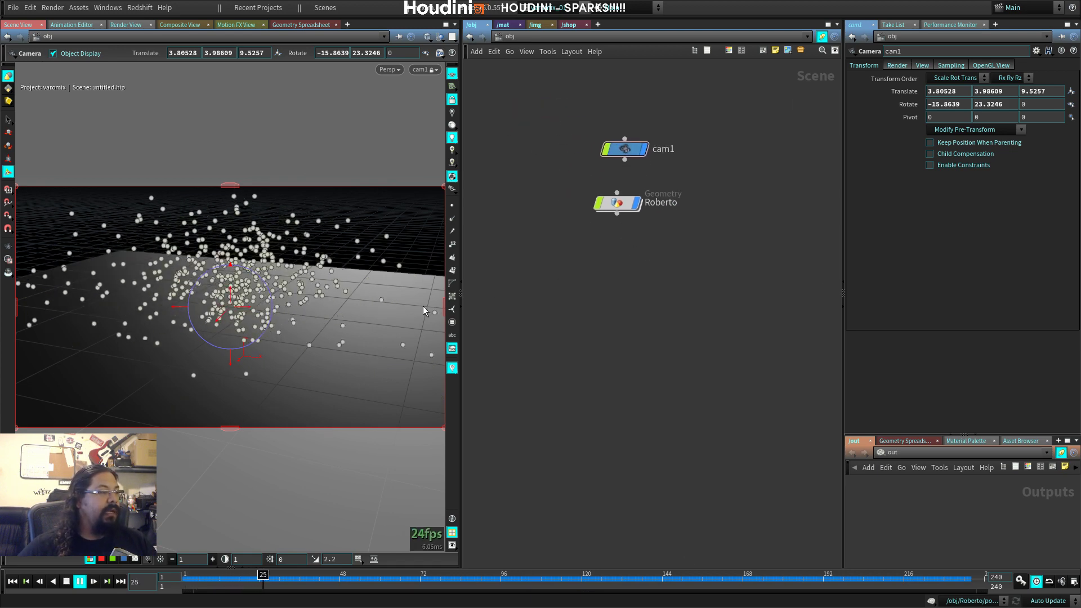
Step: Stop the simulation playback and create a physically based Mantra render node
key("Down")
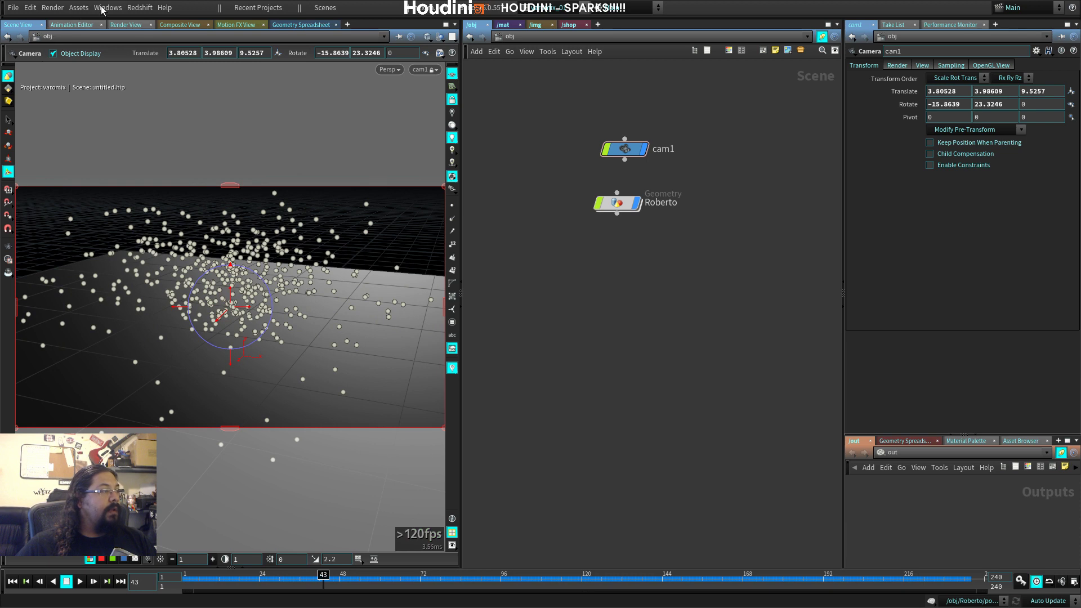
left_click(52, 8)
mouse_move(95, 32)
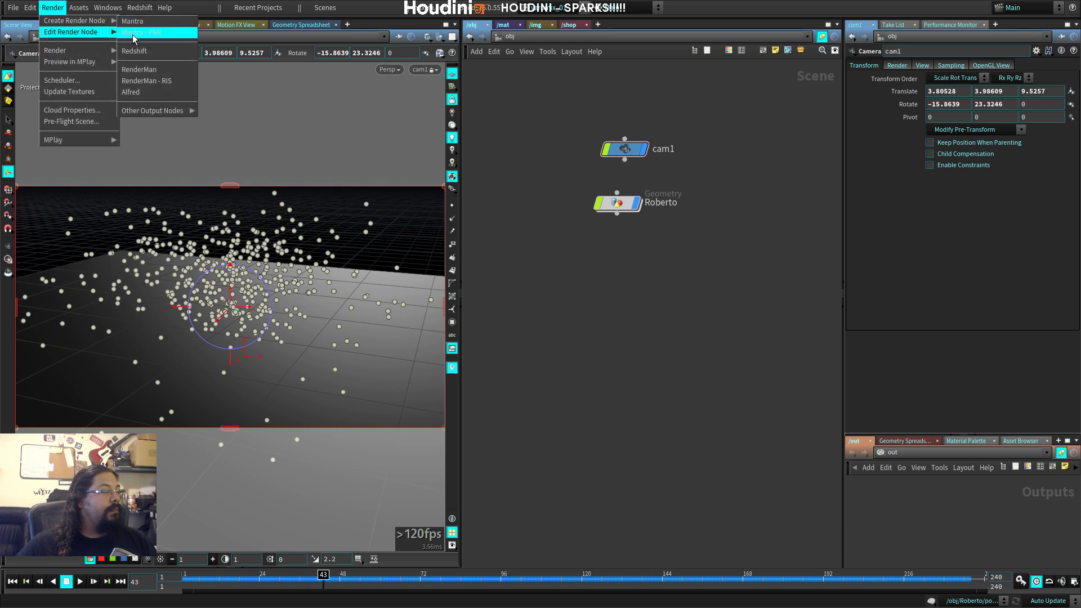
left_click(135, 32)
key("h")
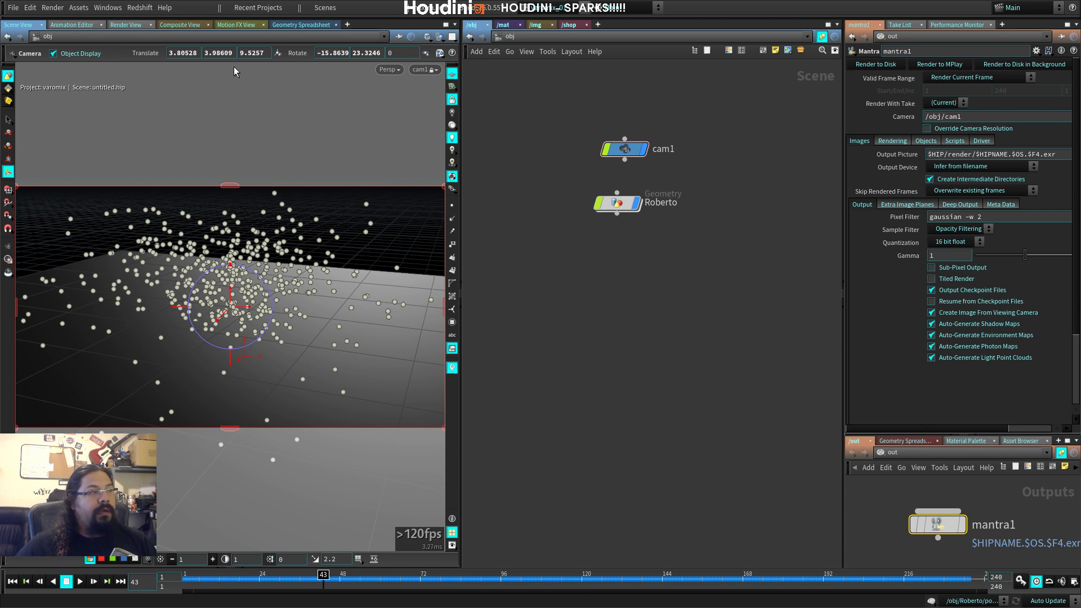
Step: Override mantra1's camera resolution, keeping the scale at 1/3 (One Third Resolution)
left_click(955, 129)
left_click(964, 141)
left_click(966, 188)
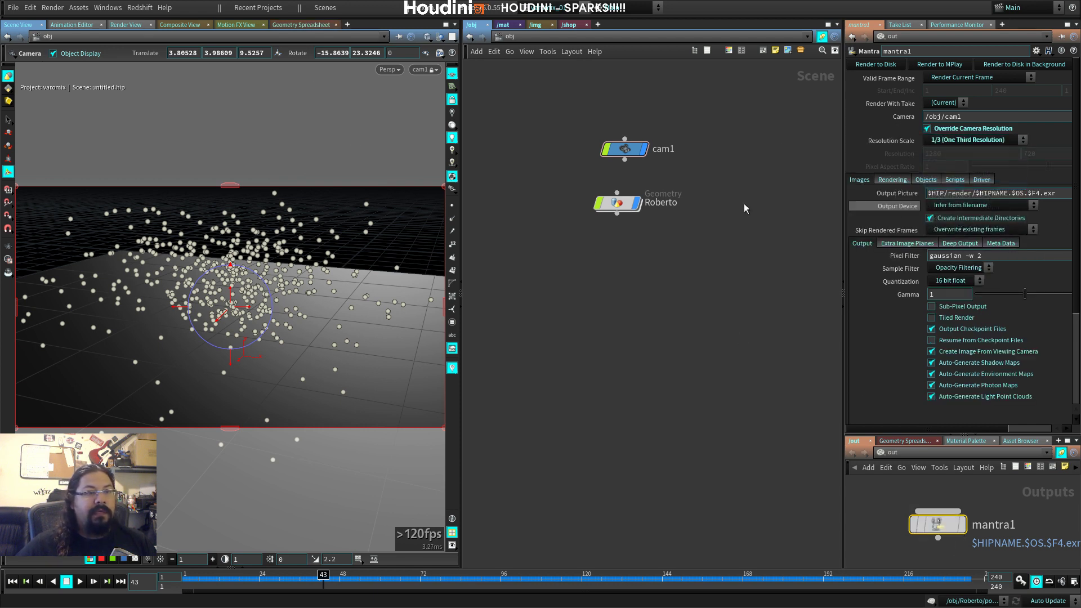
left_click(135, 25)
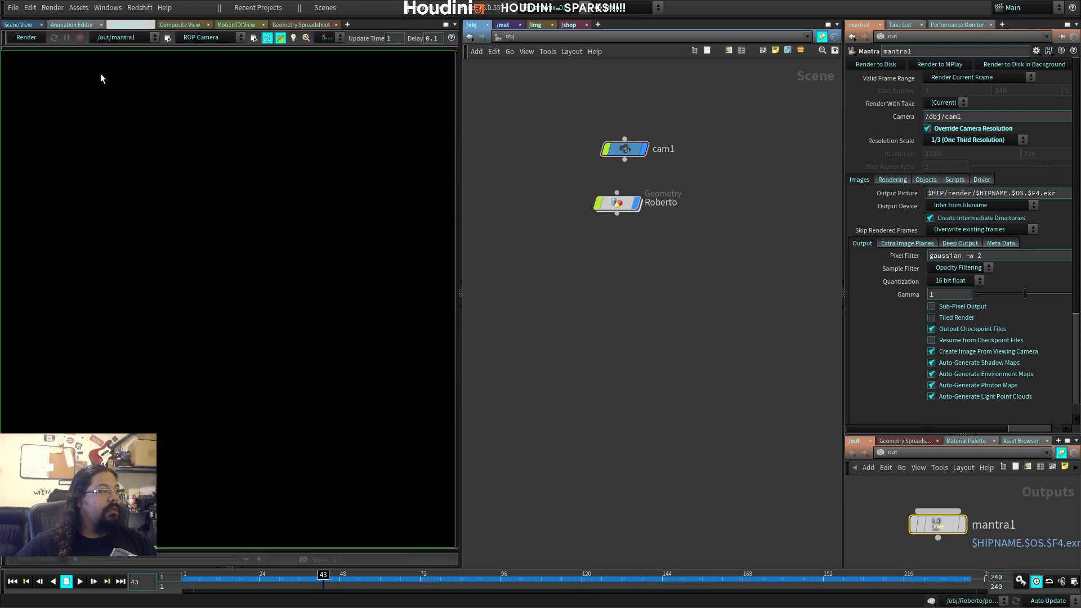
left_click(216, 40)
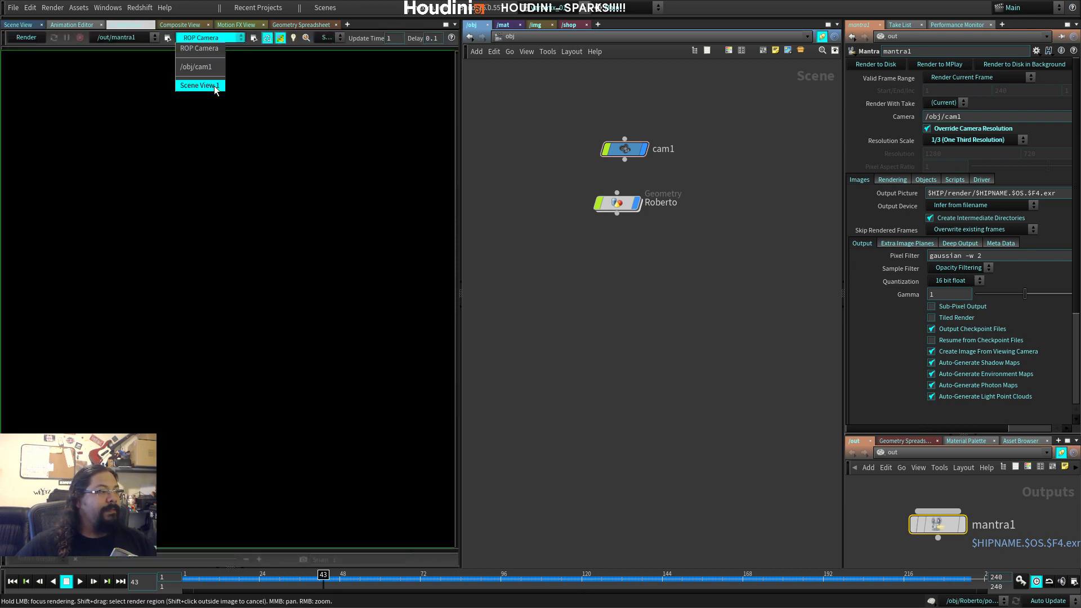
left_click(626, 243)
Step: Go into popnet inside the Roberto geometry object and rename the popobject node to particles
double_click(617, 203)
left_click(26, 18)
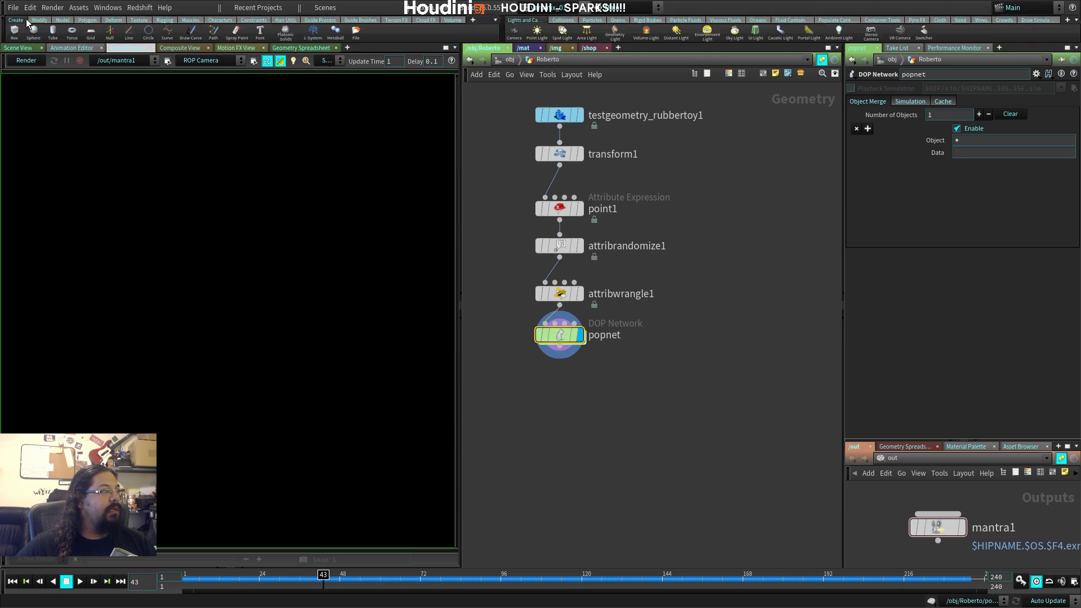
left_click(2, 38)
left_click(10, 28)
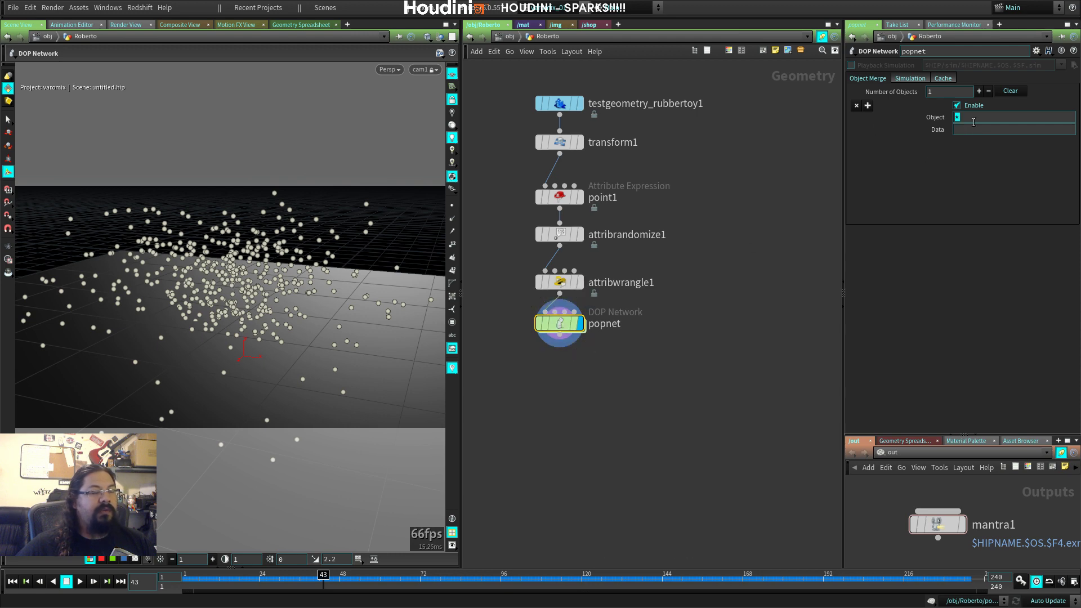
double_click(561, 324)
double_click(597, 252)
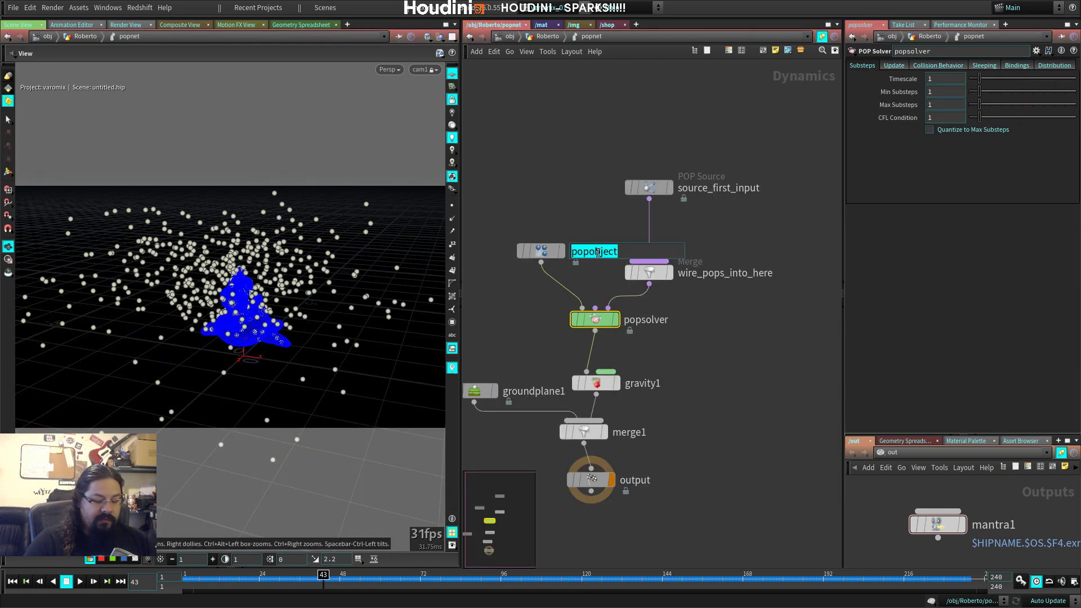
type("particles")
key("Return")
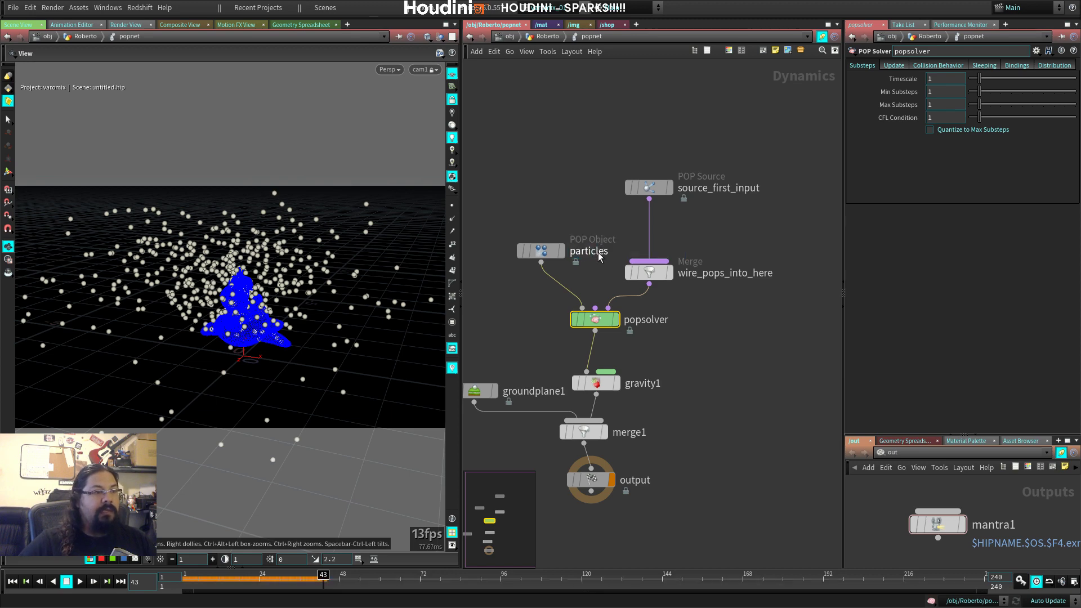
Step: Return to the geometry level and set popnet's Object Merge object to particles
type("u")
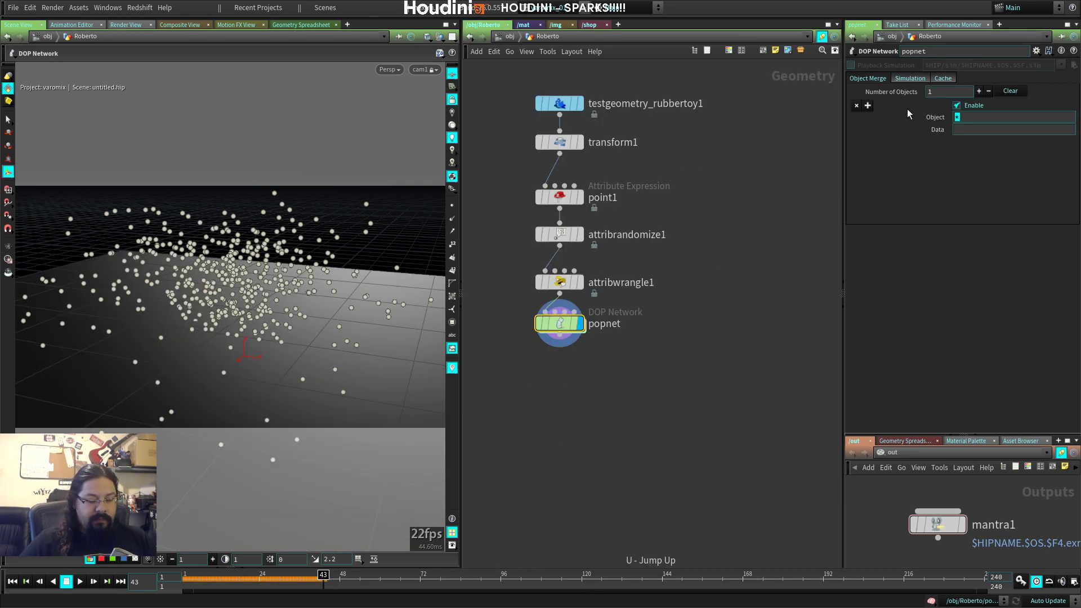
type("parta")
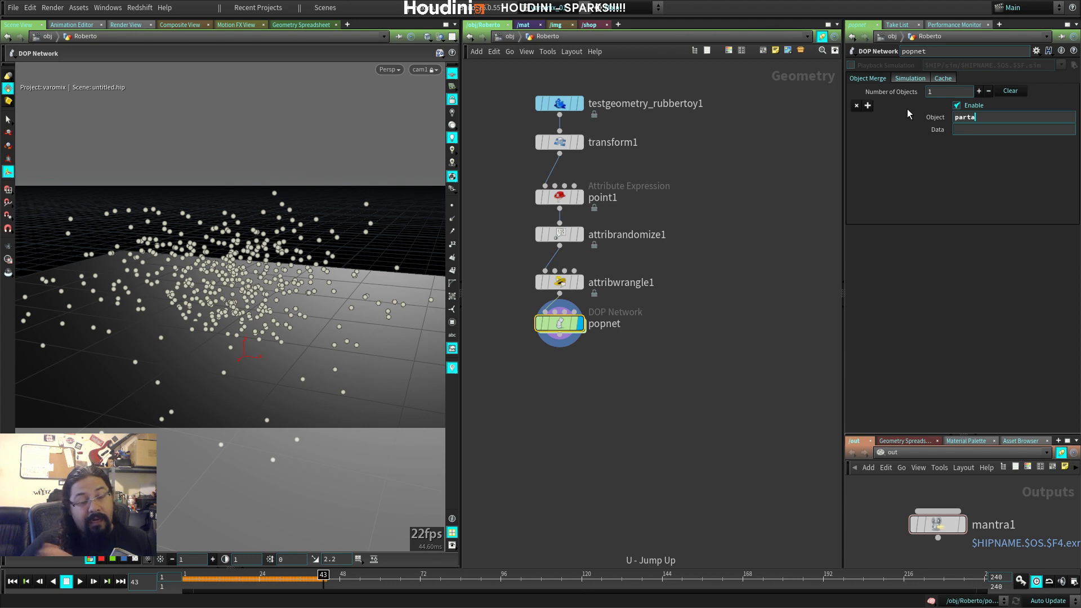
key("BackSpace")
type("icles")
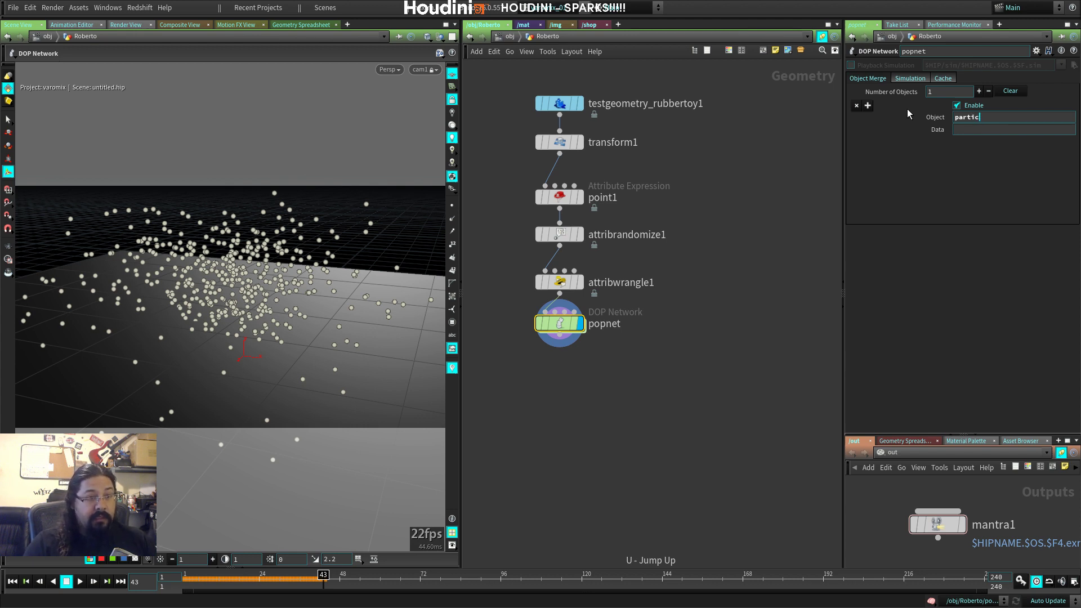
key("Return")
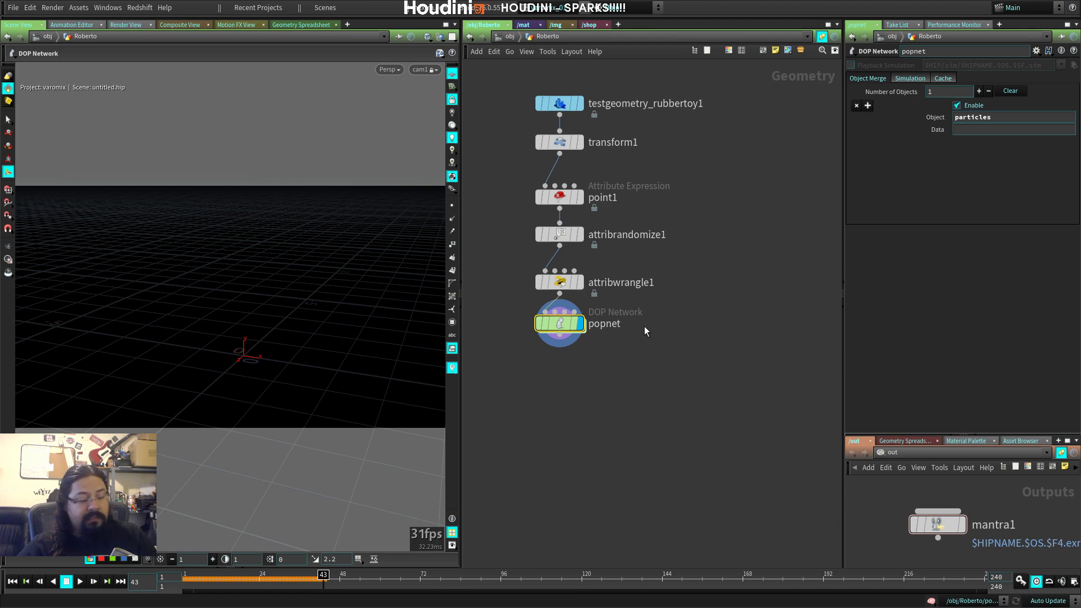
Step: Replay the simulation from the first frame and stop it at frame 39
key("ctrl+Up")
key("Up")
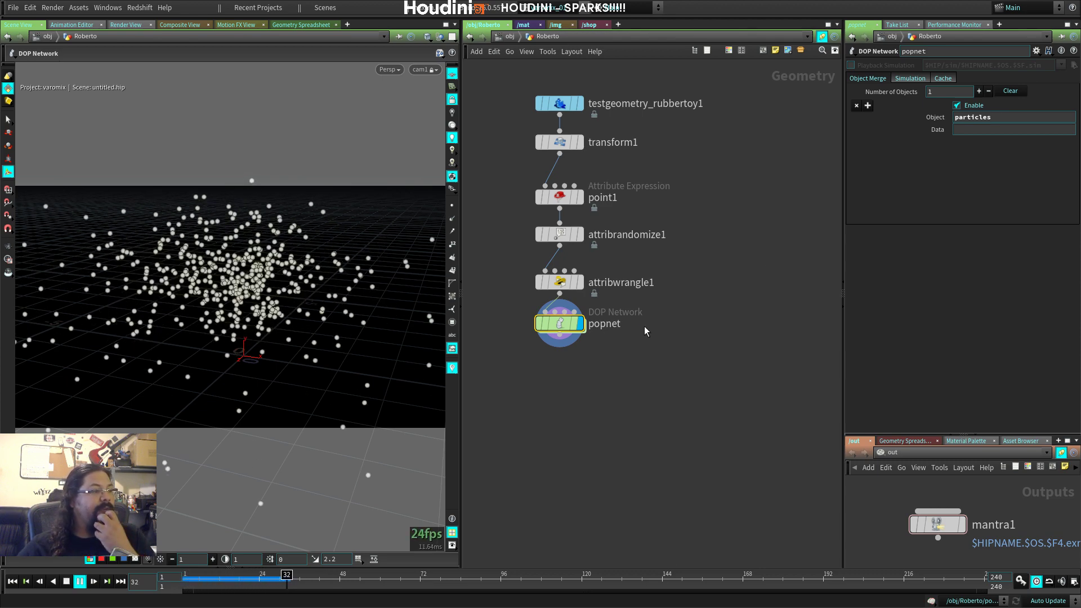
key("Up")
middle_click_drag(653, 354, 695, 344)
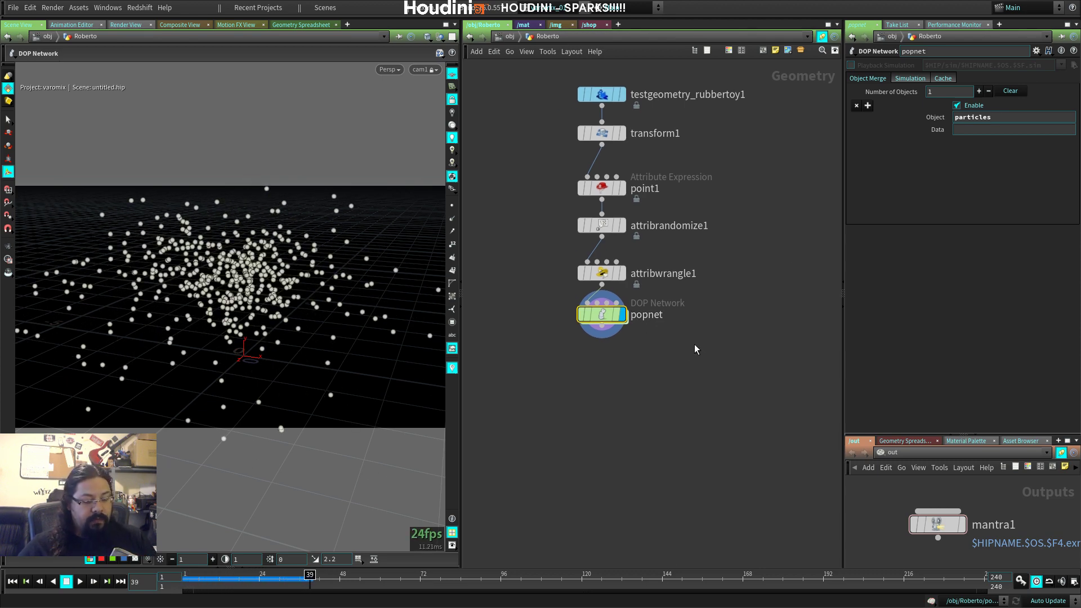
Step: Go up to the object level and render the current frame with mantra1 in the render view through /obj/cam1
key("u")
left_click(116, 26)
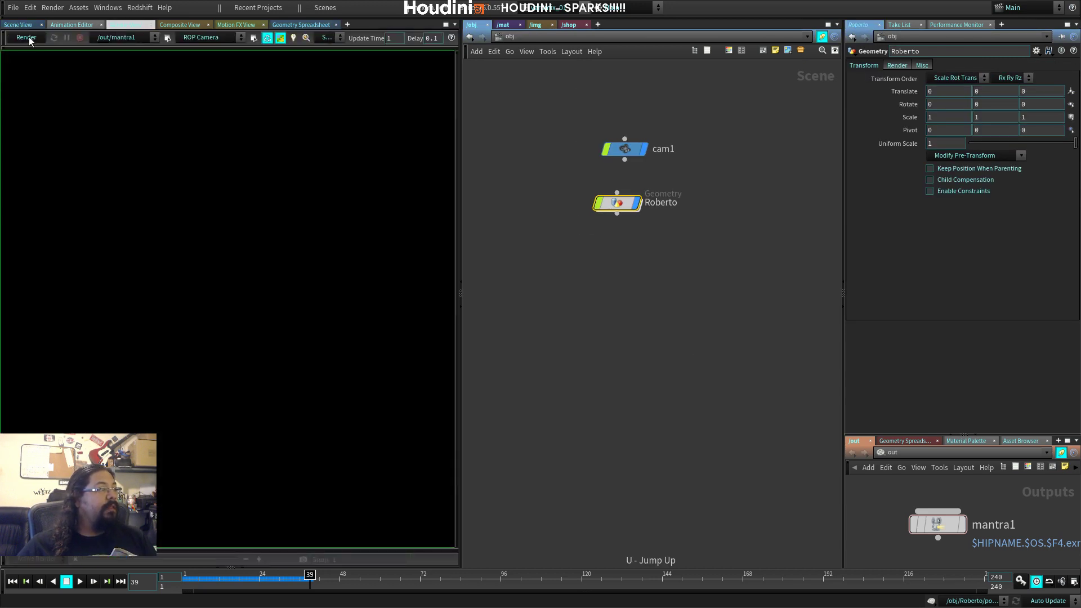
left_click(28, 36)
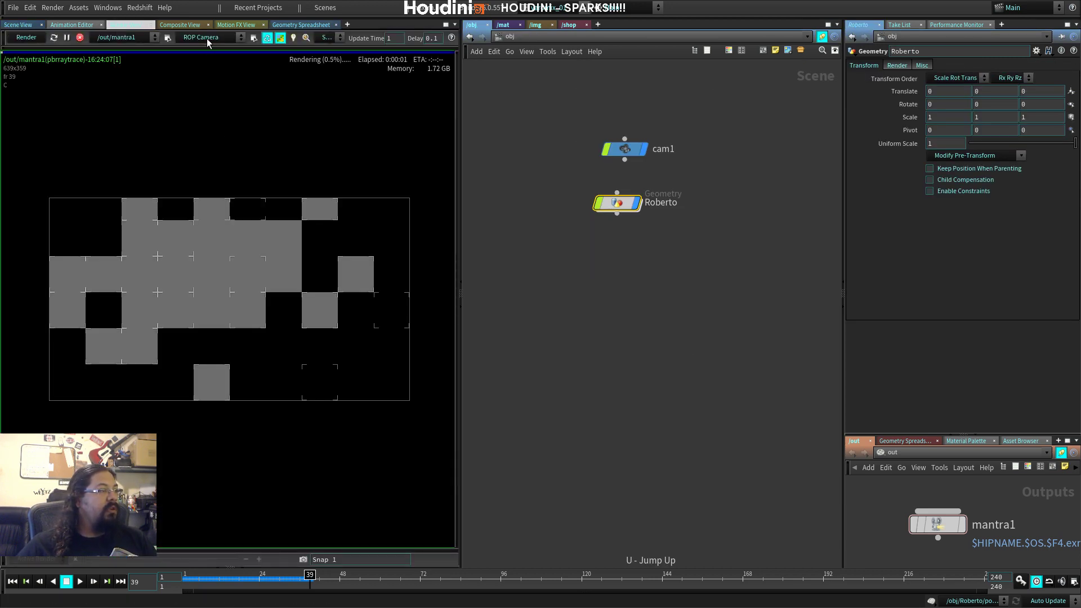
left_click(208, 37)
left_click(197, 65)
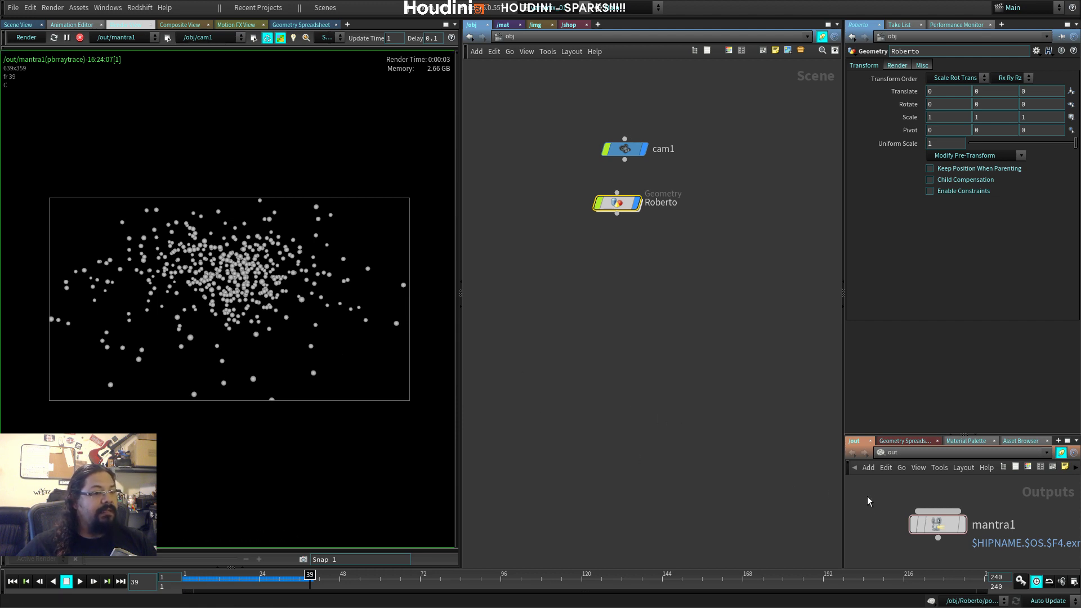
left_click_drag(936, 523, 936, 515)
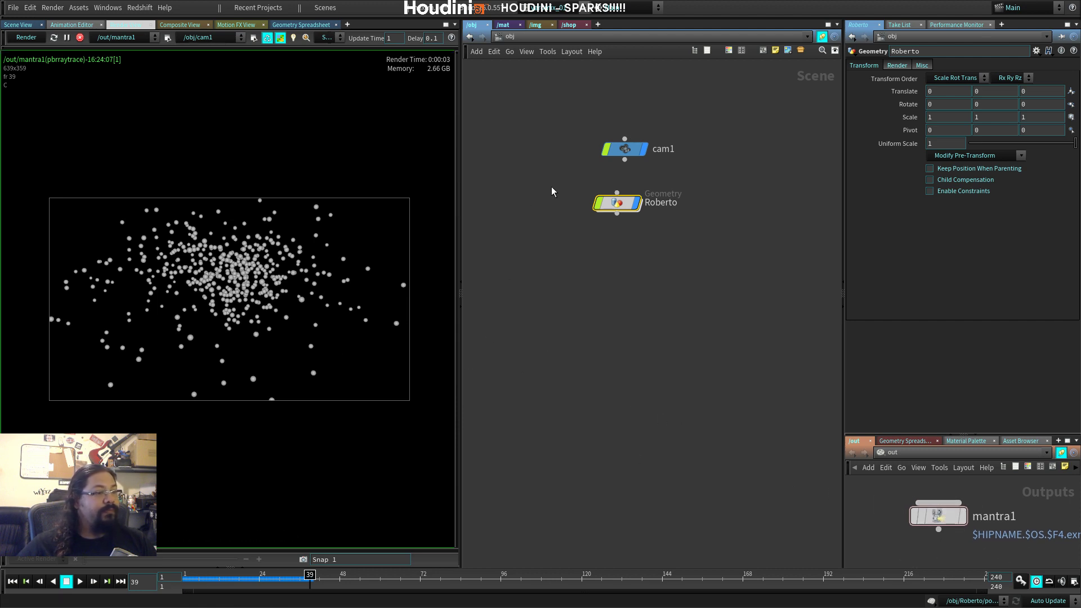
Step: Reduce the Roberto object's render point scale, trying 0.2 and 0.3 before setting it to 0.4
left_click(897, 66)
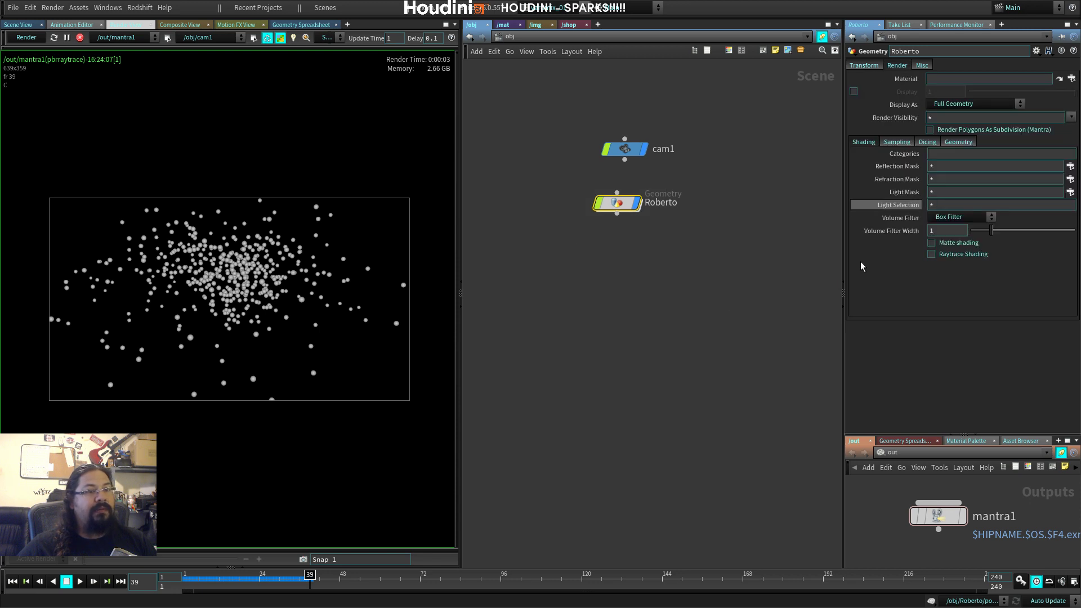
left_click(957, 142)
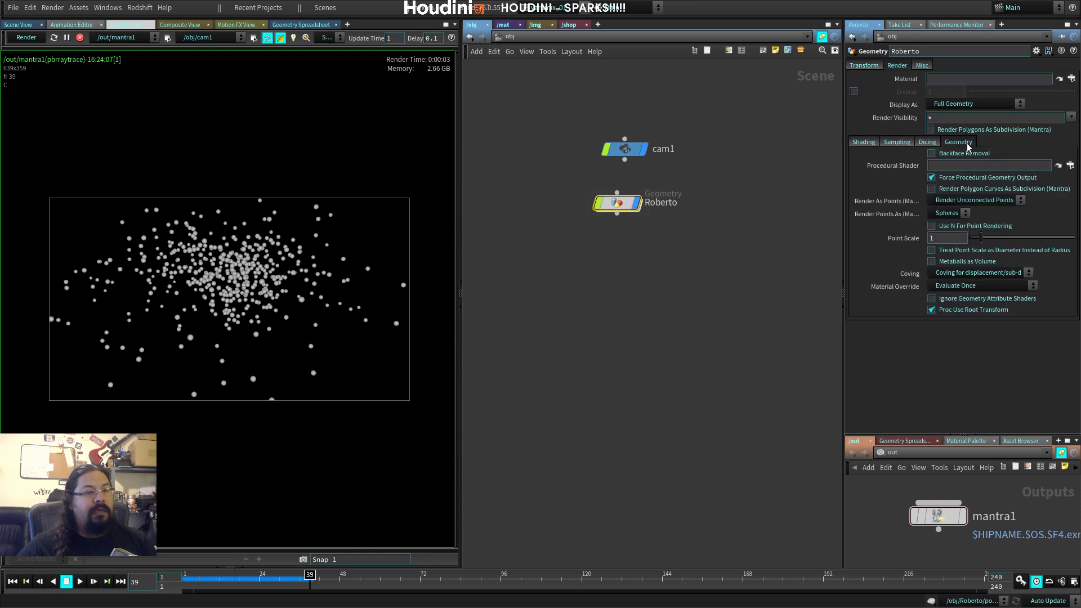
double_click(939, 239)
type("0.2")
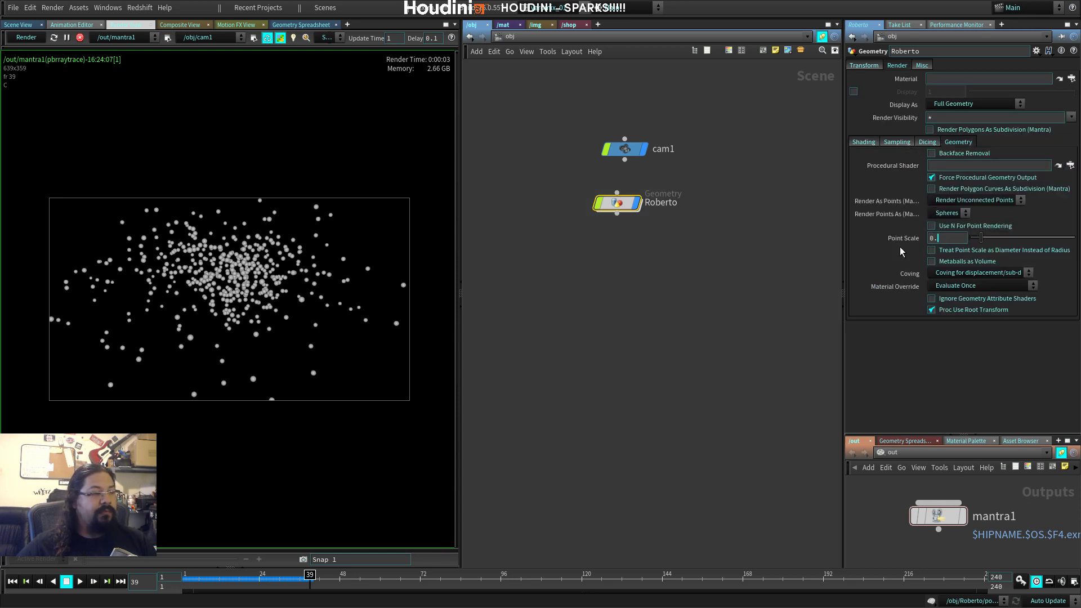
key("Return")
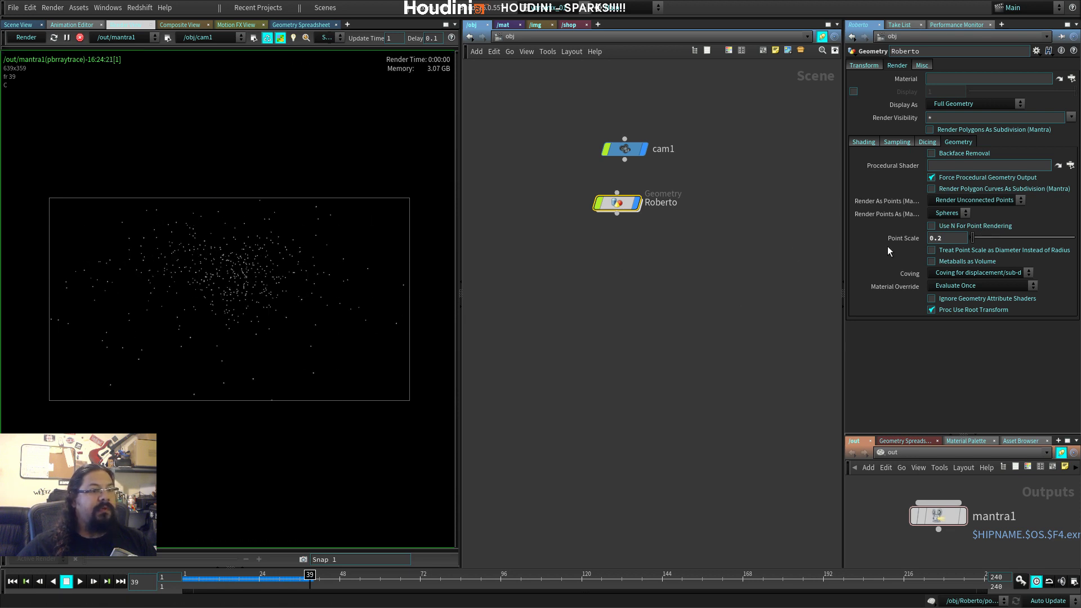
mouse_move(877, 241)
type("3")
key("Return")
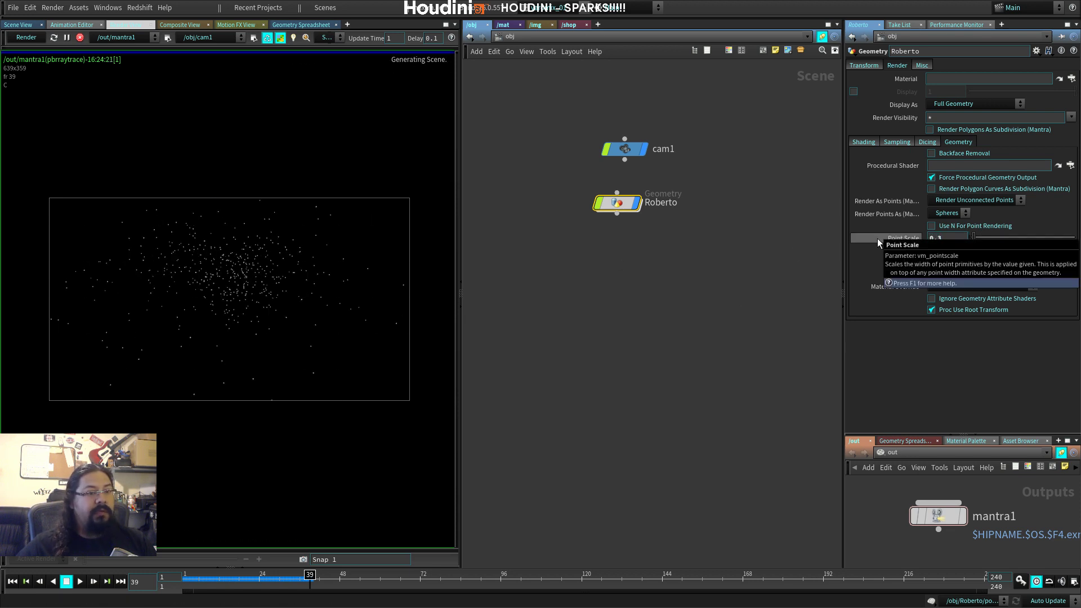
left_click_drag(950, 241, 874, 238)
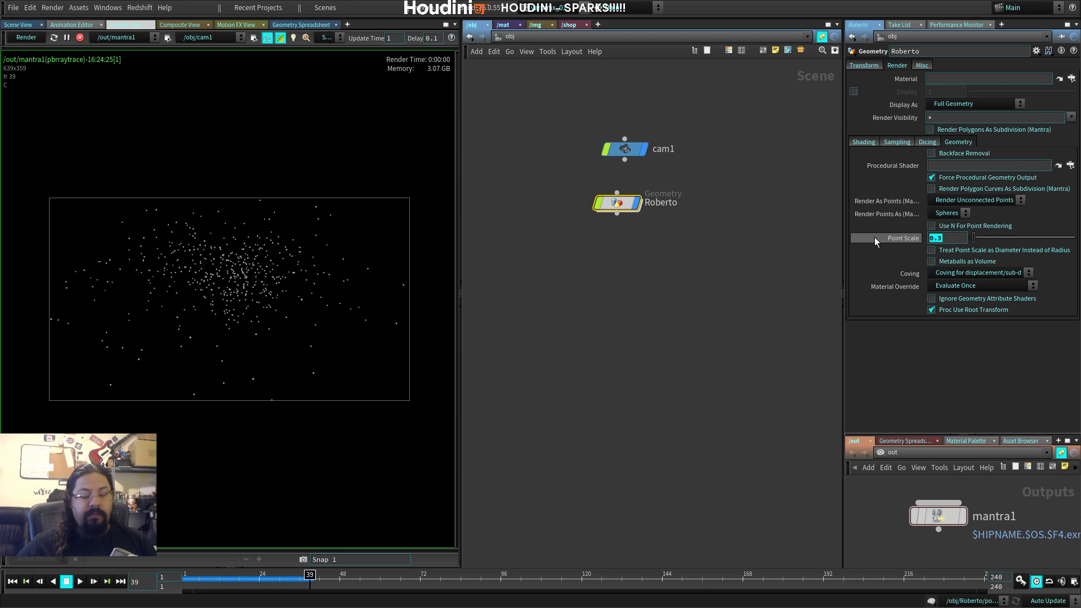
type("0.4")
key("Return")
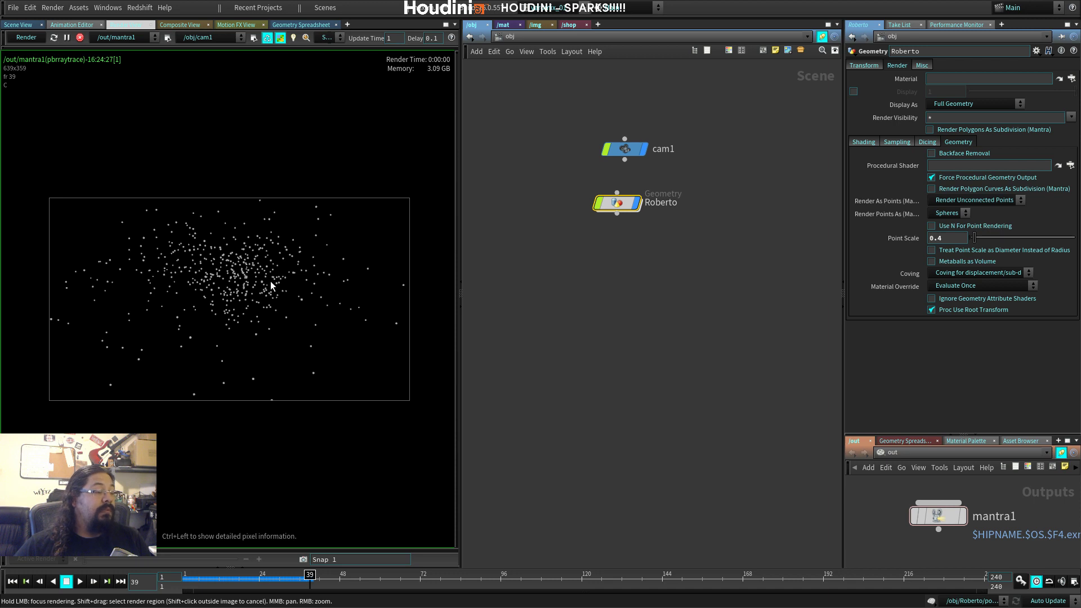
Step: Stop the live render, allow motion blur on mantra1, and turn on Geometry Velocity Blur for the Roberto object
left_click(80, 37)
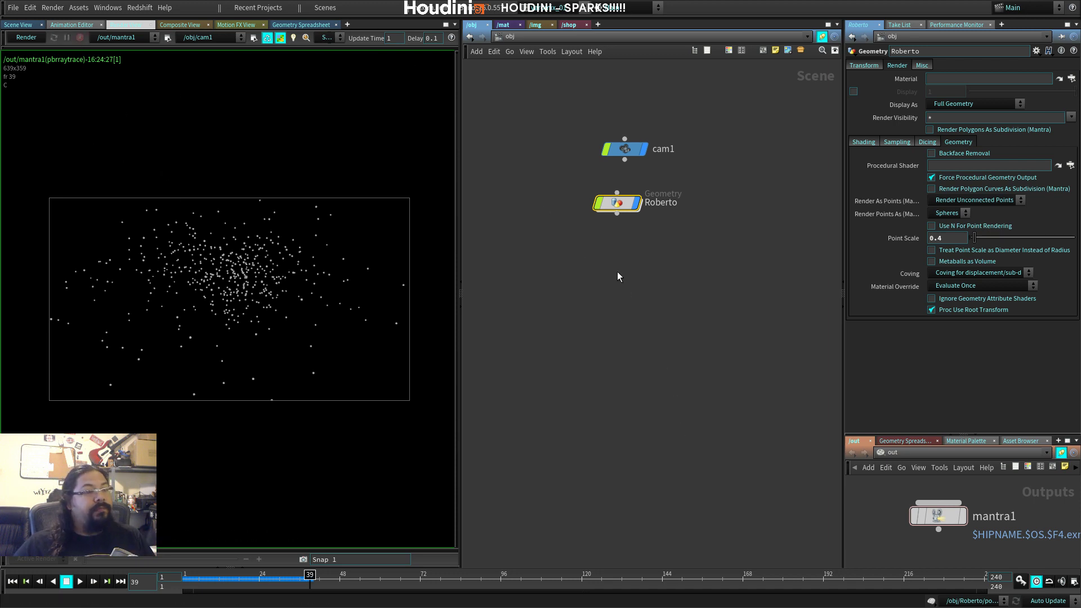
left_click(938, 516)
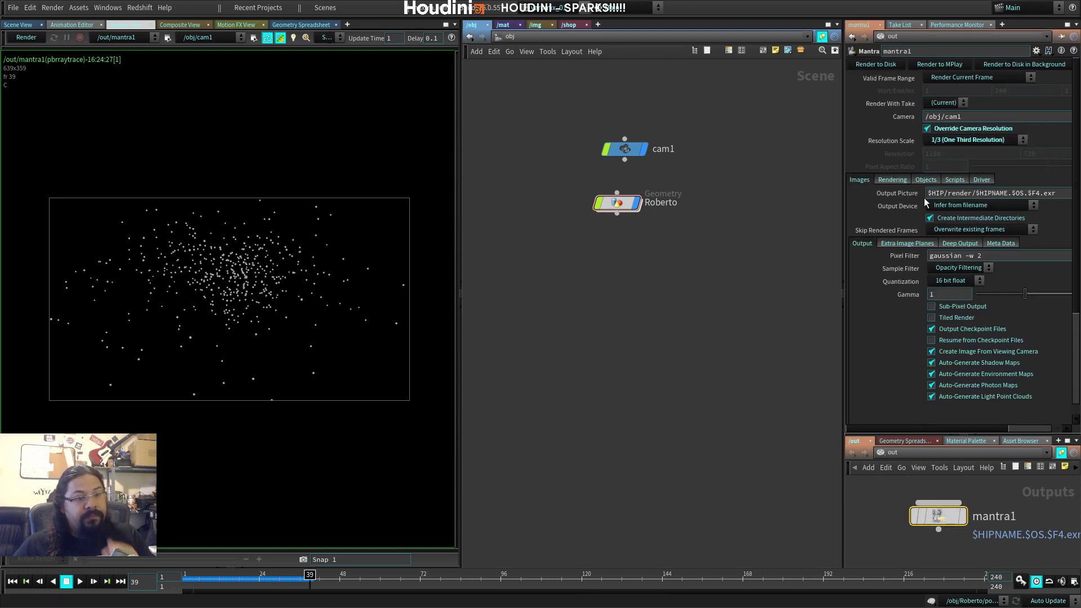
left_click(892, 179)
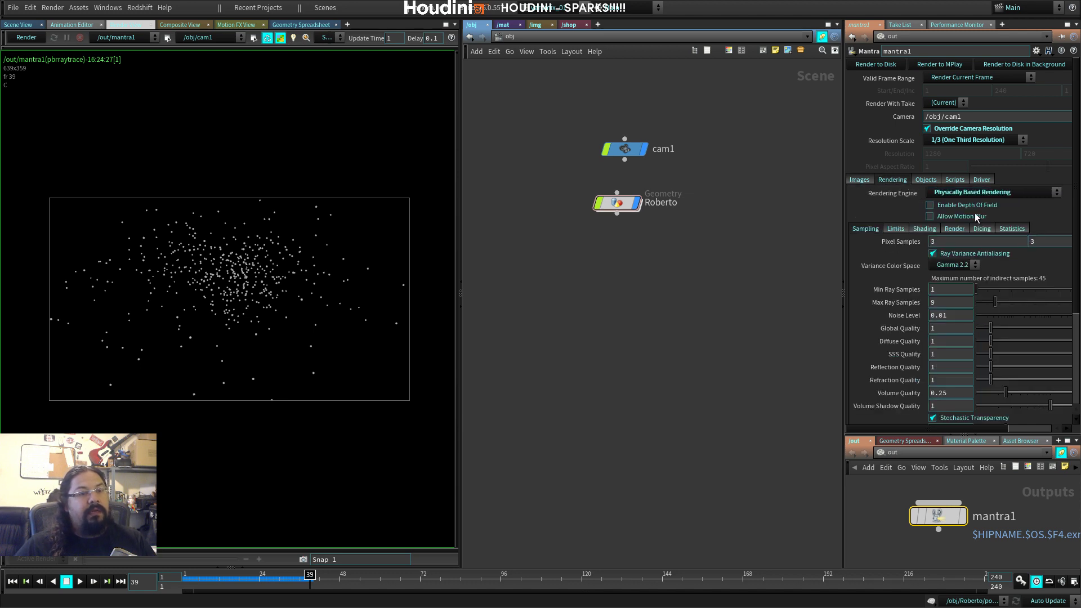
left_click(967, 216)
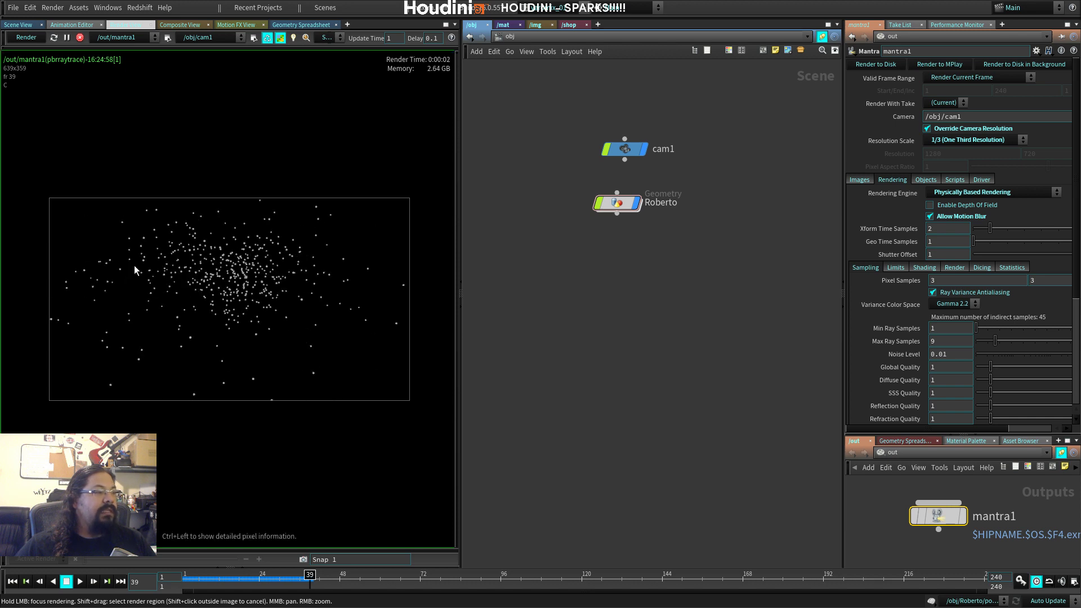
left_click_drag(537, 177, 686, 252)
left_click(896, 143)
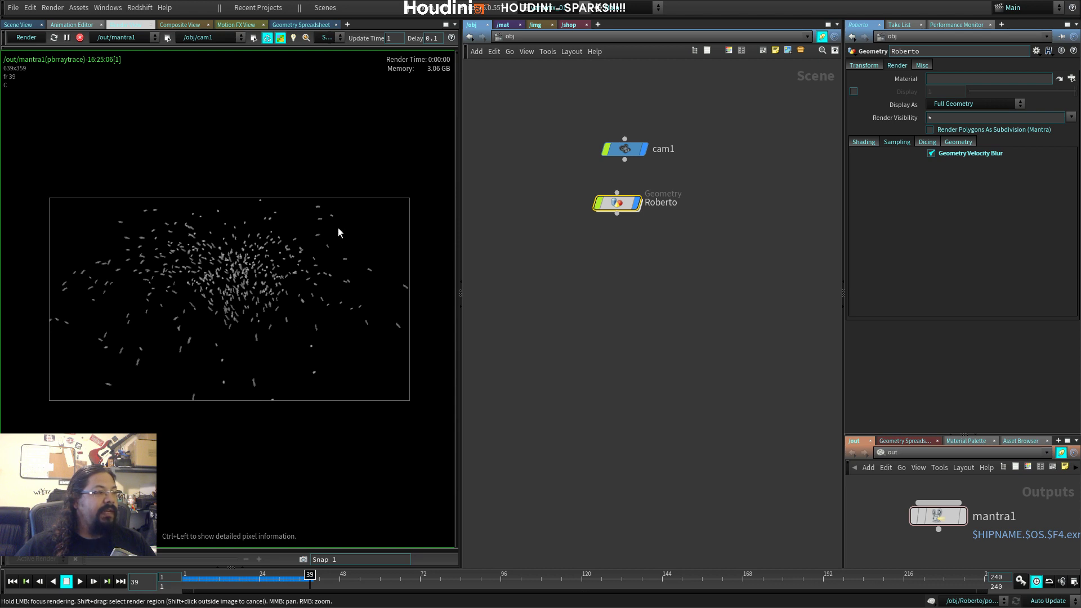
Step: Add an Attribute Wrangle after popnet inside the Roberto object and make it the displayed node
double_click(614, 204)
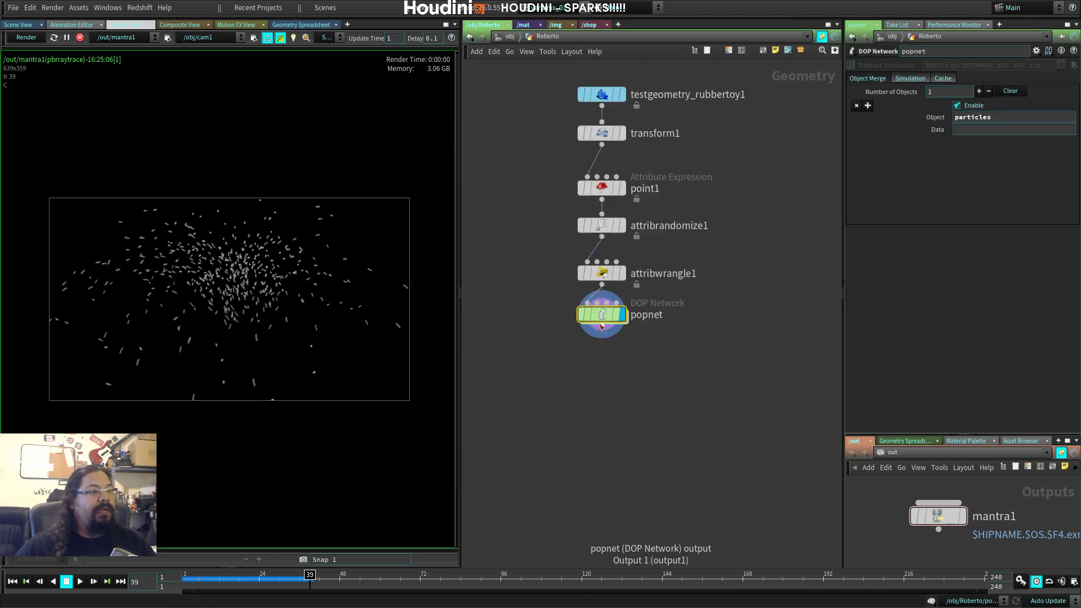
key("Tab")
type("wra")
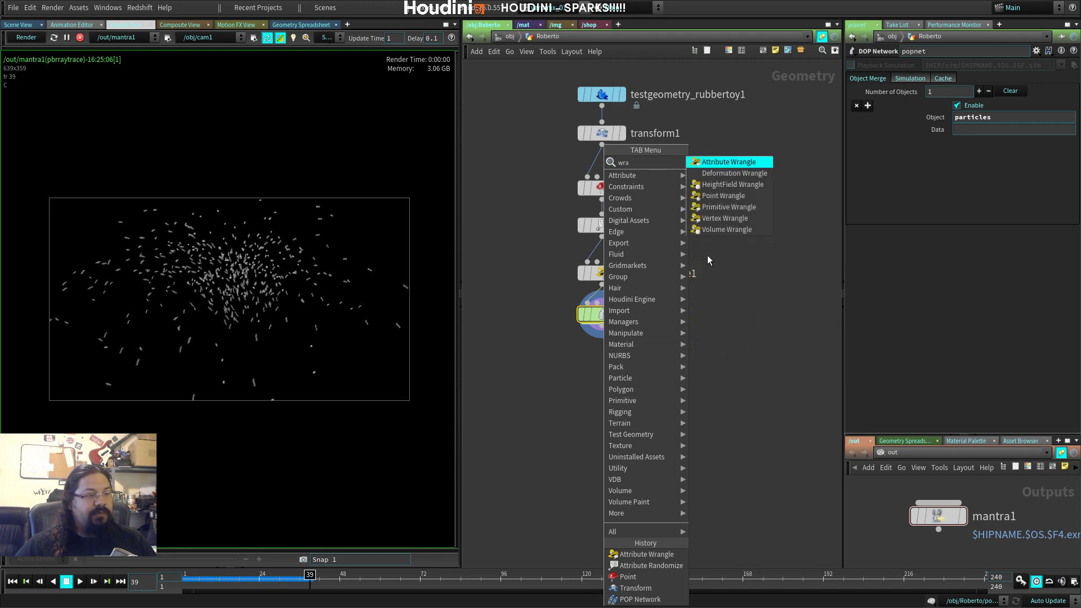
left_click(731, 164)
left_click(602, 360)
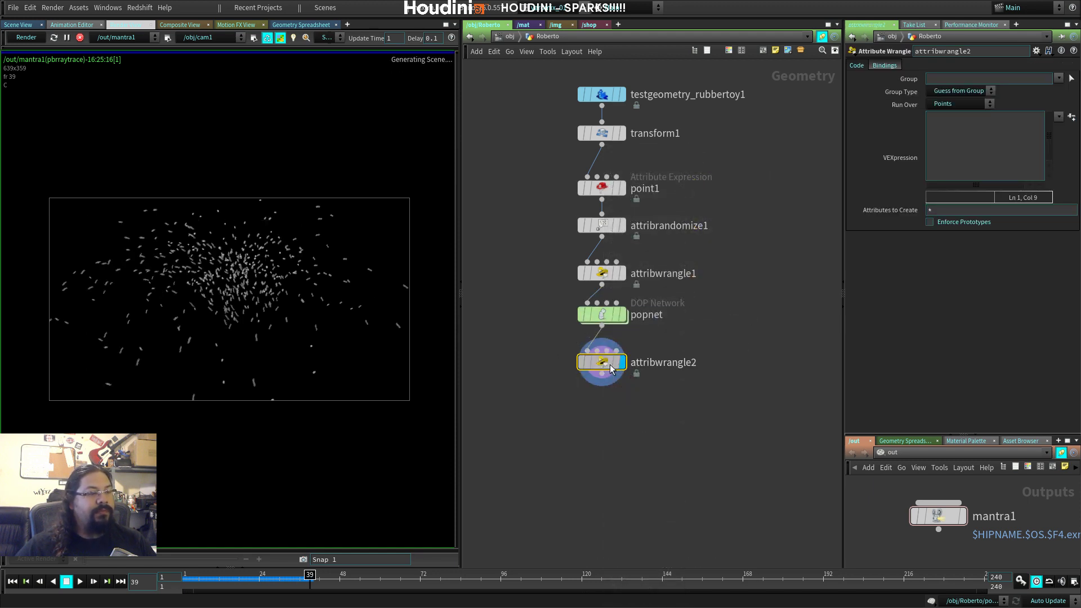
Step: Enter the velocity expression @v *= 3; in attribwrangle2, trying multipliers 5 and 2 before settling on 3
left_click(936, 120)
type("@v")
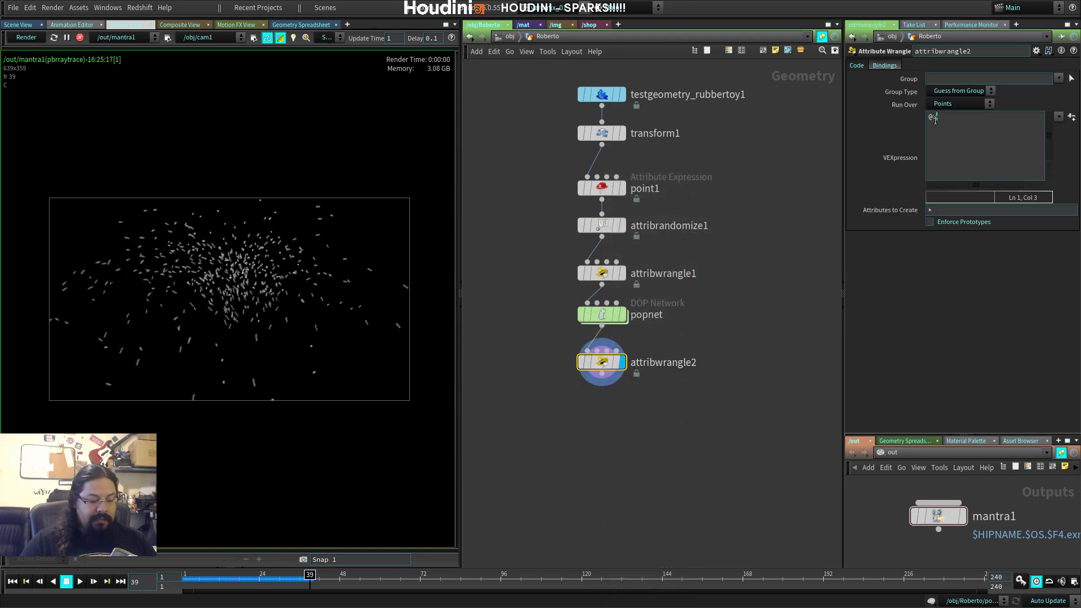
type(" *=")
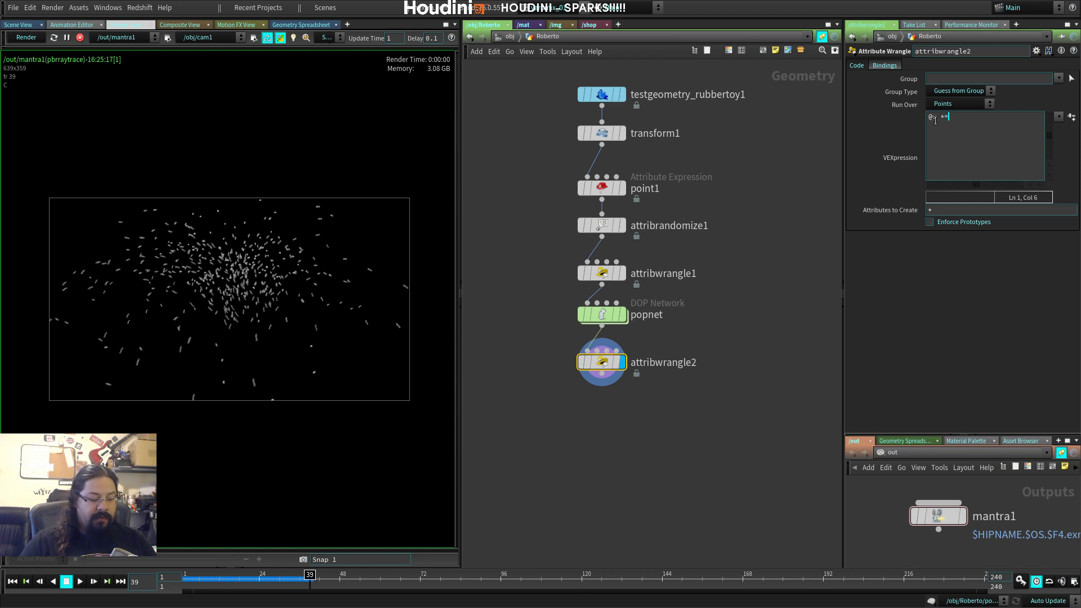
type(" 5;")
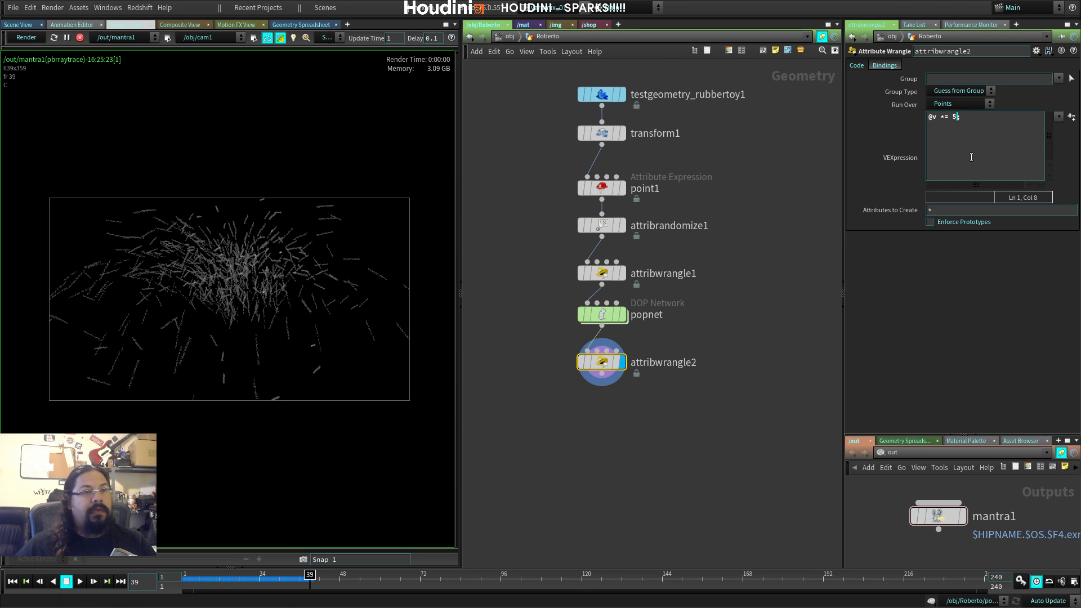
key("BackSpace")
type("2")
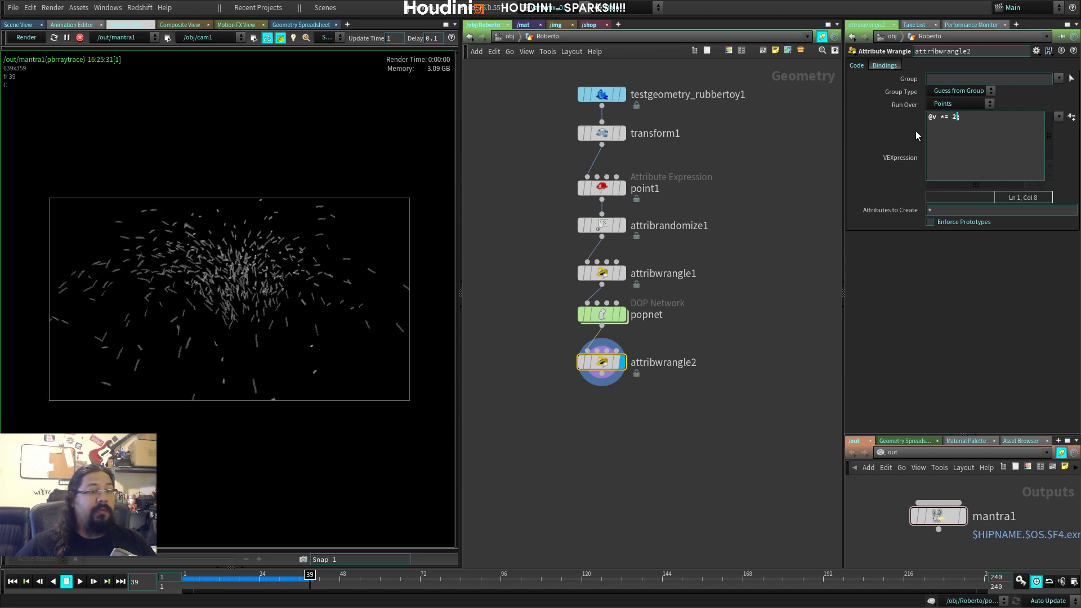
key("BackSpace")
type("3")
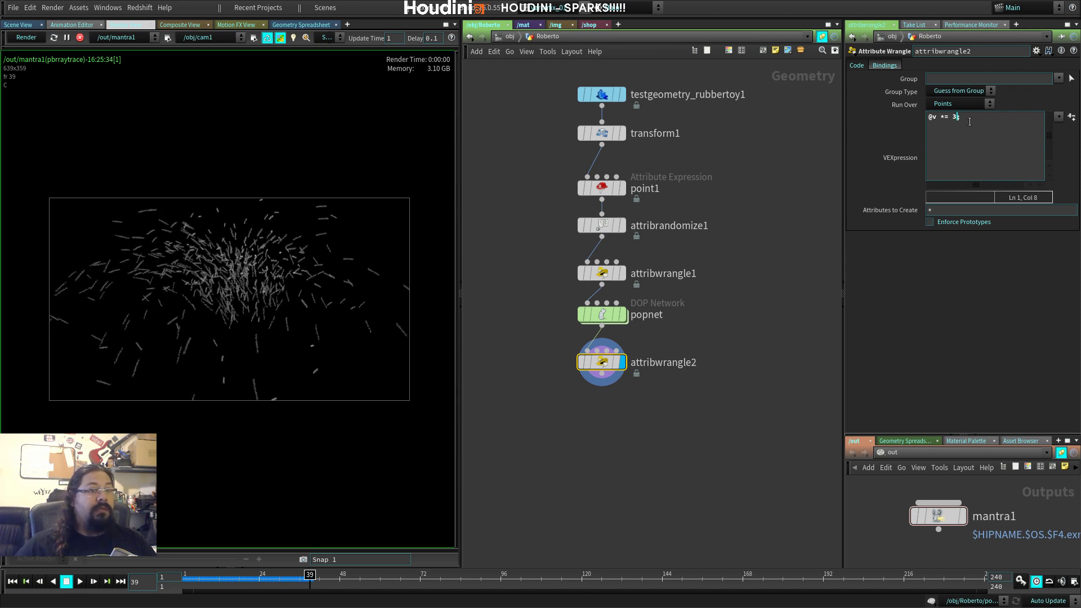
type(";")
Step: Copy the attribwrangle2 expression into the untitled Sublime Text file, two lines below @v = @N;, and move that window aside
key("ctrl+a")
key("ctrl+c")
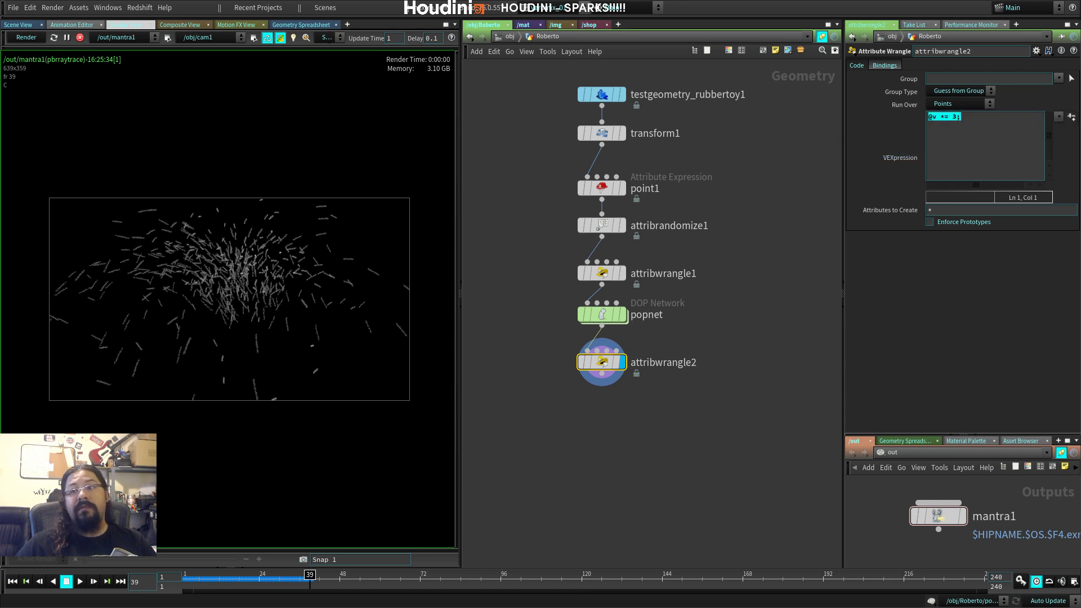
key("alt+Tab")
key("Return")
key("Return")
key("ctrl+v")
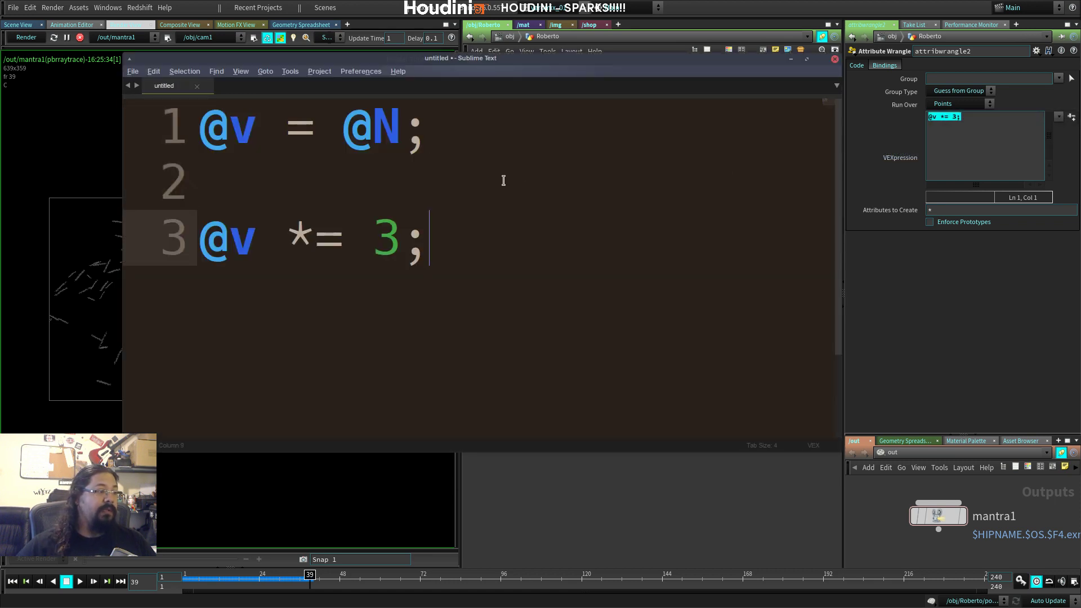
triple_click(201, 241)
left_click(235, 241)
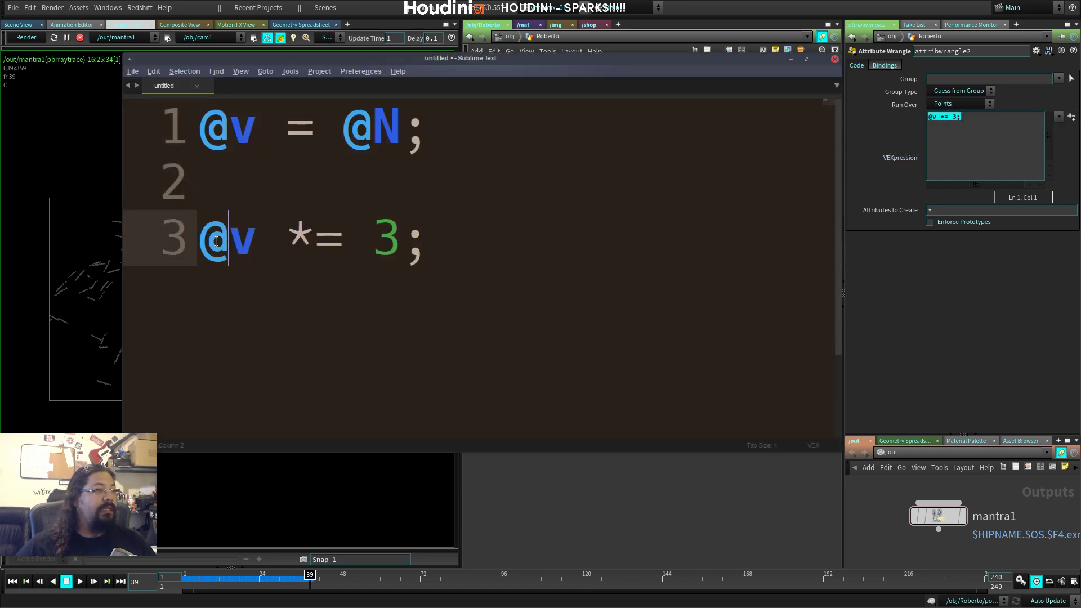
double_click(217, 242)
double_click(247, 244)
left_click_drag(759, 62, 437, 106)
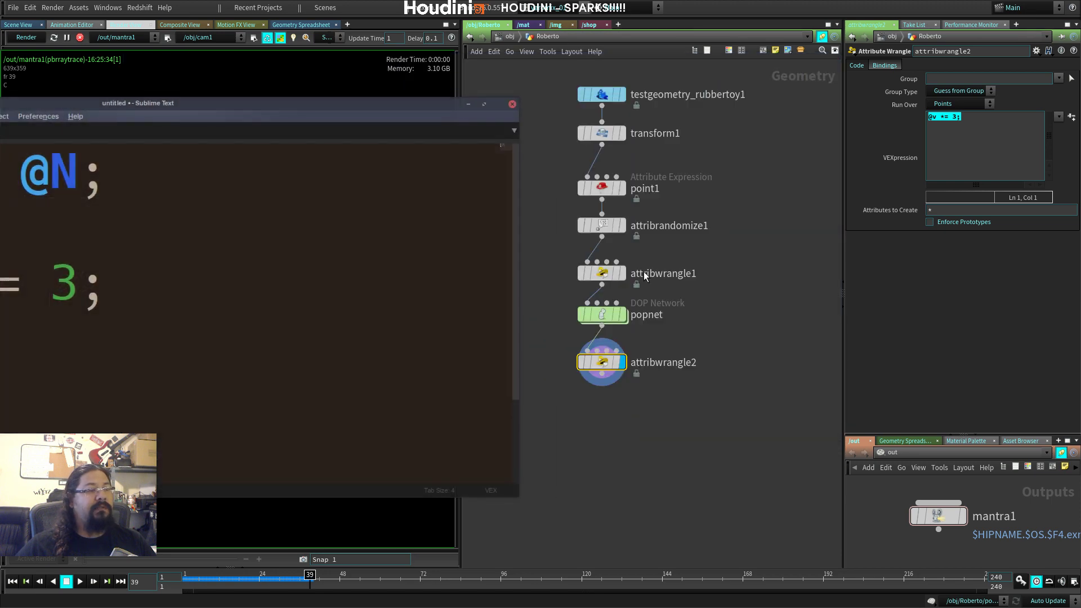
Step: Inspect the node information of attribwrangle2 and popnet for their point attributes
left_click(602, 362)
middle_click(602, 363)
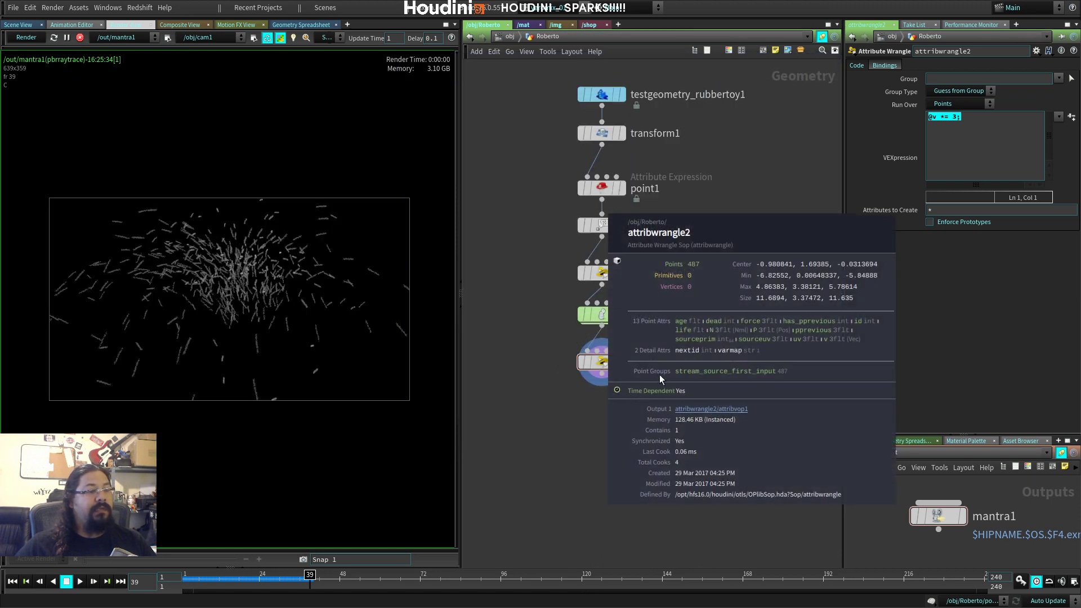
middle_click(603, 319)
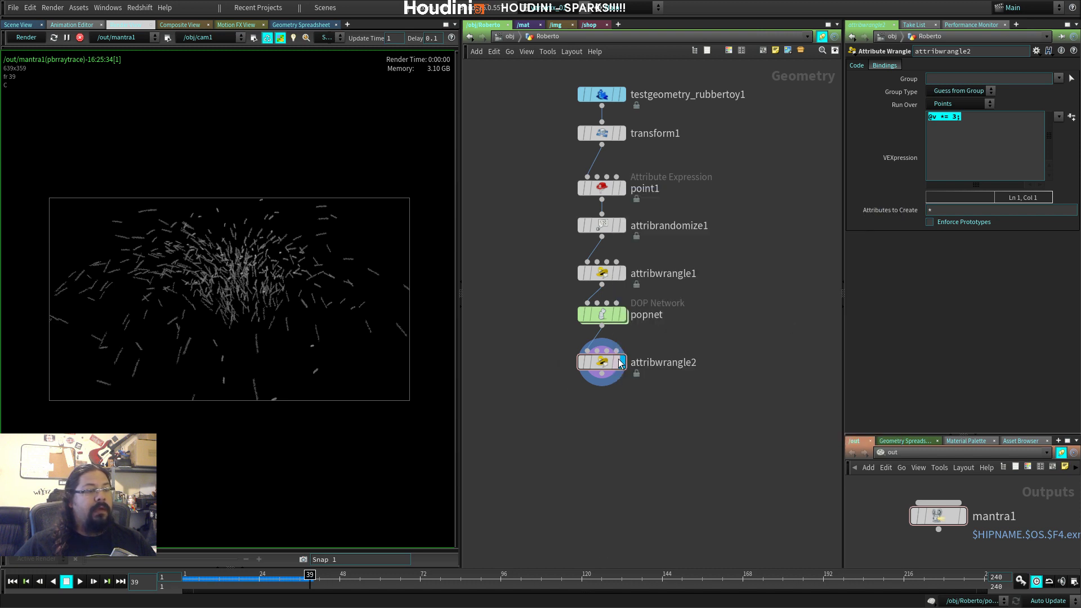
Step: Switch to Sublime Text, review the parts of the @v *= 3; line, and return to Houdini
left_click(948, 117)
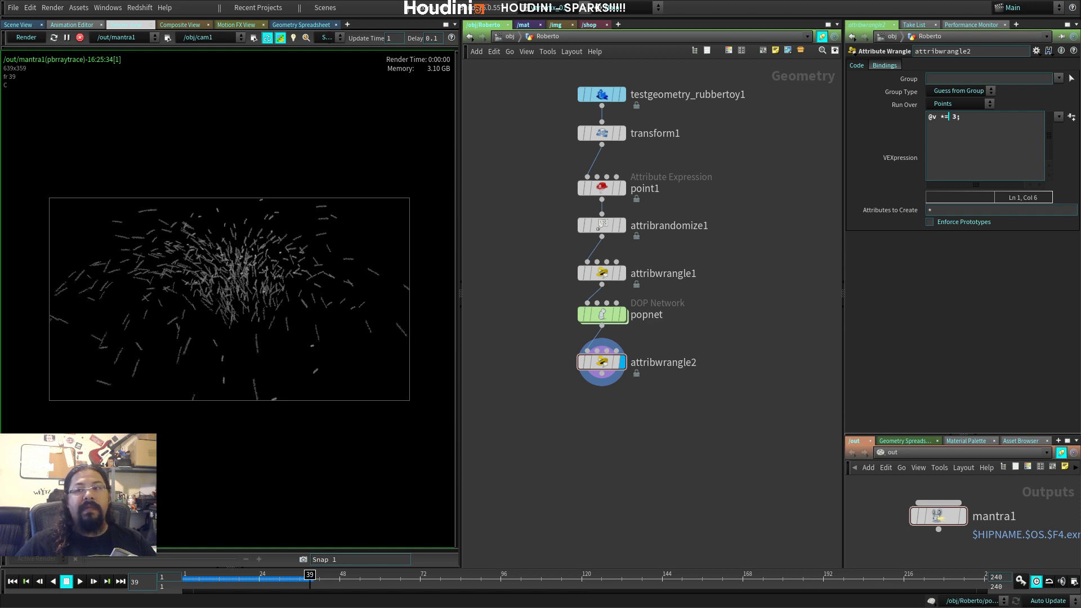
key("alt+Tab")
left_click_drag(304, 111, 562, 75)
double_click(364, 248)
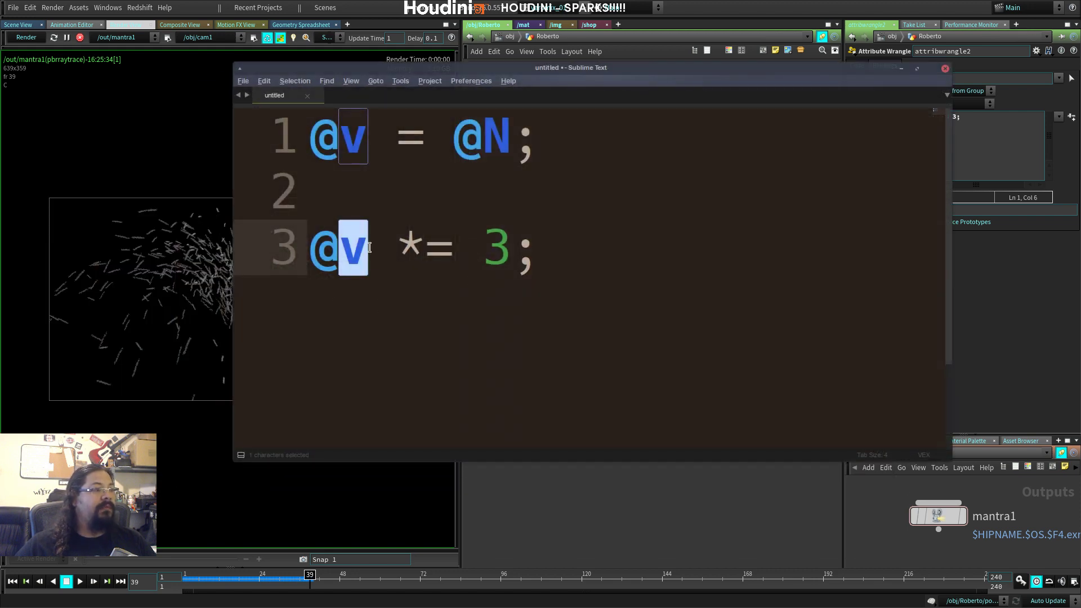
left_click_drag(396, 248, 512, 248)
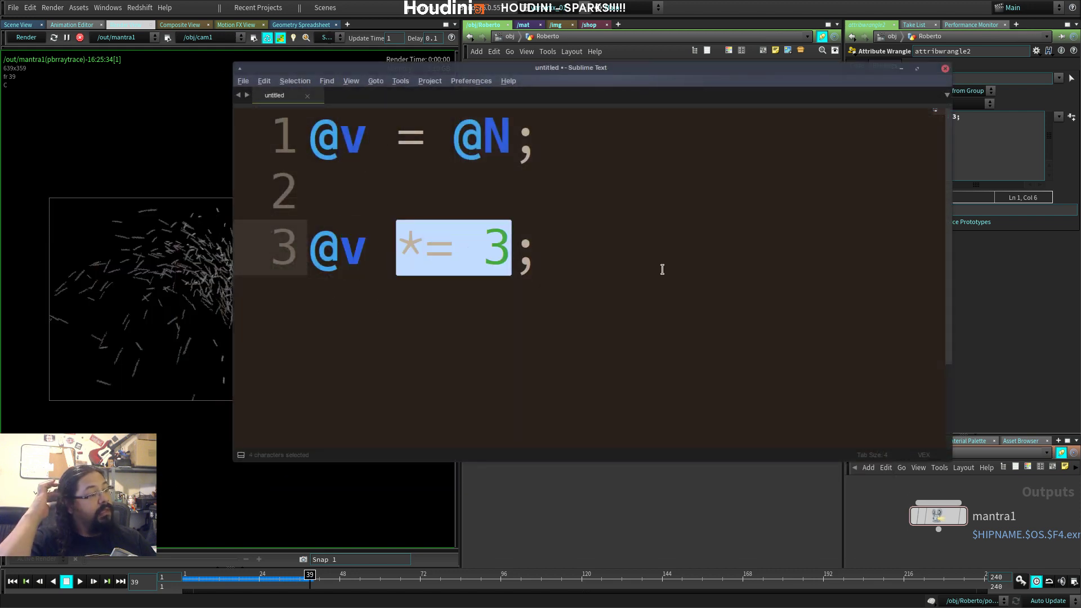
left_click(663, 270)
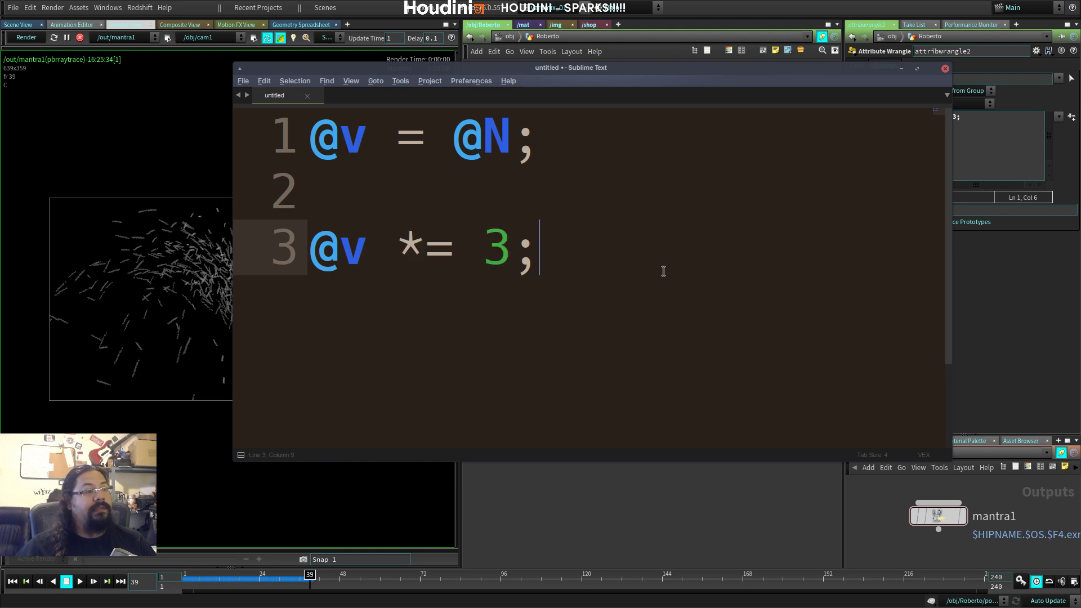
left_click(901, 68)
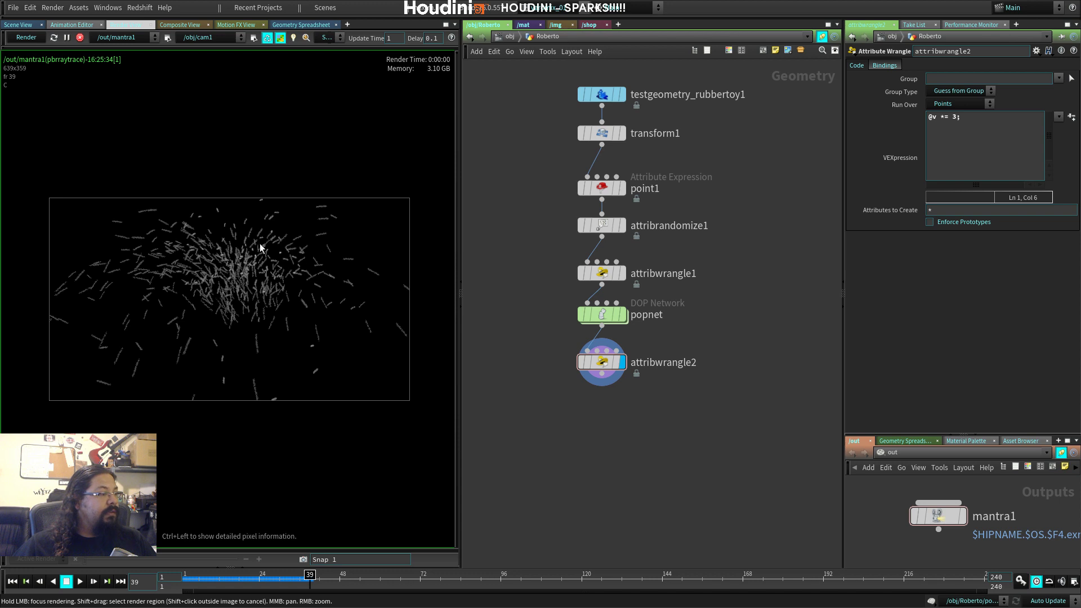
Step: Try a velocity multiplier of 30 in attribwrangle2 and restore it to 3
left_click(958, 118)
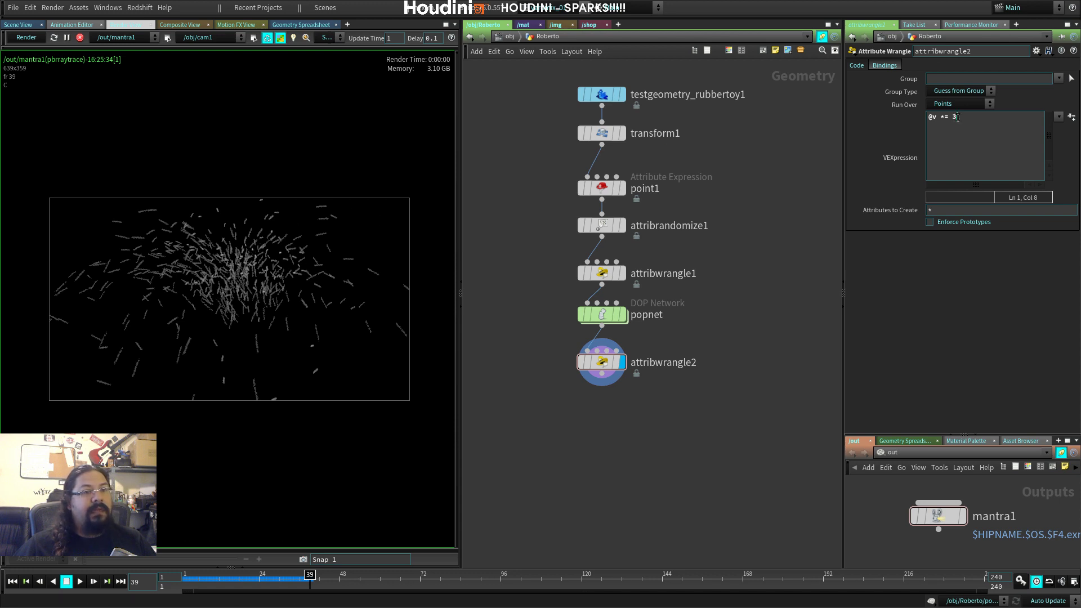
type("0")
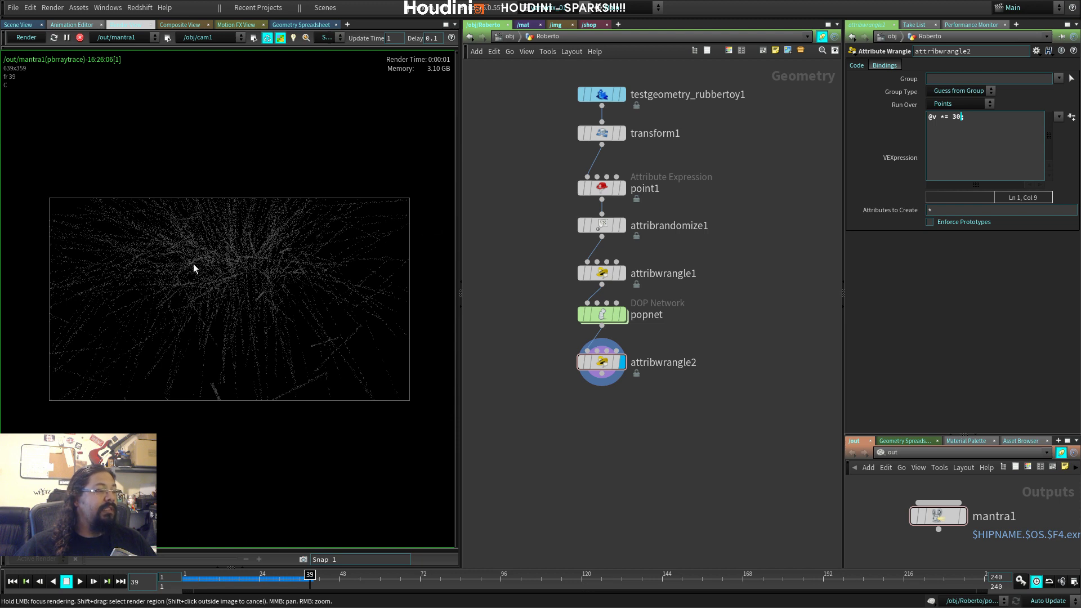
left_click(958, 117)
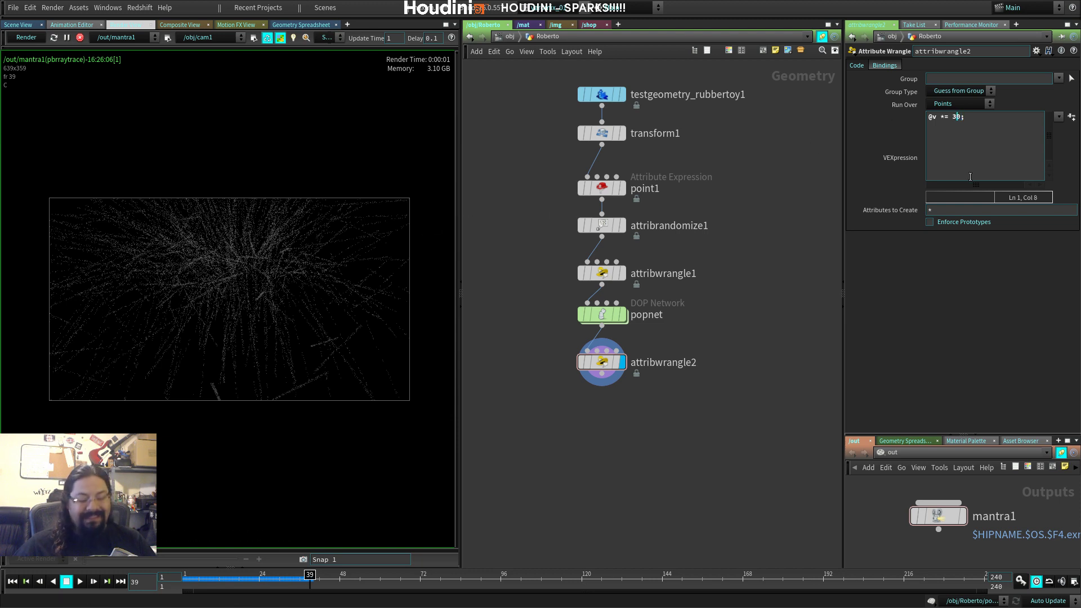
key("Delete")
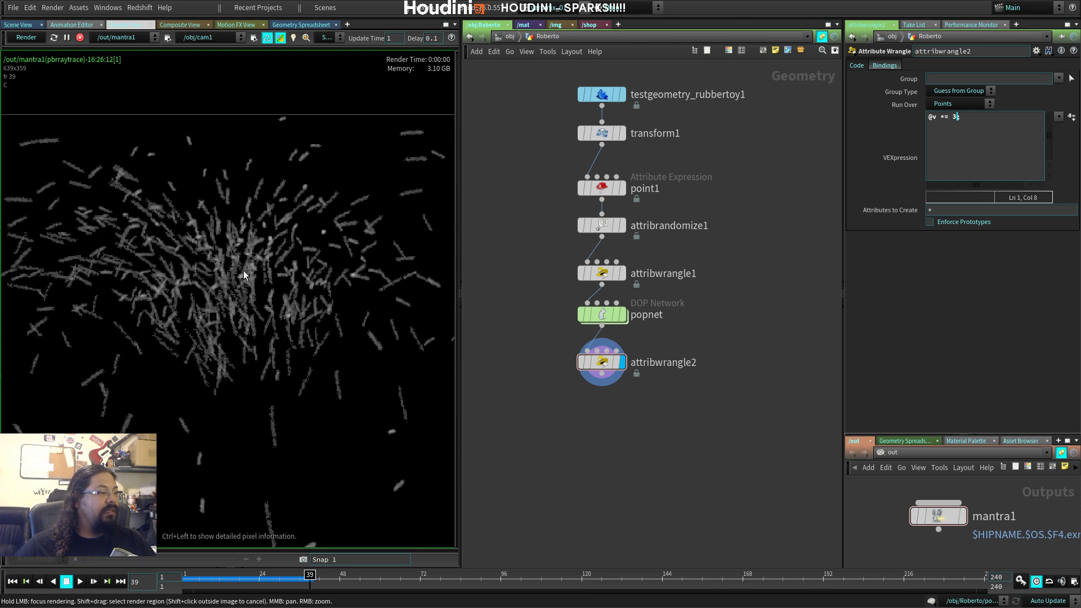
Step: Set mantra1's resolution scale to 1/2 (Half Resolution) and show the render view's display controls
scroll(299, 247, "up", 2)
left_click(938, 517)
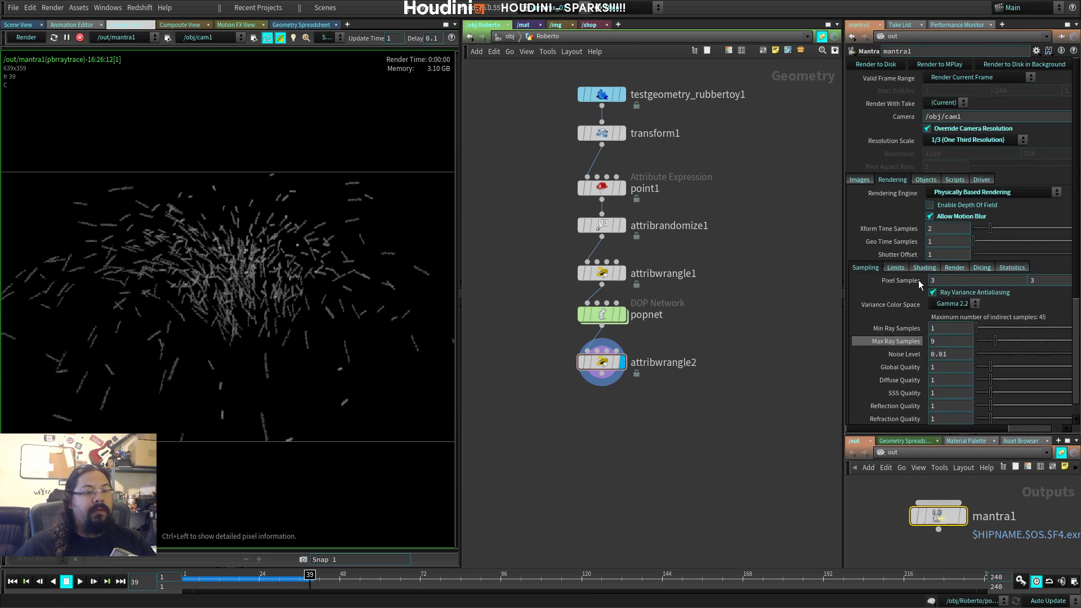
left_click(973, 140)
left_click(959, 198)
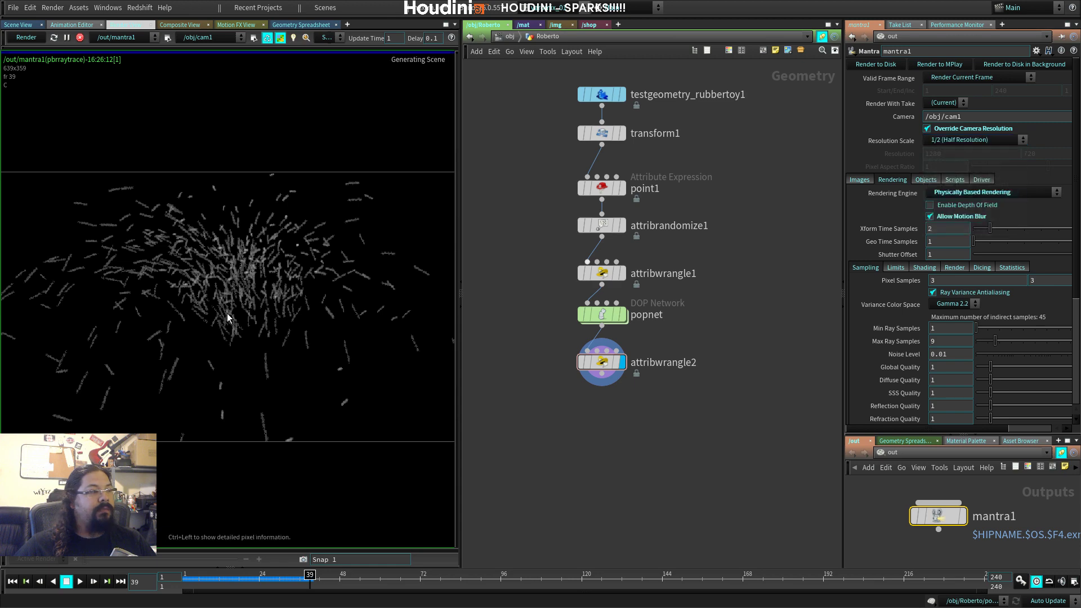
left_click(122, 49)
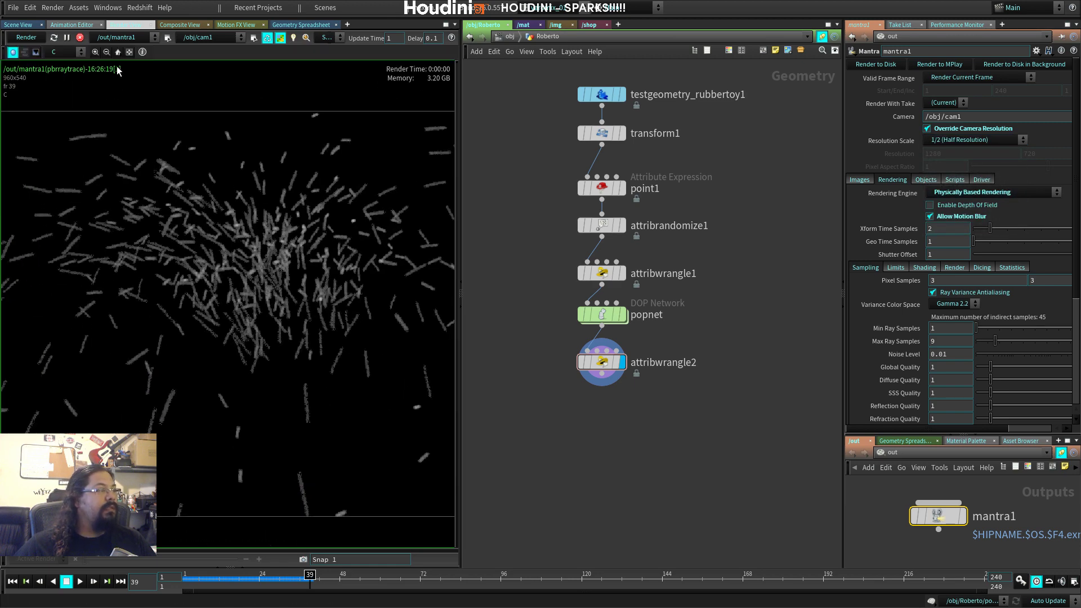
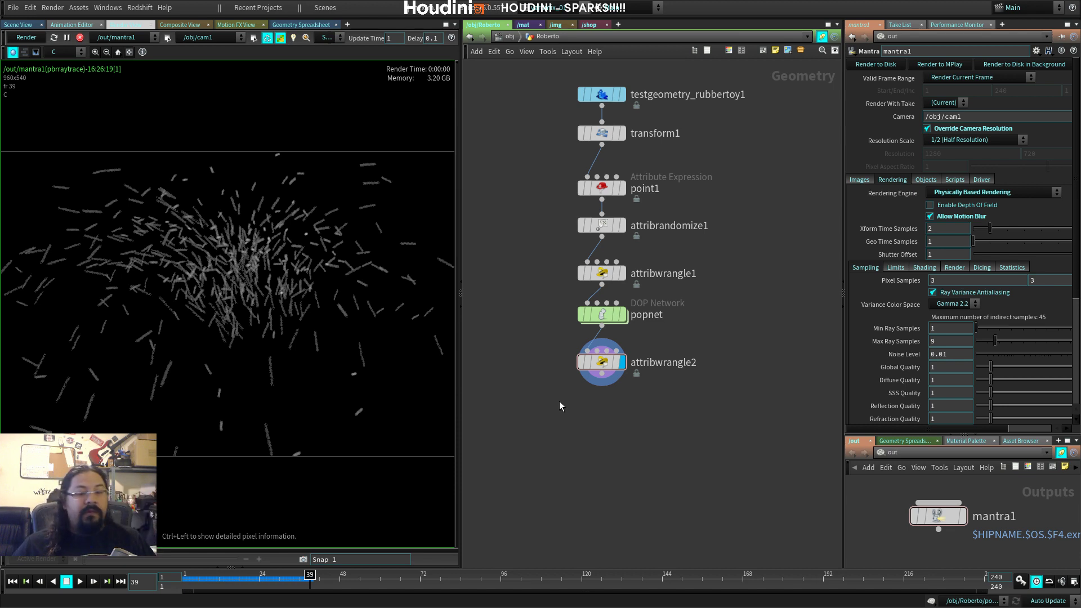
Step: Select attribwrangle2, switch to the browser, and examine spark shapes and trails throughout the Free Sparks Stock Footage HD video, pausing at 1:59
left_click(608, 364)
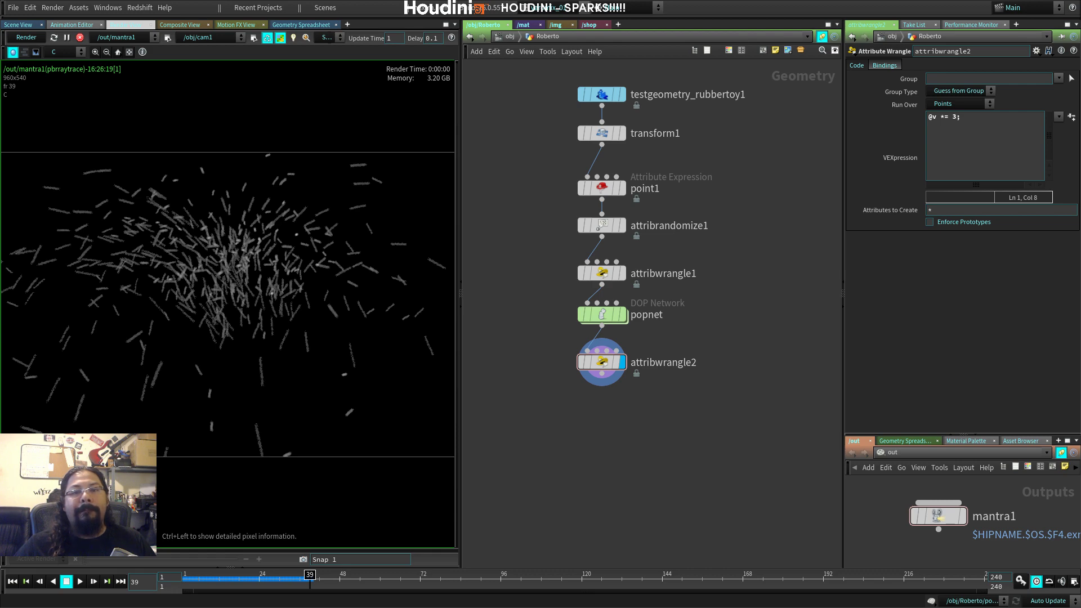
left_click_drag(1080, 33, 522, 24)
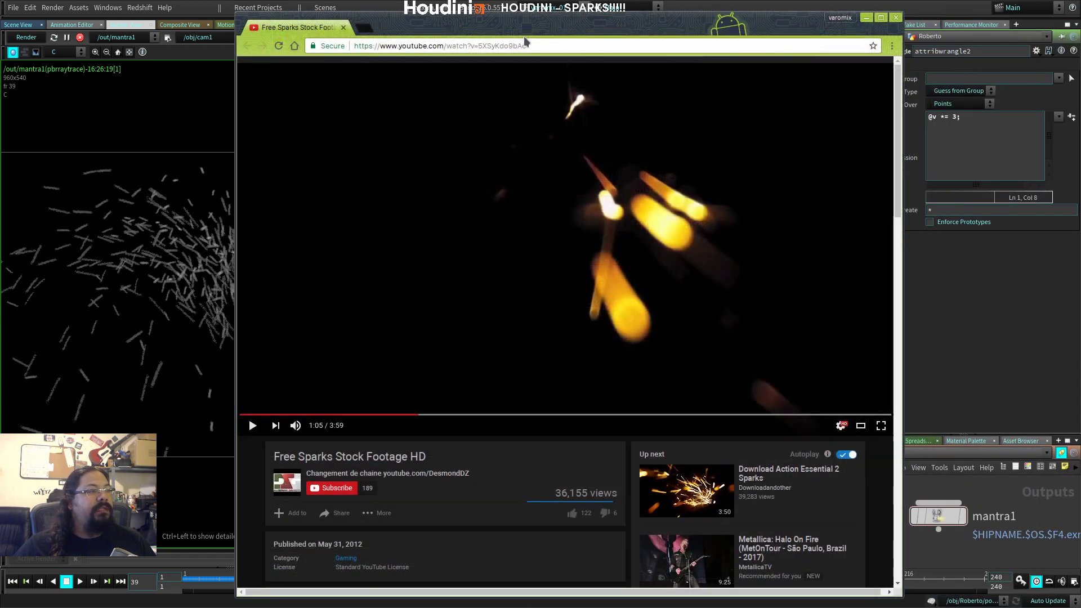
left_click(571, 42)
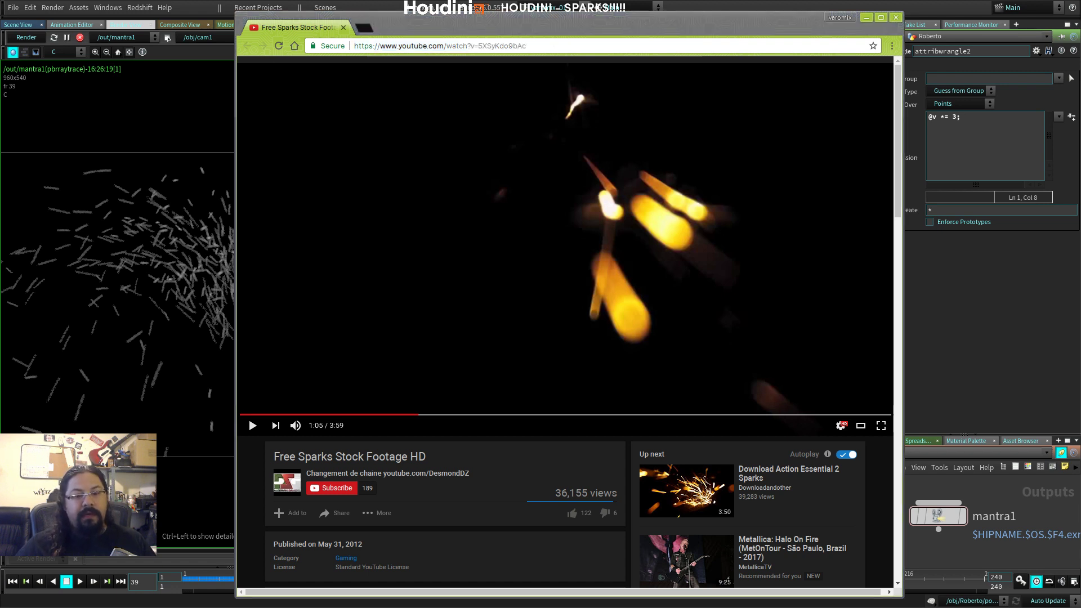
left_click(251, 415)
left_click(252, 426)
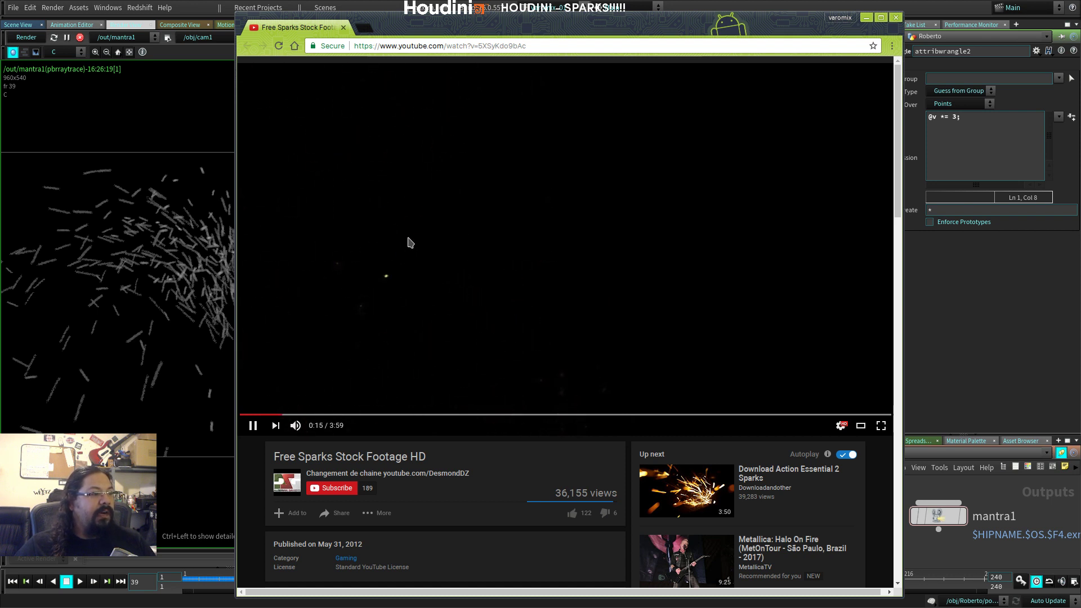
left_click(333, 415)
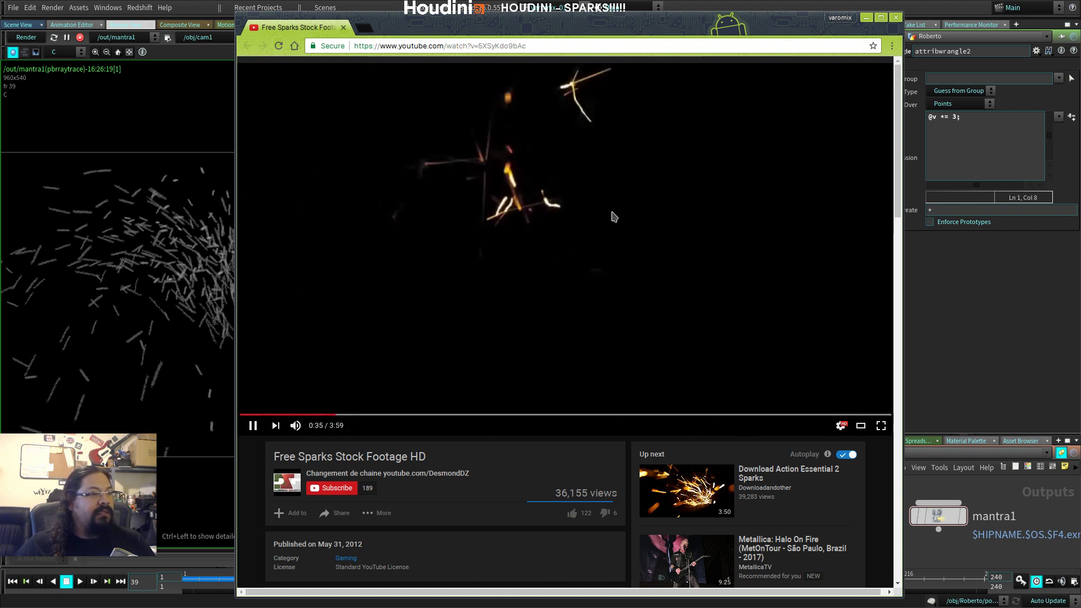
left_click(371, 415)
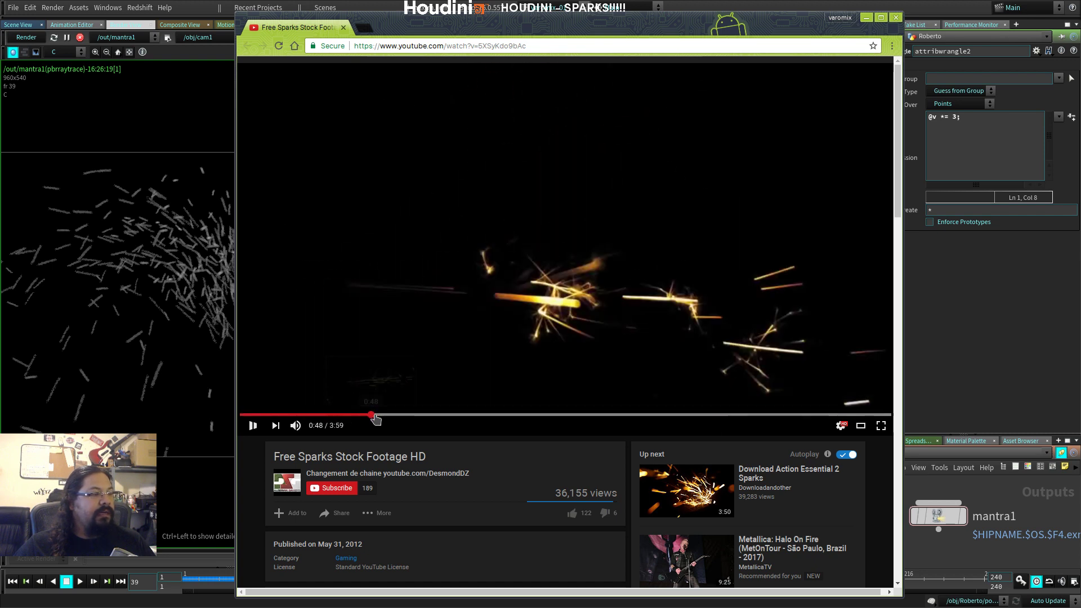
left_click(416, 415)
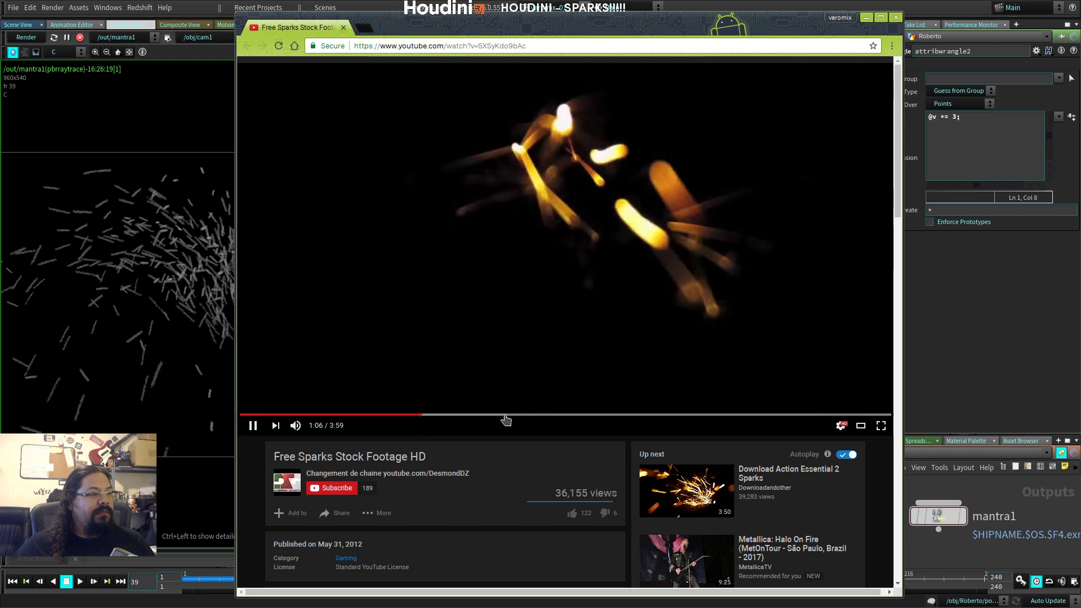
left_click(487, 415)
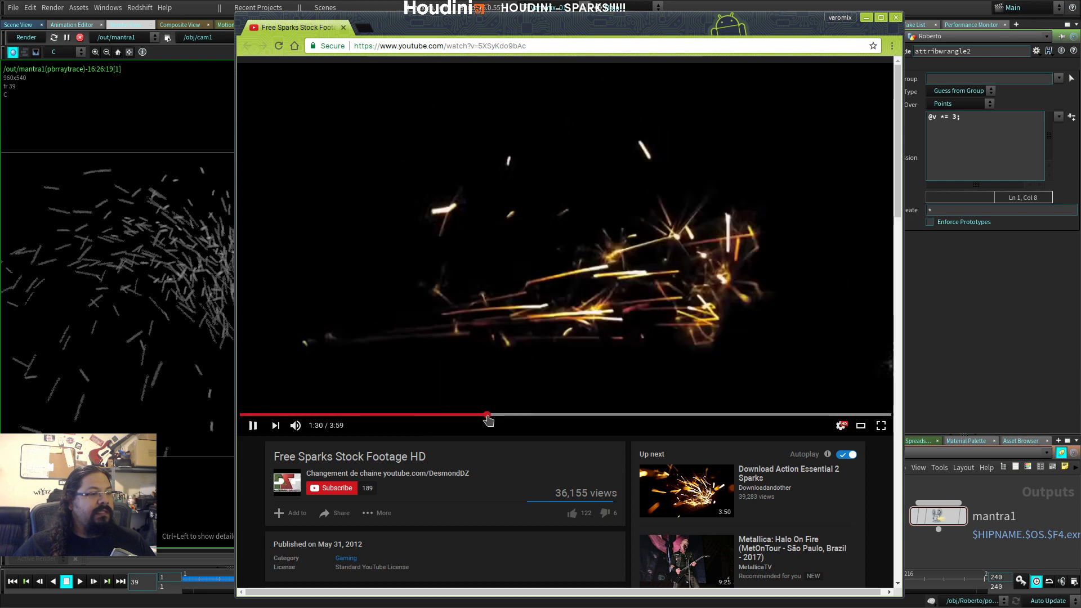
left_click(535, 415)
left_click(567, 416)
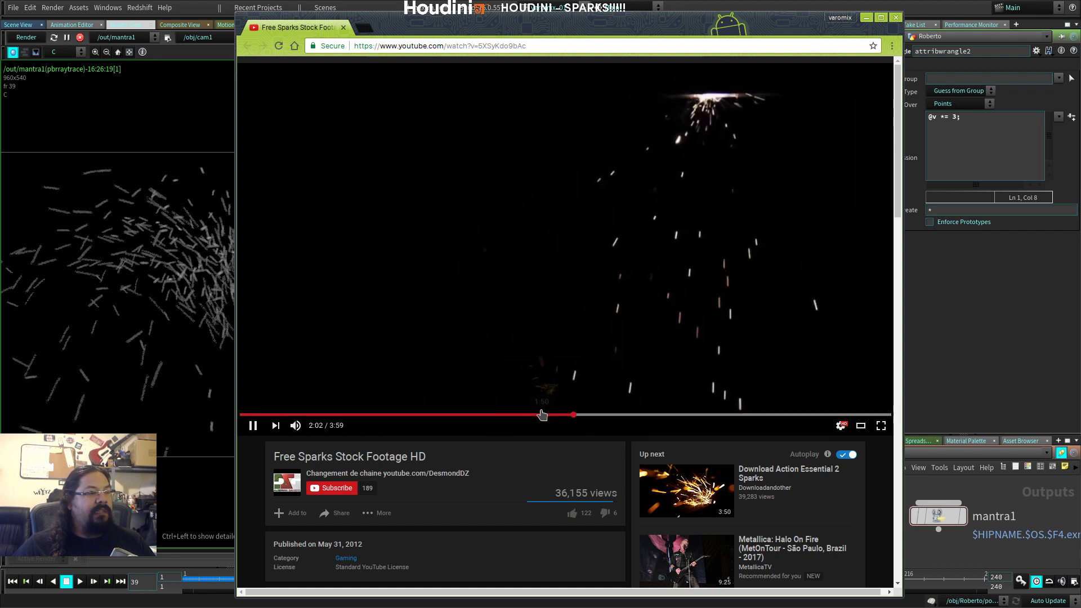
left_click(562, 416)
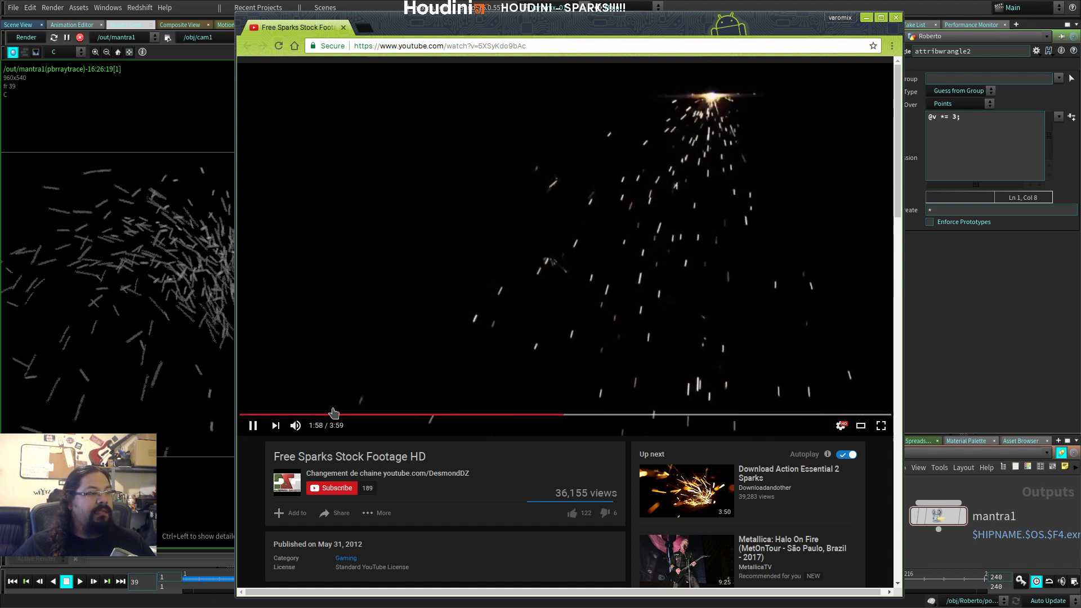
left_click(675, 245)
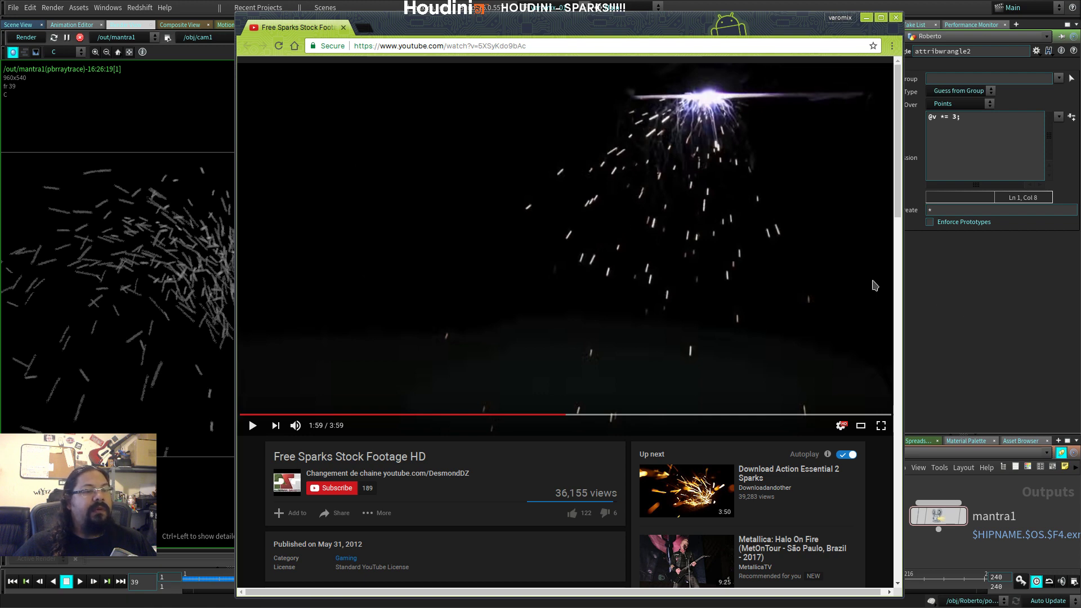
Step: Set the velocity multiplier in attribwrangle2 to 2 and compare the rendered spark lengths with the spark footage in the browser
key("alt+Tab")
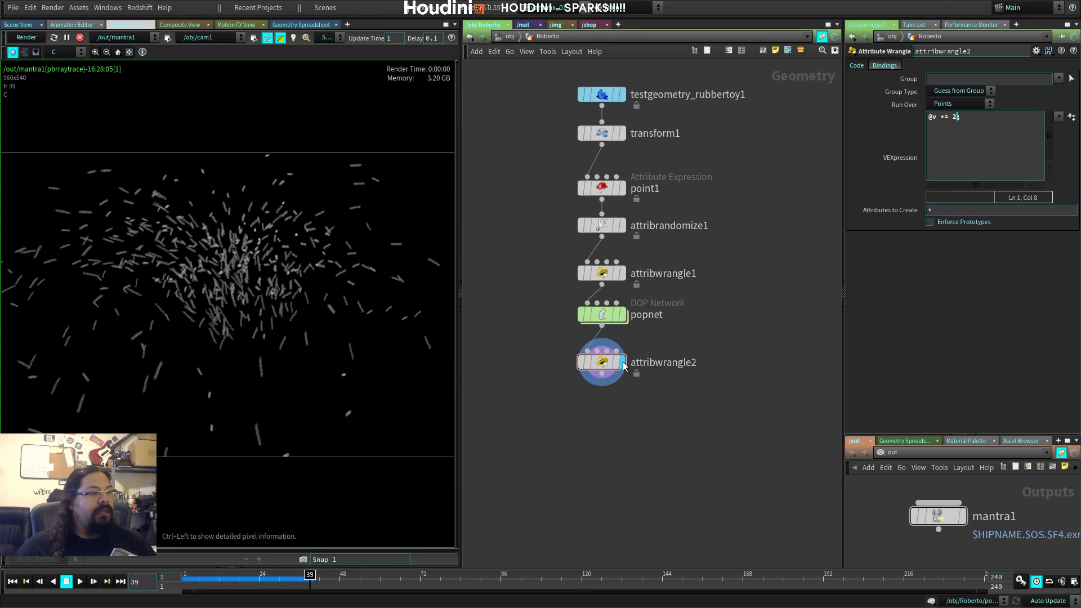
key("alt+Tab")
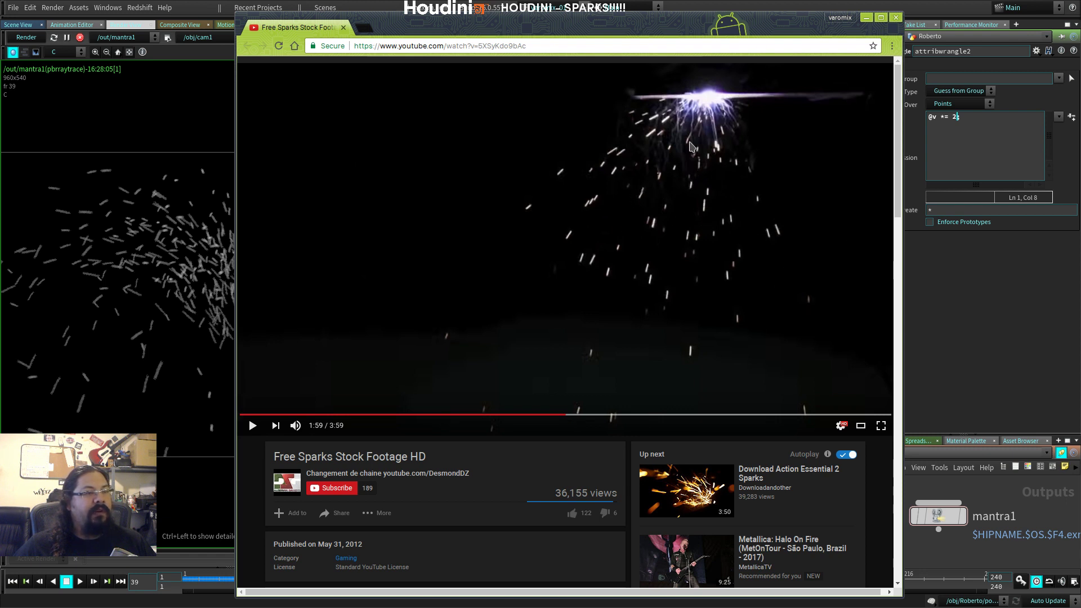
left_click(962, 273)
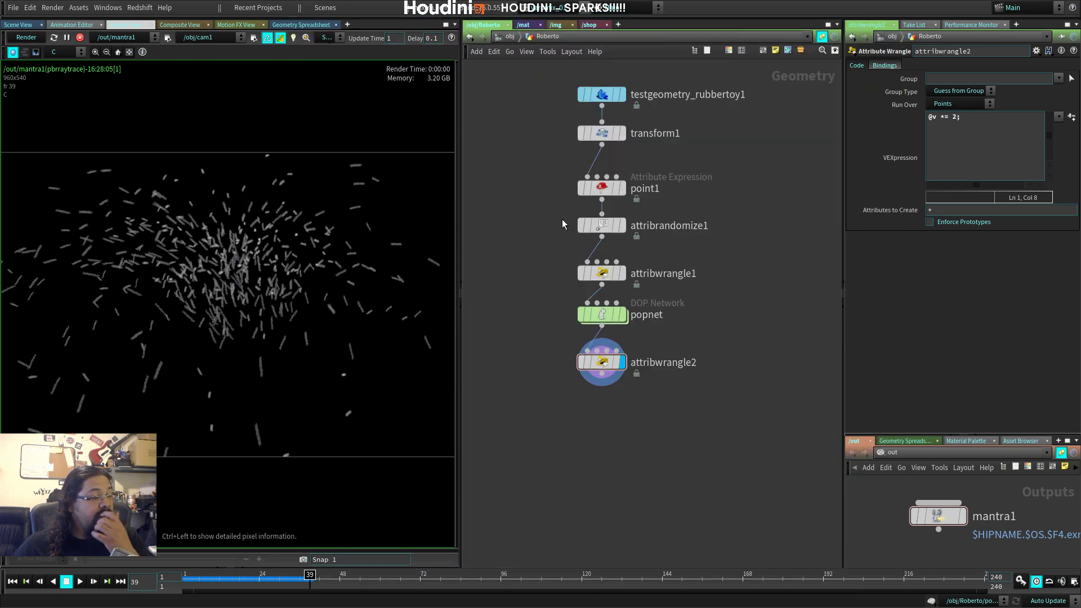
key("alt+Tab")
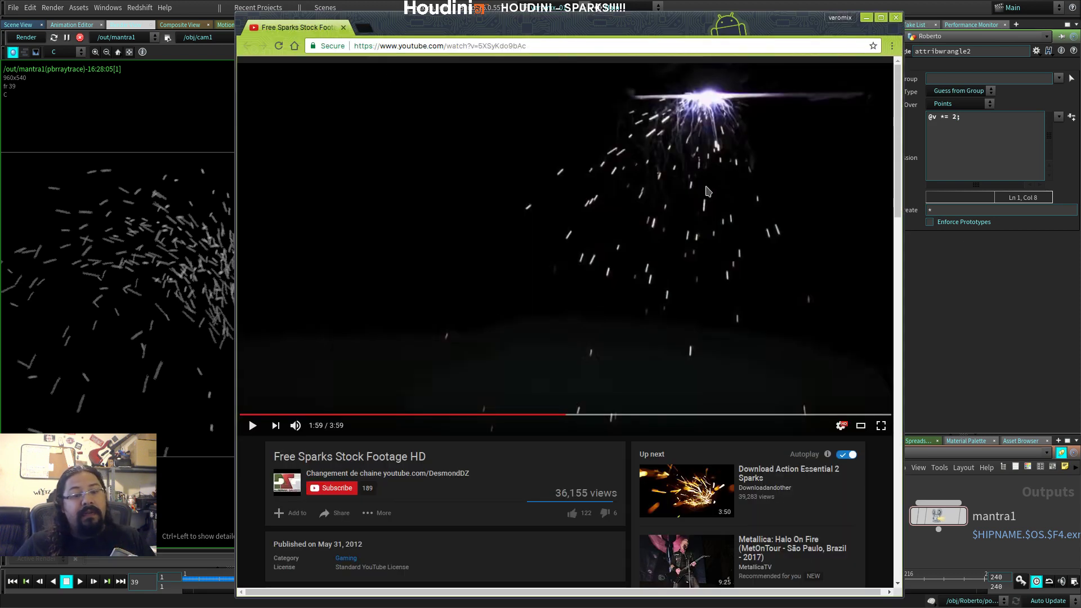
left_click(944, 287)
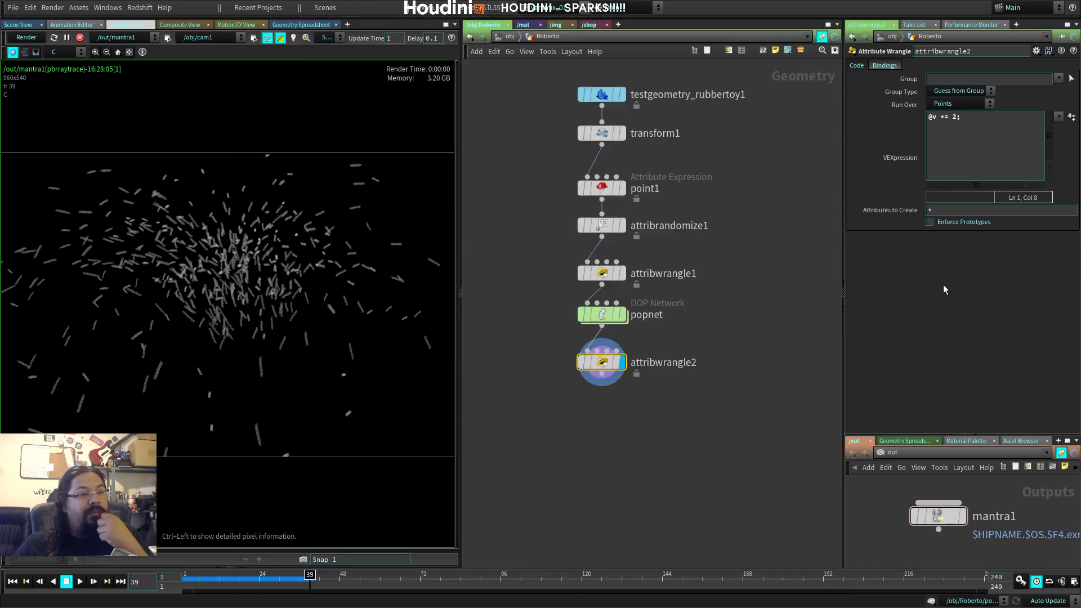
Step: Create a Principled Shader in the mat network and rename it particles_01
left_click(523, 24)
key("Tab")
type("prin")
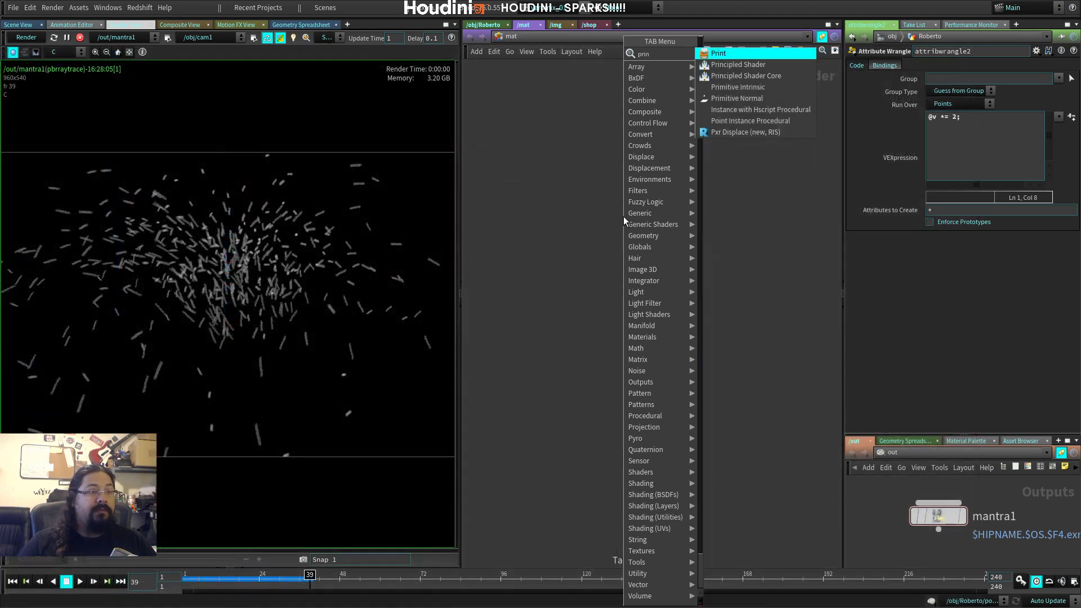
left_click(742, 69)
left_click(671, 179)
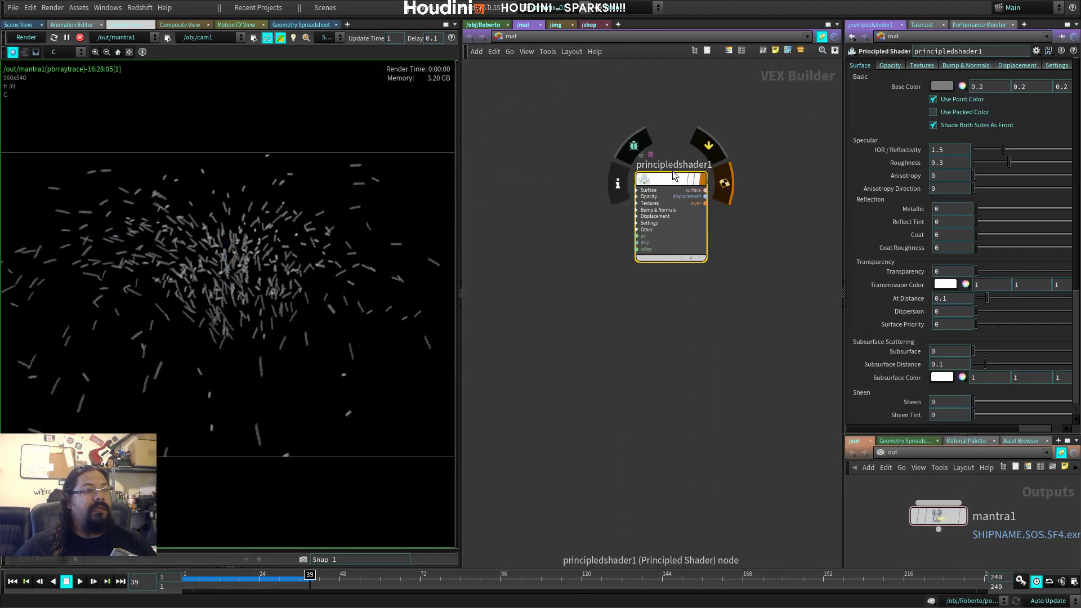
double_click(674, 165)
type("particles")
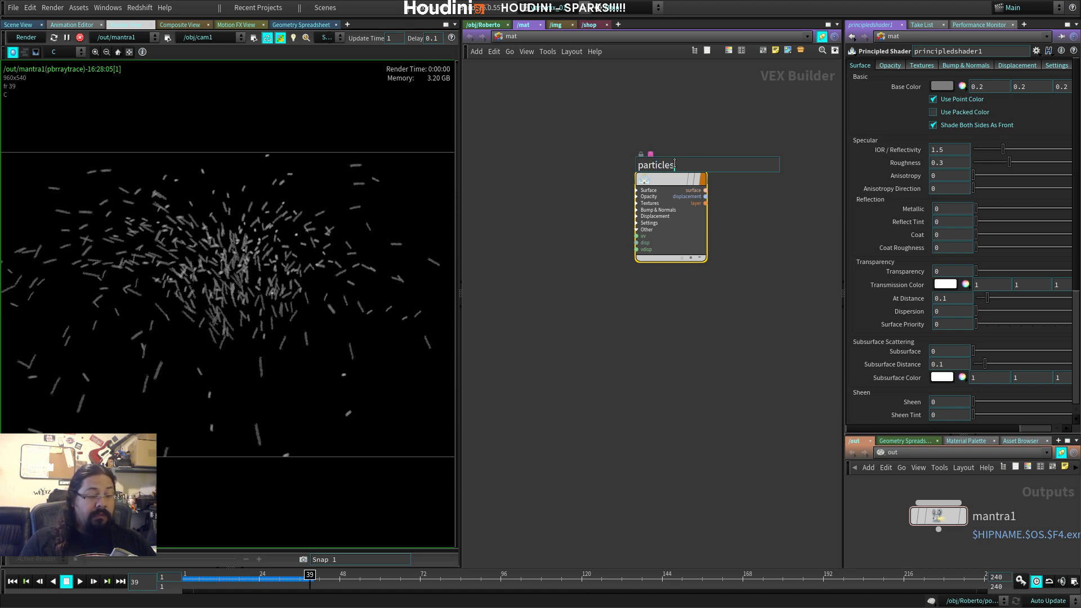
type("_01")
key("Return")
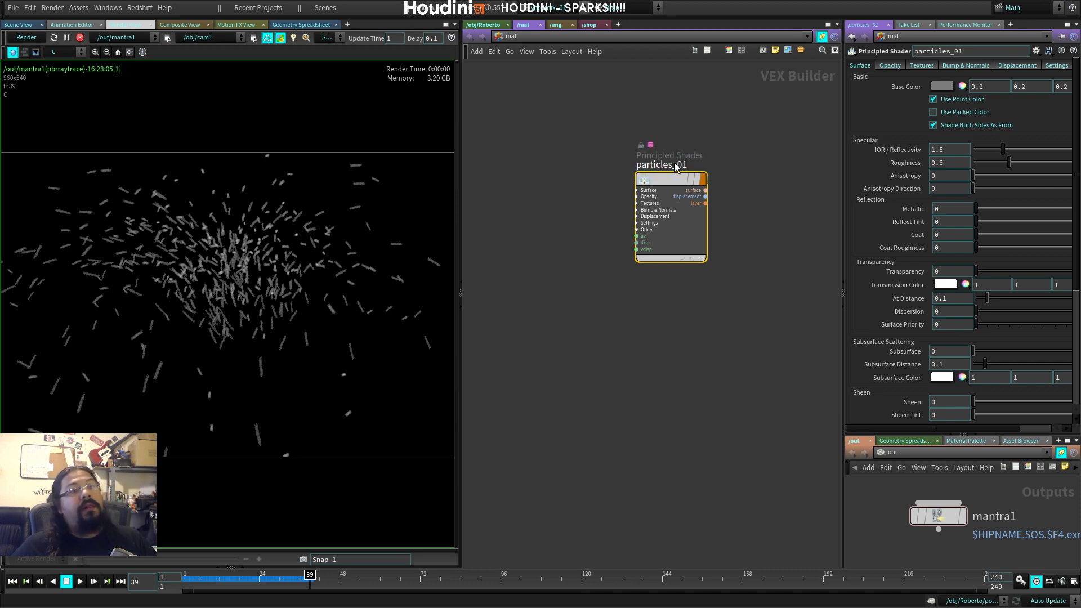
Step: Set the base color of particles_01 to white and widen the parameter area
right_click(942, 86)
left_click(987, 129)
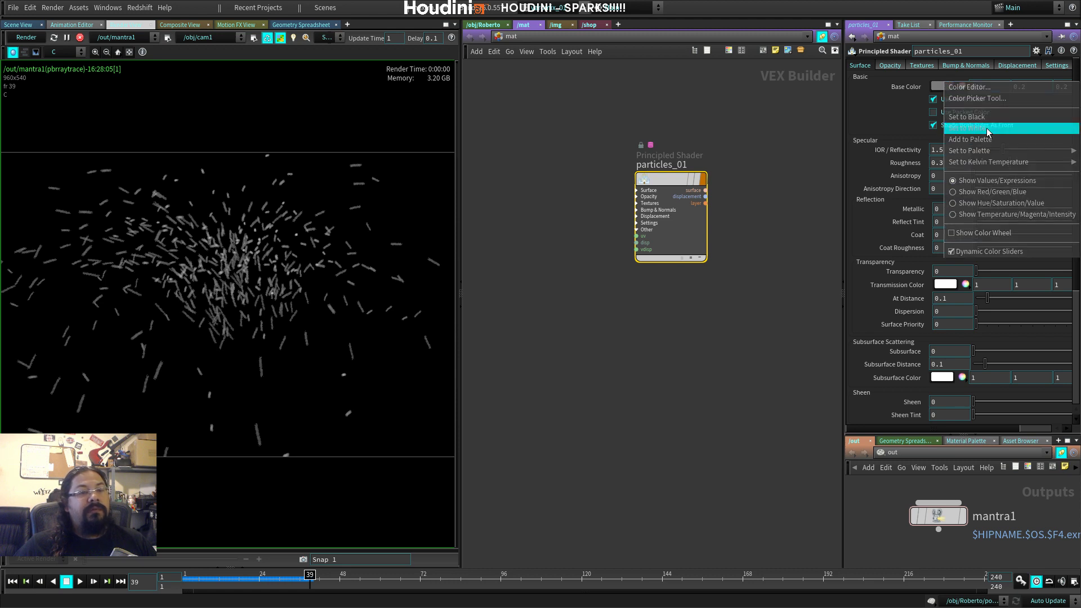
left_click_drag(843, 281, 740, 282)
Step: Set the emission color of particles_01 in HSV to hue 204, saturation 1 and value 1
scroll(795, 288, "down", 5)
scroll(795, 288, "down", 2)
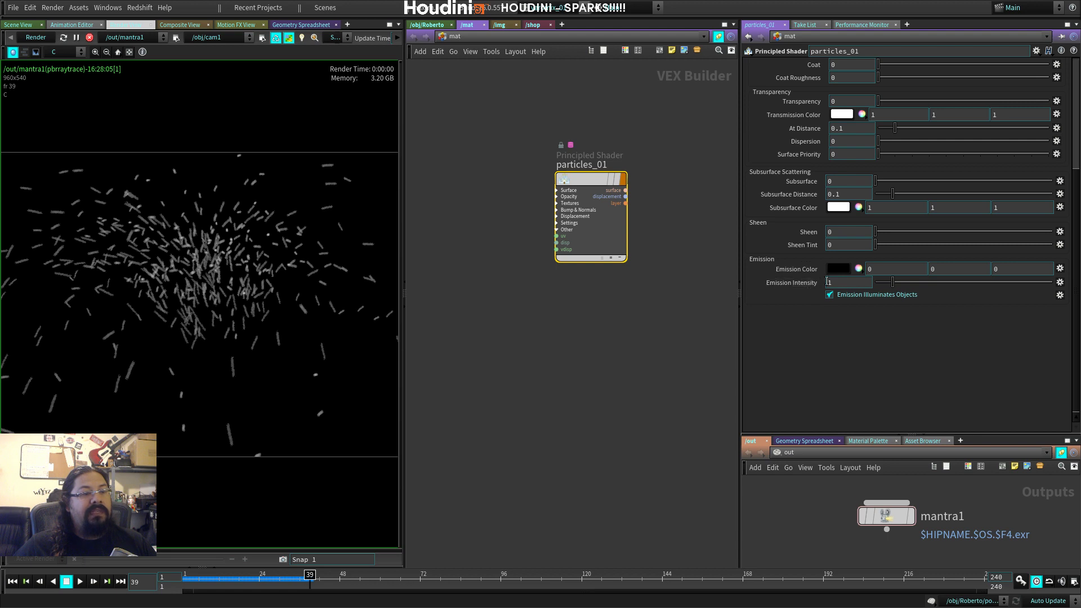
left_click(859, 269)
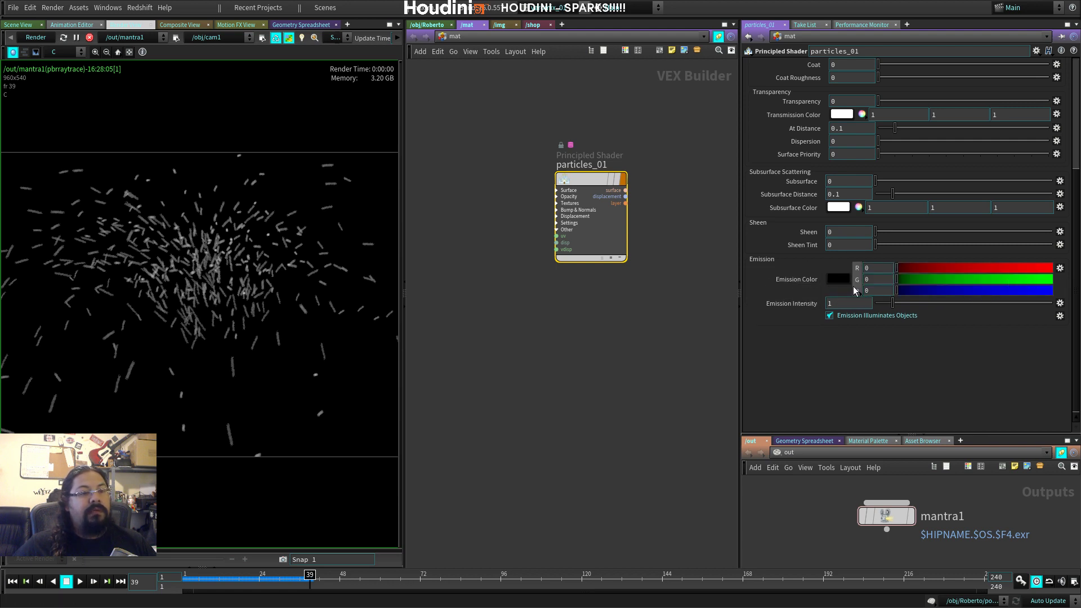
left_click(853, 287)
left_click(985, 268)
left_click(975, 279)
left_click_drag(976, 279, 1051, 280)
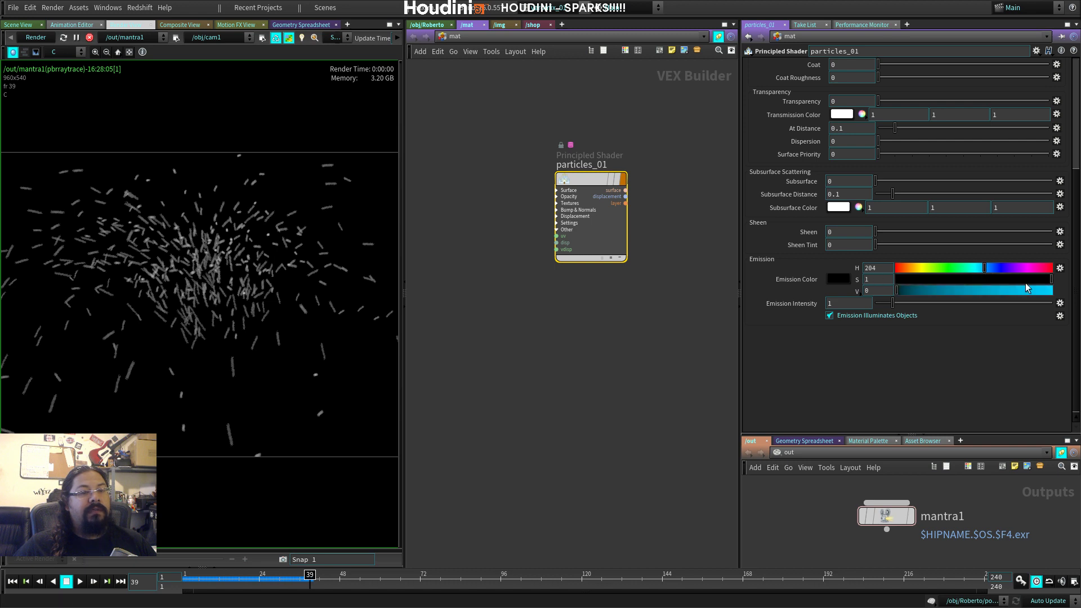
left_click_drag(897, 290, 1050, 291)
Step: Check the spark color in the browser's reference footage and shift the emission color's hue to 250
key("alt+Tab")
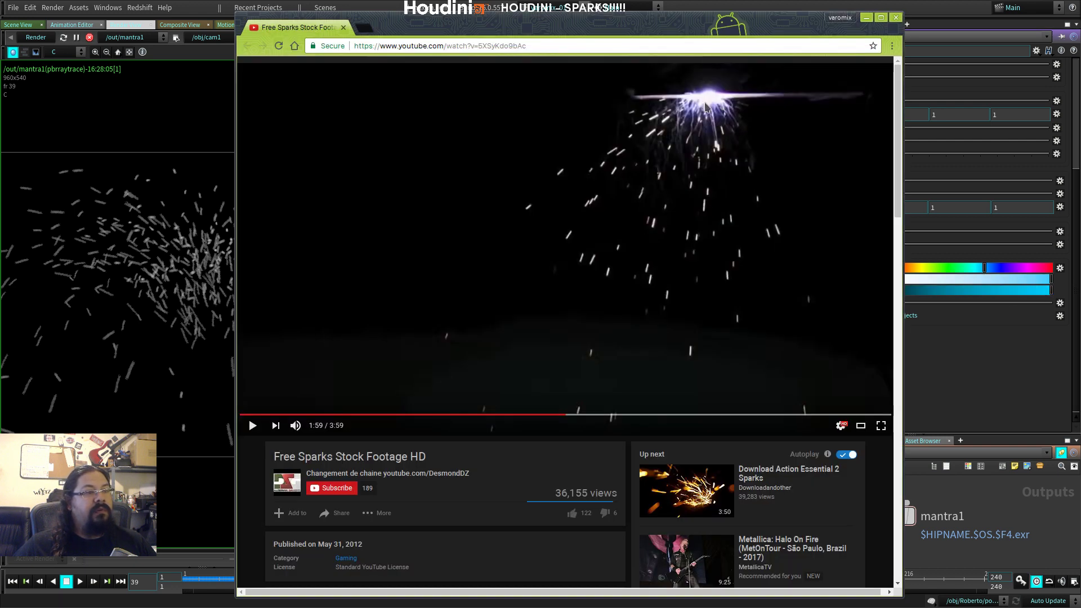
left_click(1001, 268)
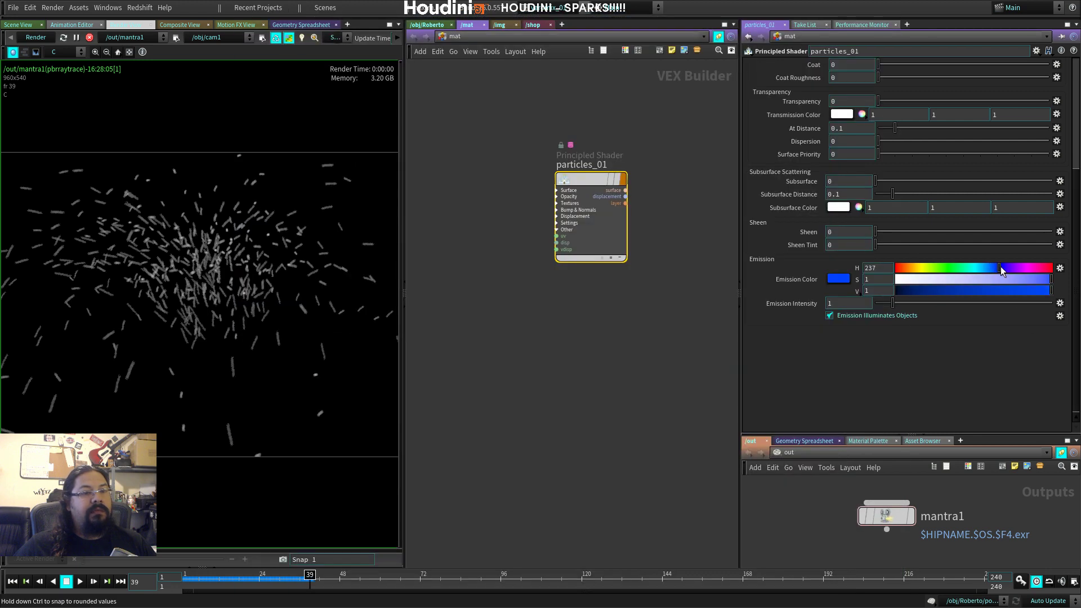
left_click_drag(1003, 270, 1009, 271)
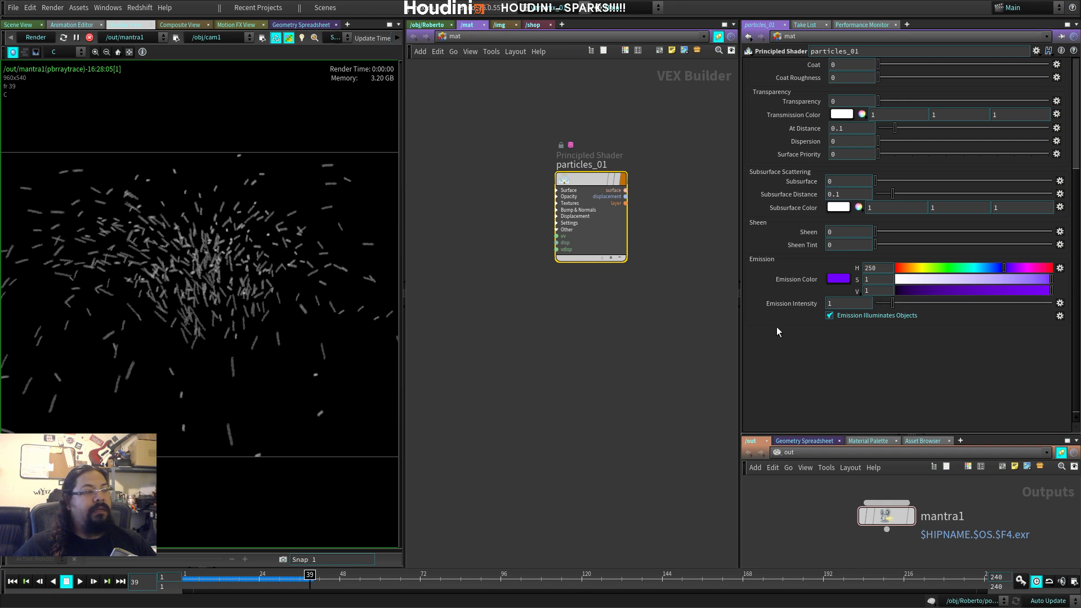
Step: Assign /mat/particles_01 as the material of the Roberto geometry object and widen the render view
left_click(453, 24)
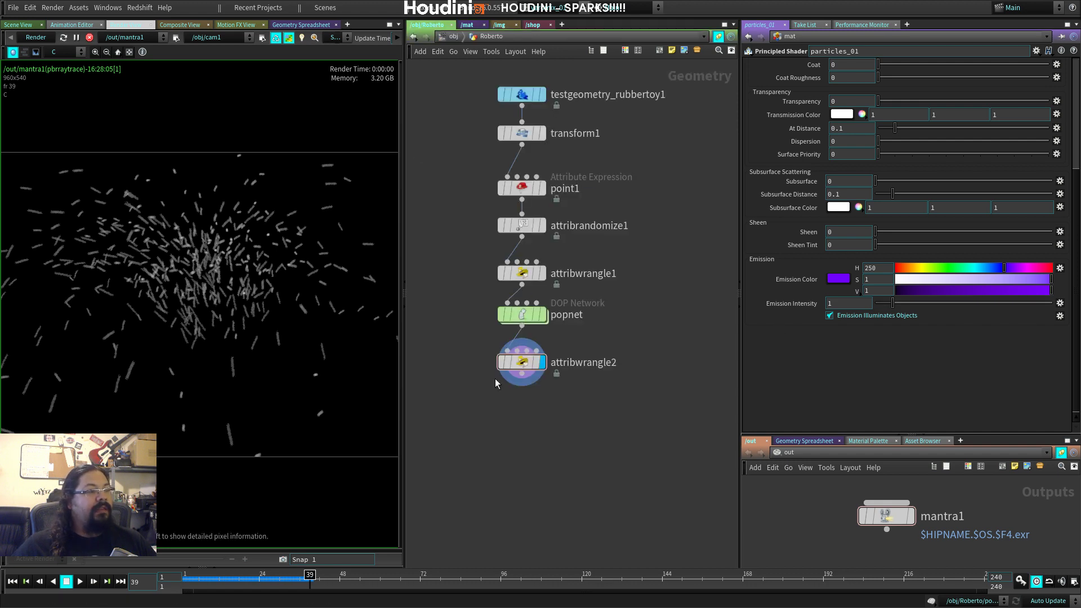
key("u")
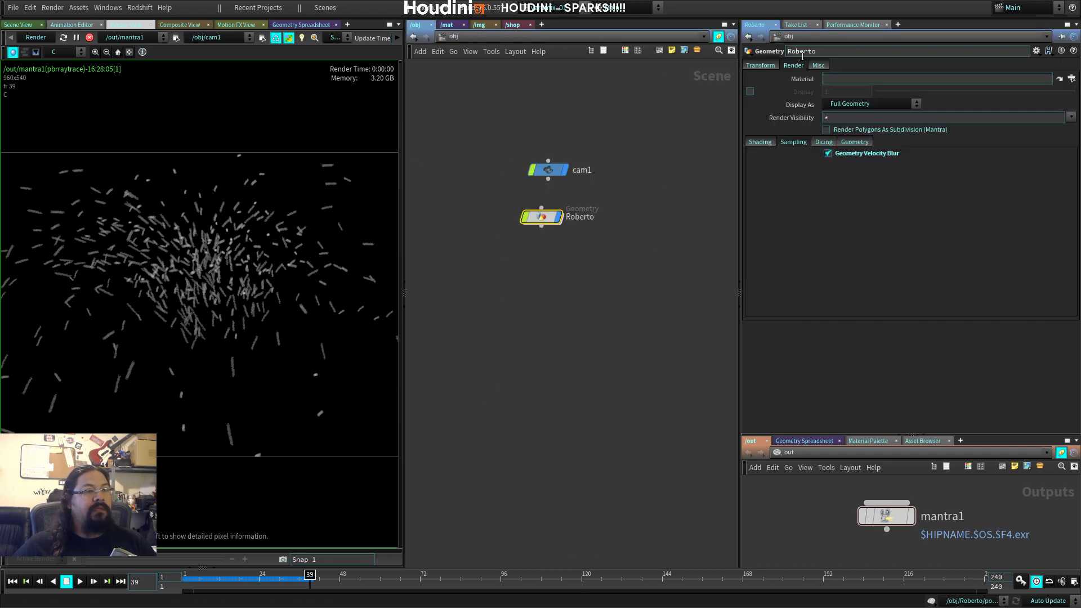
left_click(1071, 79)
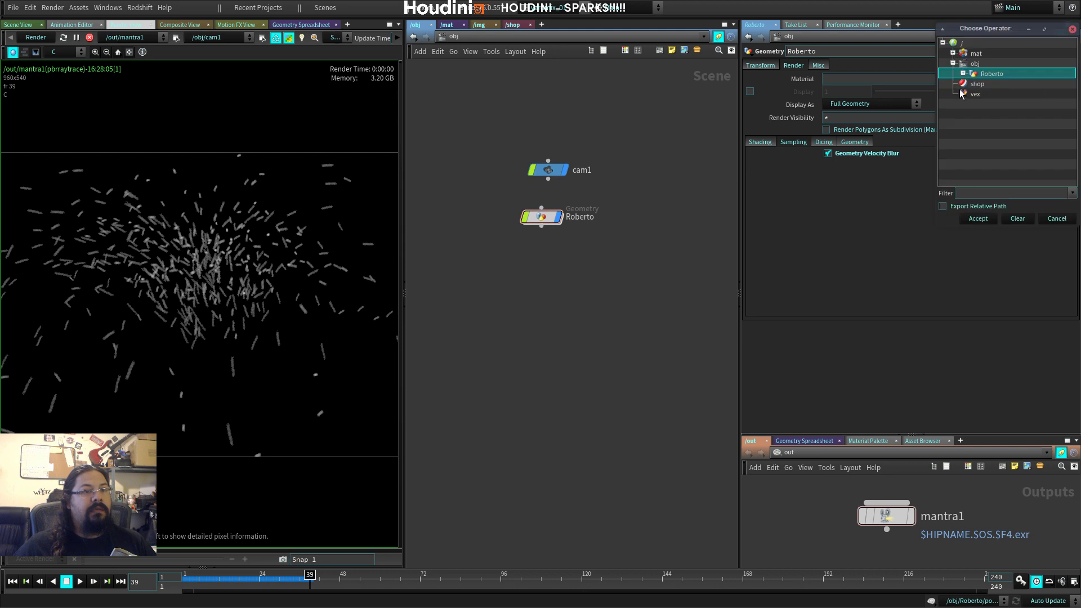
left_click(954, 53)
double_click(987, 64)
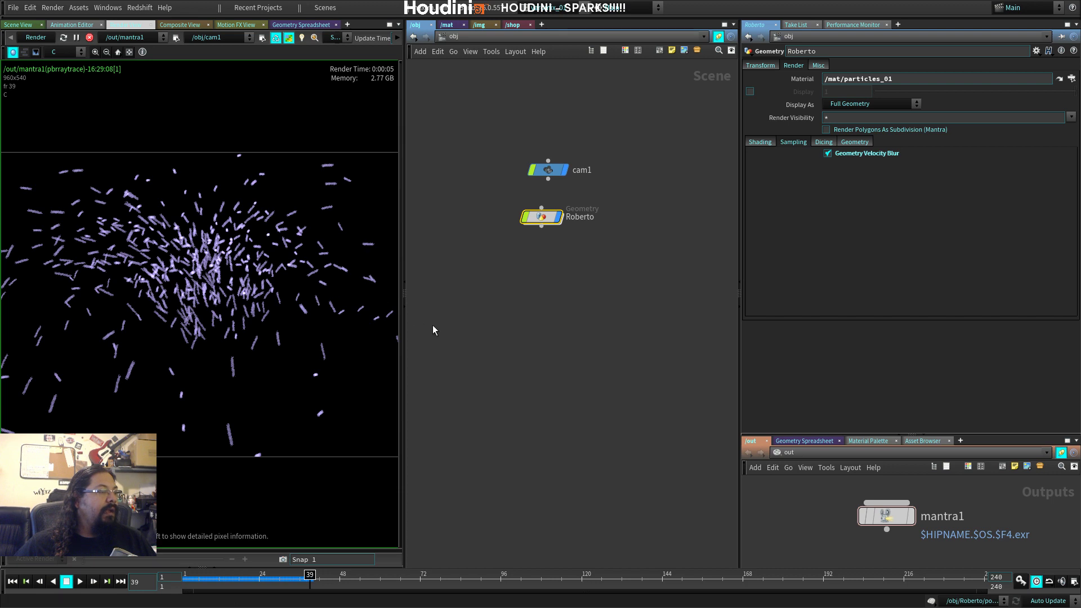
left_click_drag(404, 223, 455, 223)
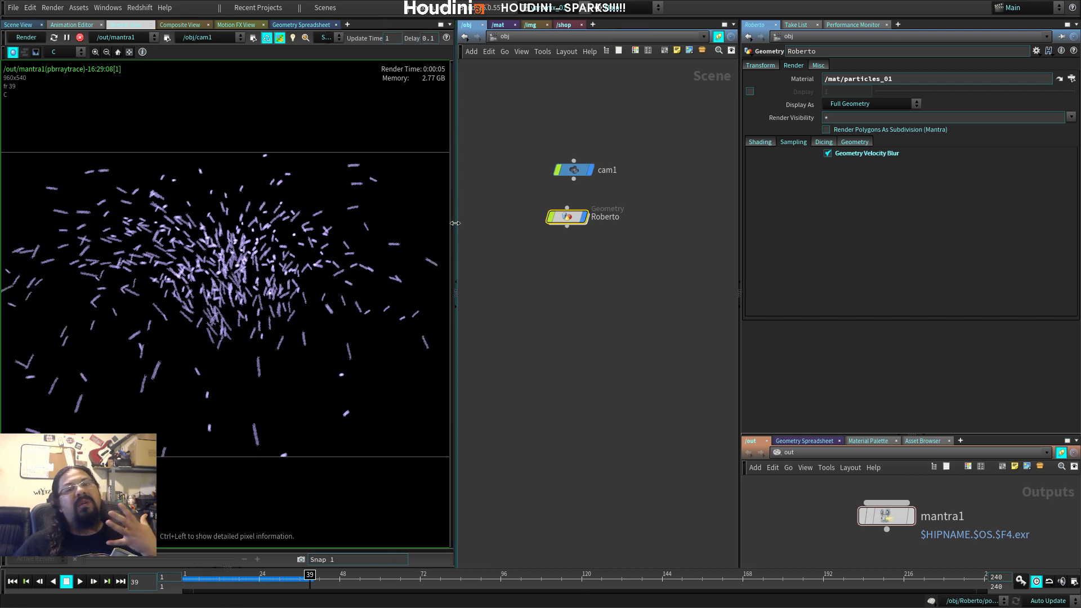
Step: Store a snapshot of the current render, fit the image in the render view, and show the emission settings of particles_01
left_click(504, 26)
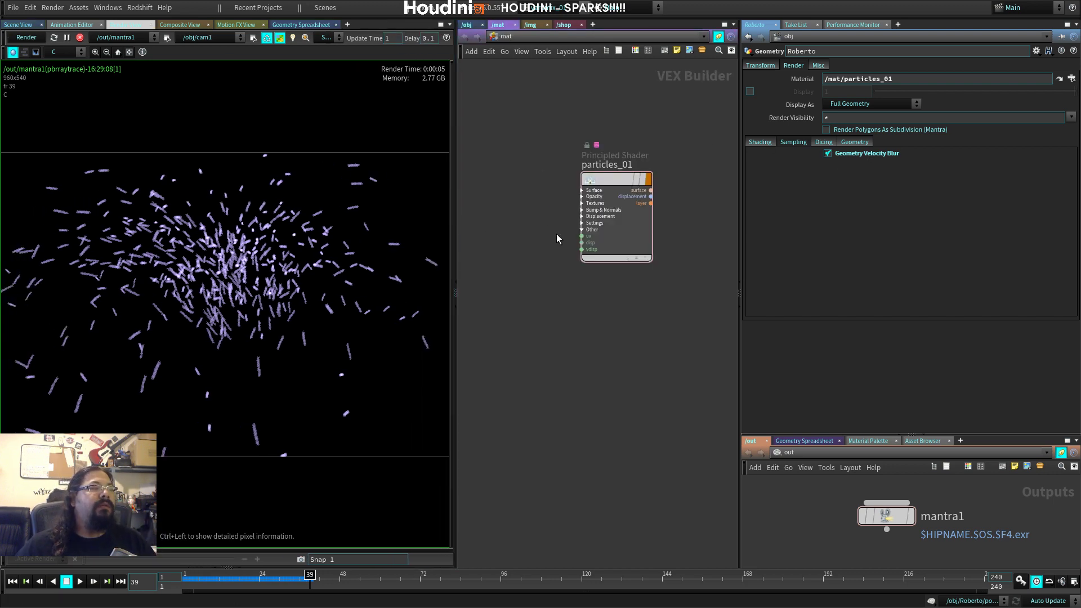
left_click(300, 559)
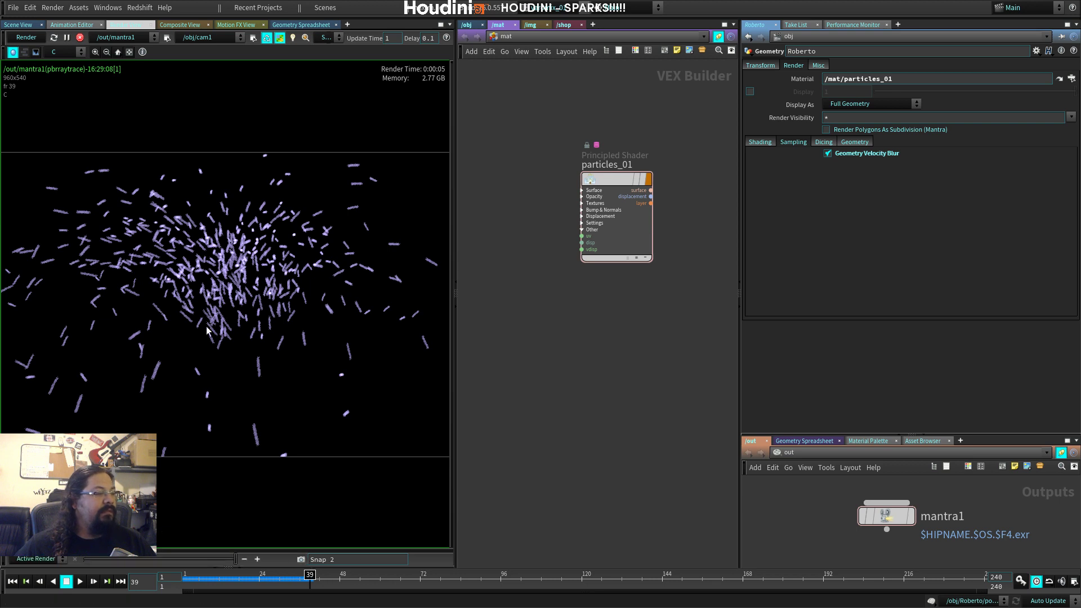
left_click(120, 52)
left_click(616, 186)
scroll(834, 291, "down", 10)
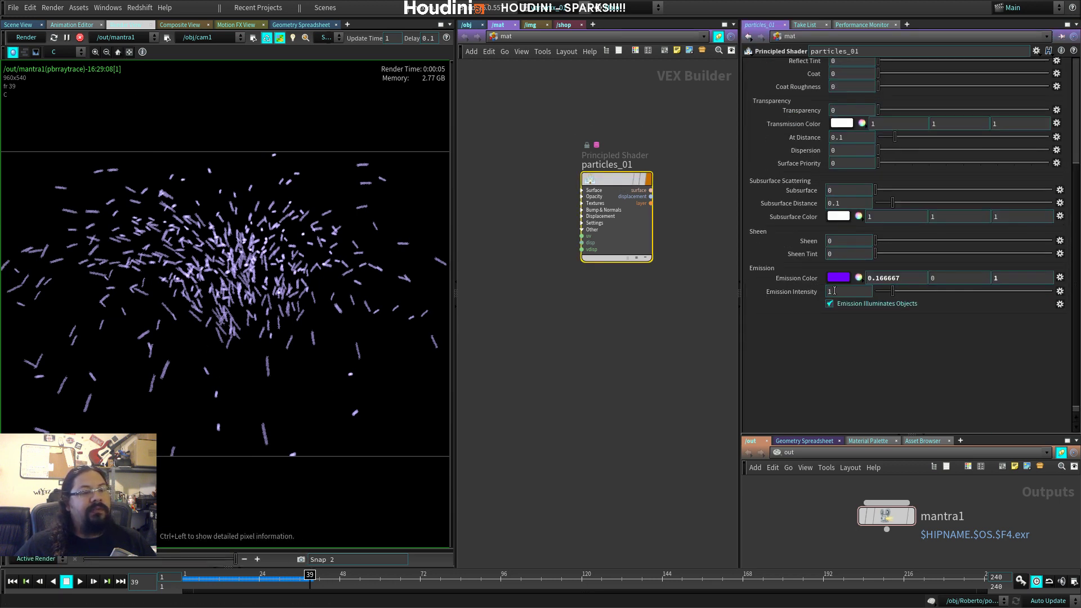
Step: Set the Emission Intensity of the particles_01 shader to 10, then raise it to 50
scroll(828, 290, "down", 1)
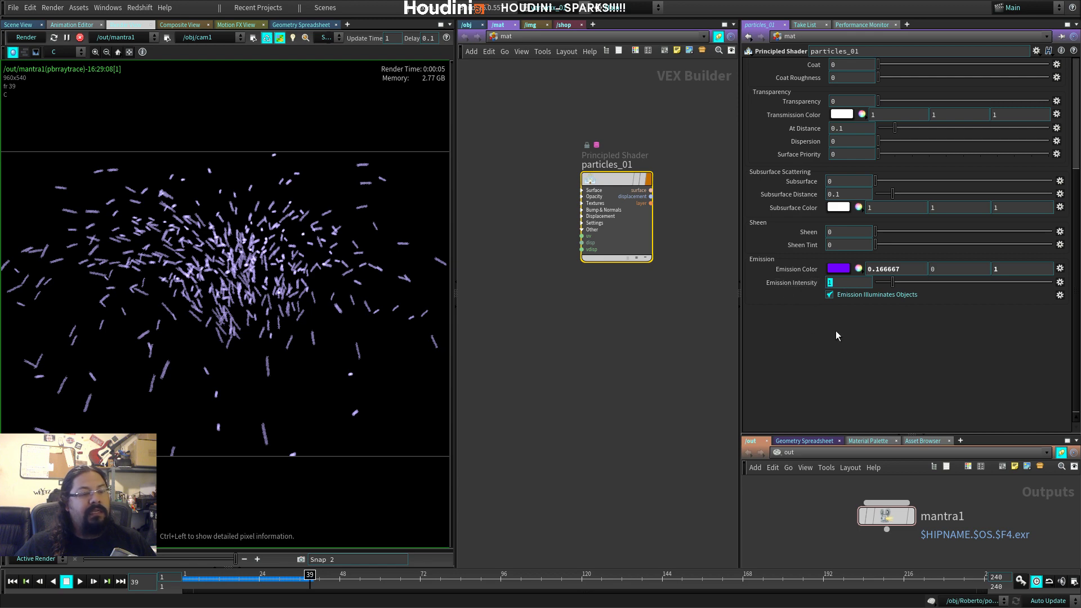
type("10")
key("Return")
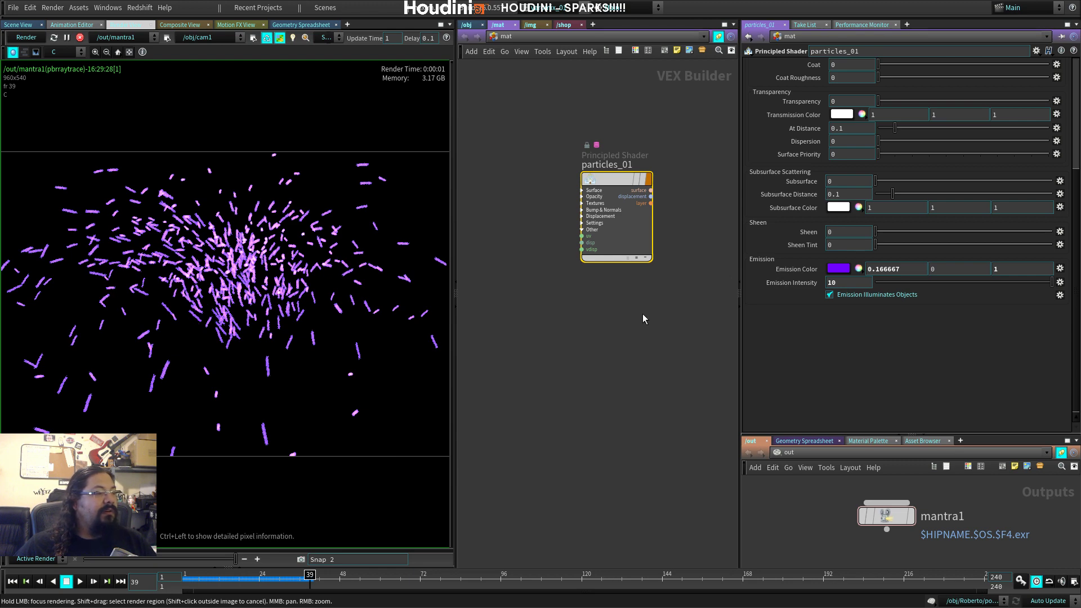
type("50")
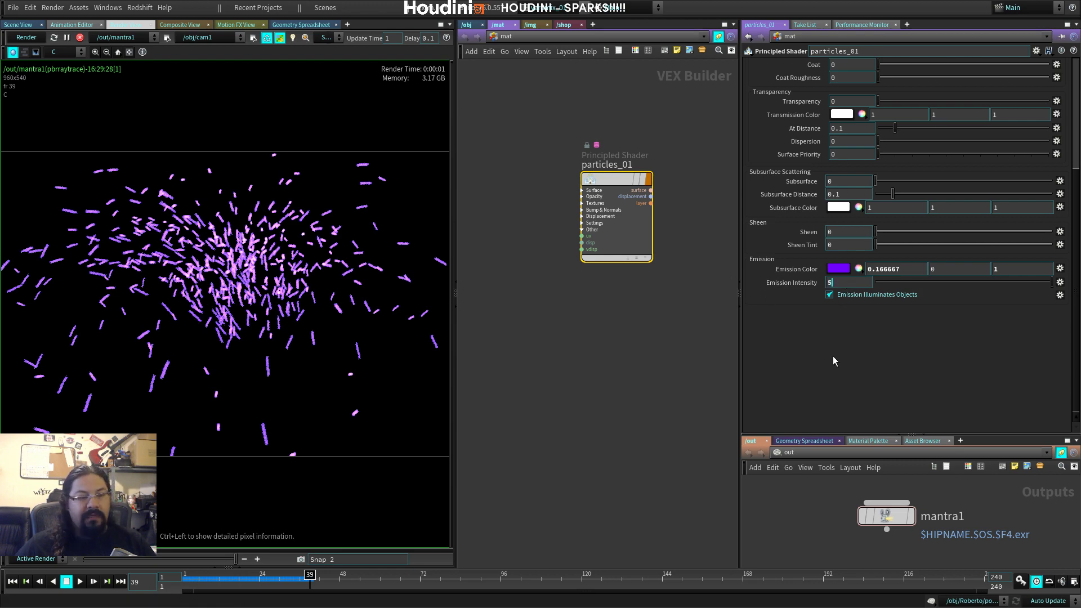
key("Return")
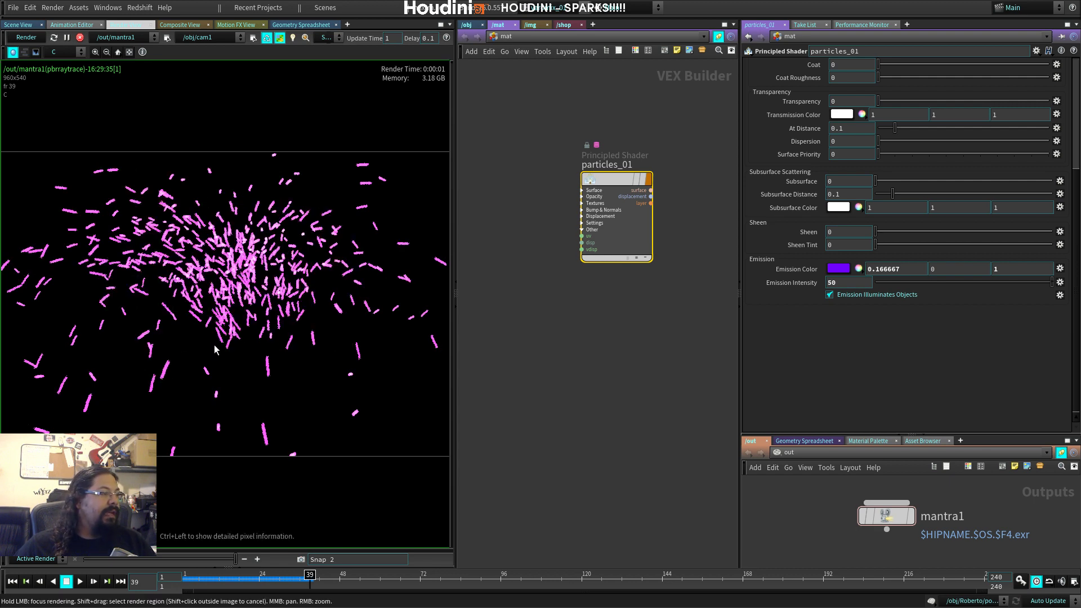
Step: Adjust the emission color in RGB to red 0.095 and green 0.04, and inspect the rendered particles up close
left_click(858, 270)
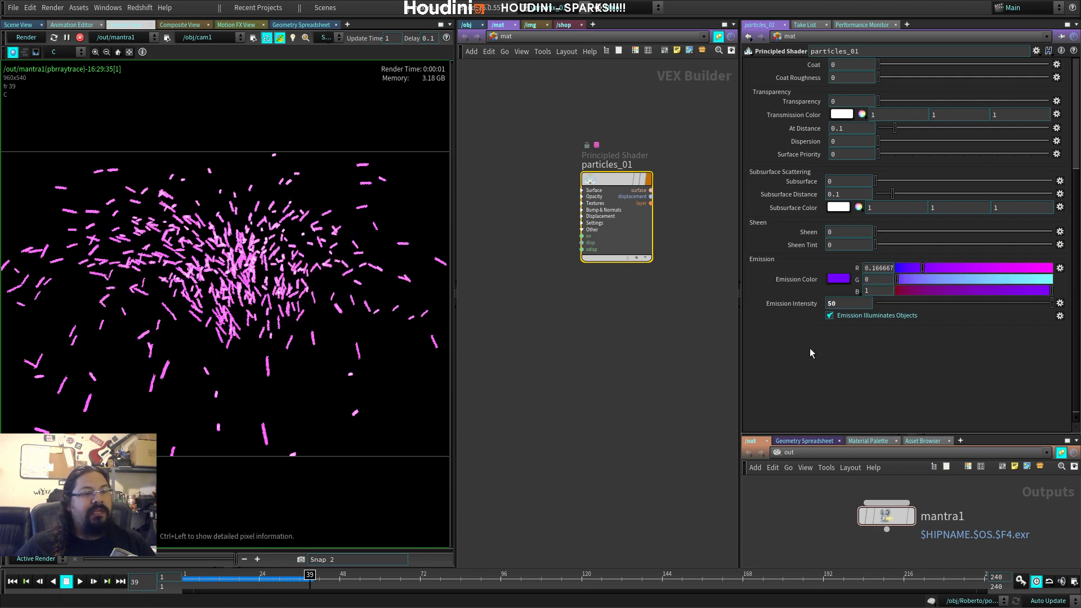
mouse_move(922, 269)
left_mouse_down()
mouse_move(913, 272)
mouse_move(960, 279)
mouse_move(906, 283)
left_mouse_up()
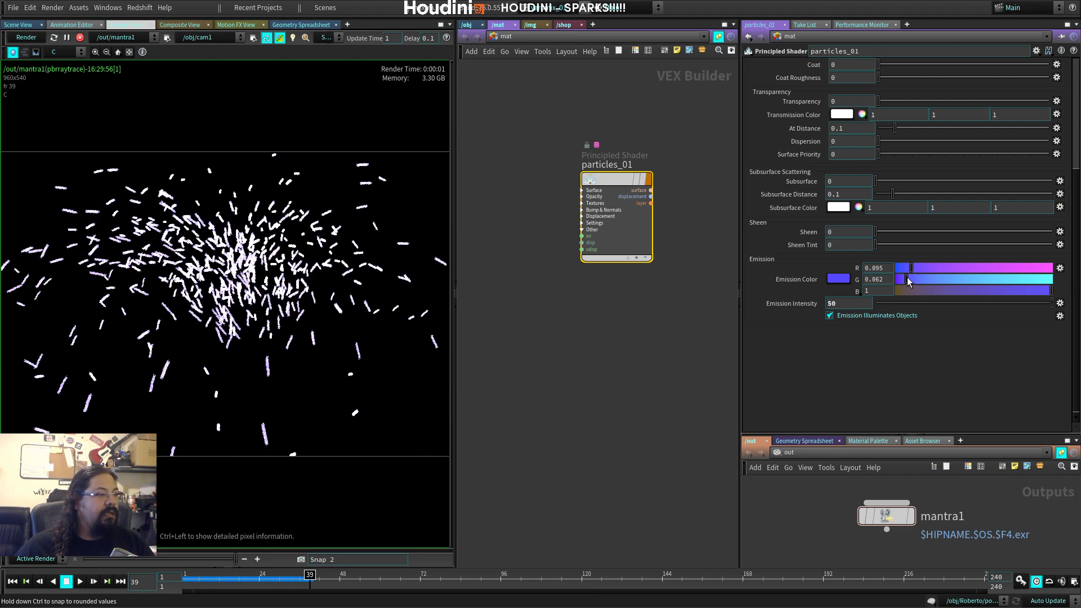
left_click_drag(908, 281, 904, 280)
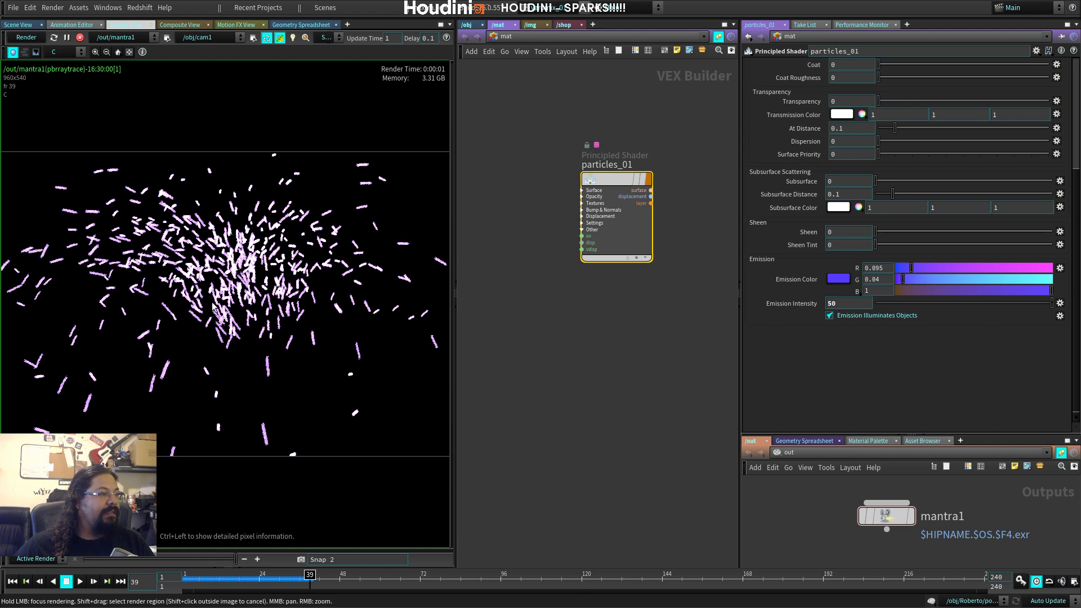
scroll(235, 278, "up", 5)
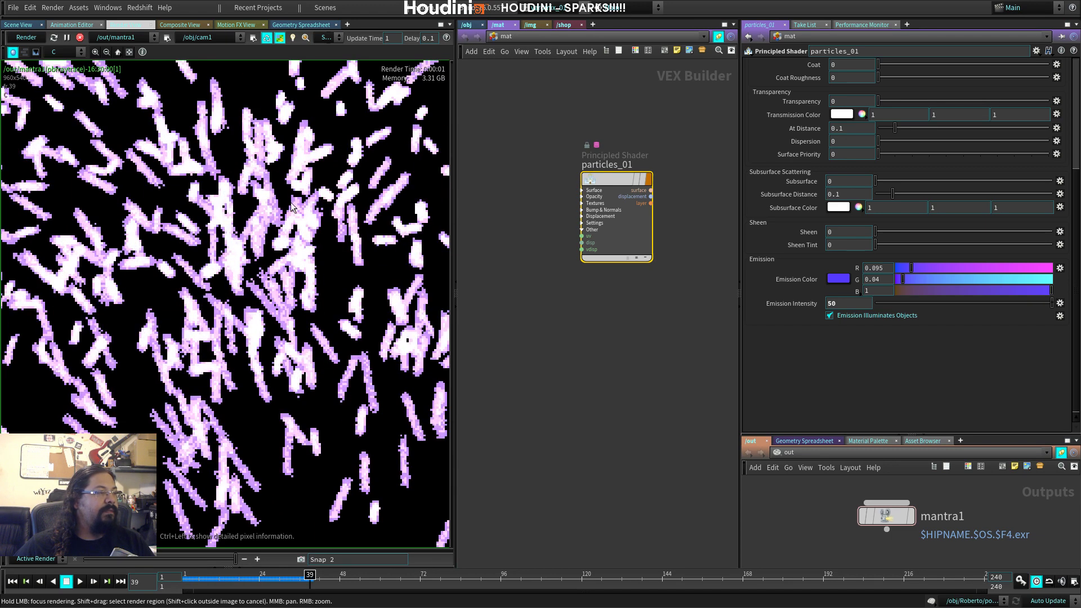
Step: Switch the emission color to HSV and try hues of 224, 22 and 13 on the rendered particles
left_click(858, 286)
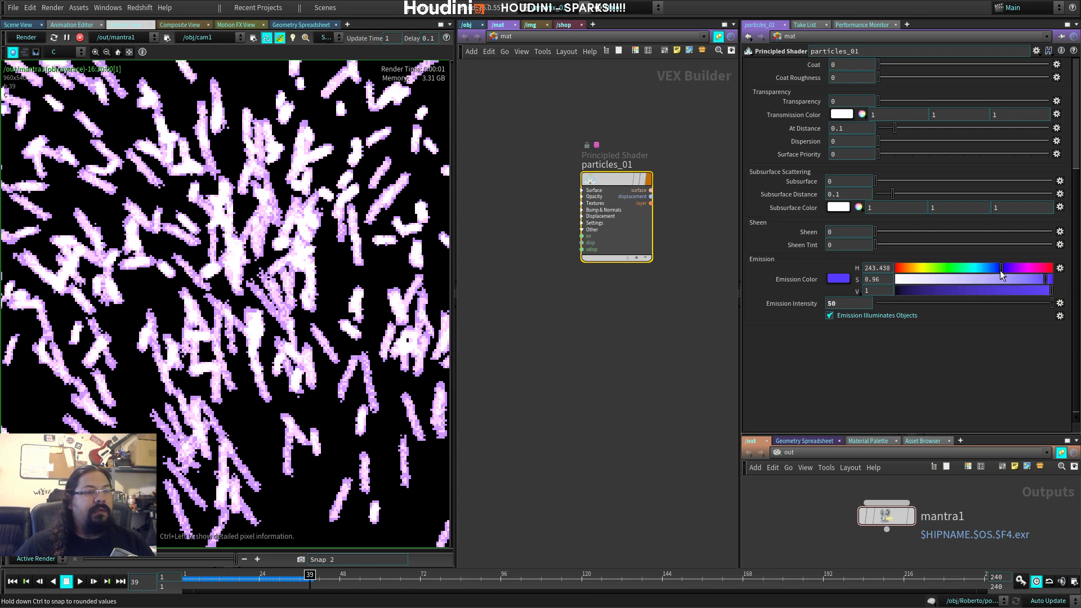
left_click_drag(1002, 270, 992, 269)
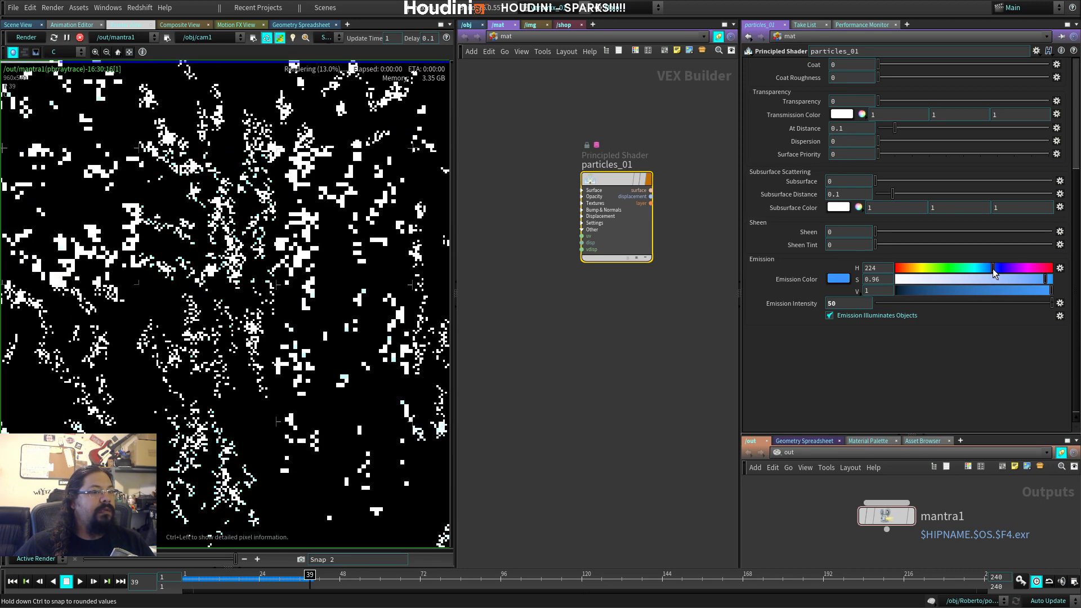
left_click_drag(993, 268, 906, 267)
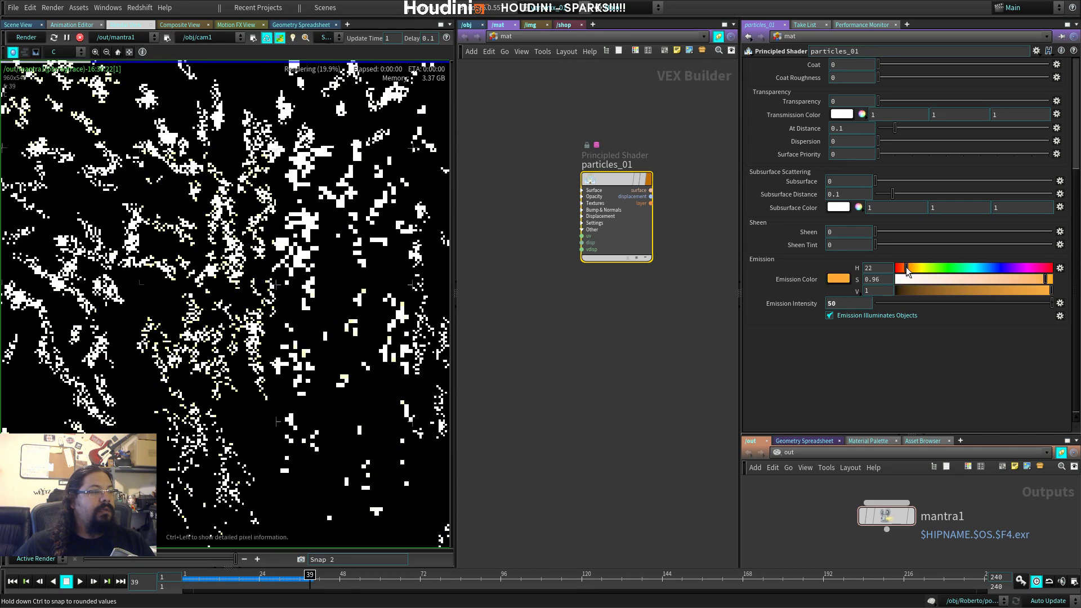
scroll(282, 304, "down", 2)
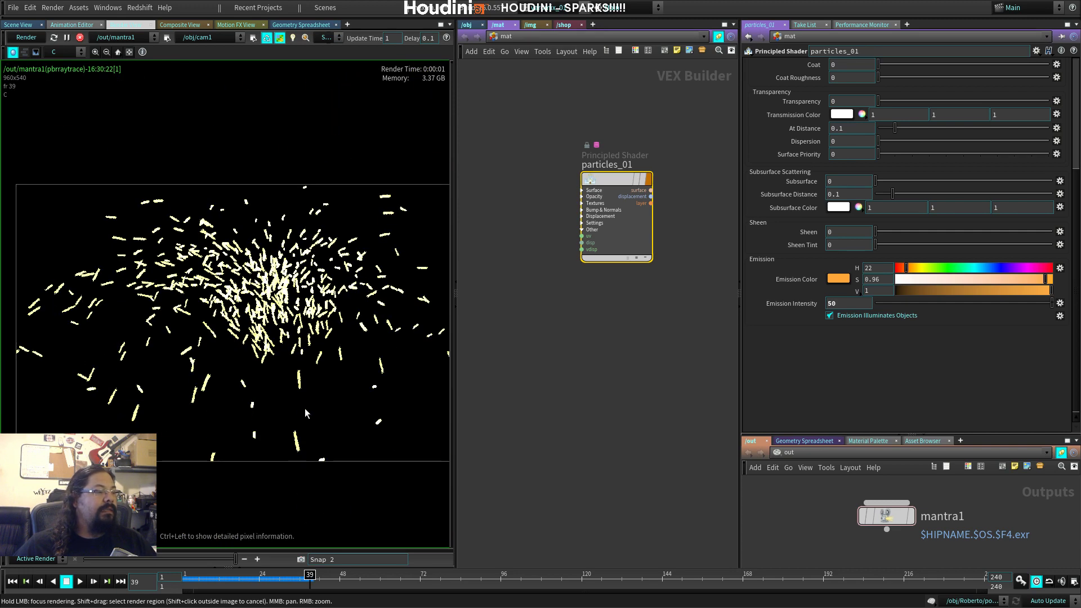
left_click_drag(907, 268, 902, 268)
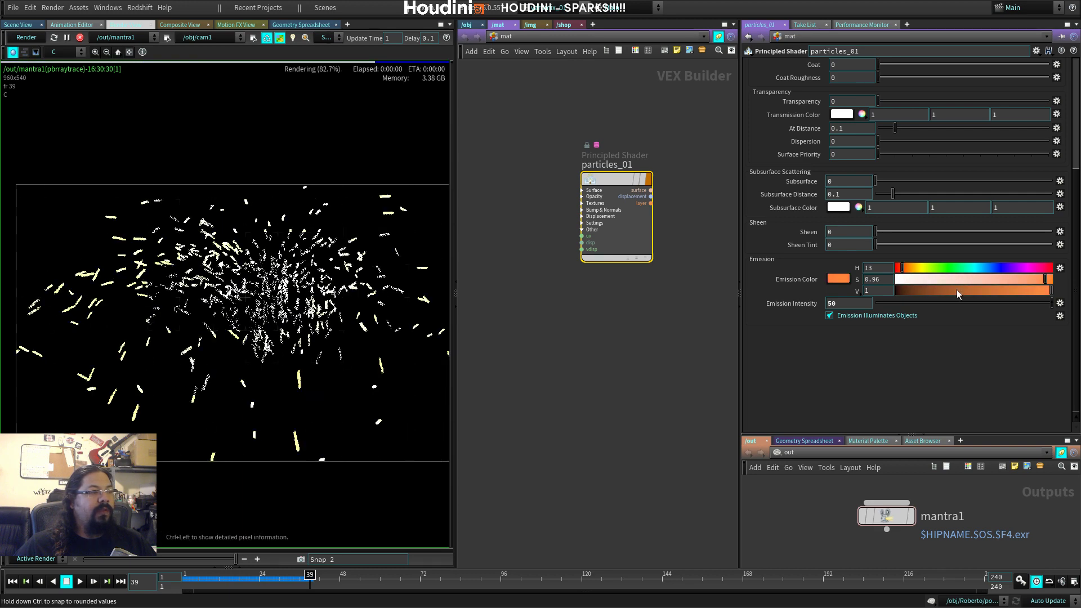
Step: Set the emission color to a muted blue with hue 233, saturation 0.833 and value 0.309
left_click_drag(1049, 290, 997, 265)
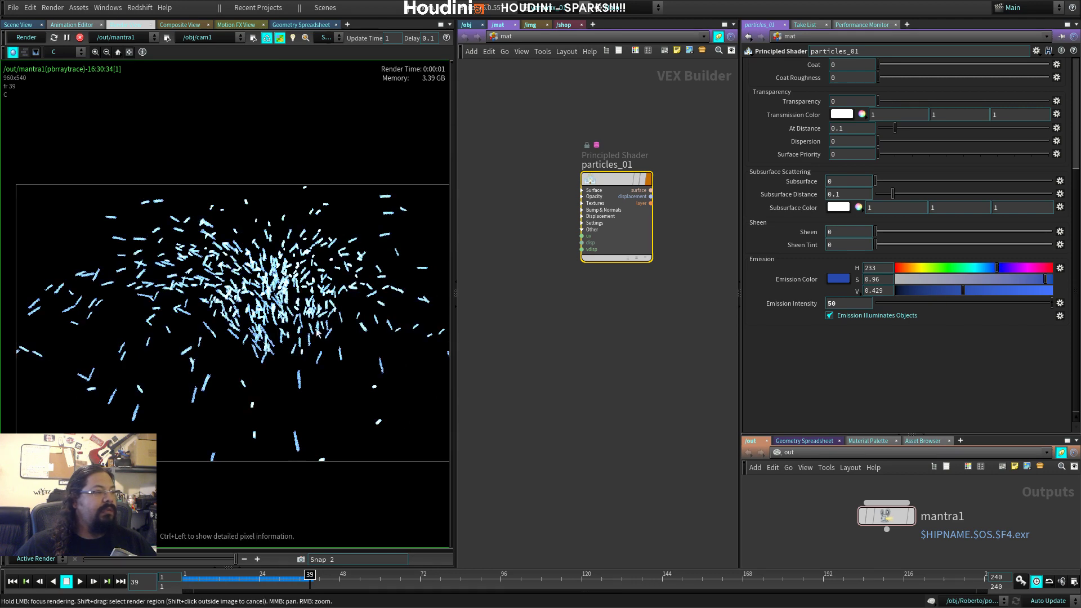
scroll(252, 310, "up", 4)
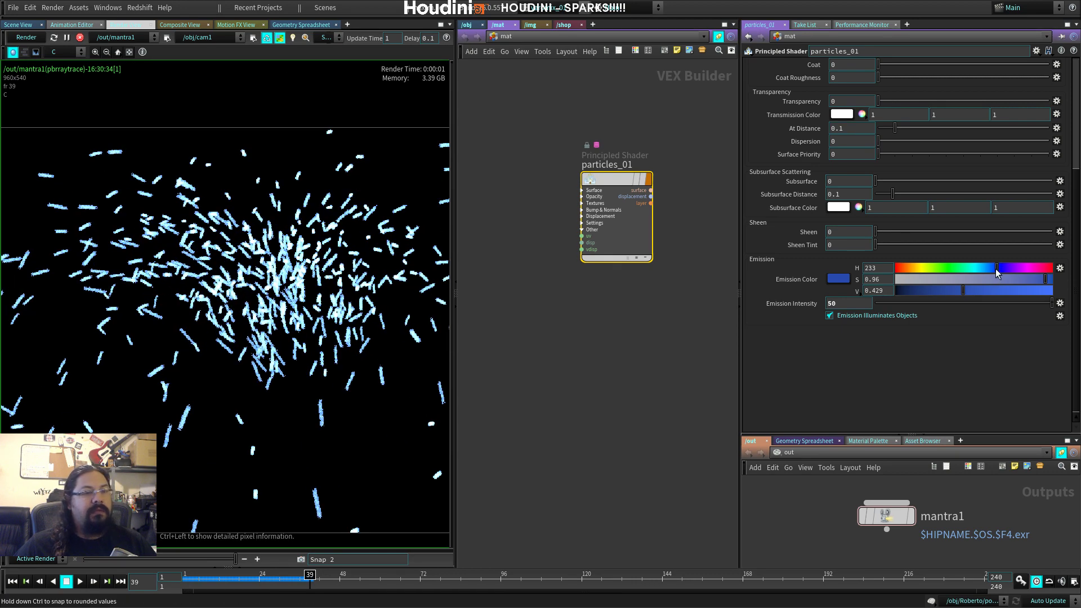
left_click_drag(996, 269, 994, 269)
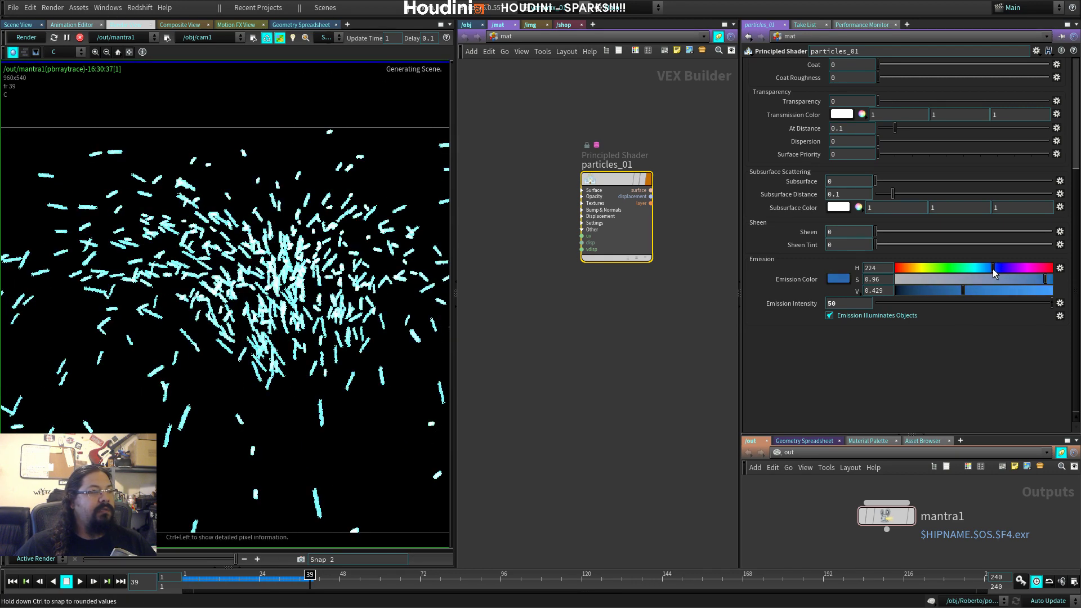
left_click_drag(993, 269, 1026, 281)
left_click_drag(963, 290, 944, 297)
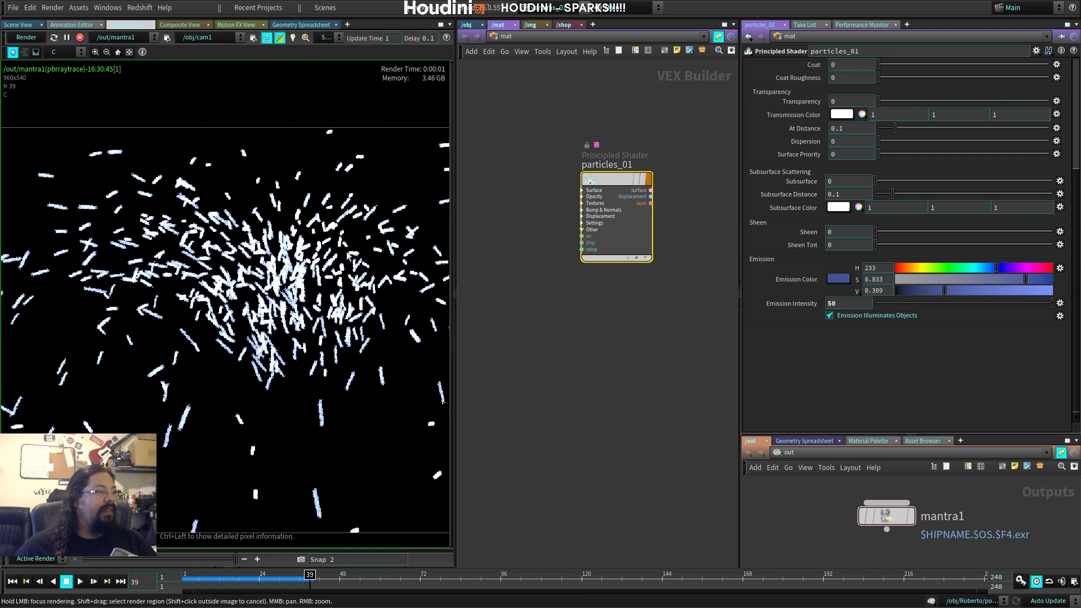
Step: Preview the full rendered frame of the particles at frame 1 and frame 25
left_click(118, 52)
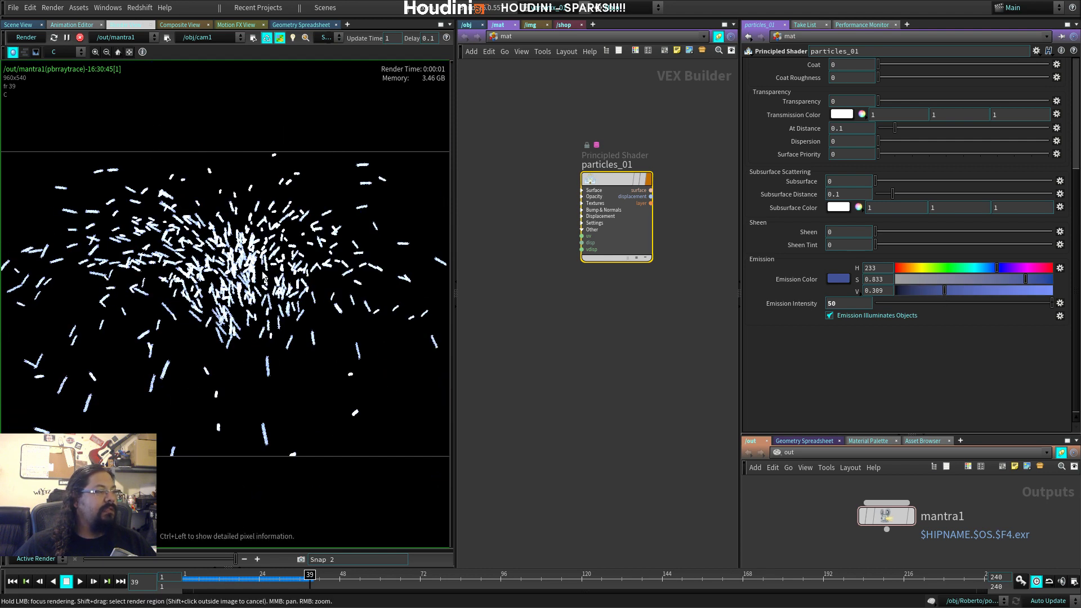
key("ctrl+Up")
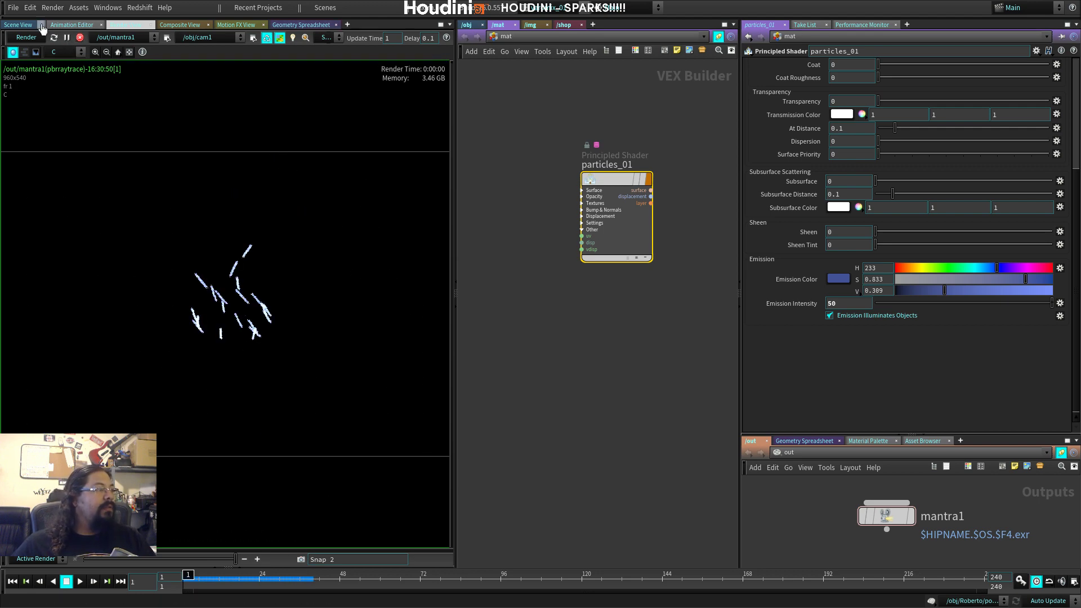
left_click_drag(258, 577, 262, 577)
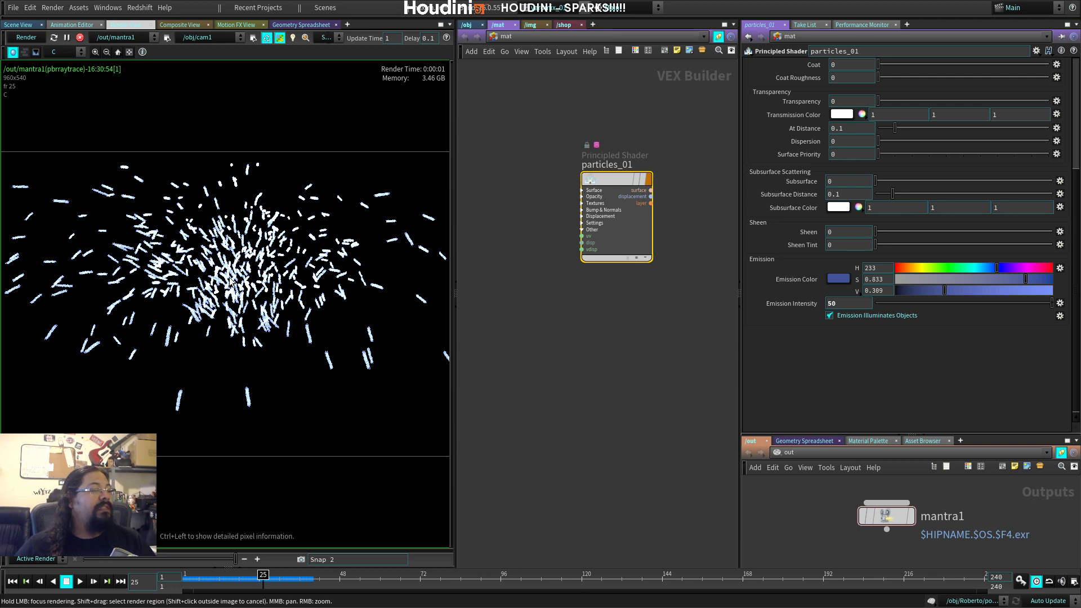
Step: Save the scene as sparks_live in the current project folder
left_click(12, 9)
left_click(26, 61)
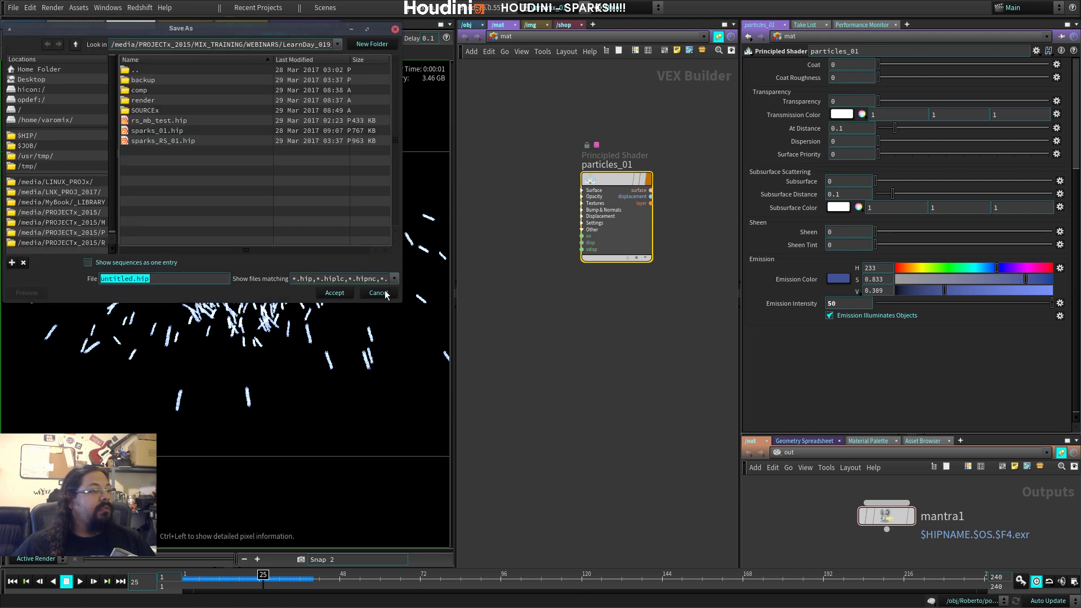
type("sap")
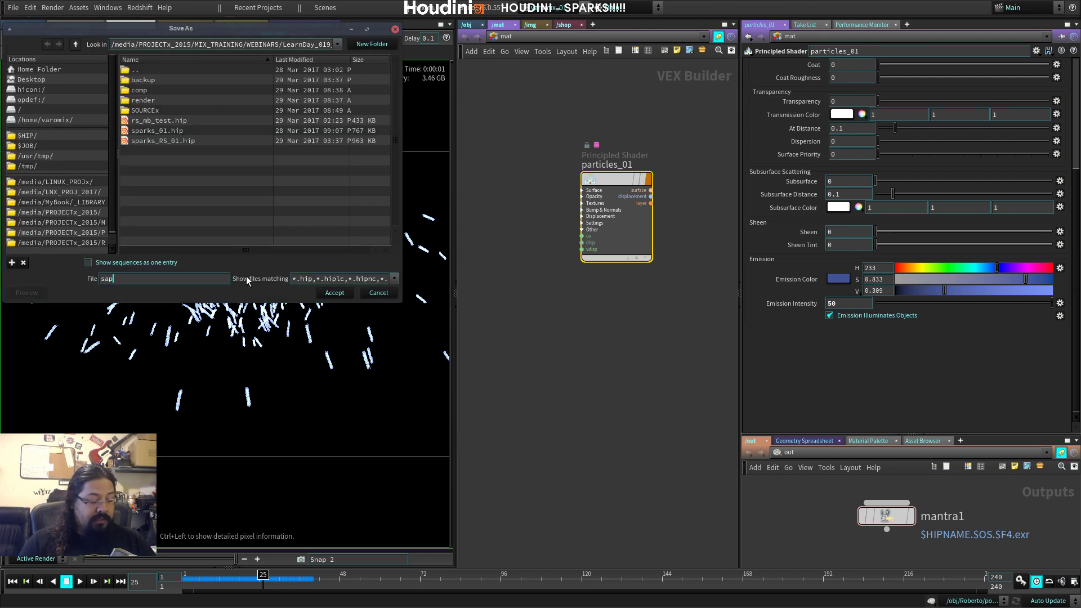
type("rt")
key("BackSpace")
key("BackSpace")
type("pare")
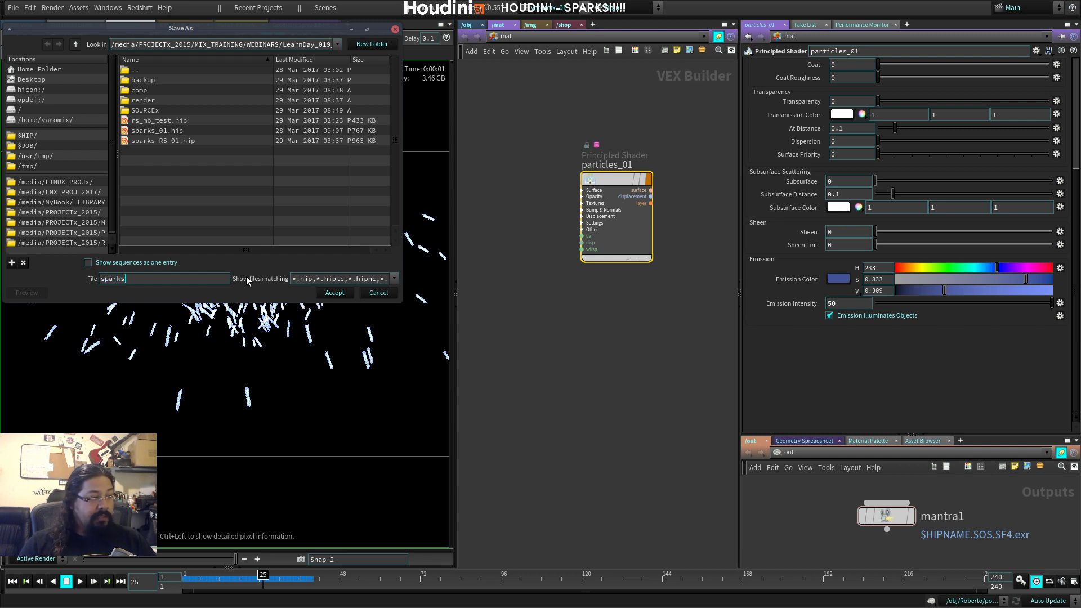
type("s_live")
key("Return")
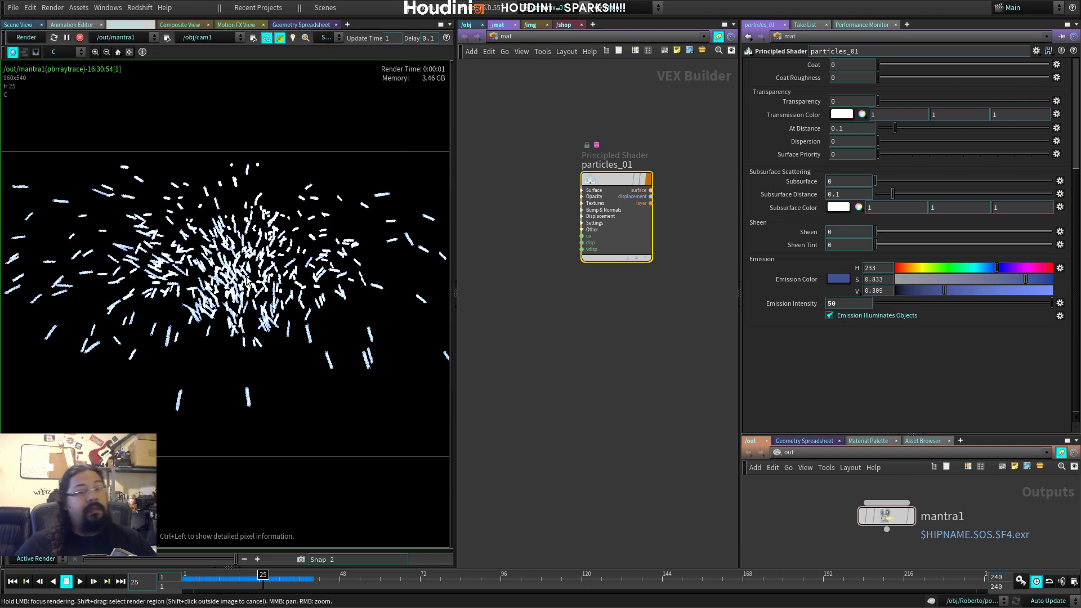
Step: Increase the Pixel Samples of the mantra1 render node to 6 by 6
left_click(570, 372)
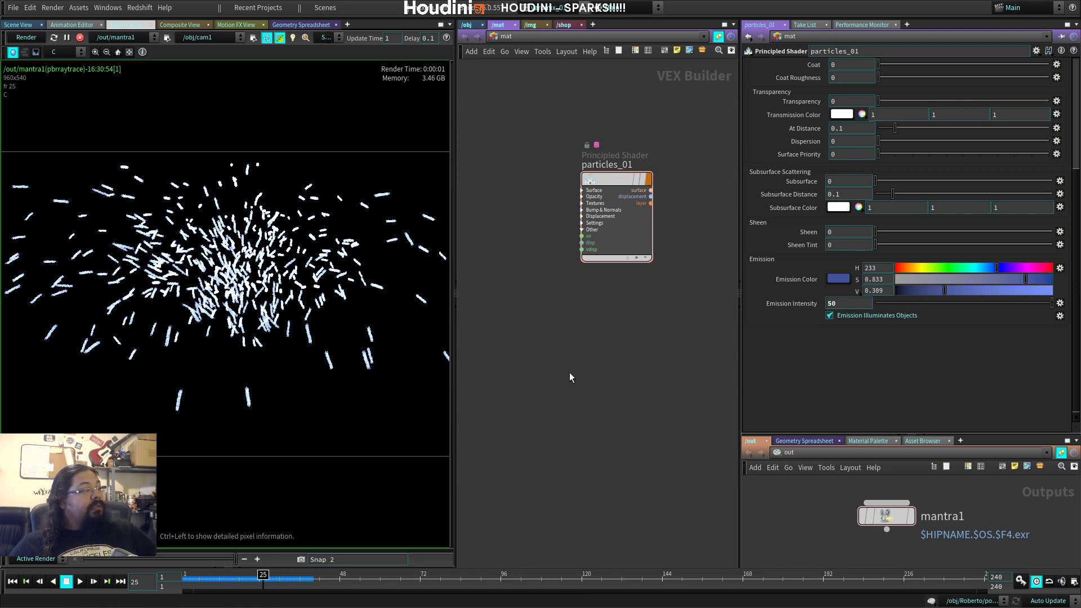
left_click(887, 515)
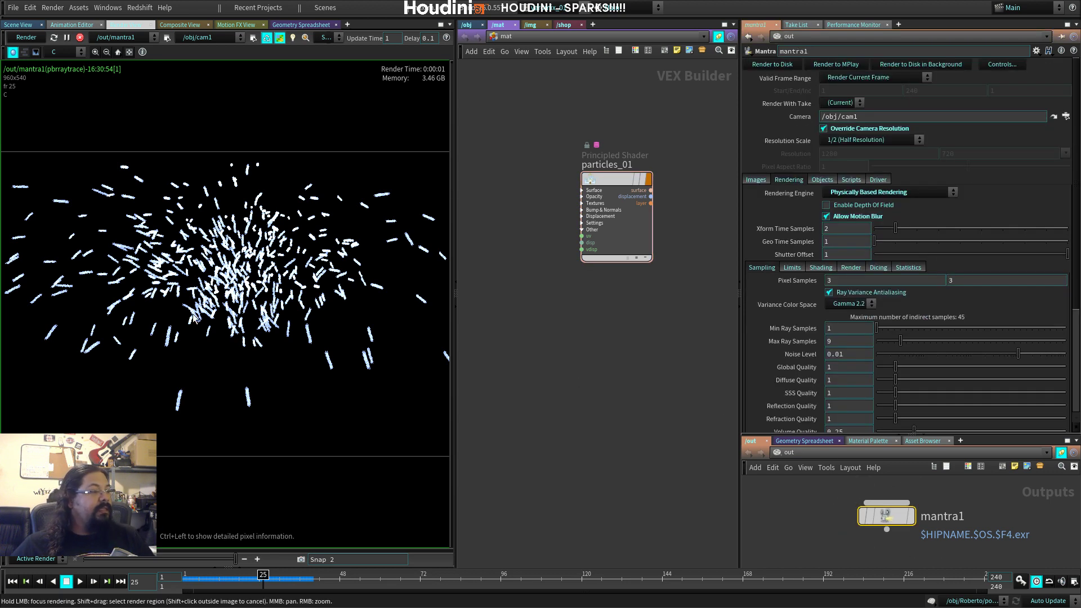
middle_click_drag(810, 280, 826, 279)
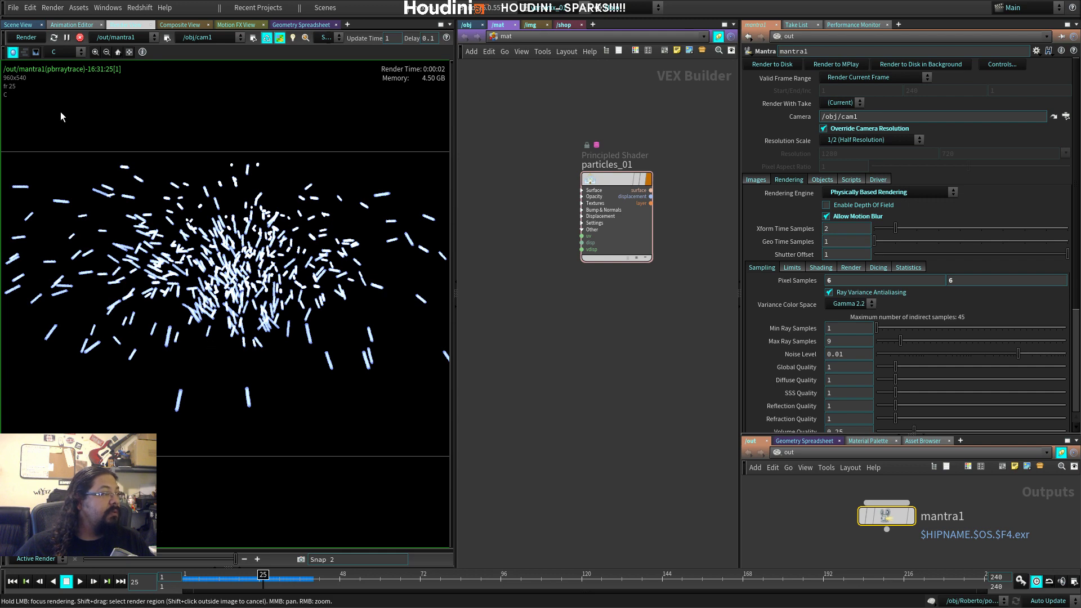
Step: Turn off Override Camera Resolution and compare the full-resolution render with the spark reference footage in the browser
left_click(862, 128)
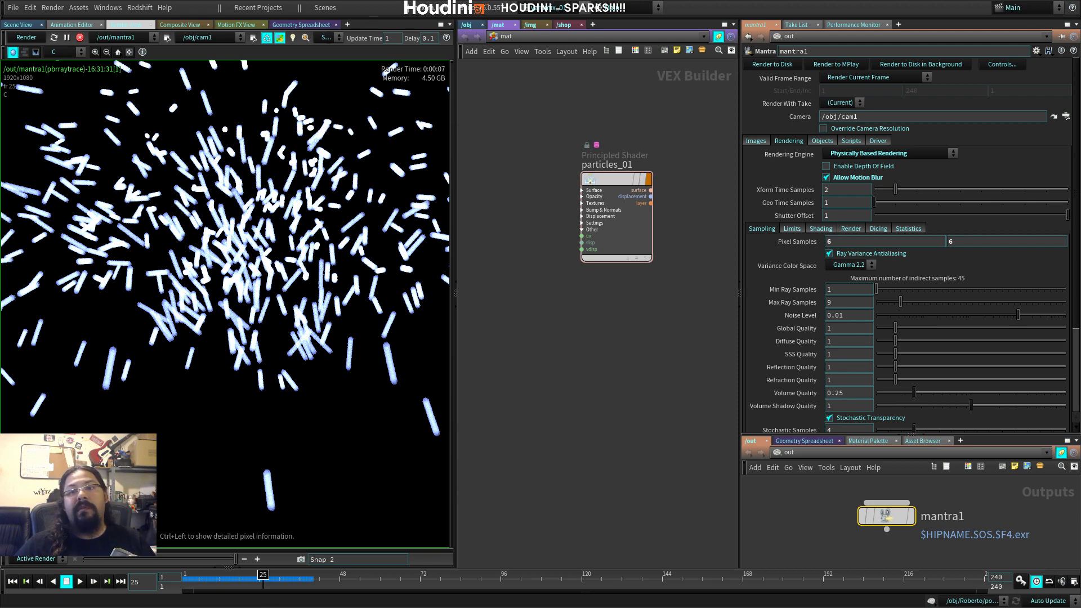
key("alt+Tab")
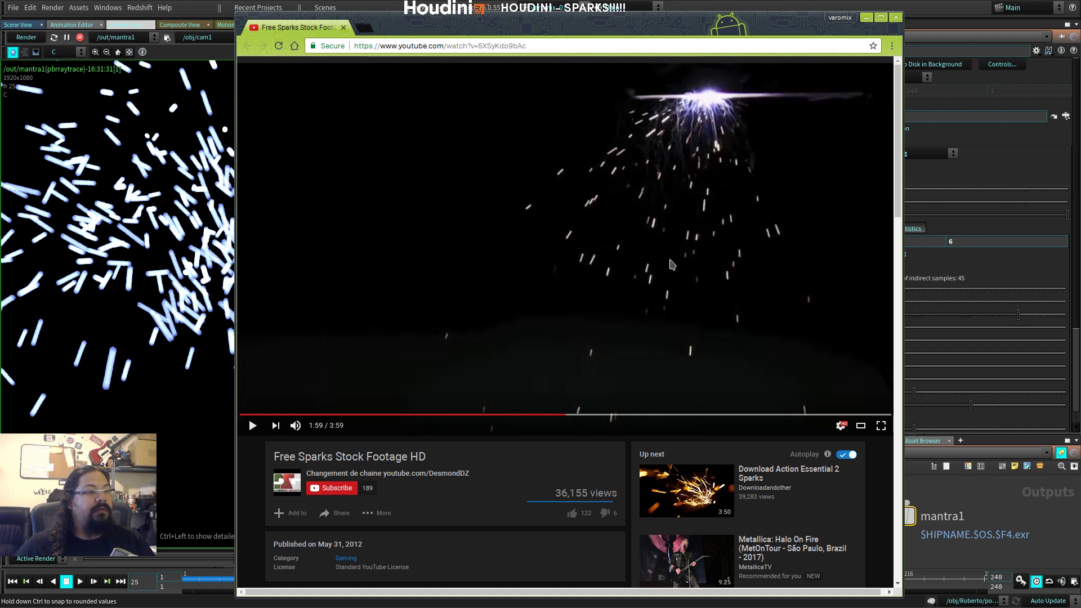
left_click(867, 19)
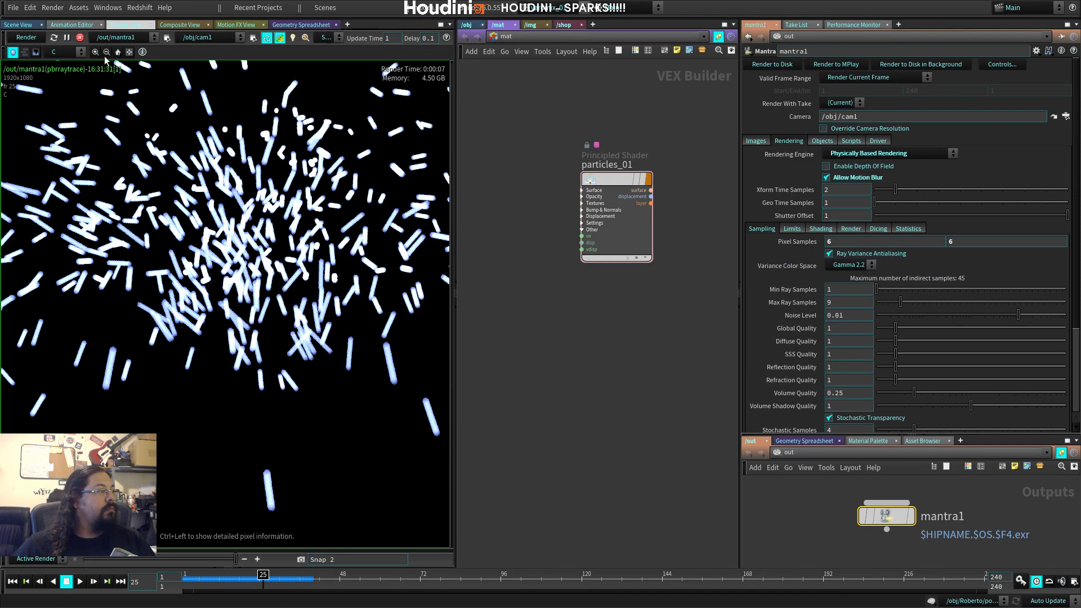
Step: Re-enable Override Camera Resolution on mantra1 and save the scene
left_click(859, 131)
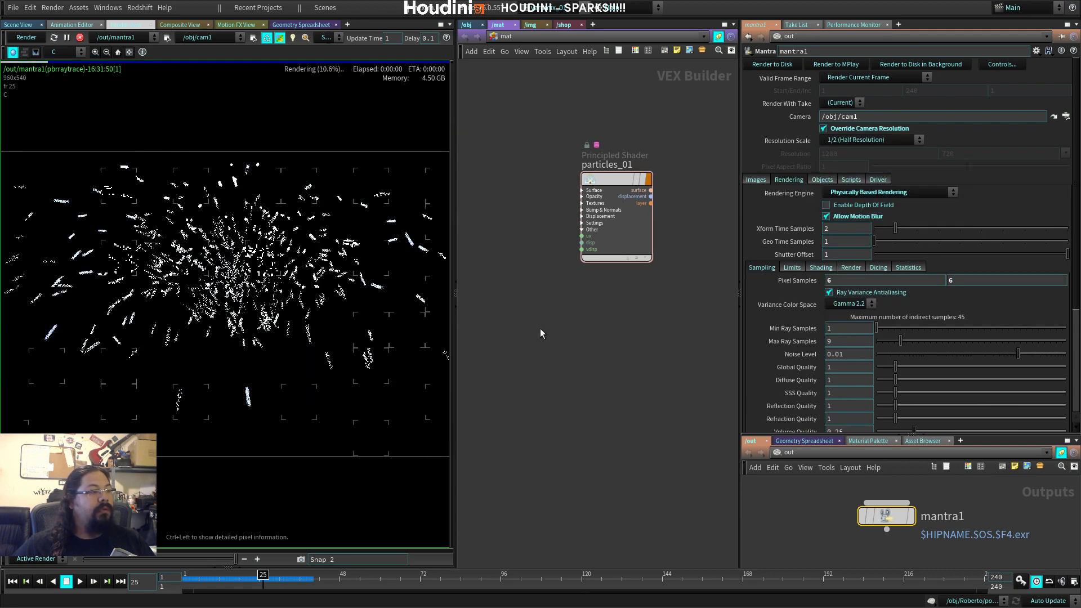
key("ctrl+s")
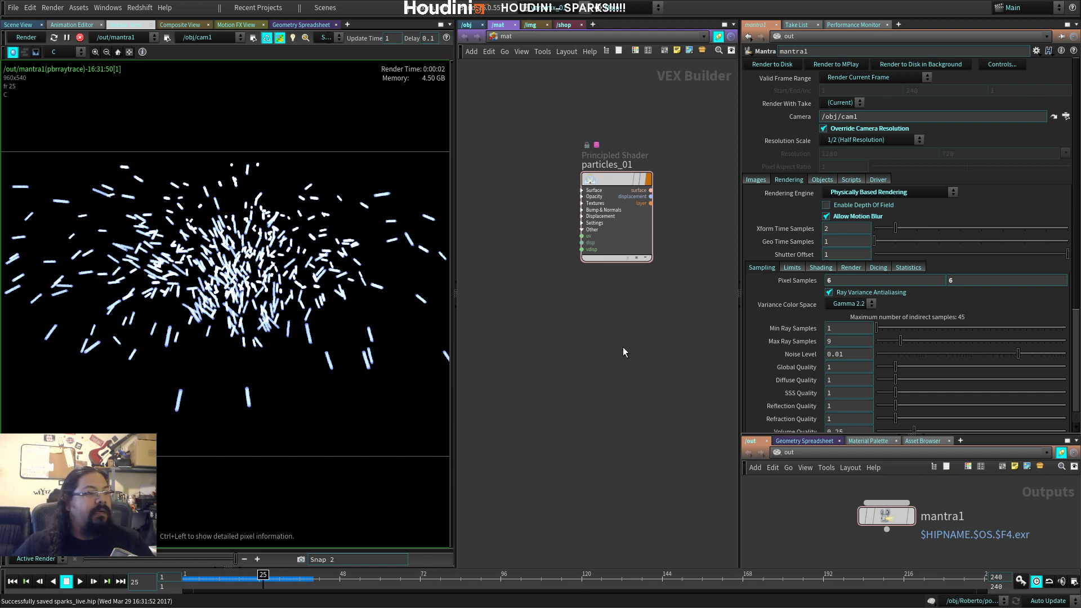
Step: Move the particles_01 shader node up in the material network and display its emission parameters
left_click_drag(620, 187, 606, 130)
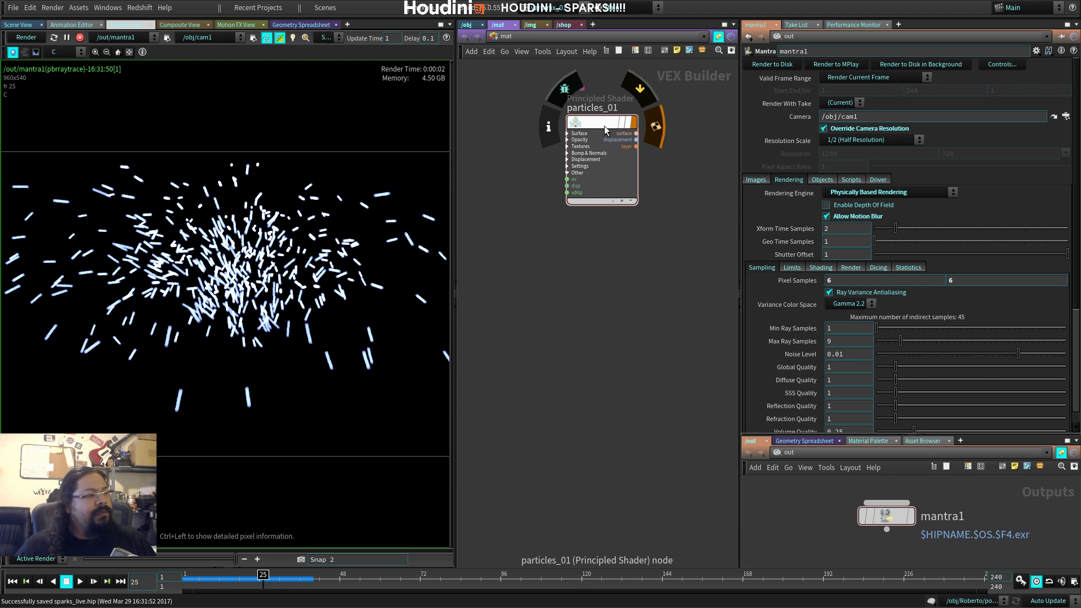
left_click(580, 130)
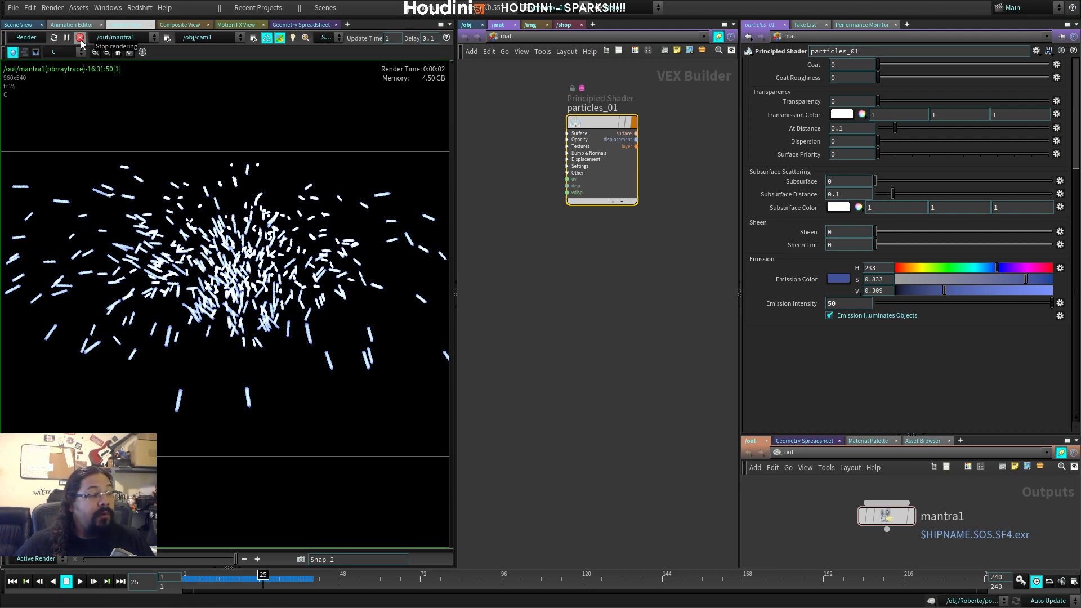
left_click(13, 7)
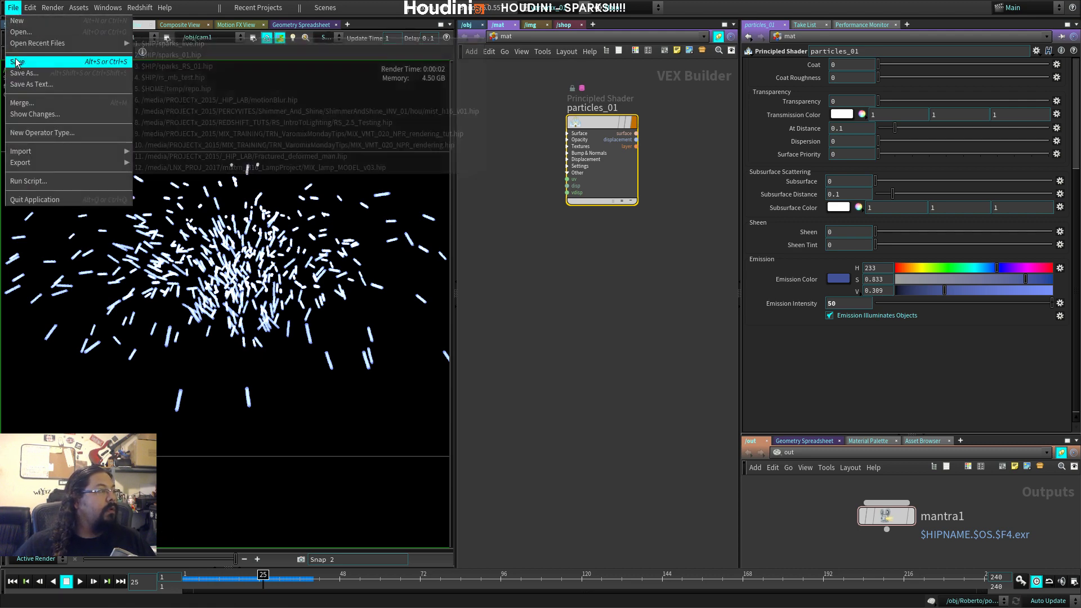
left_click(172, 204)
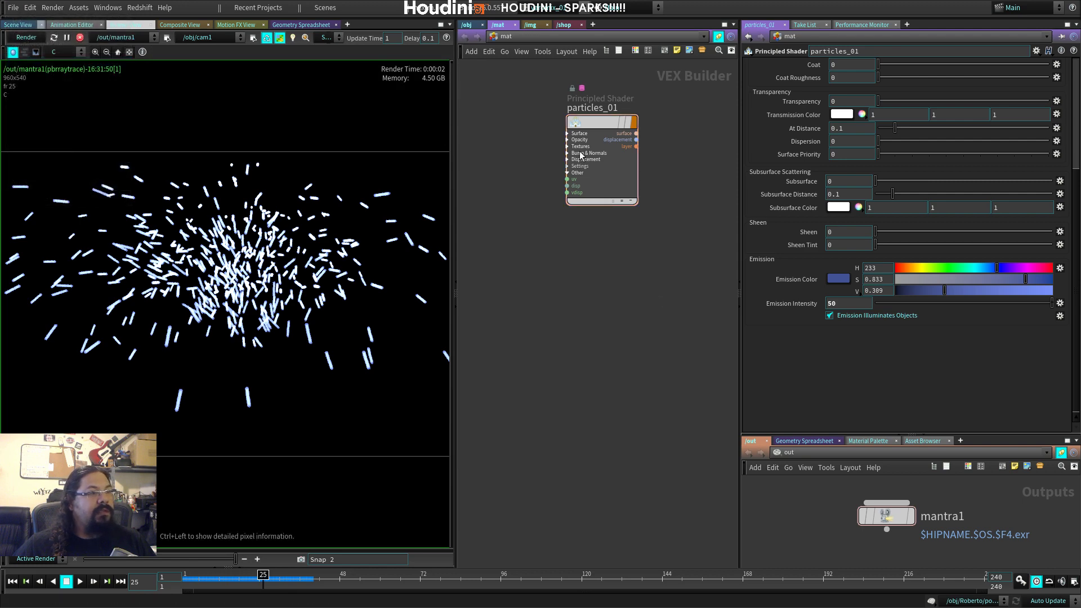
Step: Play the spark simulation in the scene view and return to the first frame
left_click(19, 25)
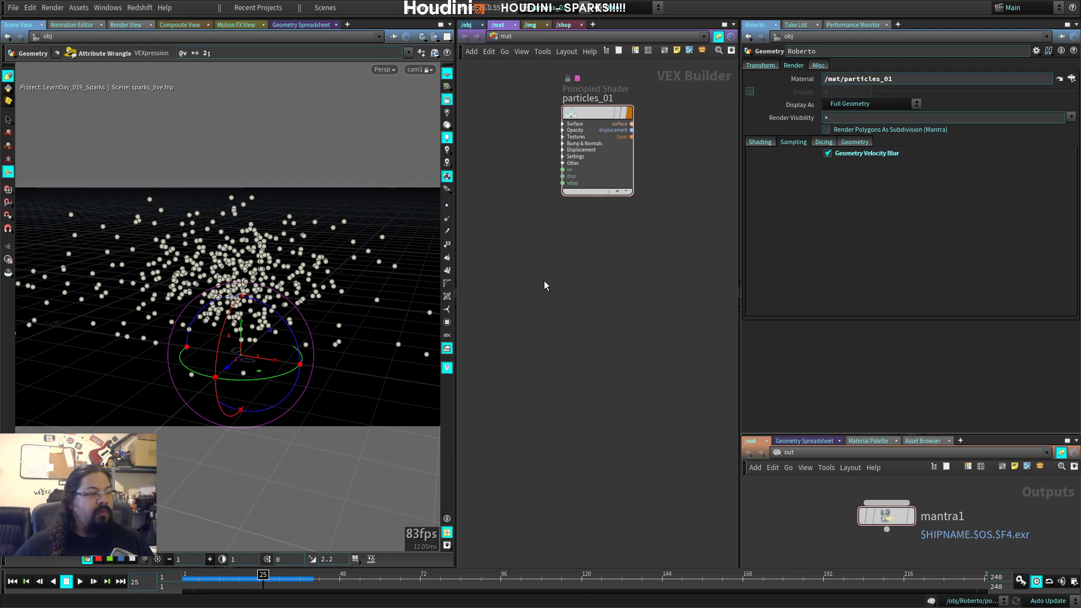
key("Up")
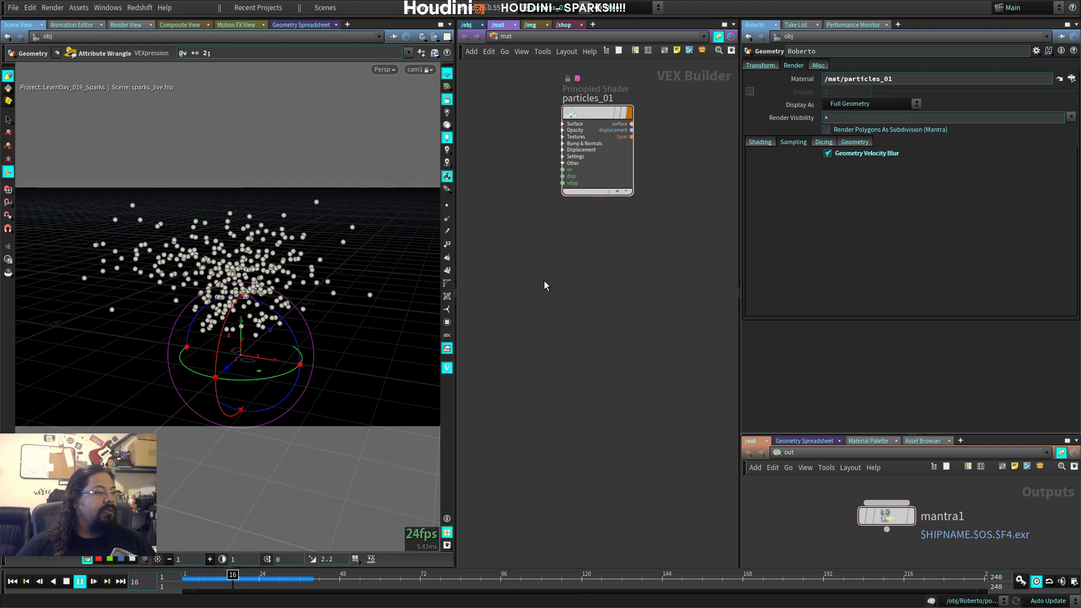
key("ctrl+Up")
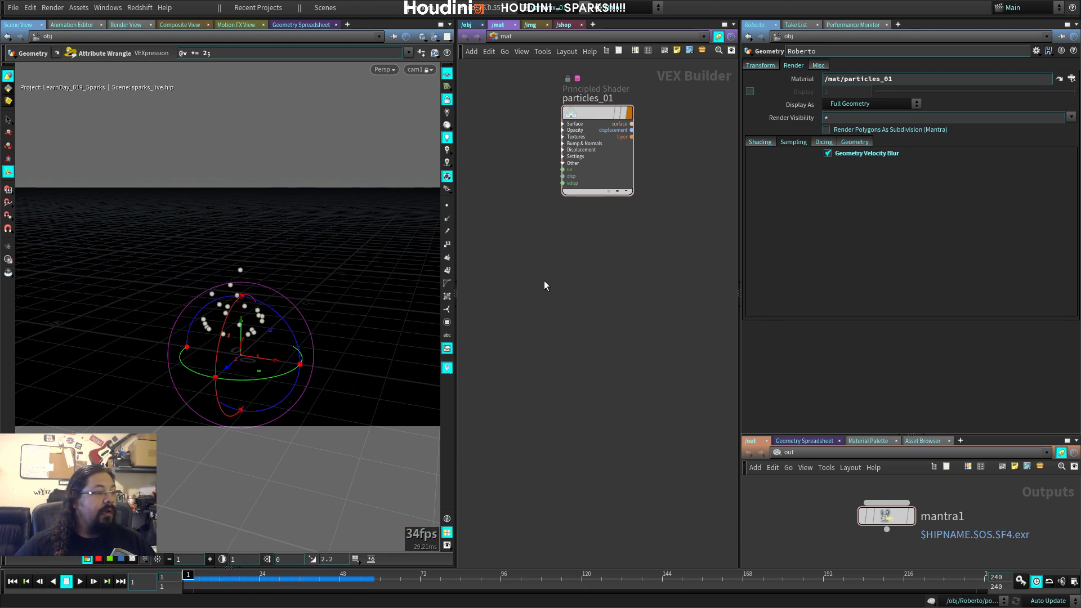
Step: Inside the Roberto geometry network, rename the attribute wrangle below popnet as mult_vel
left_click(467, 24)
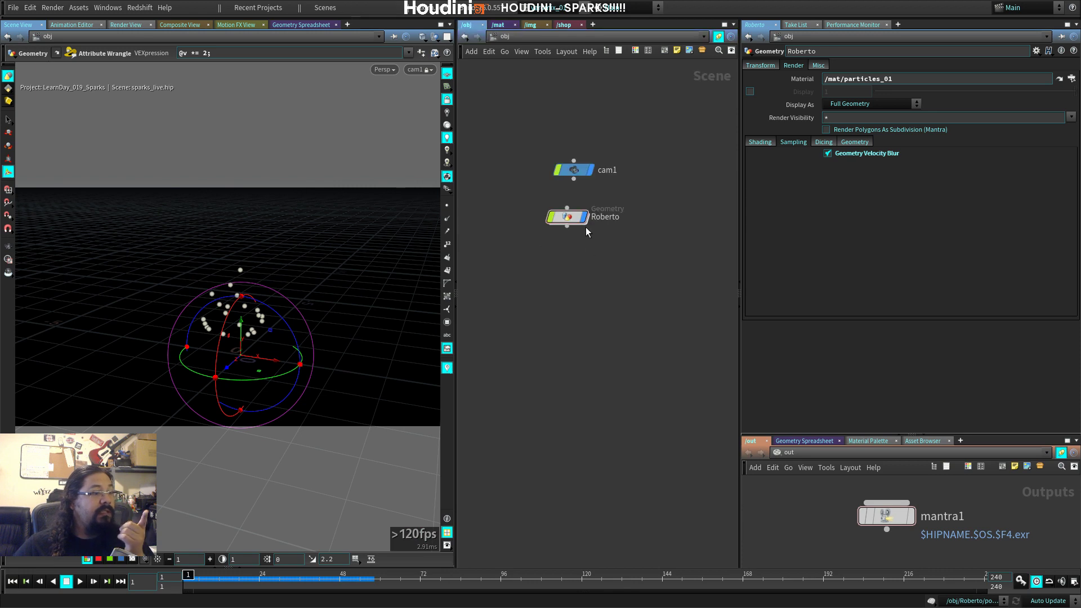
double_click(567, 216)
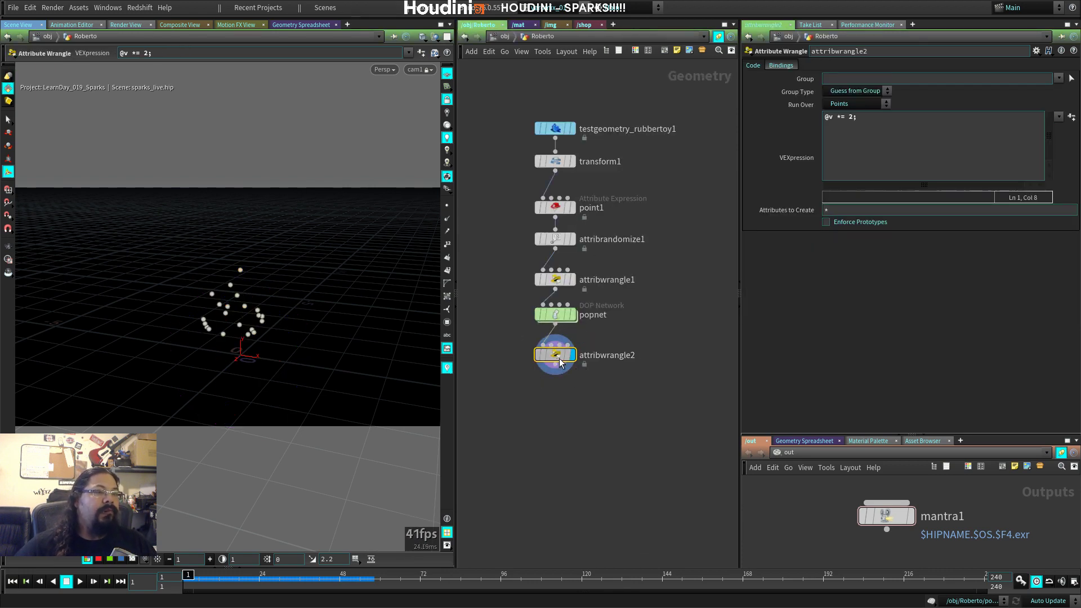
left_click_drag(899, 126, 681, 119)
double_click(623, 356)
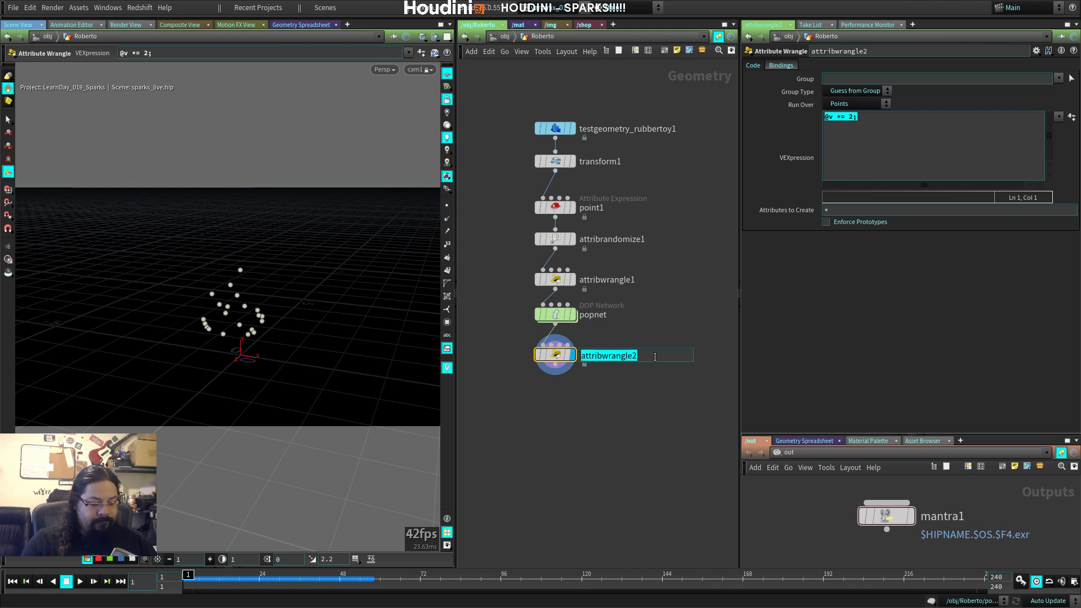
type("mult_vel")
key("Return")
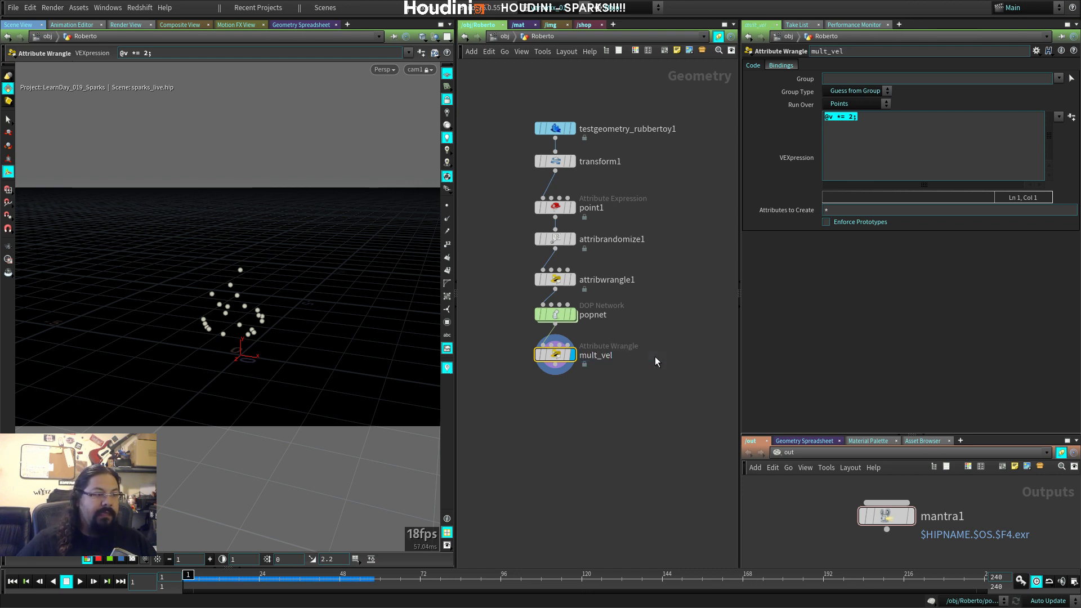
Step: Rename the attribute wrangle above popnet, which copies the normal to velocity, as N_to_v
left_click(557, 279)
double_click(626, 280)
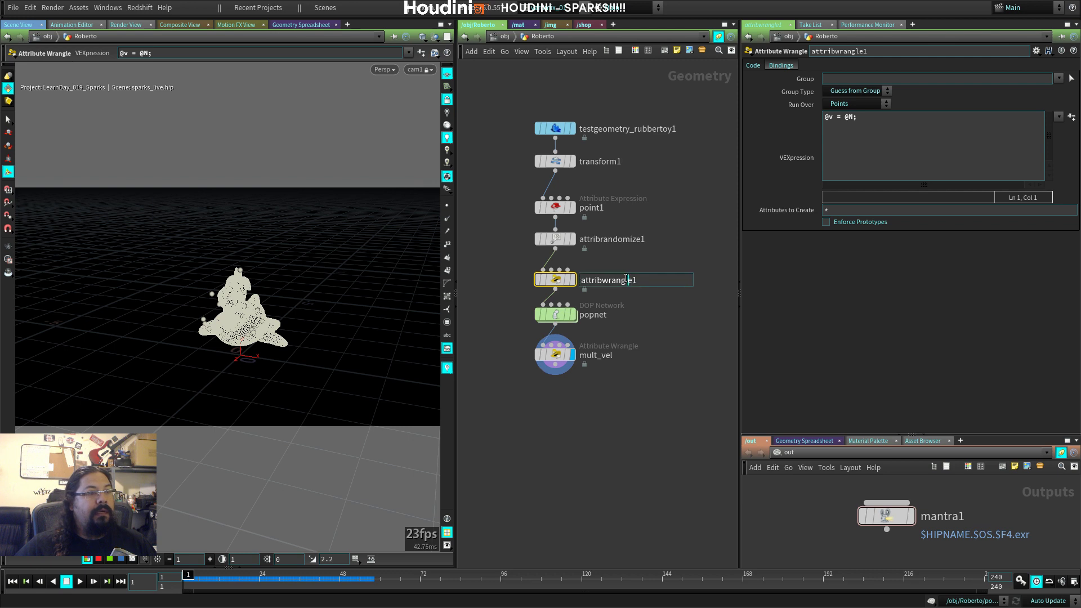
double_click(627, 280)
type("nort")
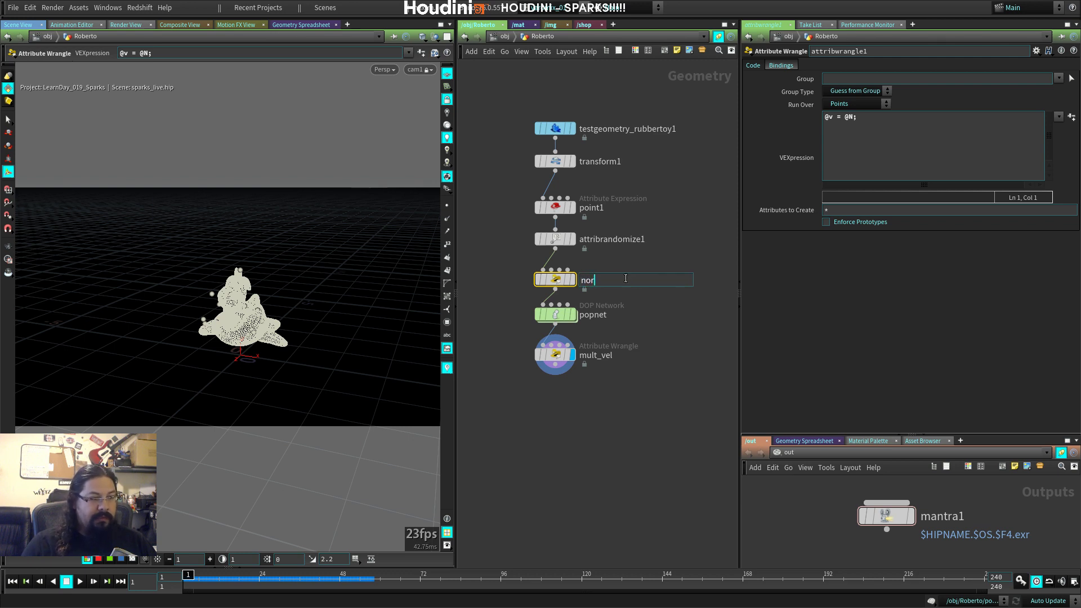
key("BackSpace")
key("BackSpace")
key("BackSpace")
key("Return")
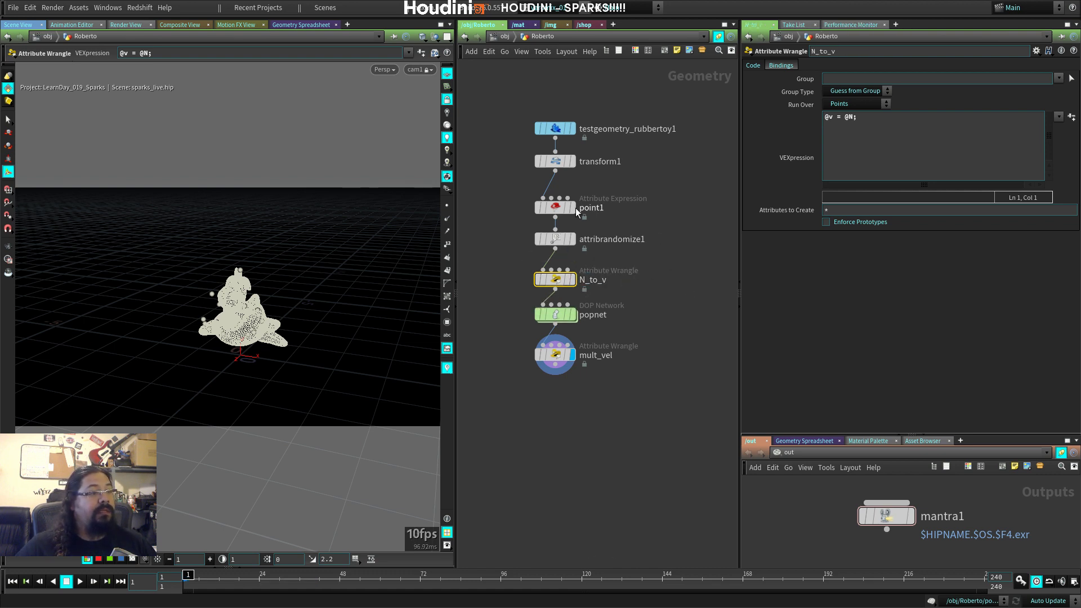
Step: Rename the point1 attribute expression node as N_initial_dir
left_click(588, 214)
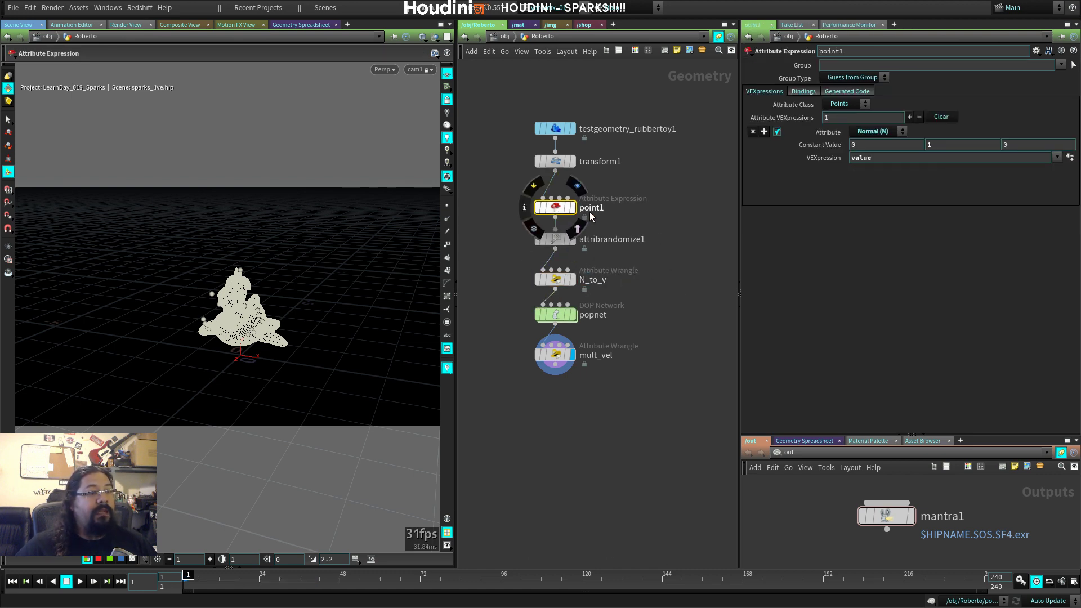
middle_click_drag(641, 214, 651, 173)
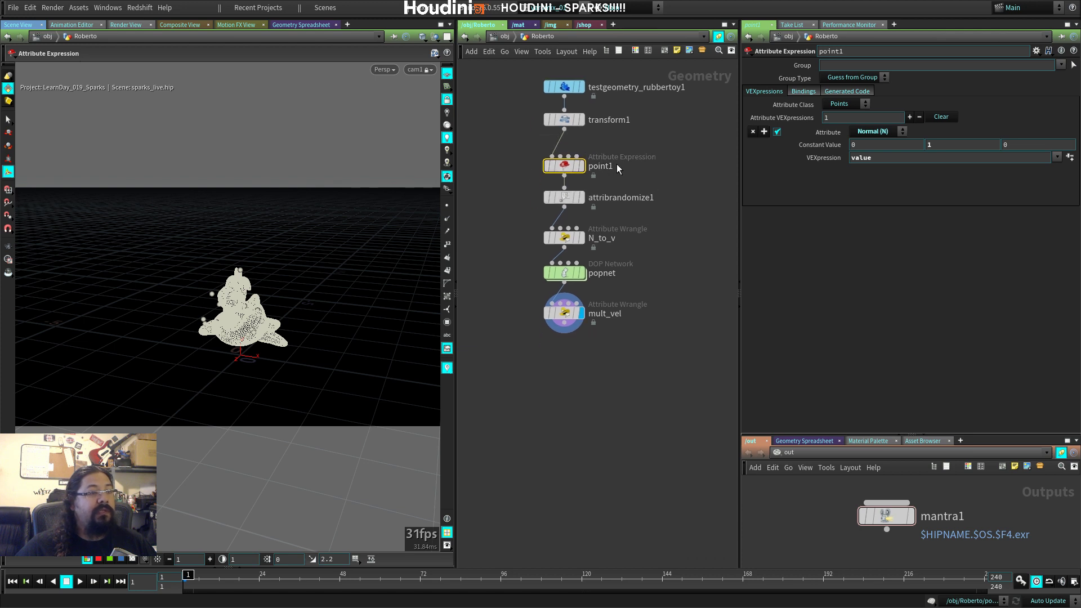
double_click(618, 168)
type("N_")
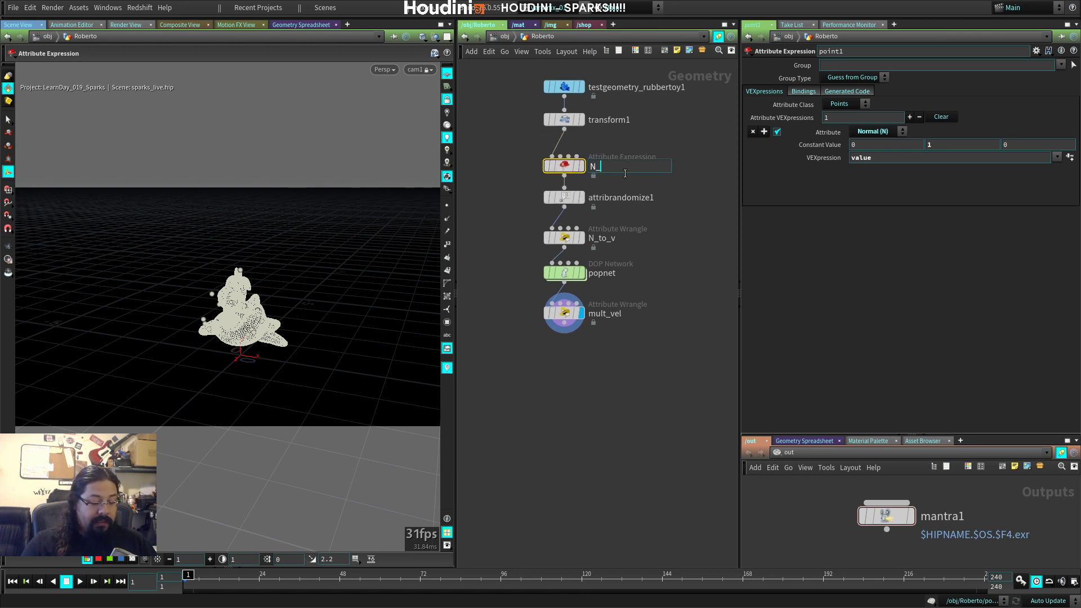
type("initial_")
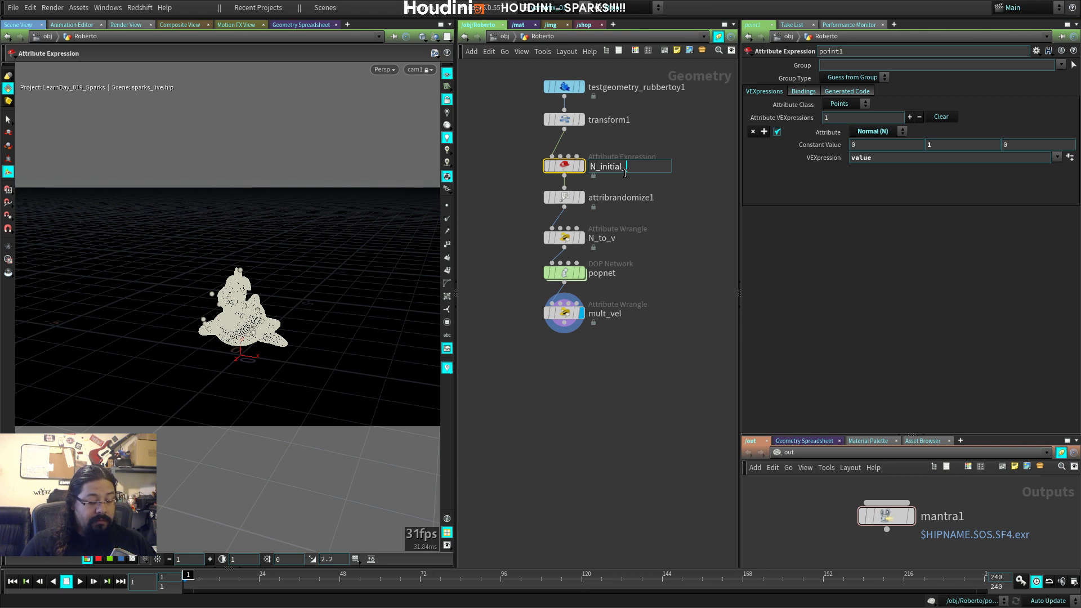
type("dir")
key("Return")
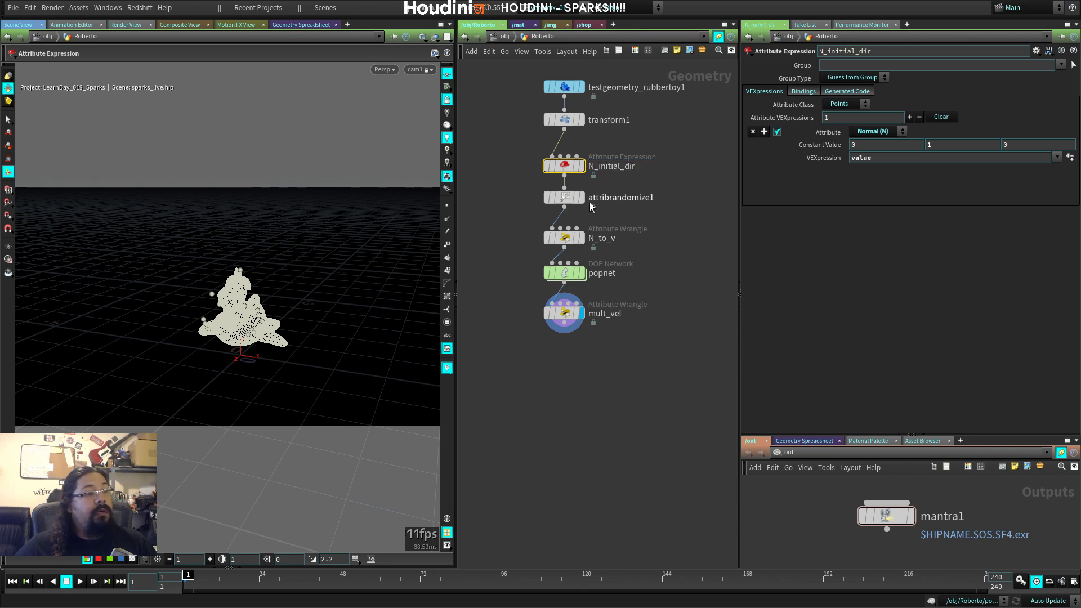
Step: Rename the attribrandomize1 node as rand_N and save the scene
left_click(622, 202)
left_click(622, 201)
double_click(621, 201)
type("rand_N")
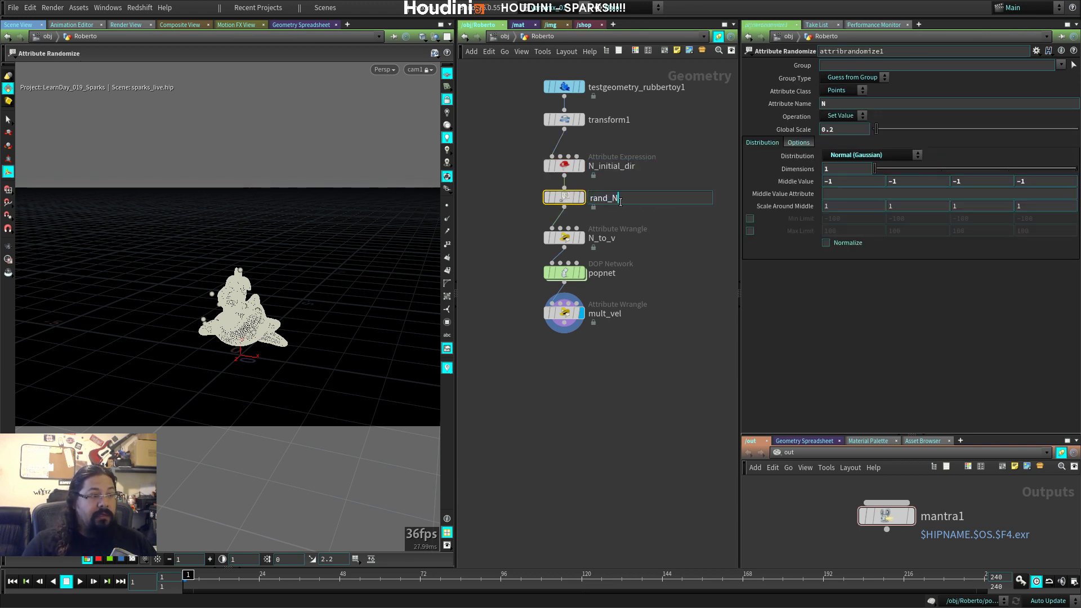
key("Return")
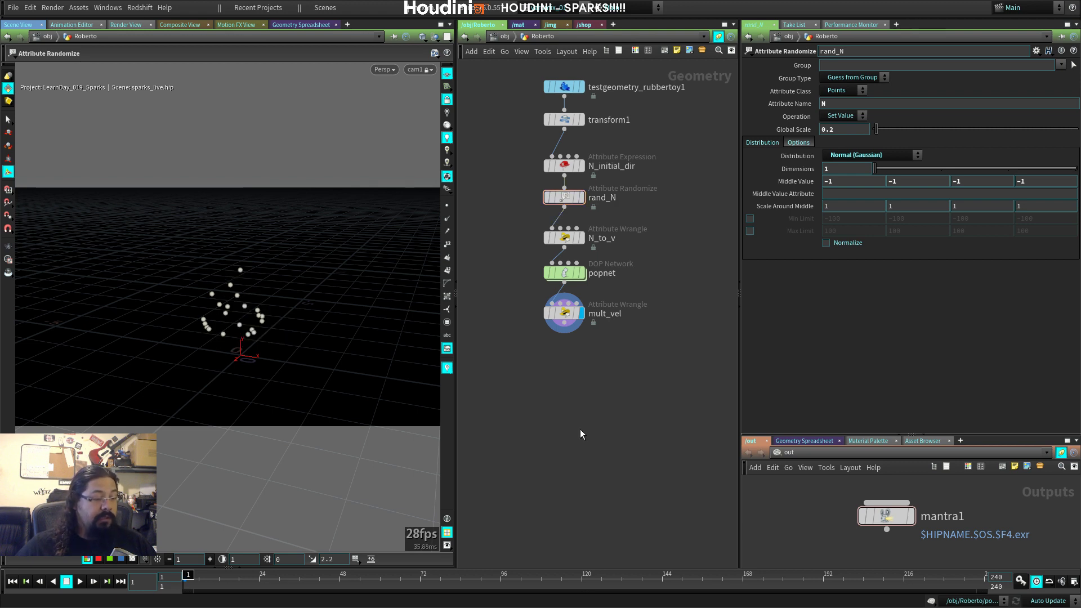
key("ctrl+s")
Step: Examine the point attributes of mult_vel in the geometry spreadsheet at frame 99
middle_click_drag(570, 370, 566, 301)
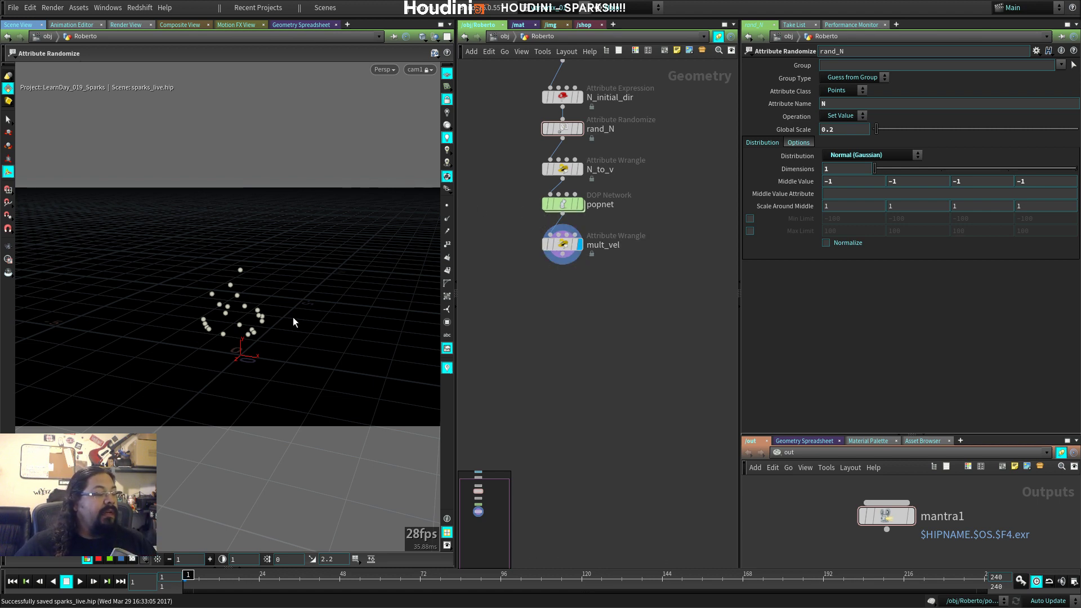
middle_click(557, 205)
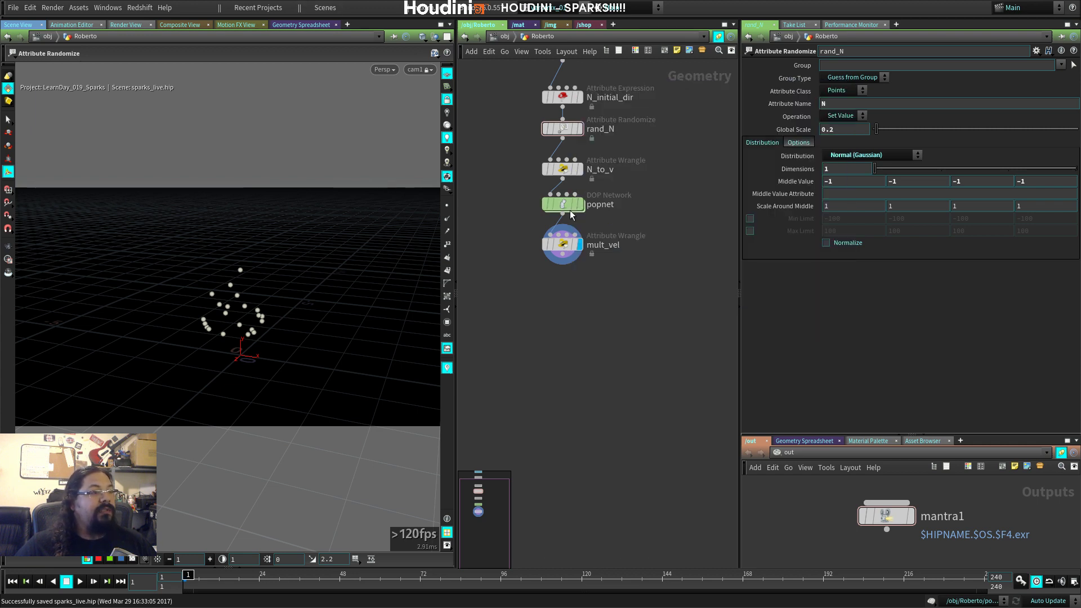
left_click(568, 206)
left_click(302, 25)
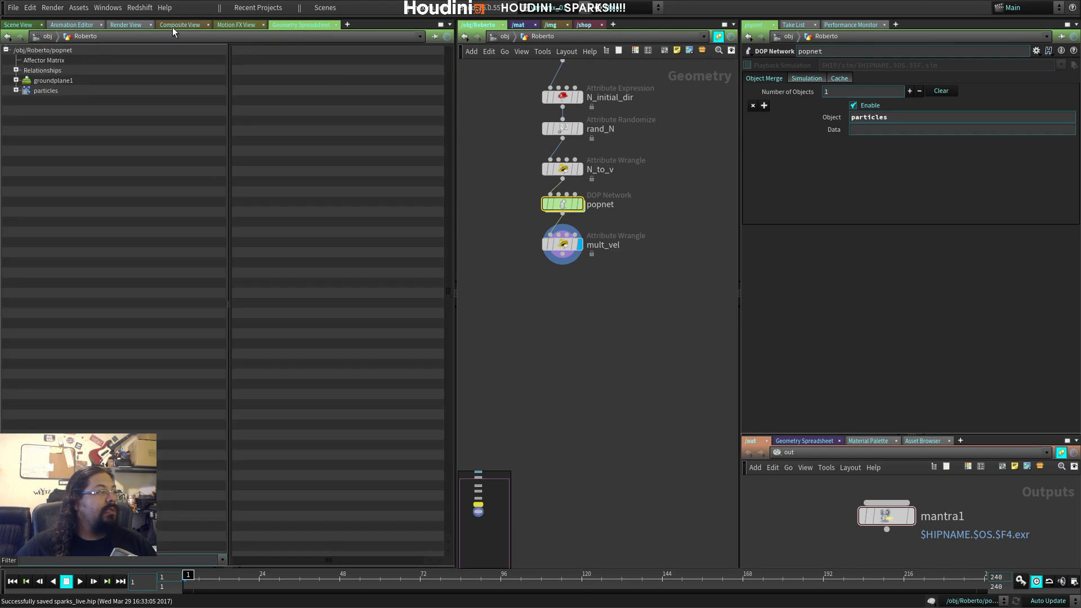
left_click(562, 244)
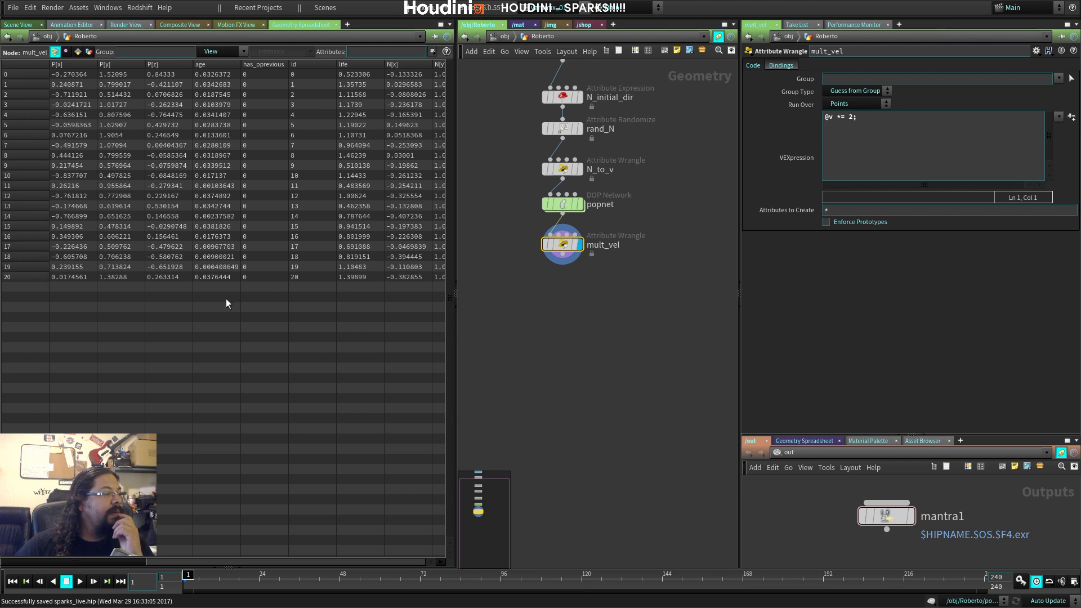
left_click_drag(210, 580, 511, 577)
Step: Limit the spreadsheet to the id attribute and check the particle ids at frame 87
left_click(211, 52)
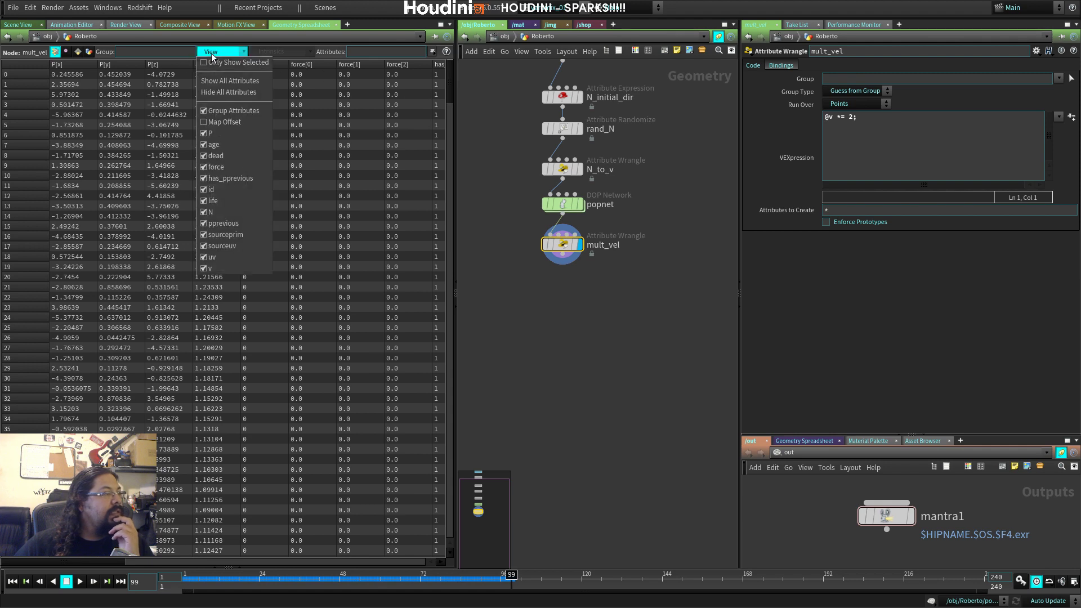
left_click(224, 92)
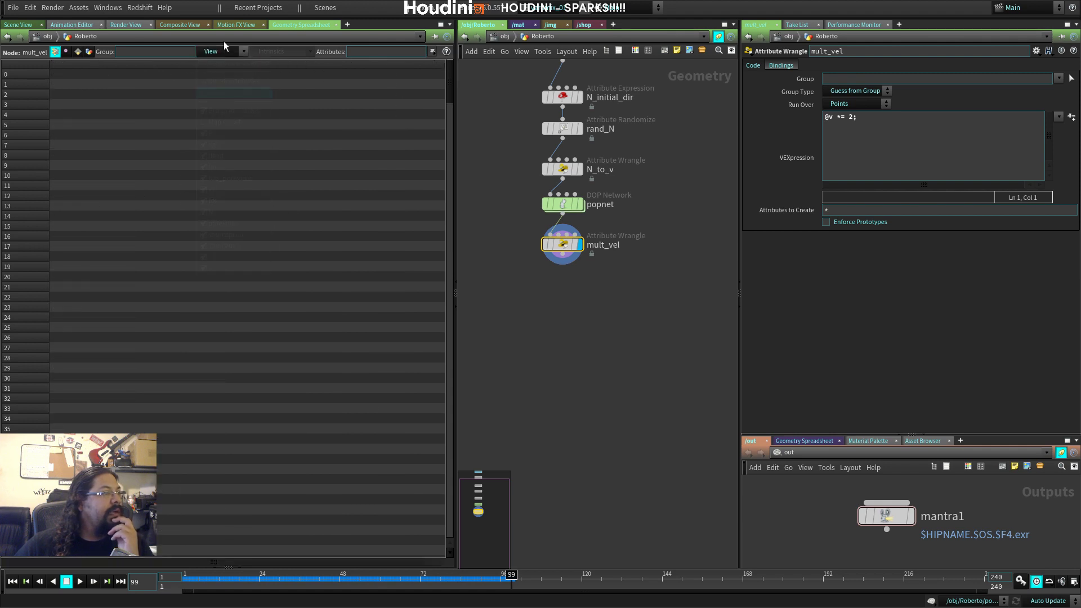
left_click(223, 52)
left_click(225, 190)
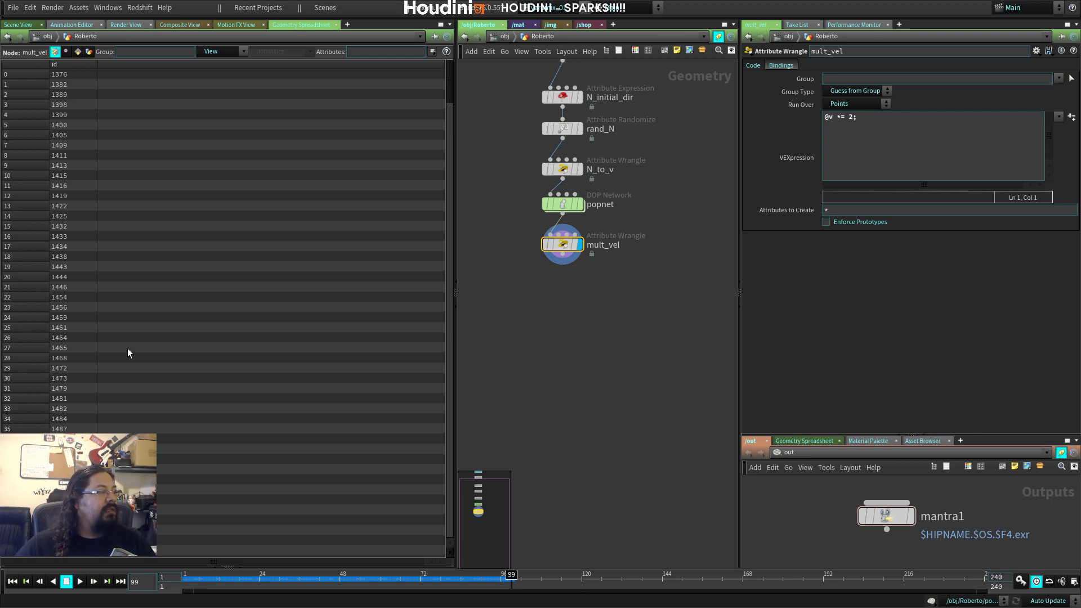
left_click_drag(429, 574, 472, 574)
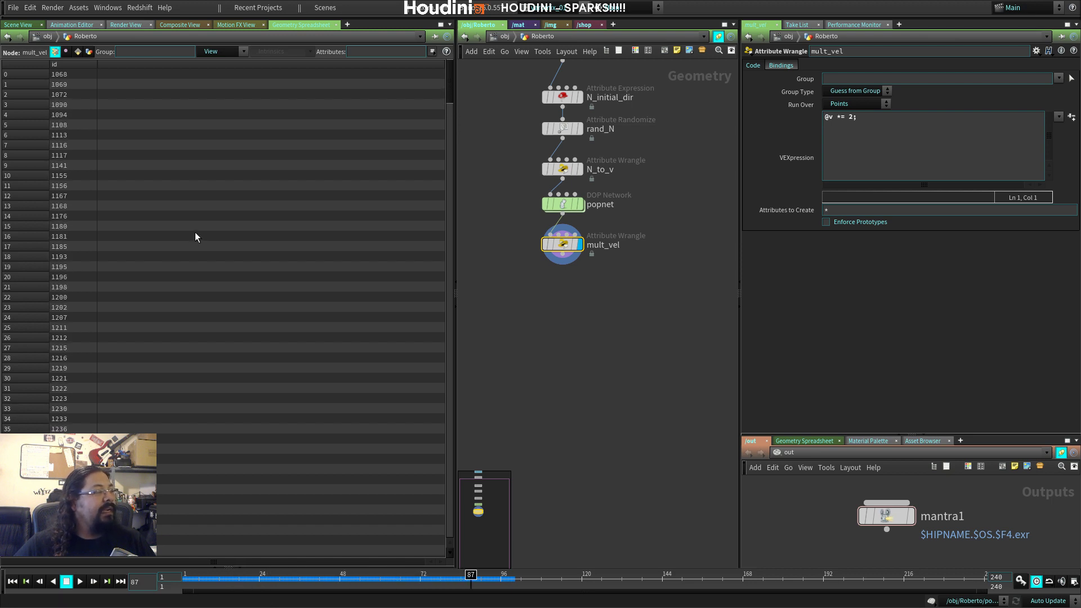
Step: Inside popnet, insert a POP Drag node between source_first_input and wire_pops_into_here, then play the simulation and rewind to frame 1
left_click(18, 25)
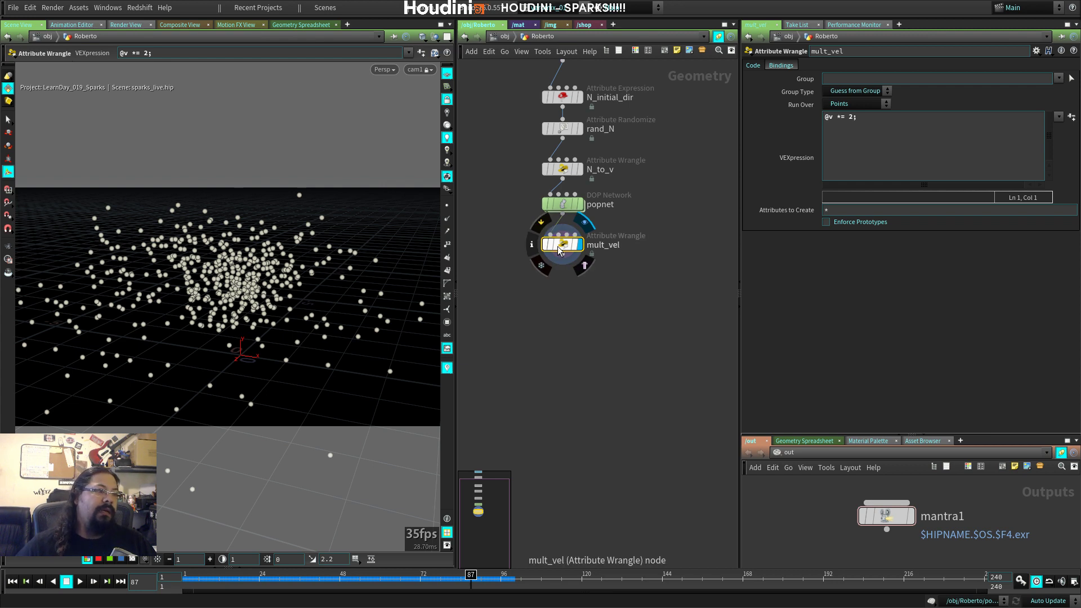
double_click(567, 205)
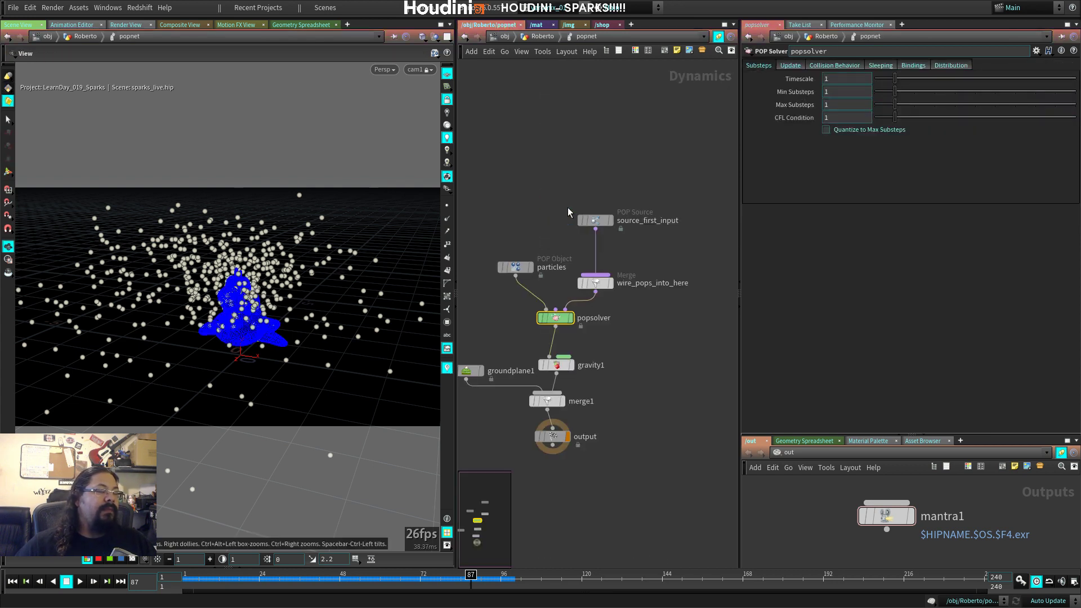
left_click_drag(595, 224, 597, 171)
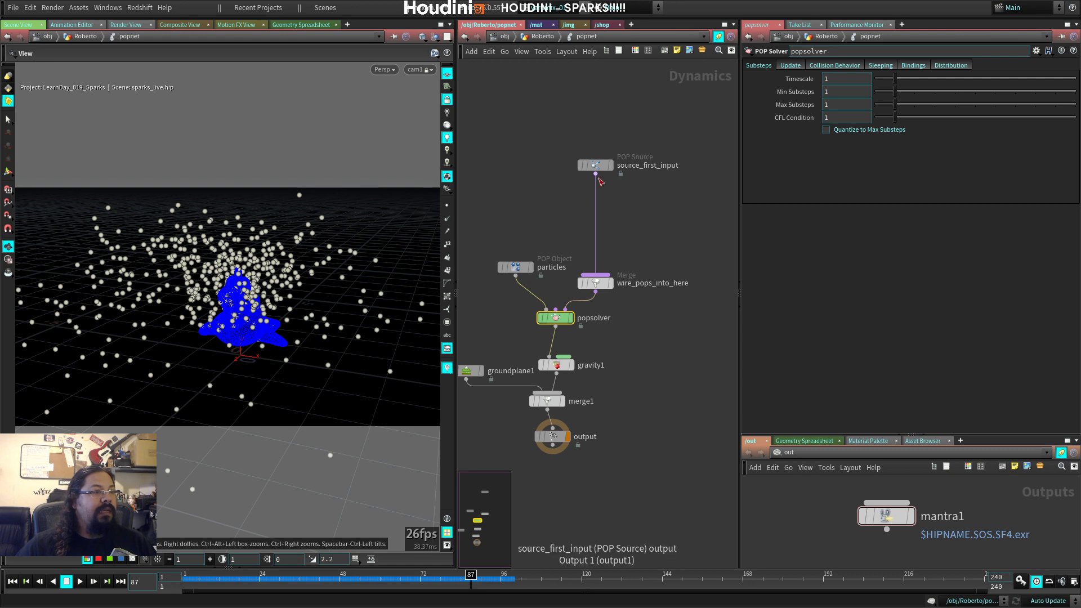
key("Tab")
type("pop")
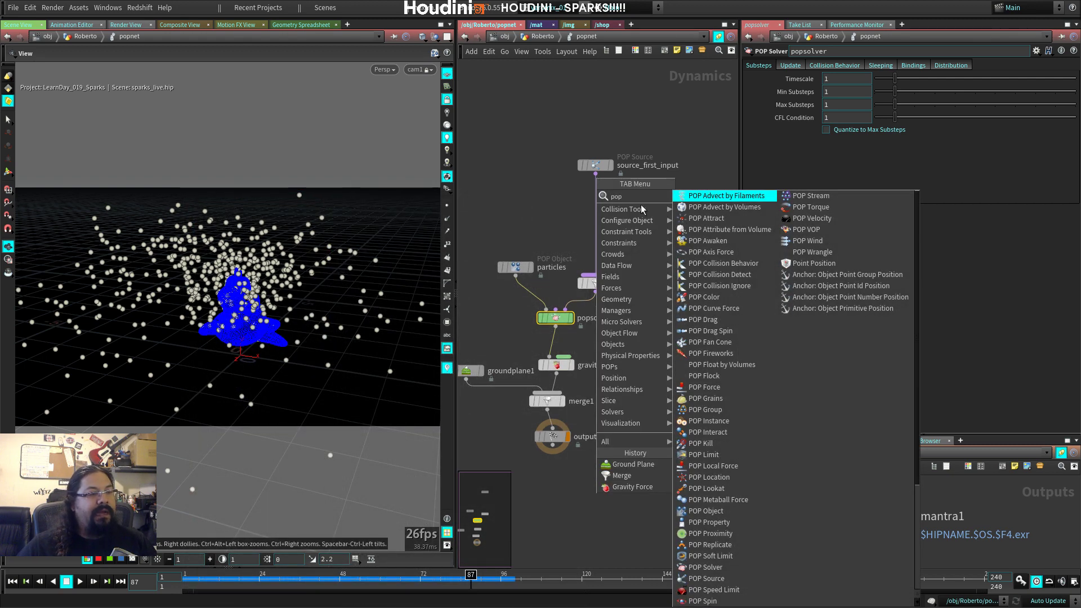
left_click(708, 320)
left_click(597, 233)
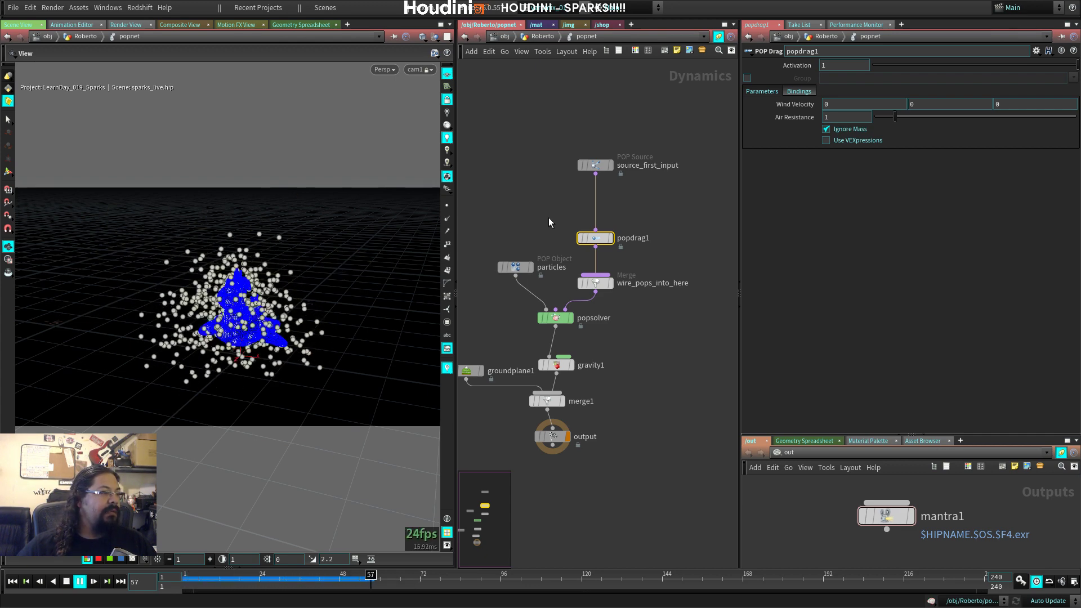
key("Up")
key("ctrl+Up")
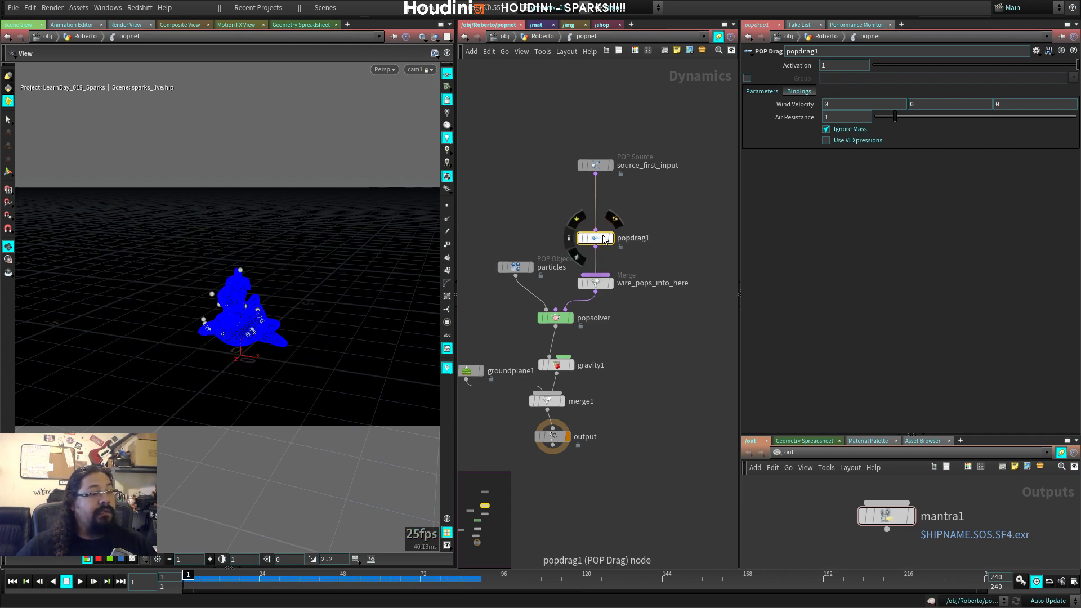
Step: Set popdrag1's air resistance to 0.5, play the simulation to check it, rewind to frame 1 and save the scene
left_click_drag(847, 121, 809, 119)
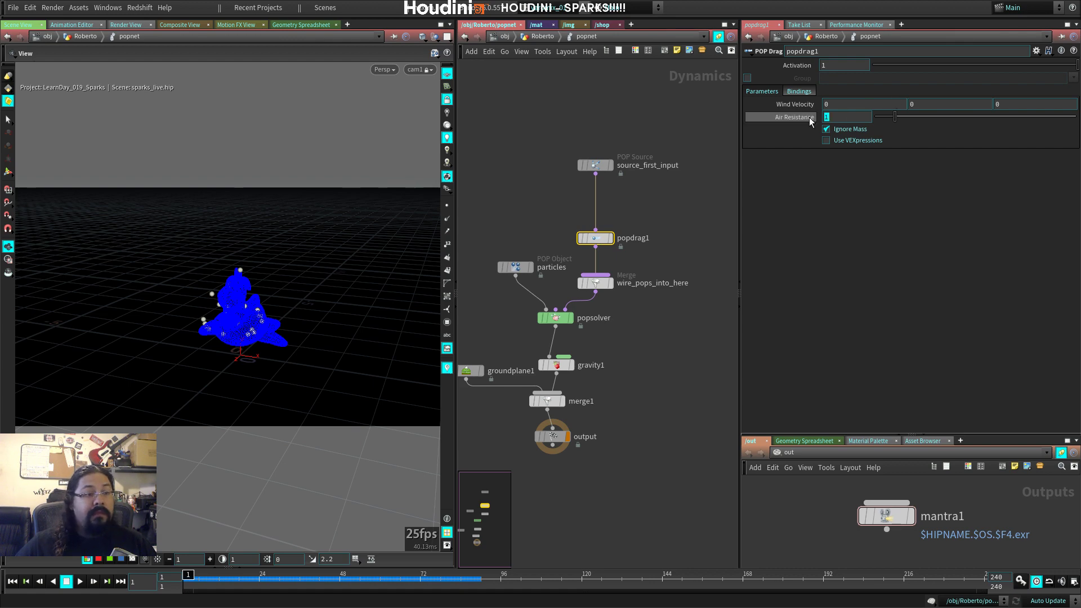
type("0.5")
key("Return")
key("Up")
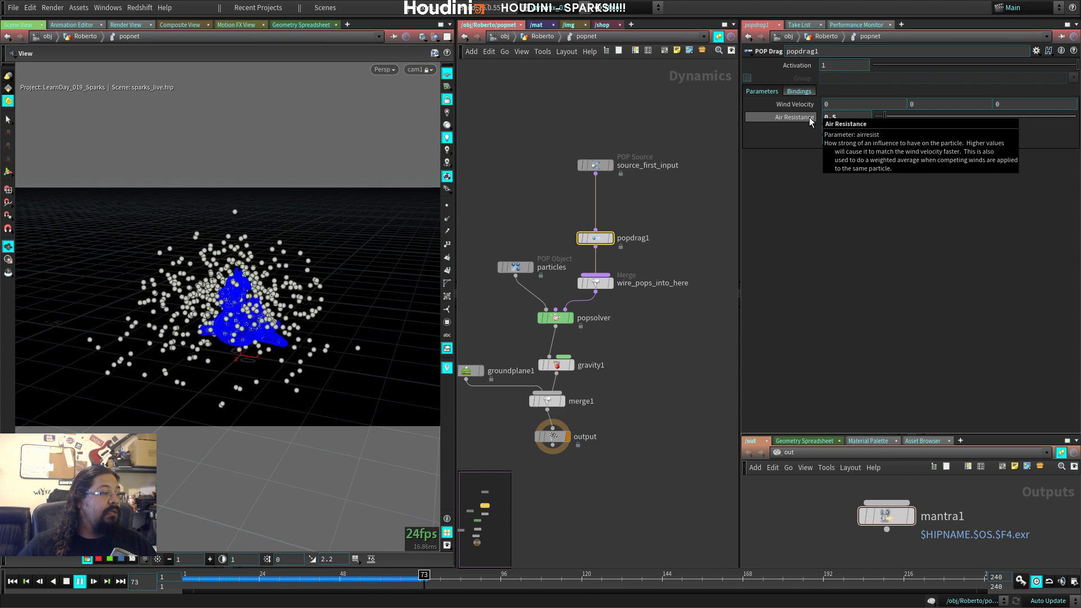
key("Up")
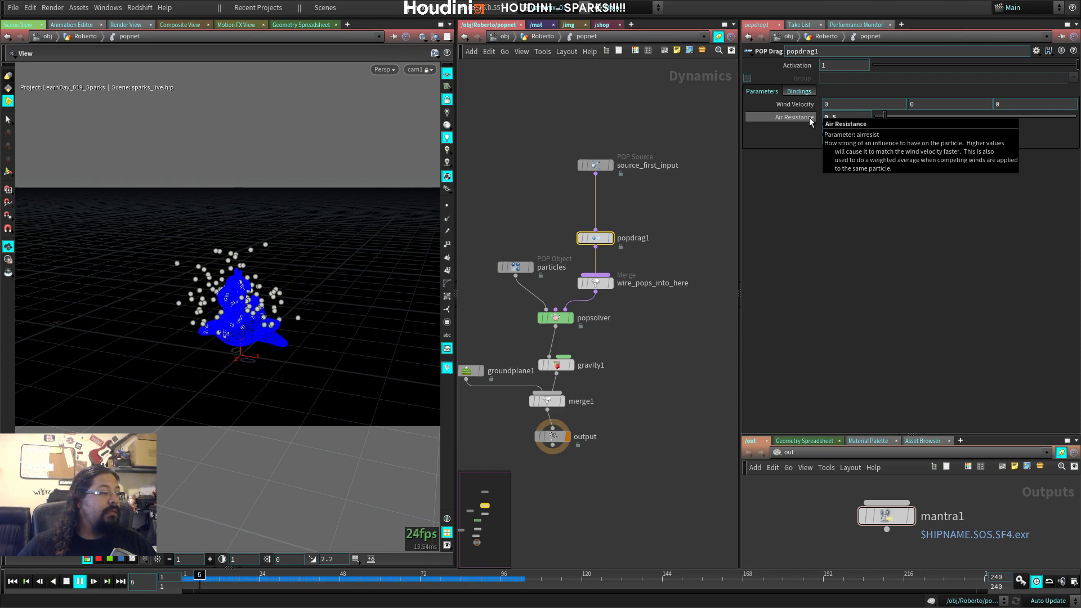
key("Up")
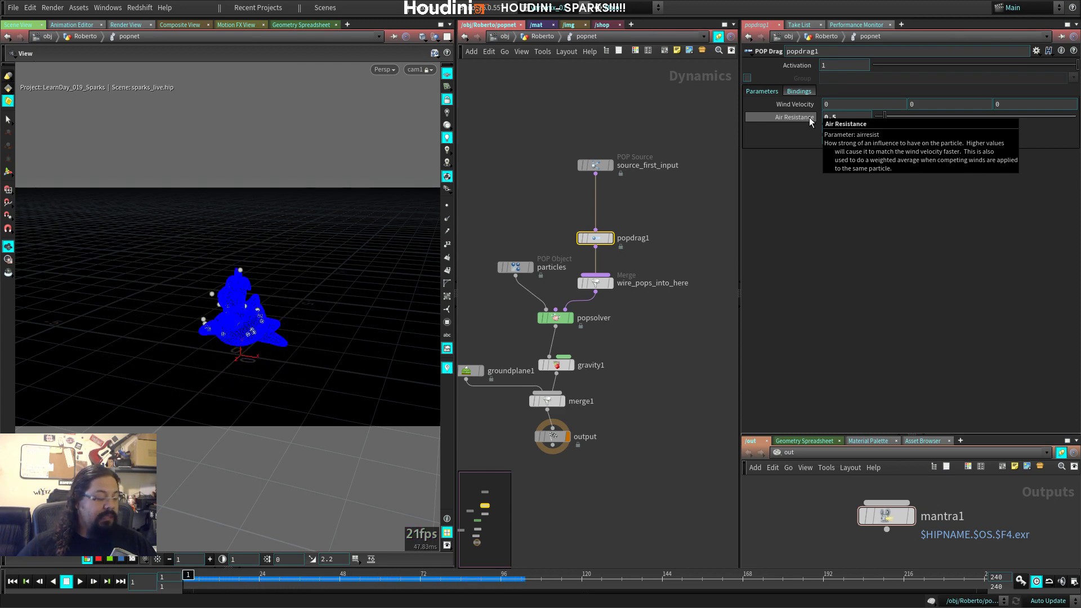
key("ctrl+s")
Step: Set source_first_input's inherit velocity to 8 and play the simulation, stopping at frame 86
left_click_drag(626, 211, 631, 207)
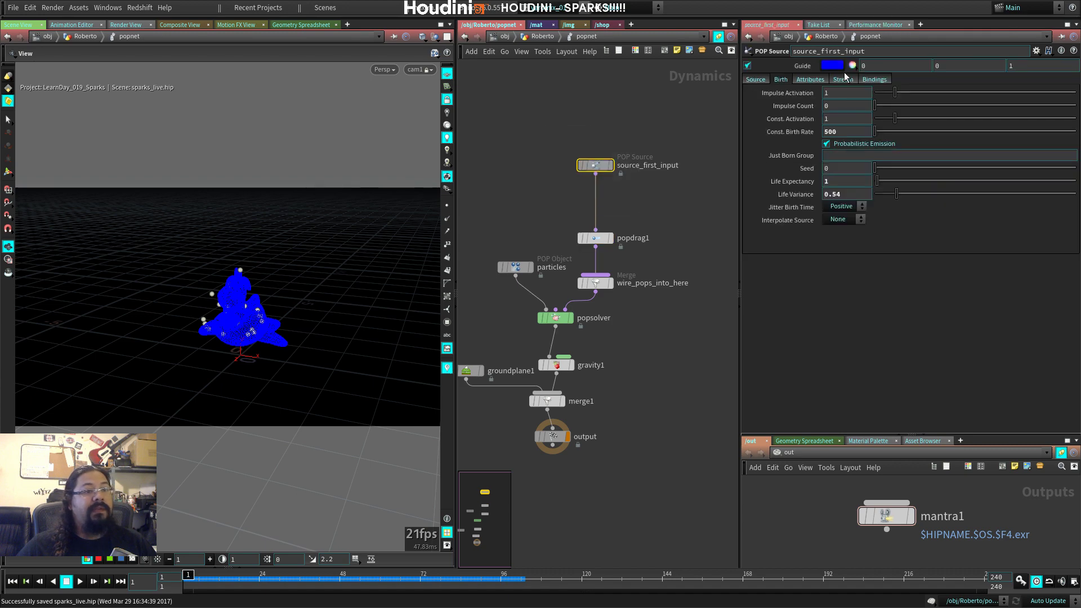
left_click(810, 79)
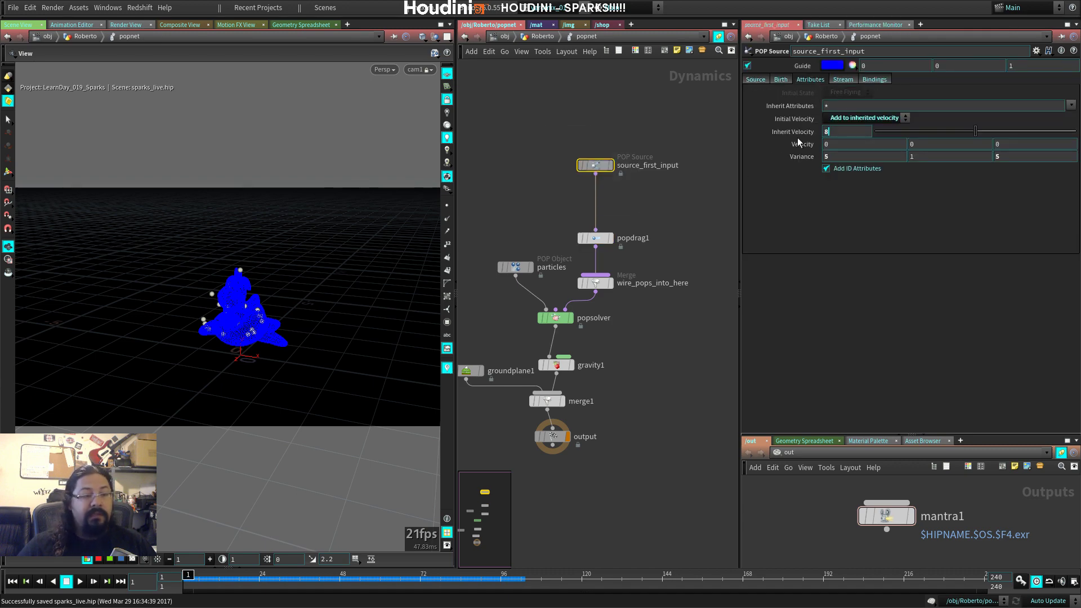
type("8")
key("Return")
key("Up")
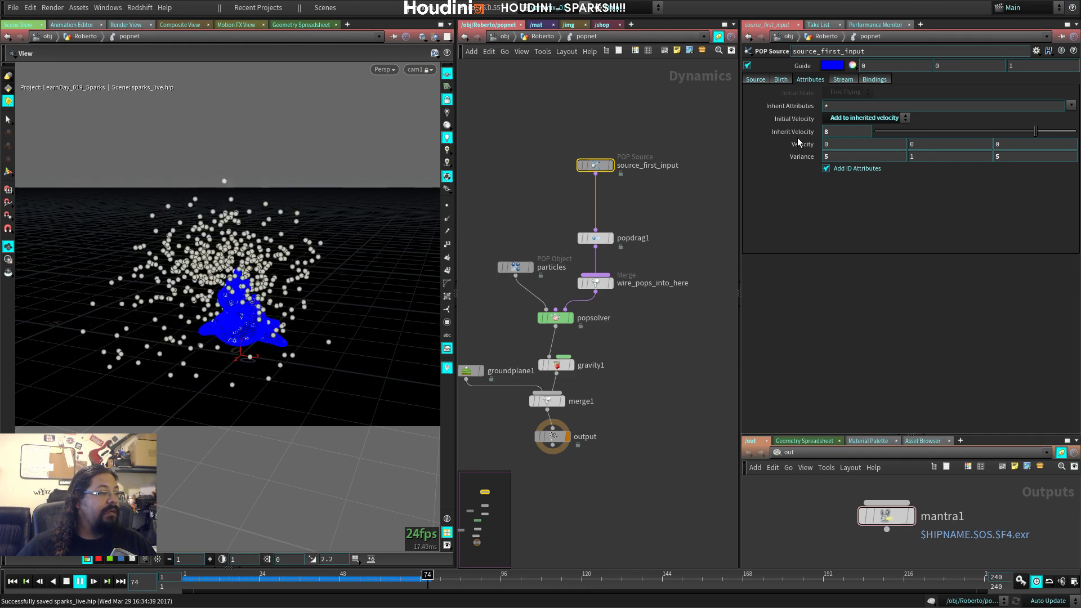
key("Up")
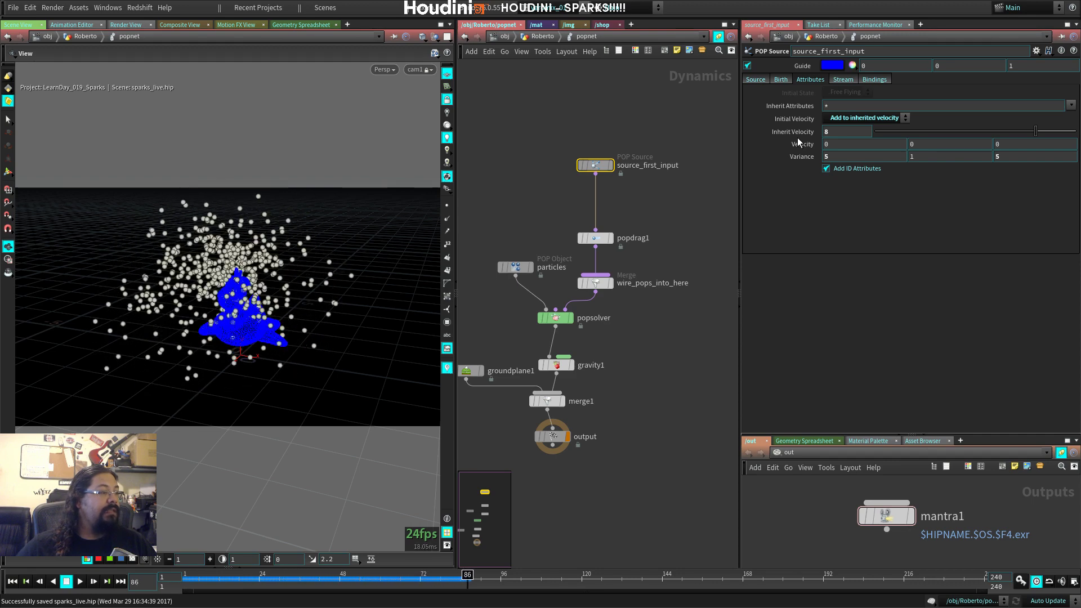
Step: Render frame 86 in the render view and reset mantra1's pixel samples to the default 3 by 3
left_click(447, 99)
scroll(237, 169, "up", 3)
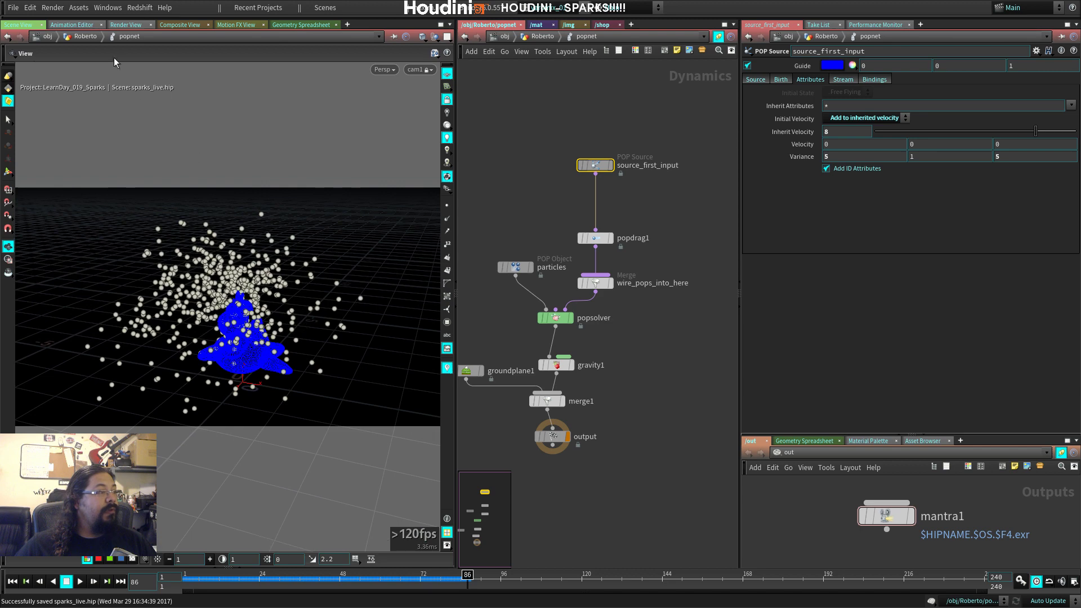
left_click(121, 25)
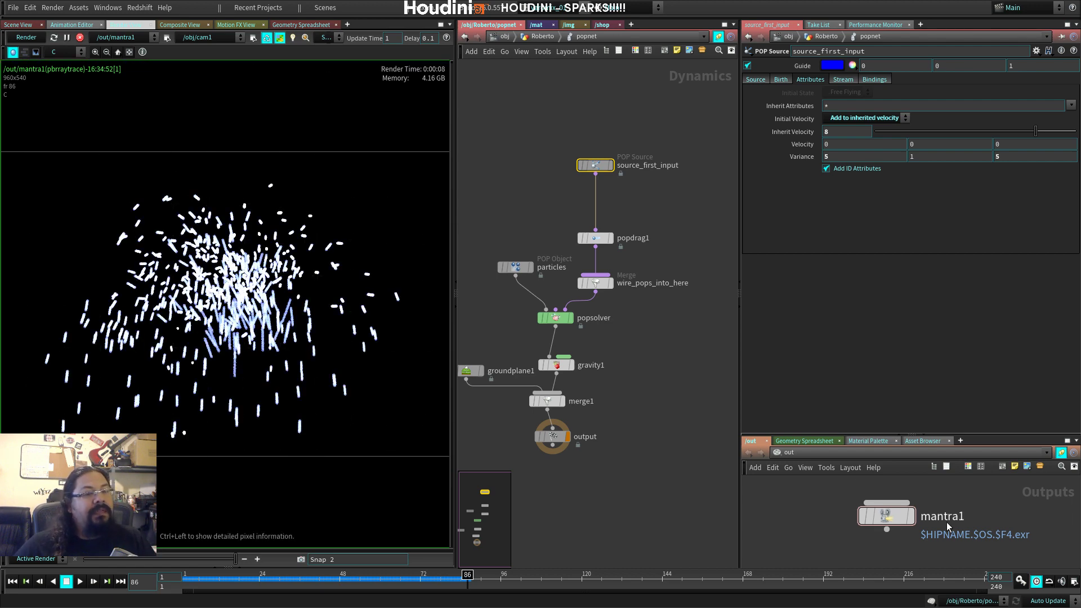
left_click(887, 517)
middle_click(807, 281, "ctrl")
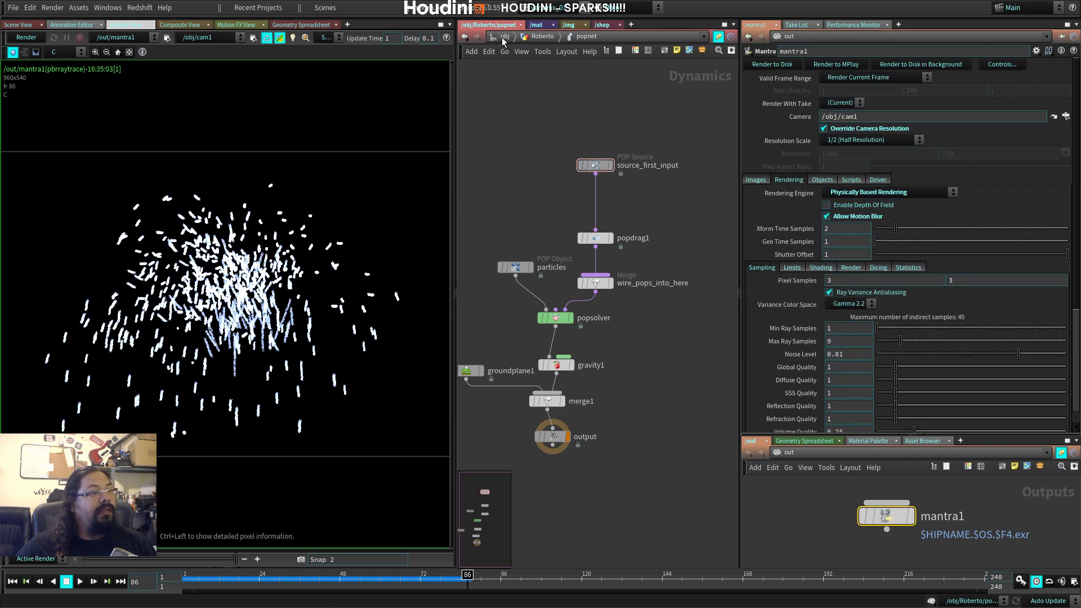
Step: Return to the Roberto geometry network and show its particles in the scene view
key("u")
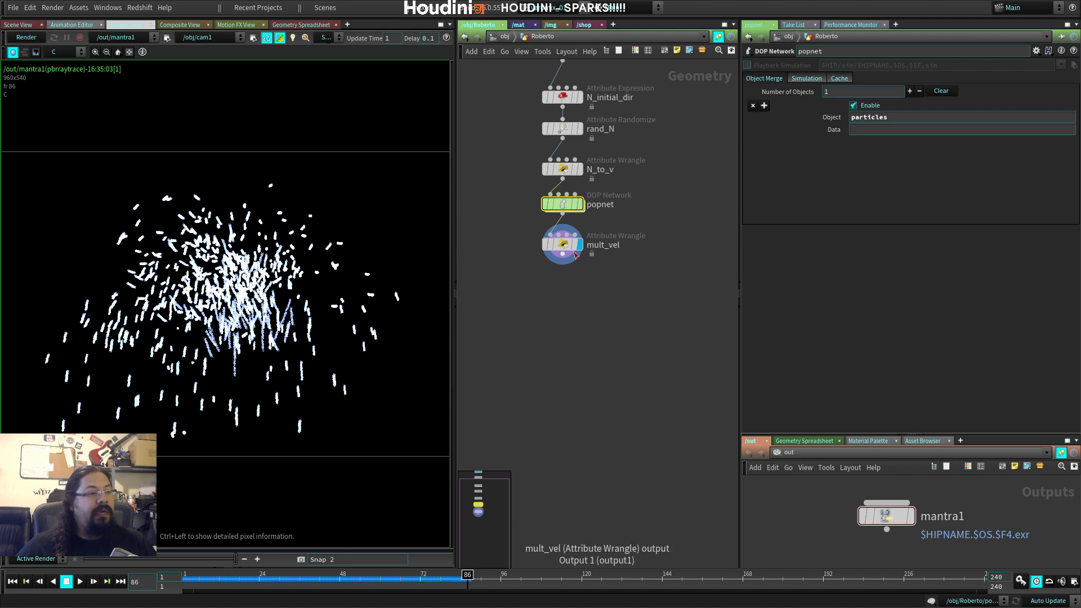
left_click(18, 25)
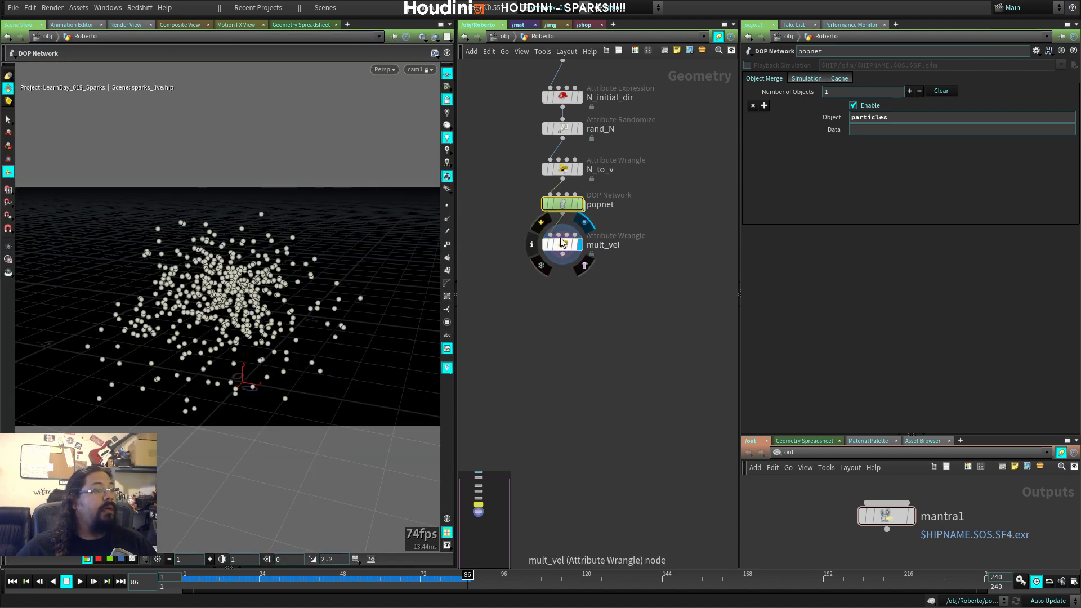
middle_click_drag(593, 298, 629, 258)
key("Tab")
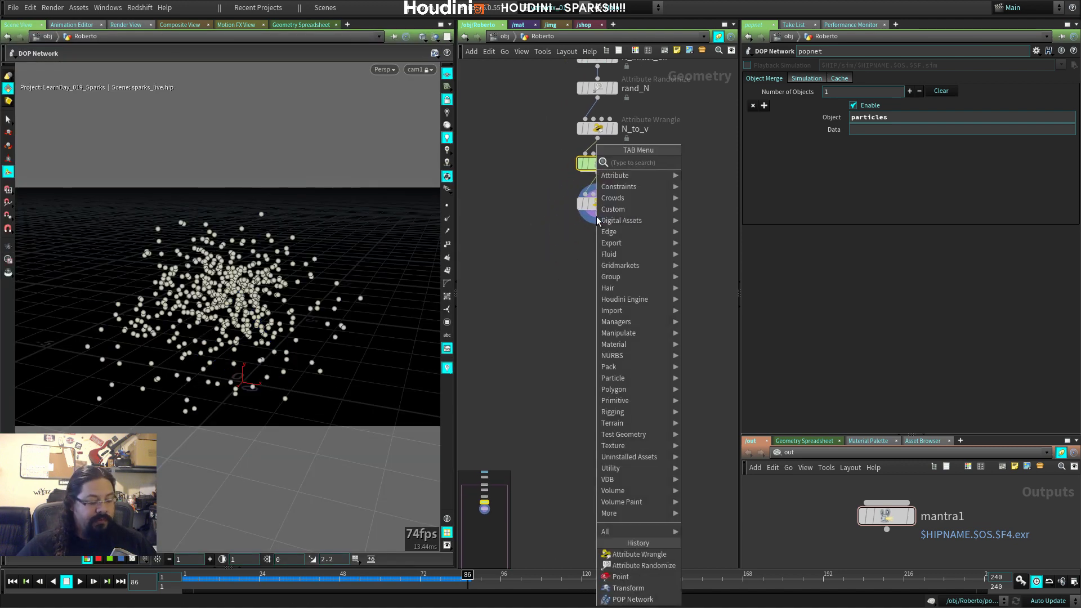
type("wra")
key("Return")
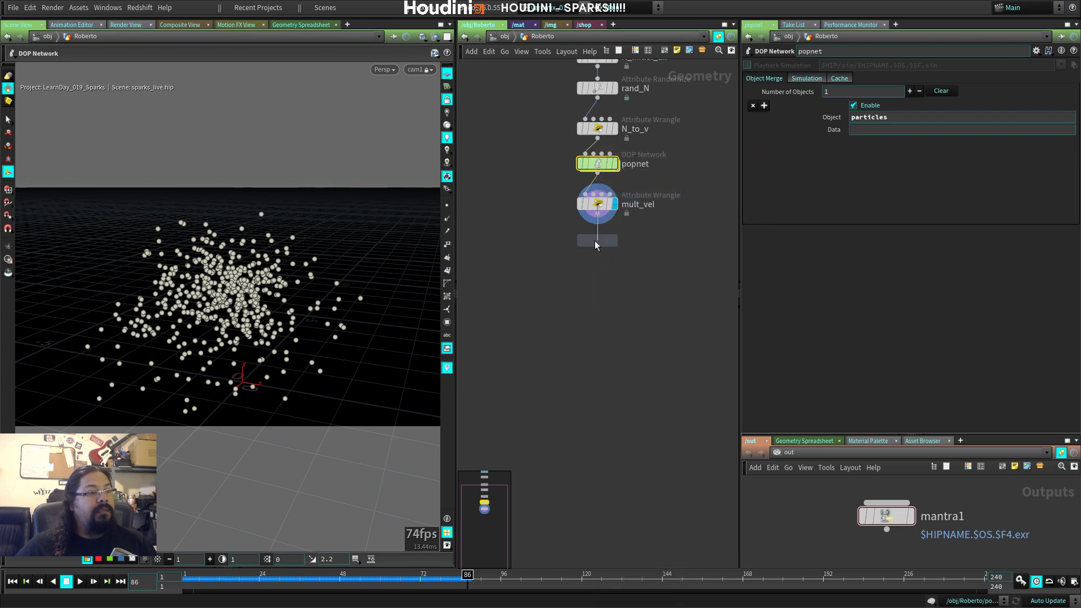
left_click(616, 249)
left_click(615, 247)
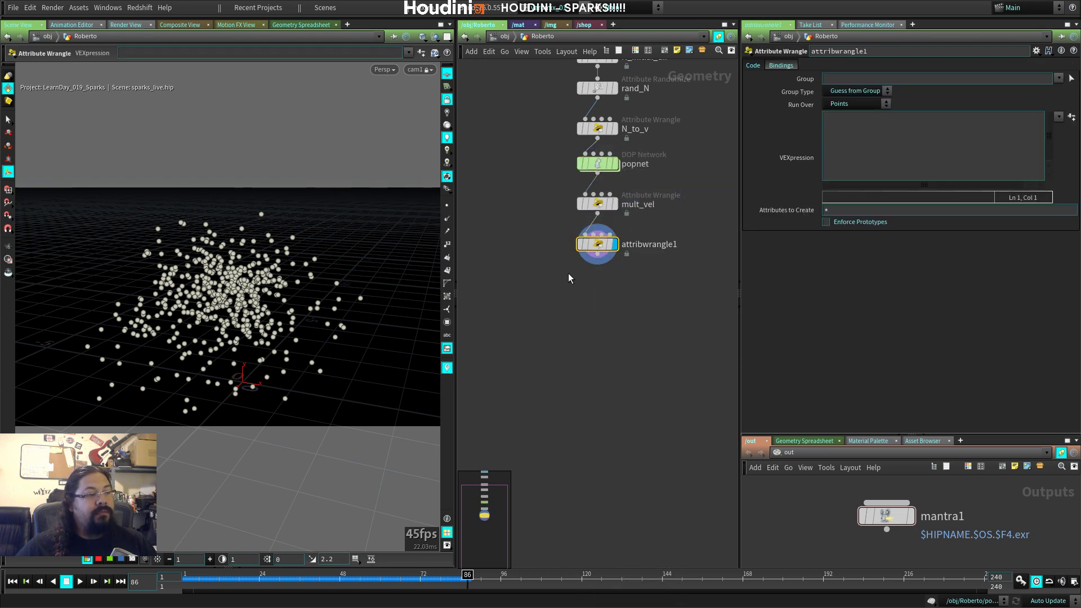
key("Delete")
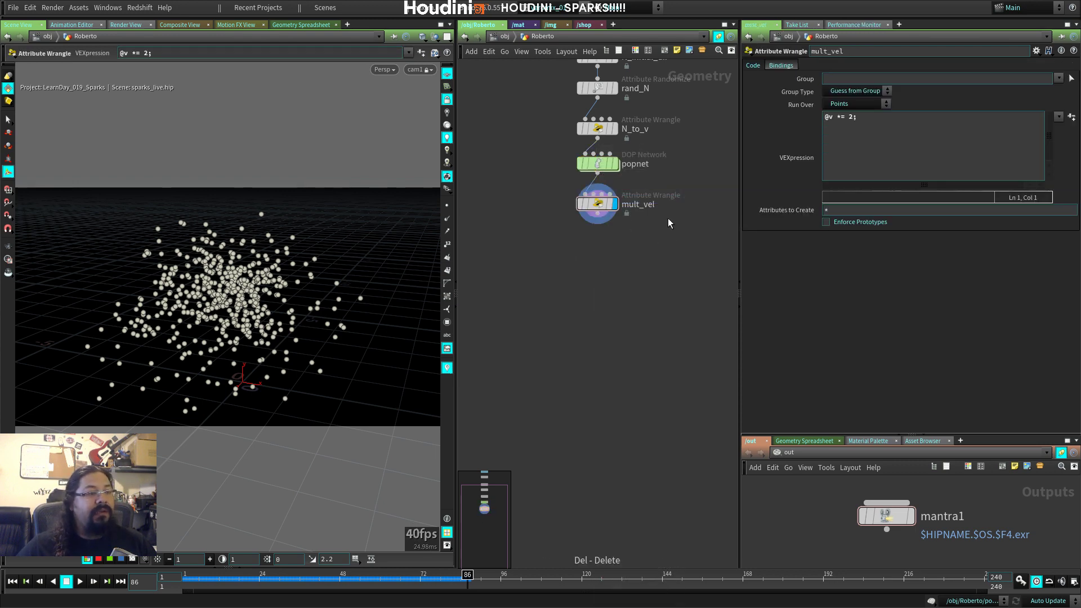
Step: Append an Attribute Randomize node after mult_vel and make it the displayed node
key("Tab")
type("ran")
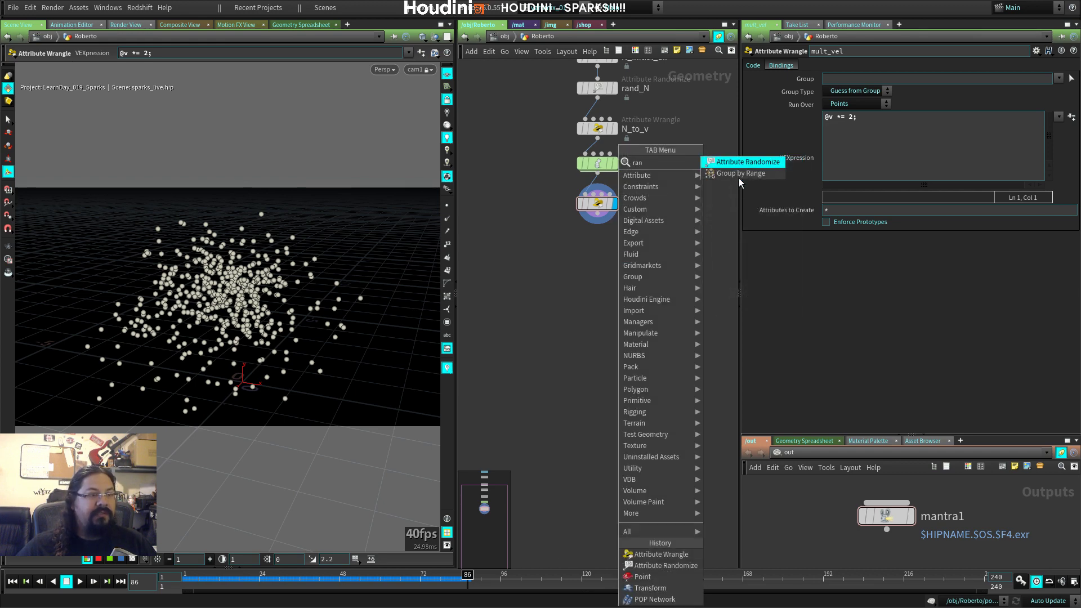
left_click(743, 162)
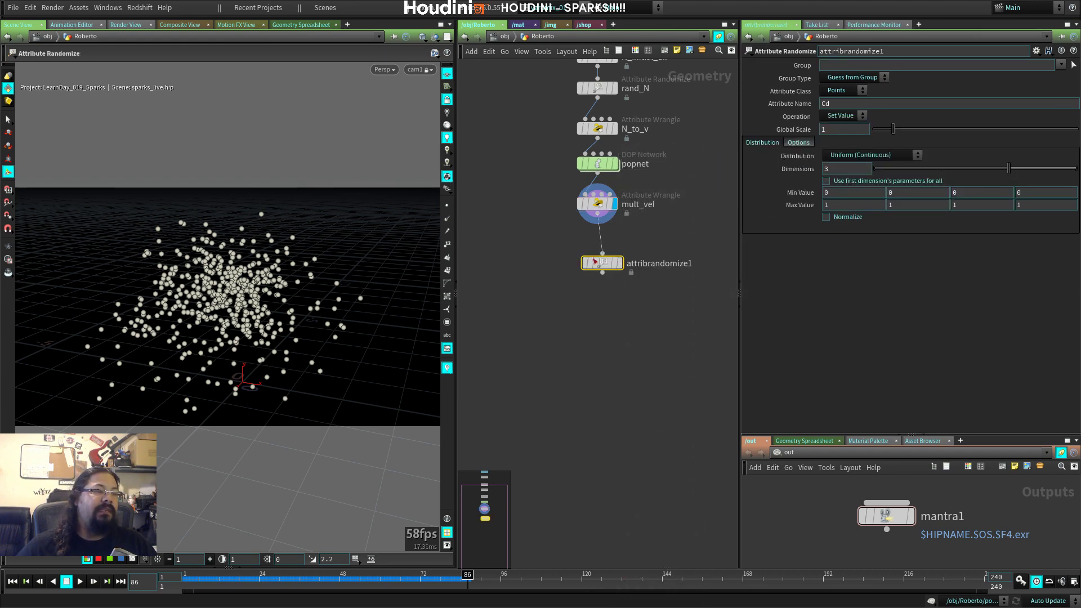
left_click(590, 243)
left_click(615, 244)
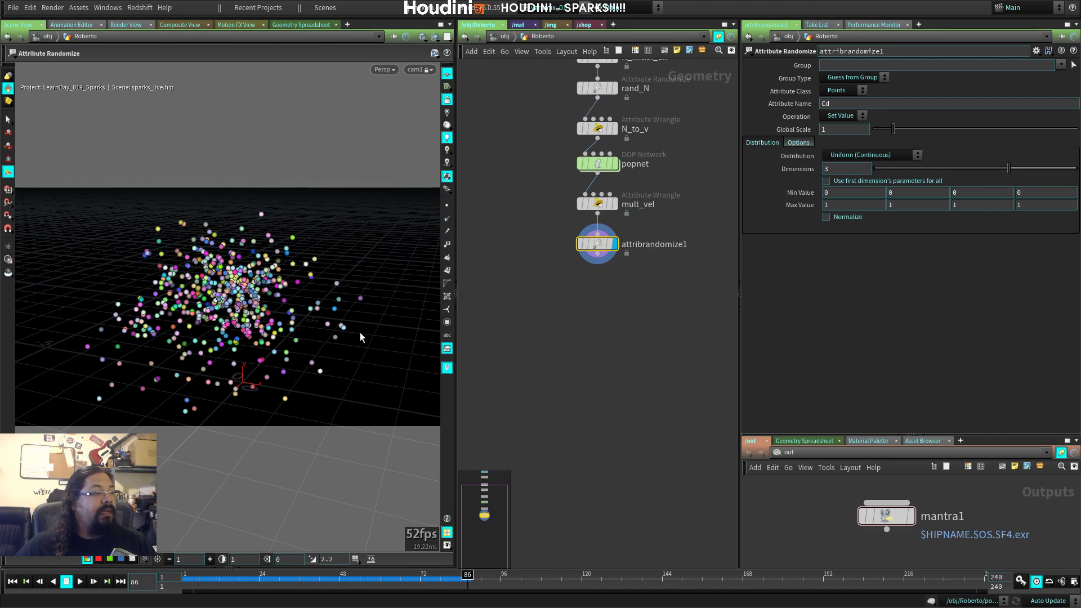
Step: Show the geometry spreadsheet and set attribrandomize1's attribute name to pscale
left_click(299, 25)
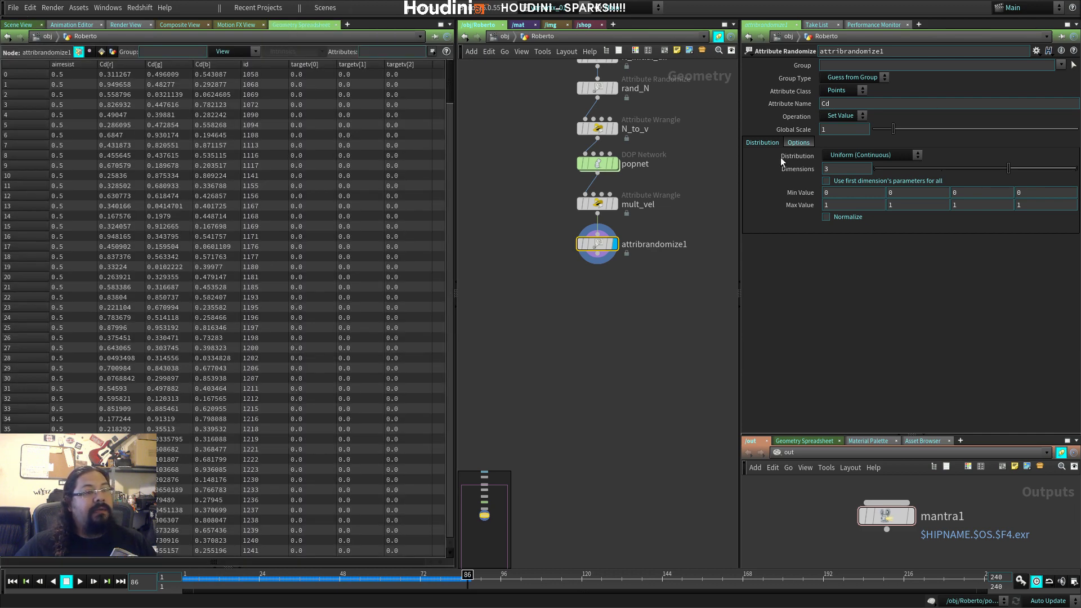
left_click_drag(598, 240, 623, 314)
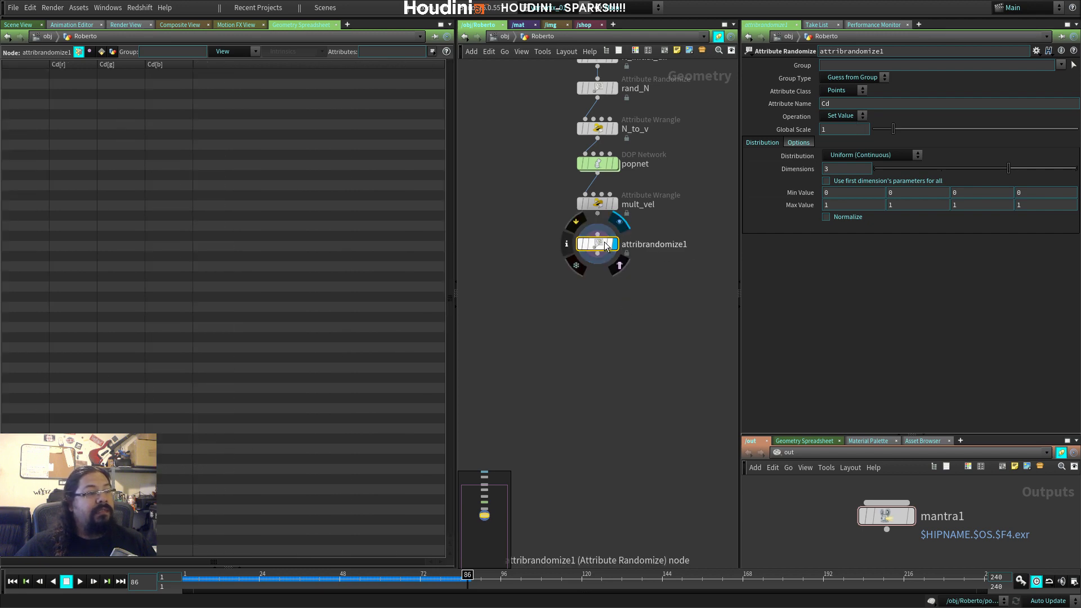
key("ctrl+z")
double_click(826, 103)
type("p")
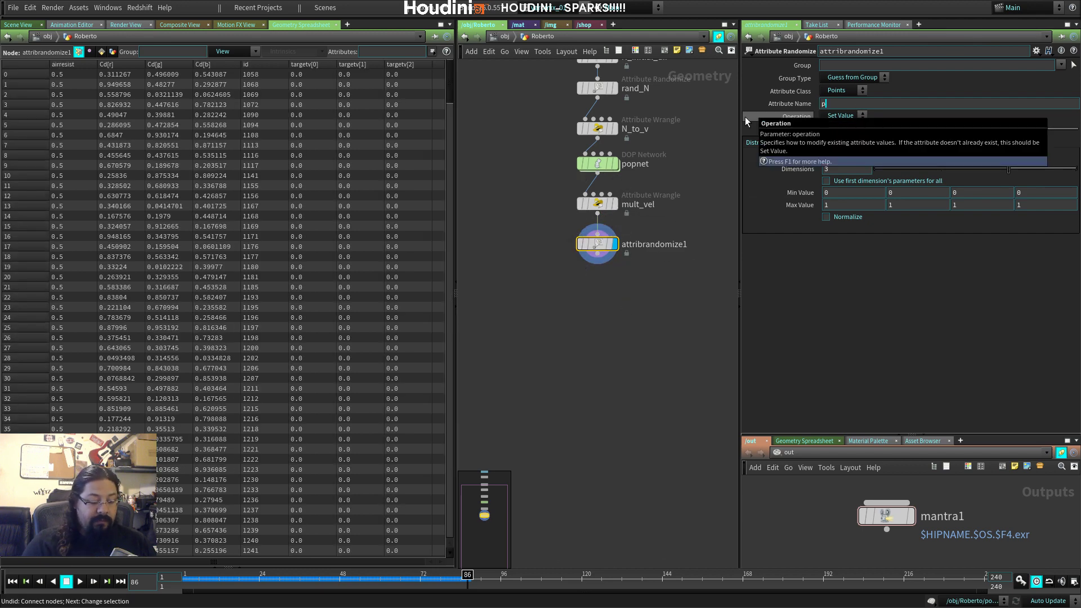
type("scale")
key("Return")
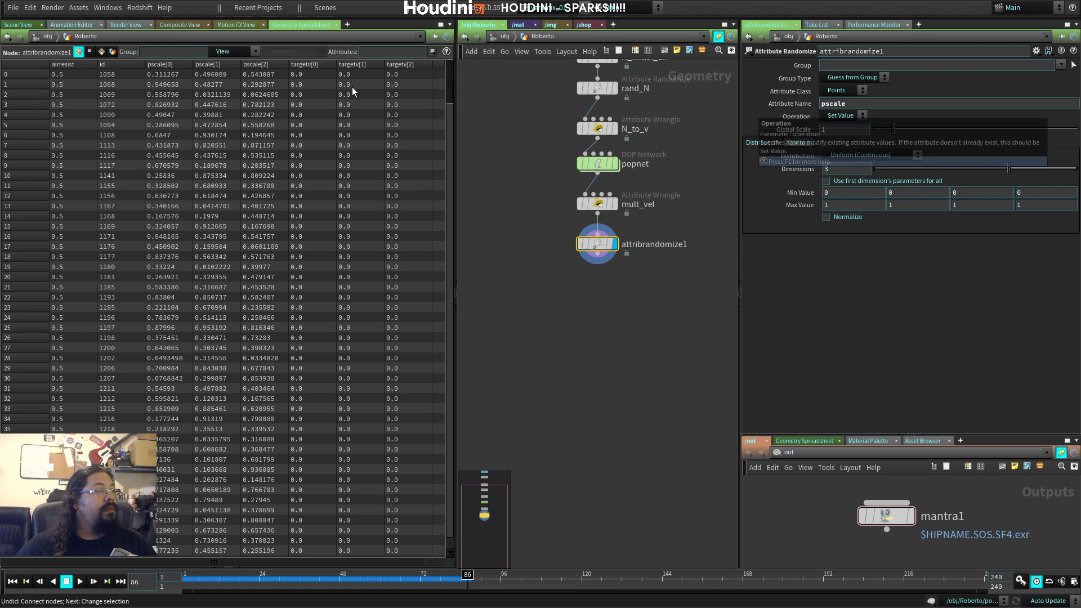
Step: Compare the point attributes of mult_vel and attribrandomize1 to check where pscale comes from
left_click(229, 55)
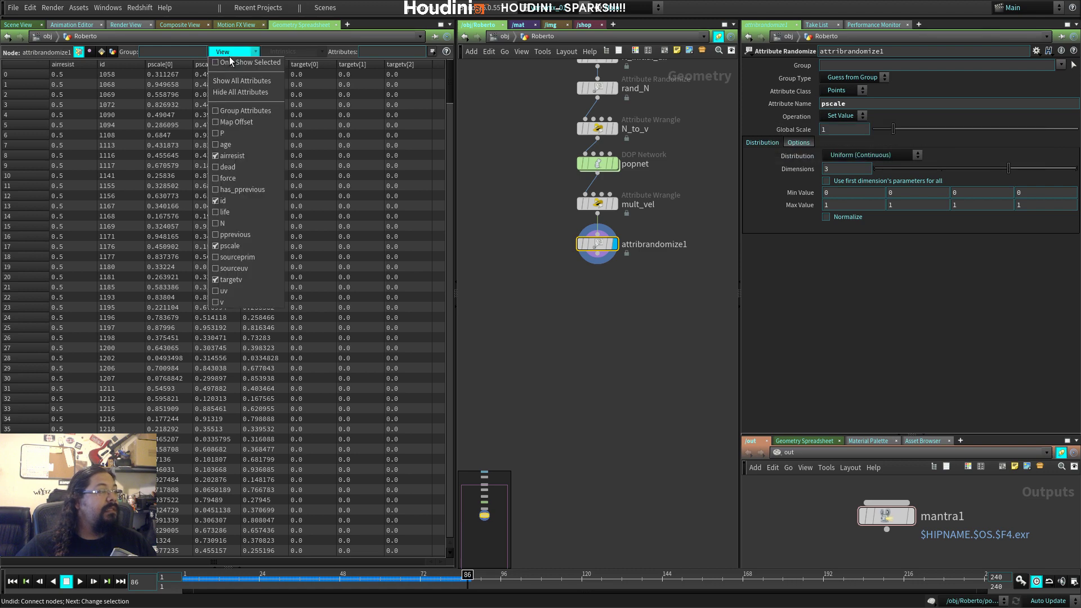
left_click(228, 250)
left_click(598, 206)
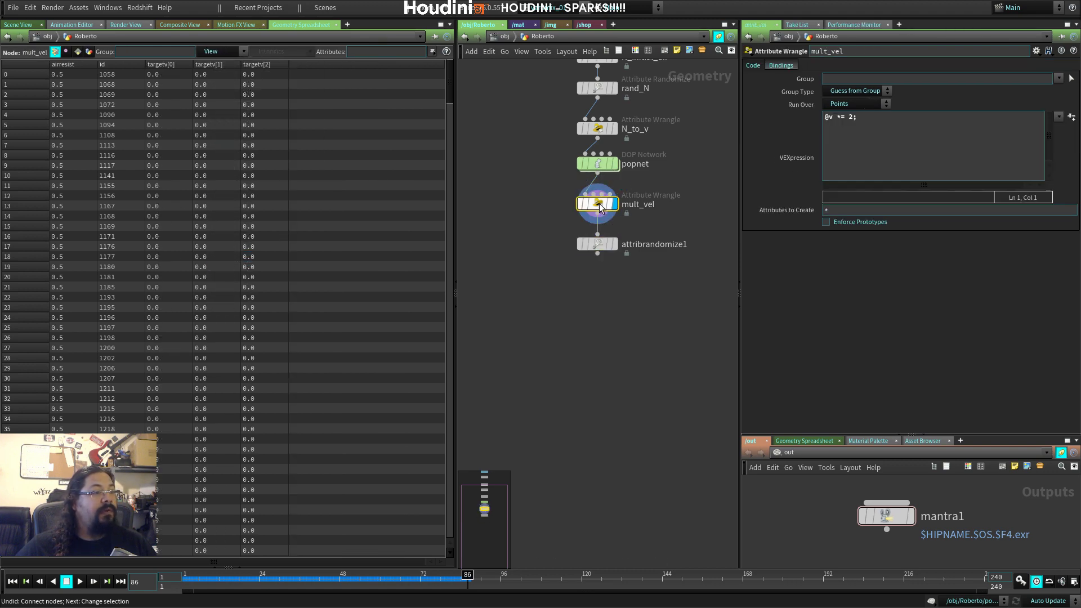
middle_click(599, 209)
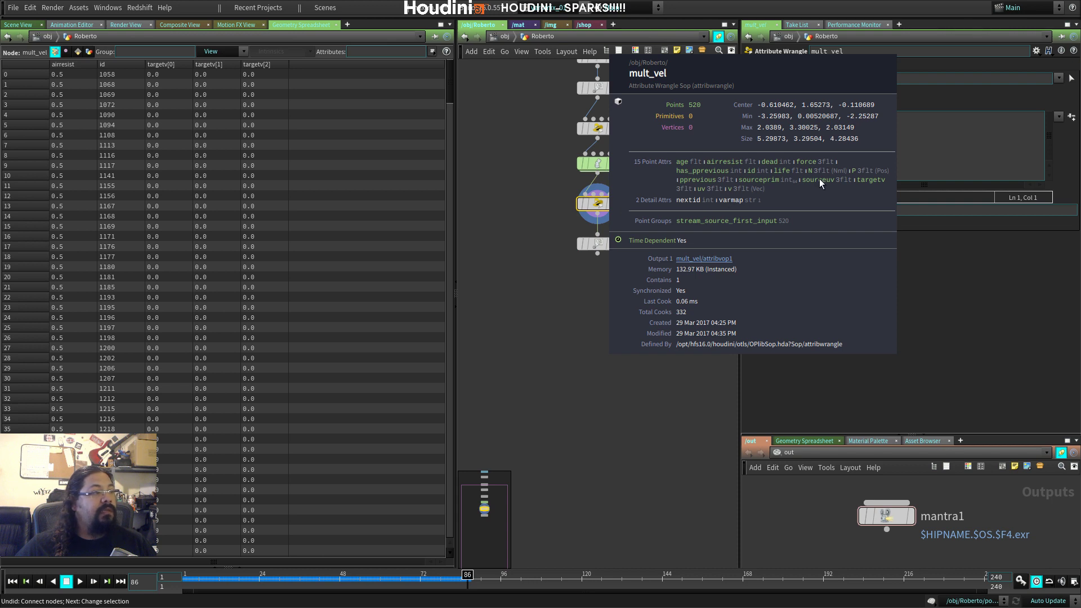
left_click(225, 52)
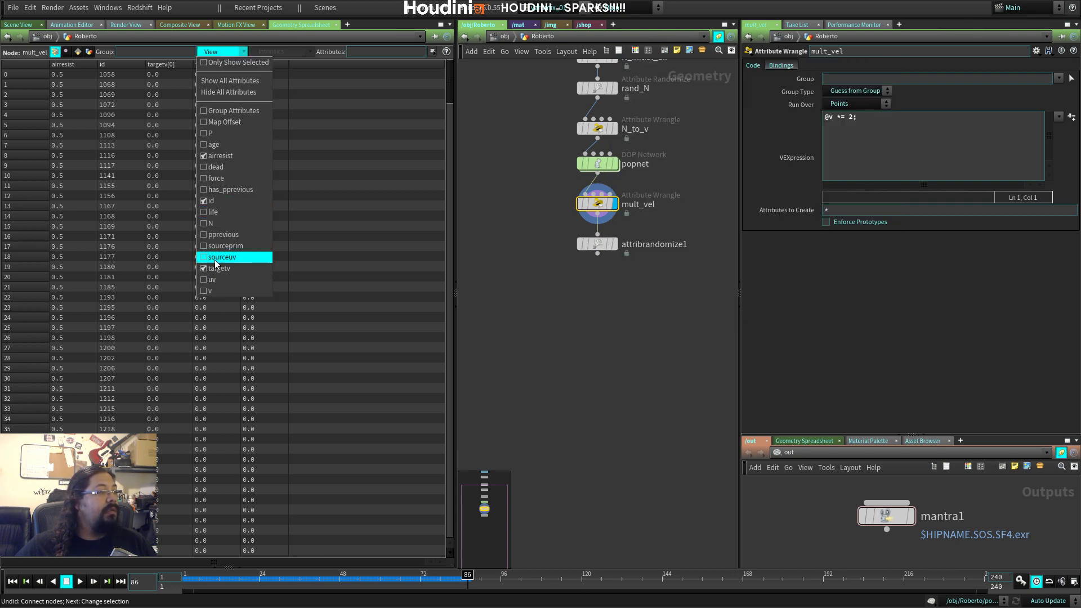
left_click(579, 337)
left_click(604, 247)
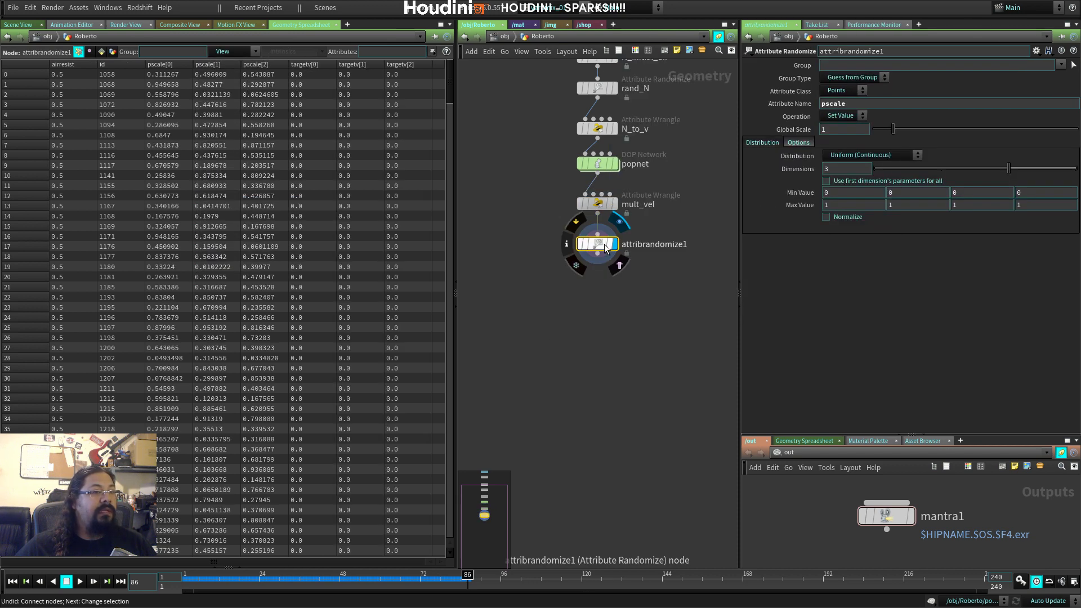
Step: Limit the geometry spreadsheet of attribrandomize1 to the pscale attribute
left_click(246, 52)
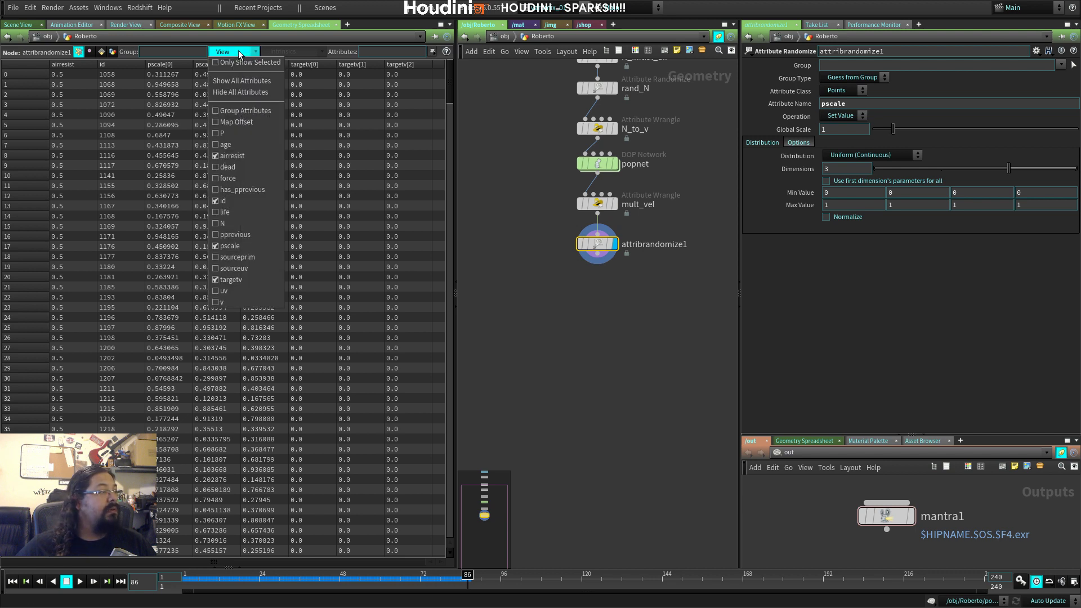
left_click(241, 92)
left_click(227, 50)
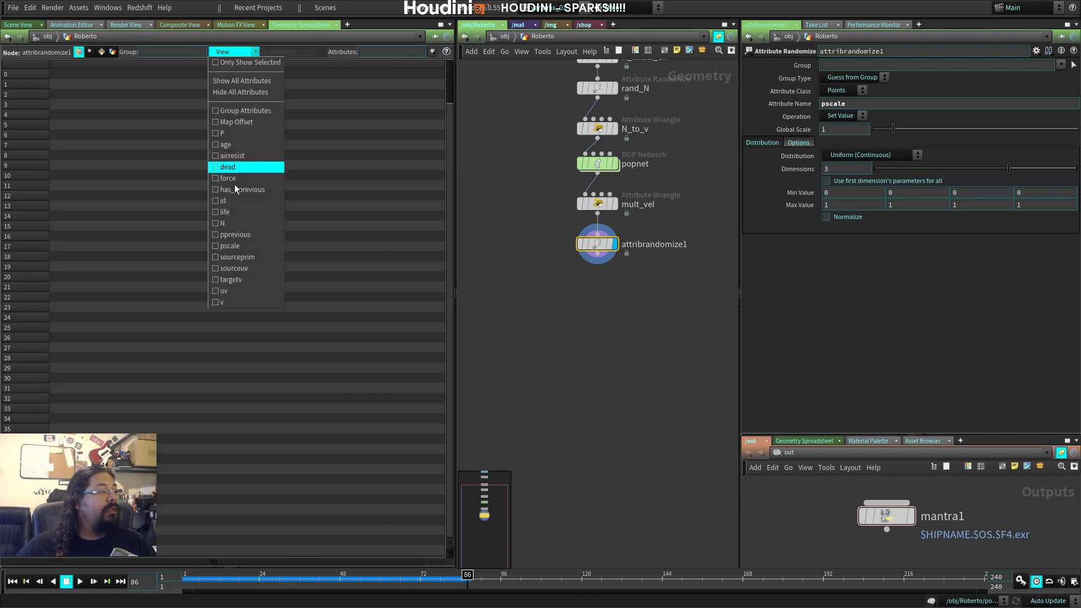
left_click(234, 246)
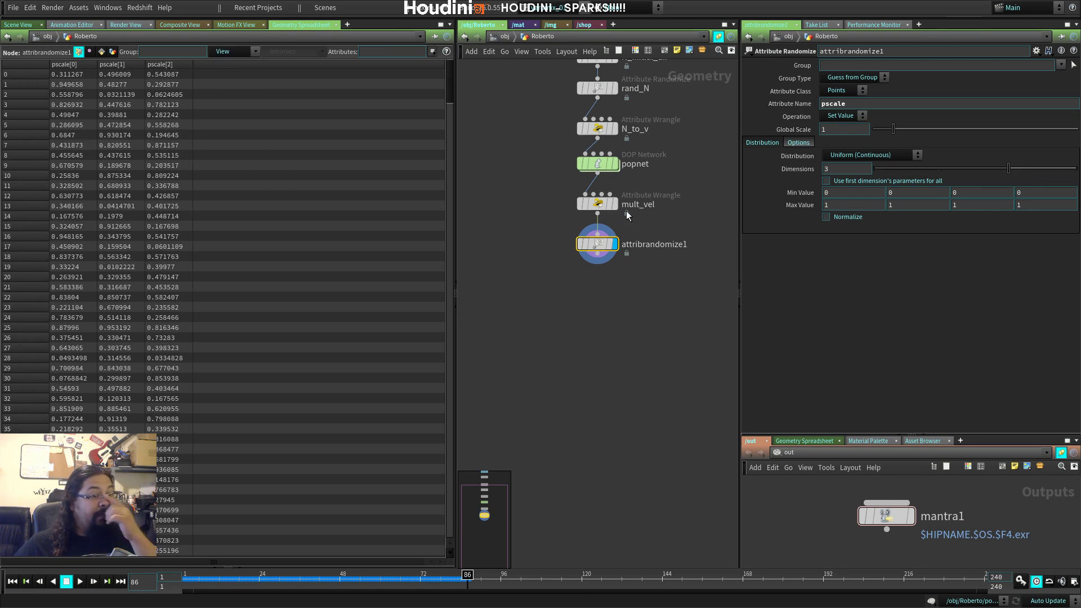
Step: Set attribrandomize1's dimensions to 1 so pscale holds a single value, and return to the render view
left_click(890, 154)
left_click(893, 152)
left_click_drag(983, 168, 894, 168)
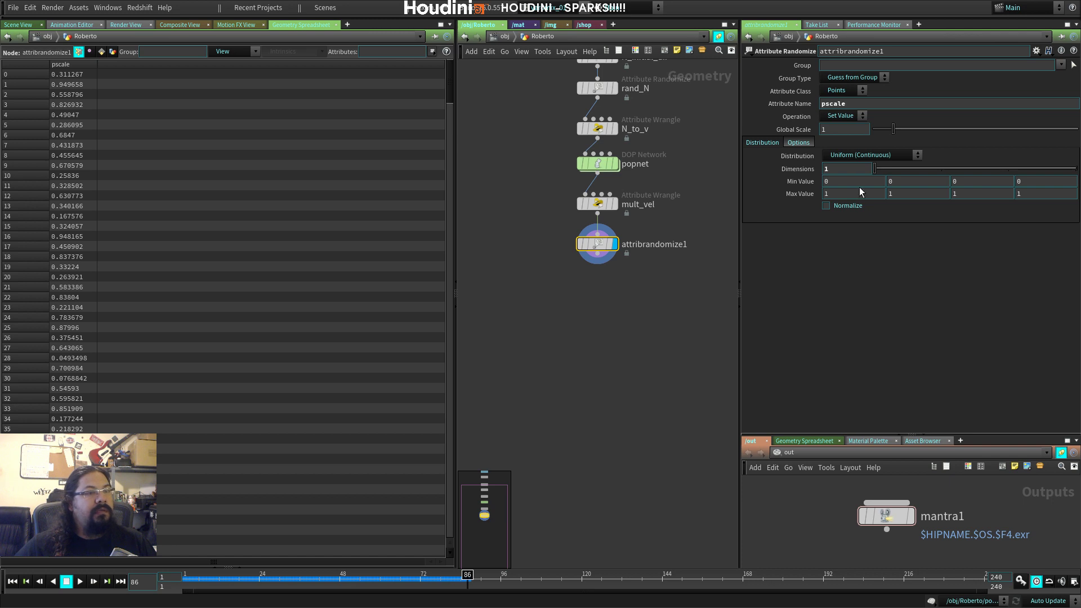
middle_click(796, 178)
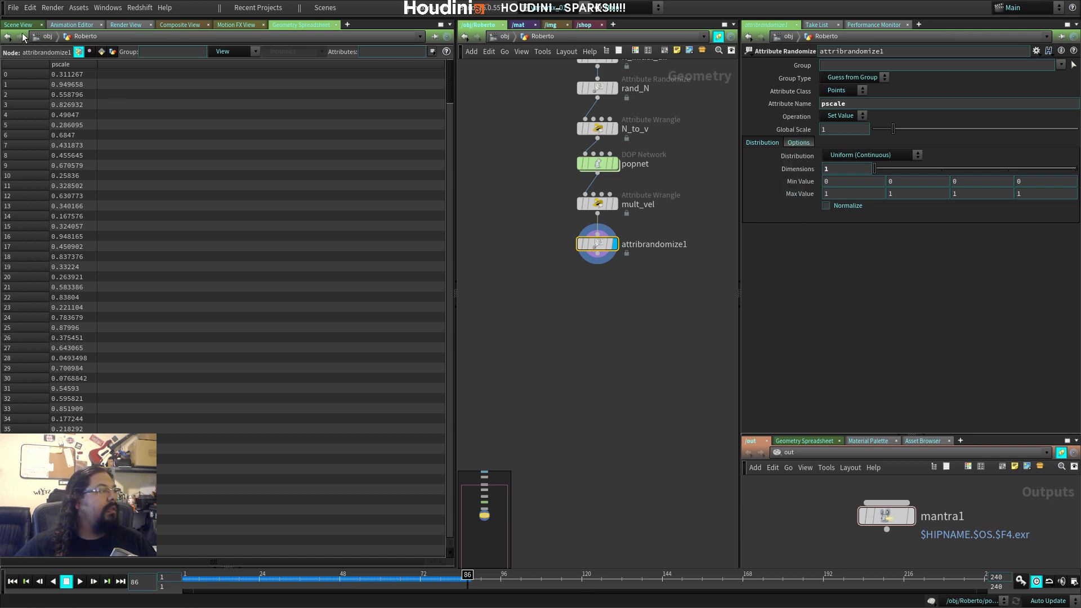
left_click(125, 25)
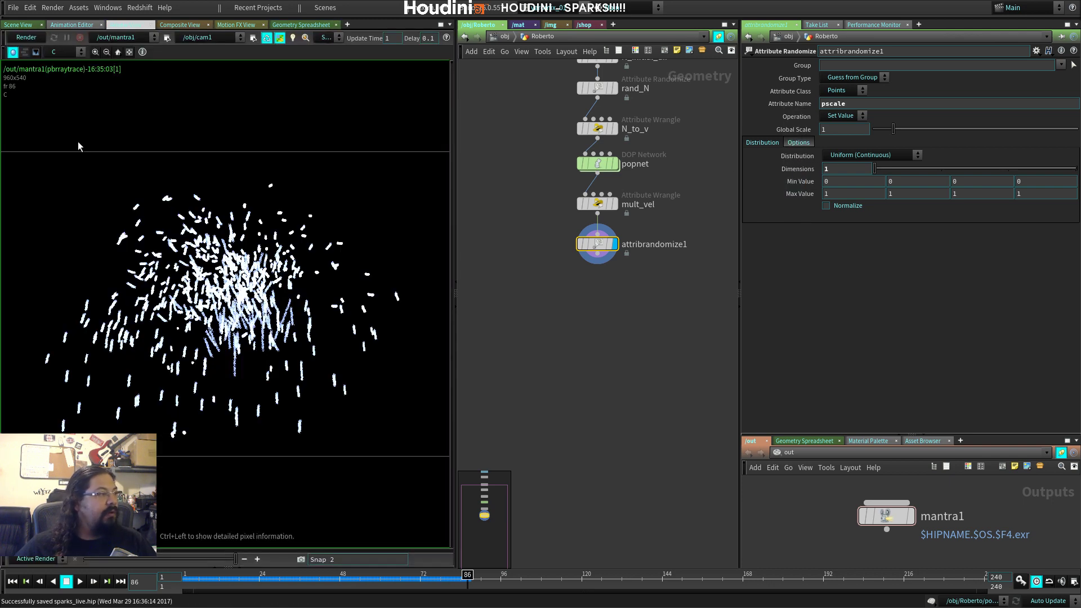
Step: Render the current frame and set attribrandomize1's maximum pscale value to 0.04
left_click(25, 38)
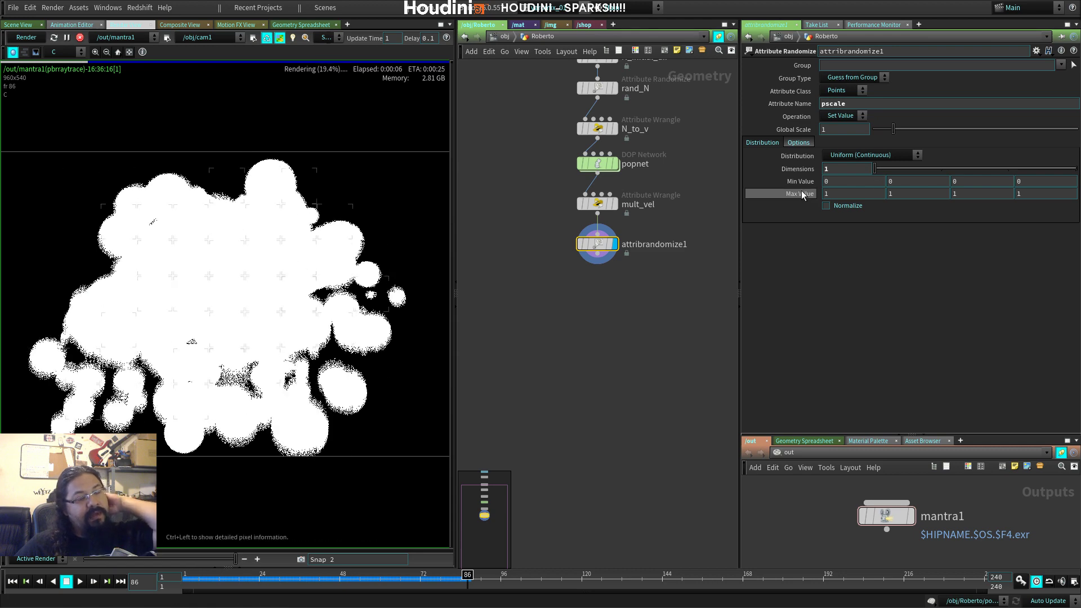
middle_click_drag(802, 194, 742, 181)
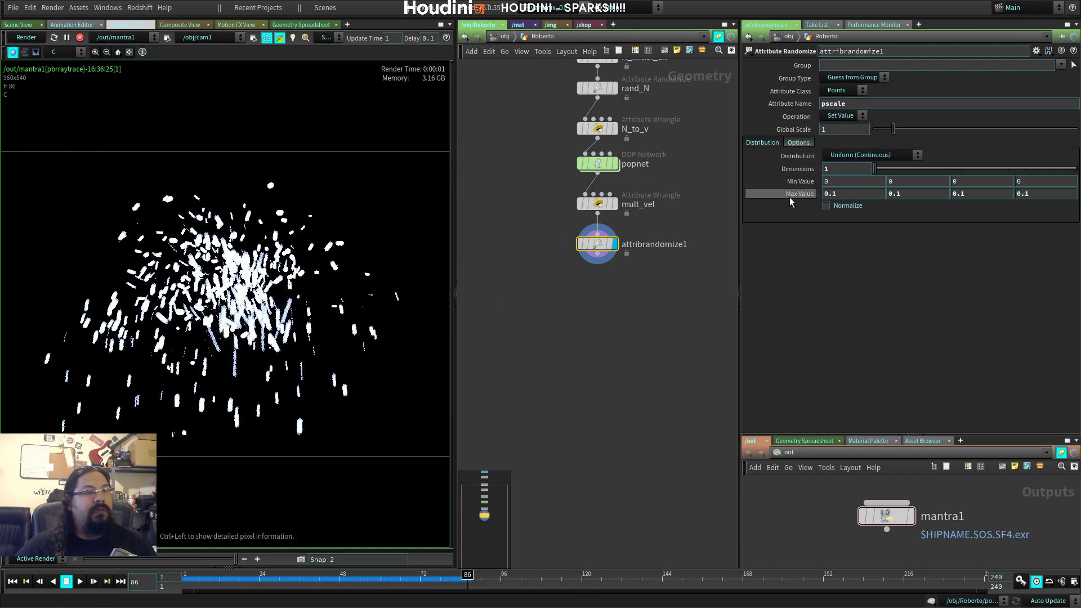
middle_click_drag(789, 194, 749, 213)
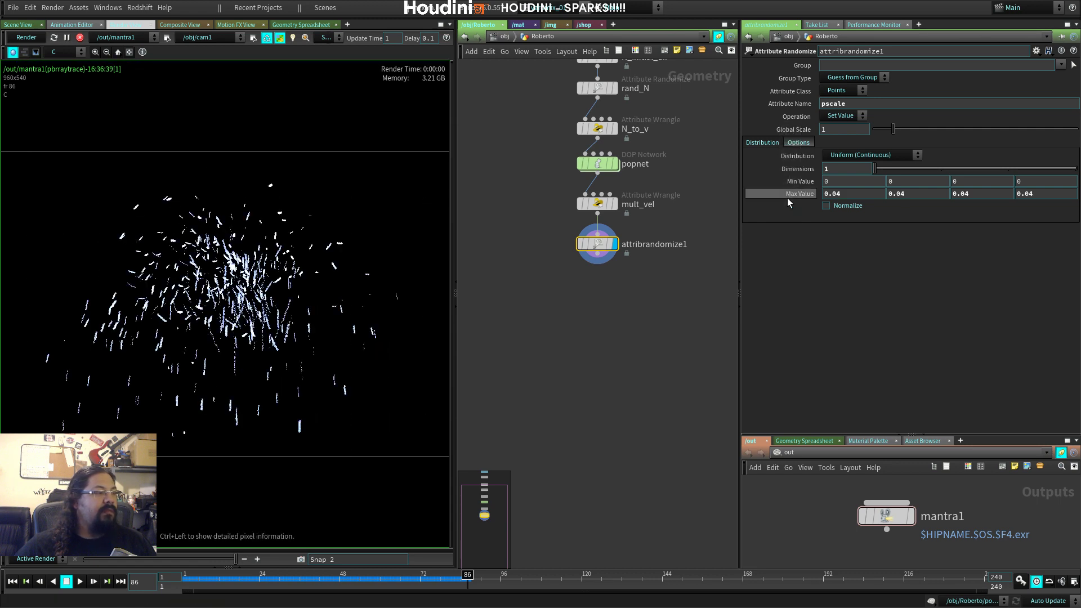
Step: Set attribrandomize1's minimum pscale value to 0.01 and preview the render at frame 43
middle_click_drag(800, 181, 819, 206)
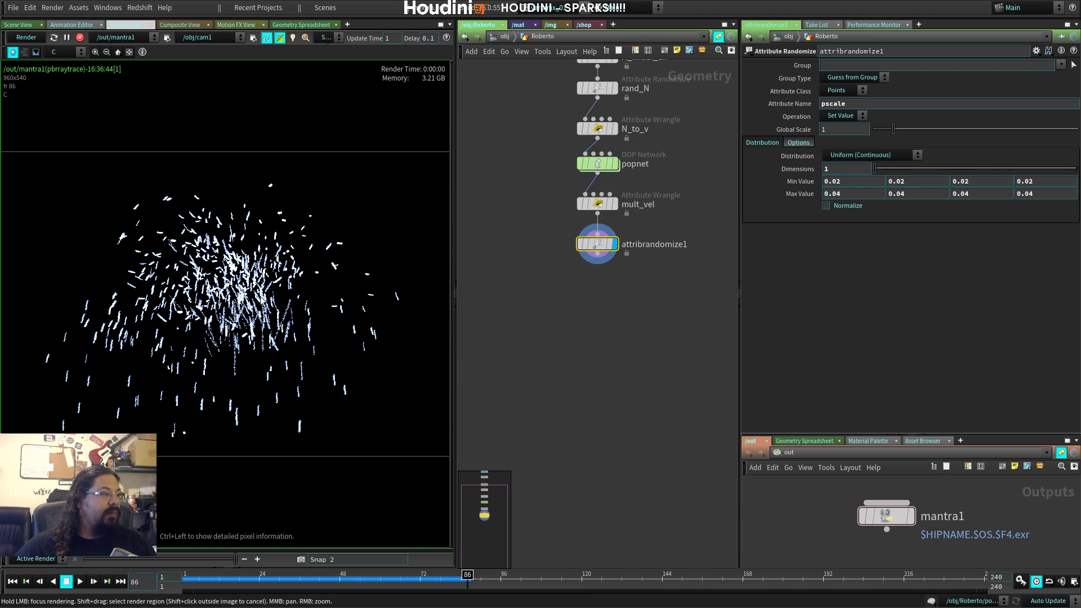
middle_click_drag(799, 181, 785, 198)
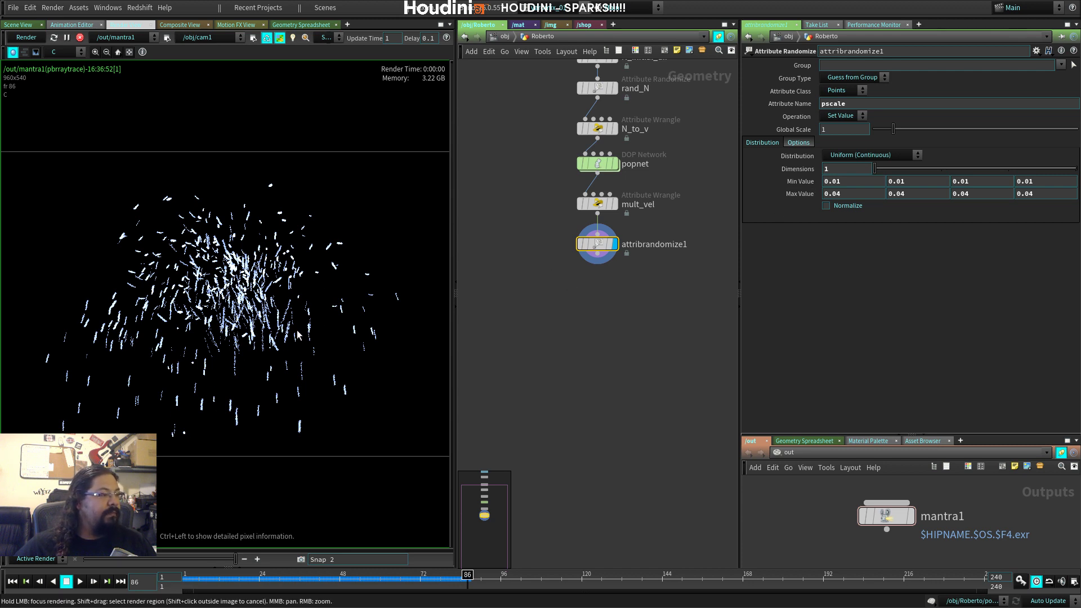
left_click(324, 580)
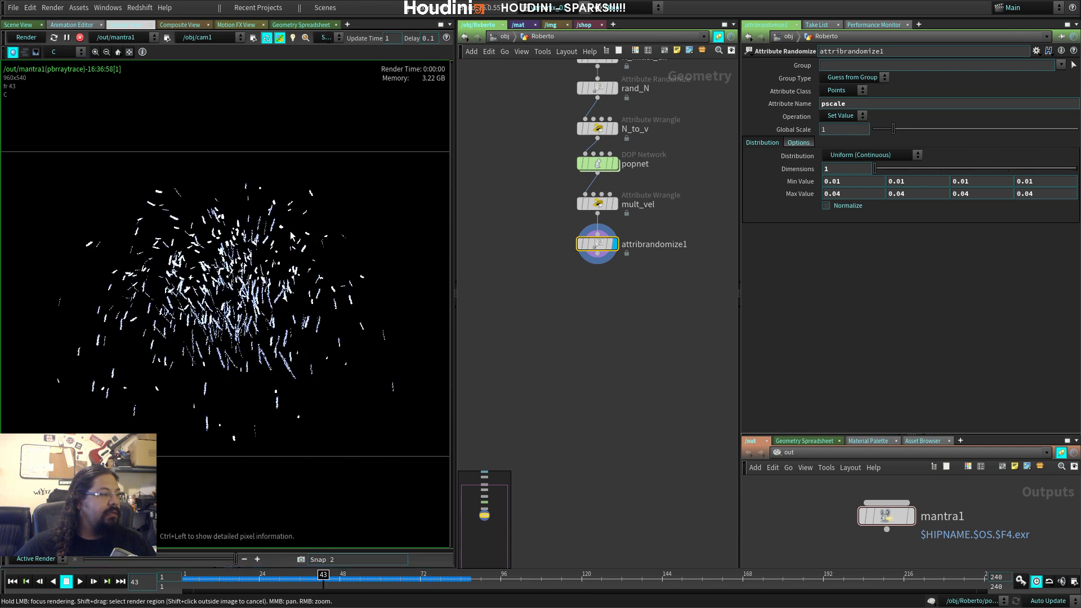
Step: Move attribrandomize1 further below mult_vel in the network and return to the scene view
left_click(16, 12)
left_click(31, 64)
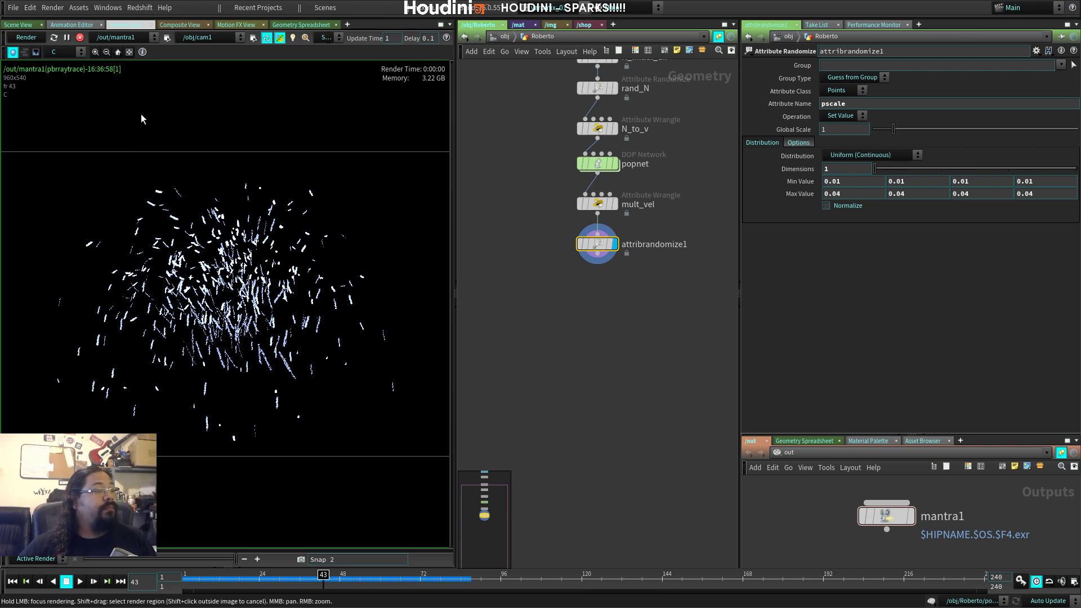
left_click_drag(598, 250, 599, 282)
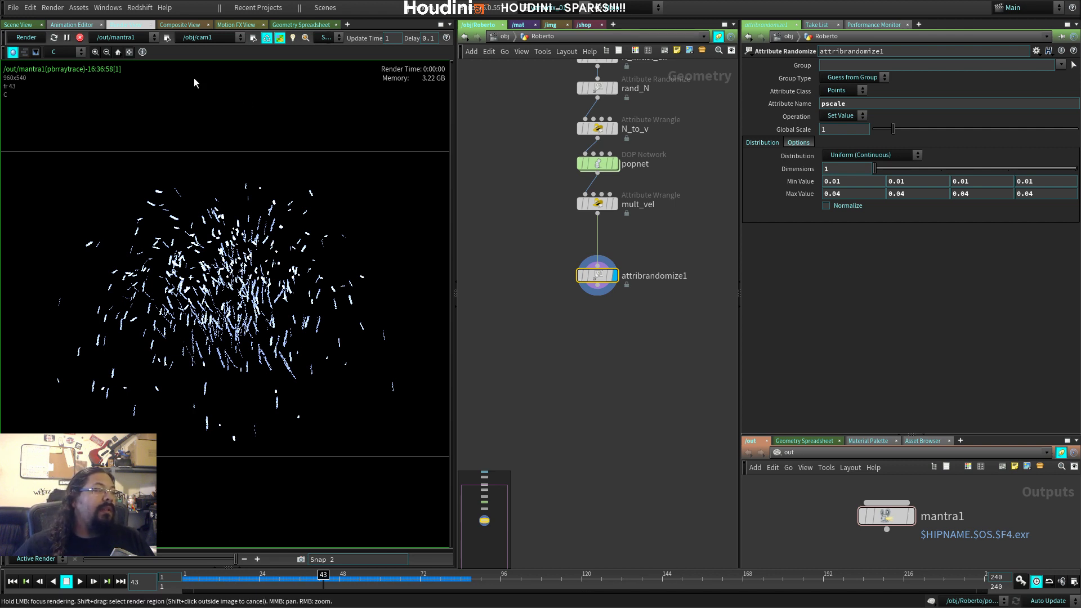
left_click(80, 38)
left_click(17, 24)
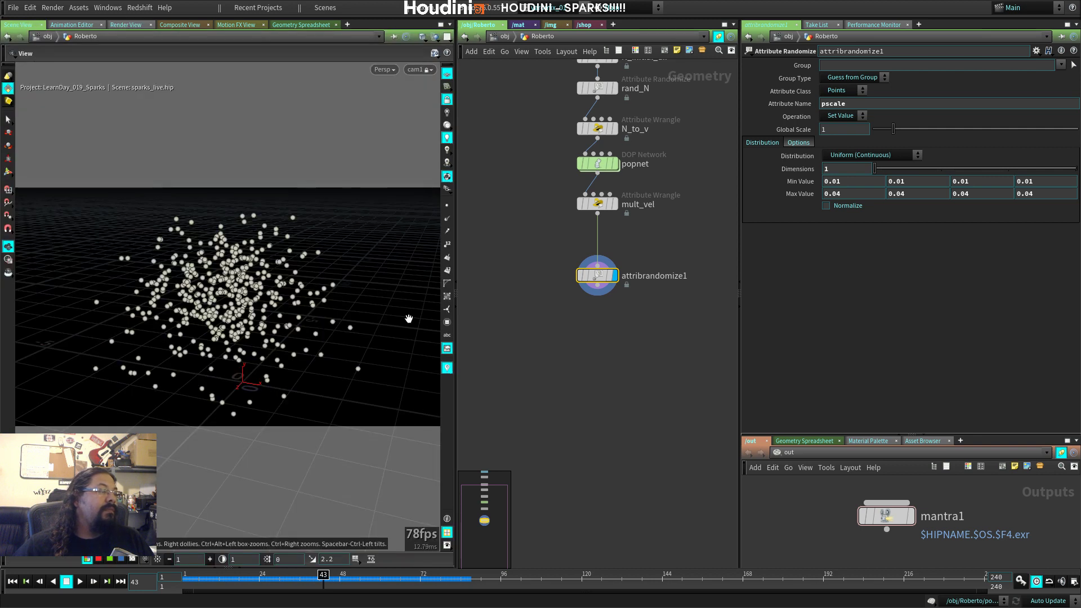
Step: Insert an Attribute from Map node between testgeometry_rubbertoy1 and transform1, and save the scene
key("h")
left_click_drag(605, 138, 600, 96)
middle_click_drag(559, 184, 551, 276)
left_click_drag(589, 192, 595, 154)
key("Tab")
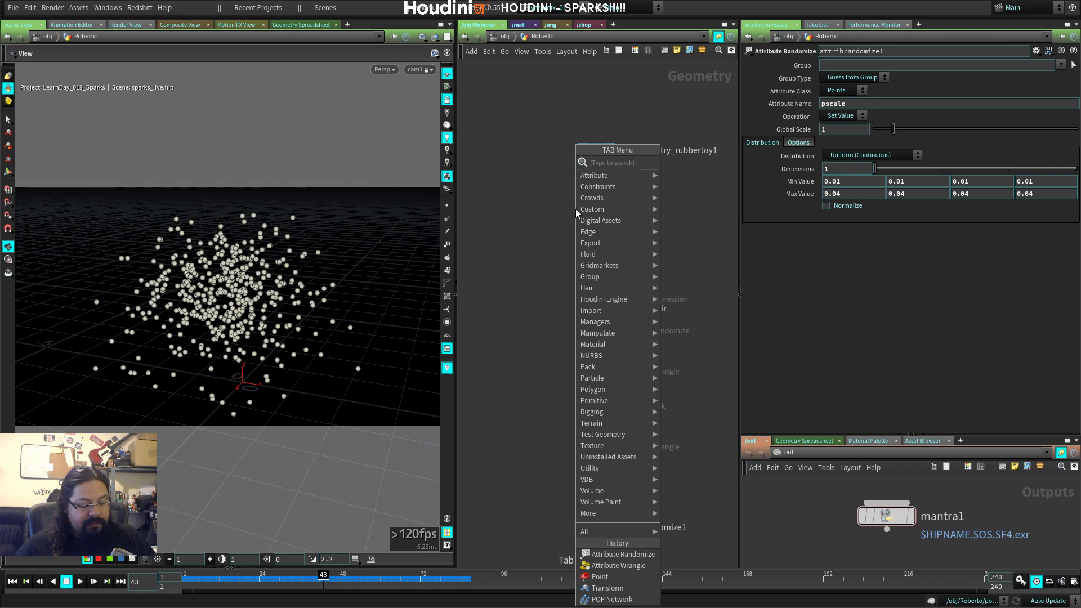
type("map")
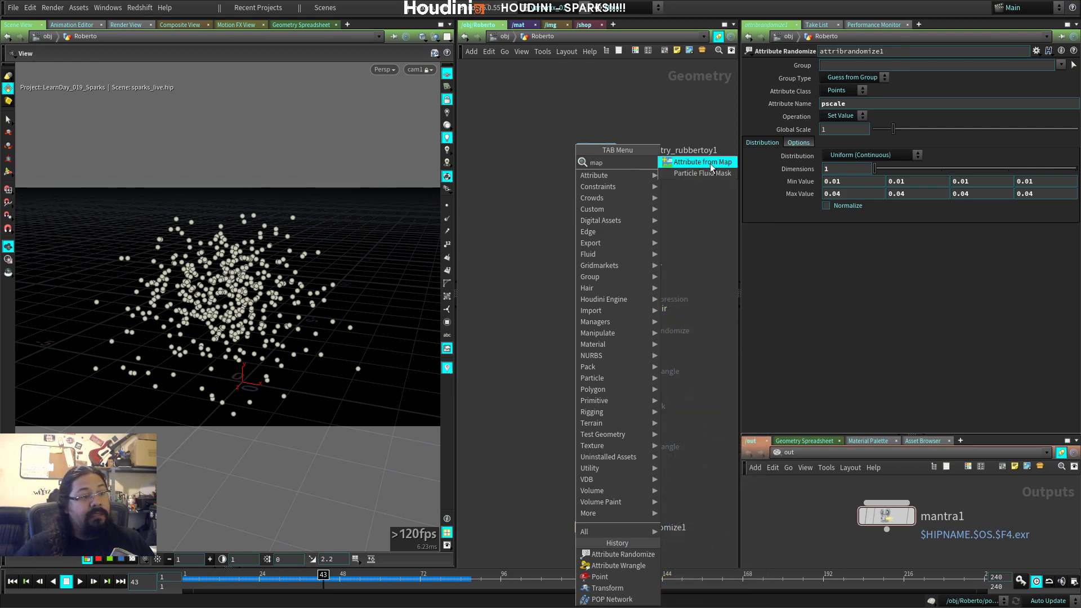
left_click(703, 162)
left_click(596, 200)
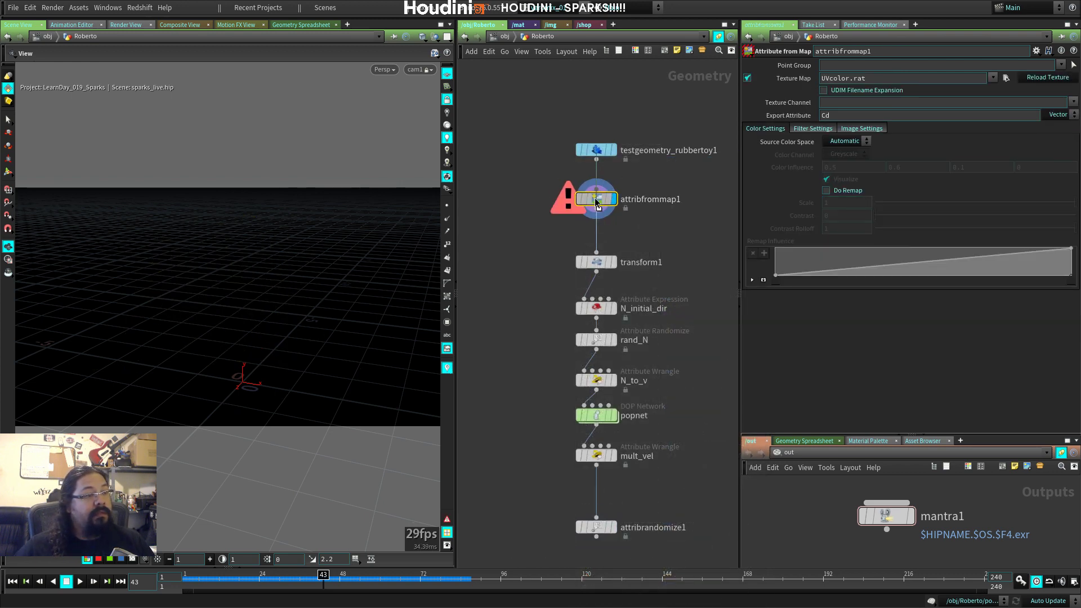
key("ctrl+s")
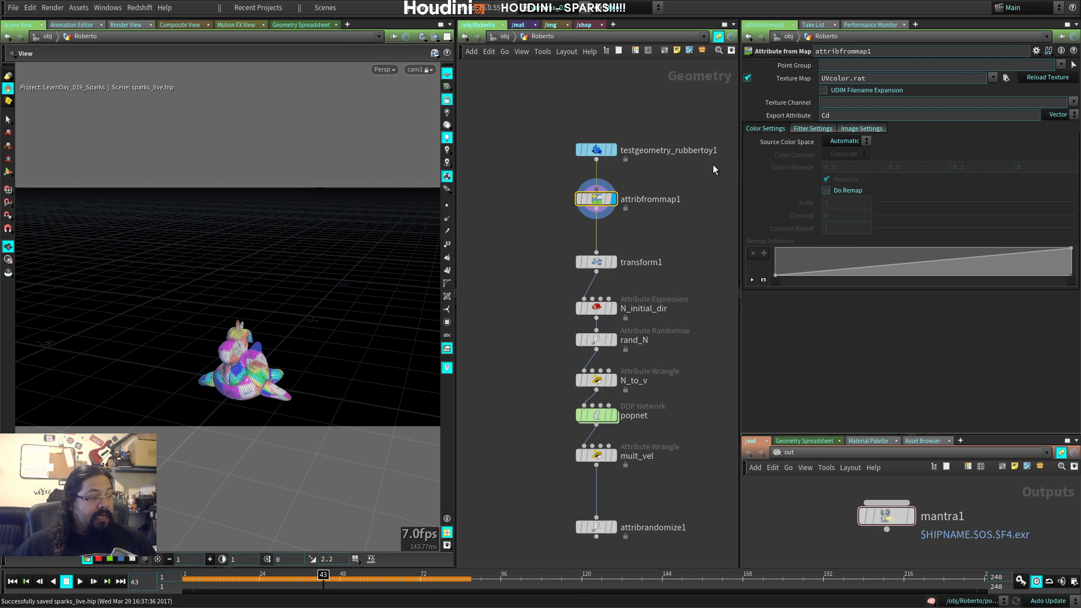
Step: Browse for attribfrommap1's texture map in the MIX_TRAINING/TRN_VaromixMondayTips project folder
left_click(1006, 77)
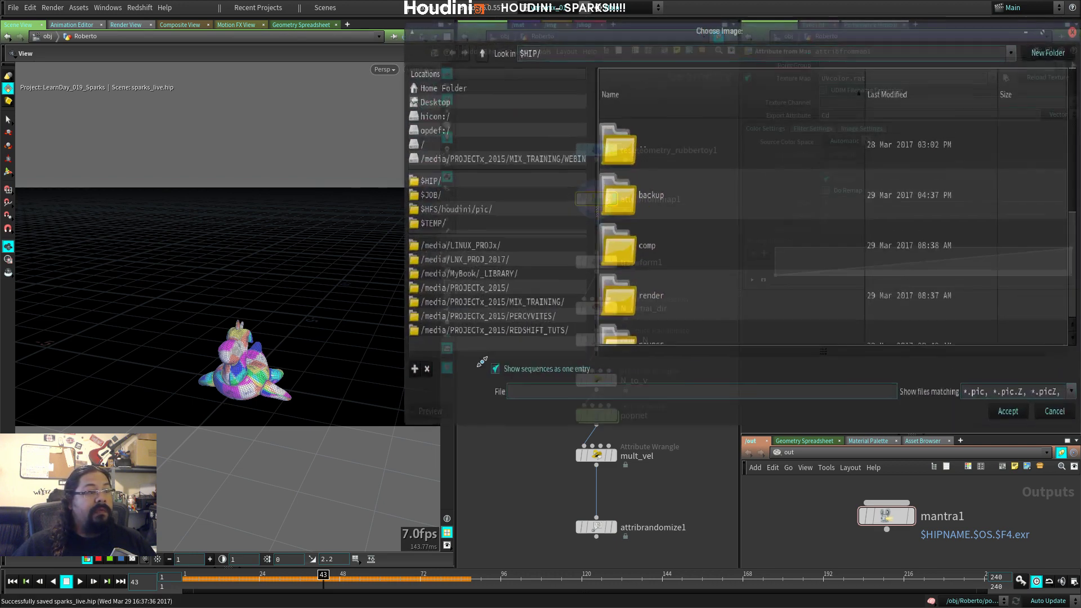
left_click(512, 223)
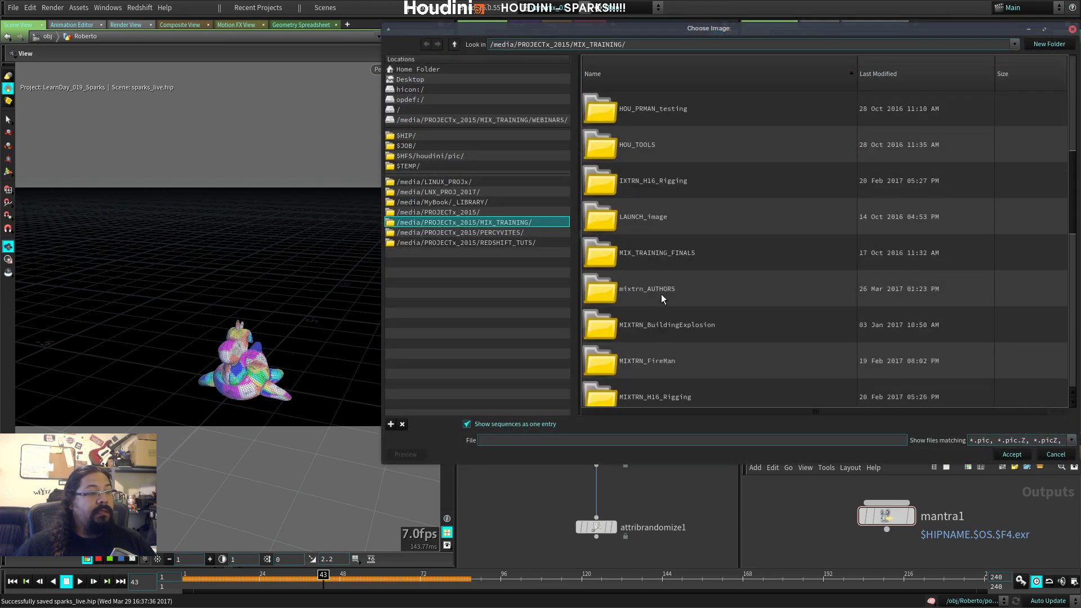
scroll(666, 305, "down", 5)
scroll(674, 313, "up", 3)
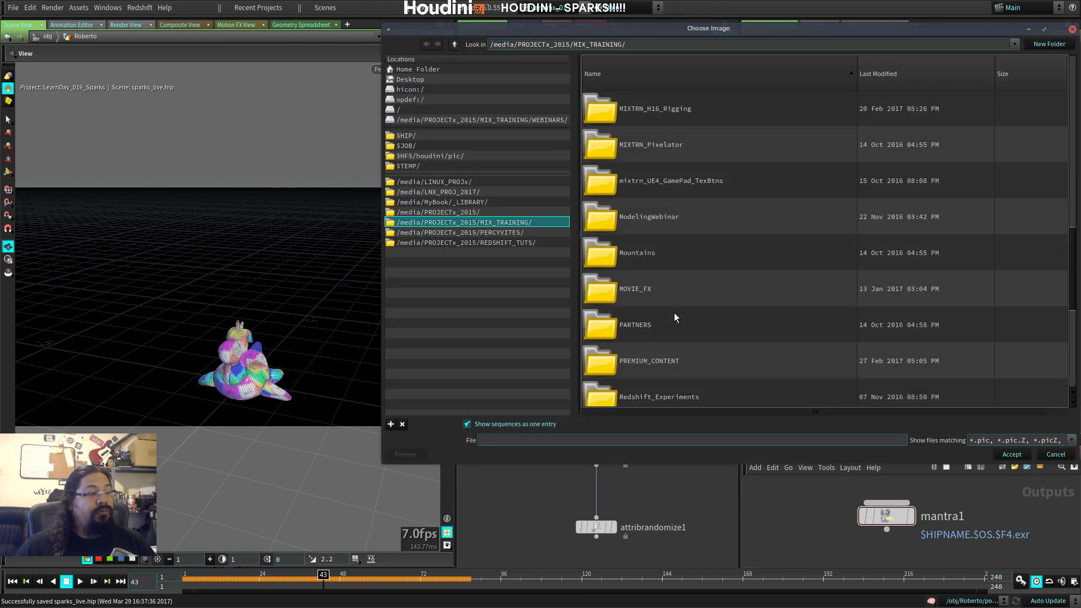
scroll(673, 316, "down", 6)
double_click(668, 254)
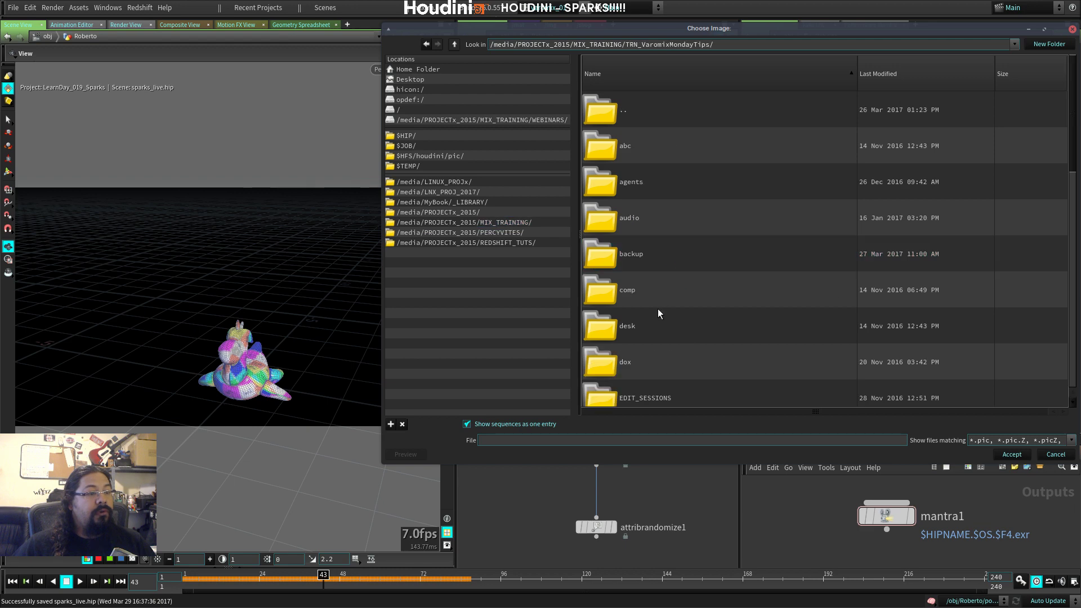
Step: Load the rubber toy's texture from the project's tex folder into attribfrommap1
scroll(658, 309, "down", 5)
scroll(651, 353, "down", 1)
left_click(639, 326)
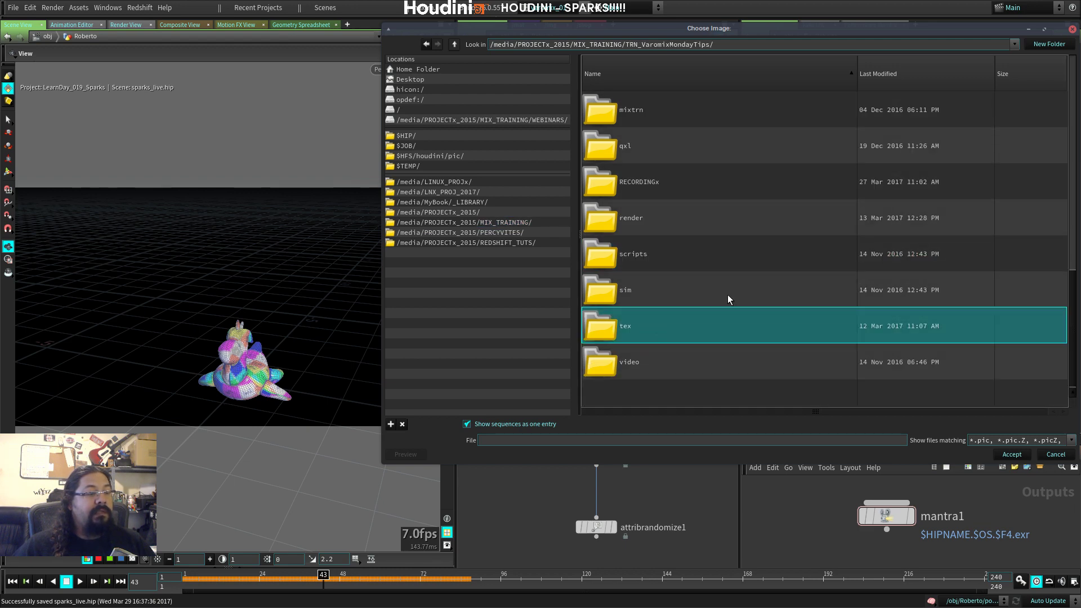
key("Return")
left_click(653, 326)
left_click(1012, 454)
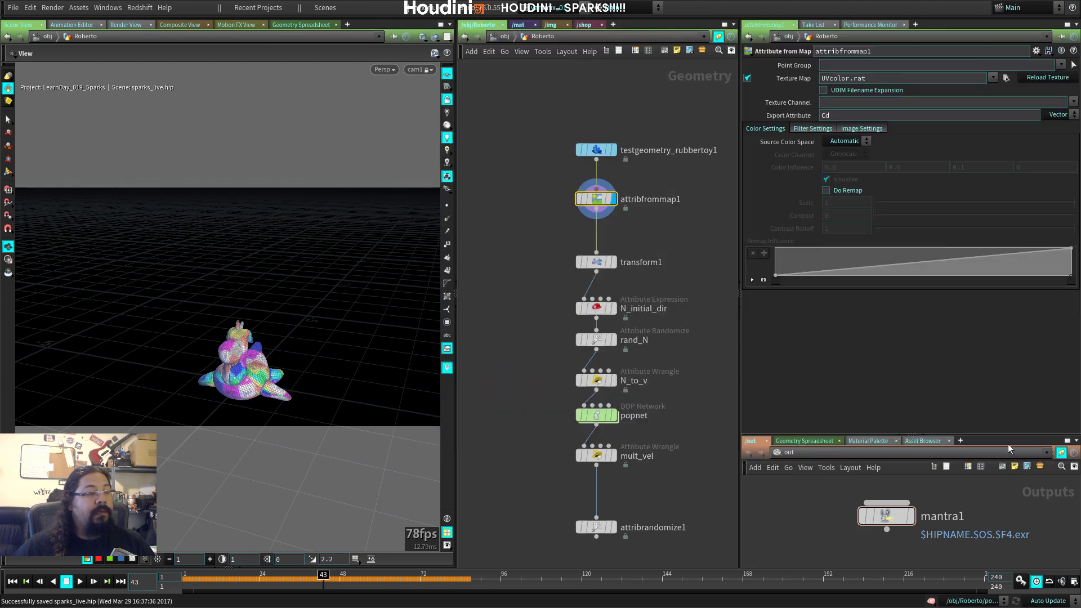
Step: Inspect the node info of attribfrommap1 to check for the Cd point attribute
scroll(642, 157, "up", 3)
middle_click_drag(642, 157, 586, 244)
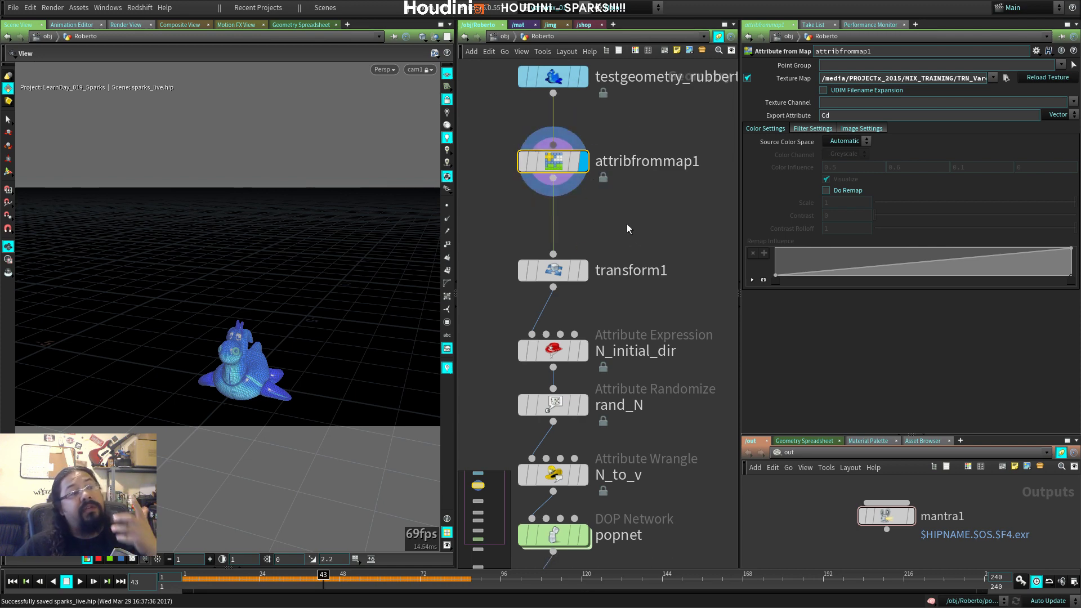
middle_click(559, 161)
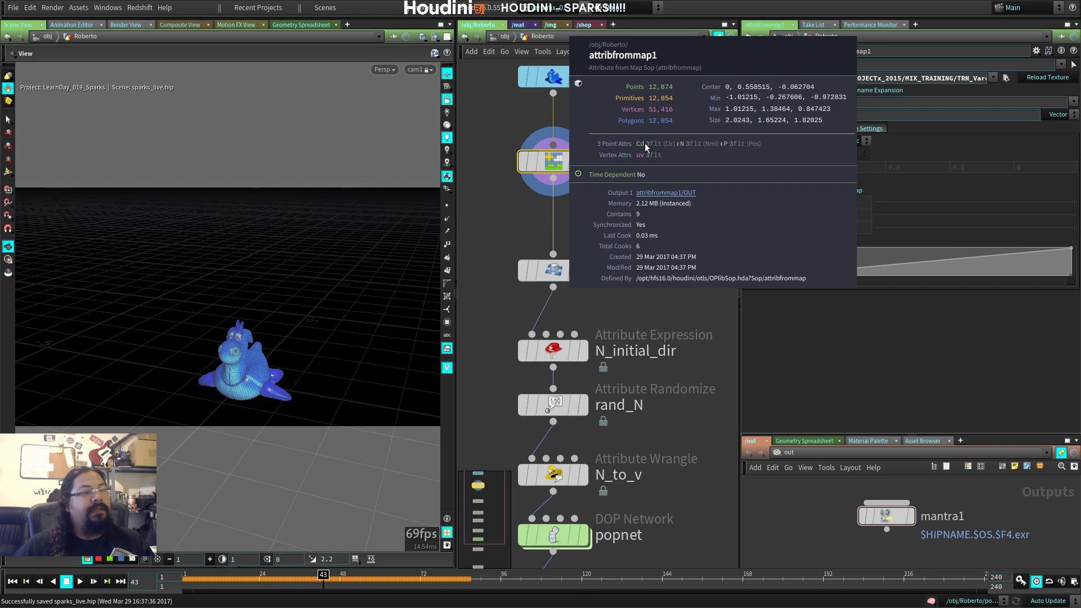
Step: Show the toy shaded without wireframe, and leave the camera view to examine its mapped colors up close
left_click(447, 124)
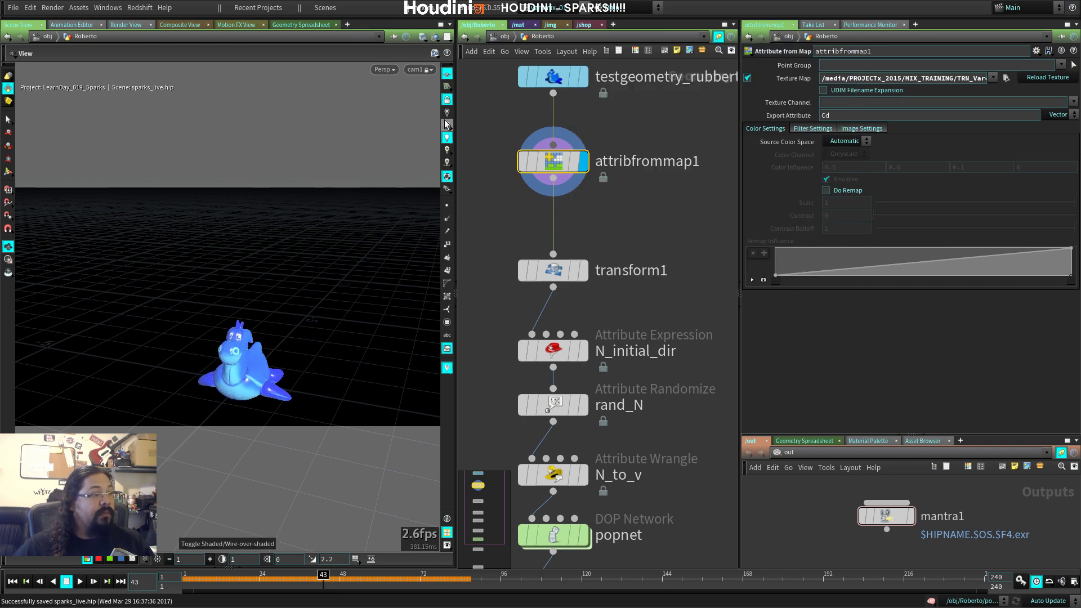
left_click(447, 102)
left_click_drag(393, 273, 212, 338)
right_click_drag(212, 338, 290, 312)
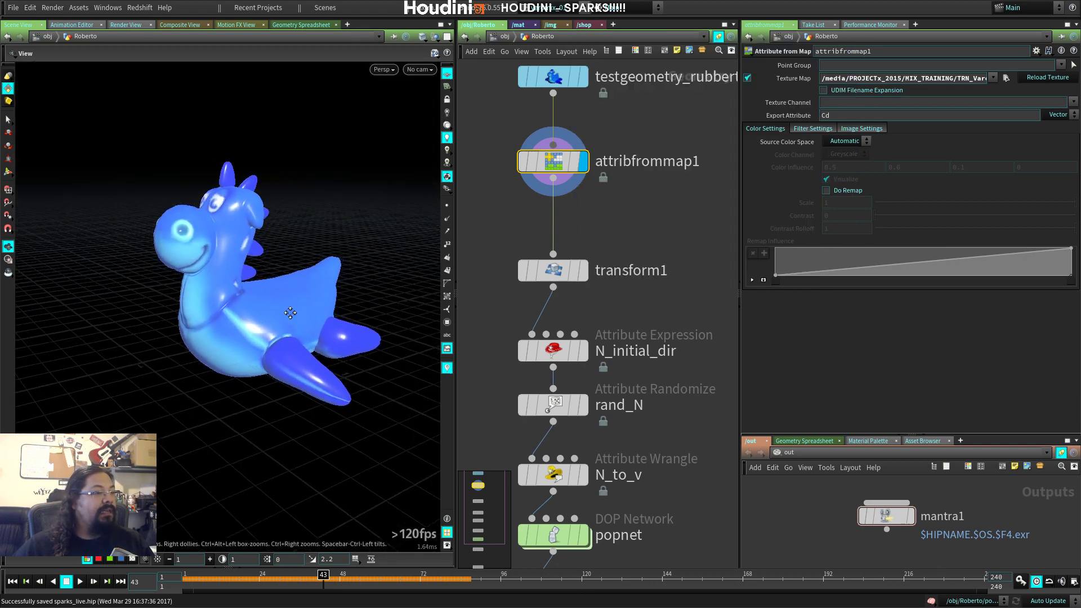
middle_click_drag(290, 312, 275, 293)
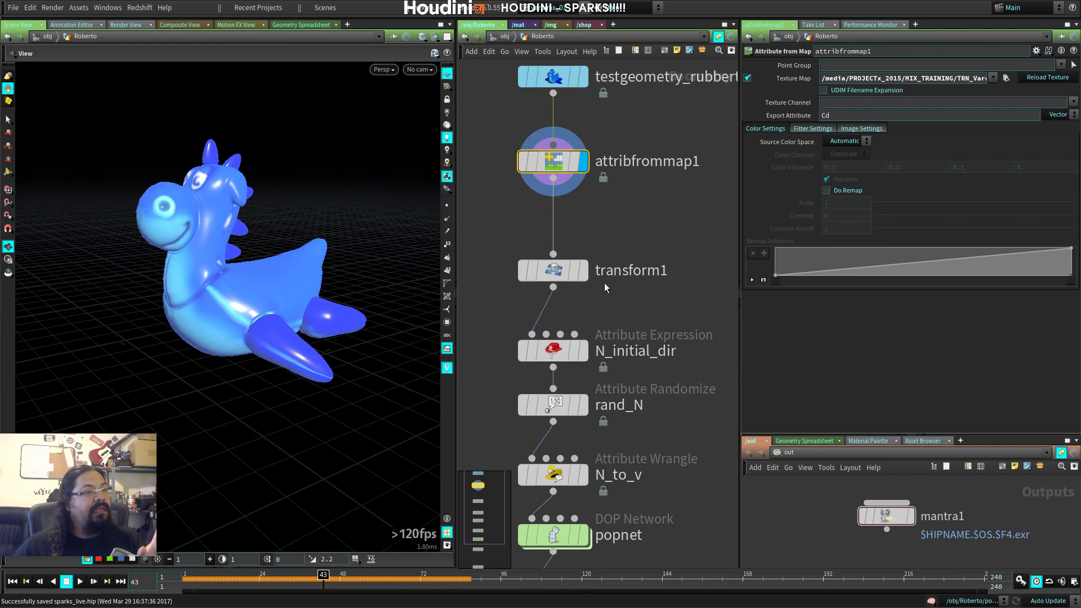
Step: Display popnet and replay the simulation from the start to check the colors inherited by the particles
middle_click_drag(594, 491, 591, 377)
left_click(580, 422)
left_click(557, 422)
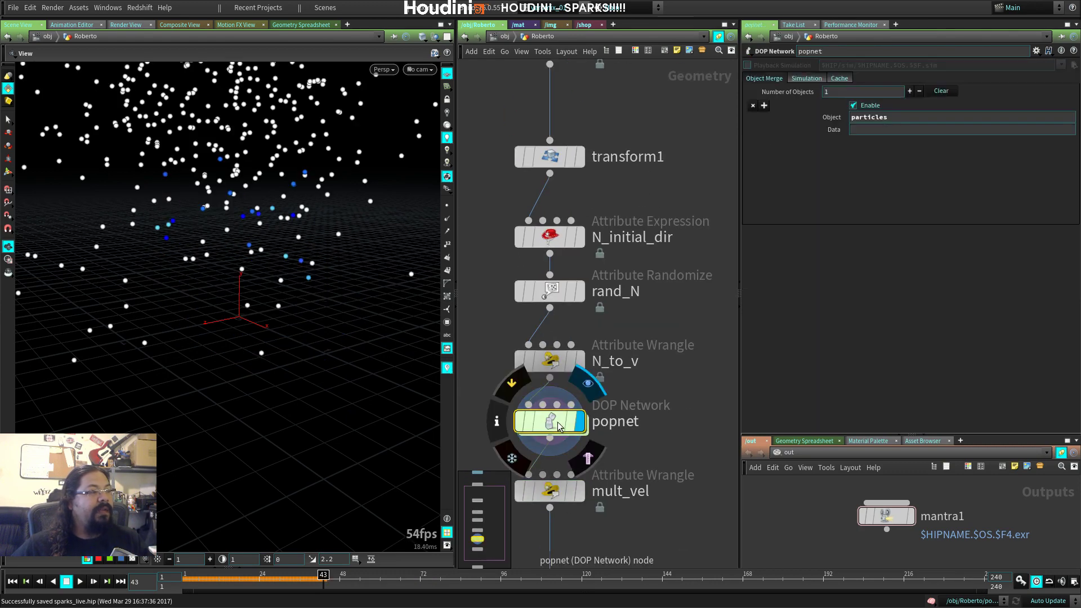
key("ctrl+Up")
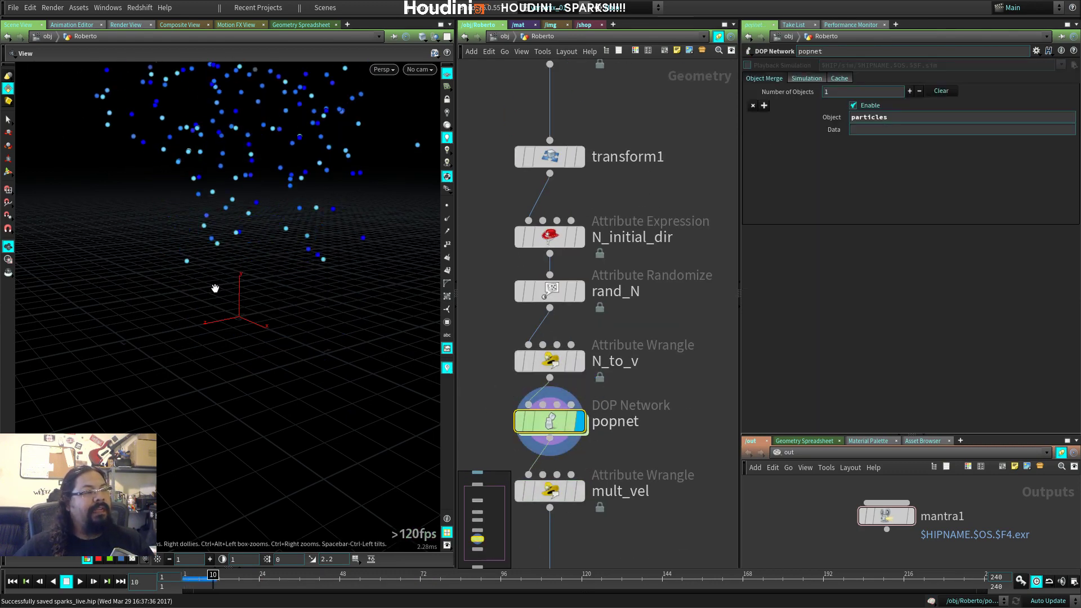
mouse_move(214, 287)
middle_mouse_down()
mouse_move(169, 419)
mouse_move(229, 388)
mouse_move(233, 287)
middle_mouse_up()
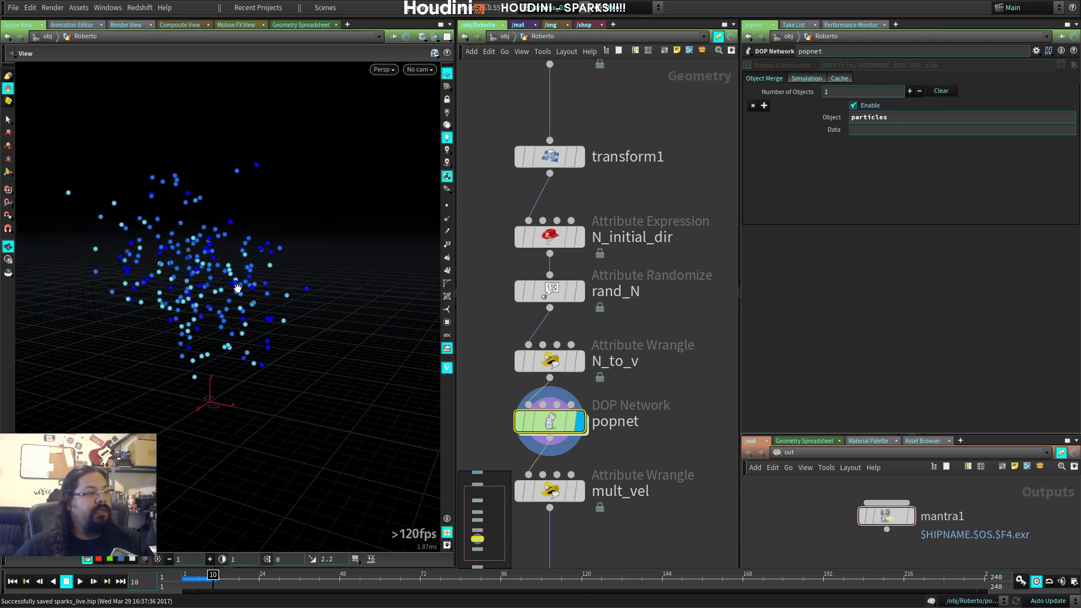
key("ctrl+Up")
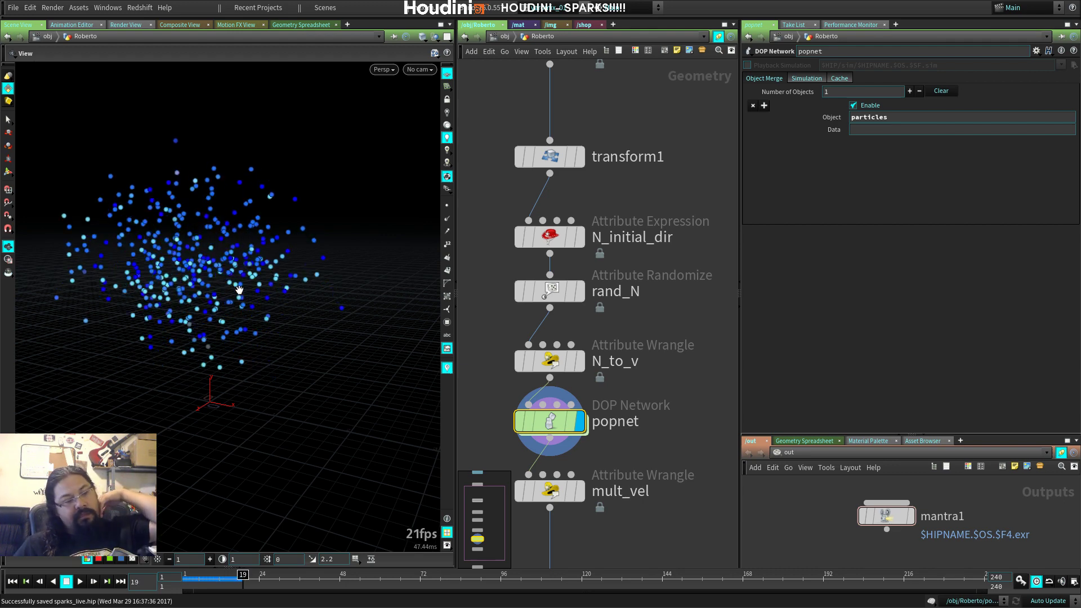
Step: Display attribrandomize1 again and render frame 19 with the colored particles
middle_click_drag(659, 546, 683, 354)
left_click(603, 299)
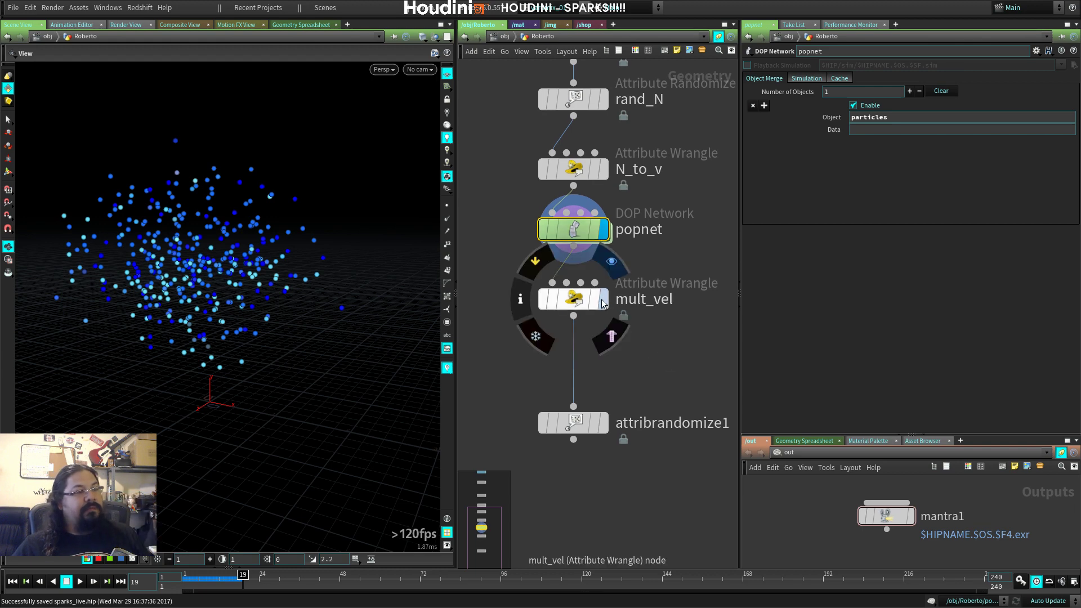
left_click(603, 429)
left_click(571, 422)
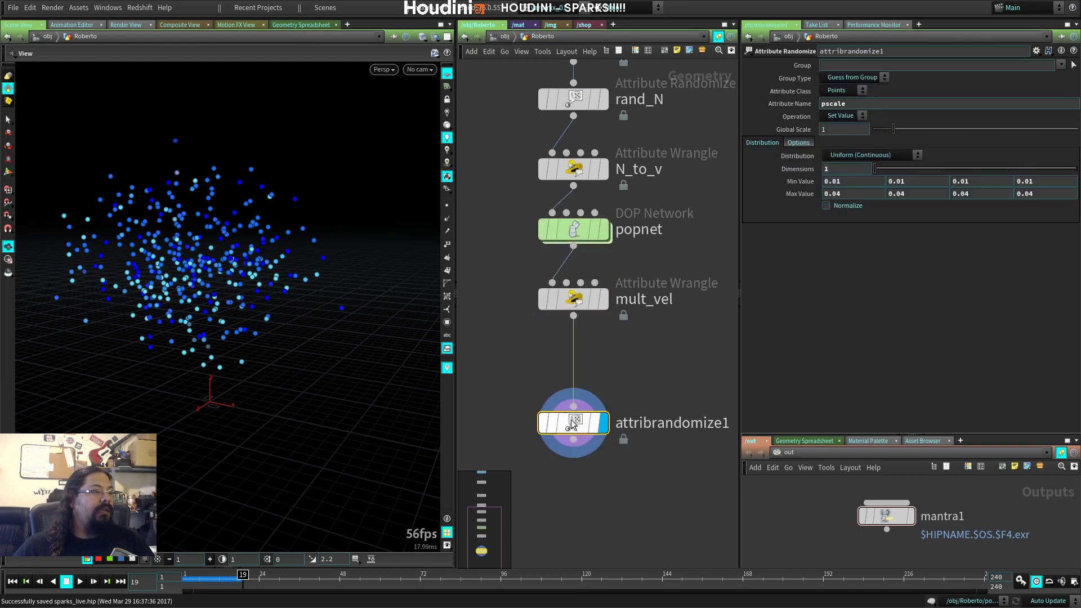
left_click(127, 18)
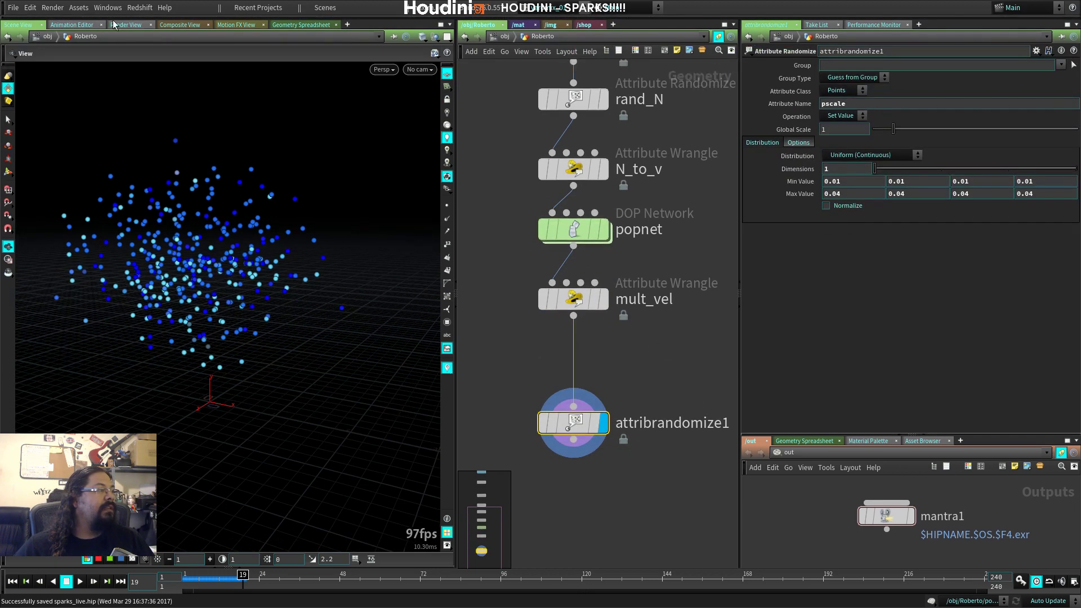
left_click(127, 25)
left_click(32, 40)
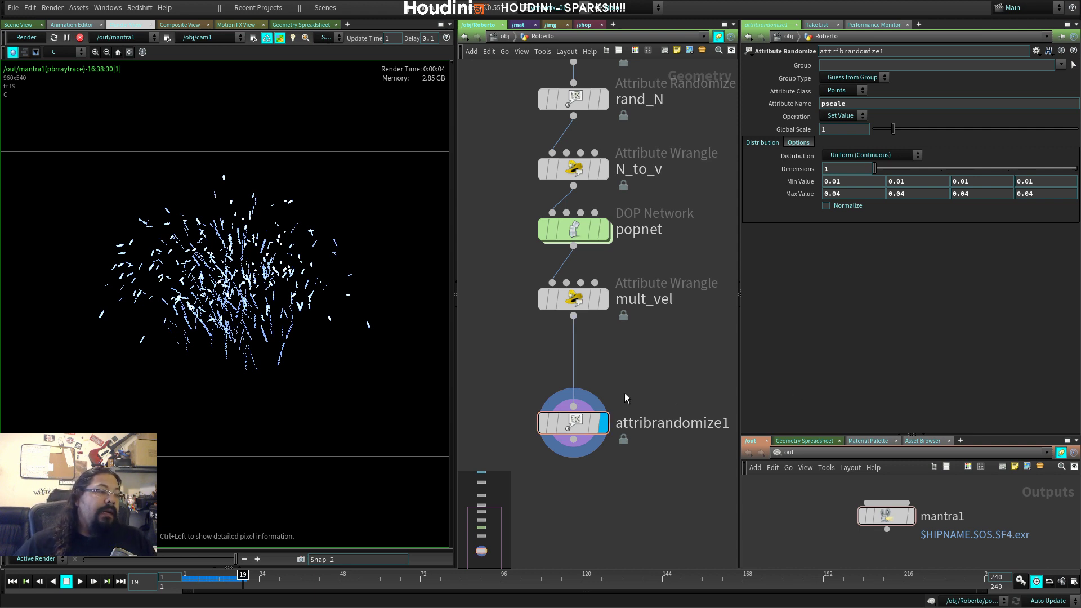
Step: Save the scene and switch back from the render to the scene view
key("ctrl+s")
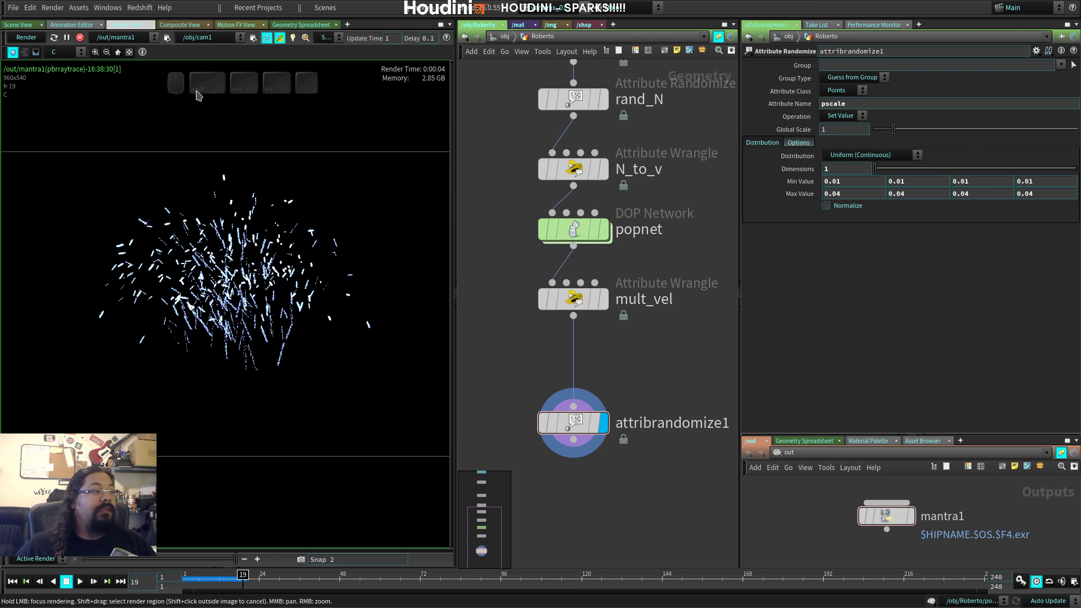
key("ctrl")
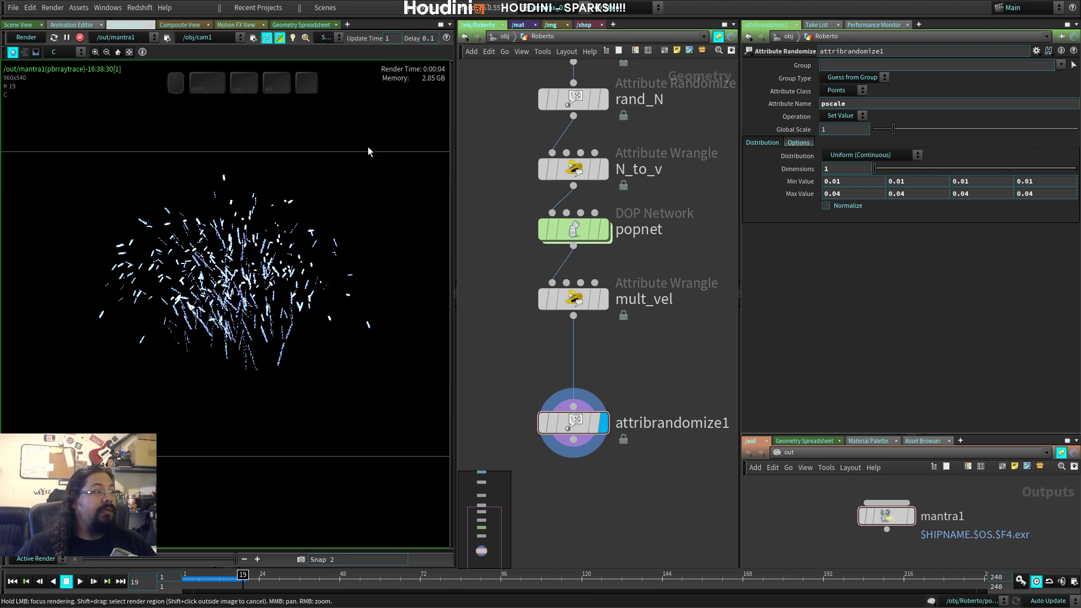
left_click(29, 25)
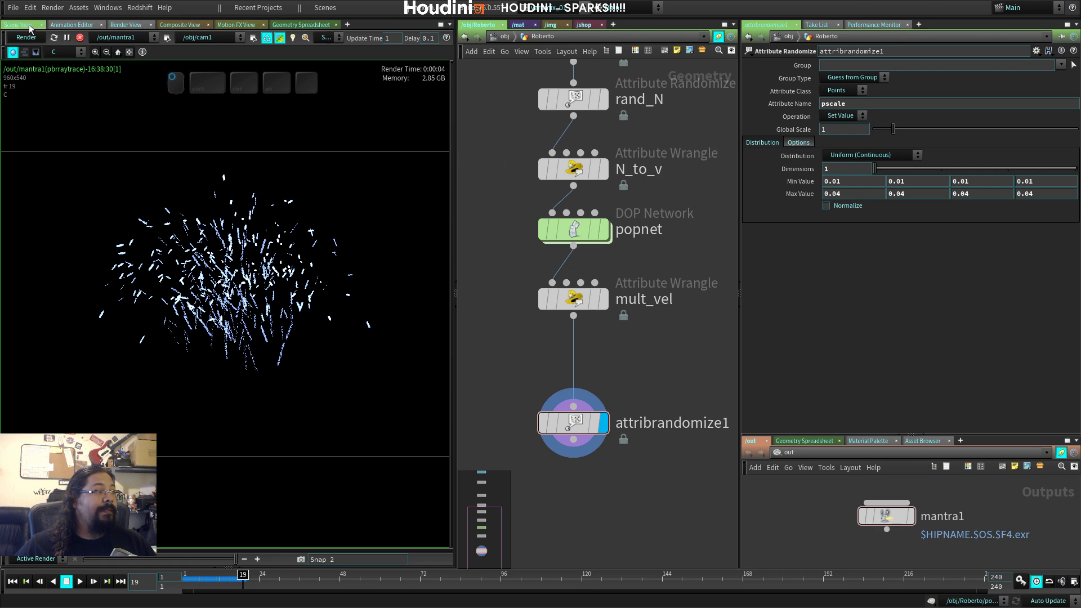
Step: Return to the object level, render frame 62, and examine the particle streaks up close
key("u")
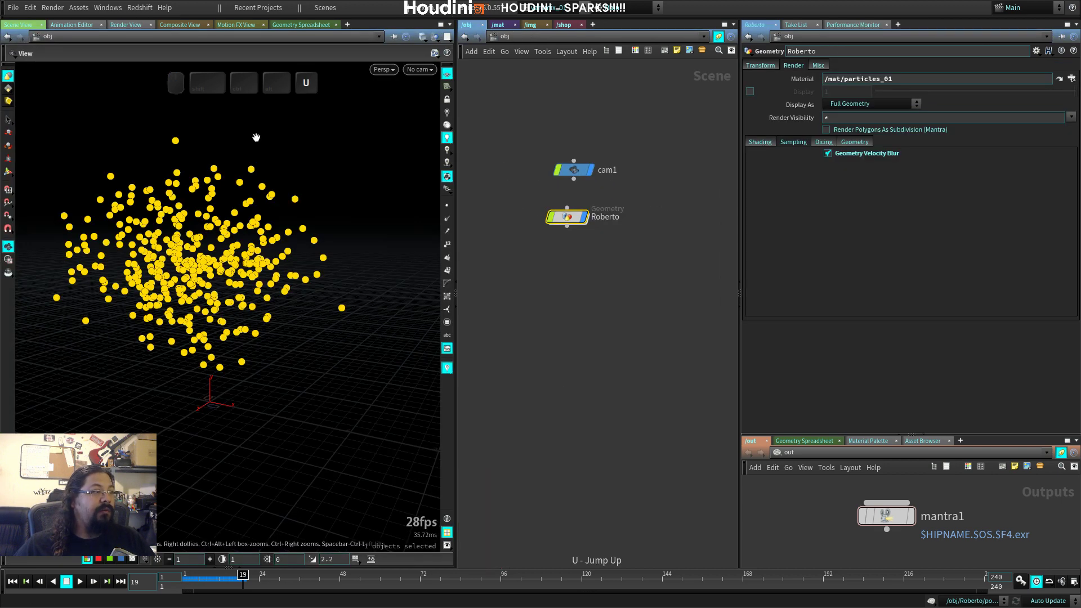
left_click(586, 281)
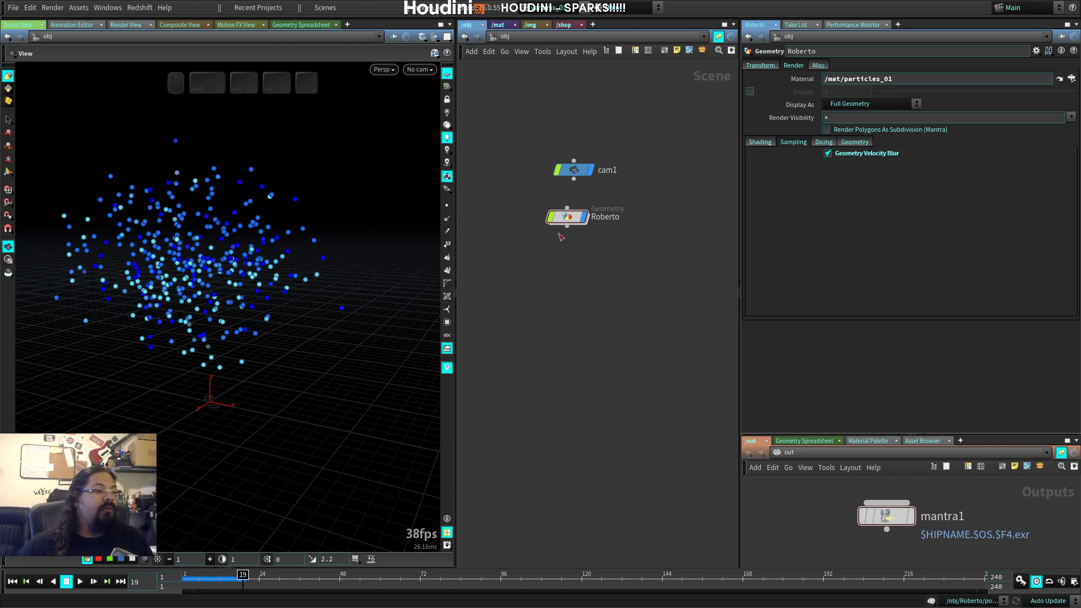
left_click_drag(568, 221, 569, 214)
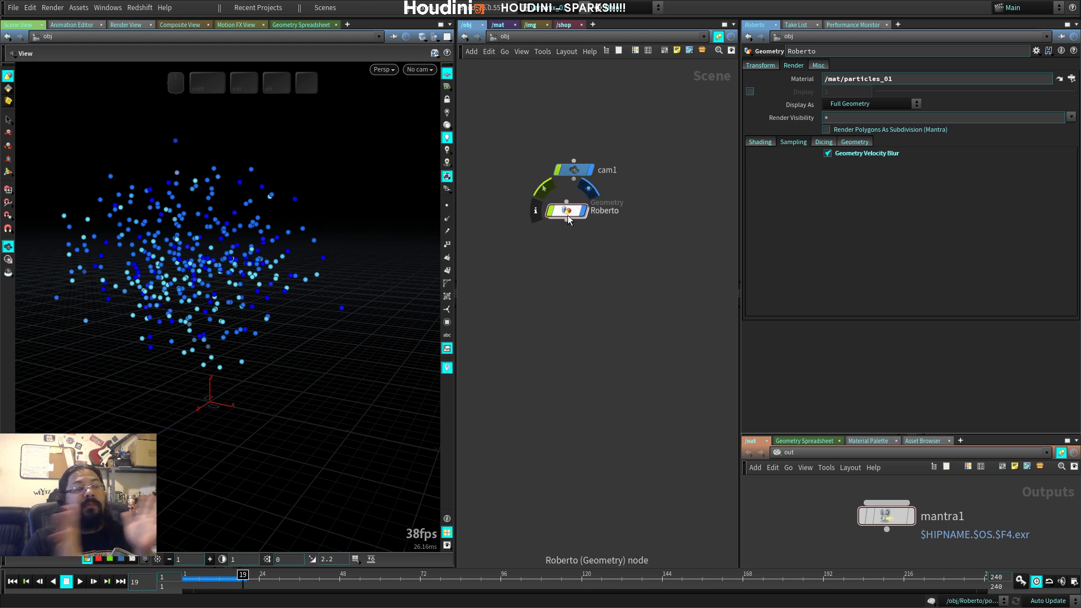
left_click_drag(243, 579, 387, 578)
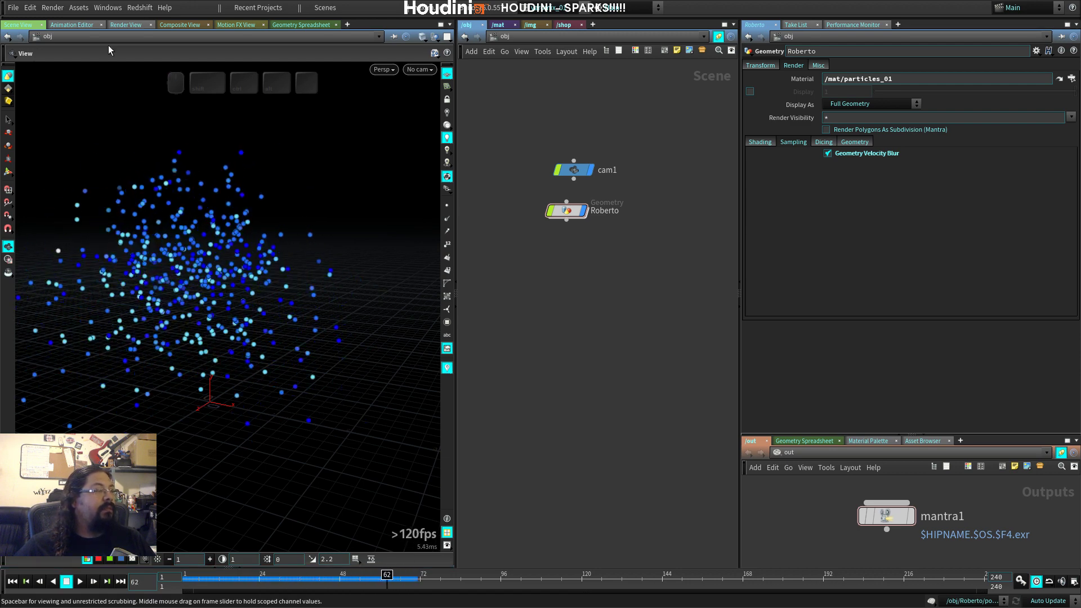
left_click(121, 25)
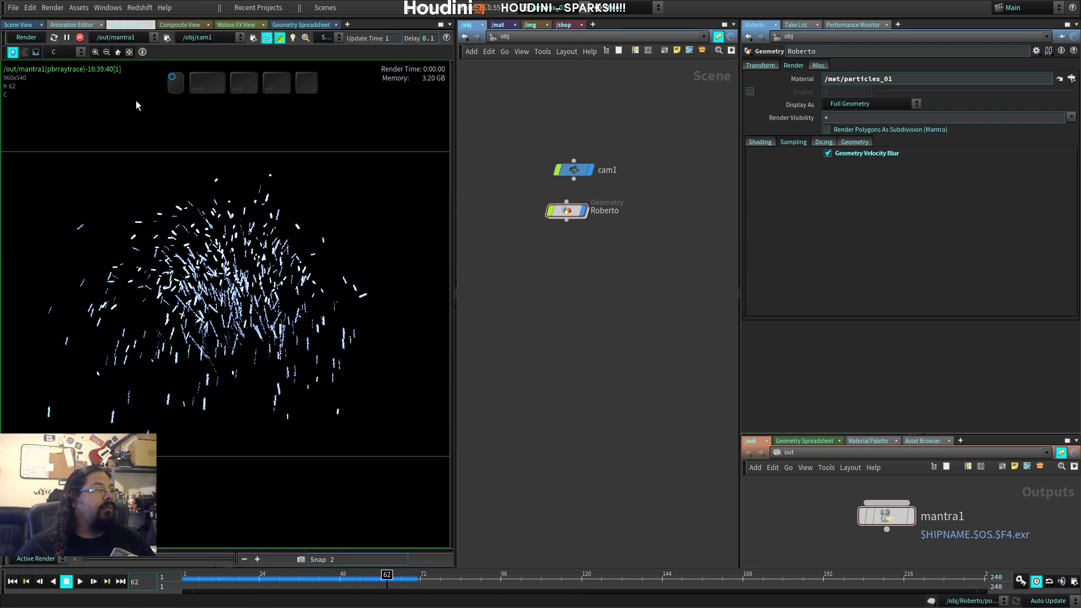
left_click(25, 38)
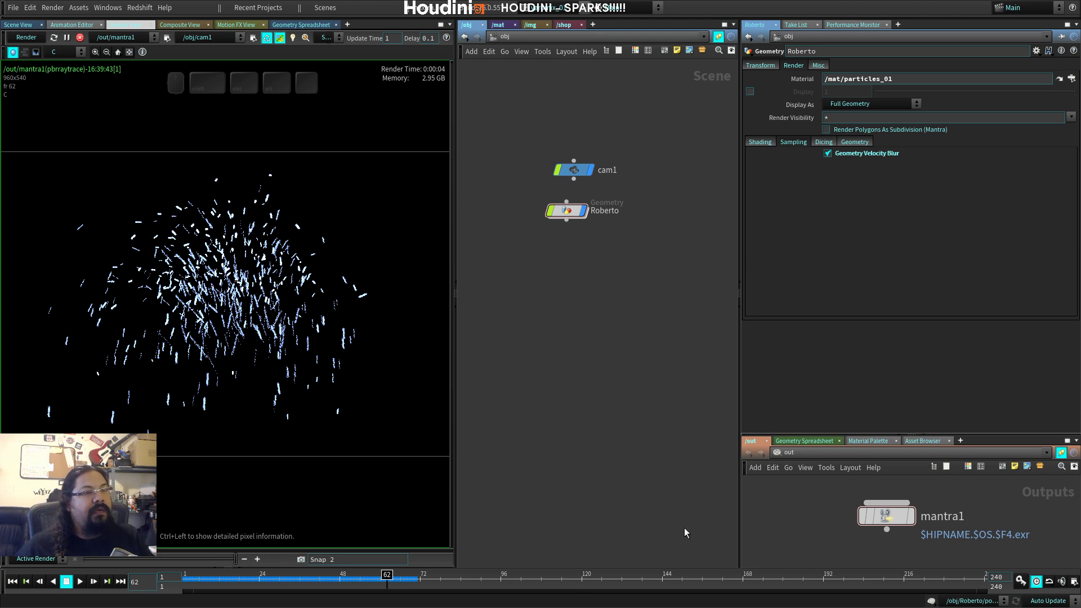
scroll(243, 351, "up", 3)
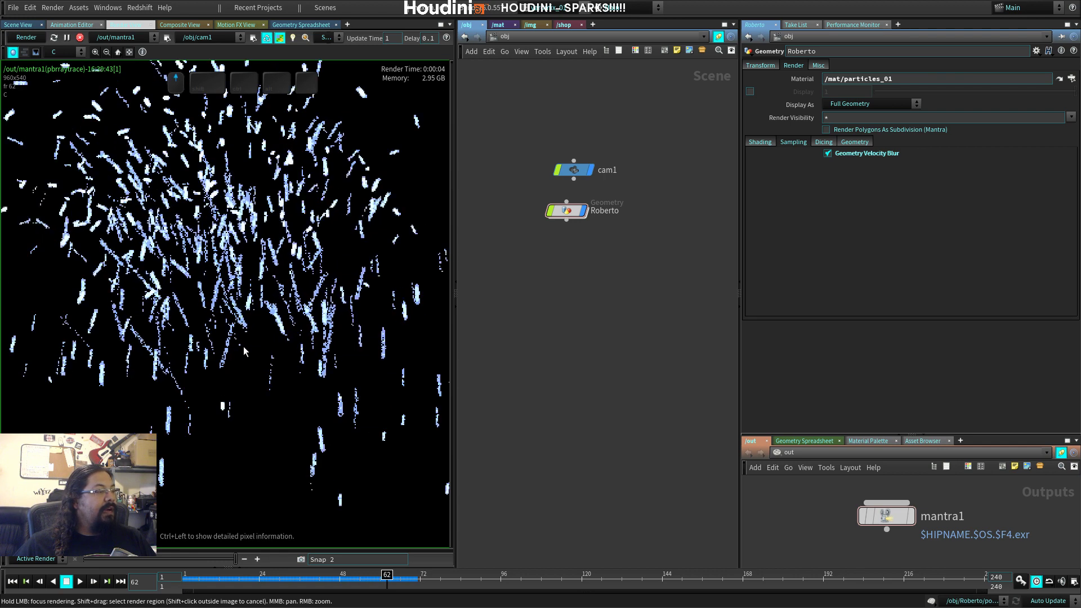
scroll(244, 352, "up", 1)
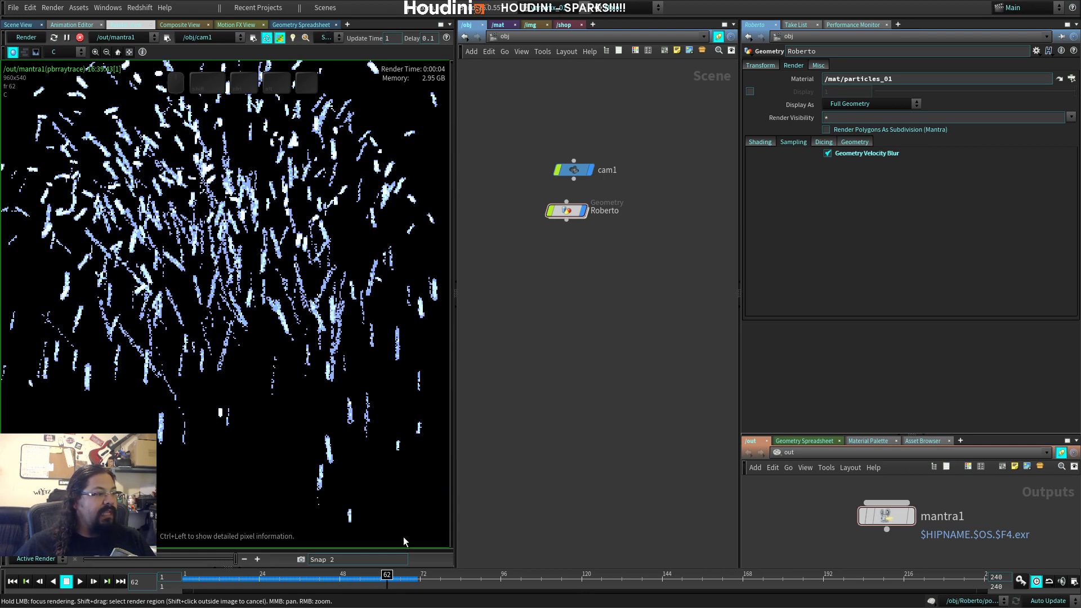
Step: Set mantra1's pixel samples to 6 by 6 and turn off the camera resolution override to test a full-resolution render
left_click(886, 516)
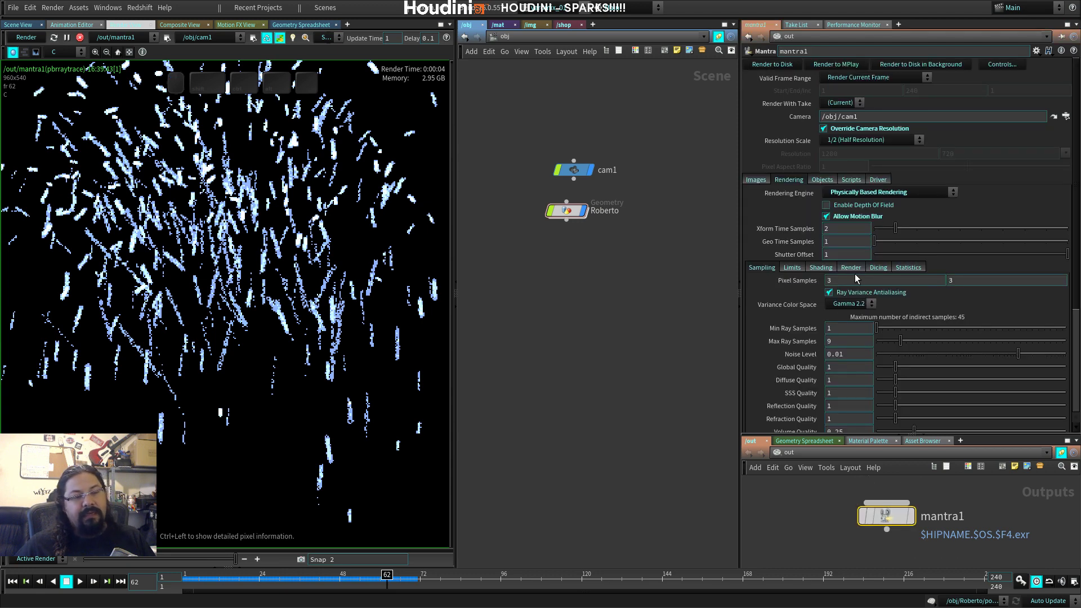
middle_click_drag(803, 280, 823, 276)
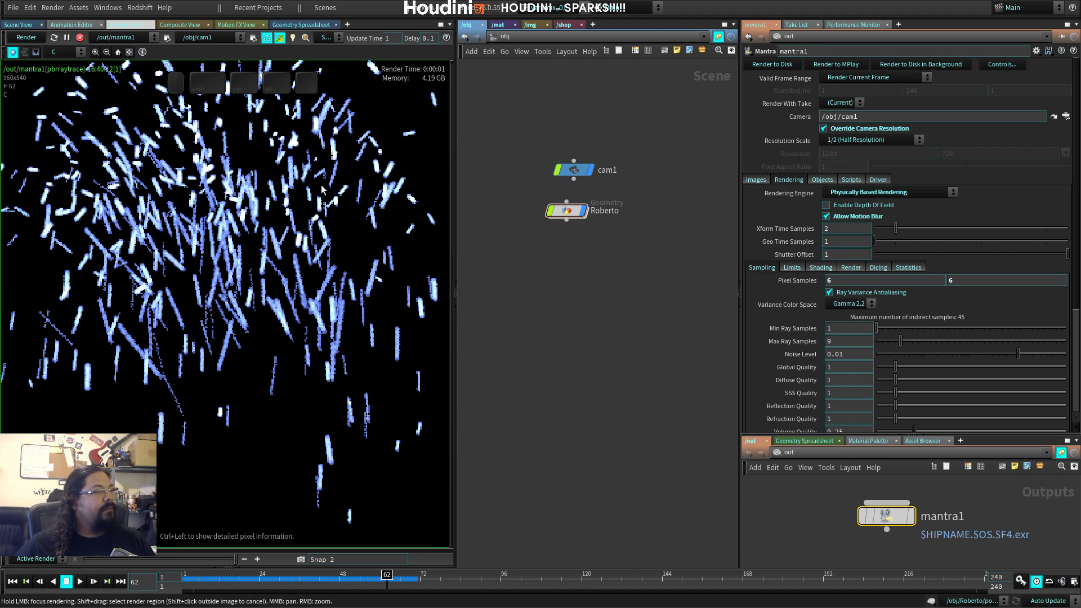
left_click(851, 131)
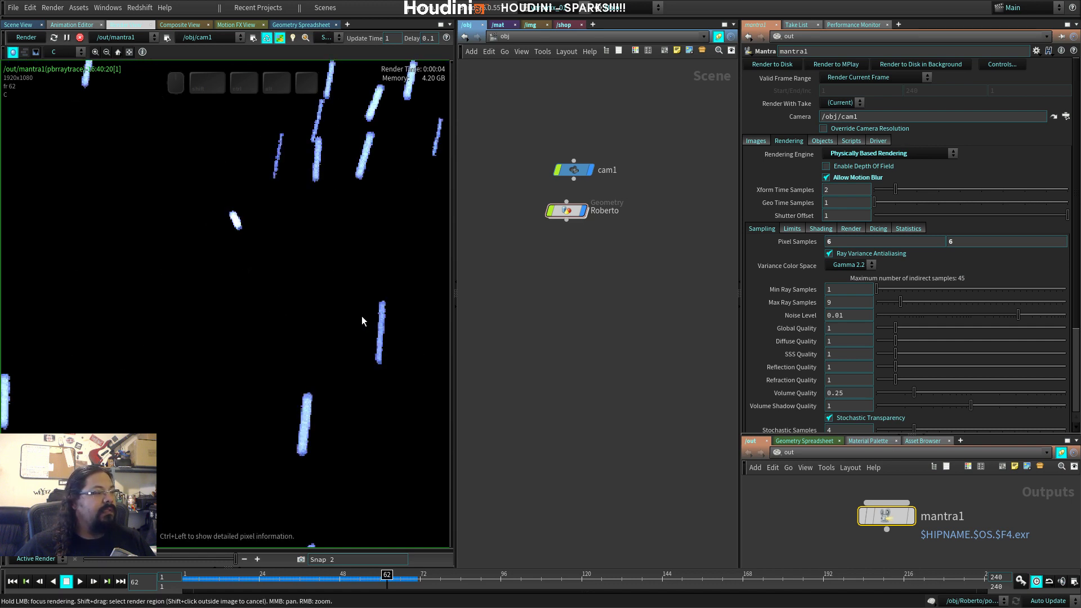
left_click(118, 52)
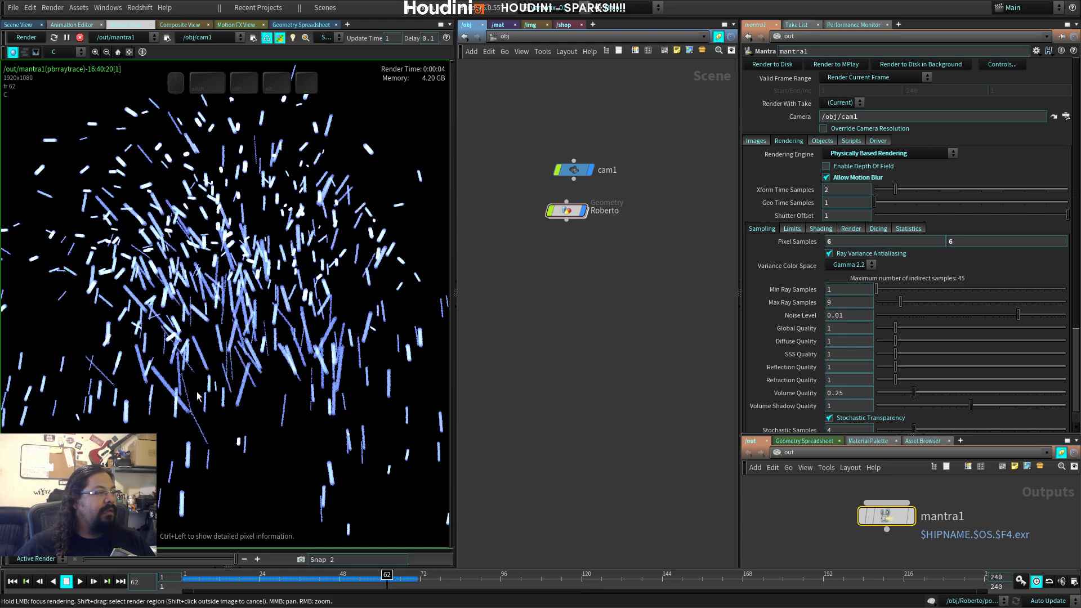
middle_click_drag(299, 361, 277, 307)
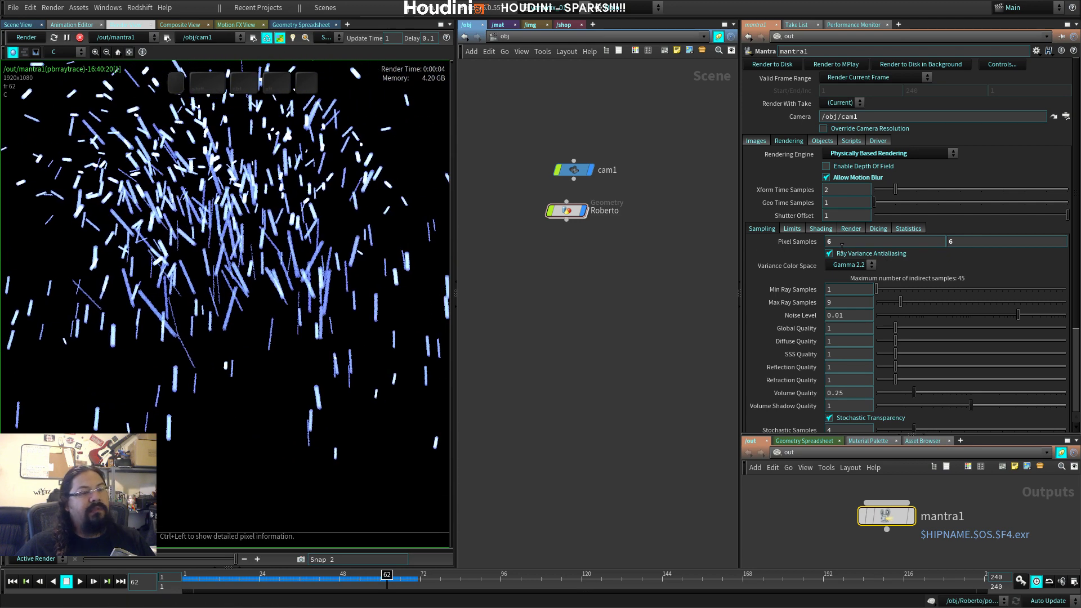
Step: Raise mantra1's pixel samples to 8 by 8 and inspect the streaks in the updated render
middle_click_drag(807, 243, 839, 243)
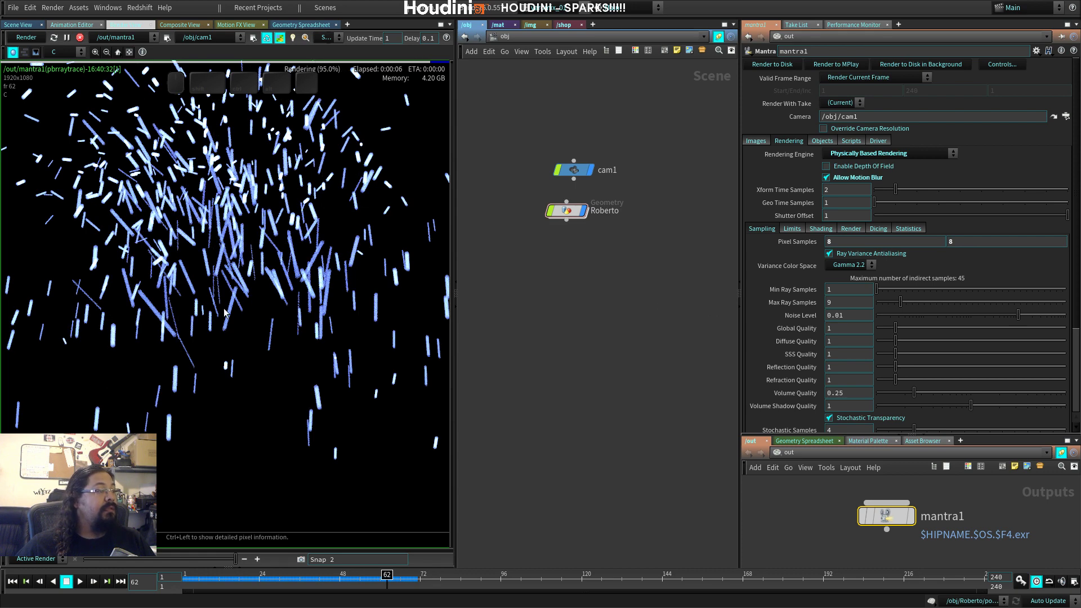
middle_click_drag(264, 248, 305, 306)
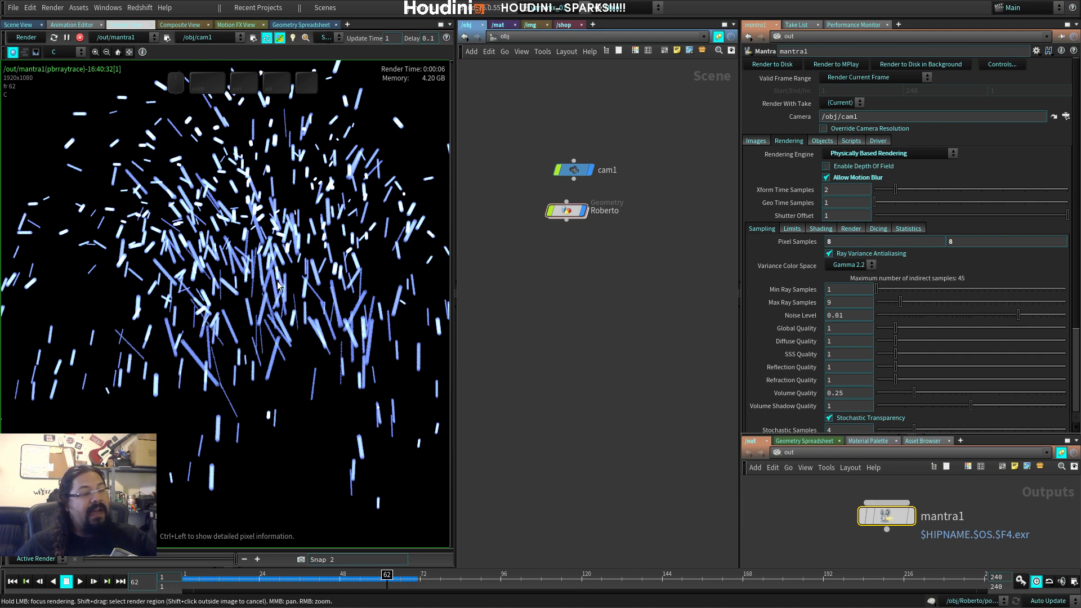
scroll(311, 291, "up", 3)
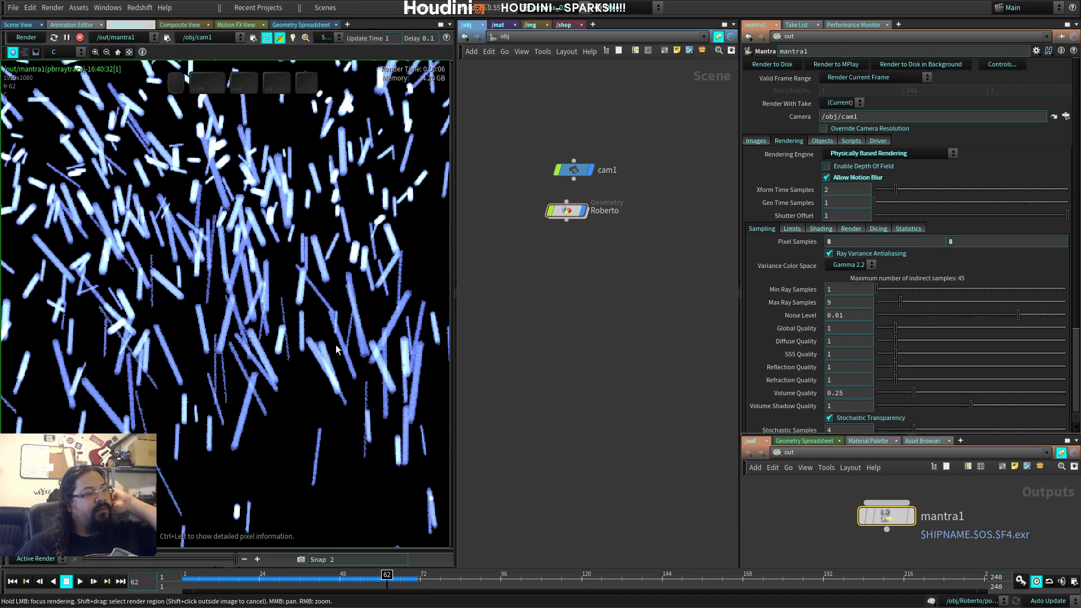
middle_click_drag(180, 426, 200, 352)
scroll(261, 320, "down", 5)
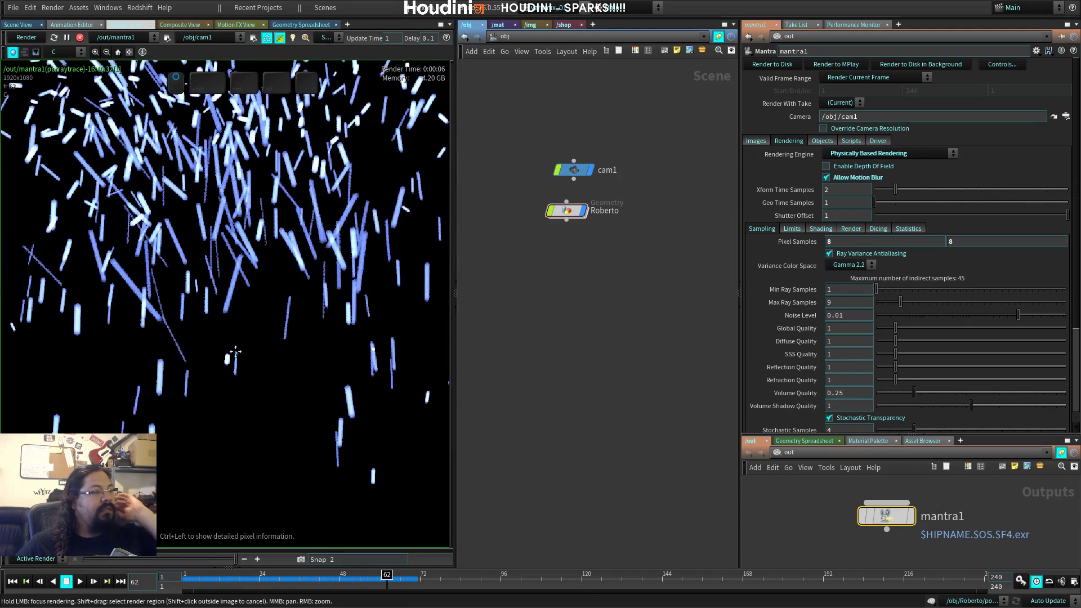
middle_click_drag(200, 302, 207, 328)
Step: Reset mantra1's pixel samples to the default 3 by 3 and turn the half-resolution camera override back on
middle_click(784, 243, "ctrl")
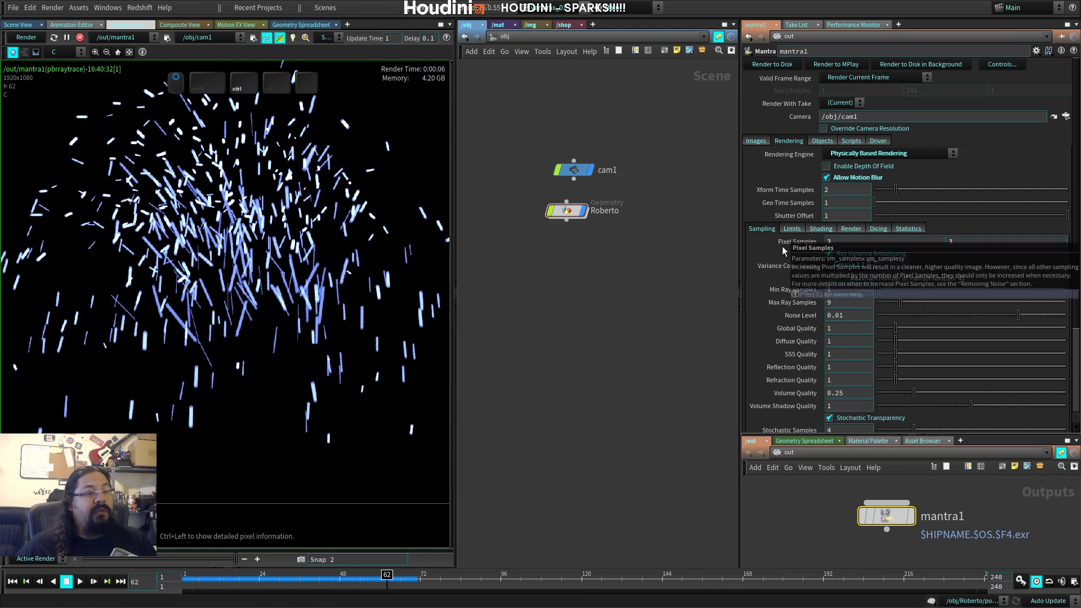
left_click(860, 129)
Step: Save the scene, recenter the half-resolution render, and return to the scene view
left_click(14, 10)
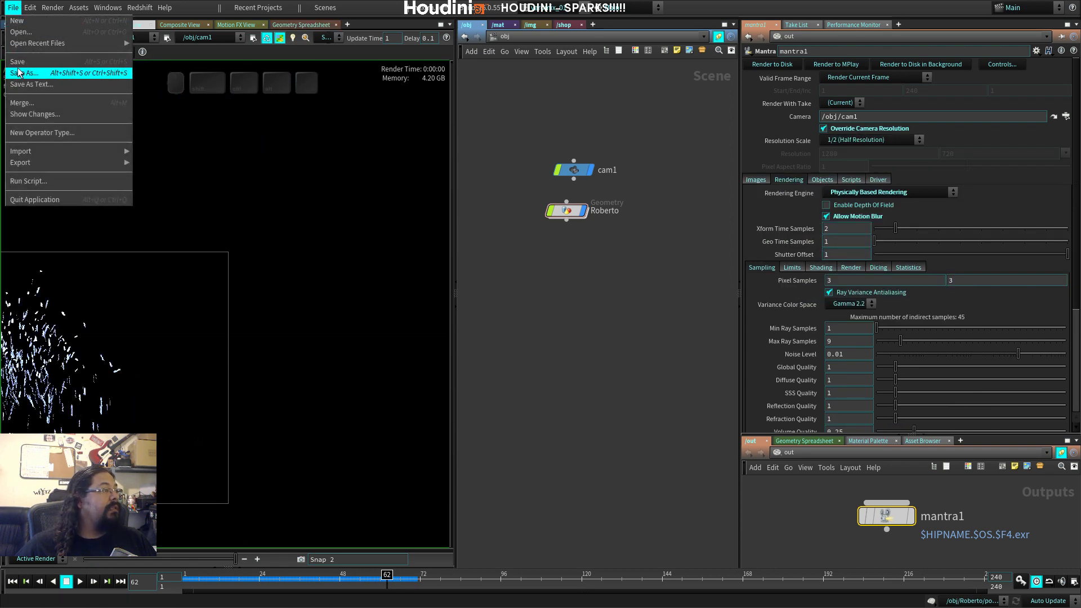
left_click(21, 63)
middle_click_drag(260, 305, 387, 205)
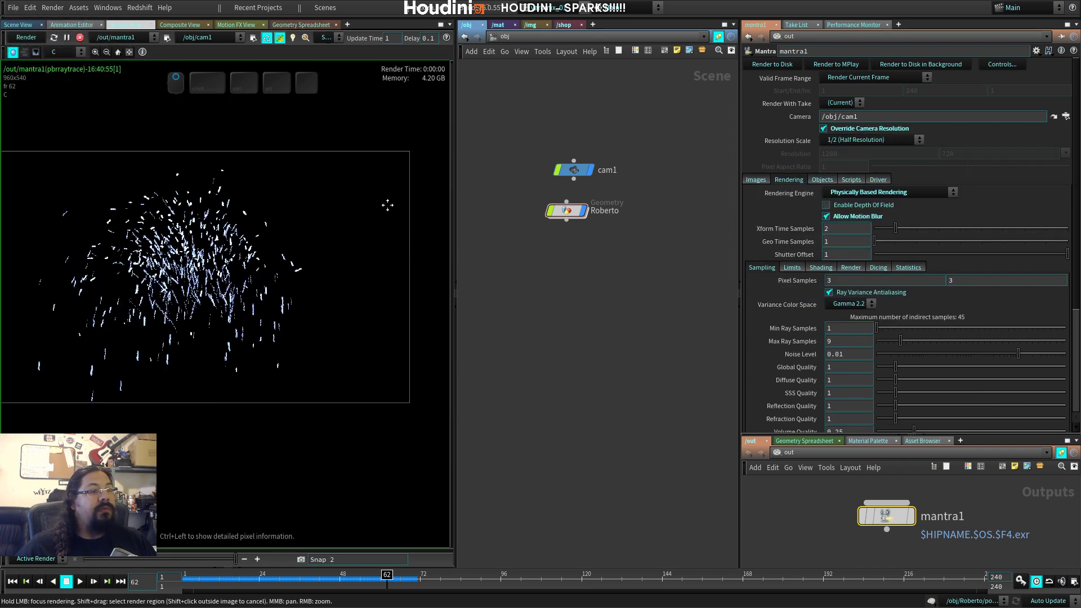
left_click(129, 52)
middle_click_drag(344, 302, 343, 304)
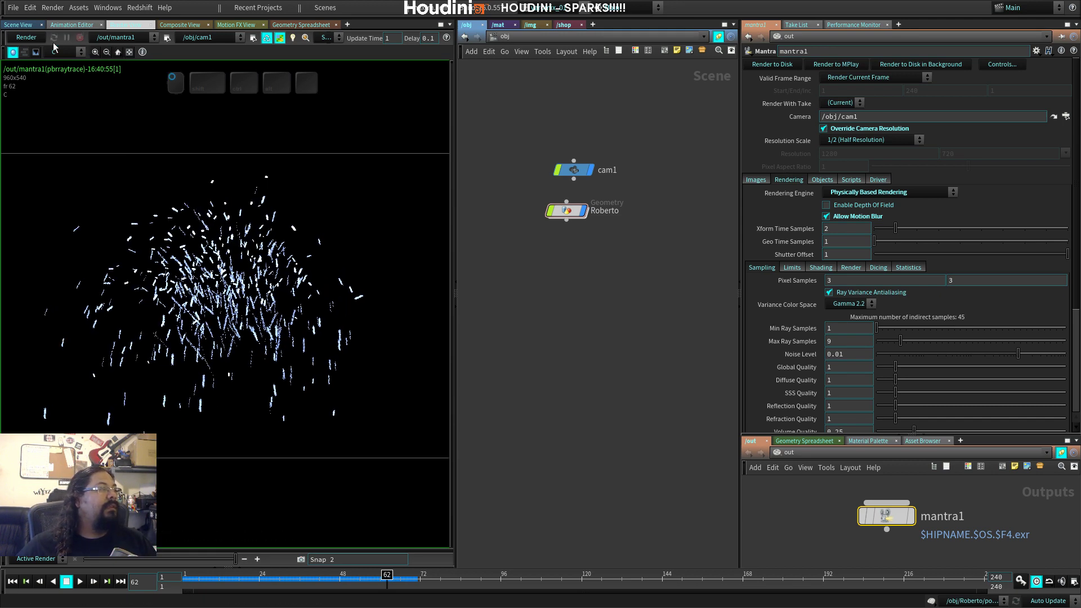
left_click(18, 25)
key("ctrl+s")
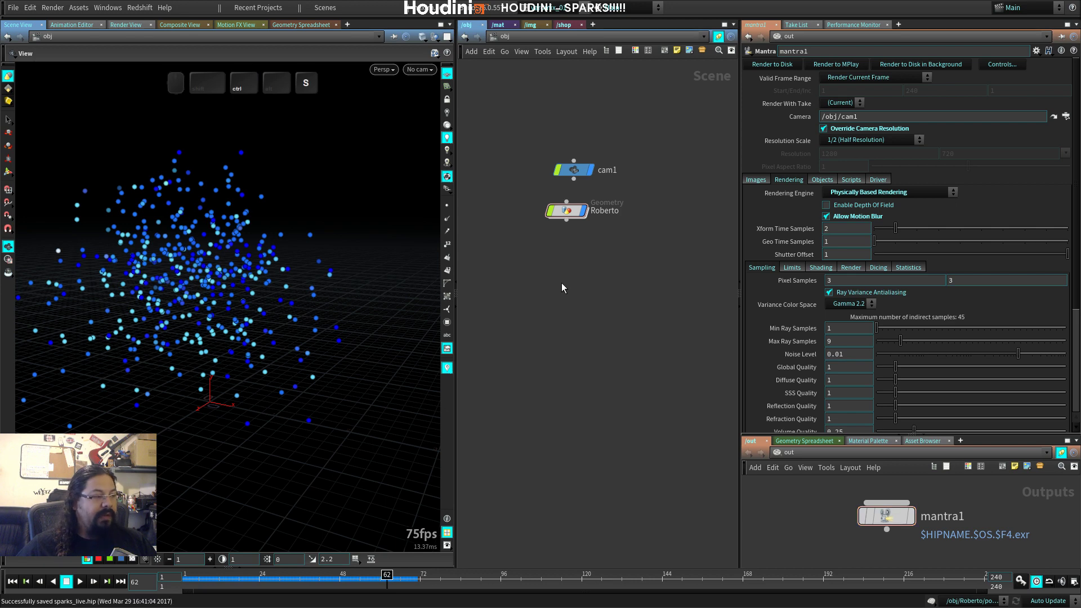
Step: Duplicate the Roberto geometry object, hide the original, and place the copy just below it
left_click(567, 211)
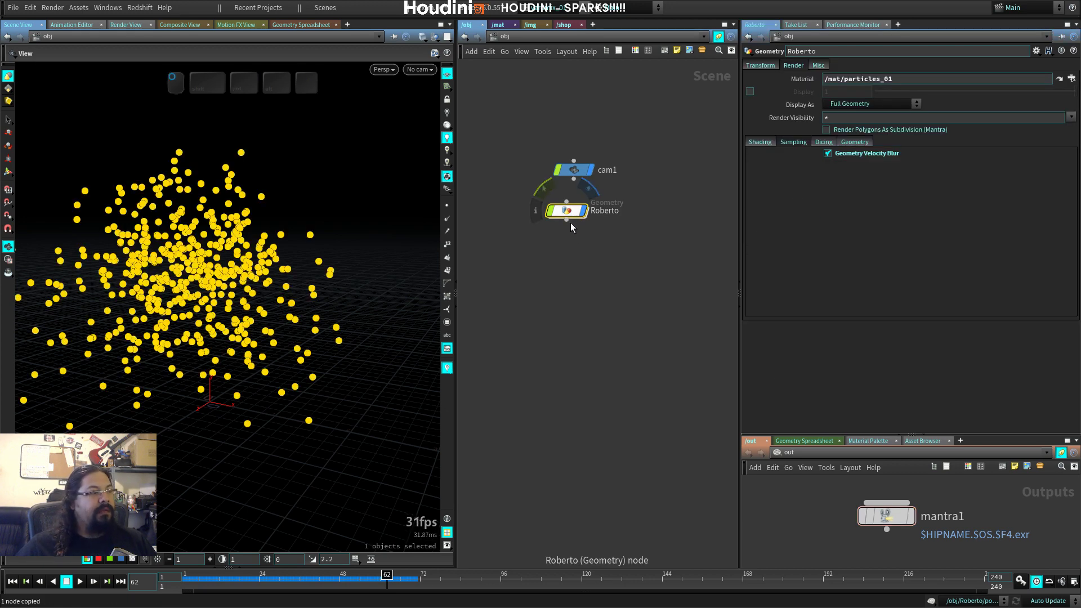
key("ctrl+v")
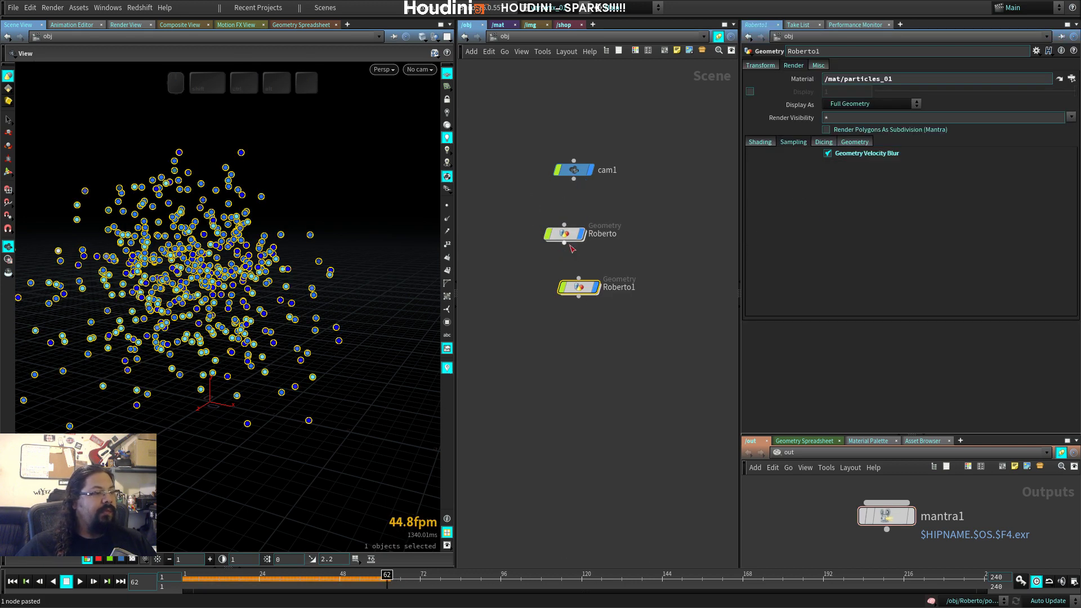
left_click(582, 235)
left_click_drag(564, 233, 570, 200)
left_click_drag(580, 287, 645, 247)
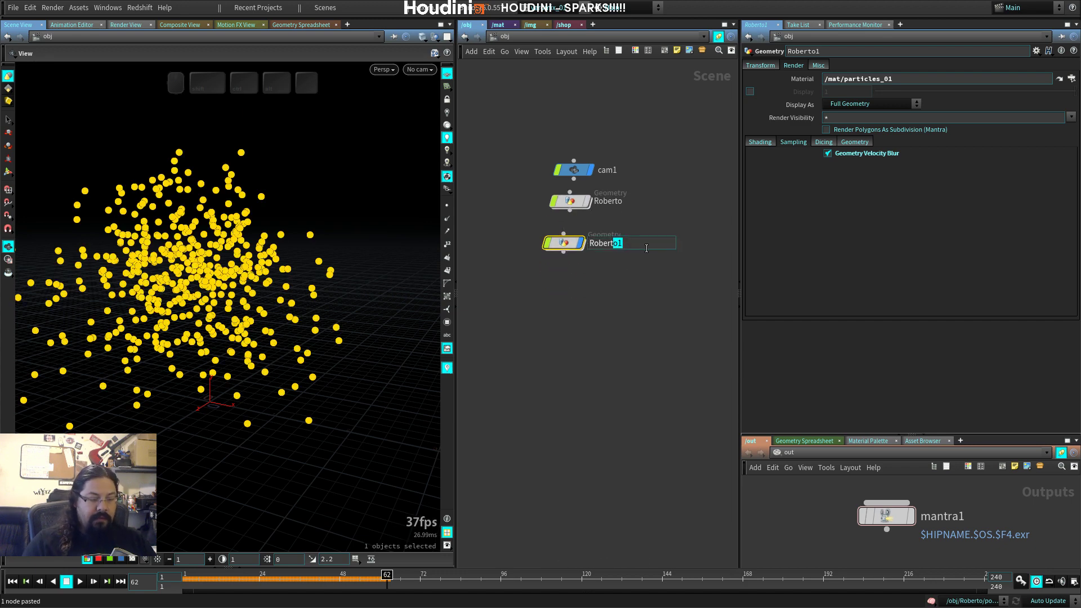
Step: Rename the duplicated geometry object as Roberto_splits
key("BackSpace")
type("0")
type("0_splits")
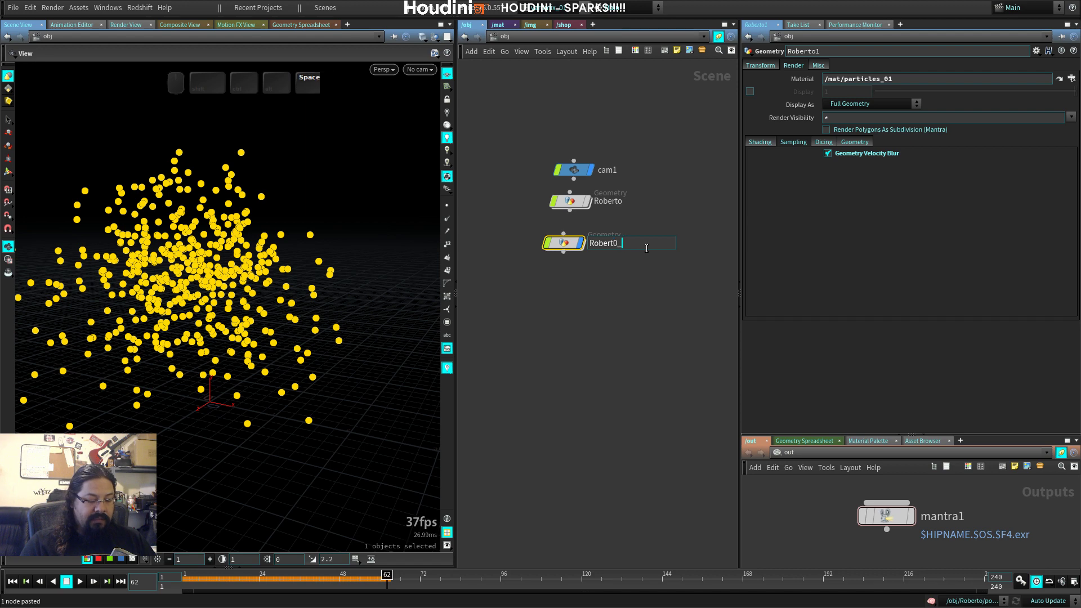
key("Return")
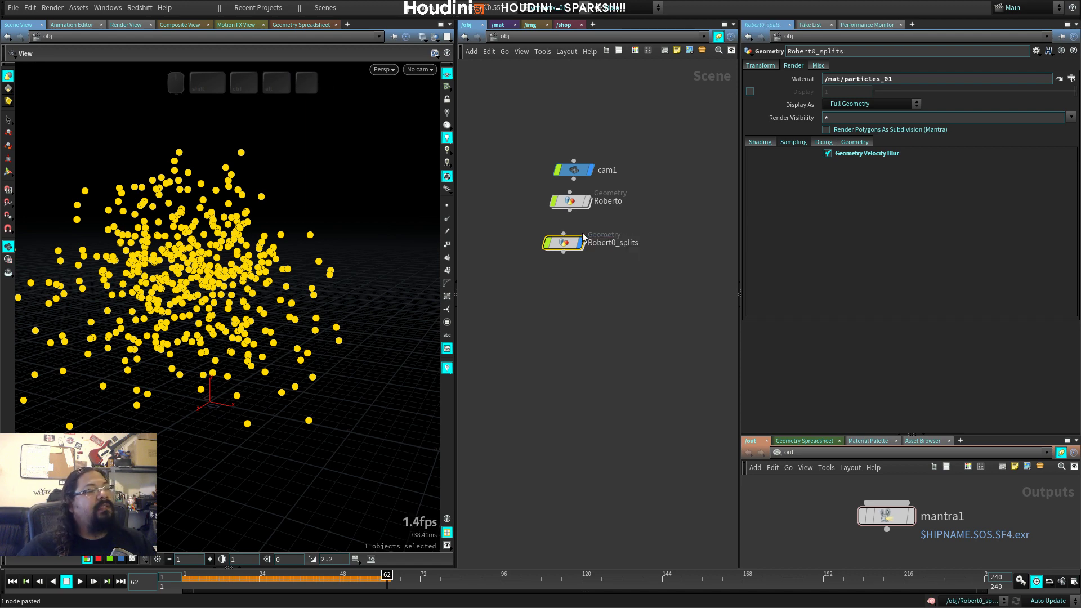
double_click(566, 242)
key("u")
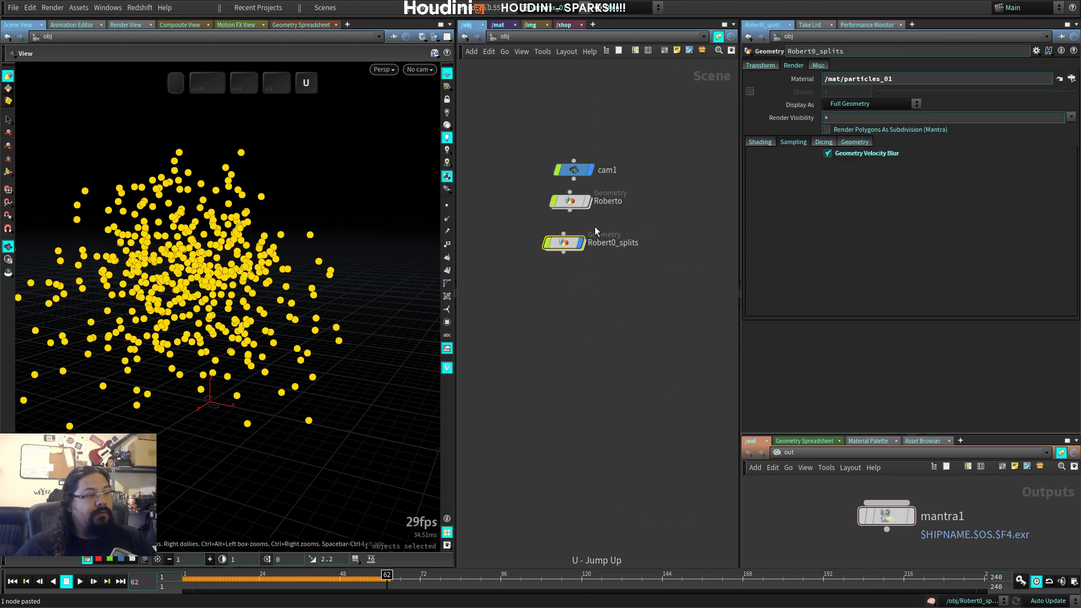
double_click(615, 244)
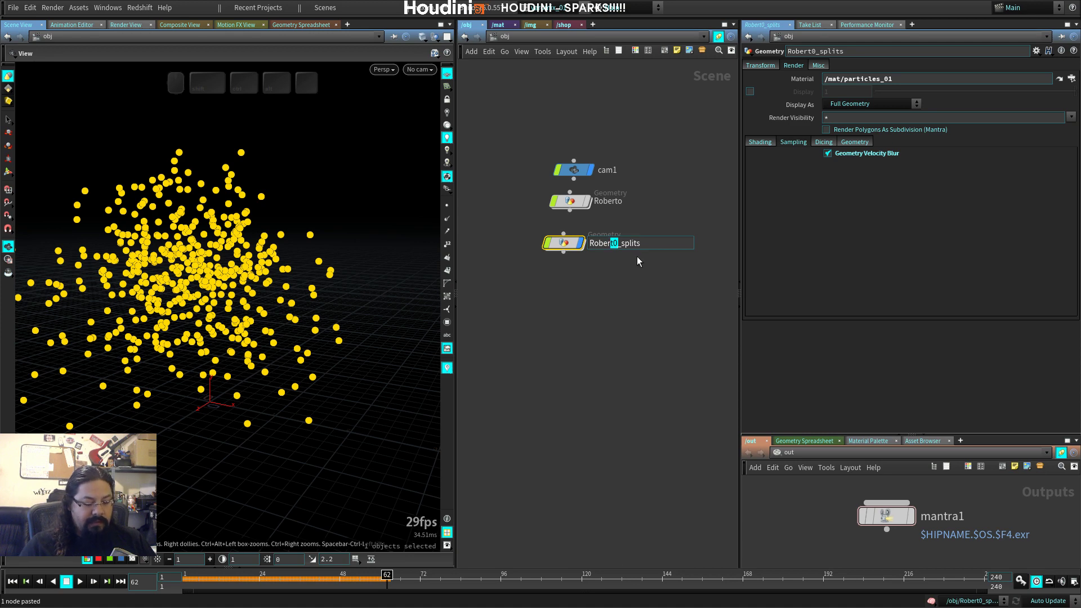
key("Return")
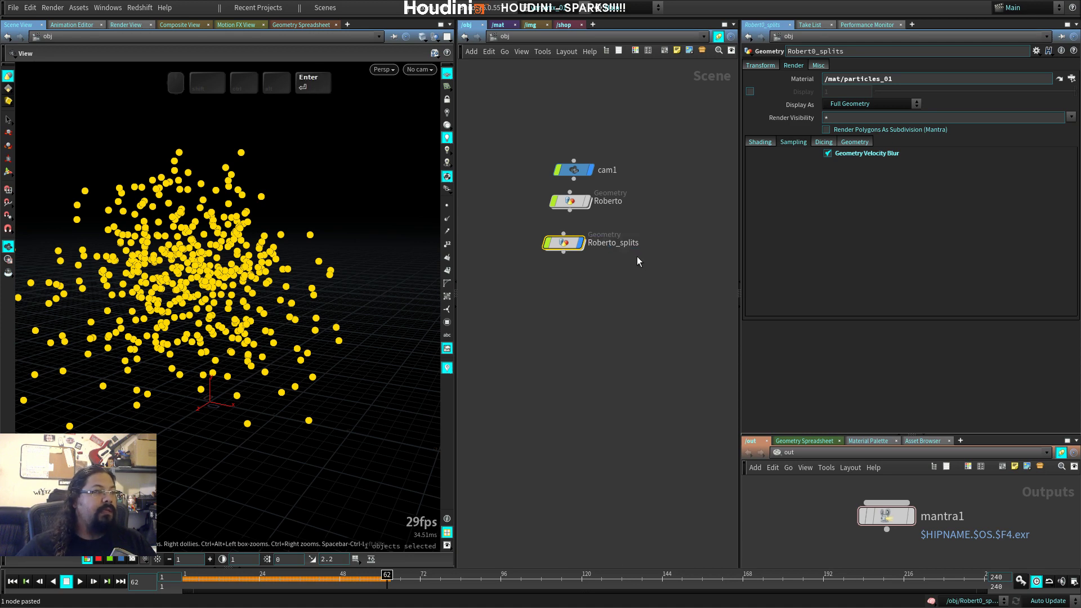
Step: Enter the Roberto_splits network and replay its particle simulation from the first frame
double_click(563, 243)
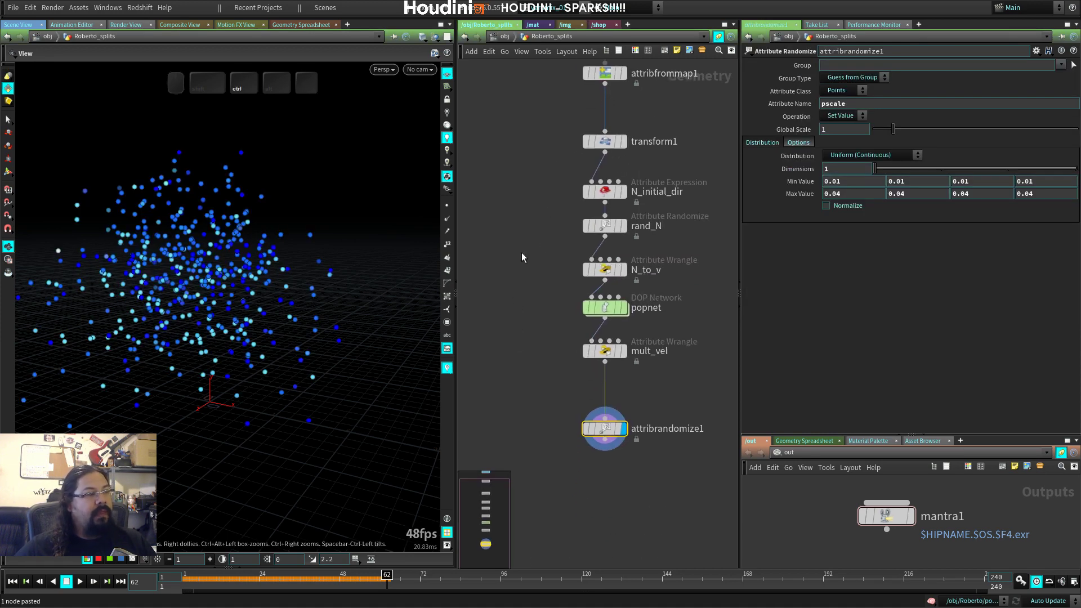
key("ctrl+Up")
key("Up")
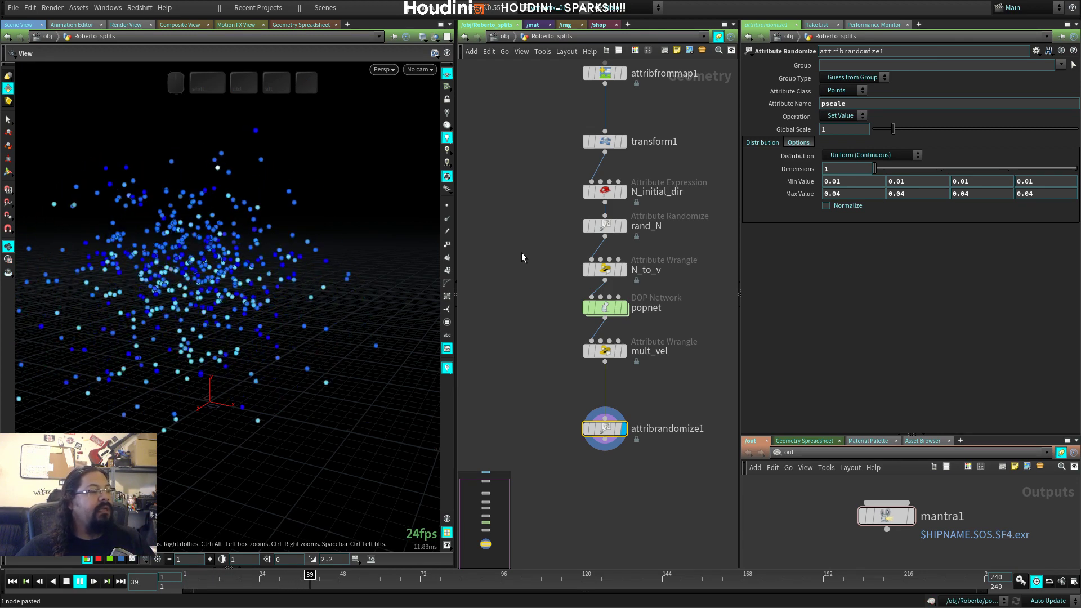
key("Up")
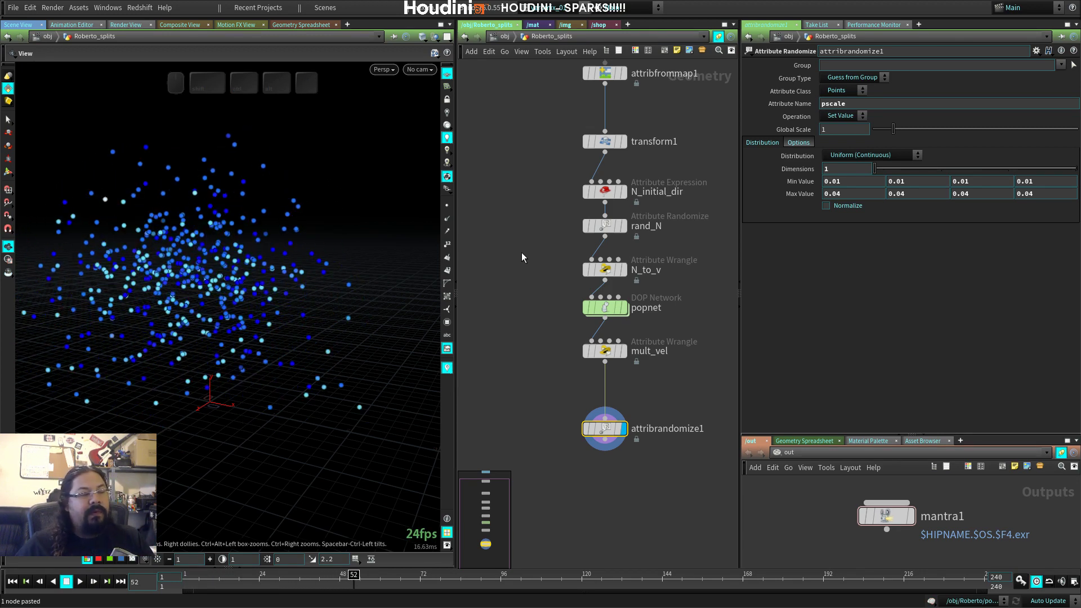
Step: Open the popnet inside Roberto_splits and show the attribute settings of source_first_input
middle_click_drag(537, 327, 529, 282)
double_click(600, 265)
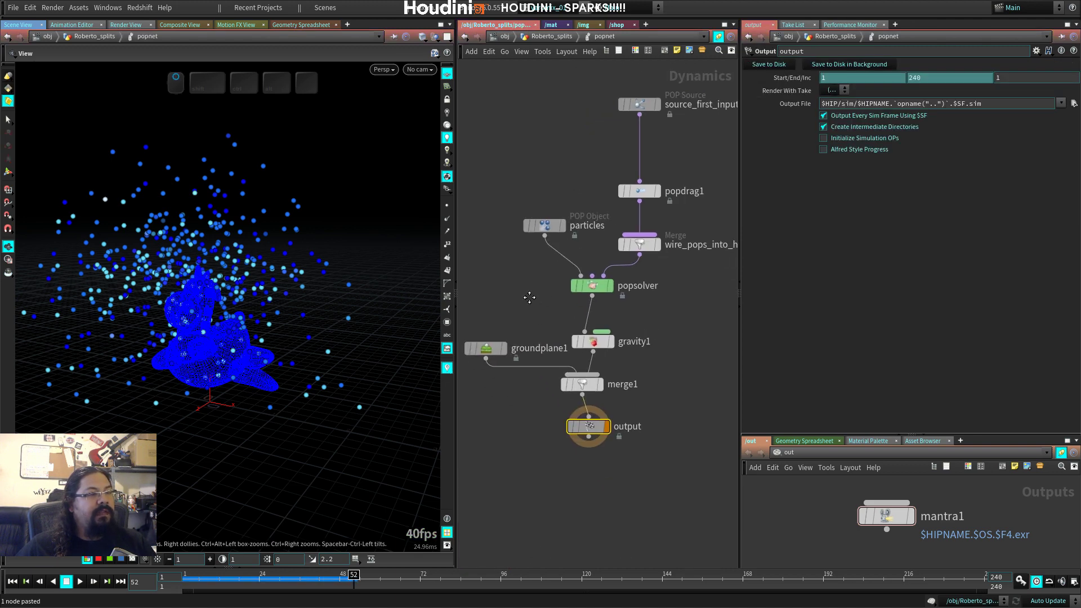
left_click(638, 102)
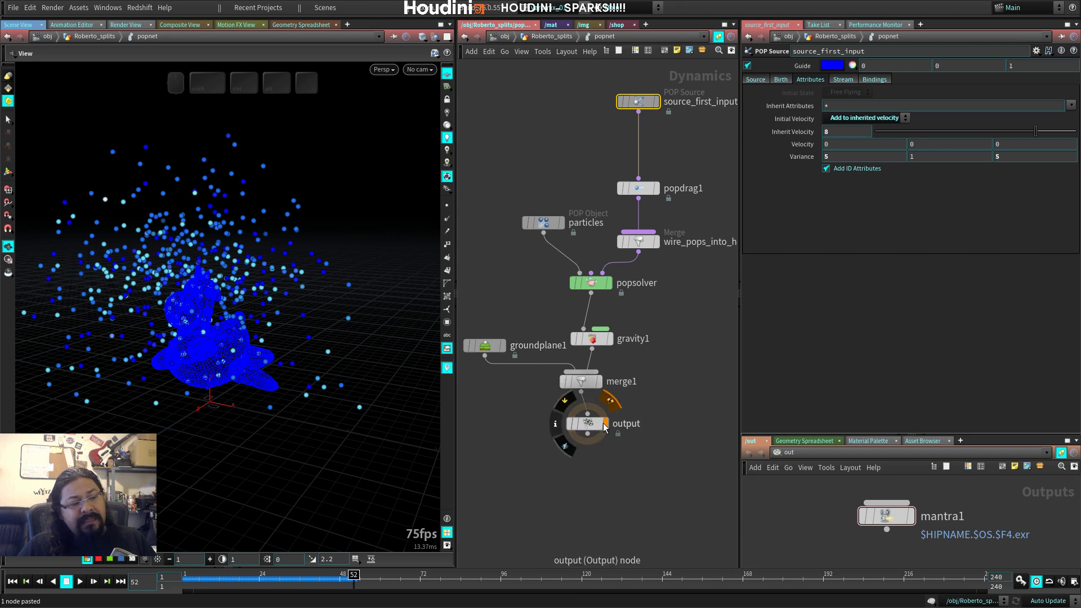
Step: Tidy the popnet layout, placing output under merge1, source_first_input closer to popdrag1, and merge1, output and groundplane1 slightly lower
left_click_drag(604, 423, 596, 422)
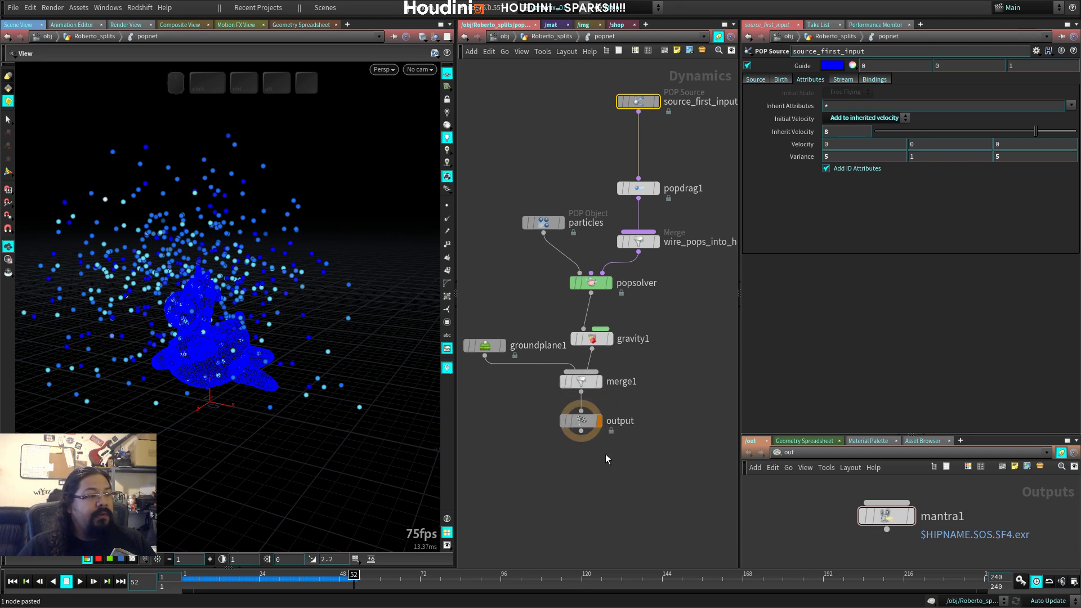
middle_click_drag(608, 452, 625, 403)
middle_click_drag(696, 281, 670, 389)
left_click_drag(629, 165, 630, 205)
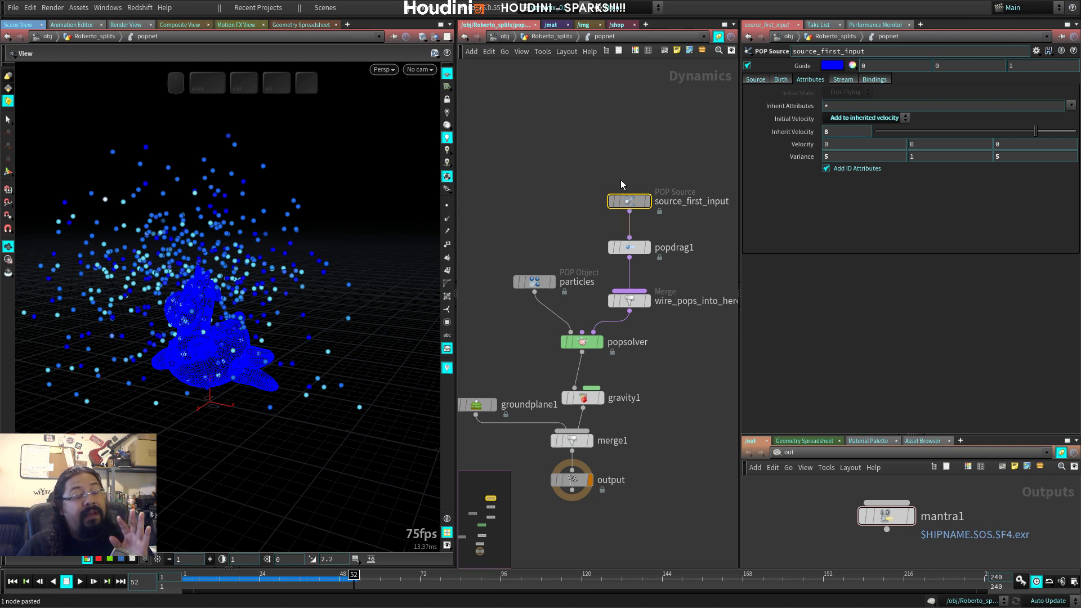
middle_click_drag(650, 412, 651, 327)
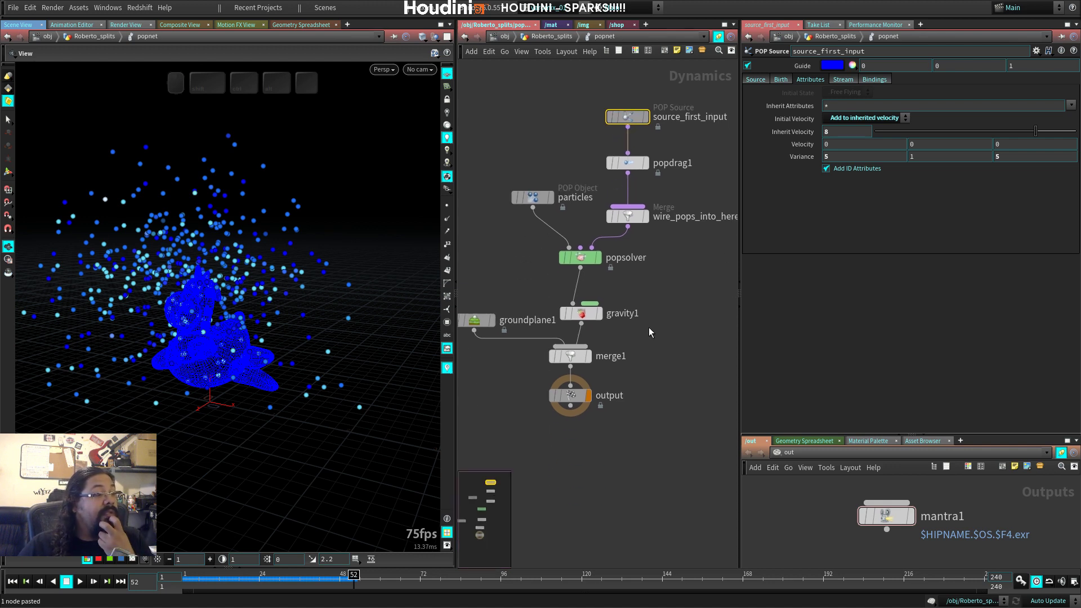
left_click_drag(541, 437, 568, 393)
left_click_drag(499, 332, 501, 357)
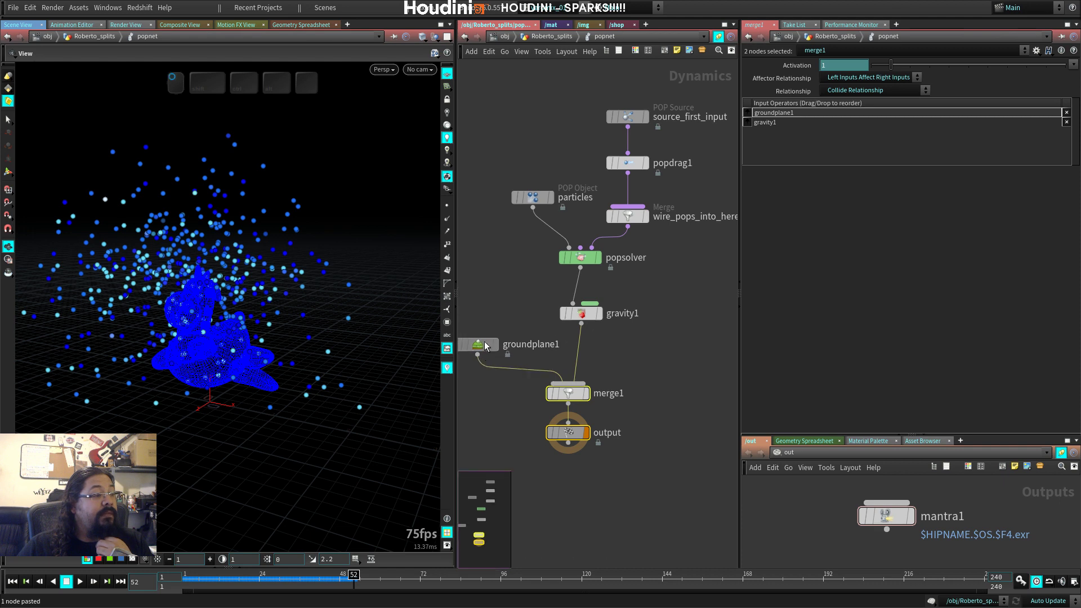
middle_click_drag(555, 249, 550, 319)
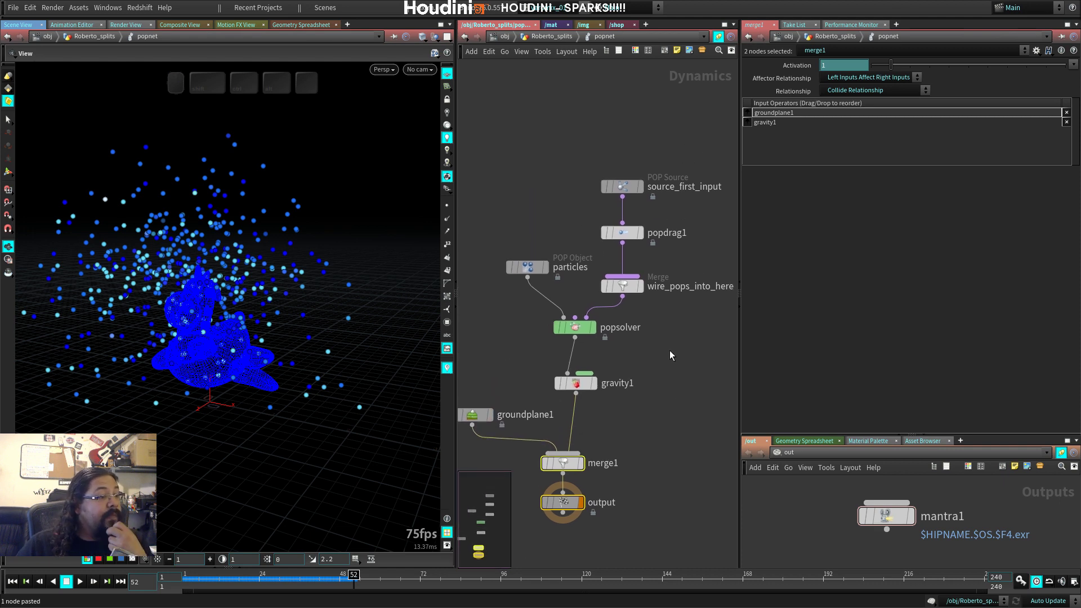
middle_click_drag(670, 355, 685, 299)
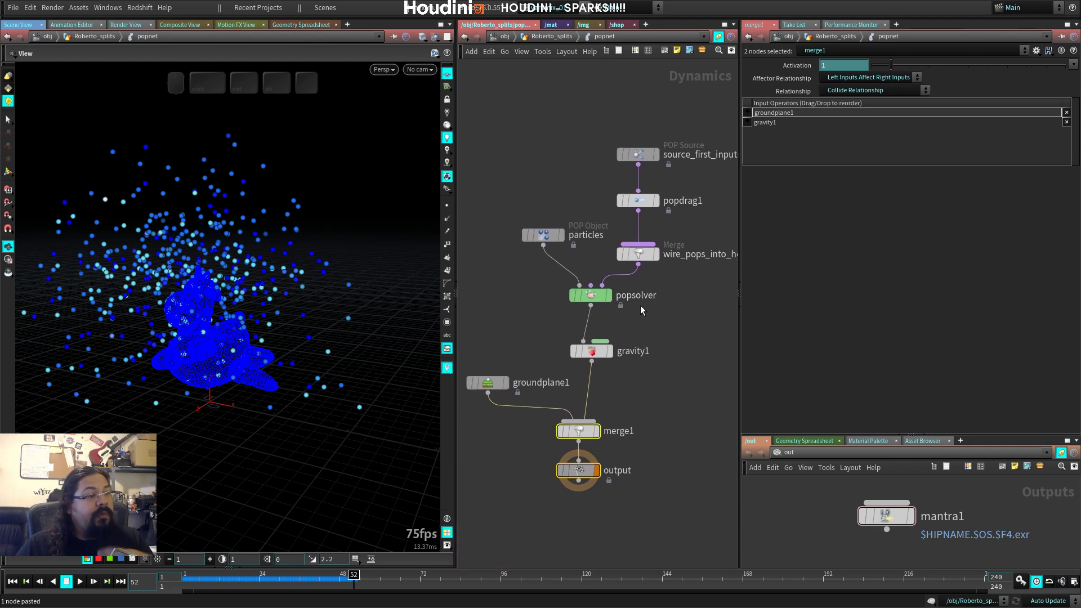
middle_click_drag(640, 305, 613, 329)
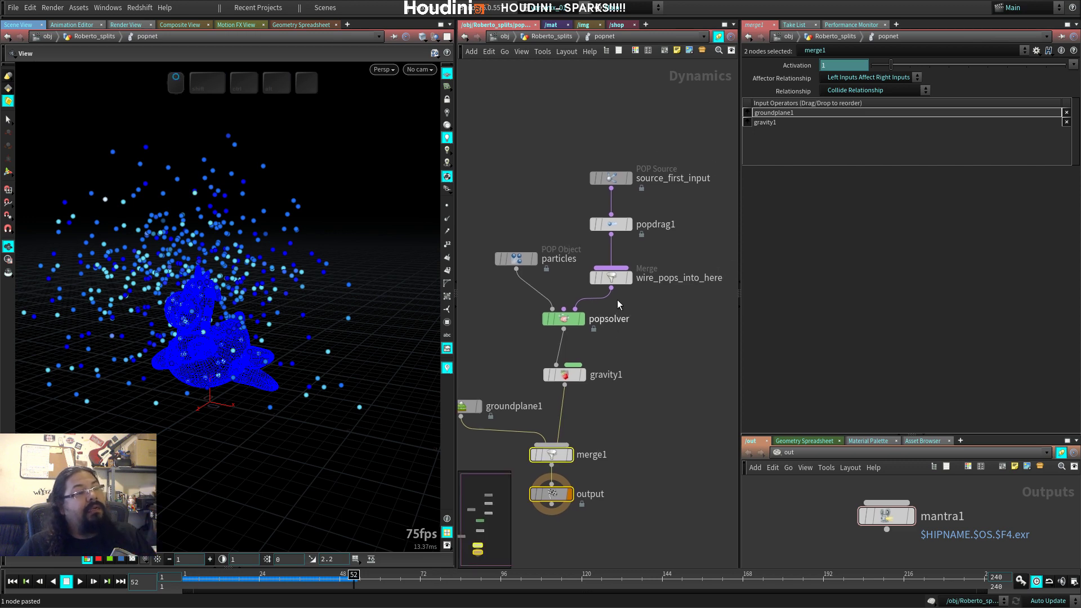
Step: Insert a POP Collision Behavior node between source_first_input and popdrag1
left_click_drag(611, 178, 611, 129)
key("Tab")
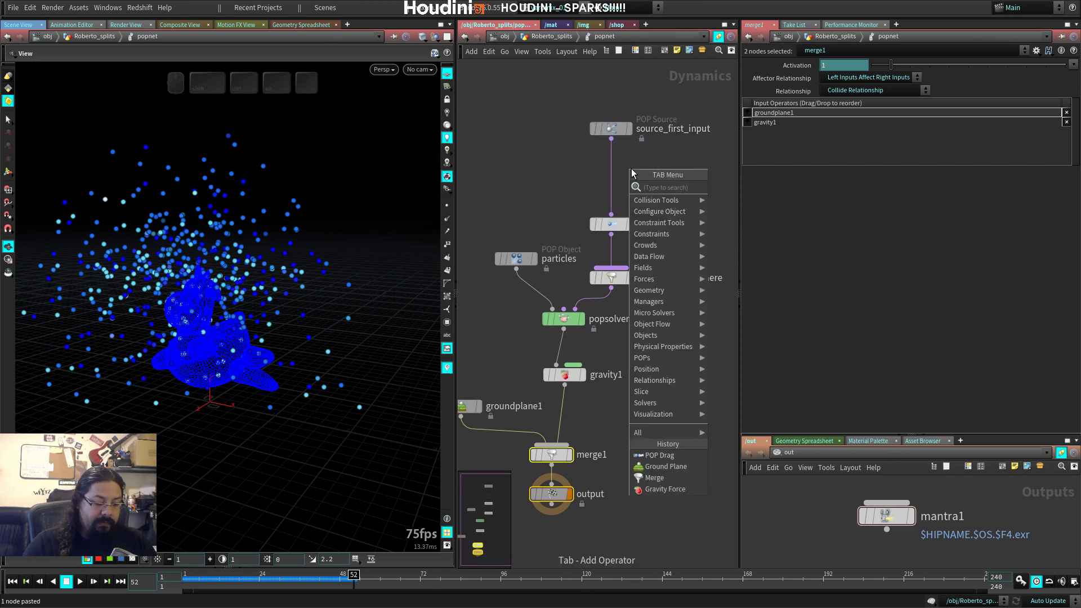
type("pop")
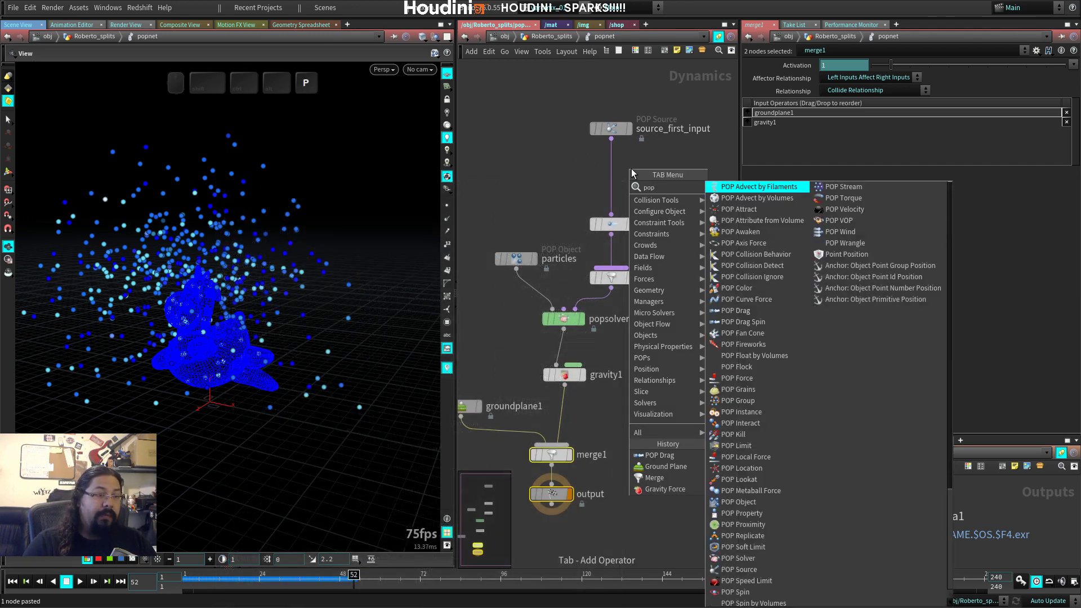
left_click(779, 256)
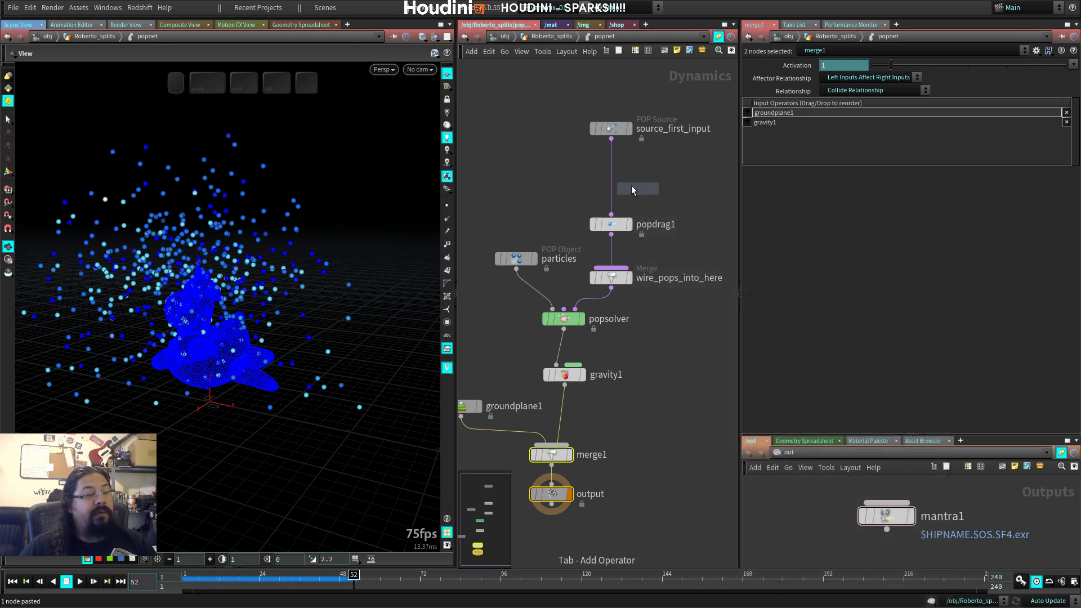
left_click(631, 187)
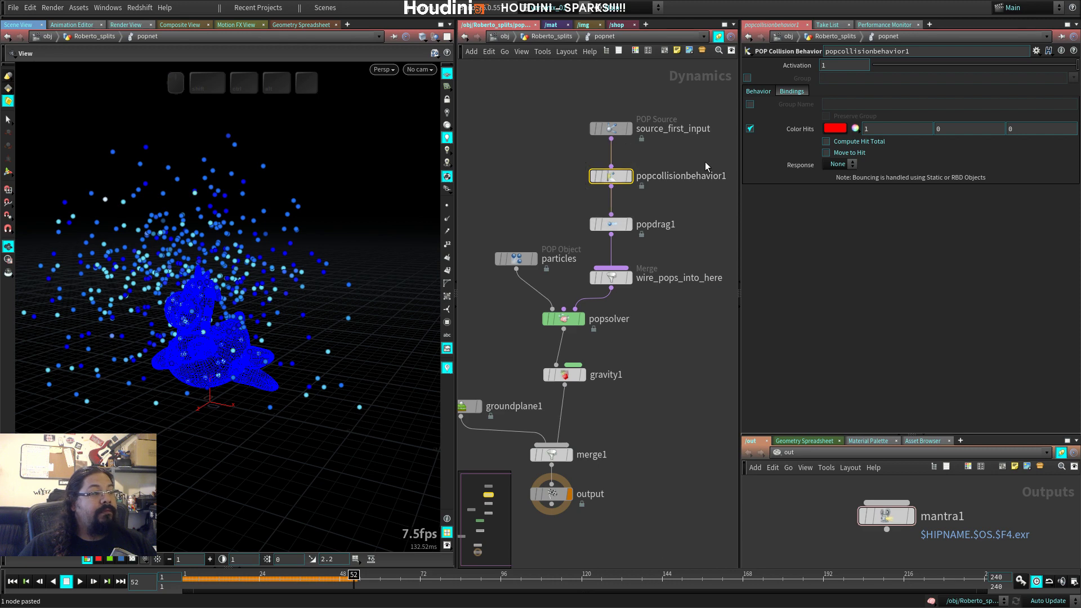
Step: Set source_first_input's life expectancy to 2 and life variance to 0.5, and replay the simulation from the first frame
left_click(611, 128)
left_click(760, 80)
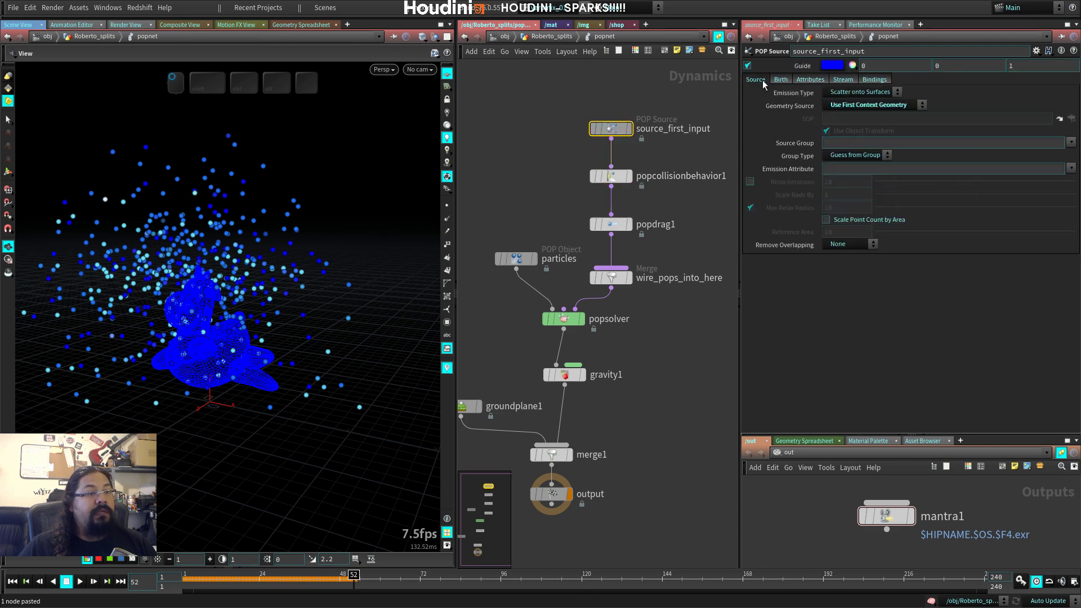
left_click(781, 80)
double_click(827, 181)
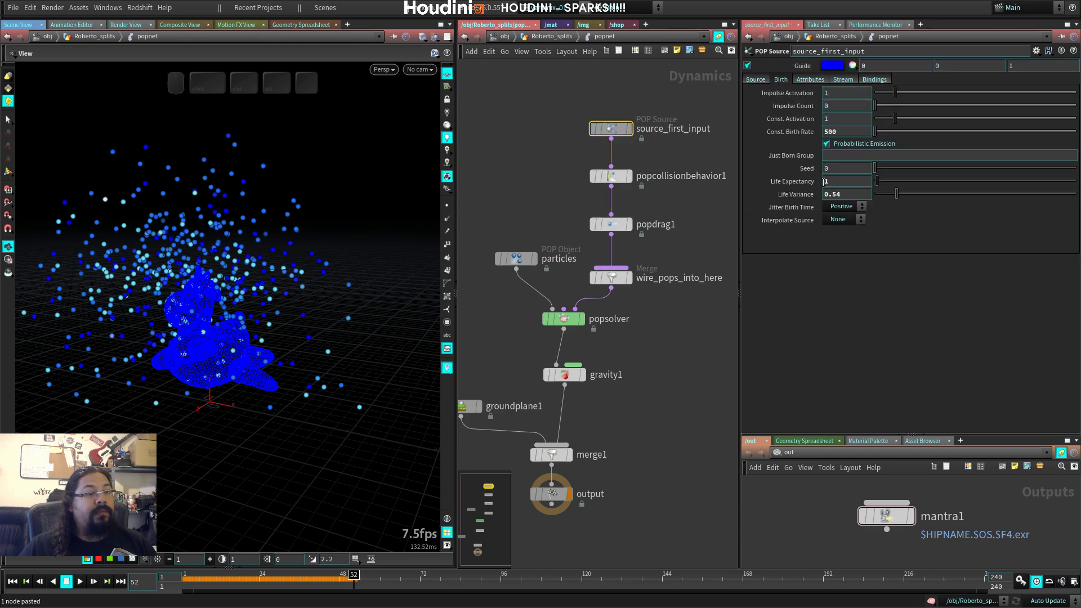
type("2")
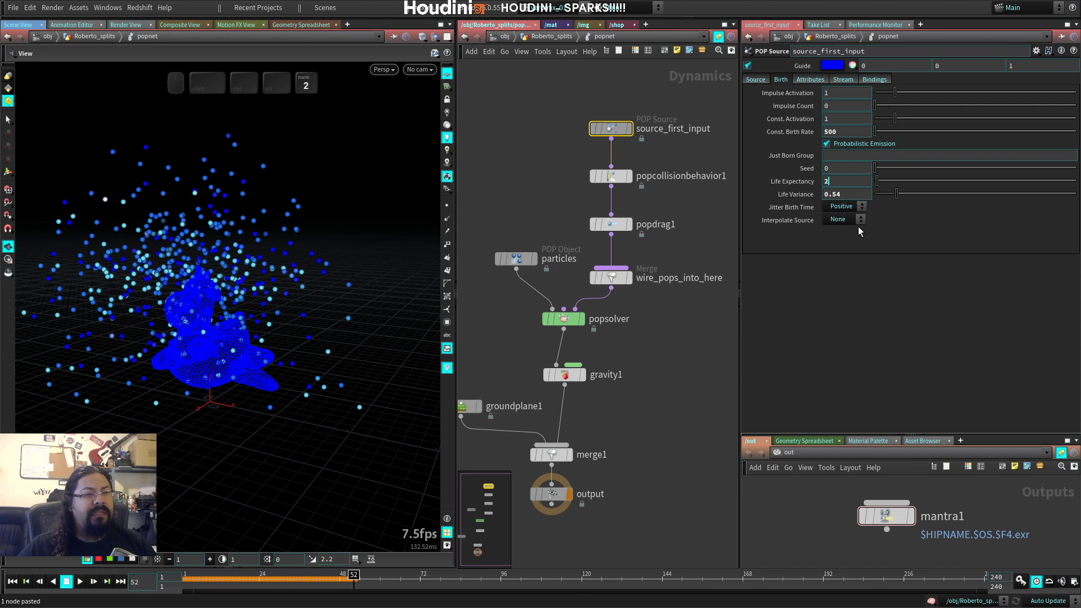
key("Tab")
type("1")
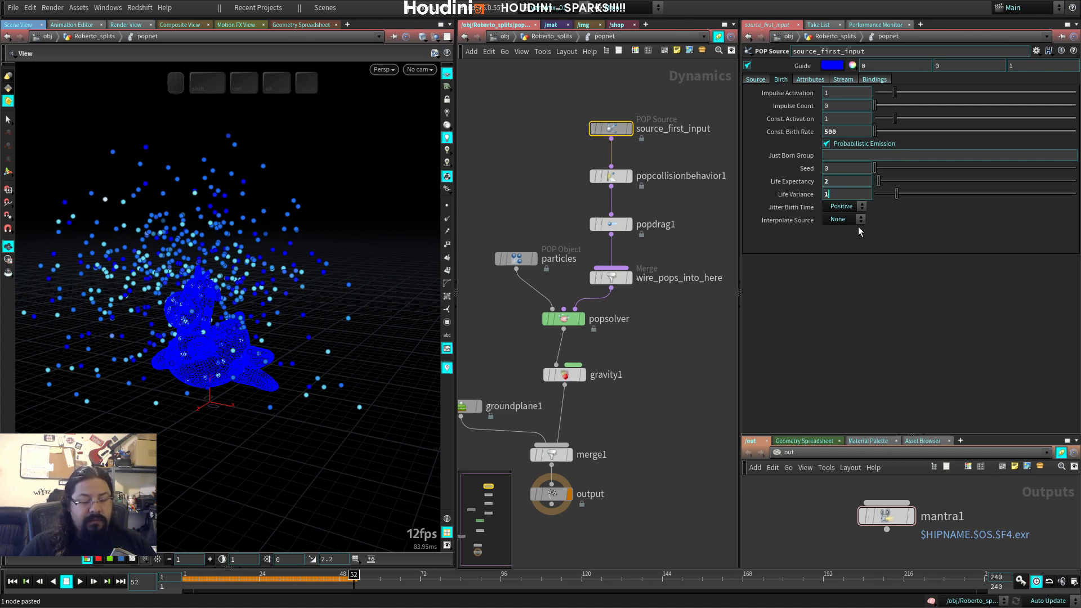
key("BackSpace")
type("0.5")
key("Return")
key("ctrl+Up")
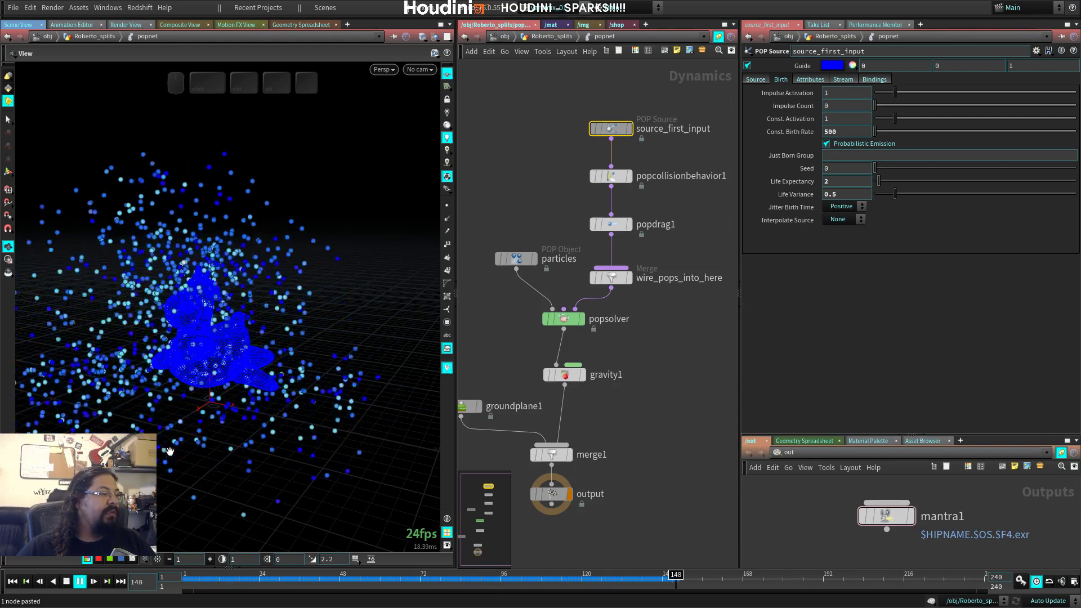
key("Escape")
Step: Set the response of popcollisionbehavior1 to Die and replay the simulation from the first frame
left_click(610, 180)
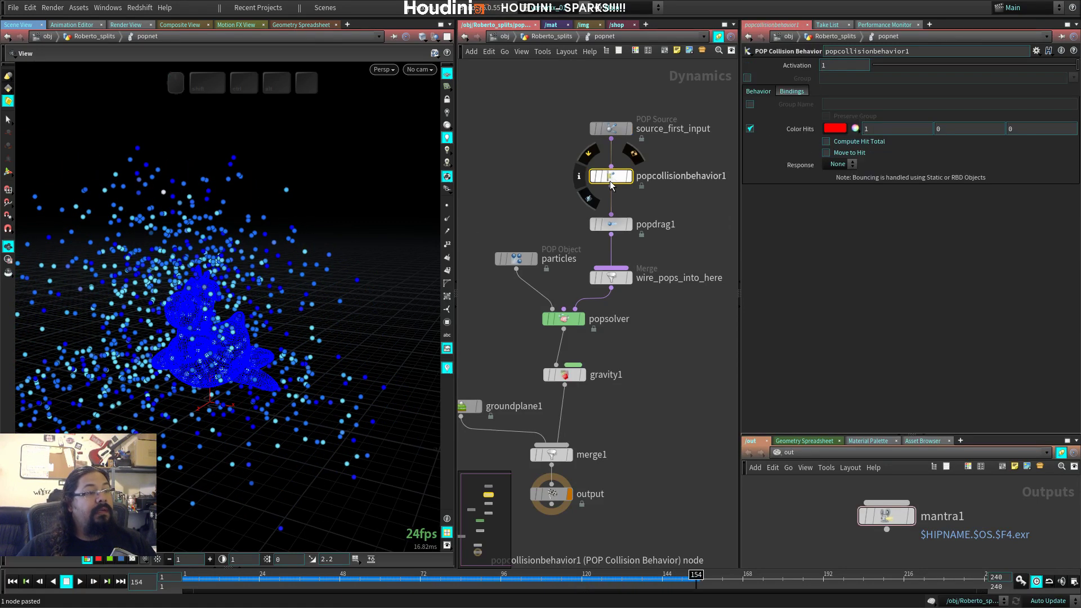
left_click(839, 165)
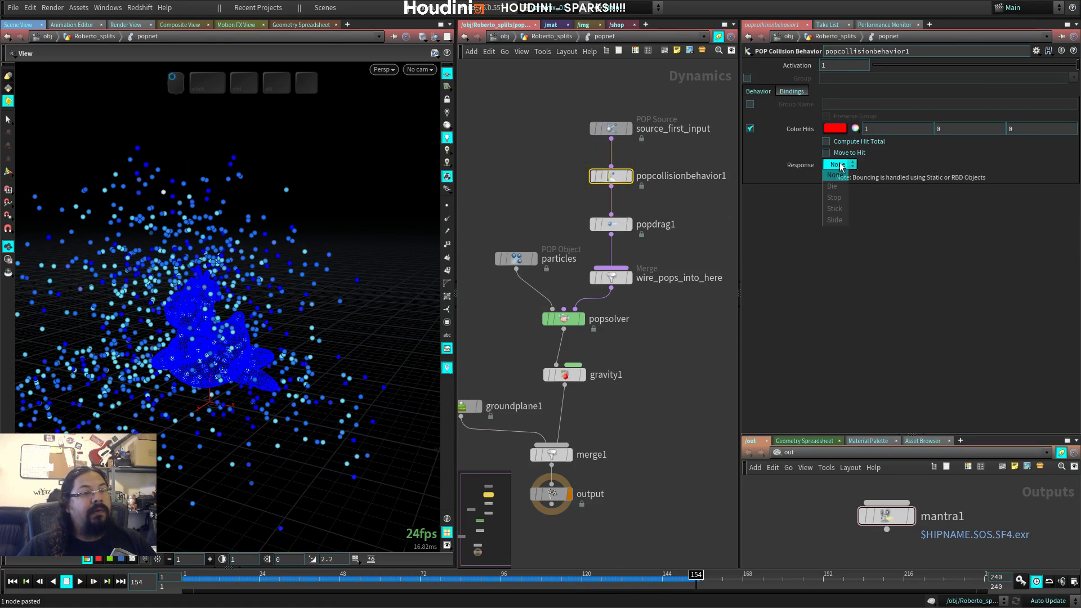
left_click(881, 145)
left_click(851, 165)
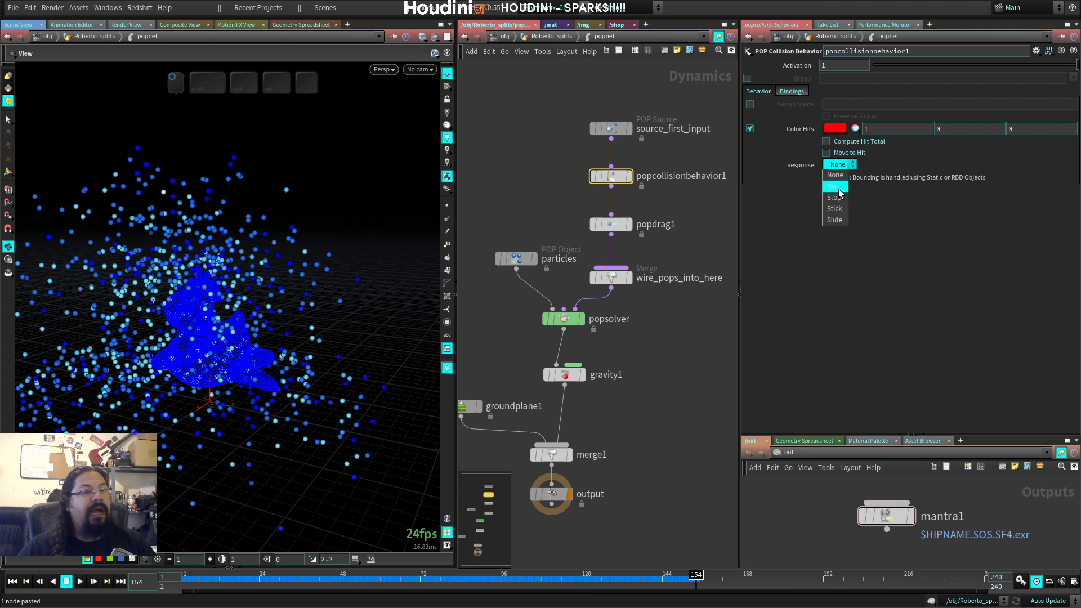
left_click(835, 187)
key("ctrl+Up")
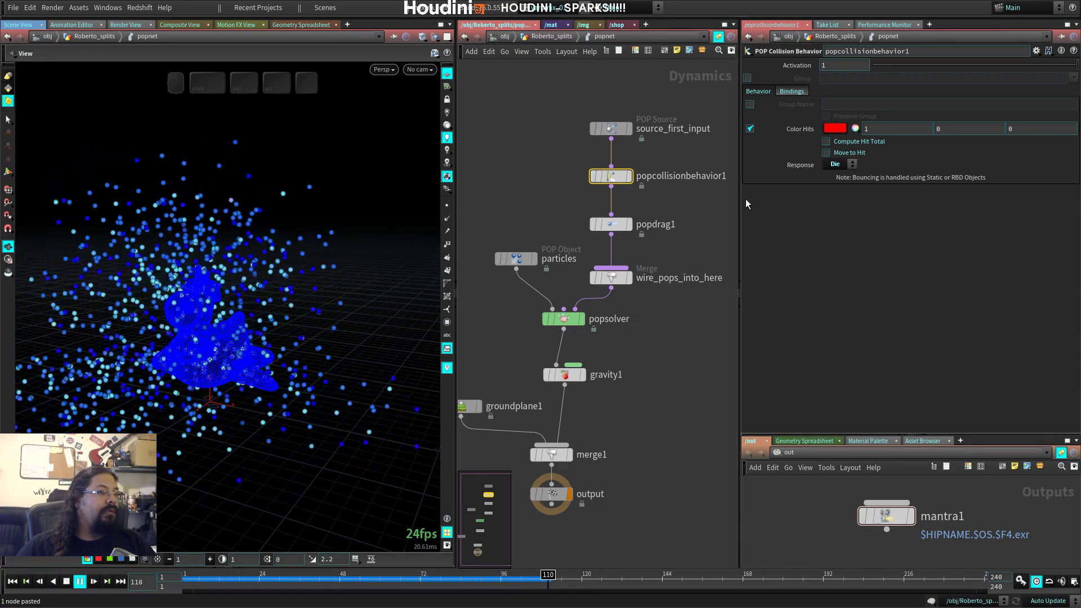
key("Escape")
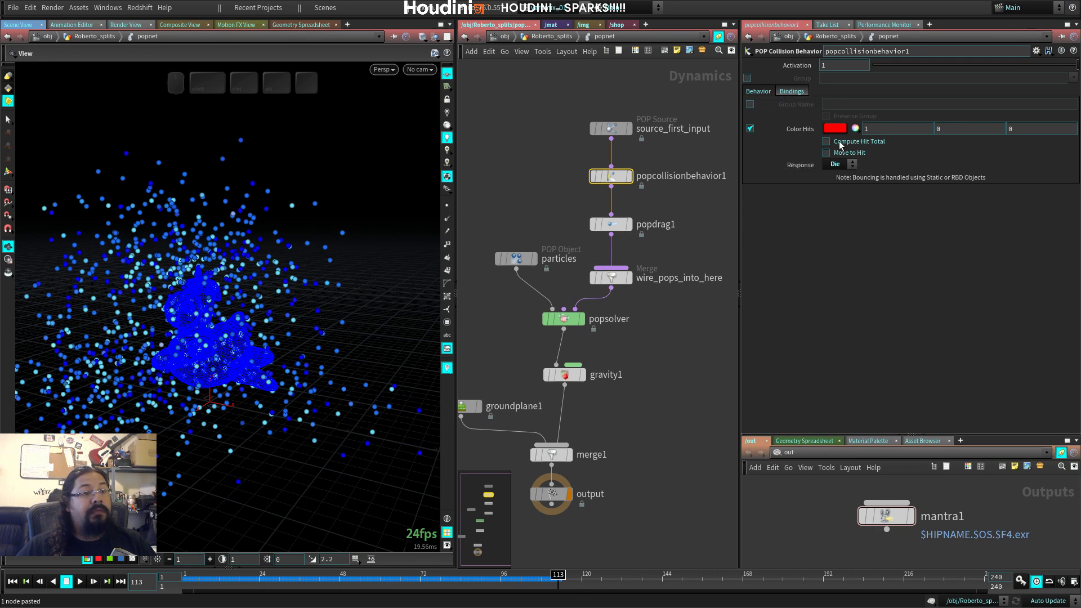
left_click(558, 194)
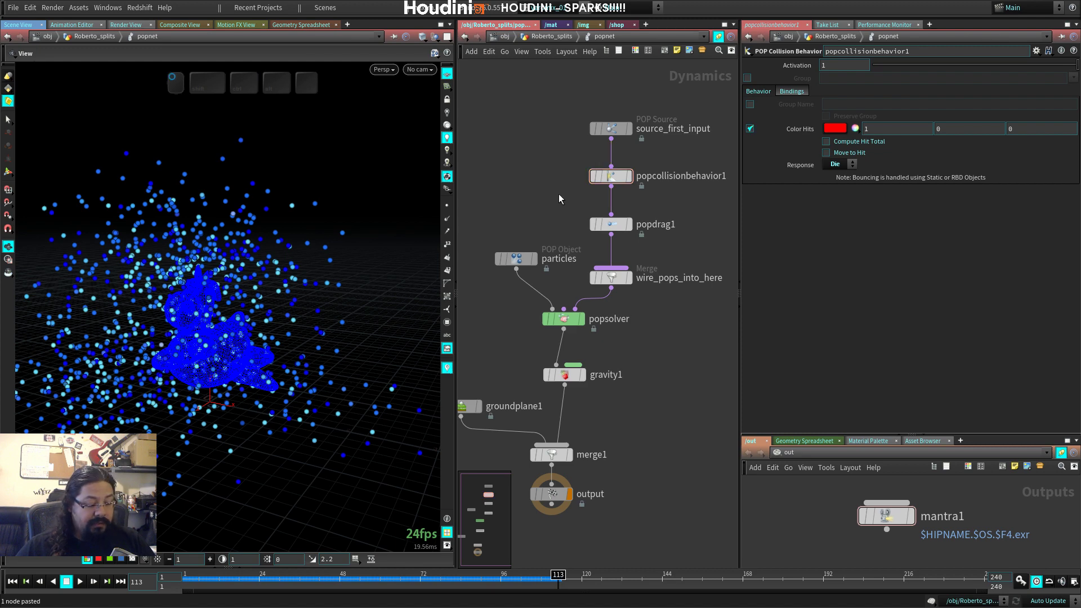
key("u")
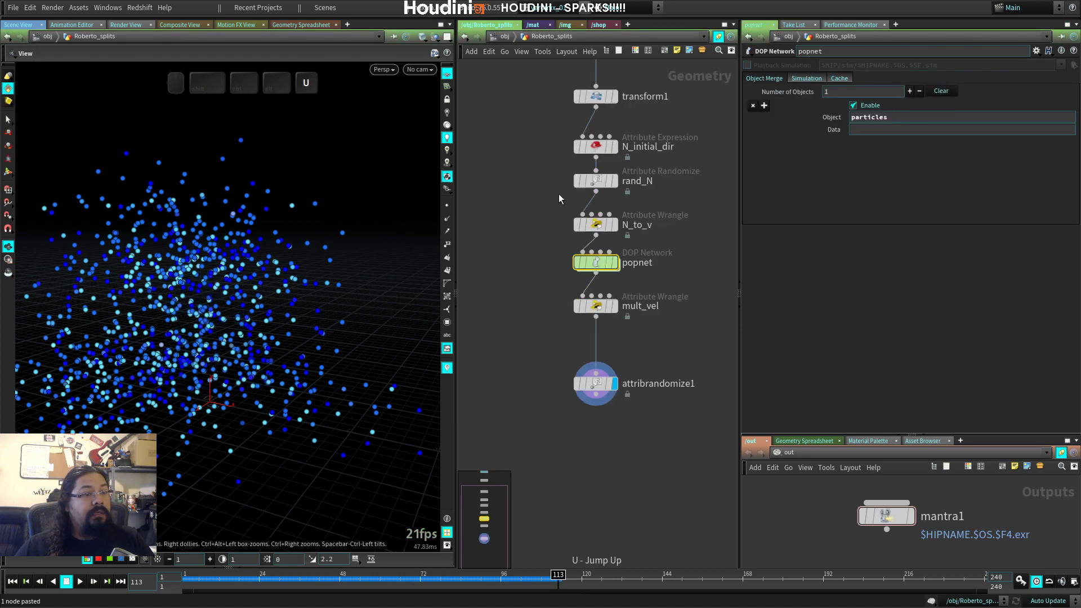
double_click(597, 263)
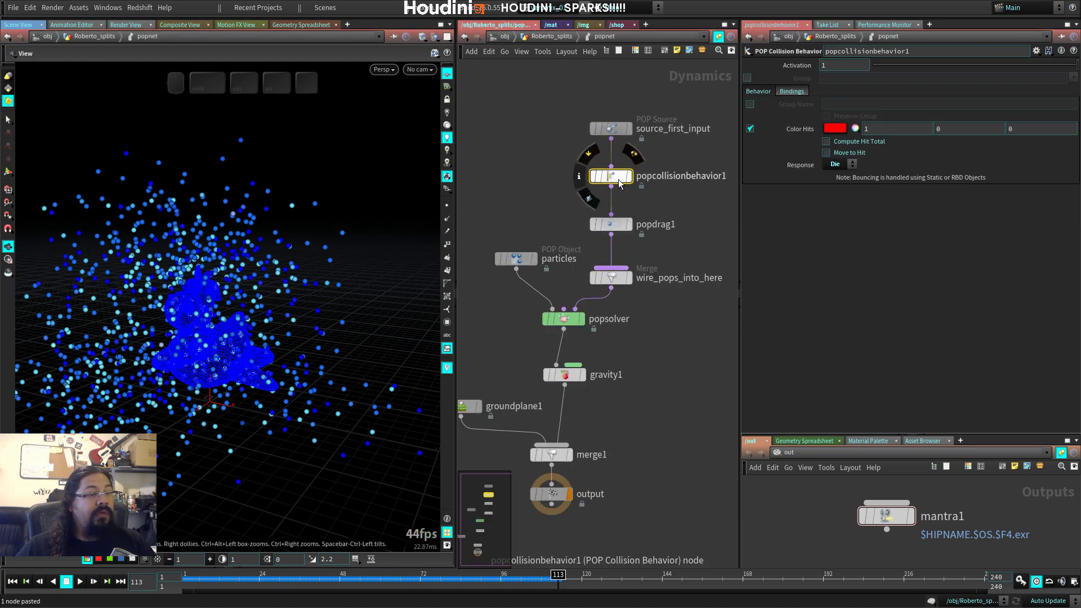
Step: Insert a POP Collision Detect node directly after source_first_input and delete the POP Collision Behavior node
left_click_drag(605, 131, 595, 79)
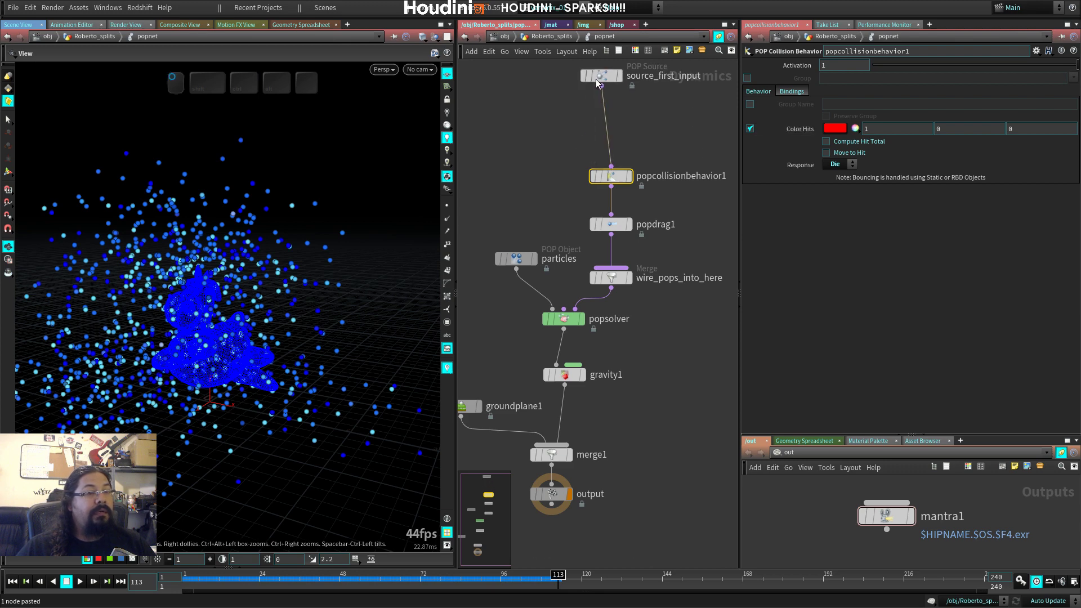
key("Tab")
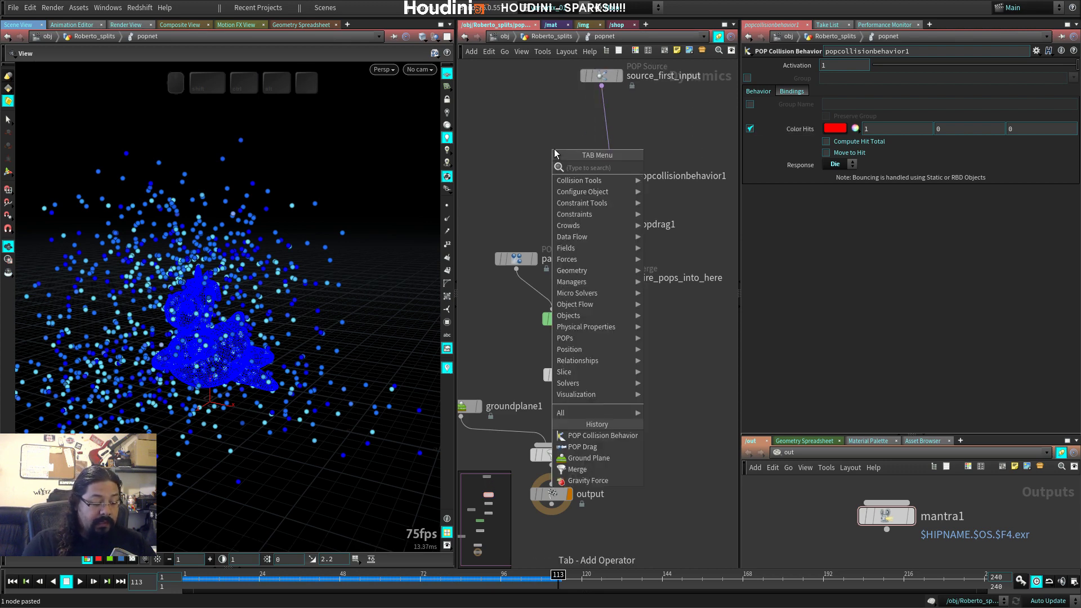
type("pop")
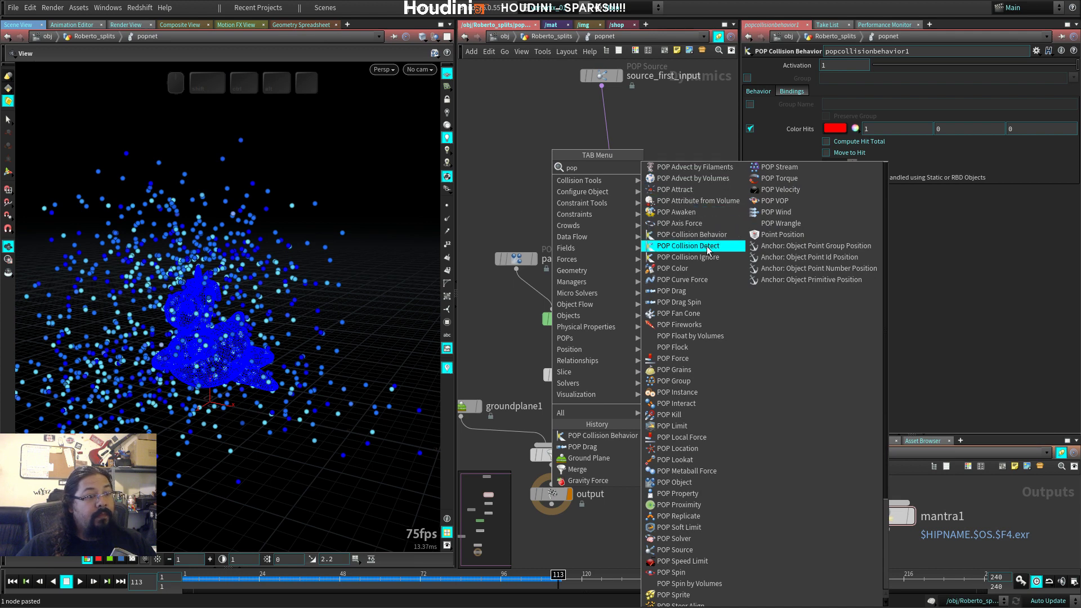
left_click(688, 246)
left_click(609, 133)
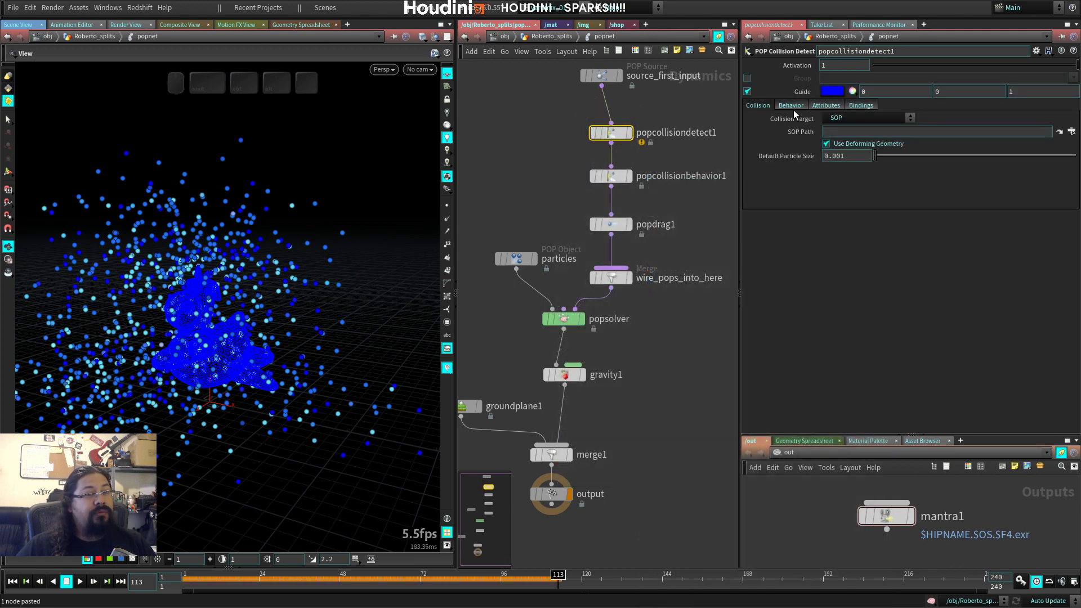
left_click(612, 176)
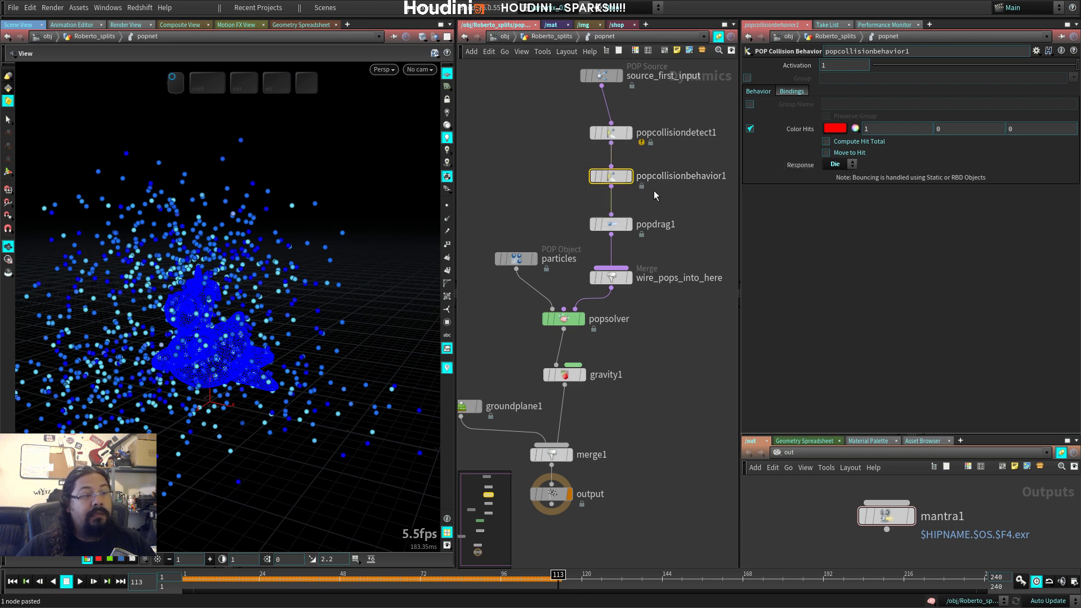
key("Delete")
Step: Set the collision detect node's target to DOP Objects with groundplane1 as the object, and replay the simulation from the first frame
left_click(606, 134)
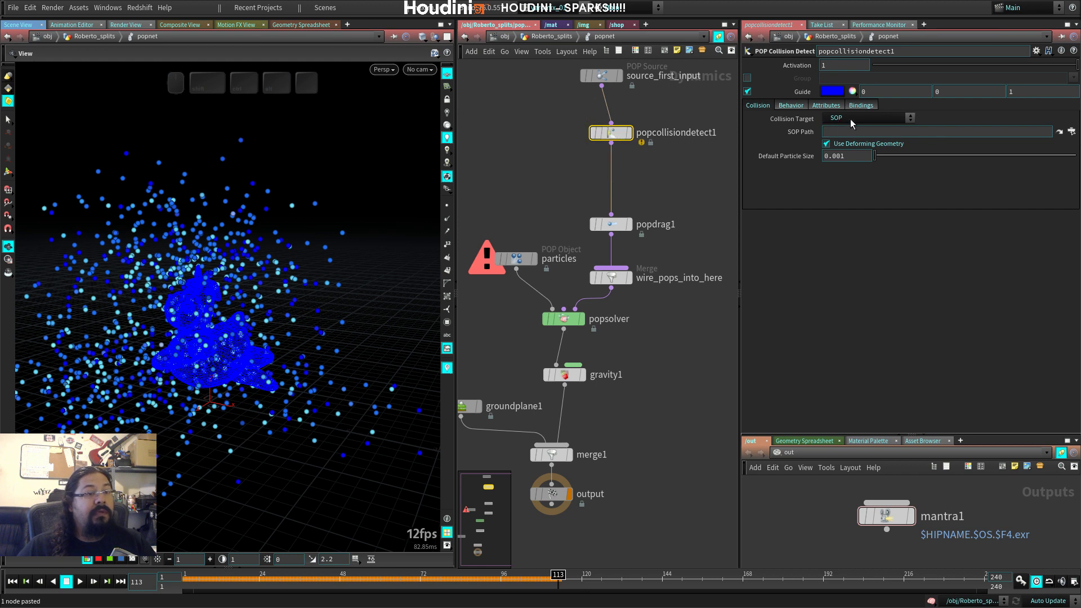
left_click(851, 124)
left_click(866, 139)
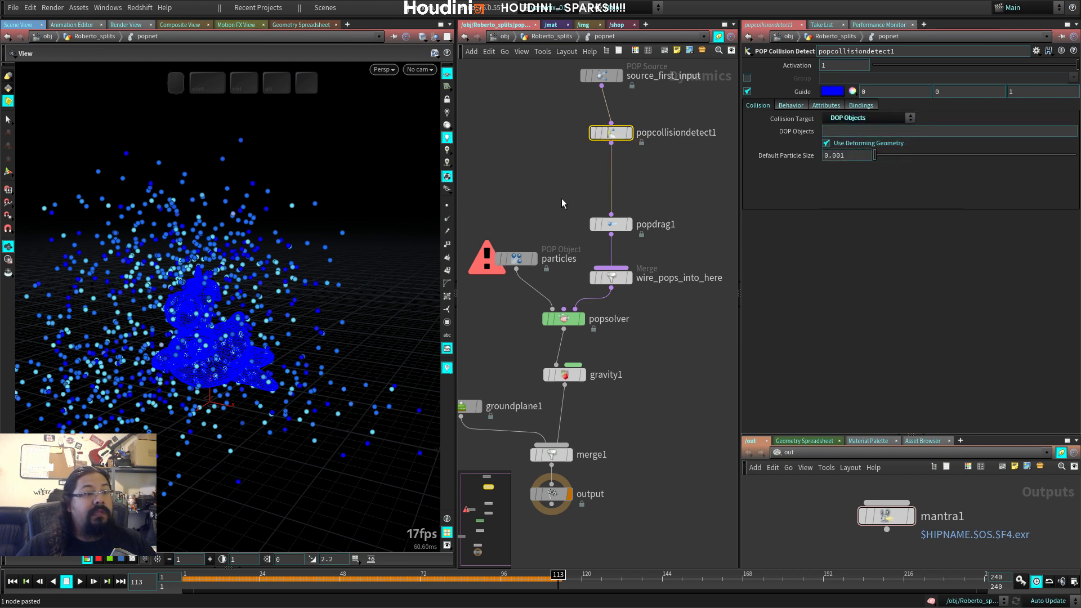
middle_click_drag(562, 198, 634, 153)
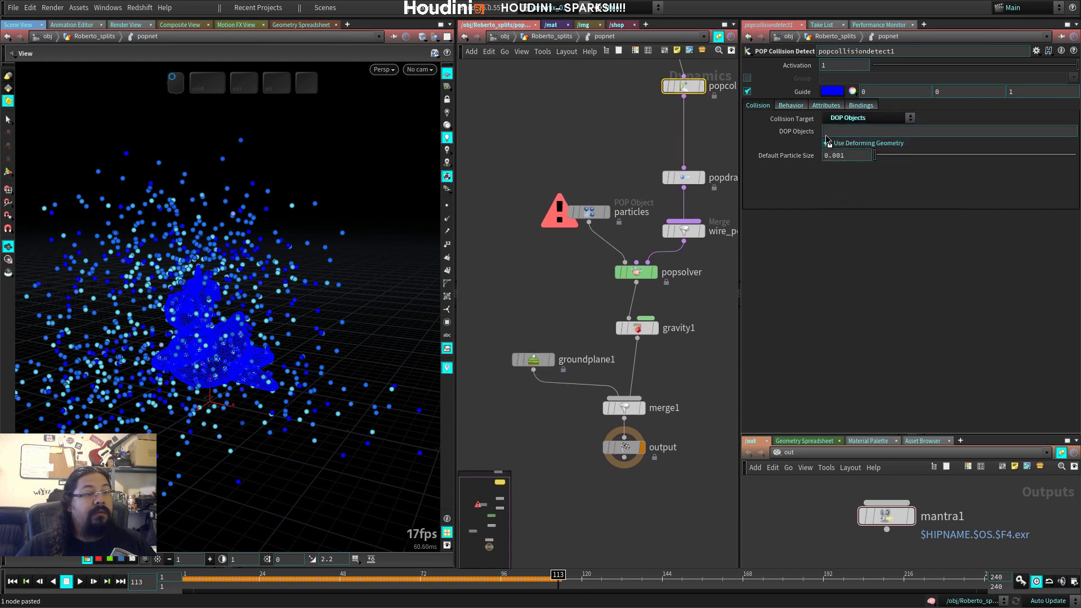
left_click_drag(825, 134, 826, 134)
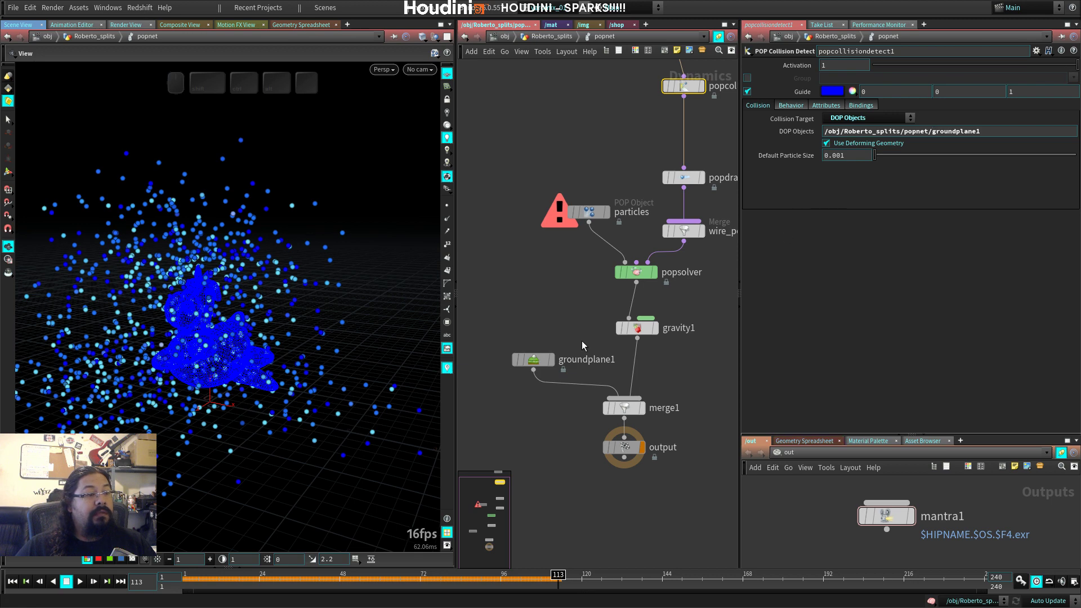
left_click_drag(930, 134, 647, 147)
key("BackSpace")
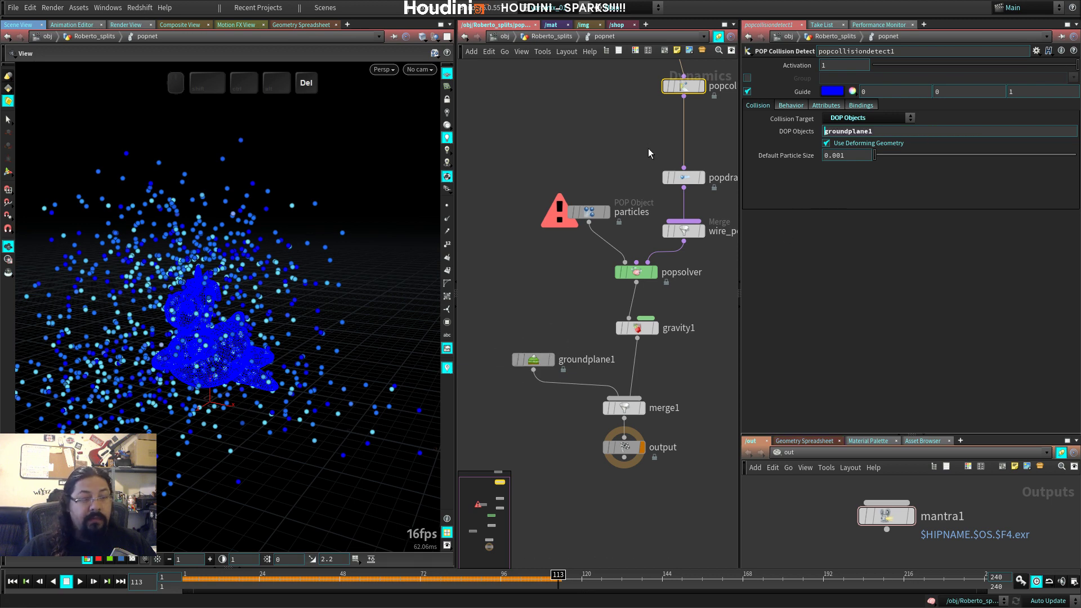
key("ctrl+Up")
key("Up")
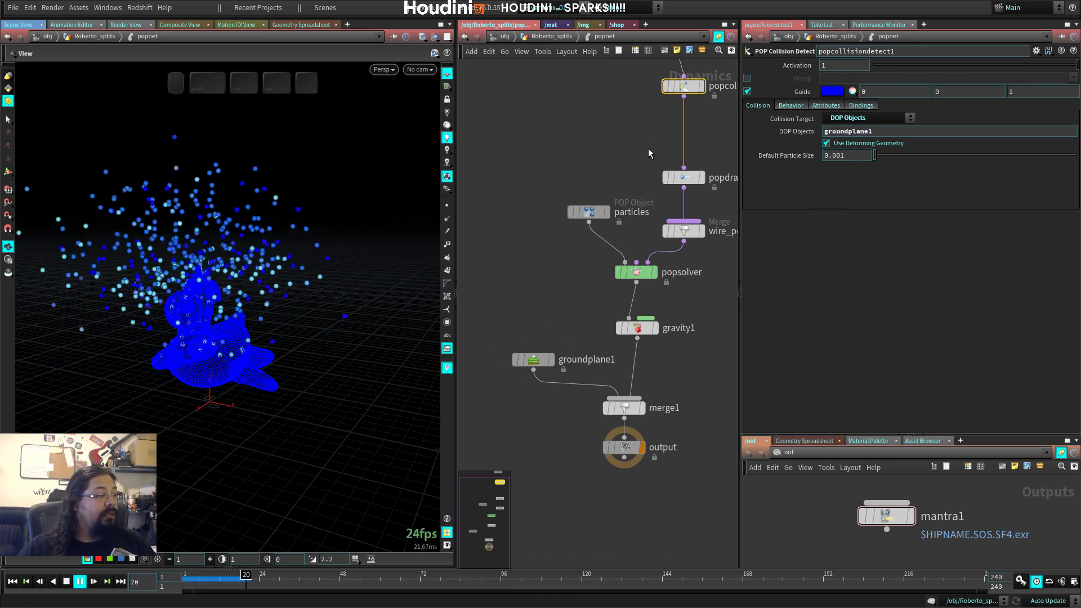
Step: Turn off the collision detect node's guide and replay the simulation from the first frame
key("Up")
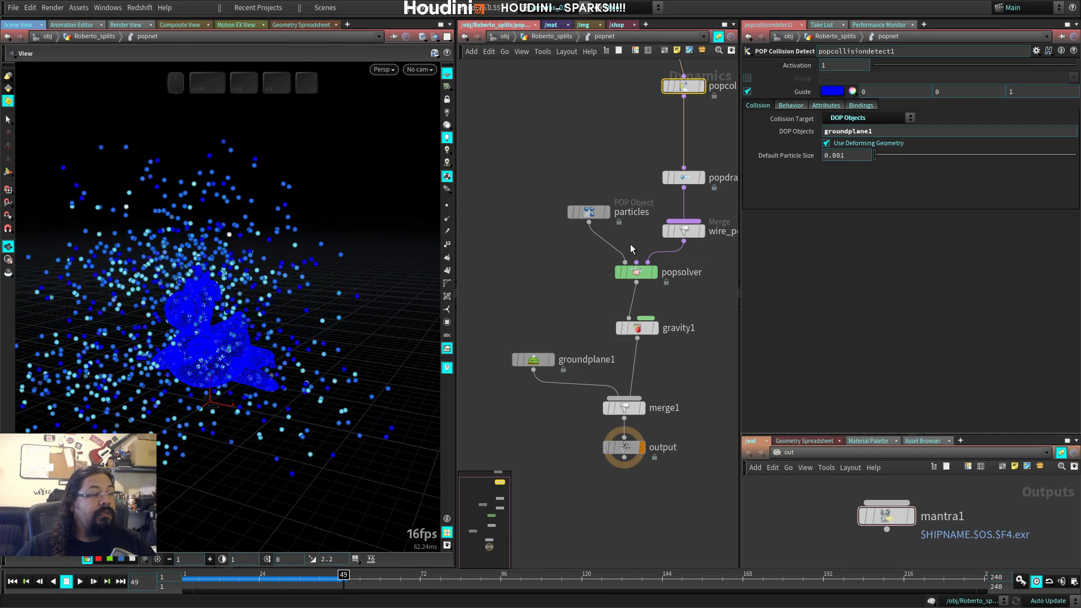
middle_click_drag(631, 299, 536, 339)
middle_click_drag(644, 296, 642, 377)
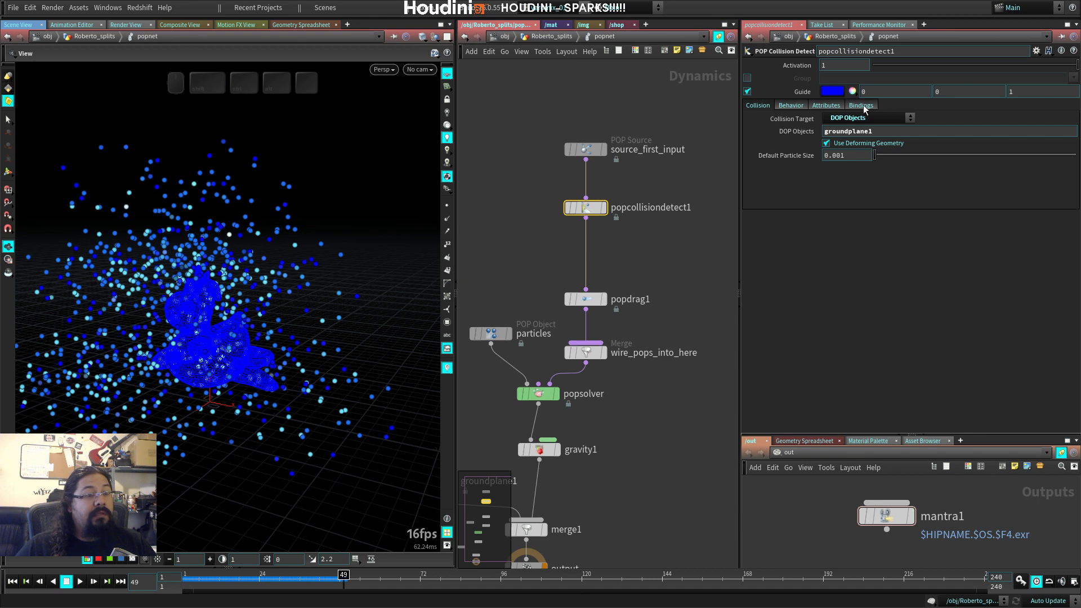
left_click(790, 107)
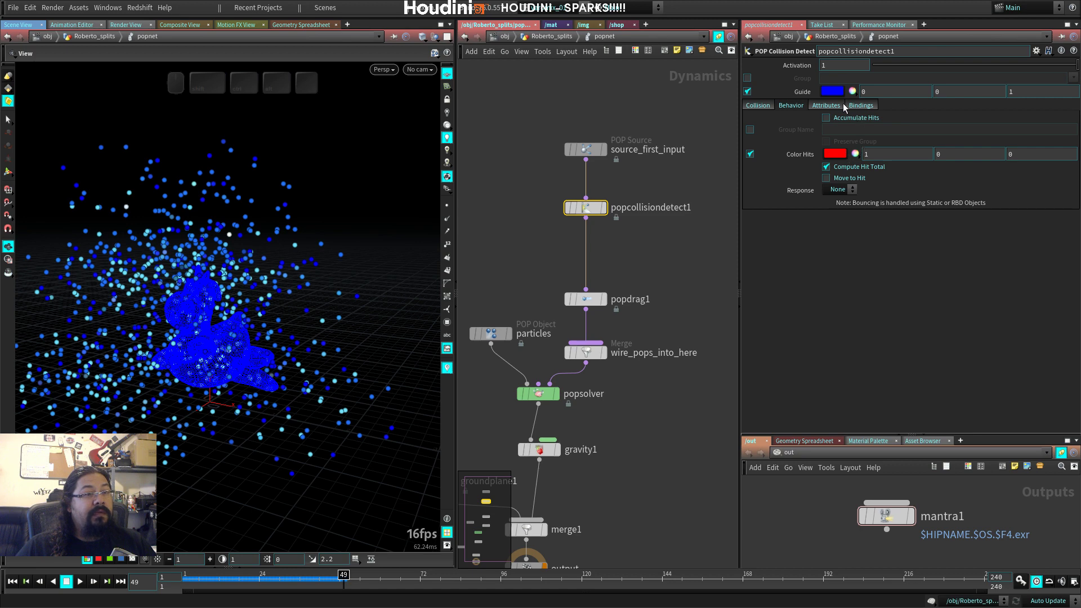
left_click(748, 91)
key("ctrl+Up")
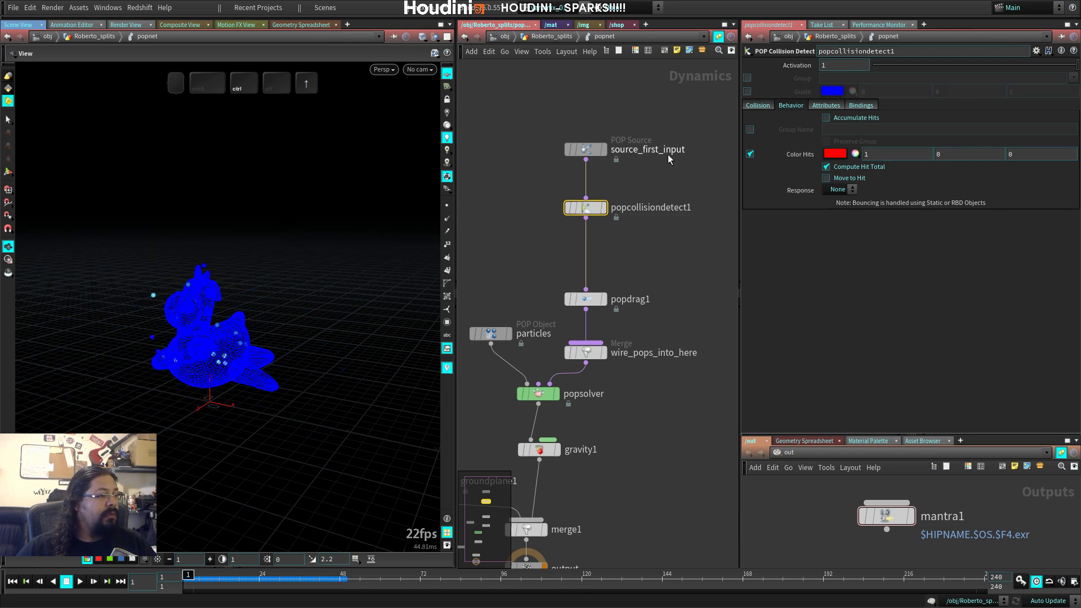
key("Up")
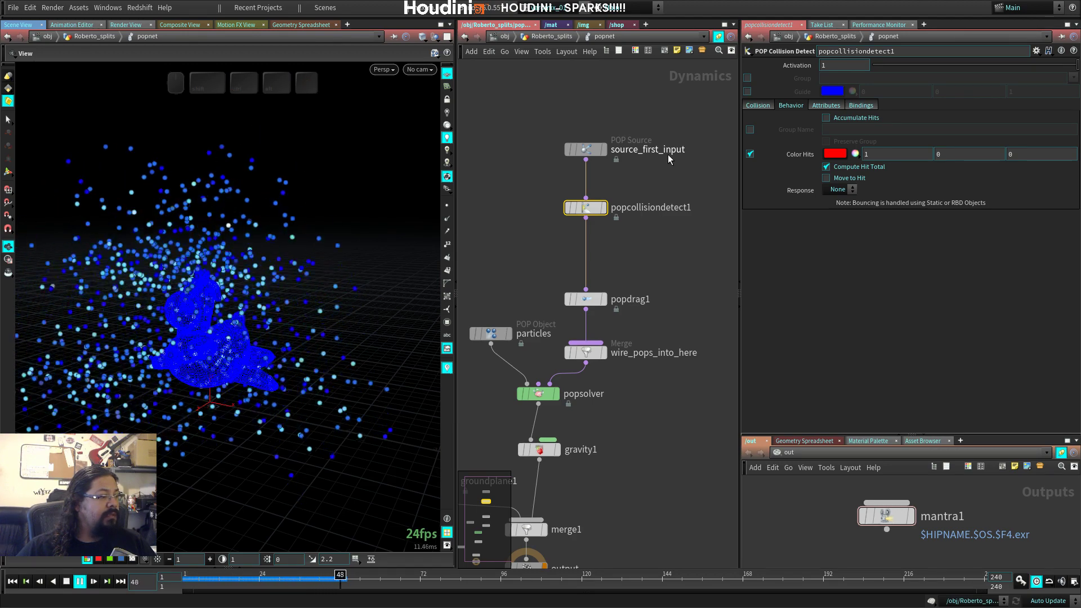
key("Up")
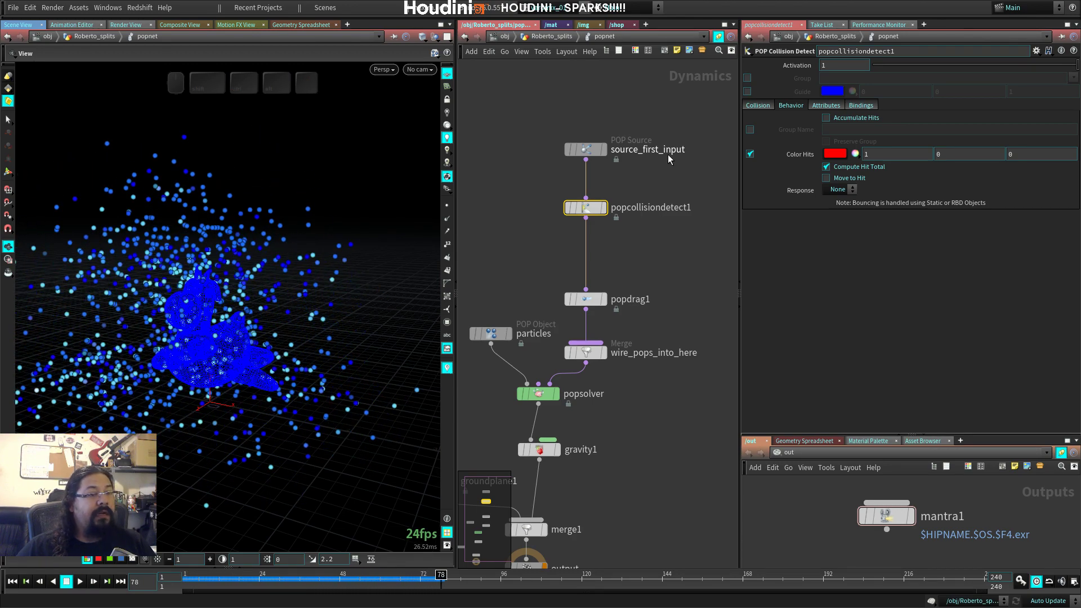
Step: Set the response of popcollisiondetect1 to Stop and replay the simulation from the first frame
left_click(849, 190)
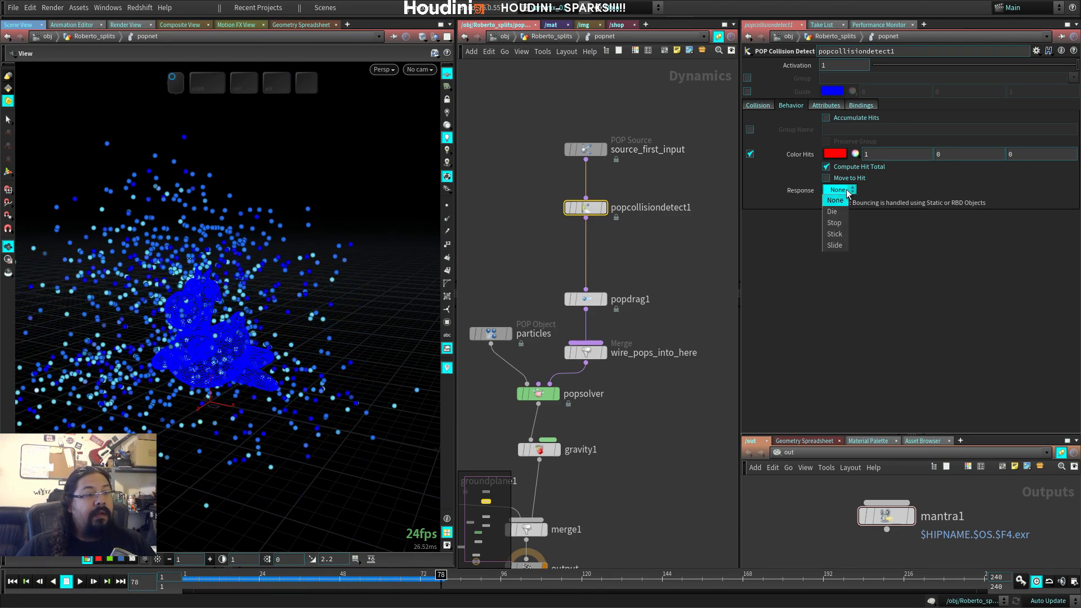
left_click(836, 223)
key("ctrl+Up")
key("Up")
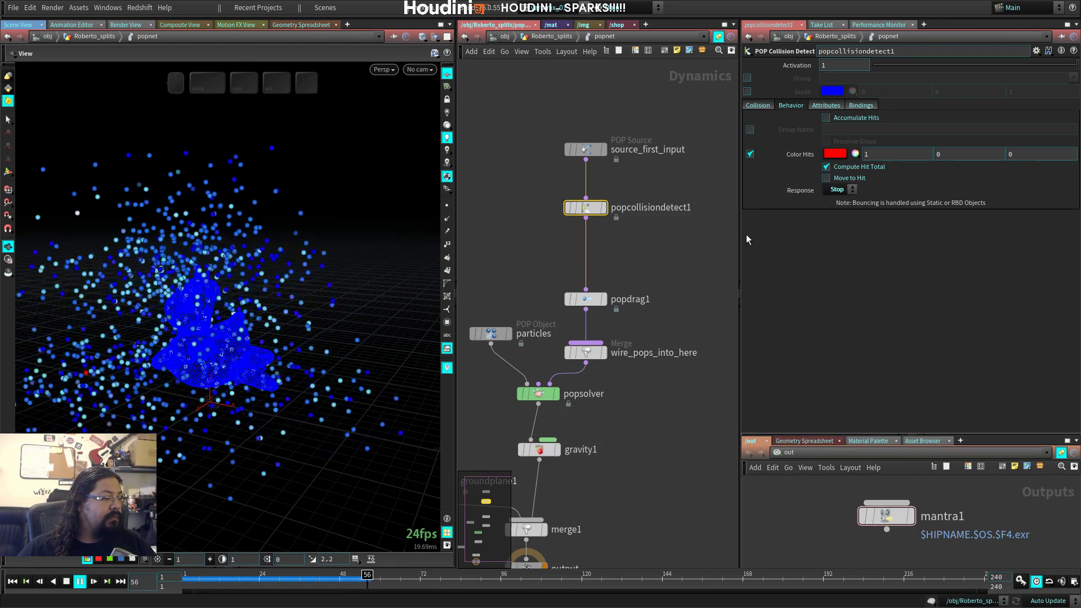
key("Up")
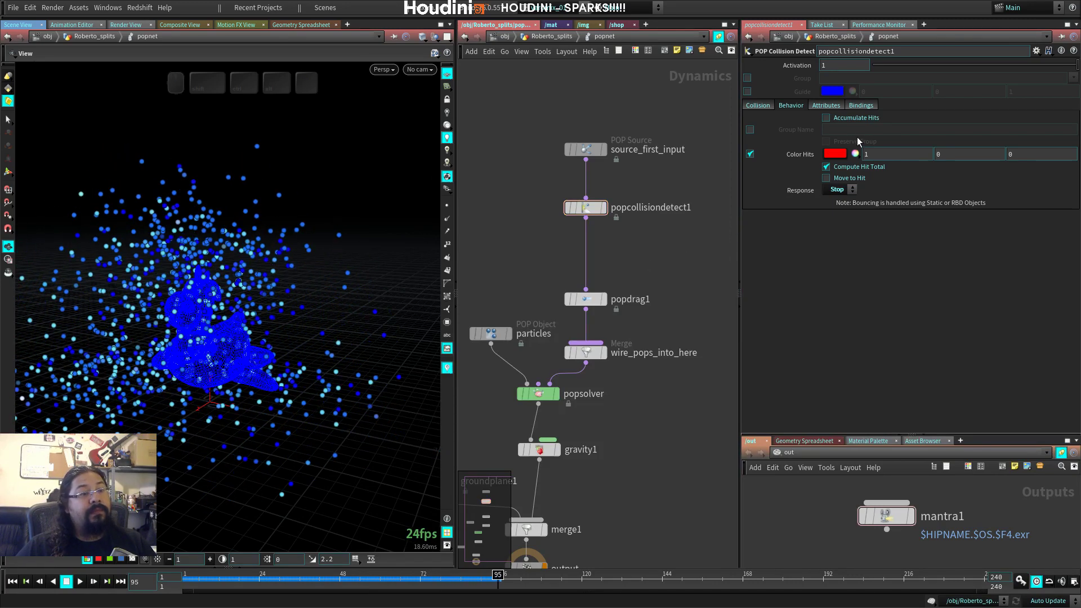
Step: Enable the collision detect node's Group option, set its DOP Objects to /obj/Roberto_splits/popnet/groundplane1, and replay the simulation from the first frame
left_click(748, 78)
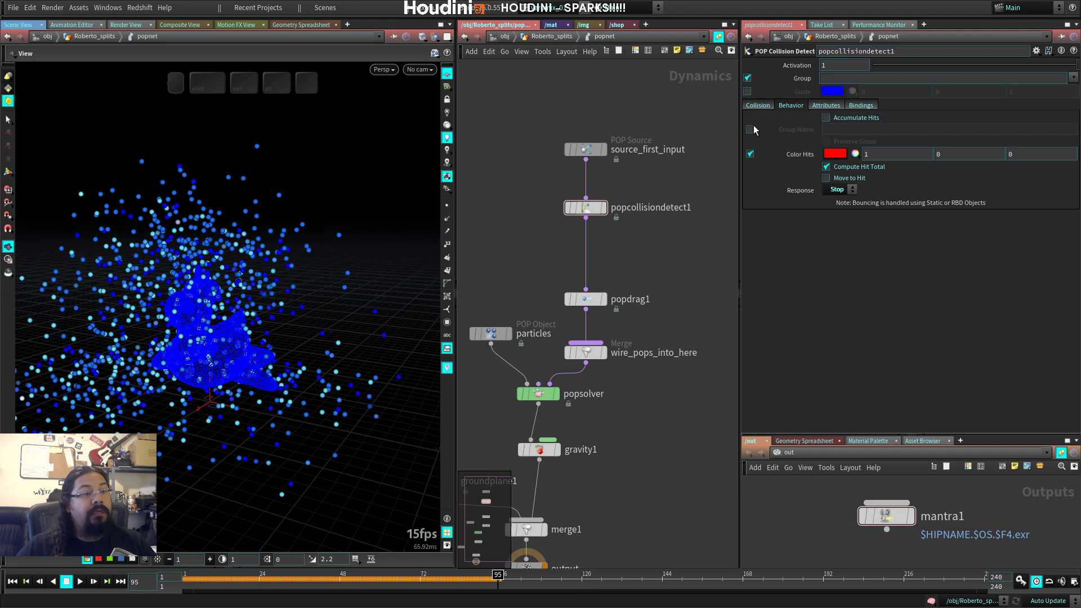
left_click(758, 106)
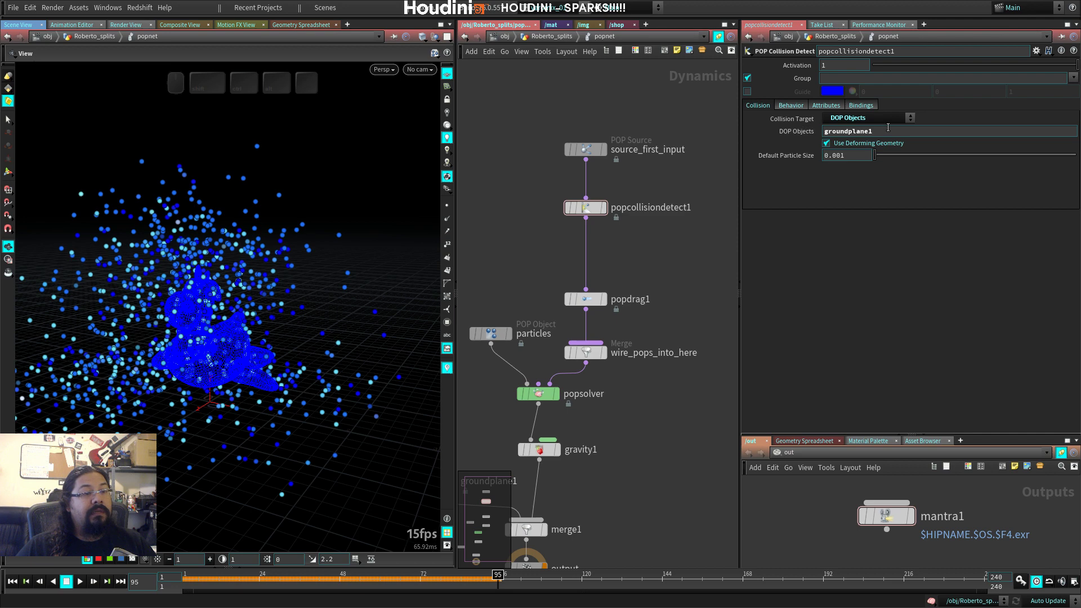
middle_click_drag(471, 393, 583, 249)
left_click_drag(548, 337, 887, 133)
key("ctrl+Up")
key("Up")
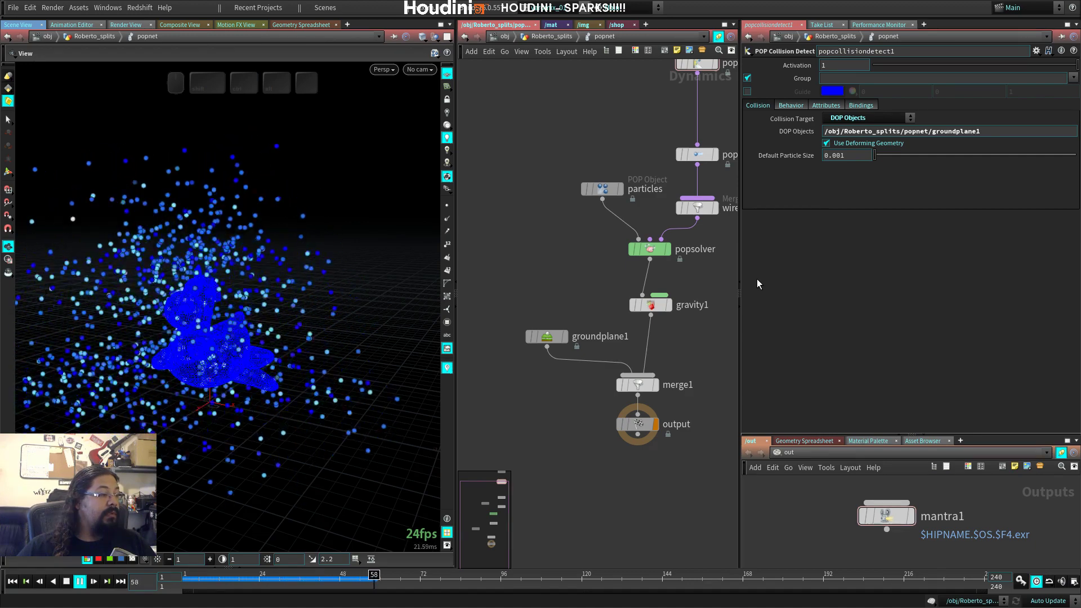
key("Up")
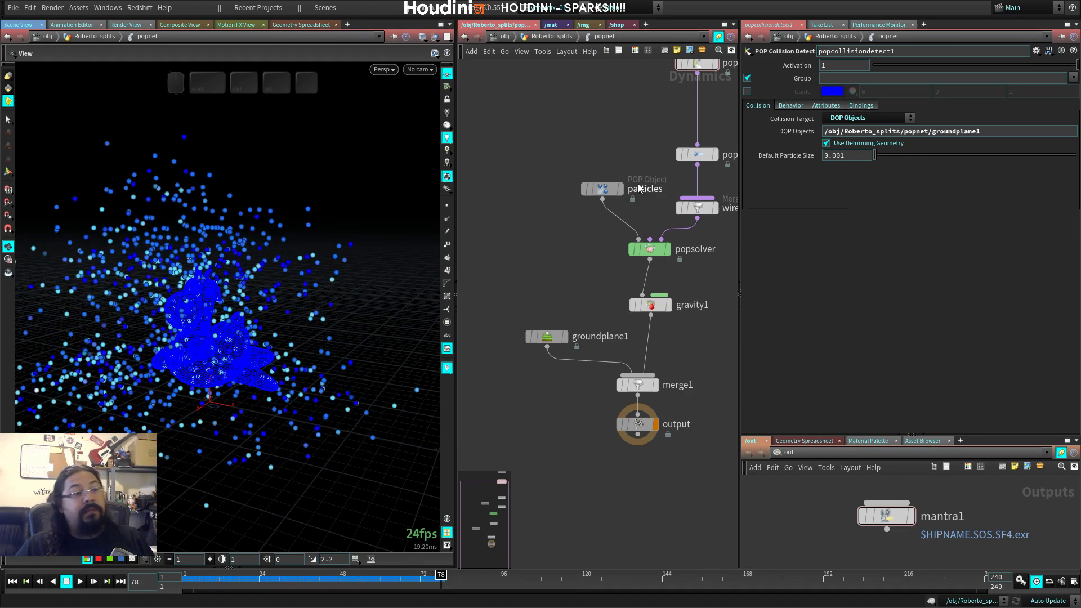
Step: Enable Accumulate Hits in the behavior settings of popcollisiondetect1
middle_click_drag(625, 116, 502, 209)
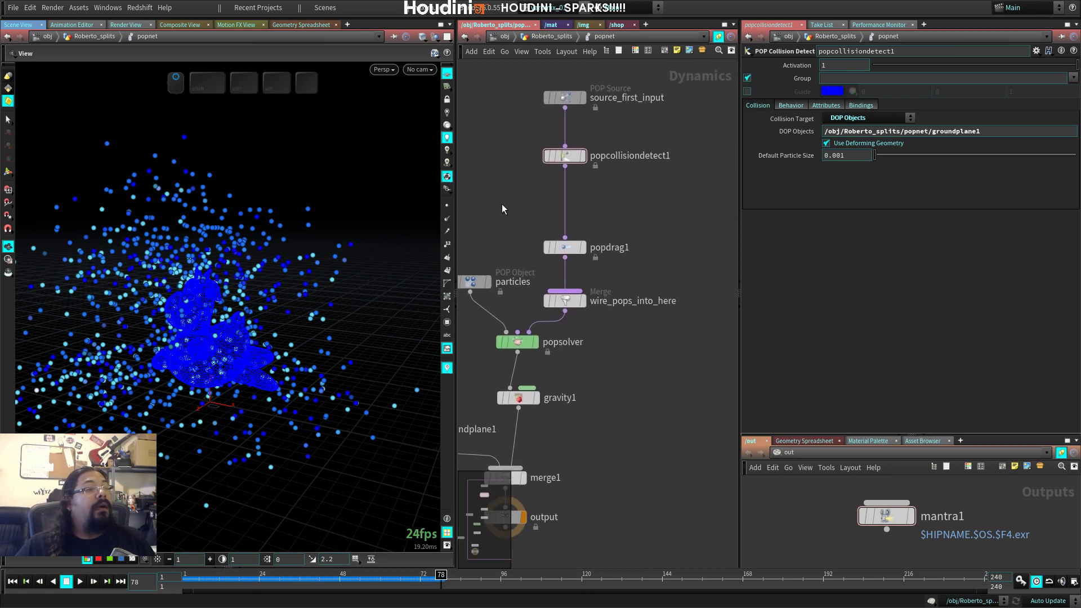
left_click(790, 105)
left_click(826, 105)
left_click(859, 105)
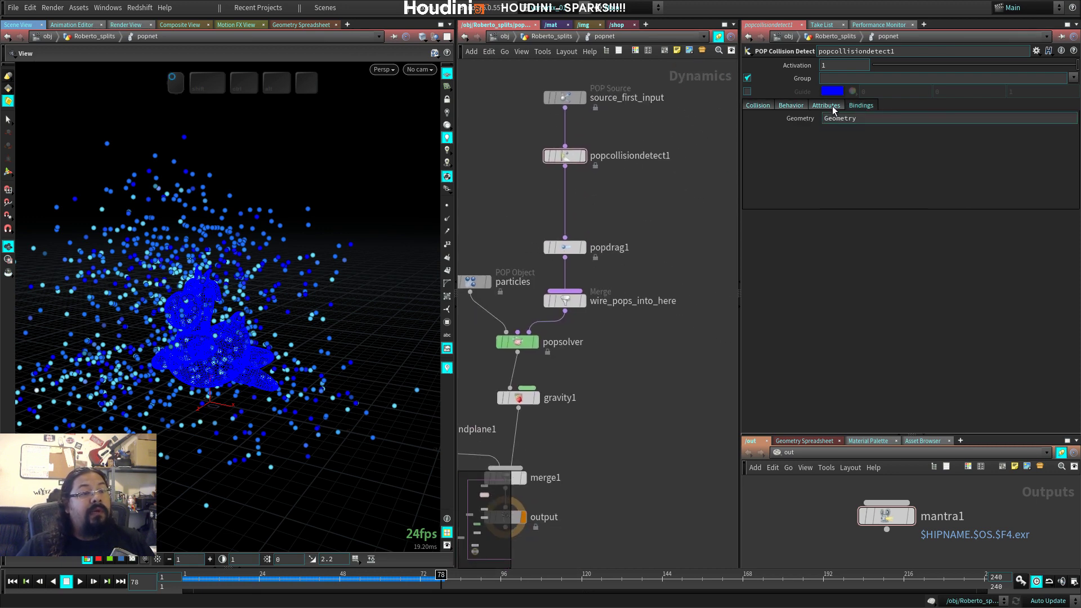
left_click(791, 105)
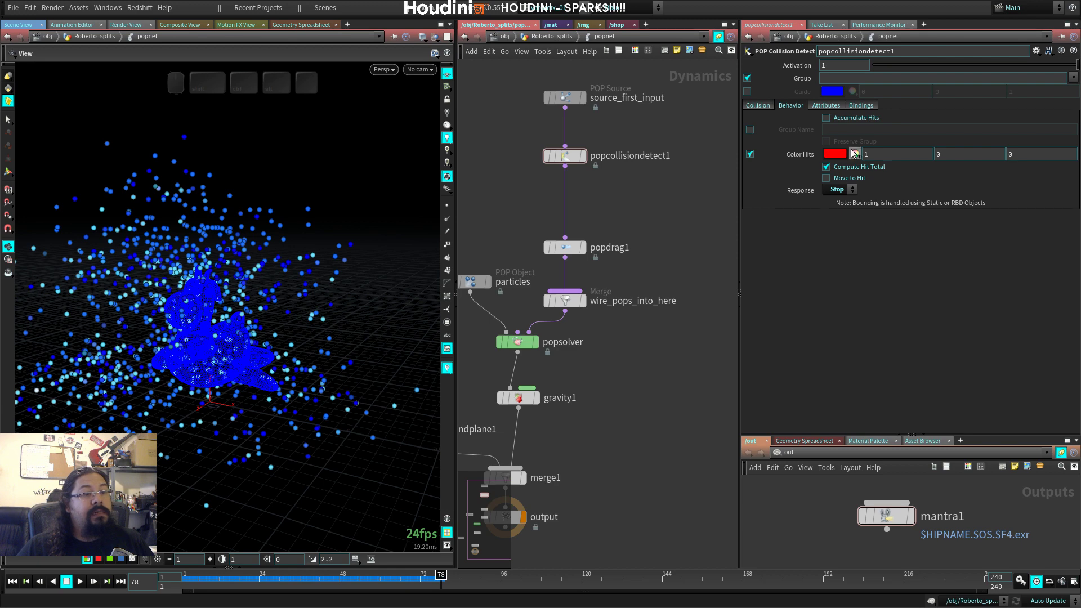
left_click(847, 116)
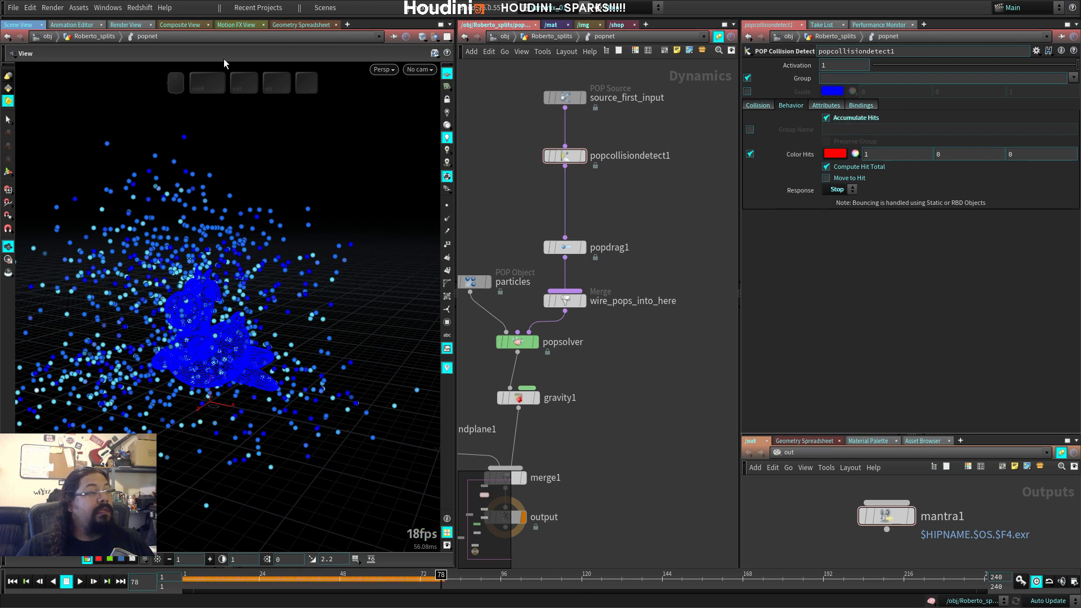
Step: Replay the simulation with the Geometry Spreadsheet open and examine the data entries of the particles object
left_click(301, 25)
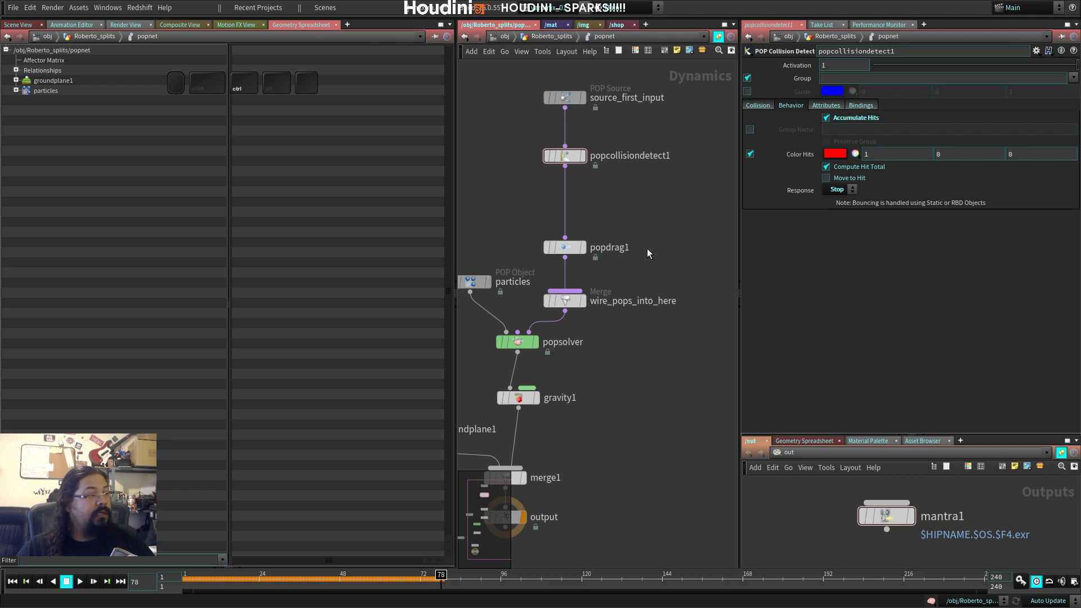
key("ctrl+Up")
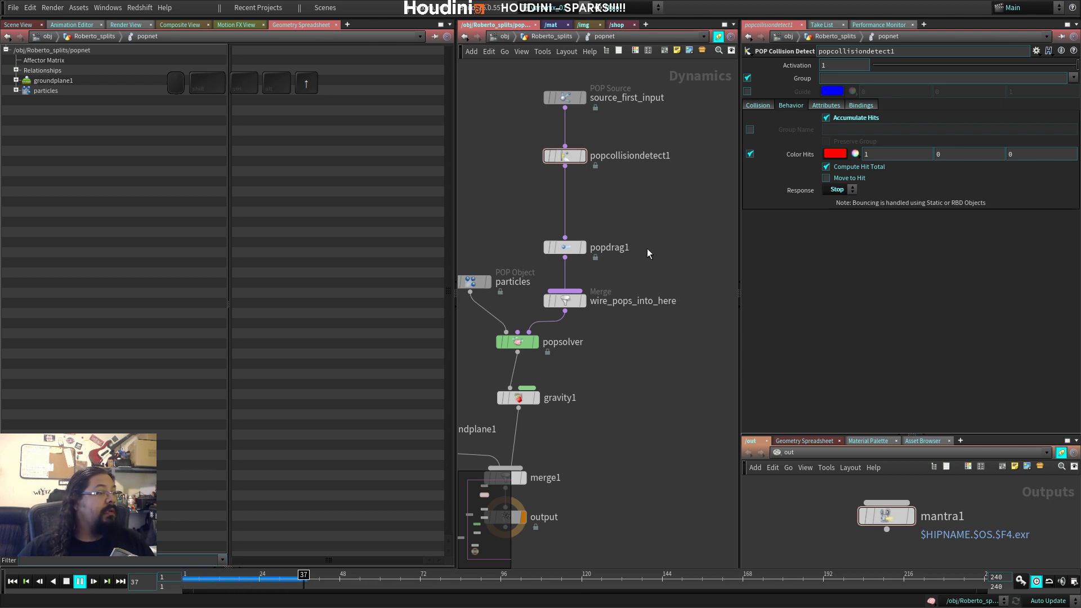
key("Up")
left_click(16, 91)
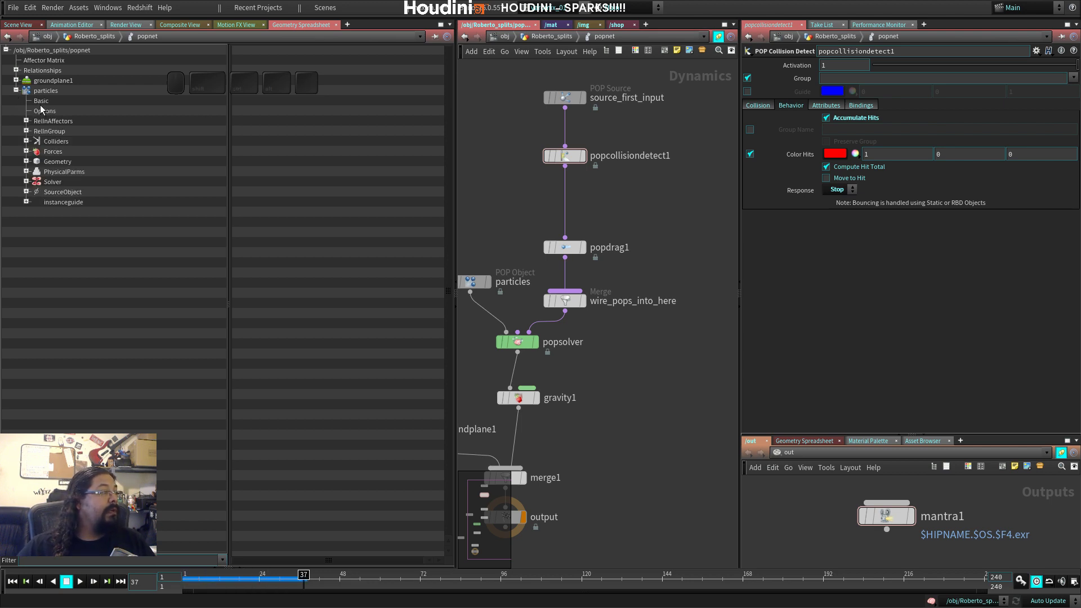
left_click(39, 105)
left_click(44, 111)
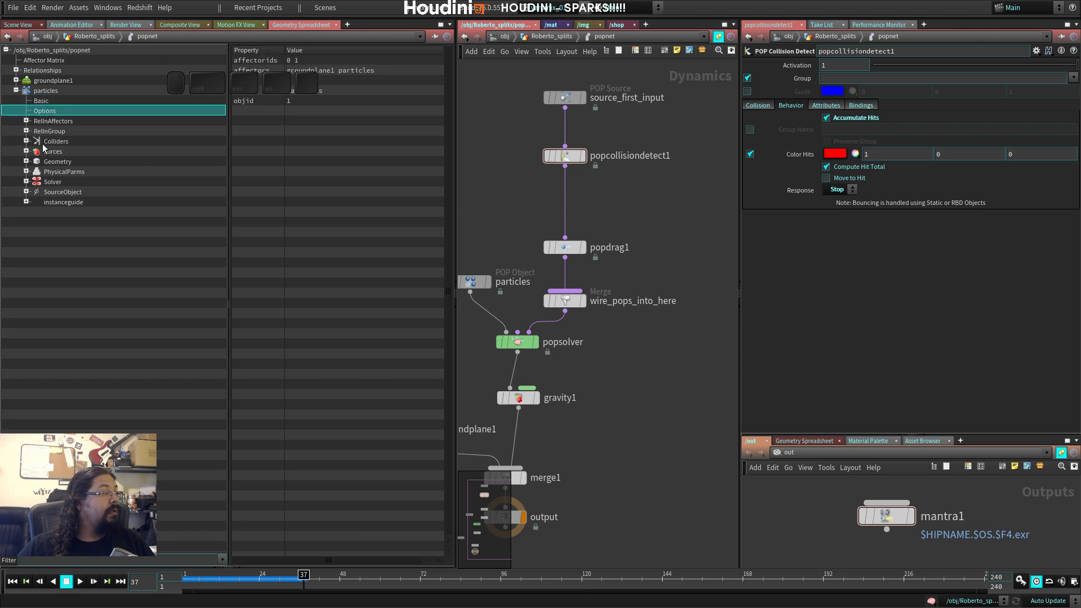
left_click(59, 193)
left_click(59, 202)
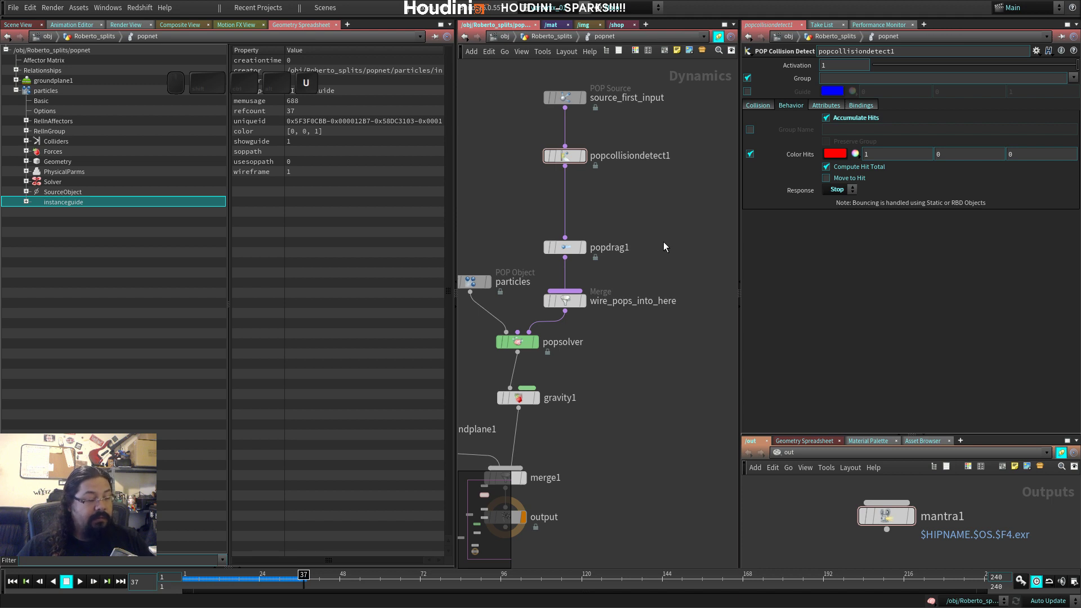
Step: Go up to the Roberto_splits network and show only attribrandomize1's hittotal attribute in the spreadsheet, sorting the points by it
key("u")
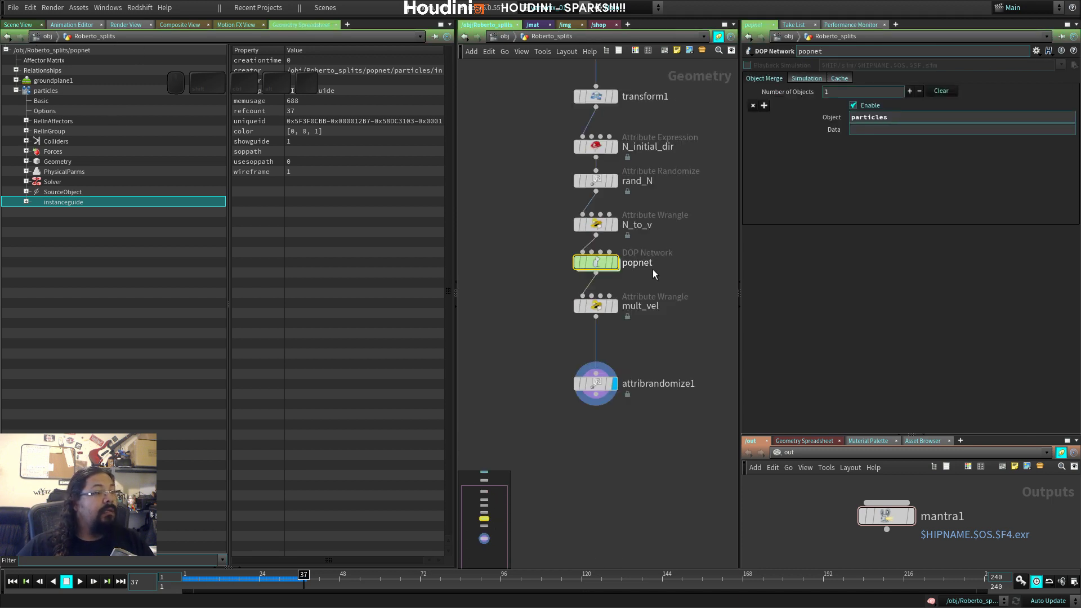
left_click(599, 382)
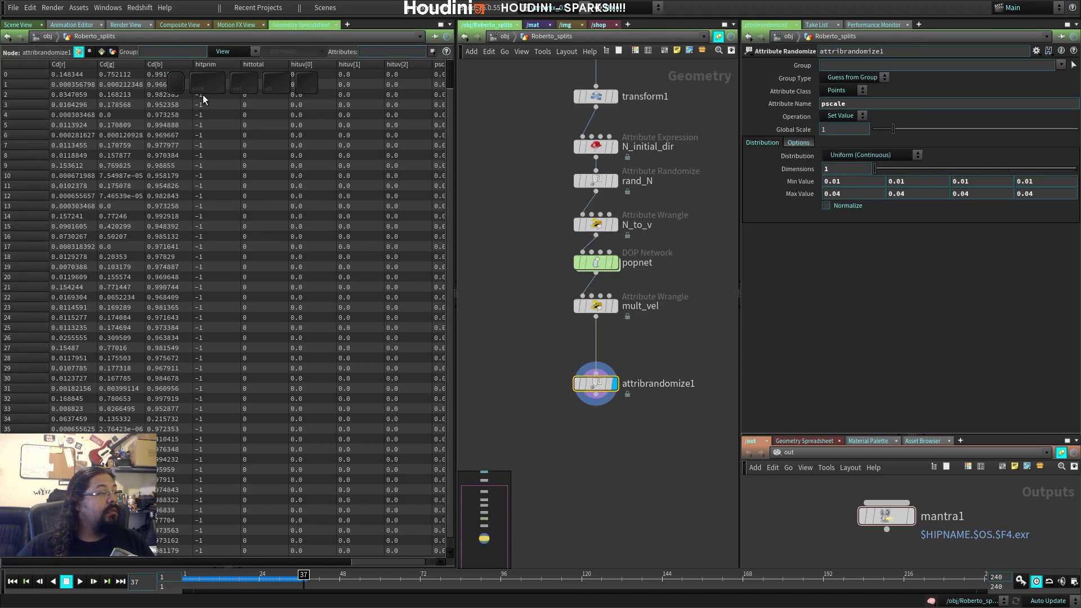
left_click(236, 53)
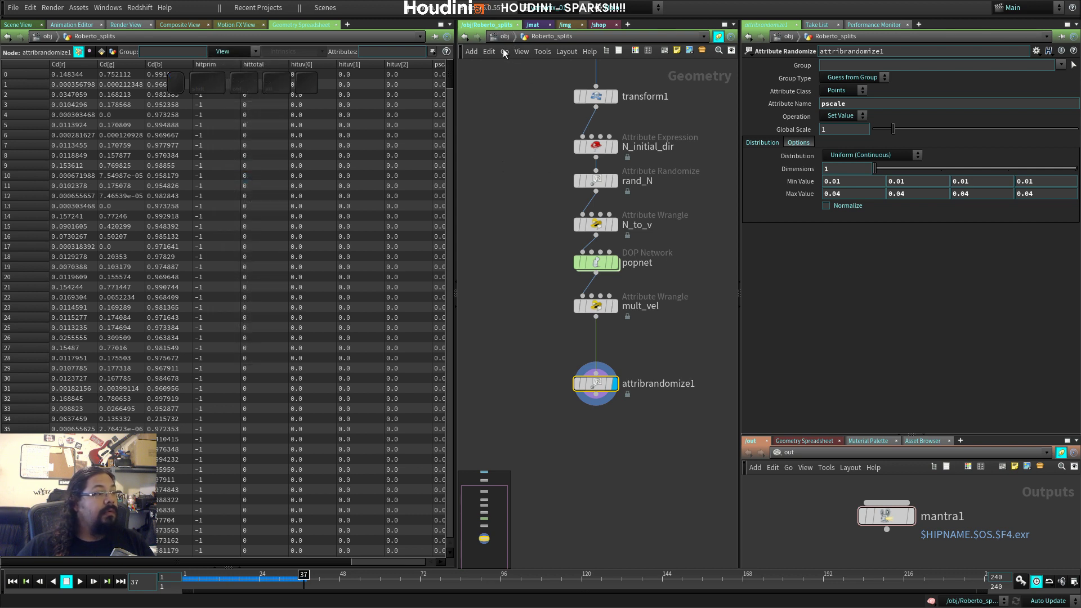
left_click(229, 53)
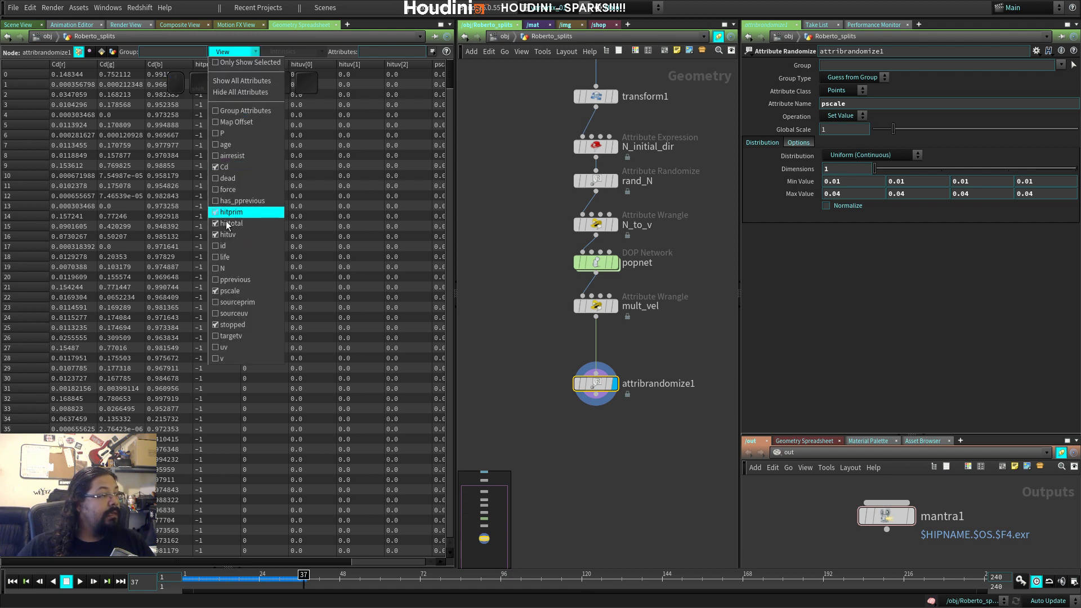
left_click(238, 63)
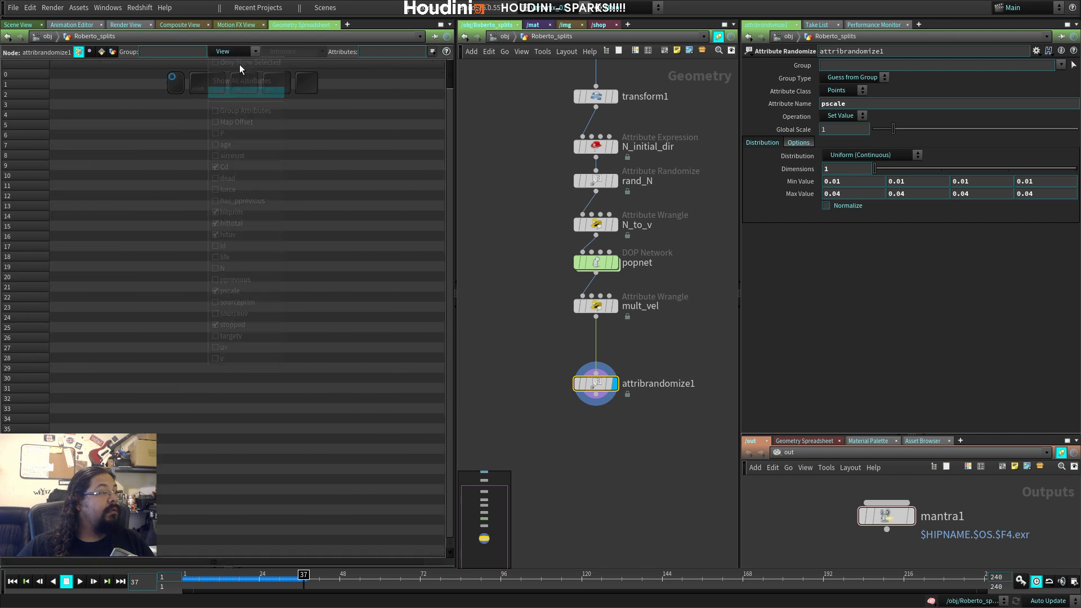
left_click(235, 52)
left_click(245, 222)
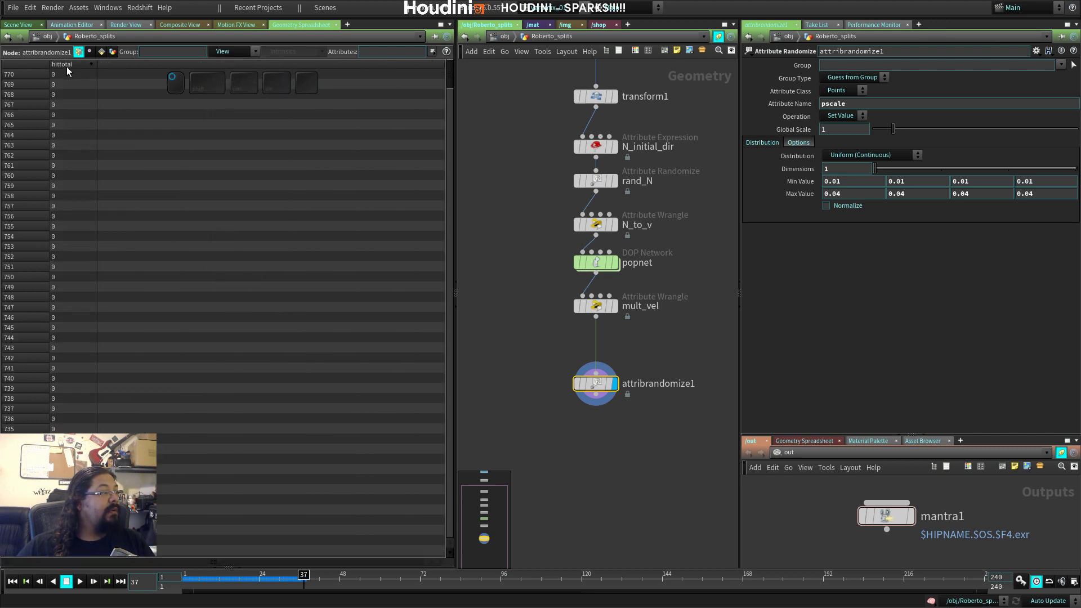
left_click(66, 66)
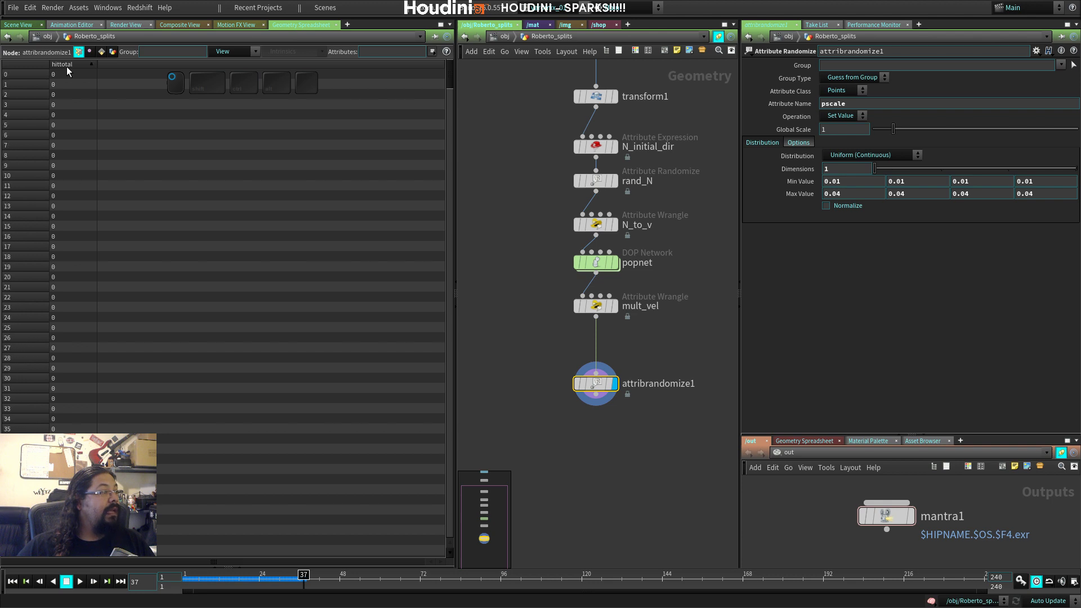
Step: Return to the Scene View, make popnet the displayed node and show its simulation settings
left_click(23, 26)
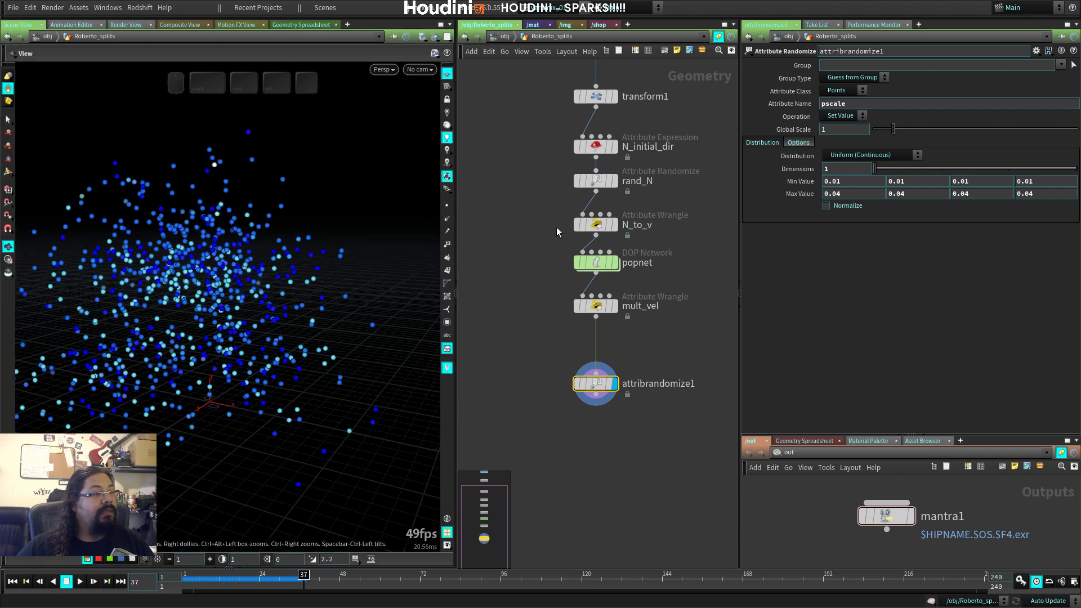
middle_click_drag(558, 225, 590, 320)
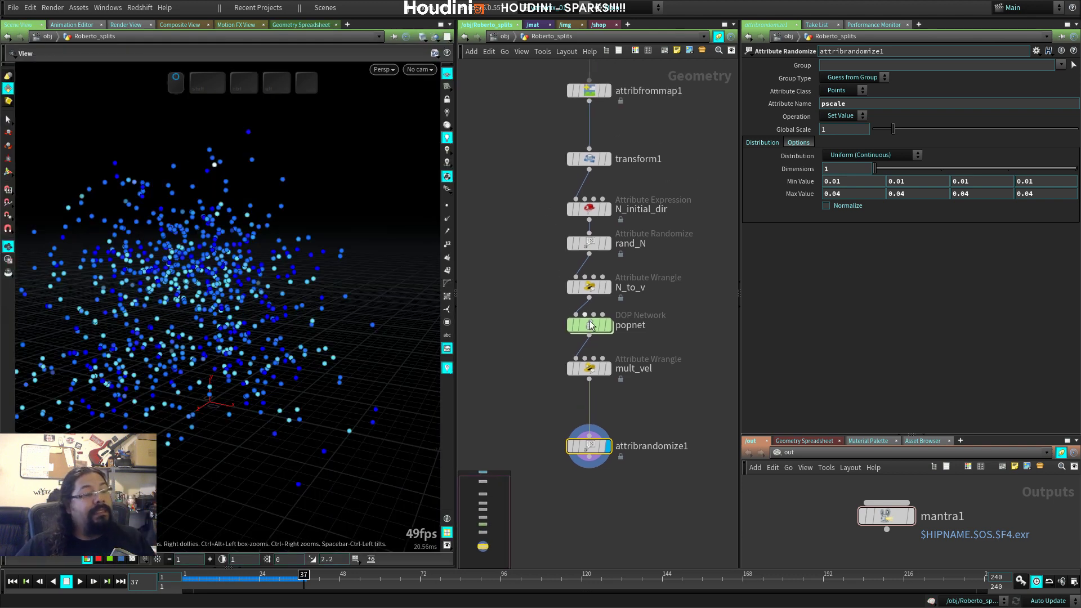
left_click(592, 329)
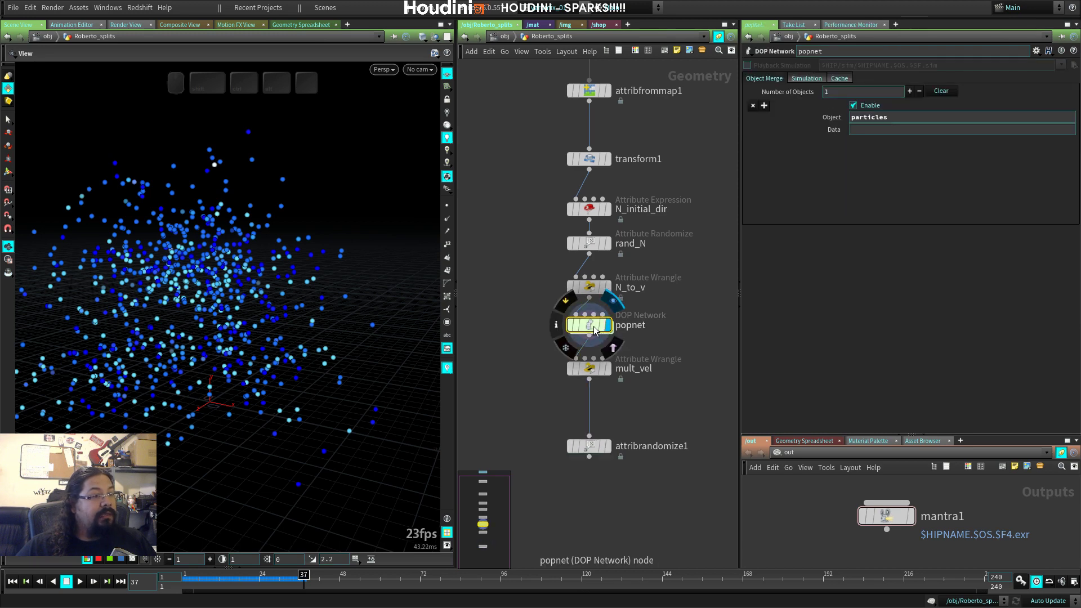
left_click(806, 80)
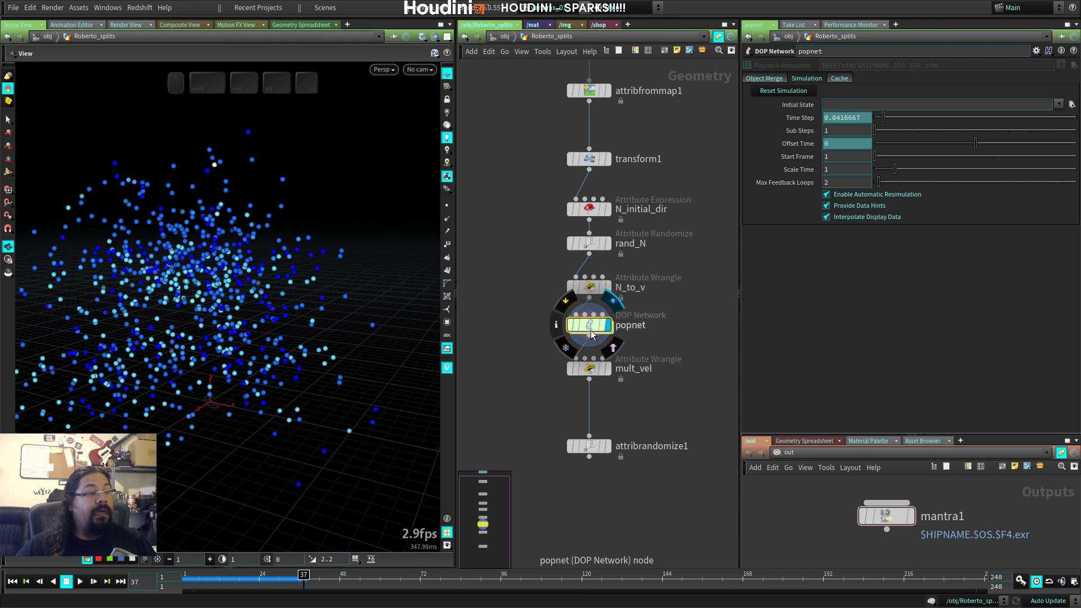
Step: Enter the popnet network and inspect the settings of groundplane1
double_click(592, 334)
middle_click_drag(621, 325, 708, 164)
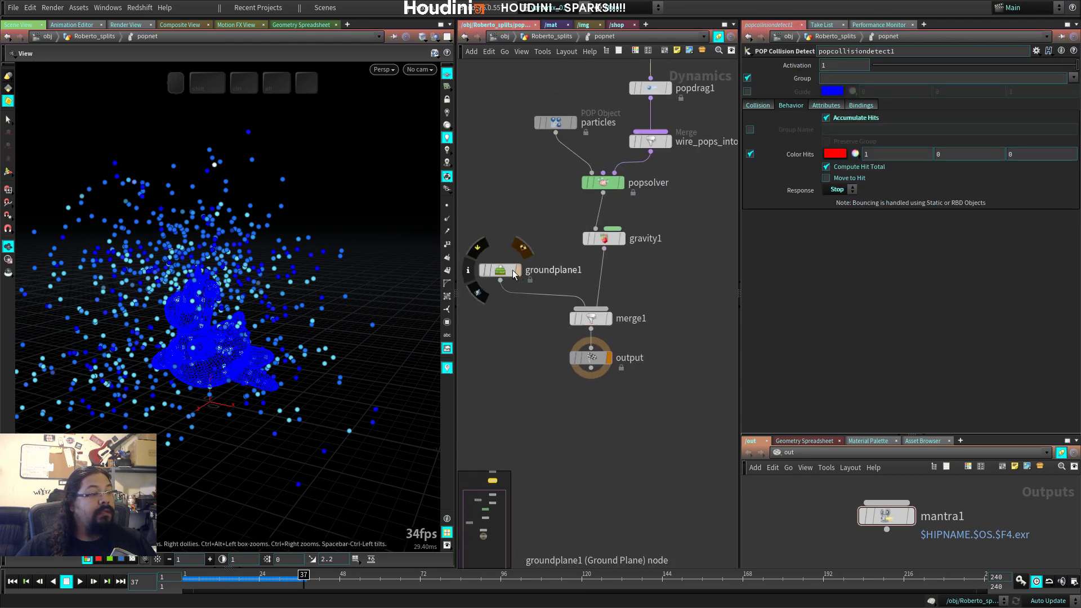
left_click(513, 270)
middle_click_drag(681, 256, 655, 394)
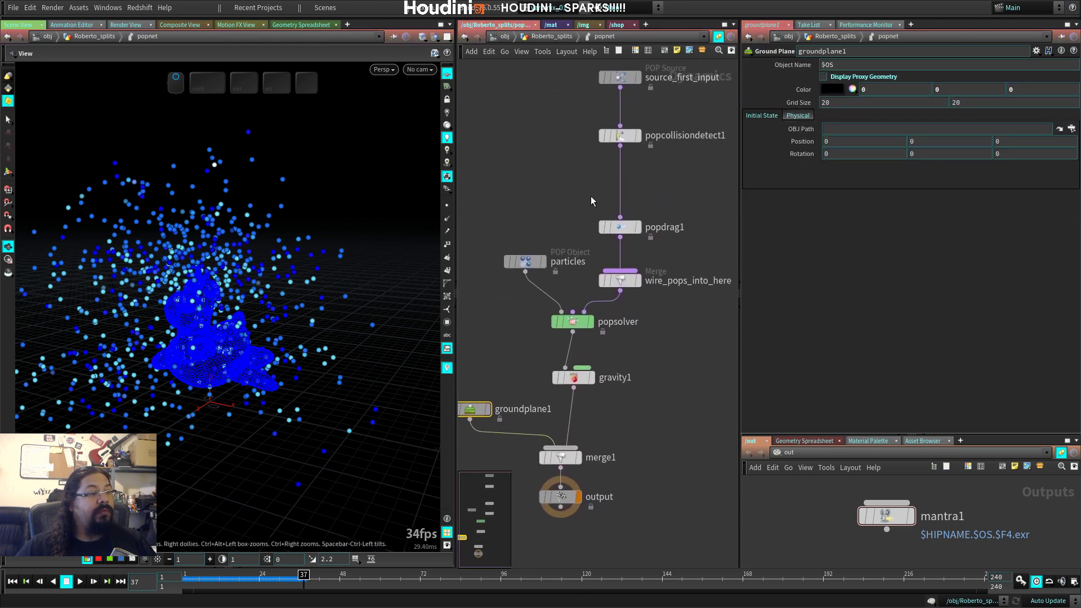
middle_click_drag(590, 196, 592, 296)
key("Tab")
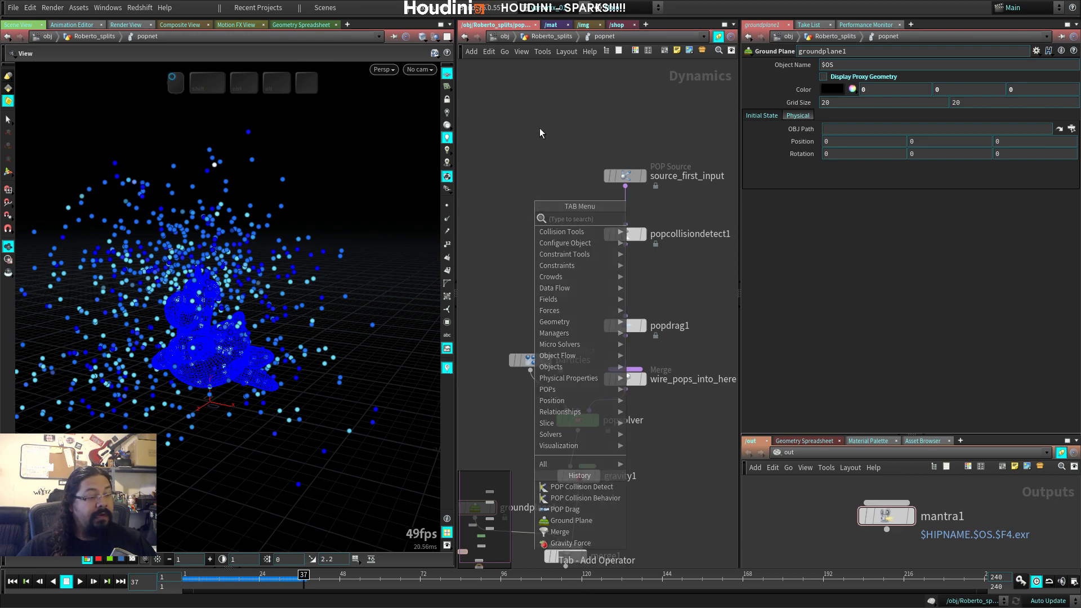
key("Escape")
key("u")
key("u")
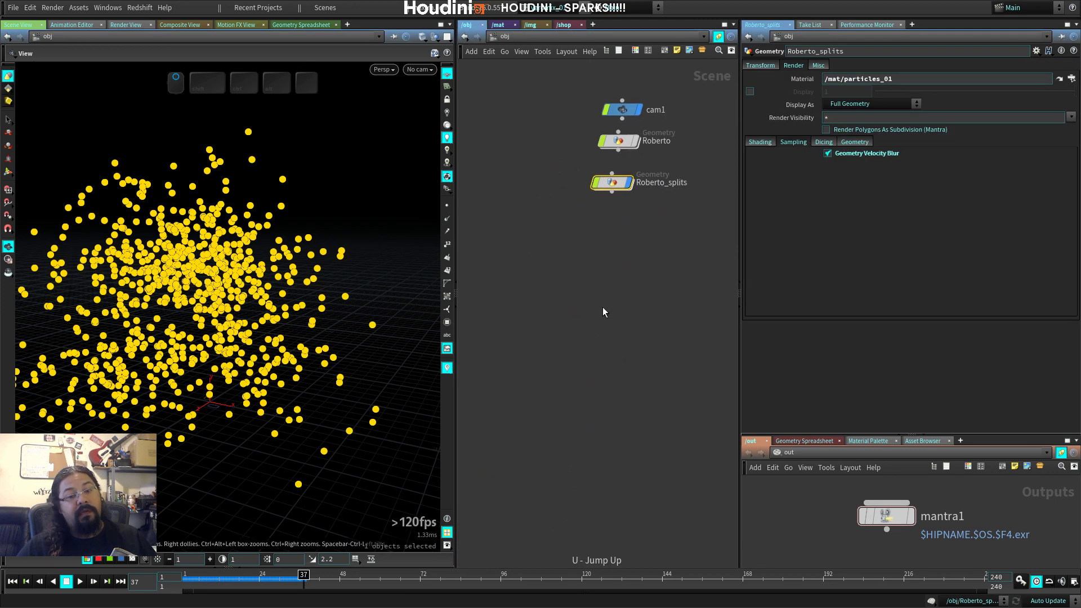
key("Tab")
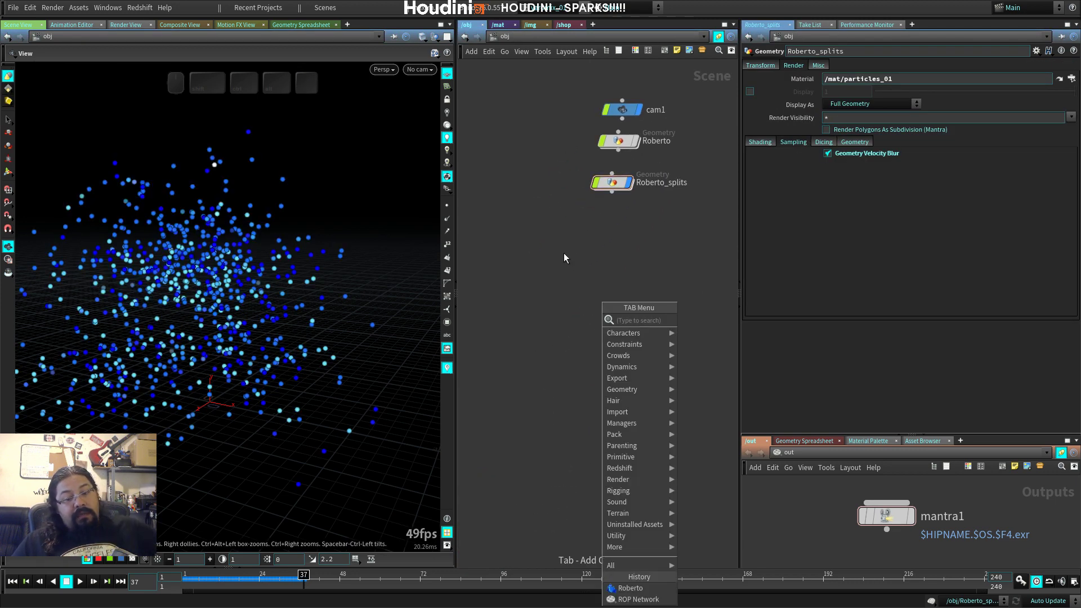
key("Escape")
key("h")
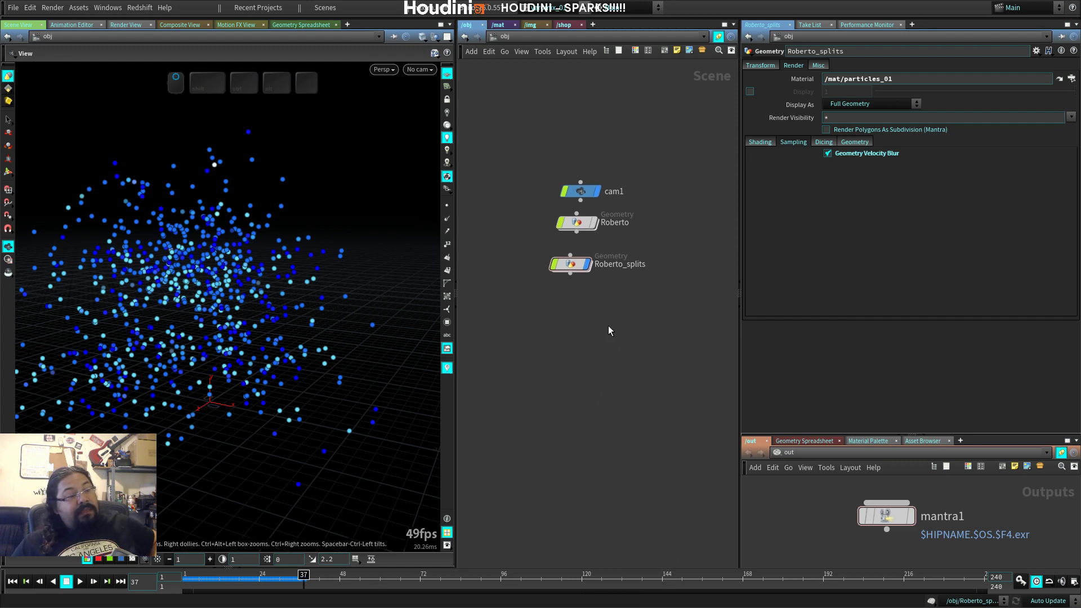
Step: Enter the Roberto_splits network and show popnet's Object Merge settings
left_click(579, 267)
double_click(578, 268)
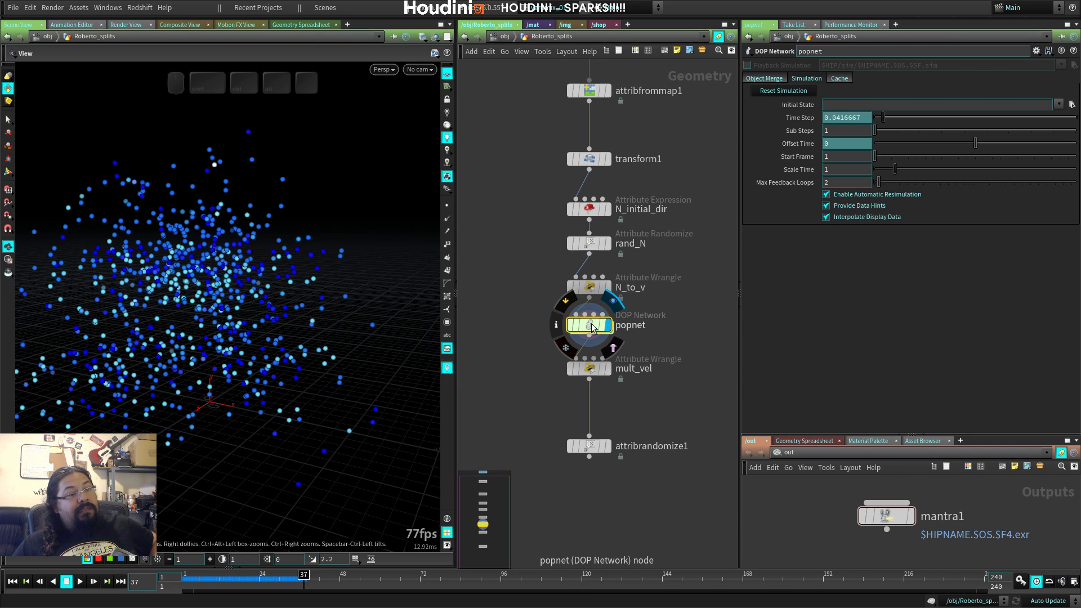
left_click(772, 79)
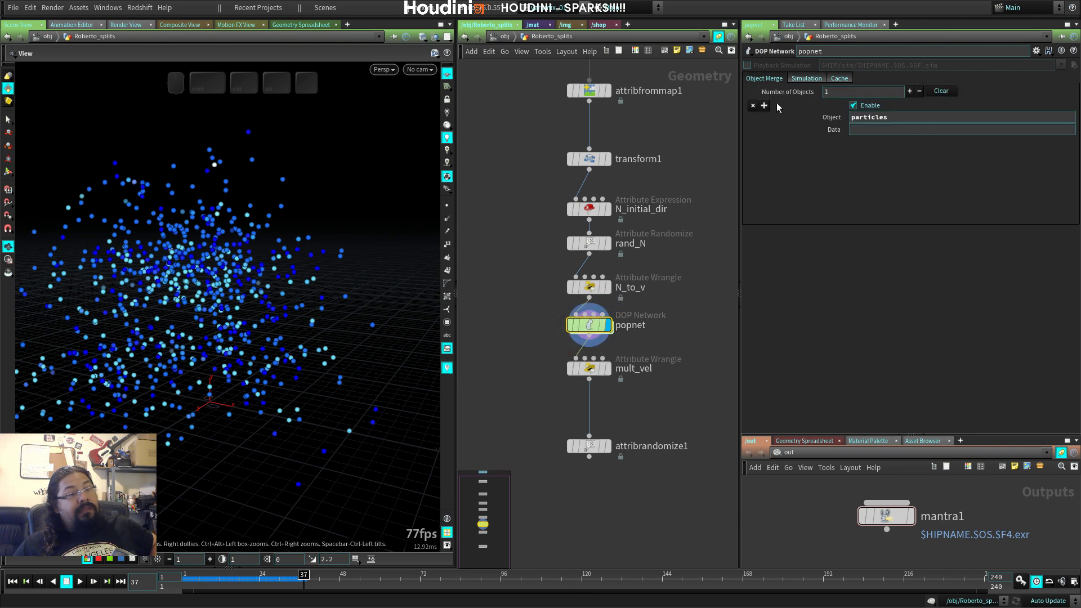
Step: Enter the popnet network and inspect popsolver's substep, sleeping and collision behavior settings
double_click(593, 326)
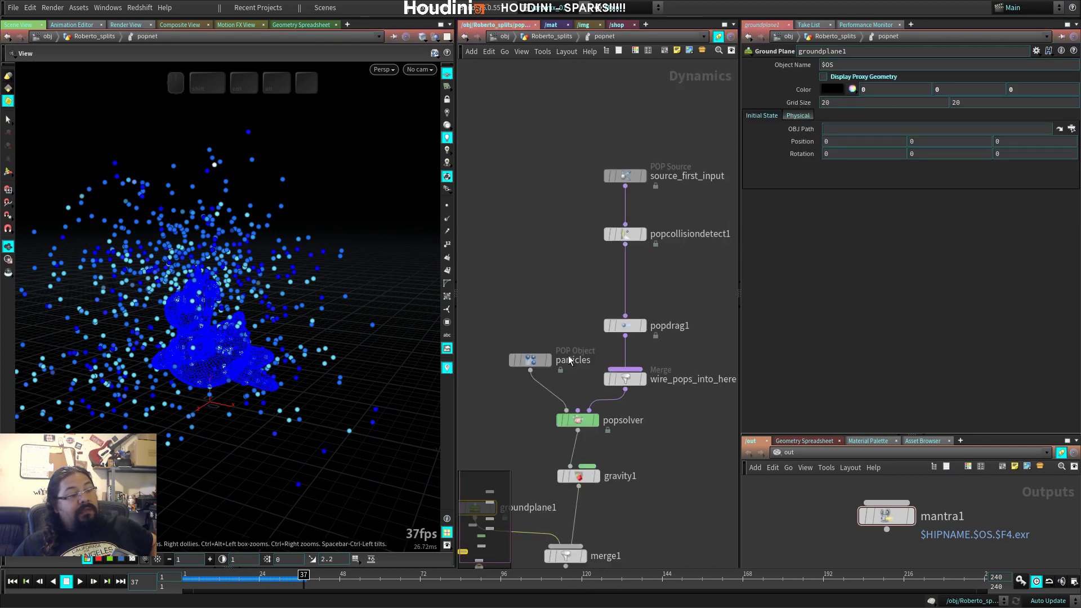
left_click(598, 313)
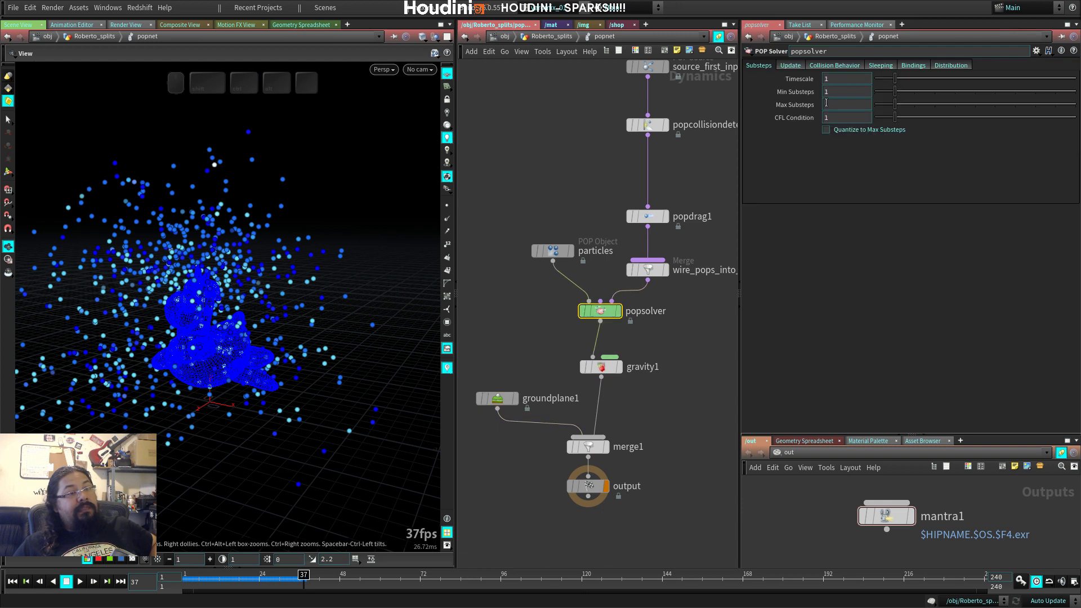
left_click(836, 66)
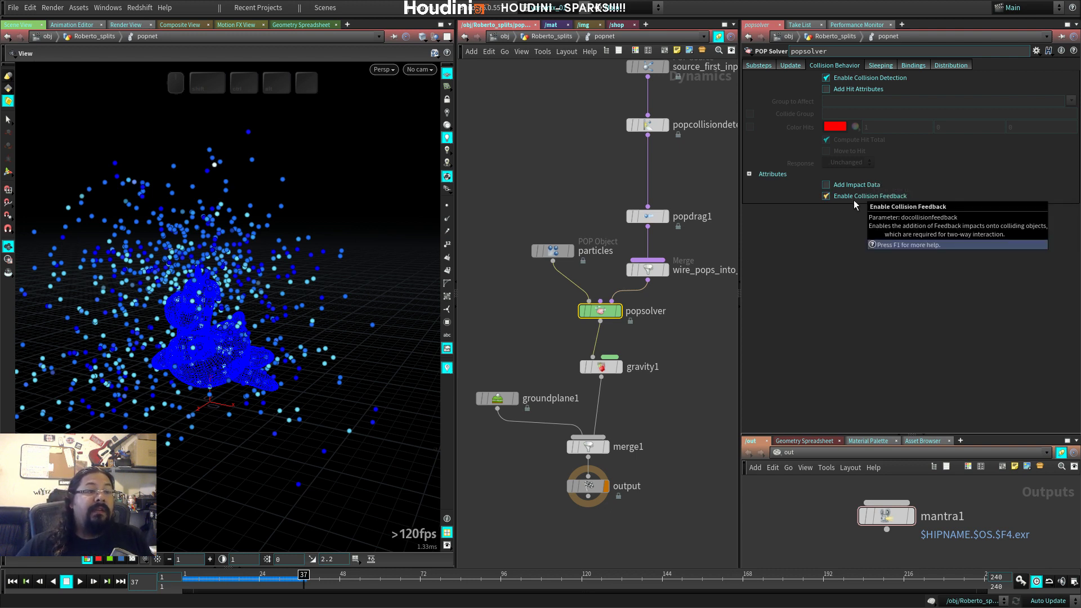
left_click(784, 66)
left_click(769, 65)
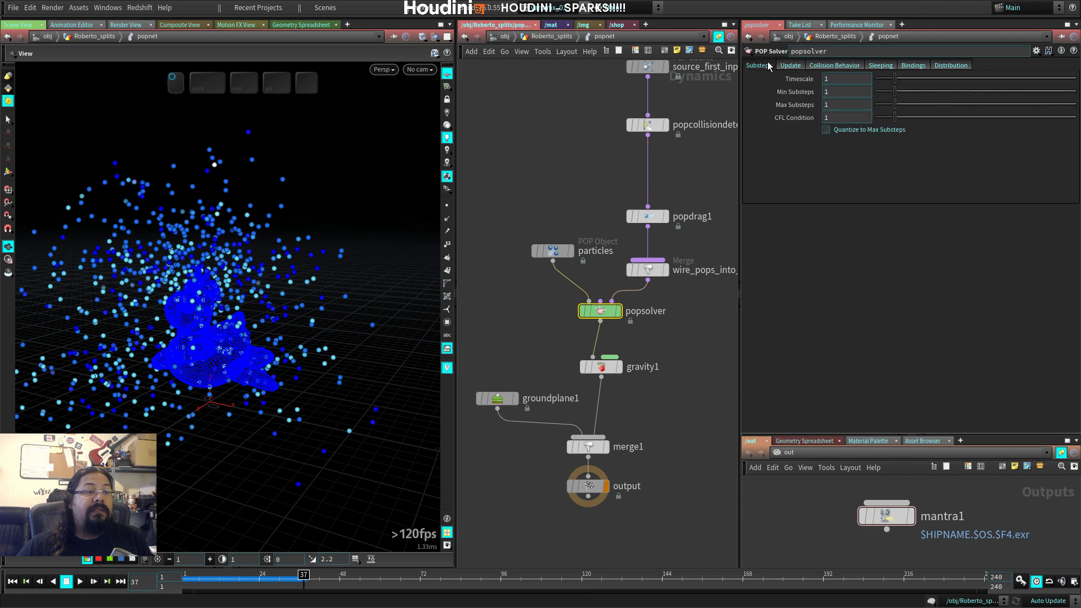
left_click(862, 65)
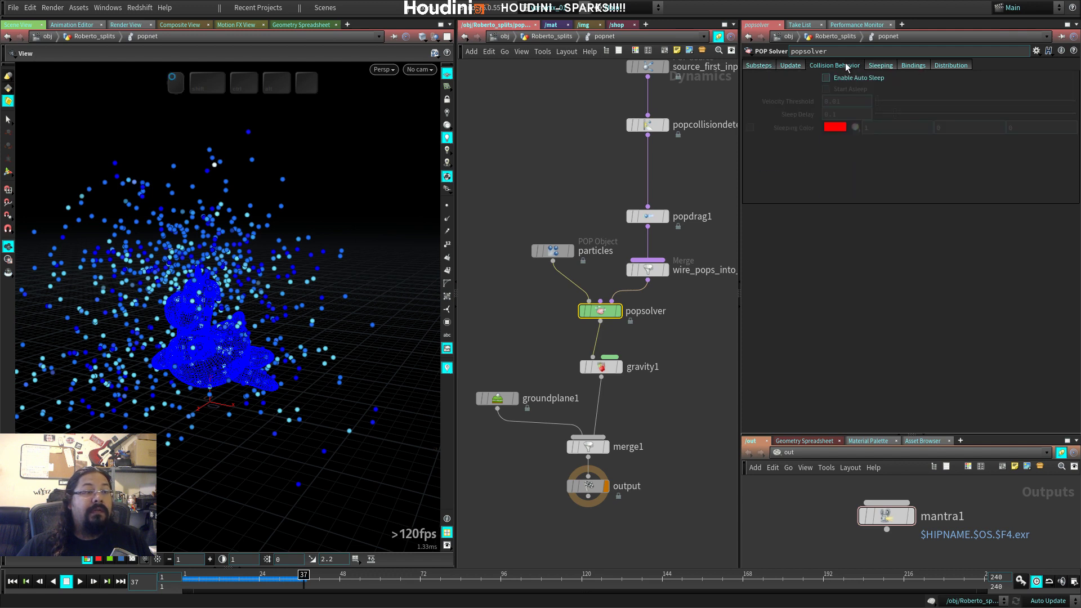
mouse_move(620, 209)
middle_mouse_down()
mouse_move(575, 242)
mouse_move(608, 213)
middle_mouse_up()
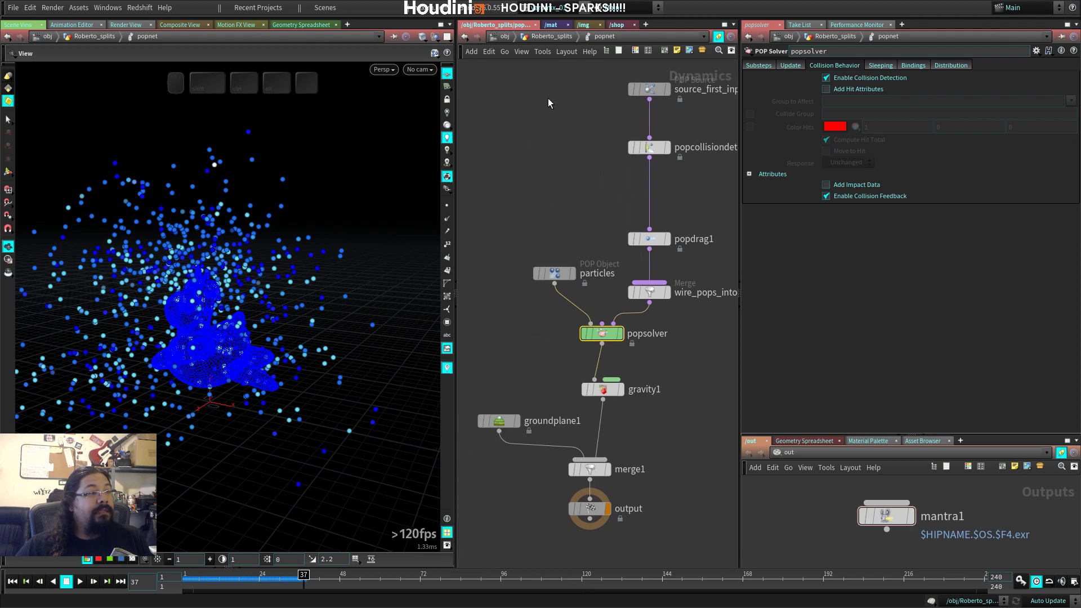
key("u")
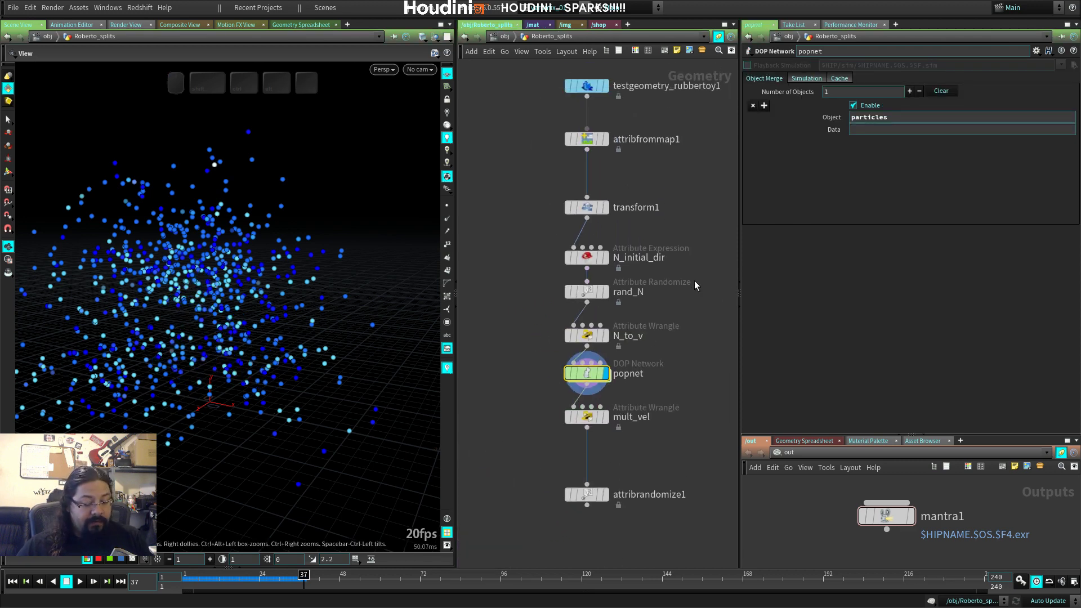
key("u")
key("Tab")
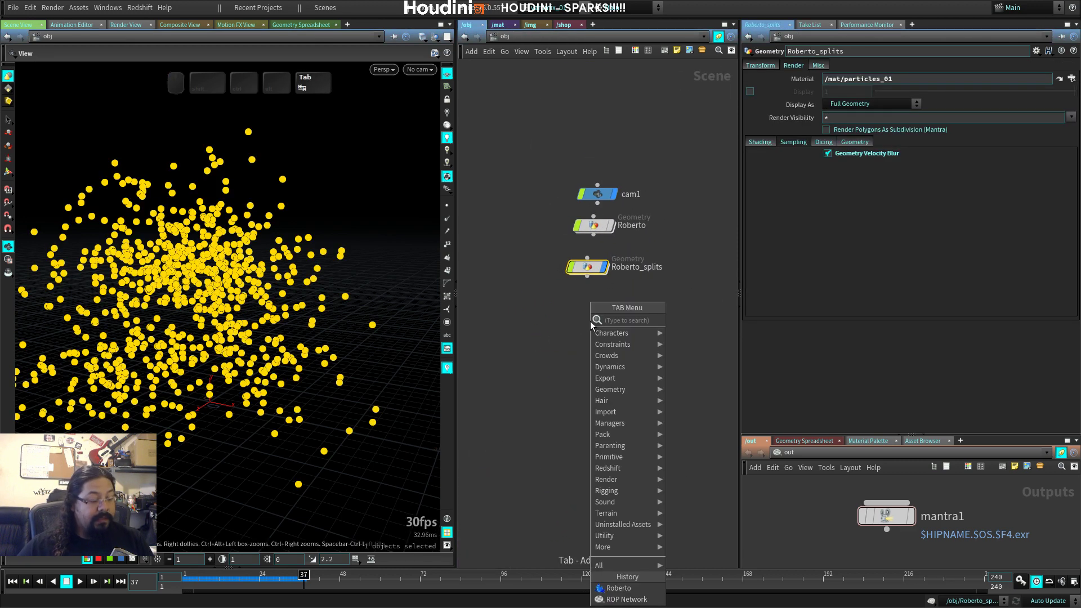
type("gro")
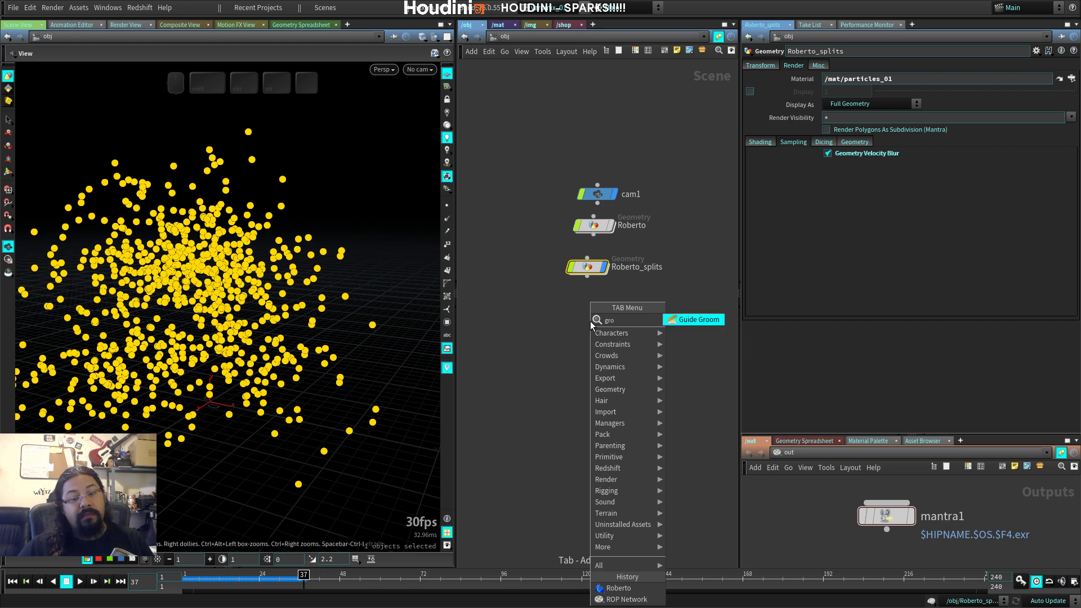
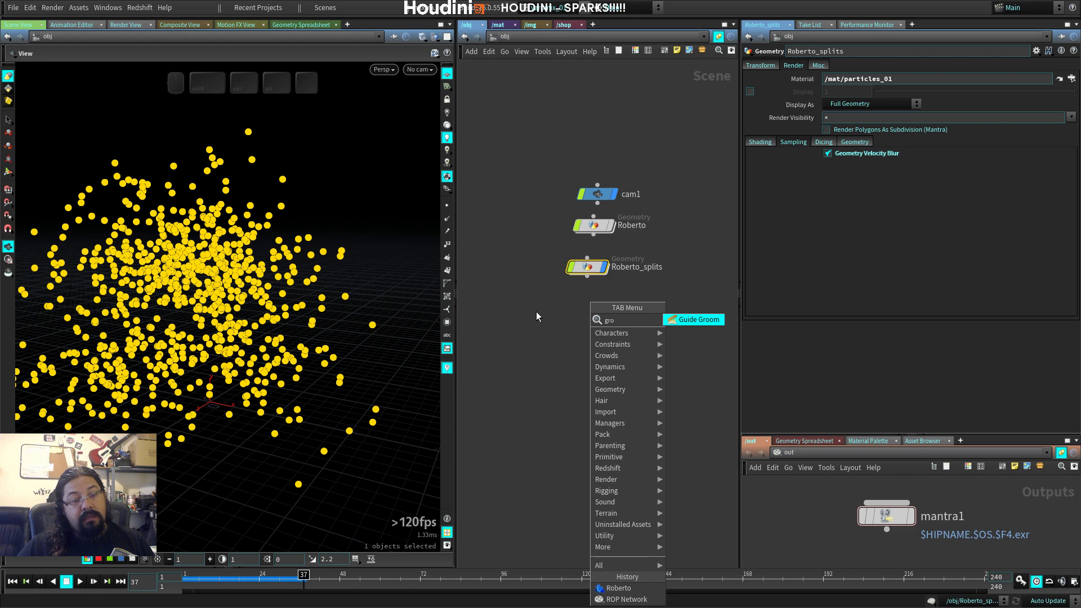
key("Escape")
Step: Inside Roberto_splits' popnet, set popcollisiondetect1's collision Response to None and replay the simulation from the start
double_click(587, 267)
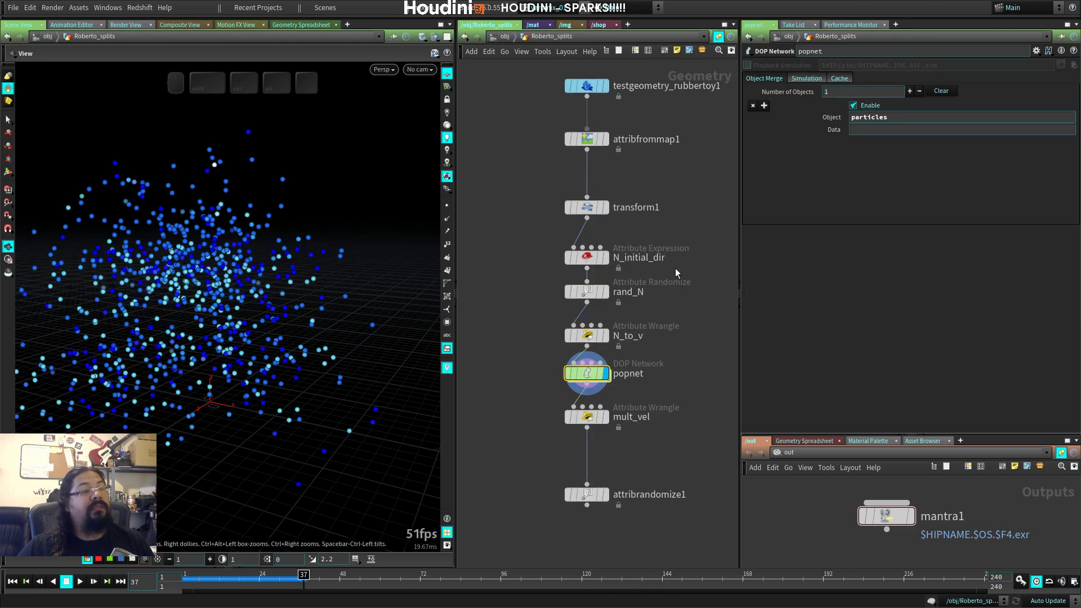
double_click(601, 377)
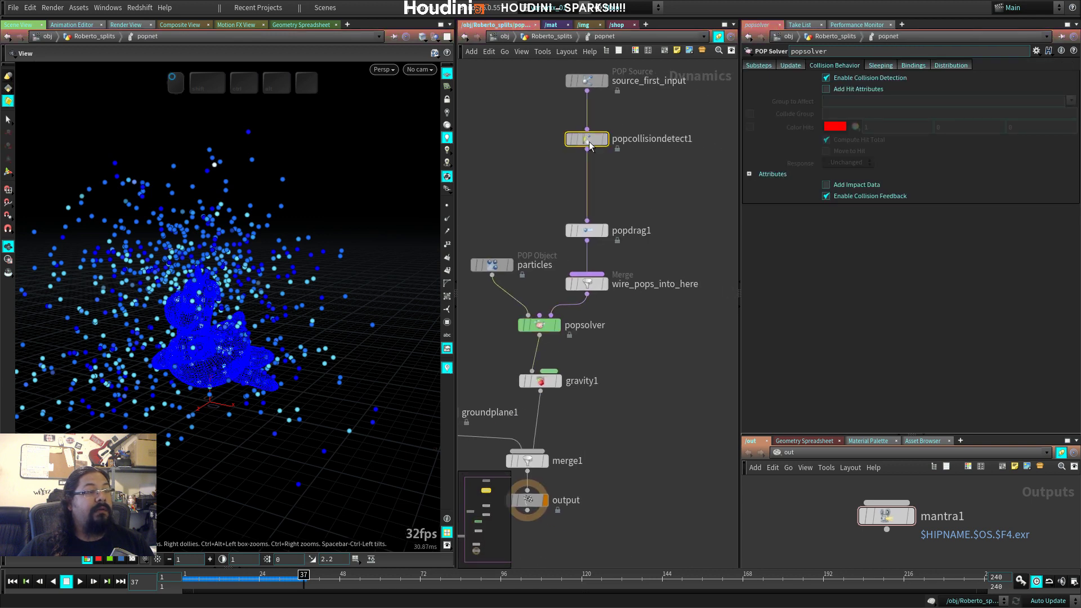
left_click(587, 139)
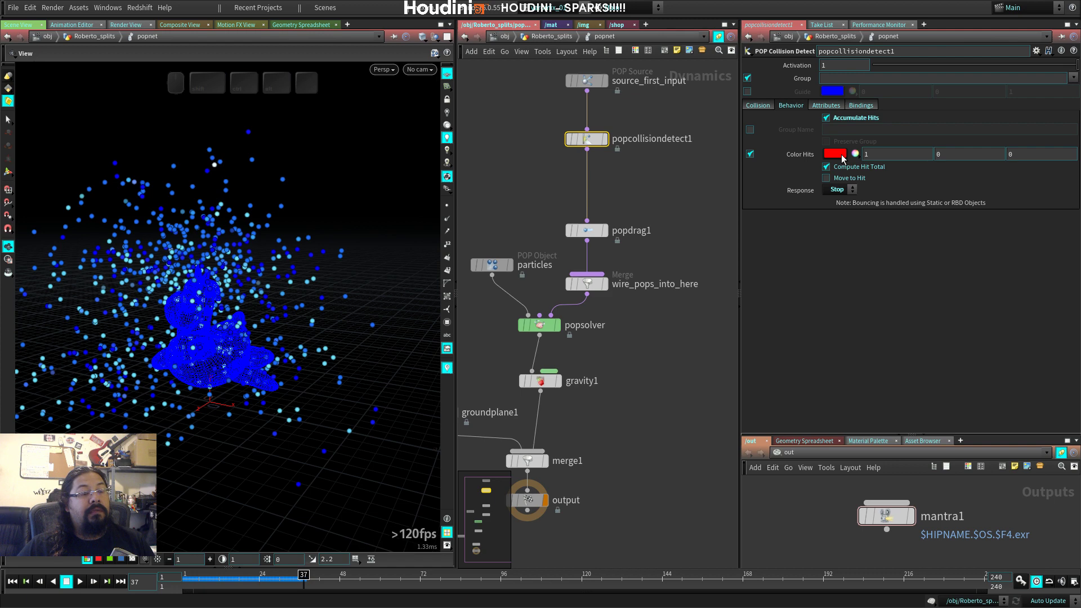
left_click(838, 190)
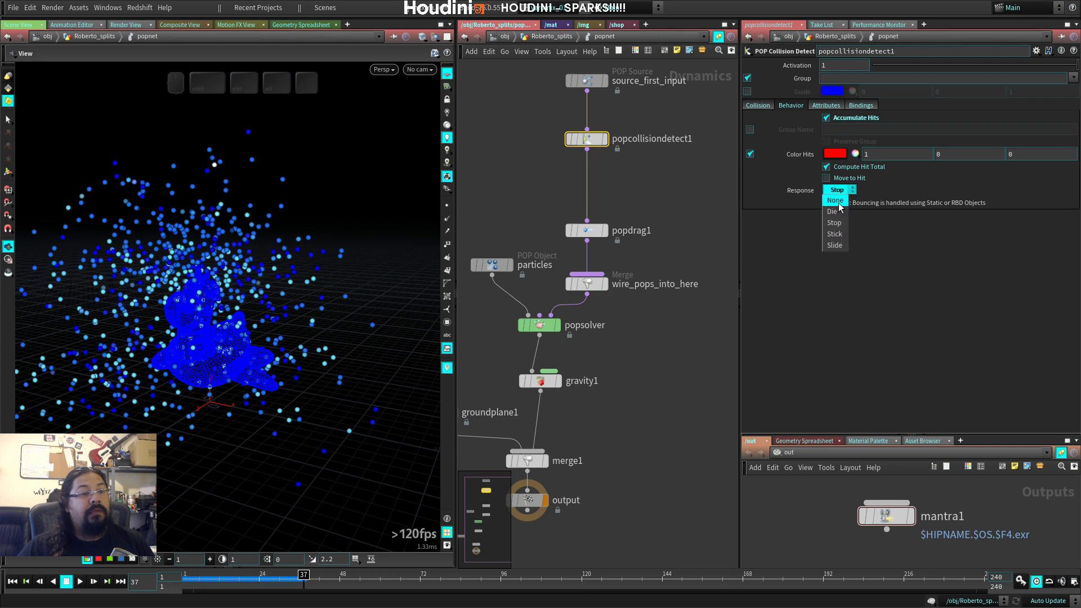
left_click(838, 201)
key("ctrl+Up")
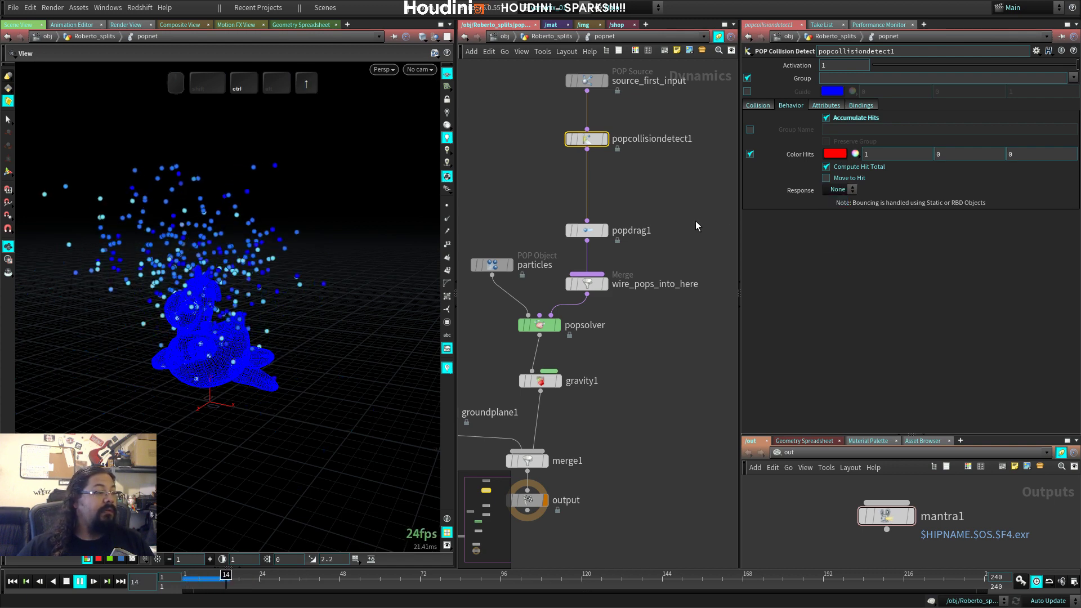
Step: In the Roberto_splits network, insert a white Color node between N_to_v and popnet, moving the upstream nodes up to make room
key("u")
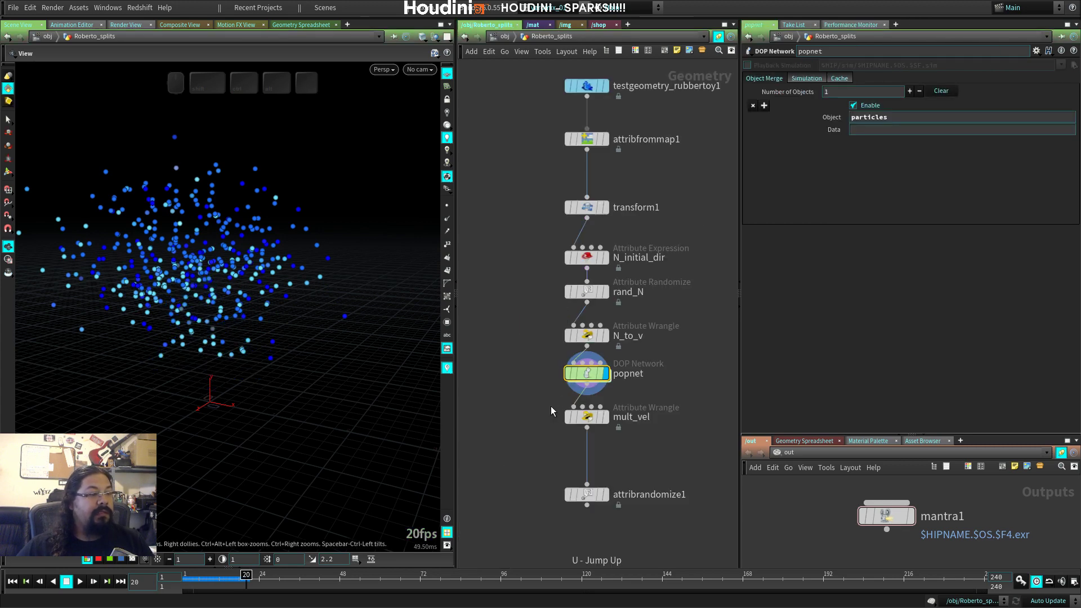
left_click_drag(574, 335, 575, 264, "shift")
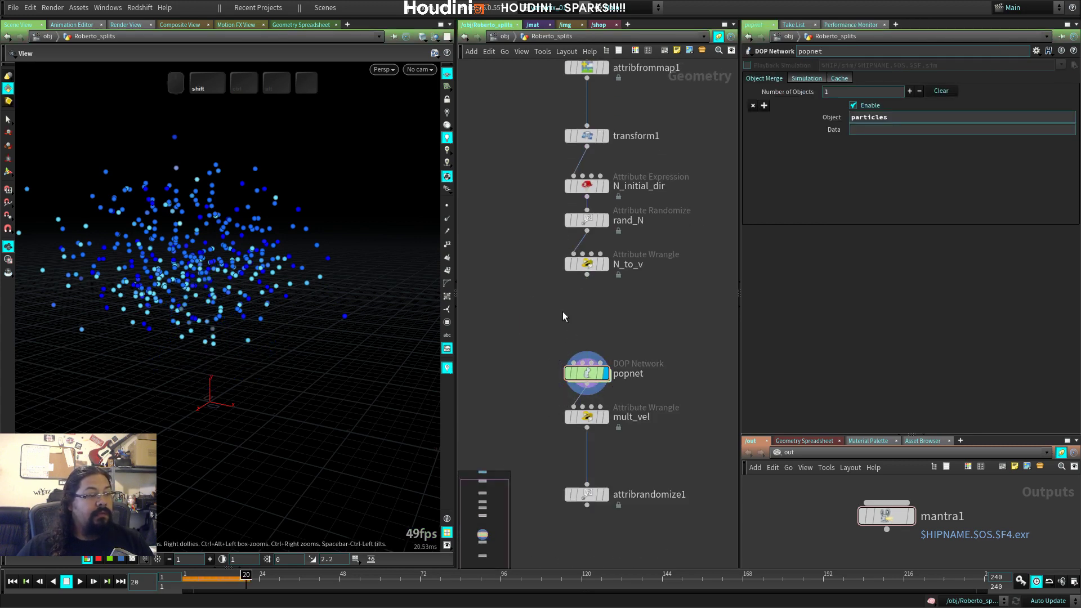
key("ctrl+z")
mouse_move(591, 342)
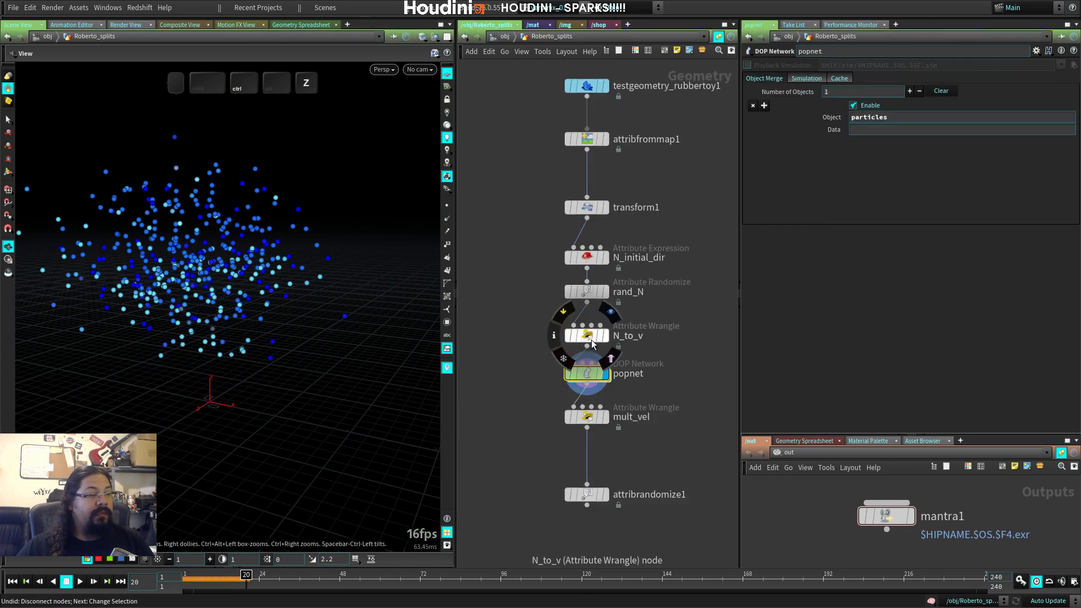
left_click_drag(592, 340, 587, 272, "shift")
key("Tab")
type("c")
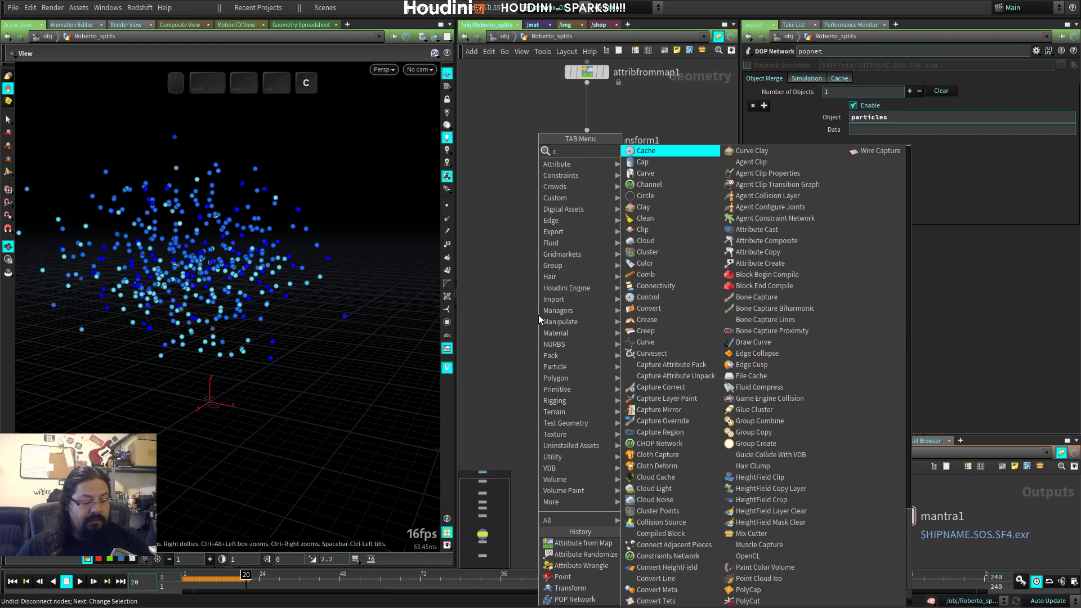
type("olor")
key("Return")
left_click(581, 321)
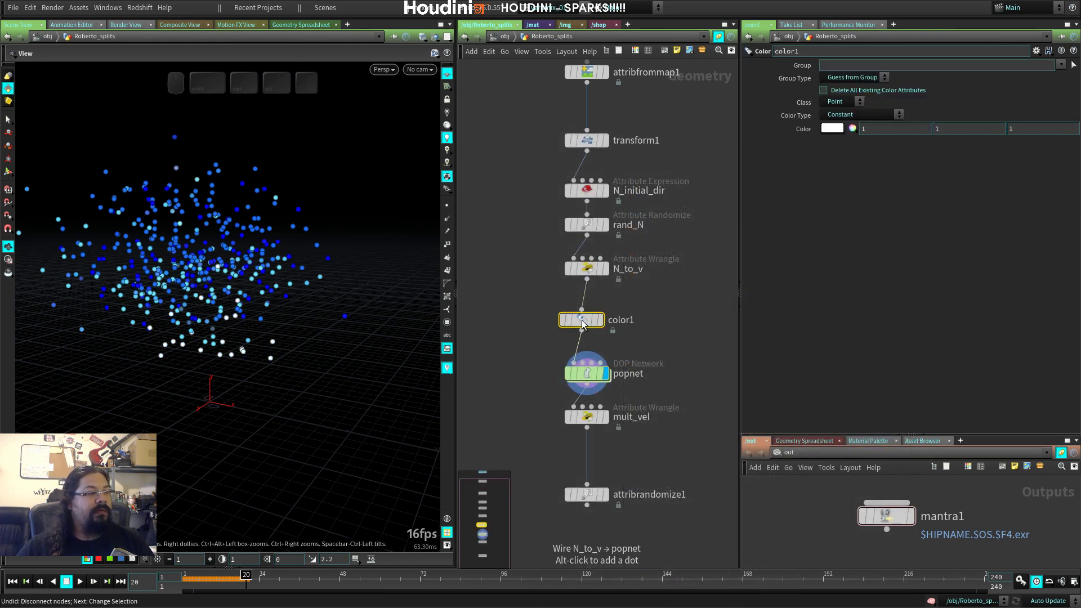
left_click_drag(581, 321, 587, 333)
Step: Replay the popnet simulation from the start to check the particle colors
mouse_move(590, 373)
key("ctrl+Up")
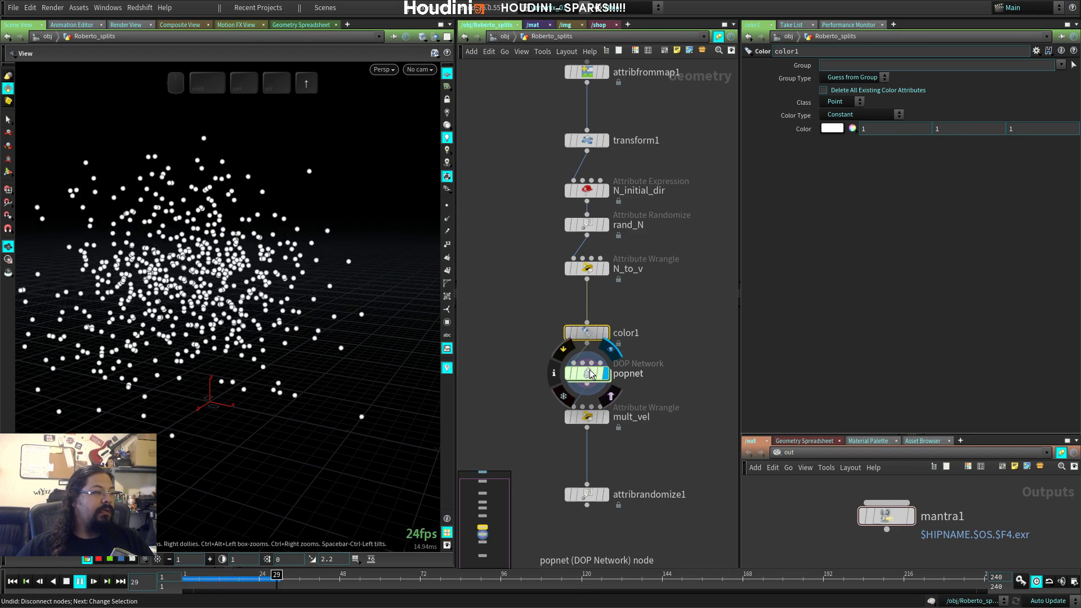
key("Up")
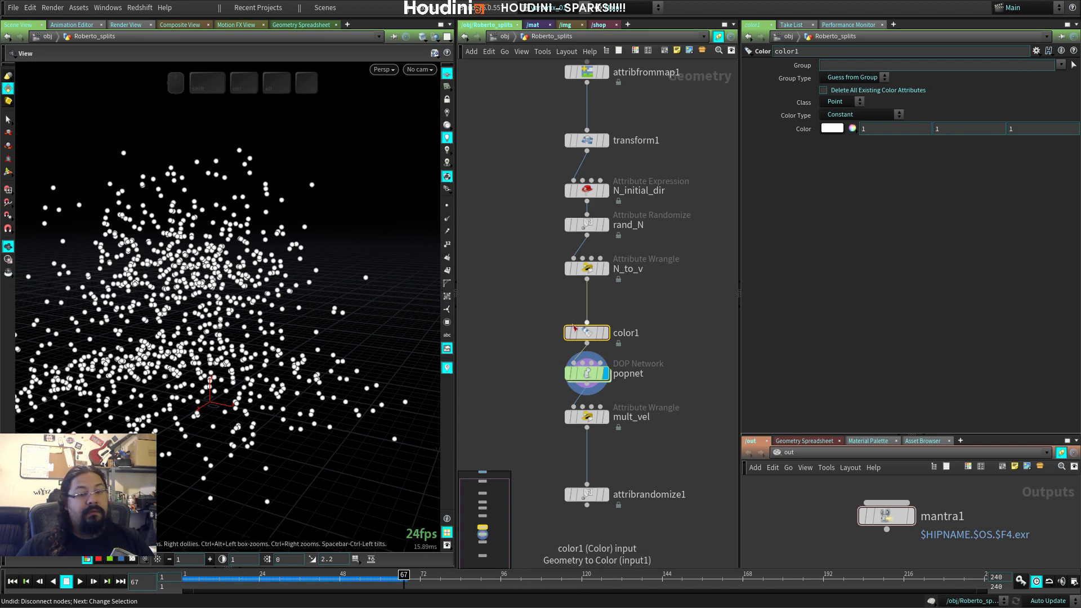
Step: Enter popnet, enable Move to Hit on popcollisiondetect1 and replay the simulation from the start
double_click(587, 372)
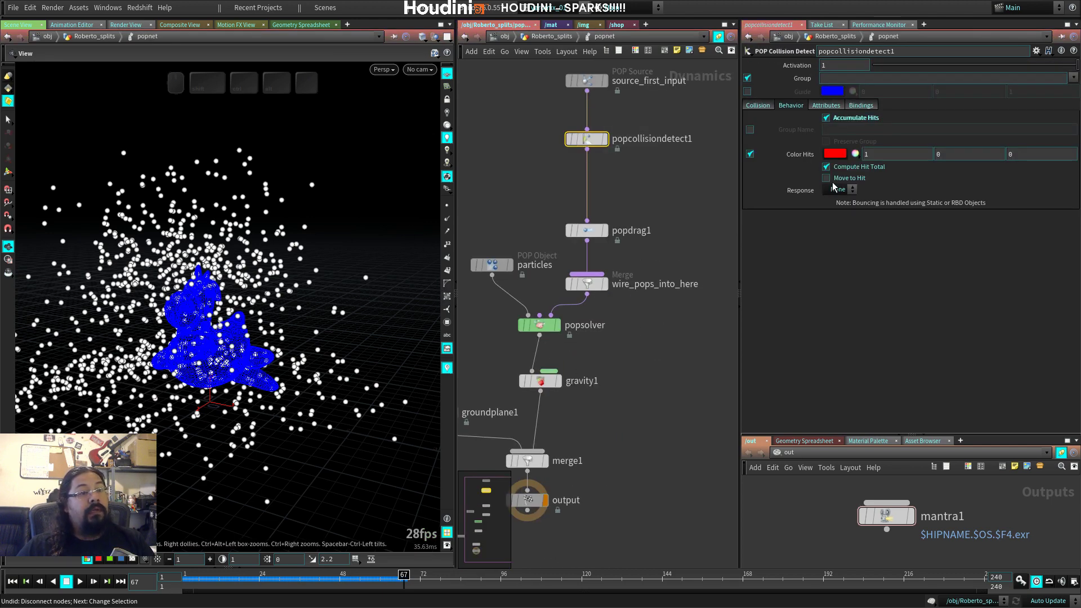
left_click(856, 178)
key("ctrl+Up")
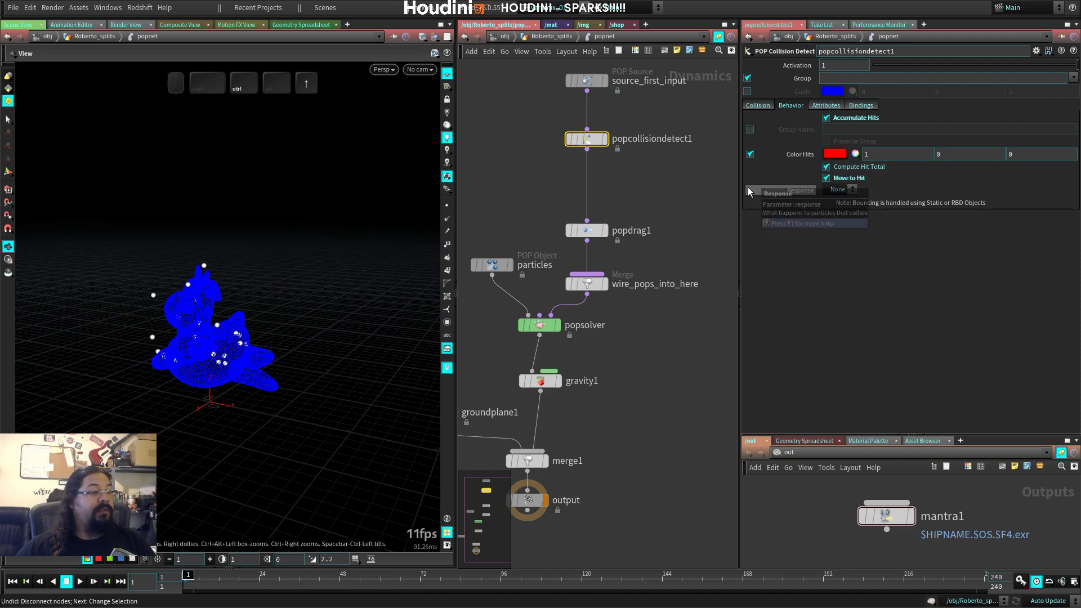
key("Up")
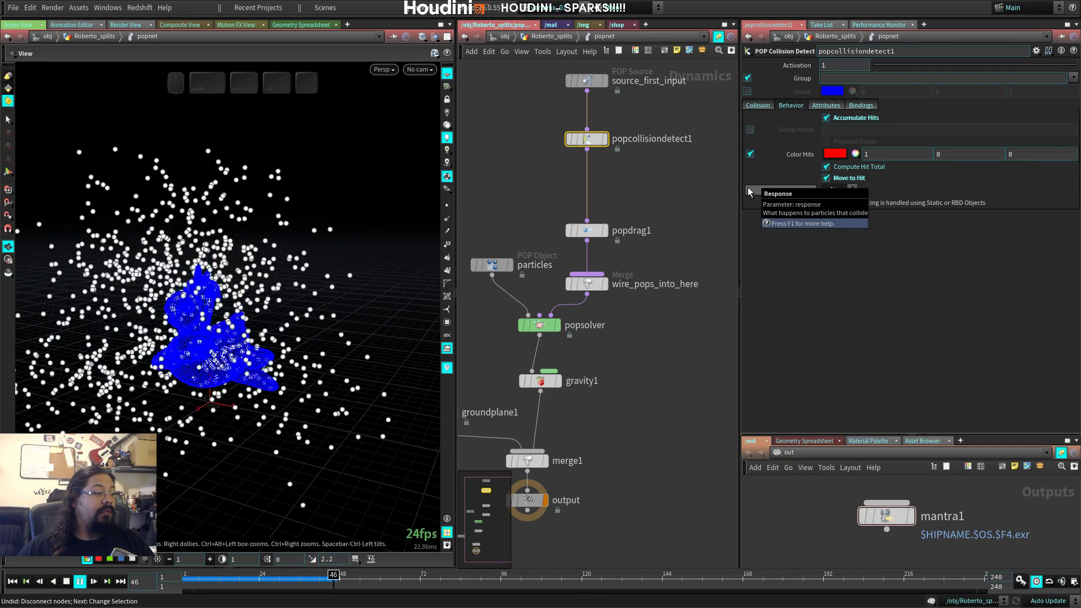
key("Up")
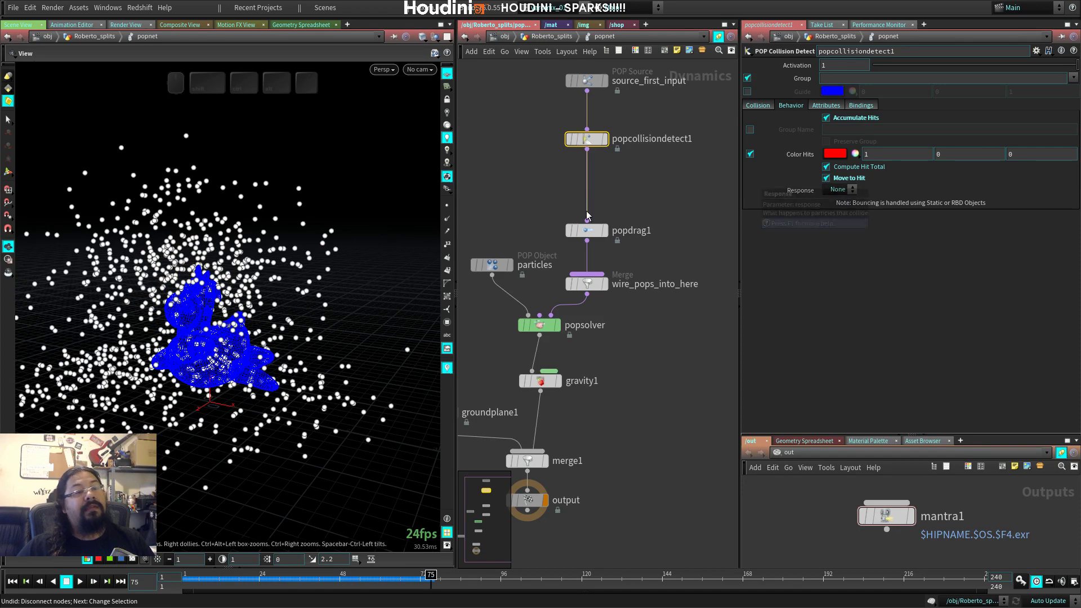
Step: Insert a second POP Collision Detect node between source_first_input and popcollisiondetect1, making room for it in the chain
middle_click_drag(629, 177, 641, 239)
left_click(598, 145)
left_click_drag(598, 144, 598, 113)
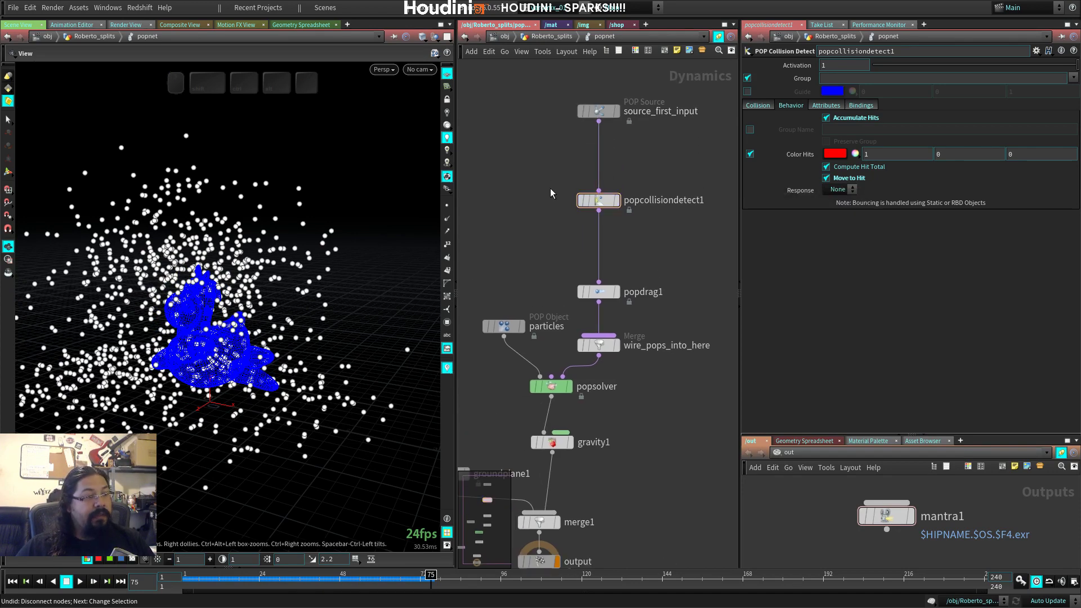
key("Tab")
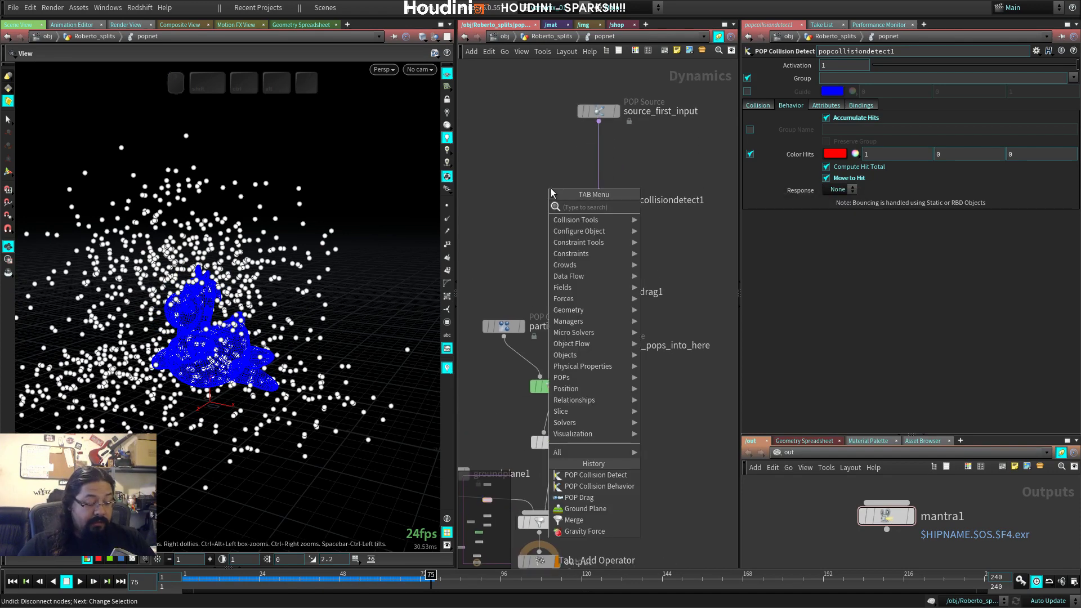
type("col")
mouse_move(574, 220)
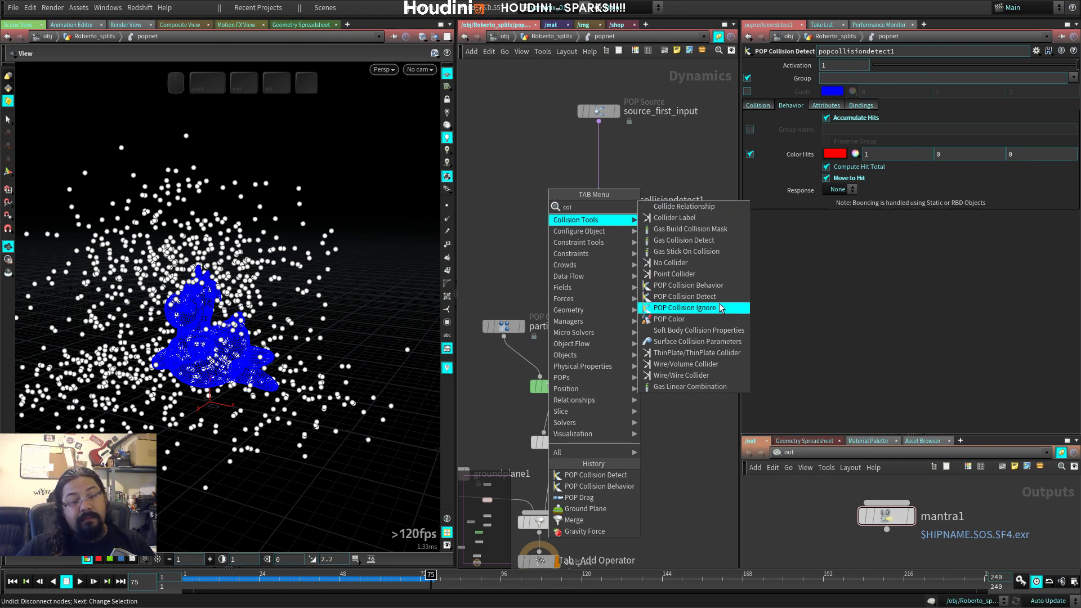
left_click(704, 297)
left_click(599, 155)
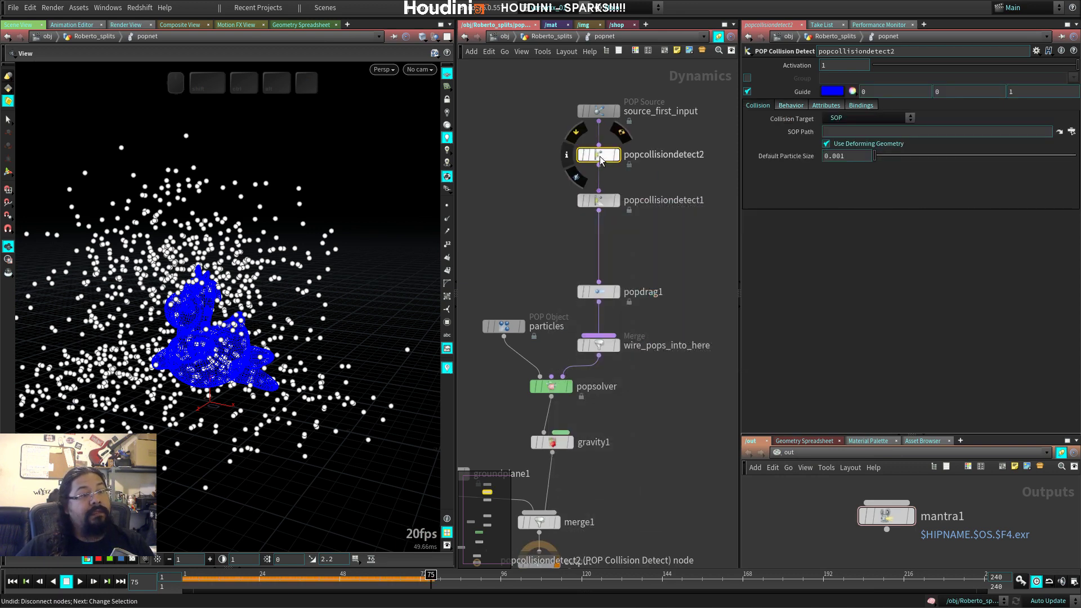
Step: Set popcollisiondetect2's Collision Target to DOP Objects and assign groundplane1 as its DOP object
left_click(867, 119)
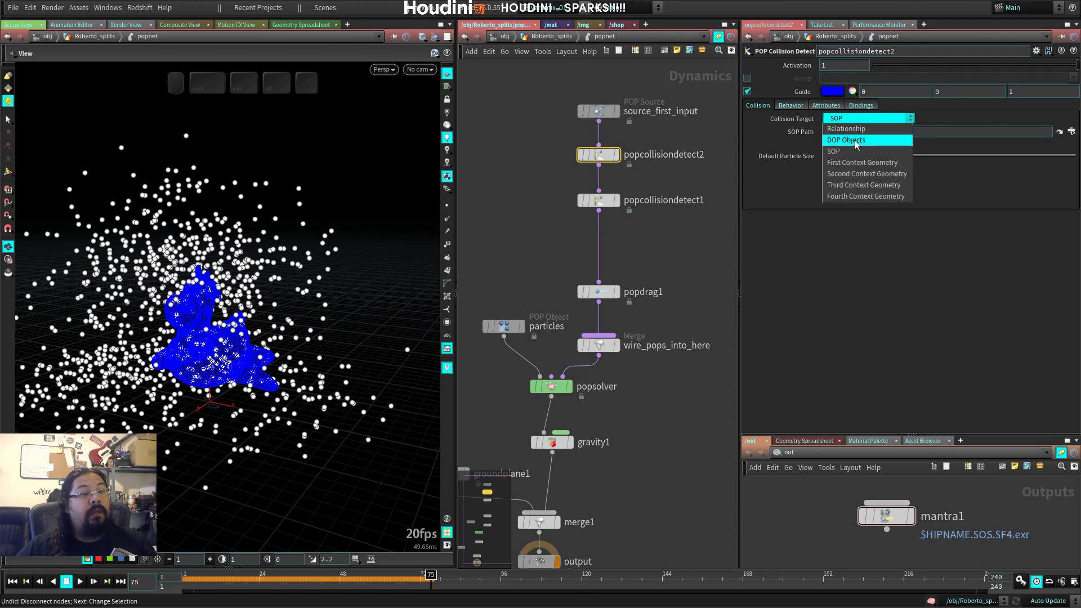
left_click(856, 140)
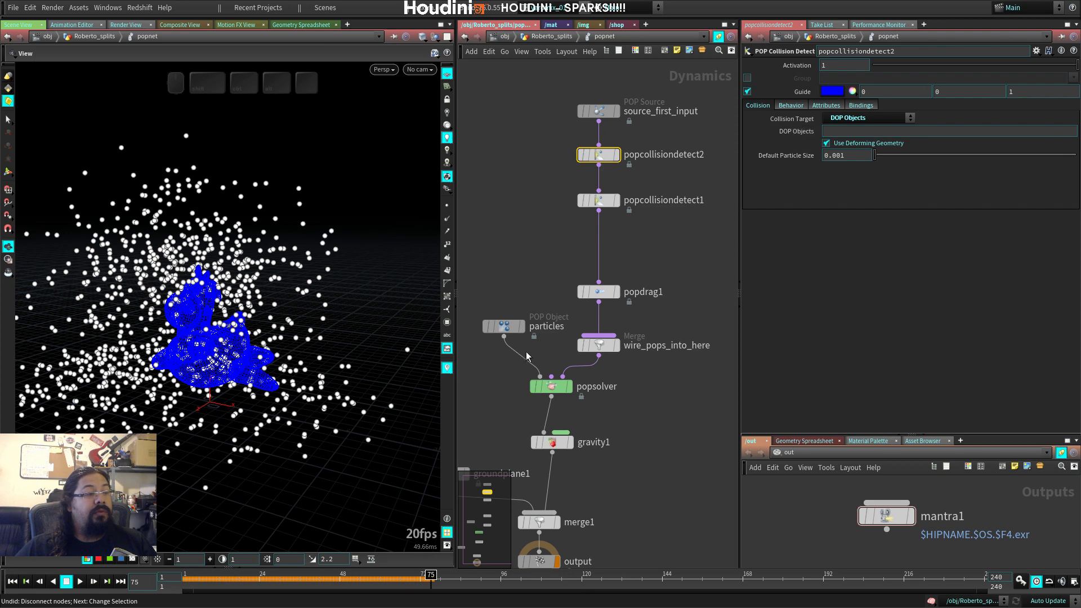
middle_click_drag(504, 389, 578, 281)
left_click_drag(522, 366, 843, 135)
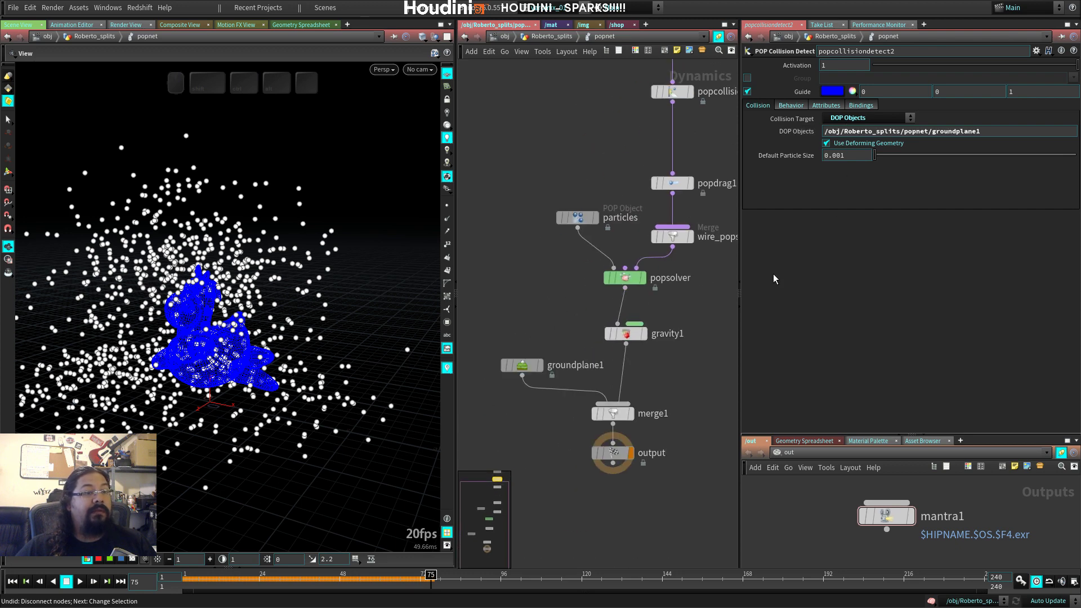
Step: Give popcollisiondetect2 the hit group name collidegrp with Preserve Group enabled, and replay the simulation from the start
left_click(789, 106)
left_click(831, 128)
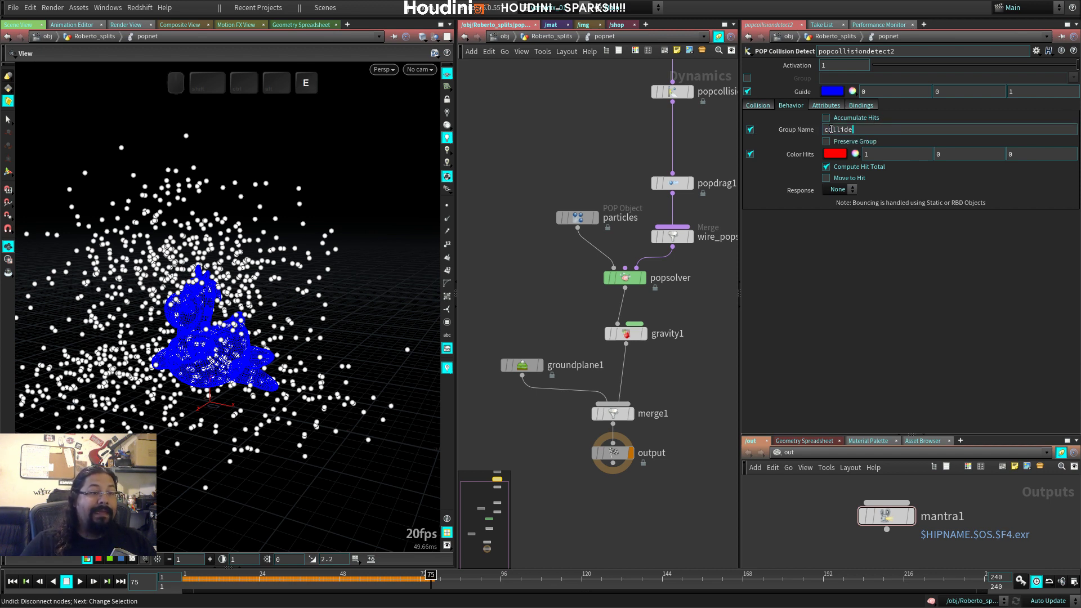
key("BackSpace")
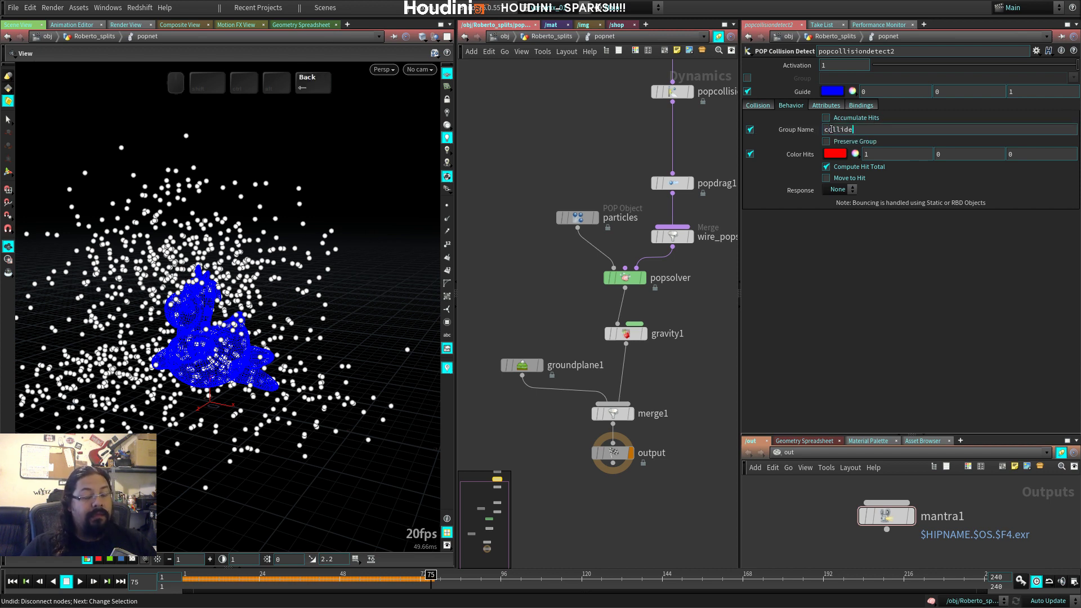
key("Return")
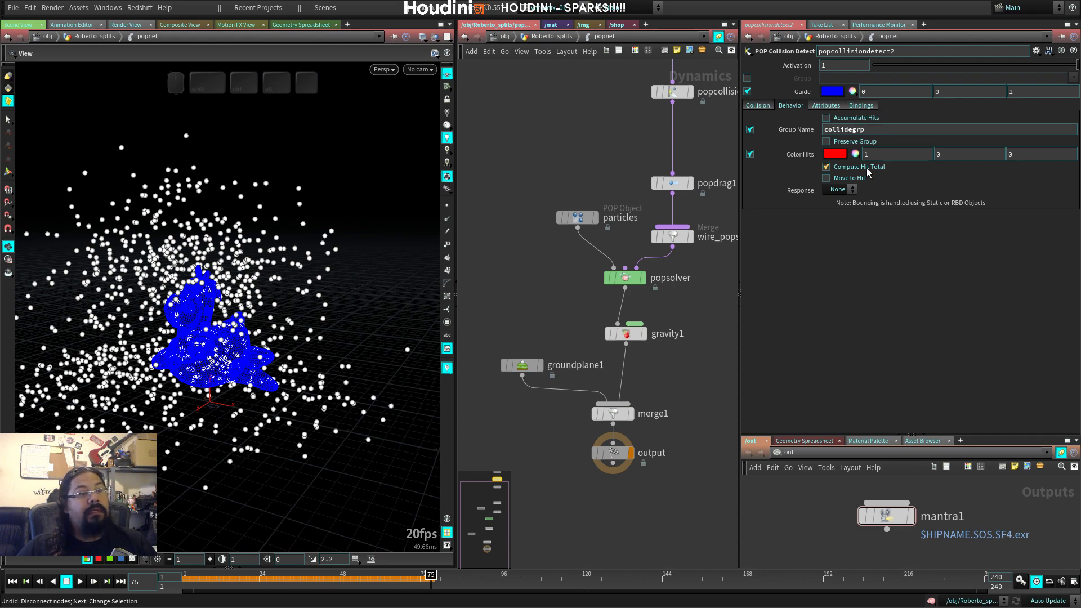
key("ctrl+Up")
key("Up")
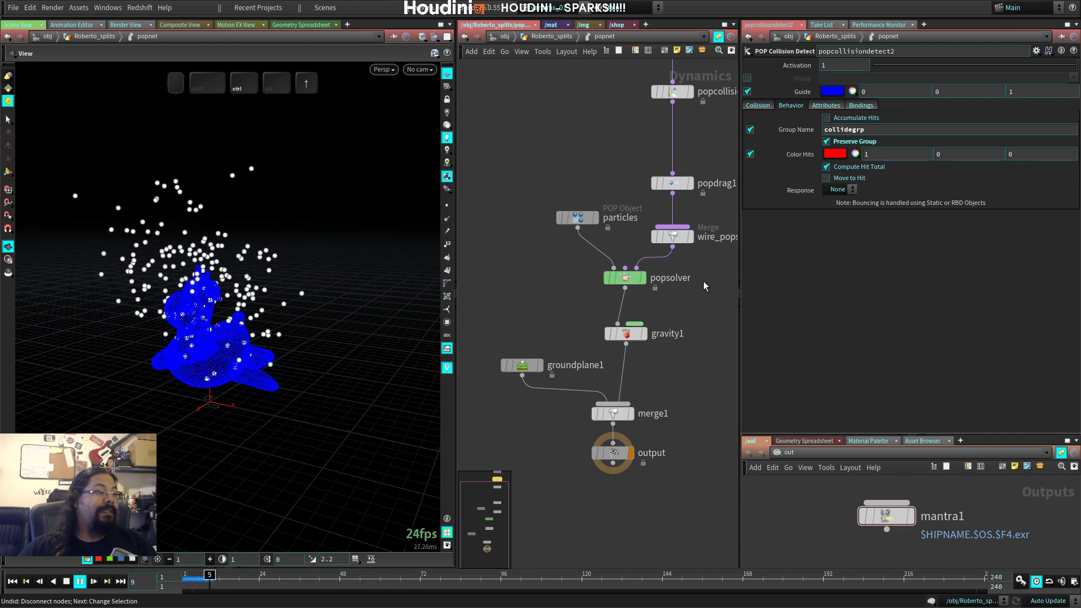
key("Up")
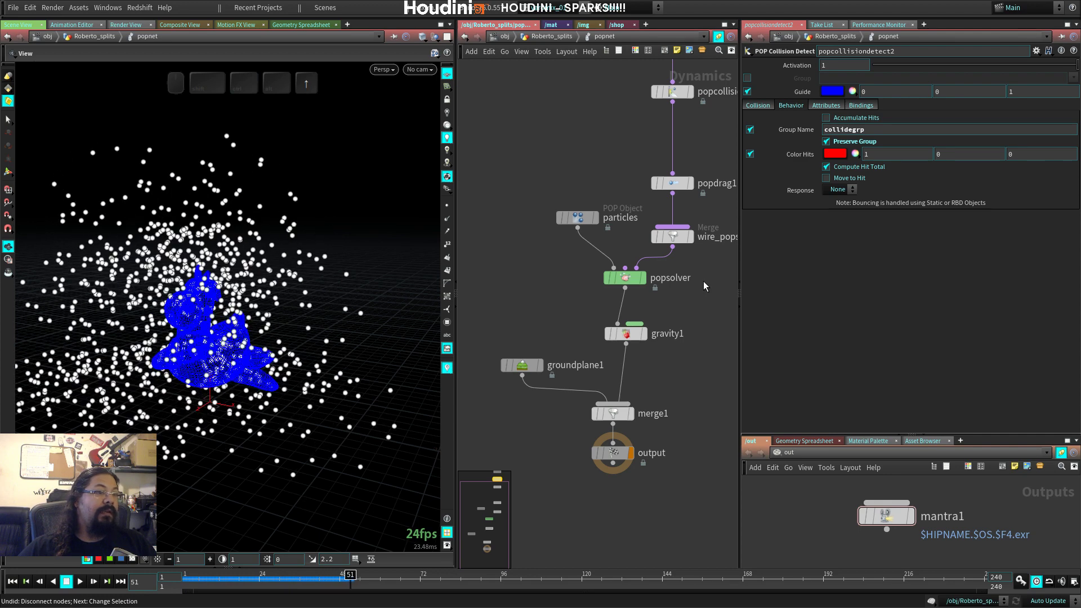
Step: Delete the popcollisiondetect1 node from the particle chain
middle_click_drag(686, 111, 561, 197)
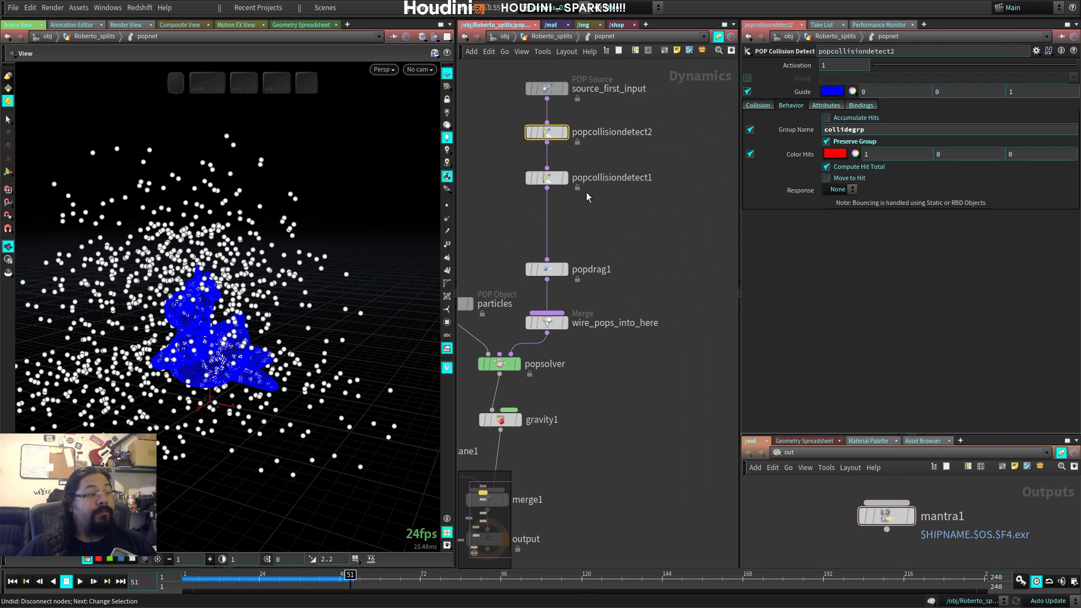
left_click(547, 178)
key("Delete")
Step: Insert a POP Collision Behavior node between popcollisiondetect2 and popdrag1
key("Tab")
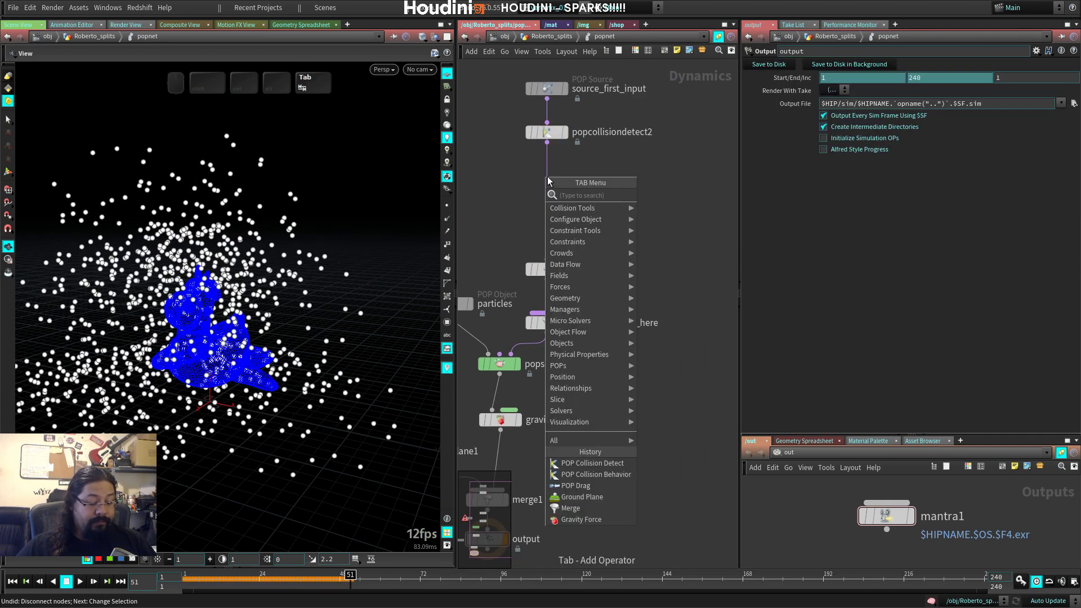
type("pop")
key("Down")
key("Down")
key("Down")
key("Down")
key("Down")
key("Down")
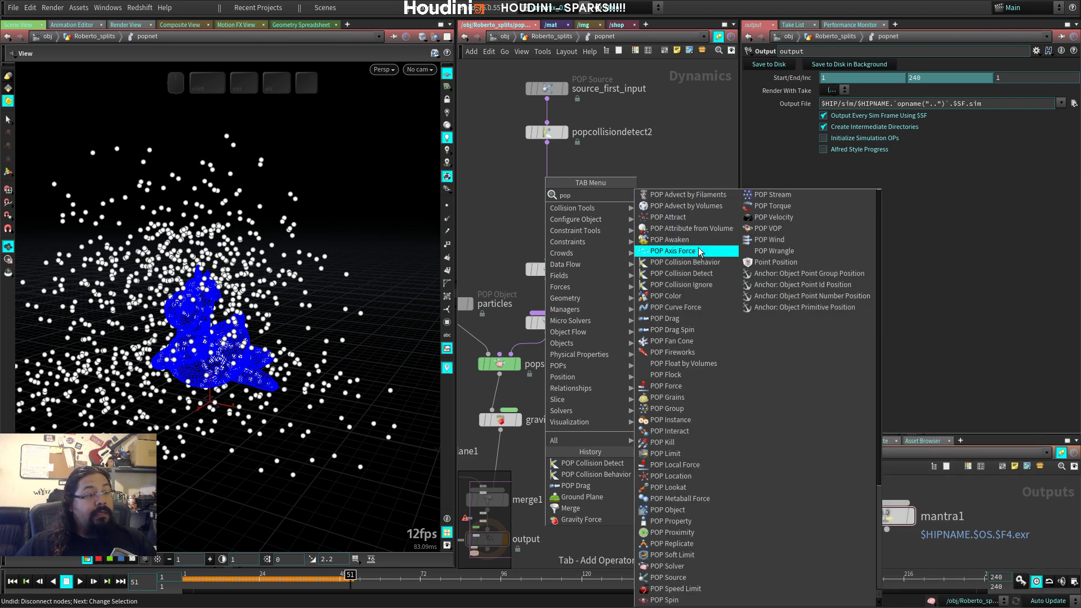
key("Return")
left_click(550, 192)
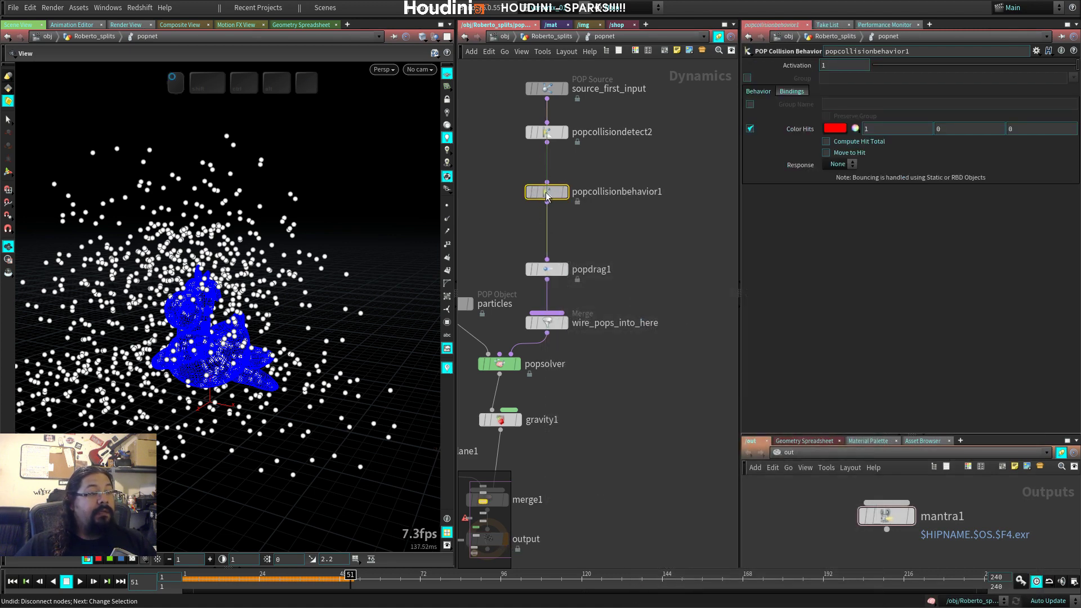
Step: Enable the Group option on popcollisionbehavior1, check which groups it offers and replay the simulation from the start
left_click(748, 78)
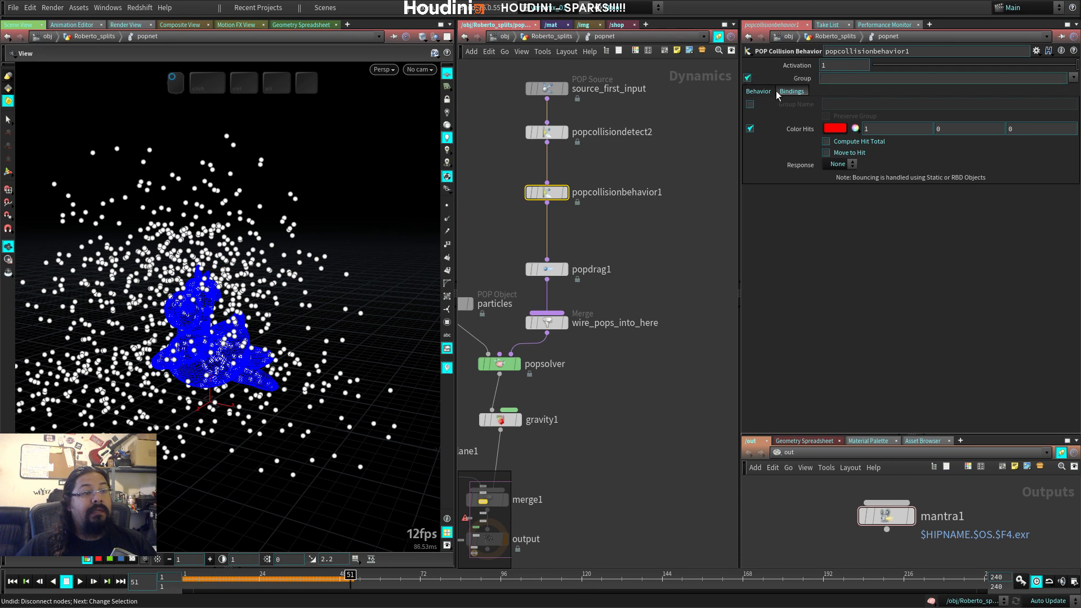
left_click(1074, 79)
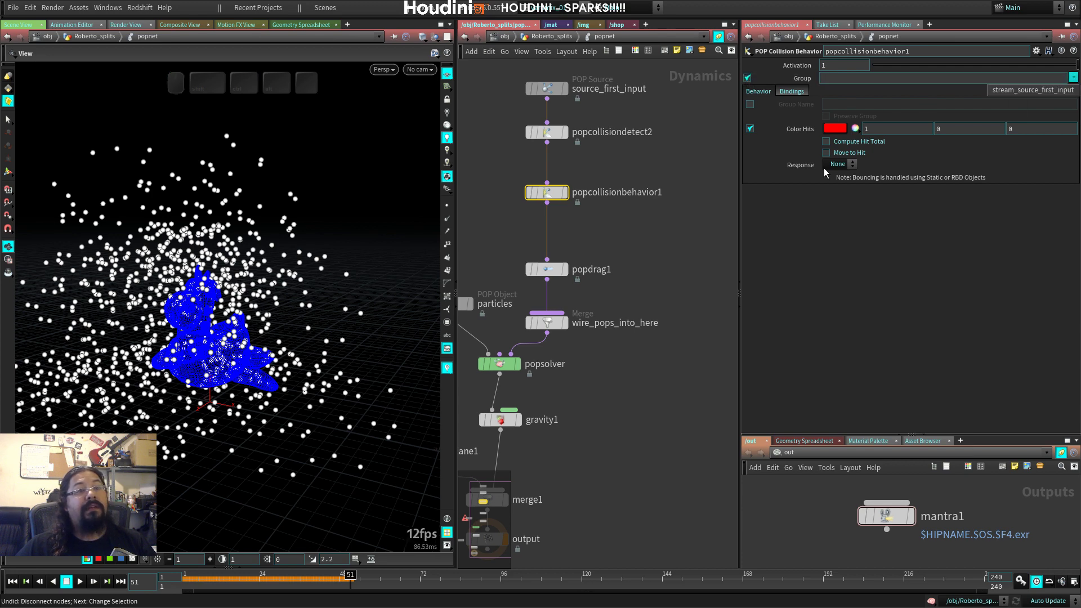
key("Escape")
key("ctrl+Up")
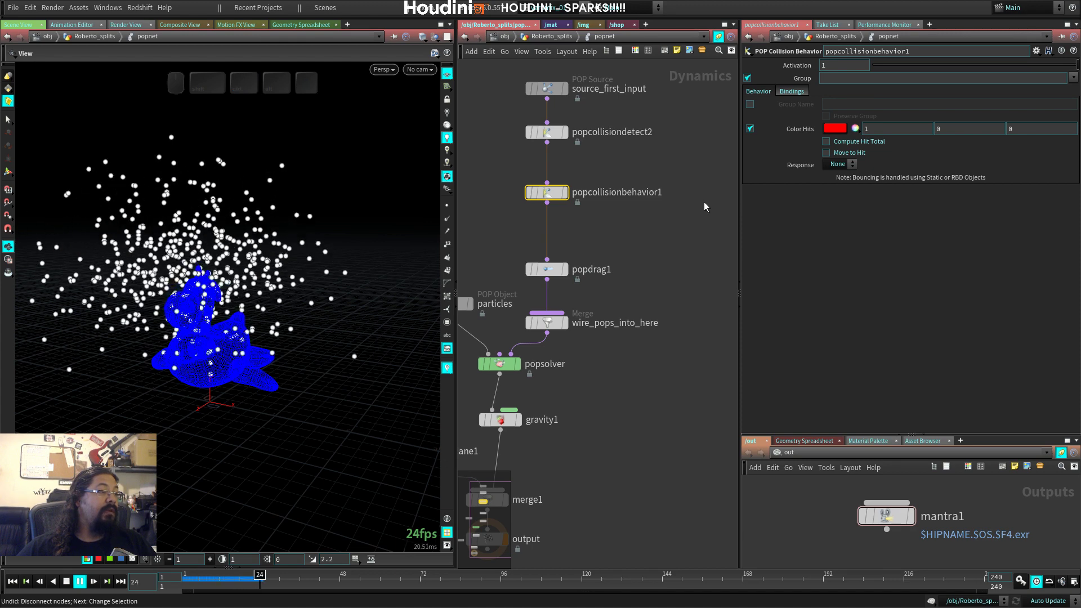
key("Up")
left_click(1072, 79)
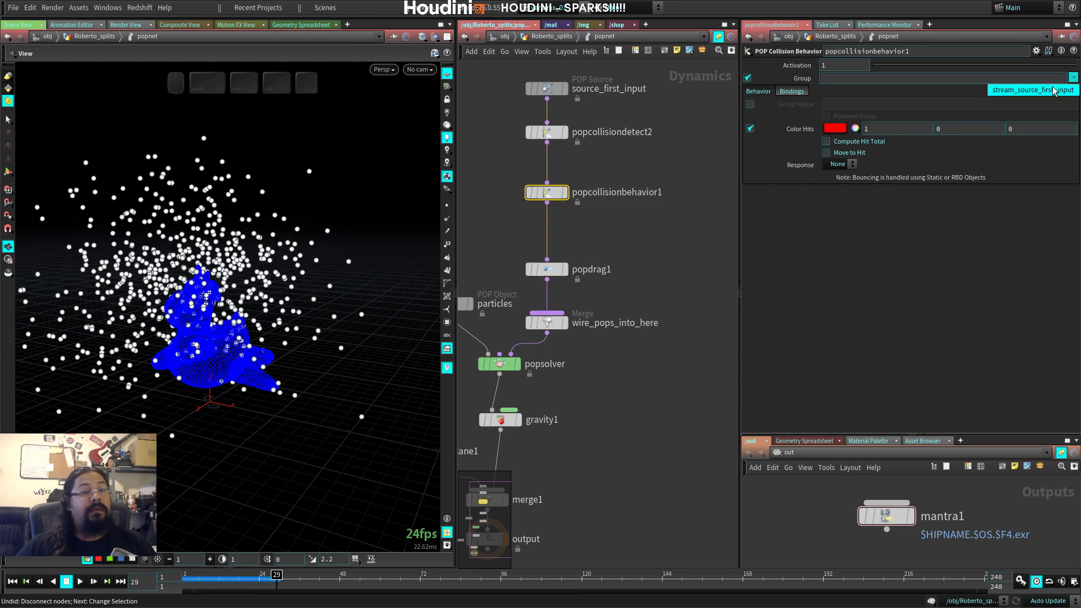
left_click(675, 201)
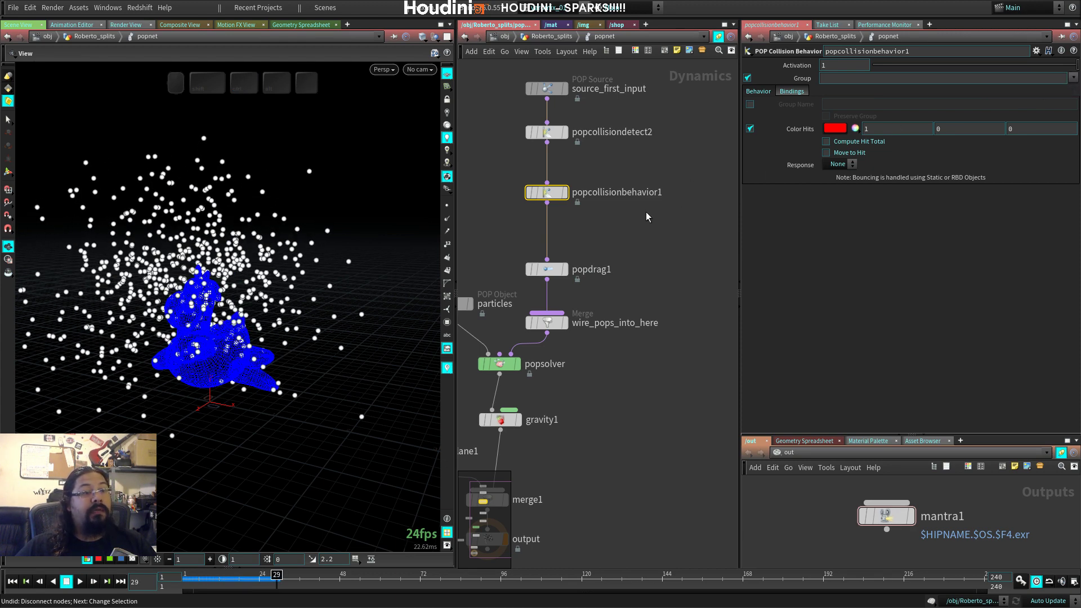
key("Up")
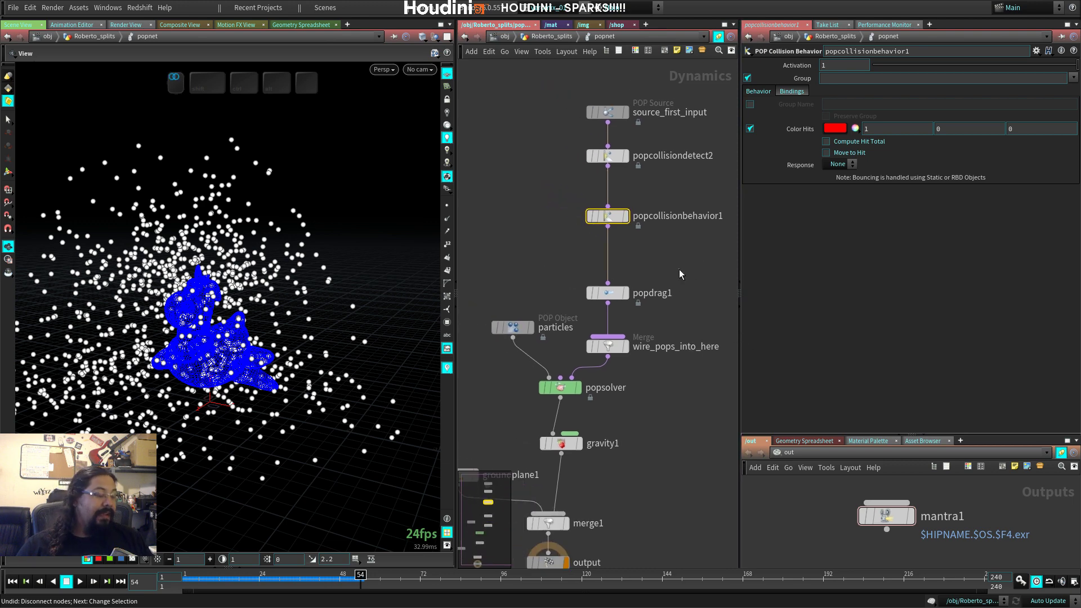
Step: At the scene object level, add a Grid geometry object beside Roberto_splits and rename it floor
key("u")
key("u")
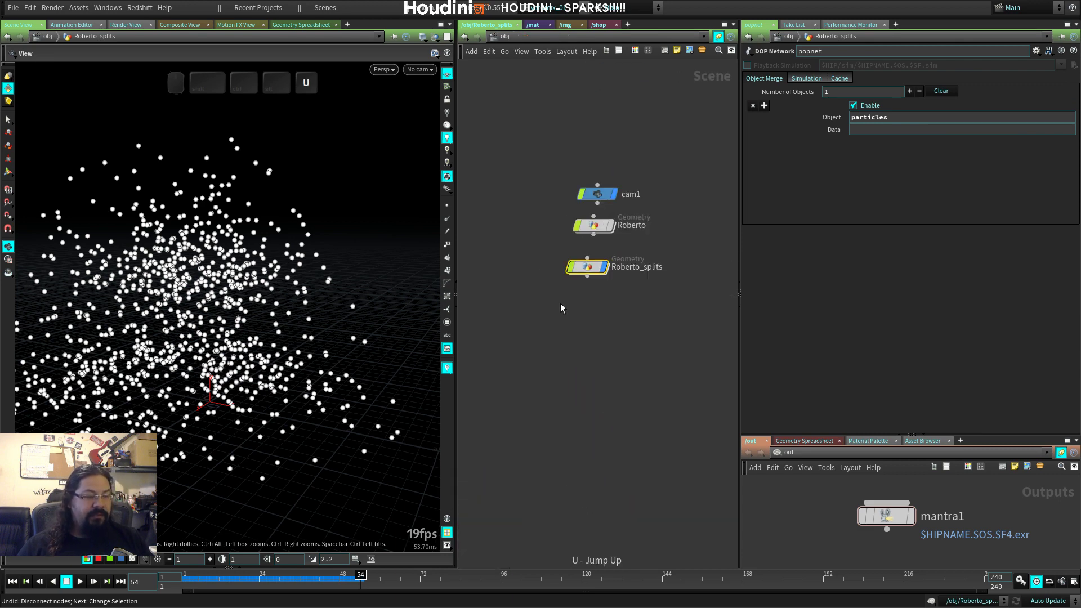
key("Tab")
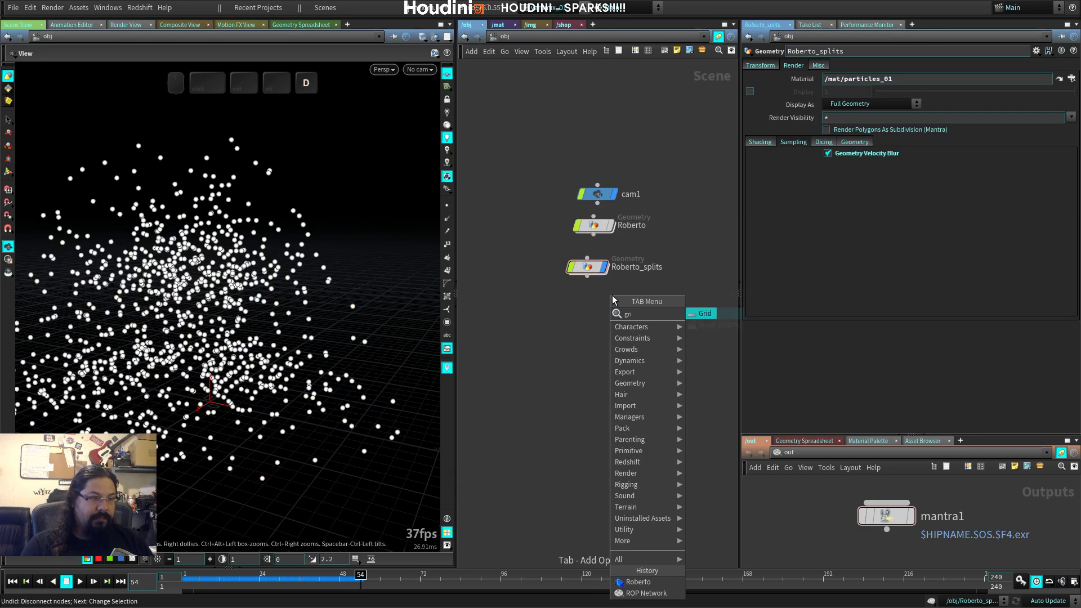
key("Escape")
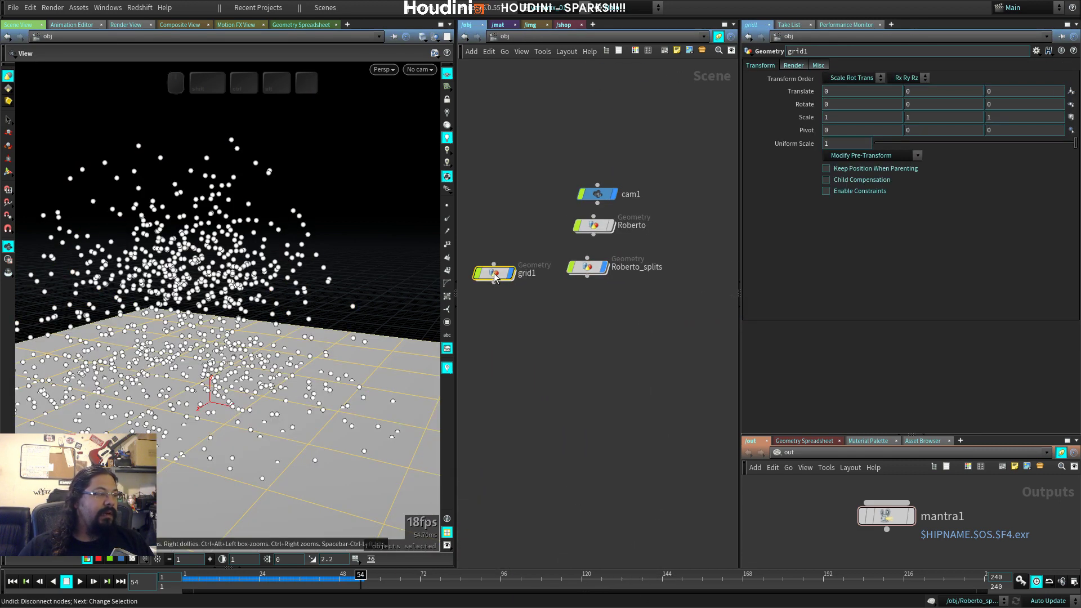
left_click_drag(495, 273, 494, 255)
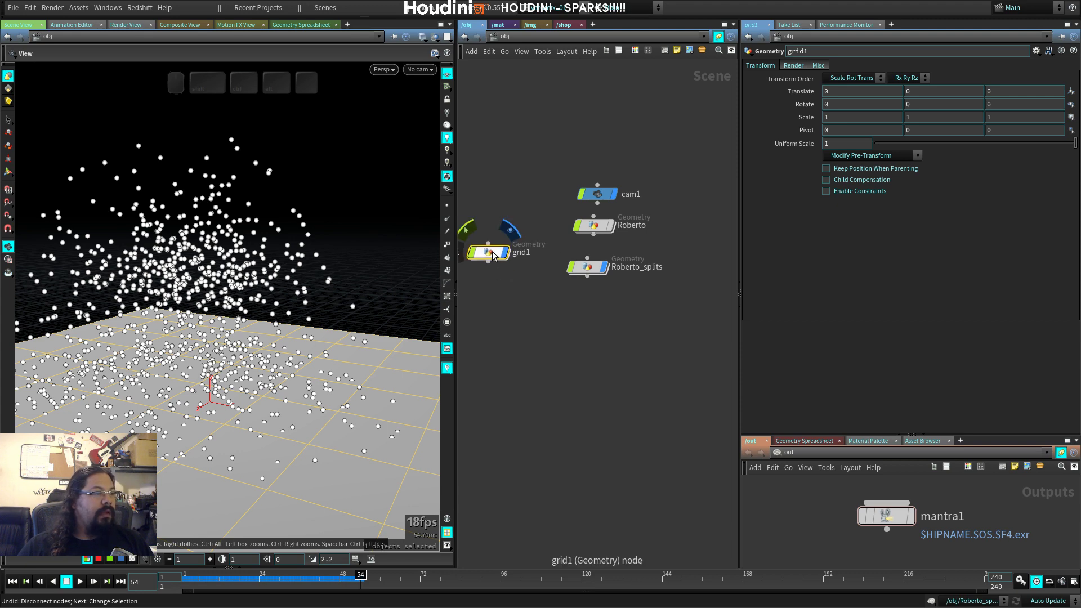
right_click_drag(388, 265, 552, 353)
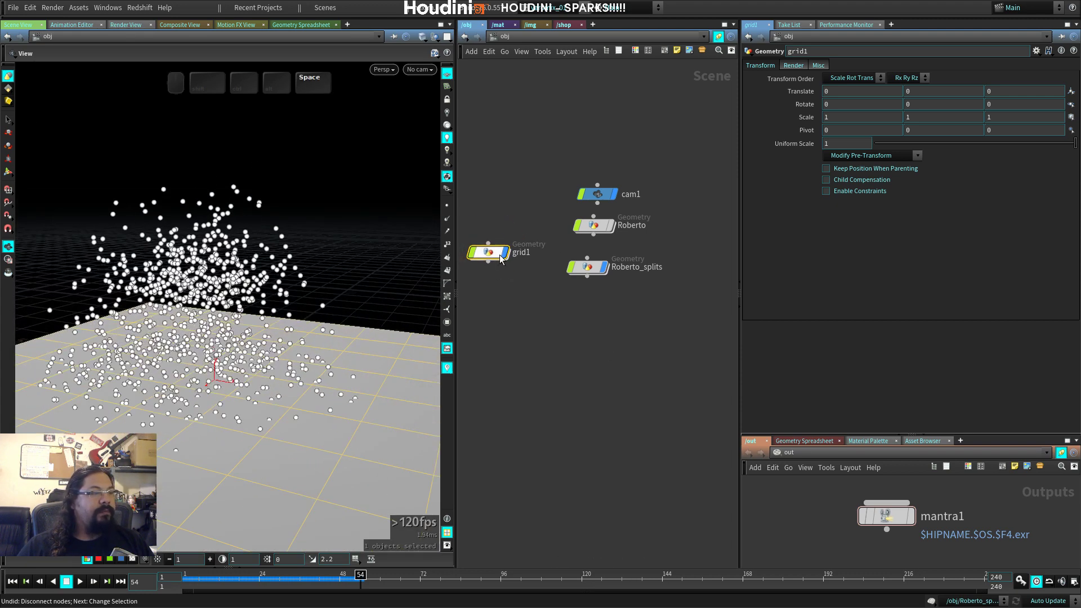
left_click_drag(500, 259, 505, 274)
double_click(526, 268)
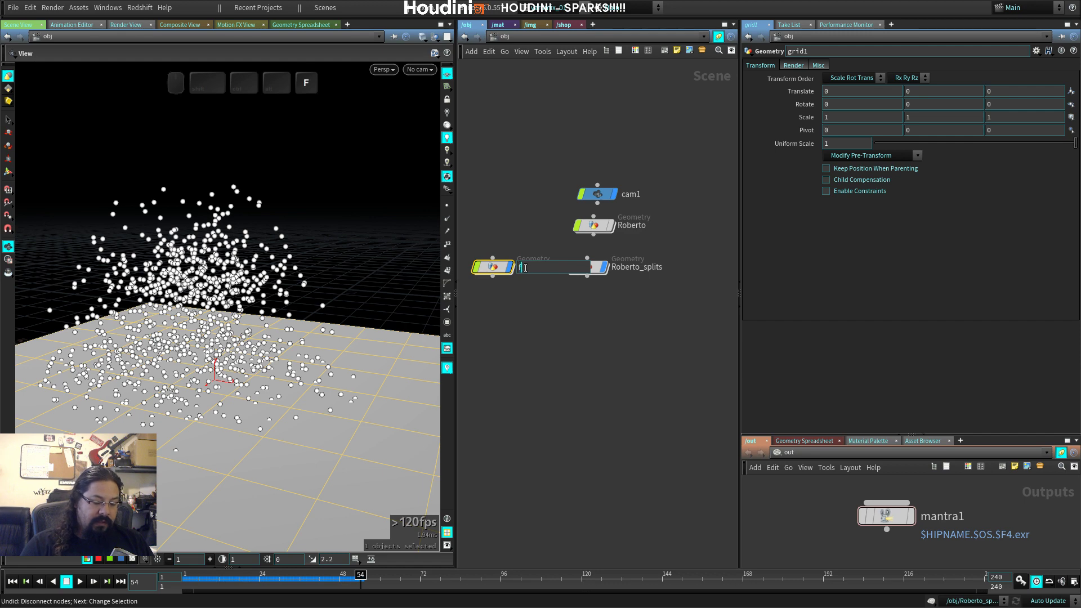
key("Return")
Step: Inside Roberto_splits' popnet, delete the popcollisiondetect2 and popcollisionbehavior1 nodes
double_click(598, 267)
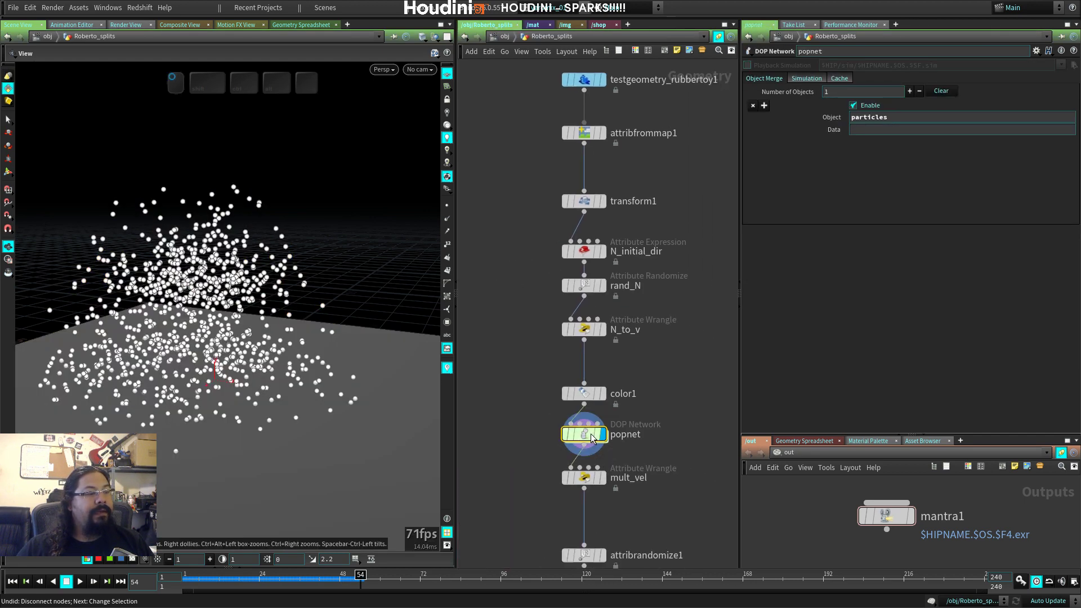
double_click(591, 438)
left_click_drag(525, 142, 660, 251)
key("Delete")
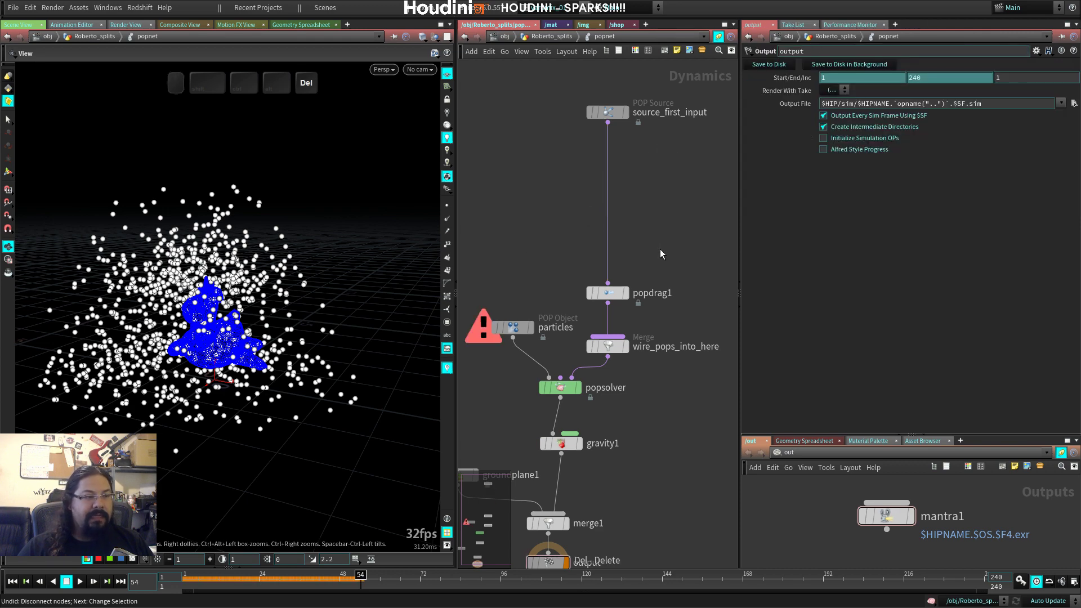
Step: Insert a new POP Collision Detect node between source_first_input and popdrag1, placed just below the source
key("Tab")
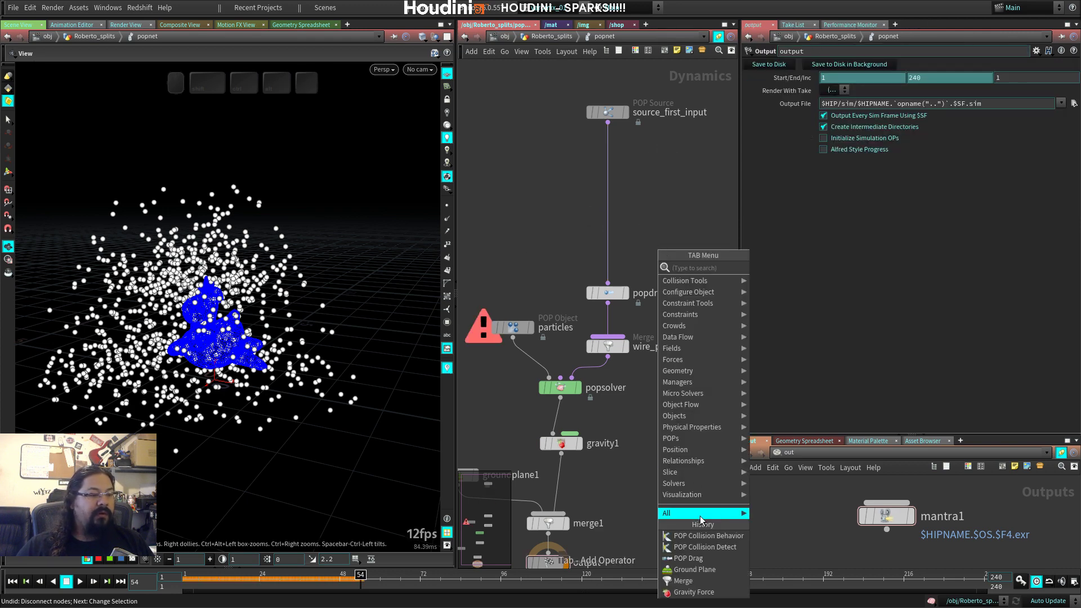
left_click(703, 548)
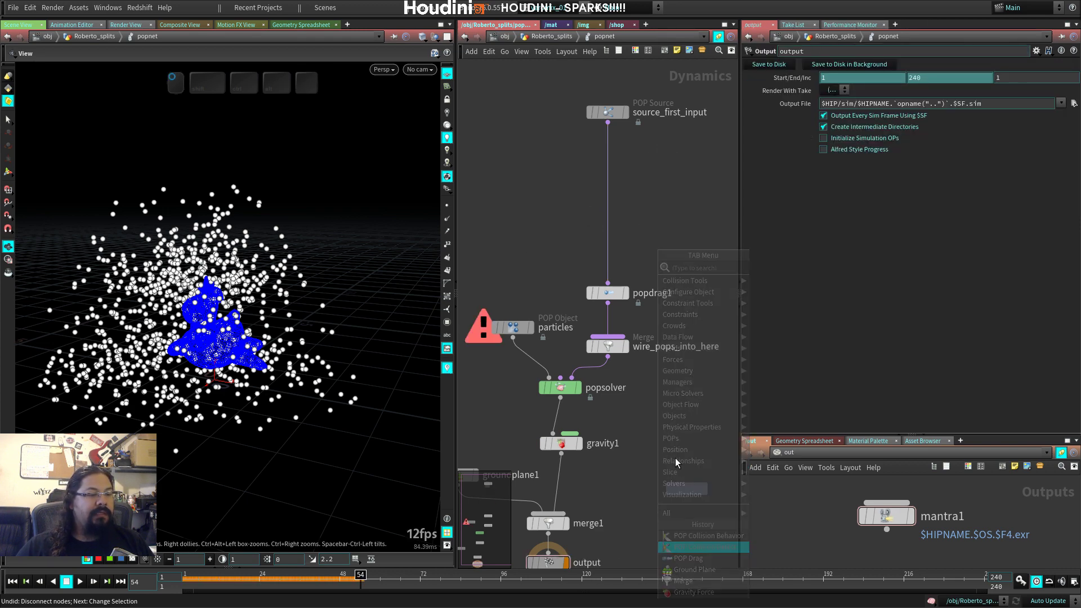
left_click(608, 189)
left_click_drag(607, 191, 608, 166)
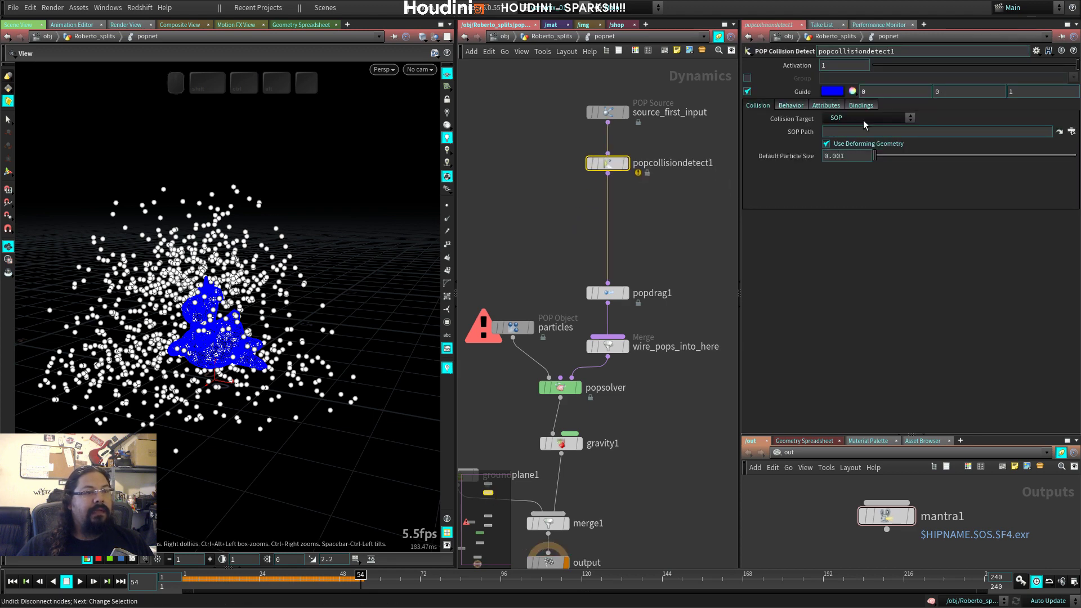
Step: Set the SOP Path of popcollisiondetect1 to the floor object, /obj/floor, keeping SOP as the collision target
left_click(870, 117)
left_click(1055, 132)
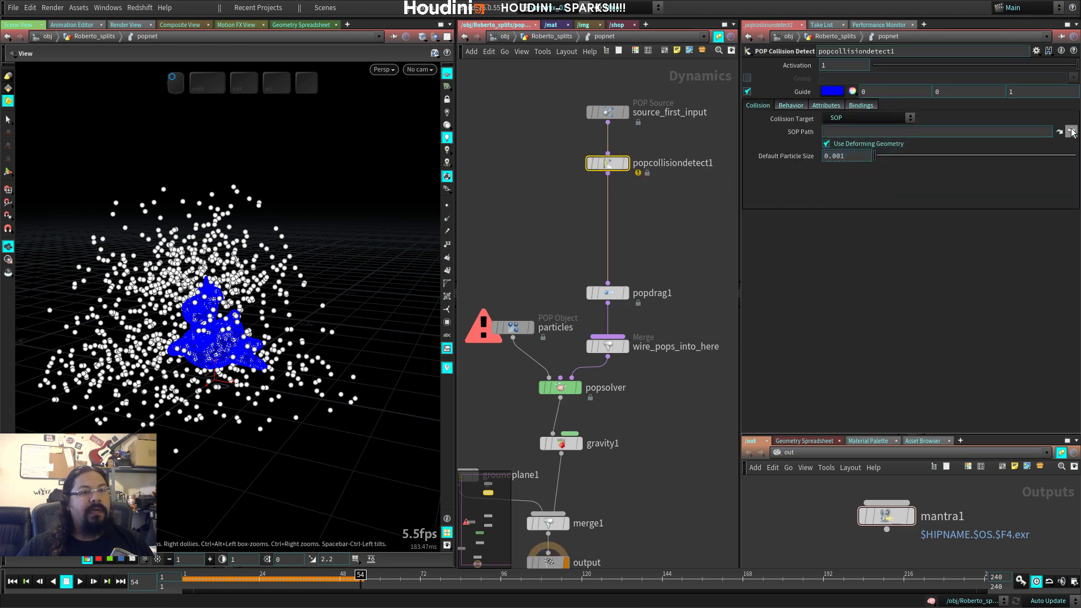
left_click(1071, 131)
left_click(963, 73)
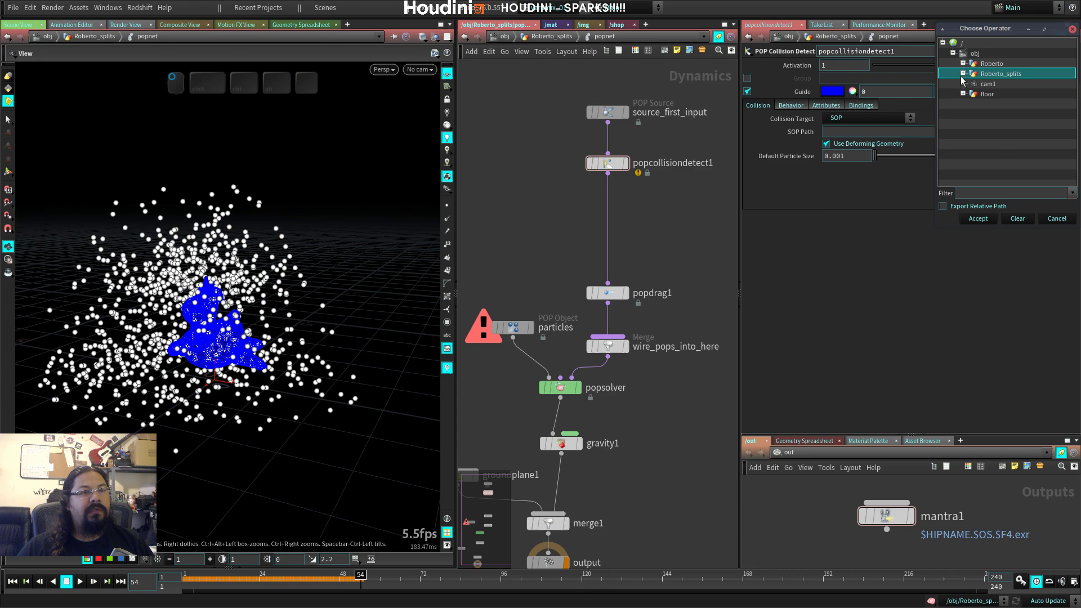
left_click(993, 94)
left_click(978, 218)
Step: Replay the simulation from the first frame to check where particles register hits on the floor
key("ctrl+Up")
key("Up")
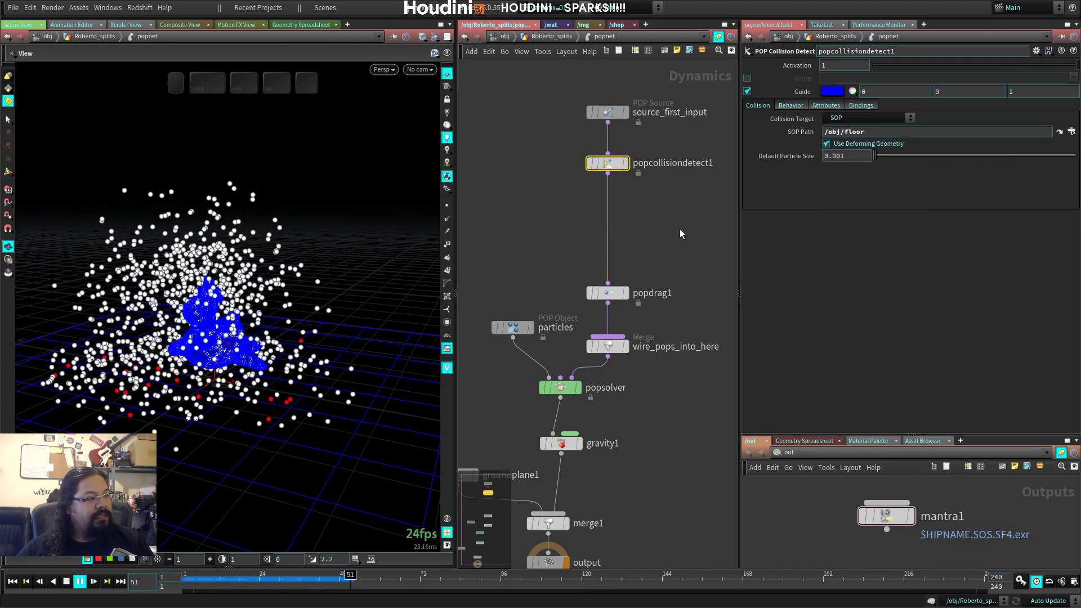
key("Up")
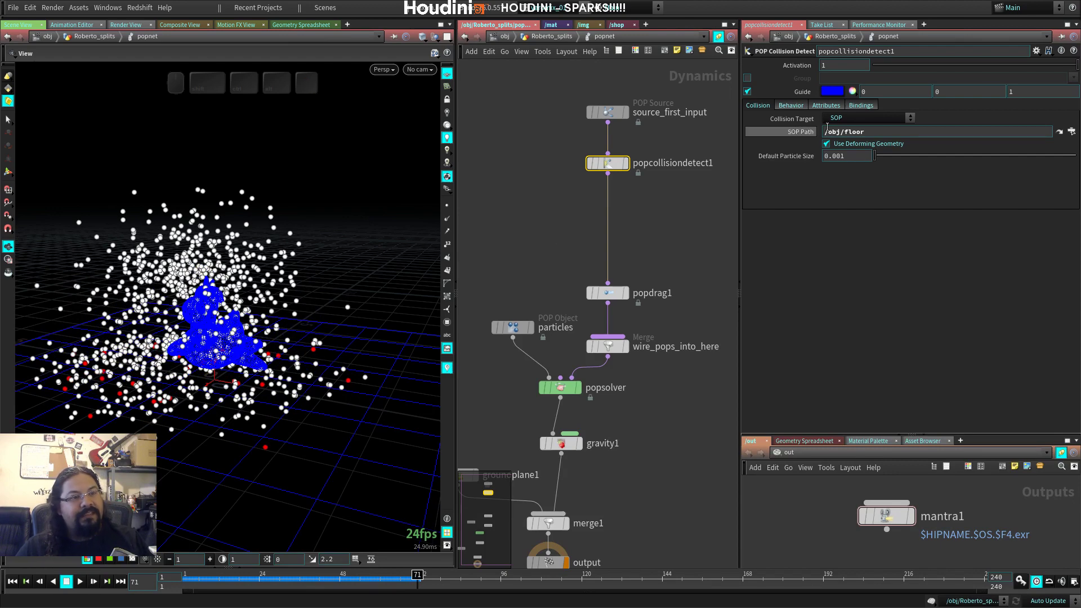
key("ctrl+Up")
key("Up")
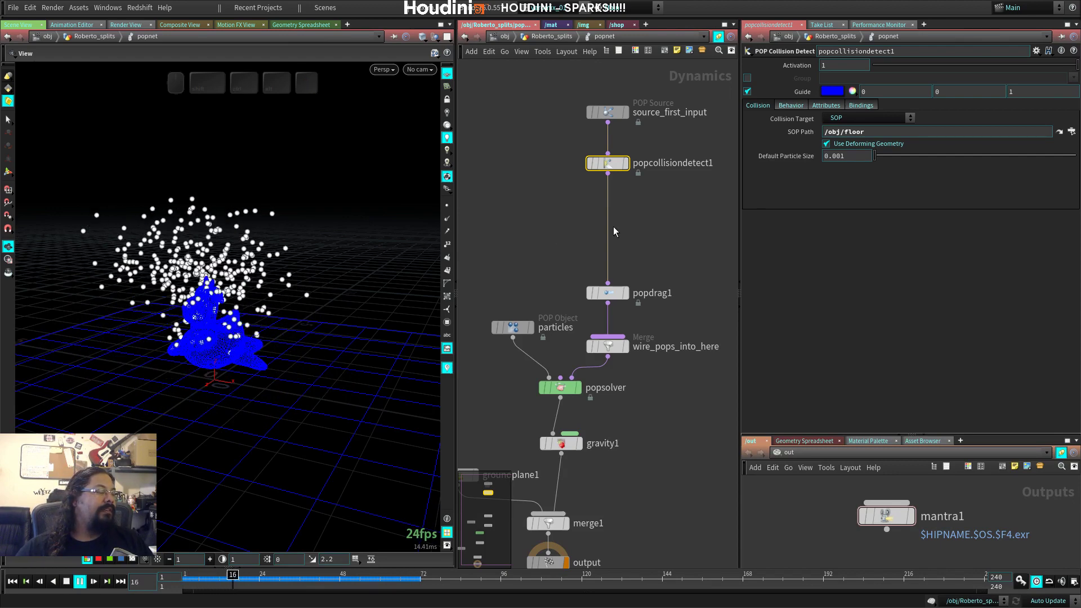
key("Up")
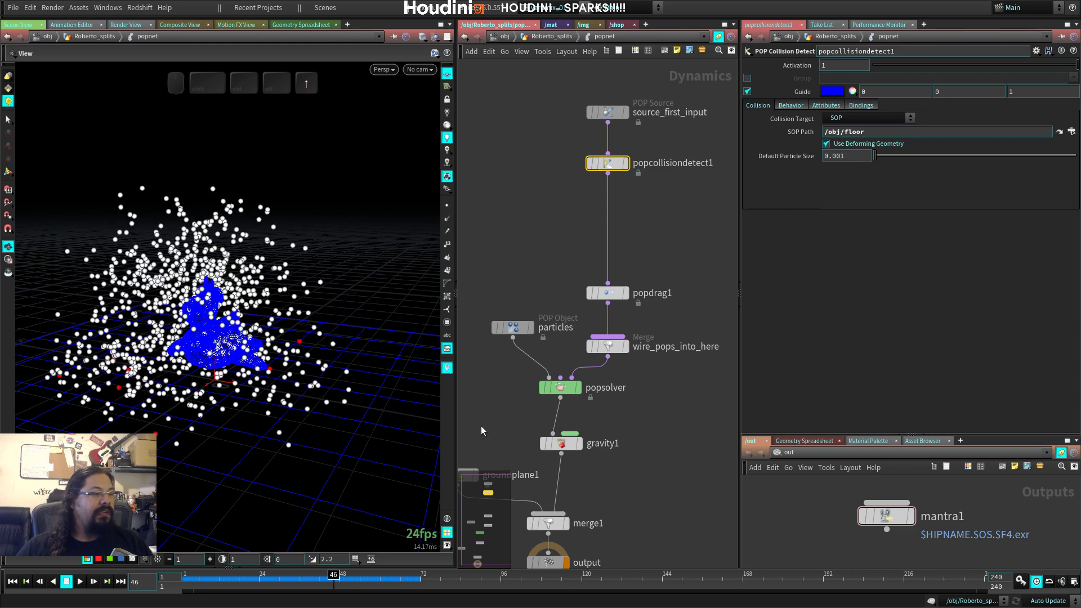
mouse_move(528, 322)
middle_click_drag(509, 437, 520, 398)
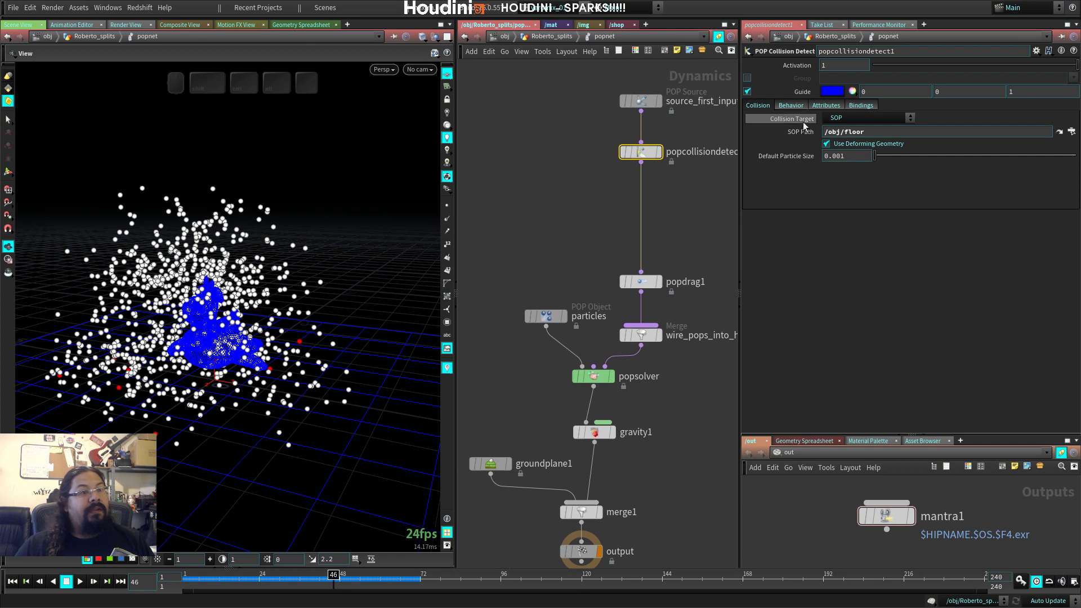
Step: Set the collision Response in popcollisiondetect1's Behavior settings to Die and replay the simulation from the start
left_click(798, 107)
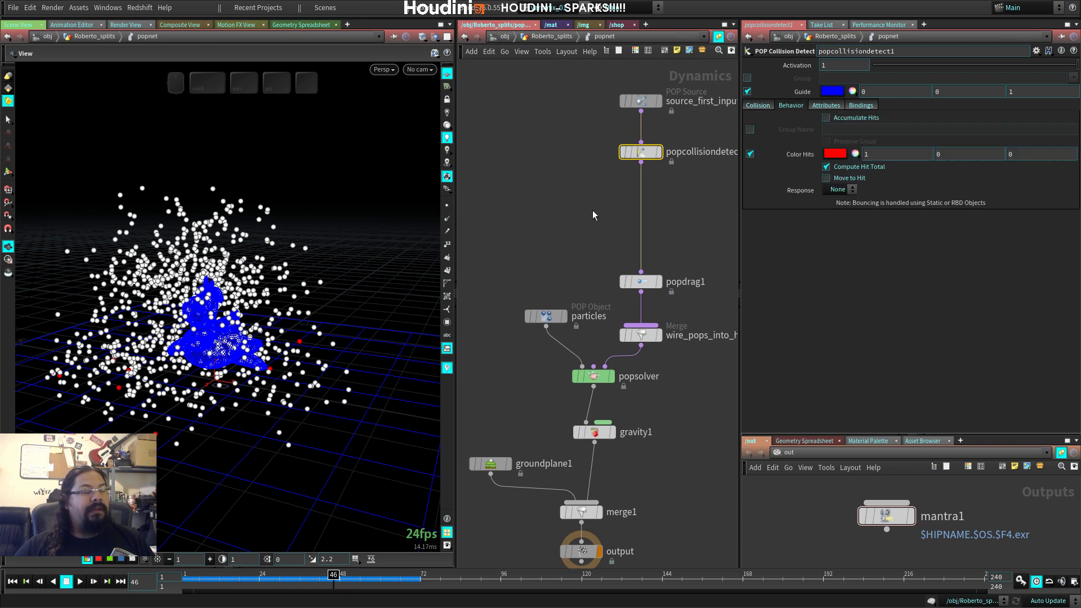
key("Up")
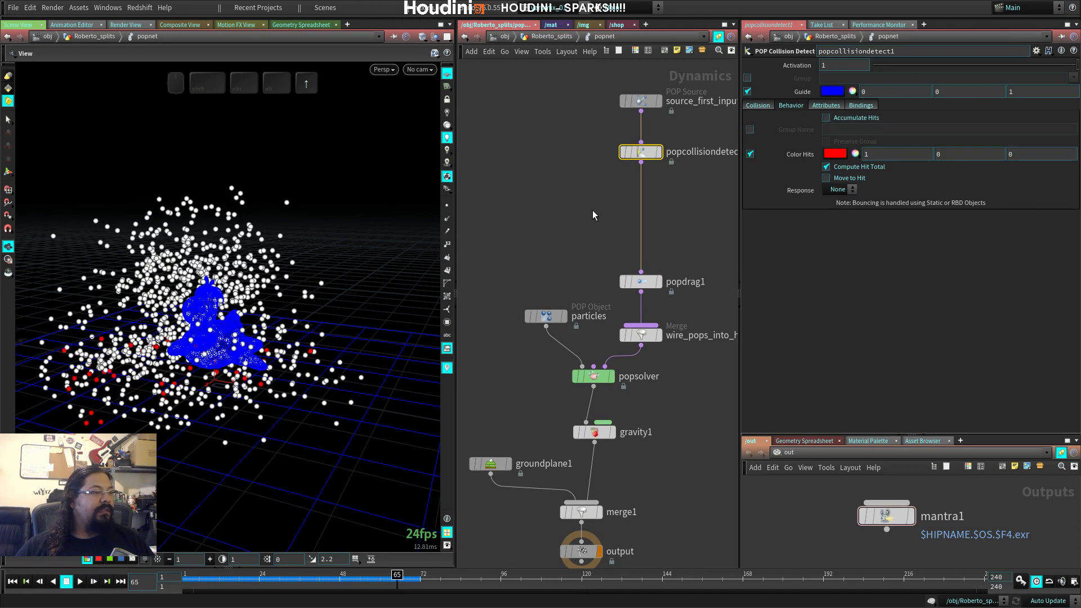
left_click(838, 190)
left_click(836, 211)
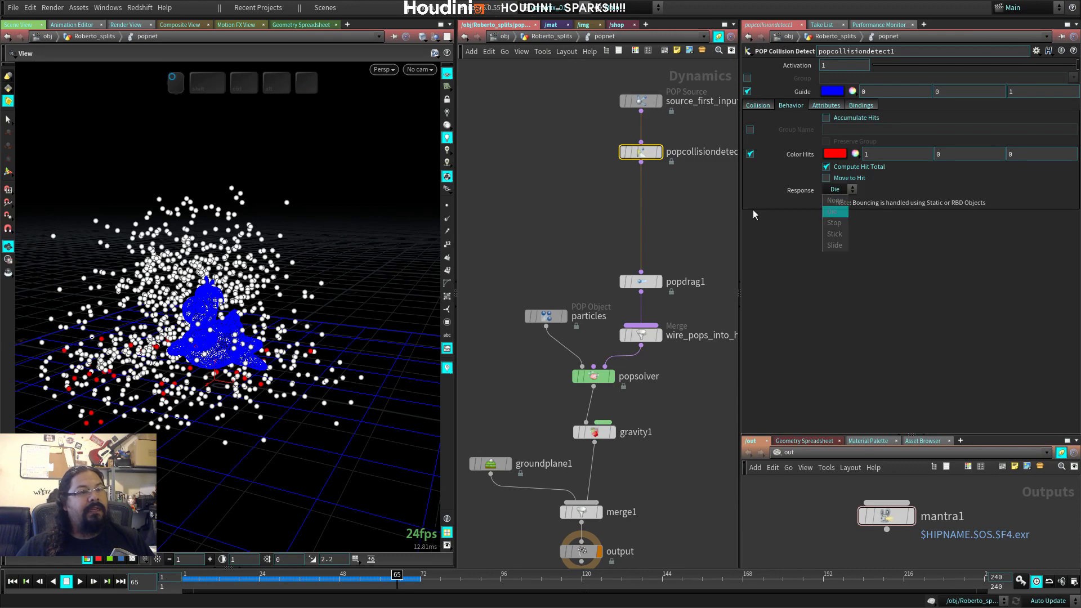
key("Up")
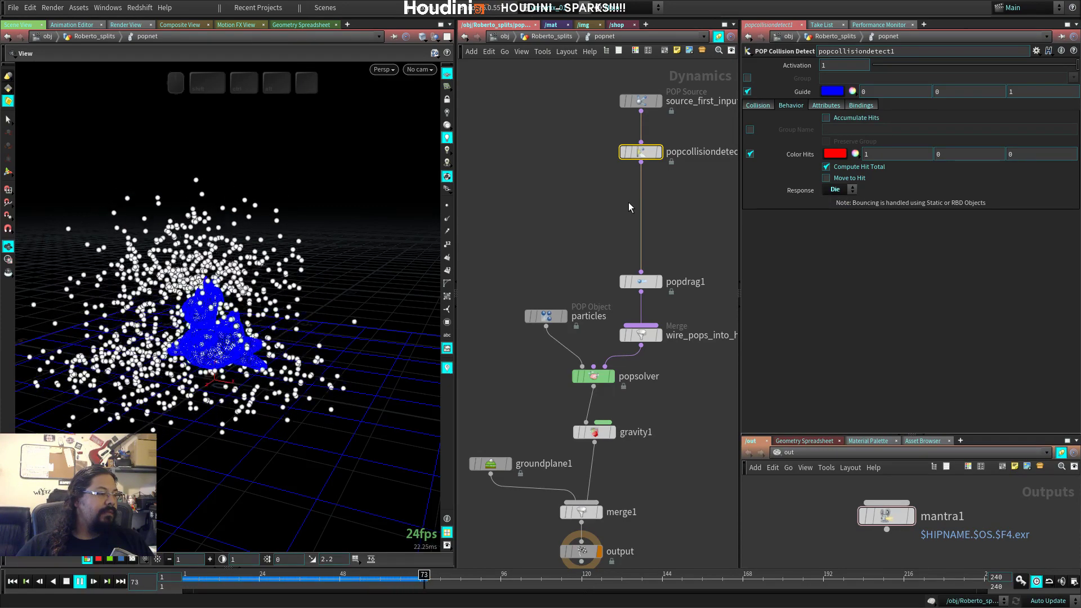
key("ctrl+Up")
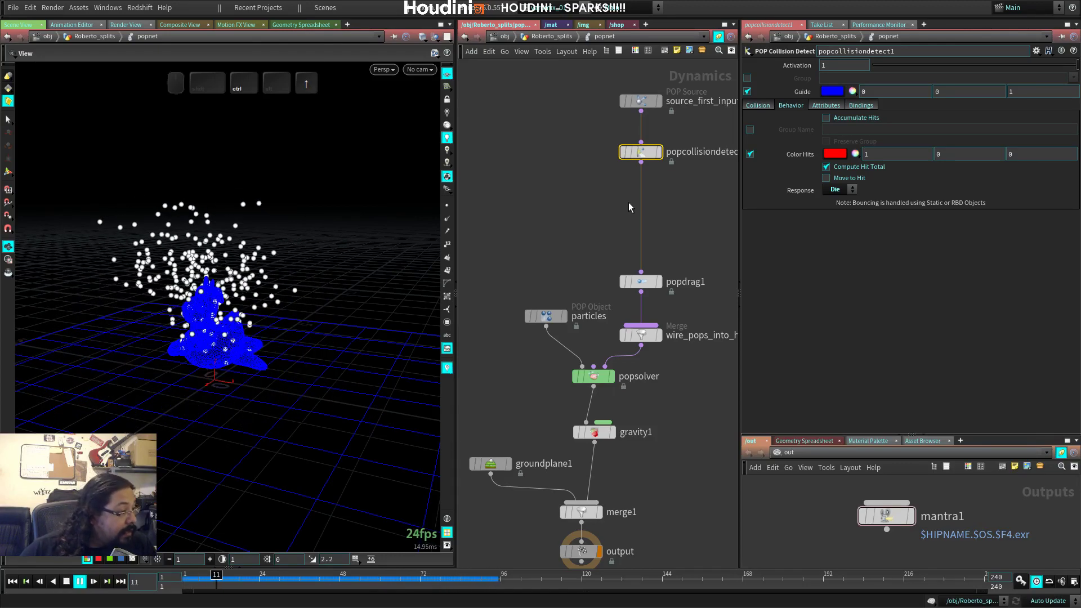
key("Up")
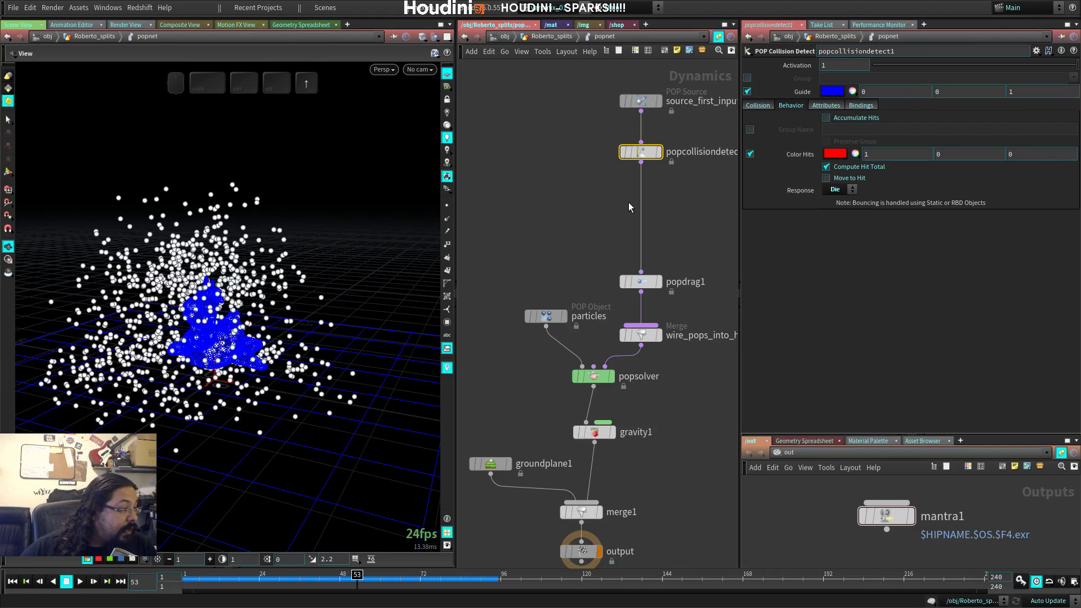
Step: Return popcollisiondetect1's Response to None and replay the simulation from the start for comparison
left_click(843, 191)
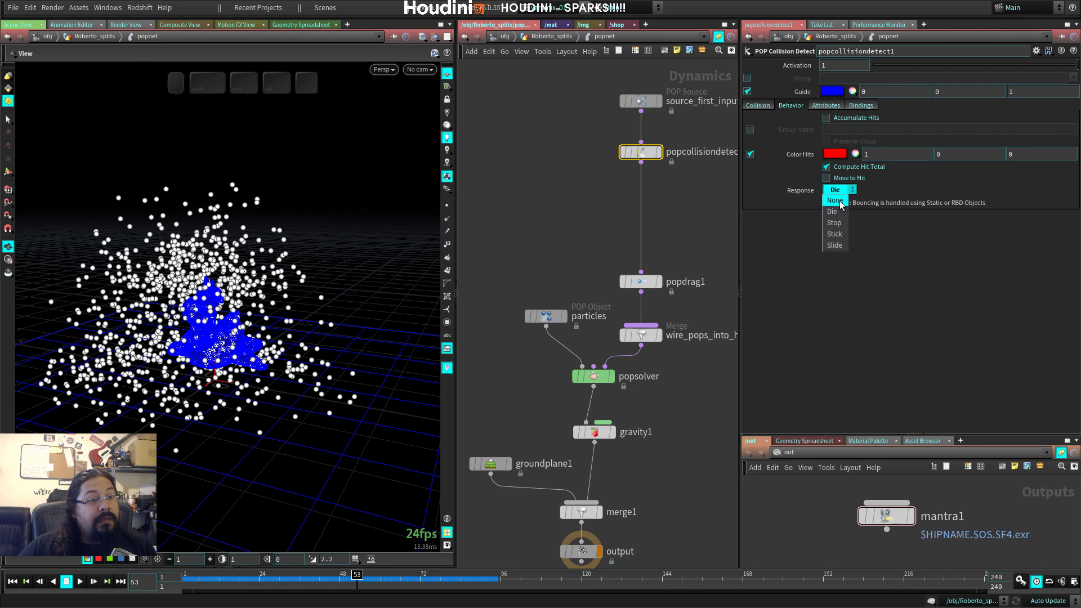
left_click(840, 203)
key("ctrl+Up")
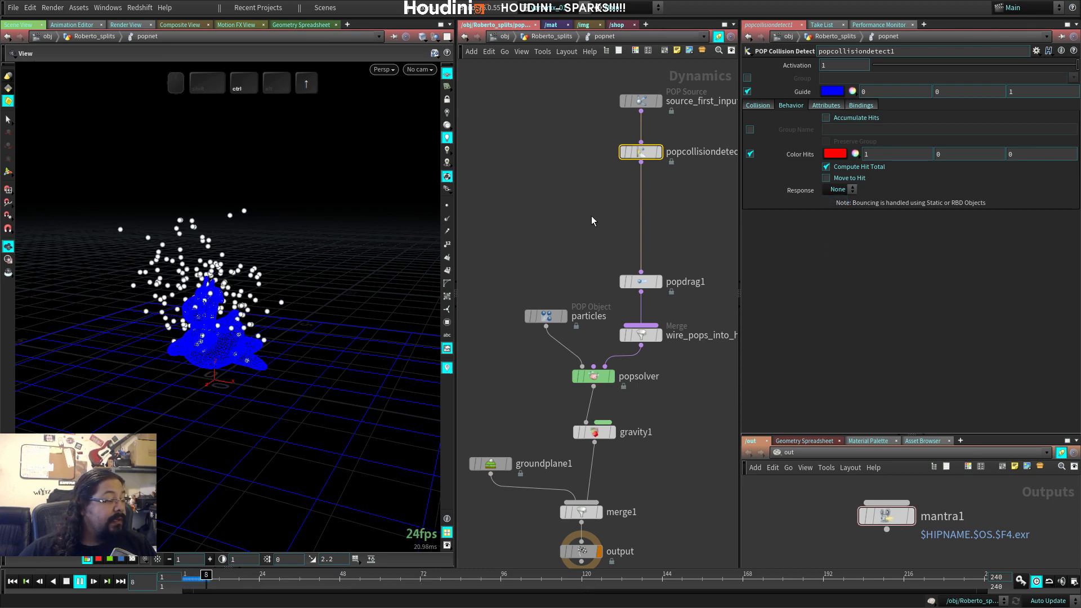
key("Up")
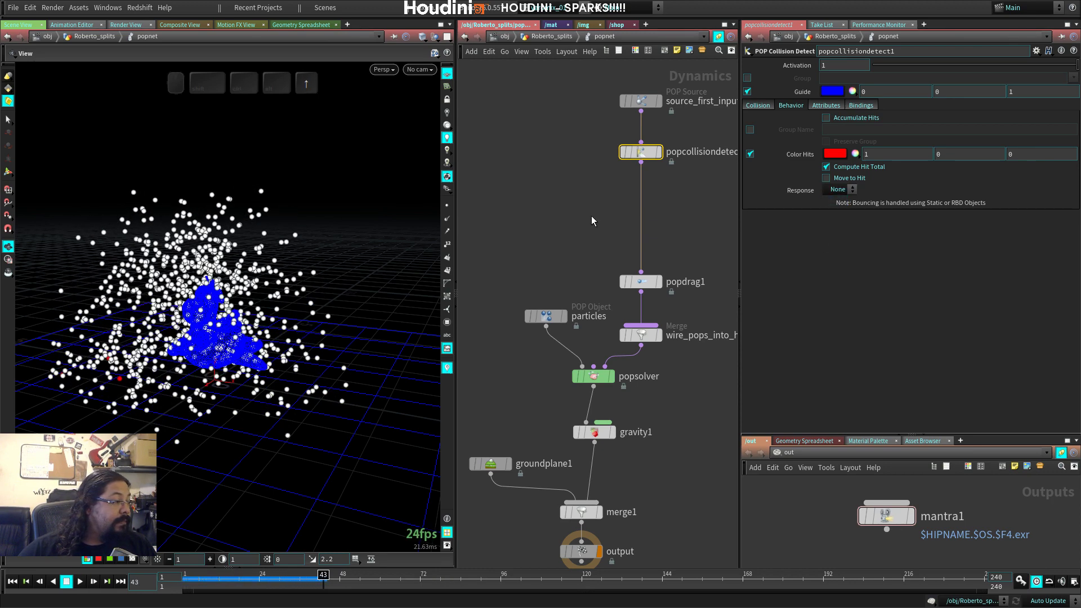
Step: Switch the Response to Die again, replay from the start, and advance five frames to inspect particles around the floor
left_click(843, 191)
left_click(839, 214)
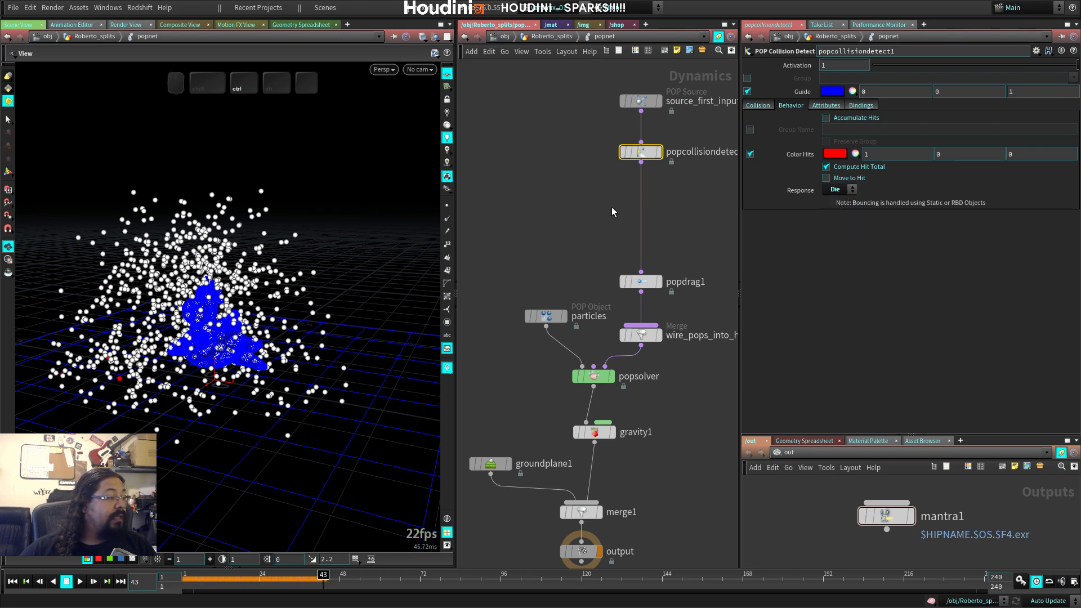
key("ctrl+Up")
key("Up")
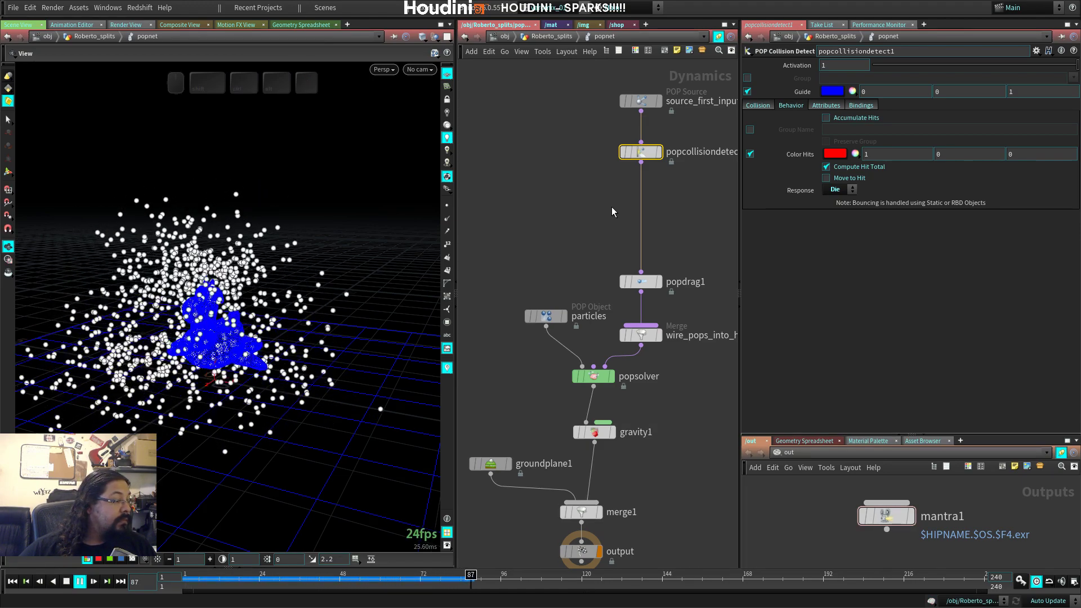
key("Up")
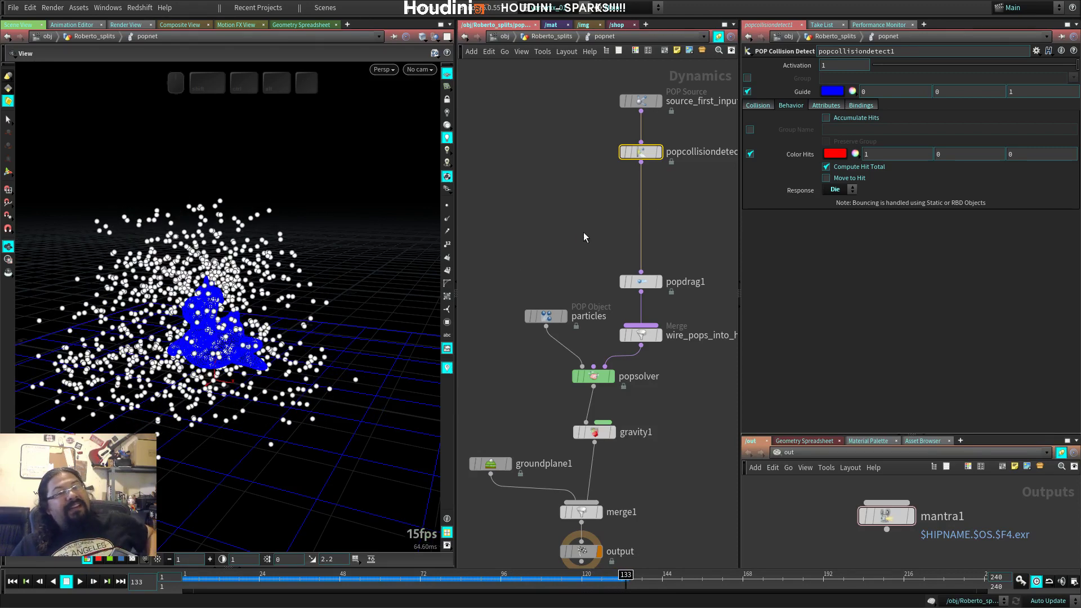
key("Right")
key("Right")
key("Right")
key("Right")
key("Right")
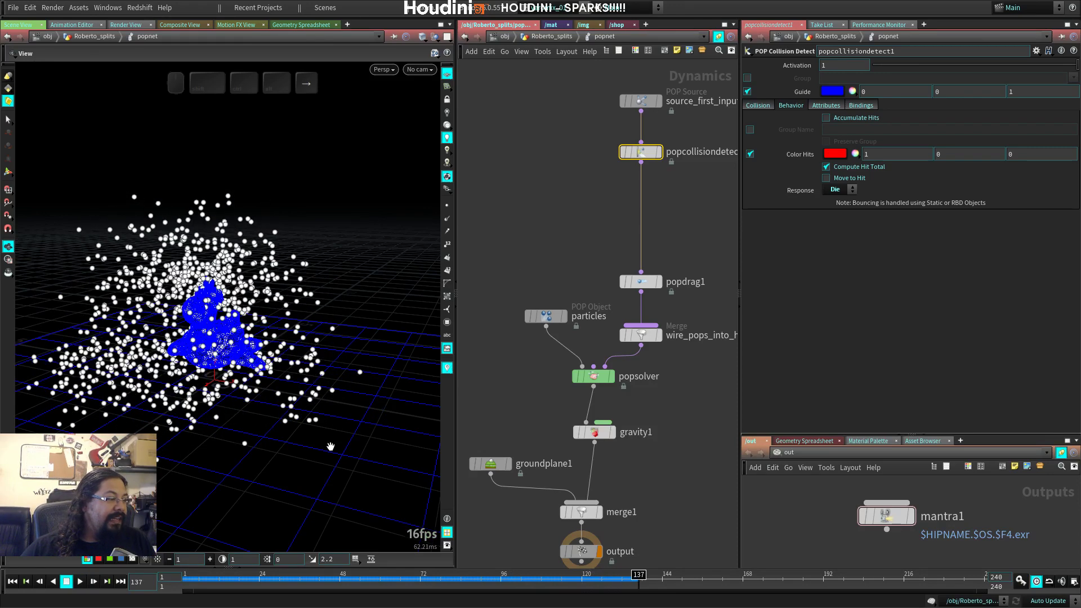
Step: Set popcollisiondetect1's Response back to None and continue playback to check the coloured floor hits
left_click(836, 190)
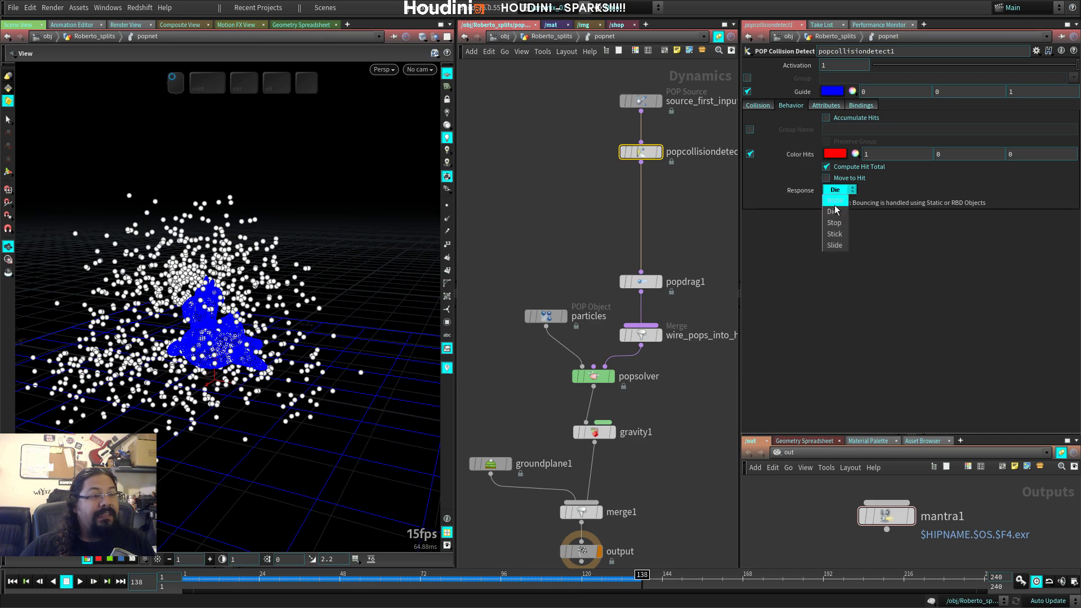
left_click(834, 210)
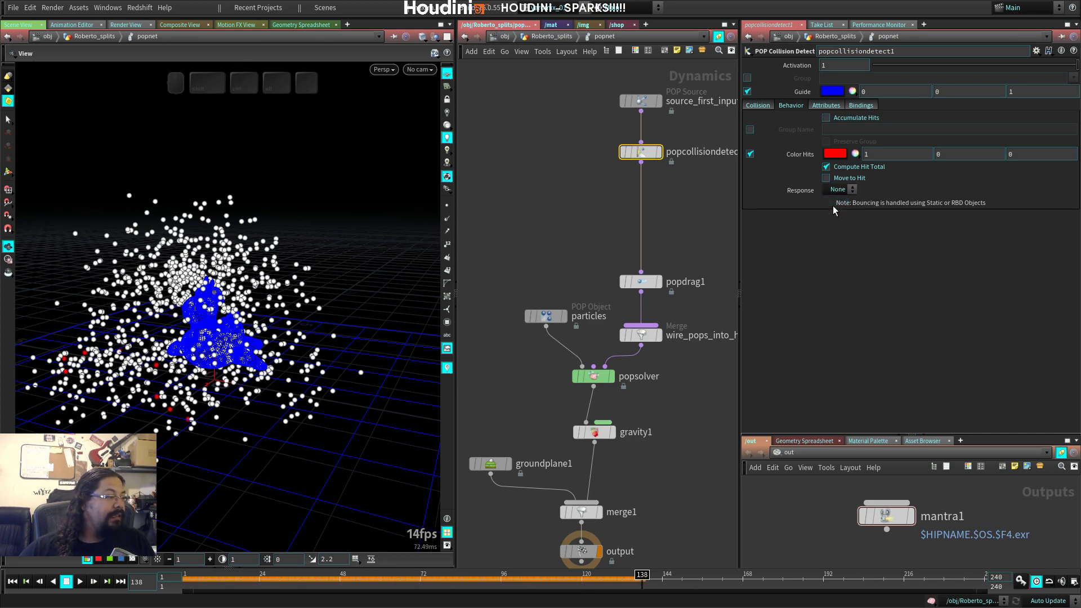
key("Up")
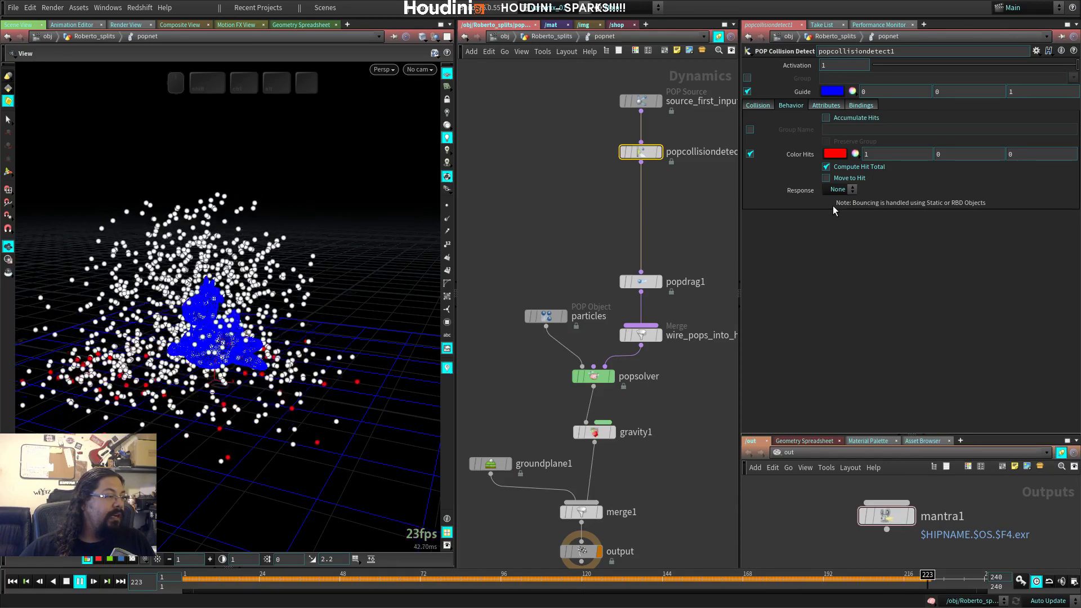
key("Up")
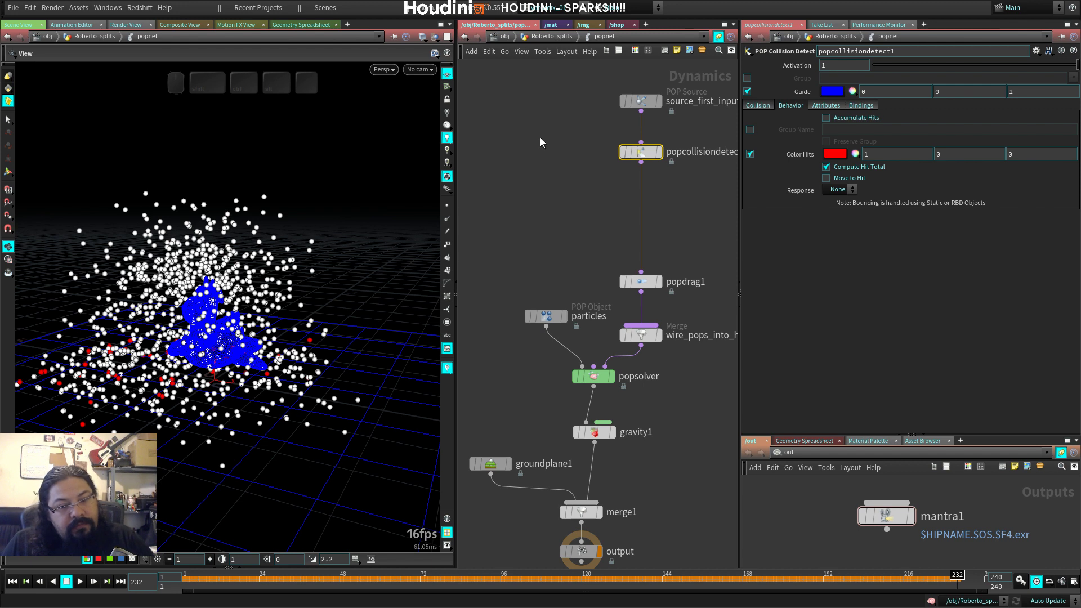
Step: Shift merge1 and its upstream nodes slightly away from the output node, and undo the accidental node duplication
middle_click_drag(560, 220, 588, 218)
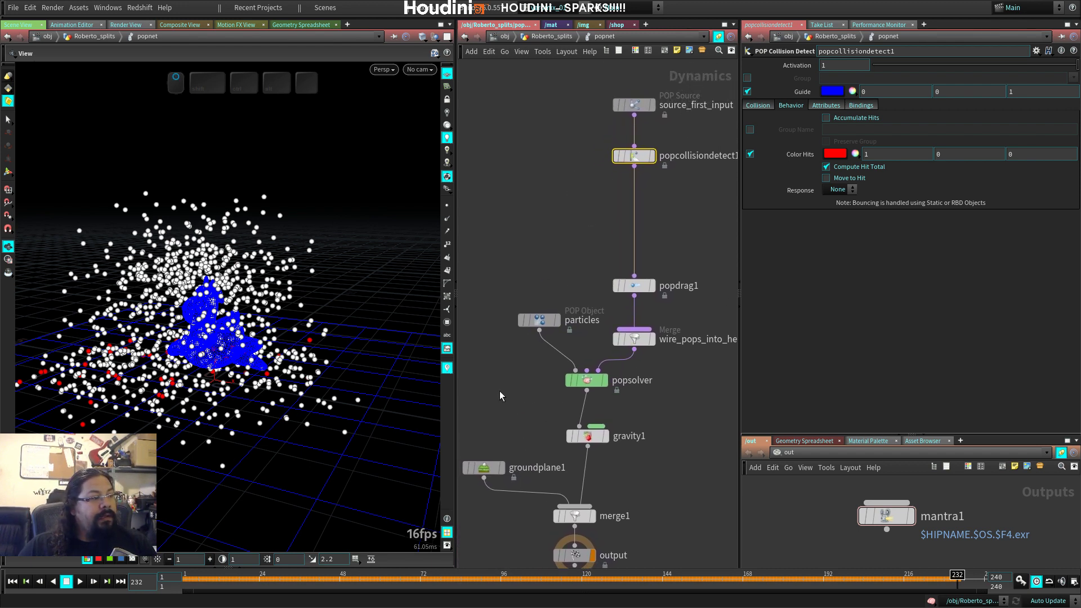
middle_click_drag(626, 495, 627, 390)
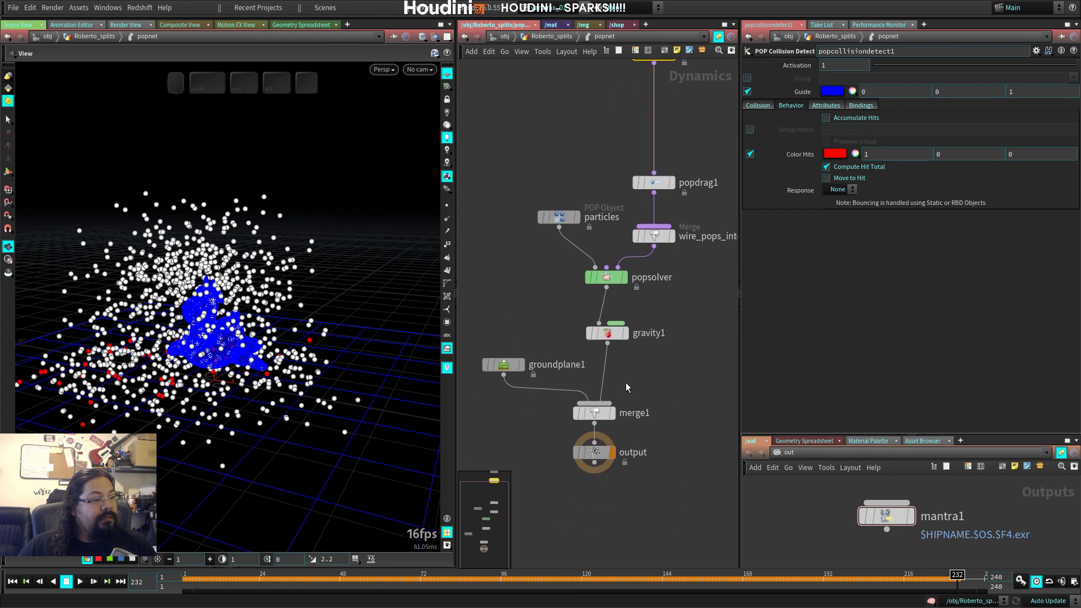
left_click_drag(604, 415, 616, 396, "shift")
left_click_drag(535, 408, 535, 408, "alt")
key("ctrl+z")
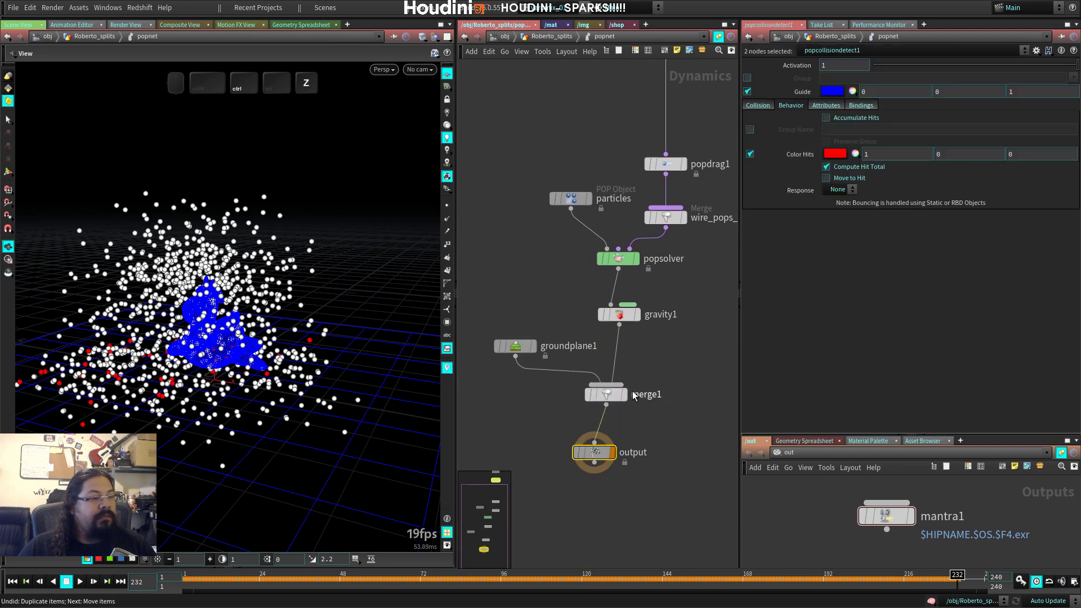
Step: Set gravity1 as the network's output and replay the simulation from the start without the ground plane
left_click(620, 317)
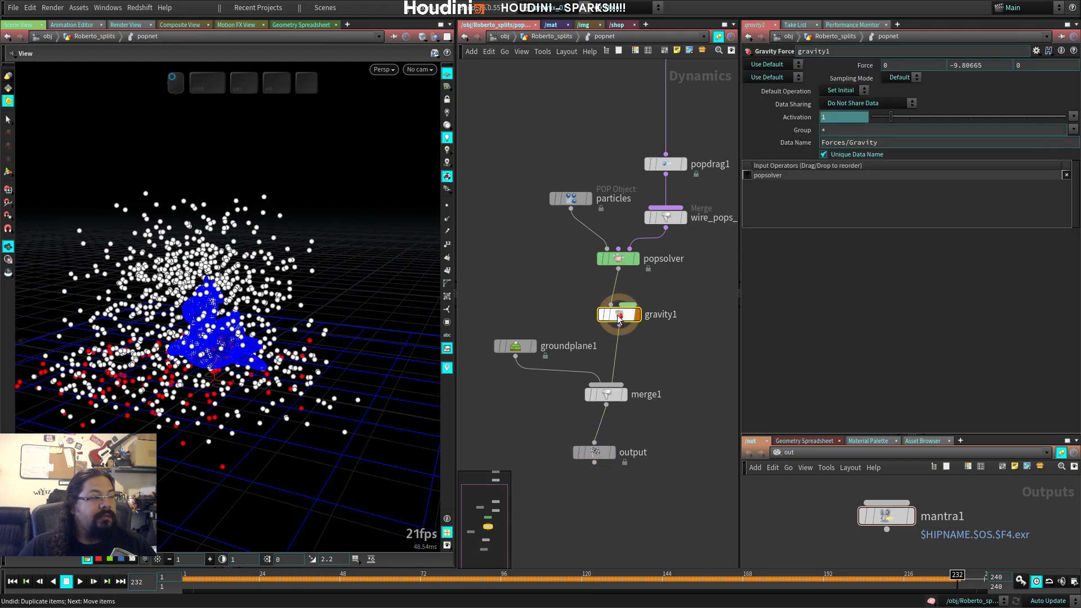
key("ctrl+Up")
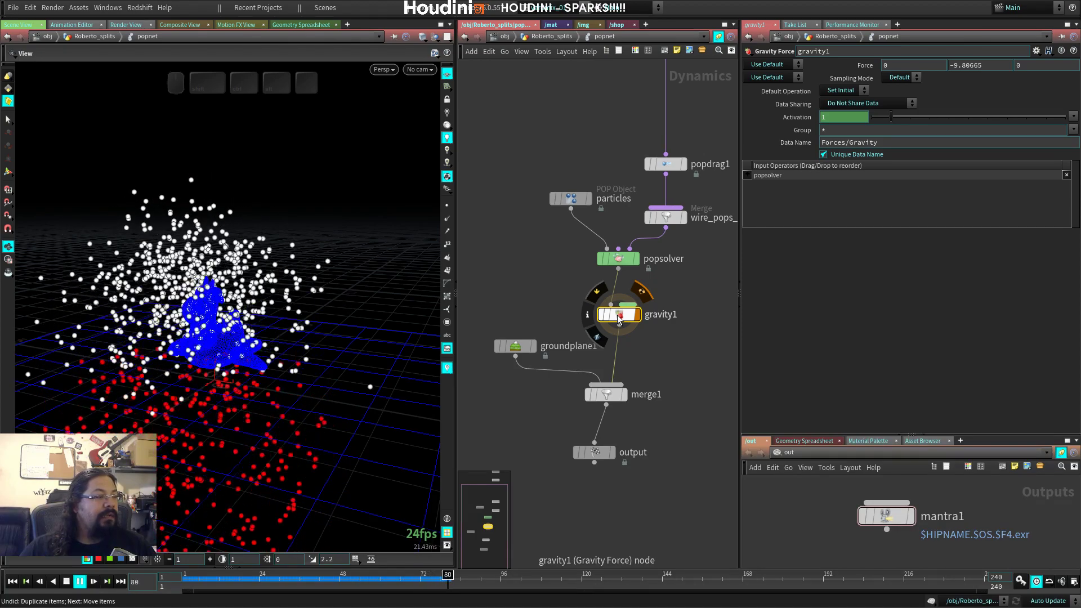
key("Up")
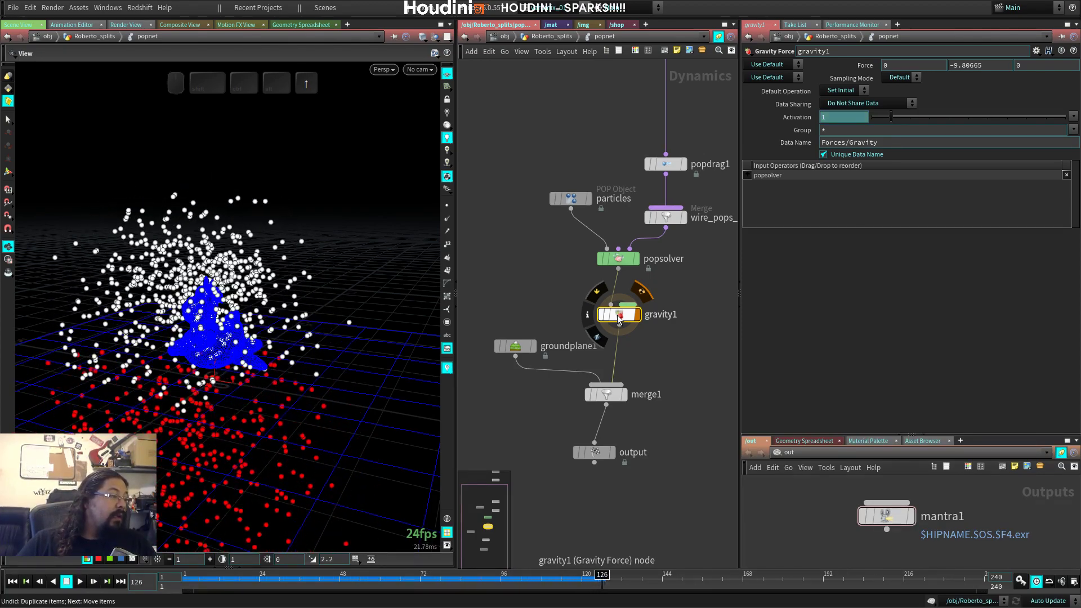
Step: Move the output flag from gravity1 back to the end of the network, past merge1
middle_click_drag(583, 188, 563, 210)
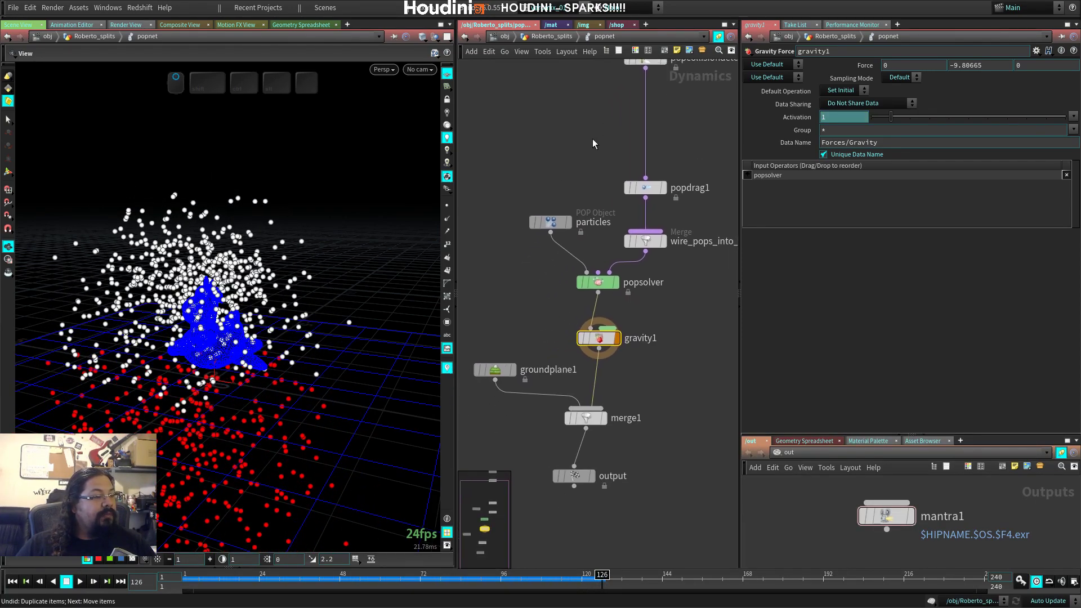
middle_click_drag(596, 172, 578, 288)
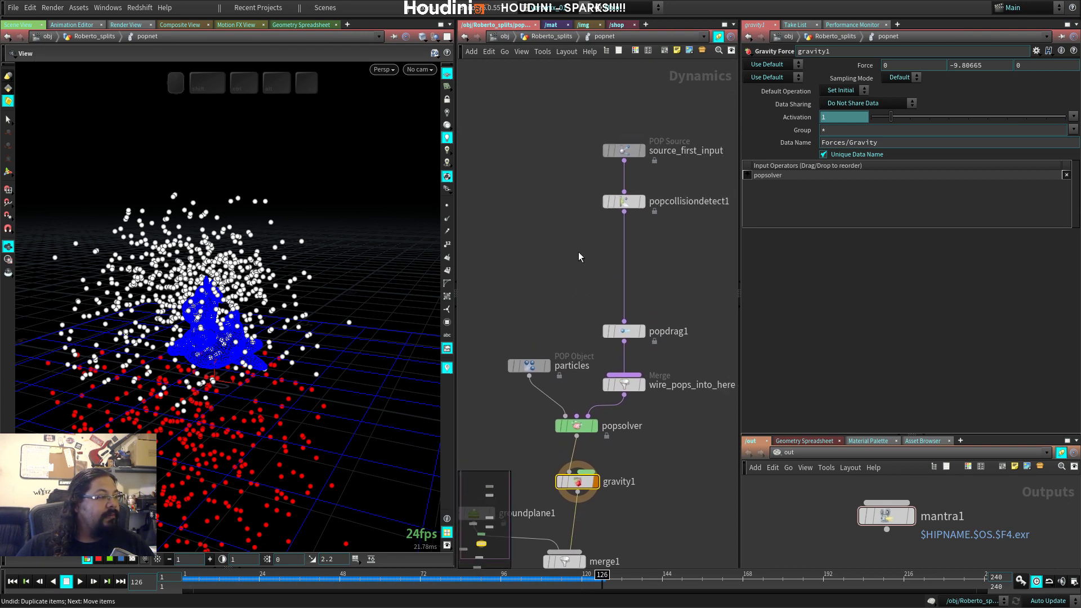
middle_click_drag(582, 272, 622, 235)
middle_click_drag(693, 411, 688, 270)
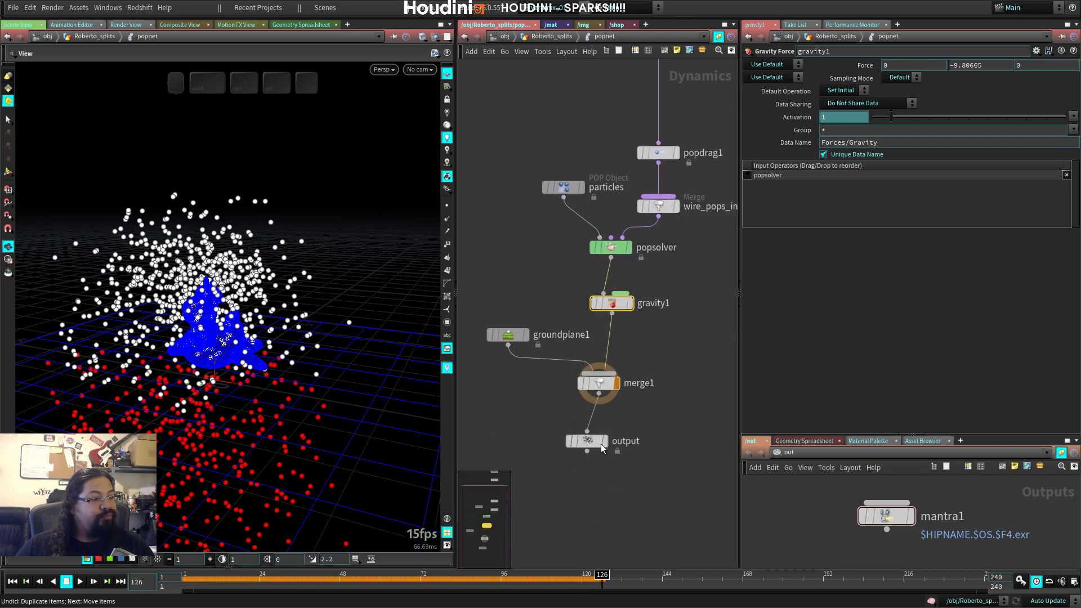
middle_click_drag(680, 354, 605, 573)
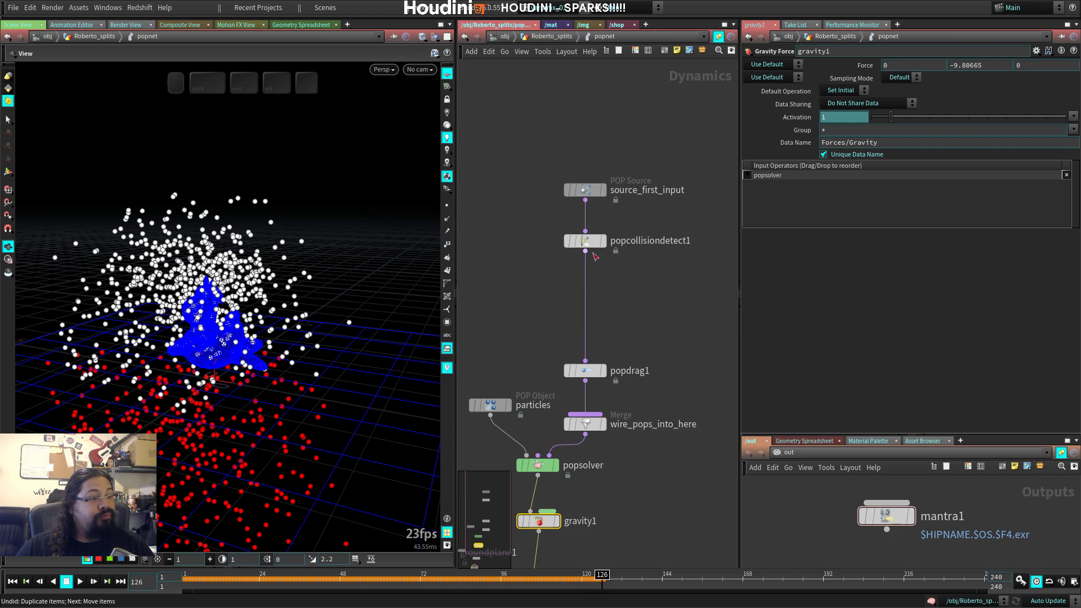
Step: Insert a POP Collision Behavior node between popcollisiondetect1 and popdrag1
left_click(585, 252)
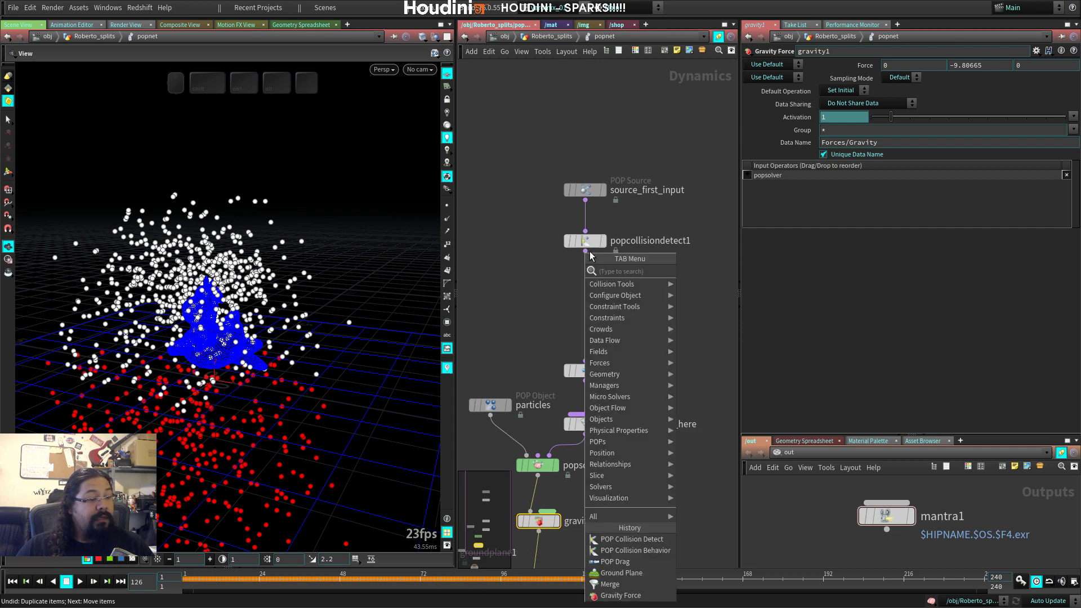
left_click(636, 550)
left_click(595, 297)
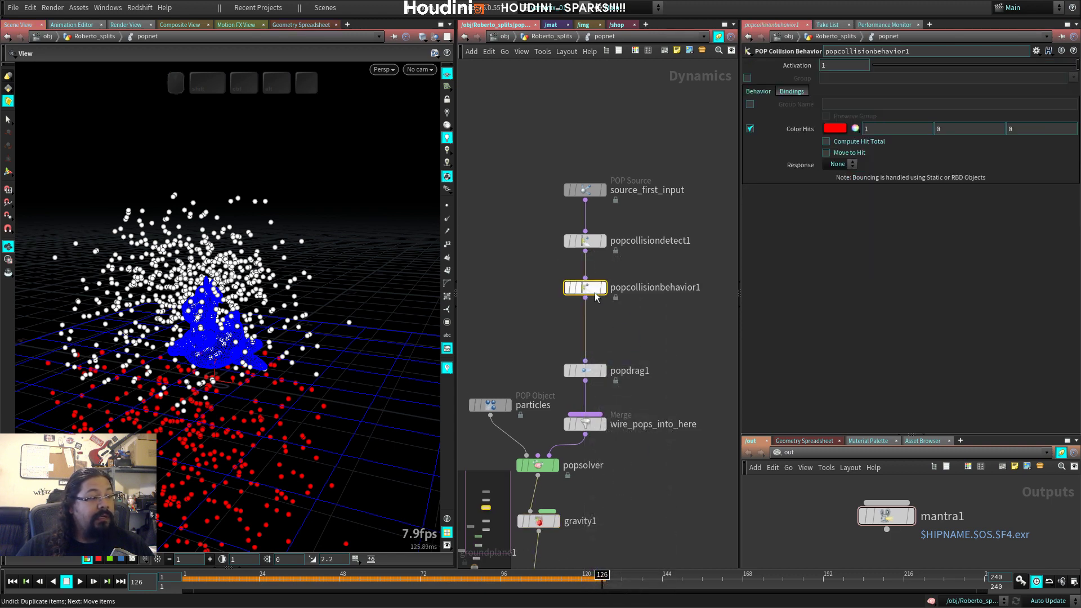
Step: Set the popcollisionbehavior1 response to Die and replay the simulation from the start
left_click(848, 164)
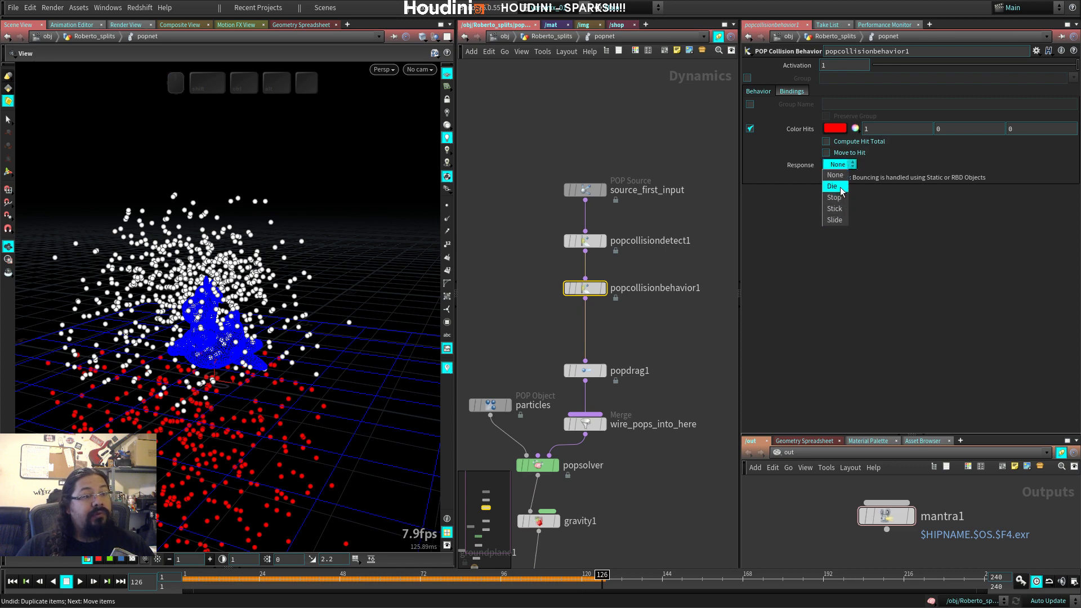
key("ctrl+Up")
key("Up")
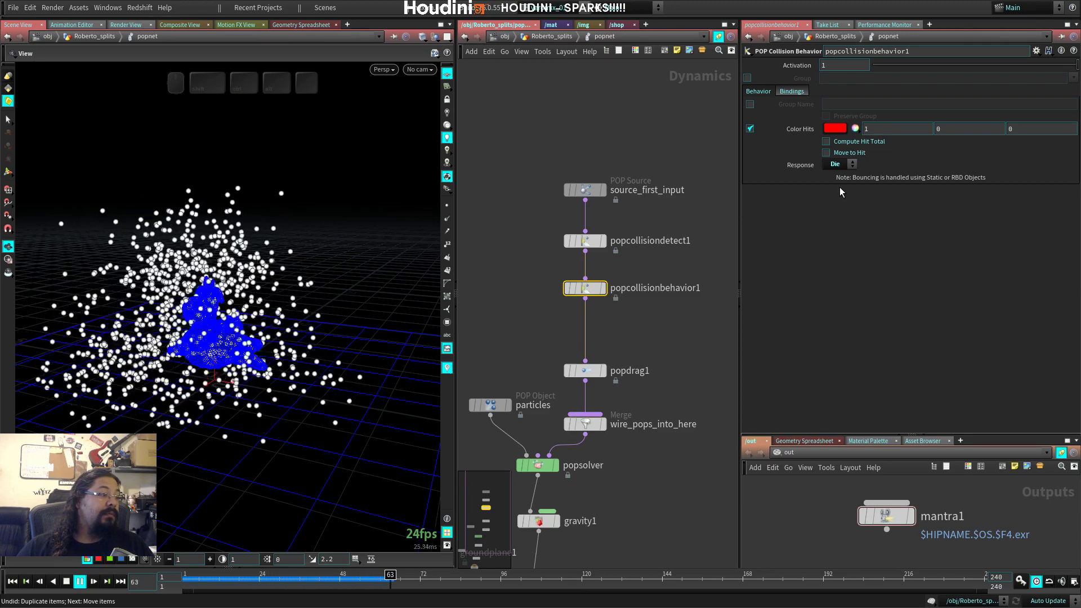
key("Up")
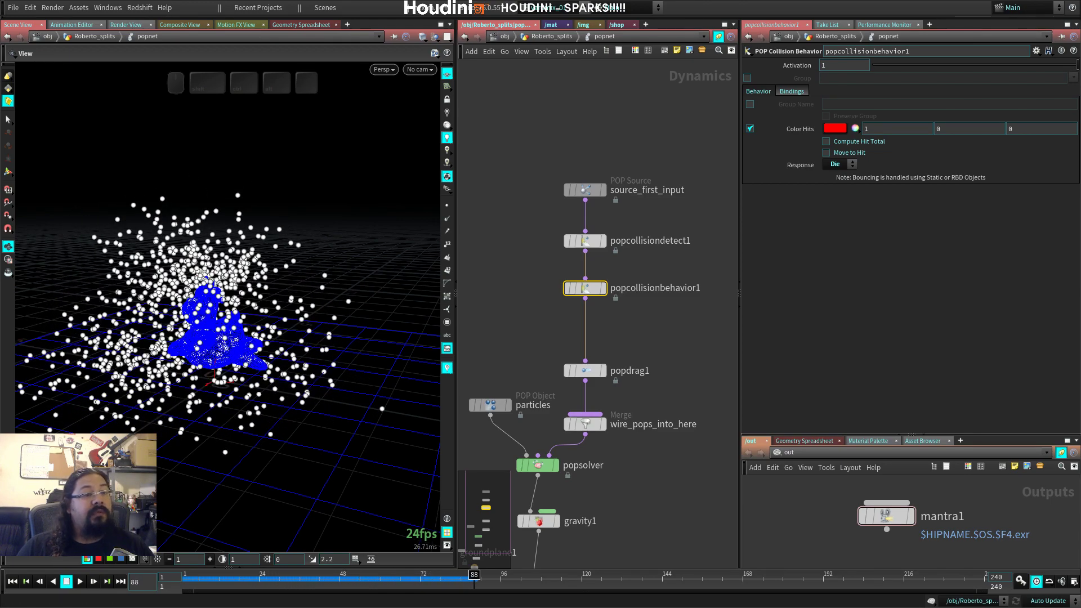
Step: Enable the Group option on popcollisionbehavior1, enable popcollisiondetect1's Group Name and set it to collide, and replay the simulation
left_click(747, 78)
left_click(1073, 78)
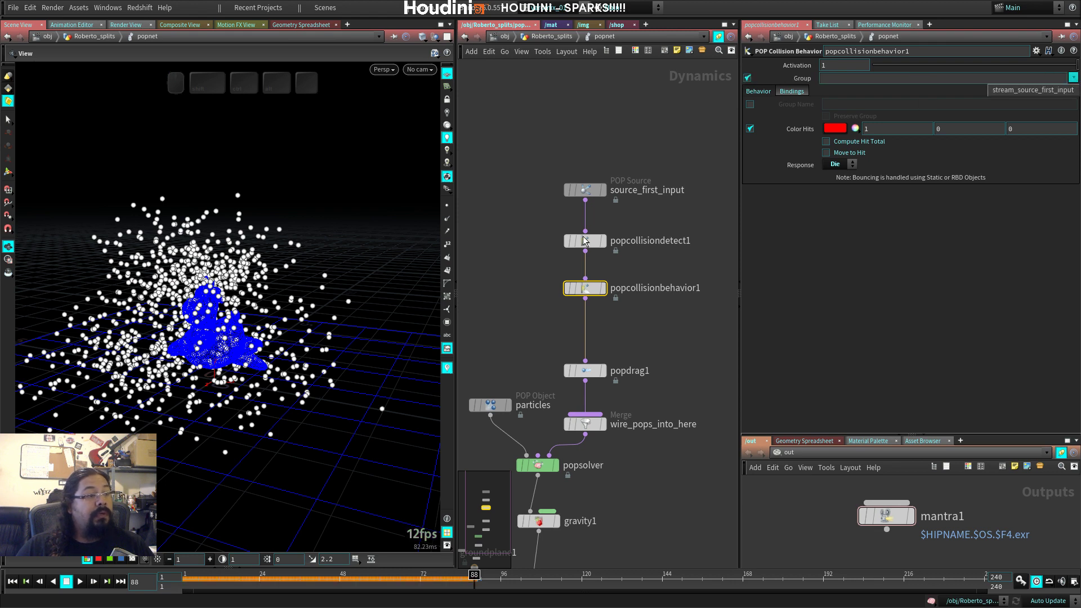
left_click(583, 241)
left_click(584, 241)
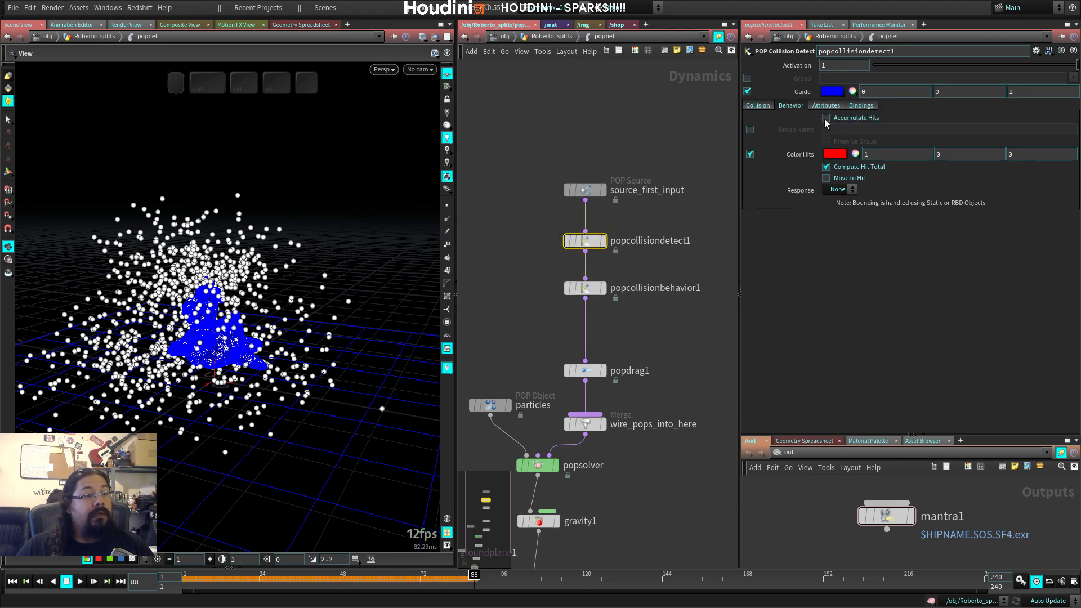
left_click(832, 128)
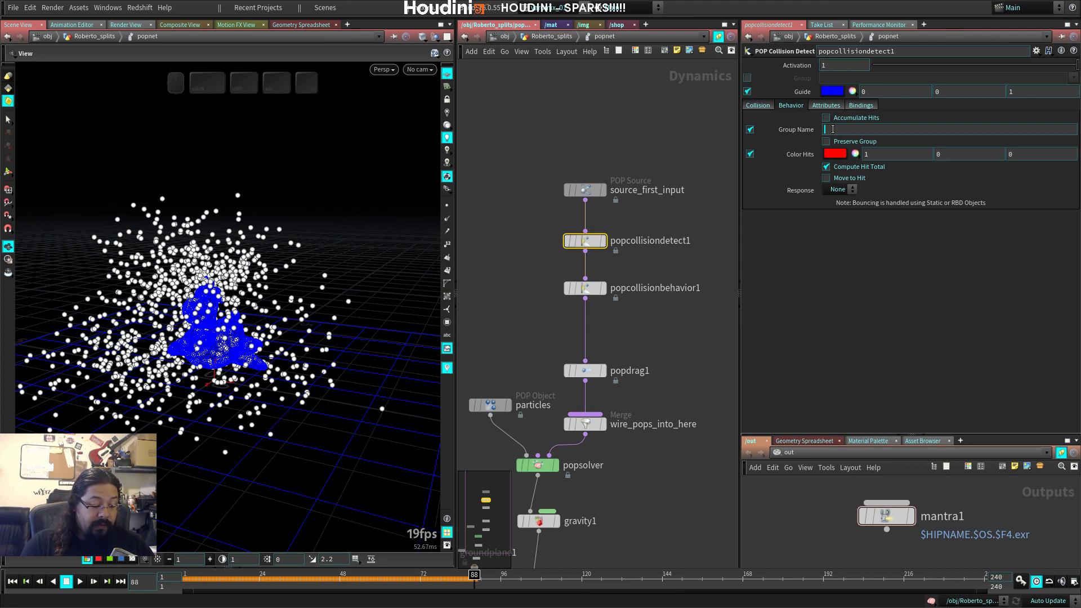
type("collide")
key("Return")
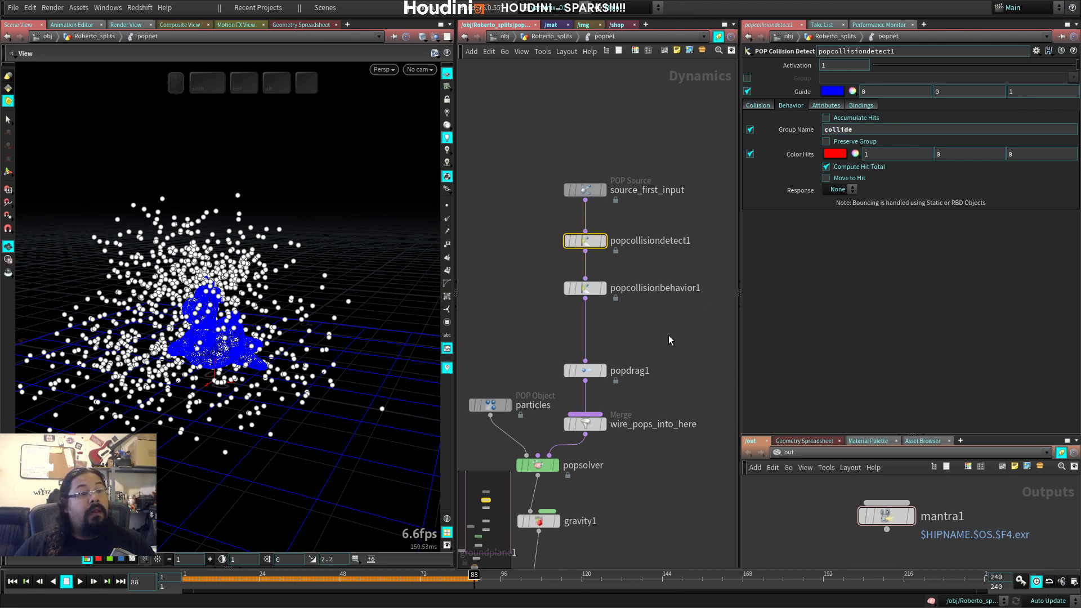
key("ctrl+Up")
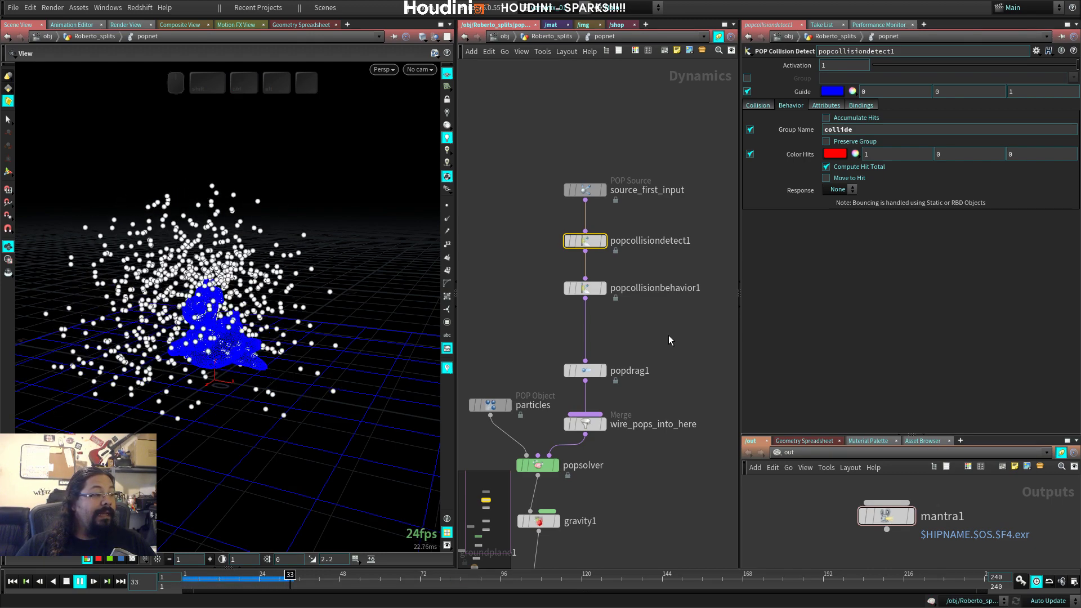
key("Up")
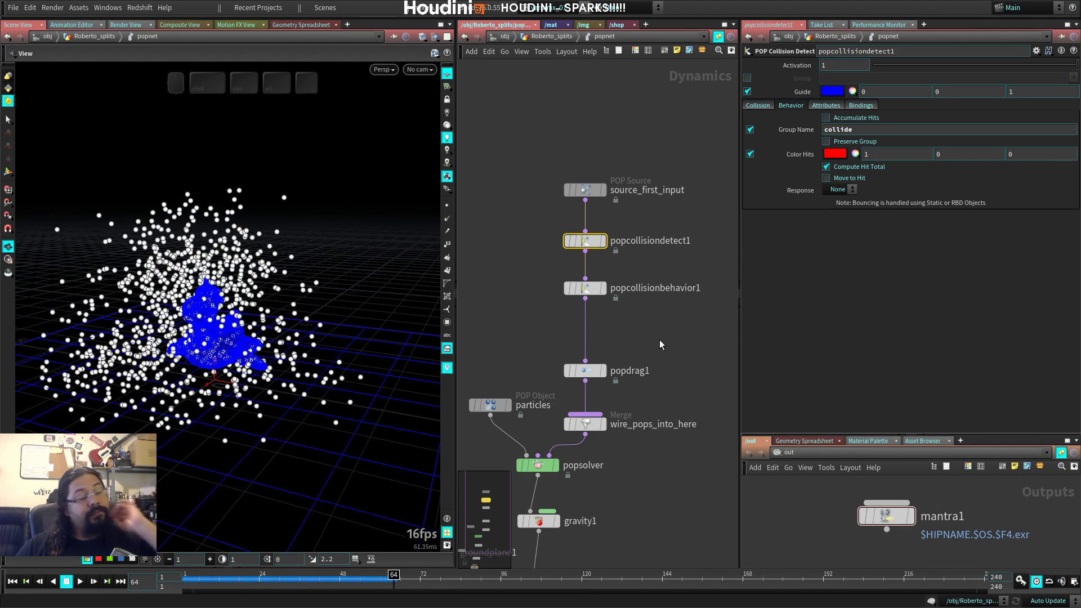
Step: Enable Move to Hit on popcollisionbehavior1 and replay the simulation from the start
left_click(586, 288)
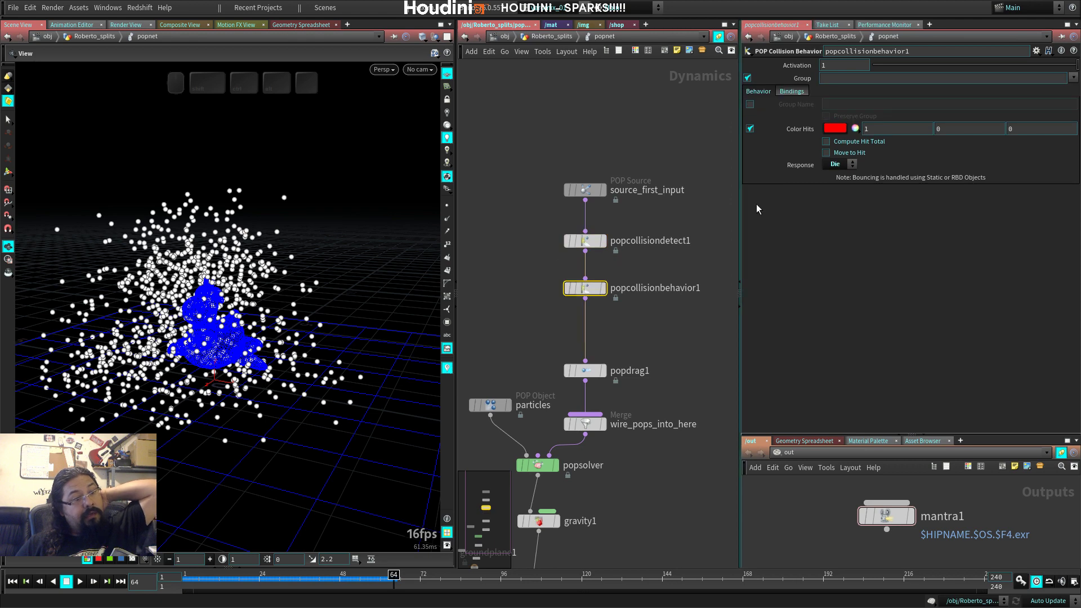
left_click(852, 164)
left_click(845, 153)
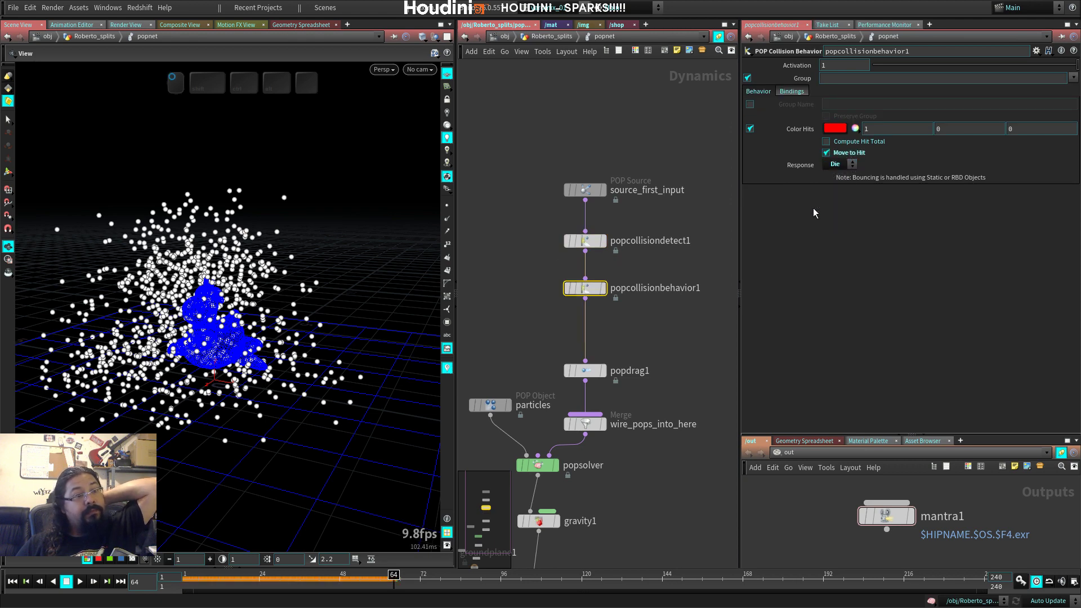
key("ctrl+Up")
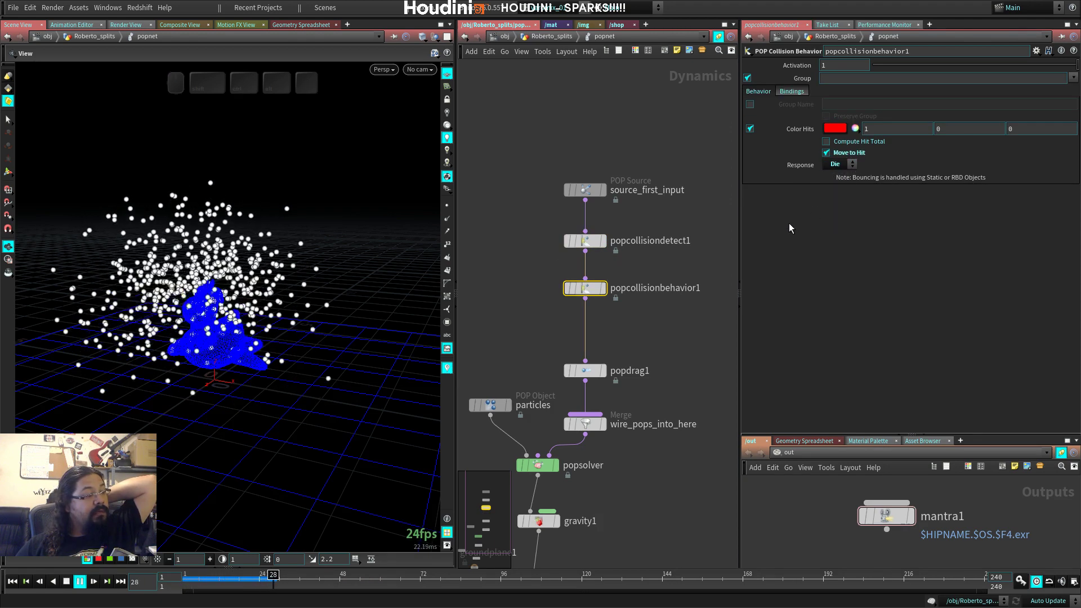
key("Up")
Step: Delete the groundplane1 and merge1 nodes, leaving gravity1 wired directly to the output node
middle_click_drag(632, 344, 646, 194)
middle_click_drag(573, 394, 551, 347)
left_click_drag(562, 376, 585, 381)
left_click_drag(672, 404, 487, 308)
key("Delete")
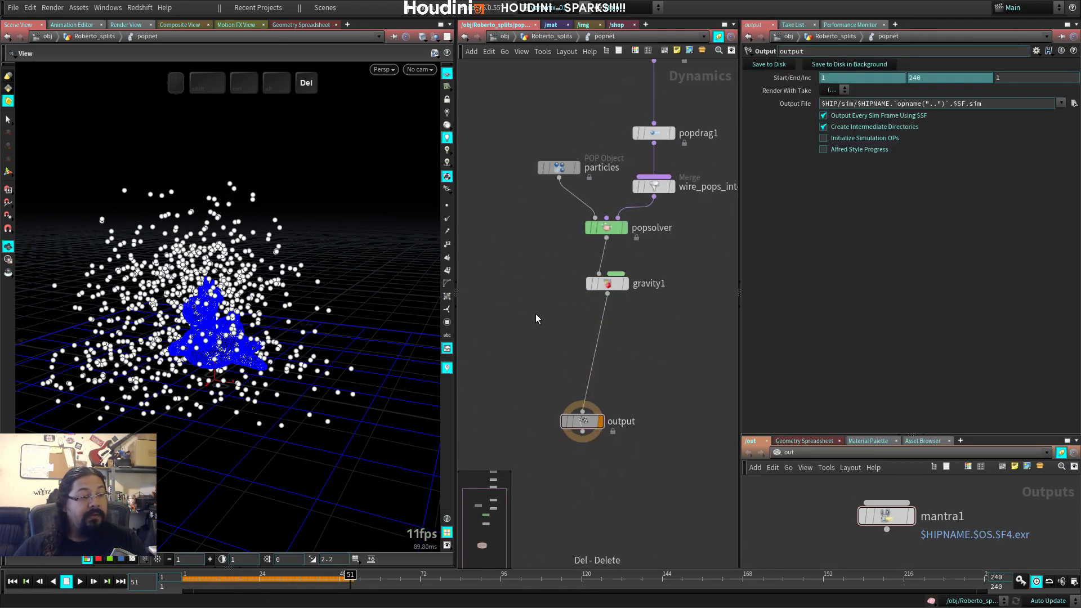
Step: Move the output node up directly below gravity1 and replay the simulation without the ground plane
middle_click_drag(657, 321, 624, 357)
left_click_drag(559, 459, 584, 377)
key("ctrl+Up")
key("Up")
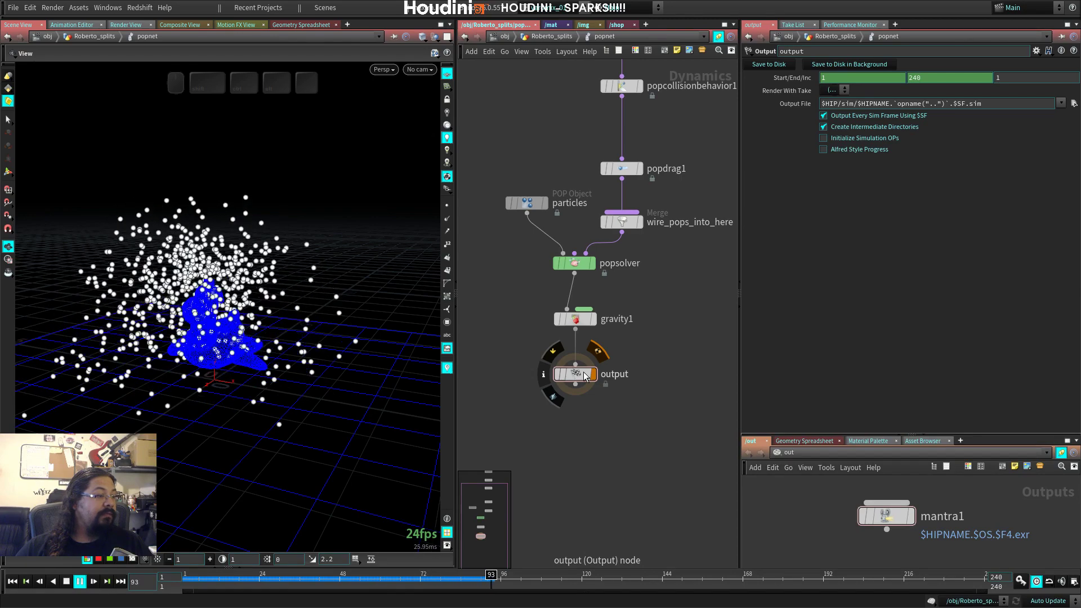
key("Up")
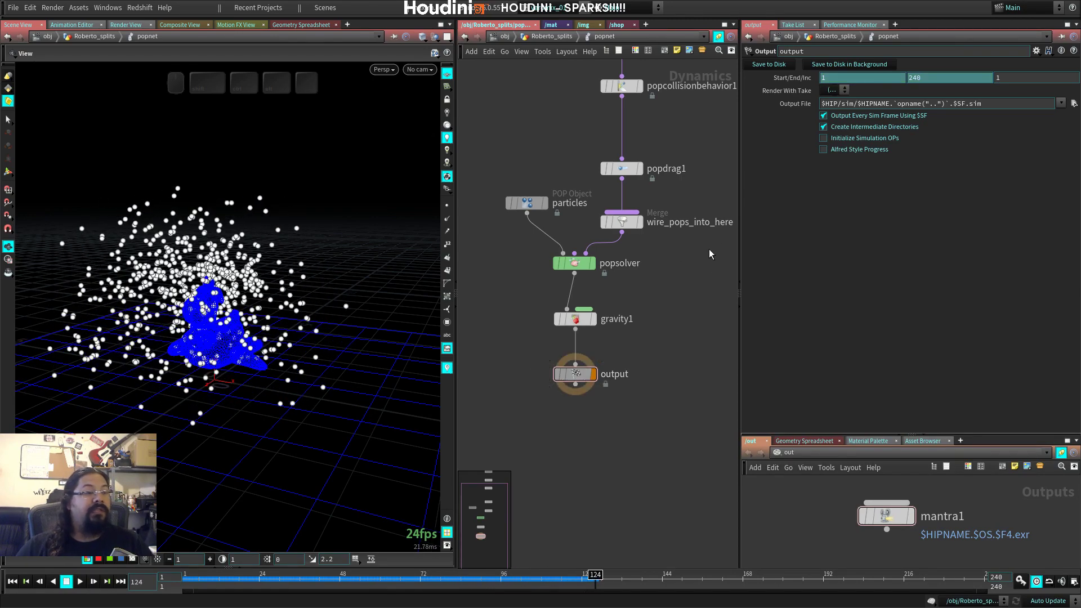
Step: Delete the popcollisionbehavior1 node between popcollisiondetect1 and popdrag1
middle_click_drag(675, 105, 664, 282)
left_click_drag(665, 283, 570, 248)
key("Delete")
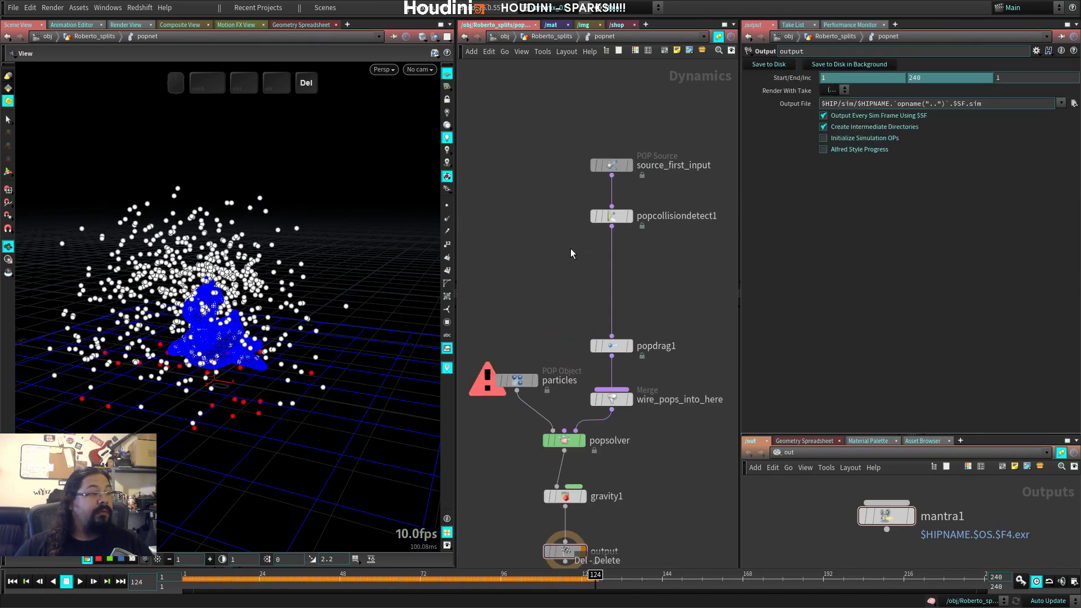
Step: Set the popcollisiondetect1 response to Die and replay the simulation from the start
left_click(611, 216)
left_click(852, 190)
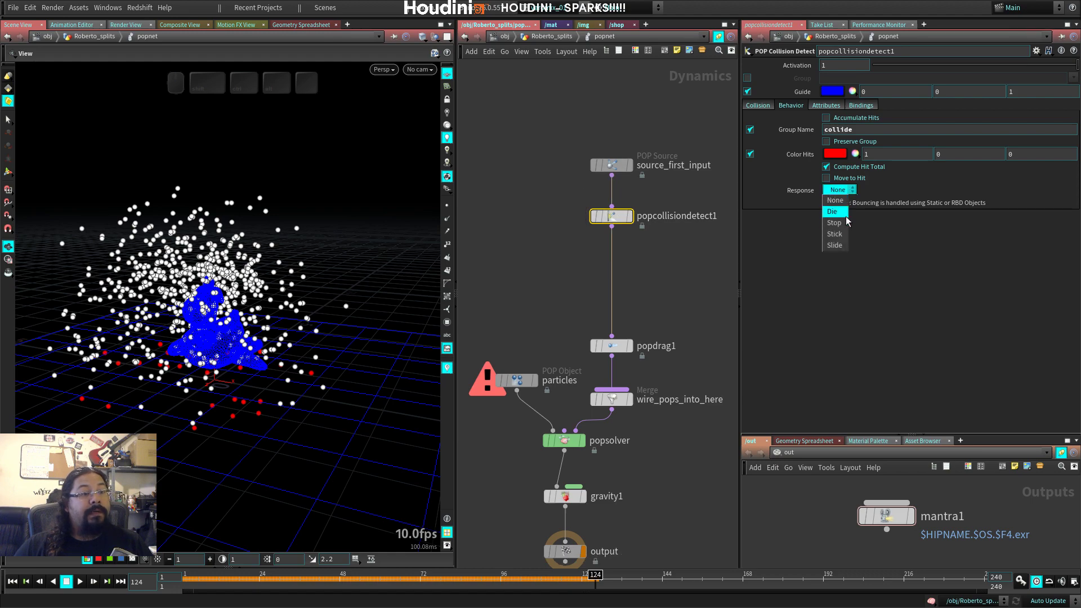
left_click(837, 207)
key("ctrl+Up")
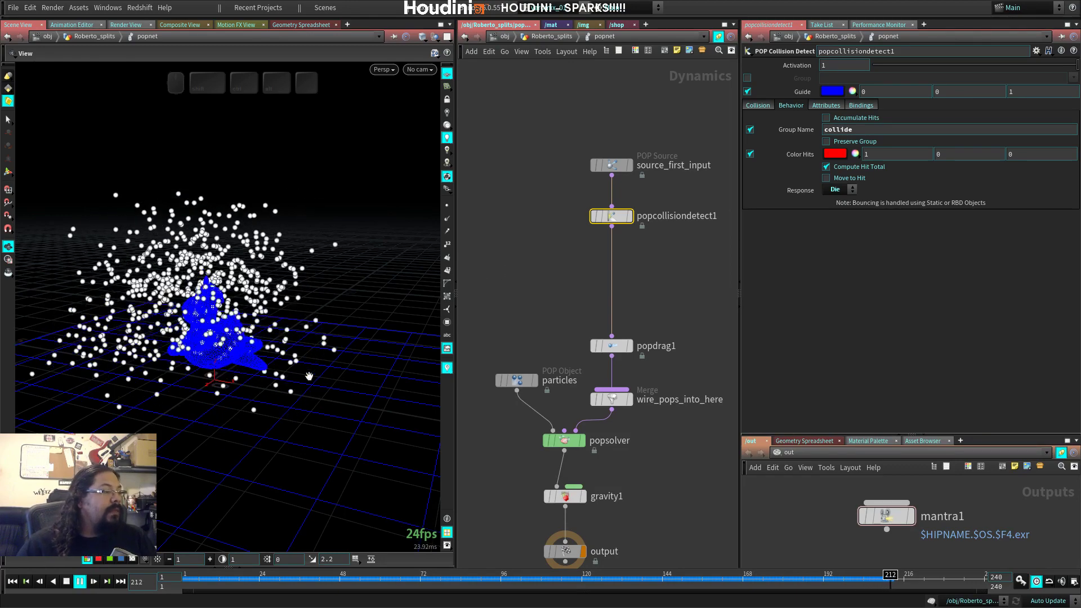
middle_click_drag(650, 252, 607, 195)
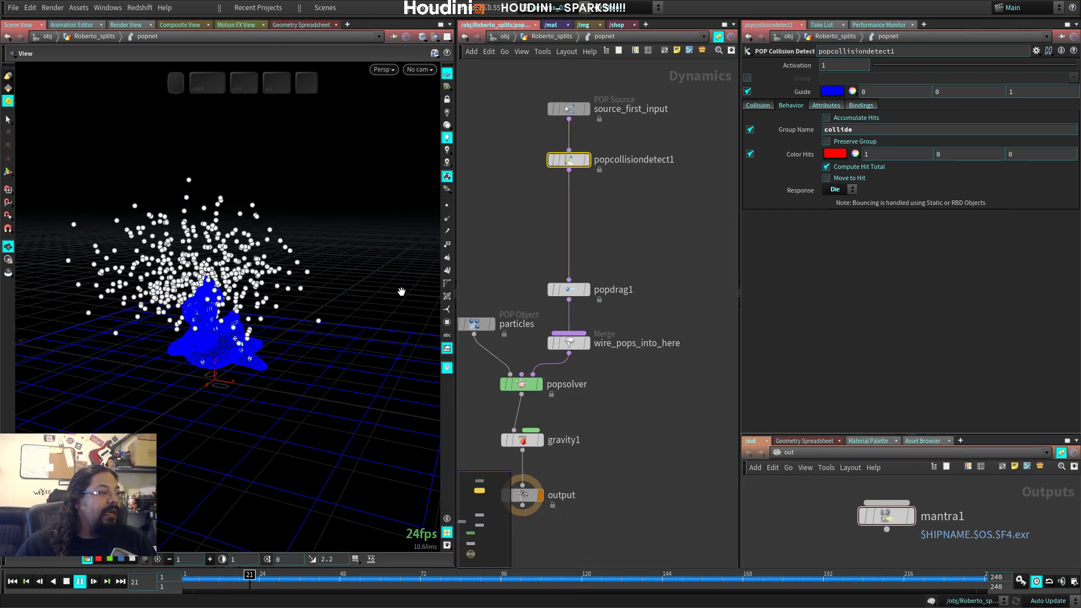
key("Escape")
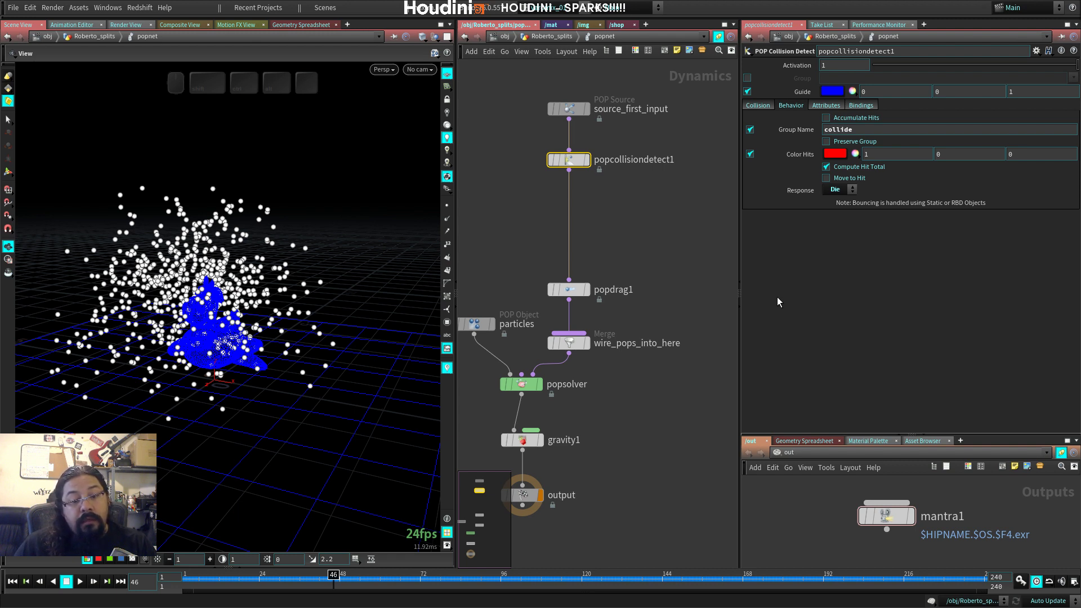
Step: Move source_first_input closer to popcollisiondetect1 and replay the simulation from the start
left_click(665, 272)
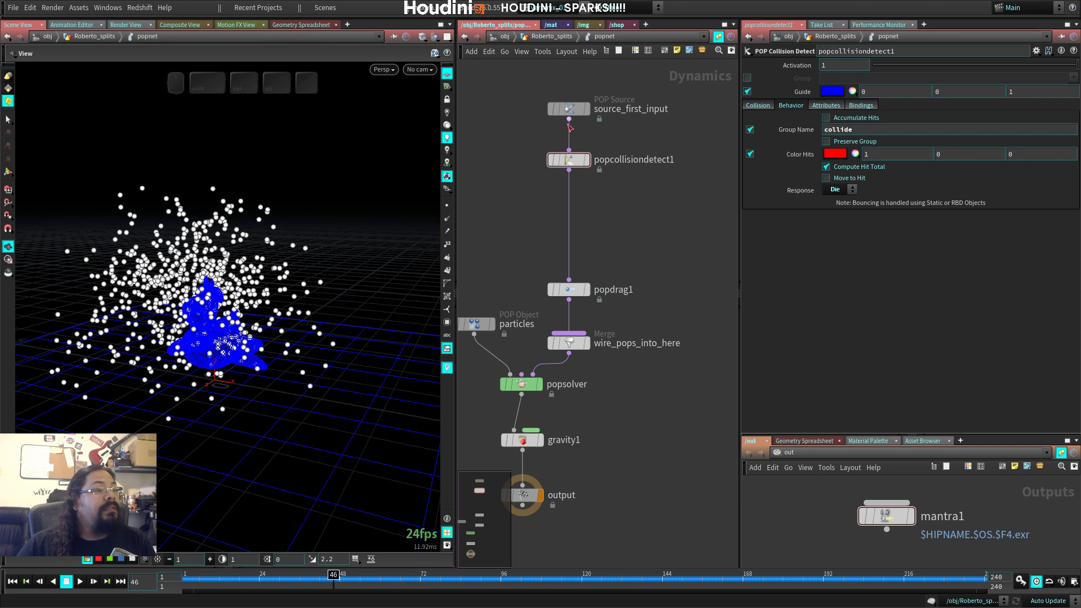
left_click_drag(569, 110, 569, 122)
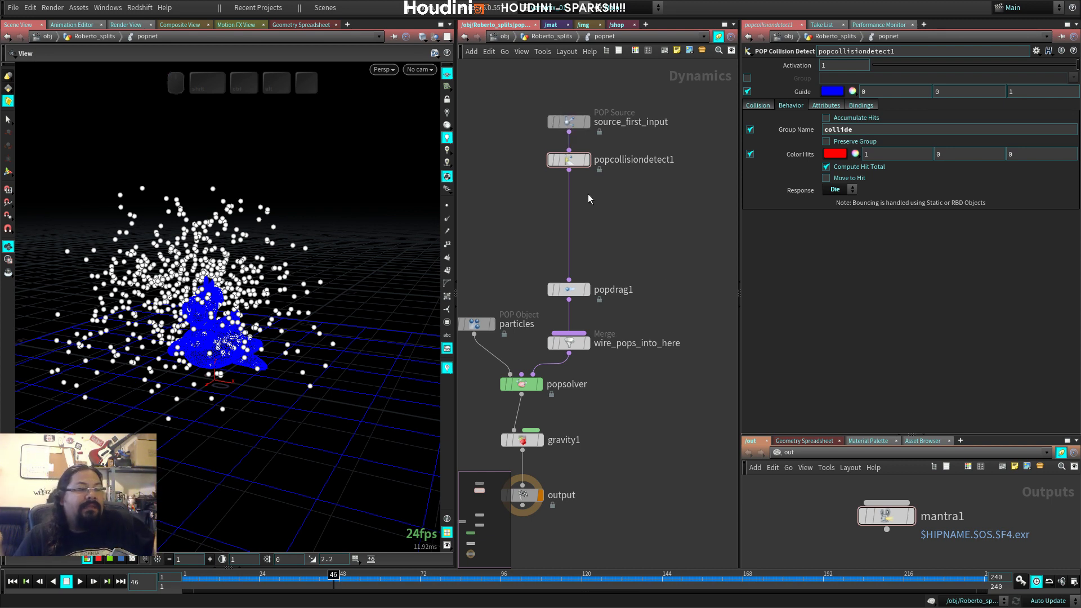
key("ctrl+Up")
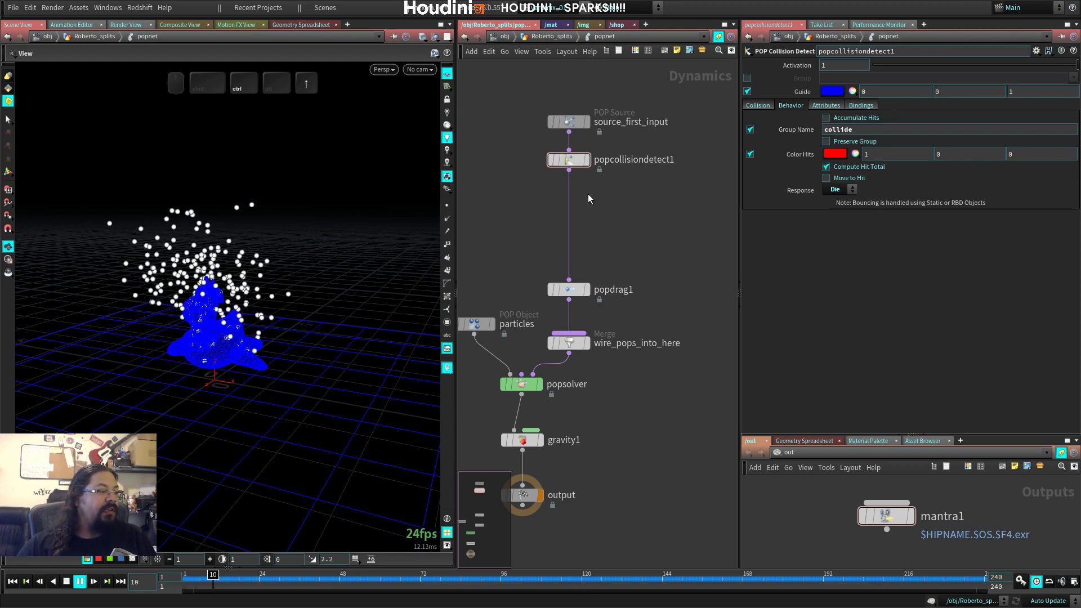
Step: Stop the playback, check popcollisiondetect1's node information and disable its Group Name option
key("Up")
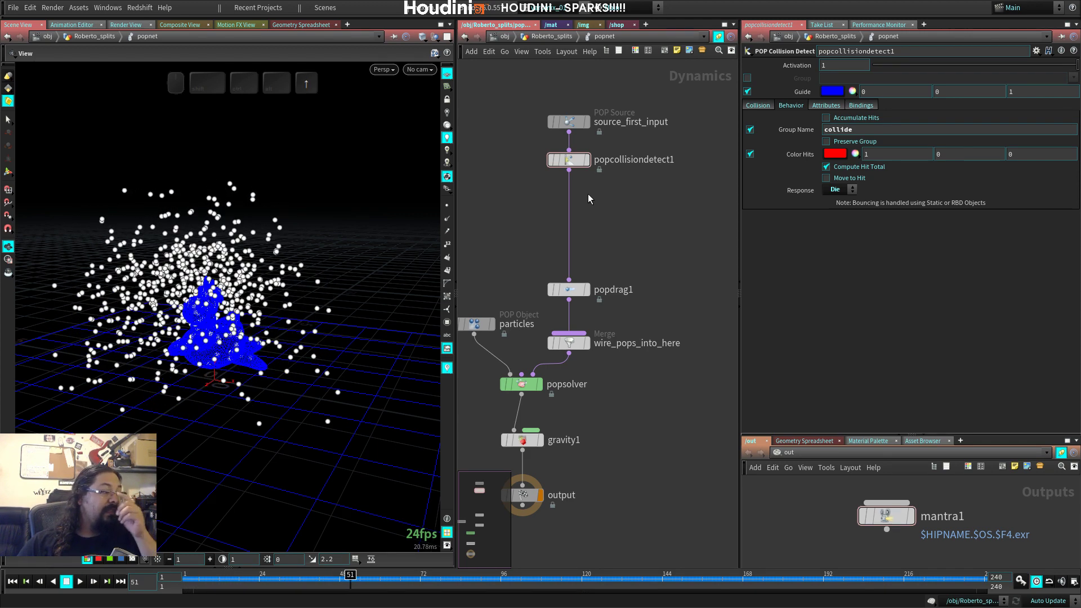
middle_click_drag(579, 200, 605, 181)
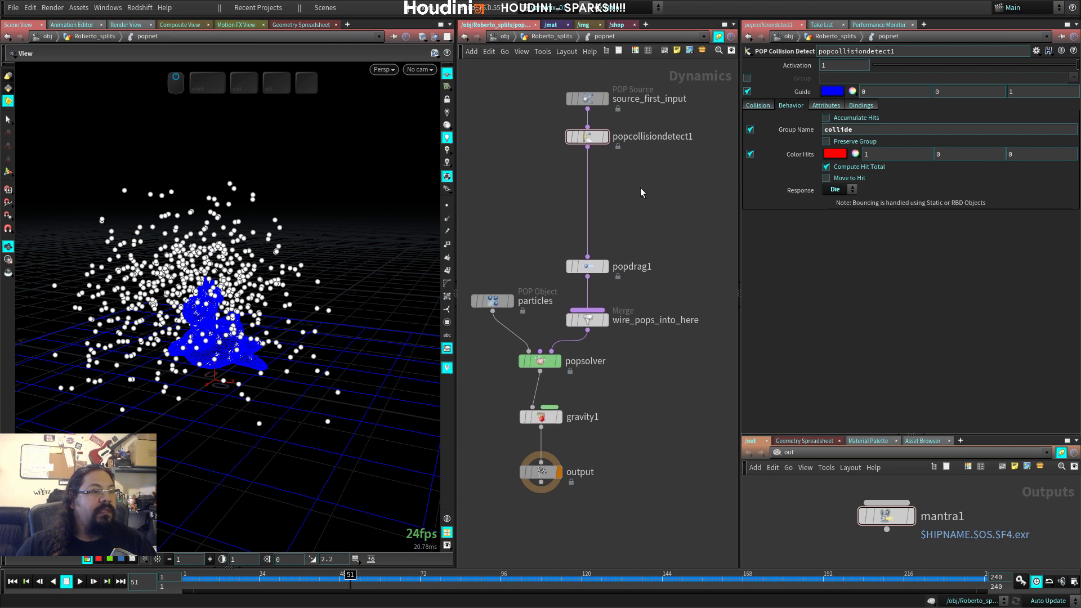
middle_click(587, 139)
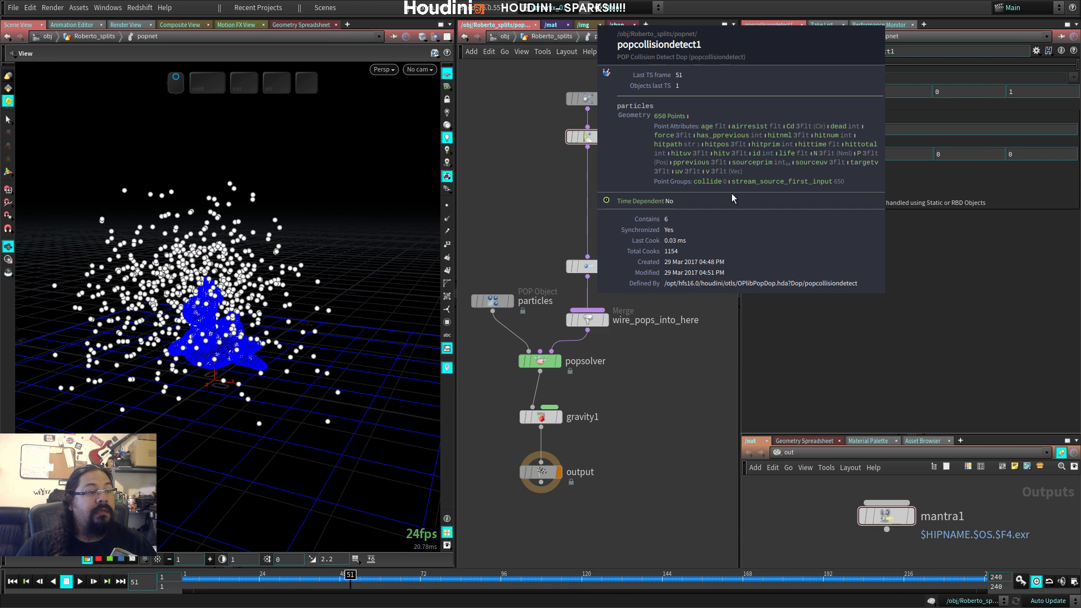
left_click(750, 130)
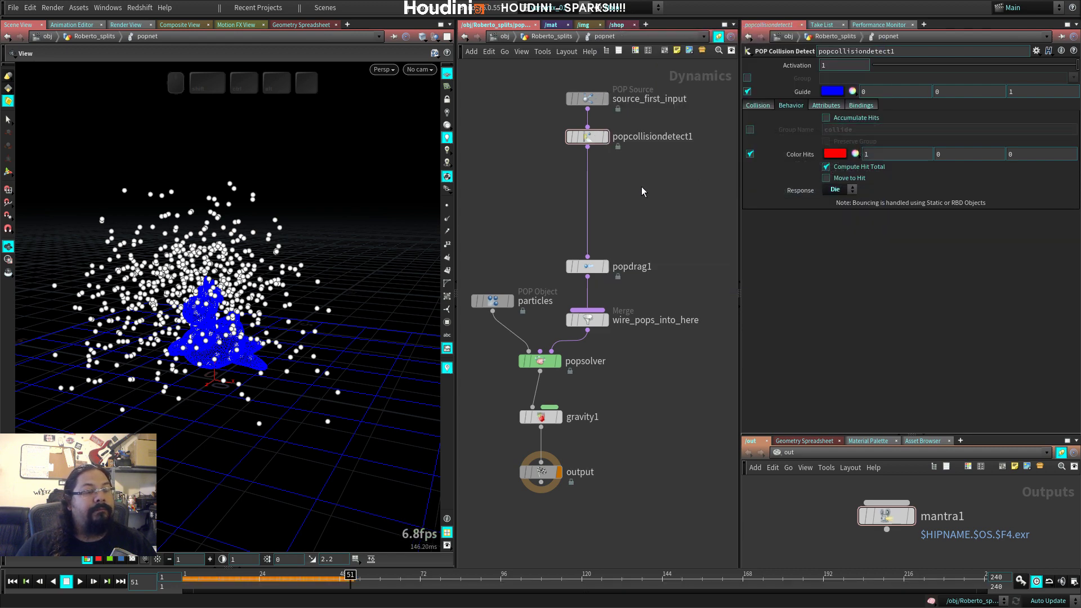
Step: Insert a POP Group node between popcollisiondetect1 and popdrag1 and look through its VEXpression presets
key("Tab")
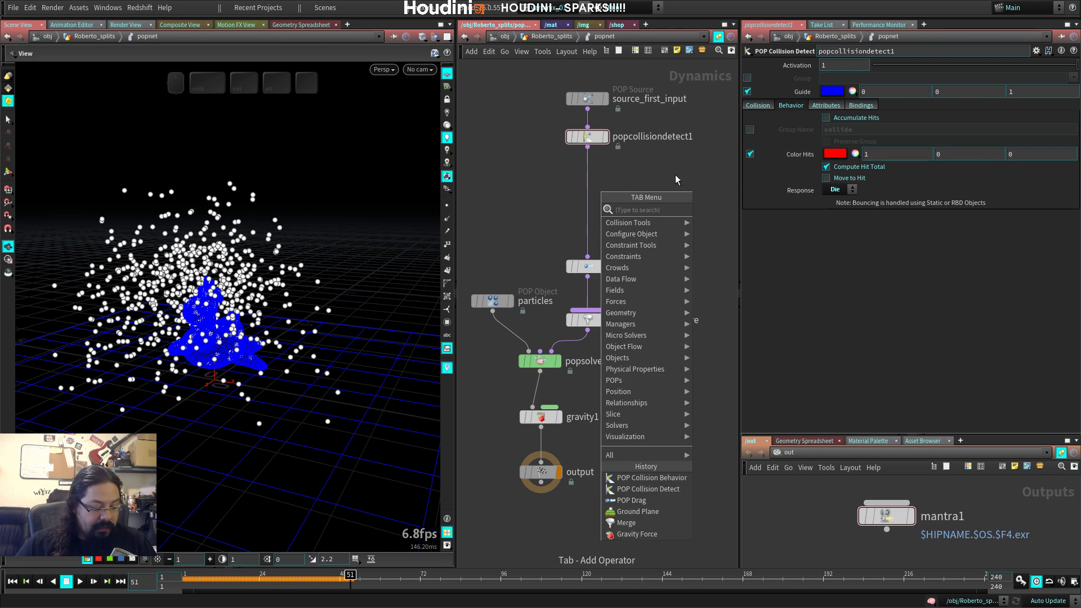
type("grp")
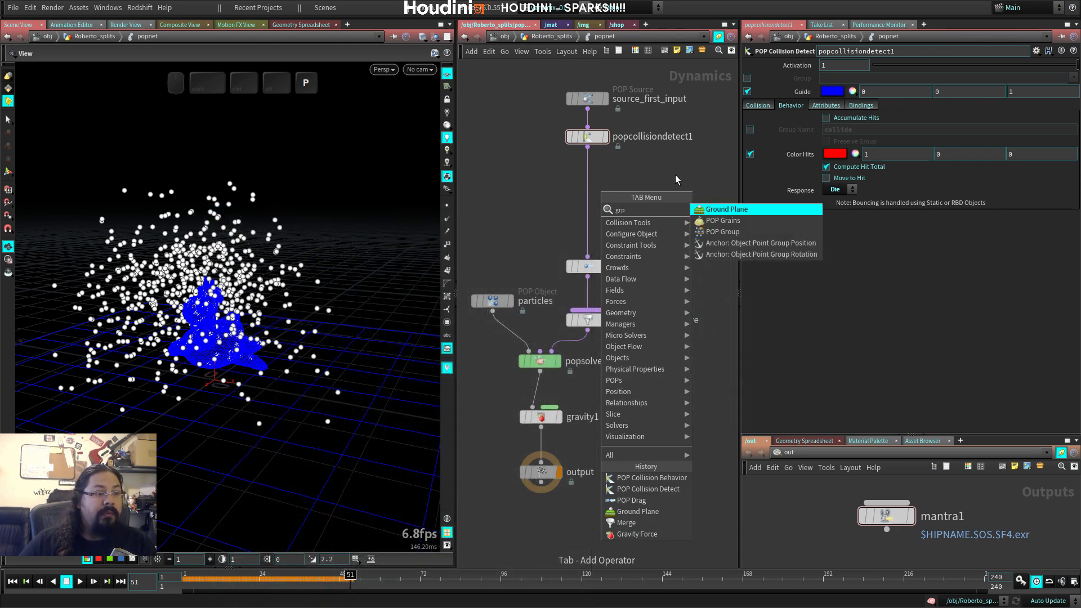
left_click(723, 232)
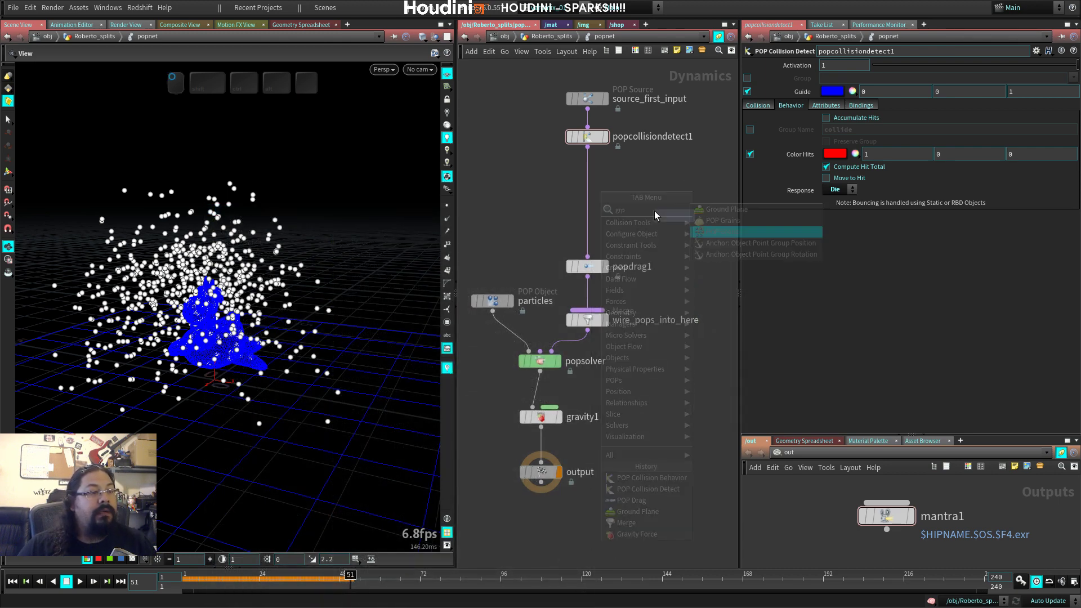
left_click(589, 186)
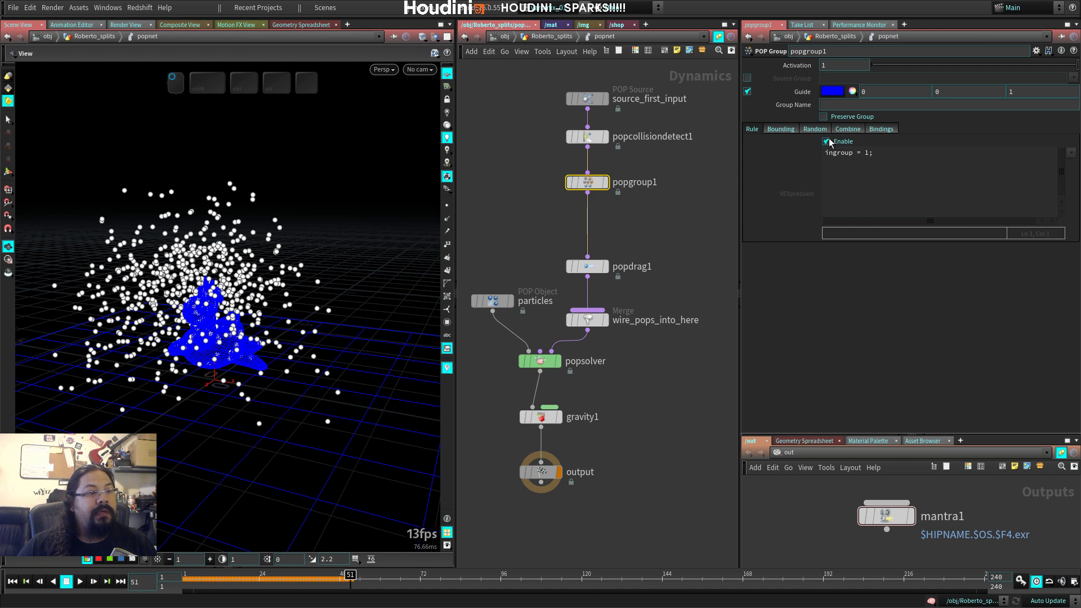
left_click(1071, 153)
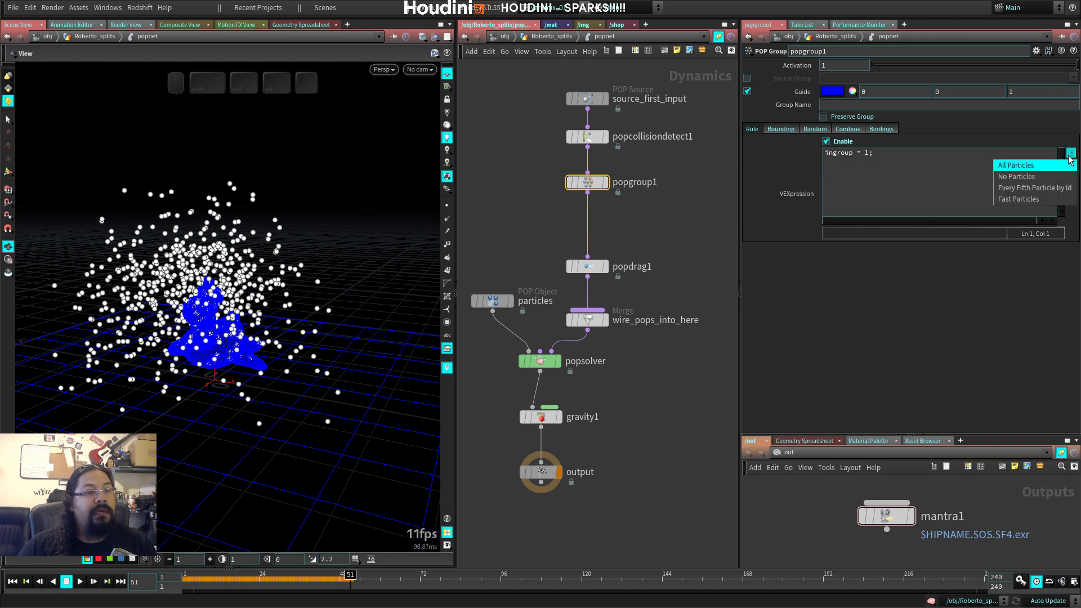
left_click(869, 154)
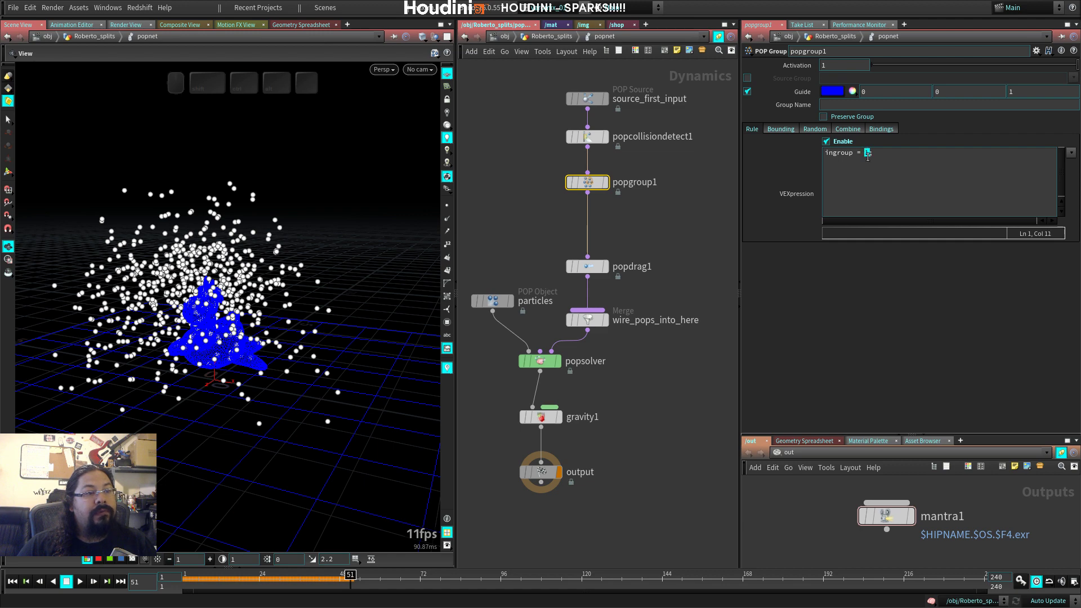
Step: Place an unconnected POP Stream node beside the popgroup1 chain and look through its rule presets
left_click(659, 214)
middle_click_drag(659, 215, 625, 217)
key("Tab")
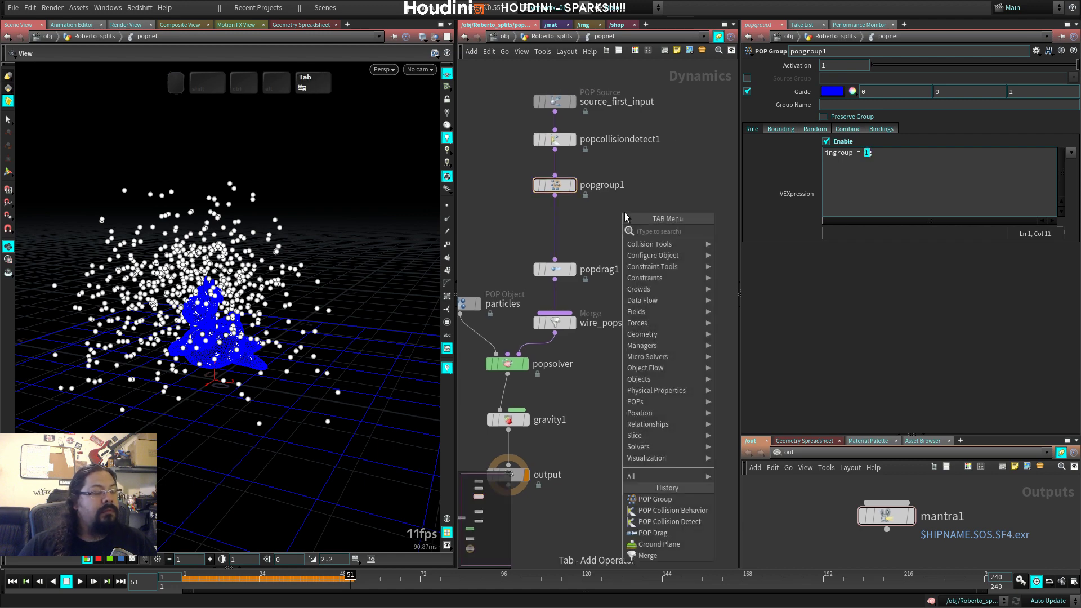
type("stre")
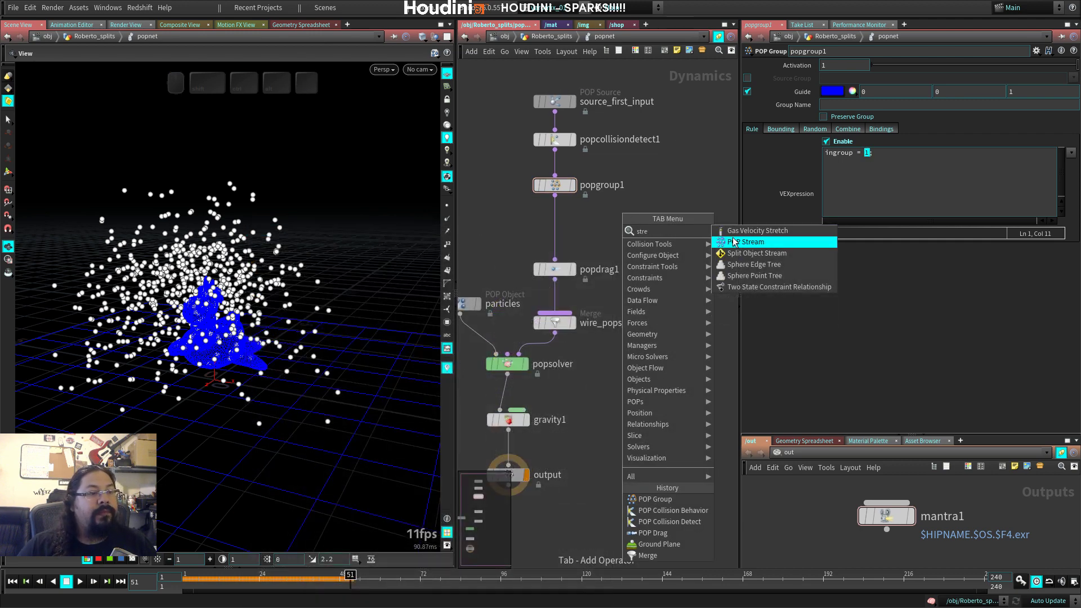
left_click(732, 242)
left_click(676, 221)
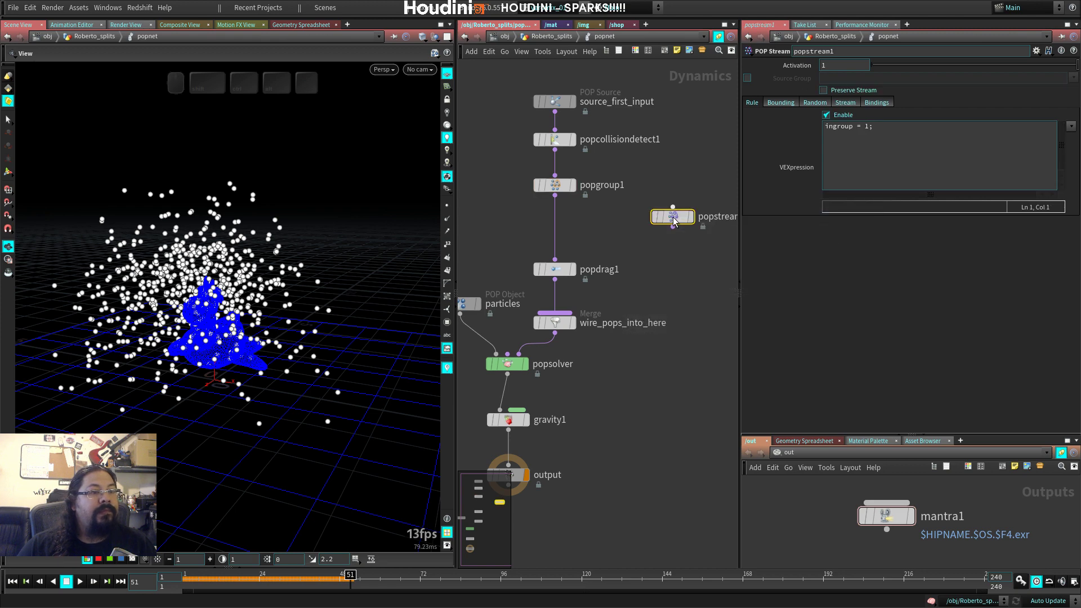
left_click(1070, 127)
left_click(615, 200)
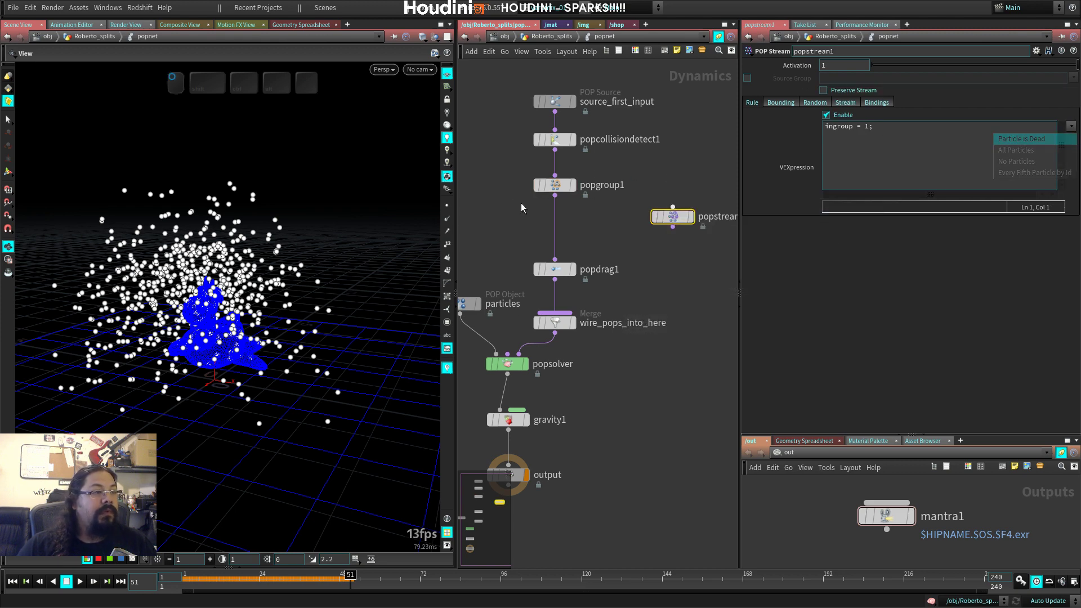
Step: Delete popgroup1 and insert popstream1 in its place between popcollisiondetect1 and popdrag1
left_click(561, 187)
key("Delete")
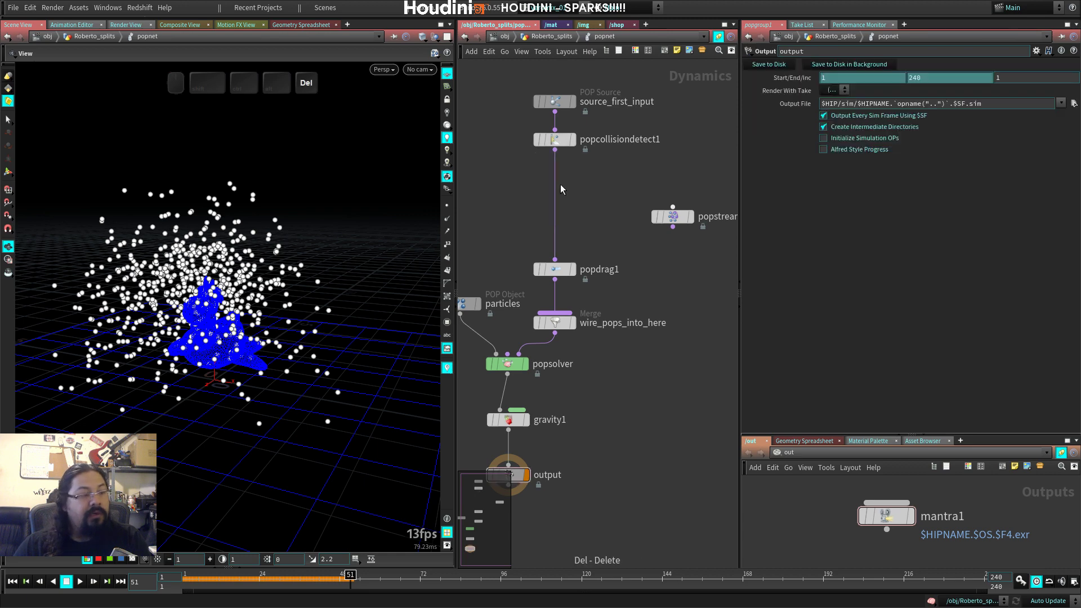
left_click_drag(673, 216, 556, 187)
left_click(557, 188)
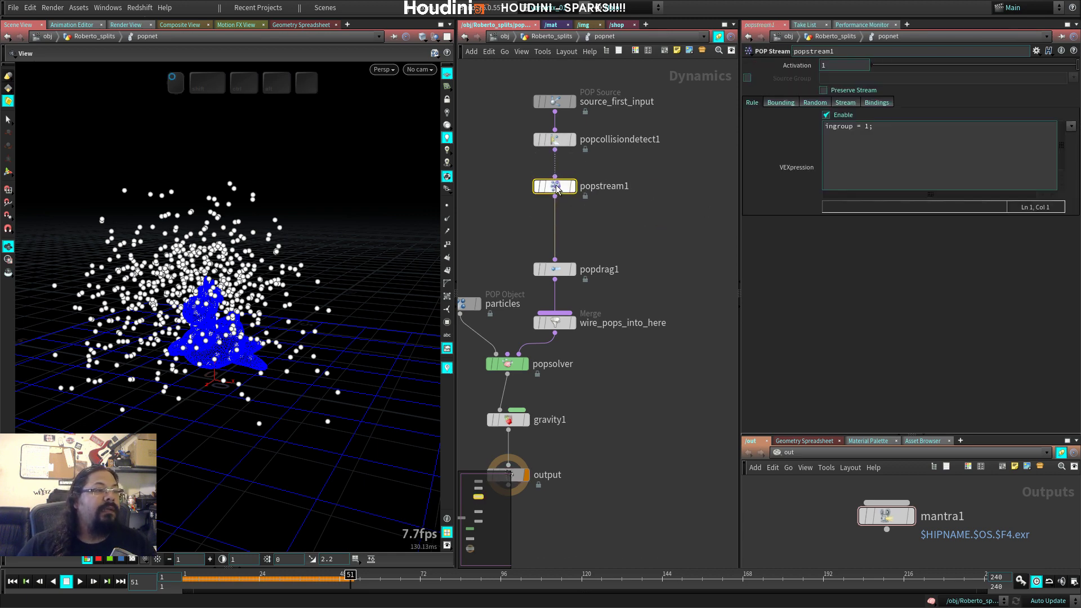
Step: Set popstream1's rule expression to the Particle is Dead preset, replay the simulation and rewind it to the first frame
left_click(1070, 127)
left_click(1035, 138)
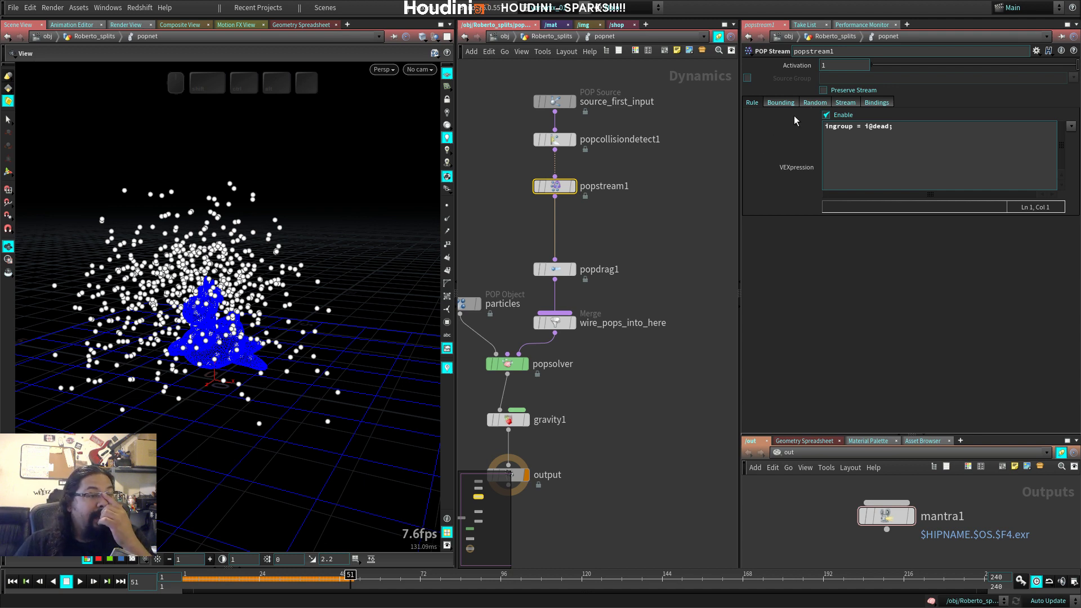
key("ctrl+Up")
key("Up")
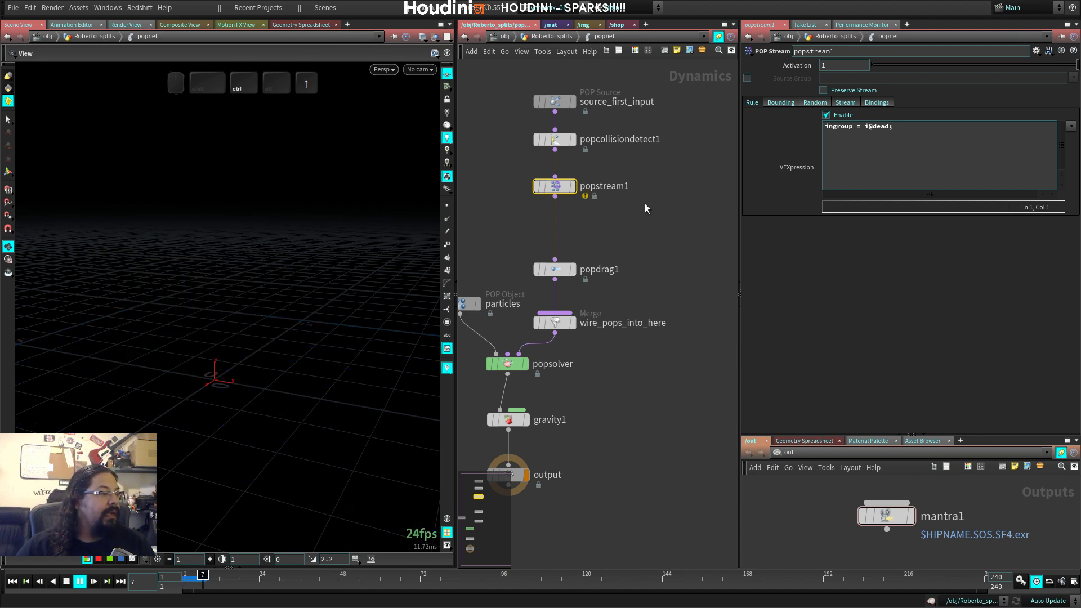
key("ctrl+Up")
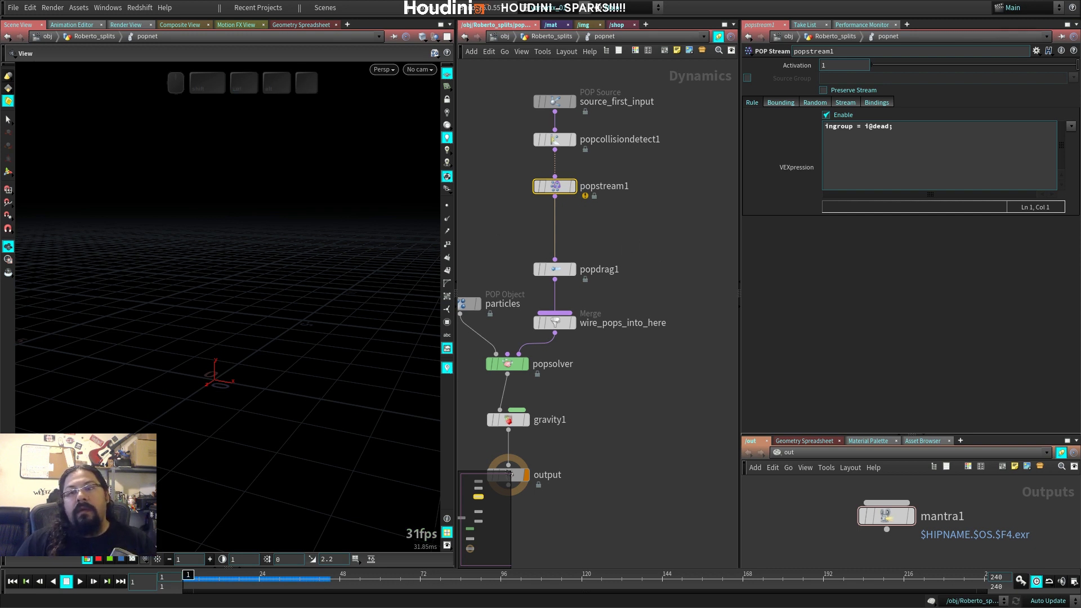
Step: Offset source_first_input from the node column and align popcollisiondetect1 directly above popstream1
middle_click_drag(647, 220, 677, 230)
left_click_drag(623, 70, 671, 126)
middle_click_drag(675, 134, 585, 189)
middle_click_drag(629, 249, 677, 243)
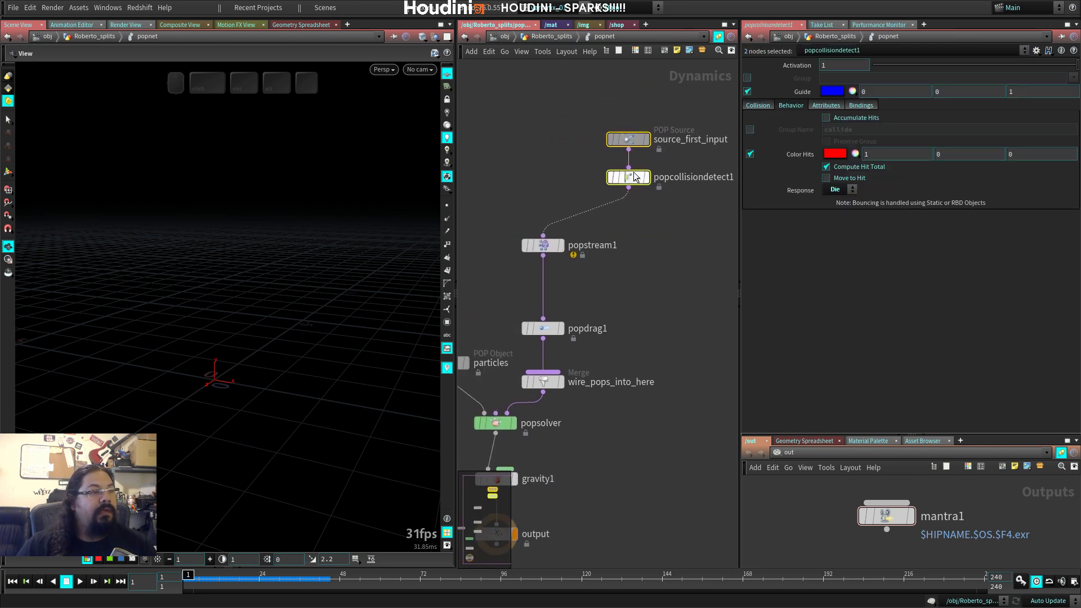
left_click_drag(621, 141, 632, 118)
left_click(557, 142)
left_click_drag(572, 177, 555, 197)
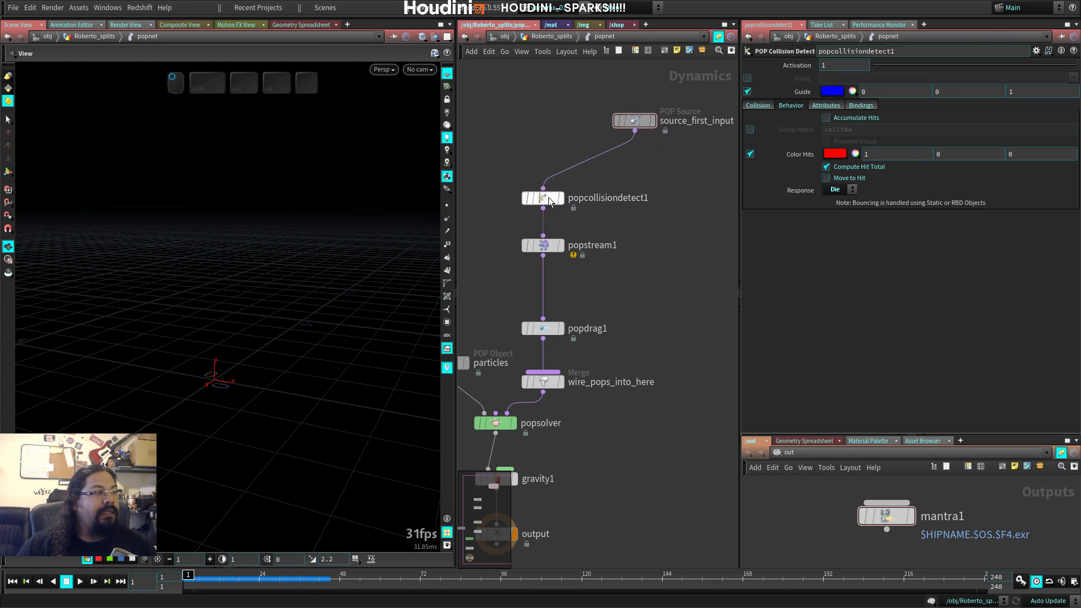
left_click(545, 248)
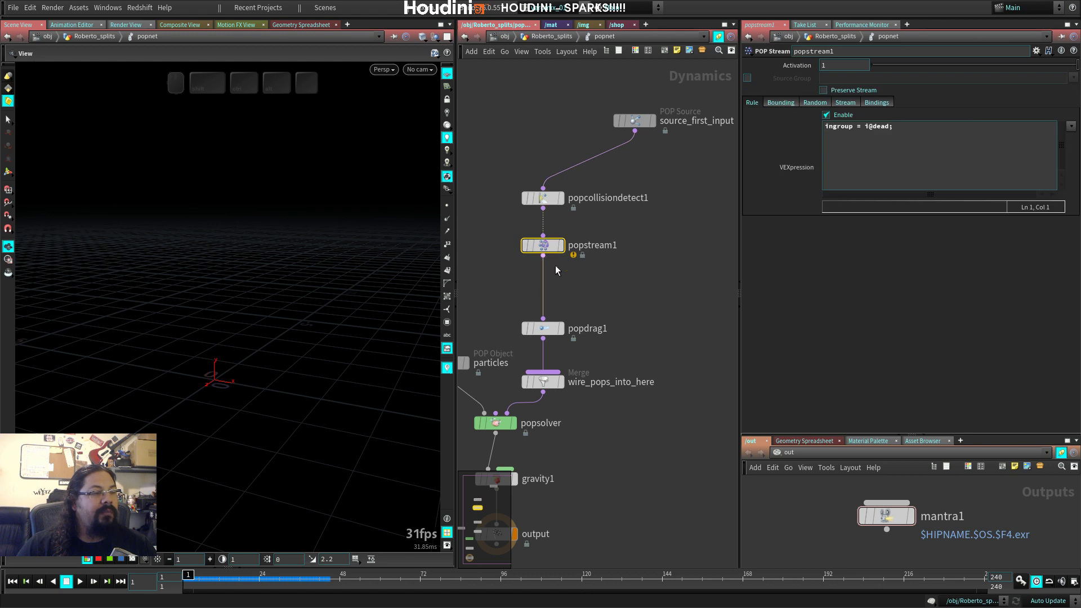
Step: Insert a Merge node between popstream1 and popdrag1, wire source_first_input into it as well and play the simulation
middle_click_drag(597, 282, 600, 252)
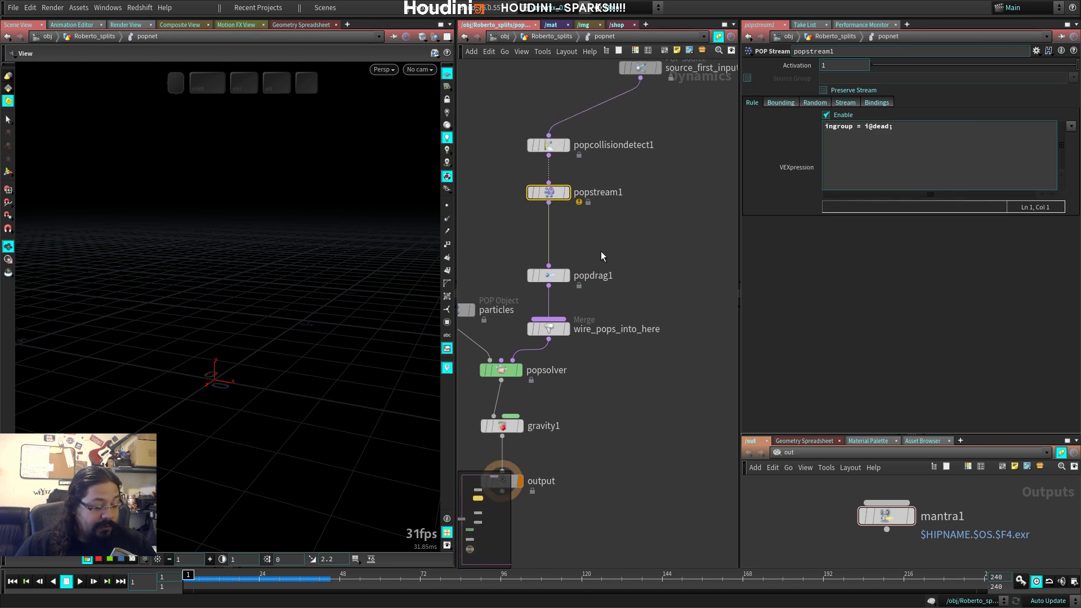
key("Tab")
type("mer")
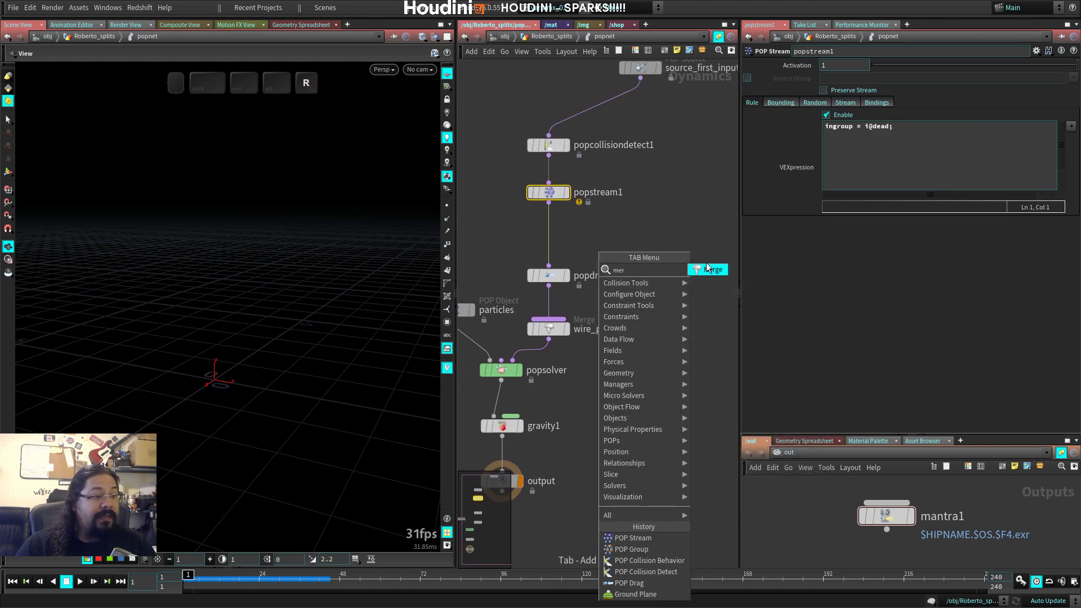
left_click(708, 269)
left_click(558, 235)
left_click_drag(557, 235, 600, 224)
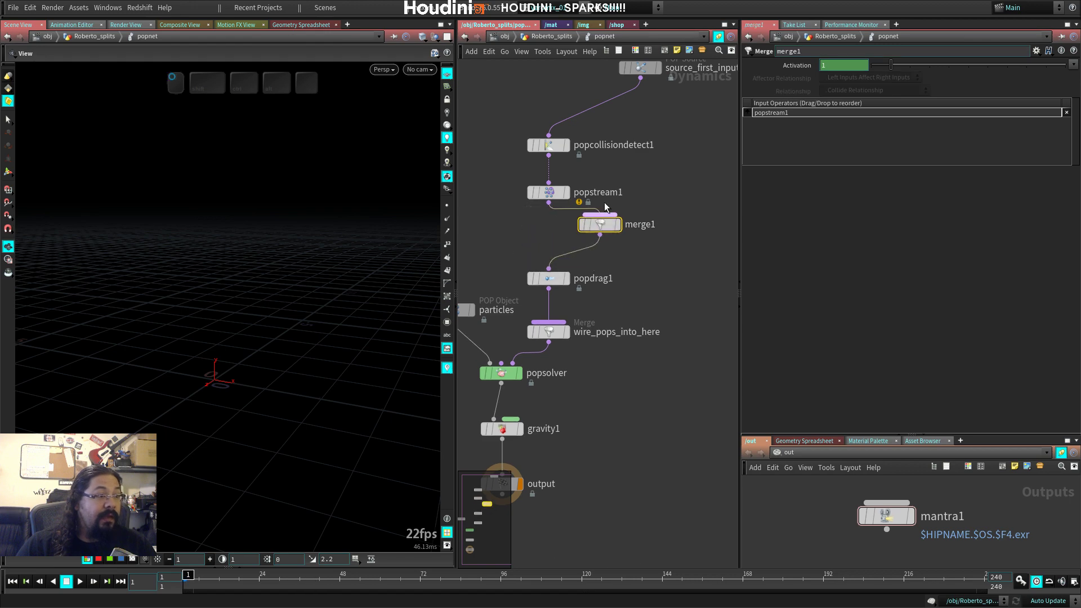
left_click(640, 77)
left_click(600, 214)
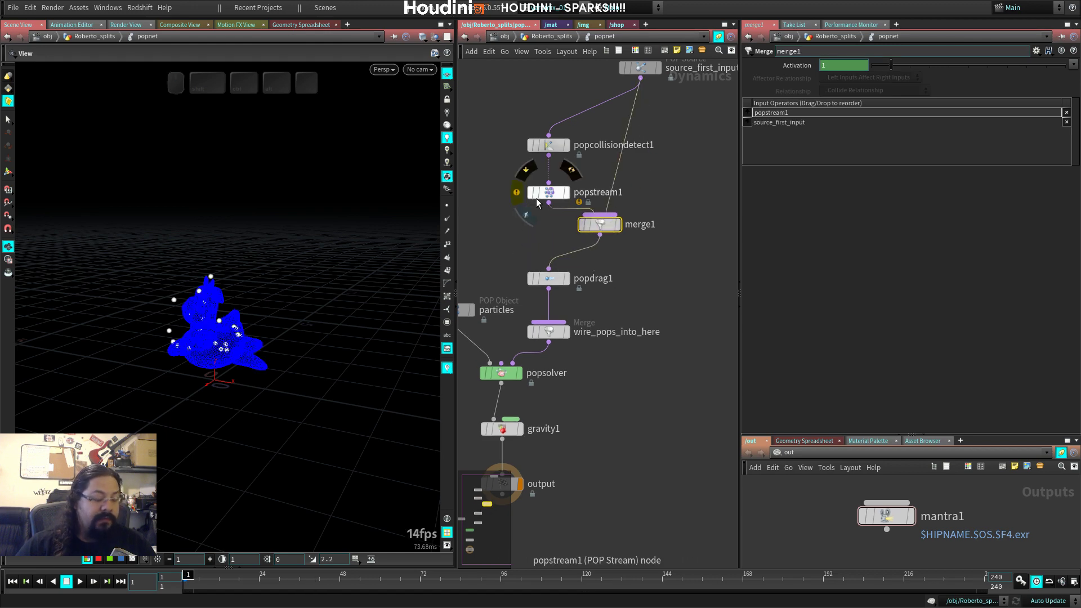
key("Up")
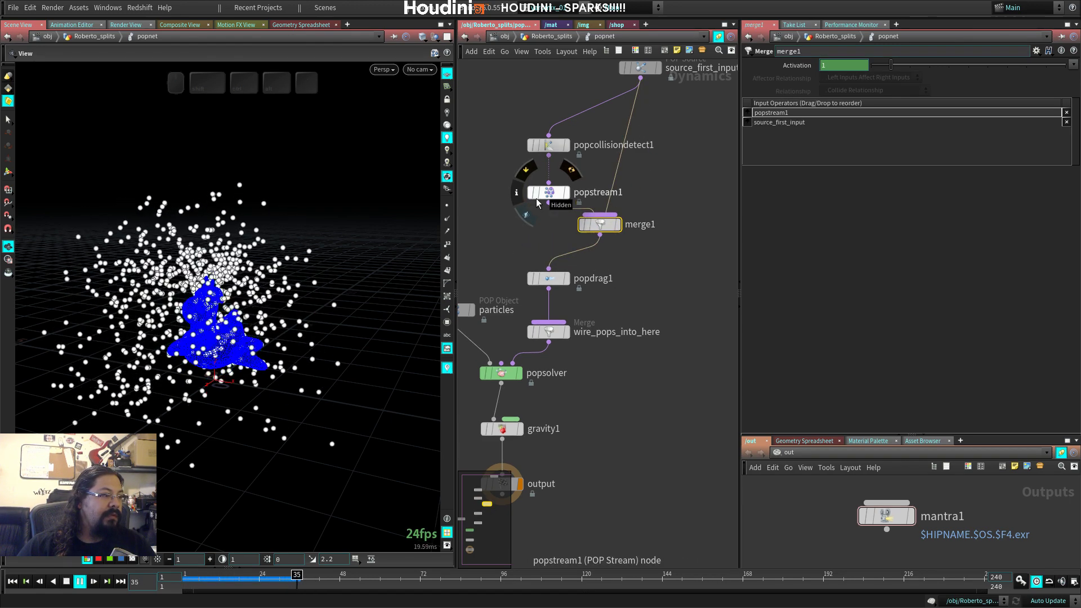
key("Up")
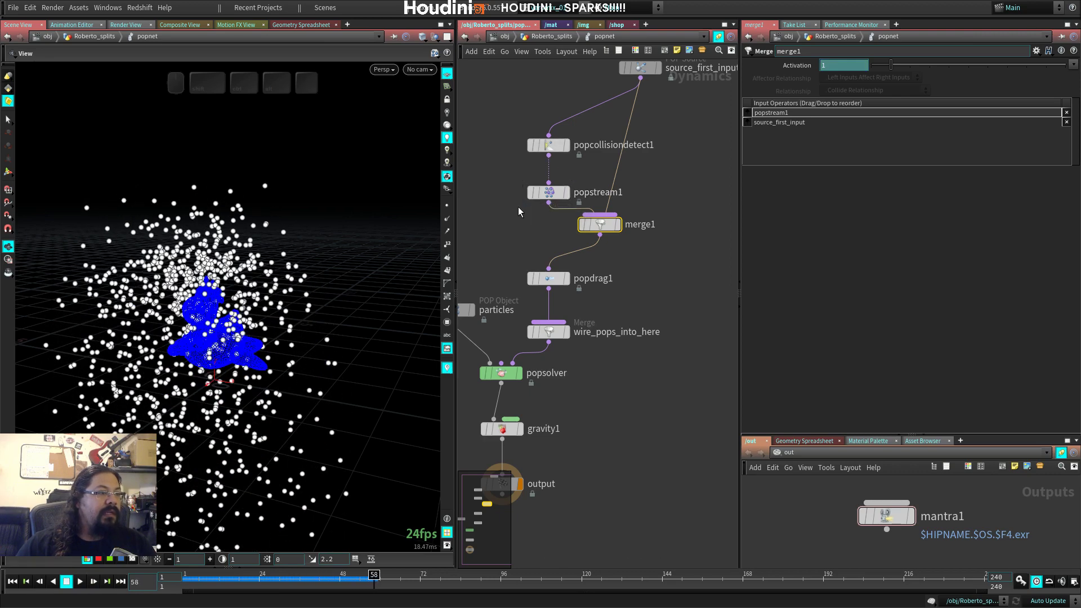
Step: Insert popcollisiondetect1 into the wire from source_first_input to merge1 and replay the simulation from the start
key("h")
left_click_drag(565, 198, 634, 179)
key("ctrl+z")
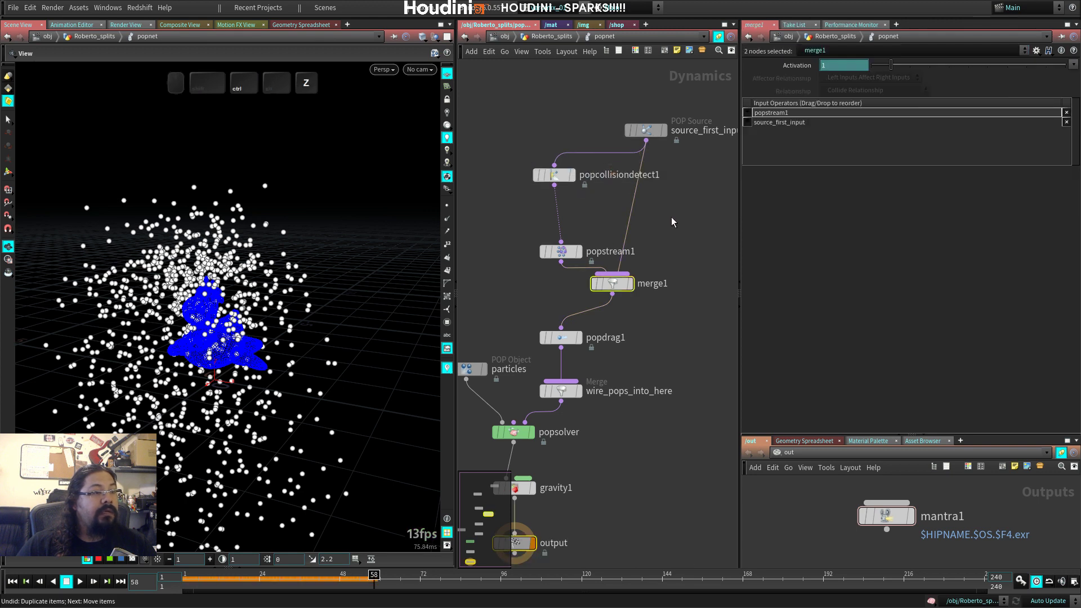
left_click_drag(557, 177, 648, 169)
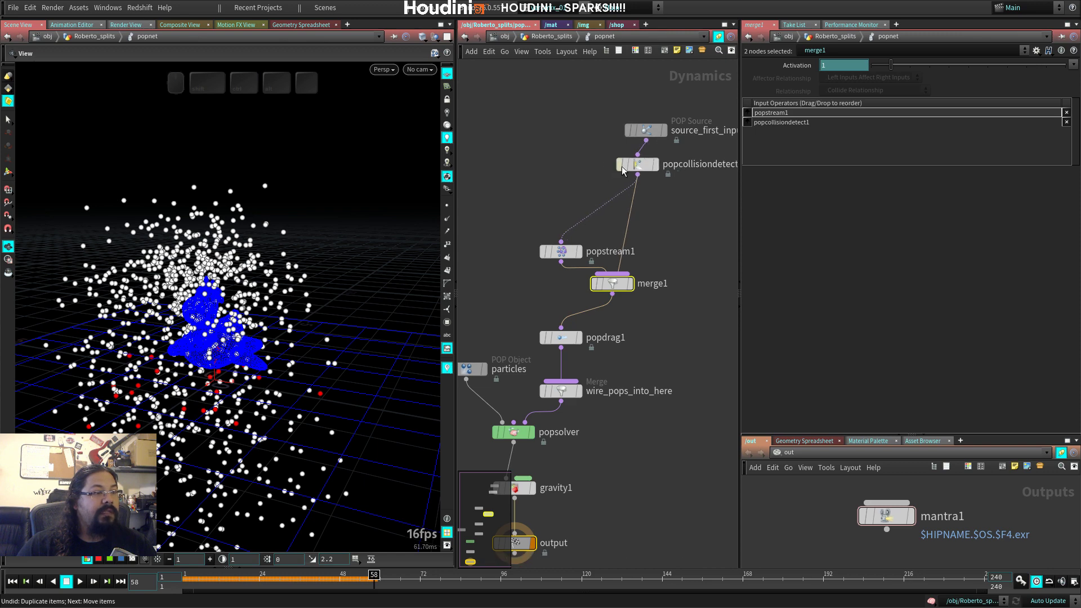
key("ctrl+Up")
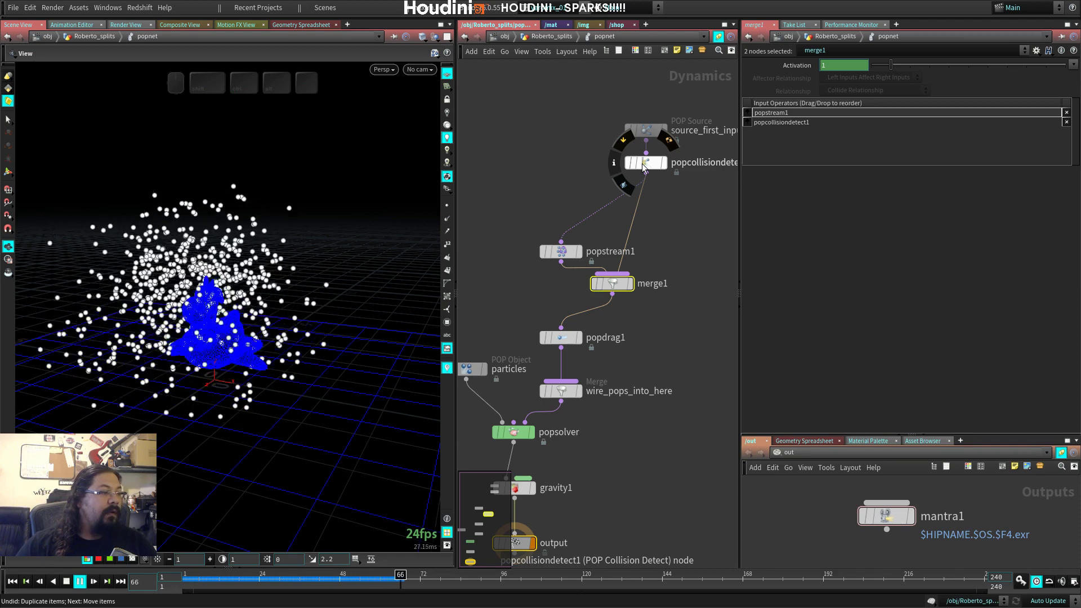
key("Up")
Step: Spread out the network so source_first_input and popcollisiondetect1 sit above merge1, with popstream1 off to one side
left_click_drag(594, 116, 650, 166)
left_click_drag(649, 163, 621, 146)
left_click_drag(613, 285, 652, 287)
left_click_drag(567, 257, 525, 197)
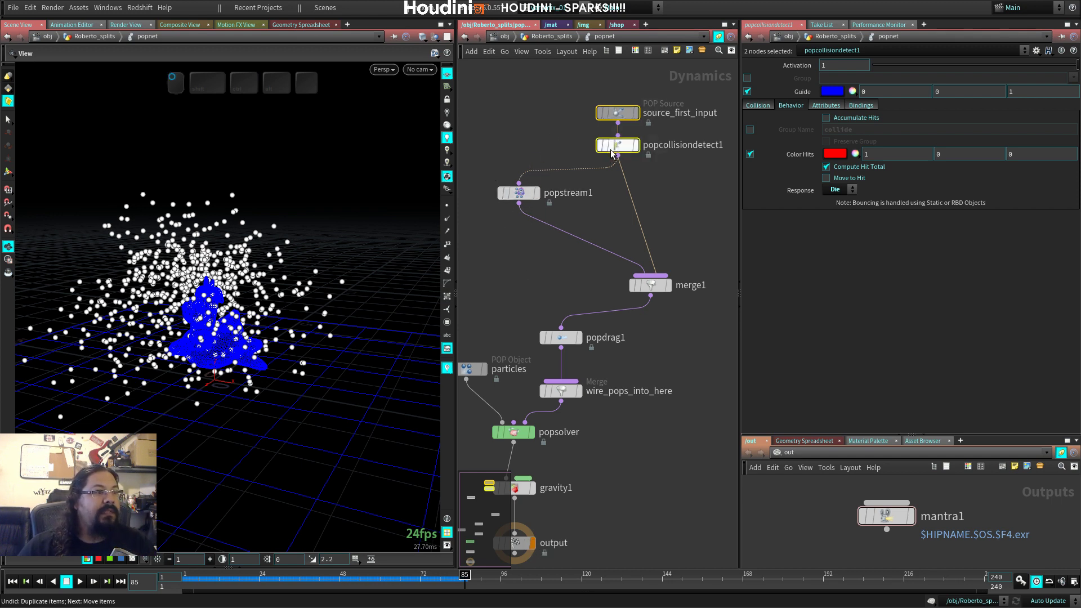
left_click_drag(614, 113, 654, 113)
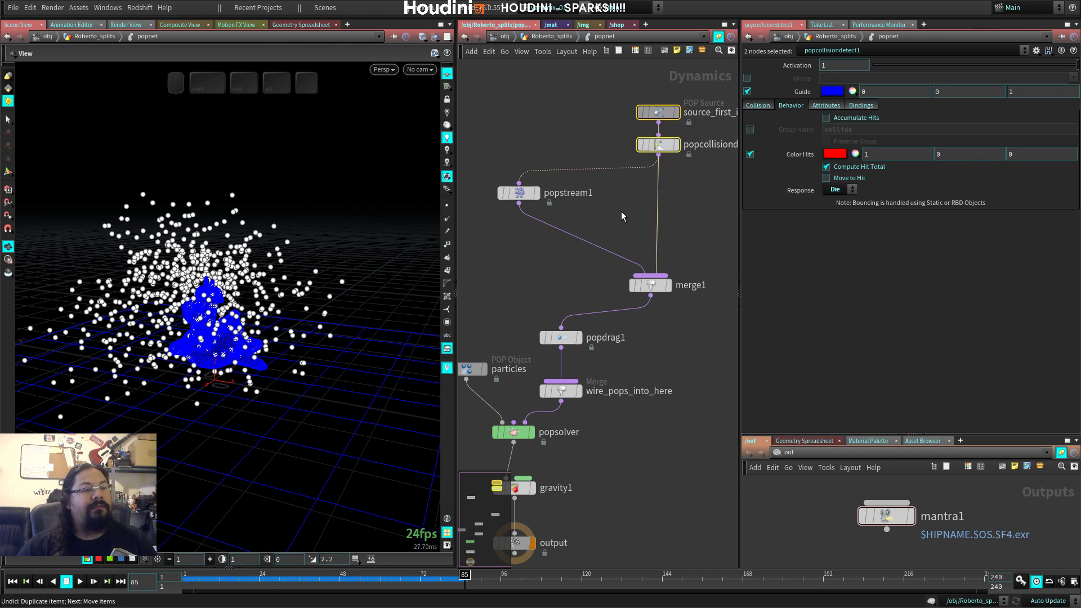
mouse_move(527, 191)
left_mouse_down()
mouse_move(544, 147)
mouse_move(536, 172)
left_mouse_up()
Step: Move popstream1 closer to the main branch and insert a POP Replicate node between it and merge1
left_click(546, 172)
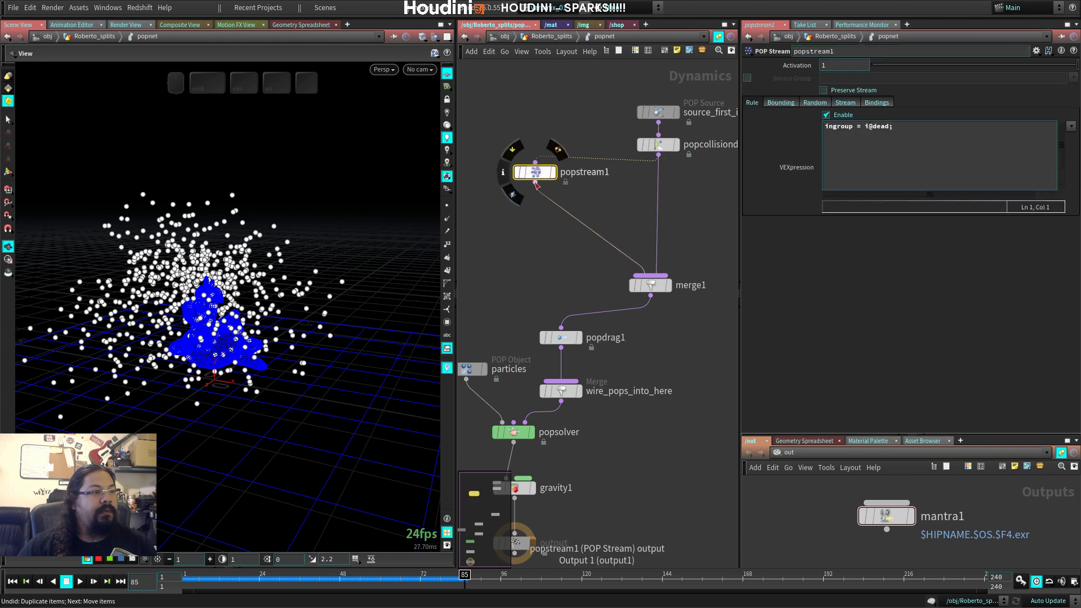
left_click(535, 182)
mouse_move(604, 377)
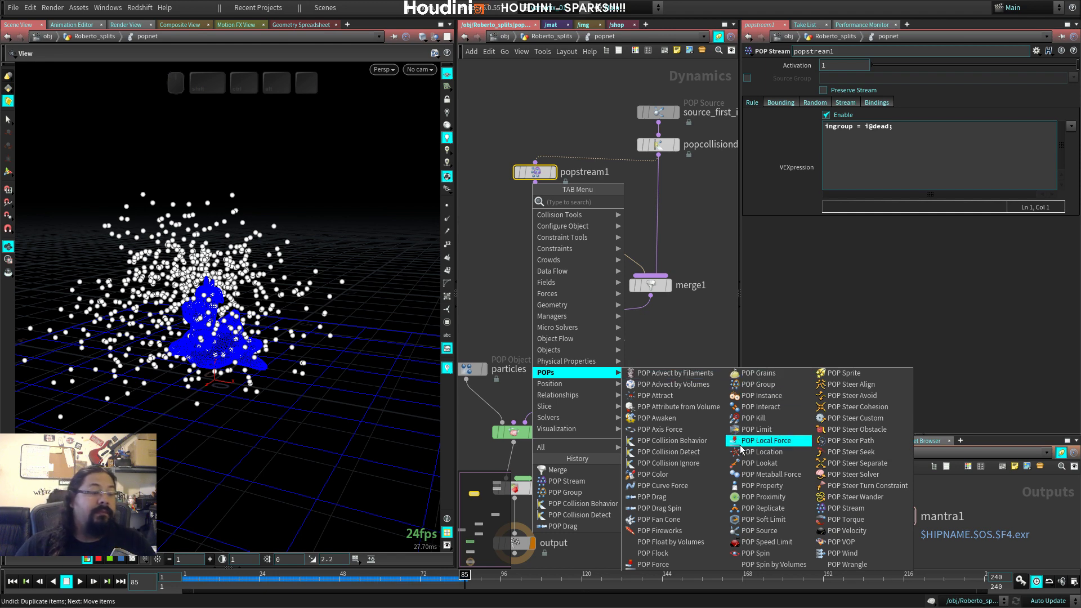
left_click(763, 508)
left_click(538, 210)
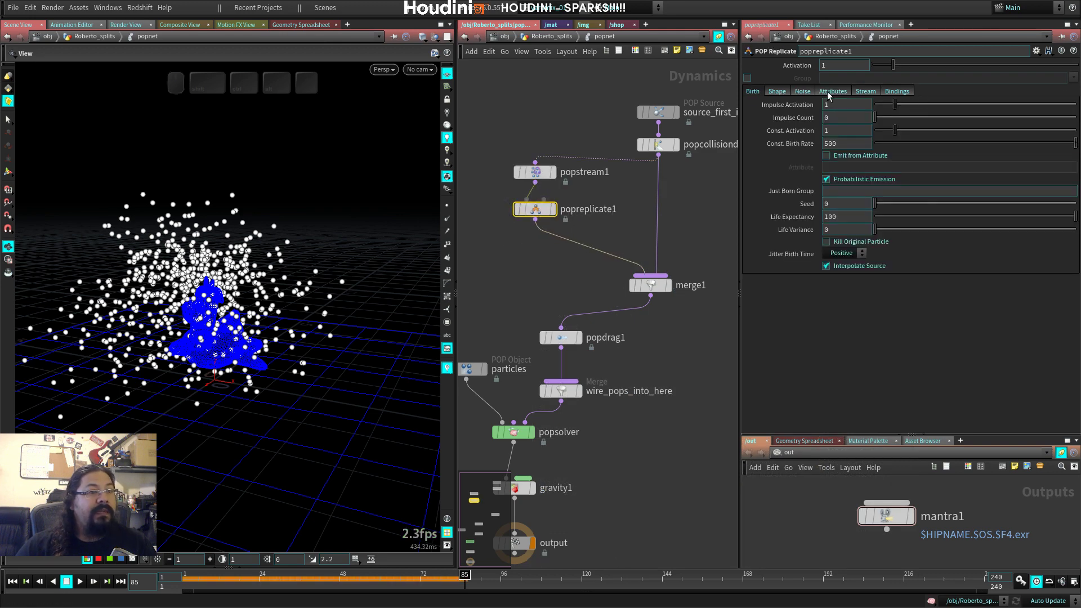
Step: Enable the group filter on popreplicate1 and rename popstream1 to dead
left_click(748, 78)
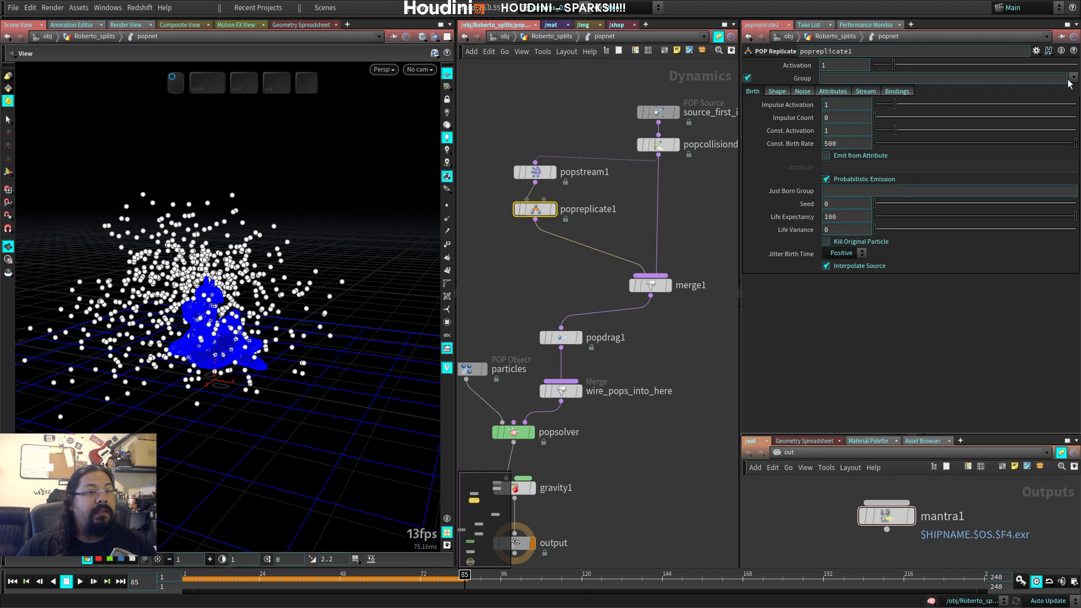
left_click(1073, 78)
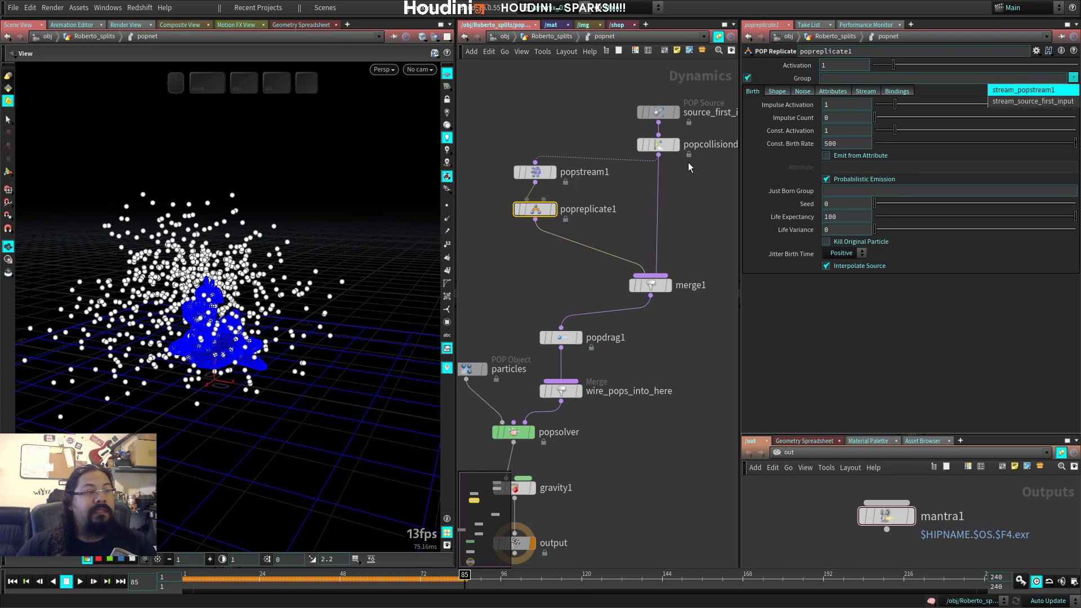
double_click(586, 172)
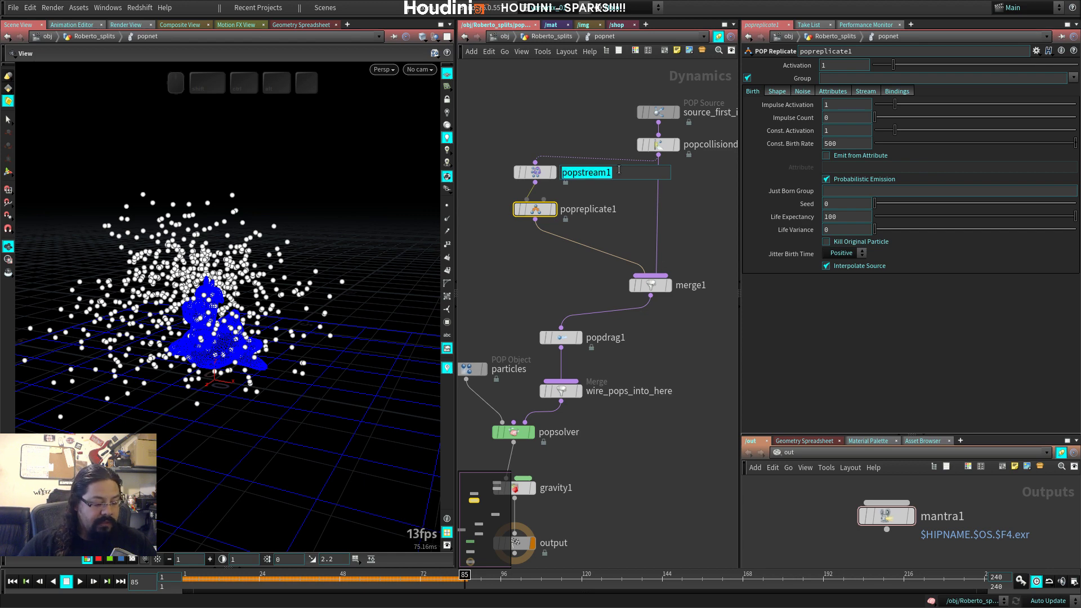
type("dead")
key("Return")
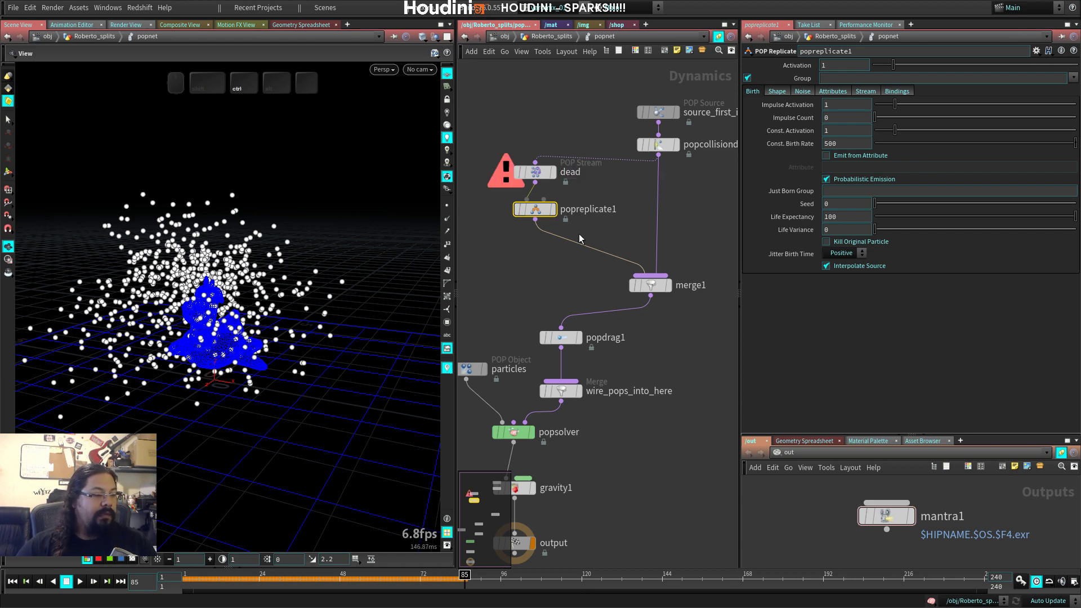
Step: Replay the simulation to refresh the streams and set popreplicate1's group to stream_dead
key("ctrl+Up")
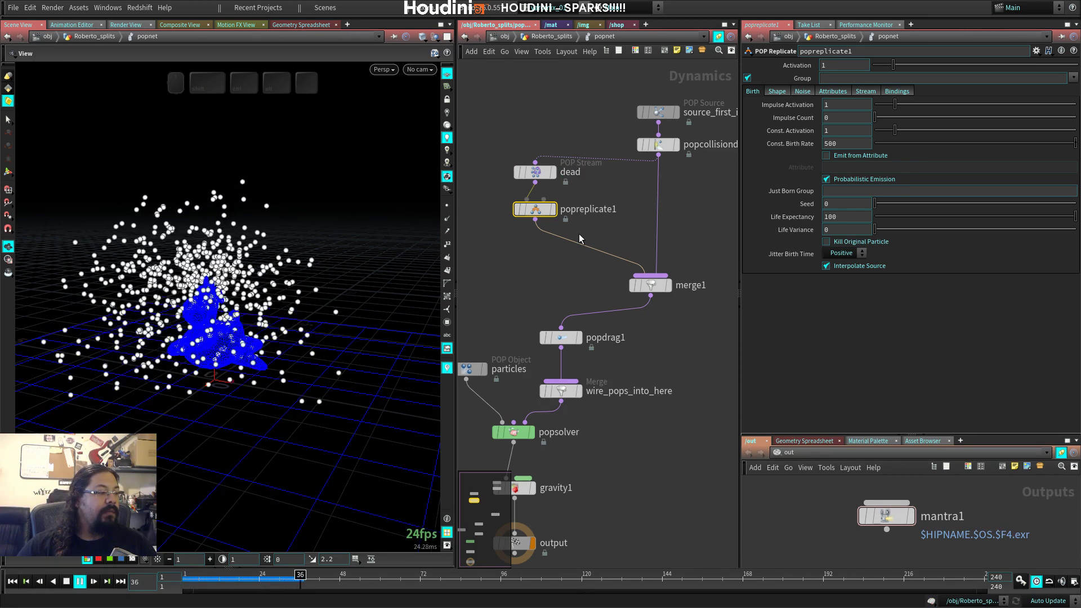
key("Up")
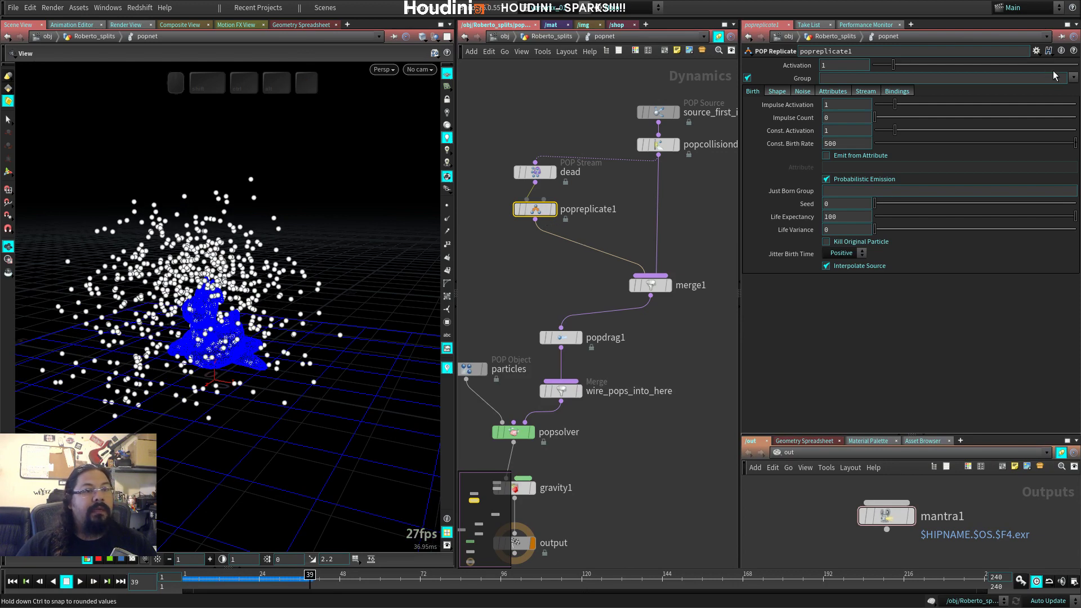
left_click(1073, 78)
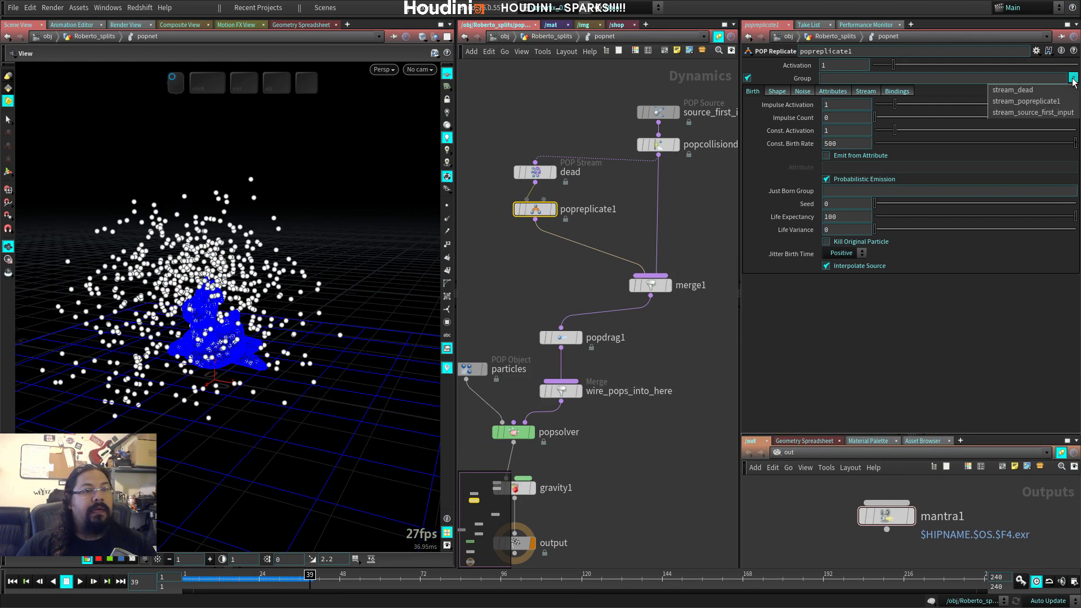
left_click(1024, 91)
Step: Replay the simulation from the start and examine where the replicated particles appear around the collision object
key("ctrl+Up")
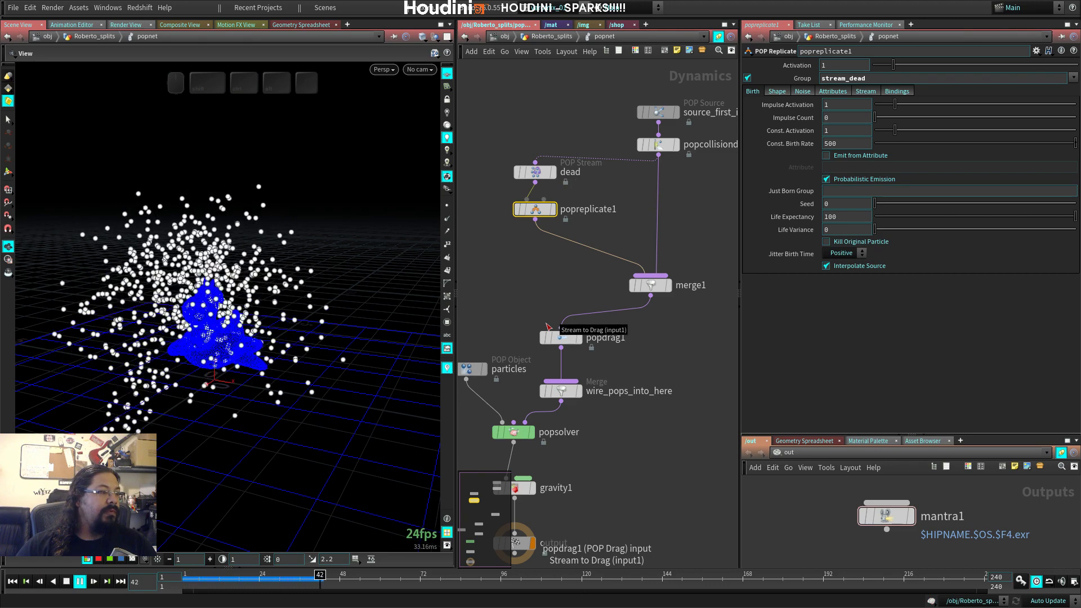
key("Up")
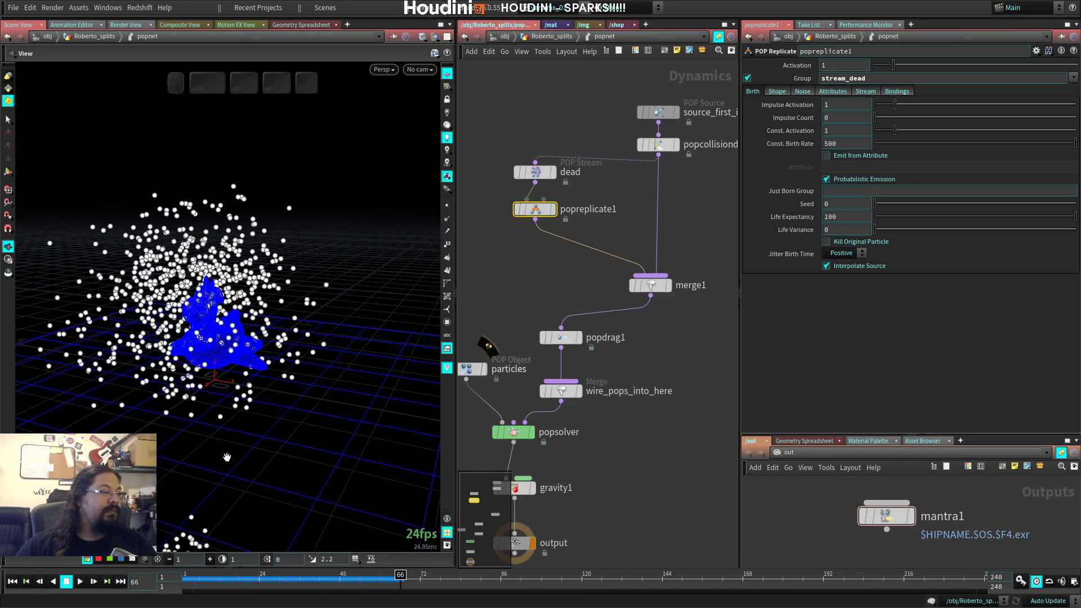
key("space")
left_click_drag(214, 316, 226, 413)
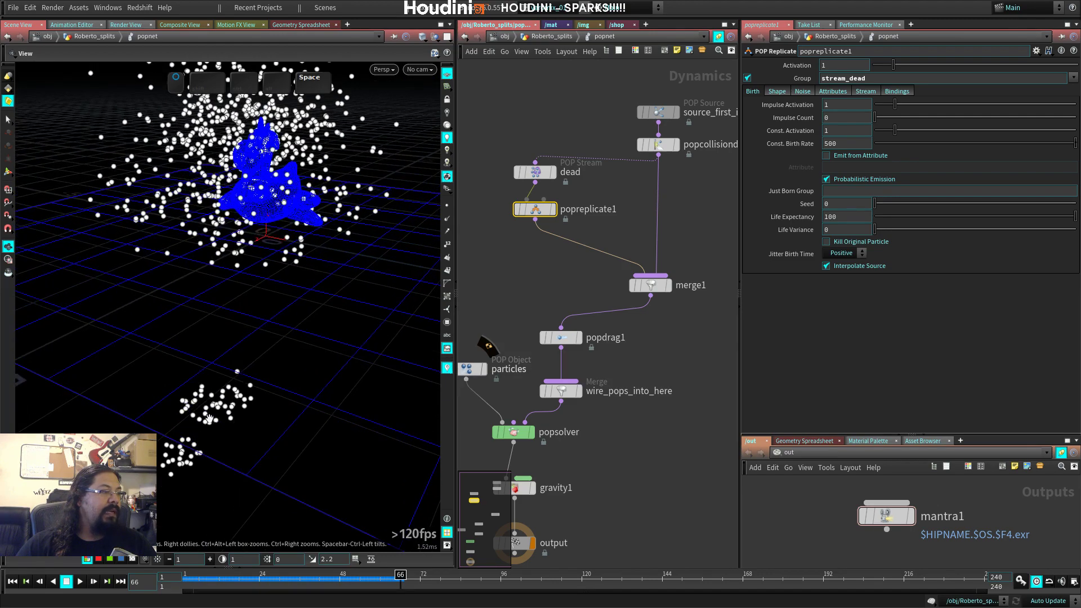
key("ctrl+Up")
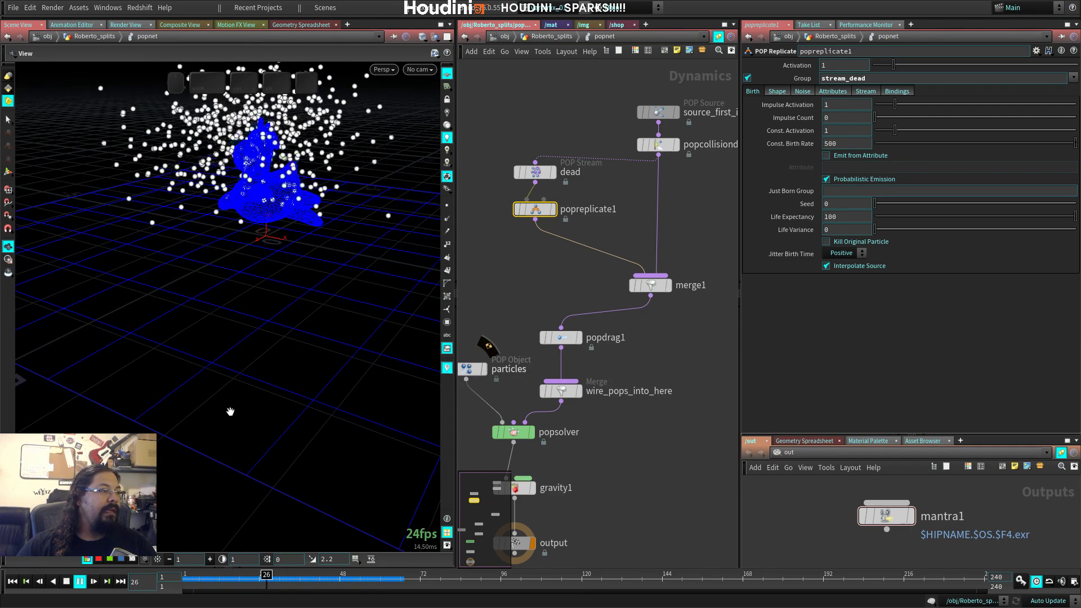
key("space")
left_click_drag(231, 412, 336, 378)
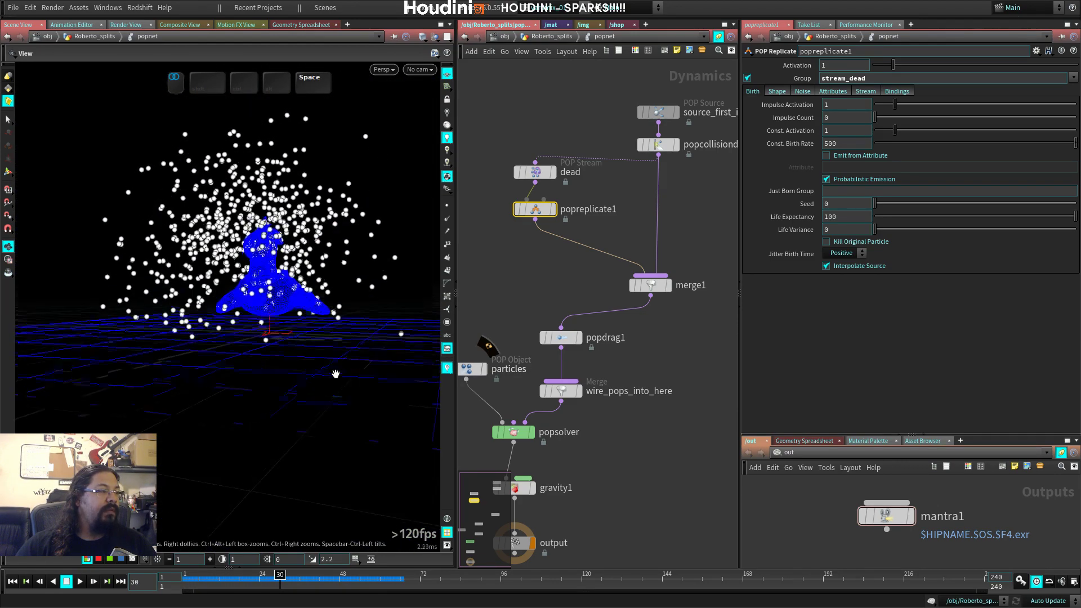
Step: Step through the simulation frame by frame from frame 30 past frame 50, examining how the replicated particles are emitted
key("Right")
key("Right")
key("Right")
key("Right")
key("Right")
key("Right")
key("Right")
key("Right")
key("Right")
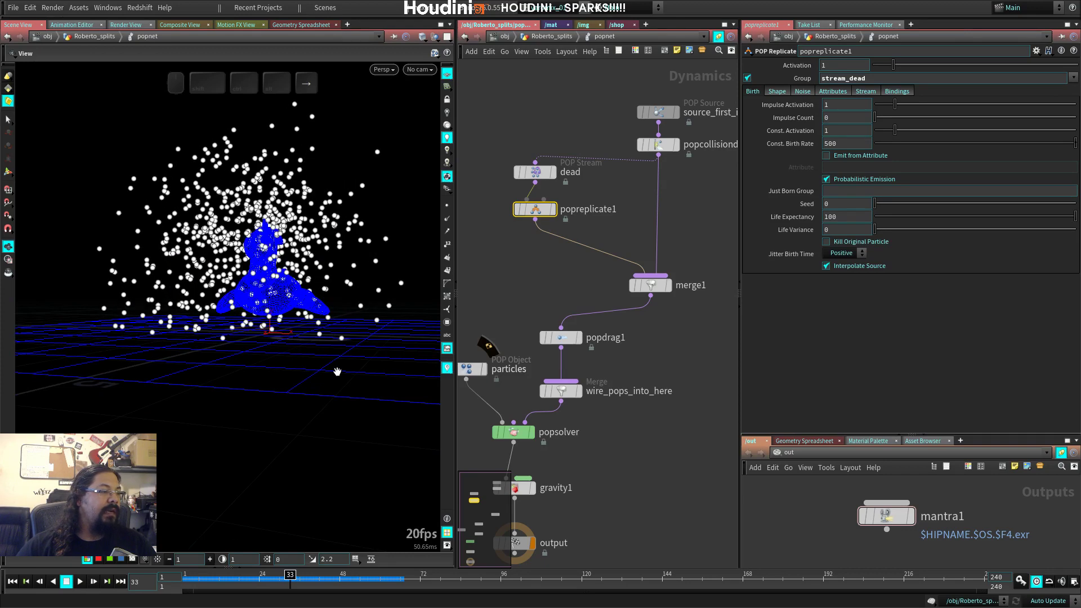
key("Right")
key("Right")
key("Right")
key("Right")
key("Right")
key("Right")
key("Right")
key("Right")
key("Right")
key("Right")
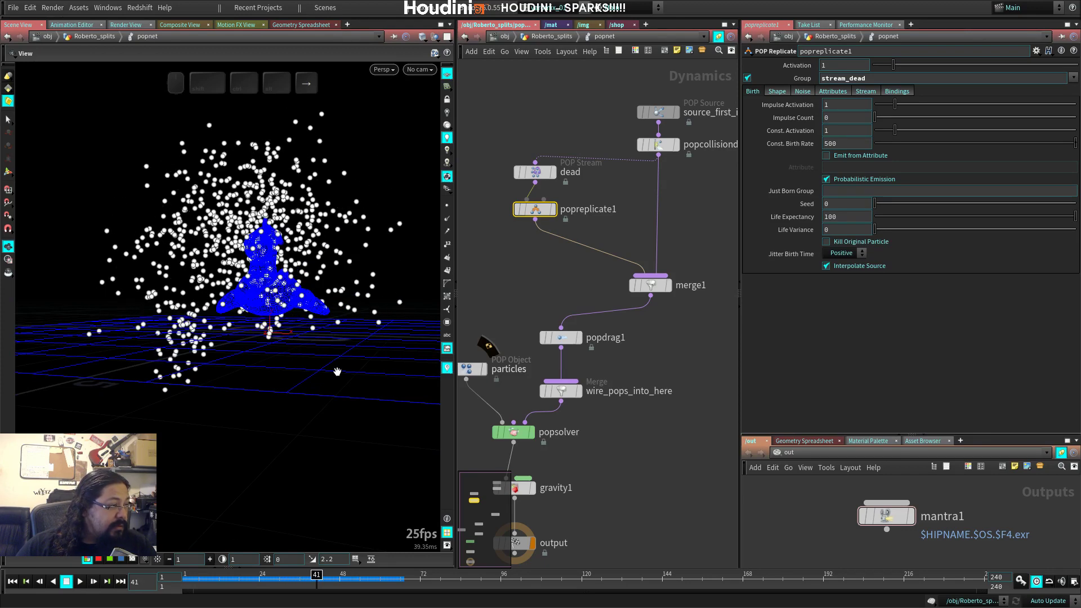
key("Right")
key("Right")
key("Right")
key("Right")
key("Right")
key("Right")
key("Right")
key("Right")
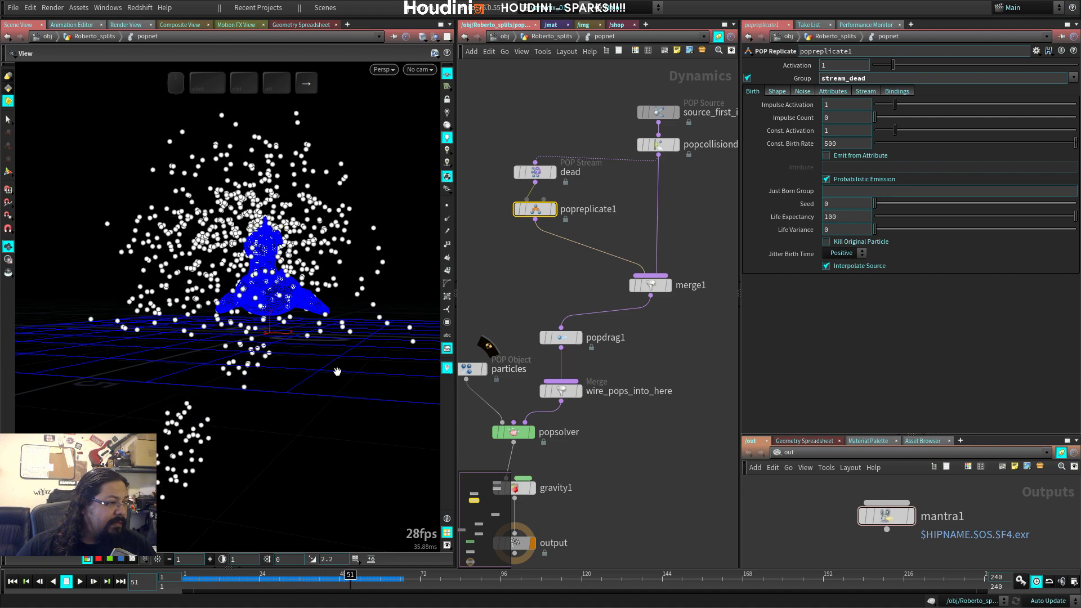
left_click_drag(337, 372, 329, 305)
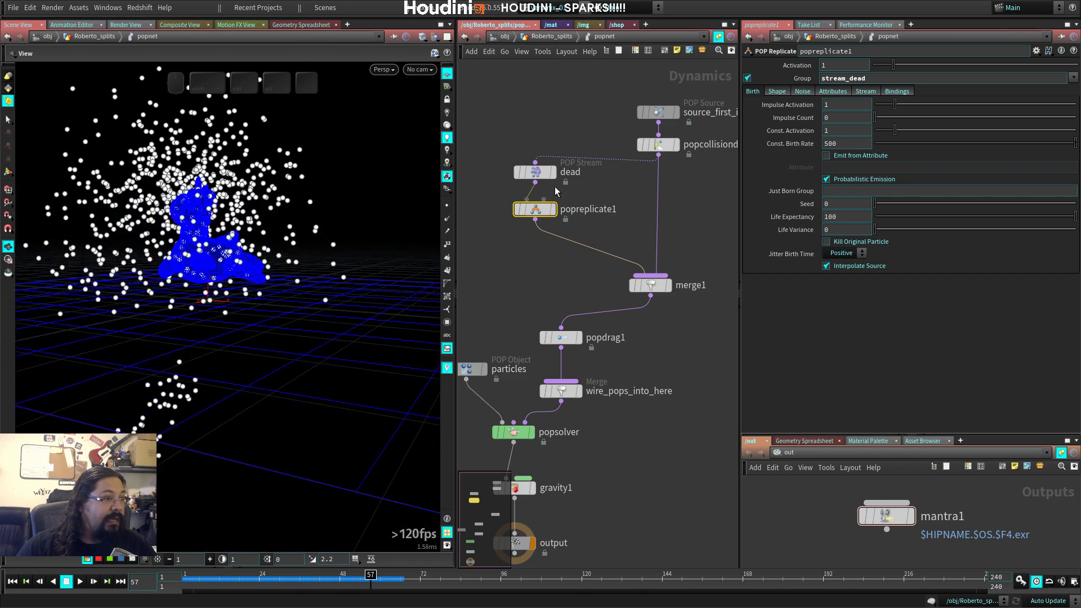
Step: Enable Move to Hit on popcollisiondetect1 and replay the simulation from the start
left_click(535, 173)
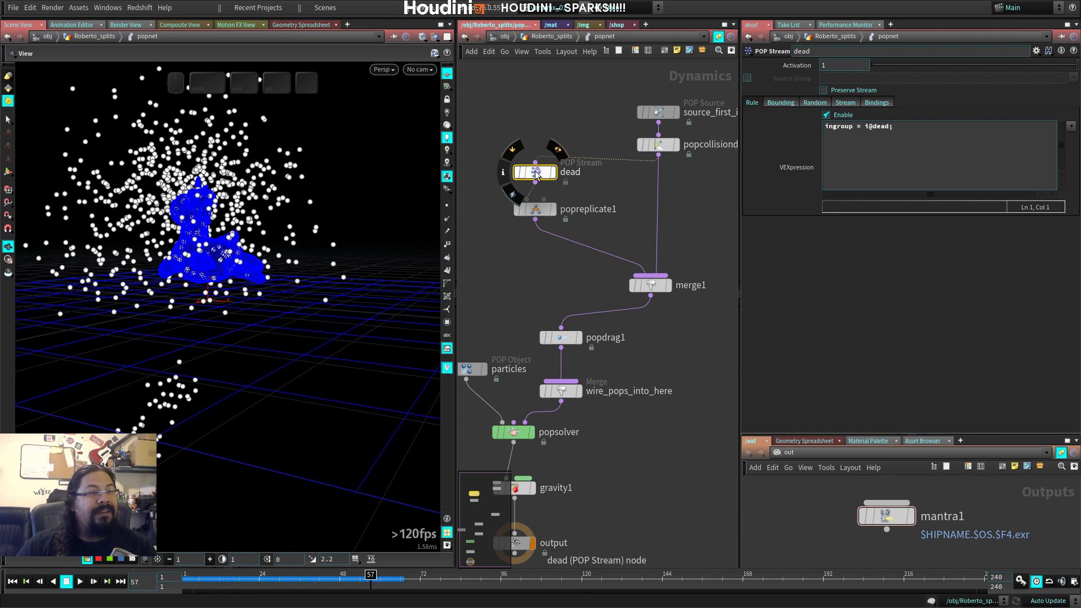
left_click(658, 144)
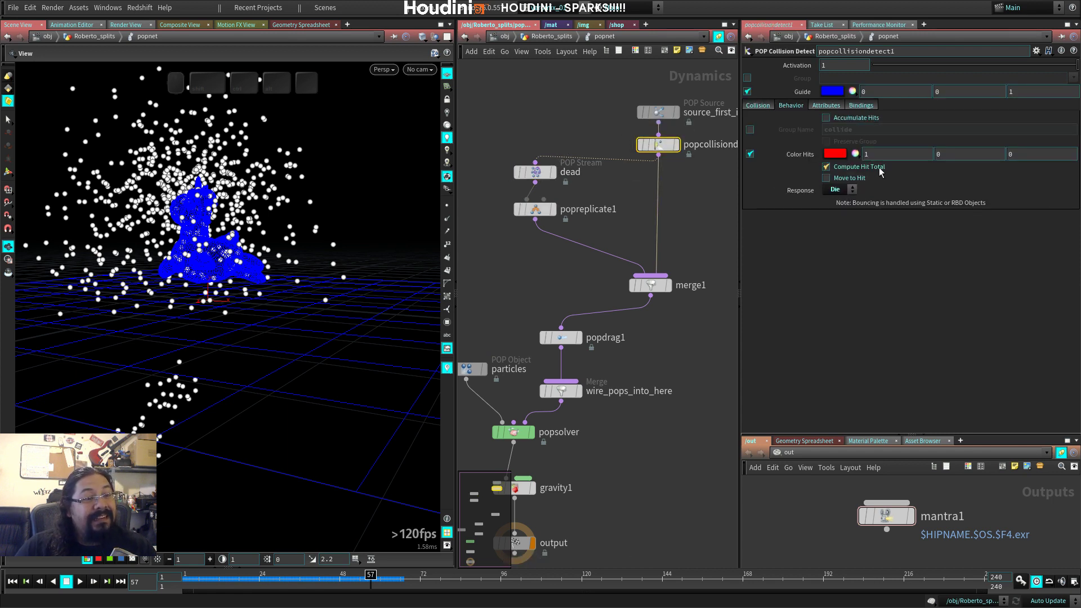
left_click(839, 179)
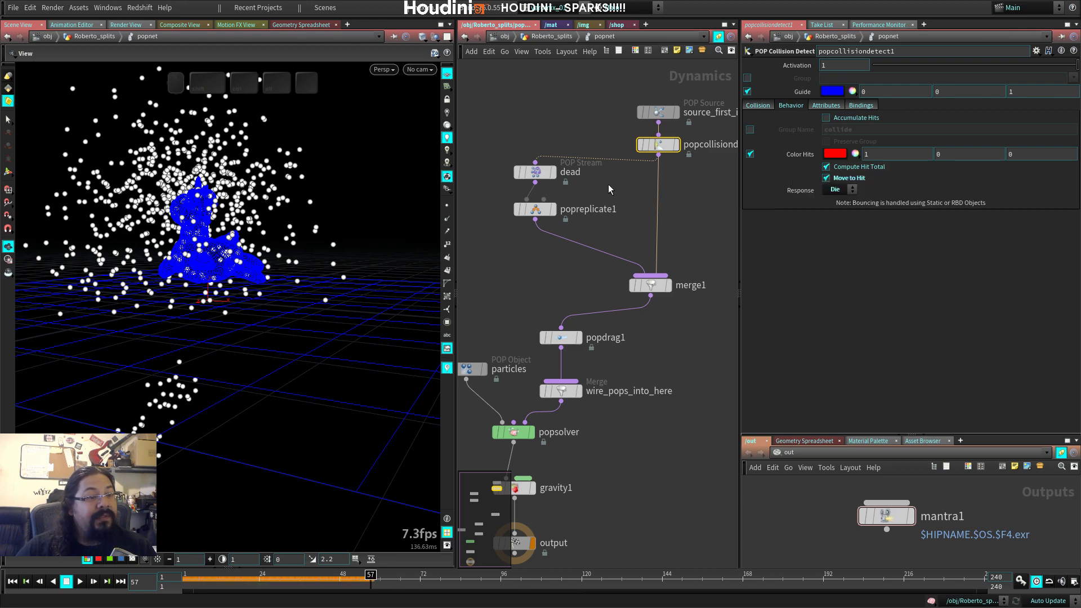
key("ctrl+Up")
key("Up")
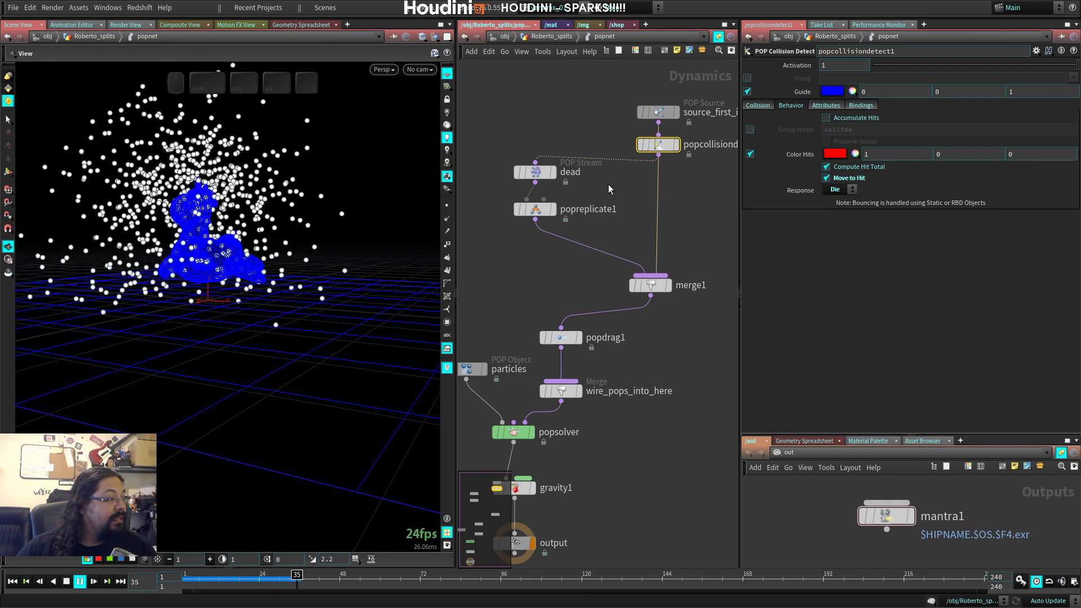
Step: Turn off Probabilistic Emission on popreplicate1 and restart the simulation
left_click(536, 210)
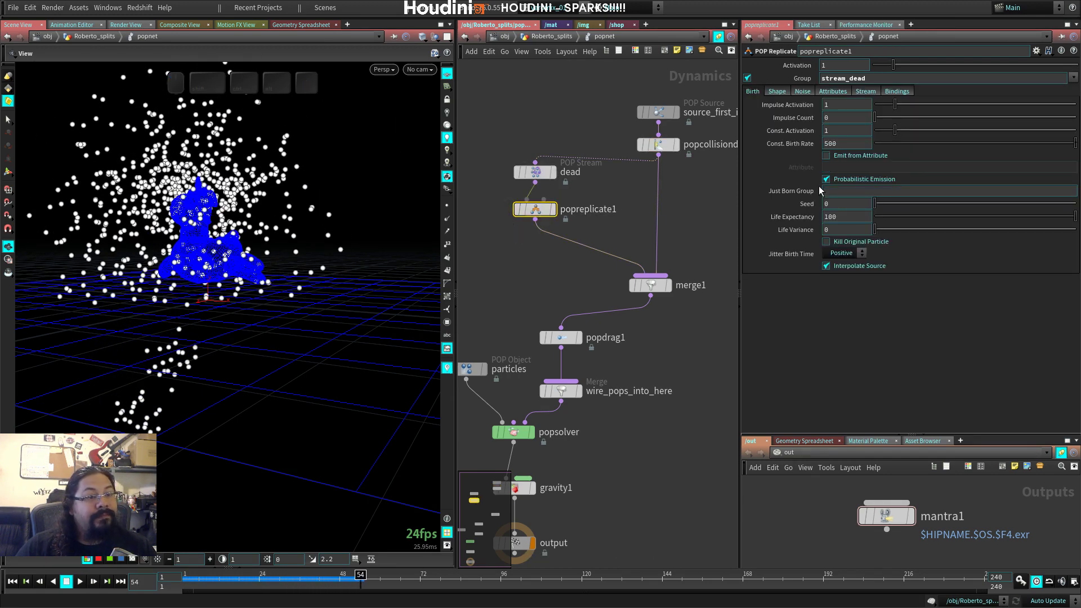
left_click(843, 178)
key("ctrl+Up")
key("Up")
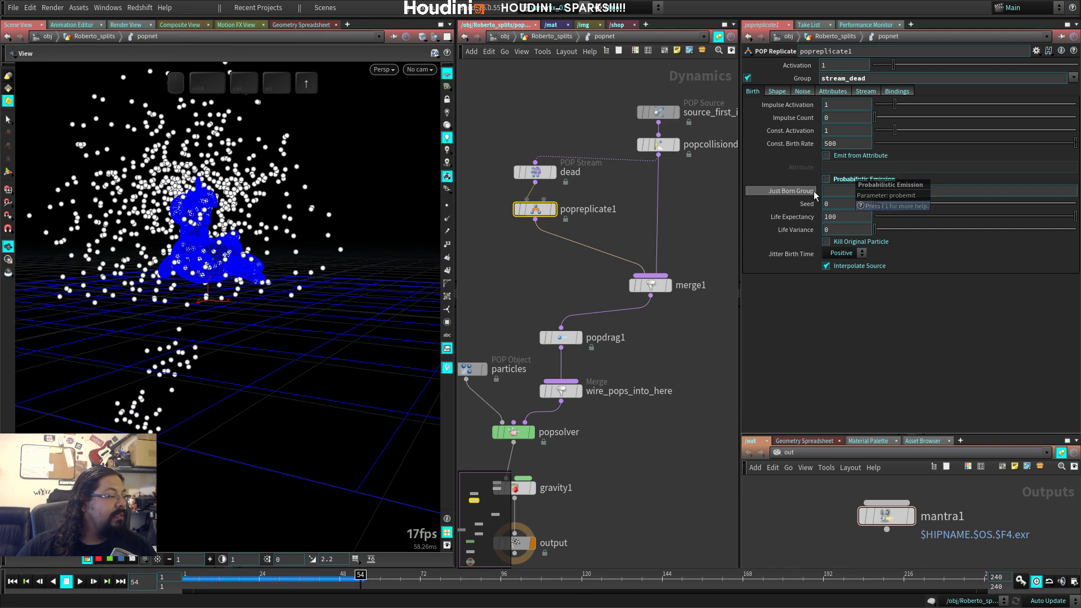
Step: Insert a POP Color node between popreplicate1 and merge1
key("Tab")
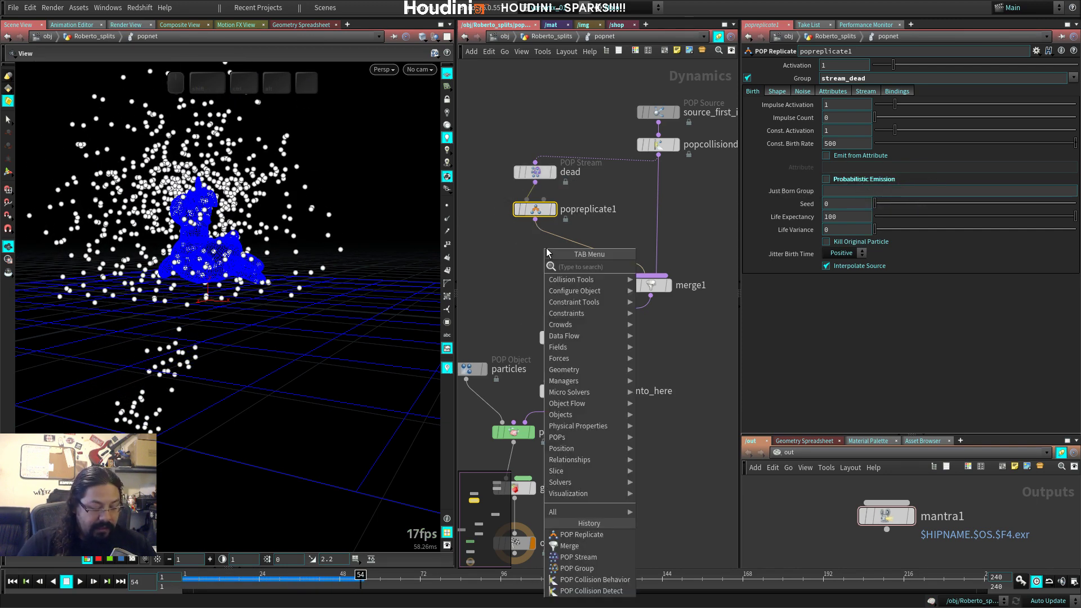
type("col")
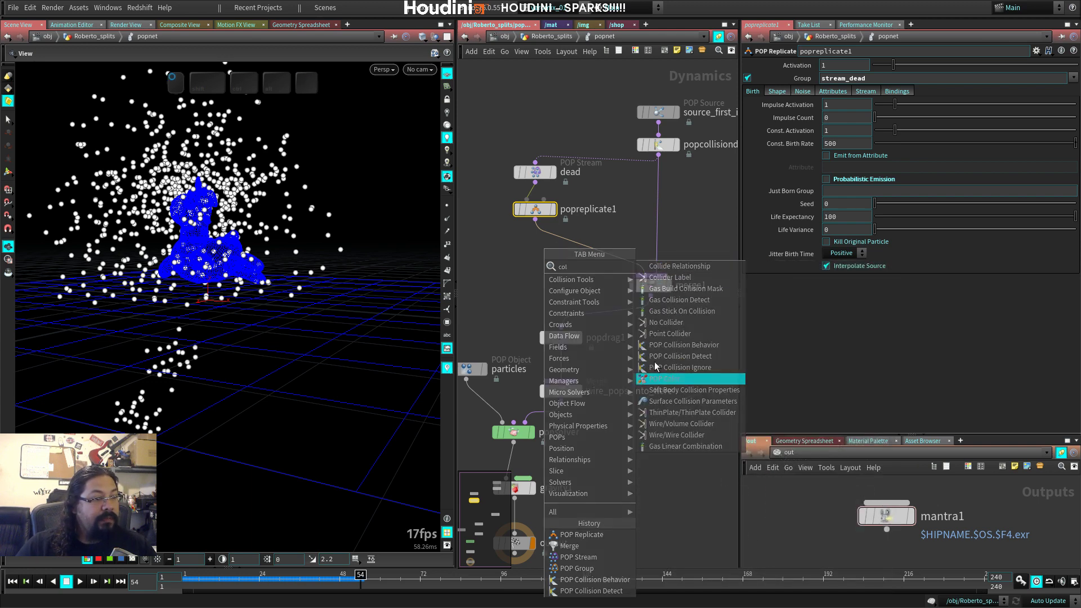
left_click(664, 378)
left_click(535, 242)
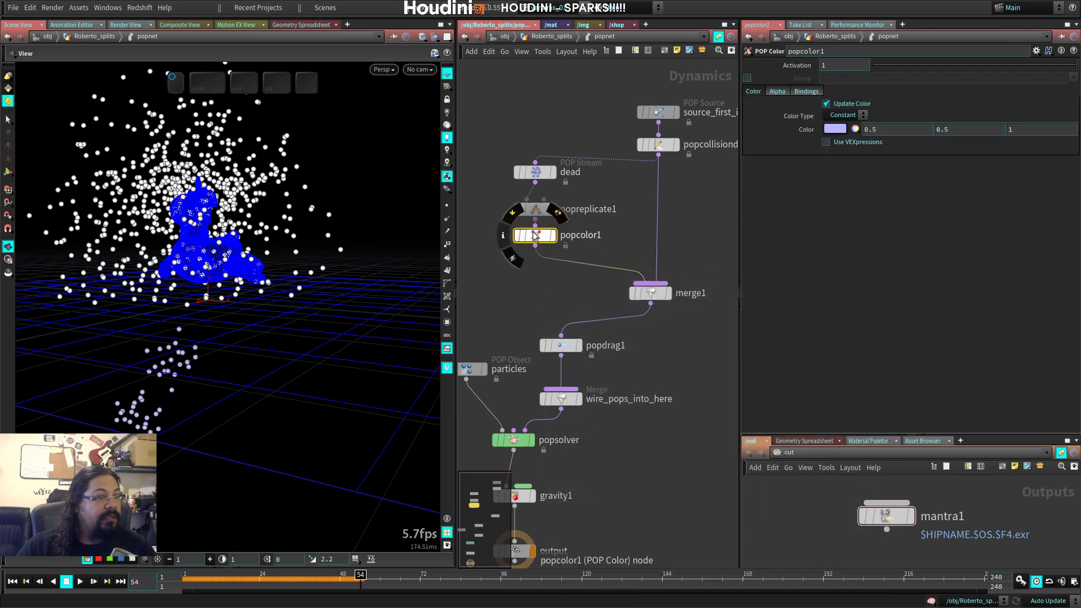
Step: Set popcolor1's constant color to pure green (0, 1, 0), replay the simulation and inspect the particles
left_click(855, 129)
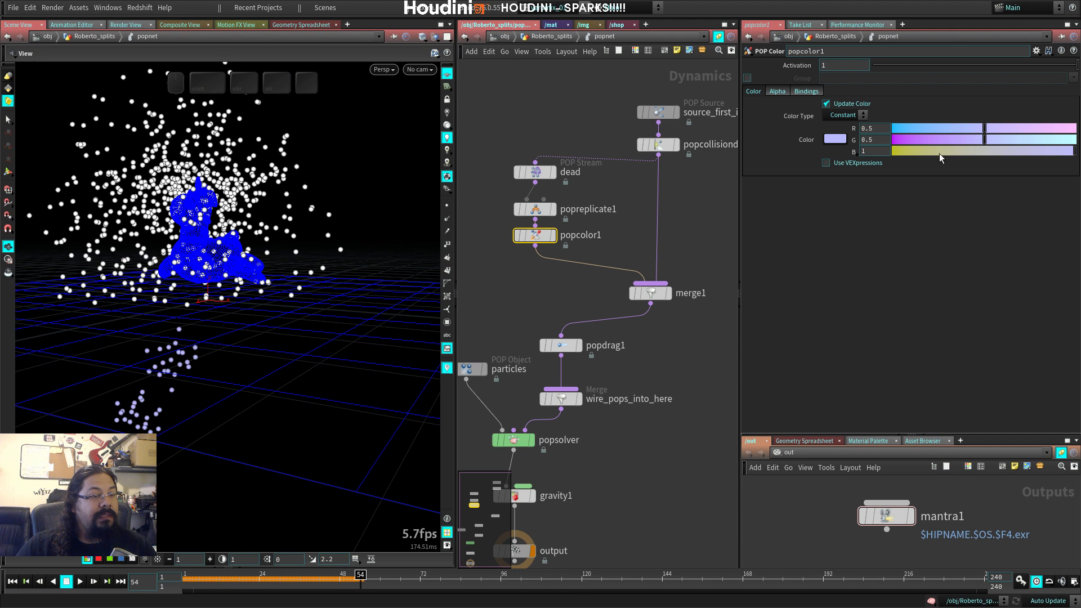
left_click_drag(984, 131, 807, 153)
key("ctrl+Up")
key("Up")
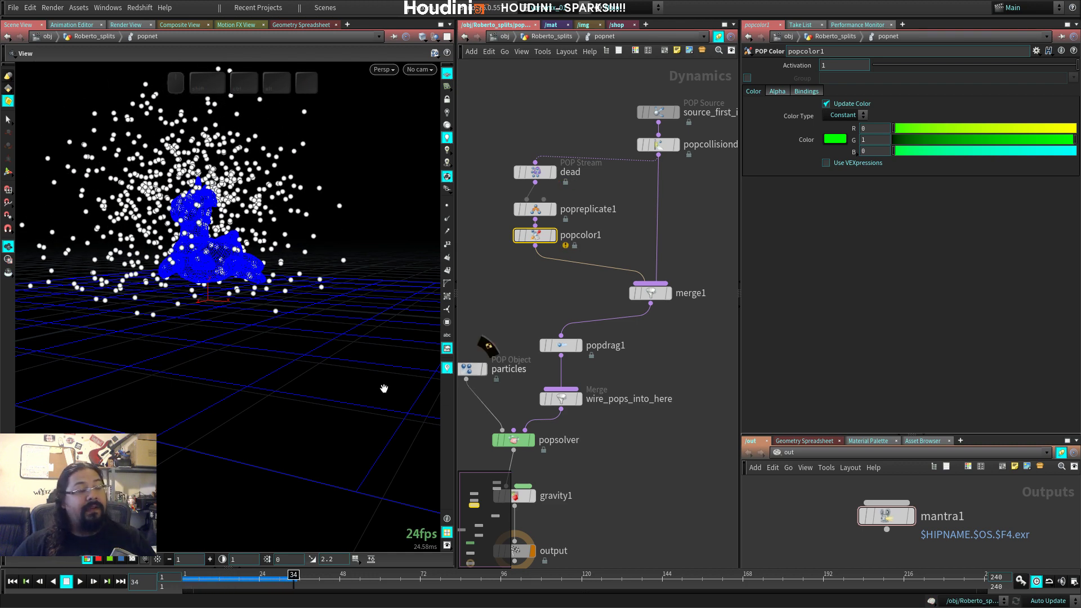
left_click_drag(361, 377, 261, 344)
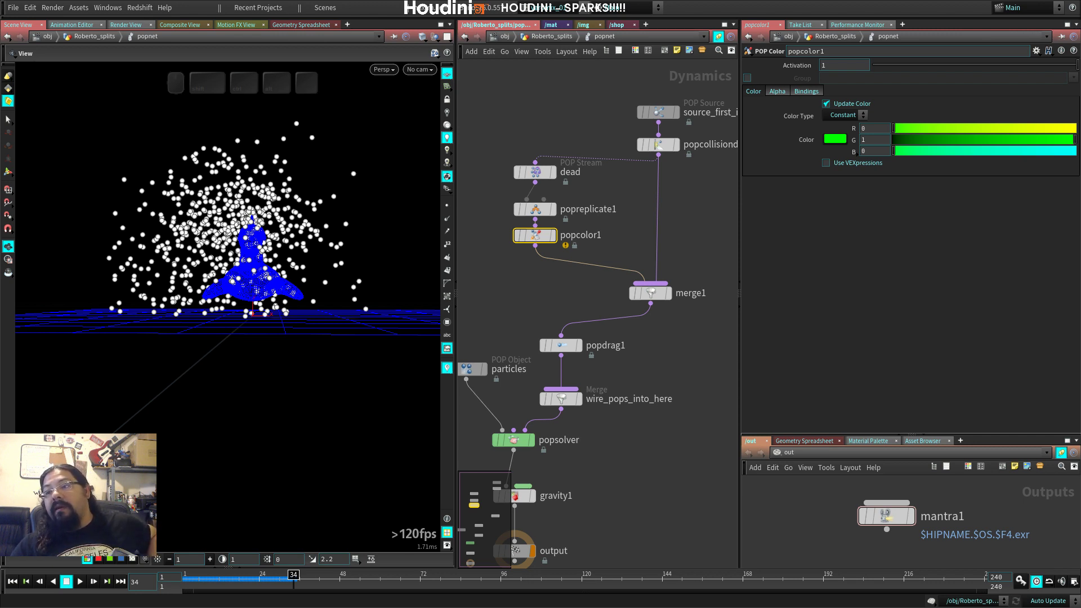
Step: Move source_first_input and popcollisiondetect1 together higher above the dead stream, roughly in line with merge1
left_click(539, 173)
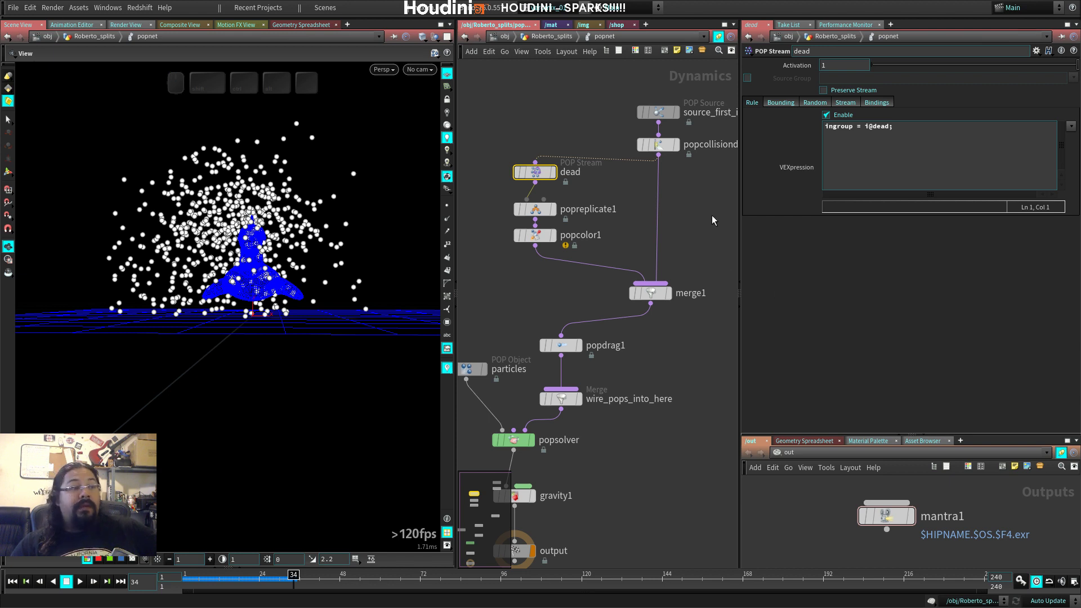
left_click(657, 145)
left_click_drag(613, 80, 653, 121)
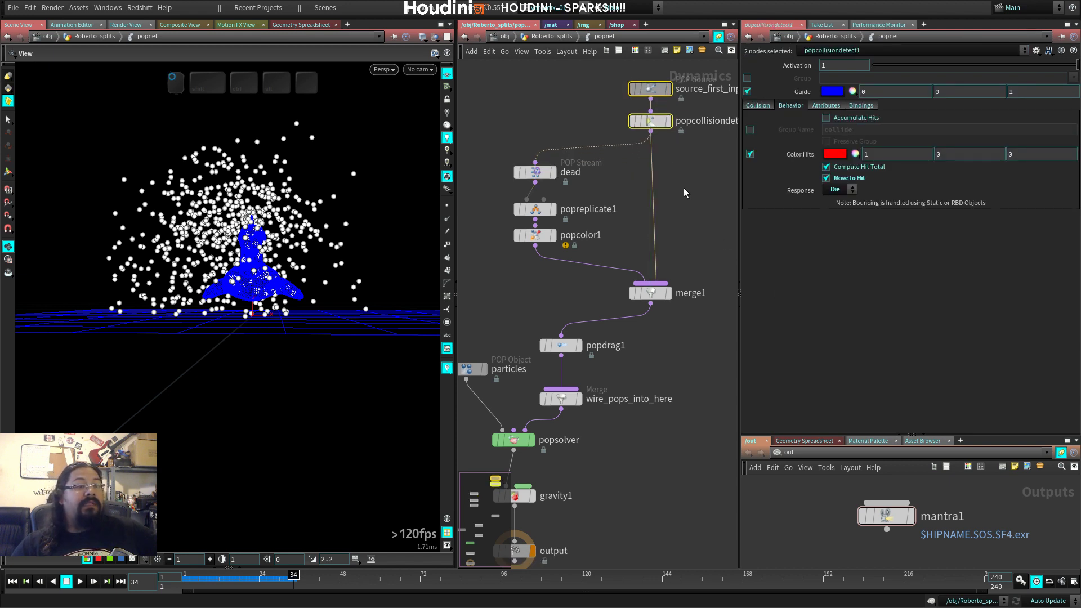
middle_click_drag(684, 187, 644, 240)
left_click_drag(612, 173, 621, 167)
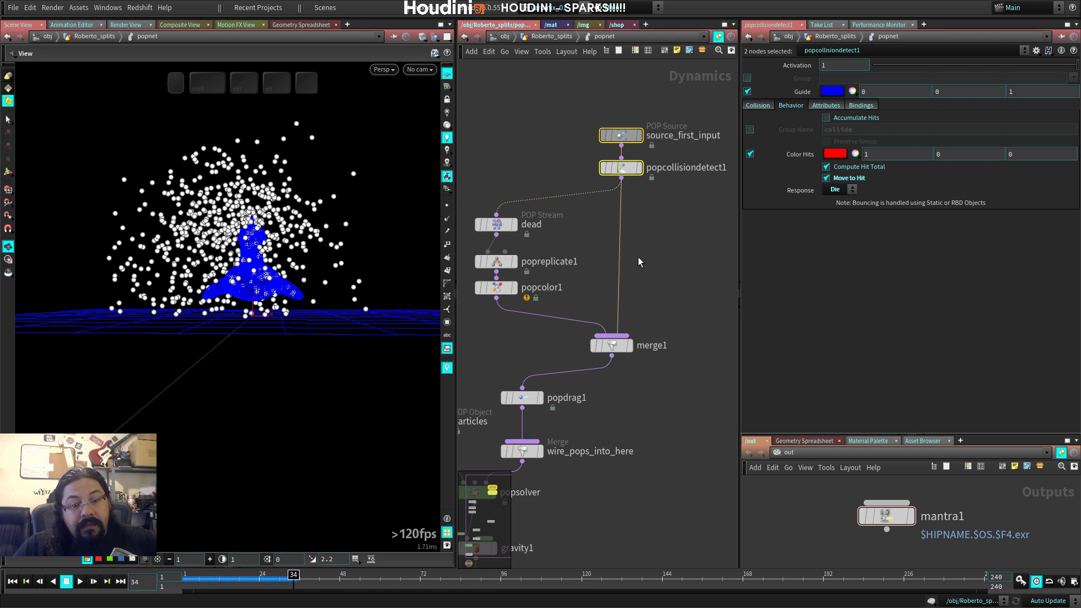
left_click(639, 260)
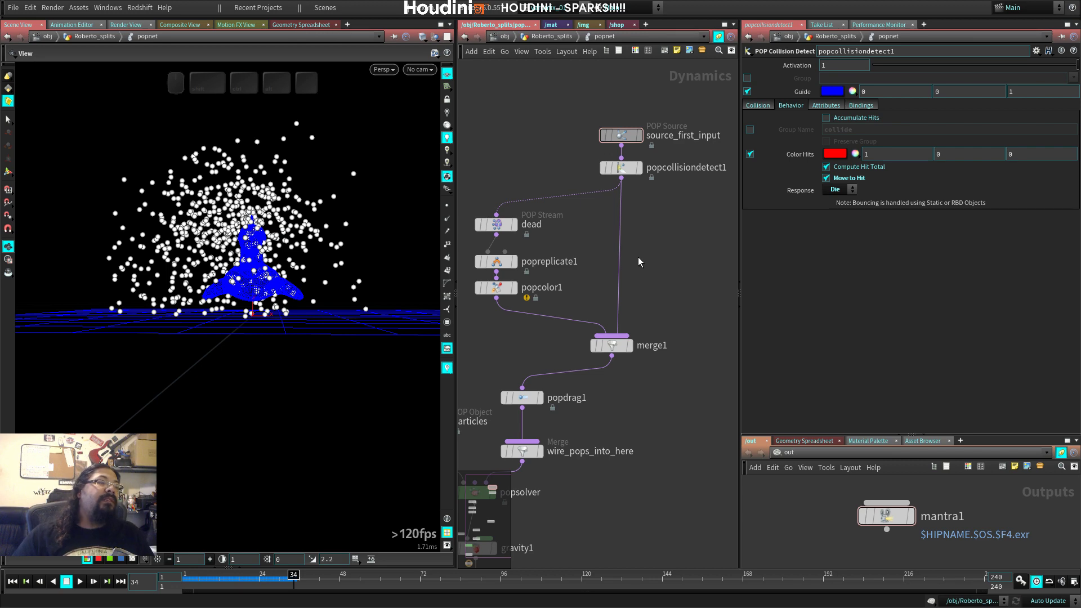
Step: Replay the simulation from the start with Move to Hit enabled and watch where the green replicated particles emerge
mouse_move(612, 142)
key("ctrl+Up")
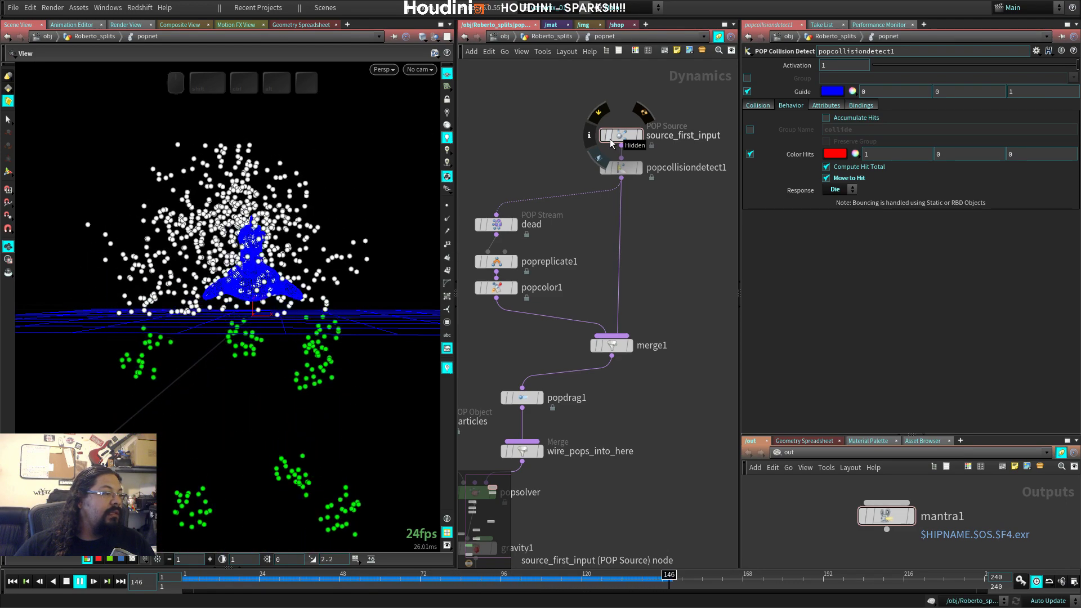
key("Up")
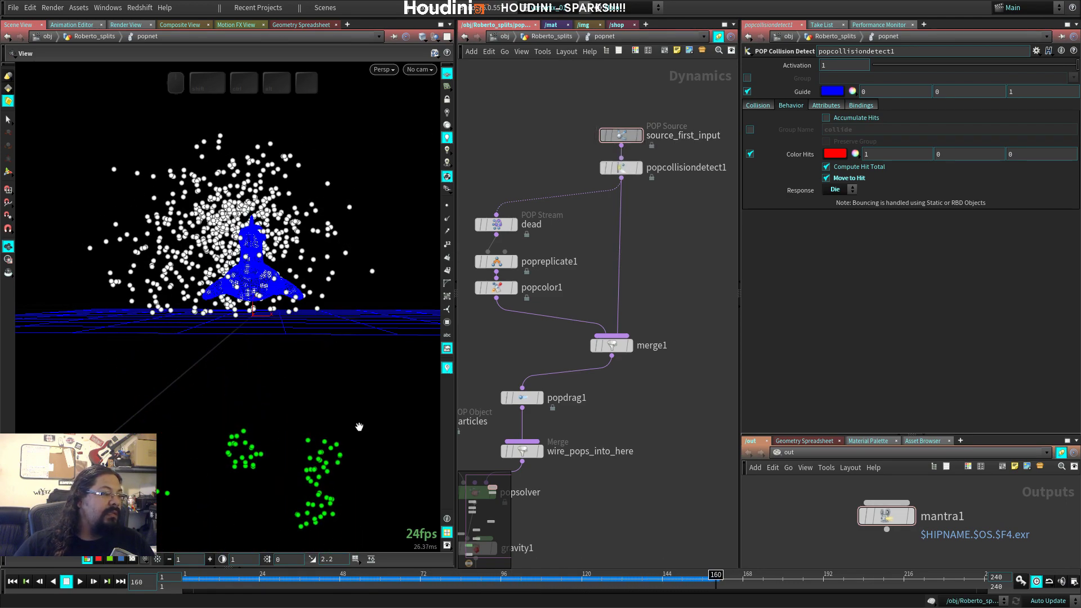
Step: On popcollisiondetect1, turn off Move to Hit and set the collision Response to None
left_click(622, 167)
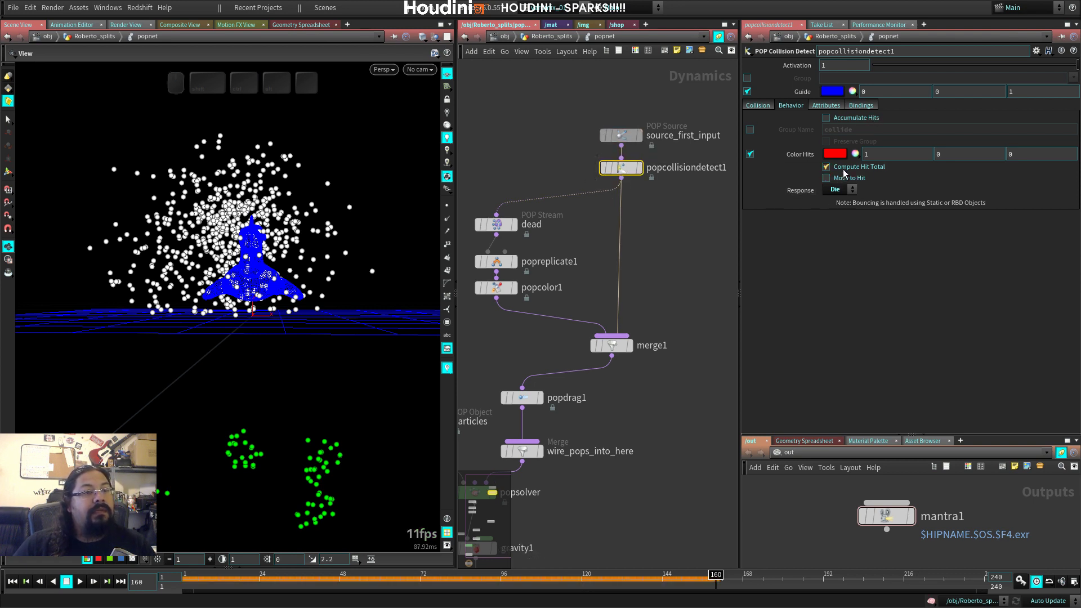
left_click(843, 190)
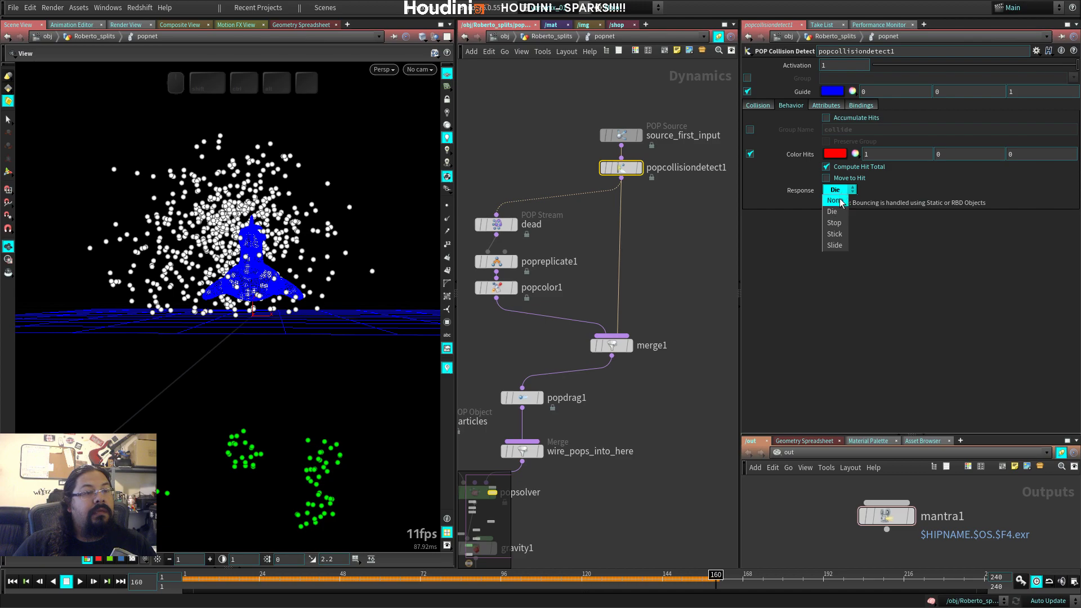
left_click(834, 201)
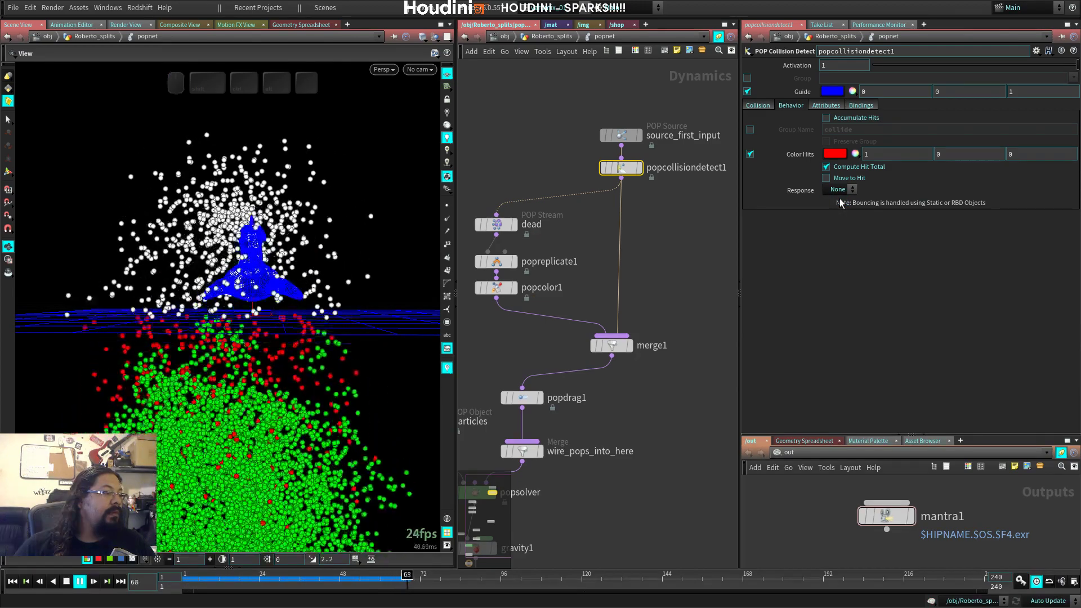
Step: Rewind to frame 1 and advance frame by frame to frame 38, examining how the particles pass the floor
key("ctrl+Up")
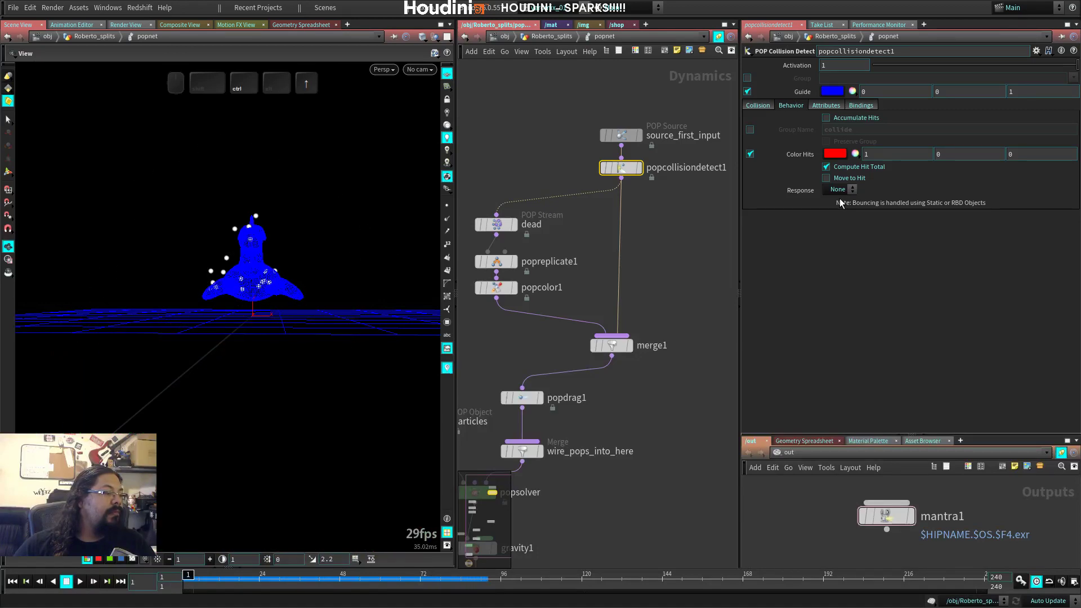
key("Right")
key("Right")
key("Right")
key("Right")
key("Right")
key("Right")
key("Right")
key("Right")
key("Right")
key("Right")
key("Right")
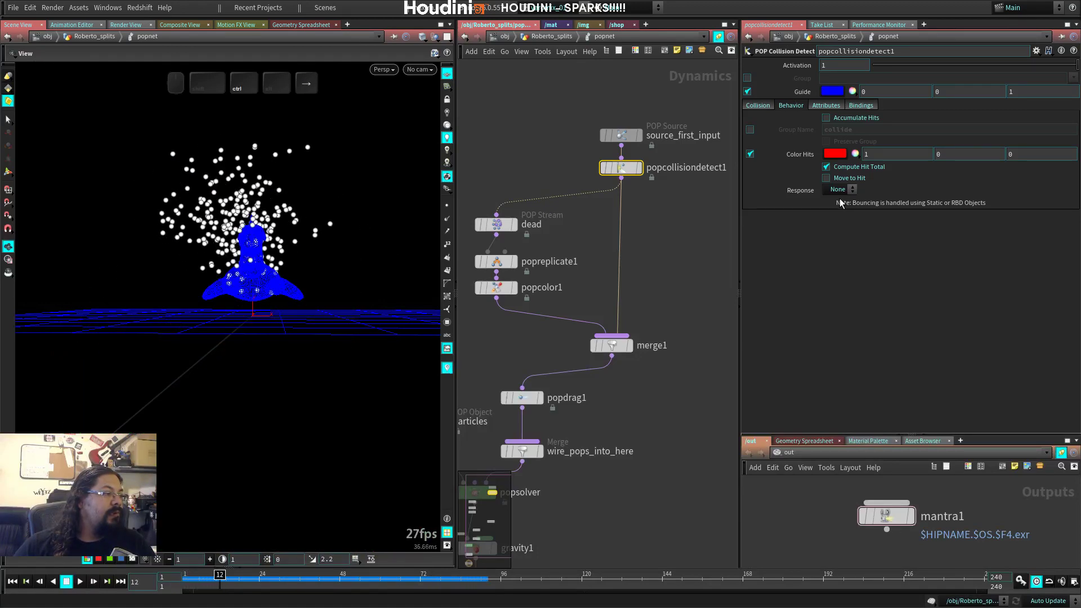
key("Right")
key("Right")
key("Right")
key("Right")
key("Right")
key("Right")
key("Right")
key("Right")
key("Right")
key("Right")
key("Right")
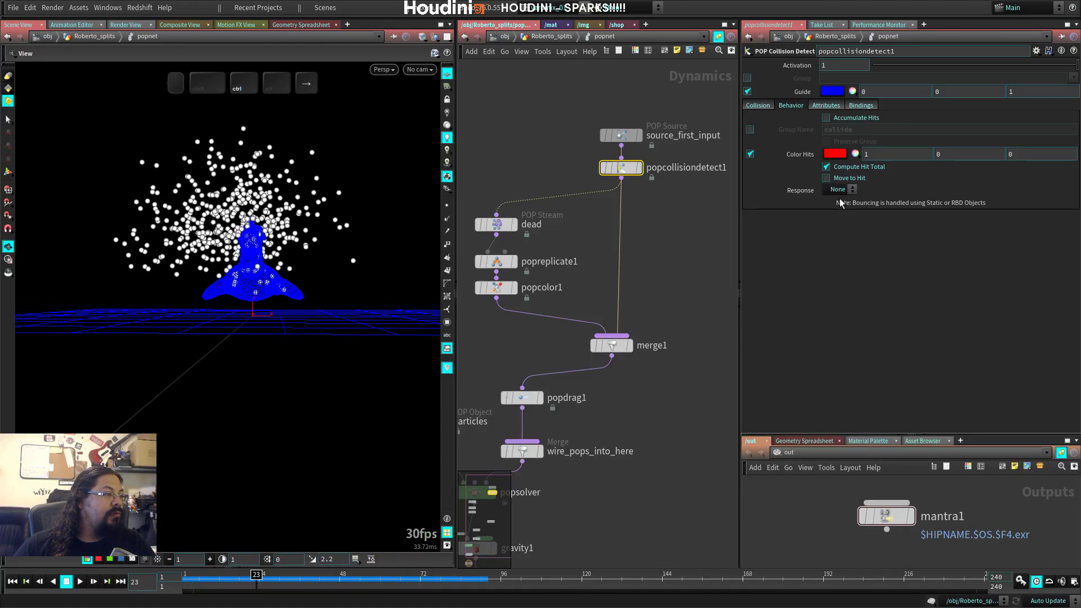
key("Right")
key("Right")
key("Right")
key("Right")
key("Right")
key("Right")
key("Right")
key("Right")
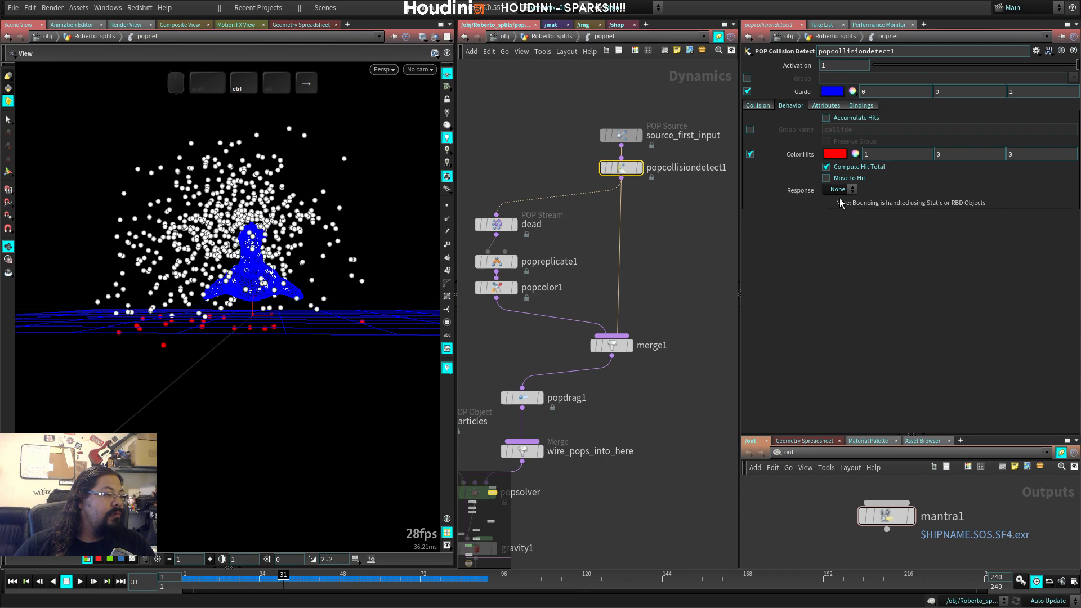
key("Right")
key("Right")
key("Right")
key("Right")
key("Right")
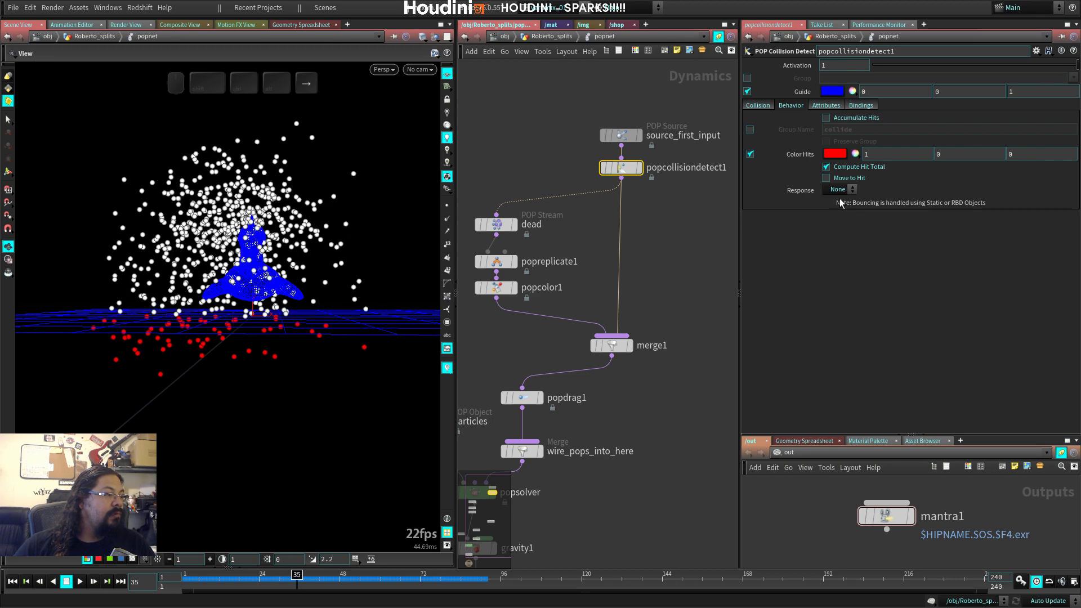
key("Right")
key("Right")
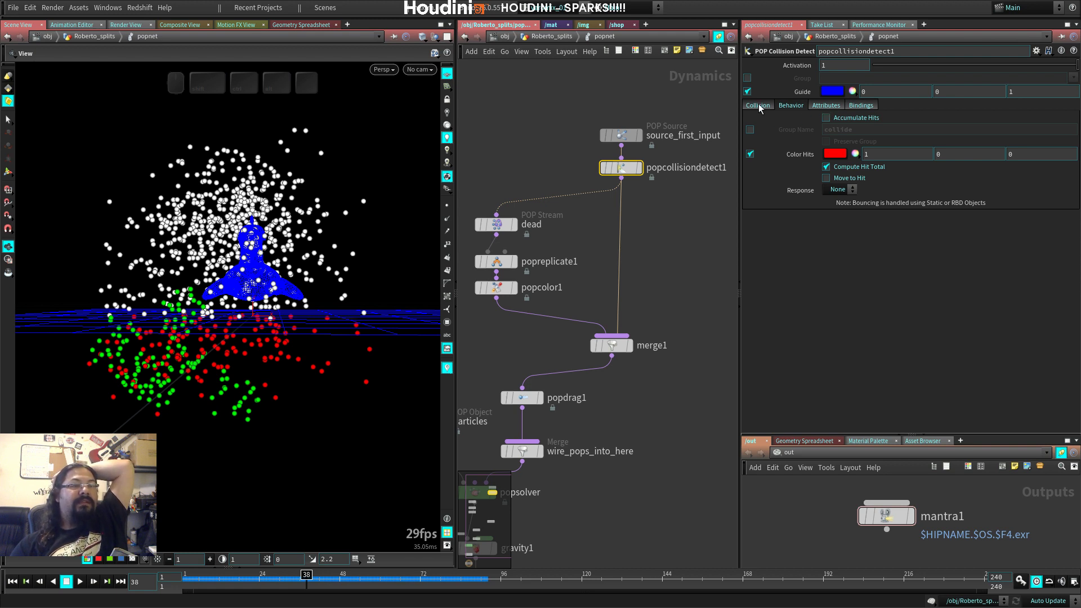
Step: Move source_first_input higher above popcollisiondetect1 and turn off Use Deforming Geometry for the /obj/floor collision target
mouse_move(621, 167)
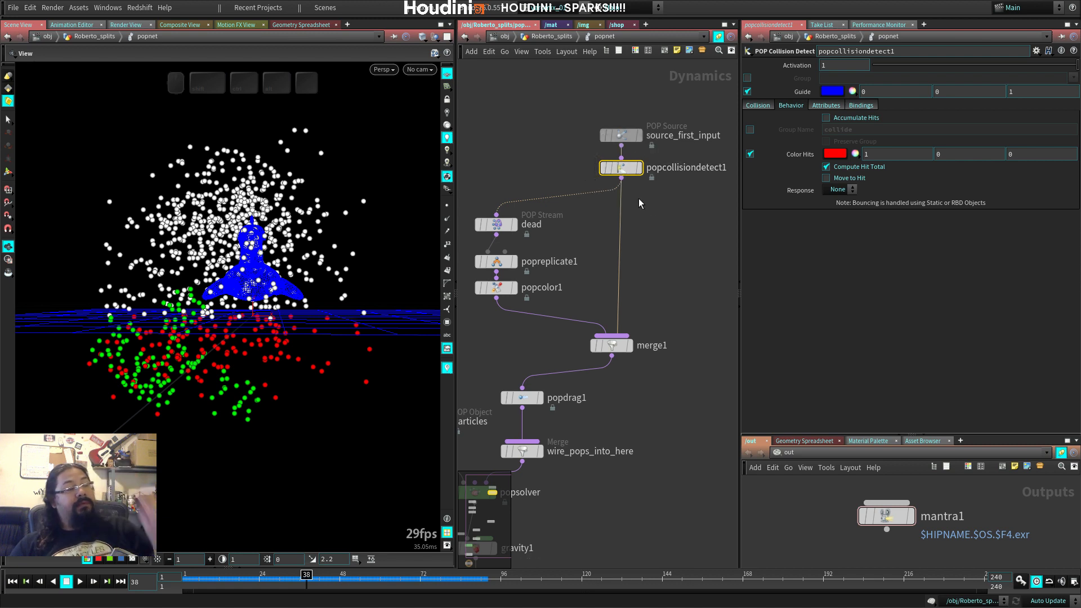
left_click_drag(621, 135, 621, 104)
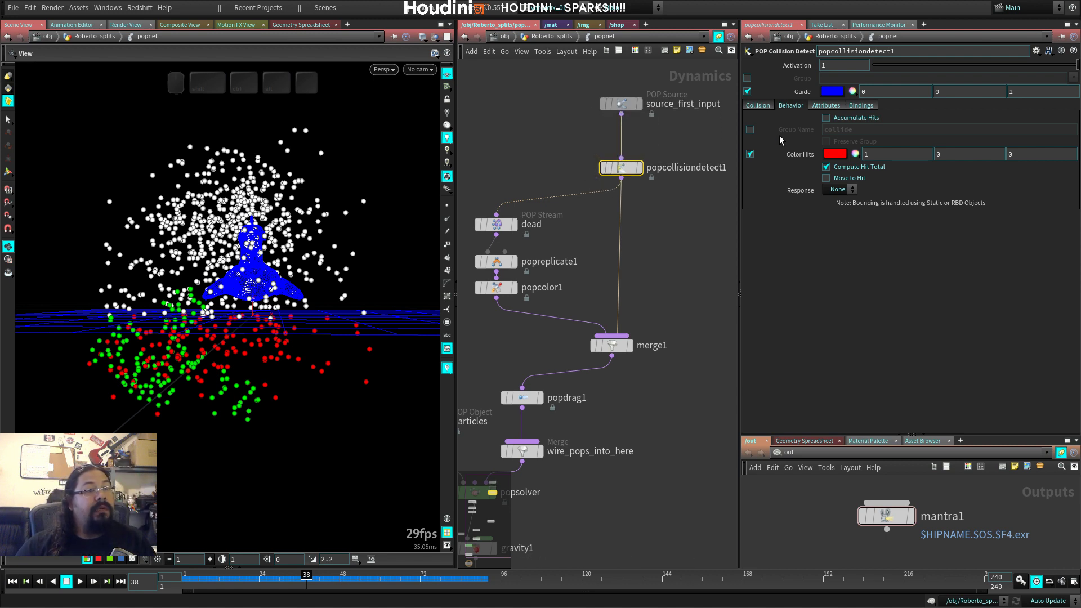
left_click(758, 105)
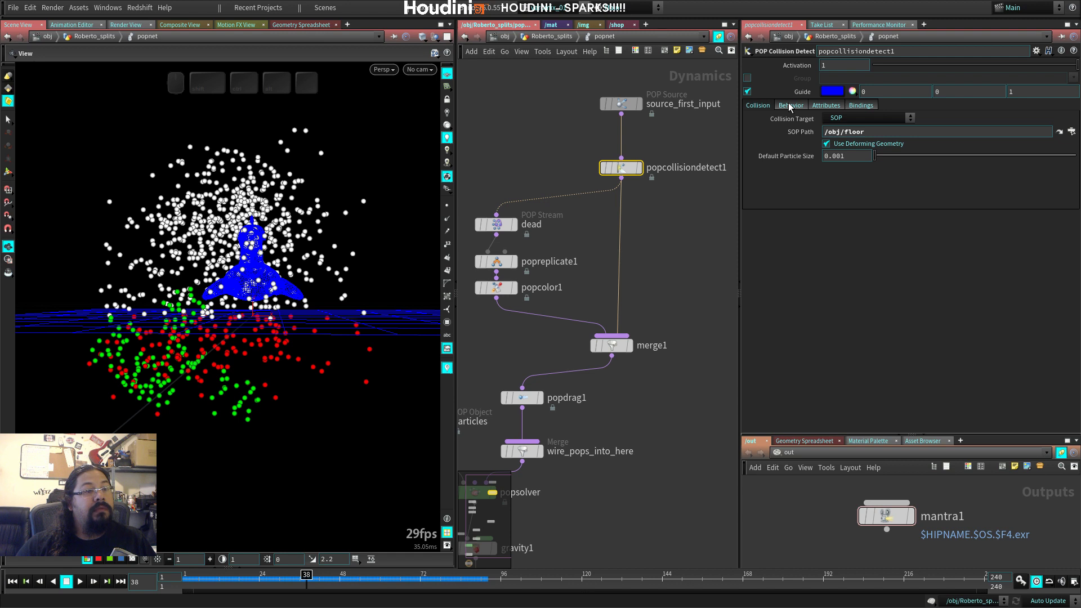
left_click(791, 105)
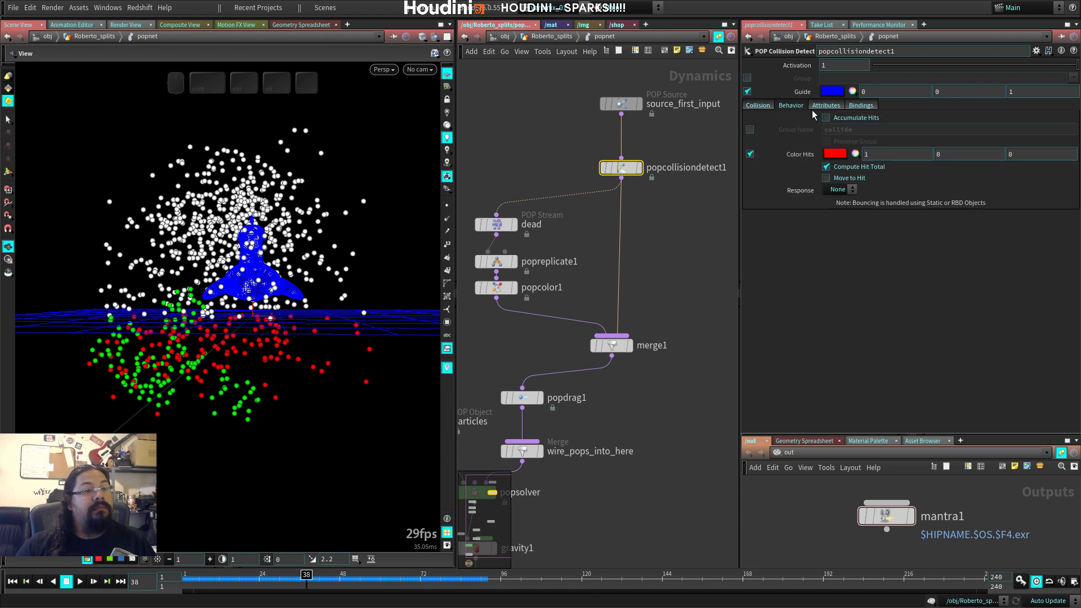
left_click(758, 105)
key("ctrl+Up")
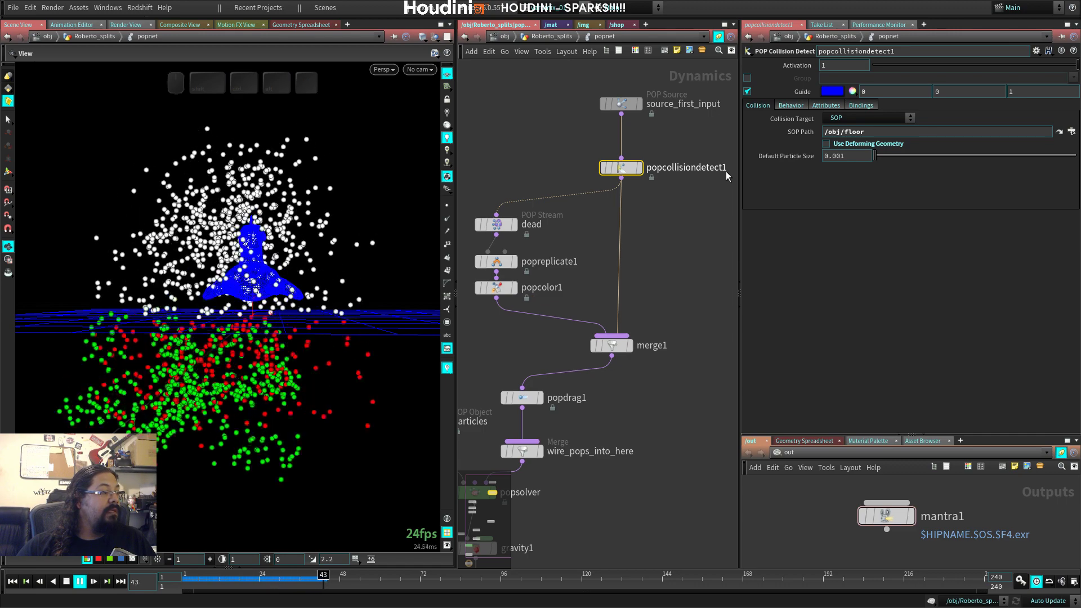
Step: Return to the first frame and advance frame by frame to frame 29, checking when particles register floor hits
key("ctrl+Up")
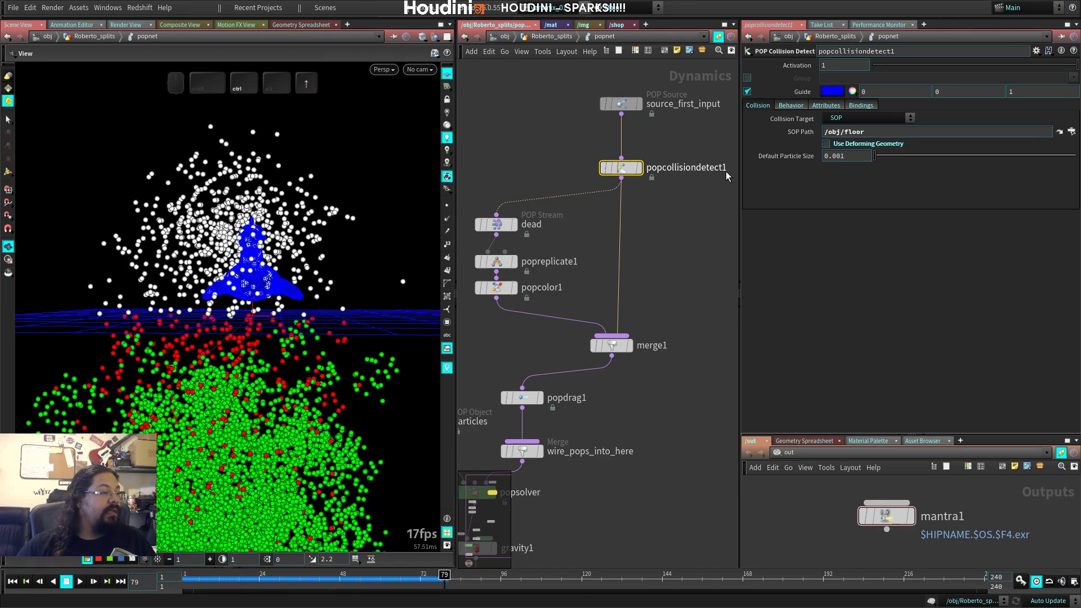
key("ctrl+Right")
key("ctrl+Right")
key("ctrl+Right")
key("ctrl+Right")
key("ctrl+Right")
key("ctrl+Right")
key("ctrl+Right")
key("ctrl+Right")
key("ctrl+Right")
key("ctrl+Right")
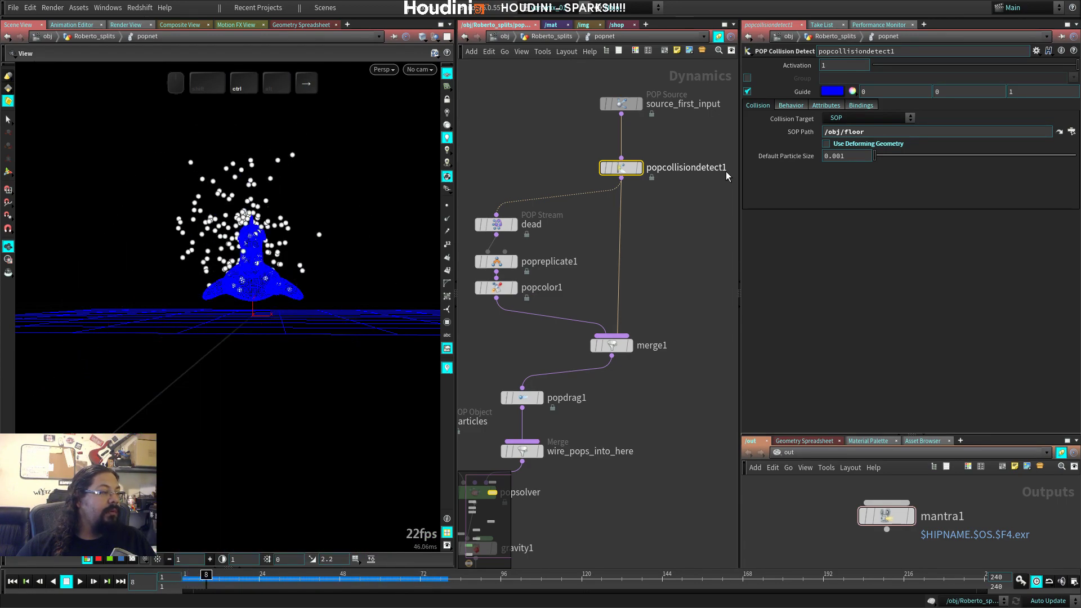
key("ctrl+Right")
key("ctrl+Right")
key("ctrl+Right")
key("ctrl+Right")
key("ctrl+Right")
key("ctrl+Right")
key("ctrl+Right")
key("ctrl+Right")
key("ctrl+Right")
key("ctrl+Right")
key("ctrl+Right")
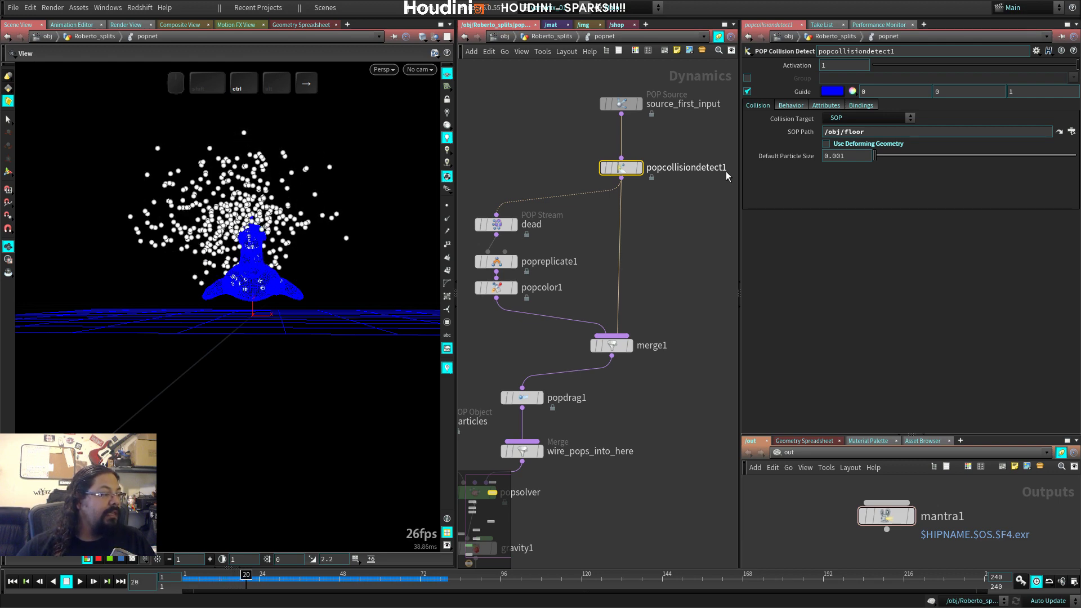
key("ctrl+Right")
key("ctrl+Right")
key("ctrl+Right")
key("ctrl+Right")
key("ctrl+Right")
key("ctrl+Right")
key("ctrl+Right")
key("ctrl+Right")
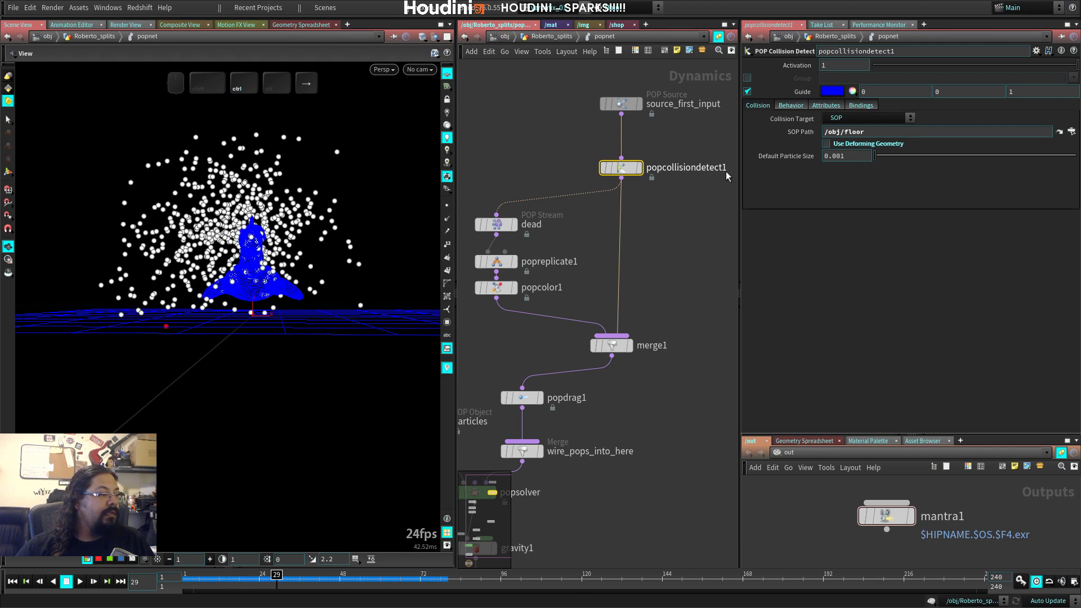
Step: Move popcollisiondetect1 up so it sits closer beneath source_first_input
key("space")
left_click_drag(183, 356, 222, 320)
left_click_drag(621, 168, 621, 146)
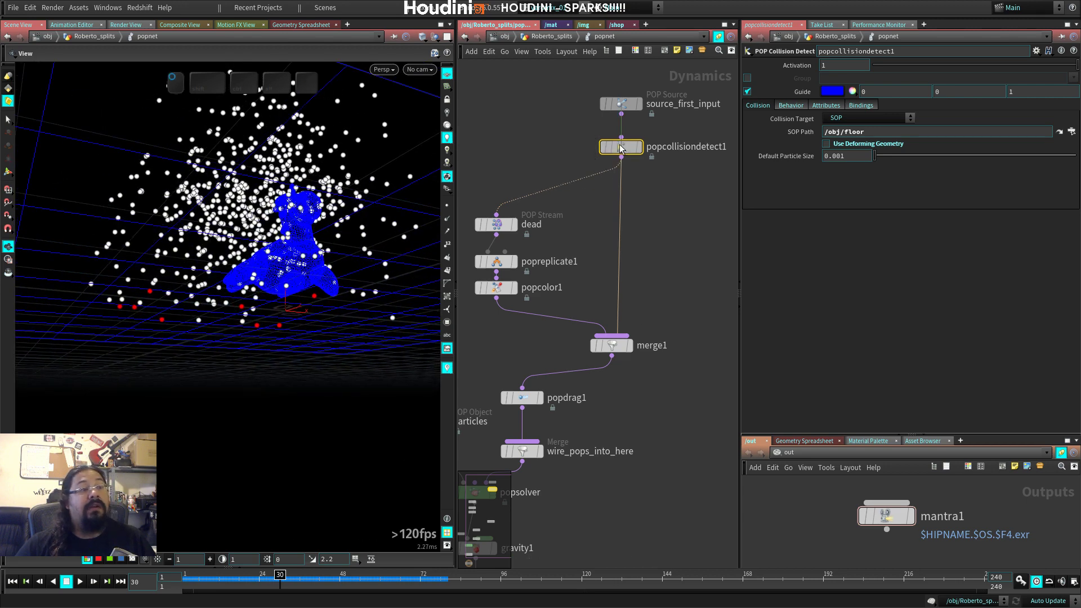
Step: Change the dead stream's rule to the All Particles preset (ingroup = 1;) and play the simulation
left_click(516, 226)
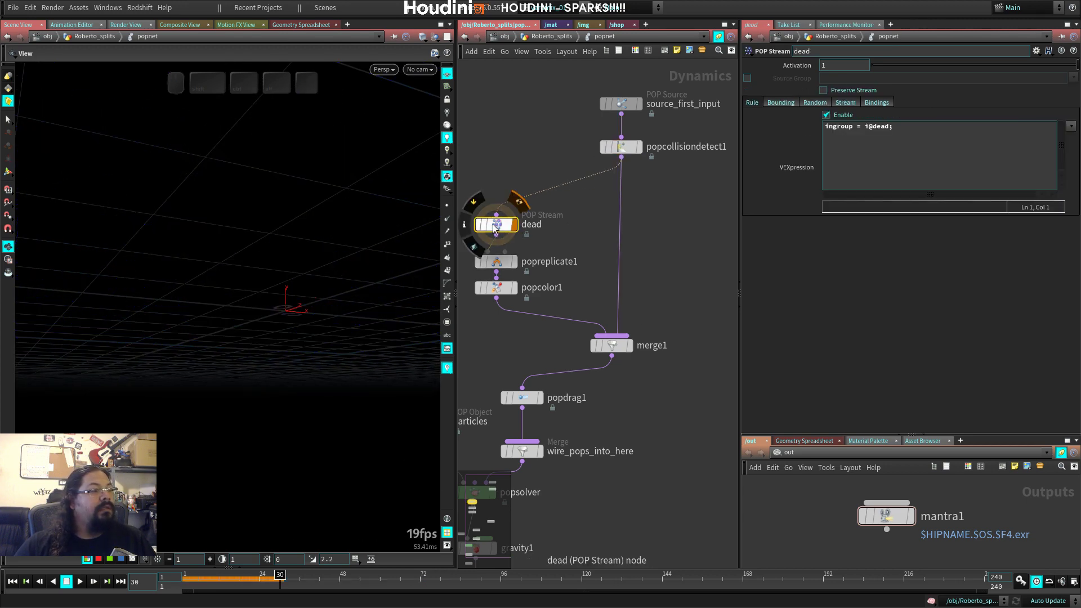
left_click(1070, 126)
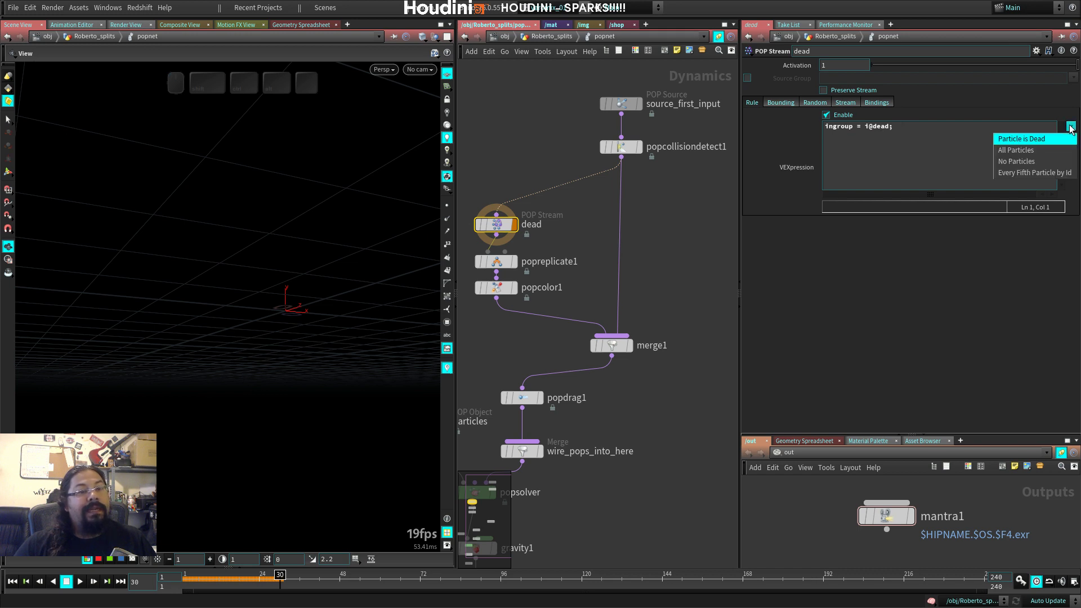
left_click(1031, 150)
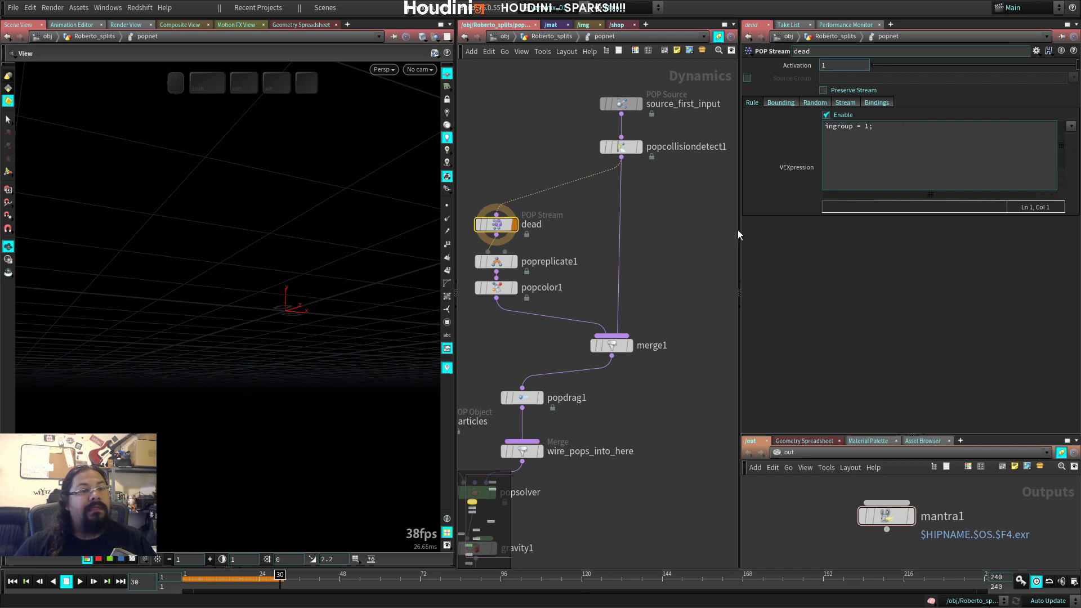
key("ctrl+Up")
key("Up")
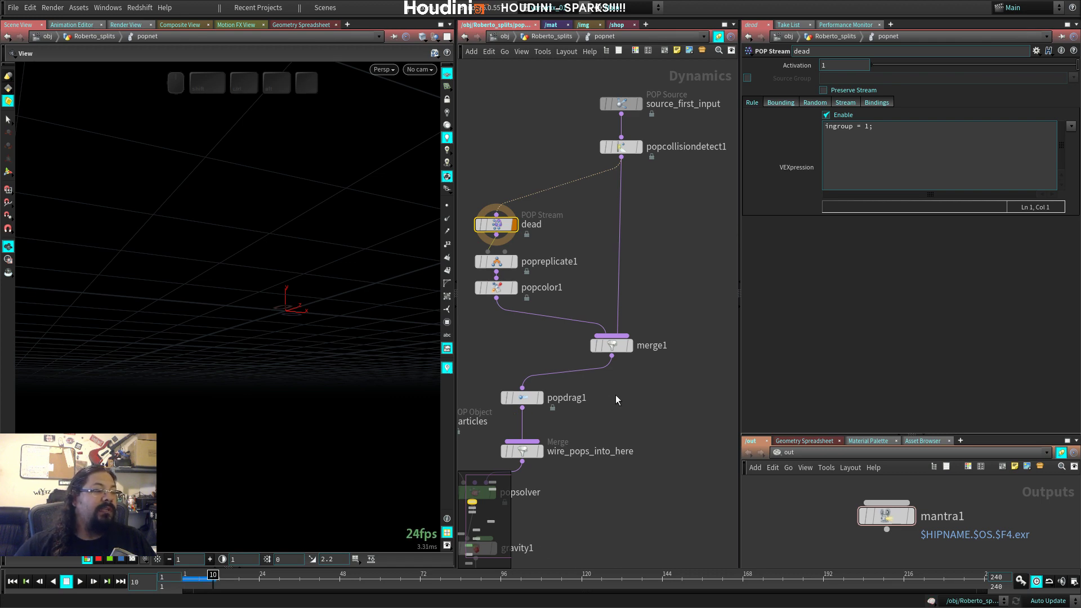
Step: Display the output node again and replay the simulation with all particles in the dead stream
middle_click_drag(616, 394, 693, 176)
left_click(572, 385)
middle_click_drag(650, 337, 637, 487)
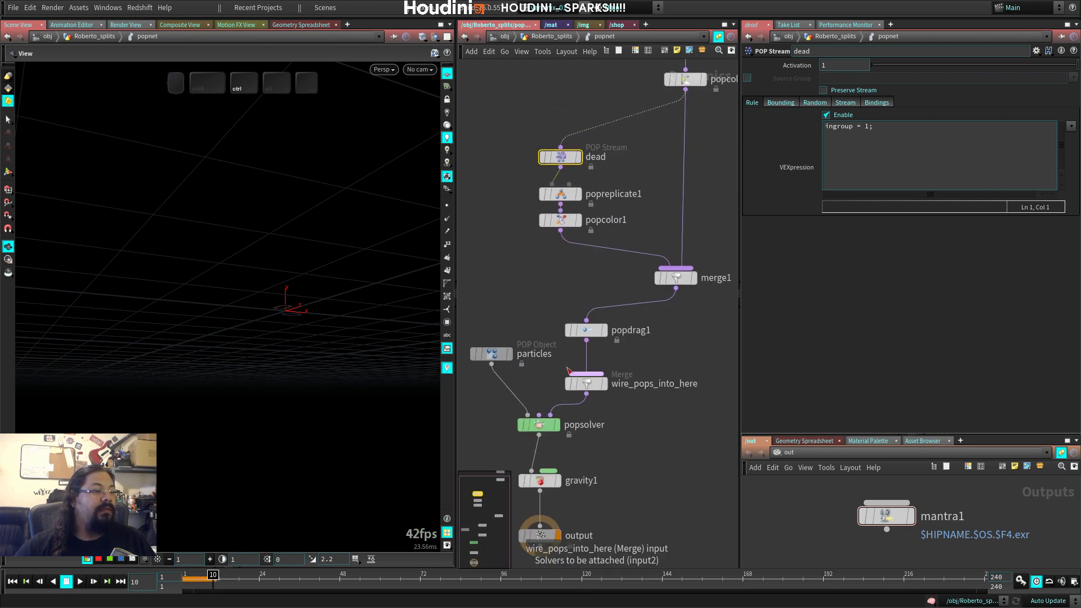
key("ctrl+Up")
key("Up")
key("Up")
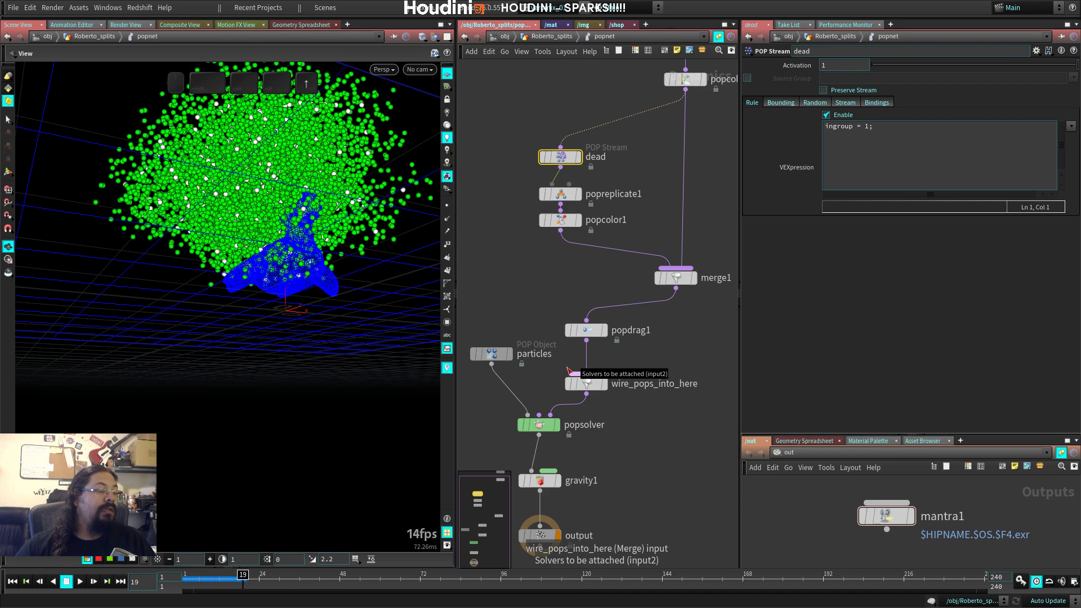
Step: View the particles from above and step from the first frame to frame 7 to examine the replication
left_click_drag(278, 319, 293, 270)
right_click_drag(294, 270, 304, 297)
middle_click_drag(303, 296, 299, 315)
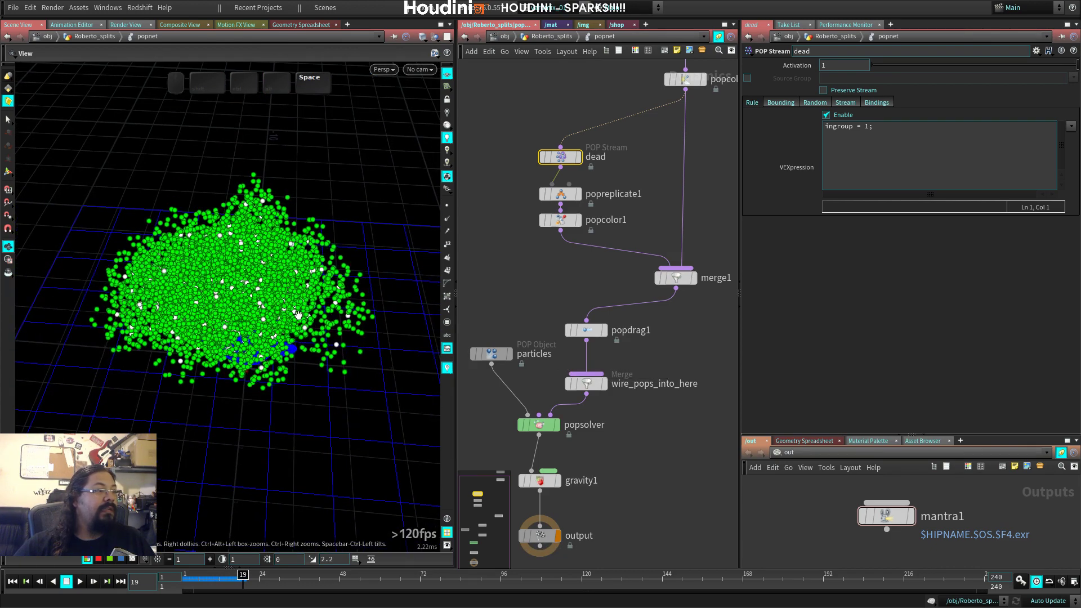
key("ctrl+Up")
key("Right")
key("Right")
key("Right")
key("Right")
key("Right")
key("Right")
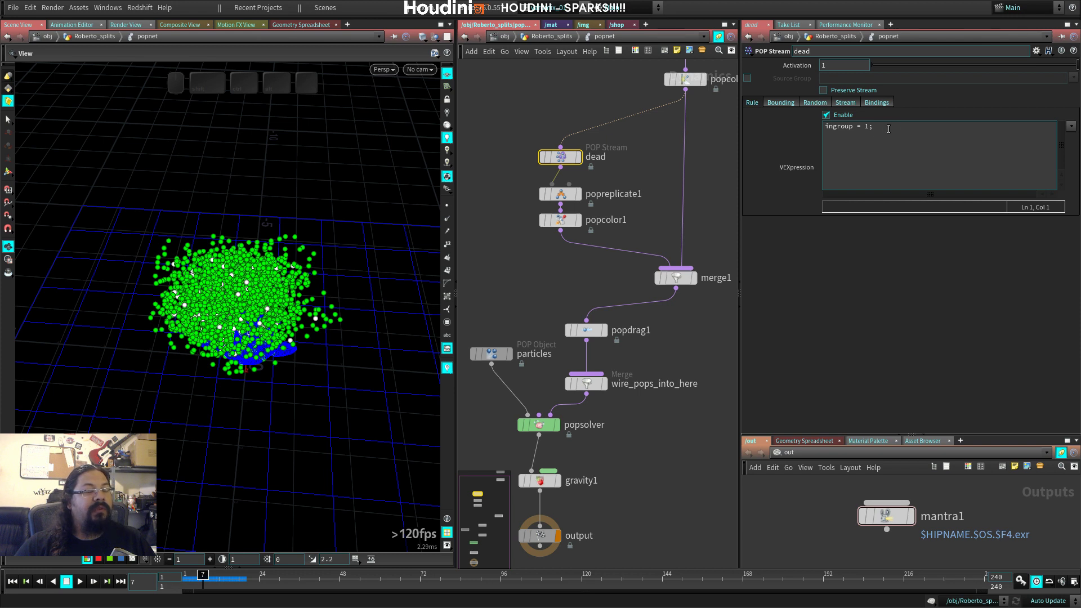
Step: Restore the dead stream's rule to Particle is Dead (ingroup = i@dead;) and replay the simulation
left_click(1070, 126)
left_click(1019, 139)
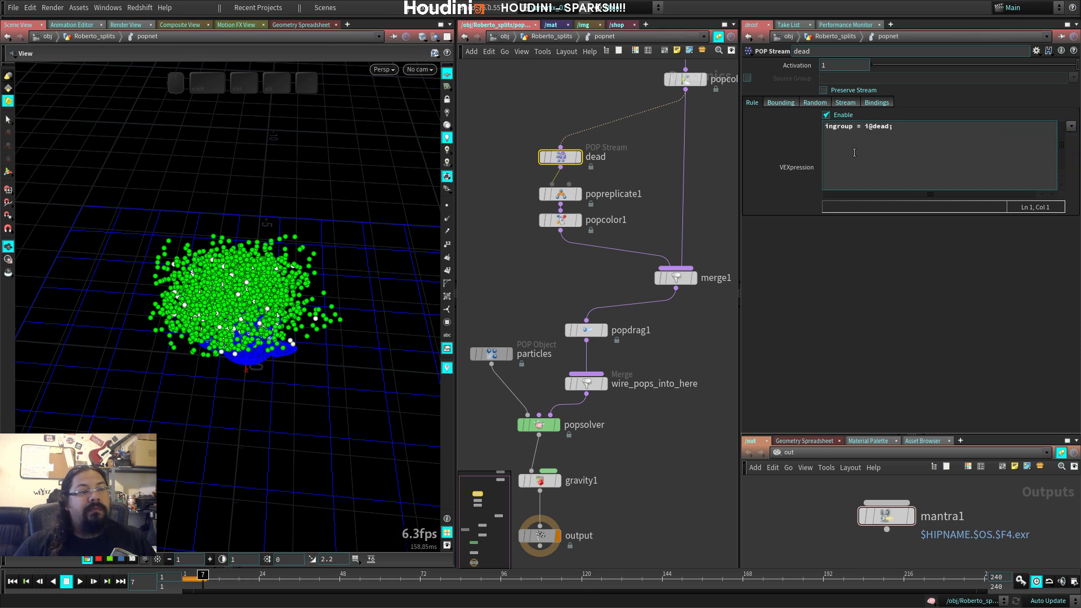
key("Up")
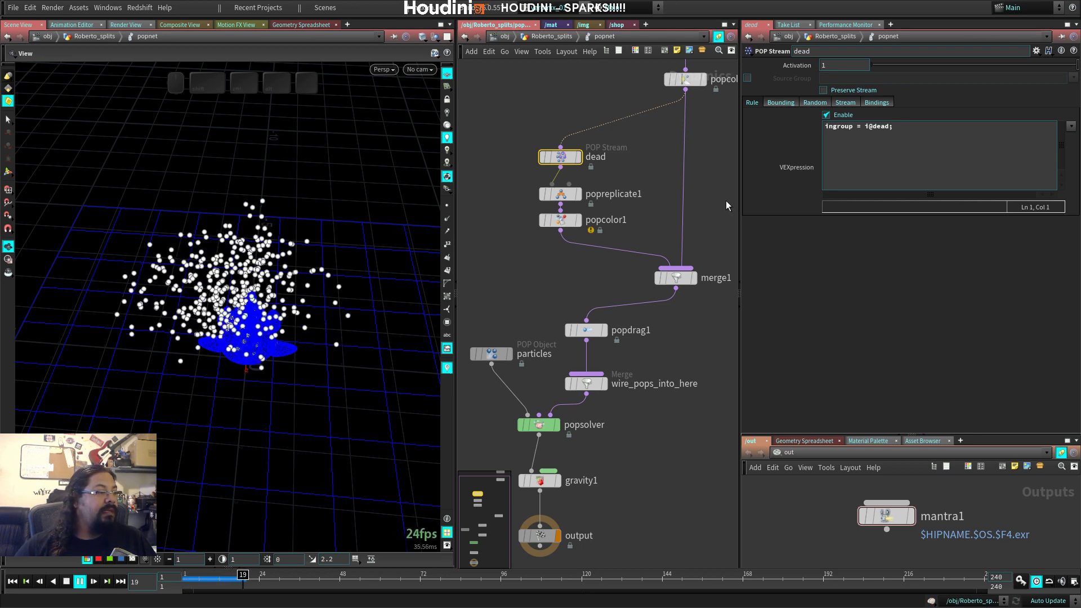
key("Up")
Step: Turn off Compute Hit Total in popcollisiondetect1's collision behavior
middle_click_drag(728, 144, 667, 255)
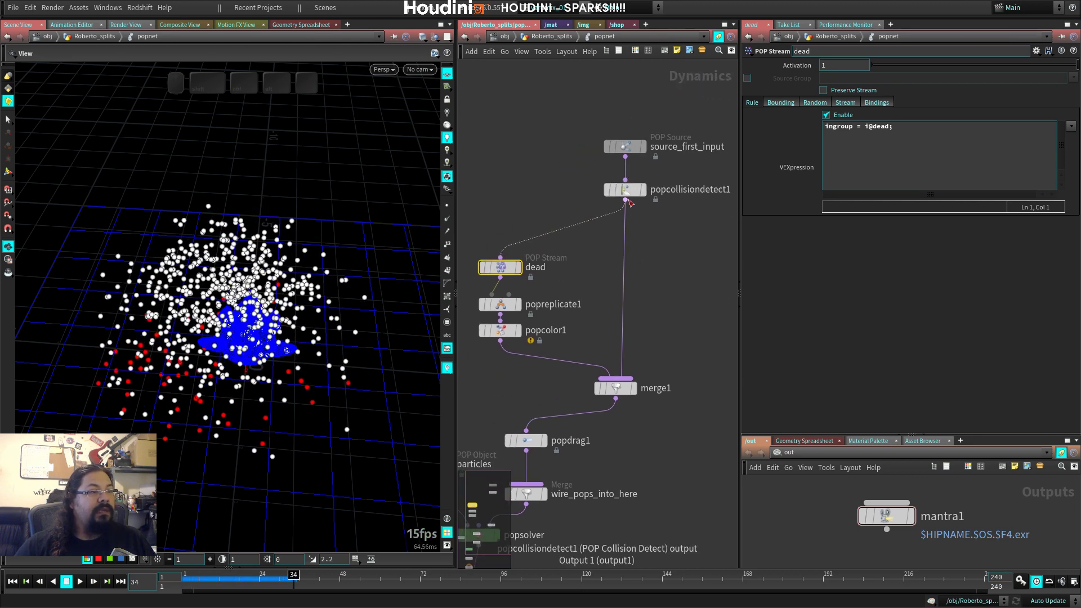
left_click(626, 199)
key("Escape")
left_click(626, 190)
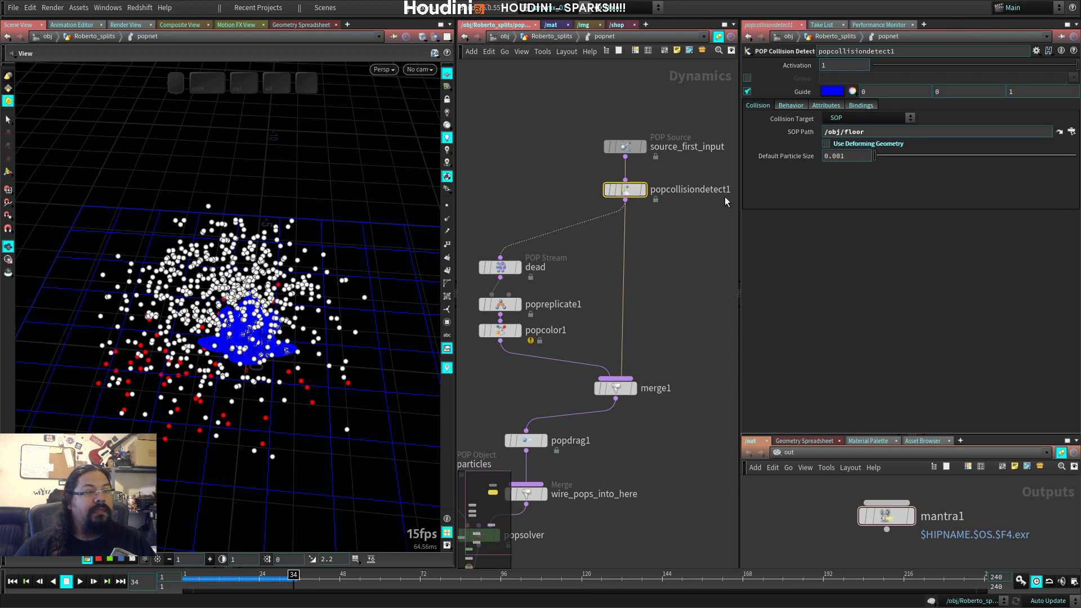
left_click(791, 106)
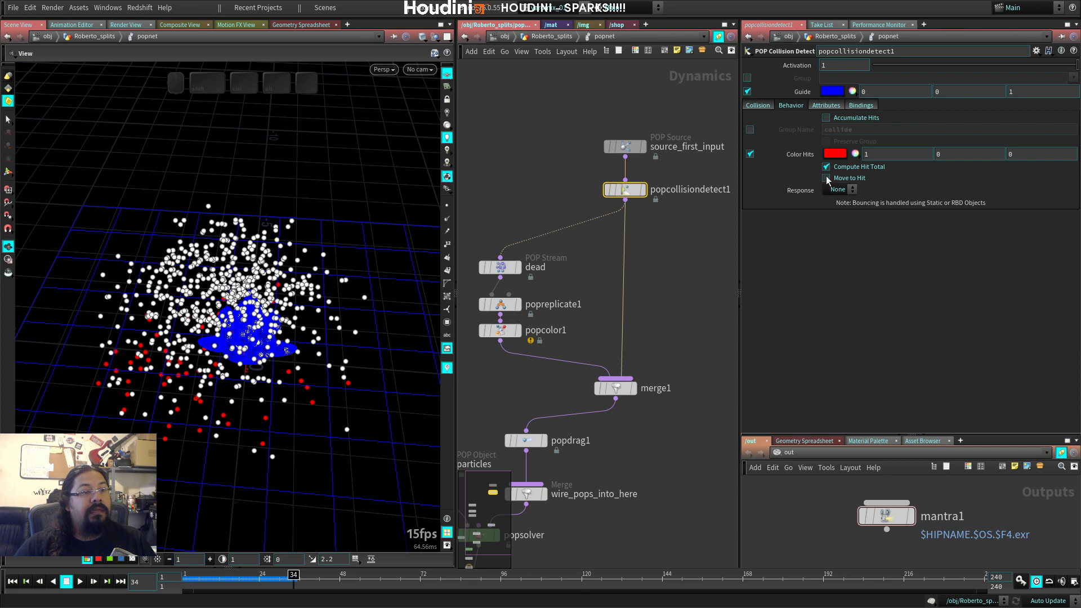
left_click(860, 167)
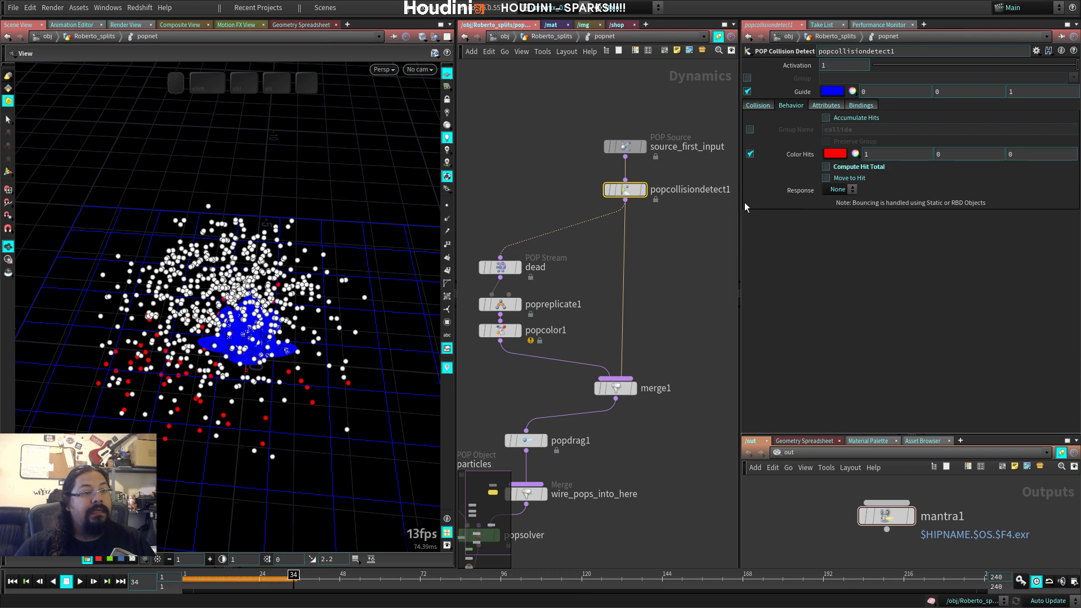
Step: Set popcollisiondetect1's collision response to Die, then replay the simulation from the first frame and home the view on the particles
left_click(832, 192)
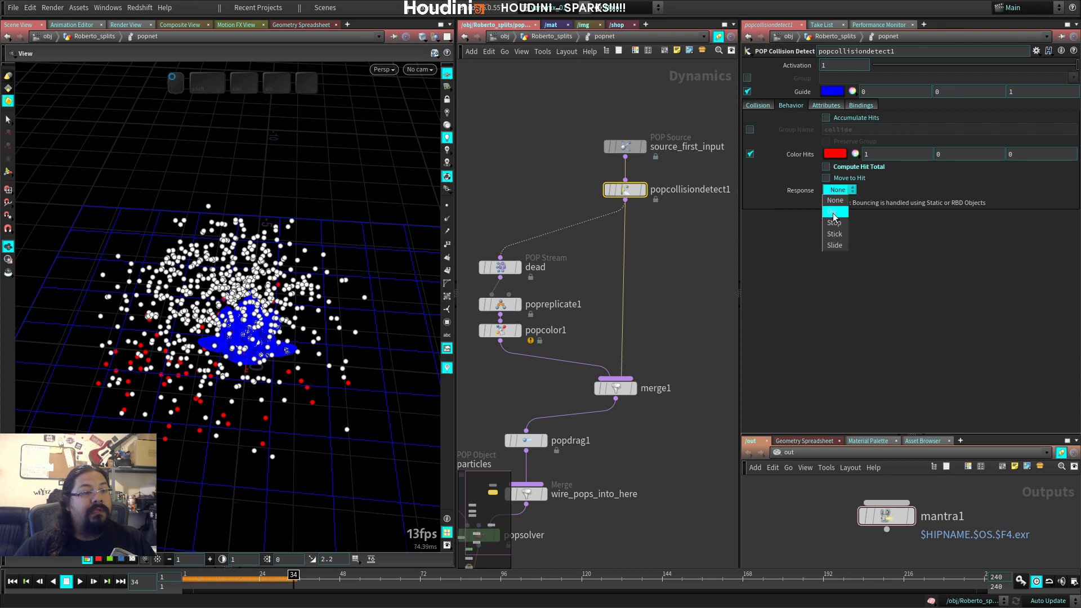
left_click(834, 213)
key("ctrl+Up")
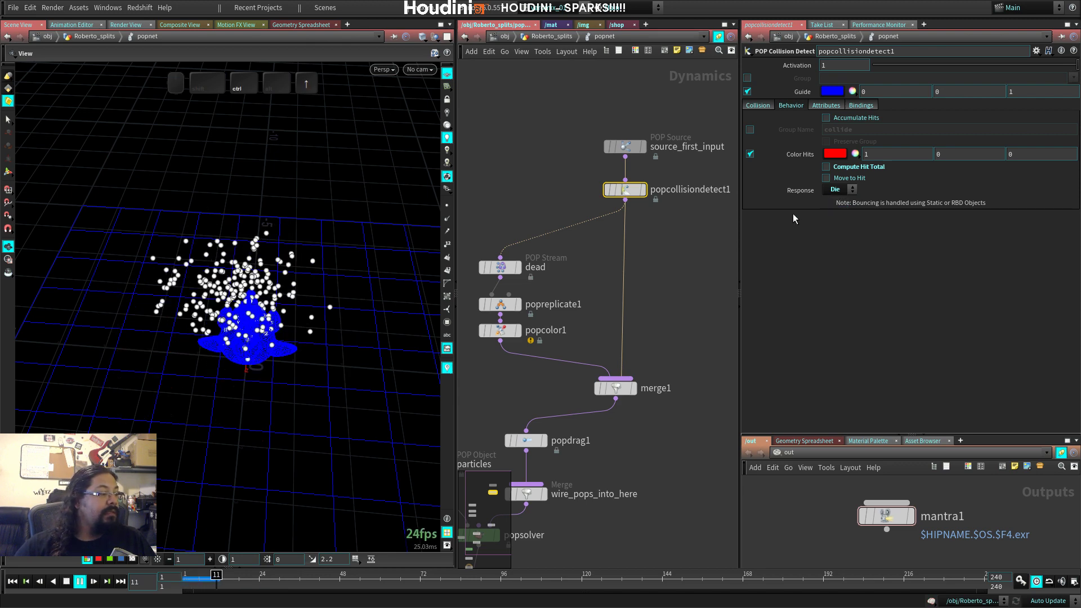
key("h")
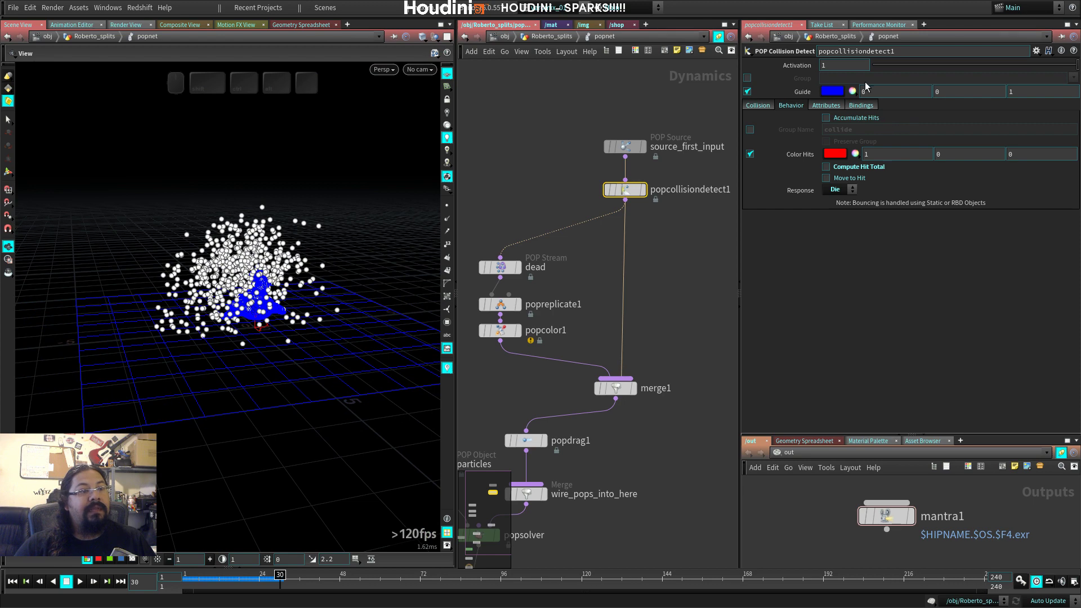
Step: Review popcollisiondetect1's hit attribute options and return to its behavior settings
left_click(826, 106)
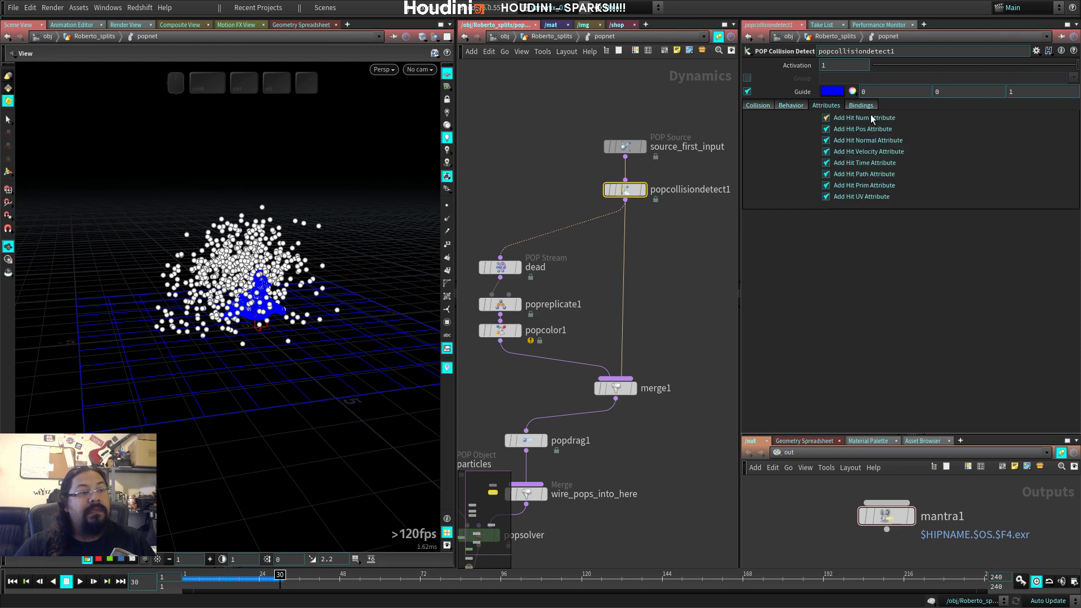
middle_click(624, 190)
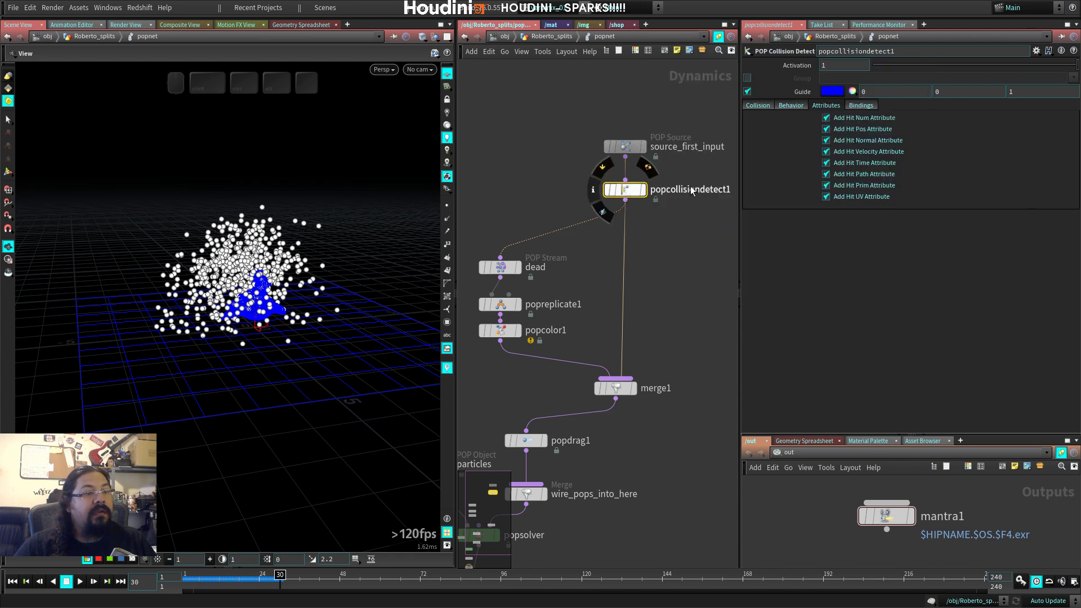
left_click(791, 104)
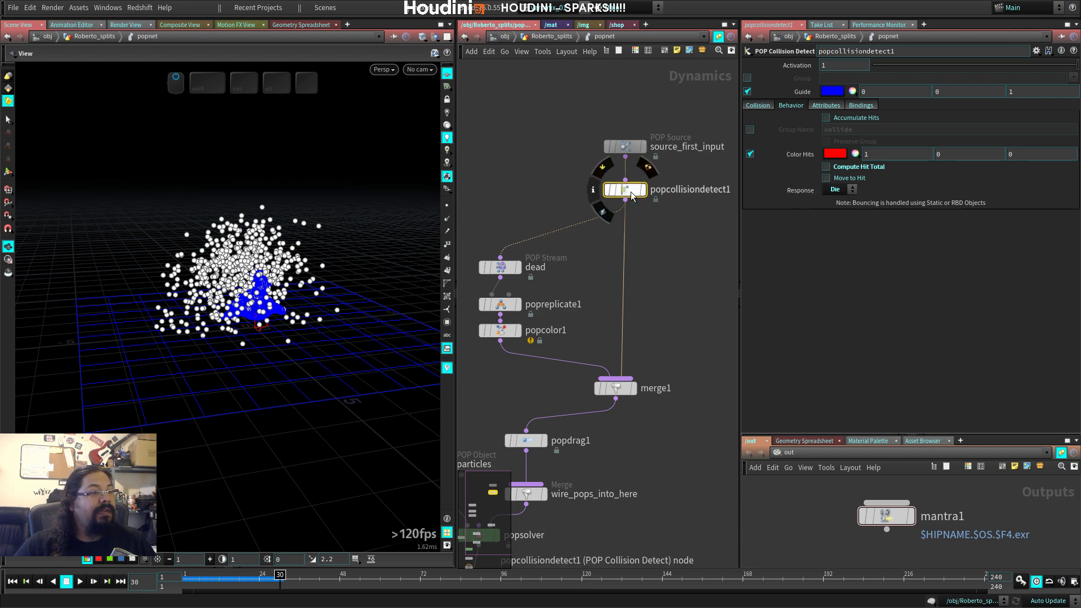
left_click(599, 186)
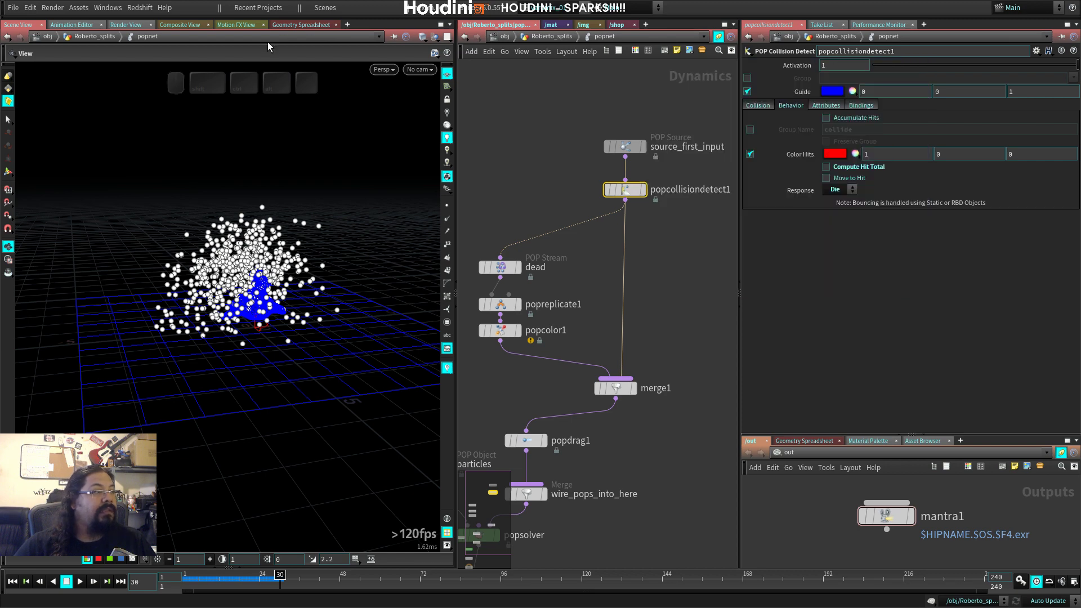
Step: Examine the particles object's Geometry data in the Geometry Spreadsheet, widening the attribute table
left_click(301, 24)
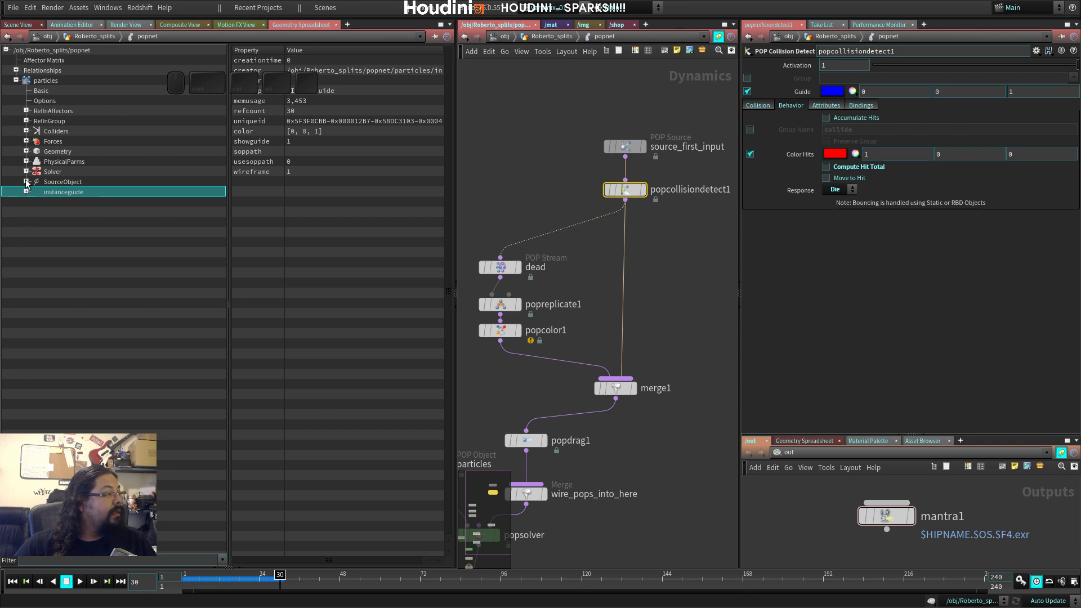
left_click(50, 90)
left_click(46, 81)
left_click(48, 91)
left_click(51, 101)
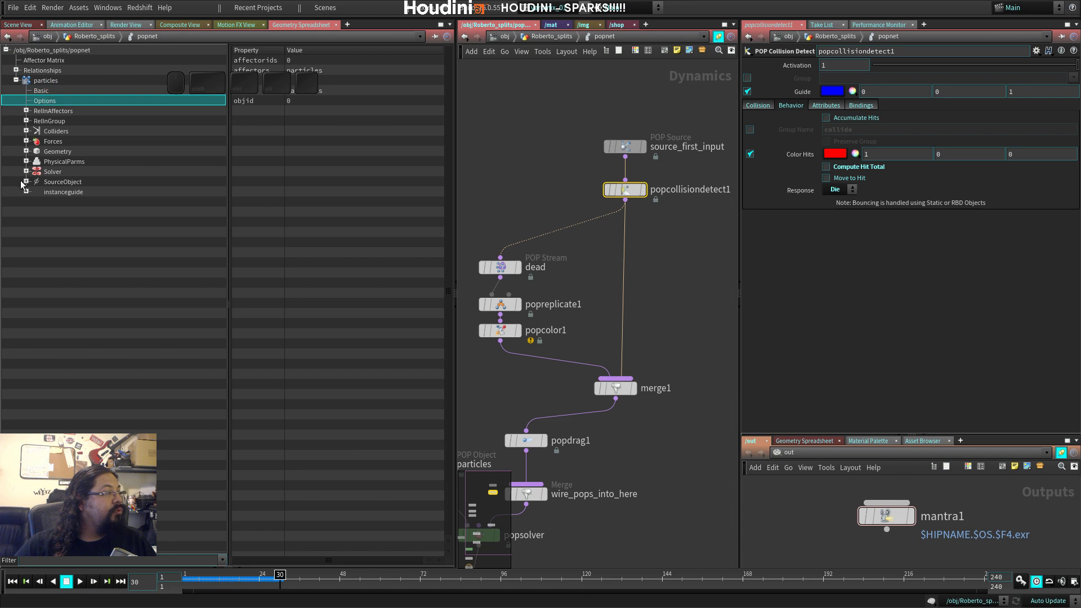
left_click(26, 151)
left_click(56, 151)
left_click(52, 162)
left_click(56, 151)
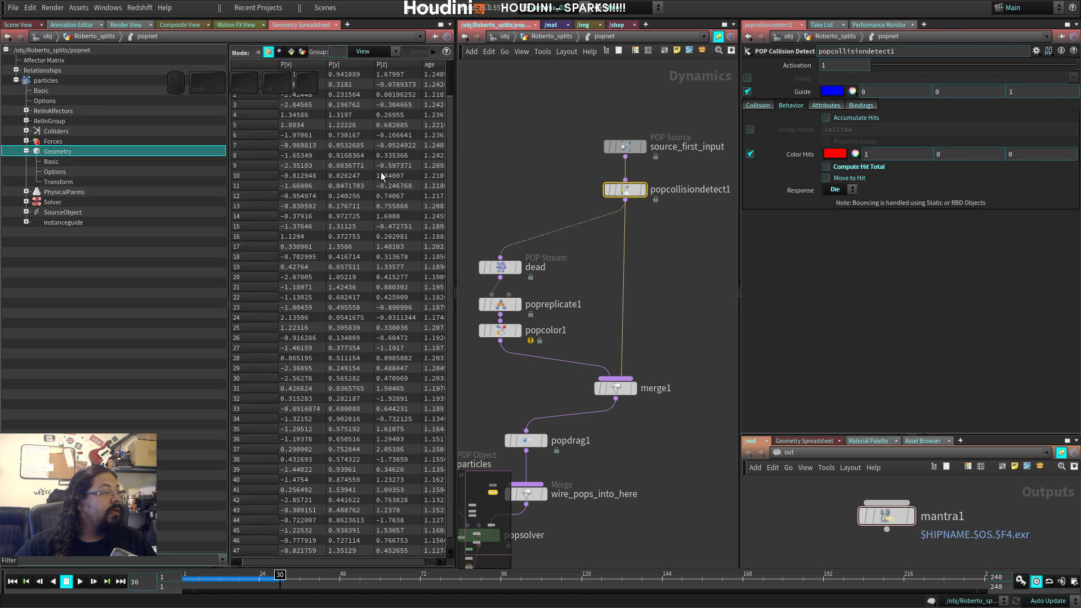
left_click_drag(230, 201, 102, 181)
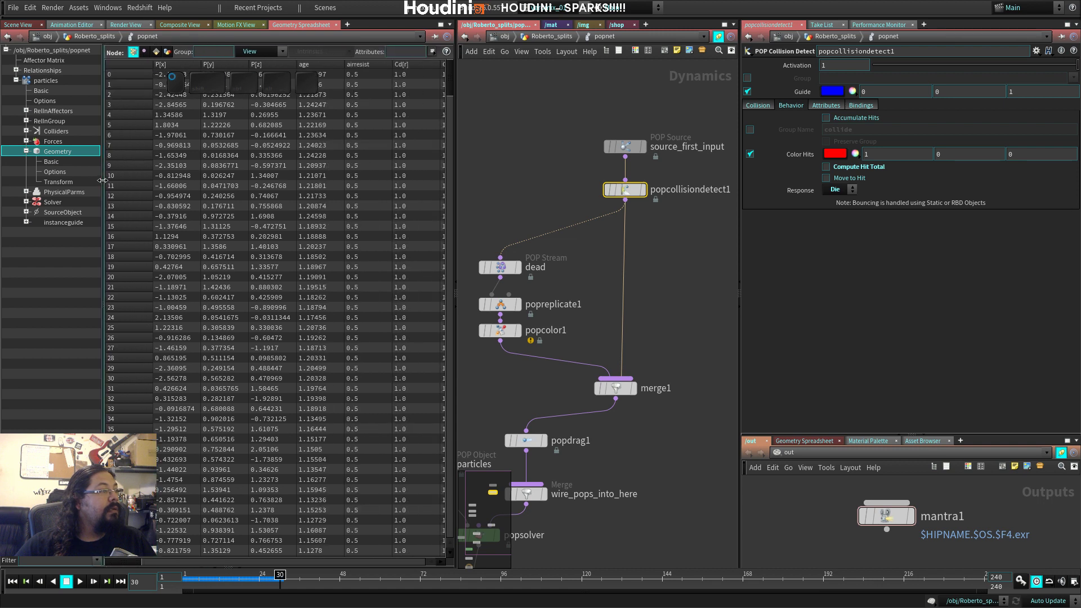
Step: Hide all spreadsheet attributes except dead and sort the points by that attribute
left_click(281, 52)
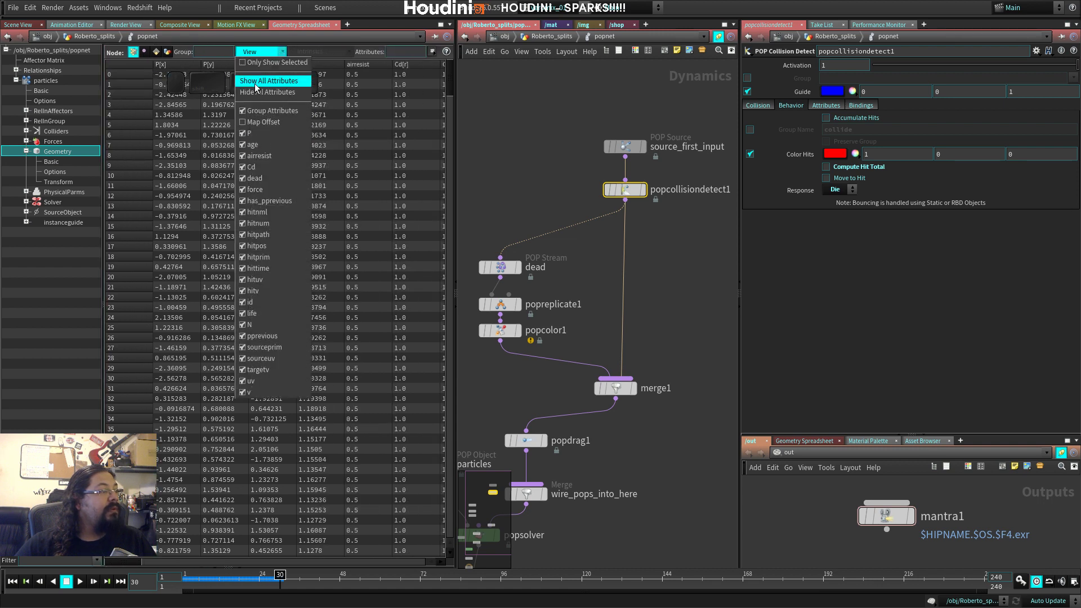
left_click(257, 92)
left_click(261, 51)
left_click(262, 178)
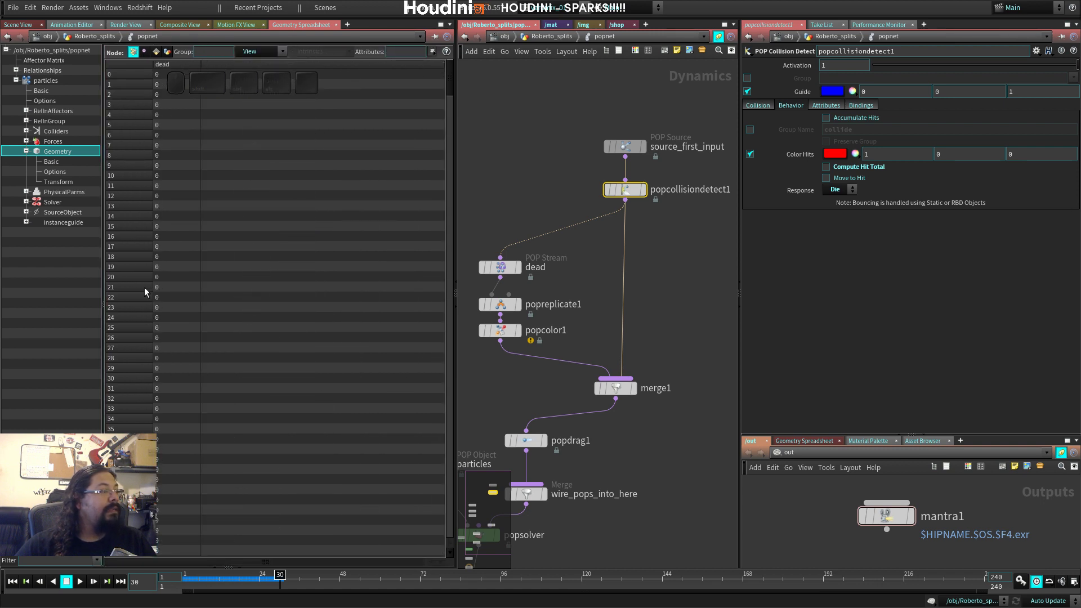
left_click(162, 66)
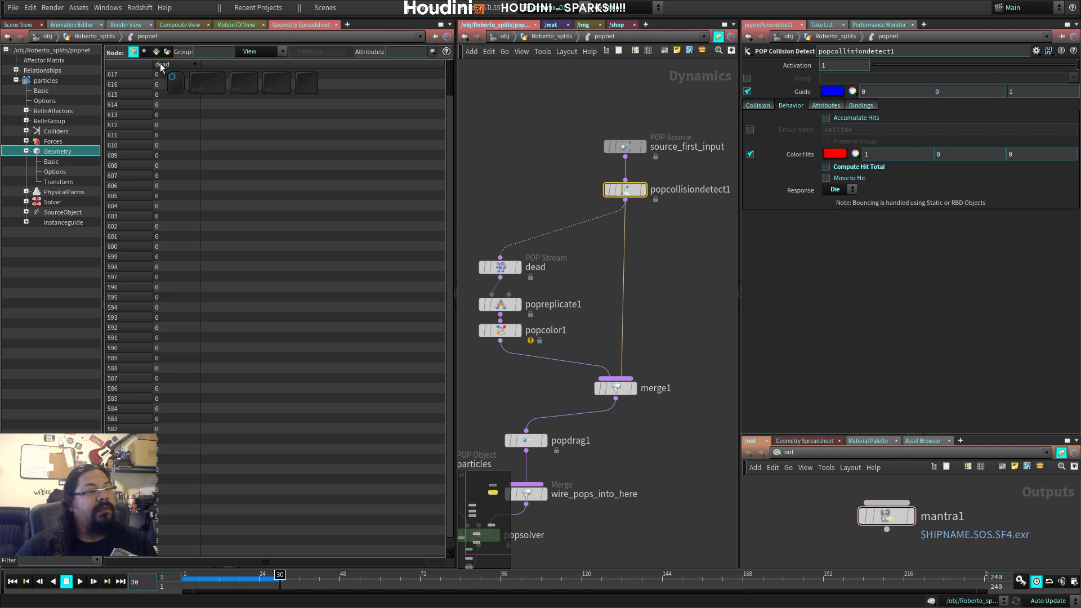
Step: Return to the scene view and step forward frame by frame to frame 43 to examine the floor hits
left_click(18, 24)
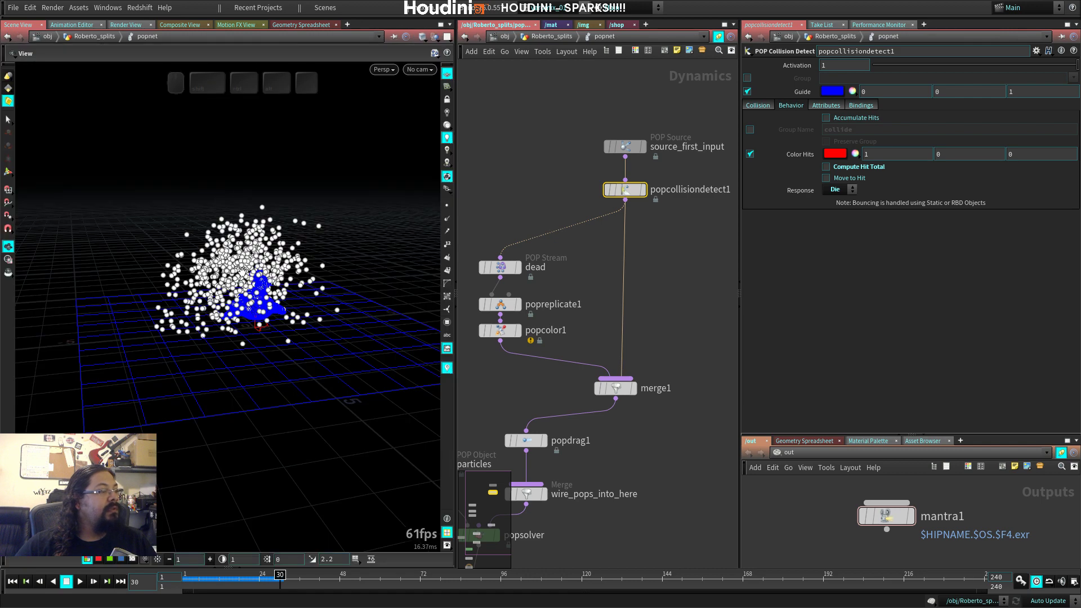
key("Right")
key("Right")
key("Right")
key("Right")
key("Right")
key("Right")
key("Right")
key("Right")
key("Right")
key("Right")
key("Right")
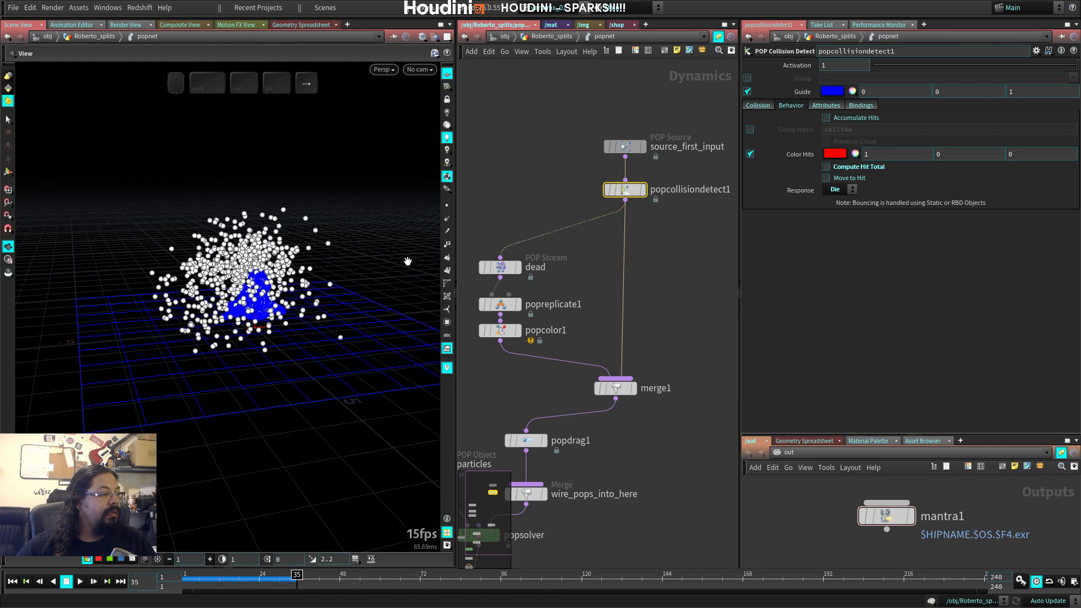
key("Right")
key("Right")
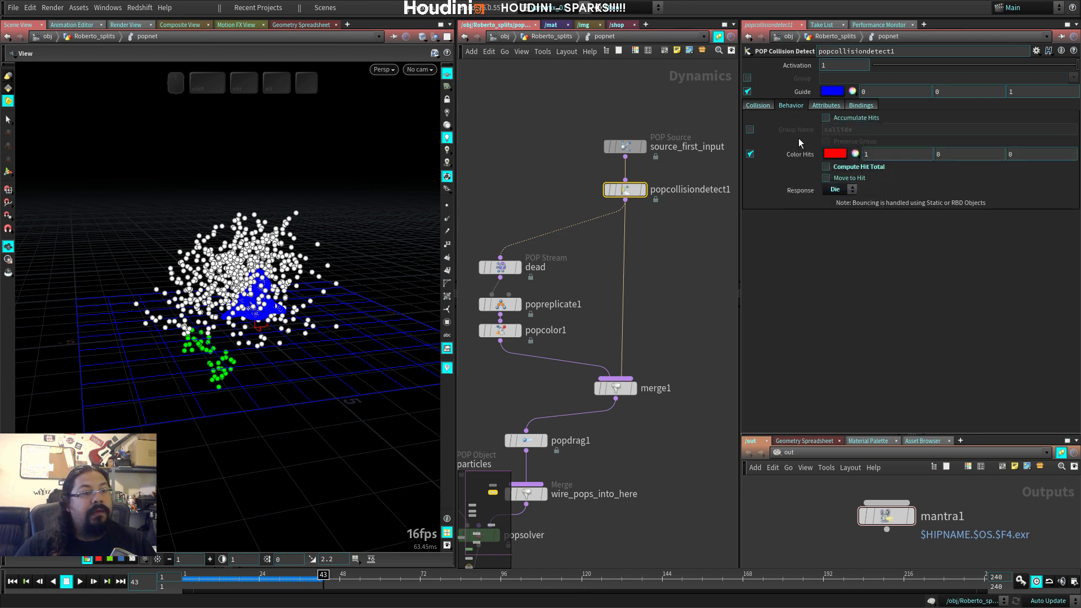
Step: Enable the collide group name on popcollisiondetect1 and change the dead stream's rule to ingroup = 1;
left_click(750, 130)
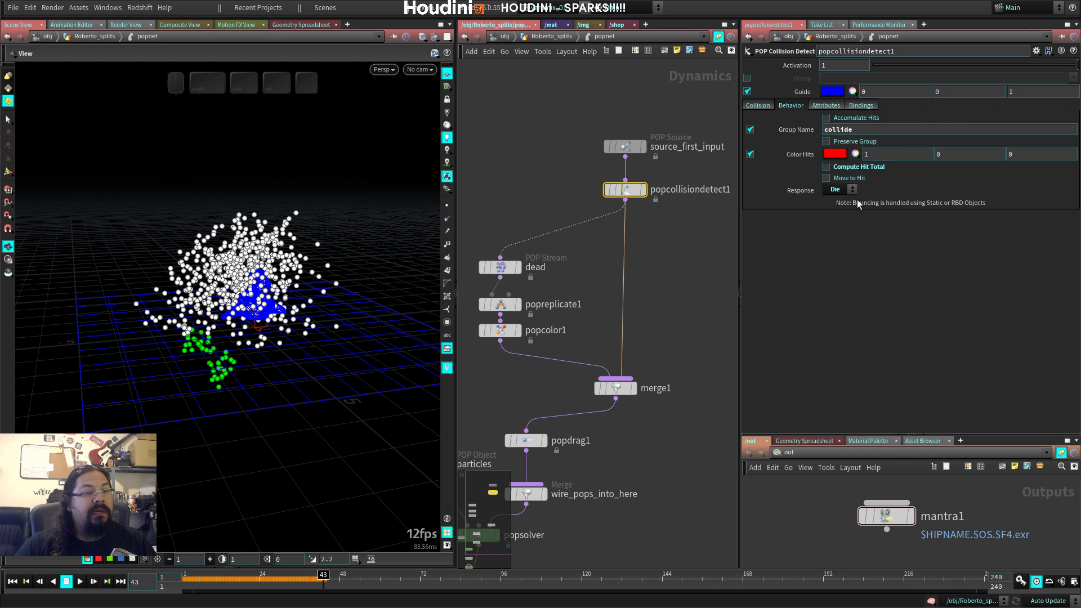
left_click(500, 266)
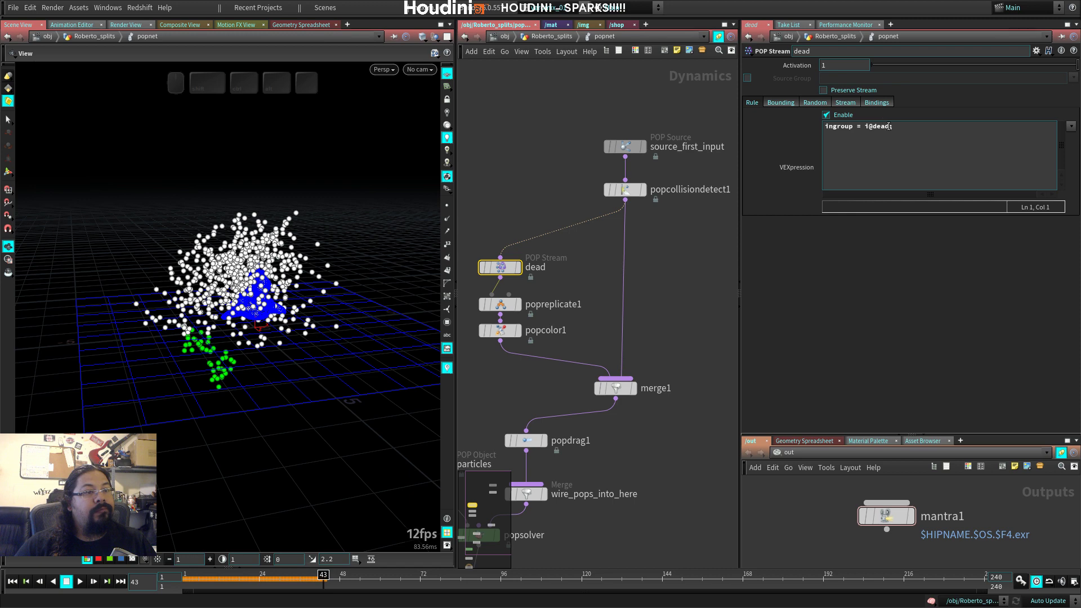
left_click_drag(890, 126, 865, 132)
type("1")
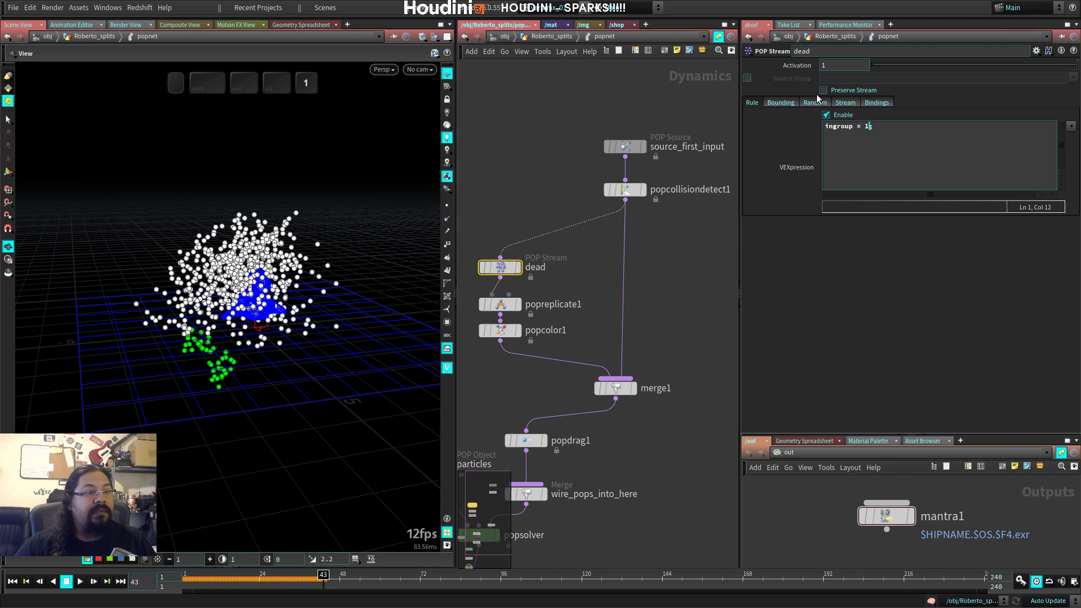
Step: Enable the dead stream's Source Group, set it to collide, and replay the simulation
left_click(747, 78)
key("ctrl+Up")
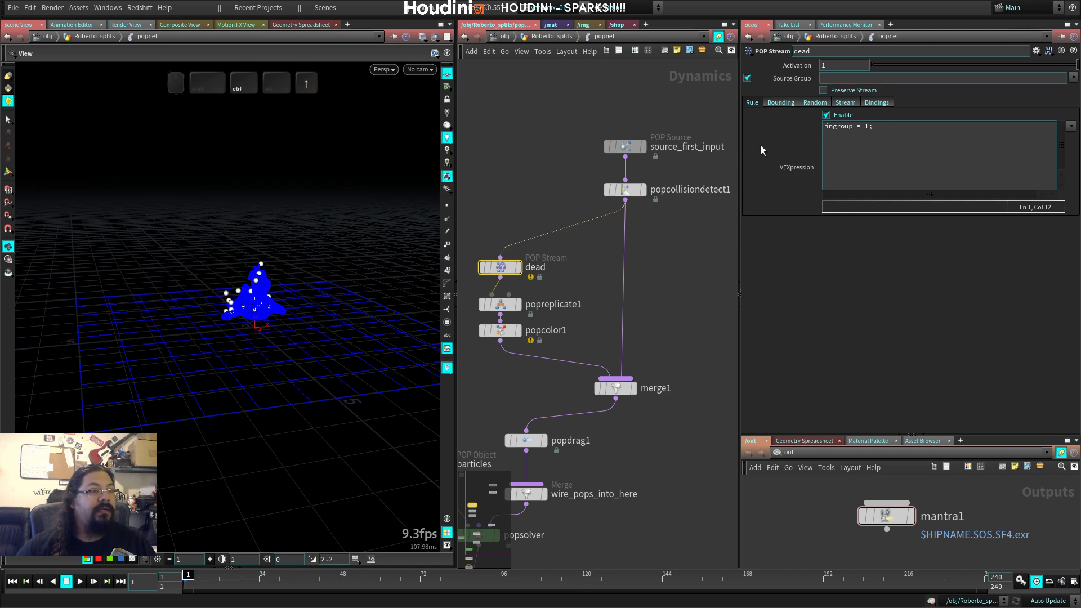
left_click(1073, 78)
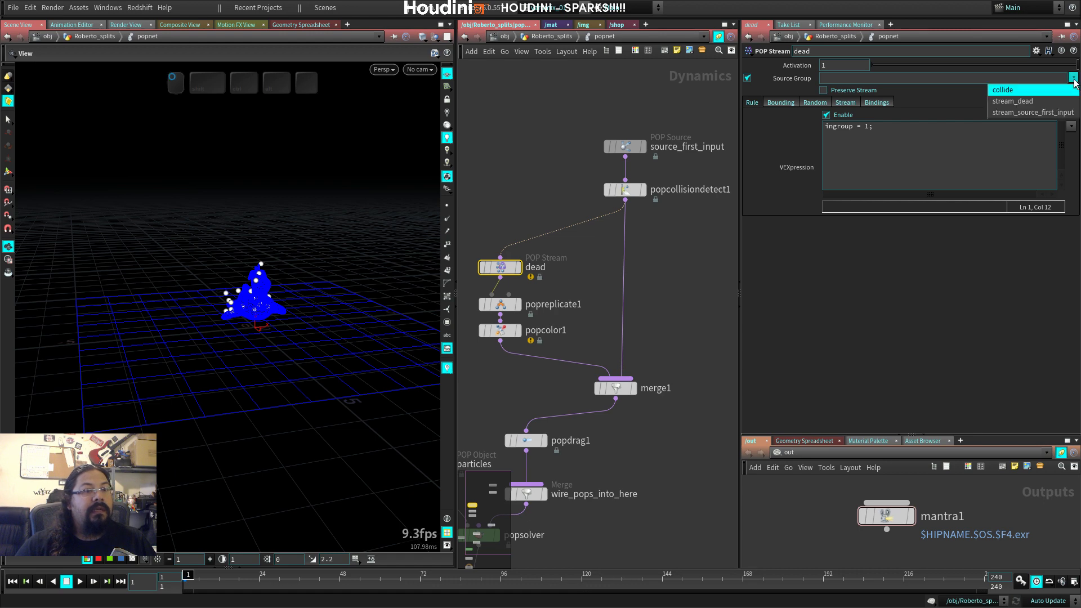
left_click(1043, 93)
key("Up")
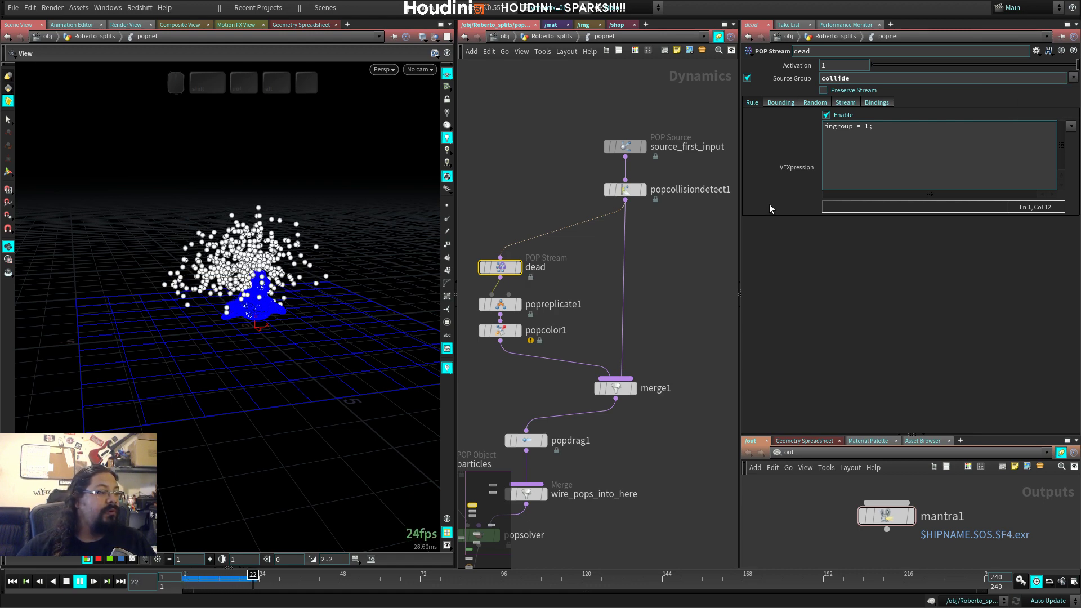
key("Up")
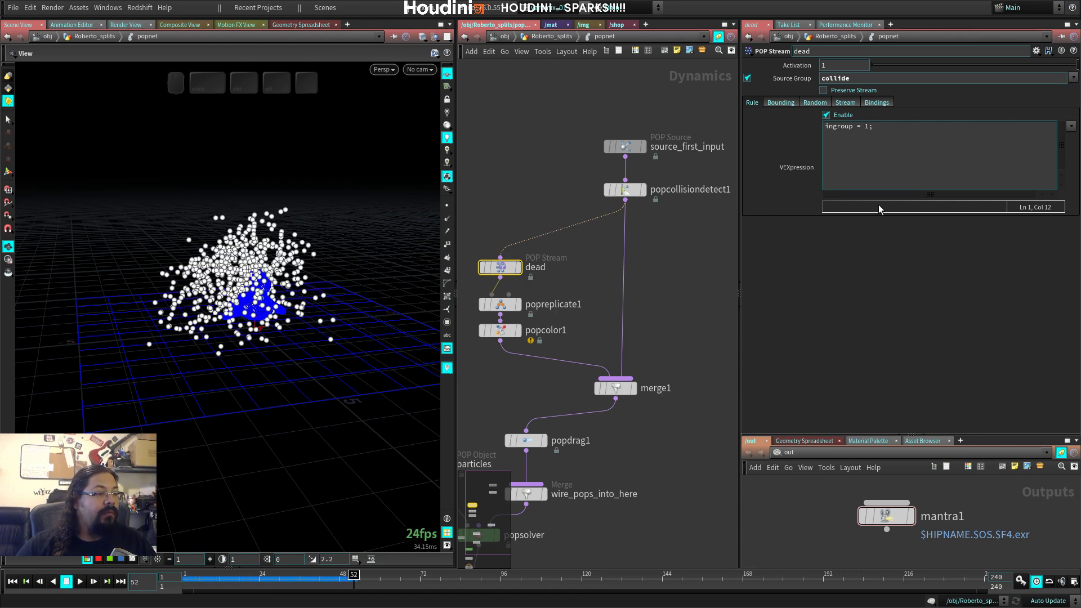
Step: Check popreplicate1's group, turn on Preserve Stream on the dead stream, and replay the simulation from the first frame
left_click(529, 308)
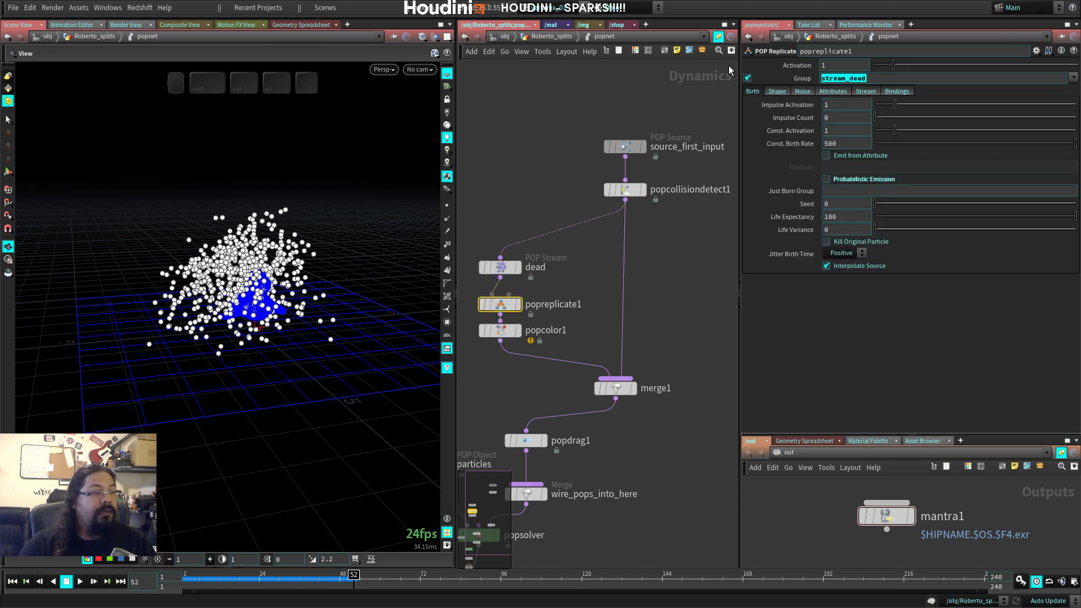
left_click(499, 268)
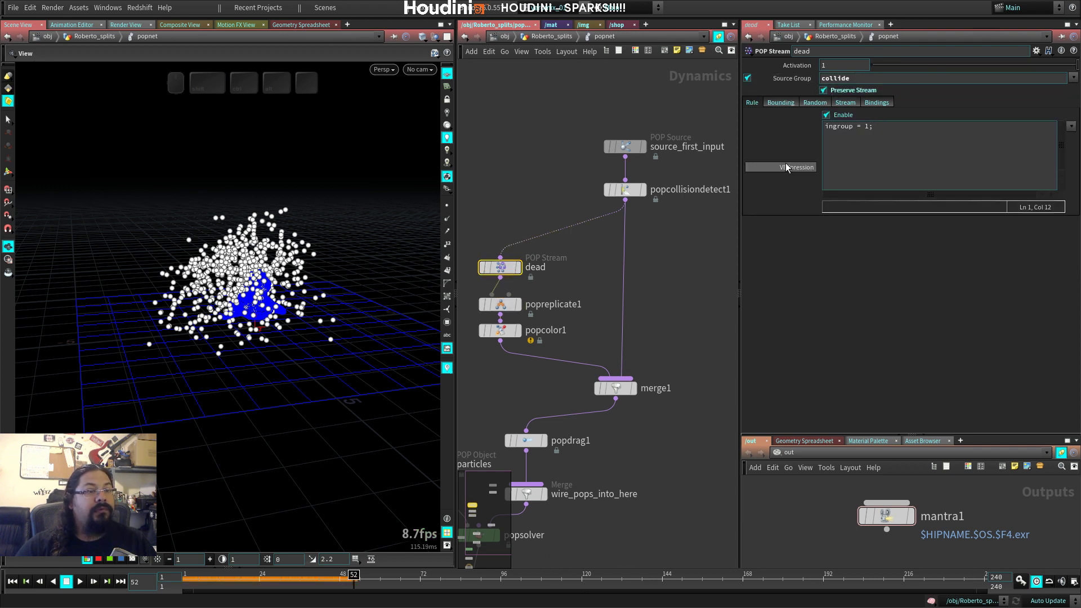
key("ctrl+Up")
key("Up")
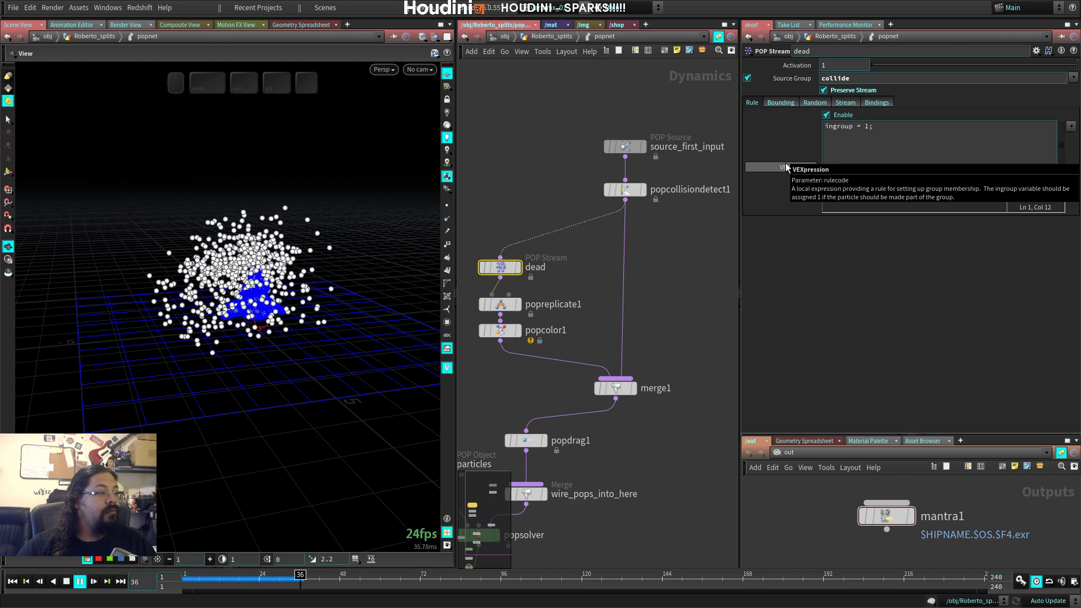
key("Up")
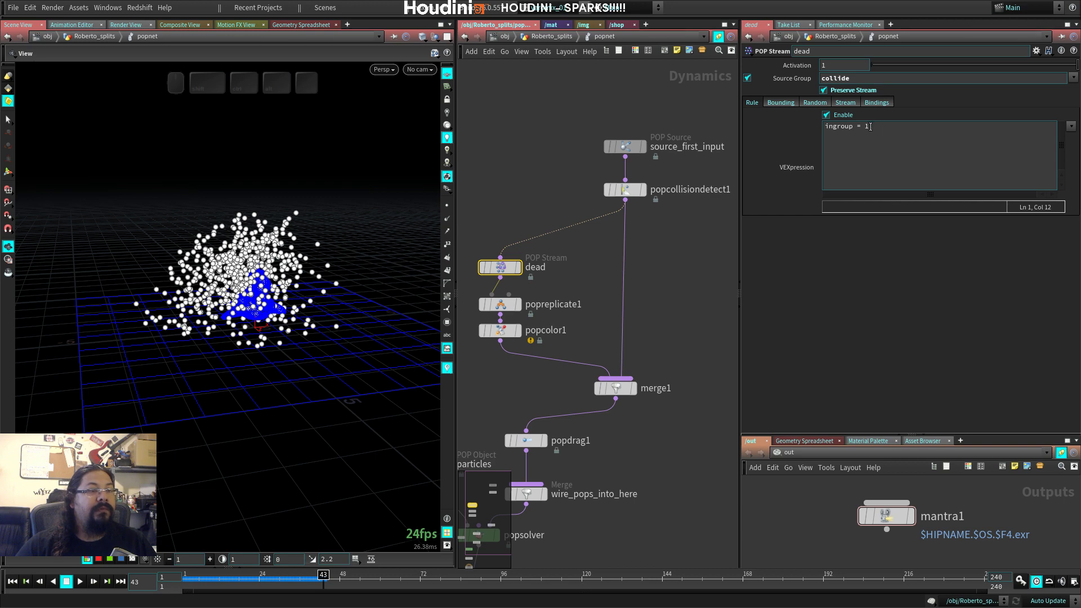
key("ctrl+Up")
key("Up")
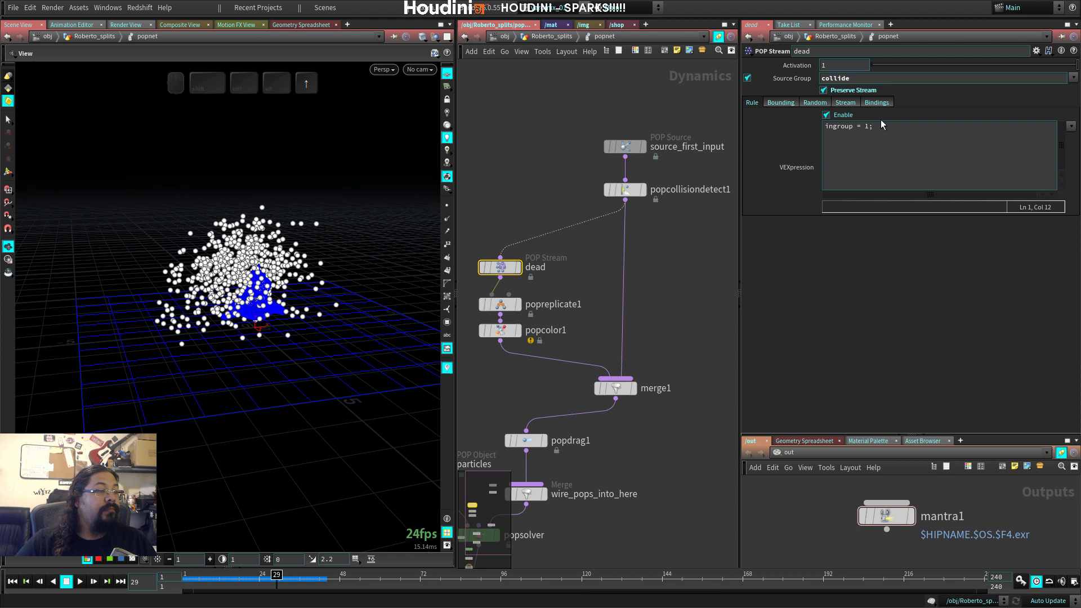
Step: Bypass the dead stream node, set popreplicate1's group to collide only, and replay the simulation
left_click(482, 266)
left_click(500, 307)
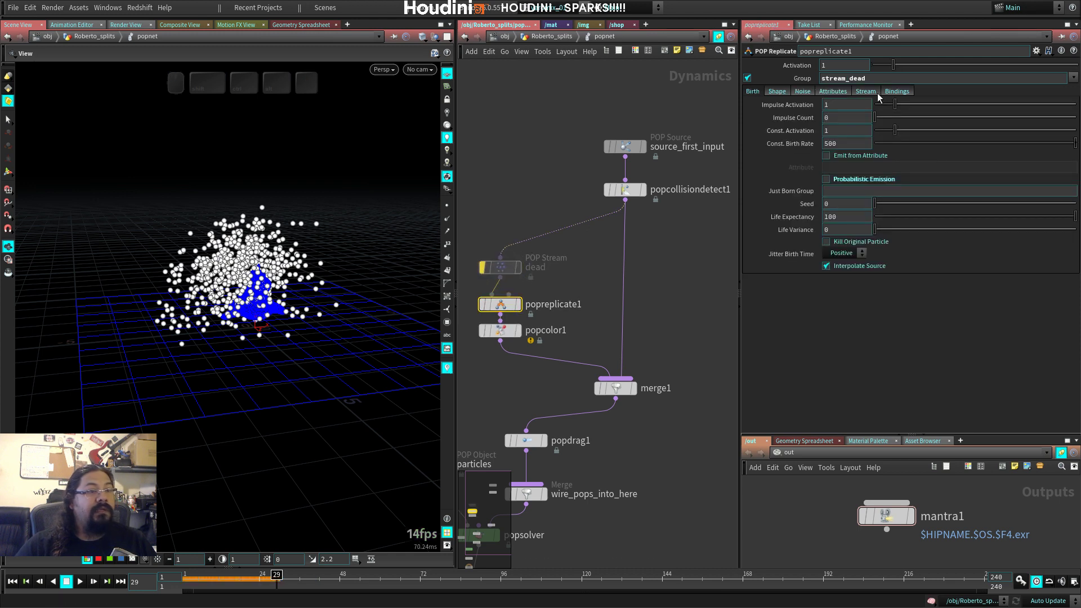
left_click(1074, 78)
left_click(1037, 94)
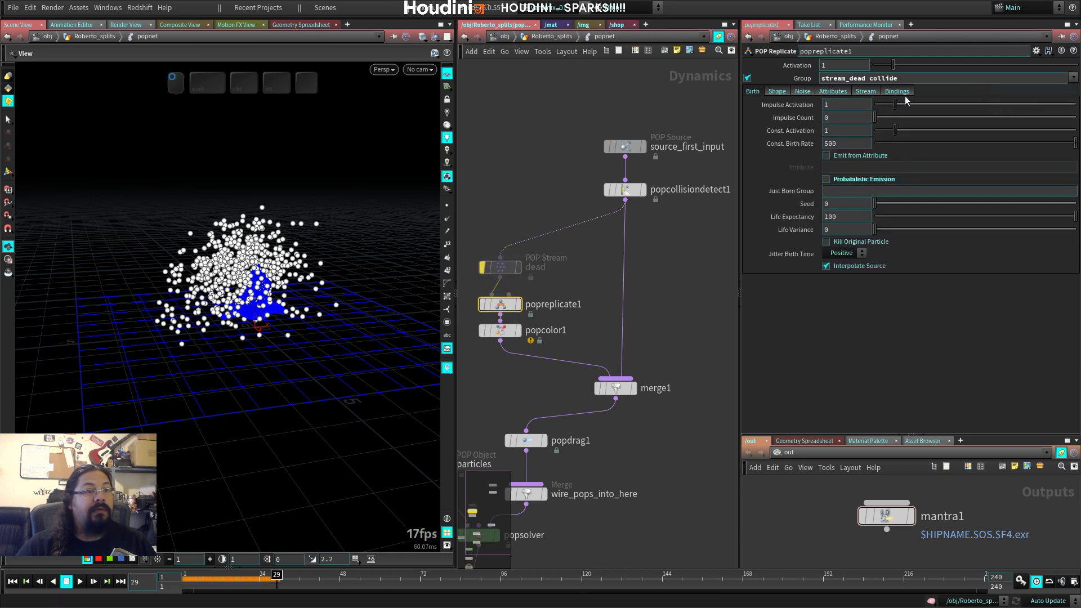
double_click(868, 79)
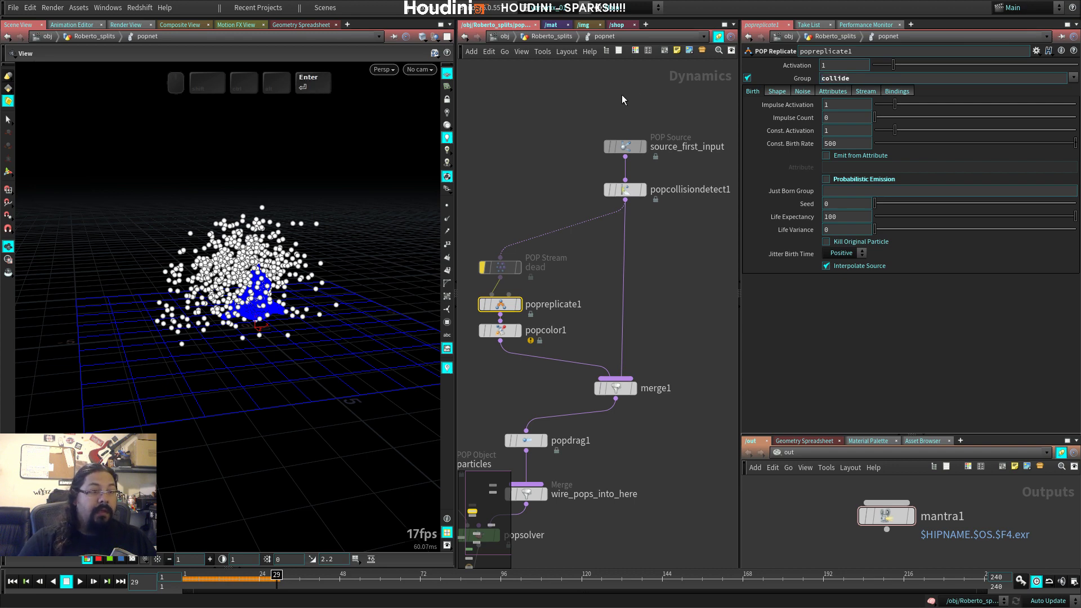
key("BackSpace")
key("ctrl+Up")
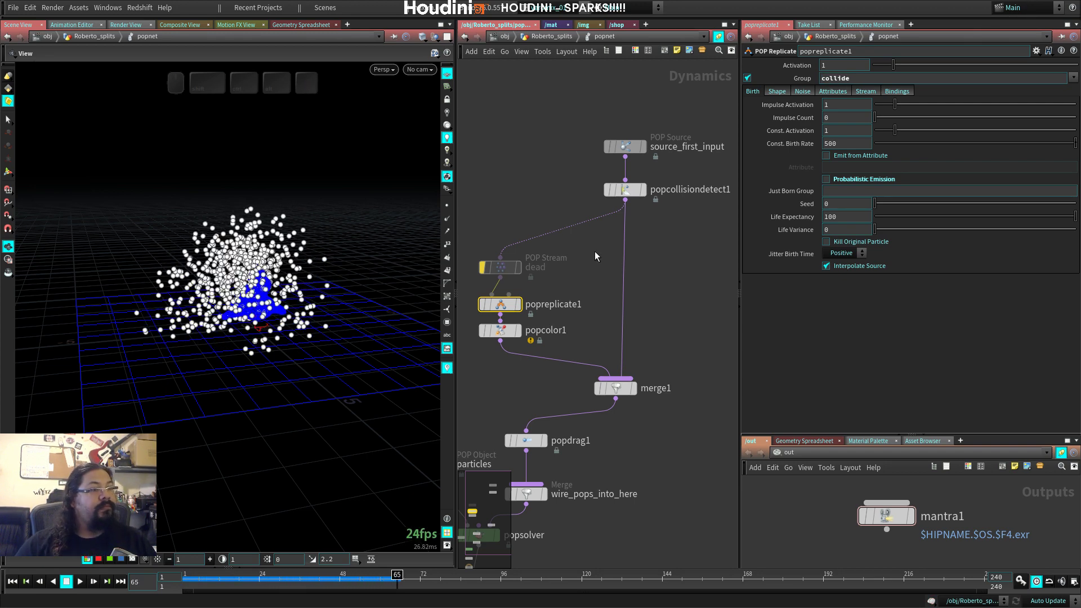
Step: Show popcollisiondetect1's parameters and move the source_first_input node slightly higher above it in the network
middle_click_drag(595, 251, 588, 195)
left_click(623, 138)
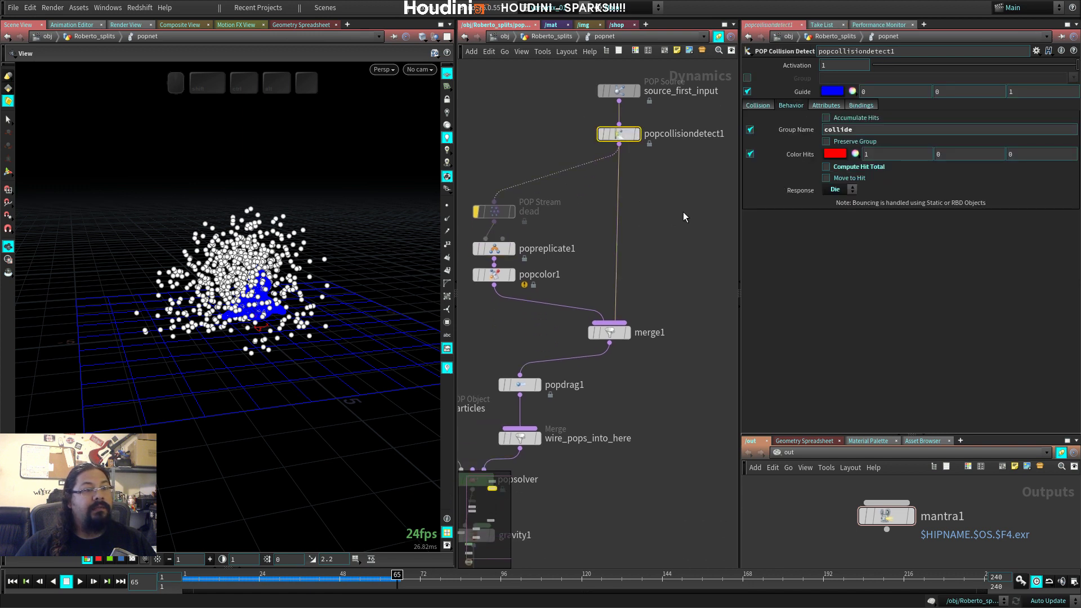
left_click_drag(625, 93, 625, 83)
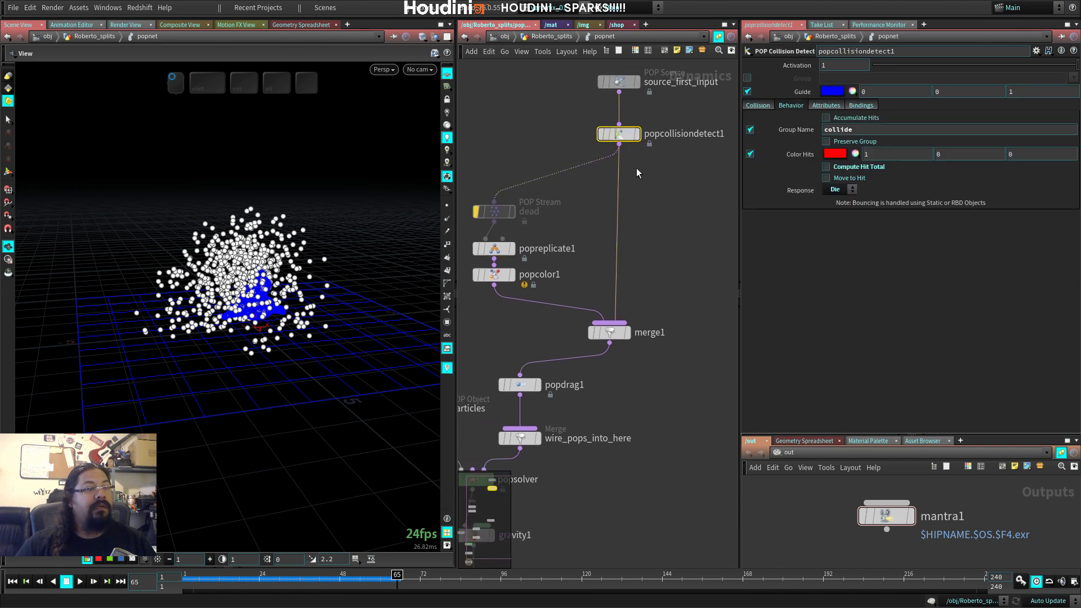
Step: Add a POP Wrangle node between source_first_input and popcollisiondetect1 in the network
middle_click_drag(655, 161, 642, 191)
key("Tab")
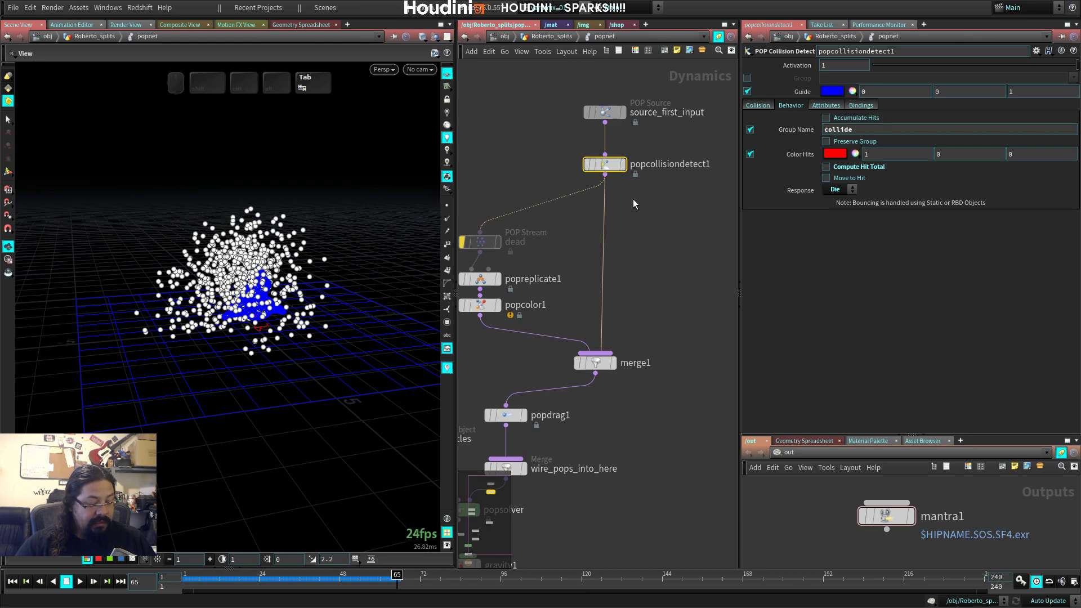
type("wr")
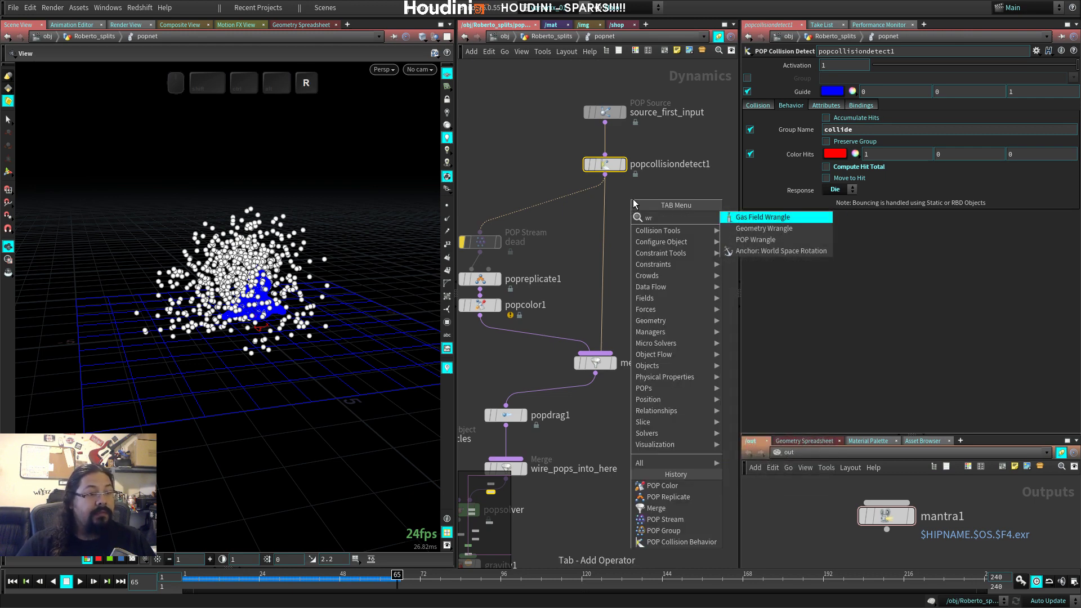
left_click(756, 239)
left_click(605, 133)
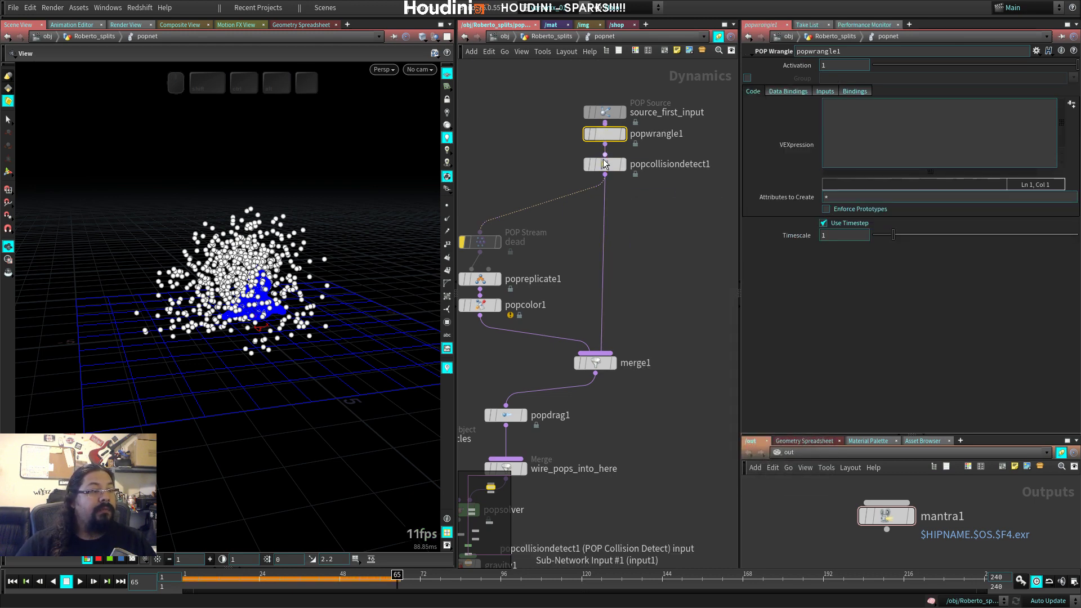
Step: Rewire popwrangle1 below popcollisiondetect1 so it feeds both the dead stream and merge1, and set its group to collide
left_click(604, 166)
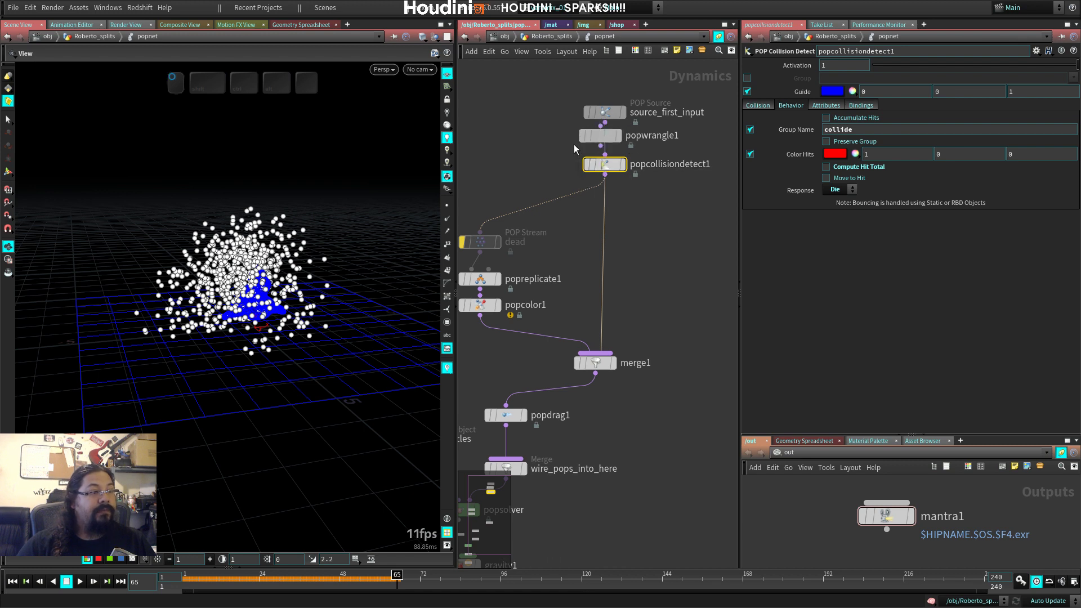
left_click_drag(610, 137, 588, 215)
left_click(581, 216)
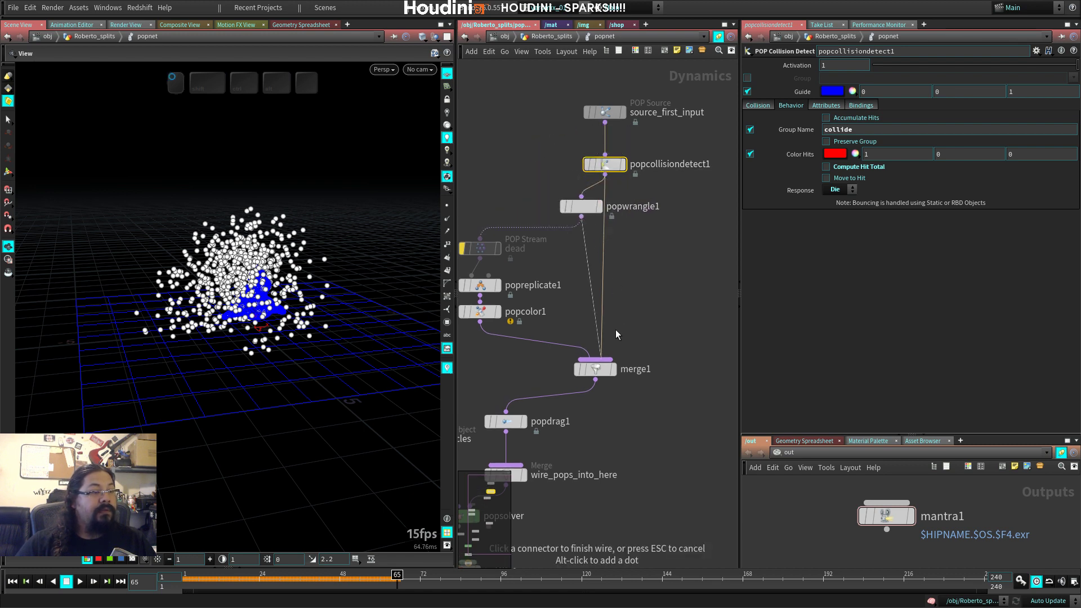
left_click(619, 256)
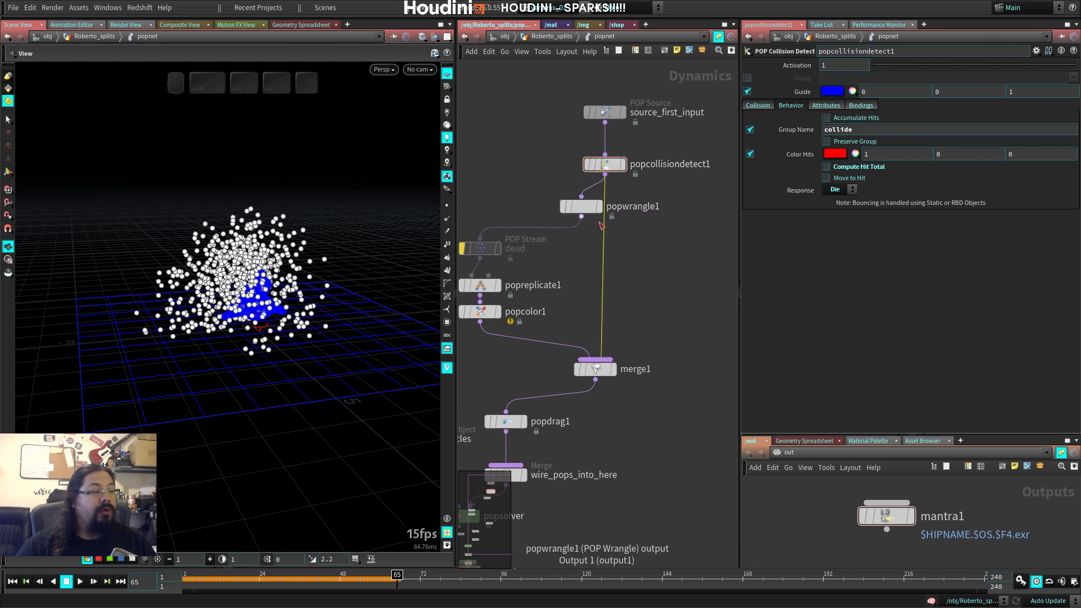
left_click(582, 217)
left_click(617, 276)
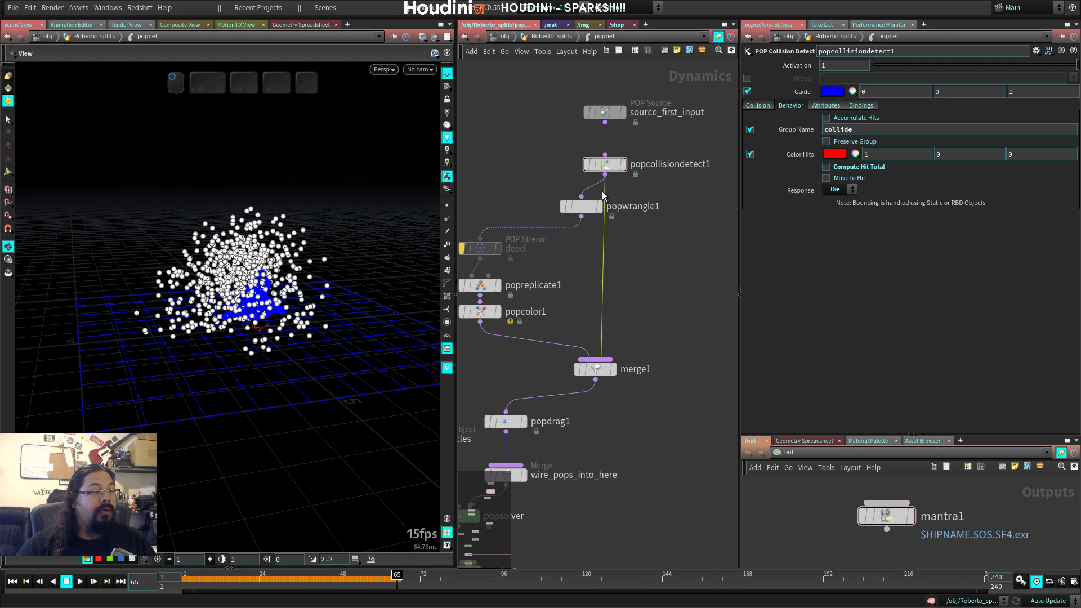
left_click_drag(582, 222, 603, 195)
key("Escape")
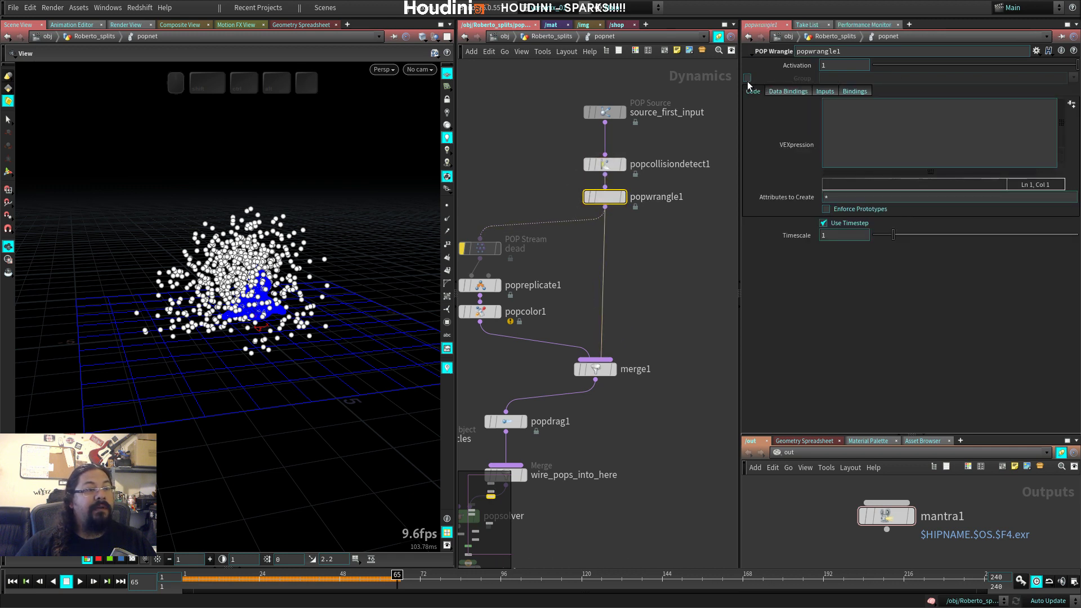
left_click(1072, 78)
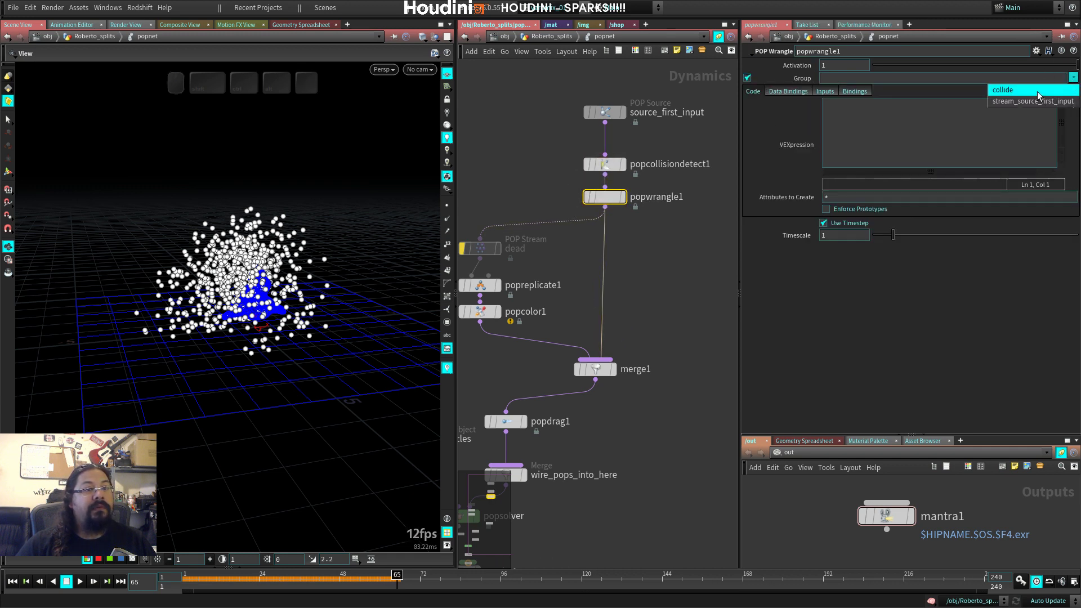
left_click(1039, 91)
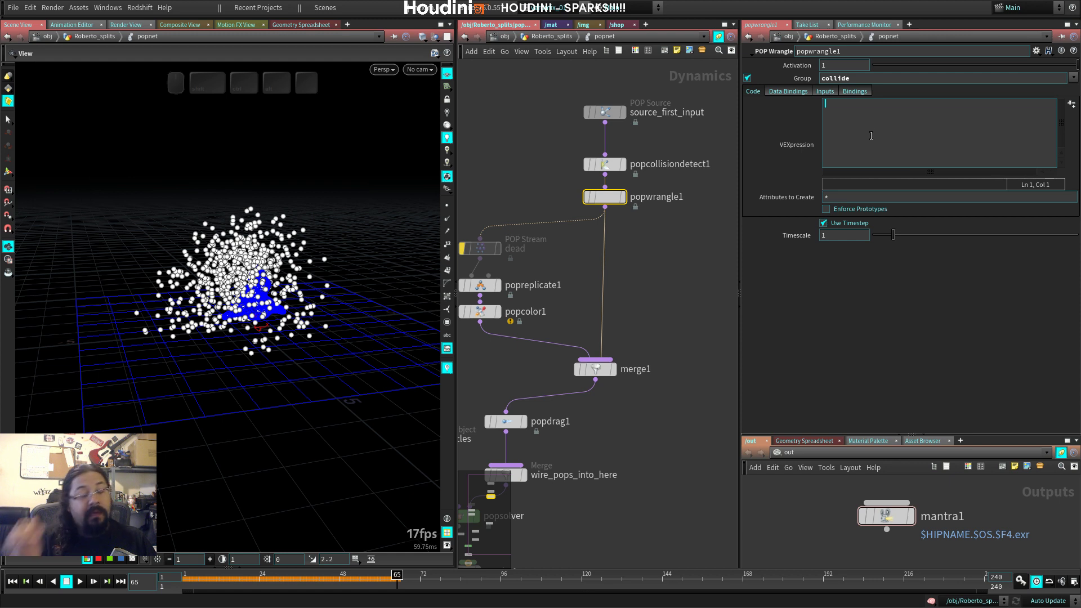
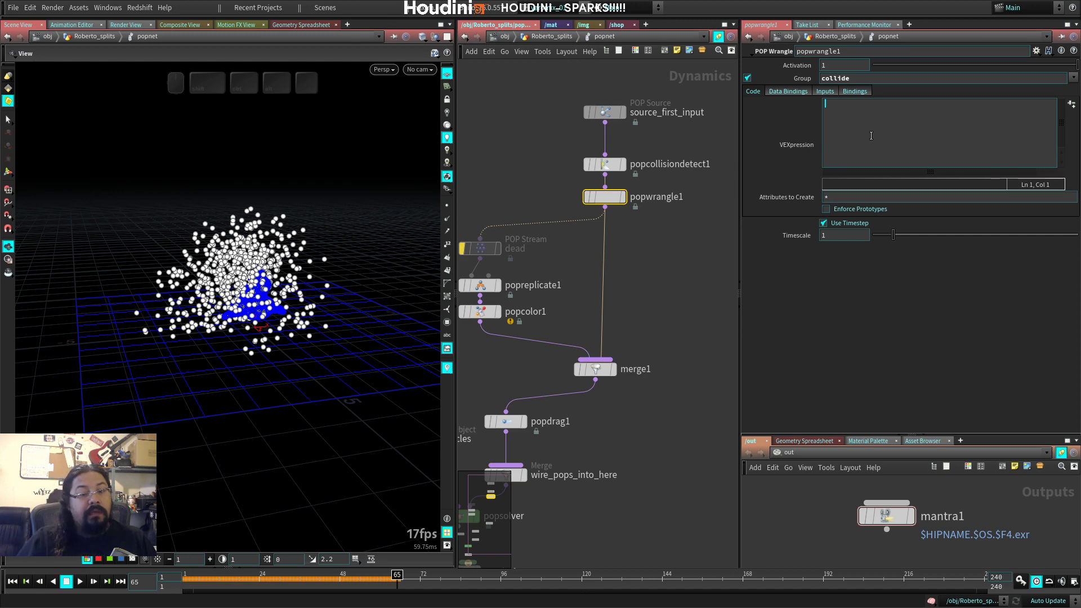
Step: Check popsolver's Collision Behavior settings and replay the simulation from the first frame
middle_click_drag(656, 404, 745, 263)
left_click(549, 379)
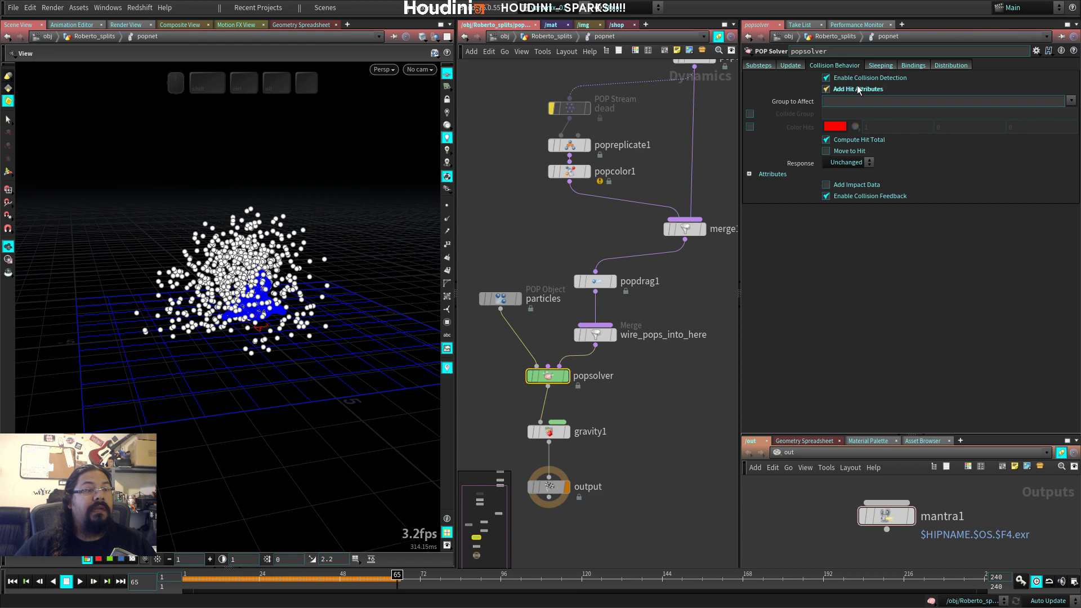
middle_click_drag(579, 227, 499, 351)
key("ctrl+Up")
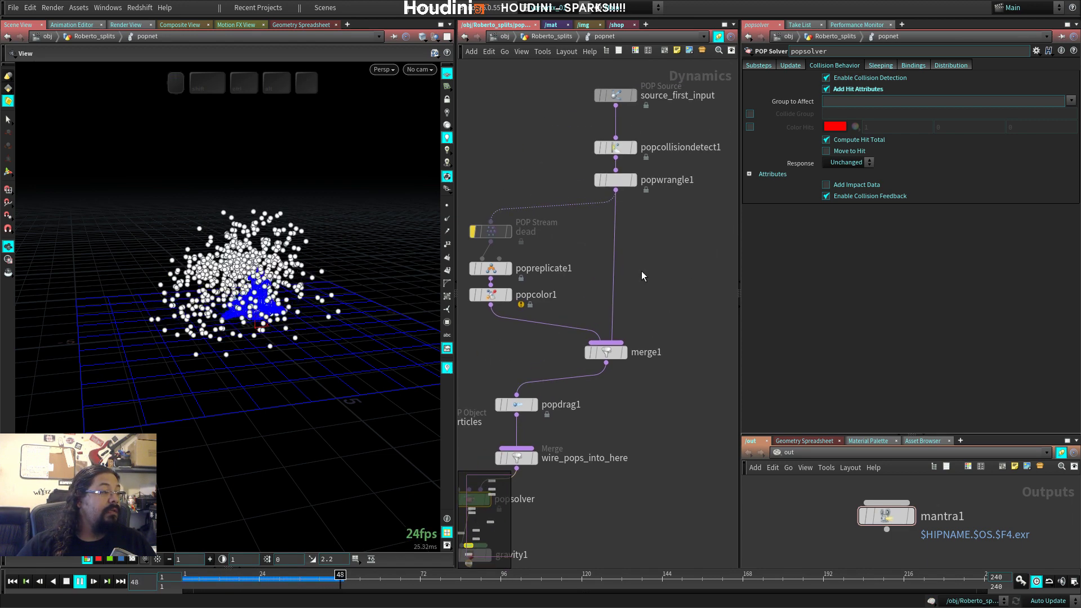
key("Escape")
Step: Re-enable the dead stream without its Source Group, set its rule to ingroup = i@dead; and replay the simulation
left_click(474, 233)
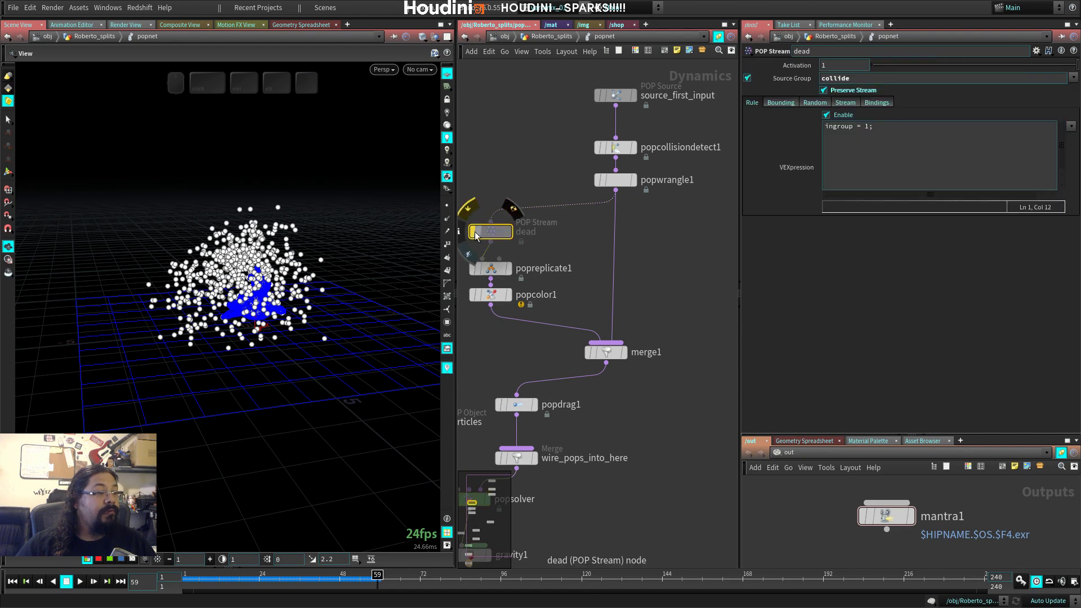
left_click(475, 231)
left_click(747, 78)
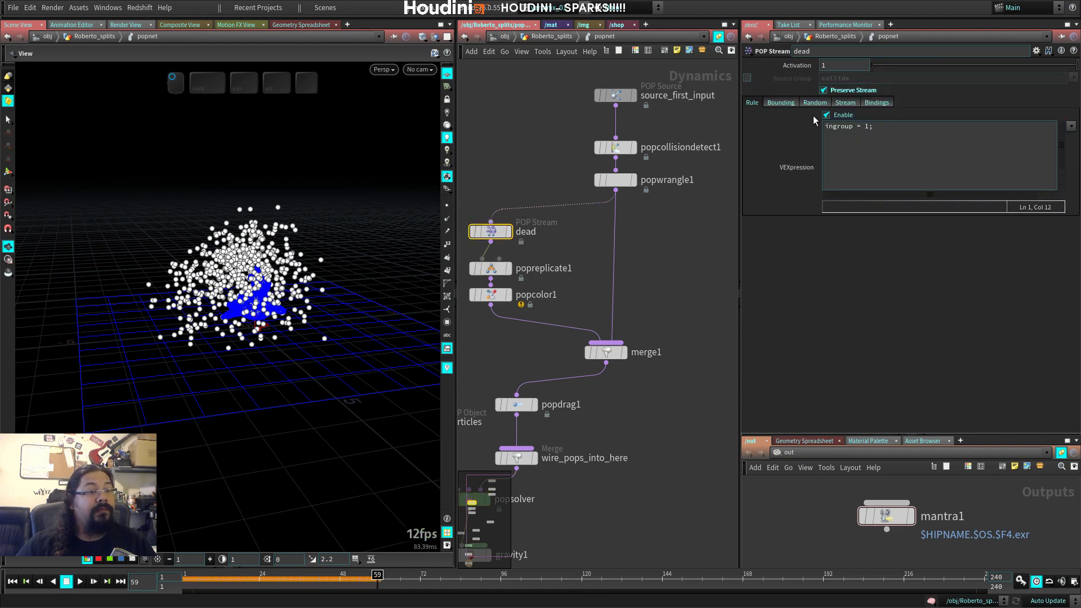
left_click(1070, 126)
left_click(1051, 148)
key("ctrl+Up")
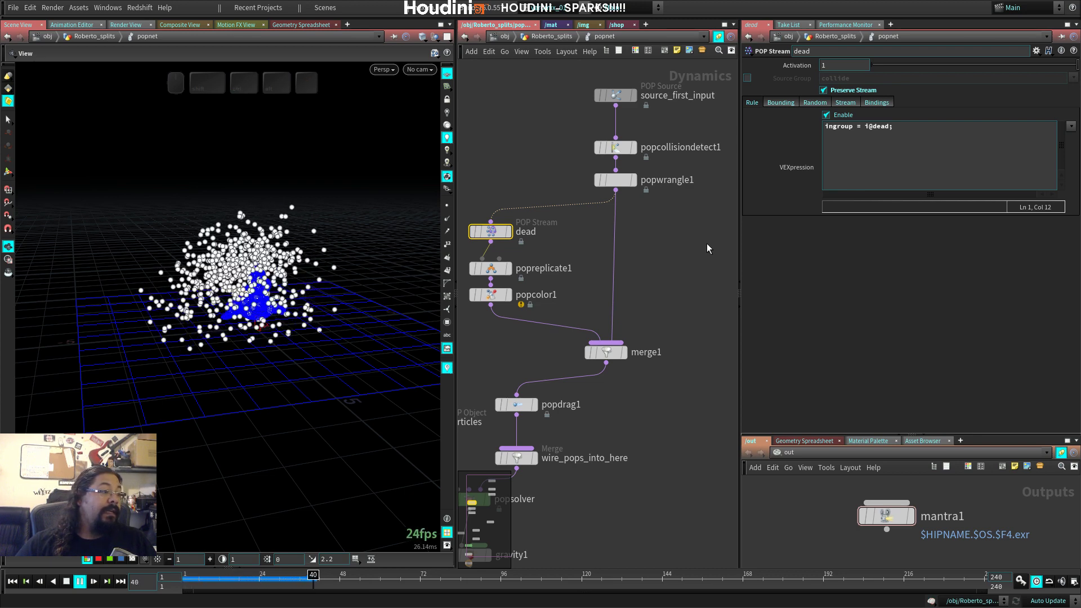
key("Up")
Step: Set popreplicate1's group to stream_dead and replay the simulation from the first frame
left_click(507, 272)
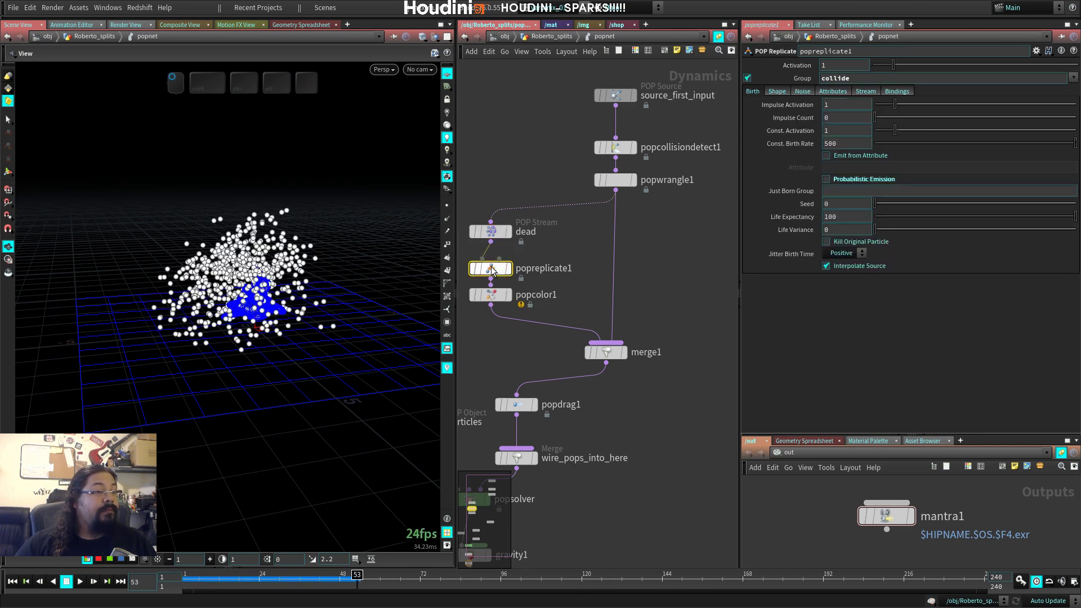
left_click(1073, 78)
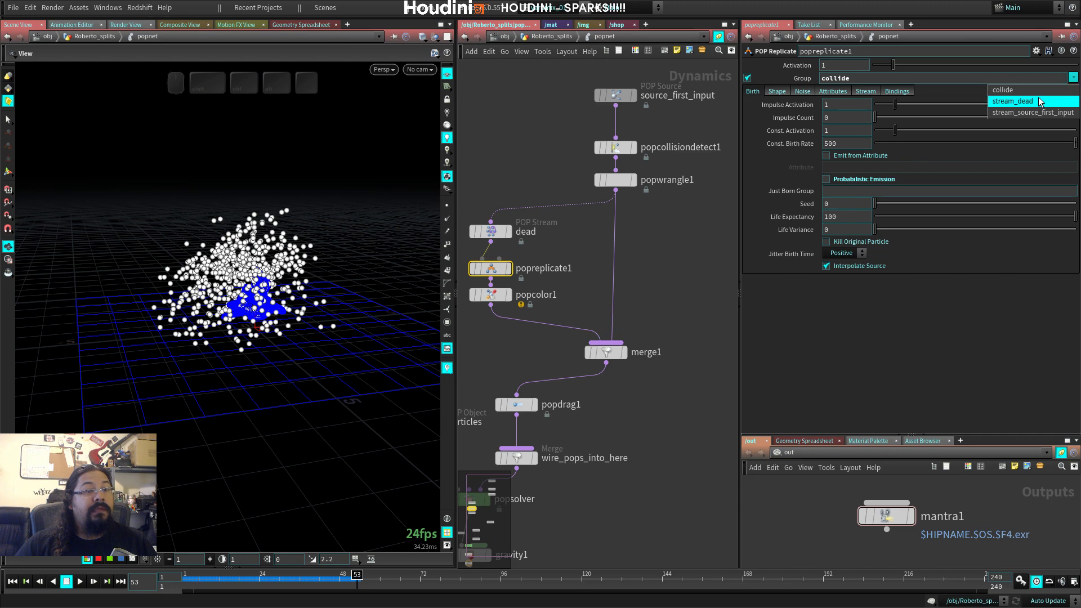
left_click(1012, 100)
key("BackSpace")
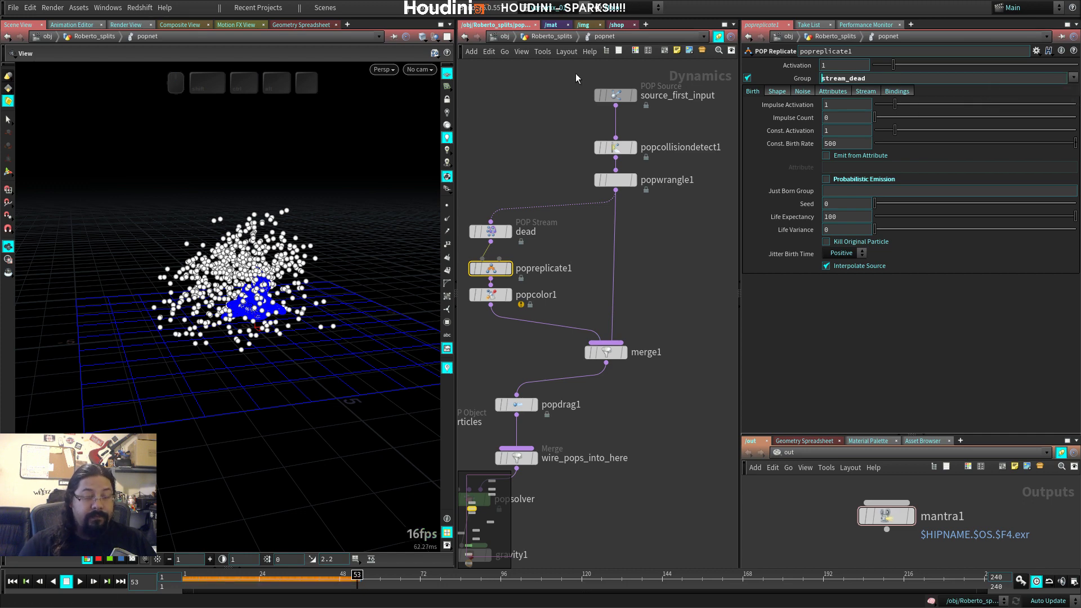
key("Tab")
key("Escape")
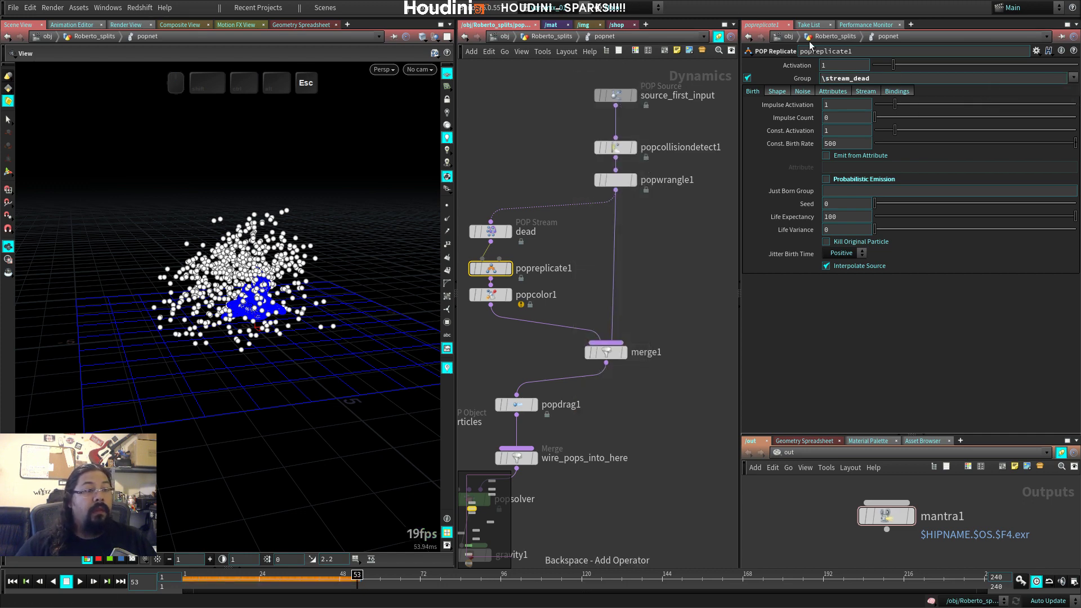
key("BackSpace")
key("Return")
key("ctrl+Up")
key("Up")
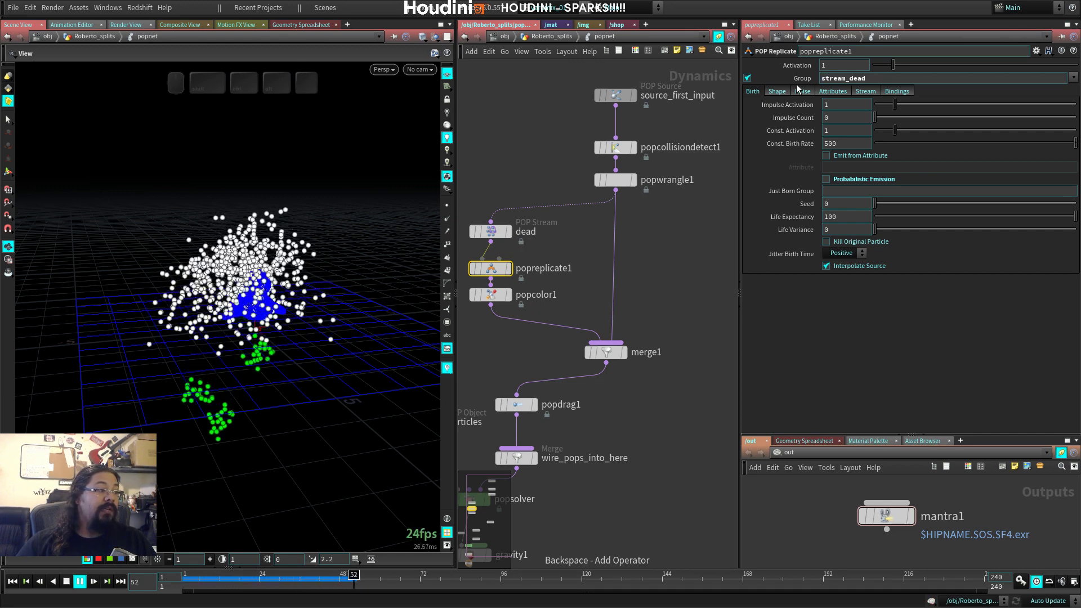
key("Up")
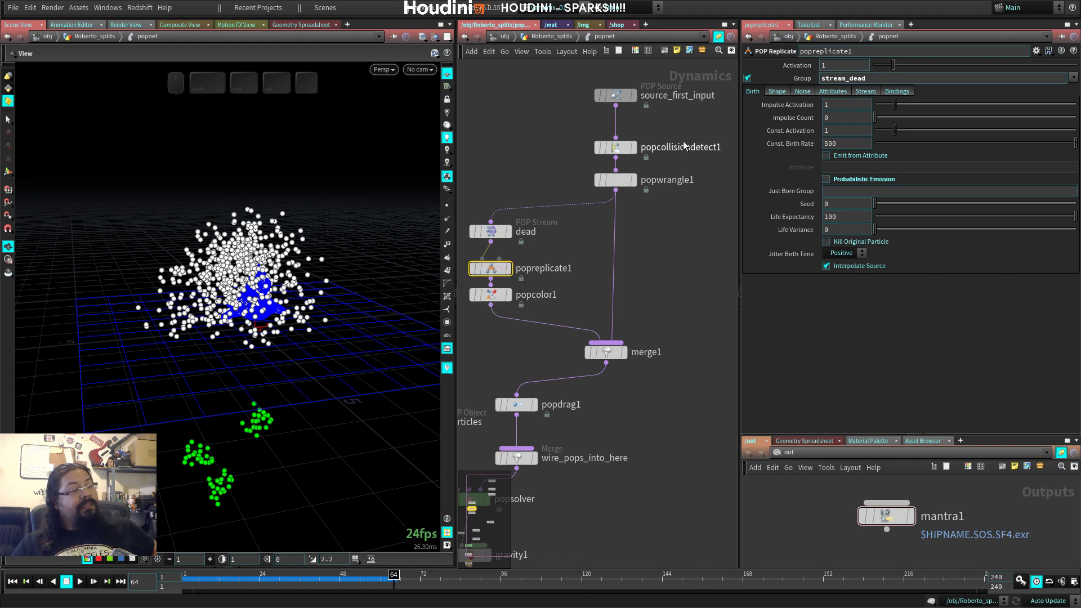
left_click_drag(615, 147, 611, 127)
left_click_drag(616, 182, 616, 165)
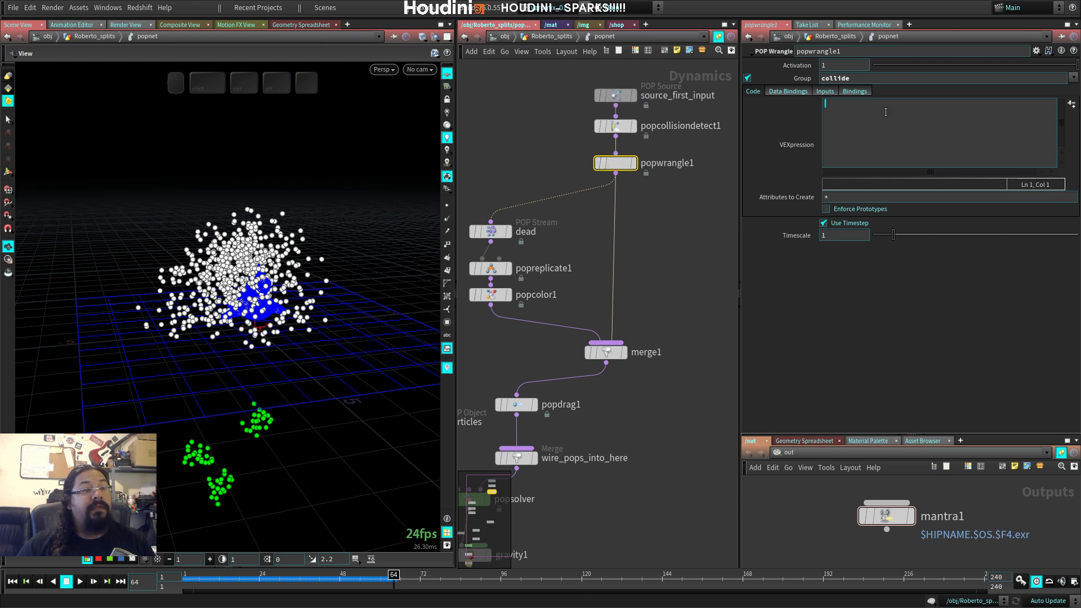
type("@dead")
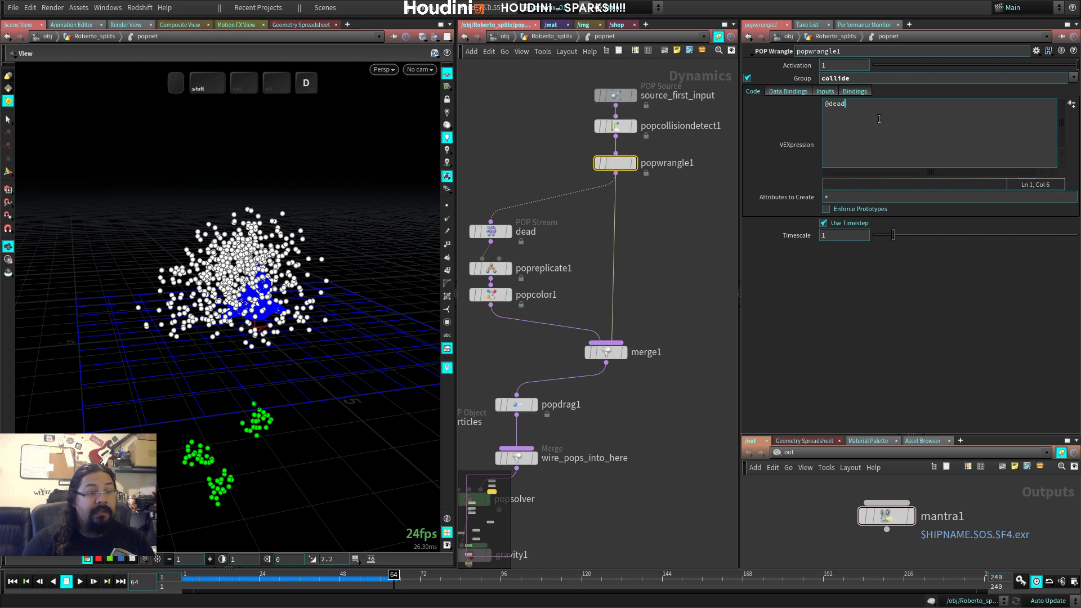
type(" = 1;")
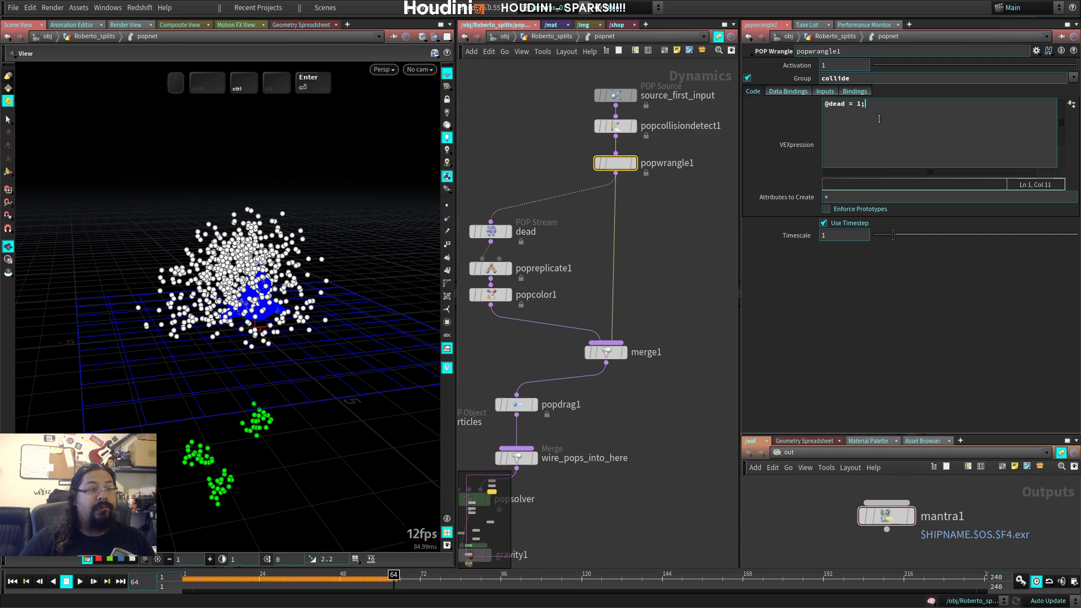
key("ctrl+Up")
key("Up")
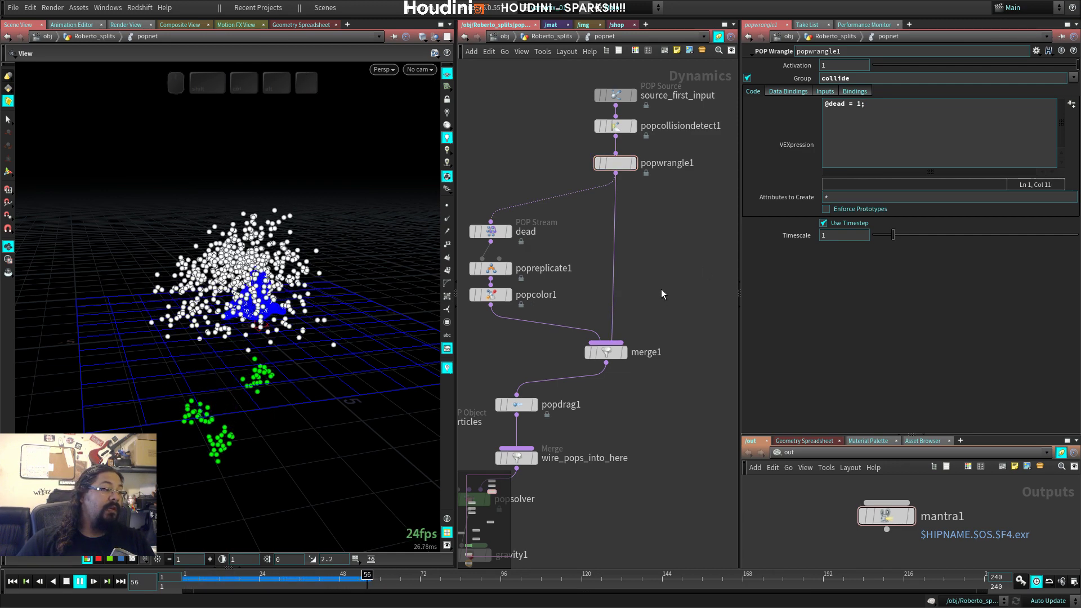
key("Up")
Step: Try playing the simulation with popwrangle1 displayed, and return the display to the output node at frame 1
mouse_move(624, 172)
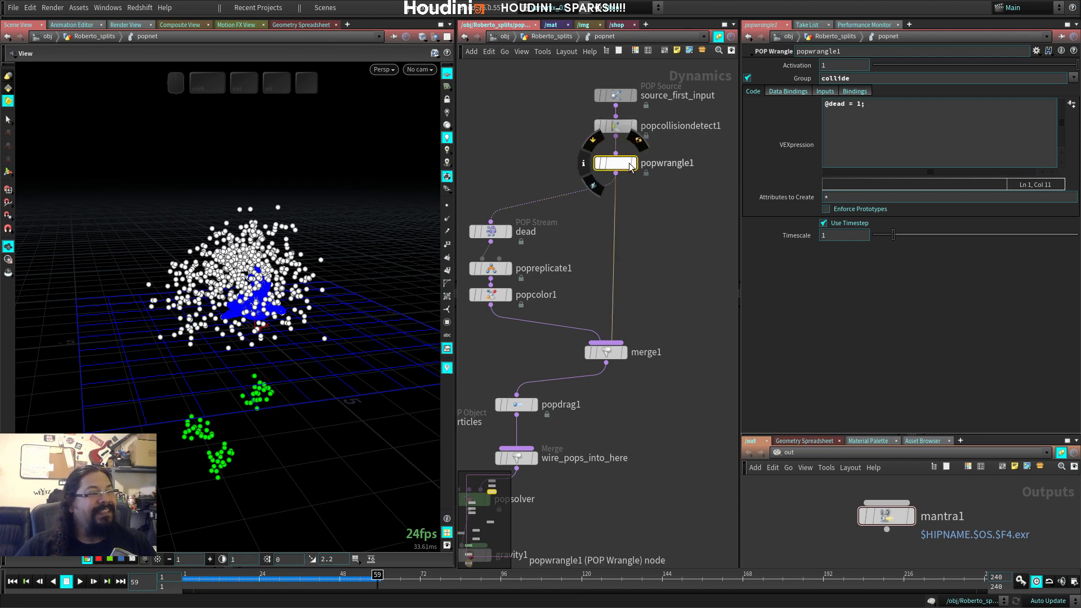
left_click(638, 140)
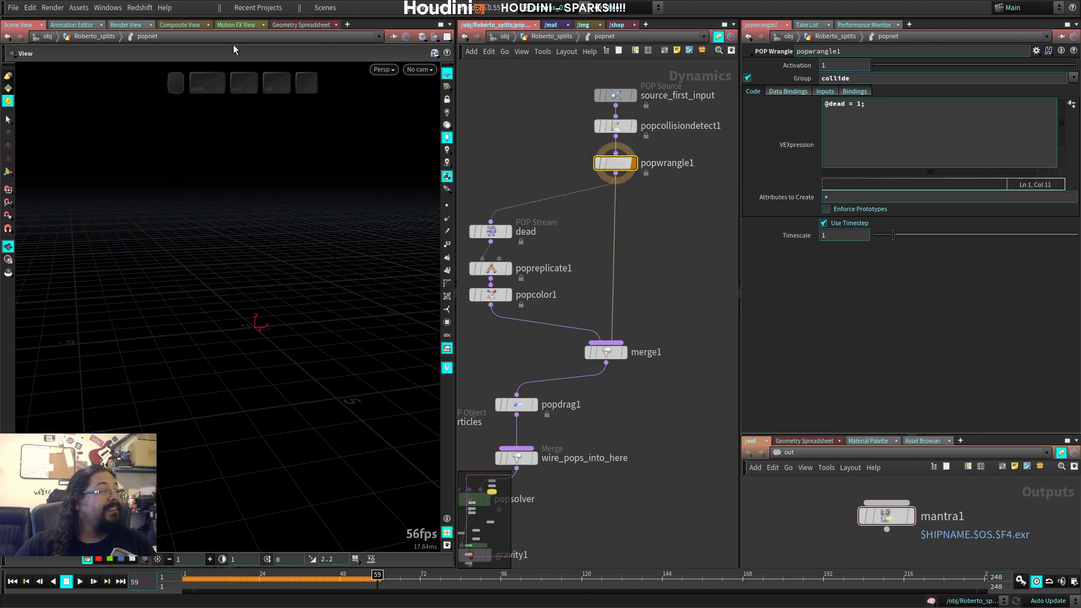
key("ctrl+Up")
key("Up")
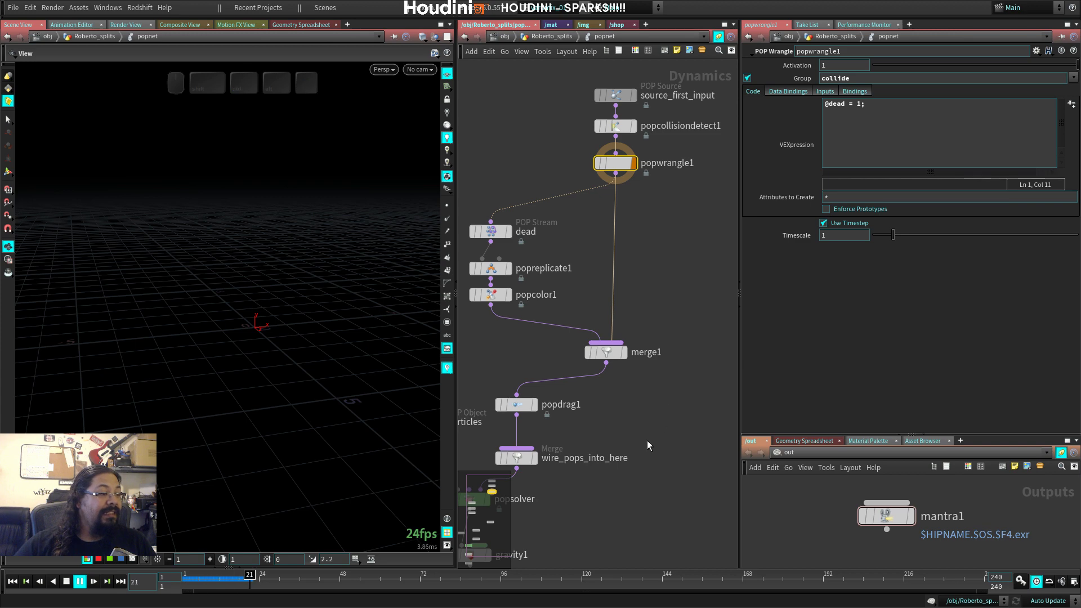
middle_click_drag(647, 440, 677, 314)
left_click(518, 482)
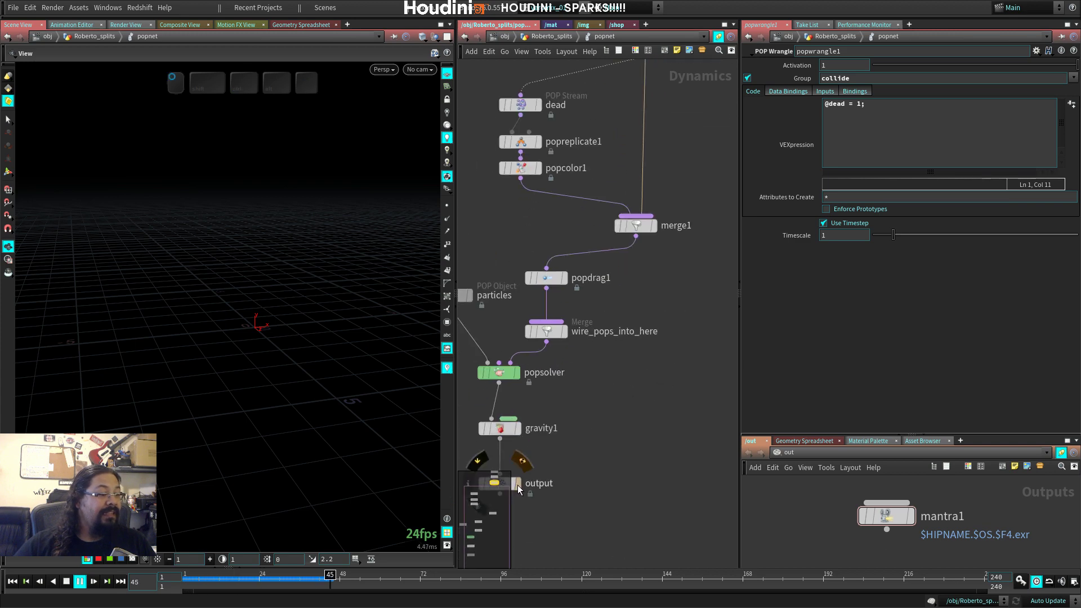
left_click(66, 582)
left_click(27, 582)
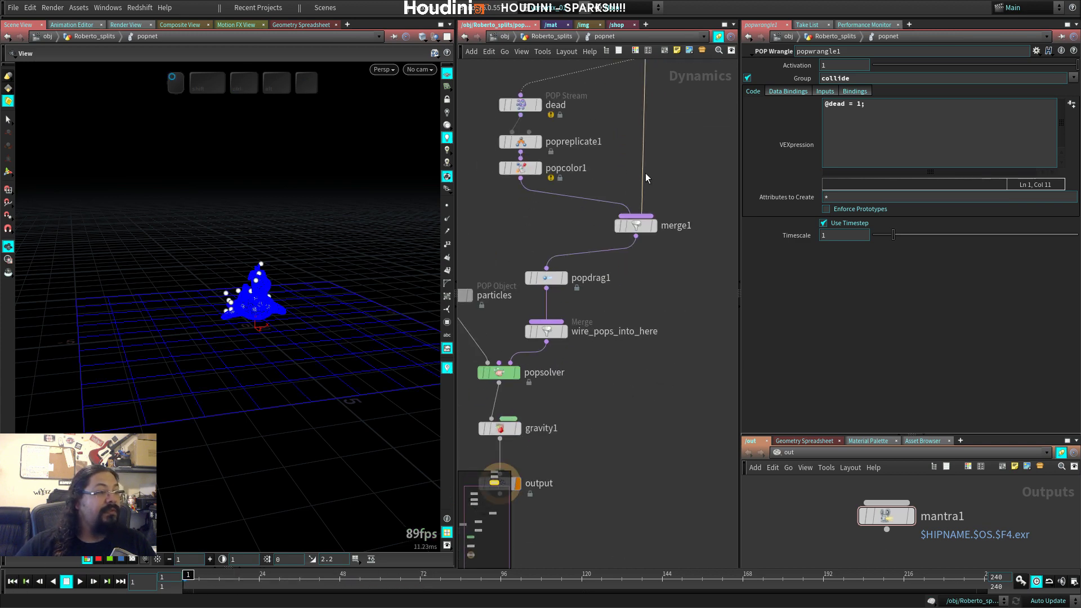
Step: Turn on Preserve Group, Compute Hit Total and Move to Hit for popcollisiondetect1 and replay the simulation
middle_click_drag(644, 70, 622, 253)
left_click(624, 184)
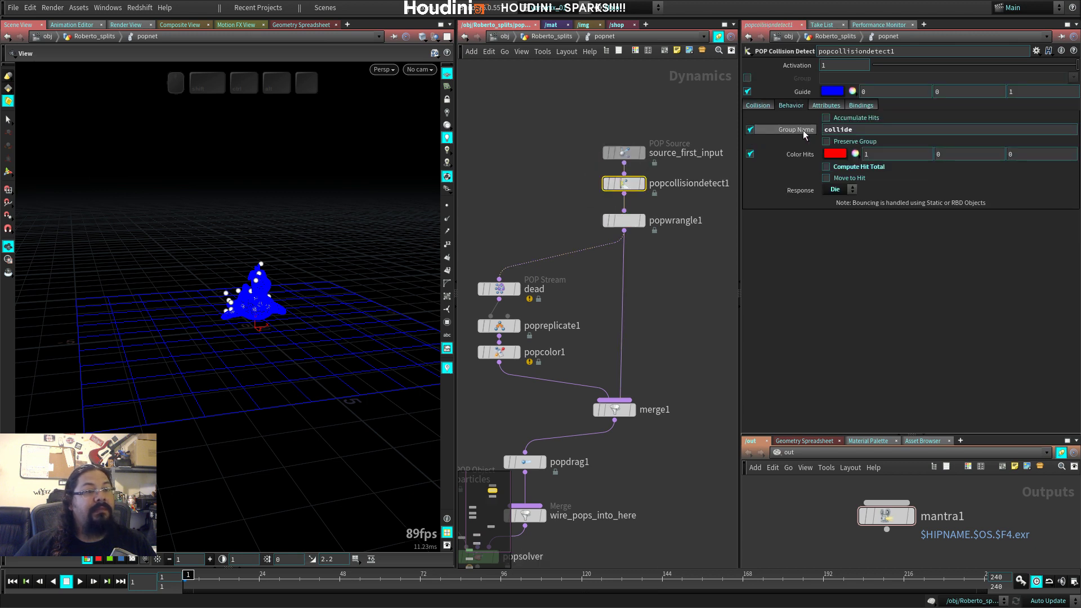
mouse_move(803, 130)
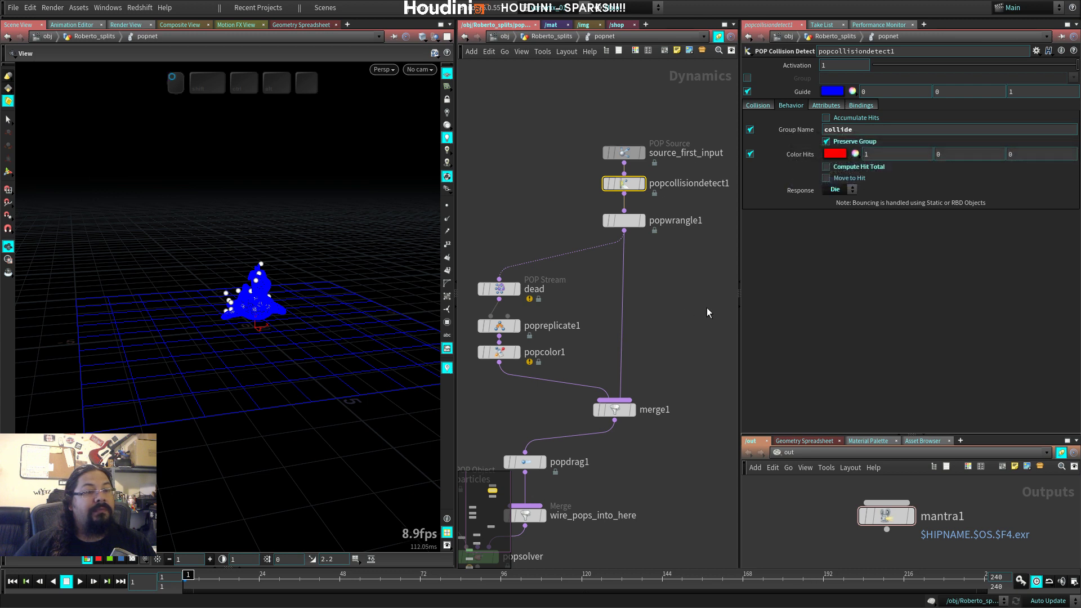
key("ctrl+Up")
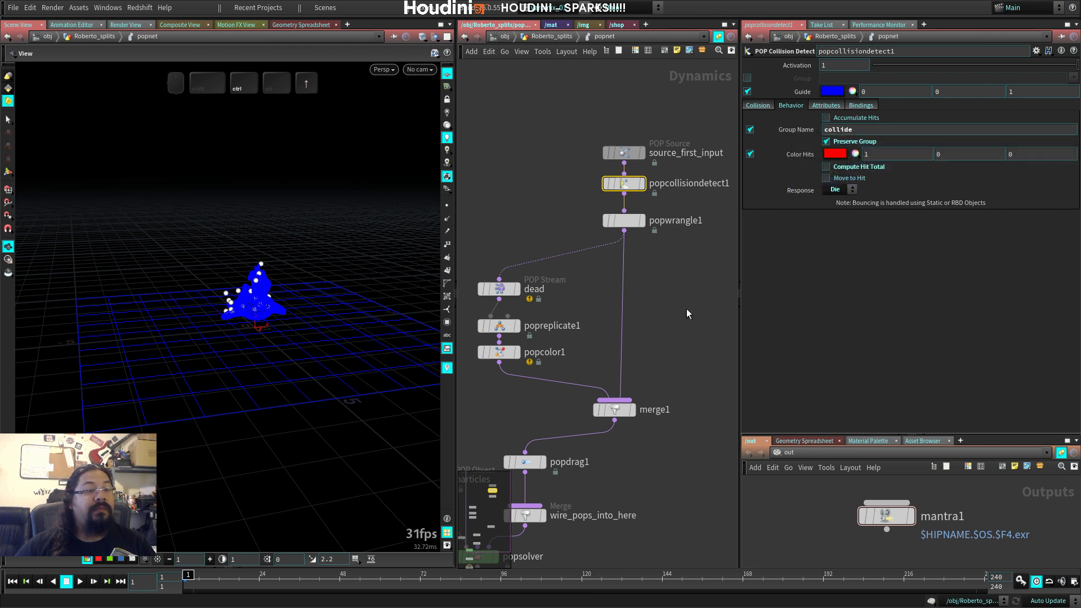
left_click(849, 171)
key("Up")
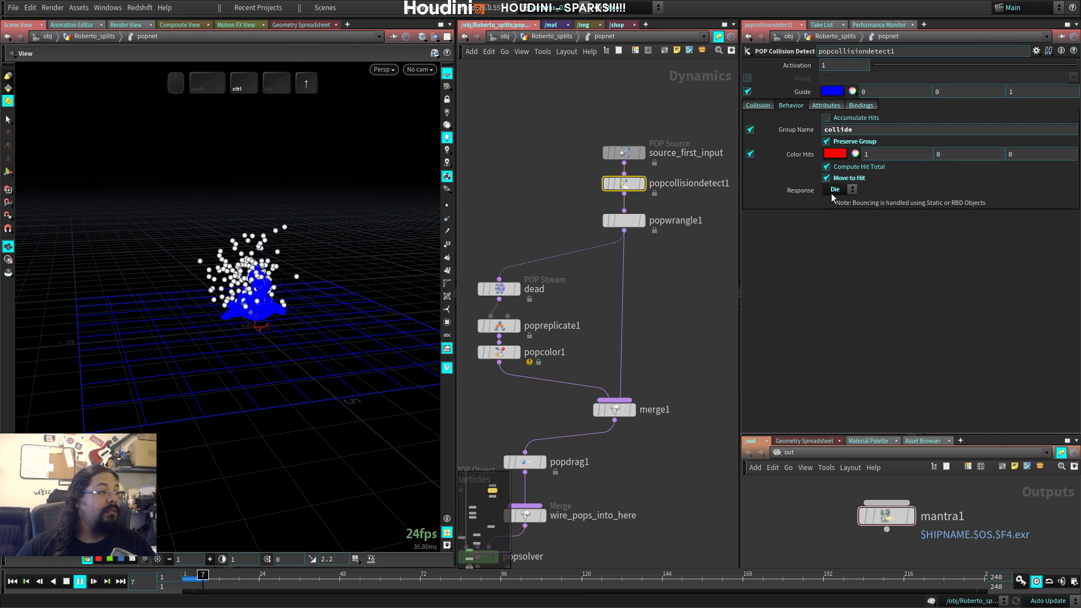
Step: Stop the playback, delete popcollisiondetect1, and move popwrangle1 up closer to source_first_input
key("Up")
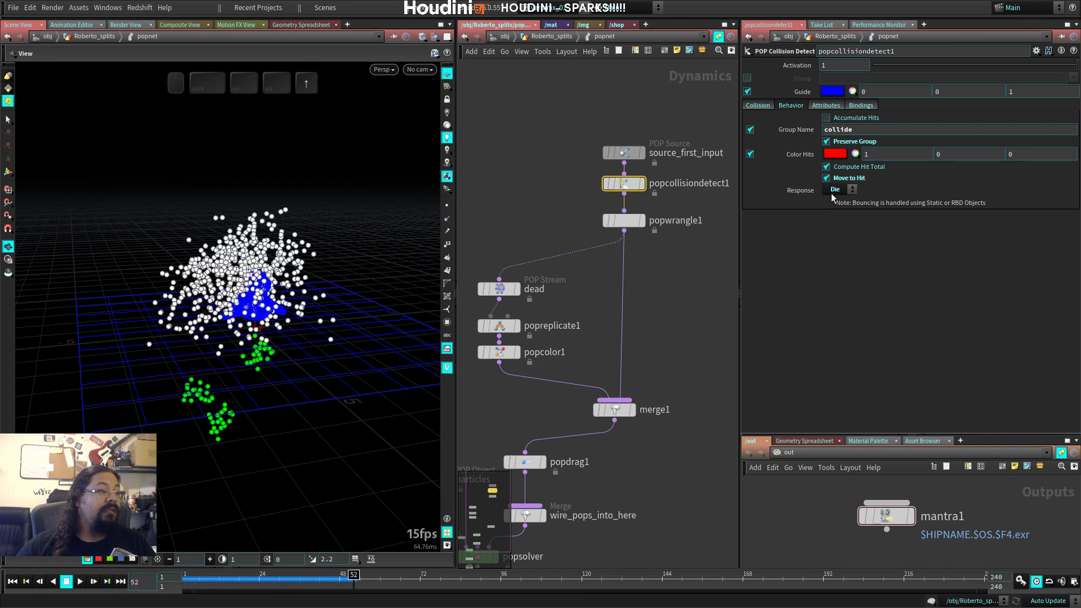
mouse_move(627, 161)
left_mouse_down()
mouse_move(627, 130)
mouse_move(627, 152)
left_mouse_up()
key("Delete")
left_click_drag(627, 224, 629, 206)
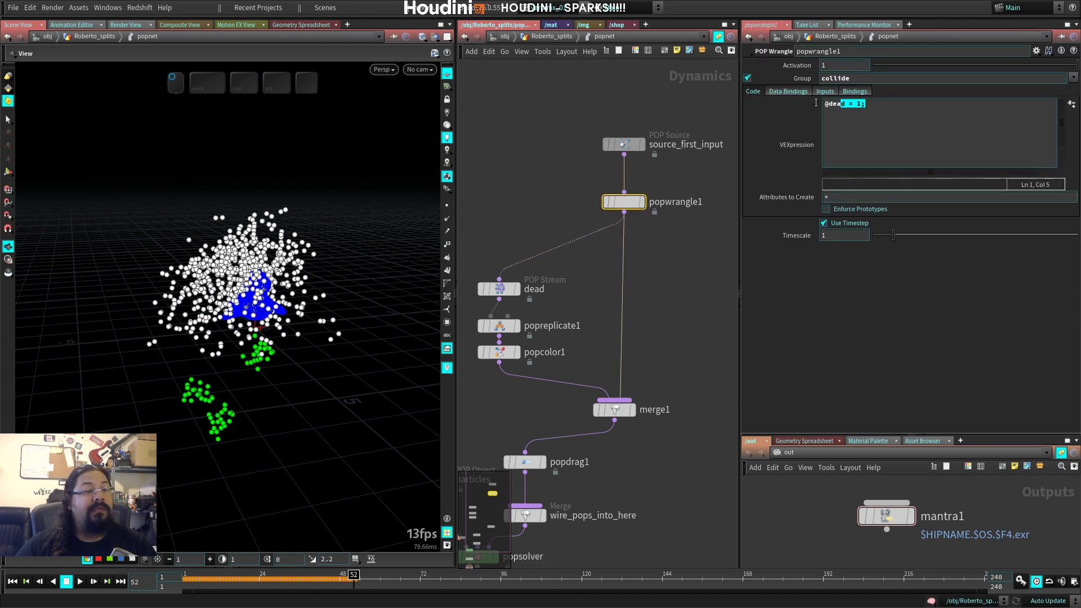
Step: Replace popwrangle1's VEXpression with @P.y < 0 and bypass the node
left_click(846, 104)
left_click_drag(868, 103, 802, 114)
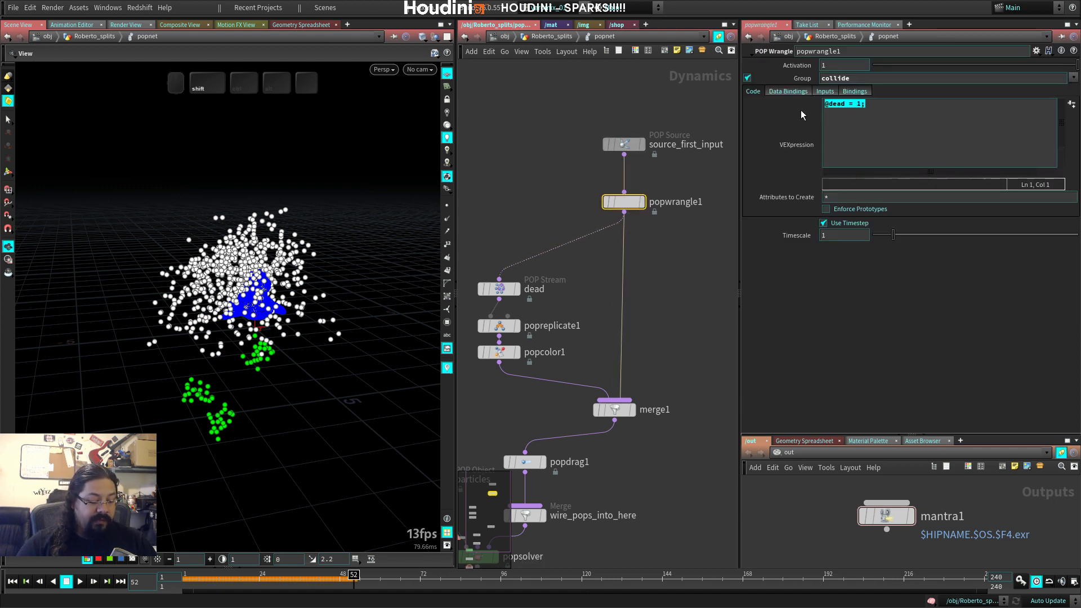
type("@P.y < 0")
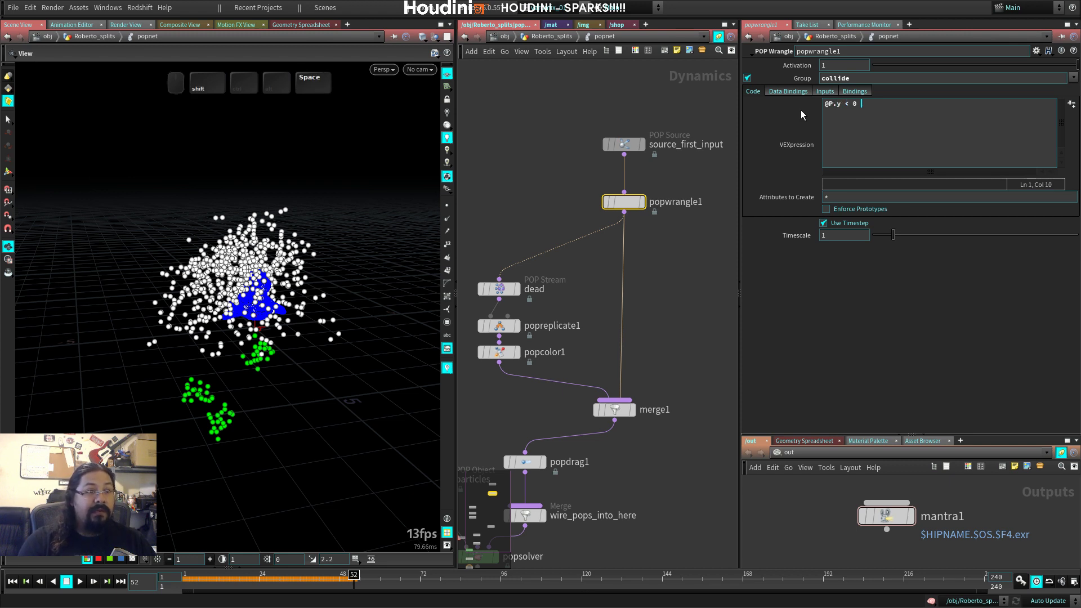
key("BackSpace")
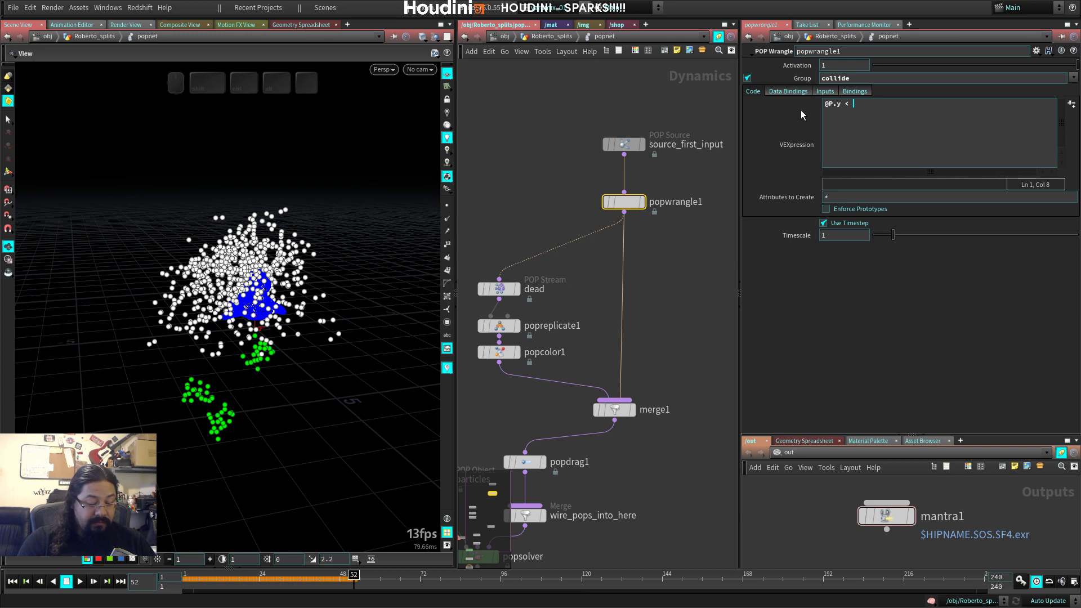
type("0")
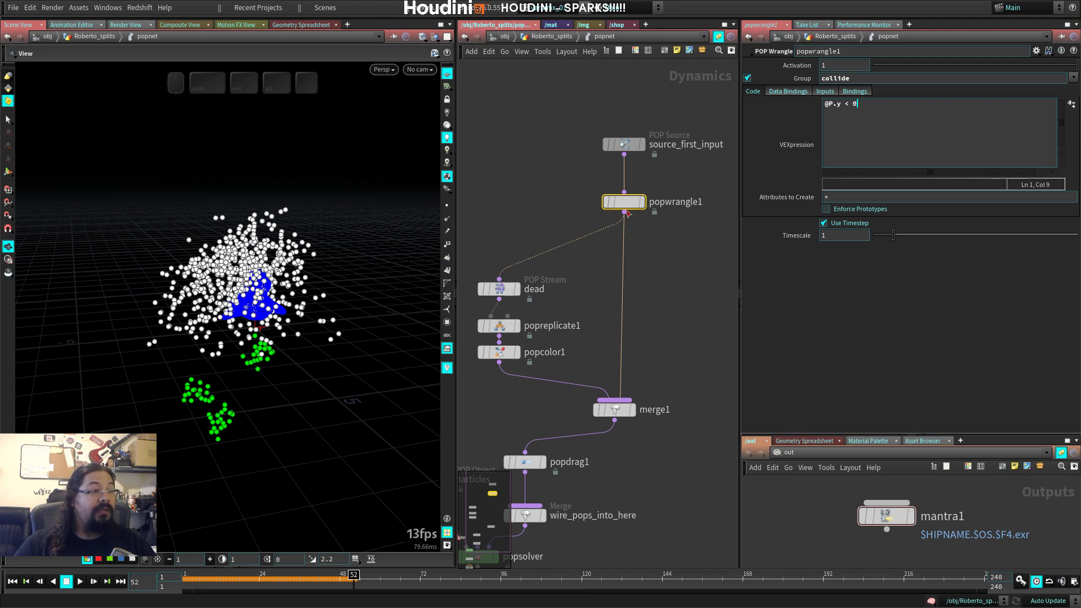
mouse_move(605, 207)
Step: Set the dead stream's VEXpression to ingroup = @P.y < 0; and replay the simulation from the first frame
left_click(498, 289)
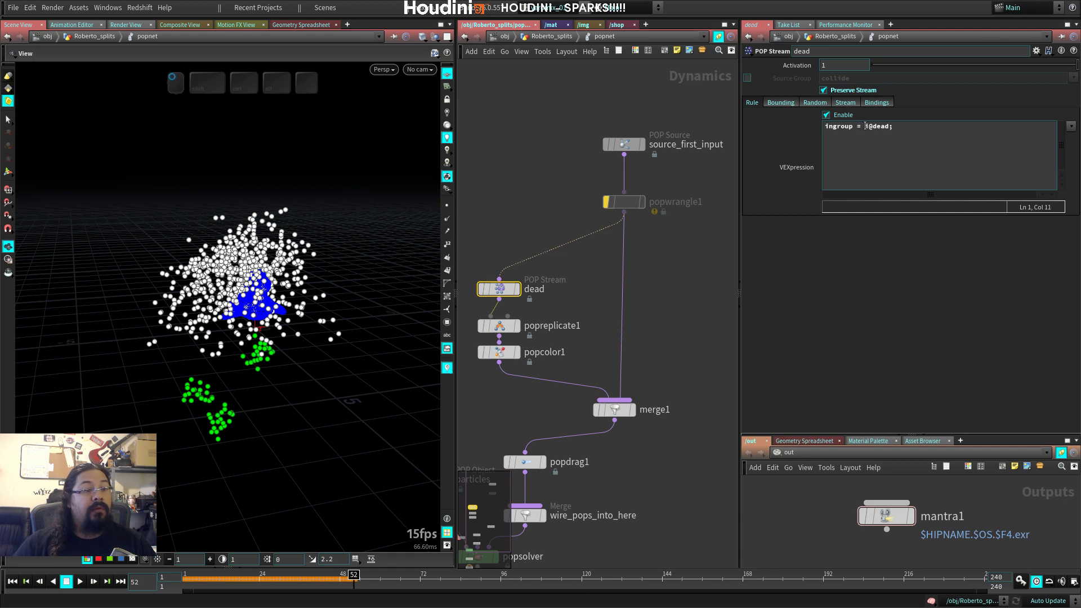
left_click_drag(865, 127, 892, 126)
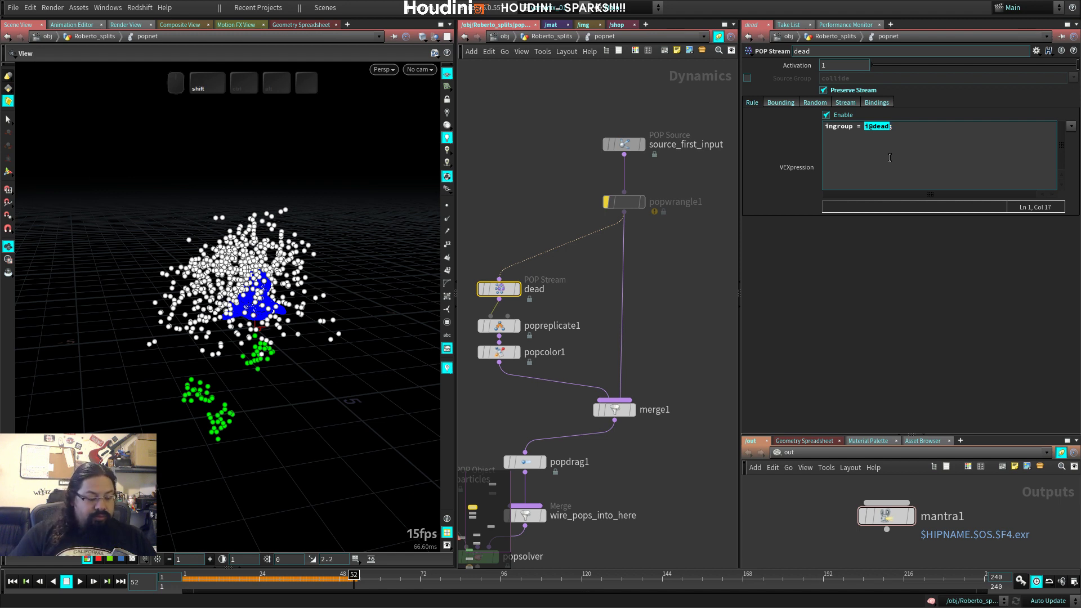
type("@P.y ")
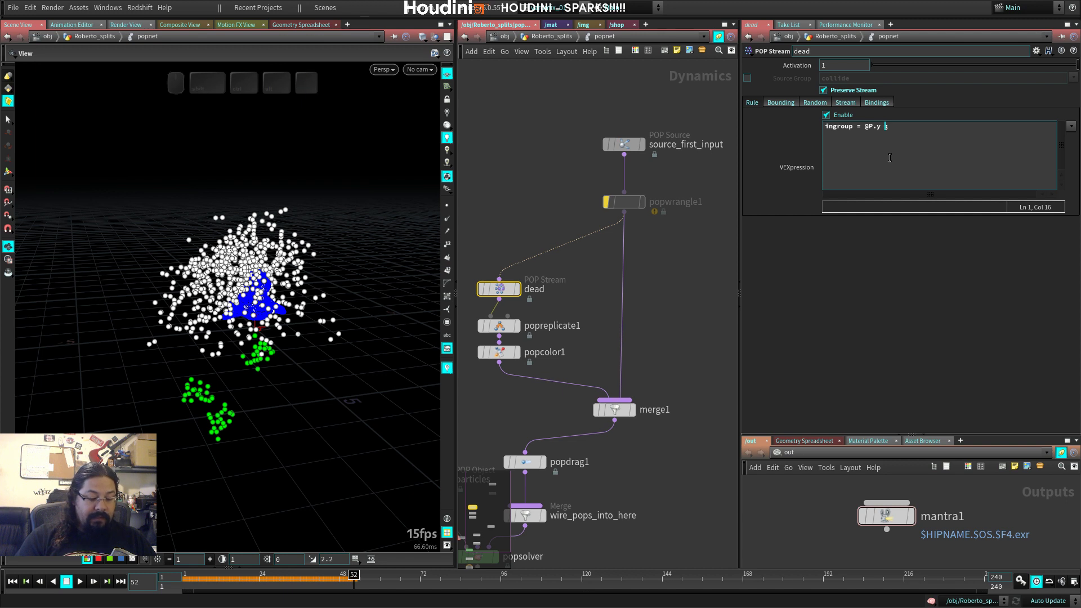
type("< 0")
key("ctrl+Return")
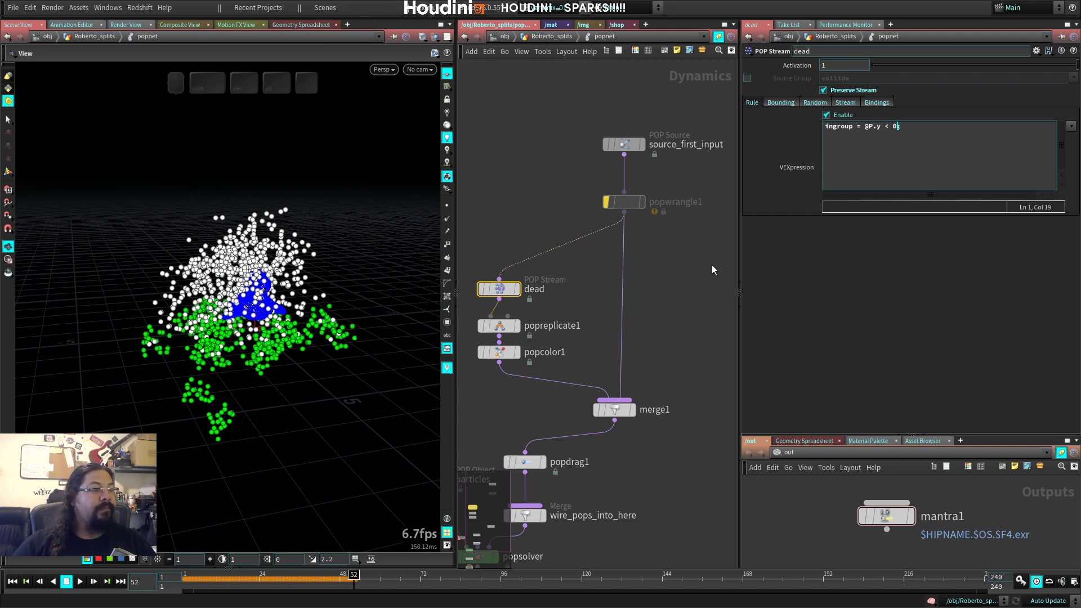
left_click(670, 253)
key("ctrl+Up")
key("Up")
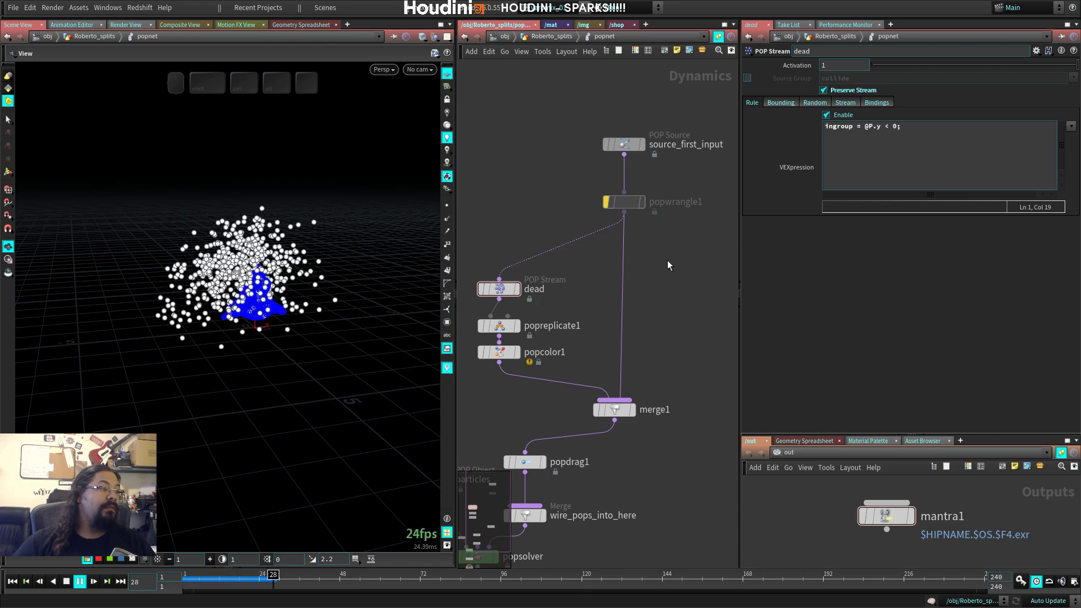
key("Up")
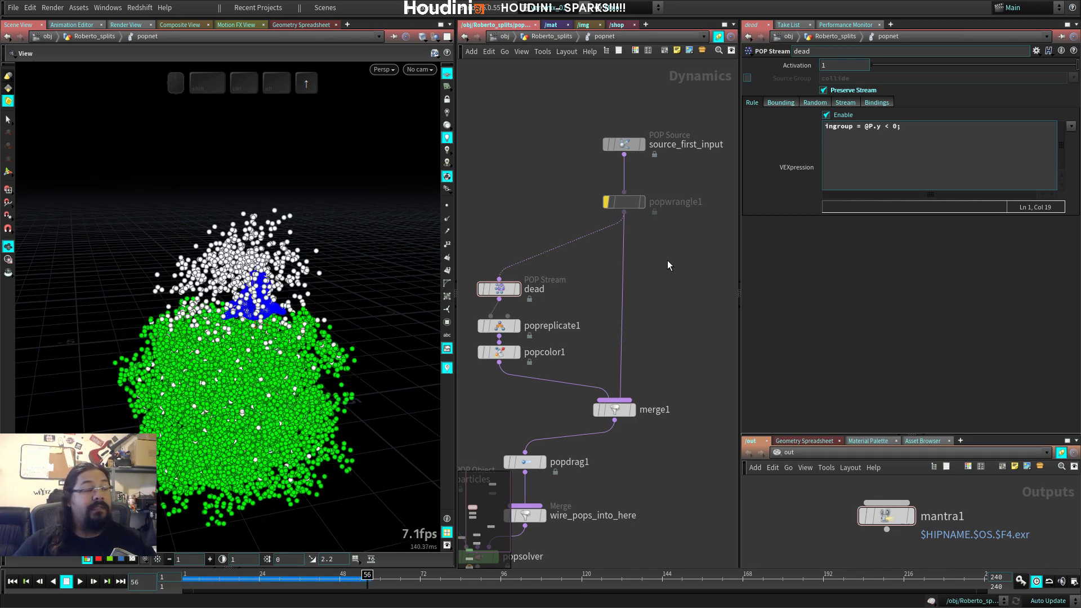
Step: Play the simulation again from a lower, closer view of the emitter, then return to frame 1
key("space")
mouse_move(323, 265)
left_mouse_down()
mouse_move(345, 251)
mouse_move(316, 273)
mouse_move(343, 260)
left_mouse_up()
scroll(344, 260, "up", 4)
key("Up")
key("ctrl+Up")
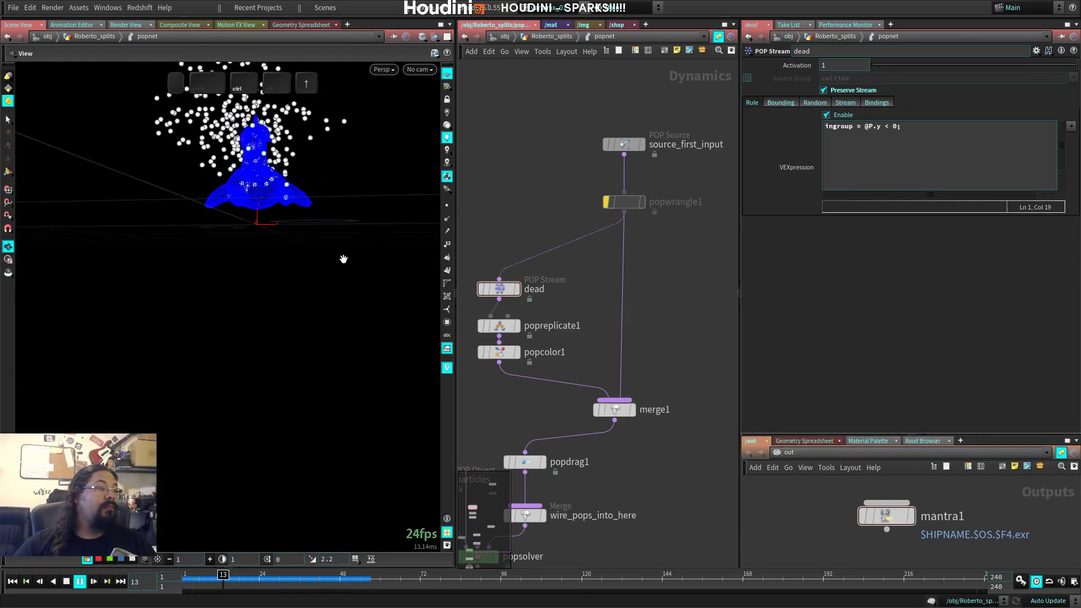
key("Up")
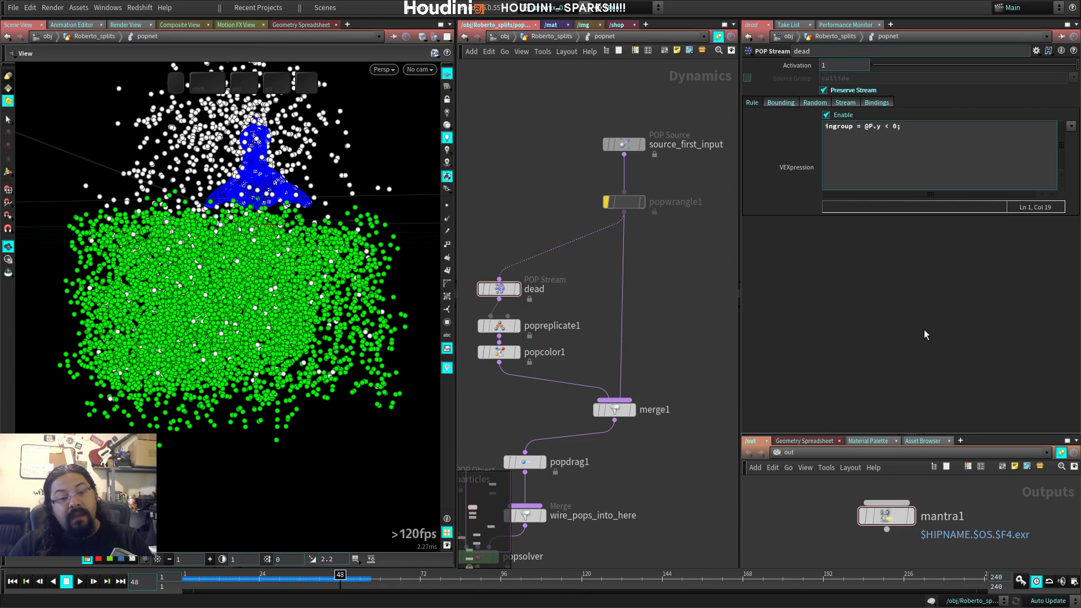
key("ctrl+Up")
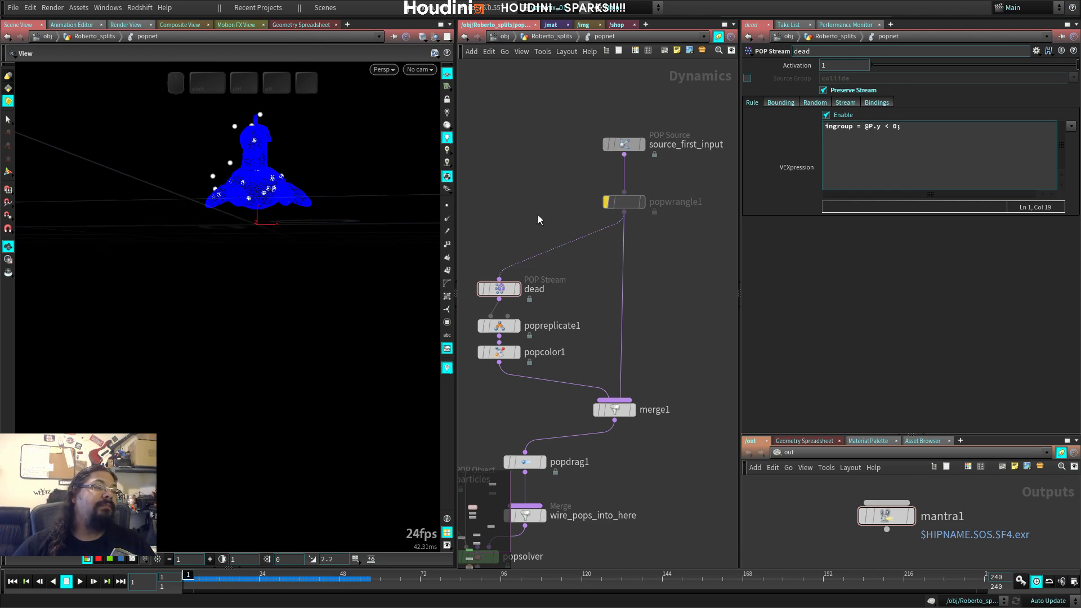
Step: Examine popsolver's collision behavior settings and its place in the popnet network
middle_click_drag(538, 219, 575, 243)
key("u")
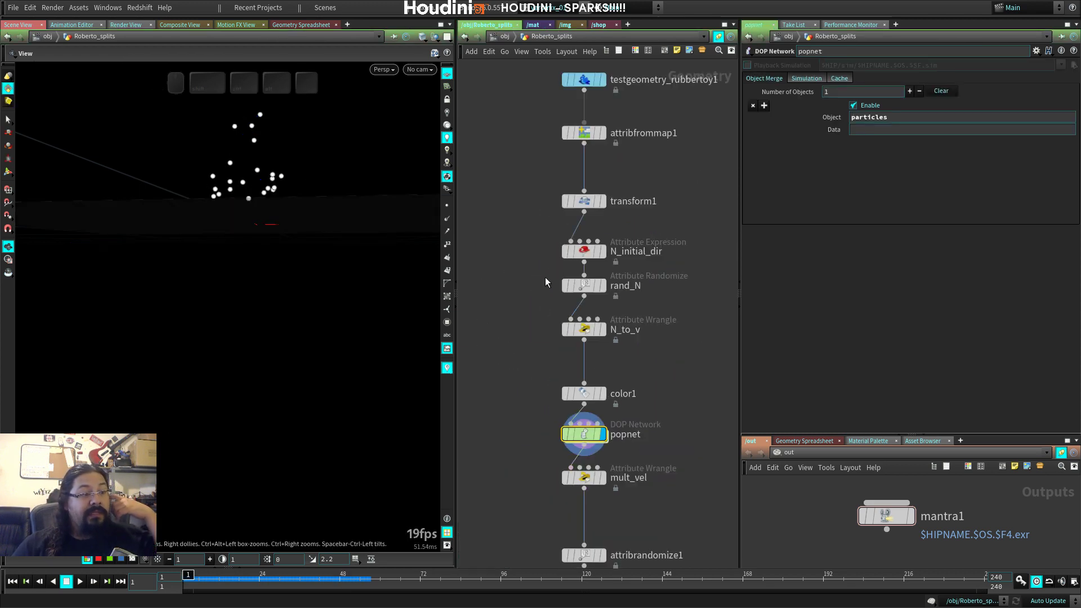
double_click(582, 431)
scroll(625, 421, "down", 5)
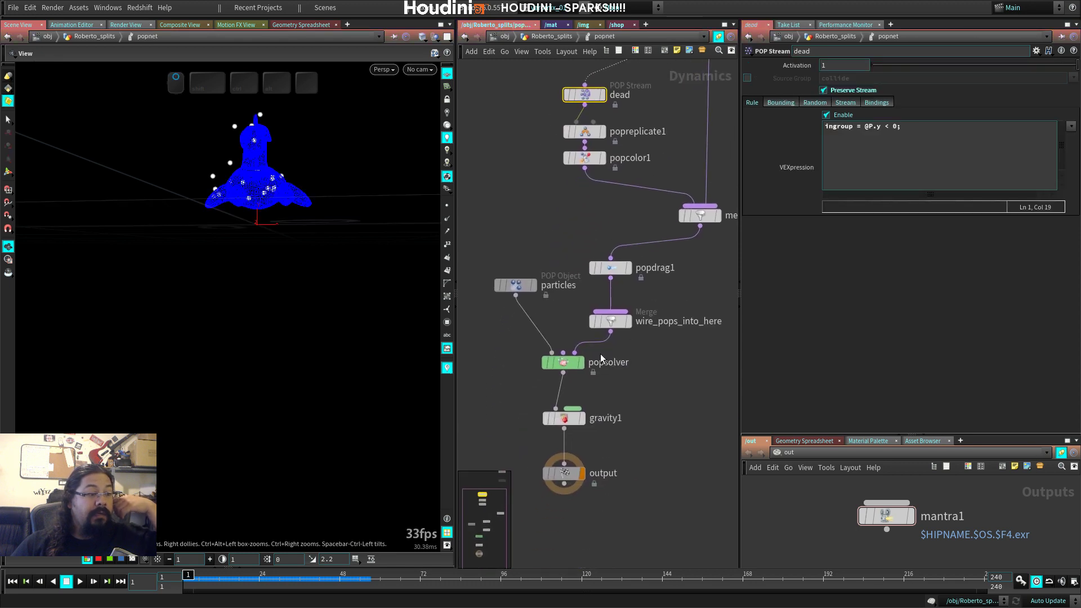
left_click(566, 365)
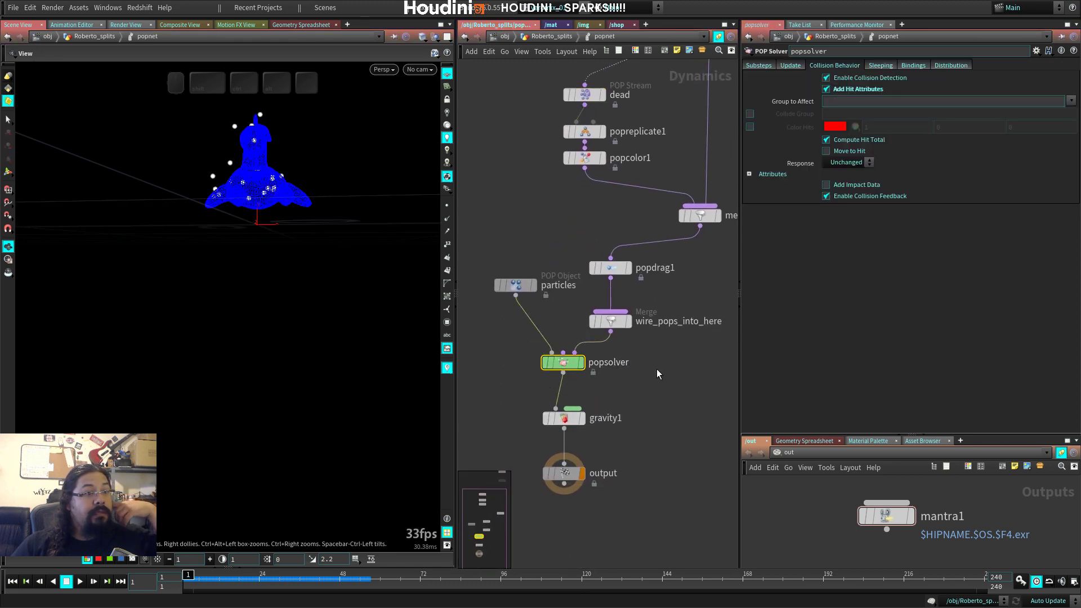
scroll(662, 377, "up", 3)
scroll(563, 338, "up", 2)
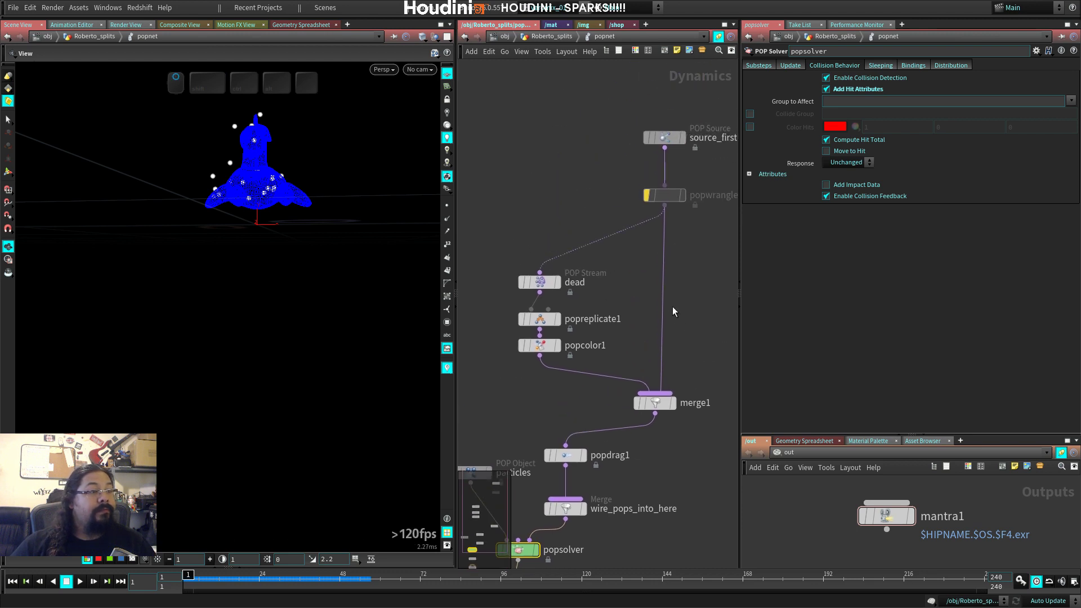
scroll(585, 309, "down", 3)
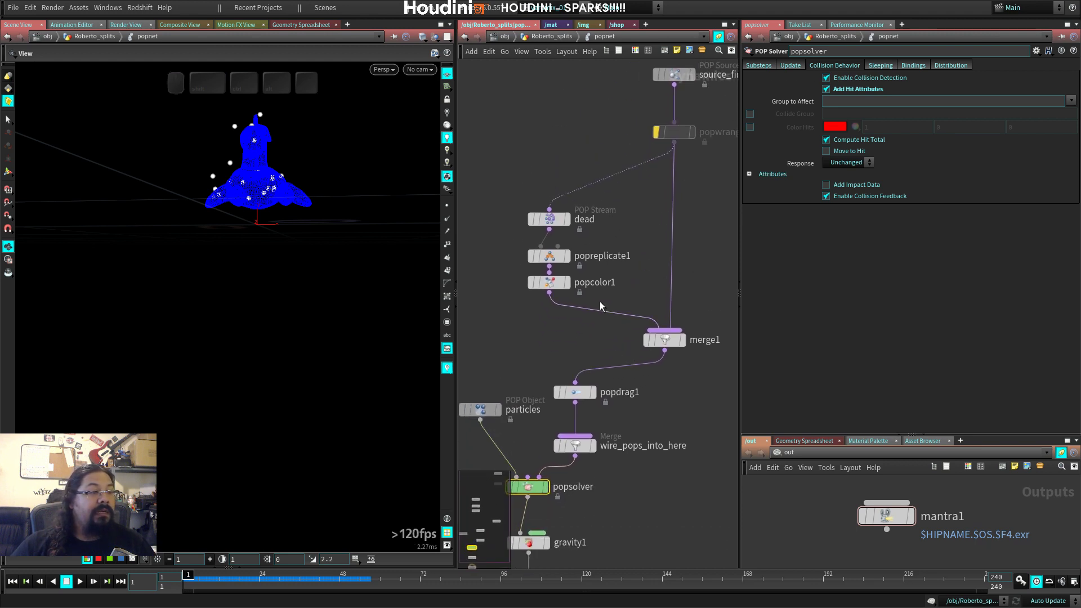
scroll(599, 302, "up", 3)
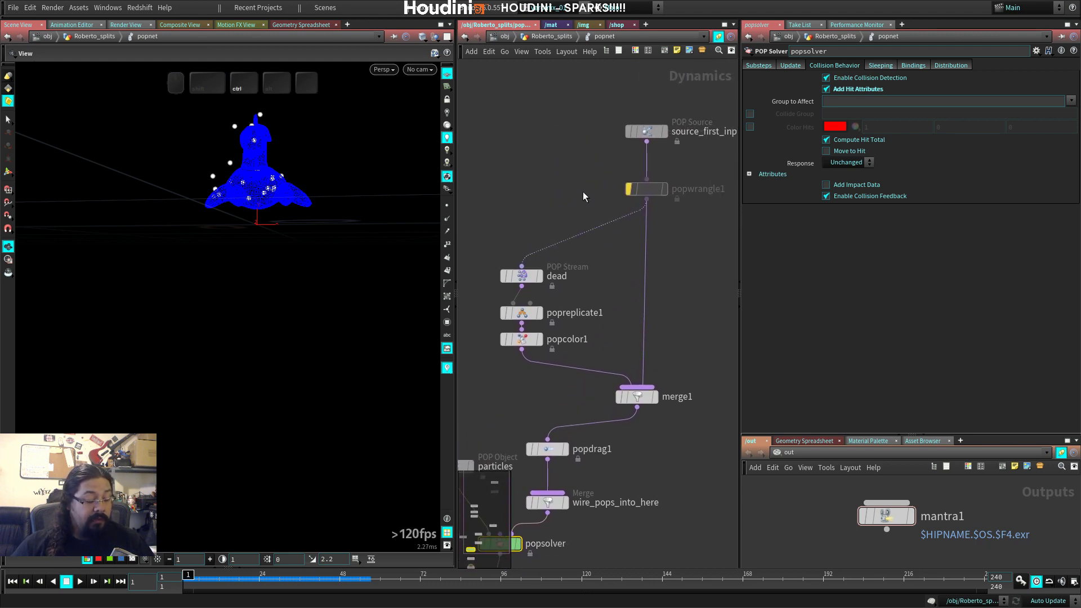
Step: Save the scene and display the dead stream's rule settings
key("ctrl+s")
left_click(522, 276)
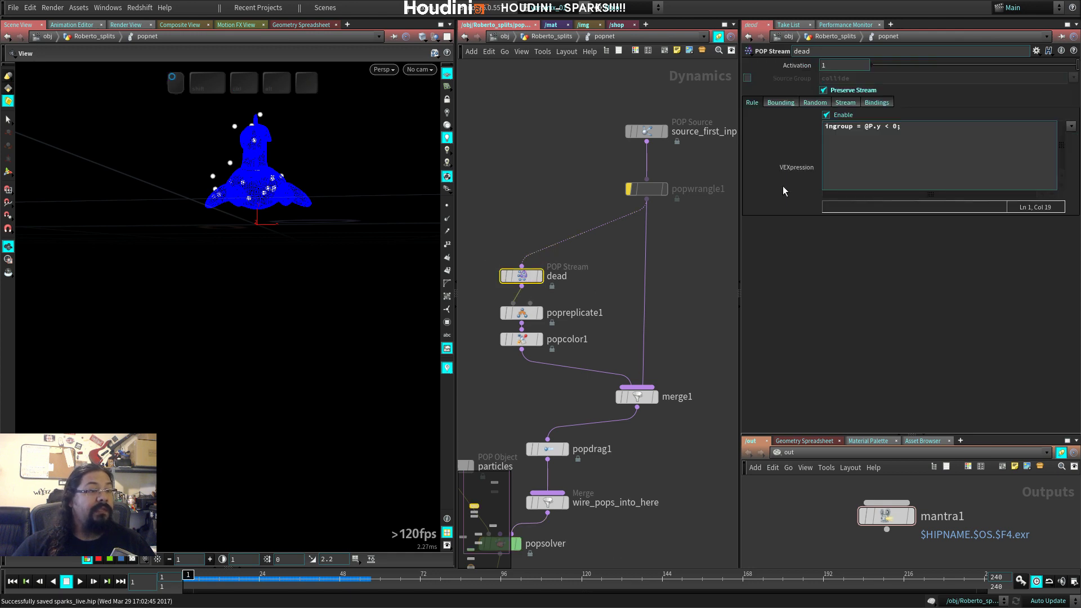
scroll(522, 234, "up", 3)
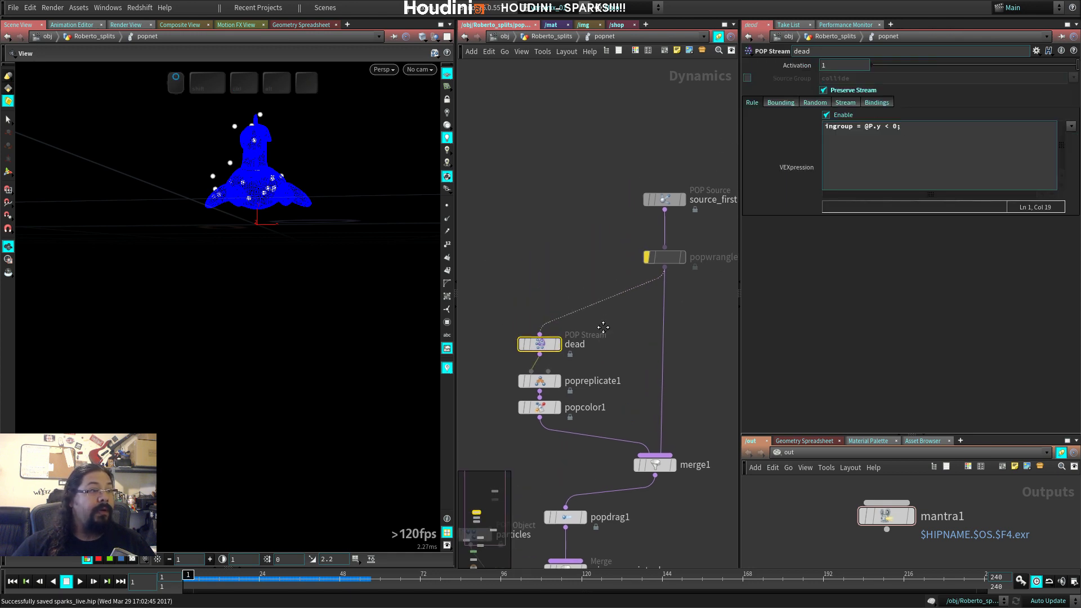
key("u")
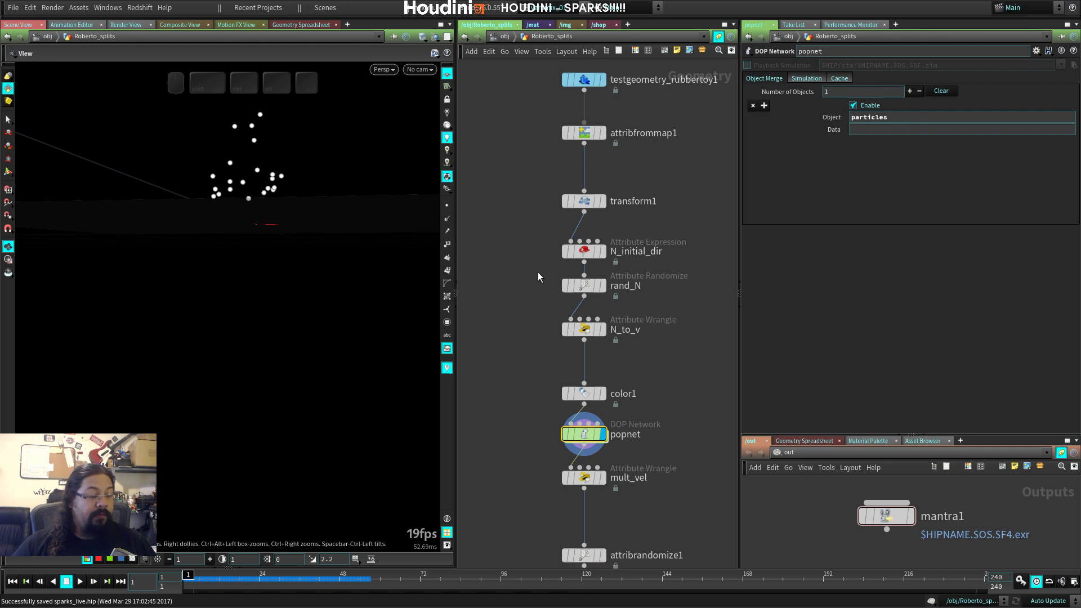
key("i")
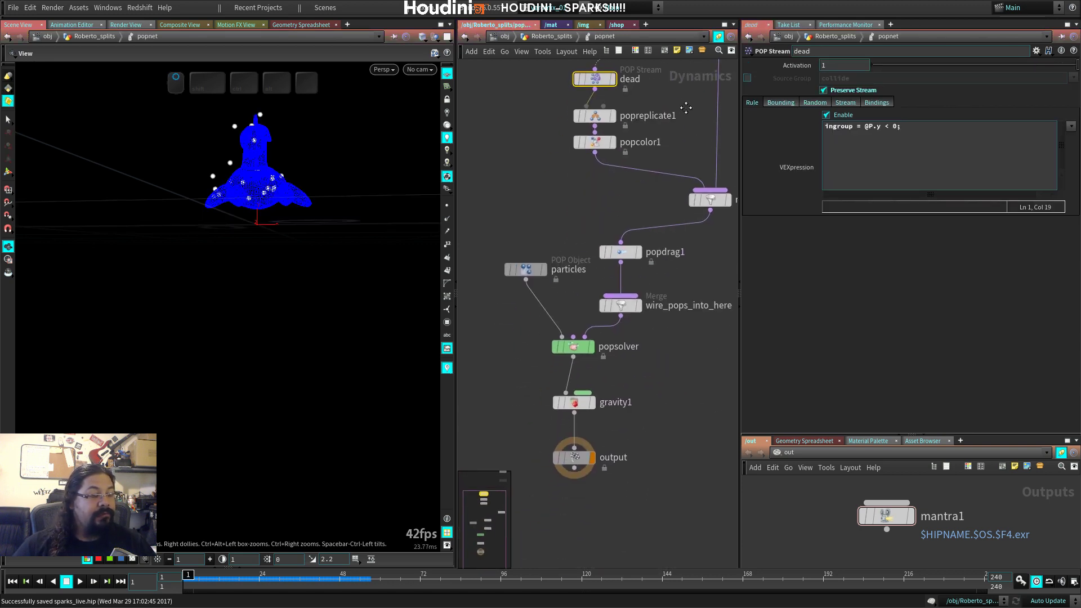
key("Tab")
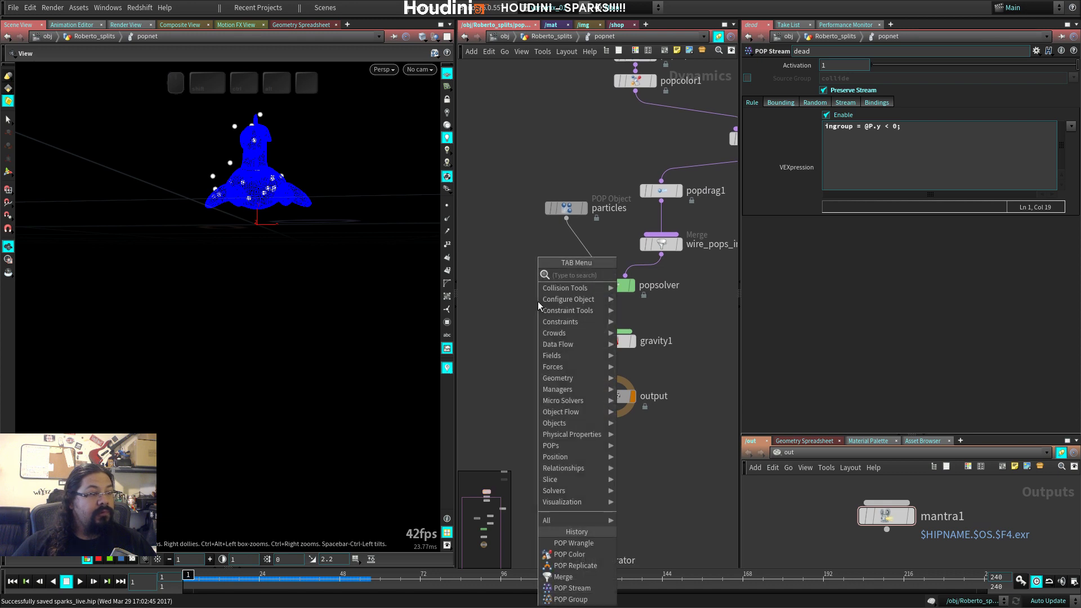
key("Escape")
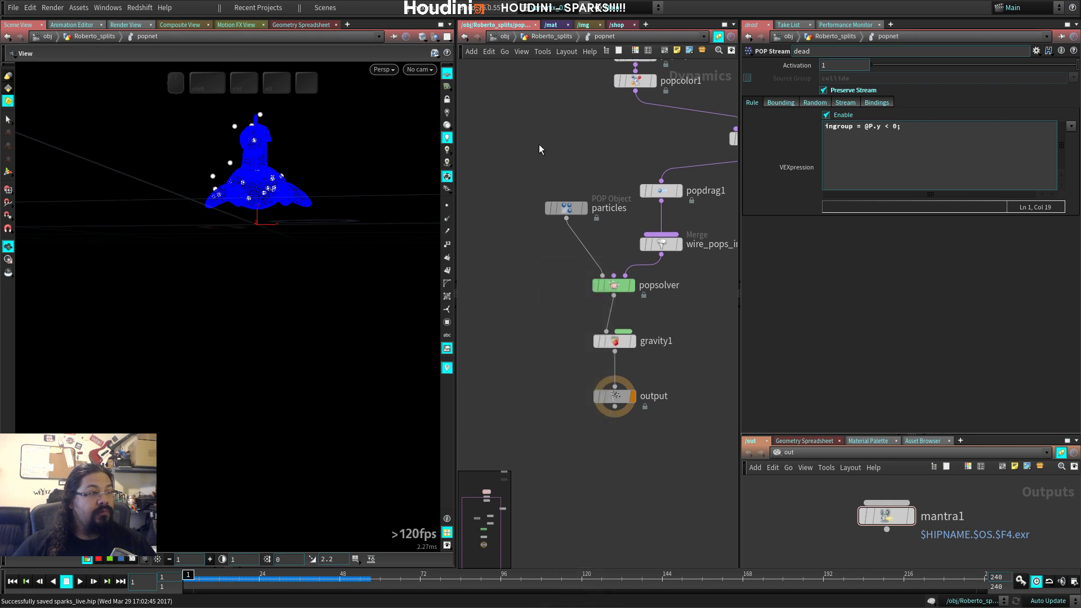
Step: Open the floor object's network and select all primitives of grid1 in the viewport
left_click(505, 36)
double_click(496, 269)
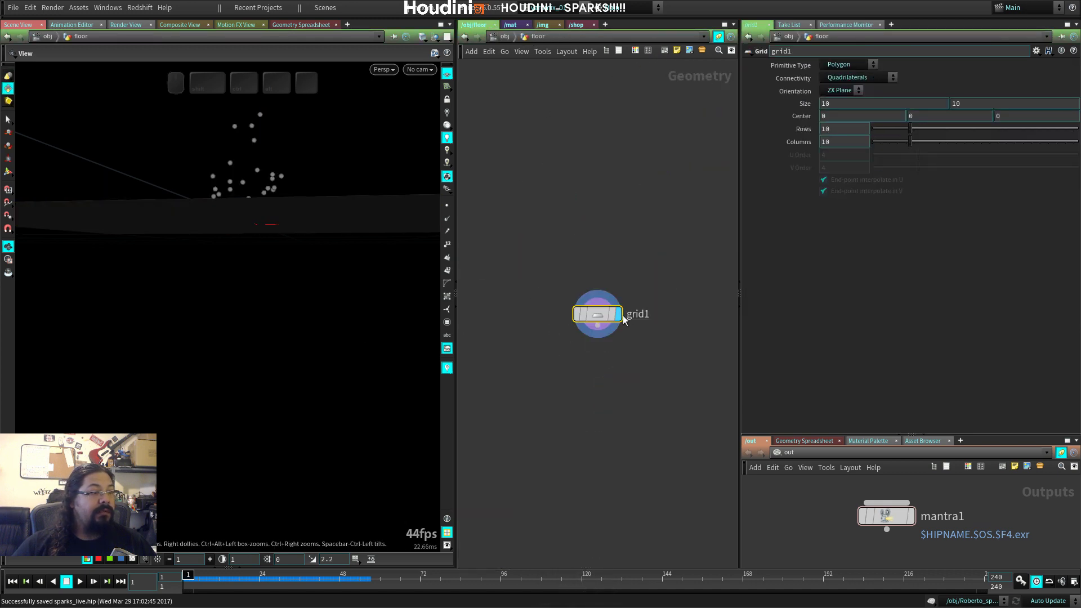
left_click_drag(195, 309, 242, 294)
key("s")
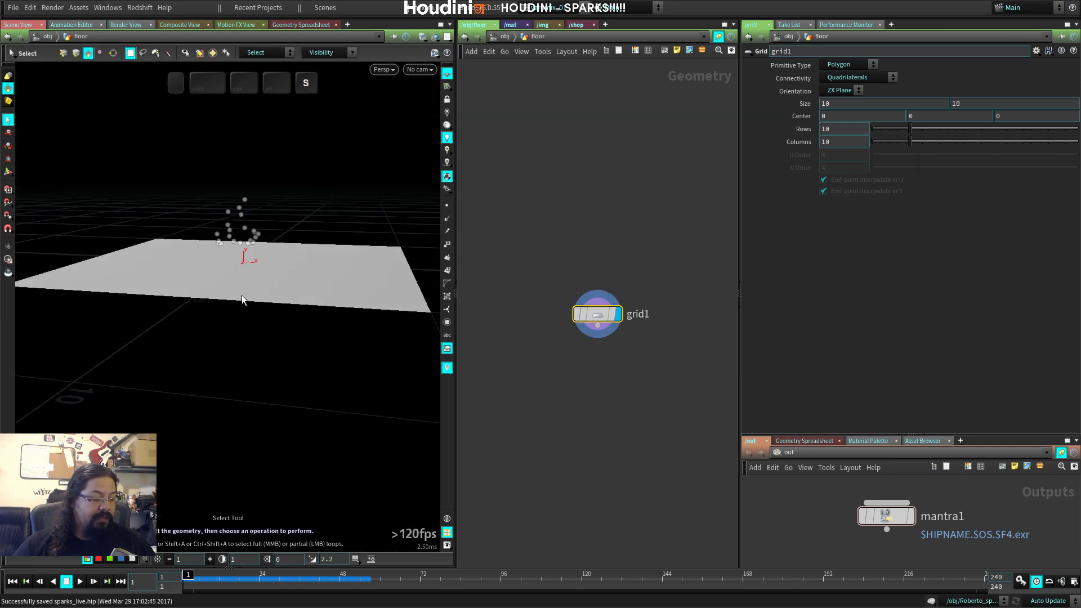
left_click_drag(74, 187, 401, 396)
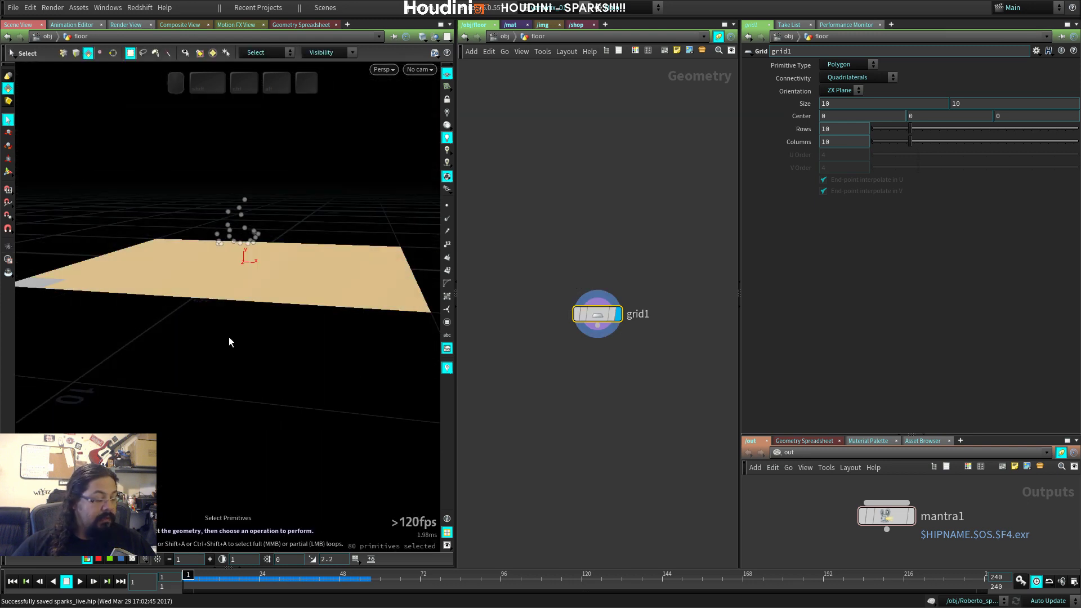
scroll(282, 338, "down", 5)
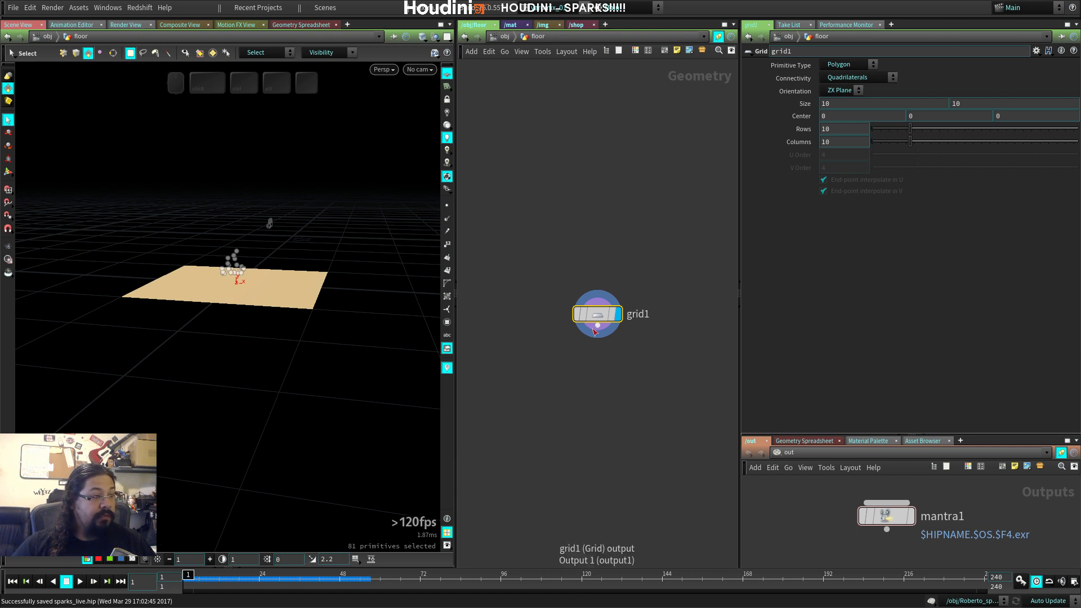
Step: Add a PolyExtrude after grid1, make it the displayed node, and set its Distance to -1
key("Tab")
type("ex")
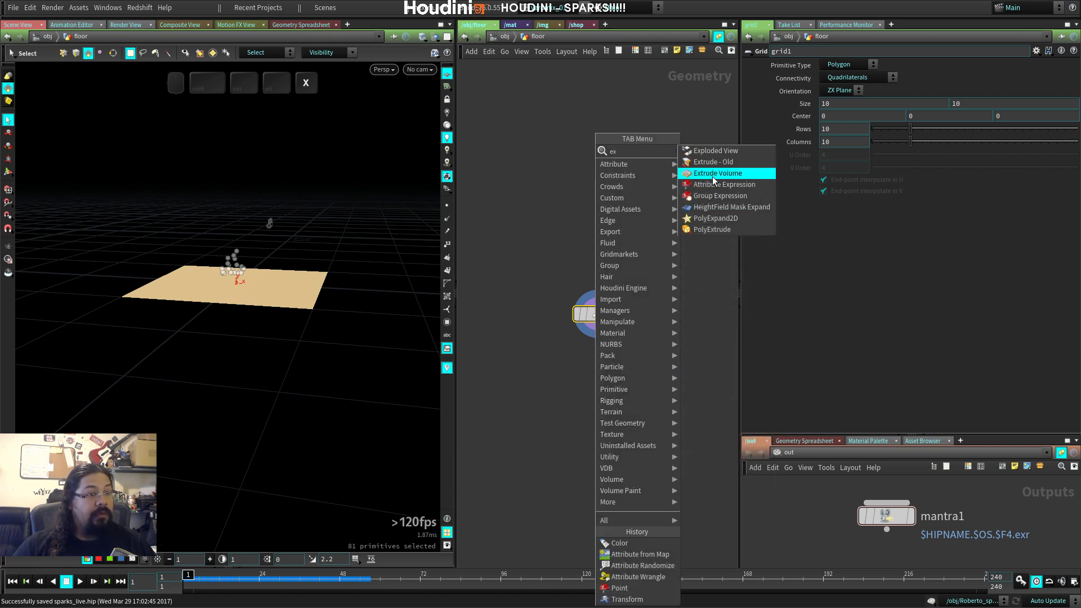
left_click(712, 229)
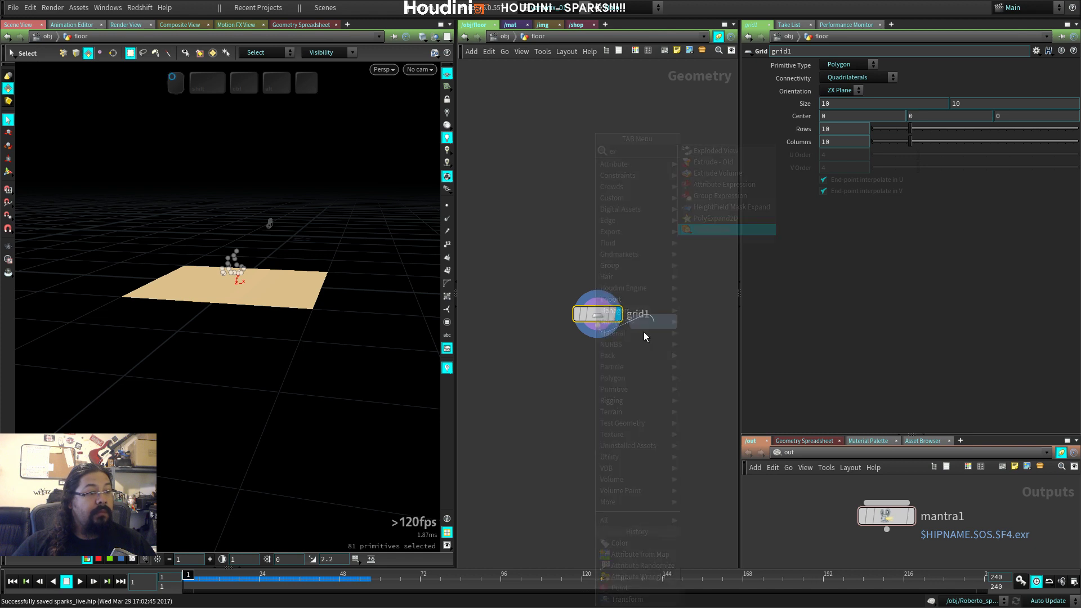
left_click(606, 369)
left_click(611, 367)
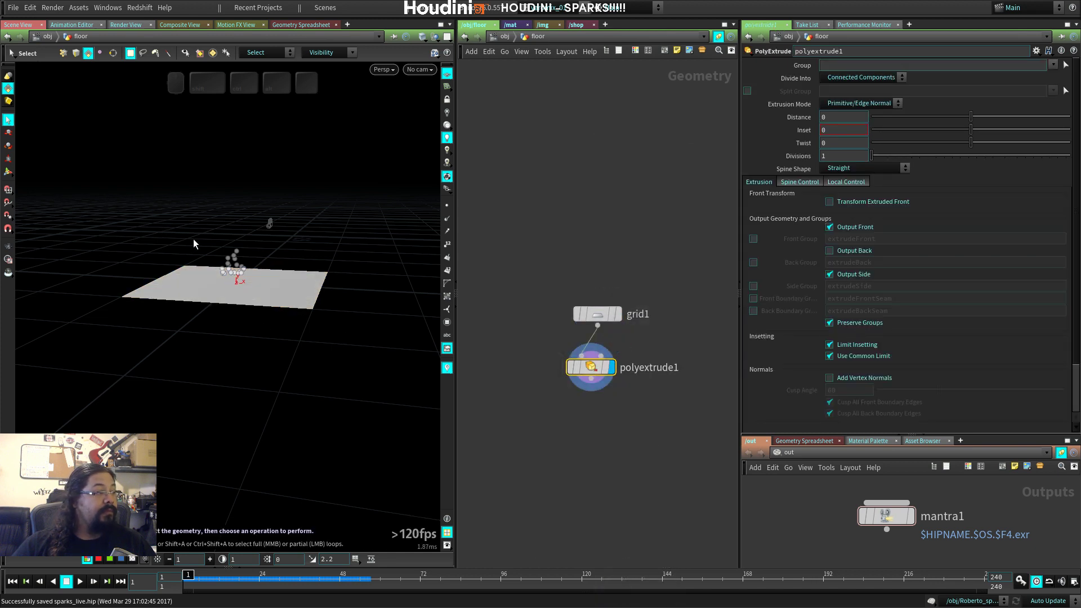
left_click_drag(942, 117, 861, 99)
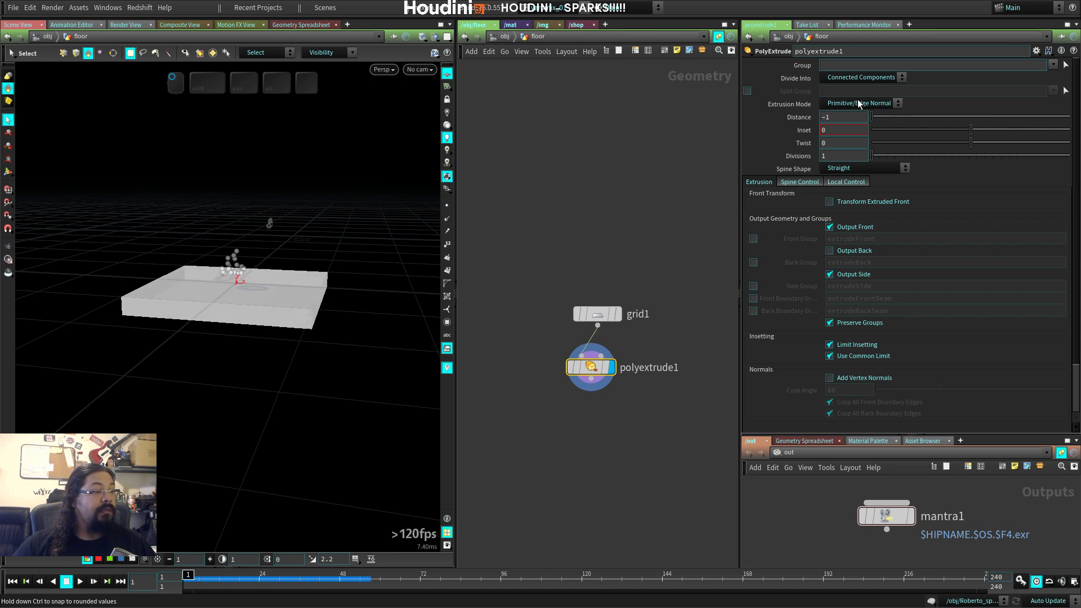
Step: Turn on Output Back for the floor's polyextrude1 and play the simulation from the object level
left_click(830, 250)
scroll(337, 346, "up", 5)
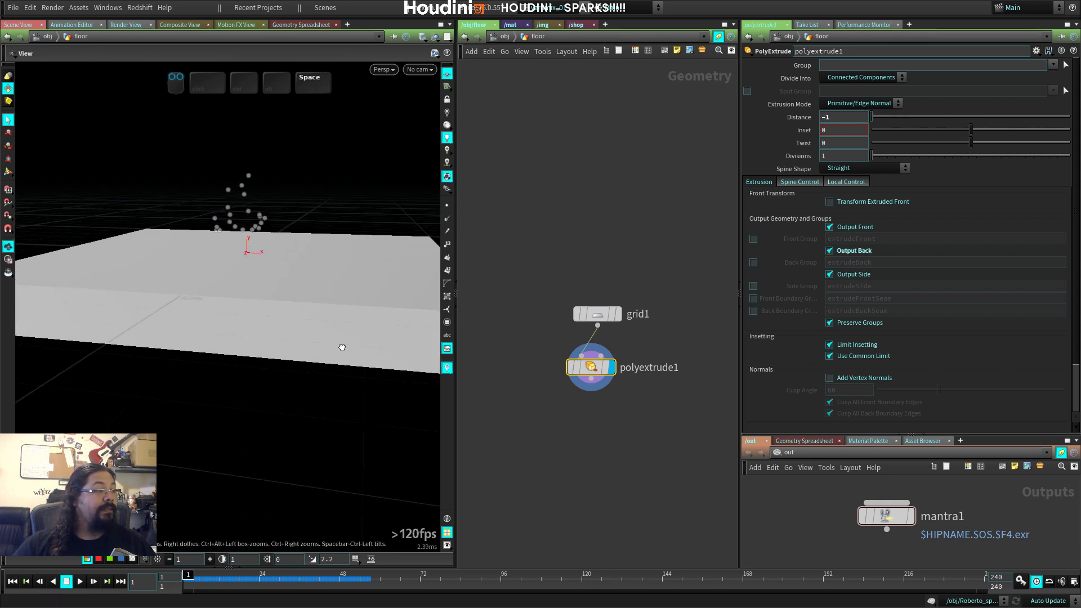
key("u")
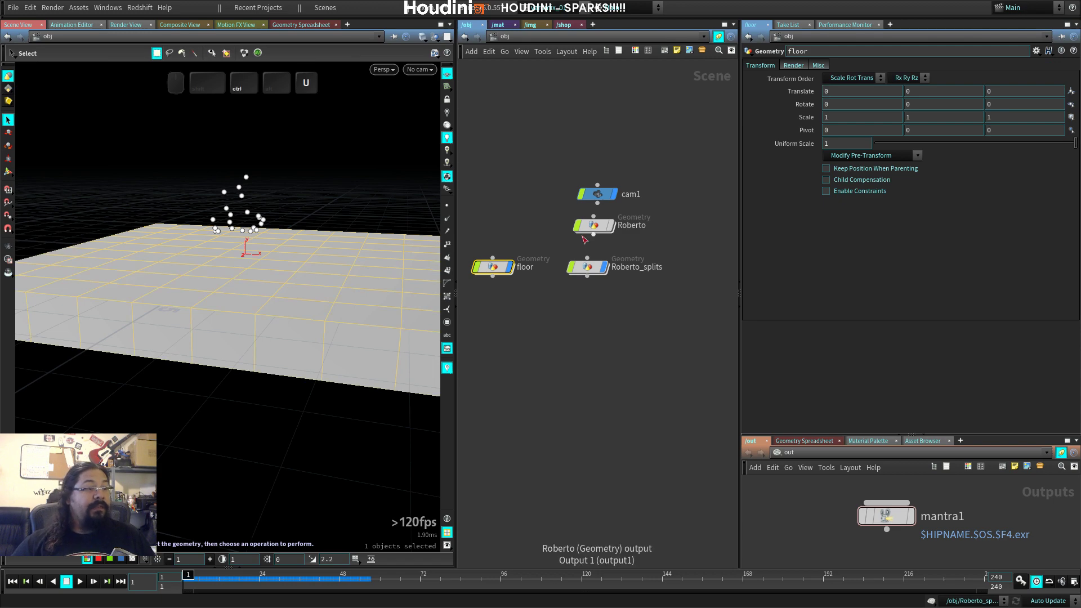
key("Up")
key("Up")
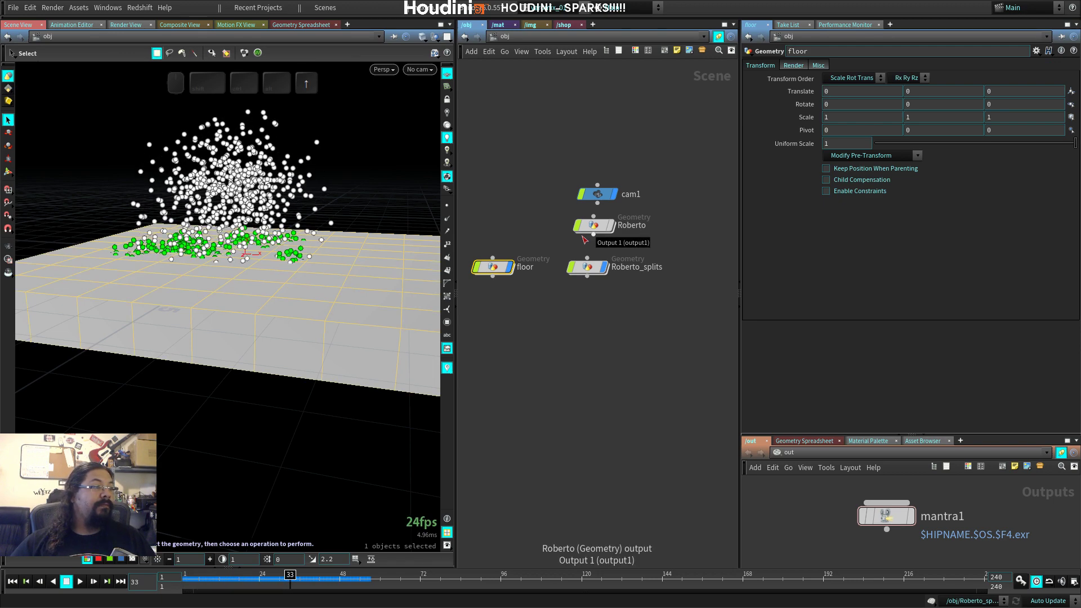
Step: Open the popnet network inside the Roberto_splits object
mouse_move(602, 227)
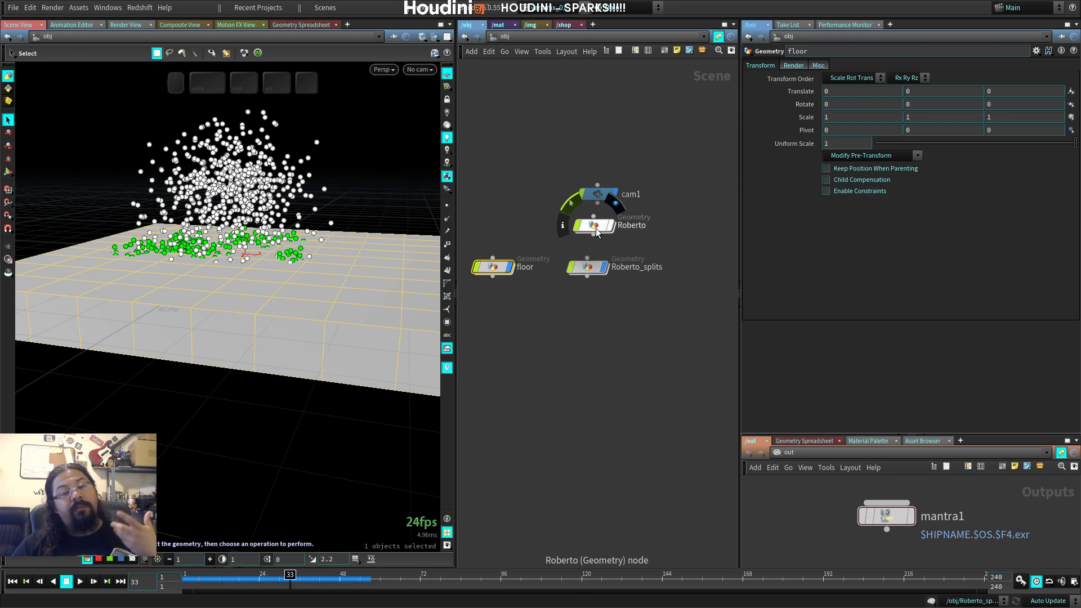
left_click(598, 232)
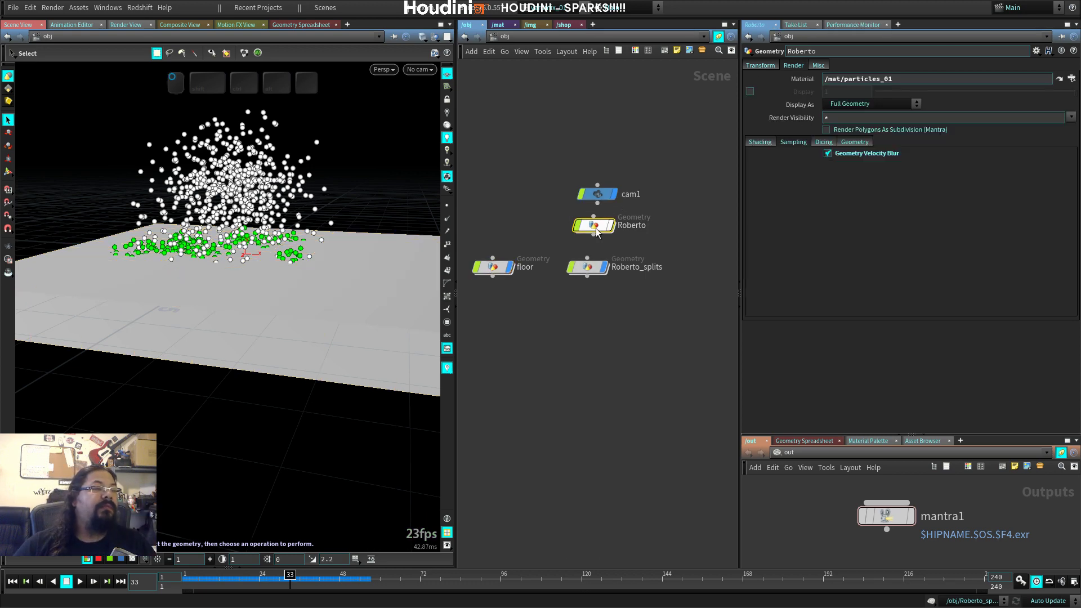
double_click(587, 265)
mouse_move(201, 285)
left_mouse_down()
mouse_move(175, 163)
mouse_move(194, 282)
left_mouse_up()
middle_click_drag(699, 243, 688, 313)
middle_click_drag(601, 507, 638, 310)
double_click(609, 307)
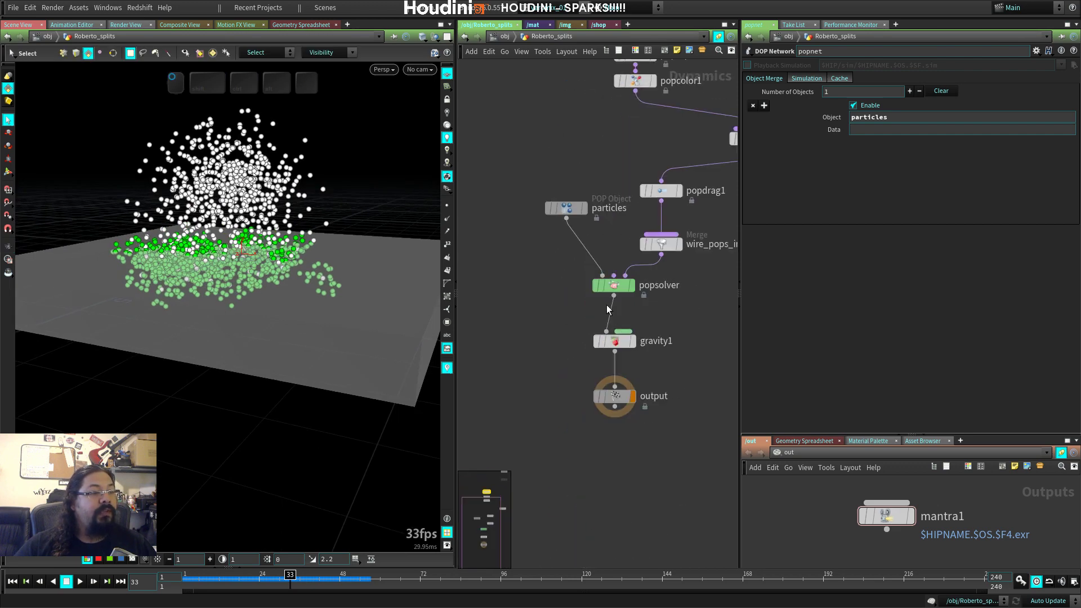
middle_click_drag(559, 177, 512, 275)
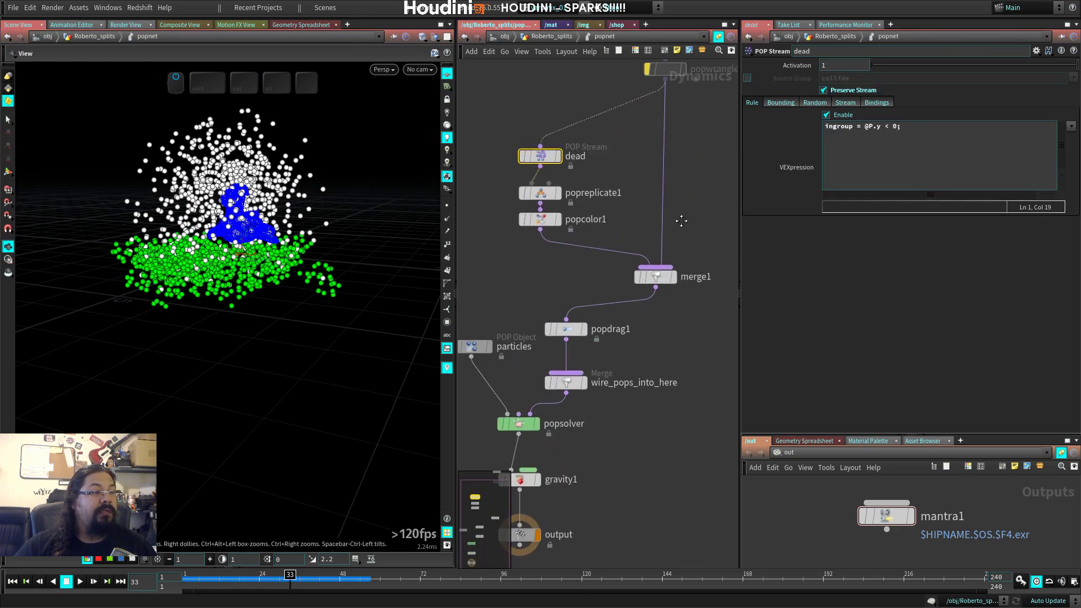
Step: Insert a POP Collision Detect node between source_first_input and popwrangle1
middle_click_drag(683, 222, 652, 288)
key("Tab")
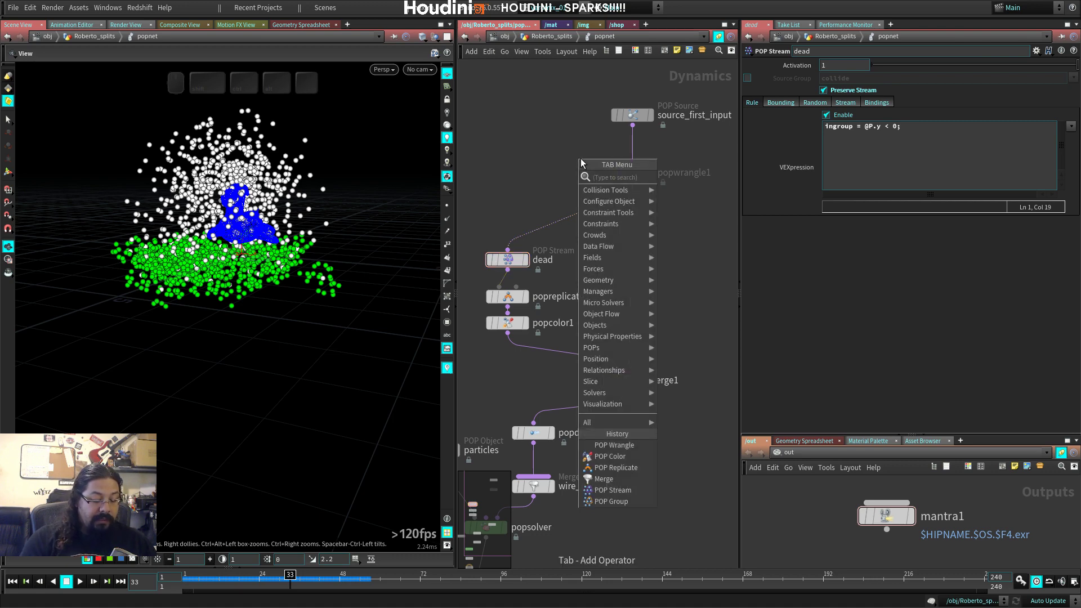
type("pop col")
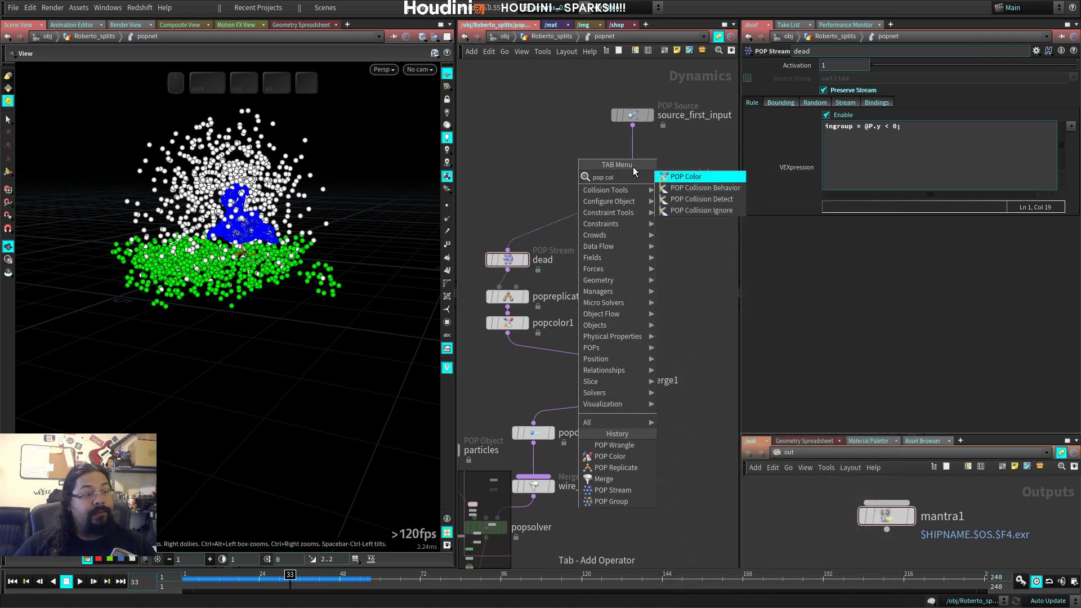
left_click(703, 199)
left_click(630, 143)
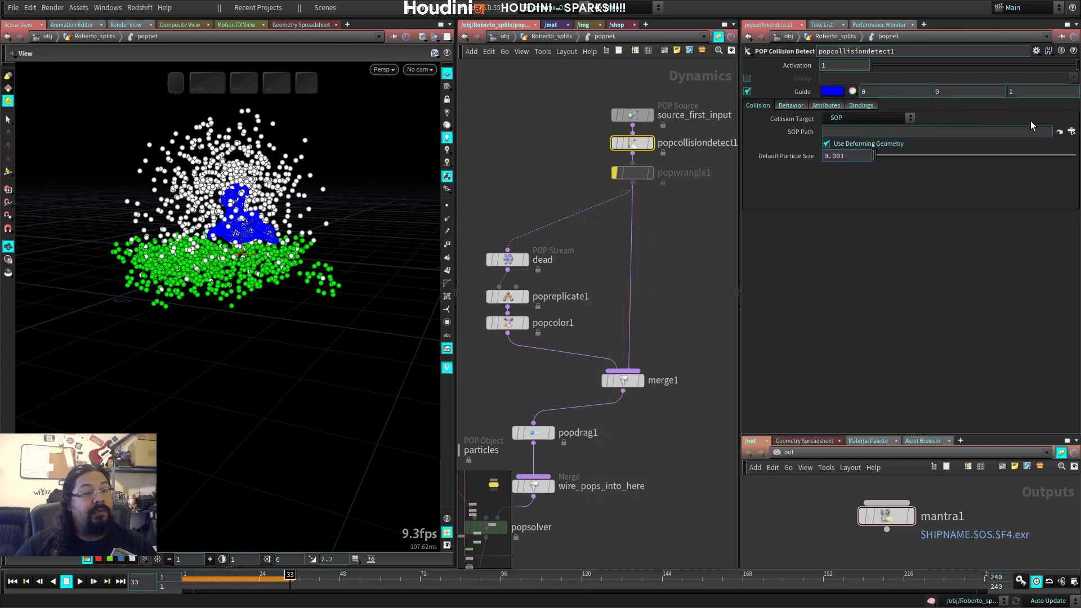
Step: Set the collision detect node's SOP Path to /obj/floor and display its Behavior settings
left_click(1072, 131)
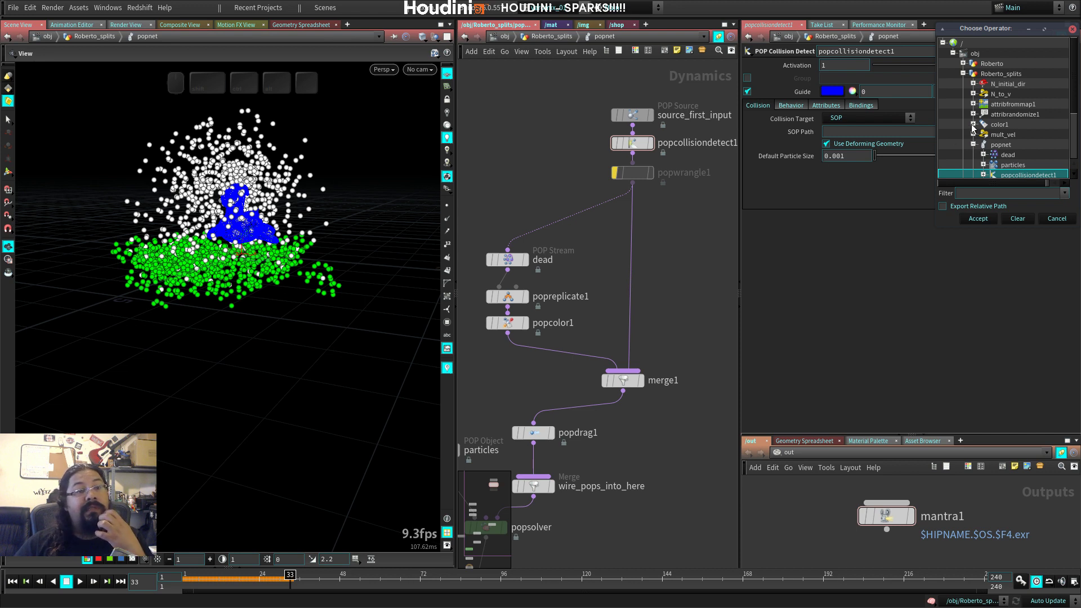
left_click(963, 74)
double_click(985, 94)
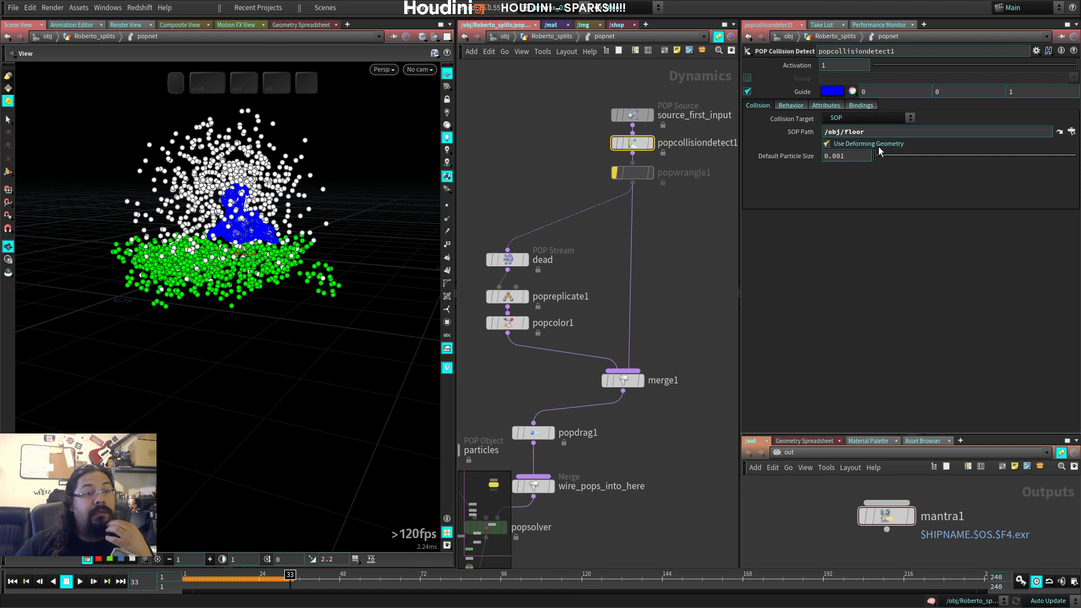
left_click(791, 106)
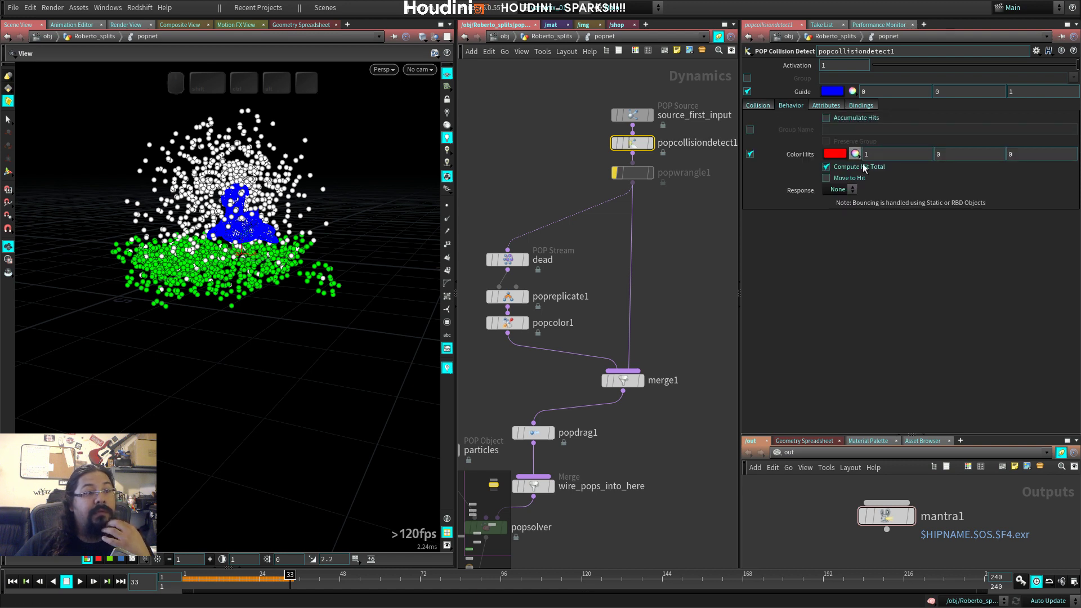
left_click(849, 191)
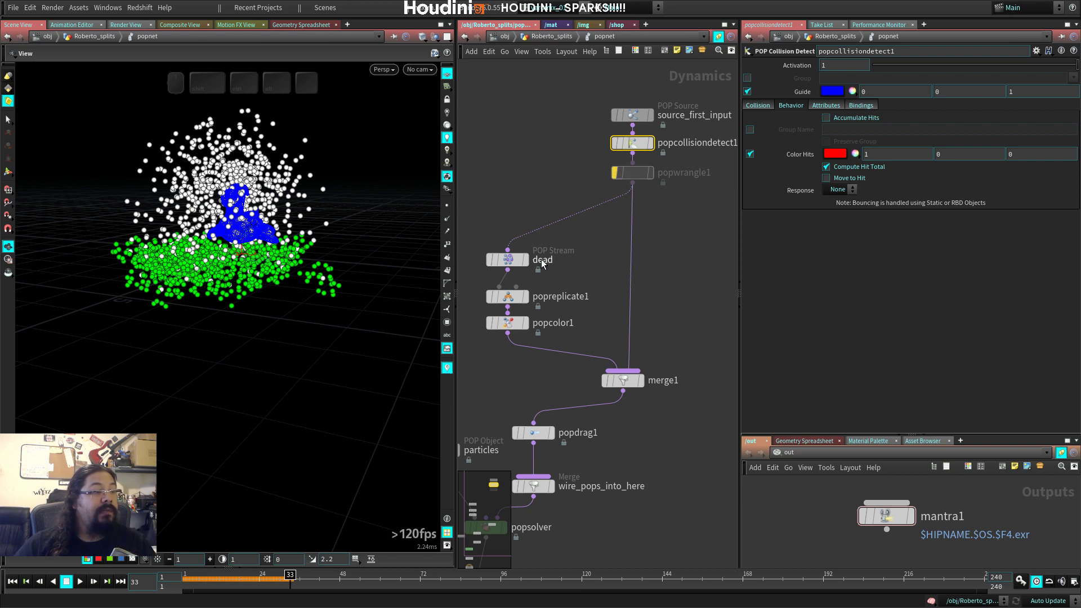
Step: Wire popwrangle1's output directly into popdrag1 in place of merge1 and replay the simulation from the start
middle_click_drag(586, 293, 611, 246)
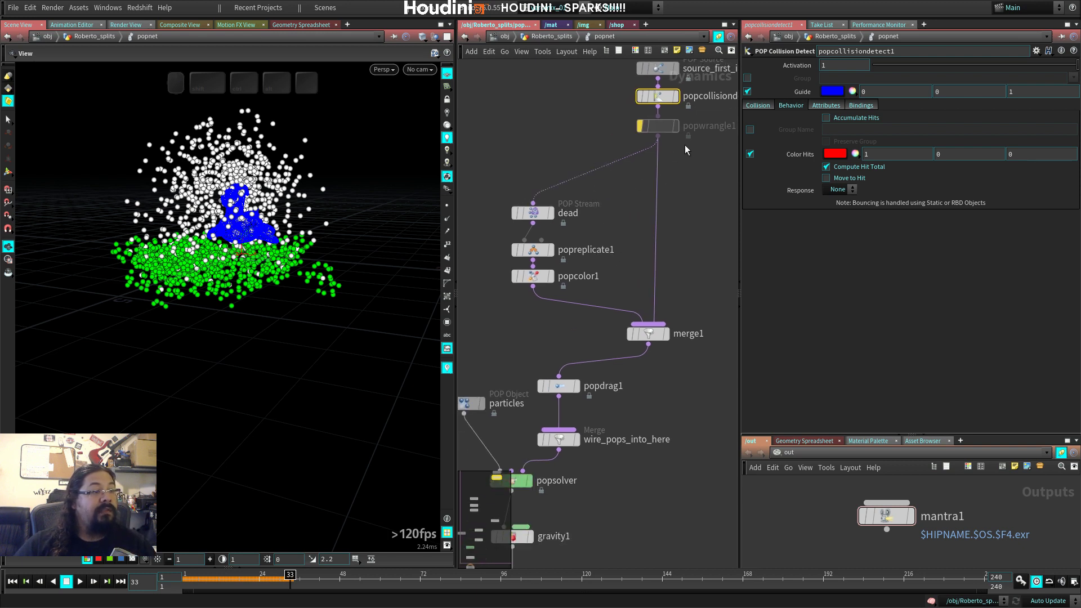
middle_click_drag(685, 147, 650, 177)
left_click_drag(622, 166, 523, 406)
middle_click_drag(656, 393, 684, 302)
key("ctrl+Up")
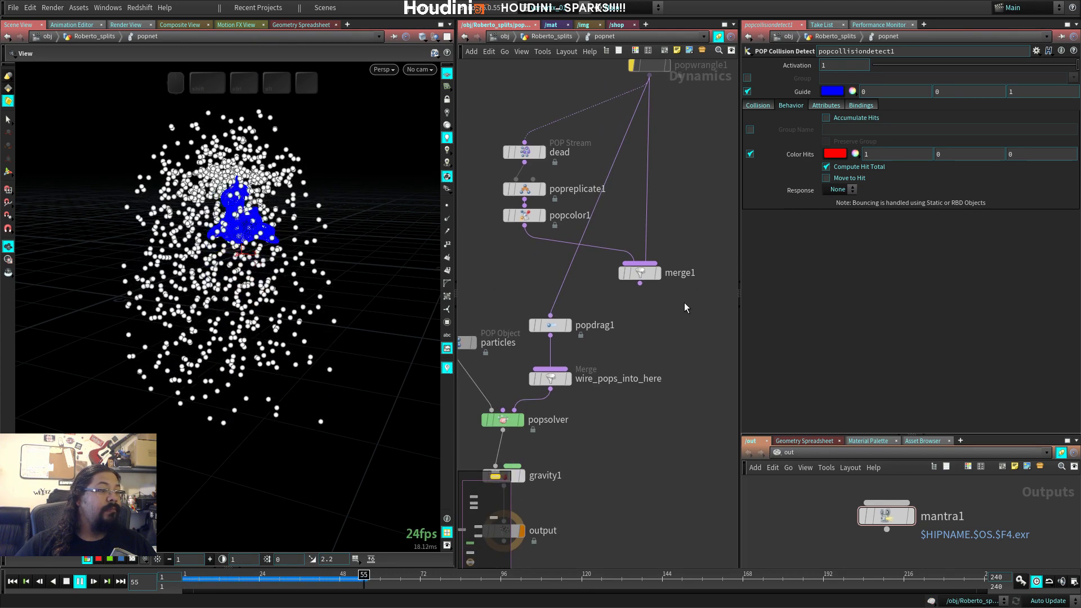
Step: Space out source_first_input and popcollisiondetect1 above popwrangle1, replaying the simulation from the start
left_click(839, 189)
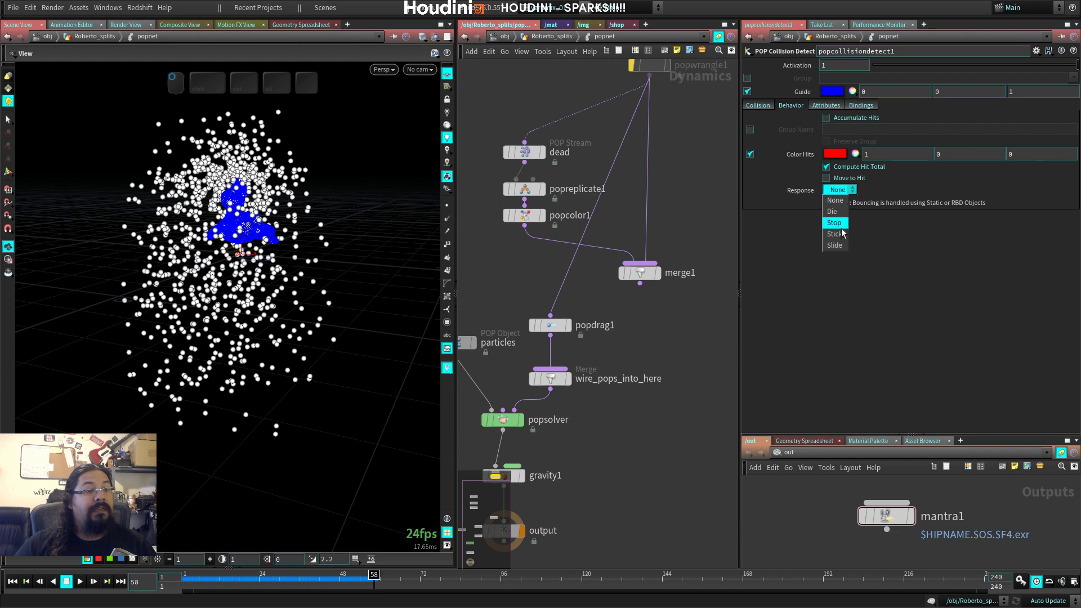
middle_click_drag(674, 189, 649, 307)
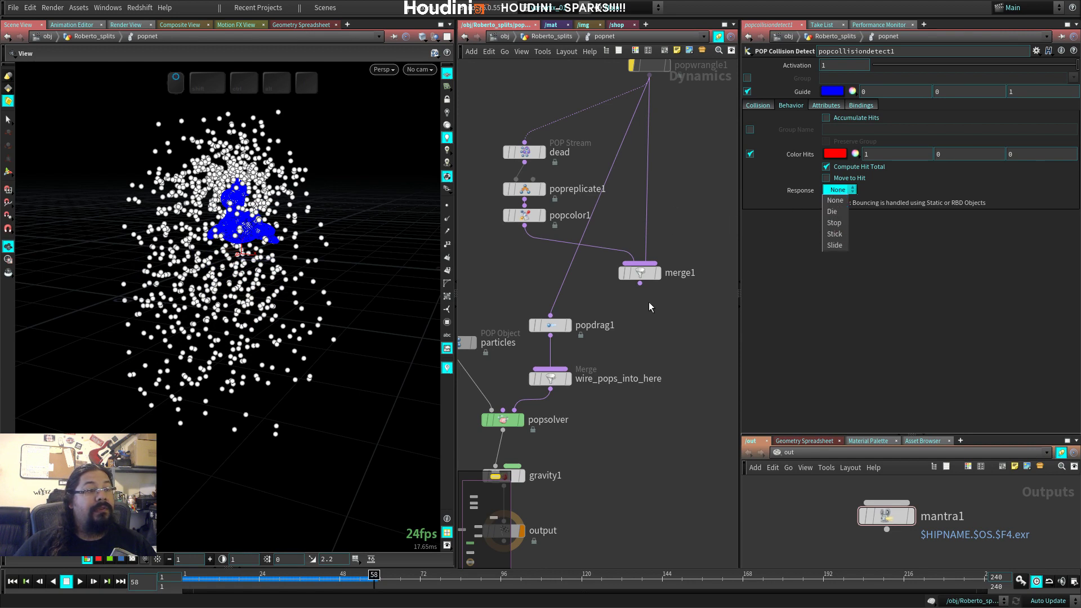
middle_click_drag(693, 208, 685, 306)
left_click_drag(641, 111, 641, 82)
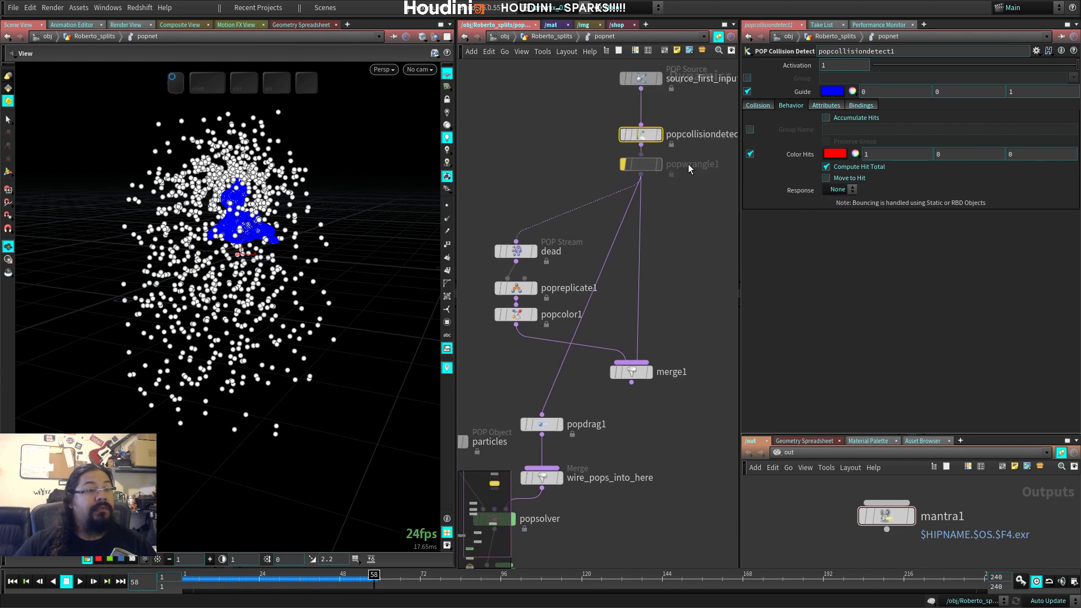
key("ctrl+Up")
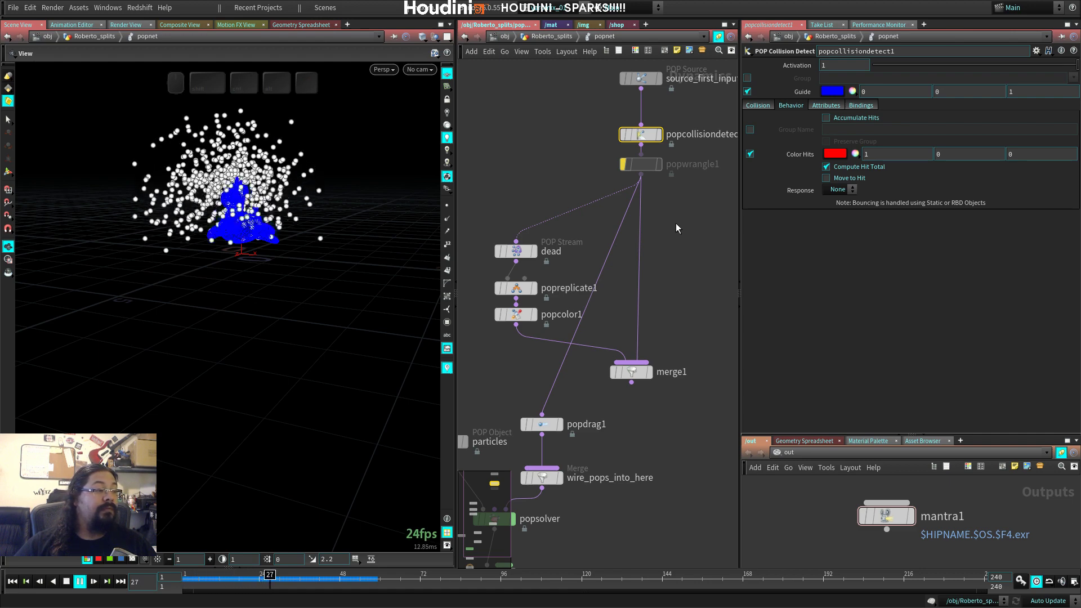
key("Up")
left_click_drag(626, 134, 627, 121)
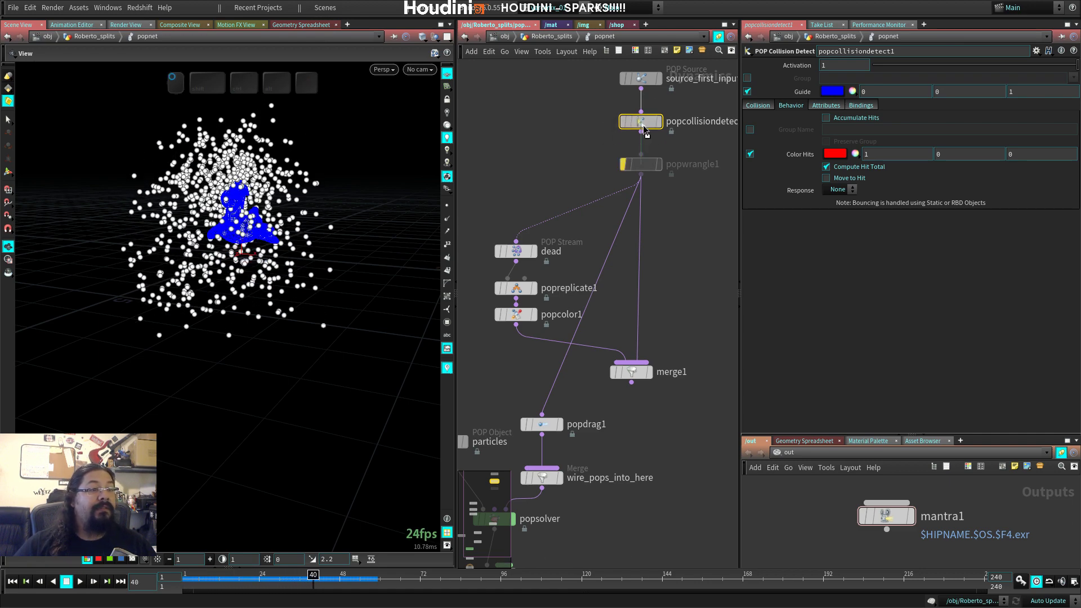
Step: Set popcollisiondetect1's Response to Die and watch the particles play back against the floor guide
left_click(839, 190)
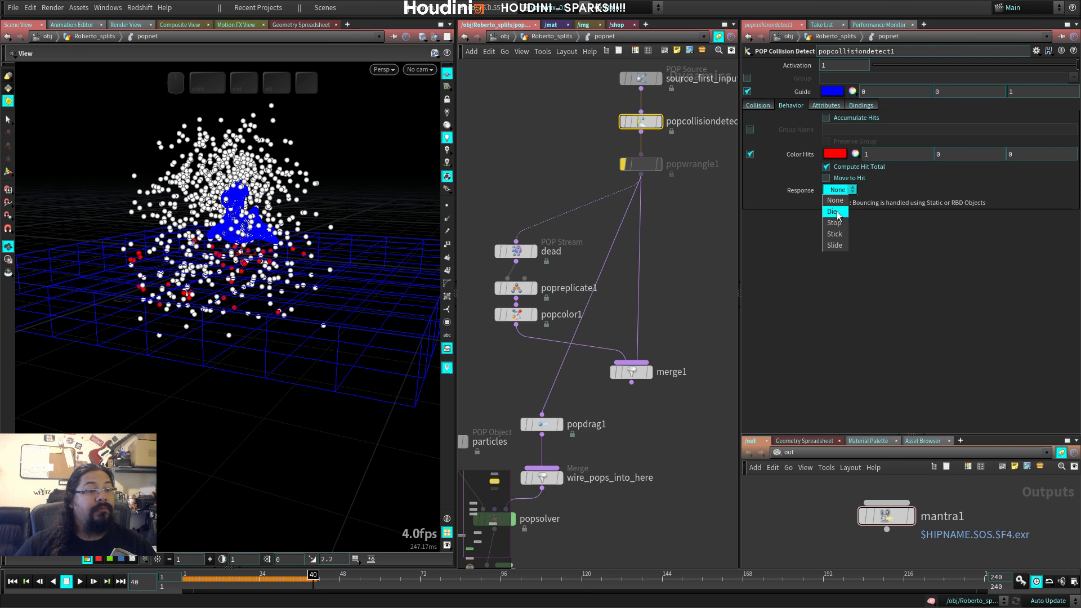
left_click(833, 211)
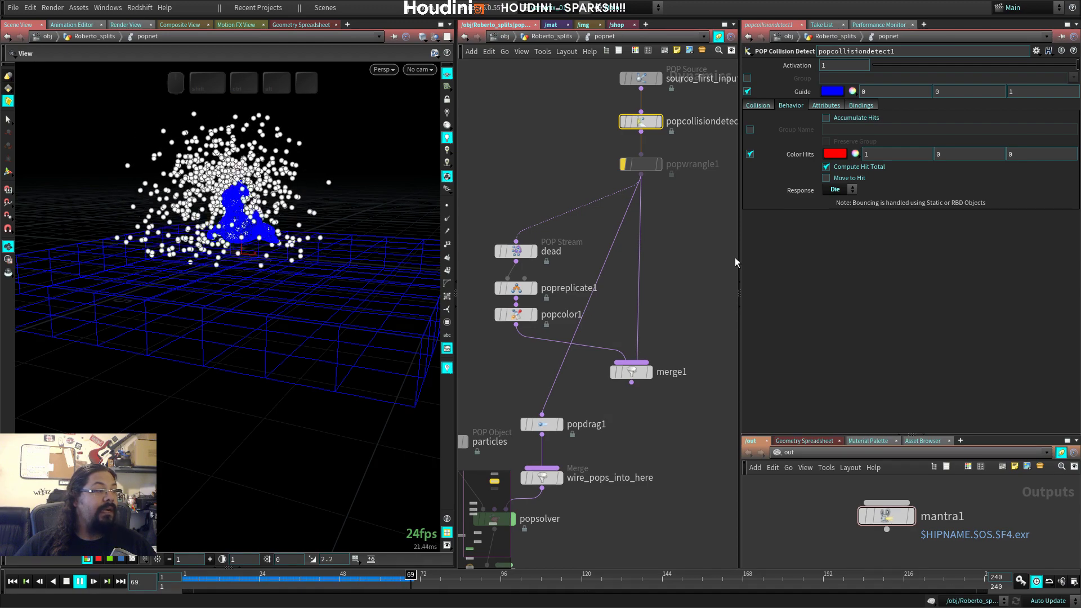
mouse_move(239, 299)
left_mouse_down()
mouse_move(259, 297)
mouse_move(251, 302)
left_mouse_up()
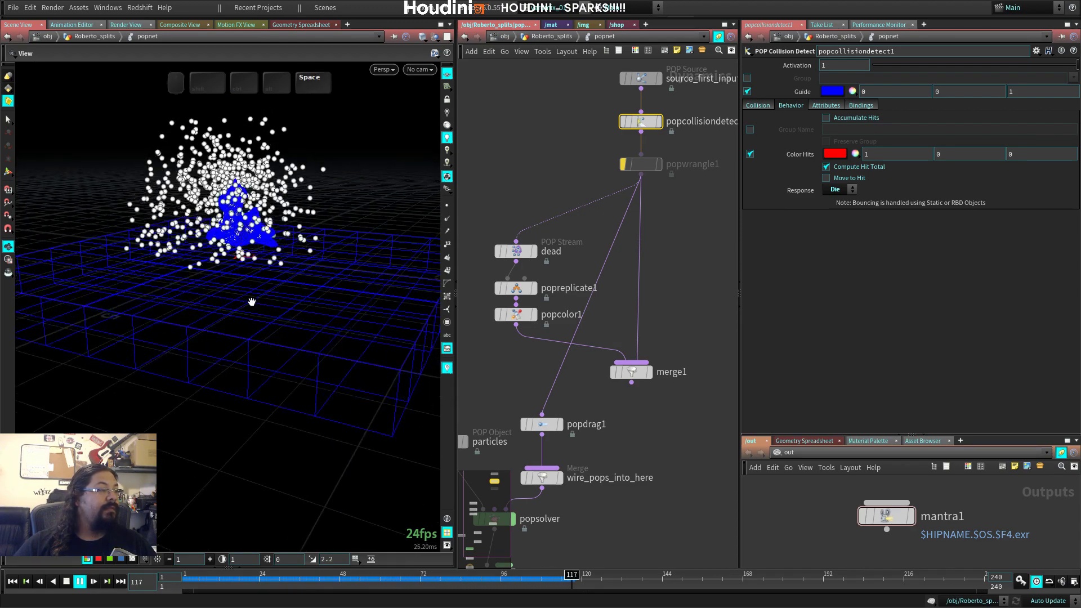
key("Up")
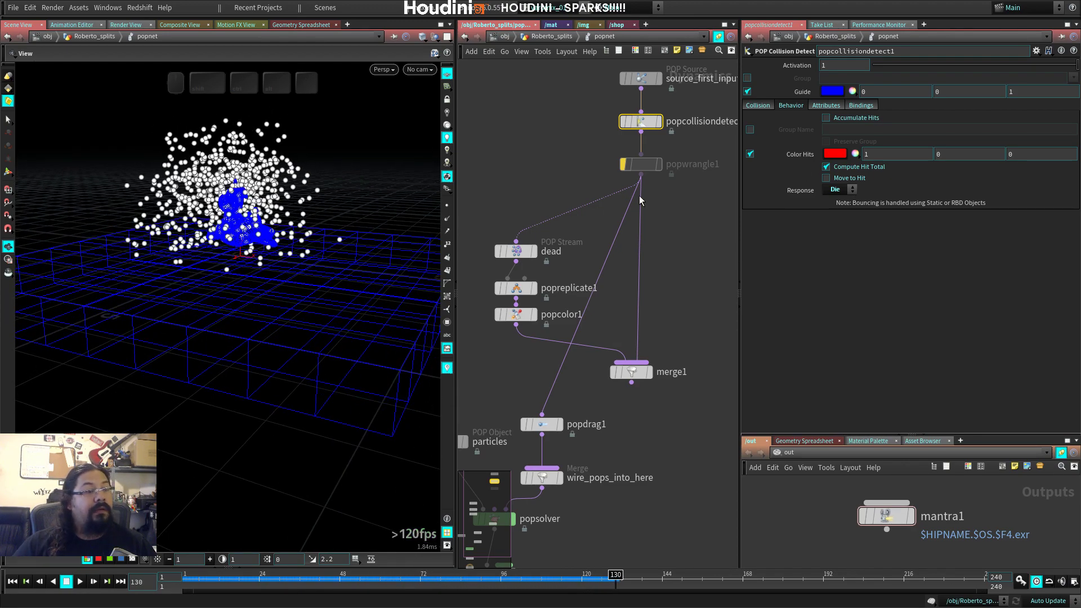
Step: Examine the particles' dead and hittotal attributes in the Geometry Spreadsheet, sorting by dead at several earlier frames
left_click(299, 24)
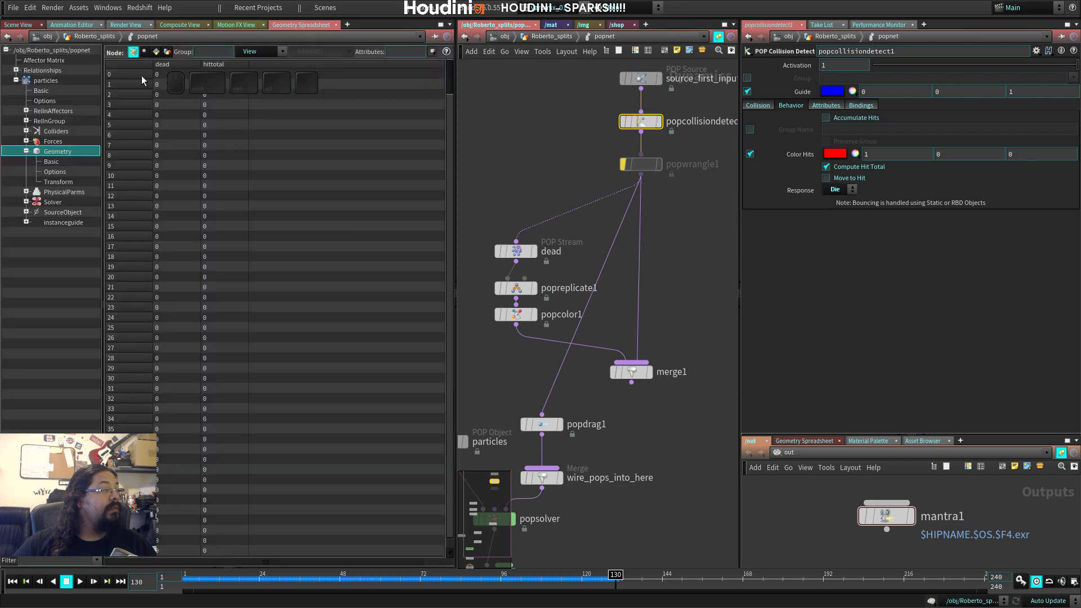
left_click(166, 65)
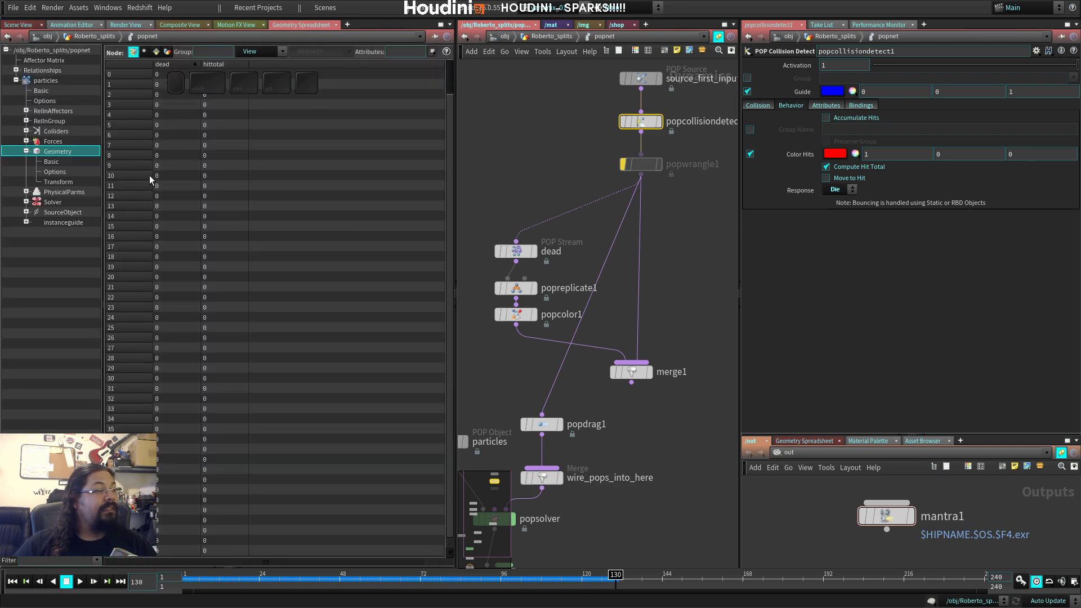
left_click(177, 63)
key("Left")
key("Left")
key("Left")
key("Left")
key("Left")
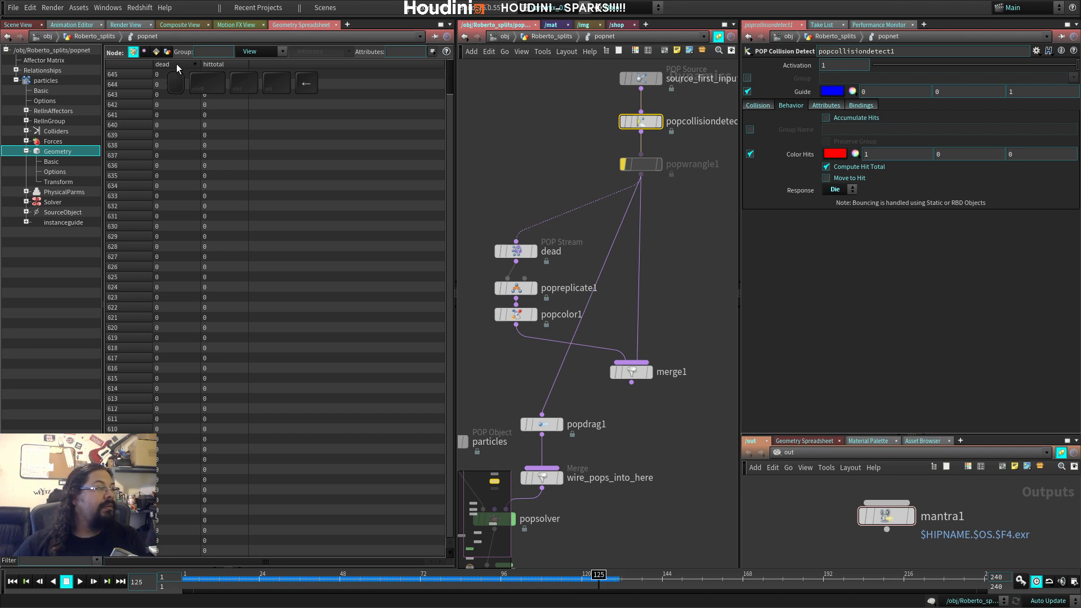
key("Left")
key("Left")
key("Left")
key("Left")
key("Left")
key("Left")
key("Left")
key("Left")
left_click(430, 586)
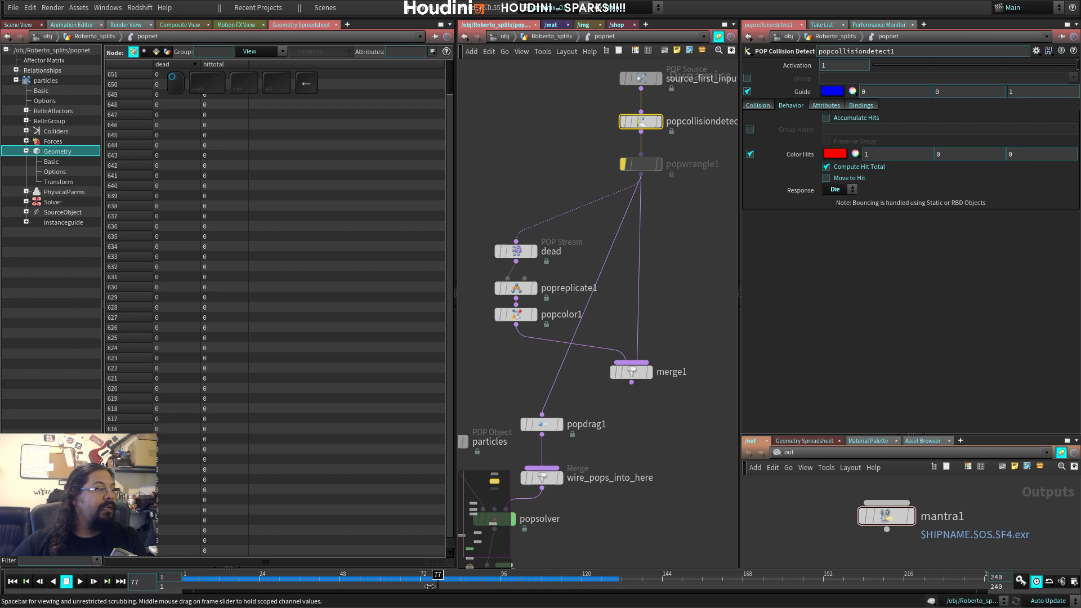
mouse_move(429, 586)
left_mouse_down()
mouse_move(324, 586)
mouse_move(421, 586)
mouse_move(384, 587)
left_mouse_up()
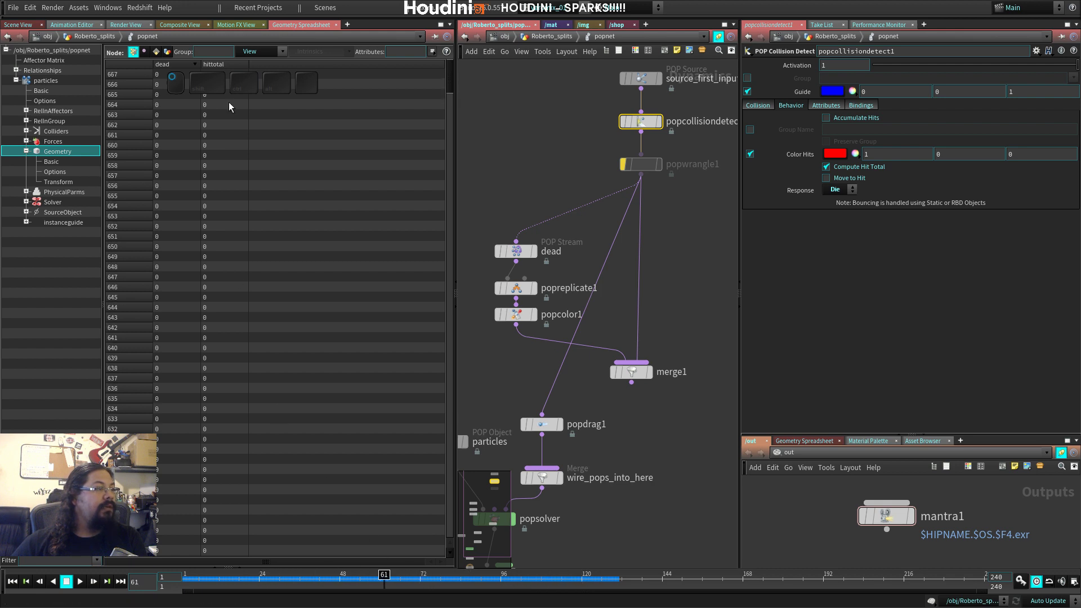
left_click(167, 64)
left_click(180, 64)
left_click(20, 25)
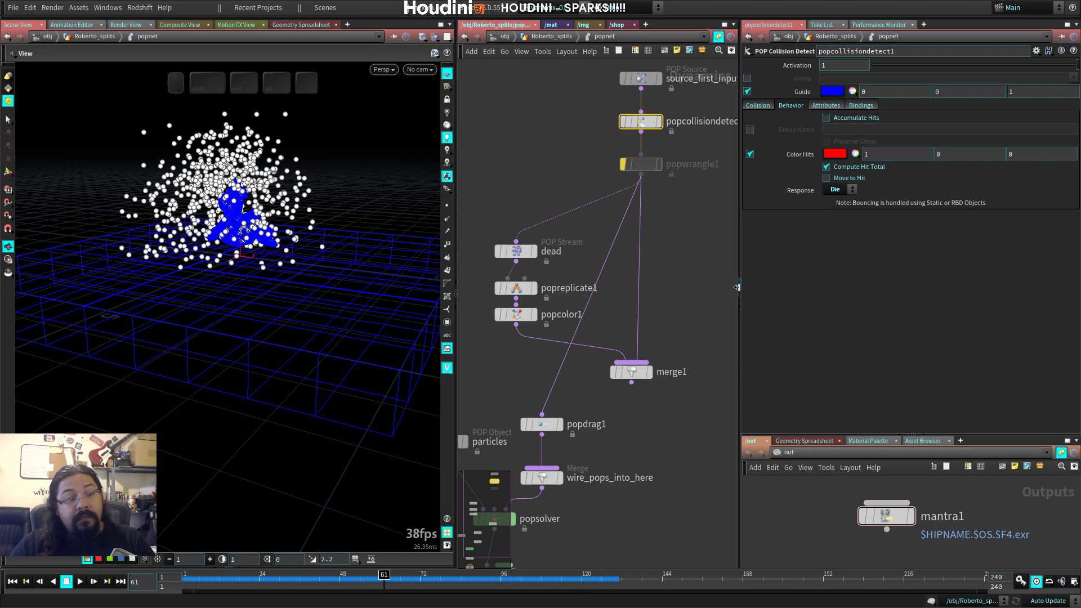
Step: Review popsolver's Substeps, Update and Collision Behavior settings
middle_click_drag(698, 204, 669, 226)
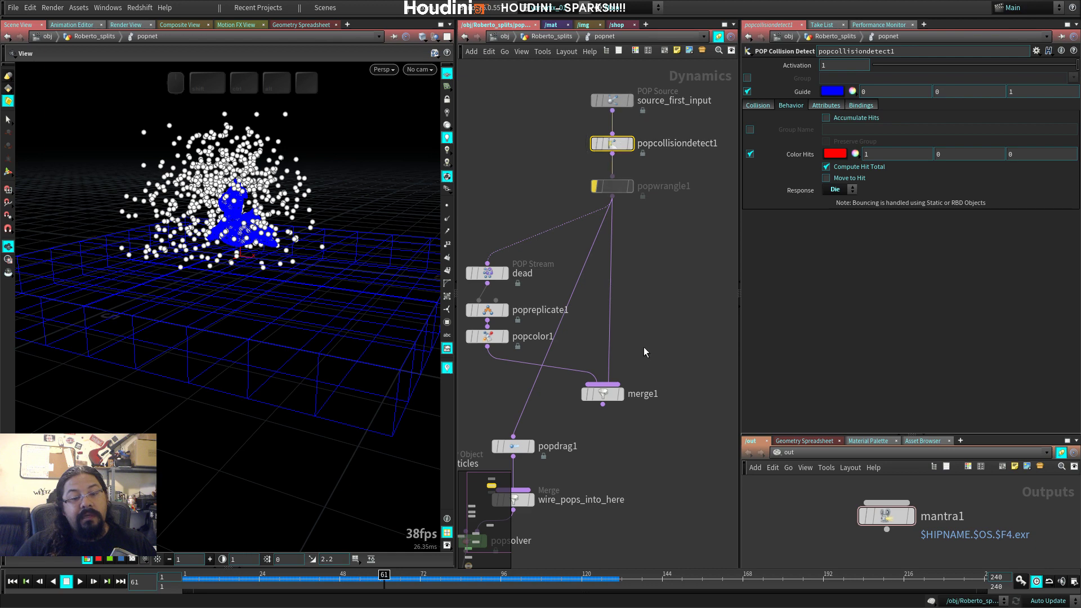
middle_click_drag(644, 347, 728, 143)
left_click(552, 338)
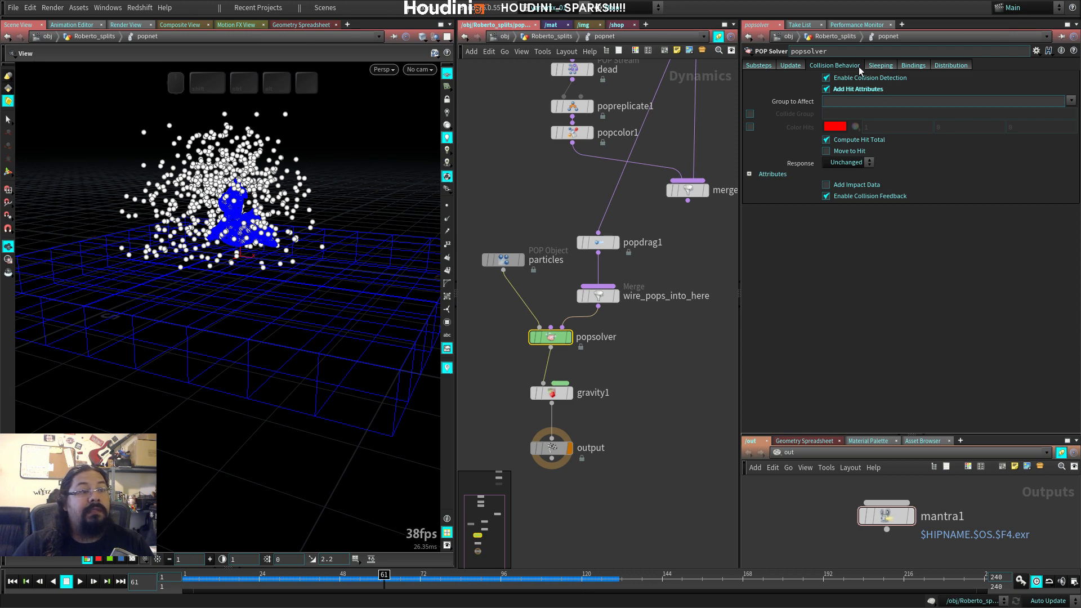
left_click(787, 65)
left_click(758, 65)
left_click(789, 67)
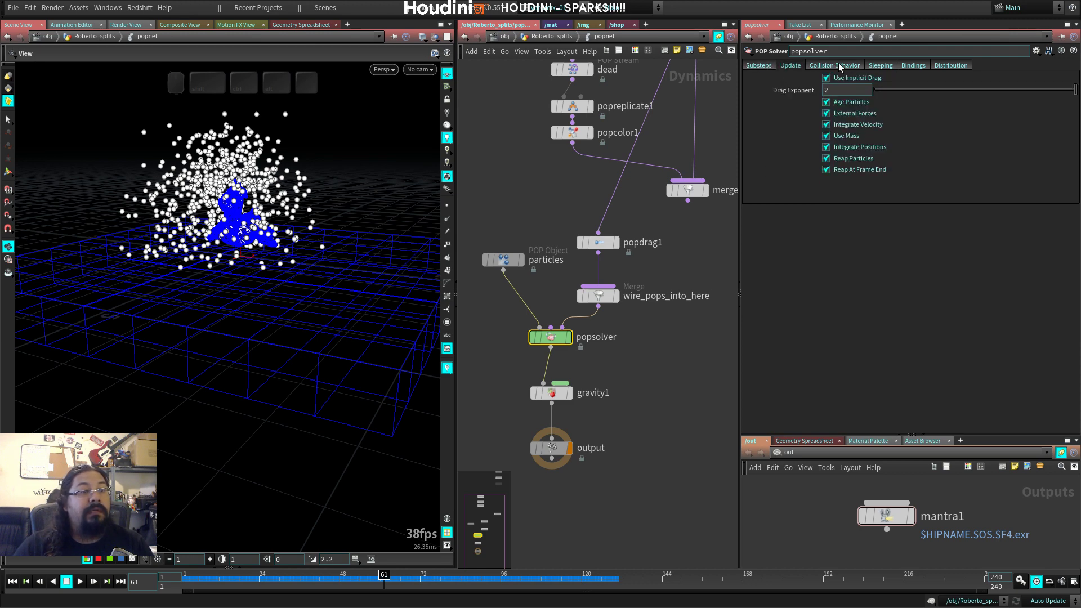
left_click(841, 67)
middle_click_drag(708, 296, 702, 418)
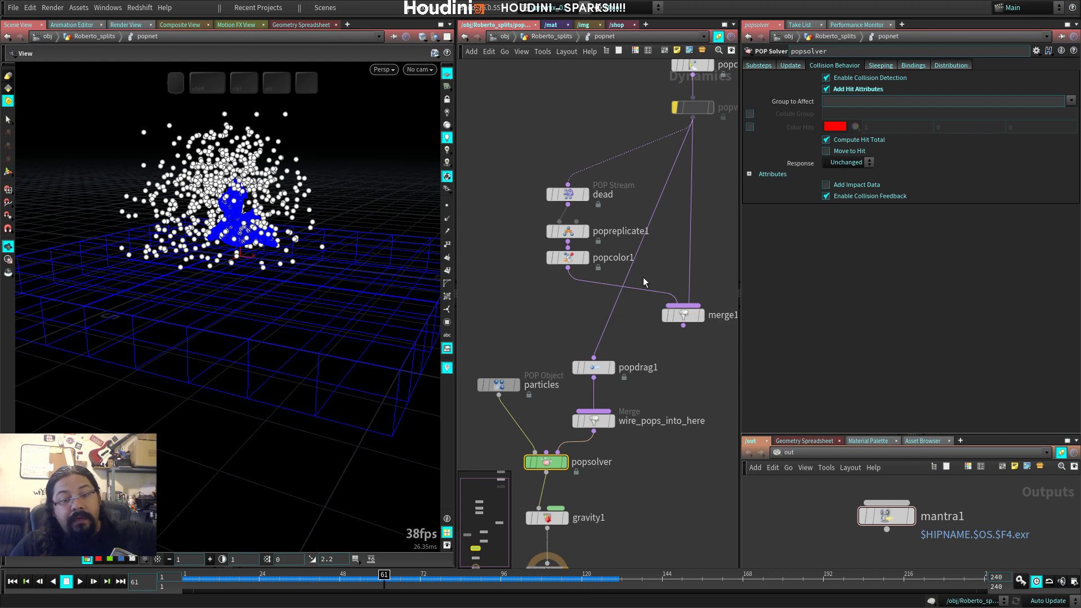
Step: Delete popcollisiondetect1 from between source_first_input and popwrangle1
middle_click_drag(656, 206, 606, 326)
left_click(612, 198)
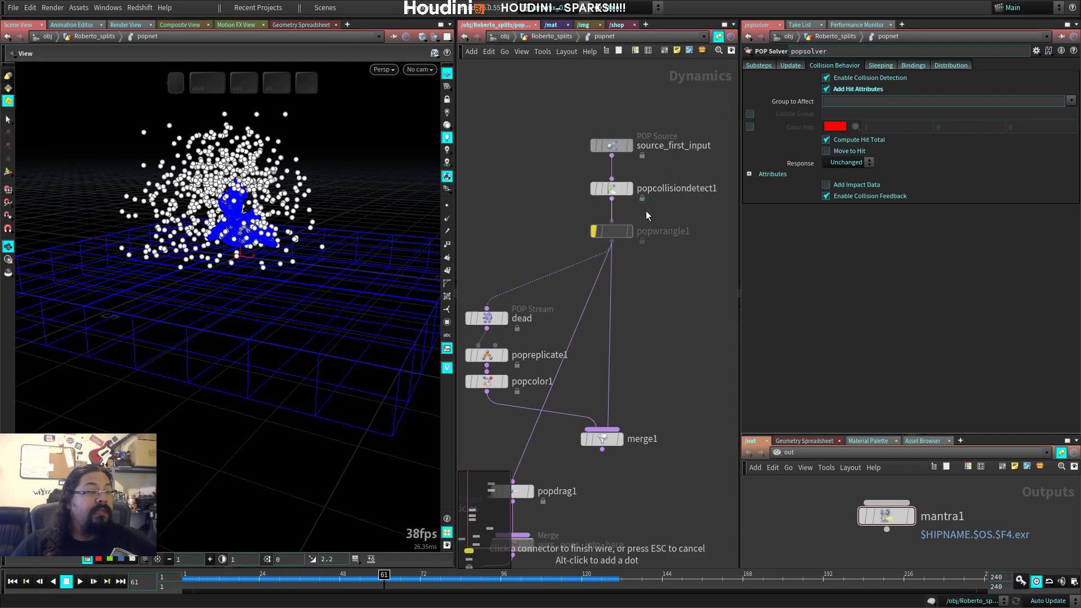
left_click(621, 194)
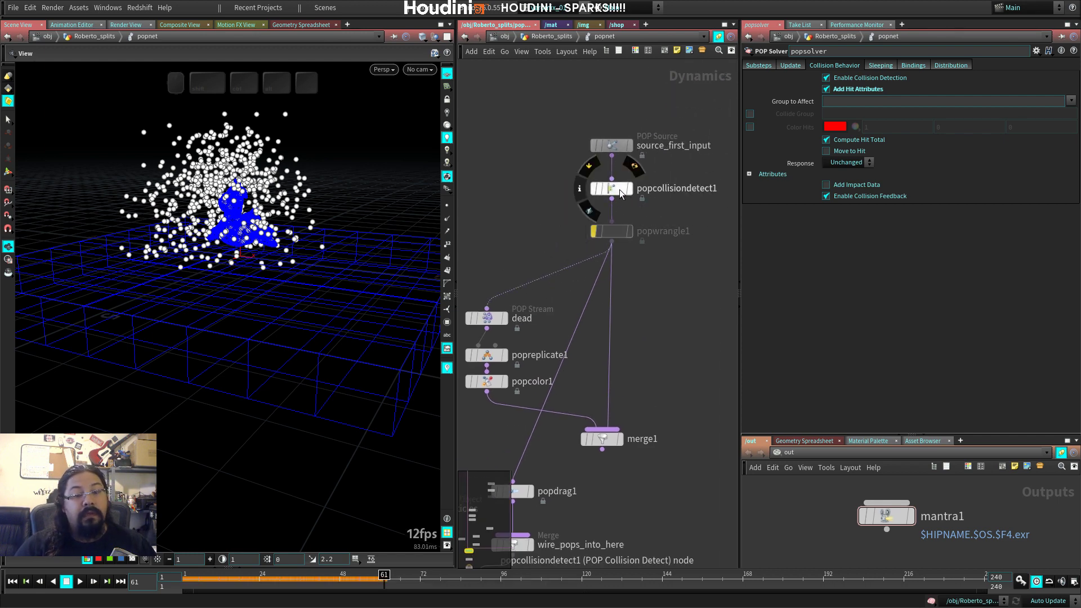
key("Delete")
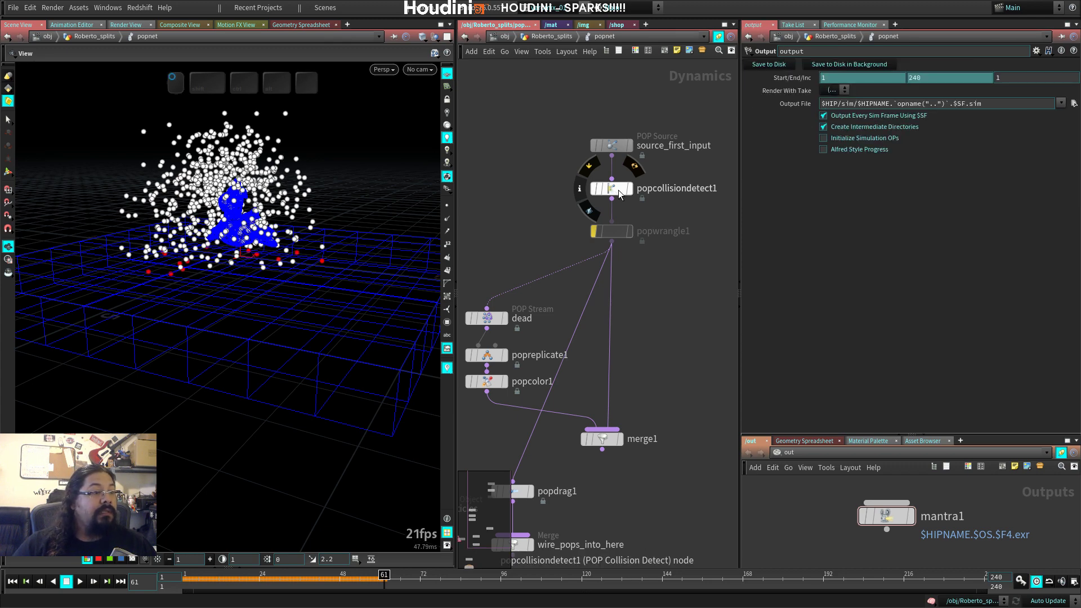
left_click_drag(620, 193, 618, 193)
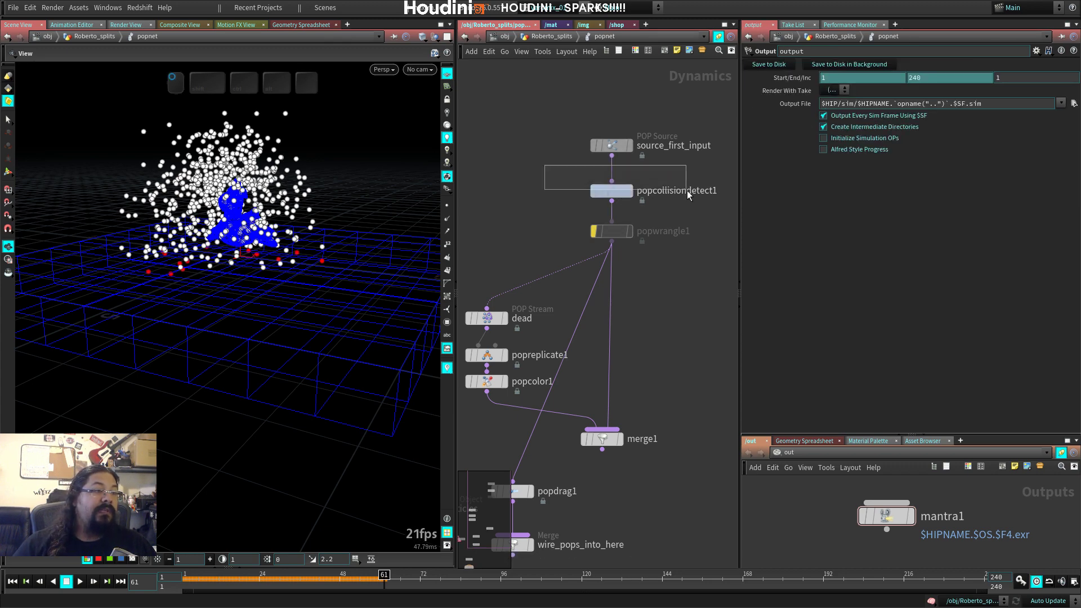
key("Delete")
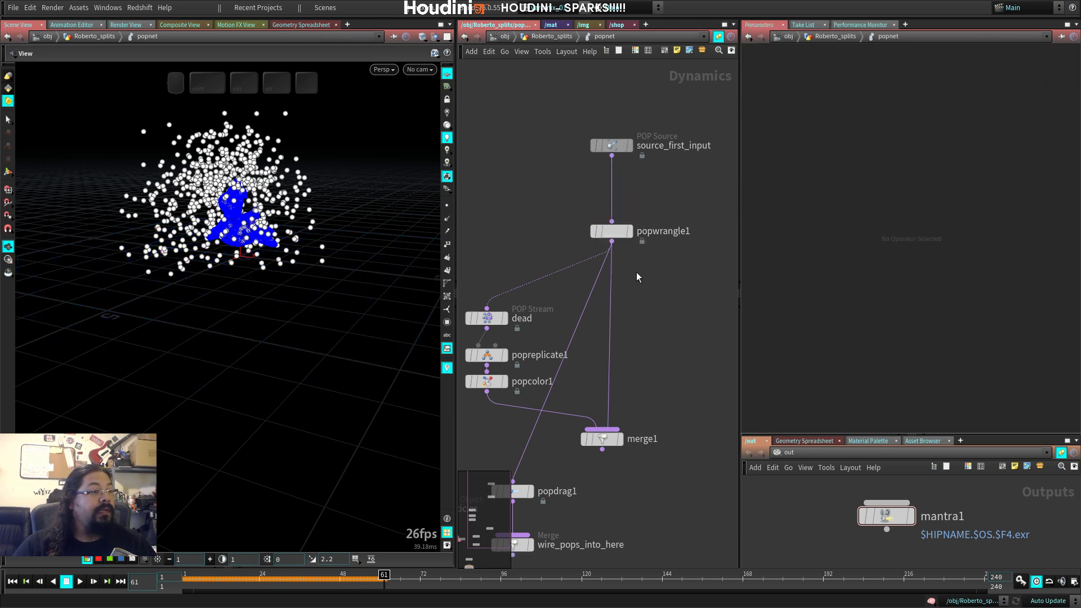
Step: Move popwrangle1 closer below source_first_input and rewind the simulation to the first frame
middle_click_drag(619, 234, 614, 188)
left_click_drag(613, 188, 613, 150)
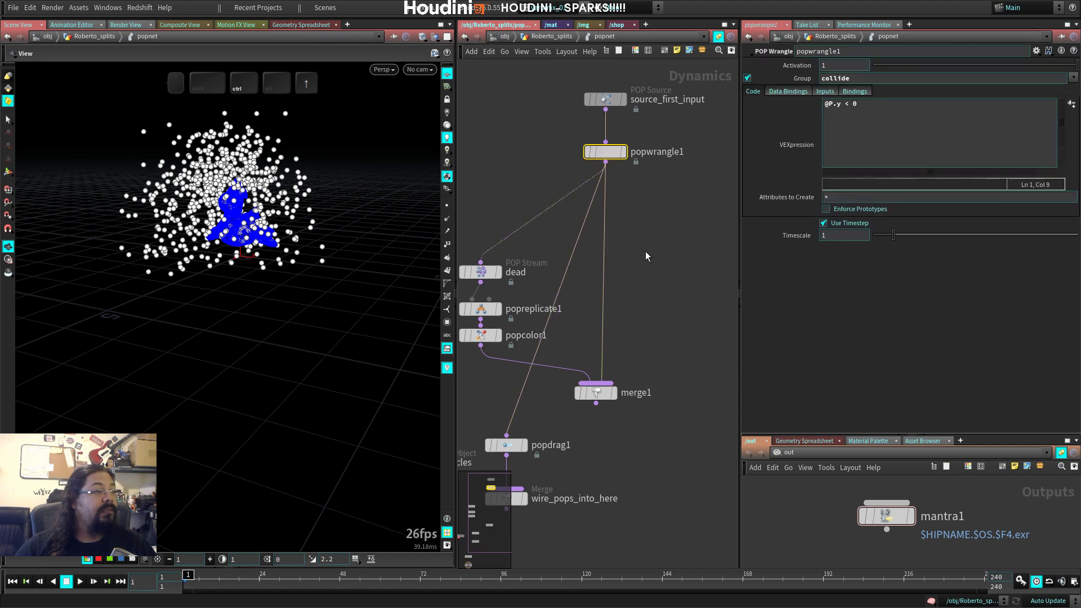
key("ctrl+Up")
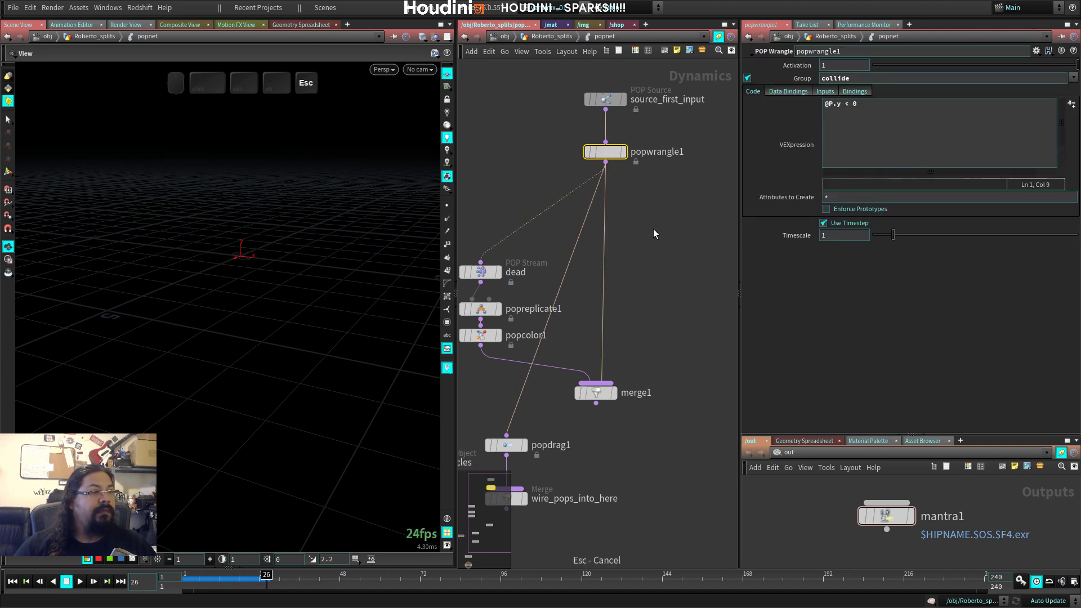
Step: Delete popwrangle1 from the chain and review the rule of the dead POP stream
key("Delete")
middle_click_drag(582, 214, 643, 183)
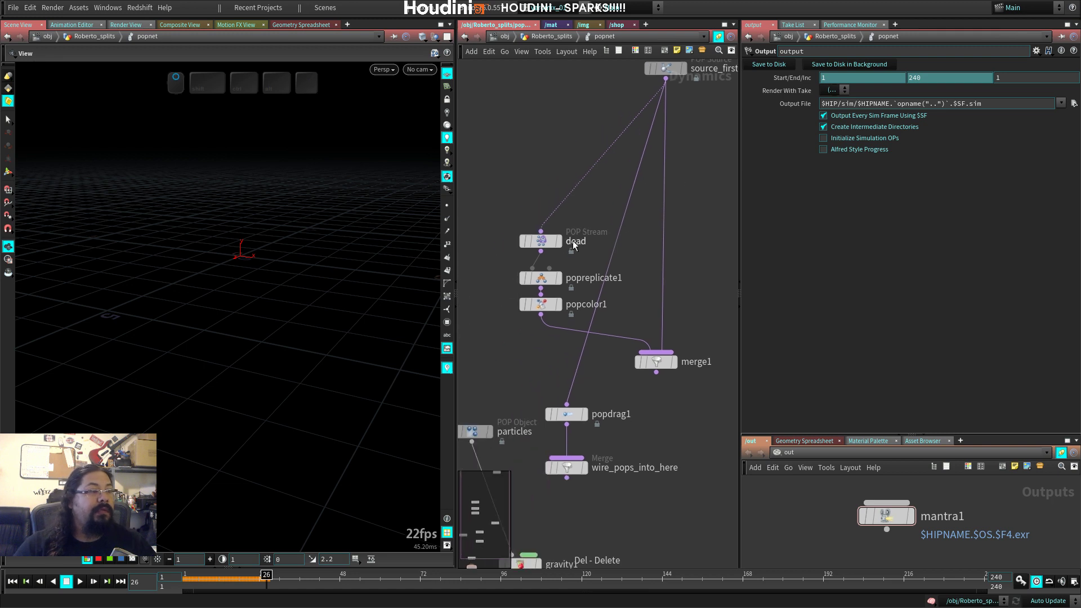
left_click(548, 242)
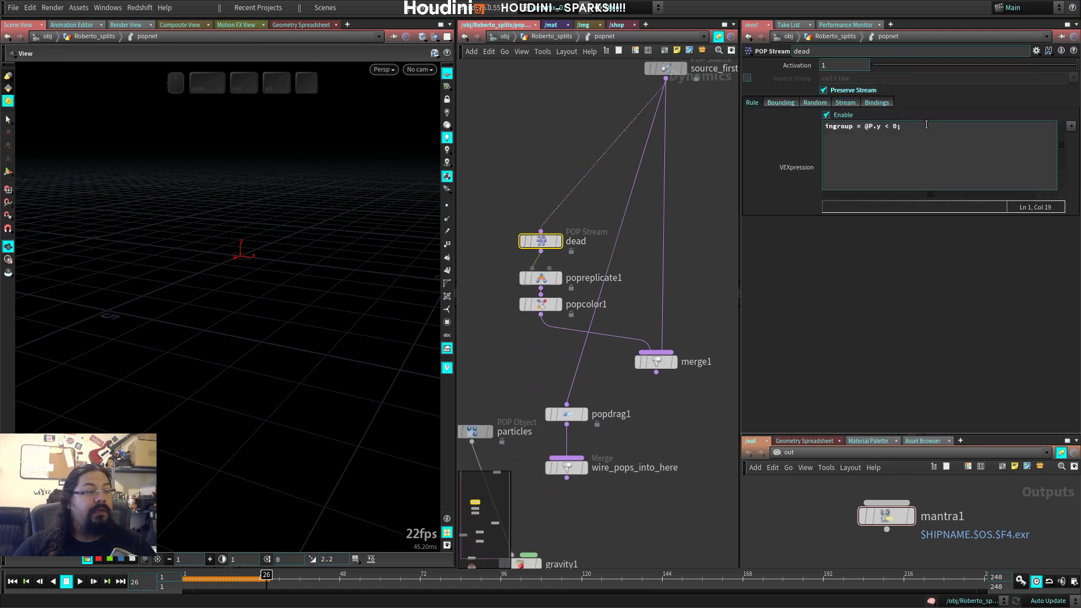
key("ctrl+Up")
middle_click_drag(568, 485, 582, 279)
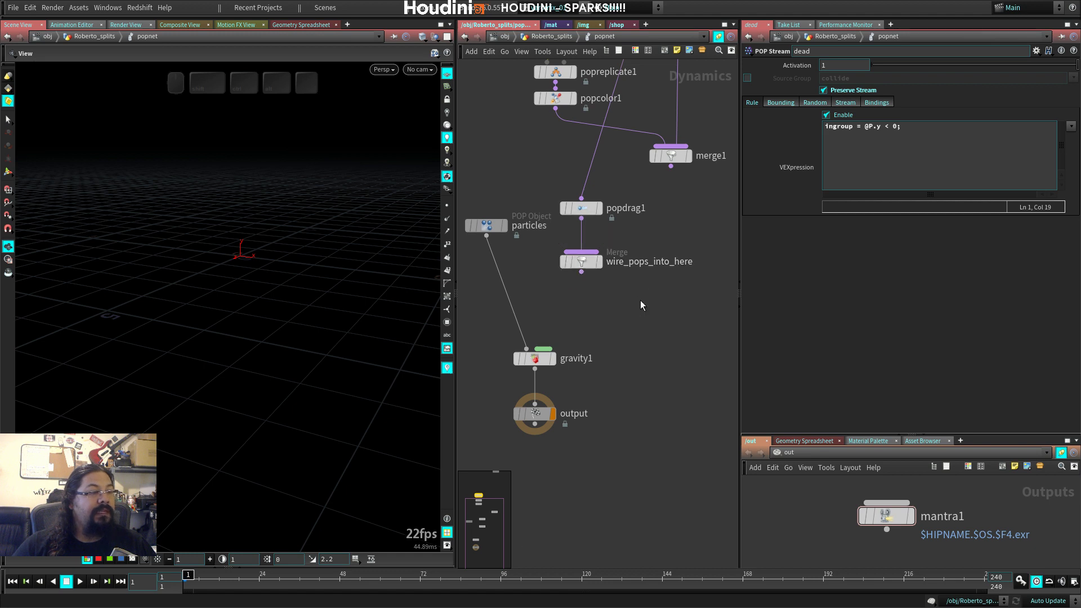
Step: Undo the node deletions and recent rewiring until merge1 feeds popdrag1 again, and play the simulation
key("ctrl+z")
key("ctrl+z")
key("ctrl+z")
key("ctrl+z")
key("ctrl+z")
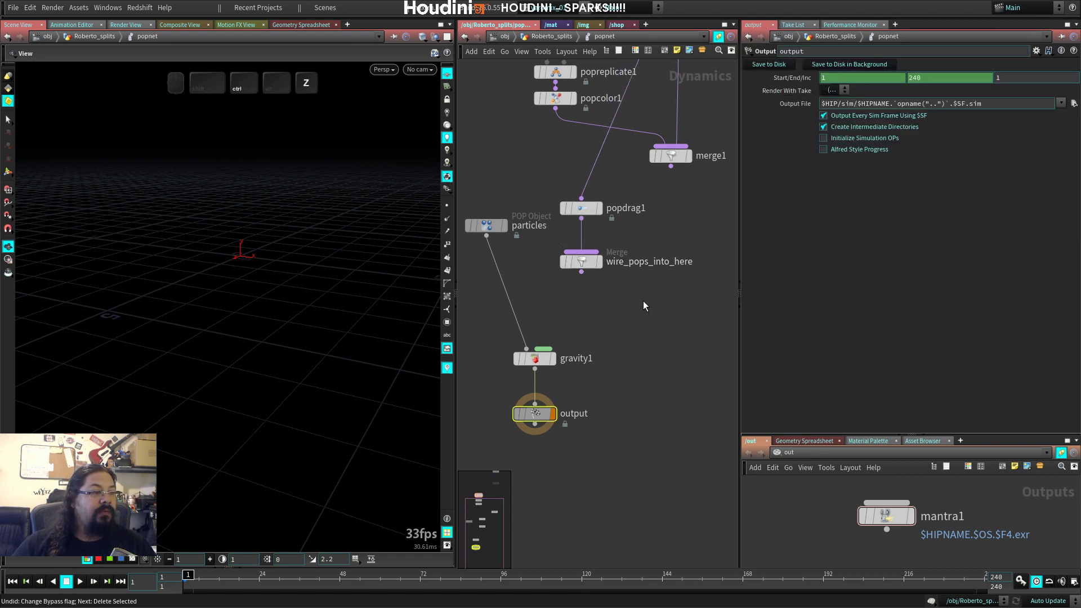
key("ctrl+z")
key("ctrl+z")
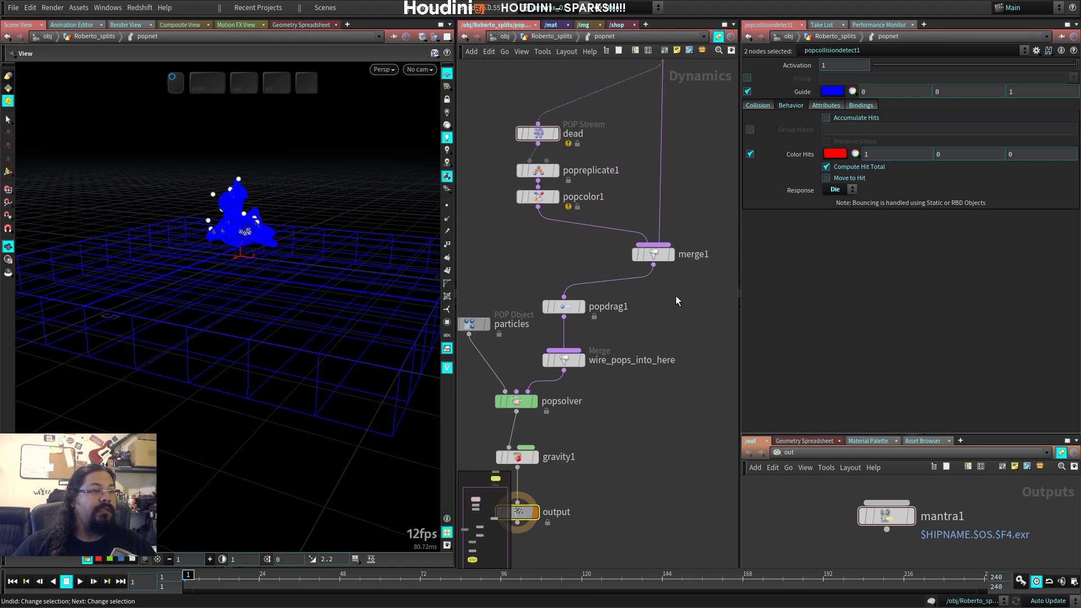
middle_click_drag(676, 297, 641, 367)
key("Up")
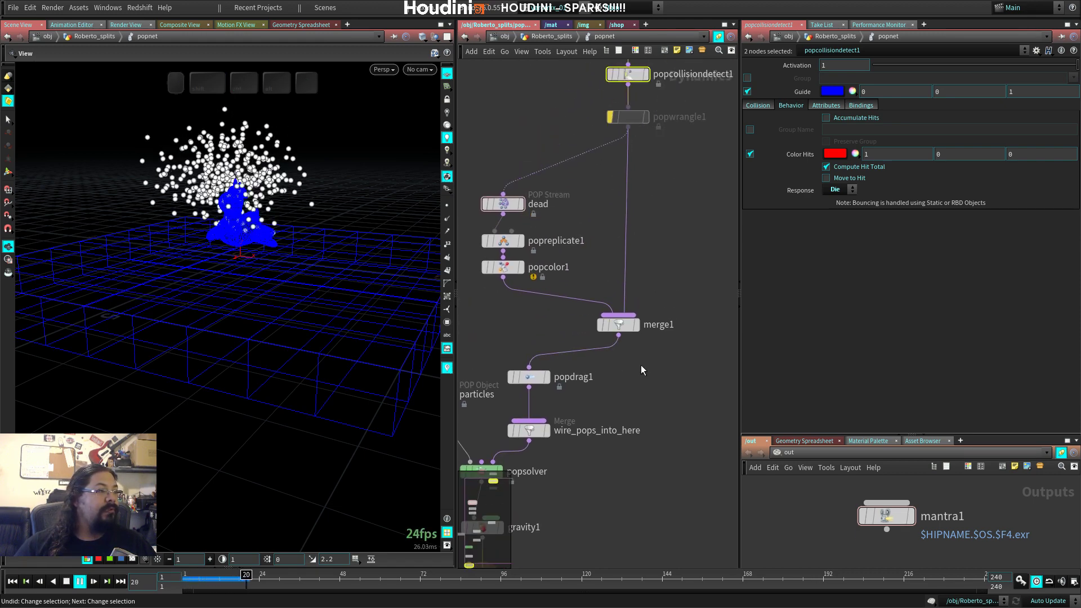
key("Up")
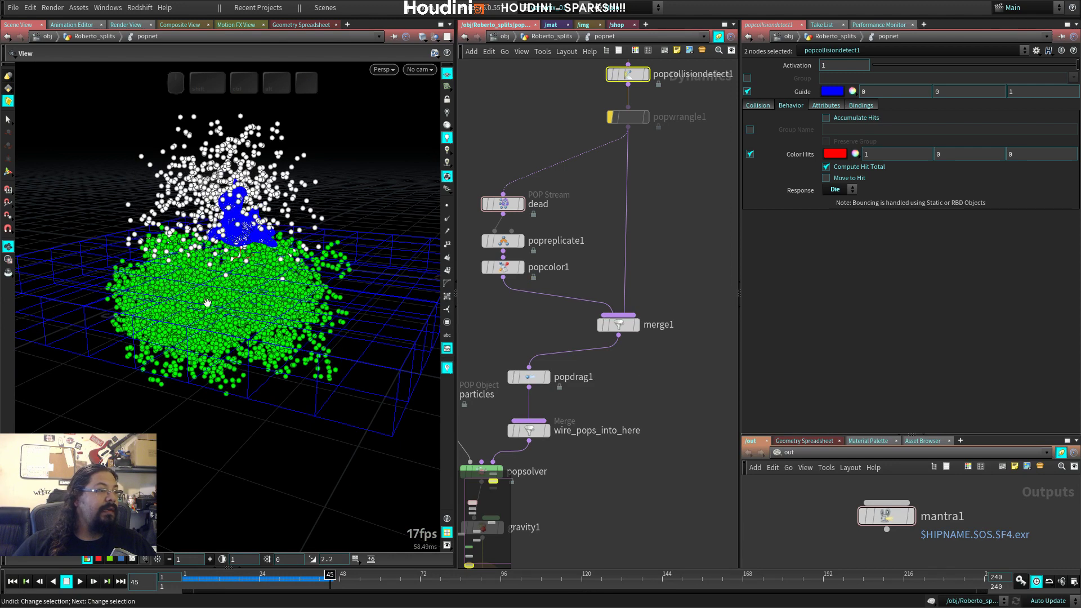
Step: Delete popcollisiondetect1 and replay the simulation from the first frame to inspect the replicated particles
middle_click_drag(668, 163, 641, 251)
left_click(618, 73)
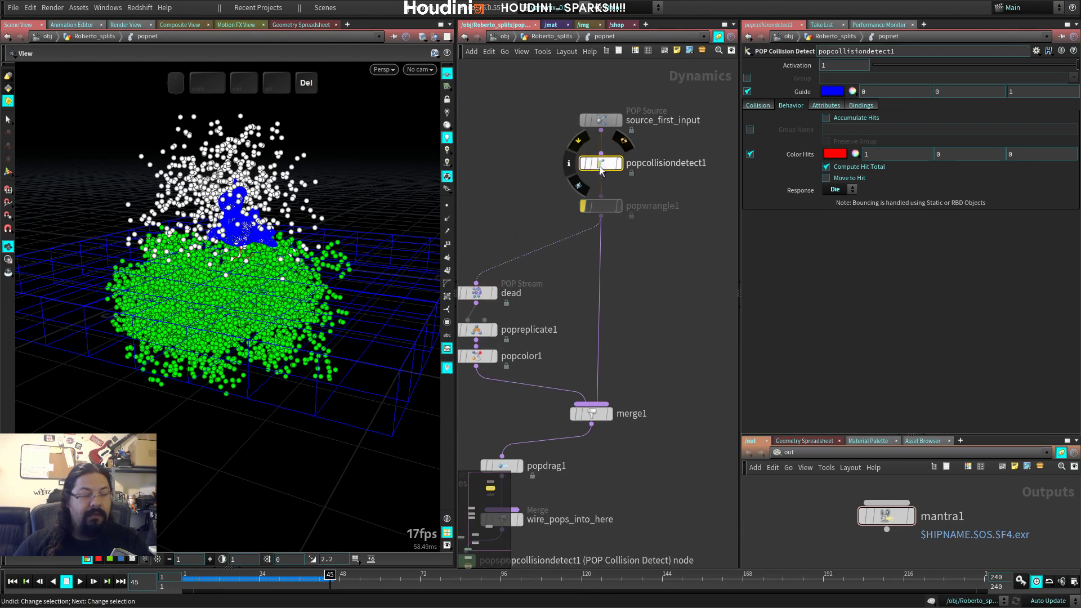
key("Delete")
left_click_drag(284, 280, 295, 242)
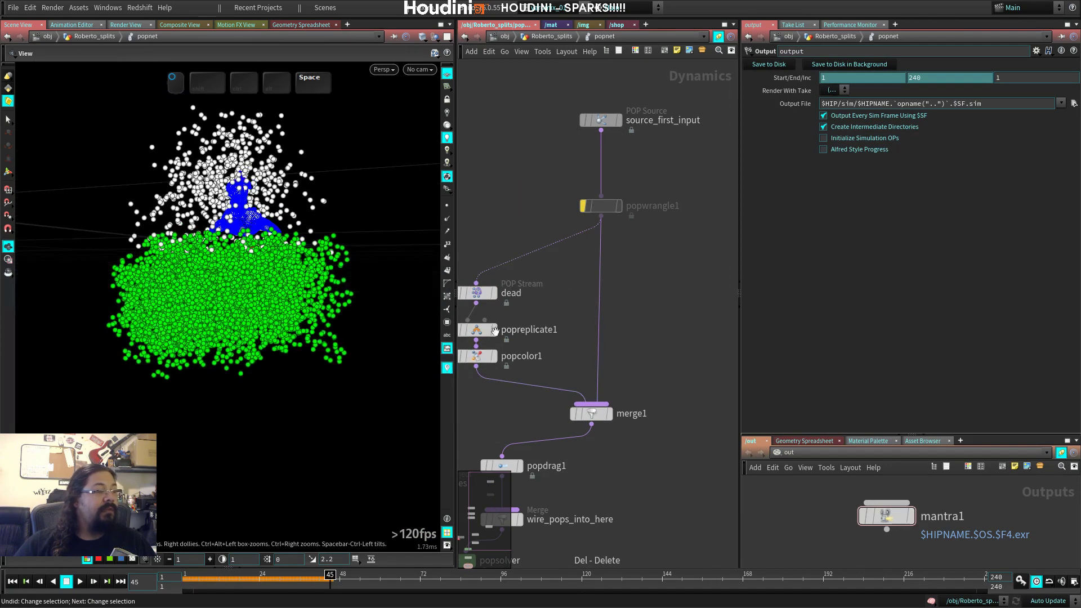
key("ctrl+Up")
key("Up")
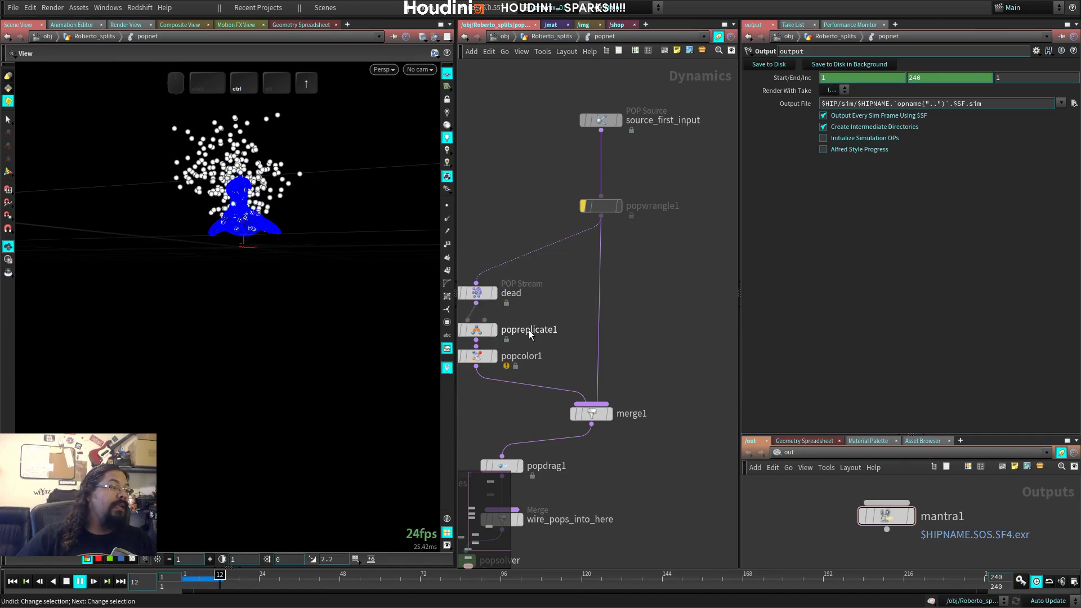
key("Up")
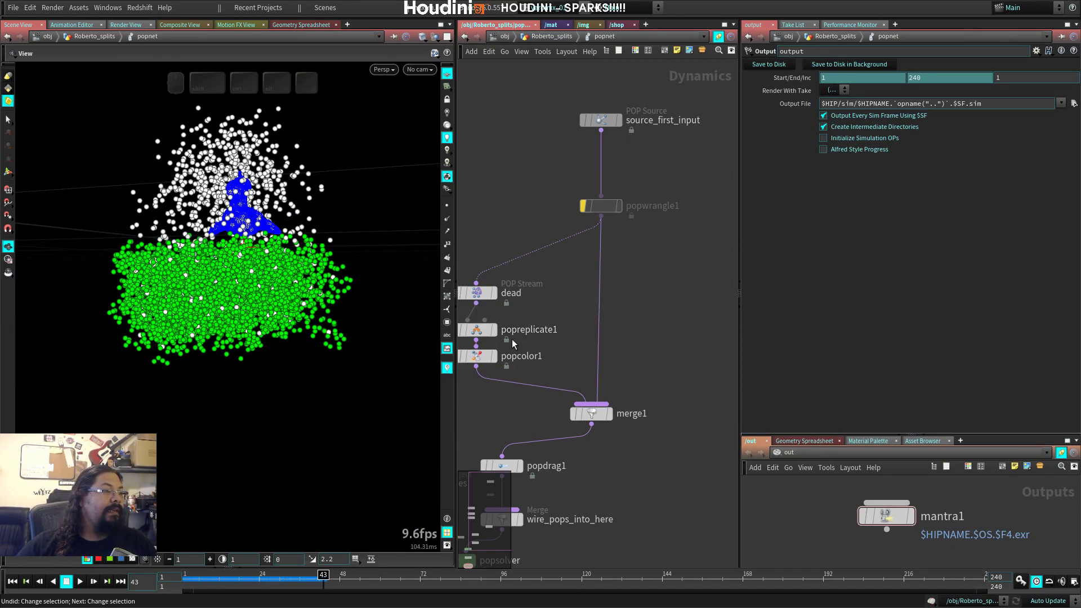
left_click_drag(238, 274, 248, 309)
mouse_move(248, 308)
right_mouse_down()
mouse_move(327, 306)
mouse_move(266, 304)
right_mouse_up()
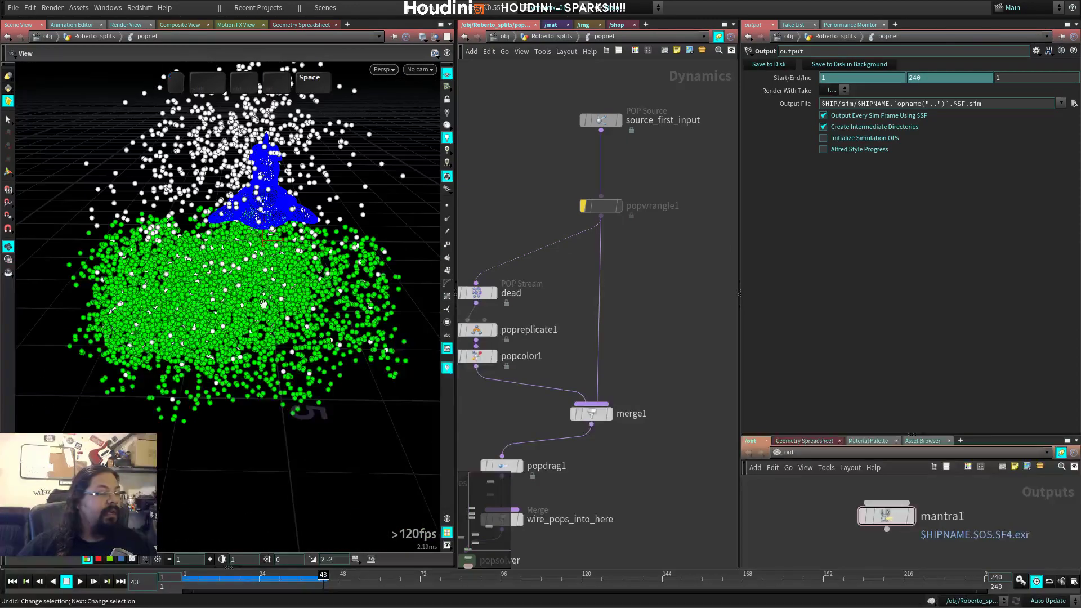
Step: Space out the side branch by moving popreplicate1 and the dead stream upward, away from popcolor1
middle_click_drag(517, 292, 621, 183)
left_click_drag(621, 183, 621, 159)
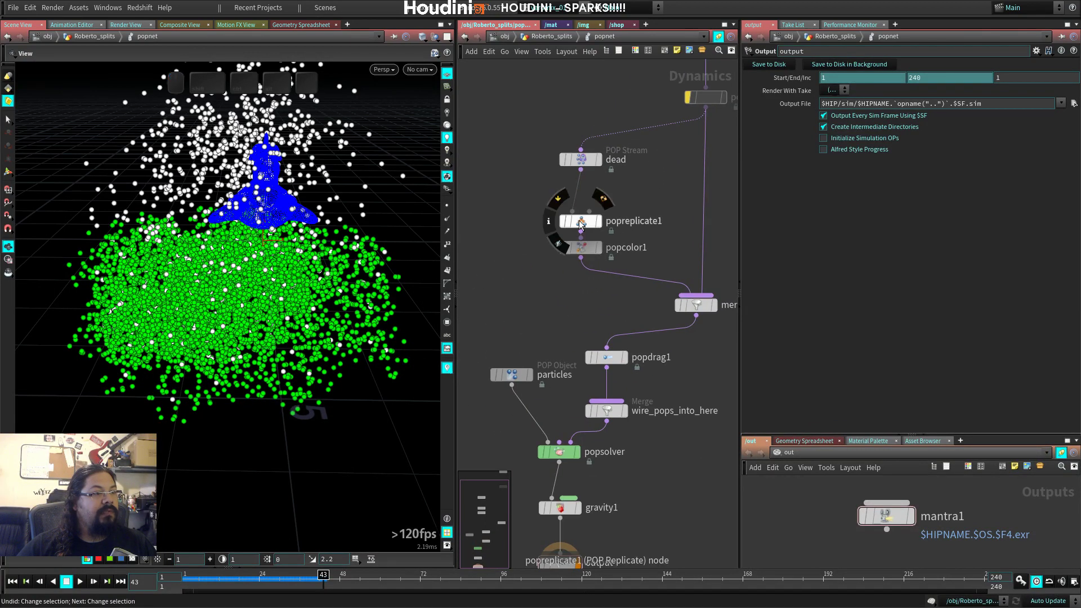
left_click_drag(580, 221, 582, 191)
middle_click_drag(687, 210, 596, 310)
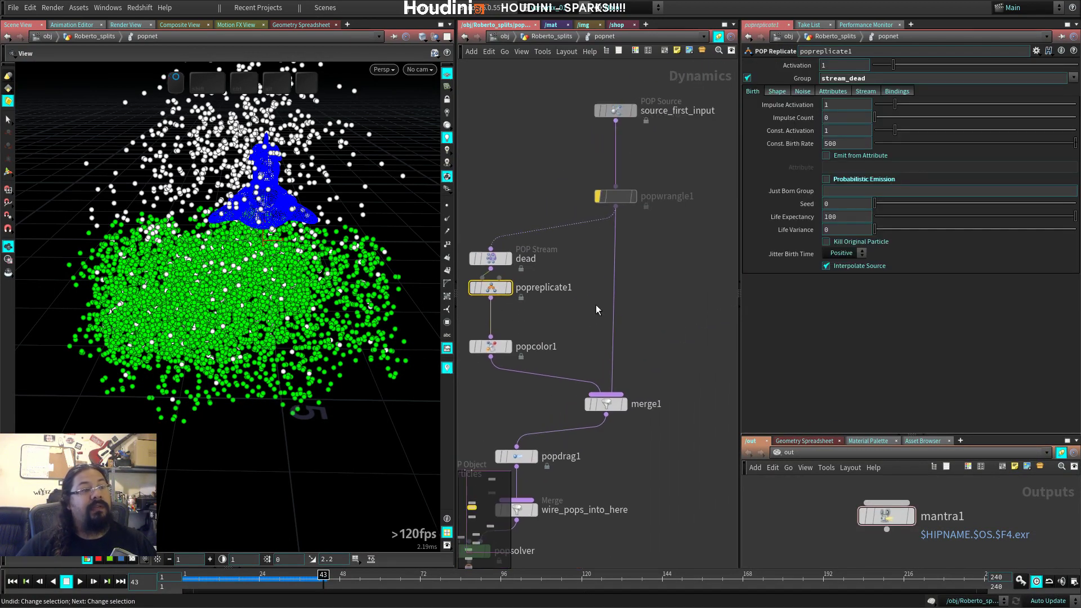
middle_click_drag(563, 197, 587, 197)
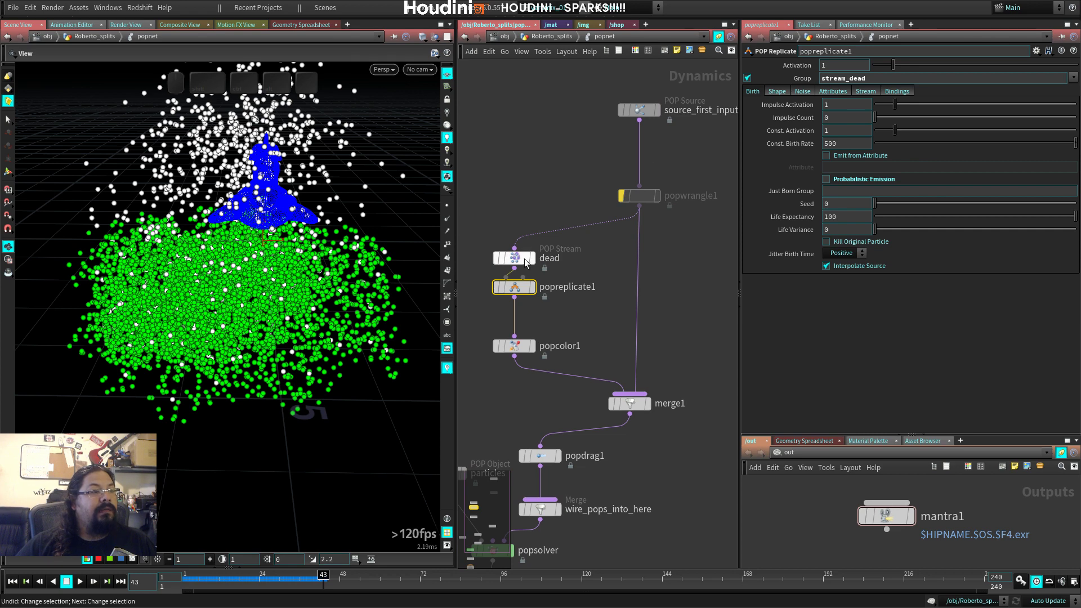
left_click_drag(515, 259, 515, 247)
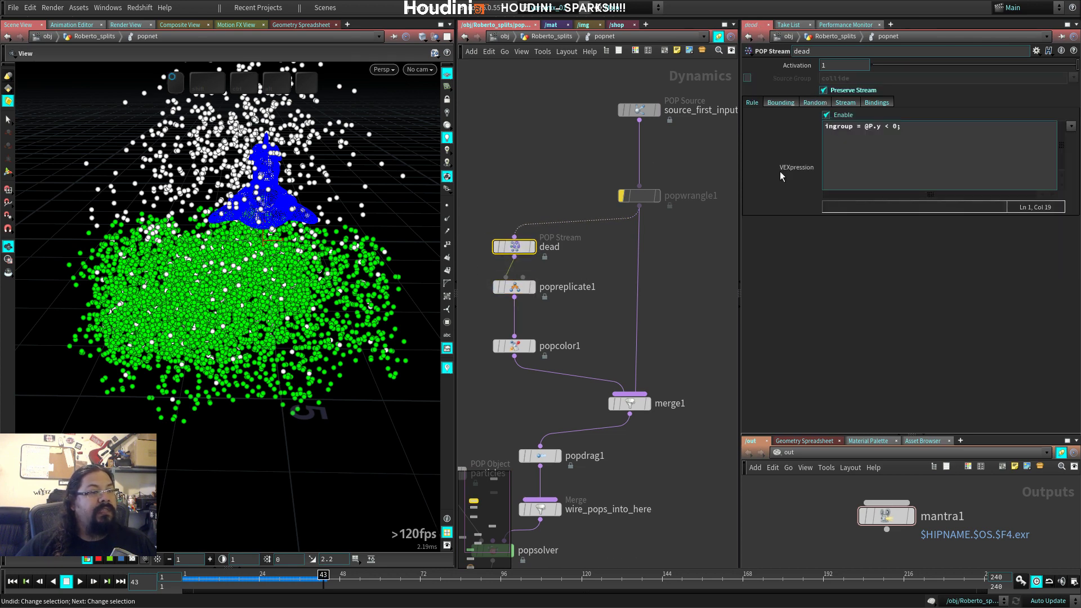
Step: Change the dead stream's rule to ingroup = @P.y < 0.001; and replay the simulation
left_click_drag(910, 126, 862, 129)
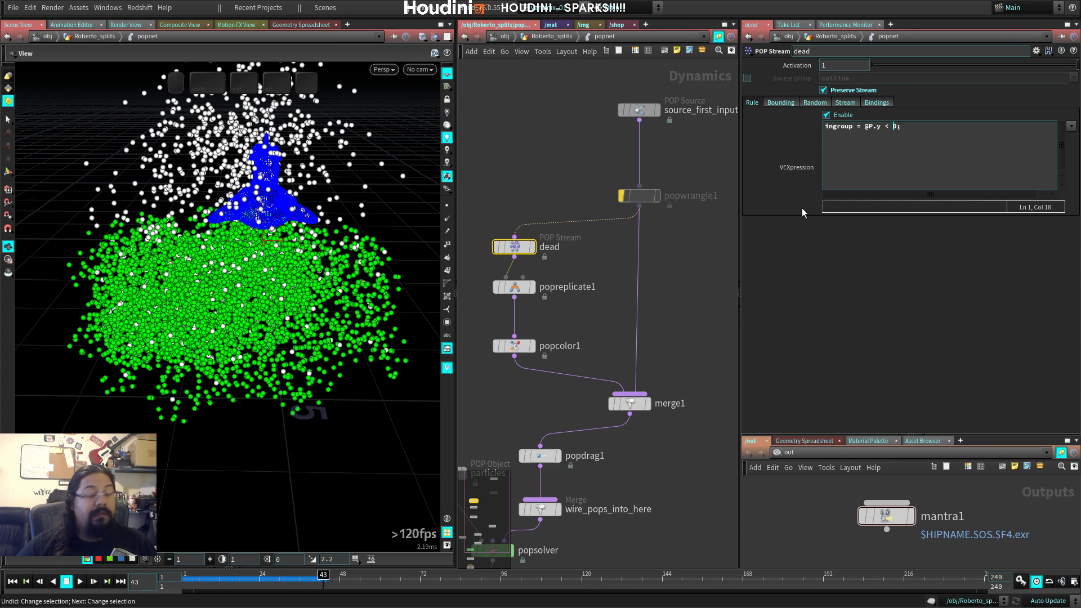
key("Right")
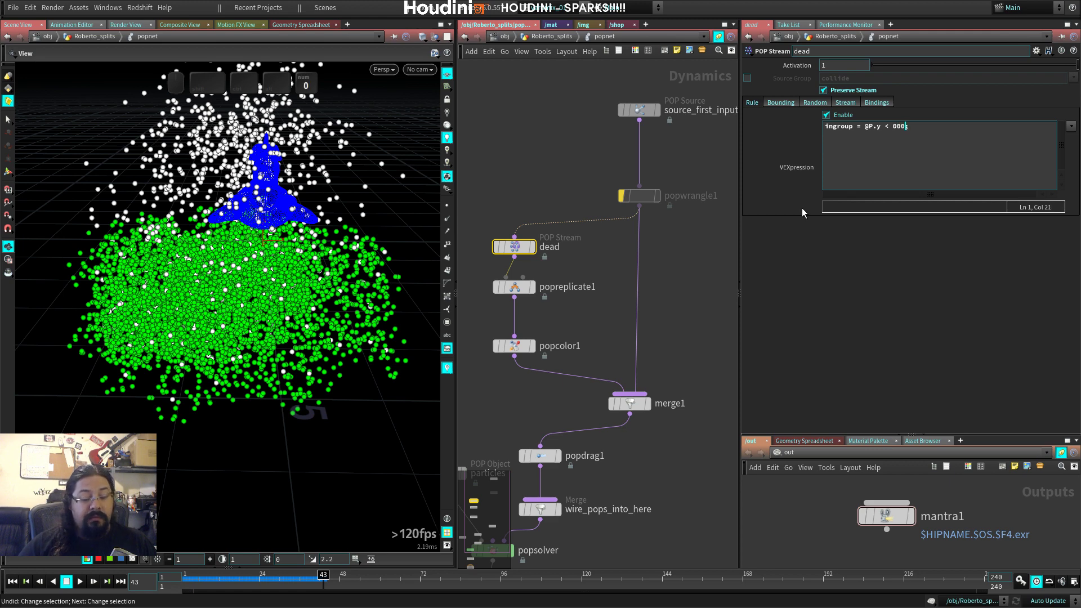
type(".001")
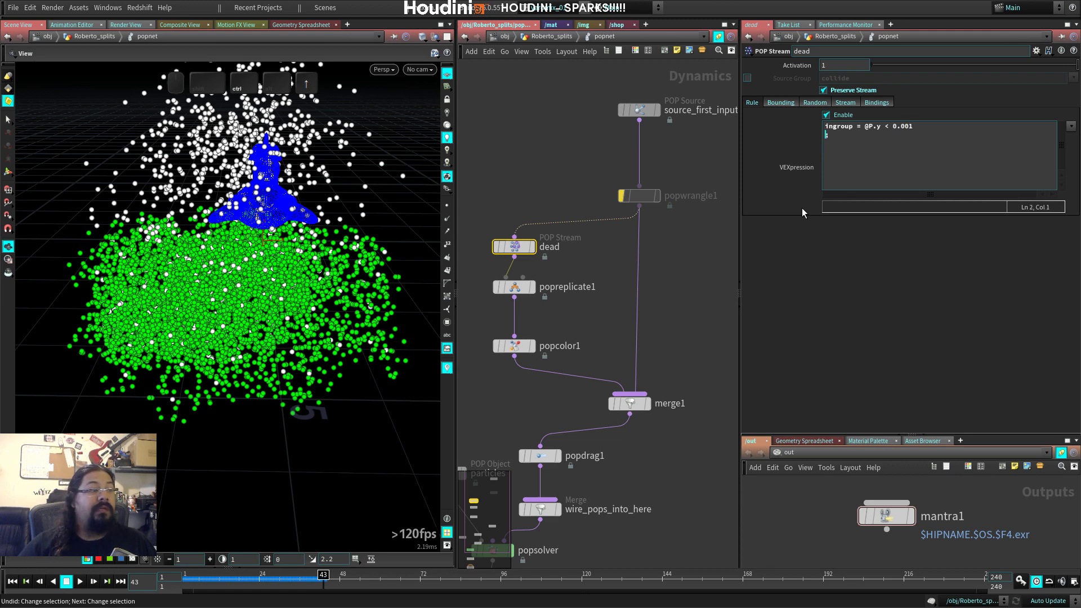
key("BackSpace")
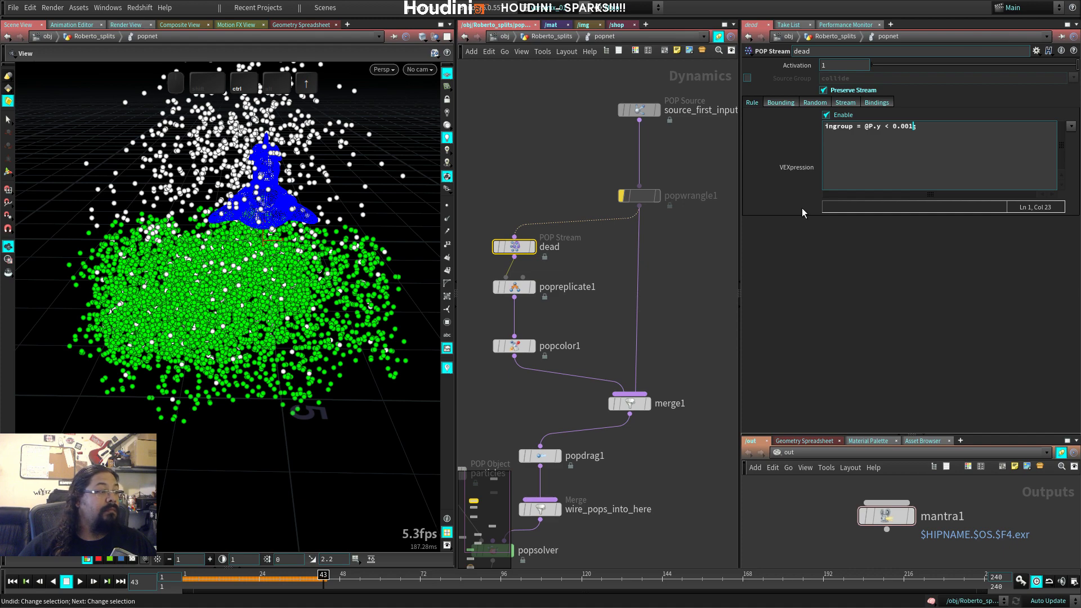
left_click(565, 167)
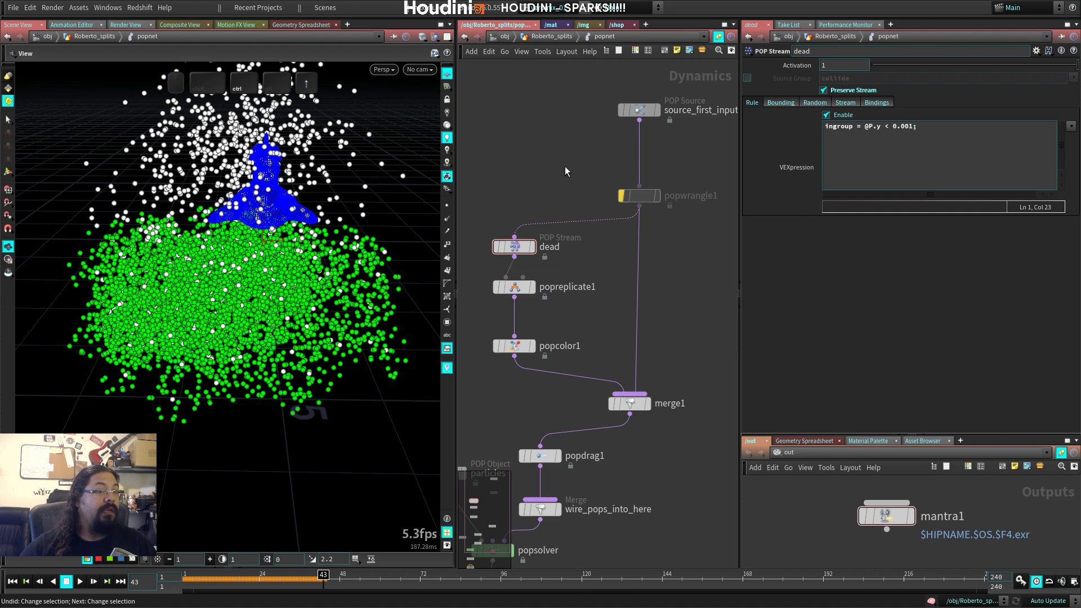
key("Up")
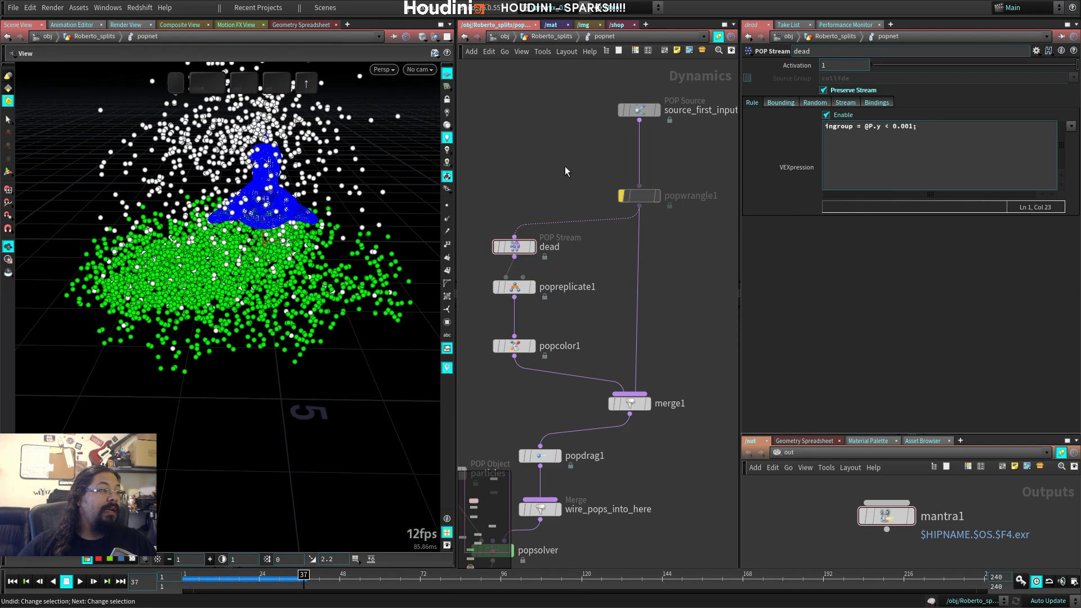
Step: Reposition popreplicate1 lower between dead and popcolor1 and inspect the replicated particles near the floor
key("space")
middle_click_drag(598, 309, 615, 220)
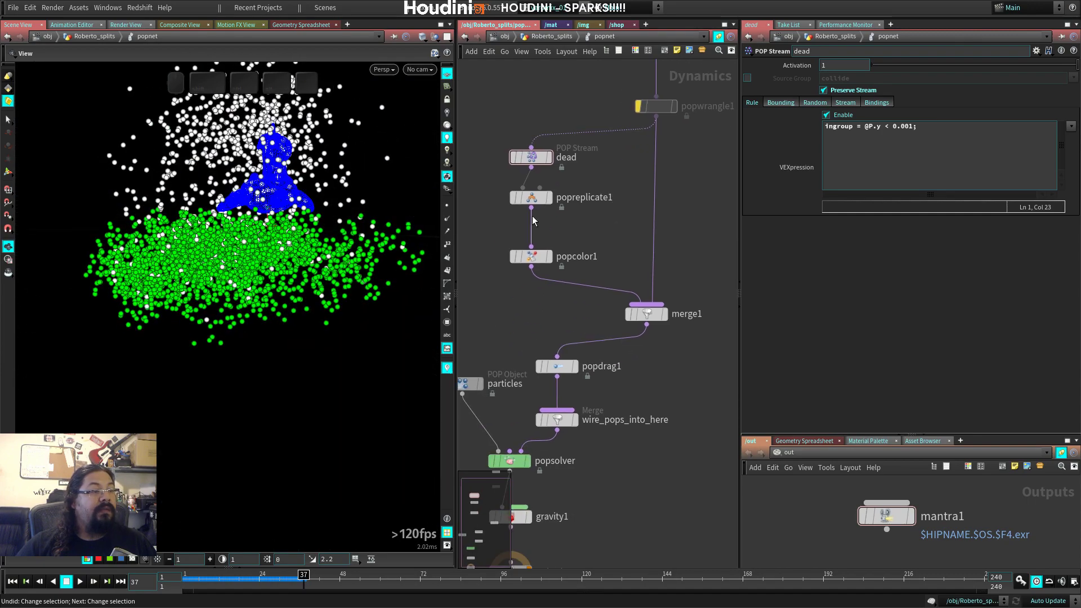
left_click(529, 227)
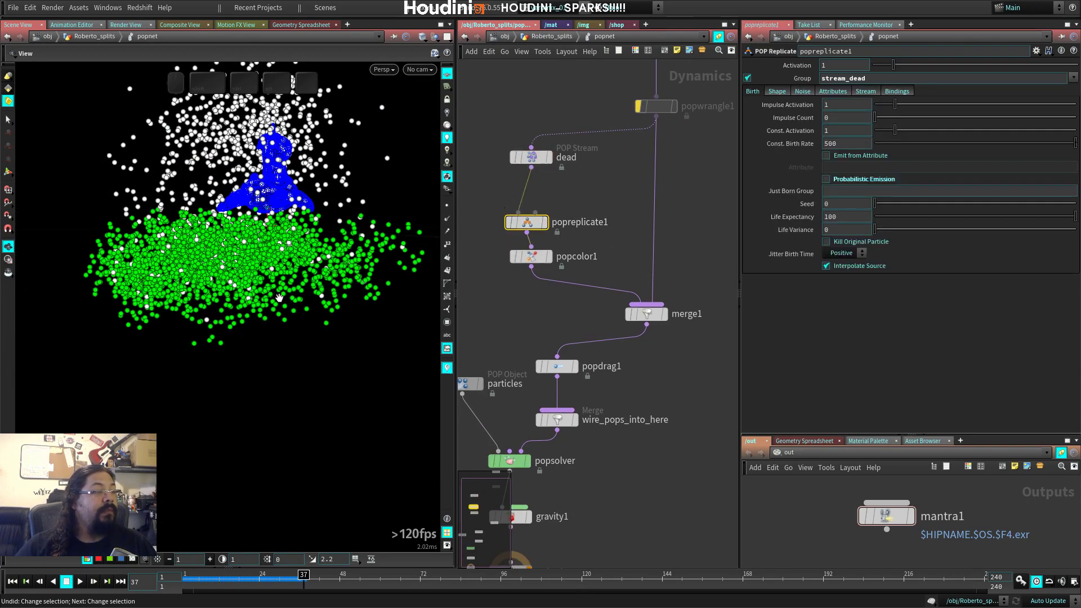
mouse_move(250, 282)
left_mouse_down()
mouse_move(237, 315)
mouse_move(259, 287)
mouse_move(247, 298)
left_mouse_up()
middle_click_drag(561, 179, 538, 253)
mouse_move(316, 271)
left_mouse_down()
mouse_move(286, 280)
mouse_move(315, 265)
left_mouse_up()
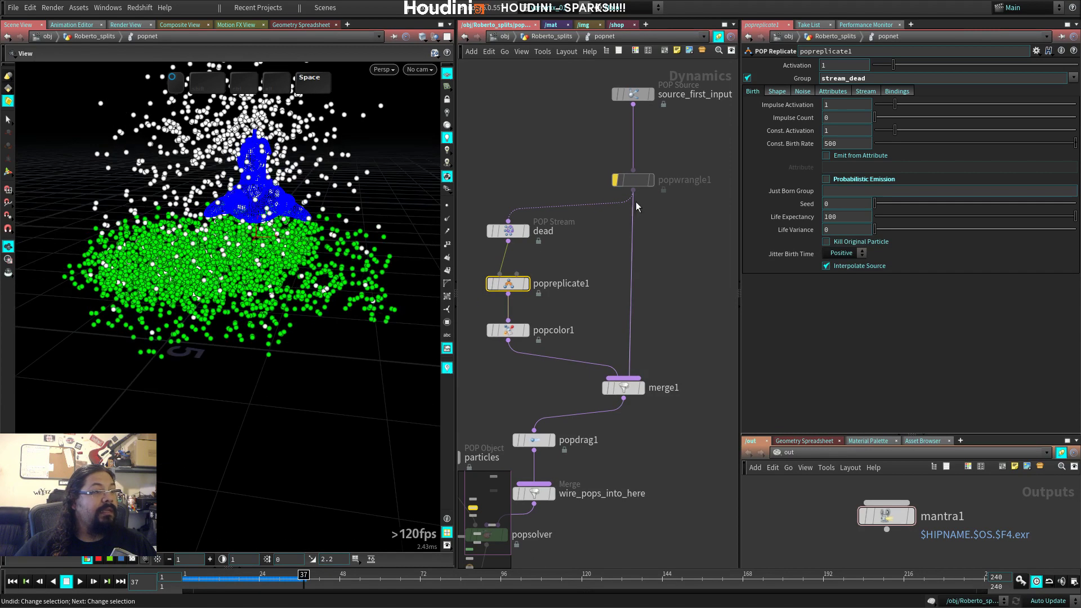
Step: Insert a new POP Collision Detect node between source_first_input and popwrangle1
middle_click_drag(575, 158, 554, 192)
key("Tab")
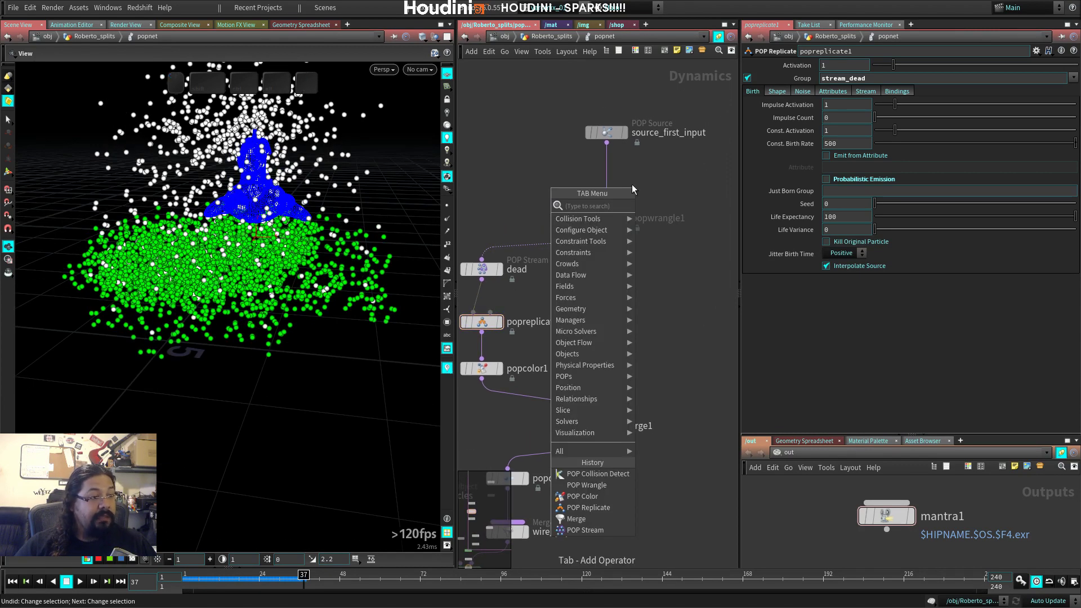
left_click(591, 474)
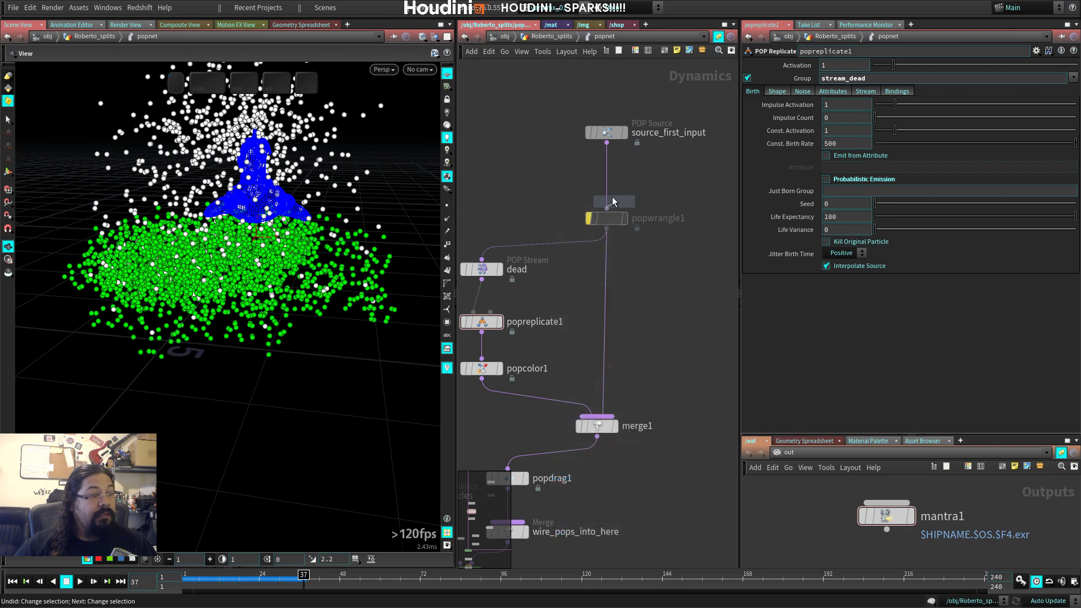
left_click(606, 175)
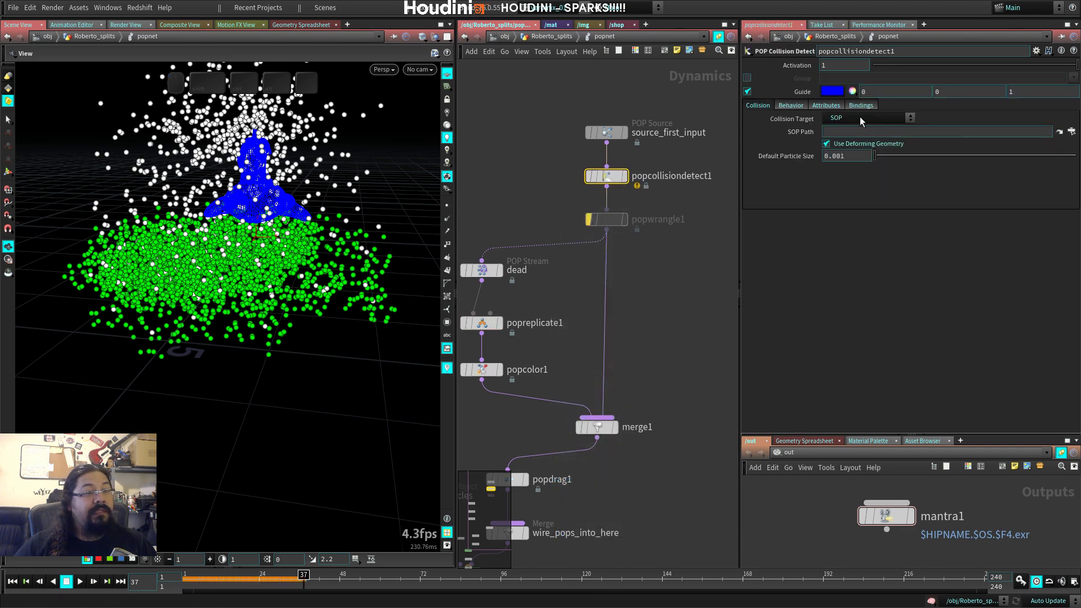
Step: Set the SOP Path of popcollisiondetect1 to the floor object as the collision target
left_click(1071, 132)
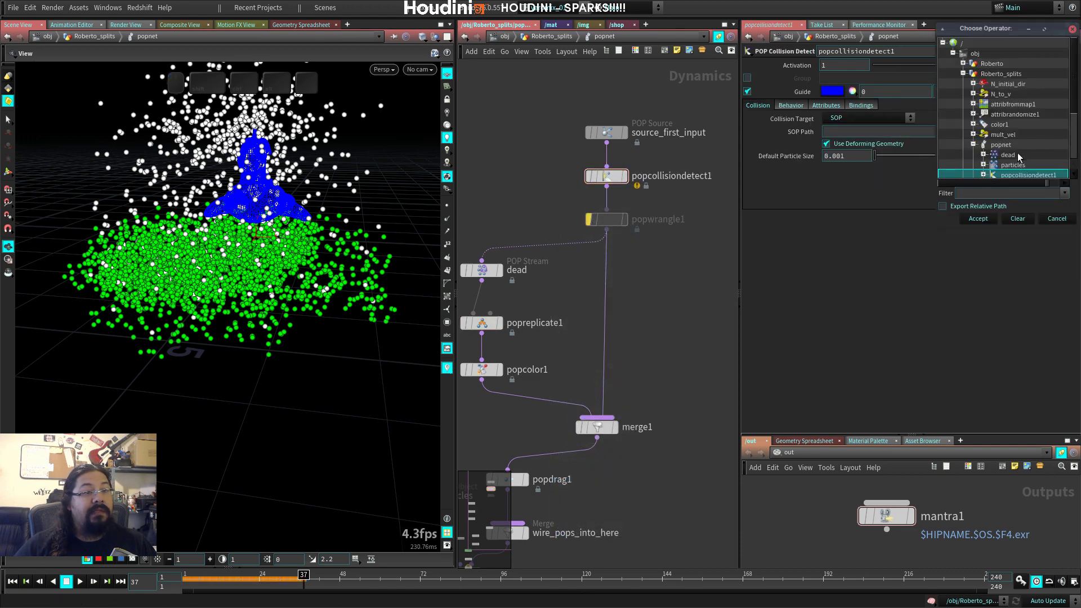
left_click(963, 74)
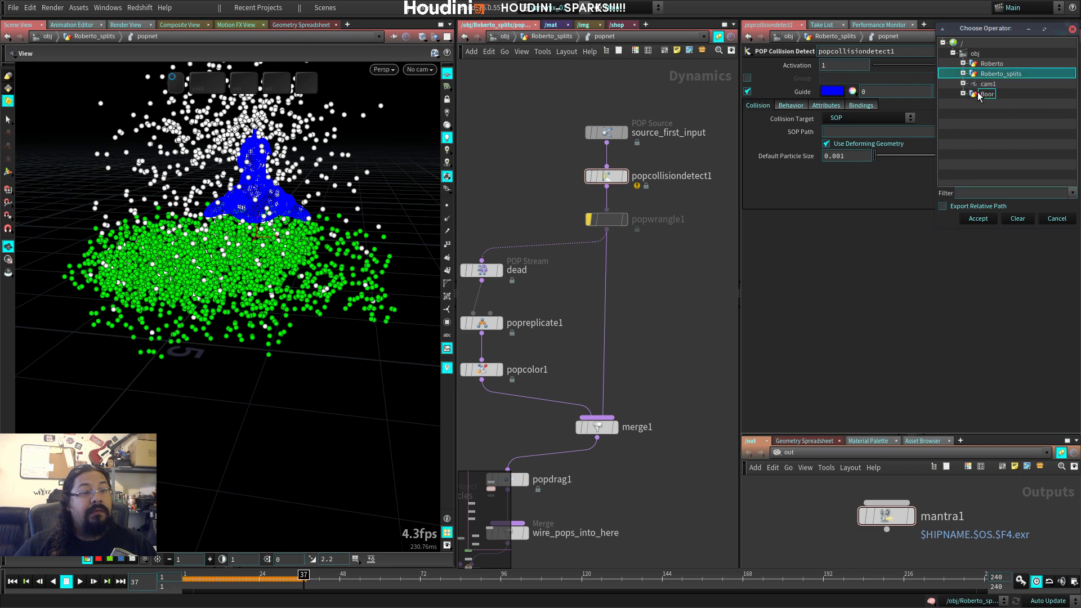
double_click(979, 95)
Step: Set popcollisiondetect1's collision Response to Die and replay the simulation to check the particles at the floor
left_click(837, 107)
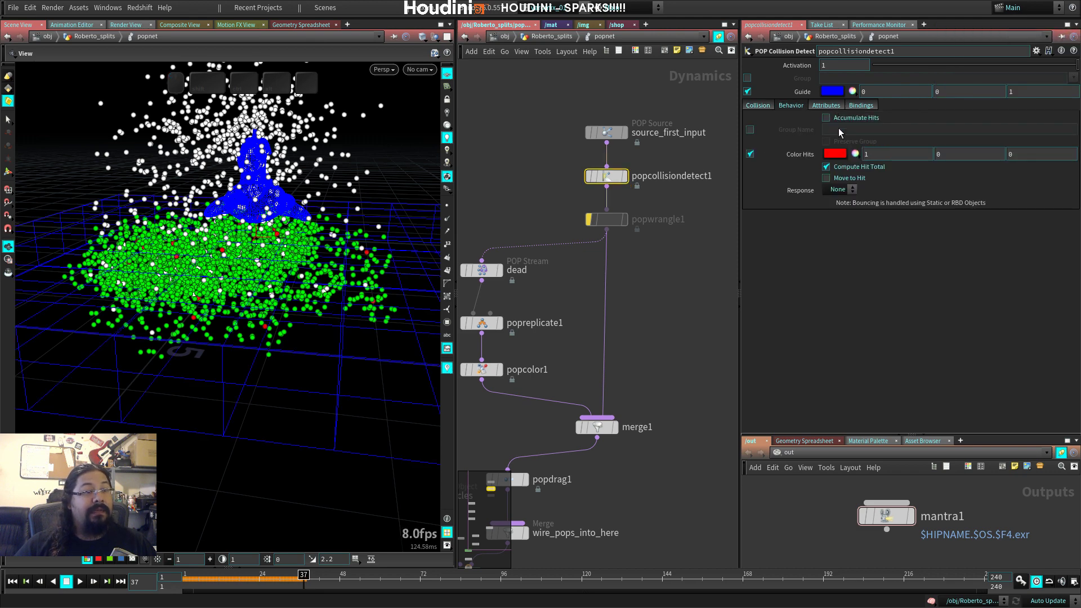
left_click(851, 191)
left_click(836, 222)
key("ctrl+Up")
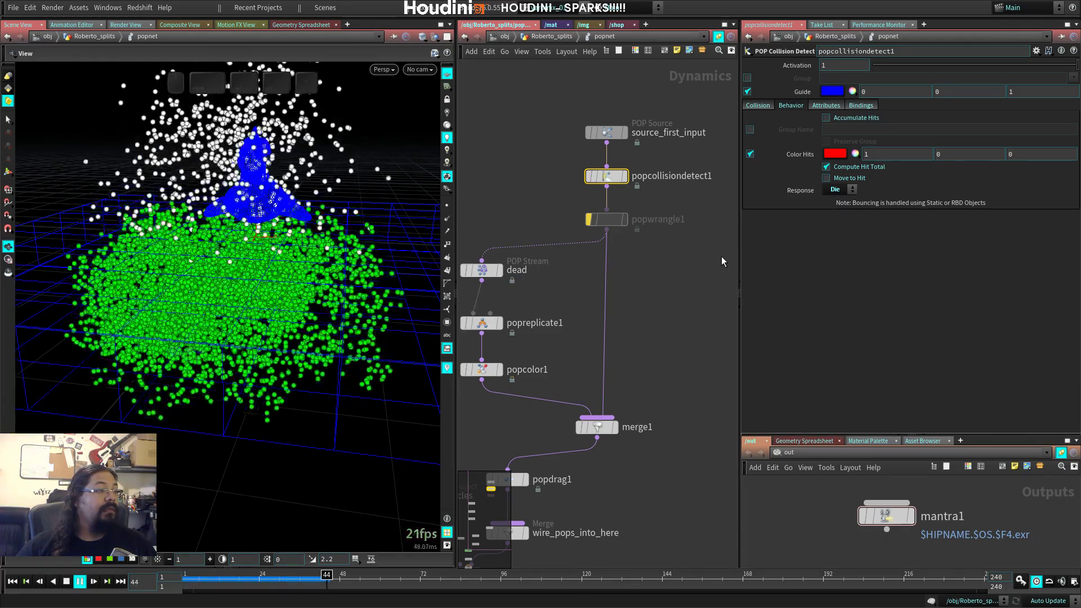
left_click_drag(721, 256, 741, 218)
mouse_move(315, 316)
left_mouse_down()
mouse_move(304, 265)
mouse_move(310, 313)
left_mouse_up()
left_click_drag(508, 289, 547, 247)
left_click_drag(542, 300, 542, 288)
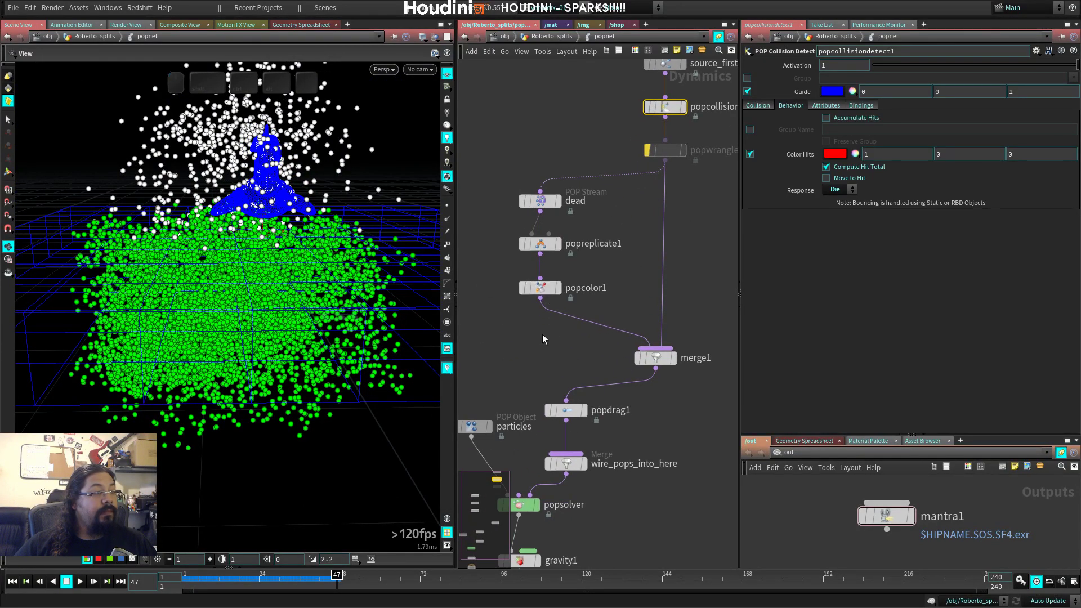
Step: Try lower Const. Birth Rate values of 2.72 and 100 on popreplicate1, replaying the simulation for each
left_click(540, 201)
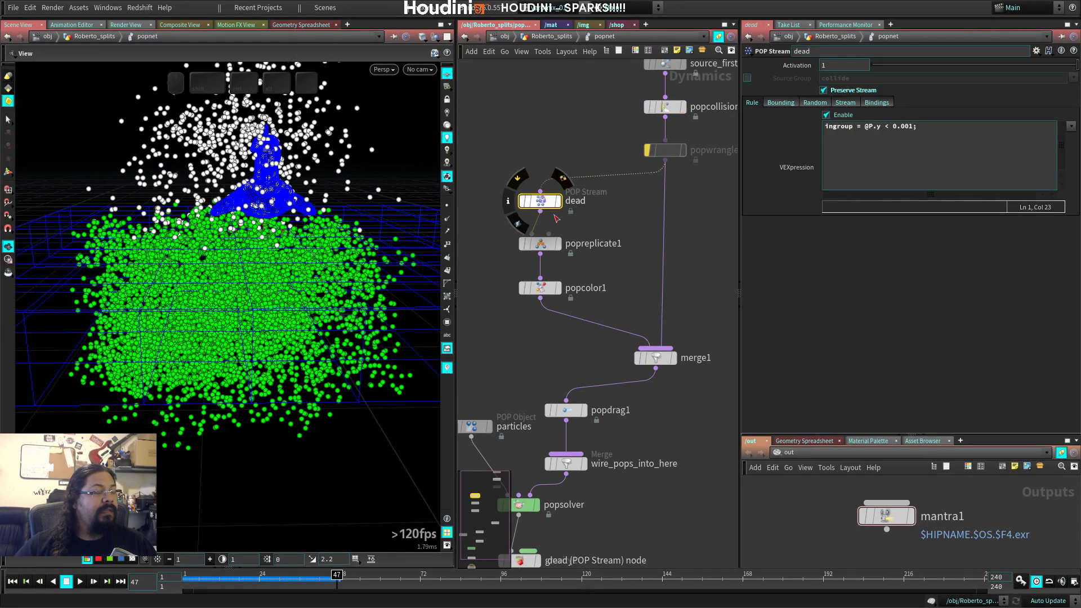
left_click(541, 244)
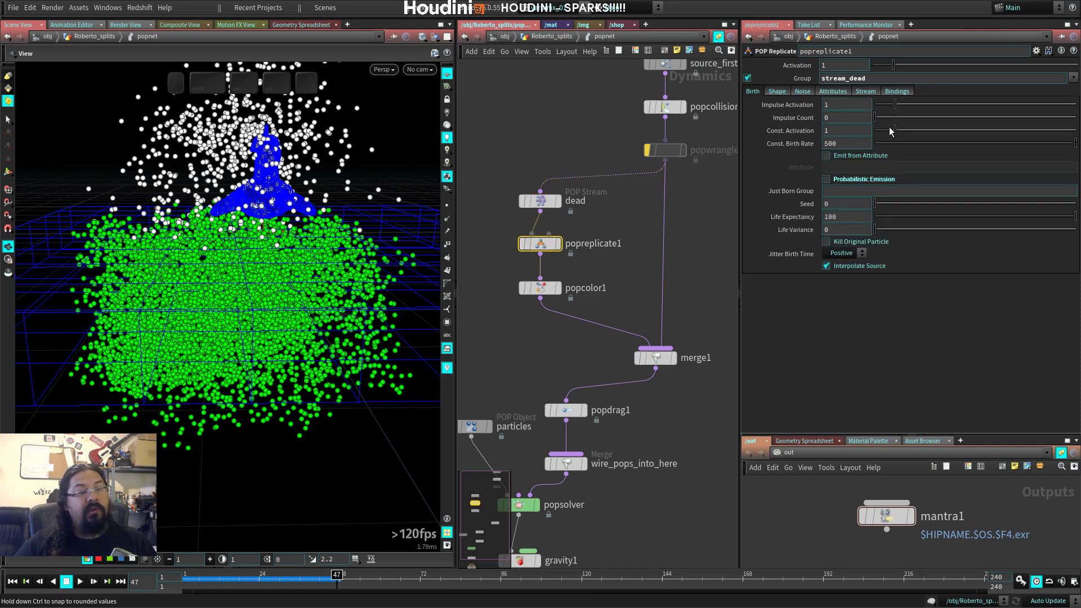
left_click_drag(879, 143, 964, 149)
key("ctrl+Up")
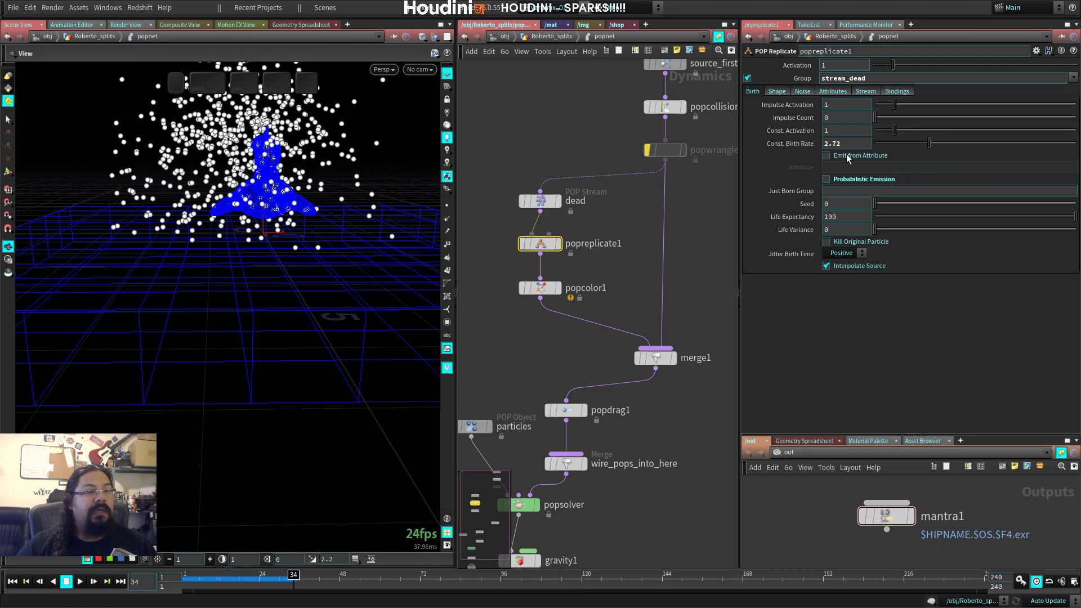
type("100")
key("Return")
key("ctrl+Up")
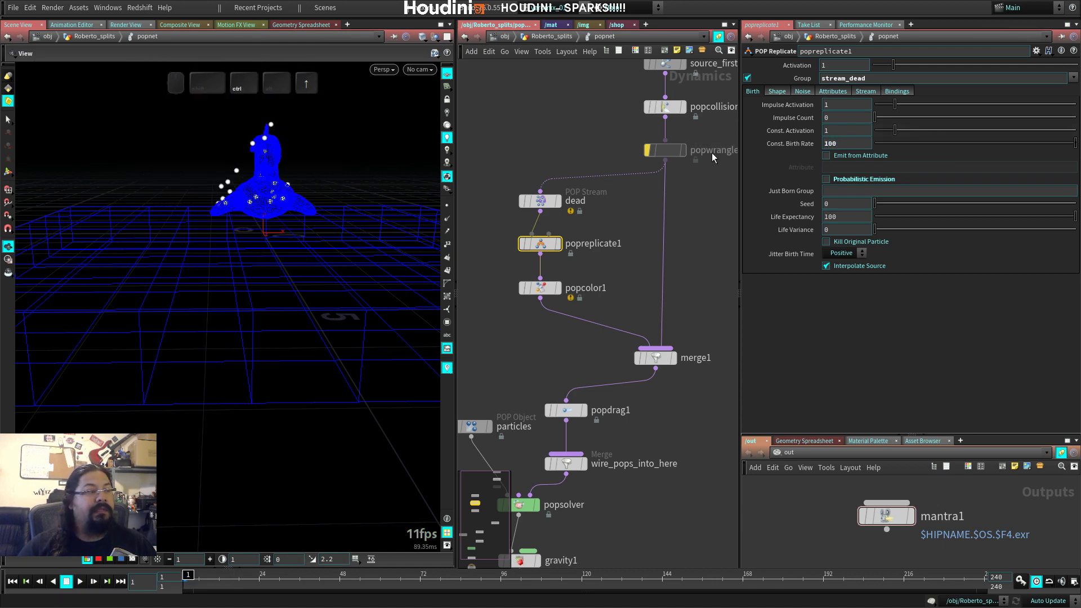
key("Up")
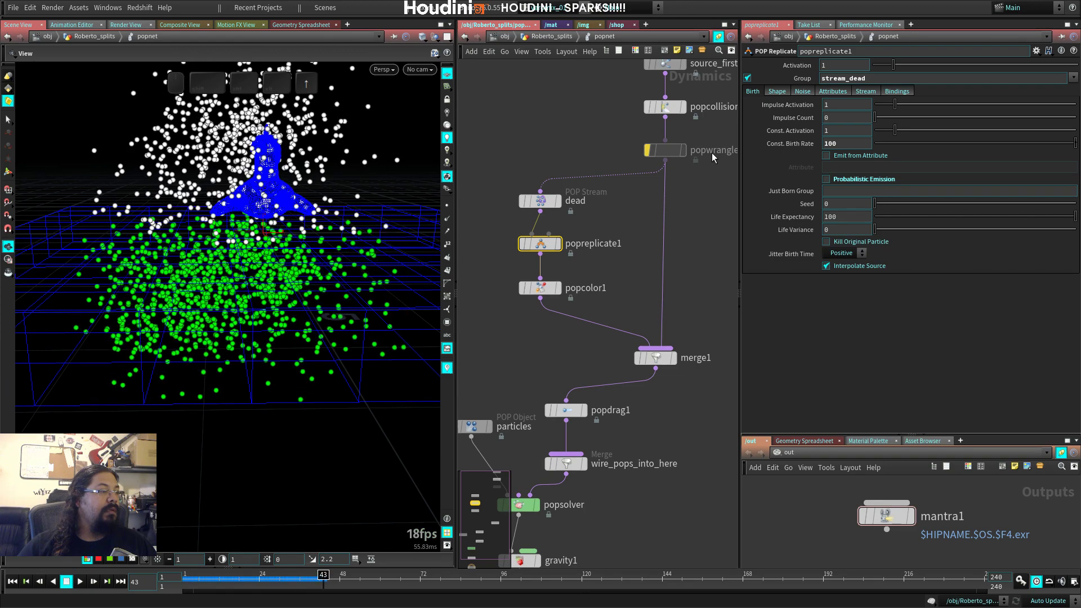
left_click(837, 143)
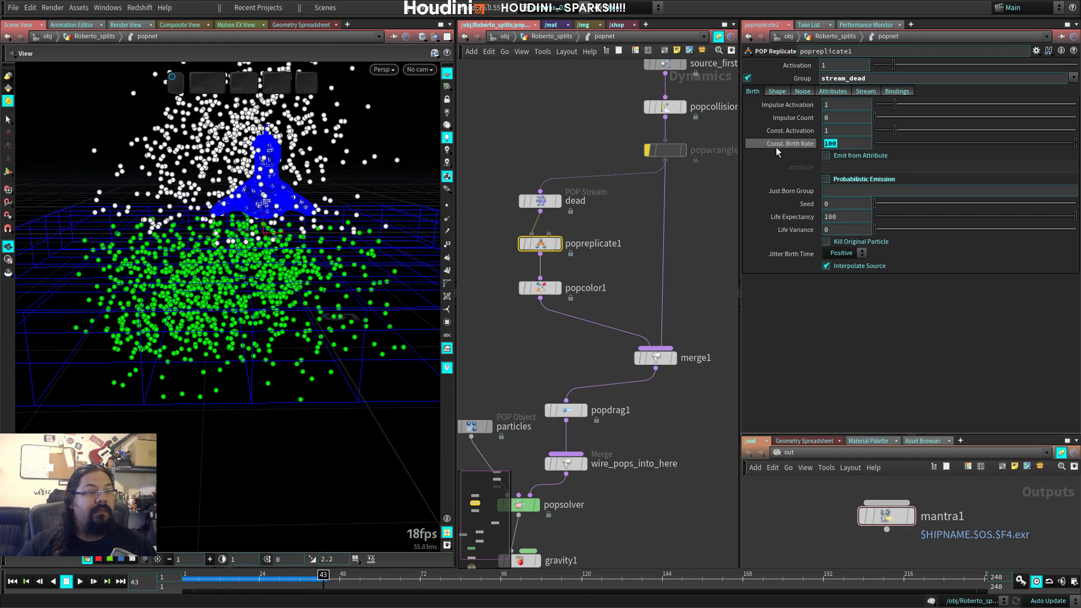
left_click_drag(236, 259, 176, 304)
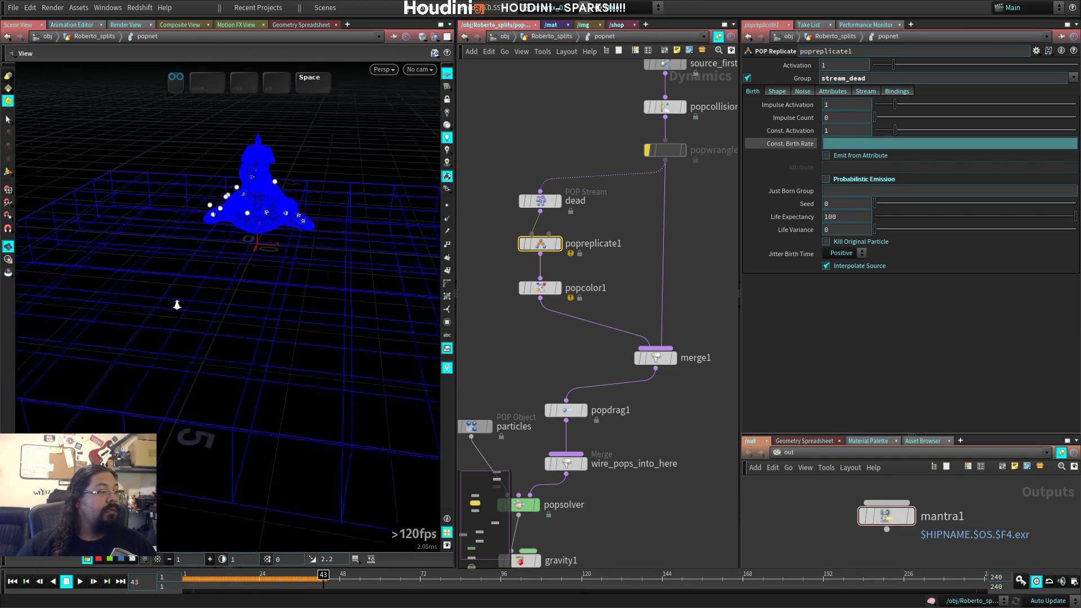
right_click_drag(176, 304, 248, 270)
key("ctrl+z")
Step: Replay the simulation from the start up to frame 29 and examine the first replicated particles on the floor
left_click_drag(236, 273, 249, 318)
key("ctrl+Up")
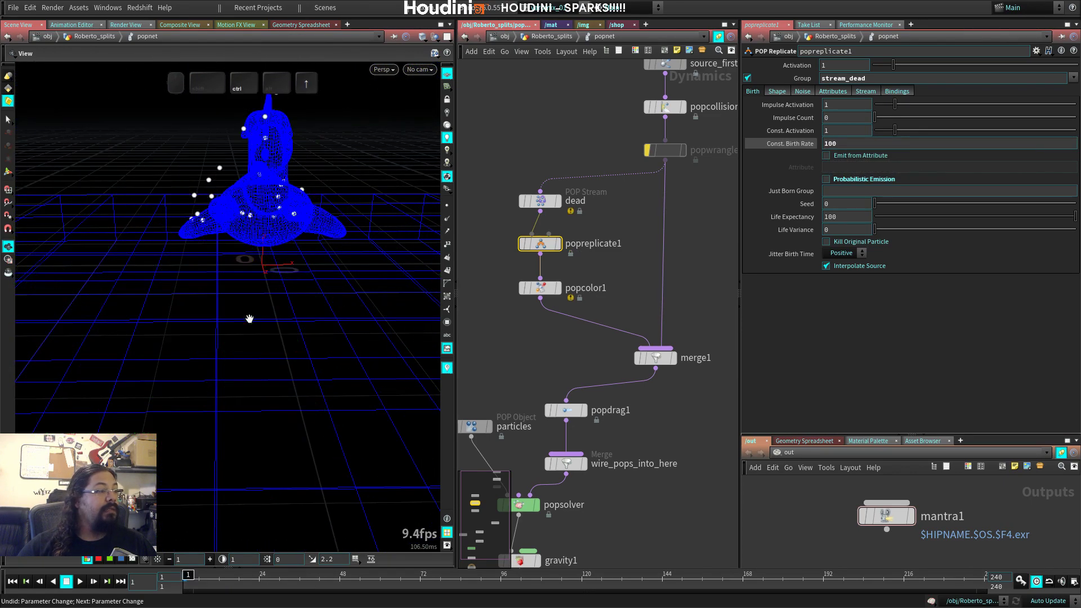
key("Right")
key("Right")
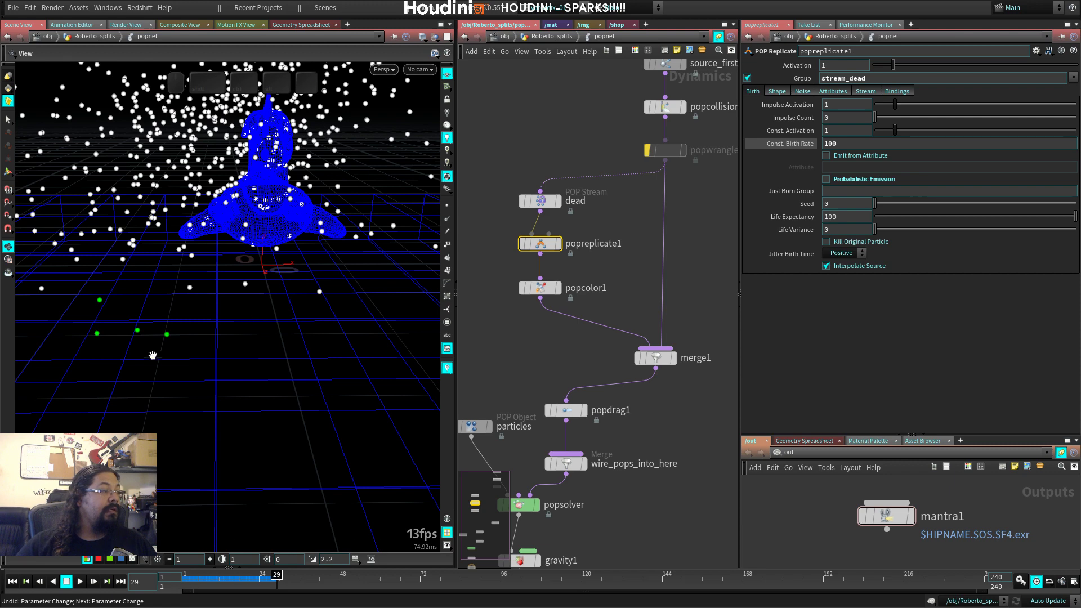
left_click_drag(152, 355, 147, 273)
middle_click_drag(147, 289, 280, 321)
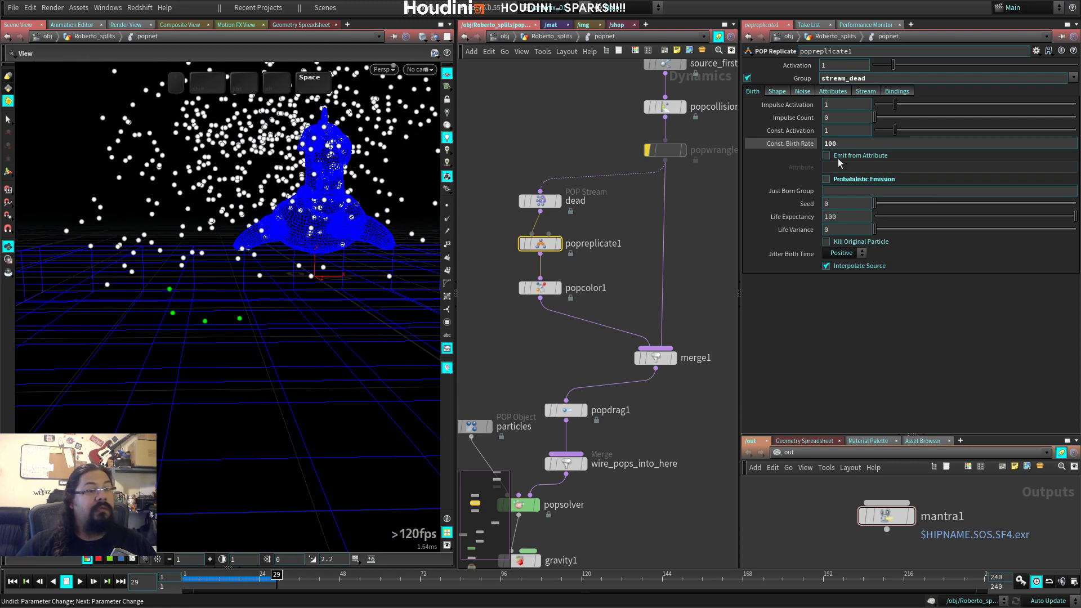
Step: Set popreplicate1's Const. Birth Rate to 200 and open its Shape settings
left_click(804, 144)
type("2")
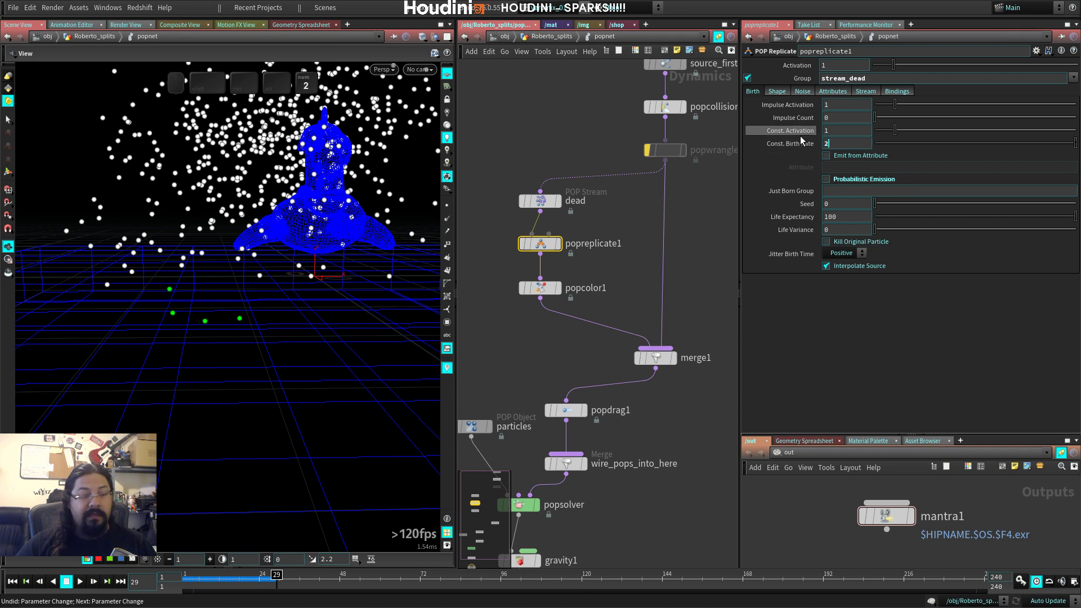
type("00")
key("Return")
left_click(778, 92)
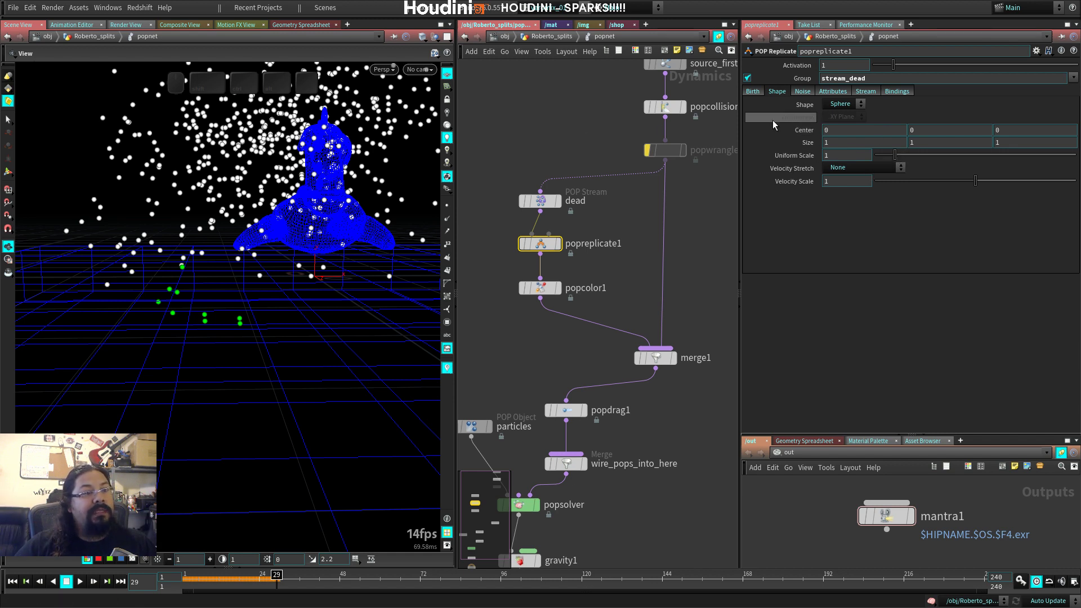
Step: Set the Uniform Scale of the popreplicate1 node's sphere shape to 0.1
left_click_drag(792, 157, 895, 156)
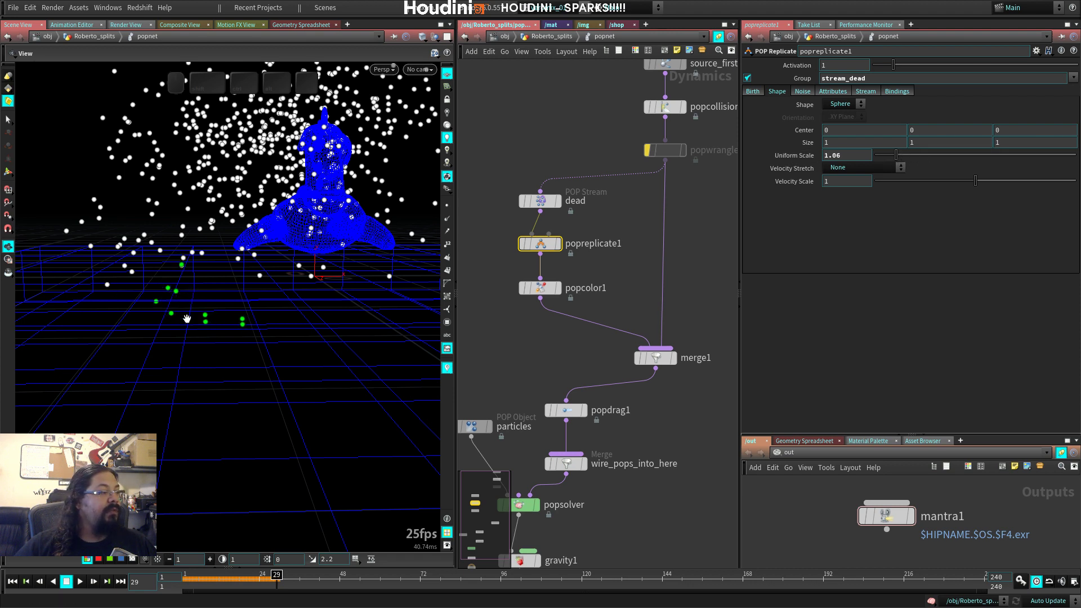
left_click_drag(172, 316, 271, 320)
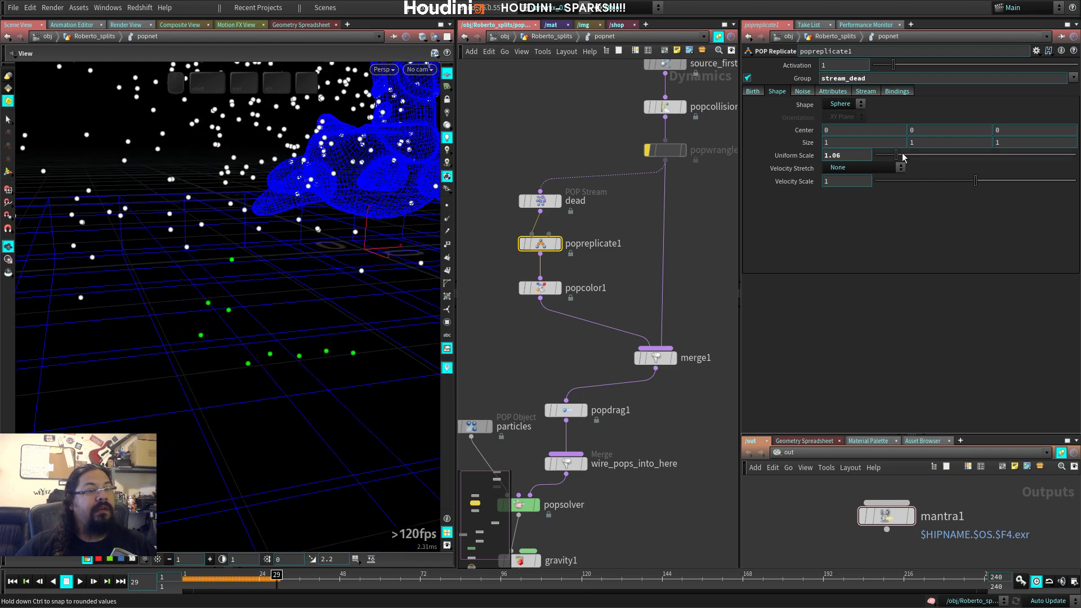
mouse_move(895, 156)
left_mouse_down()
mouse_move(872, 162)
mouse_move(882, 161)
left_mouse_up()
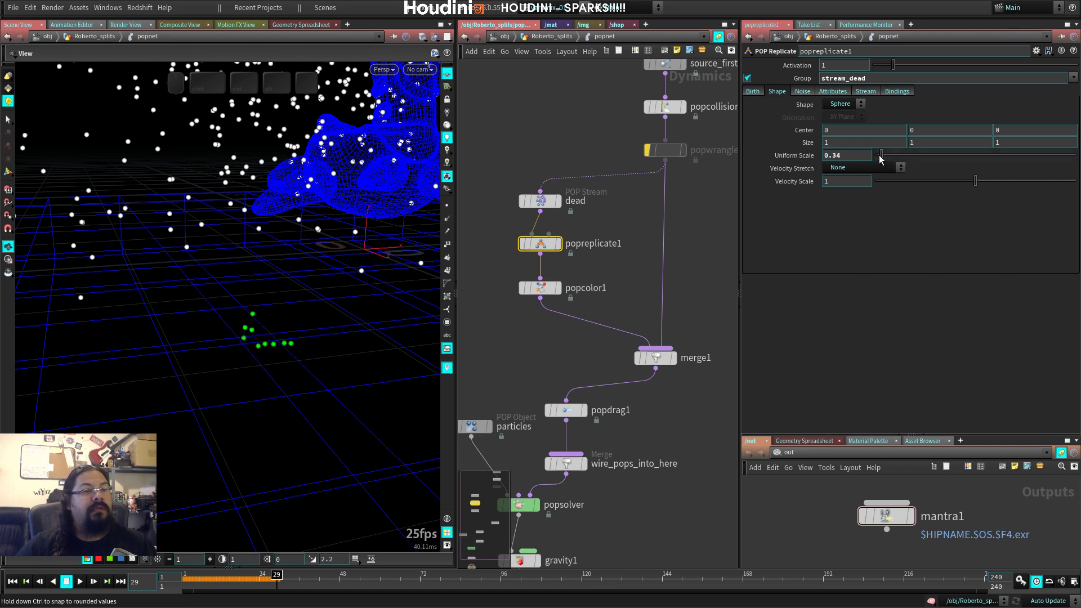
double_click(835, 155)
type("0.1")
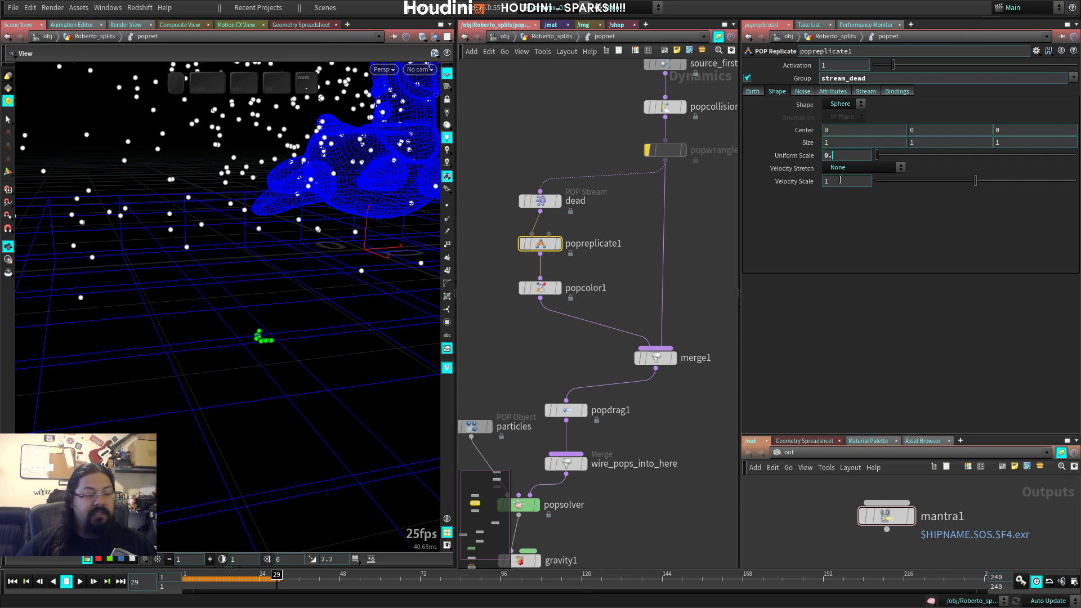
key("KP_Enter")
Step: Switch to the front view and compare frames 28 and 29 around the green particles below the ground line
left_click_drag(337, 338, 199, 302)
key("2")
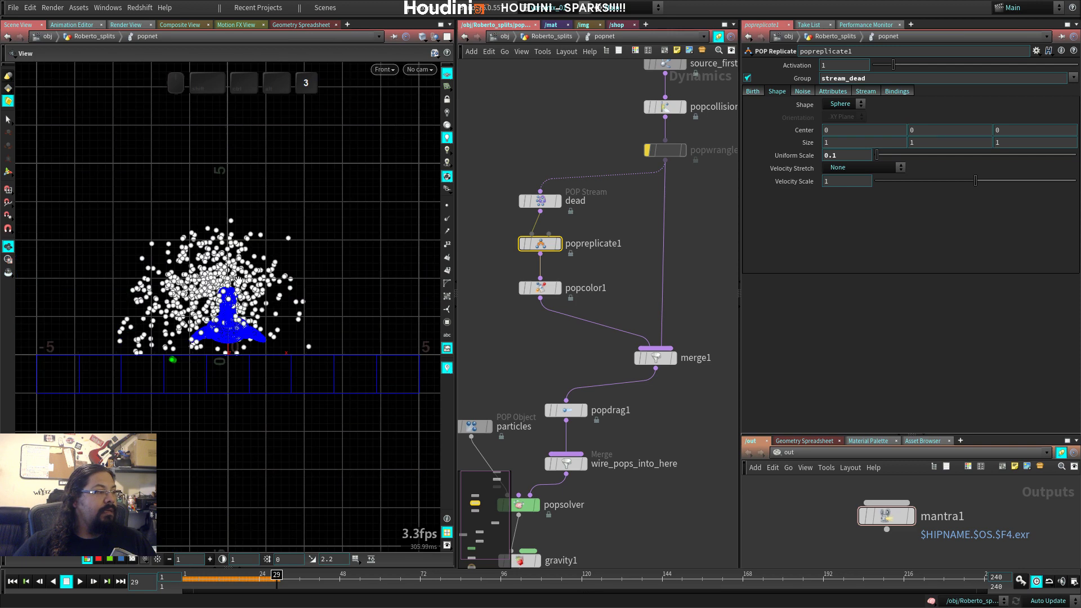
scroll(191, 332, "up", 5)
left_click_drag(191, 333, 281, 345)
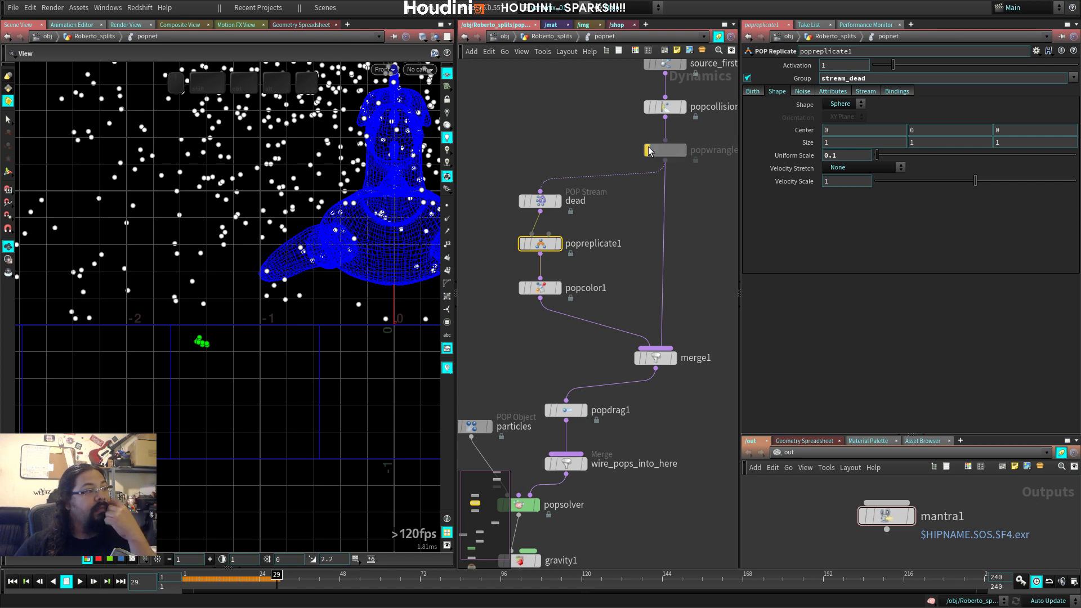
key("Left")
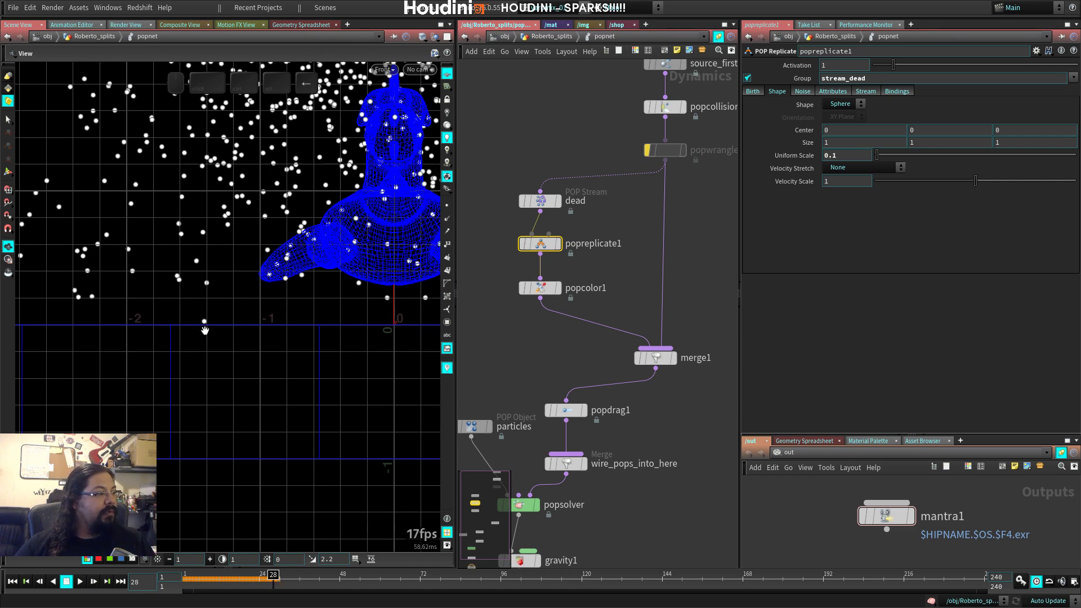
scroll(206, 325, "up", 4)
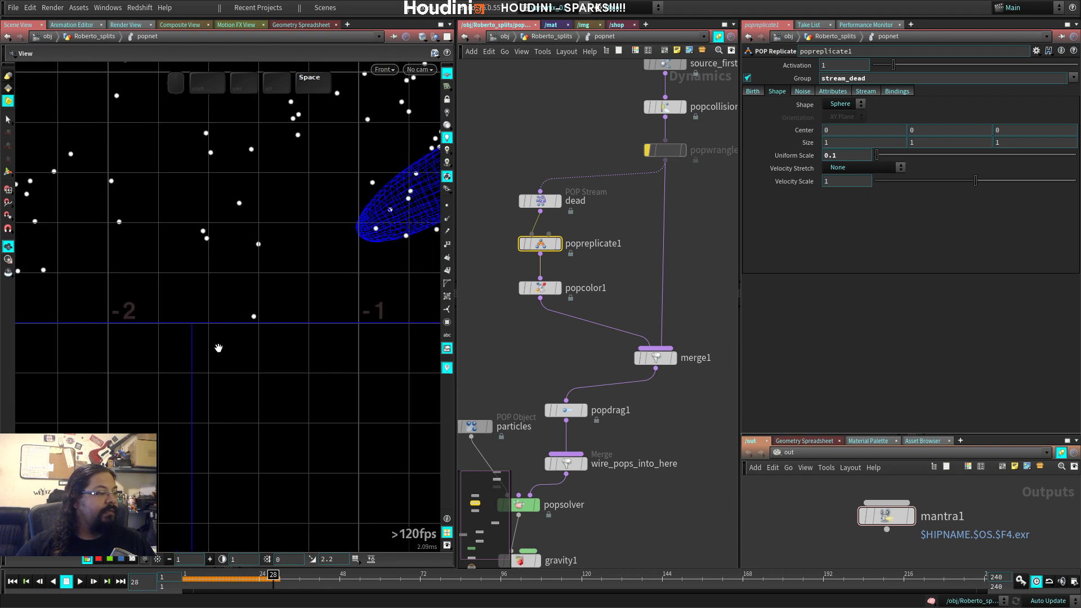
key("Right")
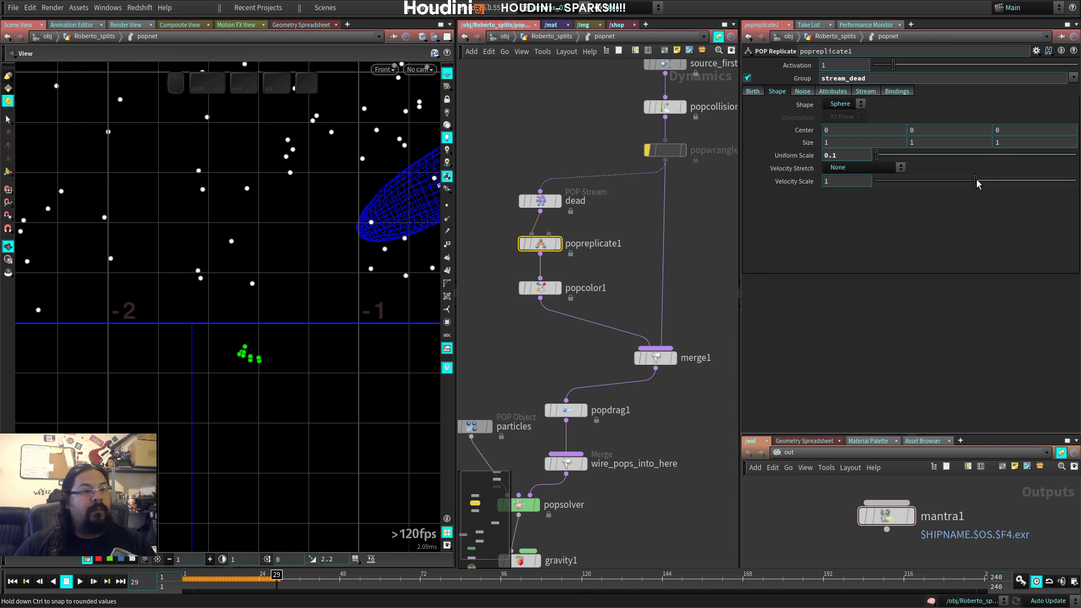
Step: Set the Inherit Velocity attribute of popreplicate1 to 0
left_click_drag(974, 181, 935, 178)
key("ctrl+z")
left_click(833, 91)
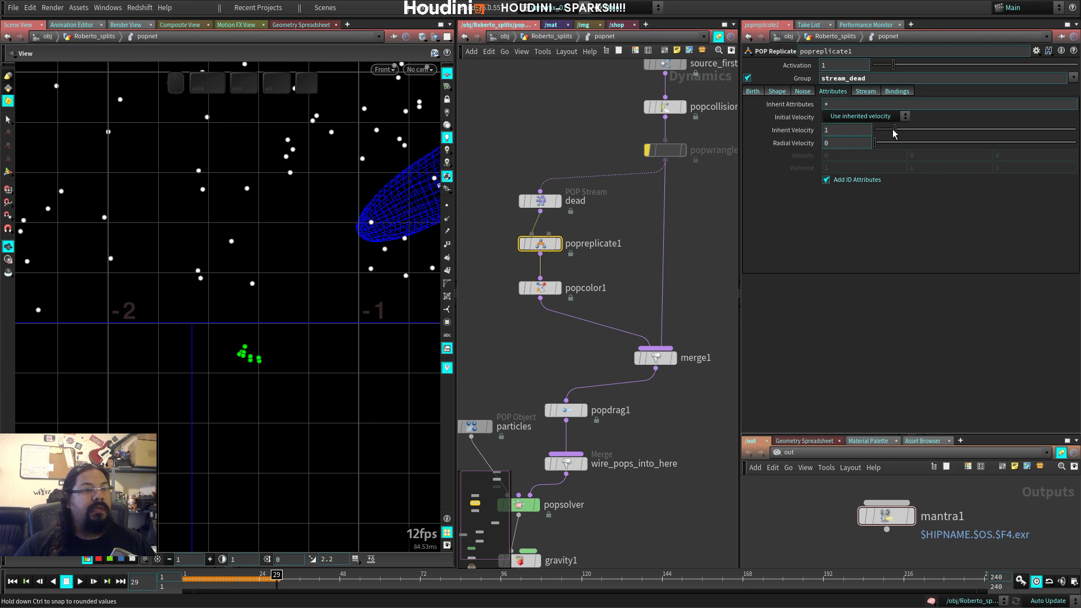
left_click(853, 132)
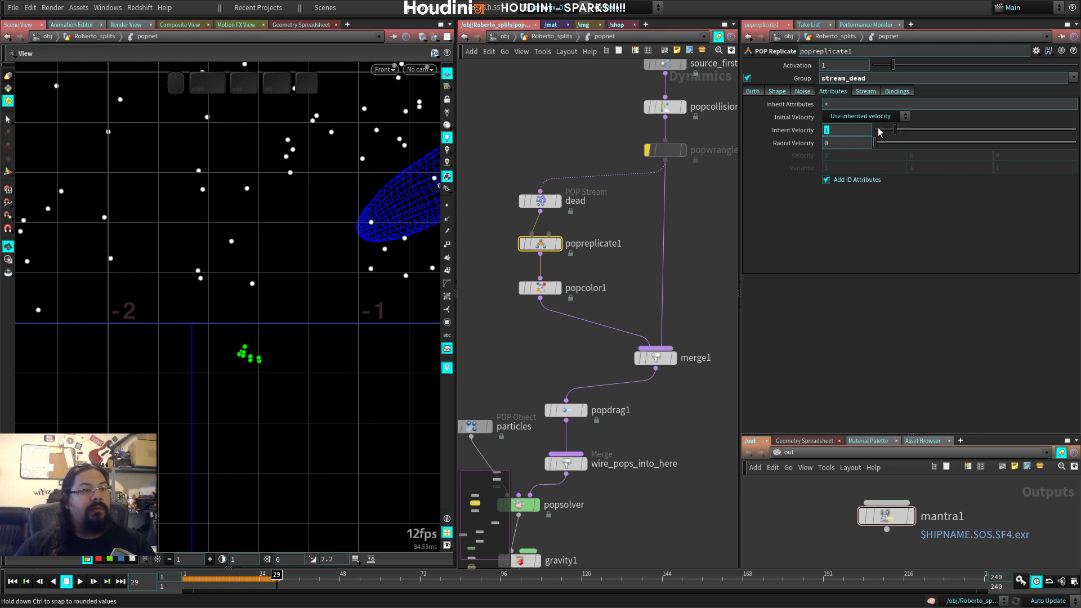
left_click_drag(894, 130, 859, 118)
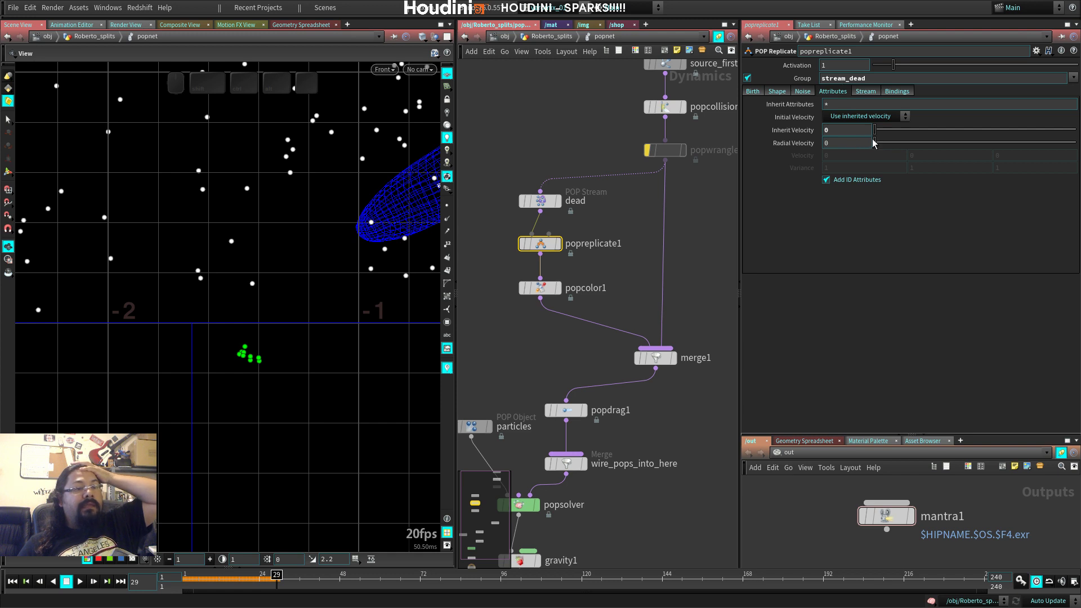
Step: Set popreplicate1's Radial Velocity to 1.15 and Initial Velocity to Add to inherited velocity, checking the result around frames 29 to 32
mouse_move(873, 142)
left_mouse_down()
mouse_move(905, 140)
mouse_move(891, 132)
left_mouse_up()
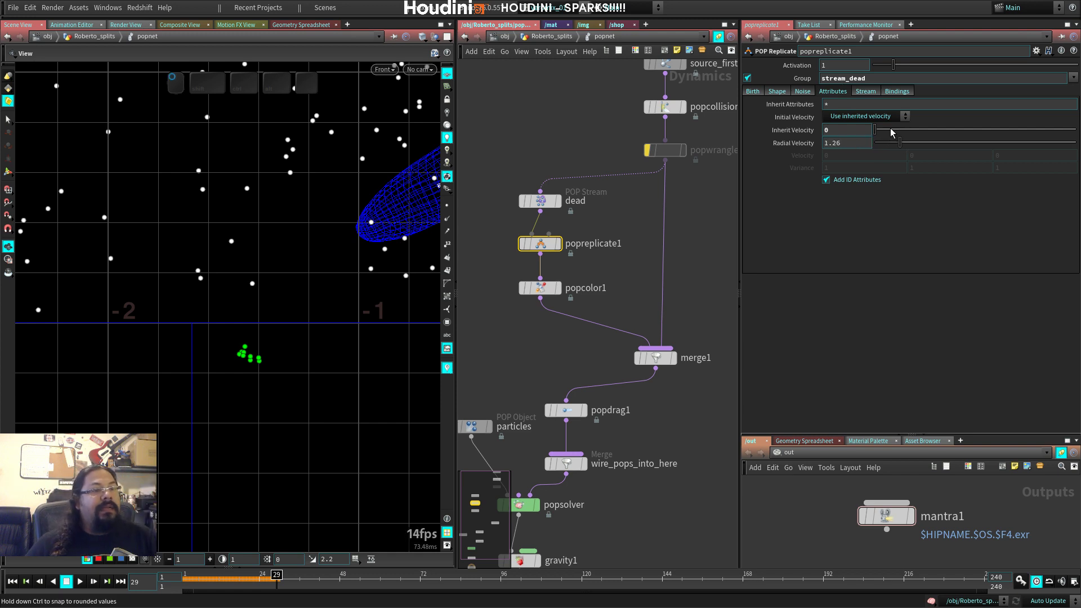
left_click(867, 116)
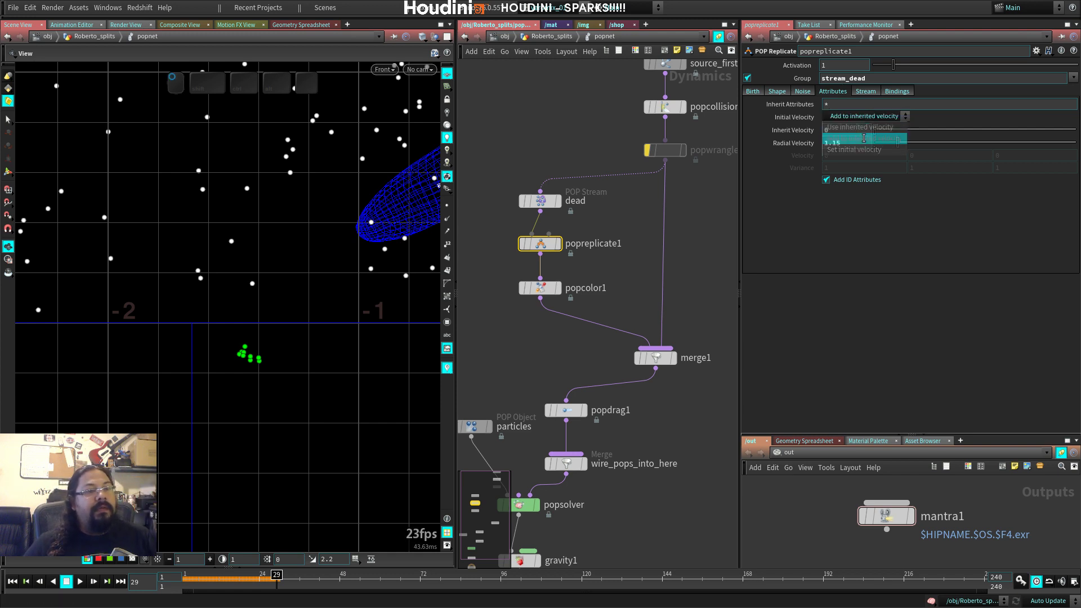
left_click(853, 140)
key("ctrl+Up")
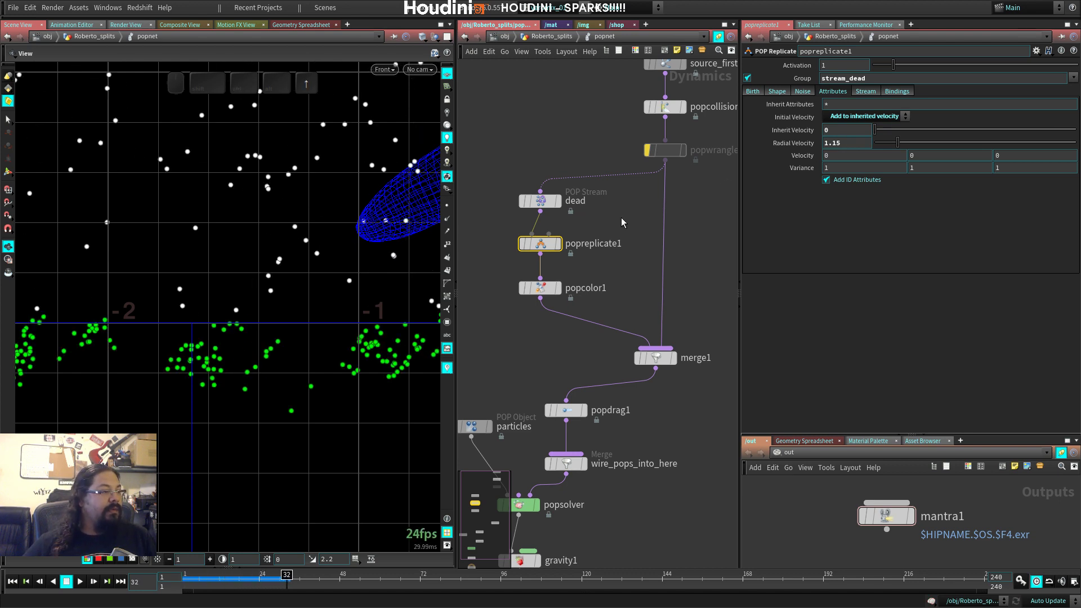
key("Right")
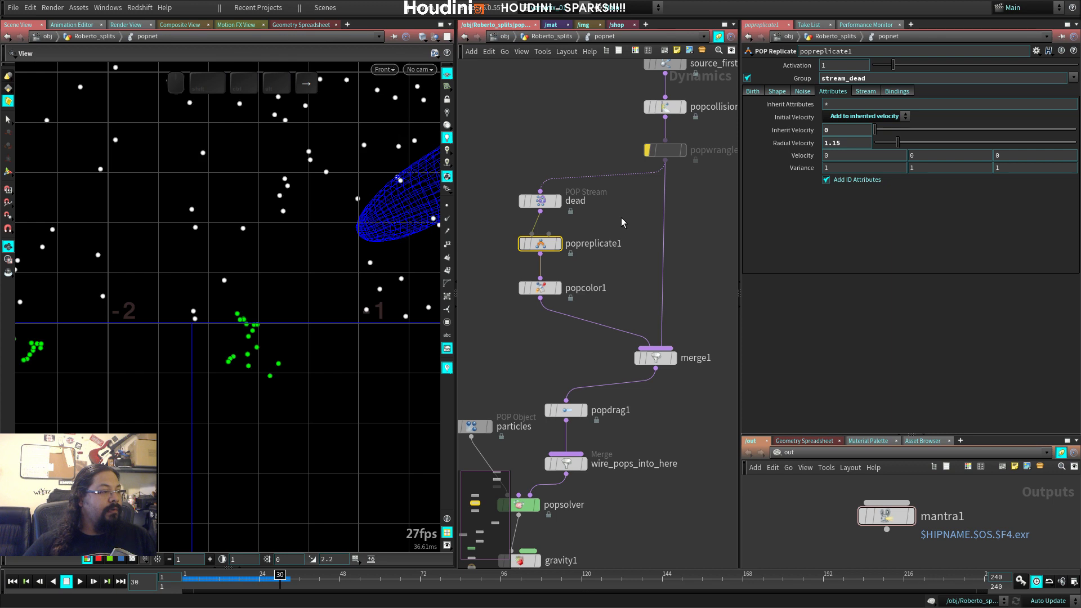
key("Right")
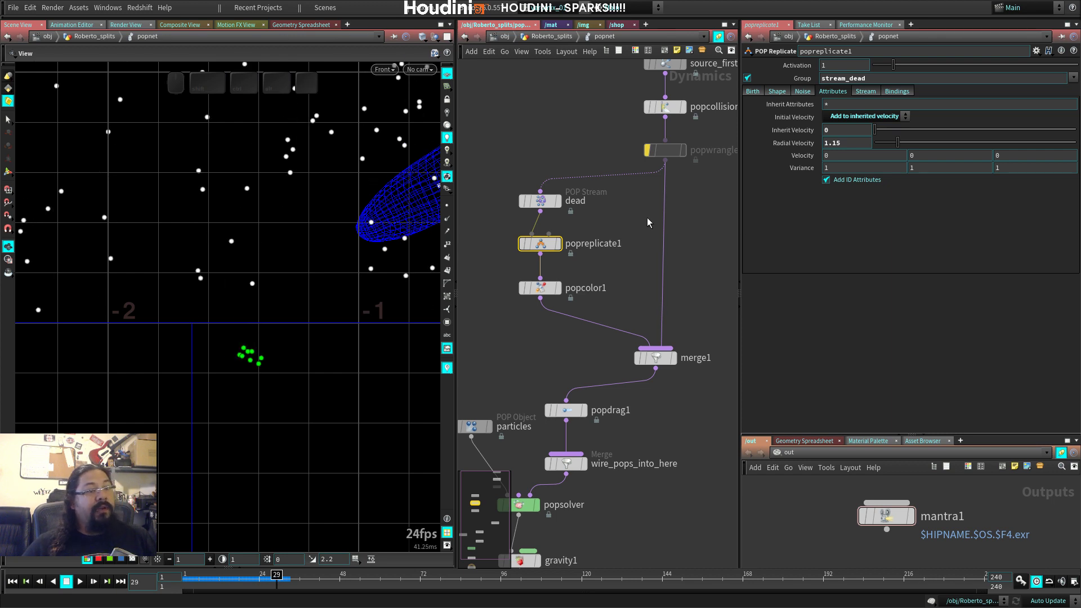
Step: Try a Y velocity of 2 on popreplicate1 and replay the simulation from the first frame
key("Tab")
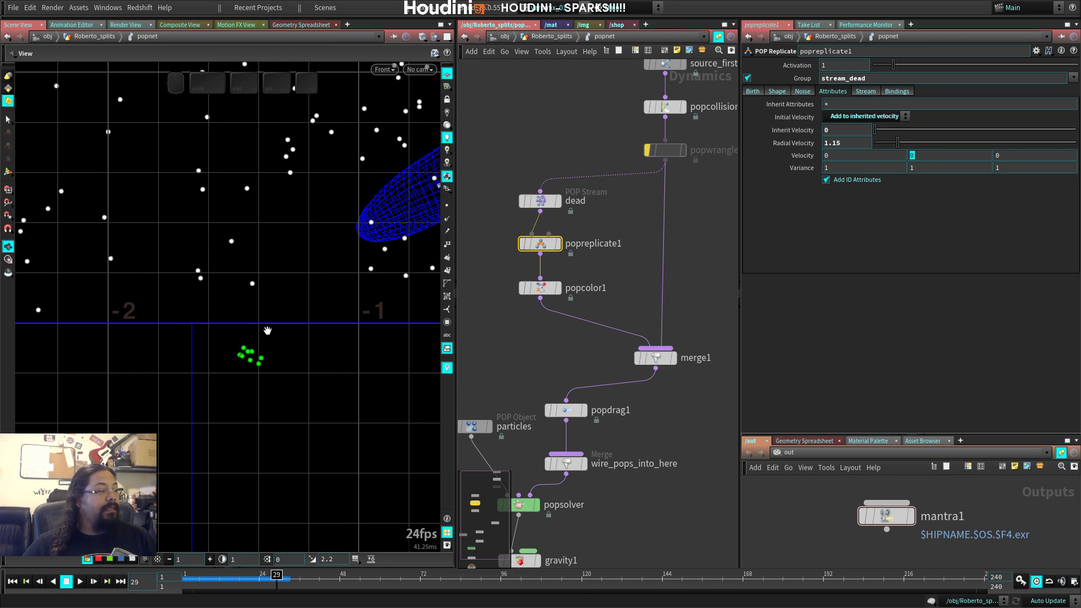
type("2")
key("Return")
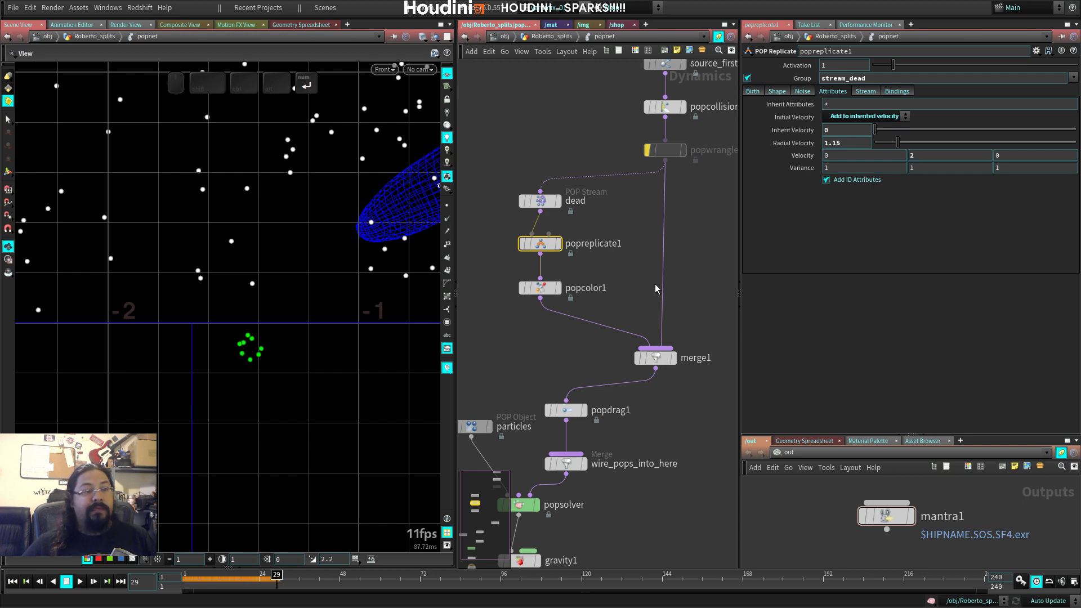
key("ctrl+Up")
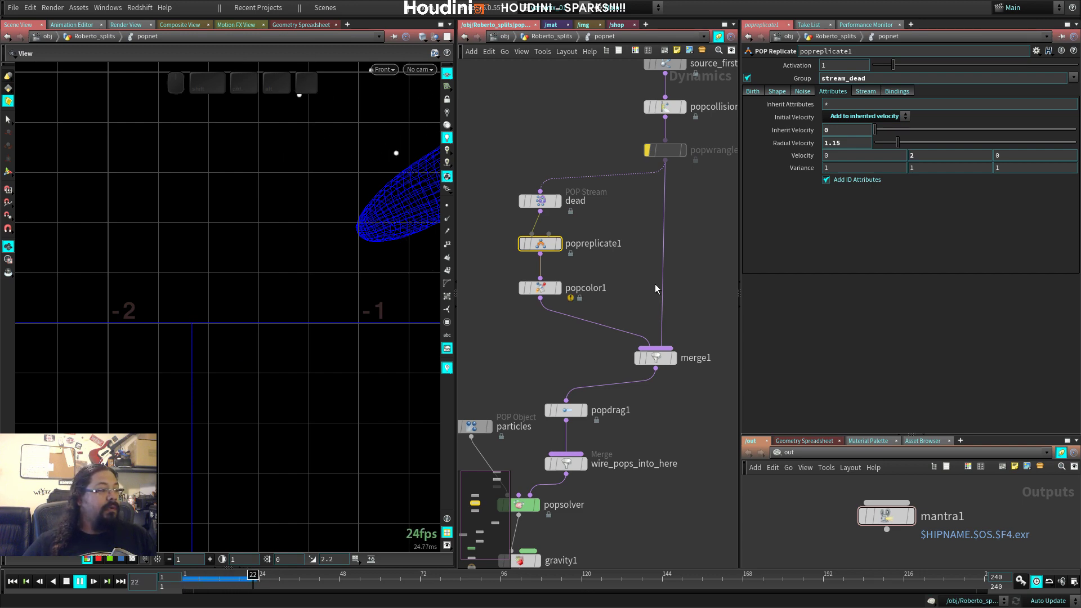
key("Up")
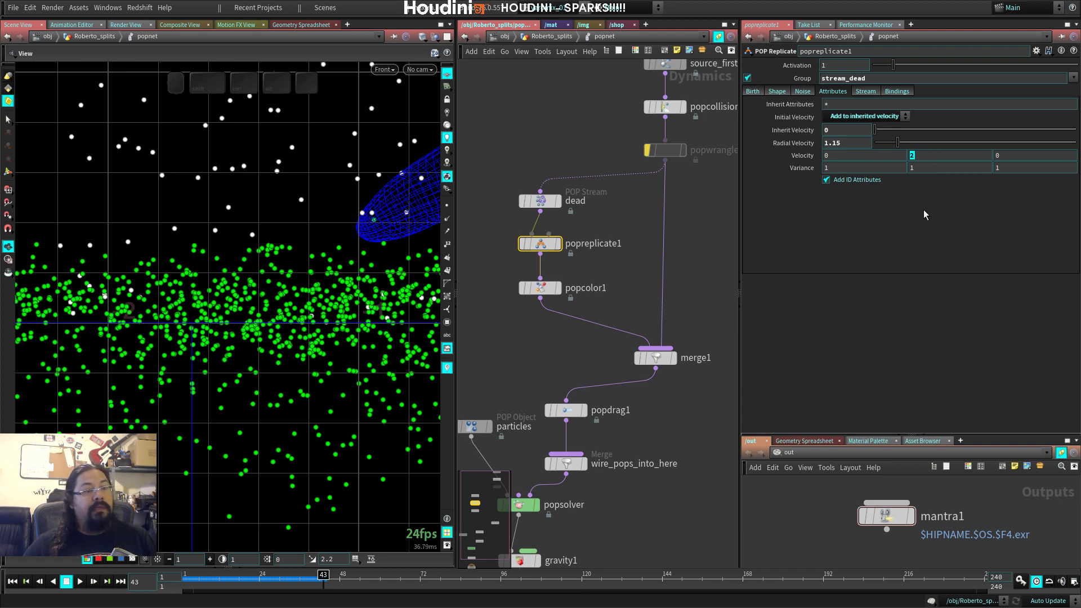
Step: Set the Y velocity of popreplicate1 to 3 and replay the simulation from the first frame
type("3")
key("Return")
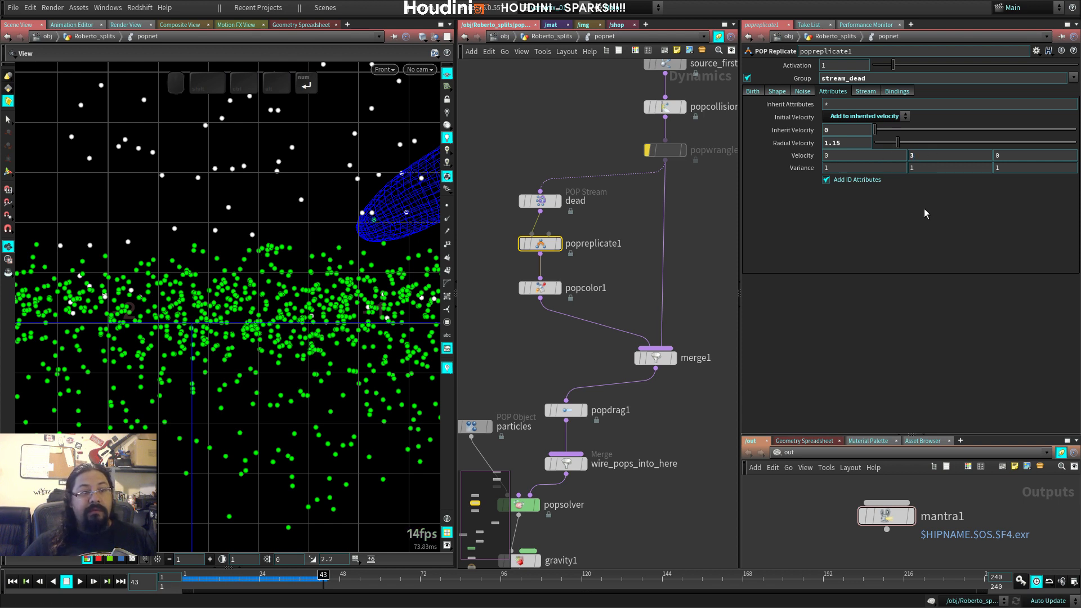
key("ctrl+Up")
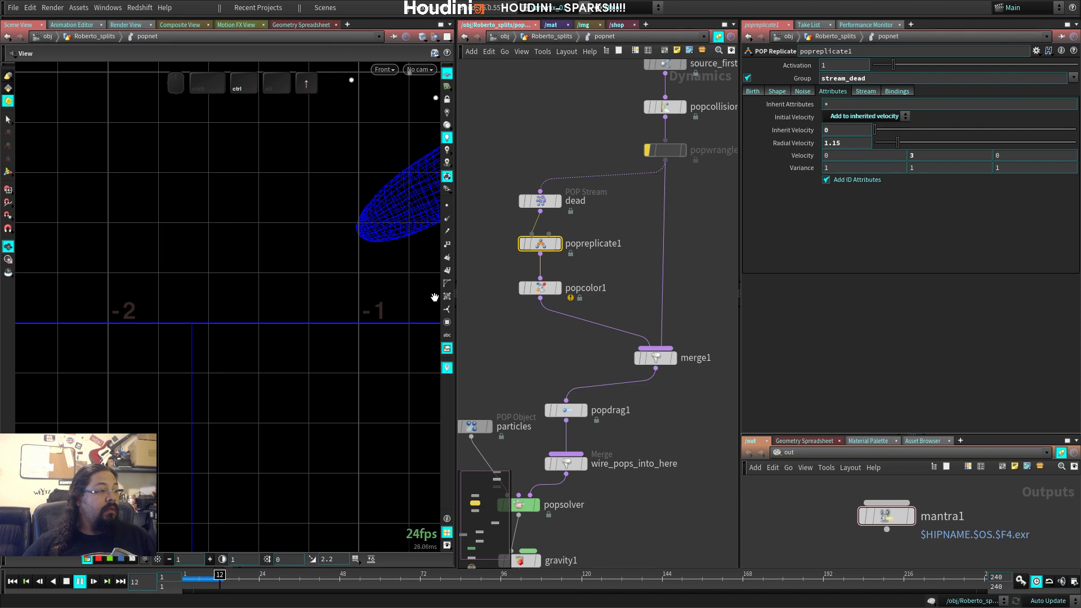
key("Up")
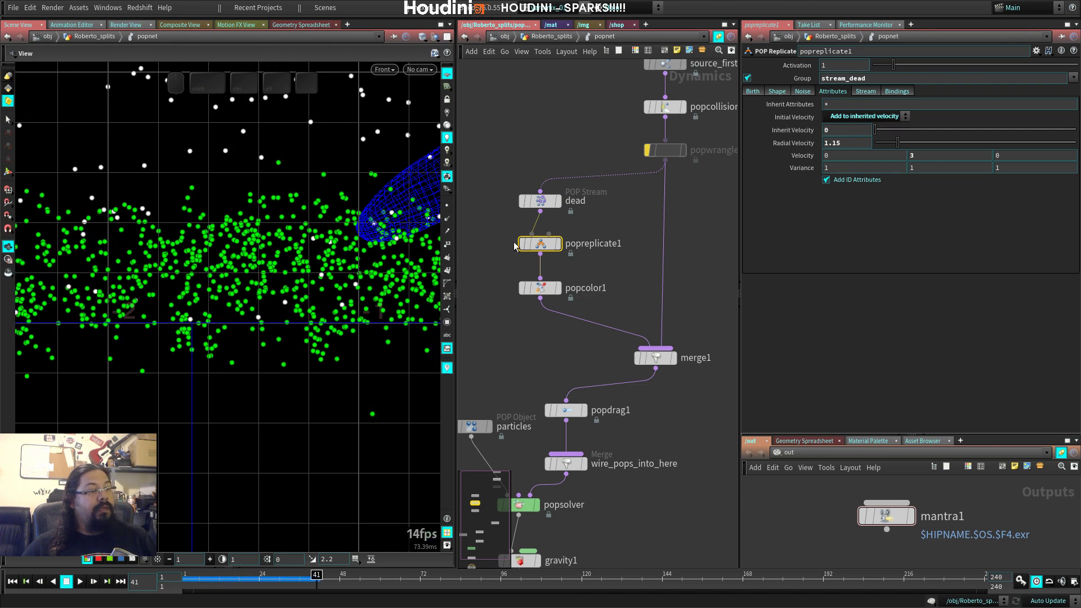
Step: Change the dead POP Stream's VEXpression to ingroup = @P.y < 0.1; and apply it
left_click(544, 203)
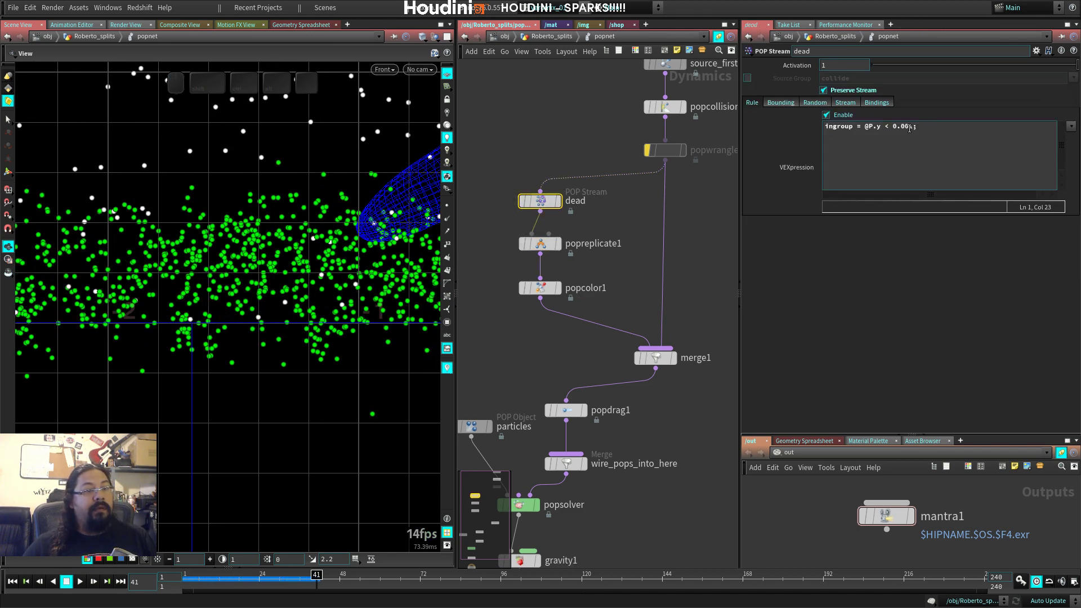
left_click_drag(911, 127, 902, 129)
type("1")
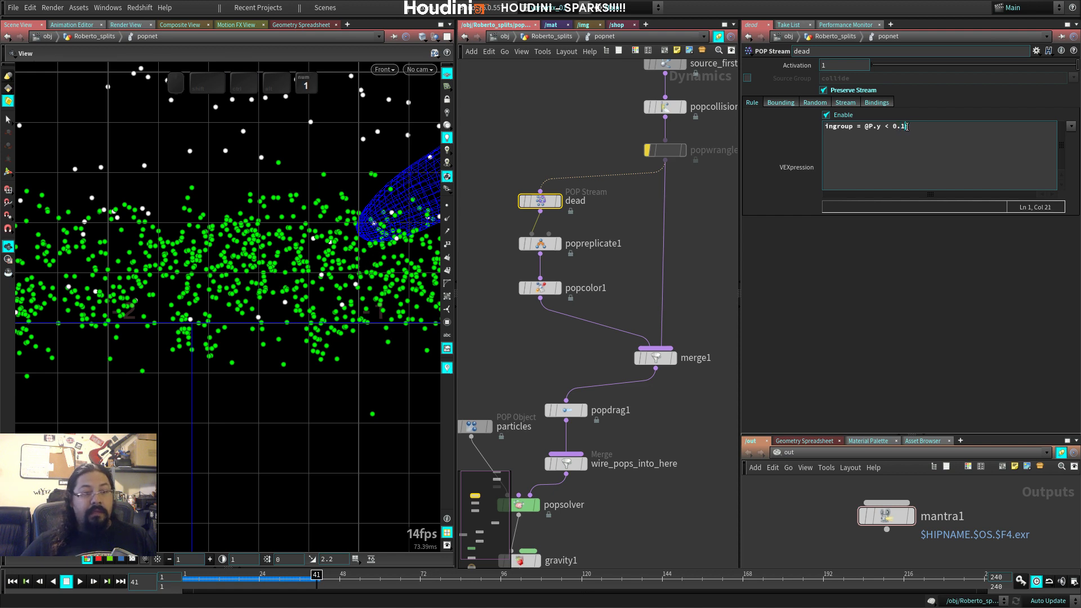
key("Return")
key("BackSpace")
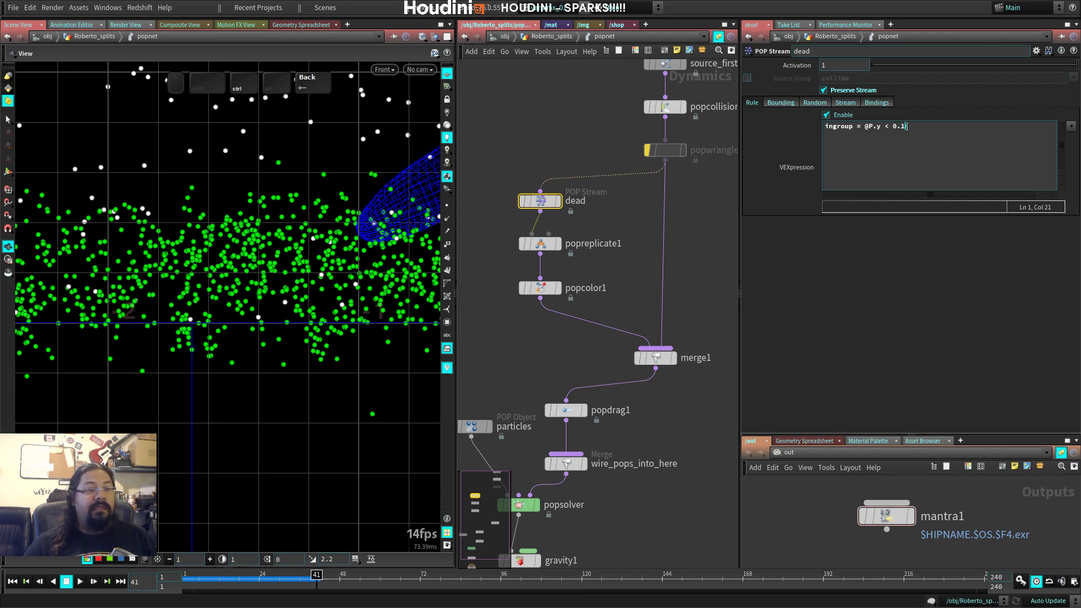
key("Up")
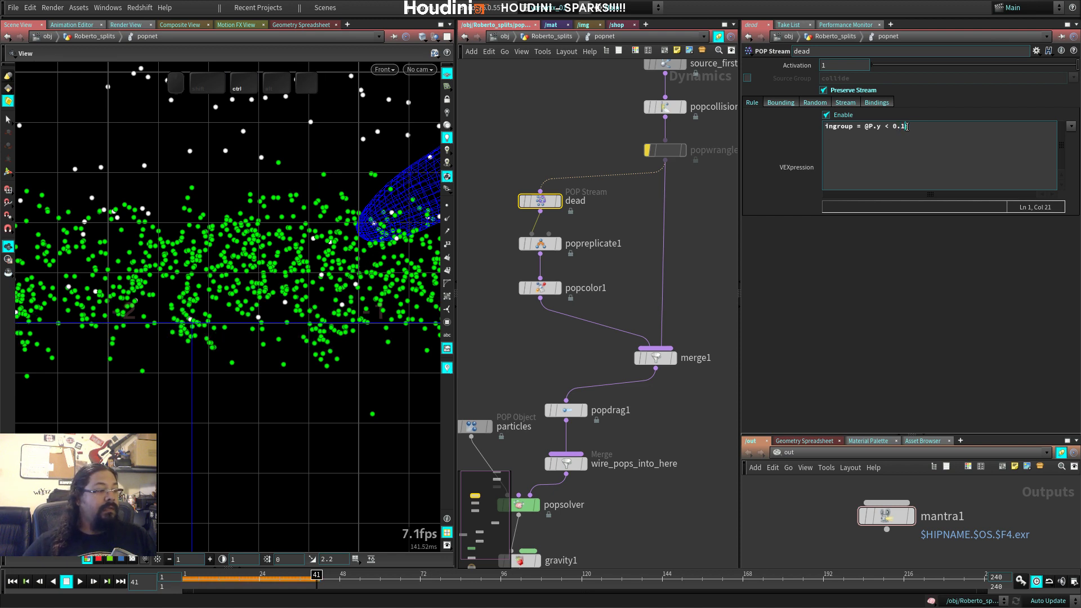
left_click(701, 240)
Step: Replay the simulation from the start and examine frames 27 to 29 to see where the green particles are emitted
key("ctrl+Up")
key("Up")
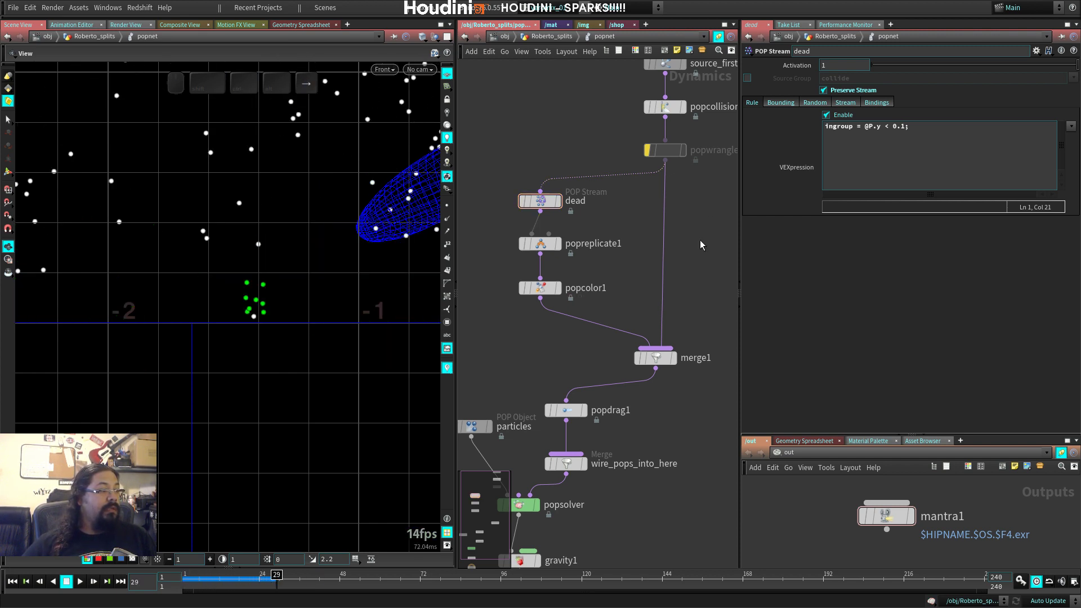
key("Right")
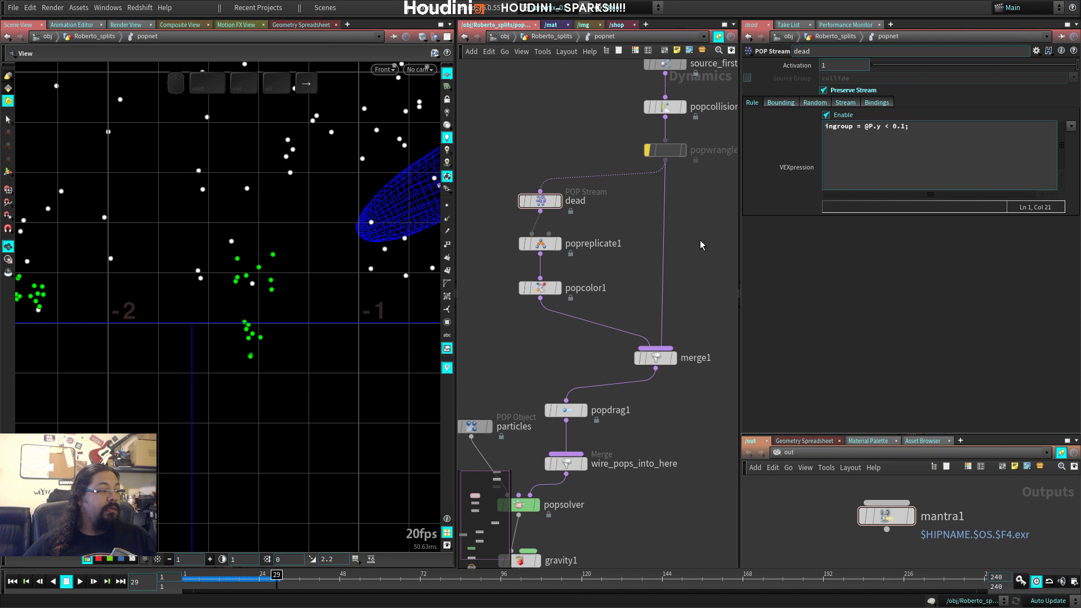
key("Left")
key("Right")
key("Left")
key("Right")
key("Left")
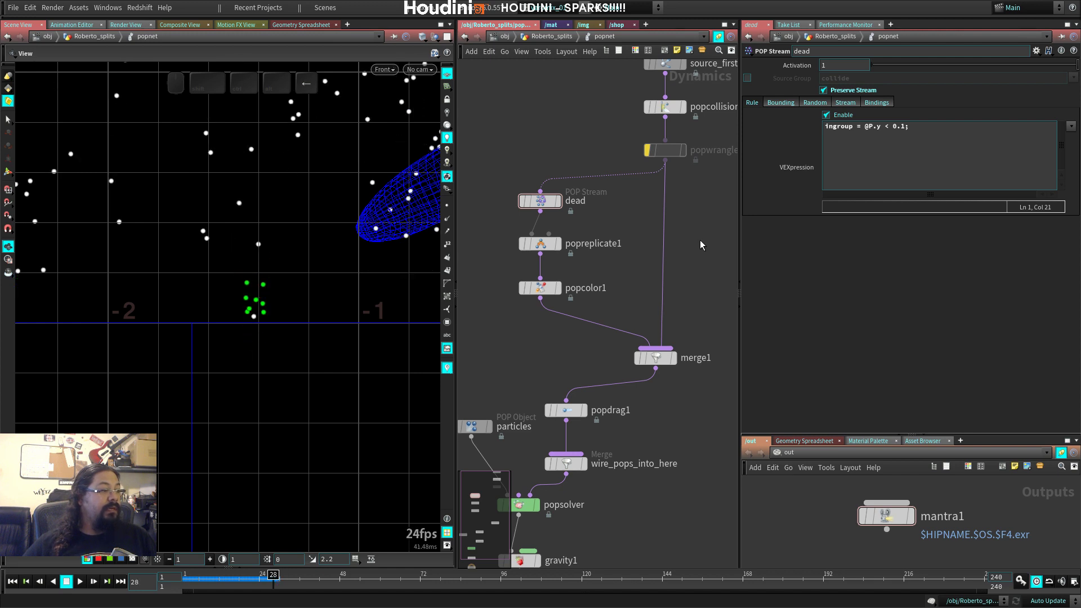
key("Right")
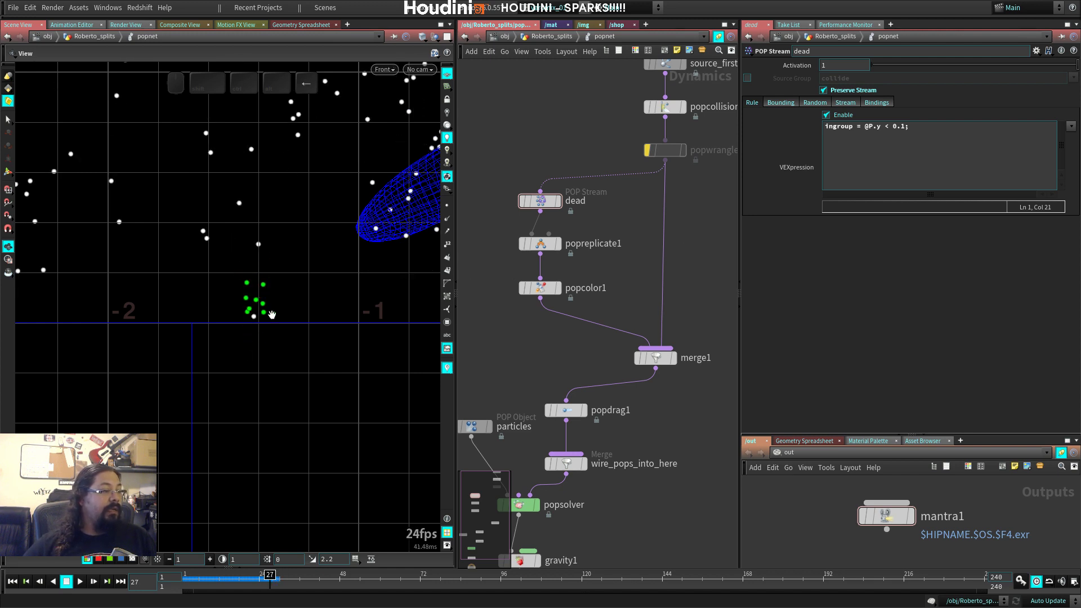
key("Left")
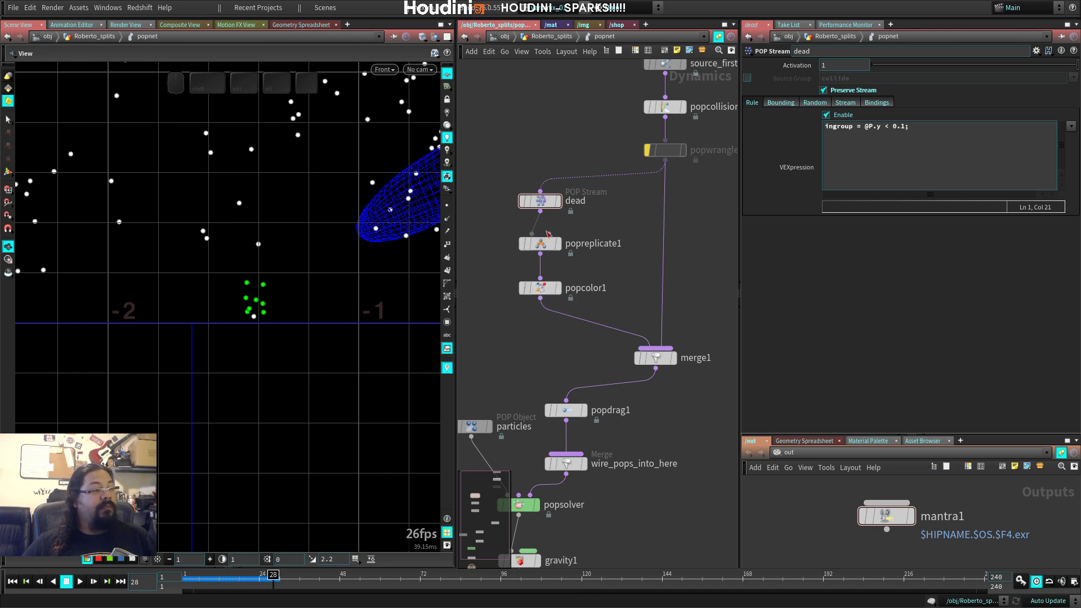
Step: Set the velocity variance of popreplicate1 to 2, 0.3, 2 and replay the simulation from the first frame
mouse_move(545, 216)
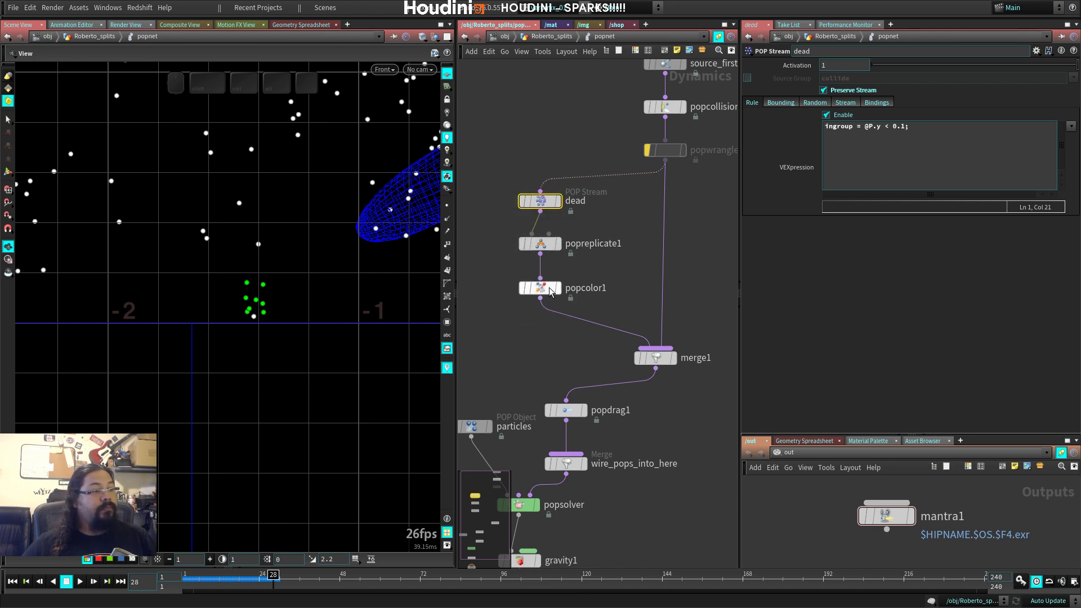
left_click(551, 289)
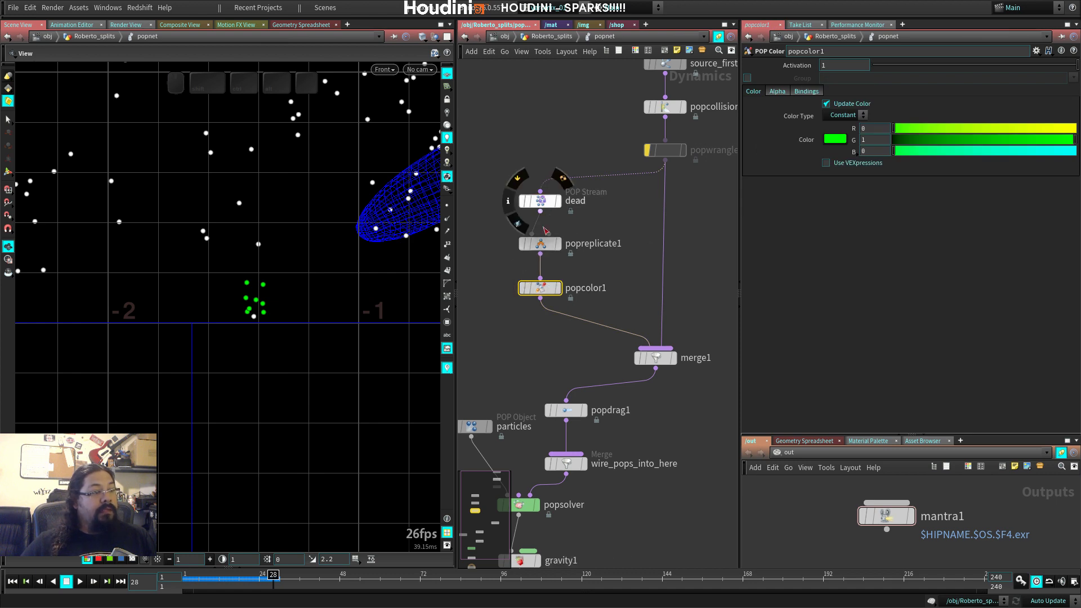
left_click(543, 245)
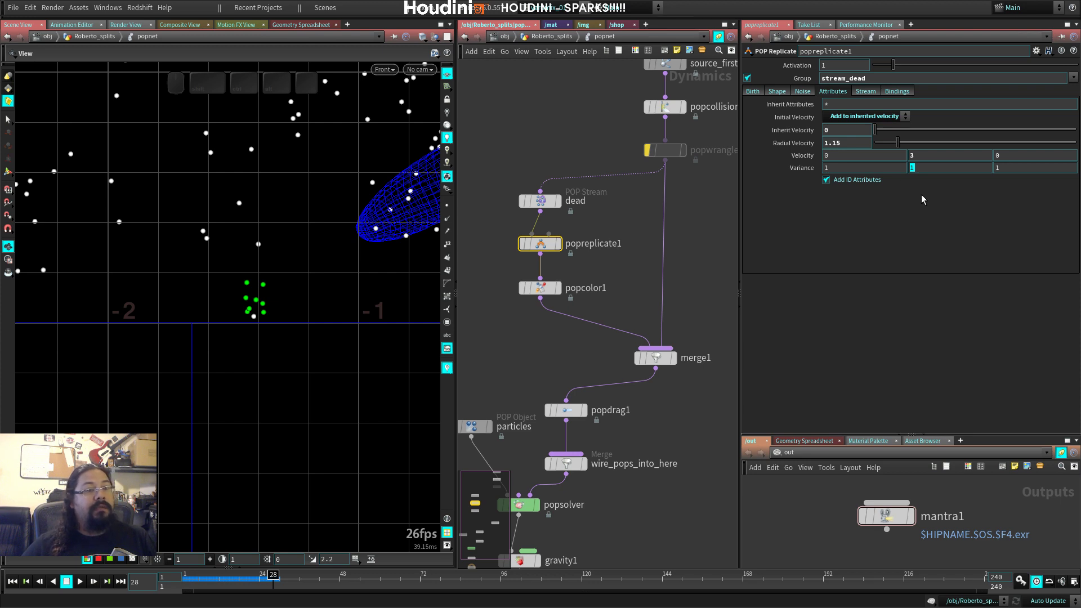
right_click(917, 167)
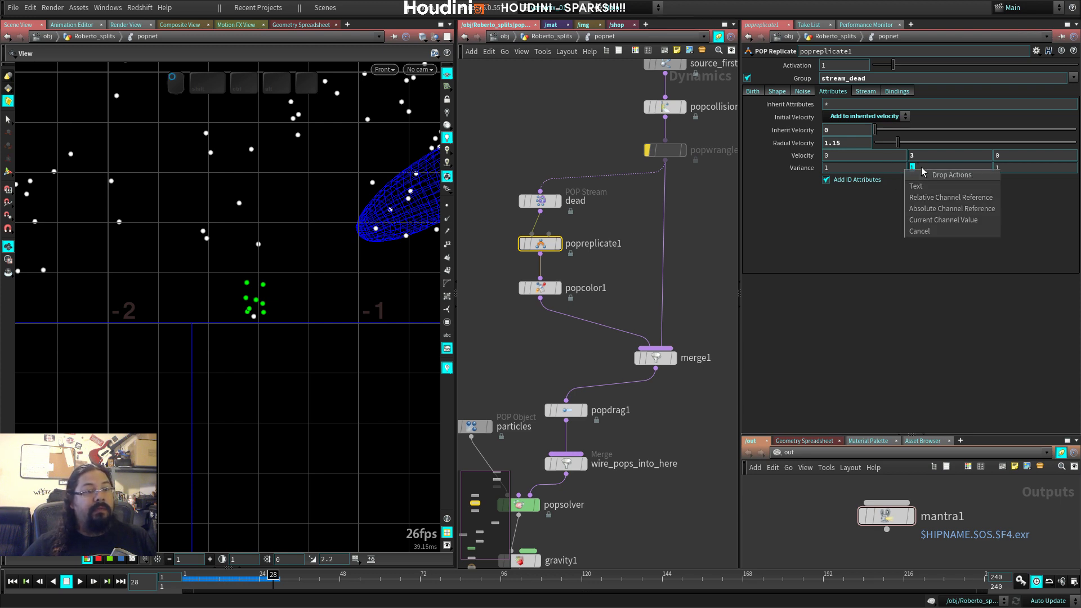
key("Escape")
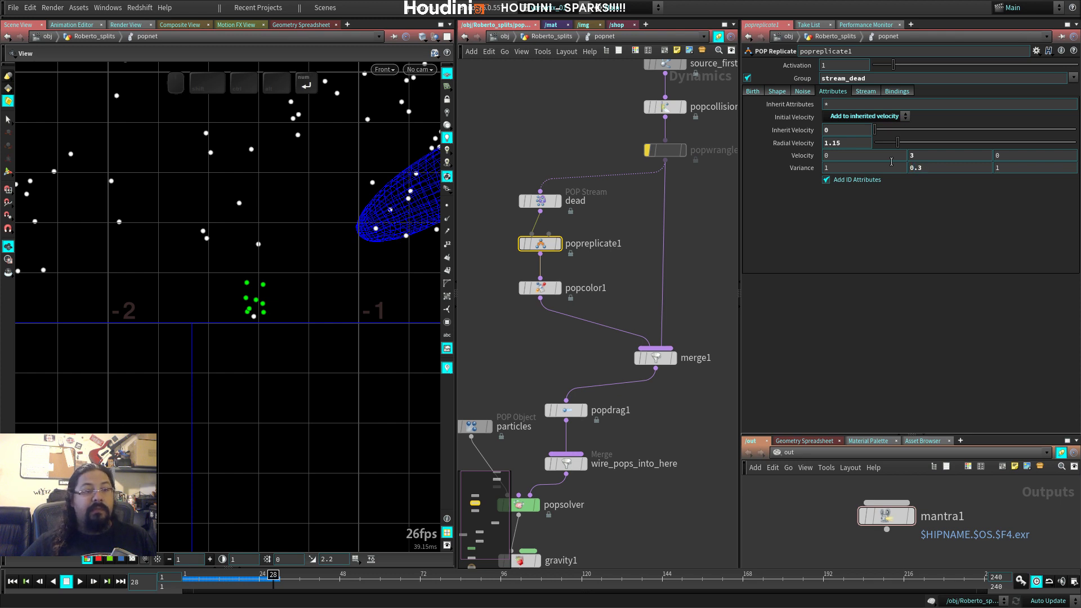
type("2")
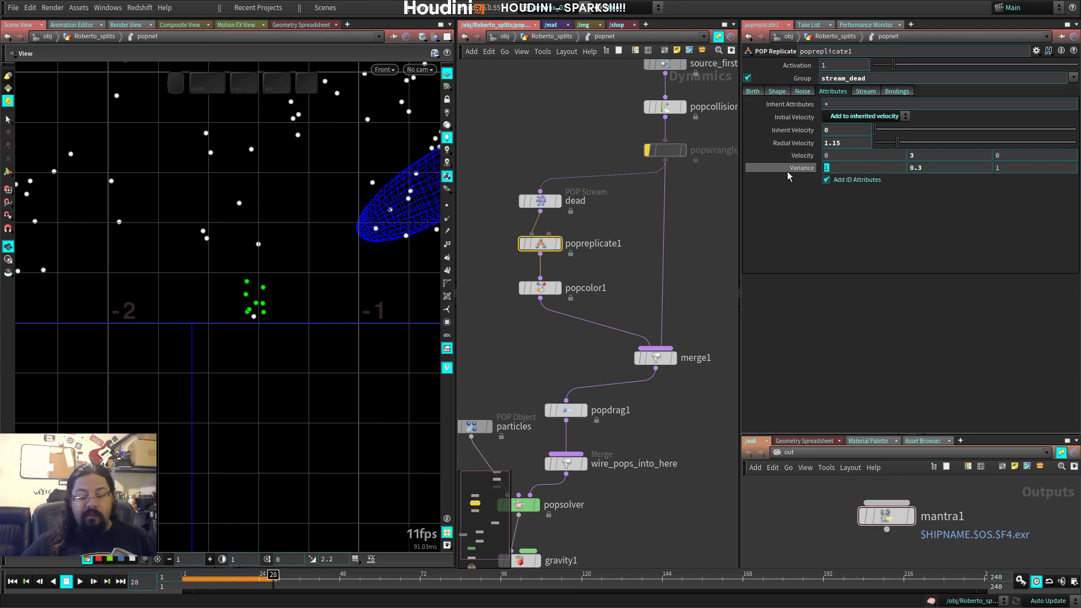
key("Tab")
key("Tab")
type("2")
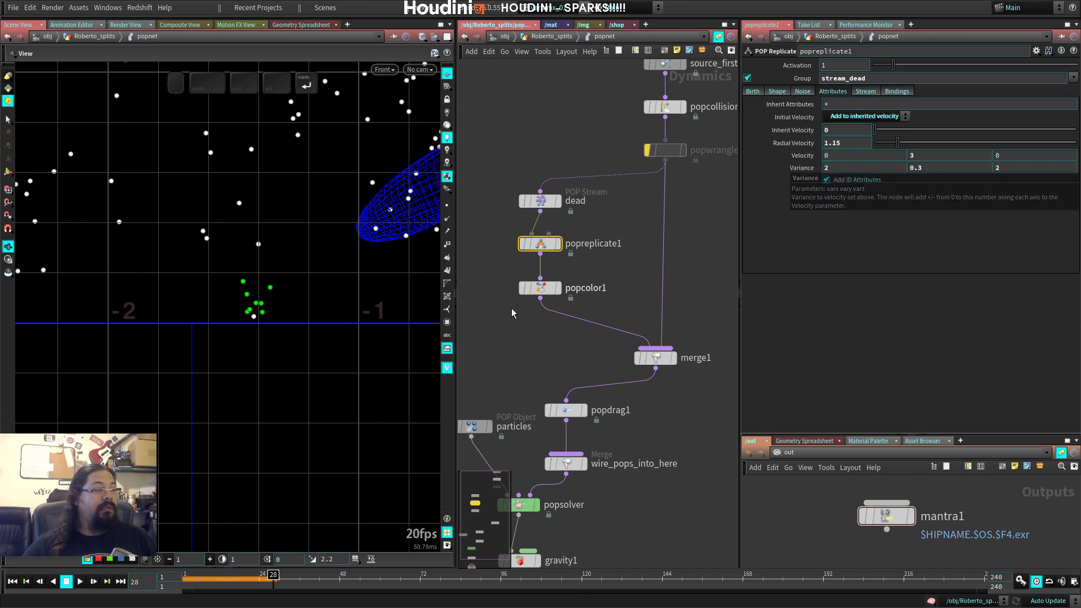
key("ctrl+Up")
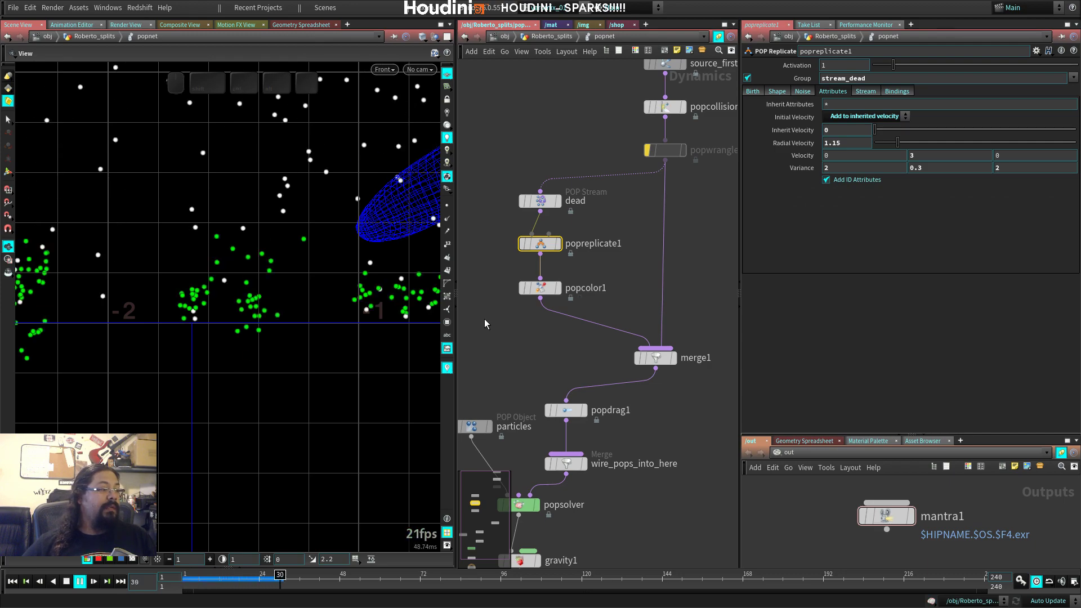
key("Up")
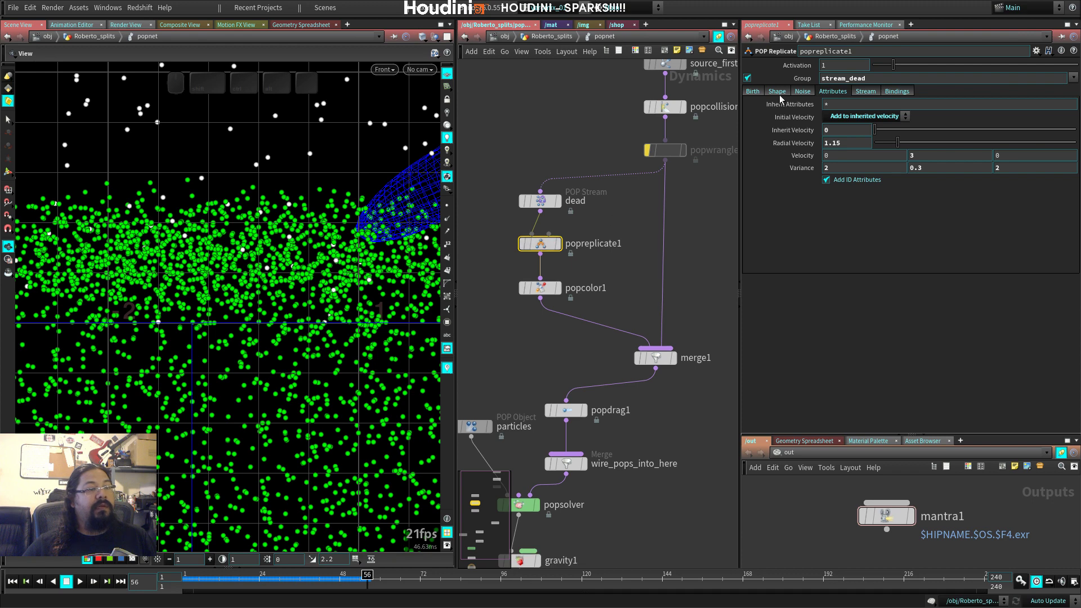
Step: Set the Life Expectancy of popreplicate1 to 2/$FPS and replay the simulation from the first frame
left_click(755, 92)
double_click(842, 217)
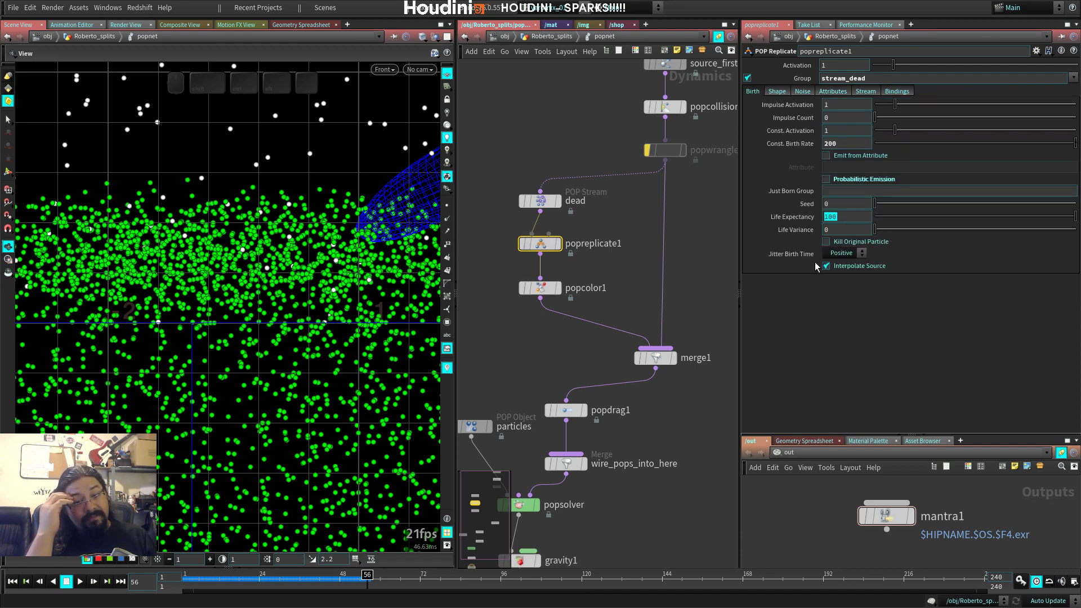
type("2")
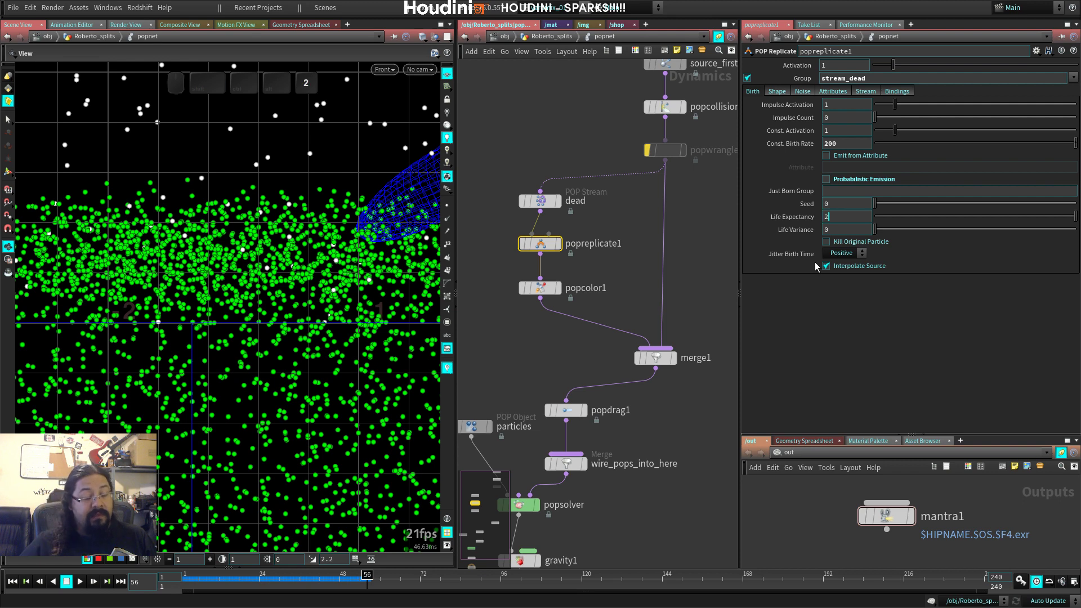
type("/")
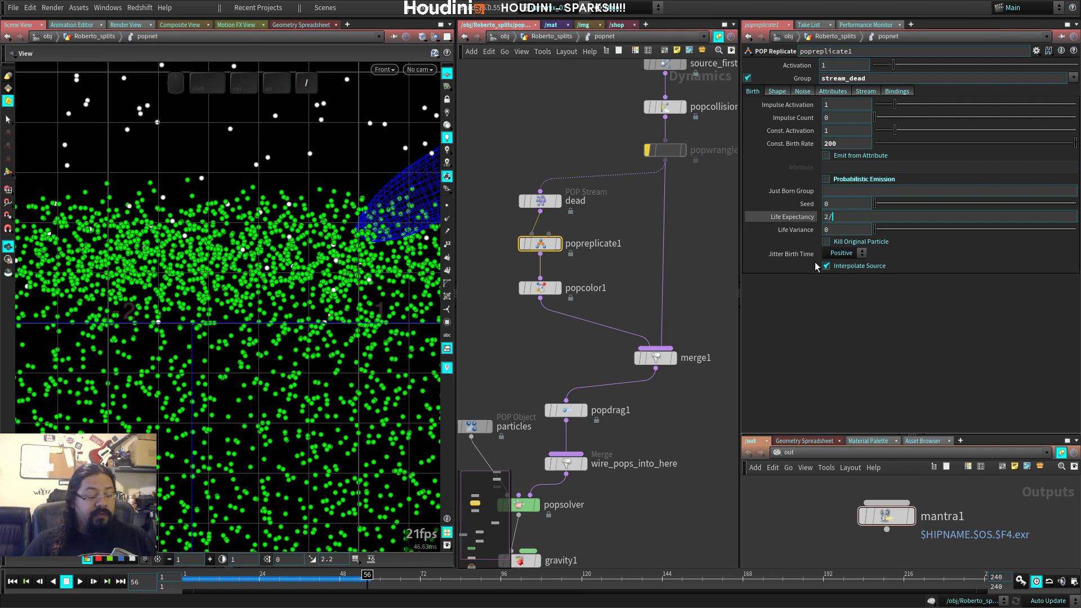
type("$FPS")
key("Return")
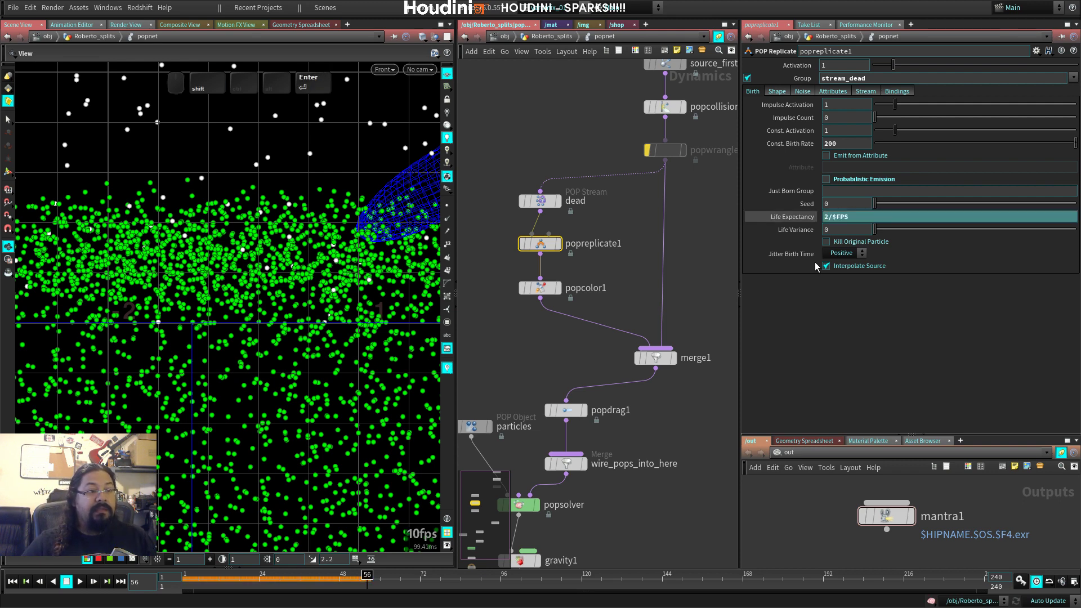
left_click(805, 217)
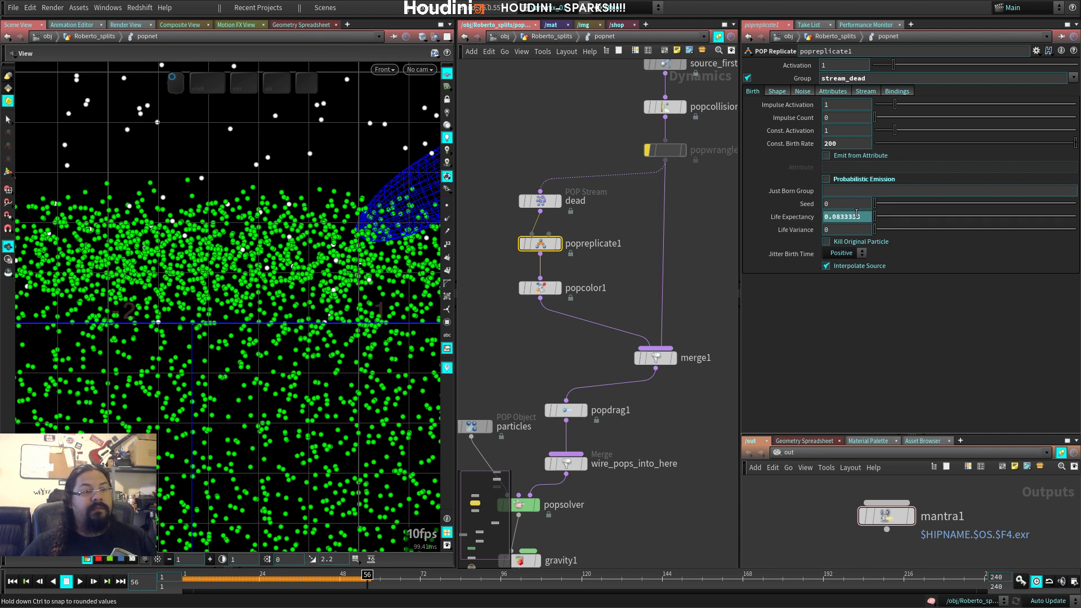
key("ctrl+Up")
key("Up")
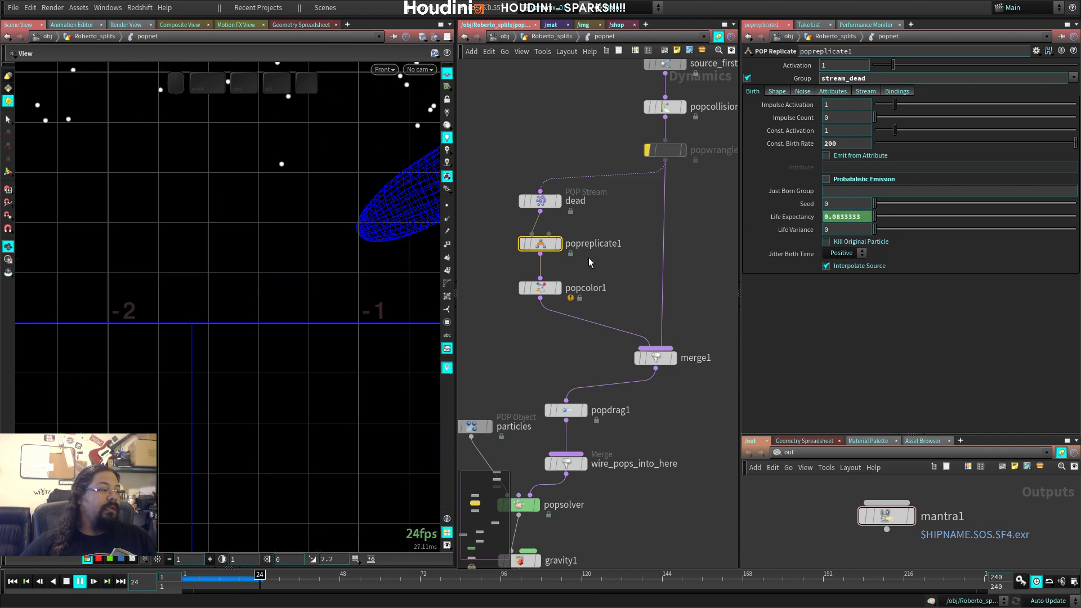
key("Up")
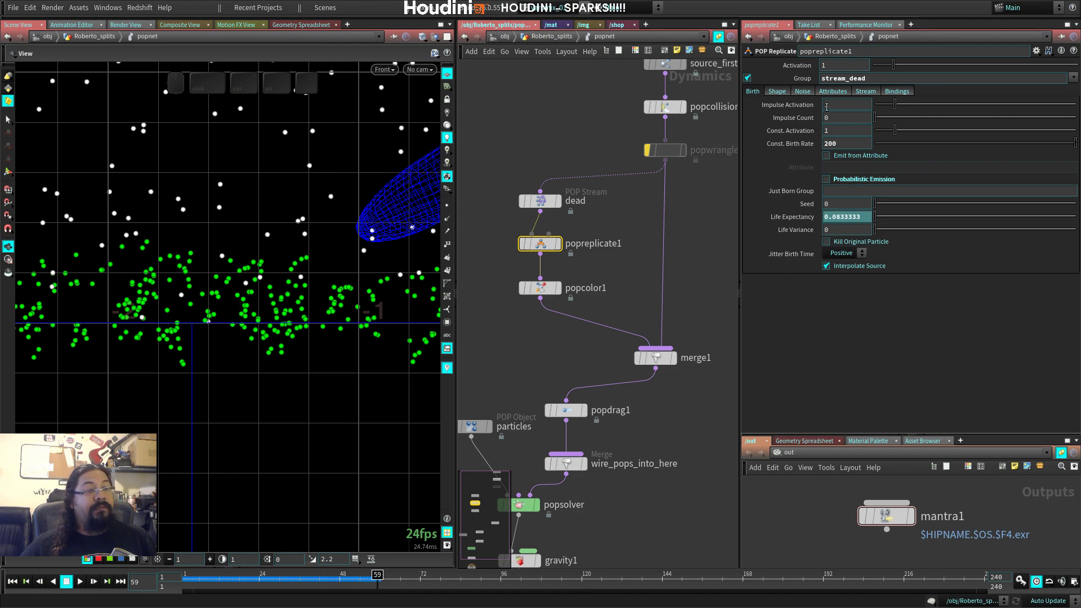
Step: Switch the viewport to the perspective view and display the particles as small points
key("1")
left_click_drag(306, 282, 237, 307)
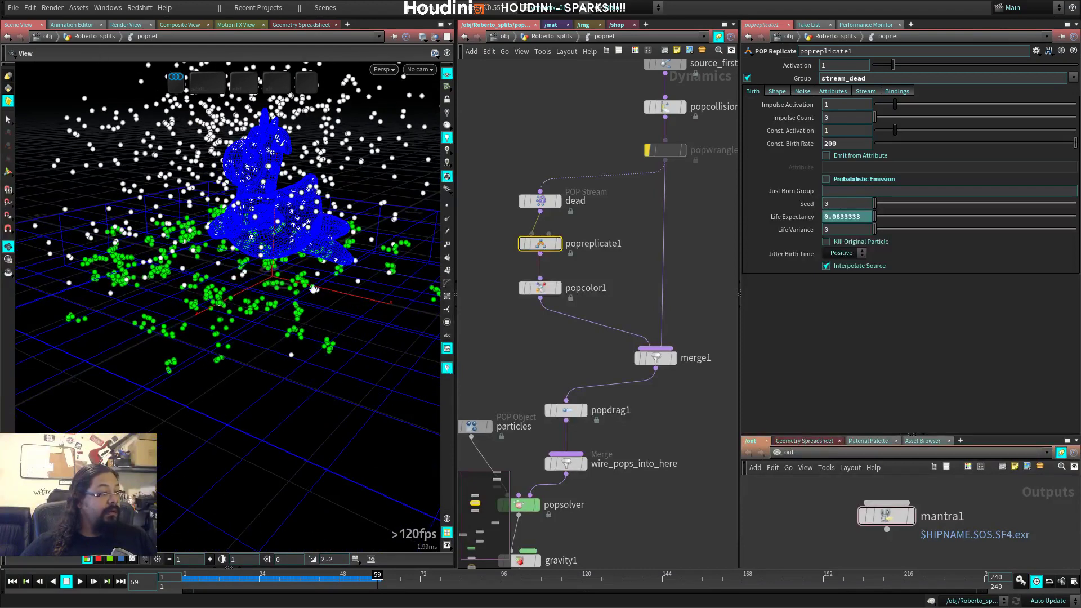
right_click(447, 178)
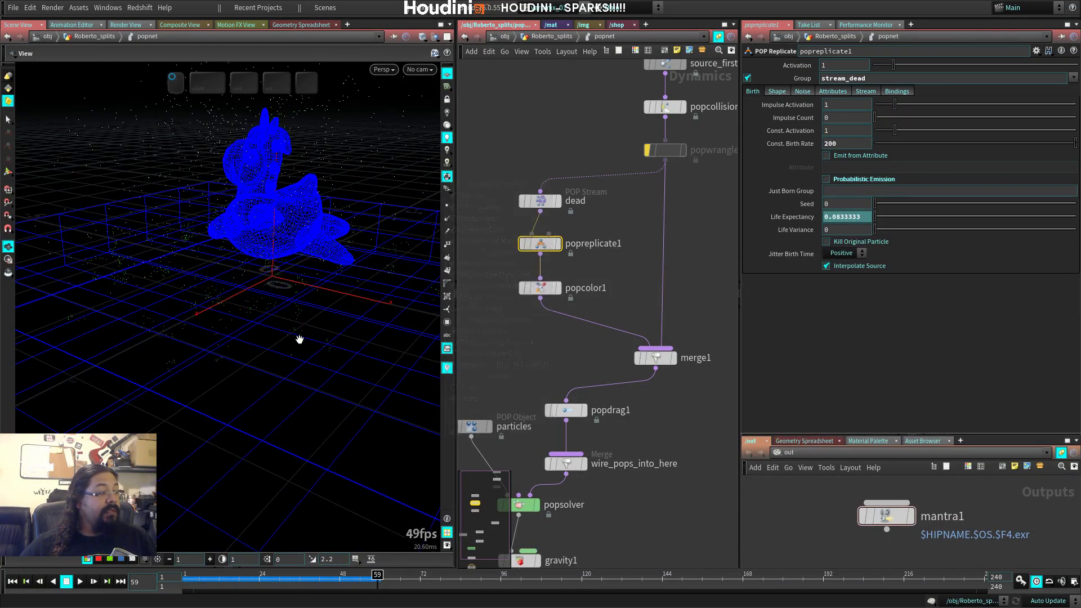
left_click(467, 398)
Step: Replay the simulation from the first frame and examine the sparks on the ground around the duck from different angles
key("ctrl+Up")
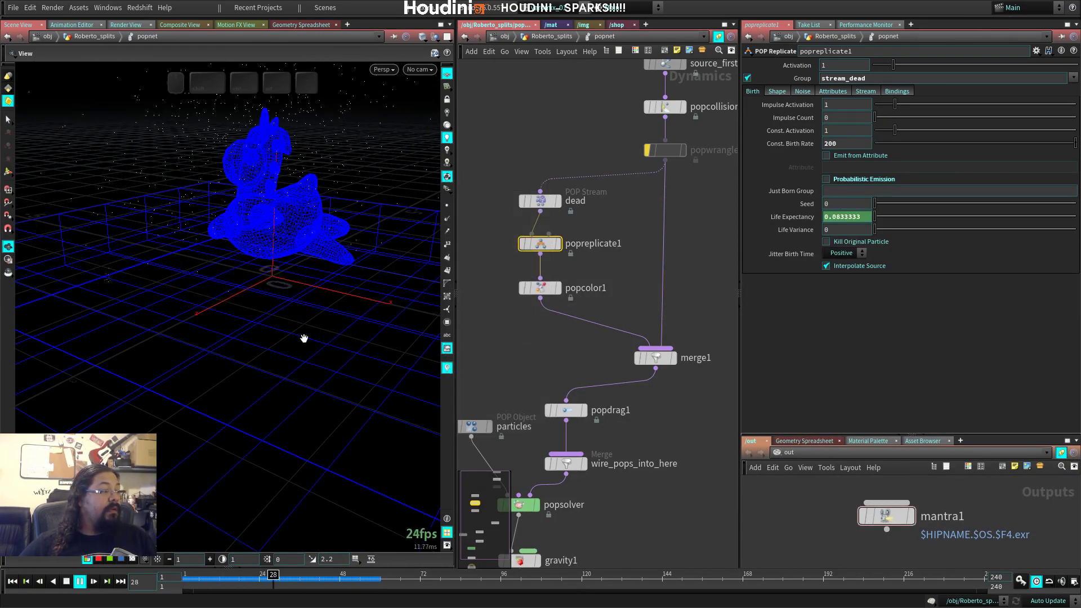
left_click_drag(300, 340, 258, 357)
left_click_drag(171, 385, 260, 342)
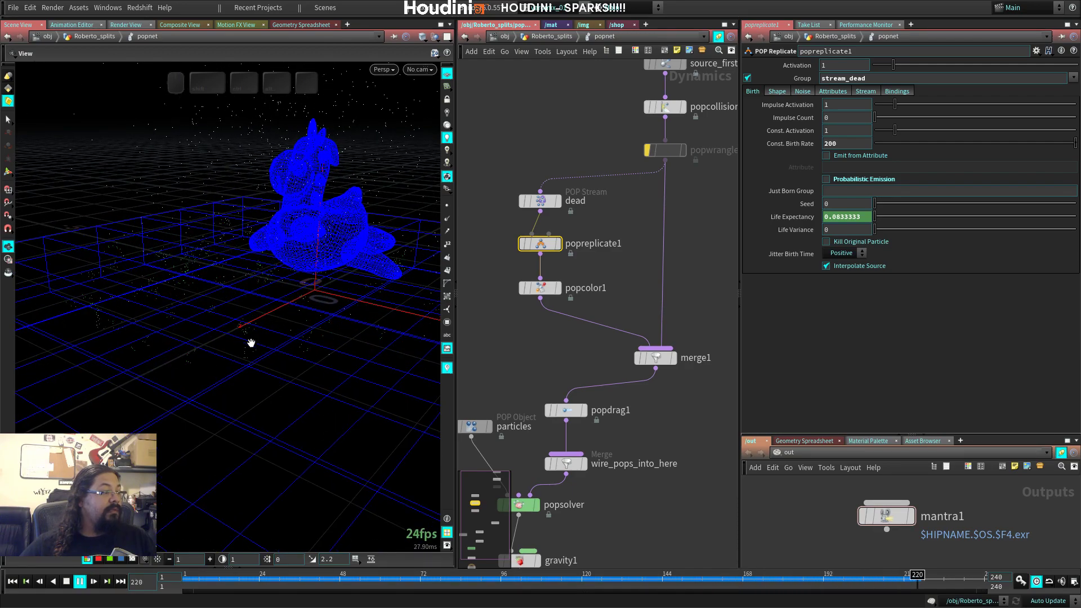
left_click_drag(212, 405, 212, 417)
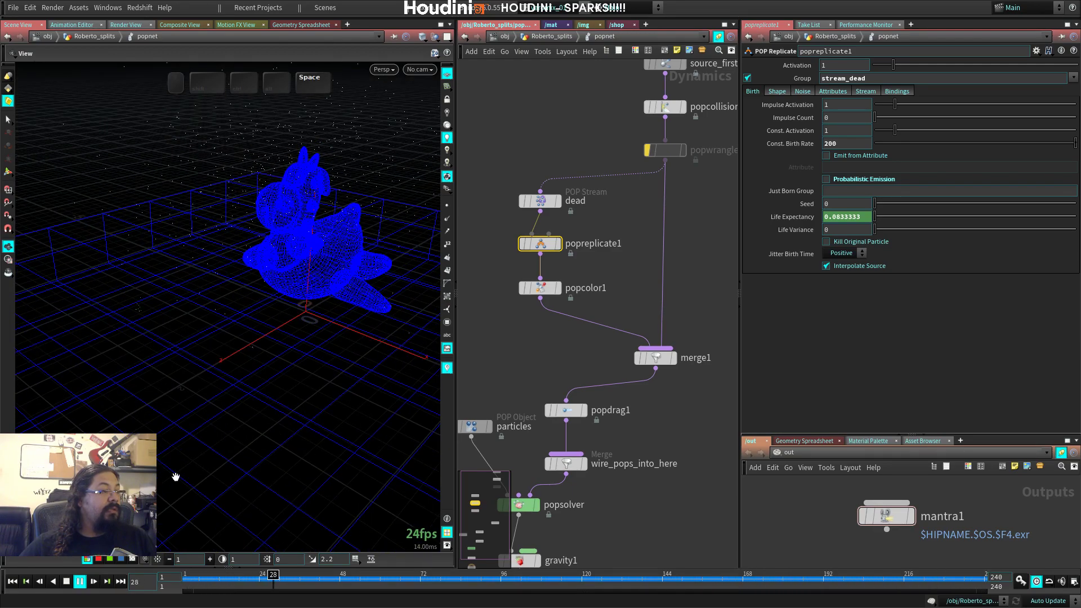
left_click(80, 583)
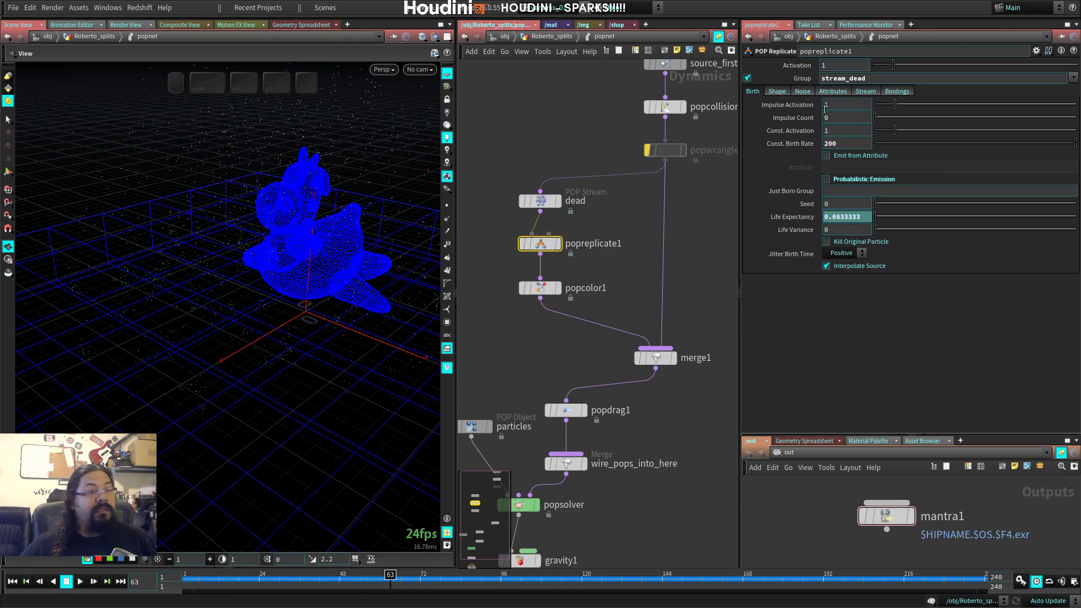
Step: Try a Y size of 0.1 and a uniform scale of 1.23 for popreplicate1's sphere shape
left_click(788, 91)
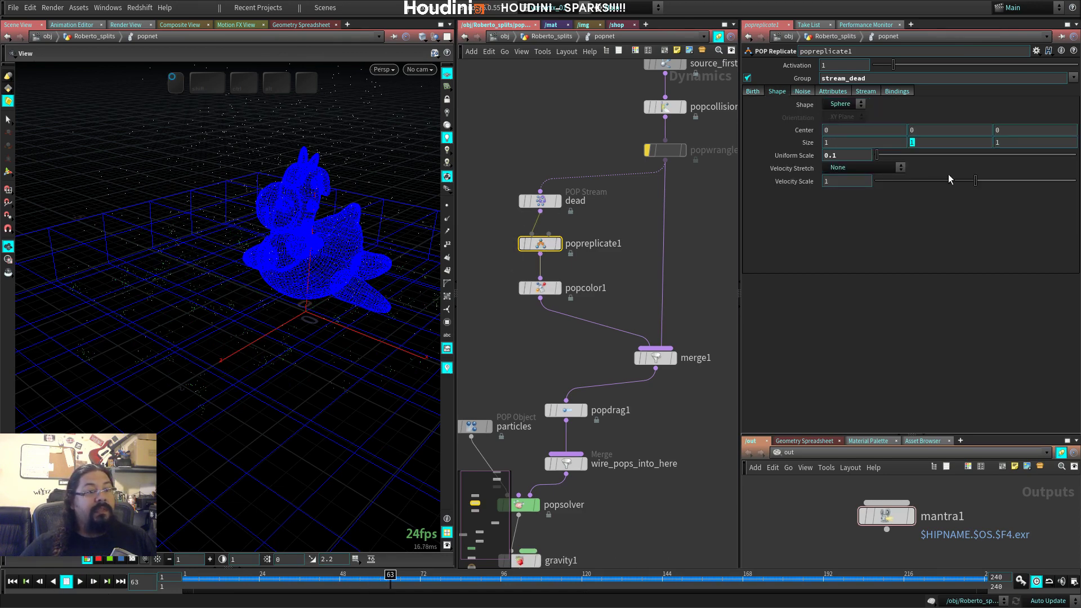
type("0.1")
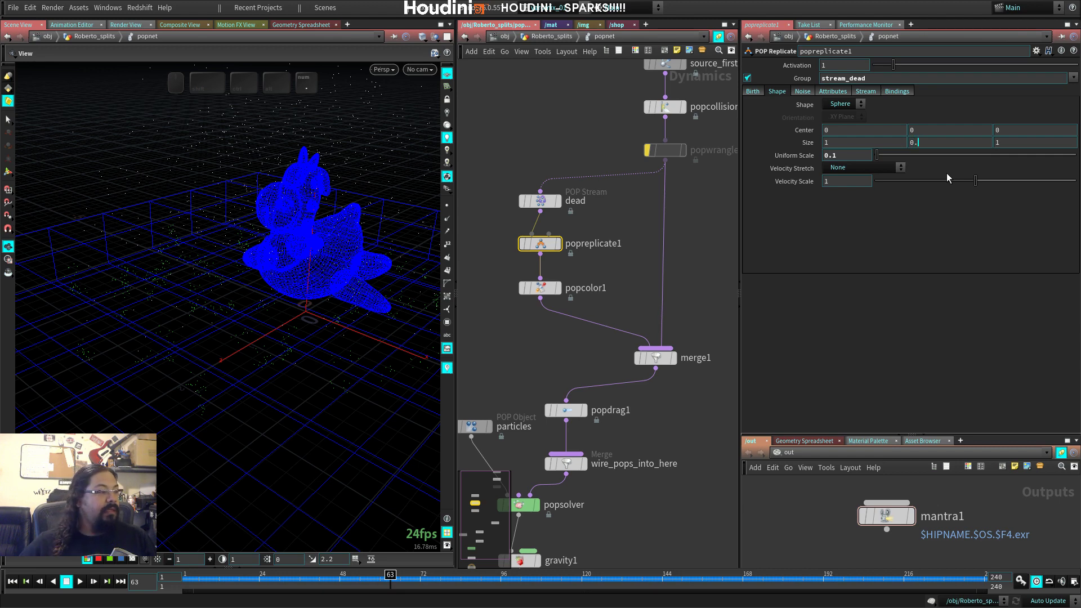
key("Return")
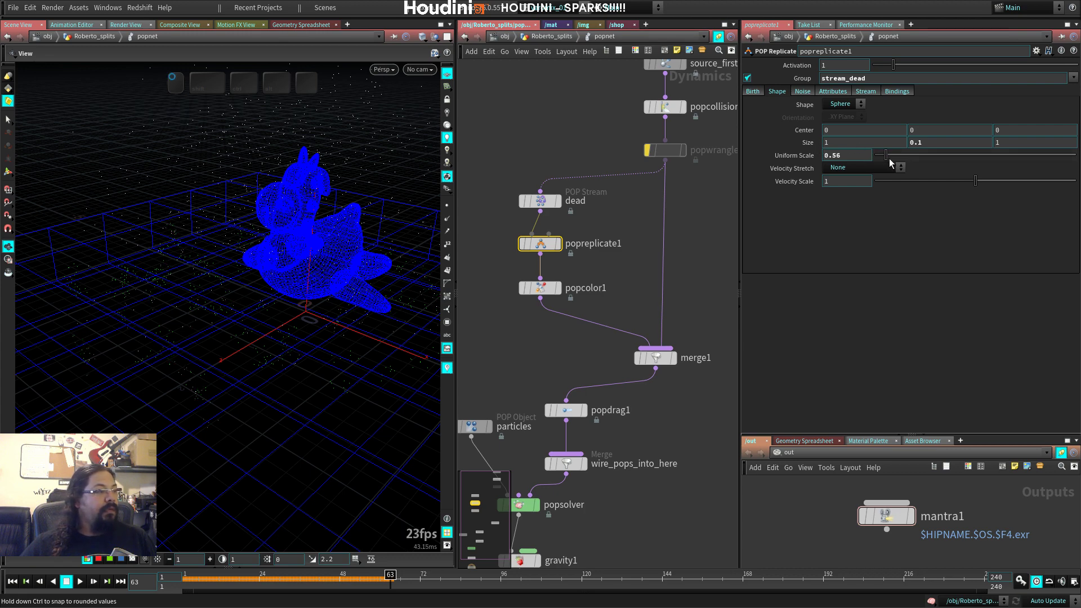
left_click_drag(900, 161, 898, 162)
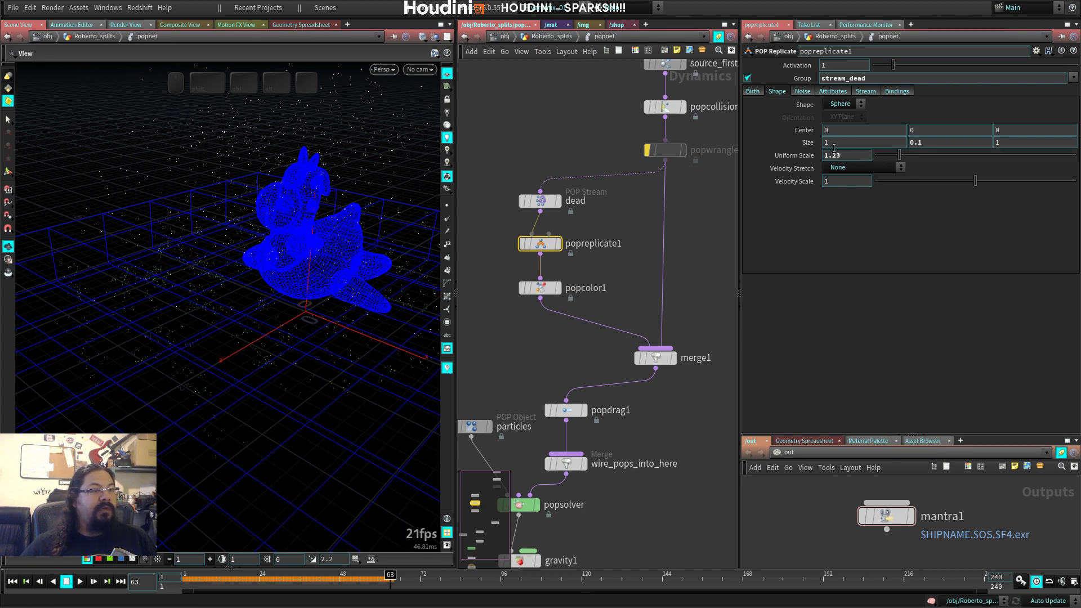
Step: Set the Y size of popreplicate1's sphere to 0.05 and its uniform scale to 0.1, and replay the simulation
left_click(932, 142)
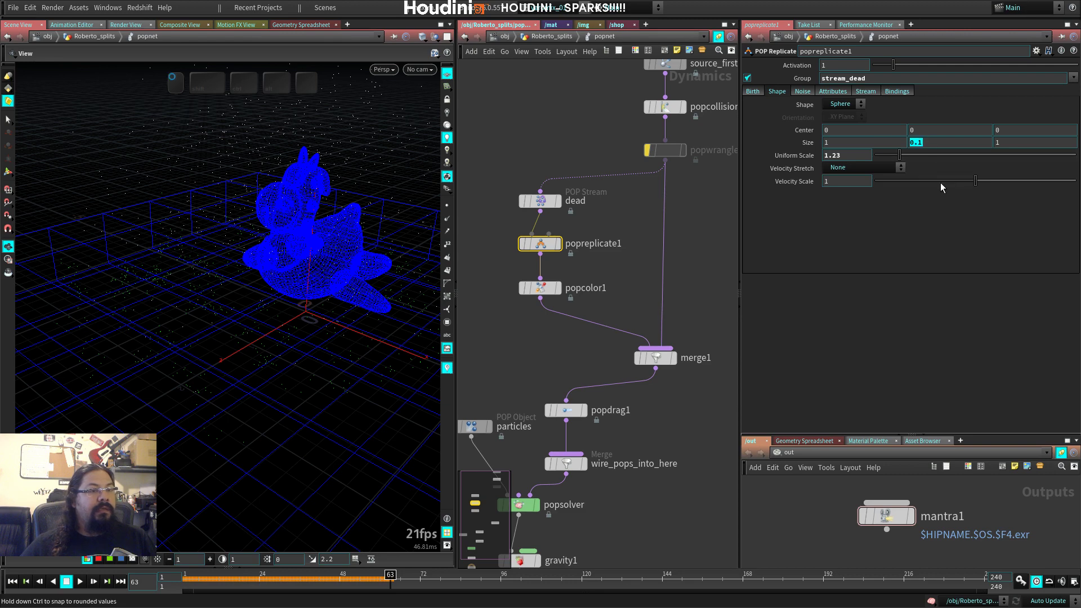
type("0.")
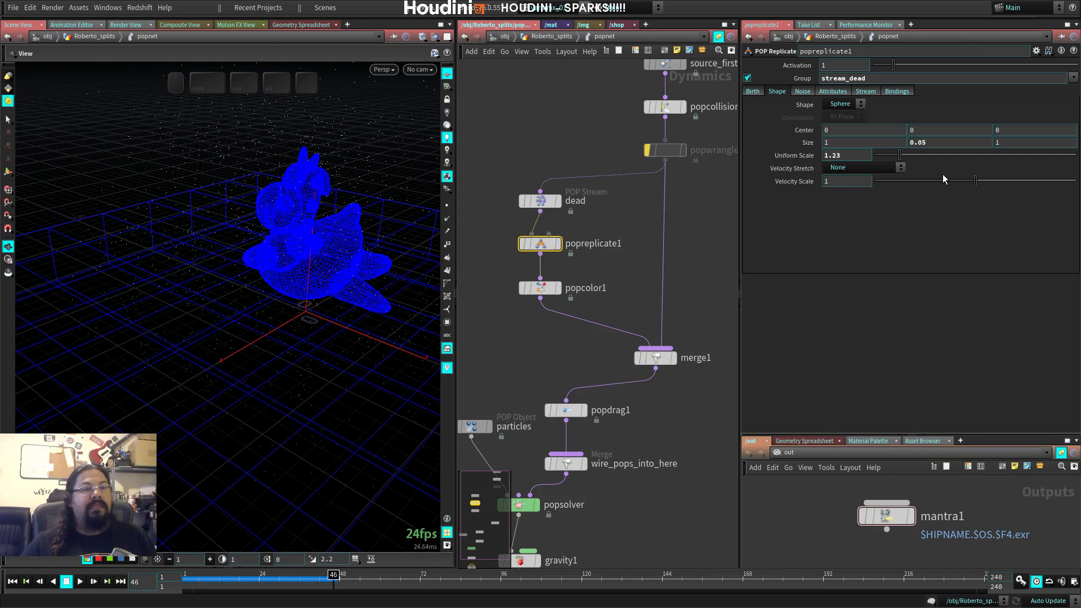
type("0.1")
key("Return")
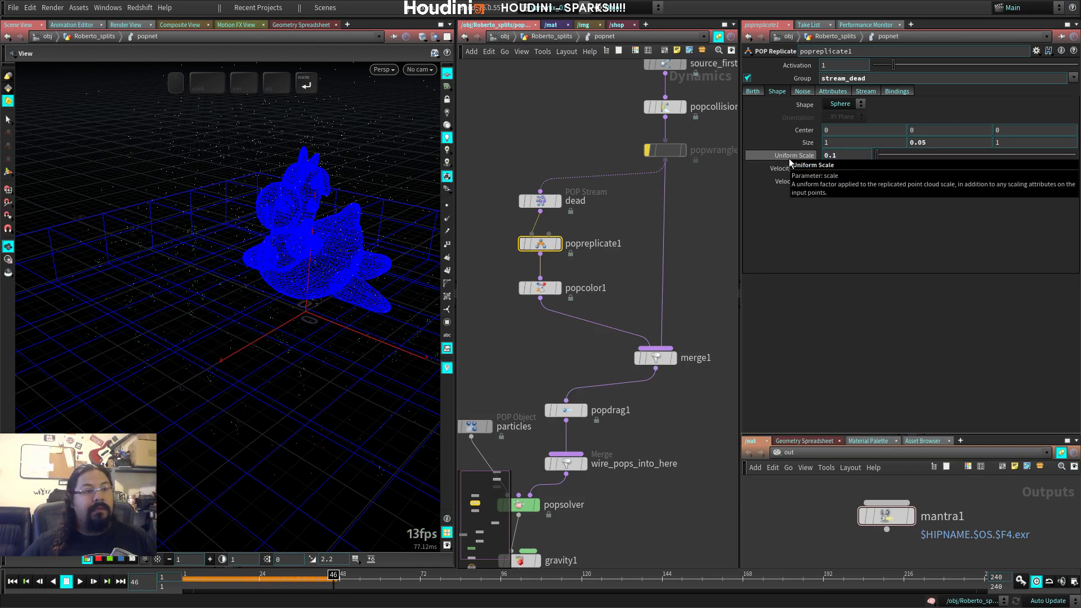
key("space")
left_click_drag(179, 263, 285, 237)
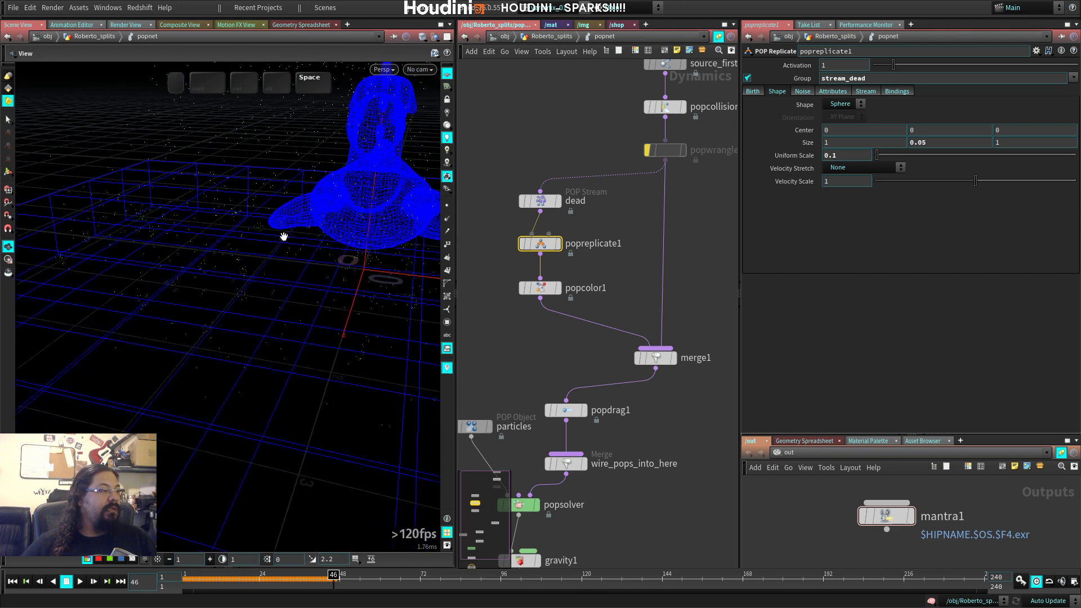
key("ctrl+Up")
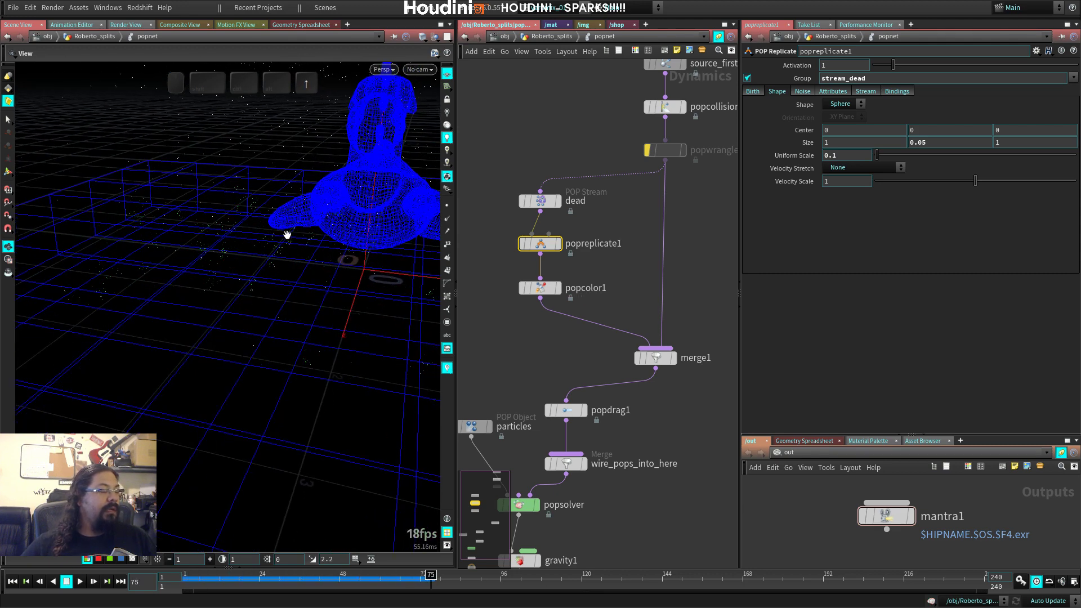
Step: Examine the sparks beneath the duck and review popreplicate1's noise and velocity attribute settings
key("space")
left_click_drag(325, 323, 265, 332)
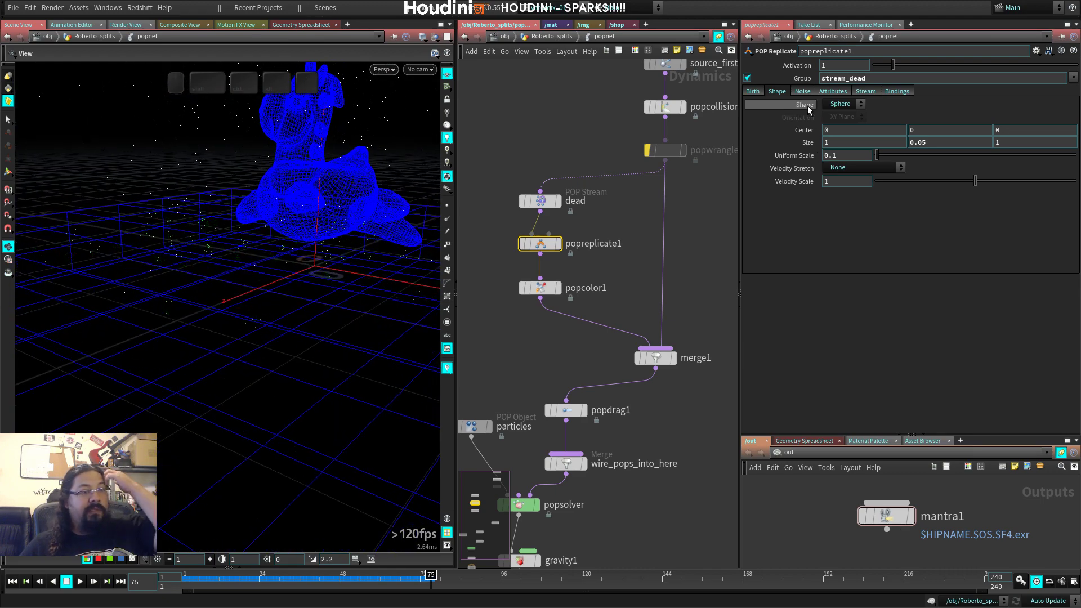
left_click(802, 92)
left_click(833, 91)
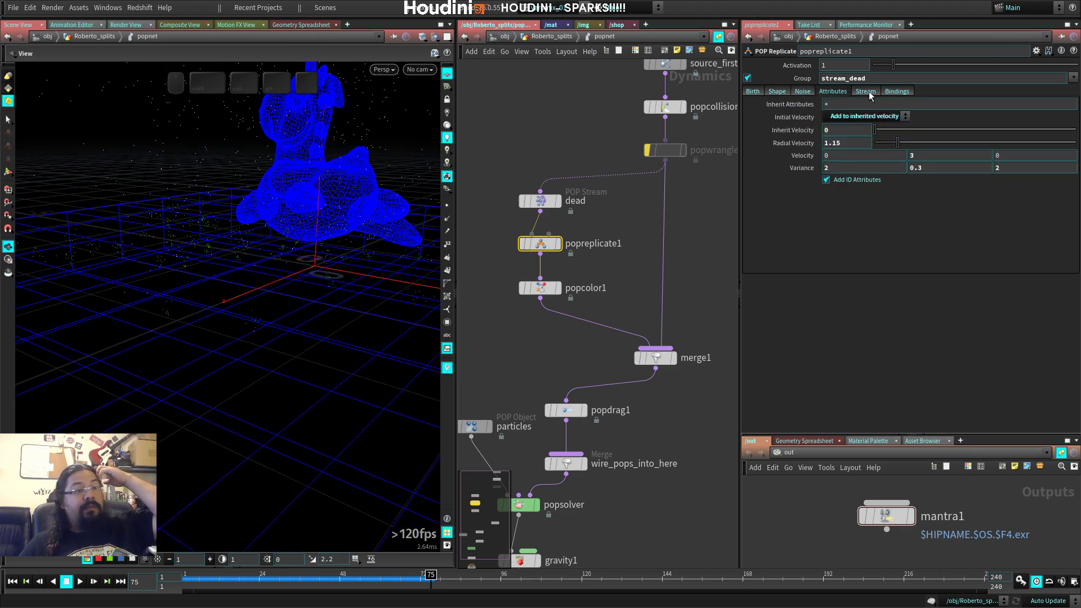
left_click(802, 91)
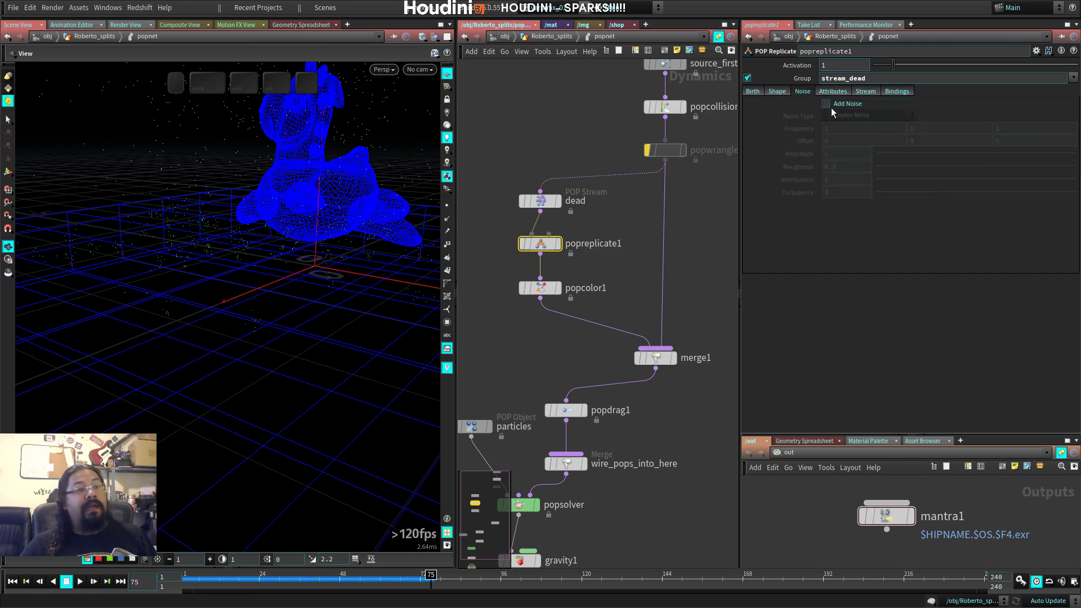
left_click(833, 93)
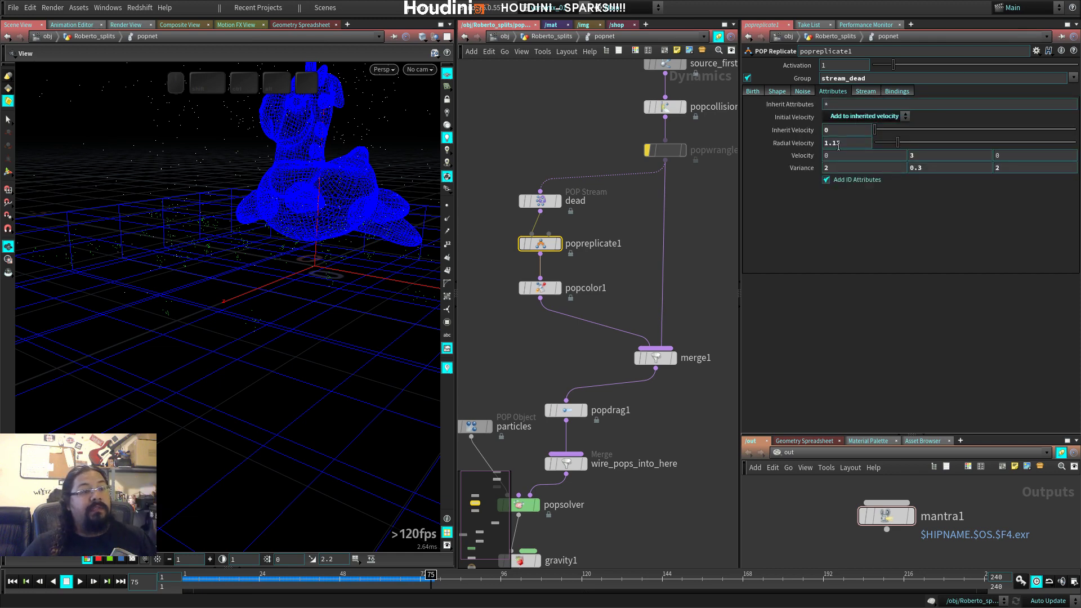
Step: Try a radial velocity of 4.51 for popreplicate1 and replay the simulation from the first frame
left_click_drag(902, 144, 961, 141)
key("ctrl+Up")
key("Up")
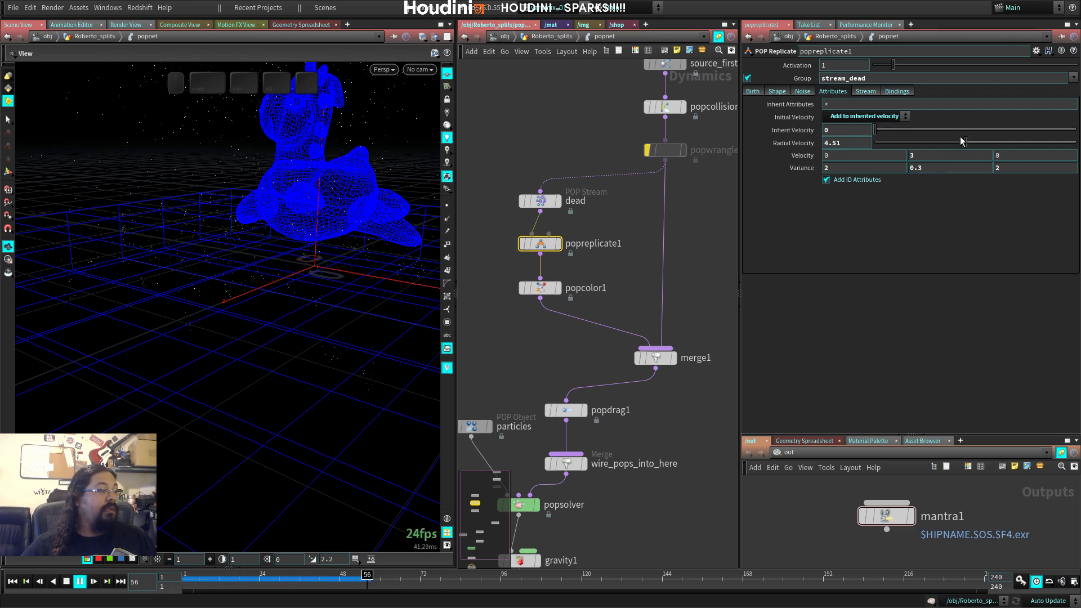
key("Up")
Step: Set popreplicate1's Y velocity to 1 and replay the simulation from the first frame
left_click(918, 155)
type("10")
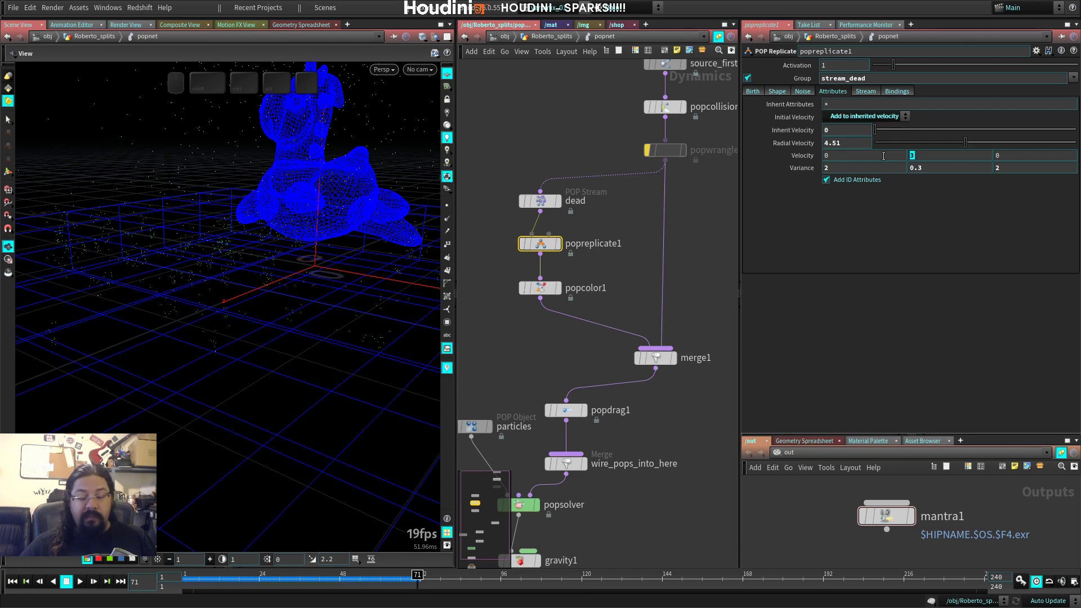
key("Return")
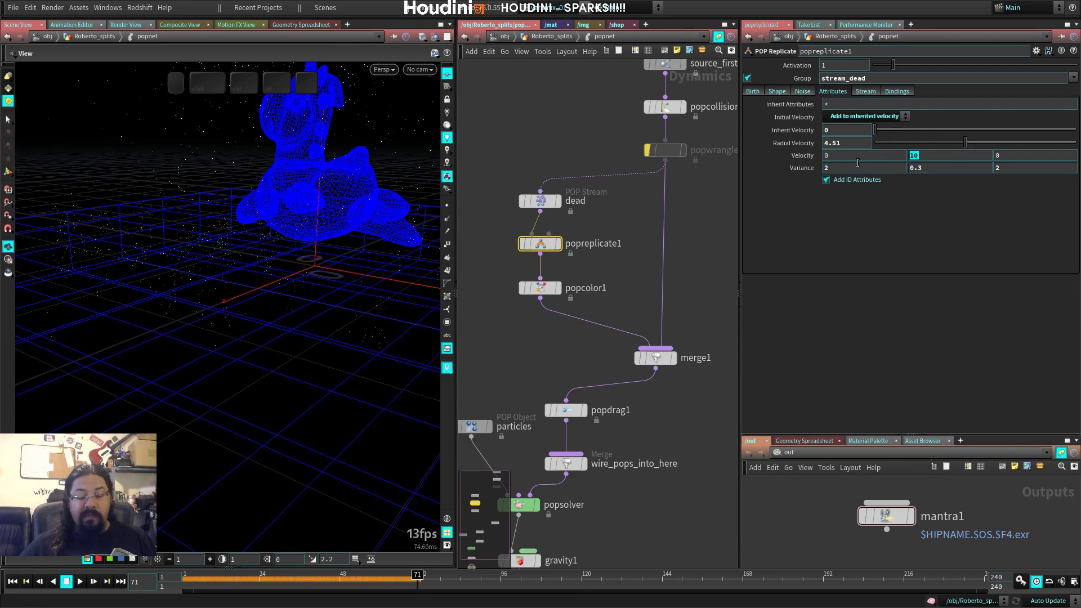
key("Up")
key("ctrl+Up")
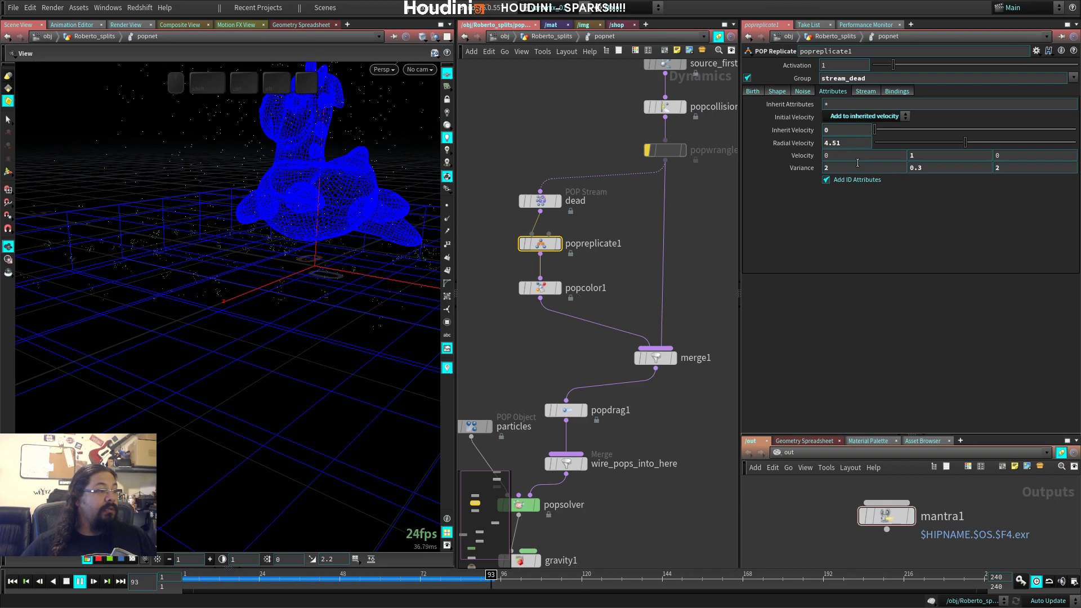
key("Up")
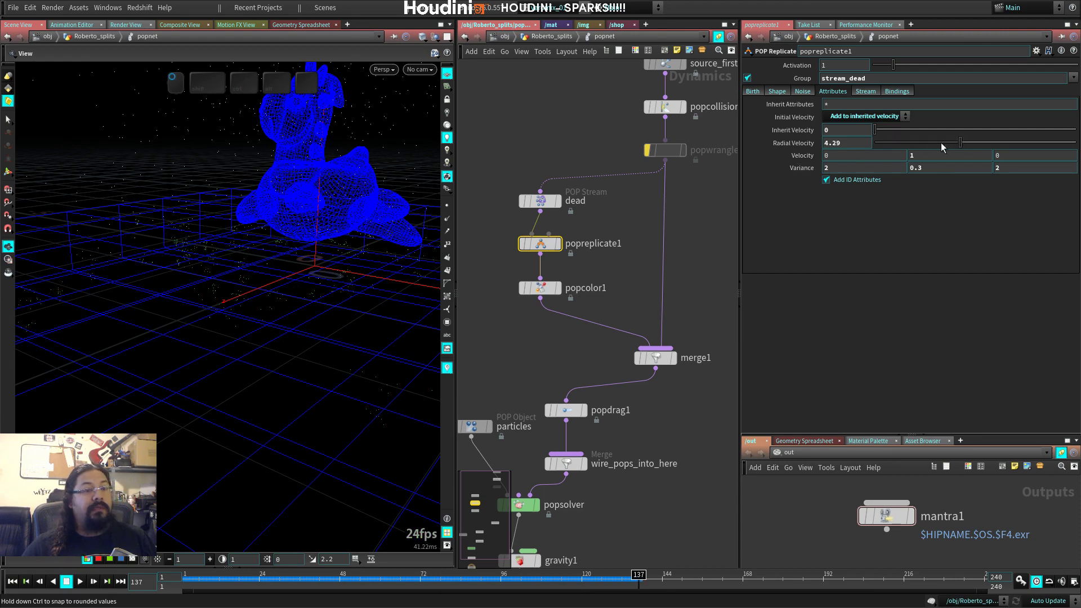
Step: Set popreplicate1's radial velocity to 2.07 and check popcolor1's color settings
left_click_drag(942, 147, 916, 145)
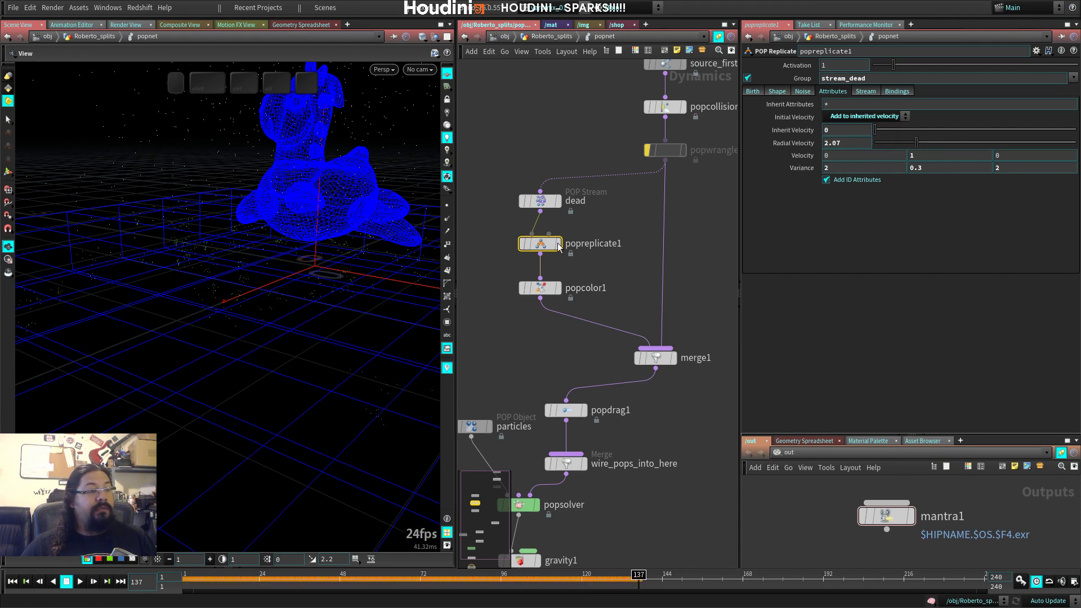
left_click_drag(186, 368, 224, 362)
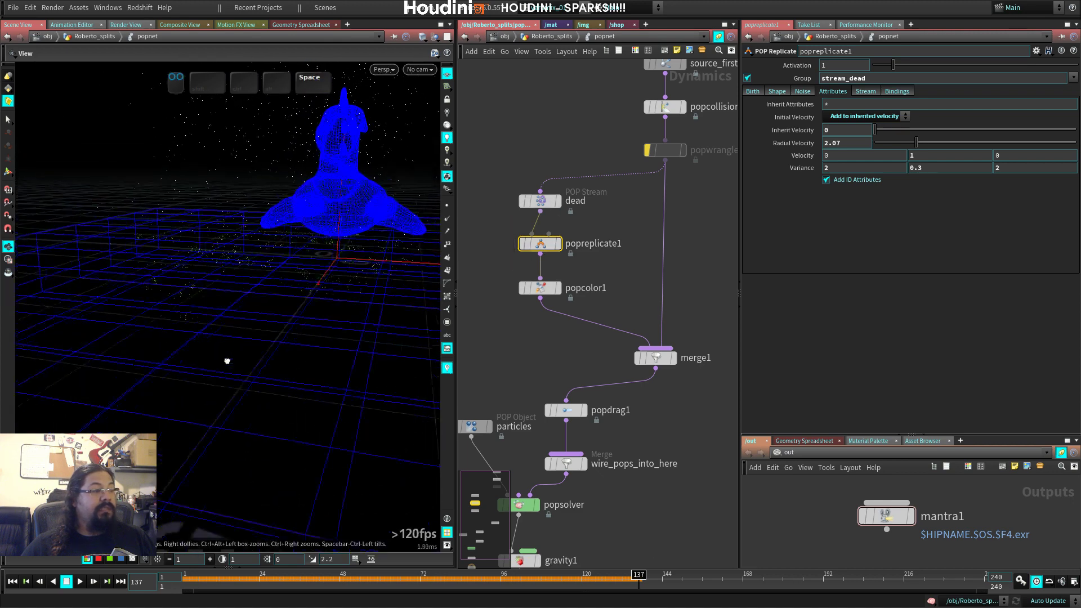
left_click(544, 290)
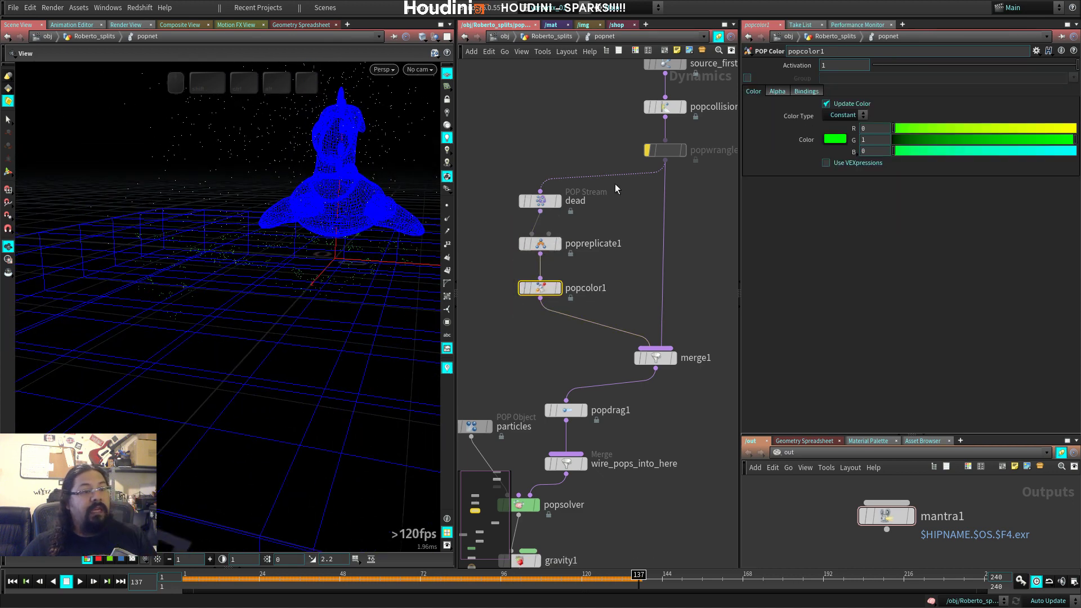
left_click(543, 246)
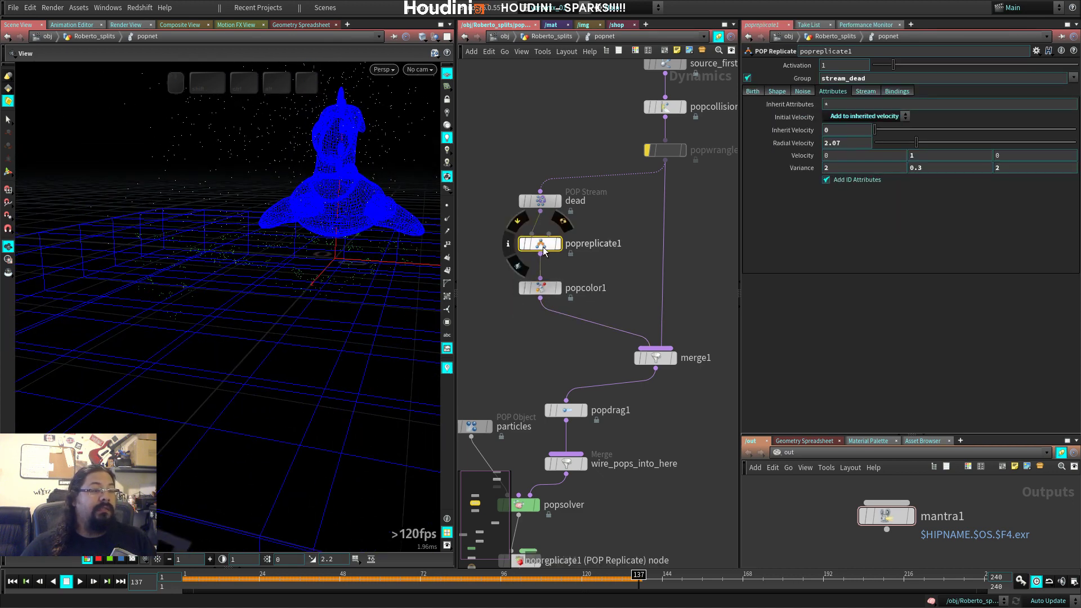
Step: Review popreplicate1's life expectancy among its birth settings and replay the simulation from the first frame
left_click(757, 90)
left_click(843, 218)
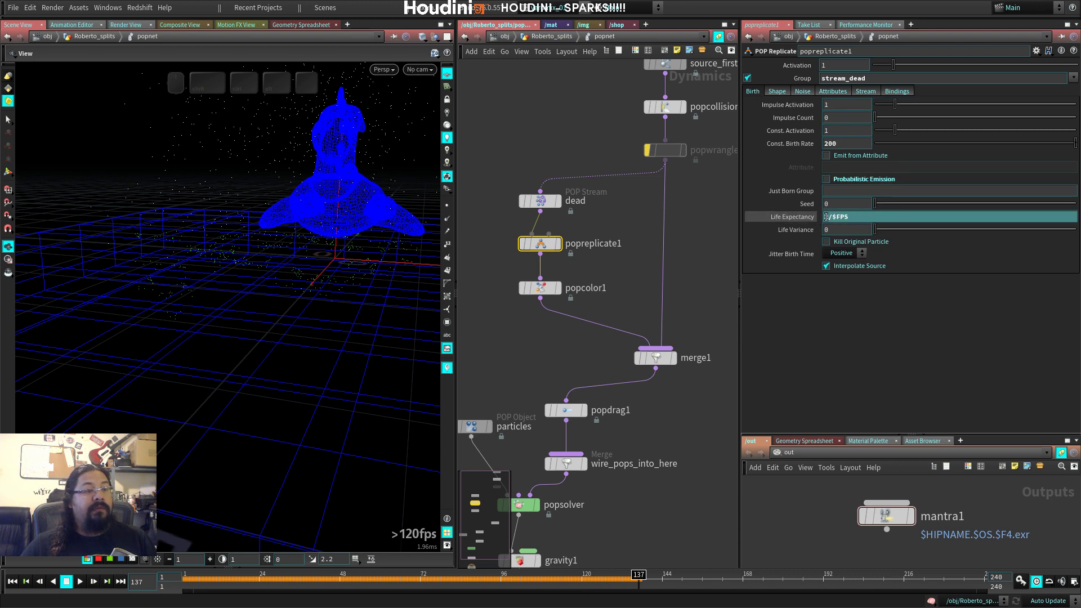
key("ctrl+Return")
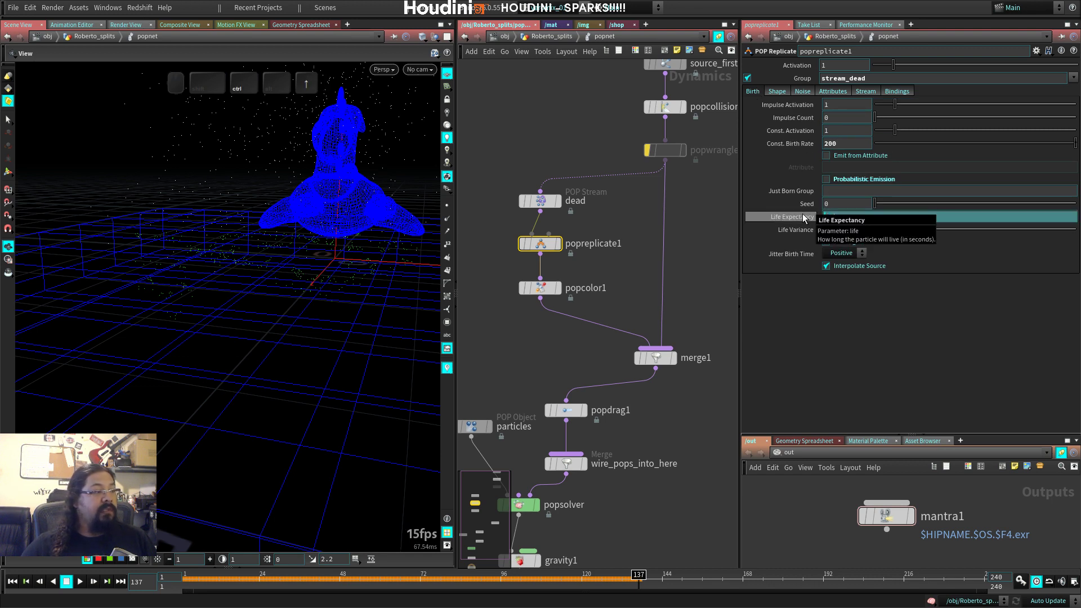
left_click(629, 285)
key("ctrl+Up")
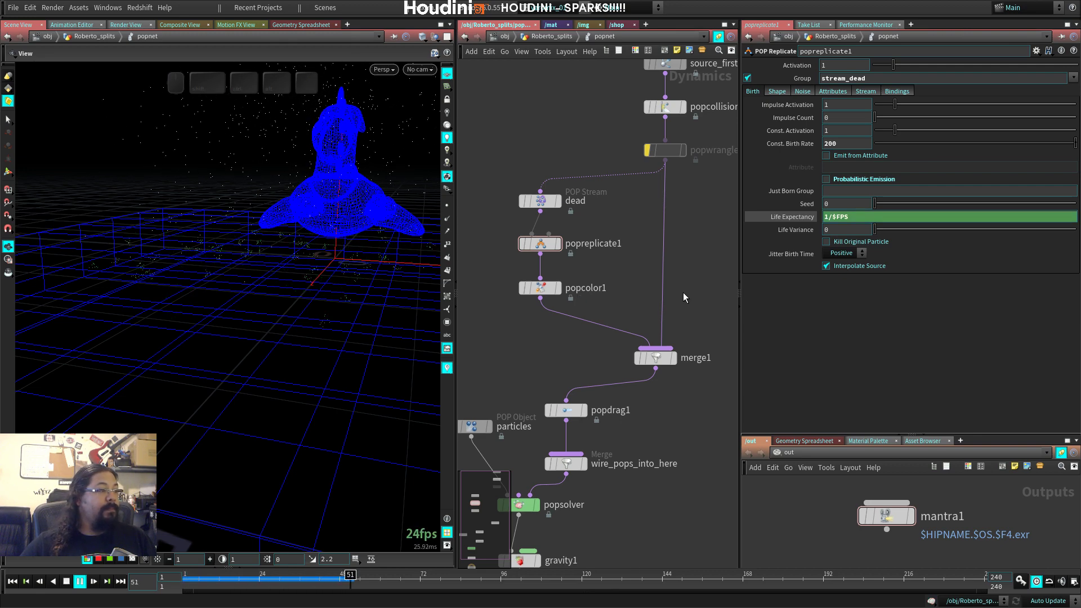
key("Up")
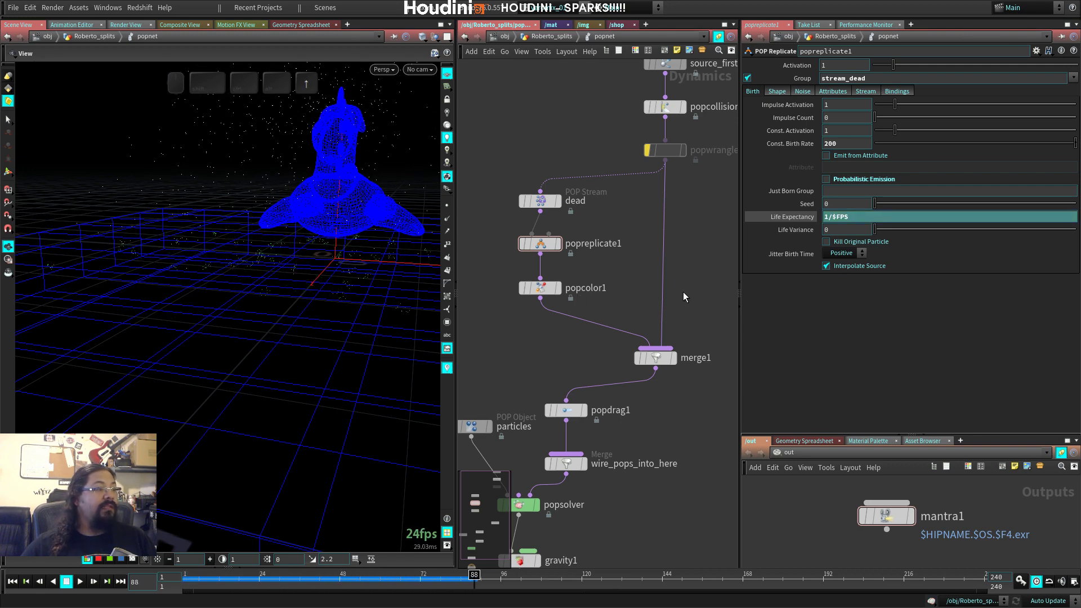
Step: Save the scene, then look through cam1 and reframe it closer to the particles with the camera locked to the view
key("ctrl+s")
middle_click_drag(613, 457, 665, 245)
left_click(417, 69)
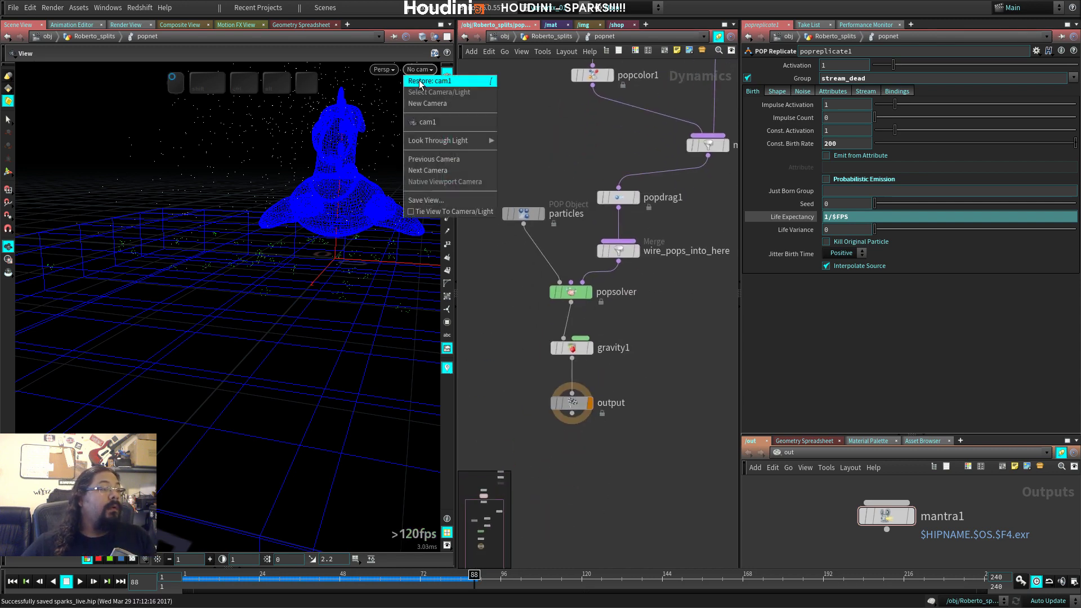
left_click(426, 122)
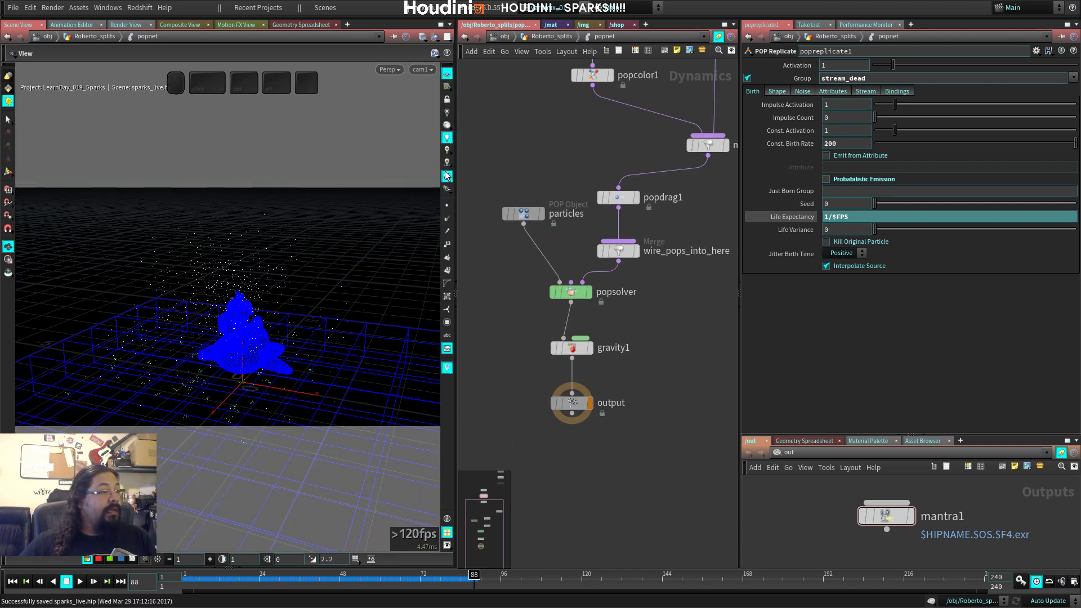
left_click(447, 100)
left_click_drag(301, 381, 352, 338)
Step: Render frame 88 with mantra1 through cam1 and make attribrandomize1 the displayed node of Roberto_splits
left_click(129, 25)
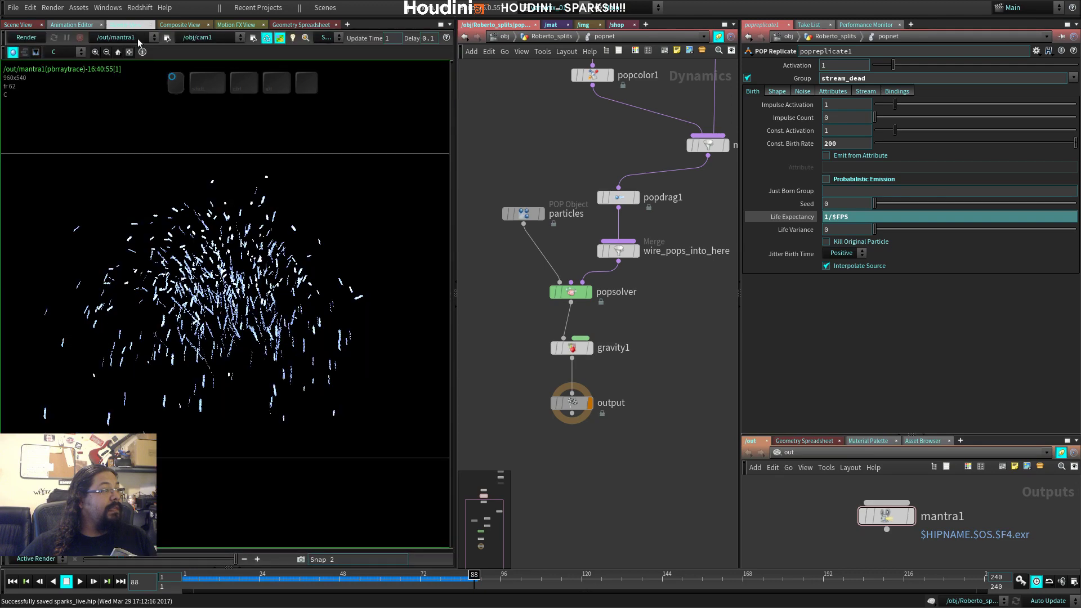
left_click(29, 37)
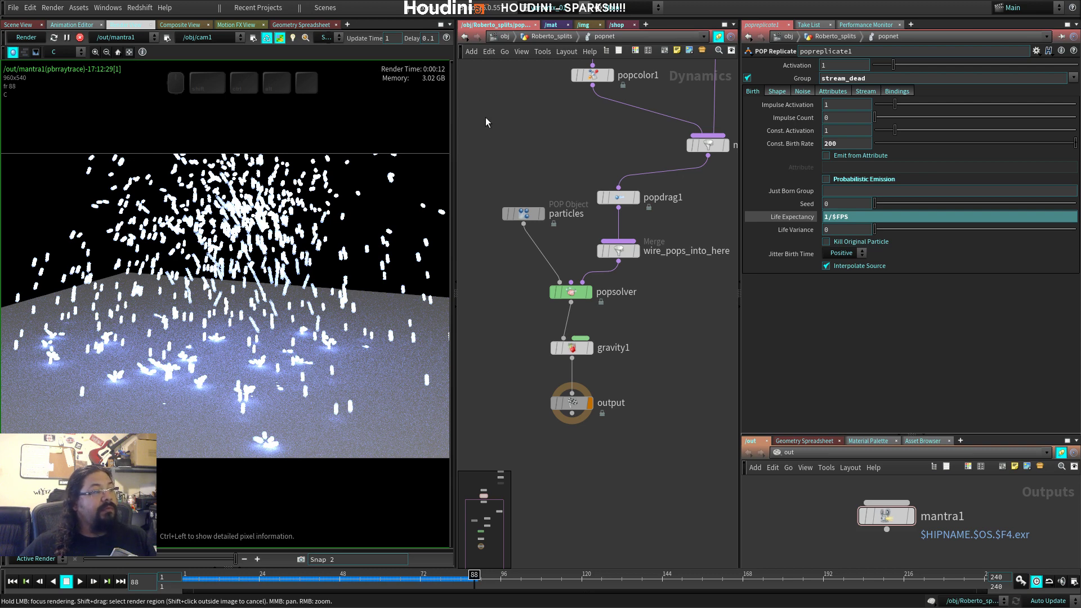
left_click(539, 38)
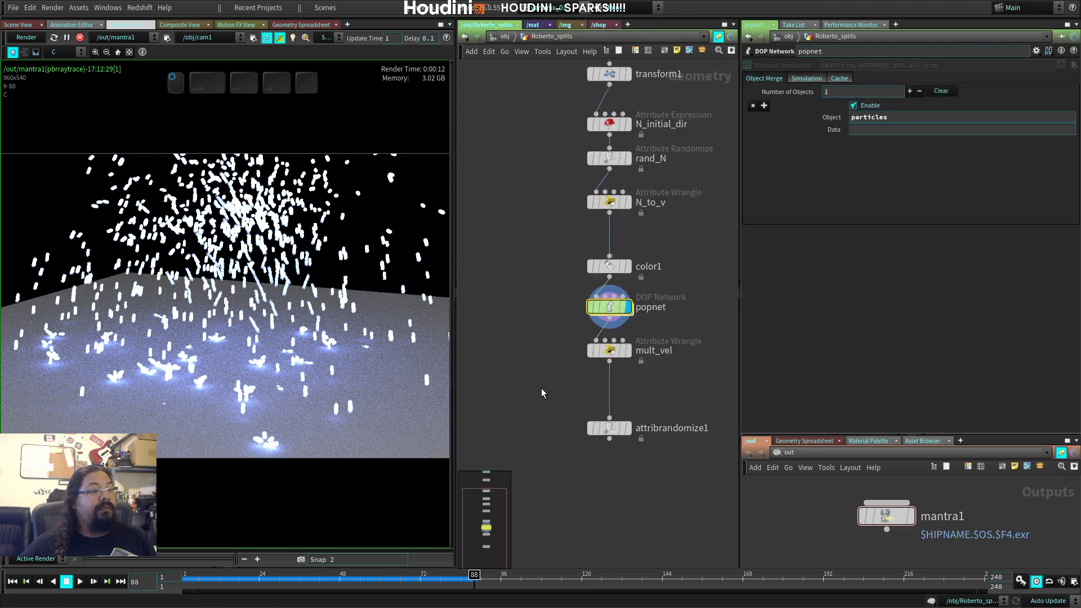
middle_click_drag(541, 387, 531, 268)
left_click(579, 322)
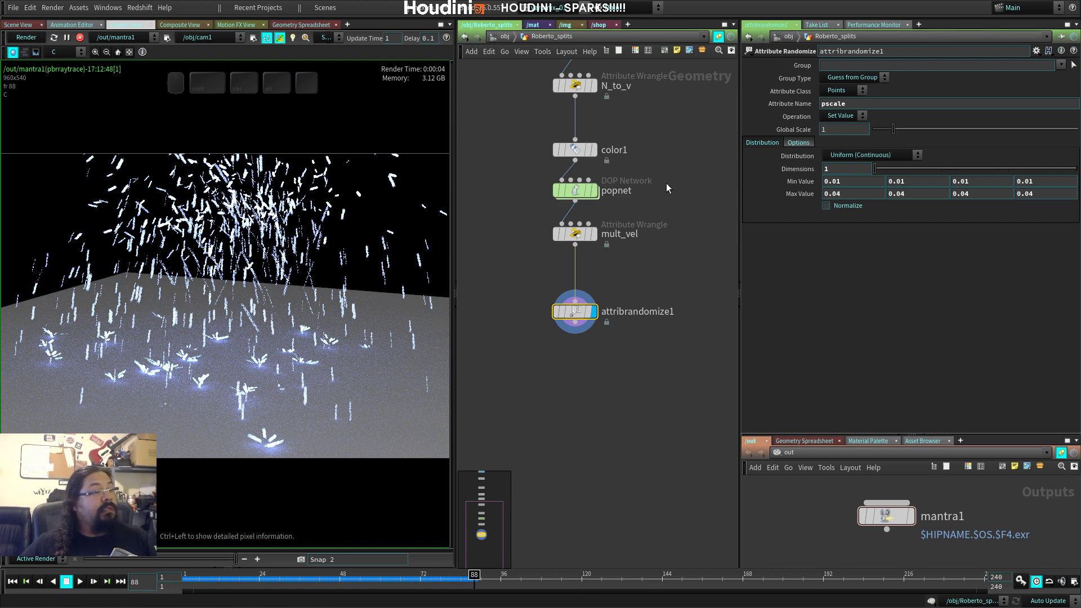
middle_click_drag(668, 188, 661, 311)
middle_click_drag(663, 259, 669, 225)
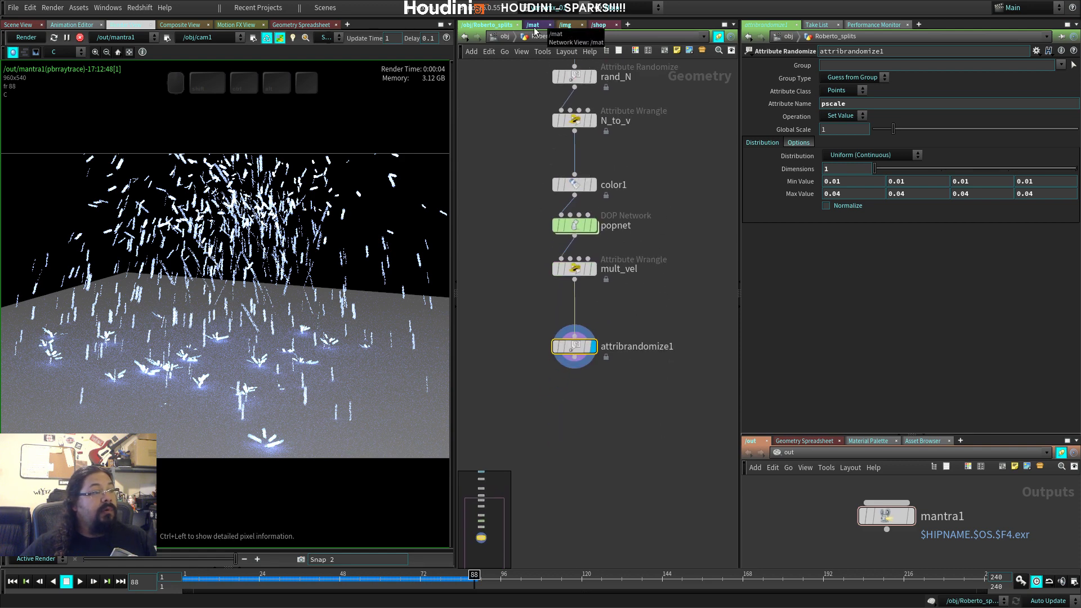
Step: Duplicate the particles_01 material as particles_02 and set the copy's emission color hue to 29
left_click(534, 26)
left_click(588, 114)
double_click(588, 114)
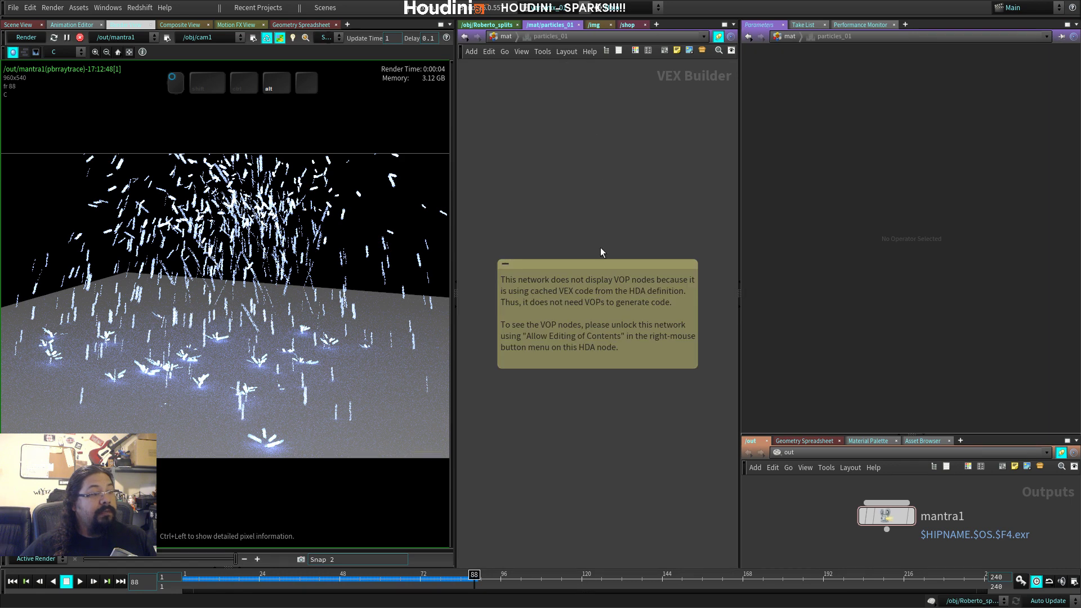
key("u")
left_click_drag(596, 119, 595, 287, "alt")
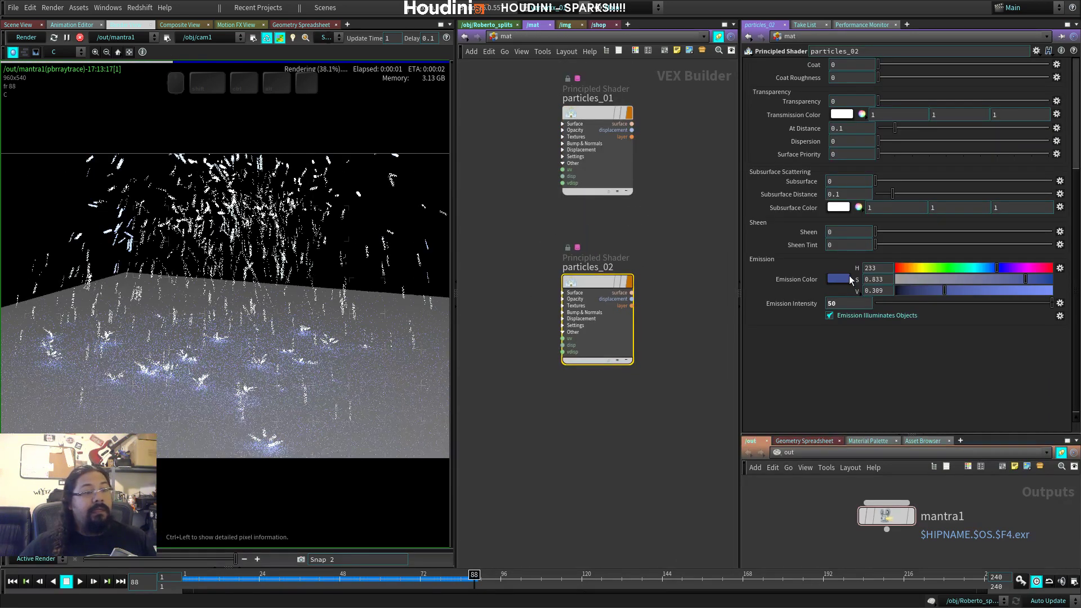
left_click_drag(994, 271, 907, 268)
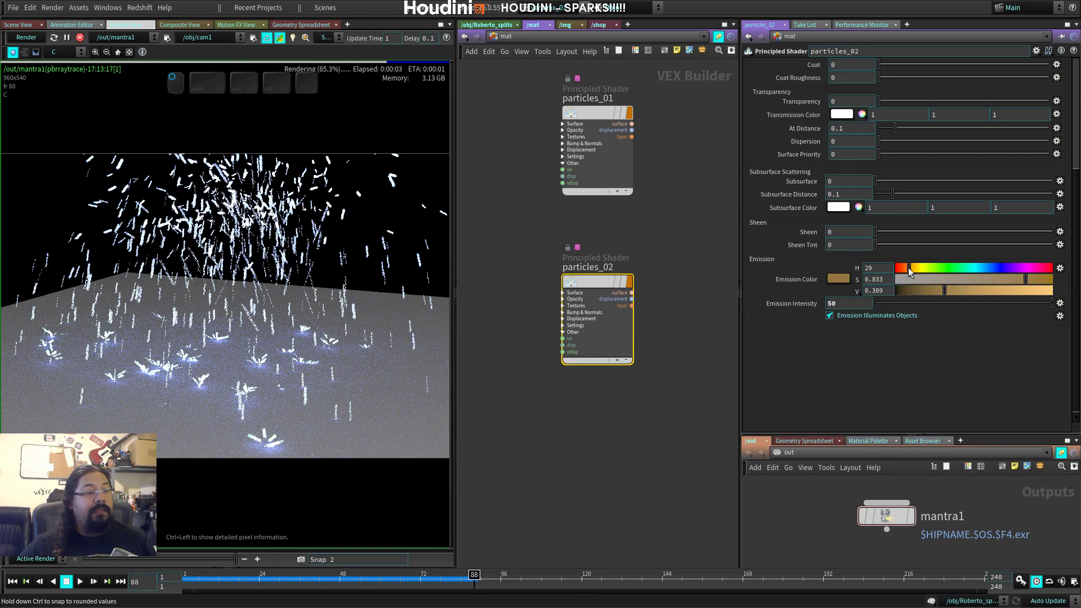
Step: Assign the material /mat/particles_02 to the Roberto_splits geometry object
left_click(486, 25)
key("u")
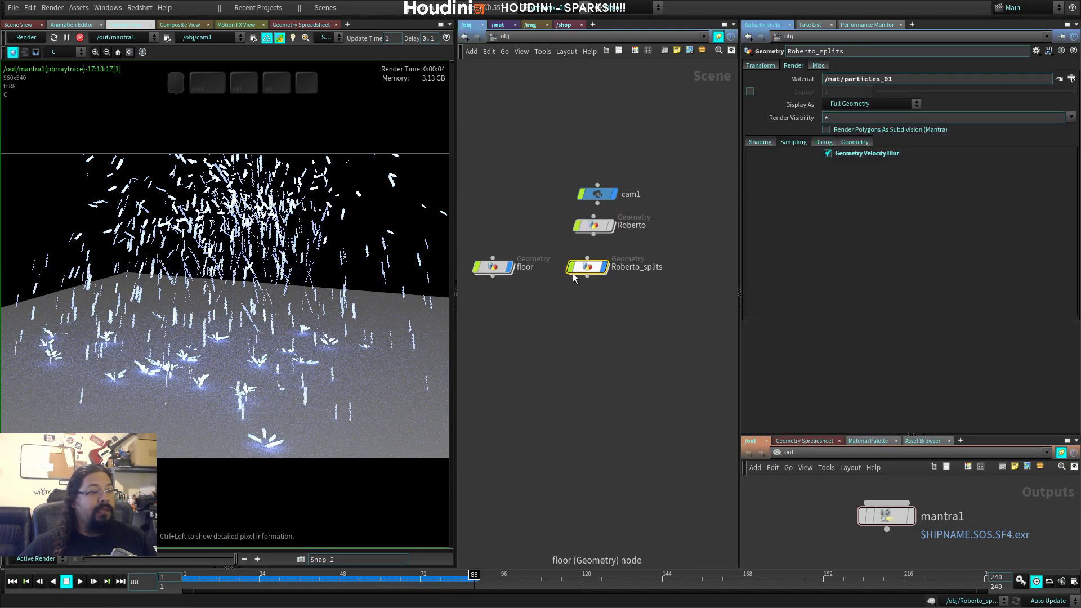
mouse_move(594, 264)
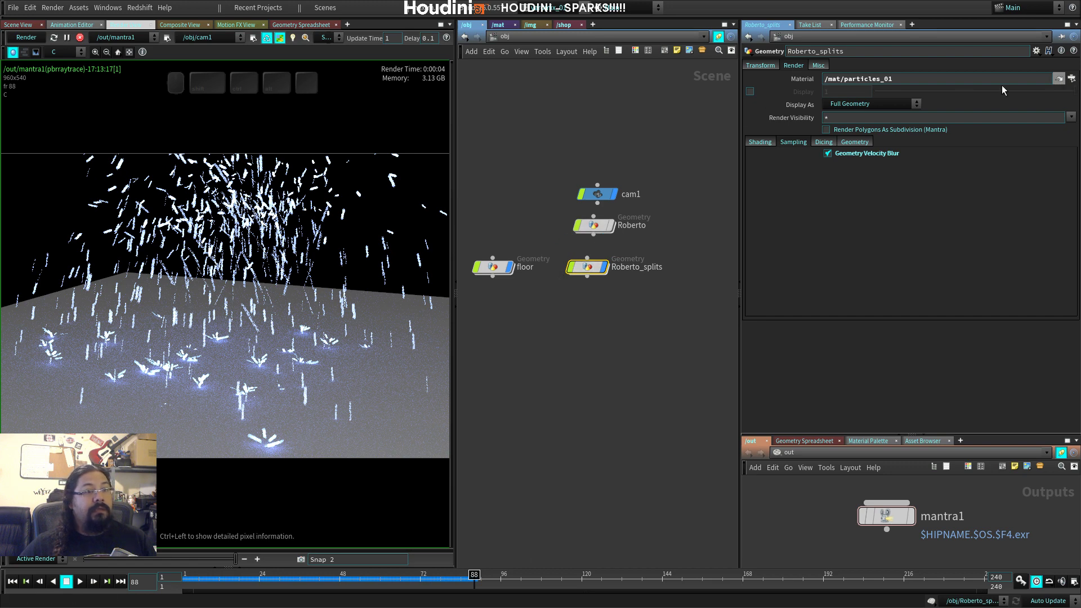
key("BackSpace")
type("2")
key("Return")
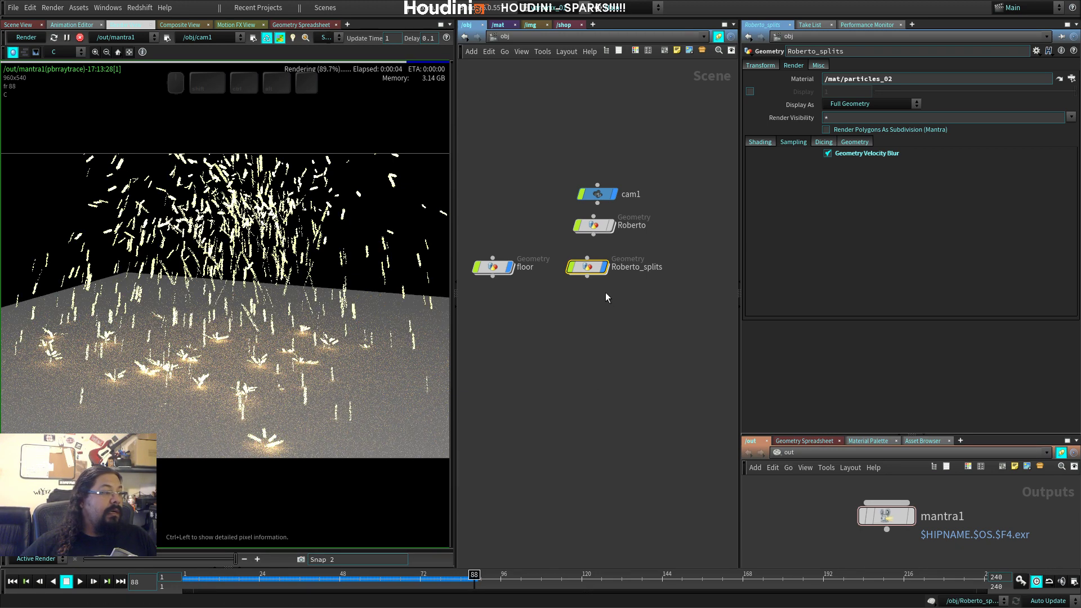
Step: Change particles_02's emission color to a deep orange with saturation 1 and value 0.236
left_click(564, 25)
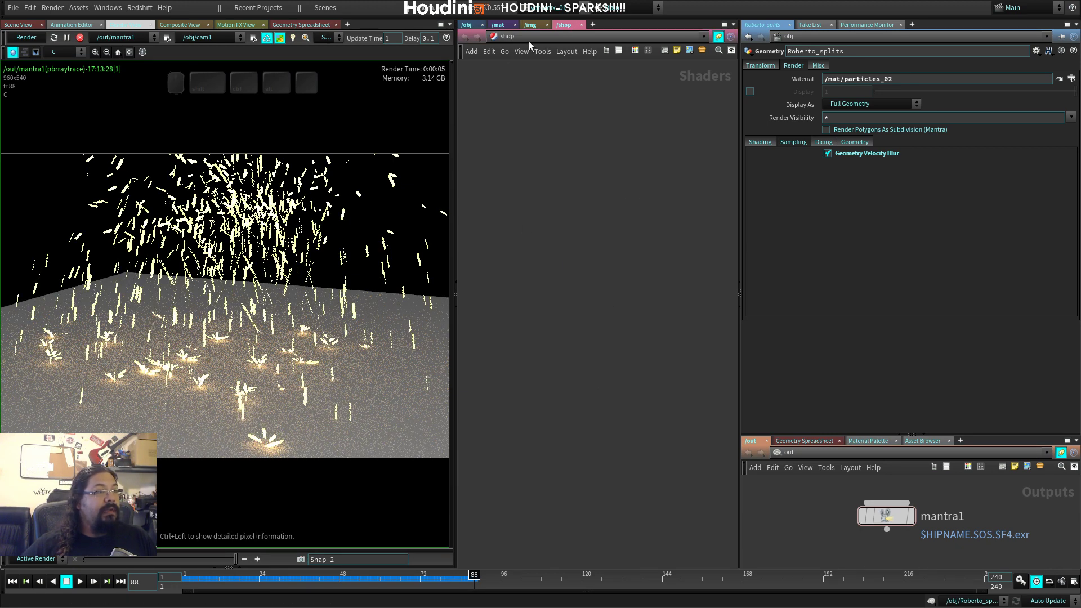
left_click(501, 25)
left_click(596, 281)
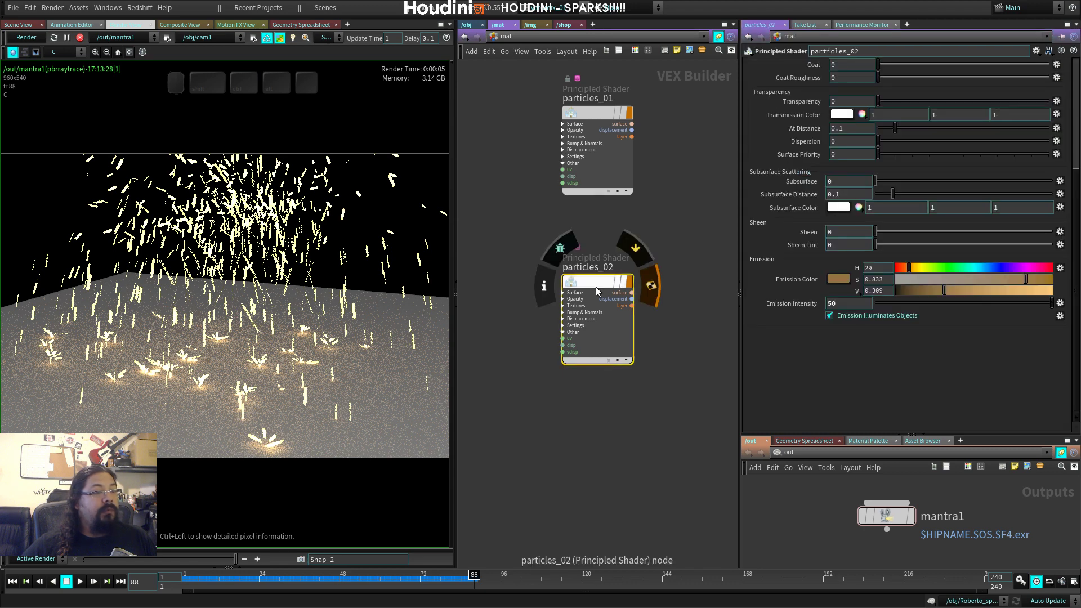
left_click_drag(909, 268, 897, 270)
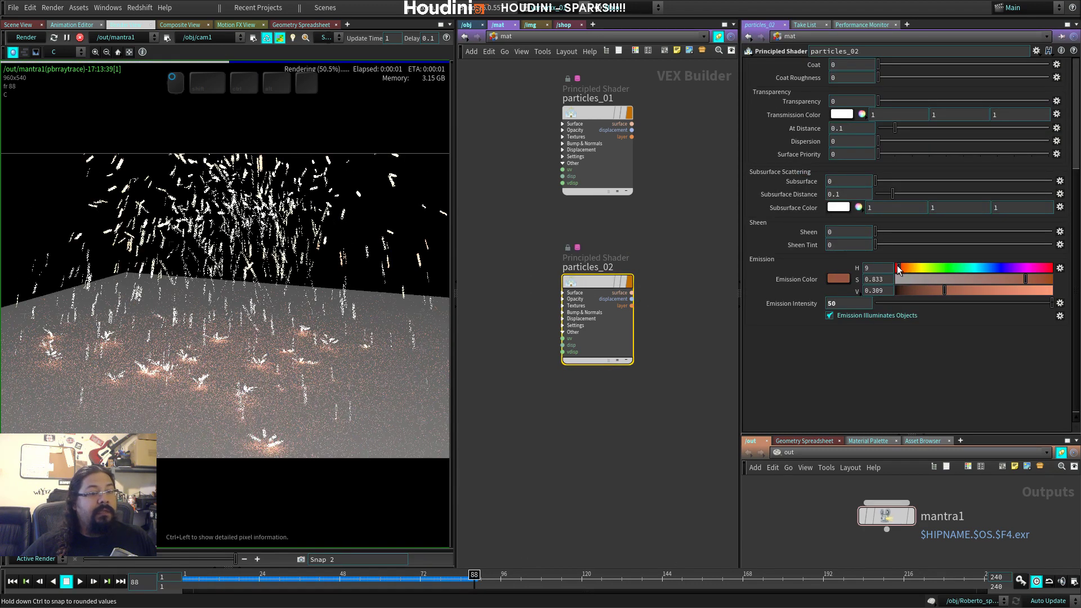
left_click_drag(1042, 290, 1059, 281)
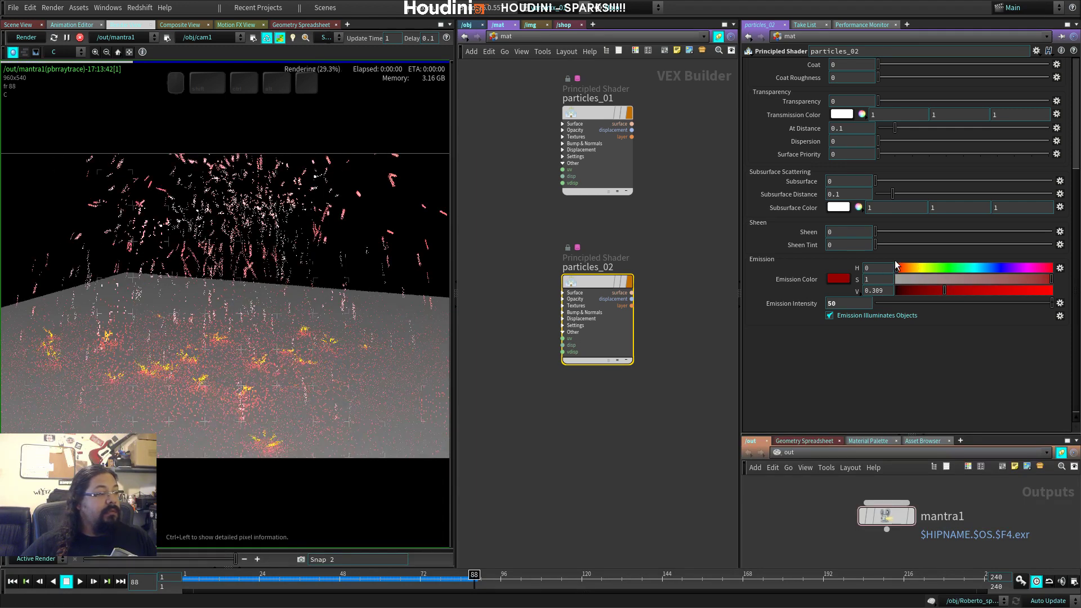
left_click_drag(906, 268, 904, 268)
mouse_move(575, 319)
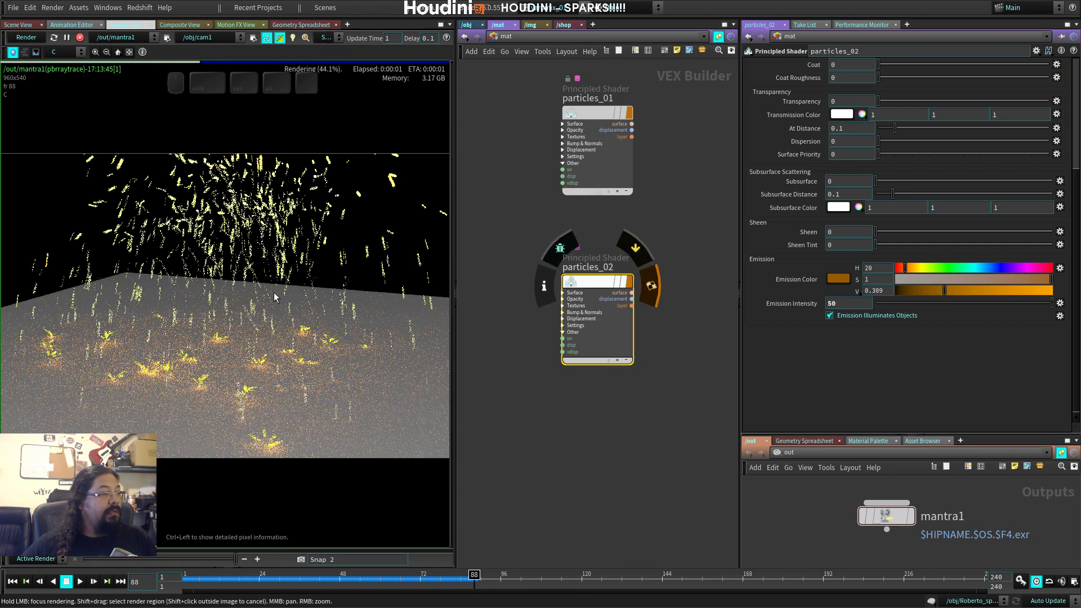
mouse_move(945, 291)
left_mouse_down()
mouse_move(920, 292)
mouse_move(934, 291)
left_mouse_up()
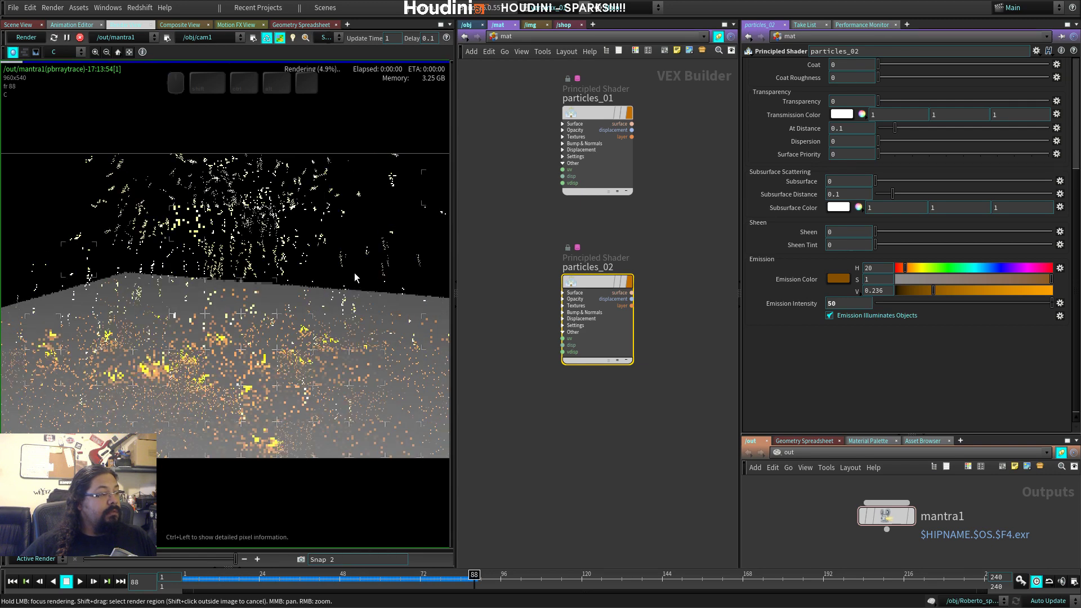
Step: Save the scene file and return to the object-level network
left_click(13, 7)
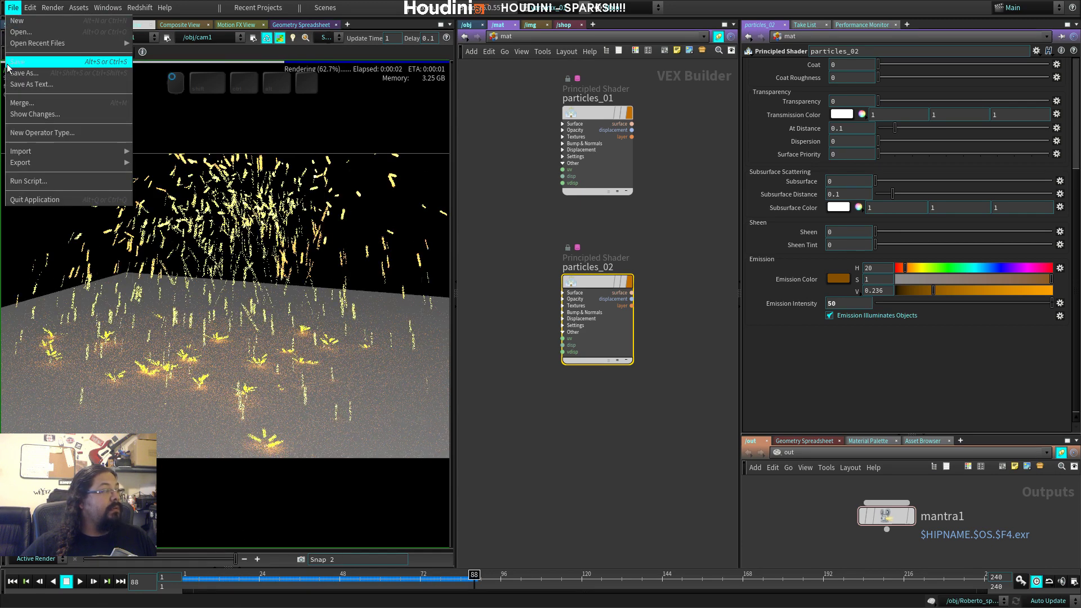
left_click(28, 60)
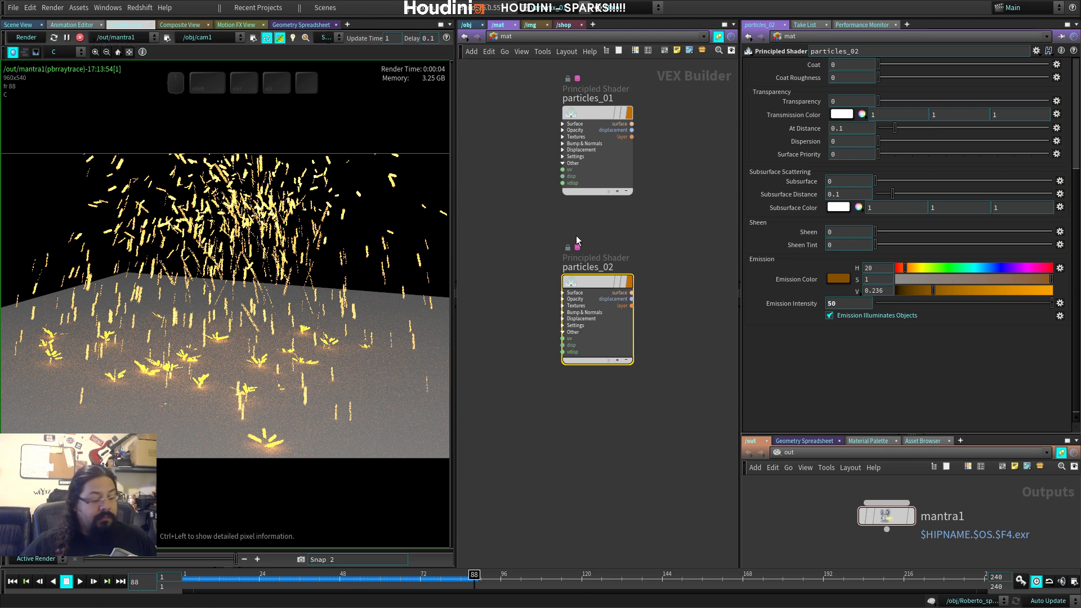
left_click(465, 25)
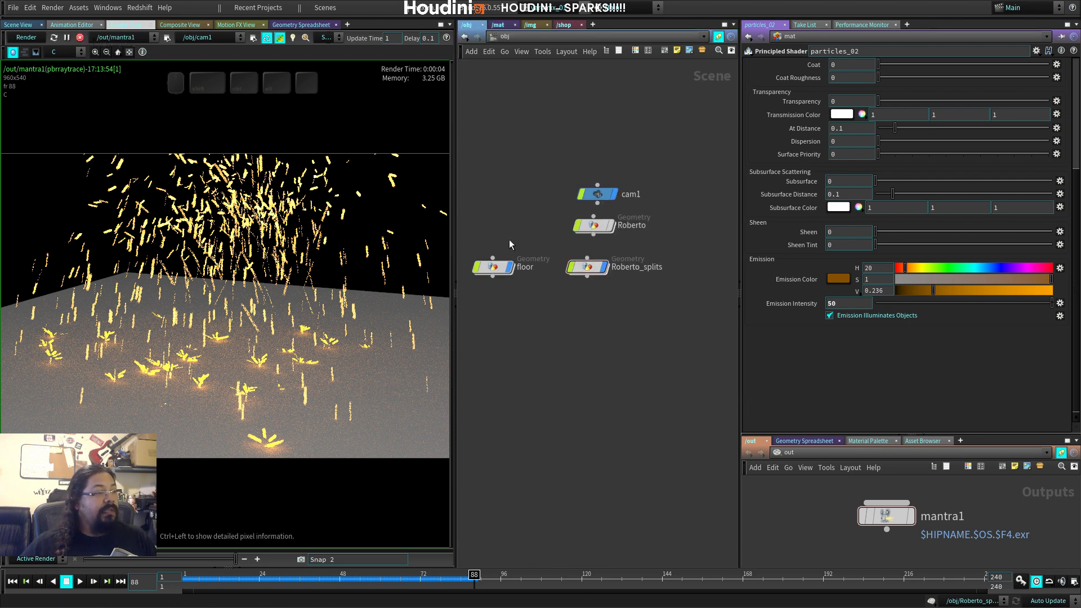
Step: Inside Roberto_splits, set the Max Value of the pscale randomization to 0.03 and space out mult_vel and attribrandomize1
double_click(587, 266)
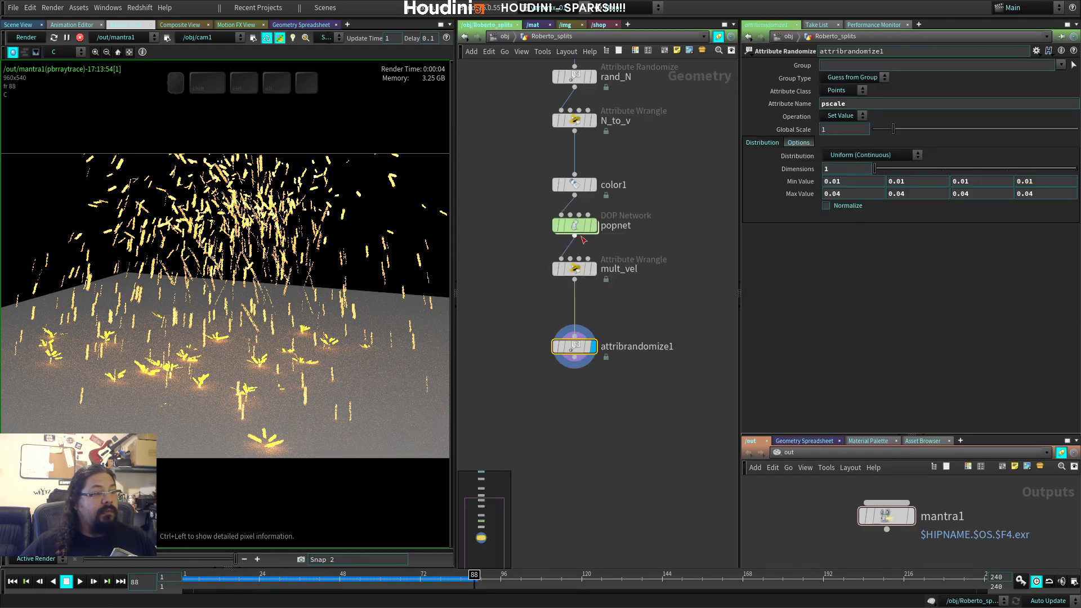
left_click(574, 269)
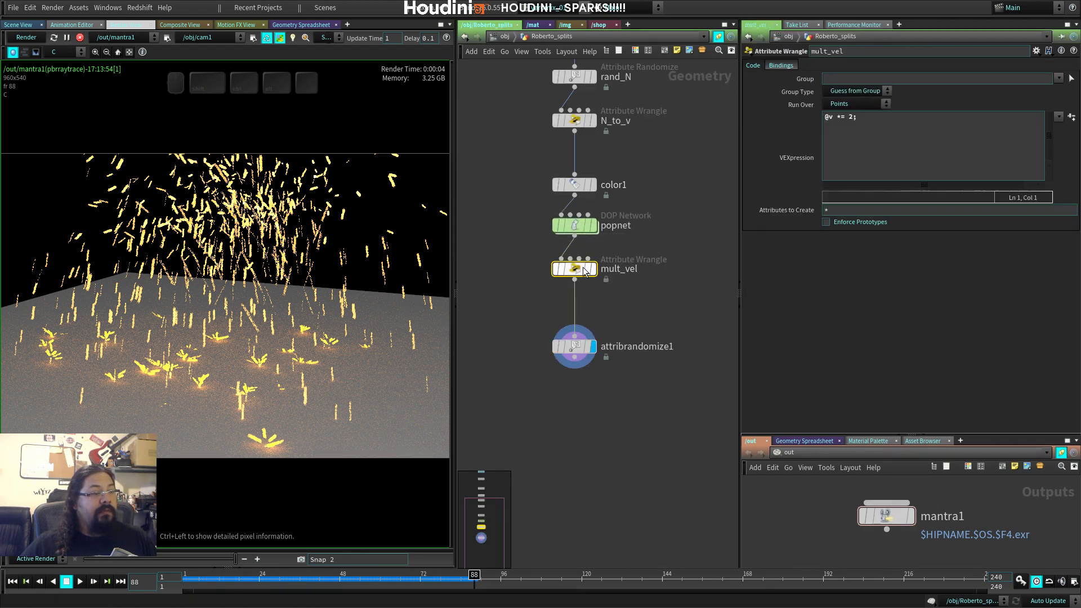
left_click_drag(586, 271, 586, 287)
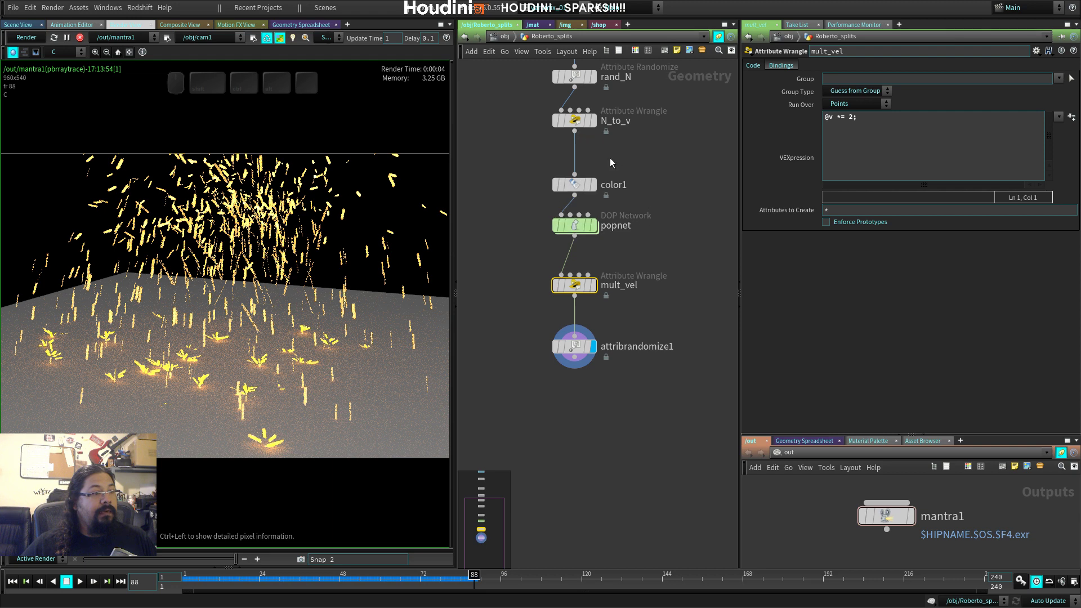
left_click_drag(580, 345, 580, 356)
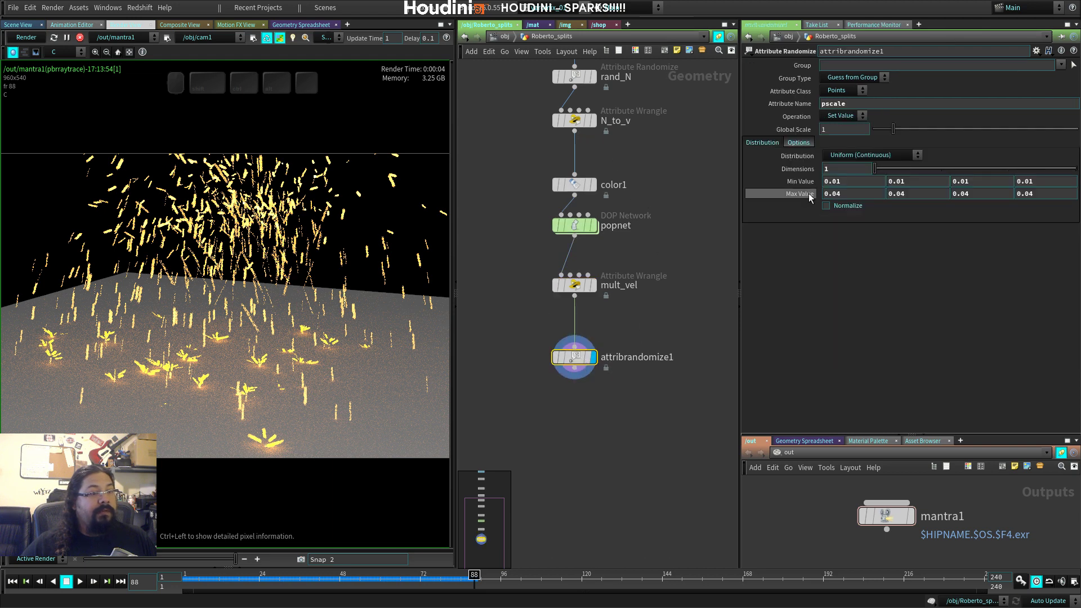
middle_click_drag(809, 195, 807, 211)
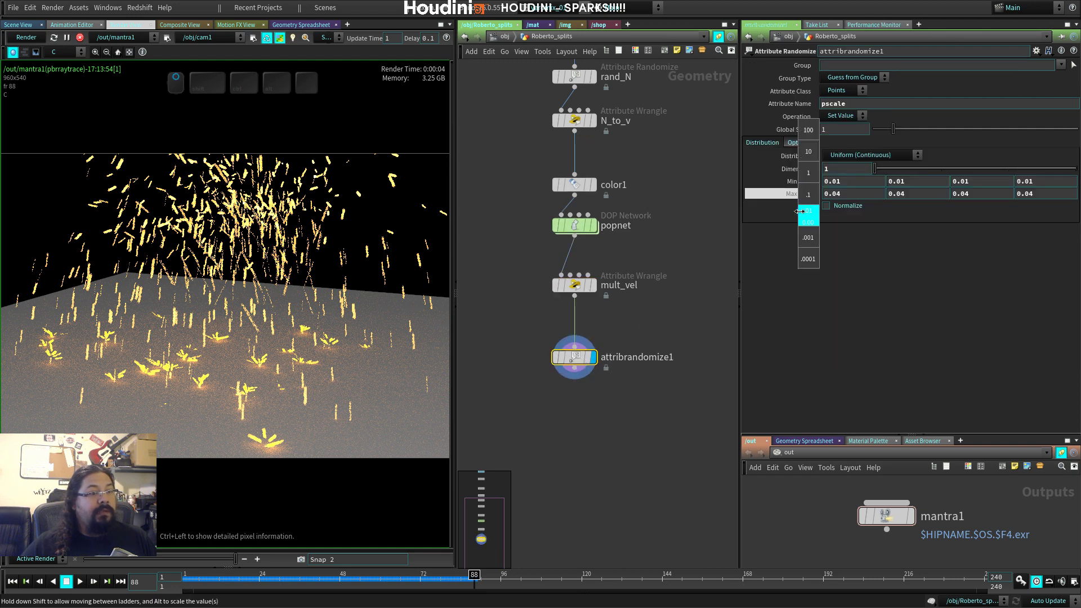
middle_click_drag(796, 210, 645, 287)
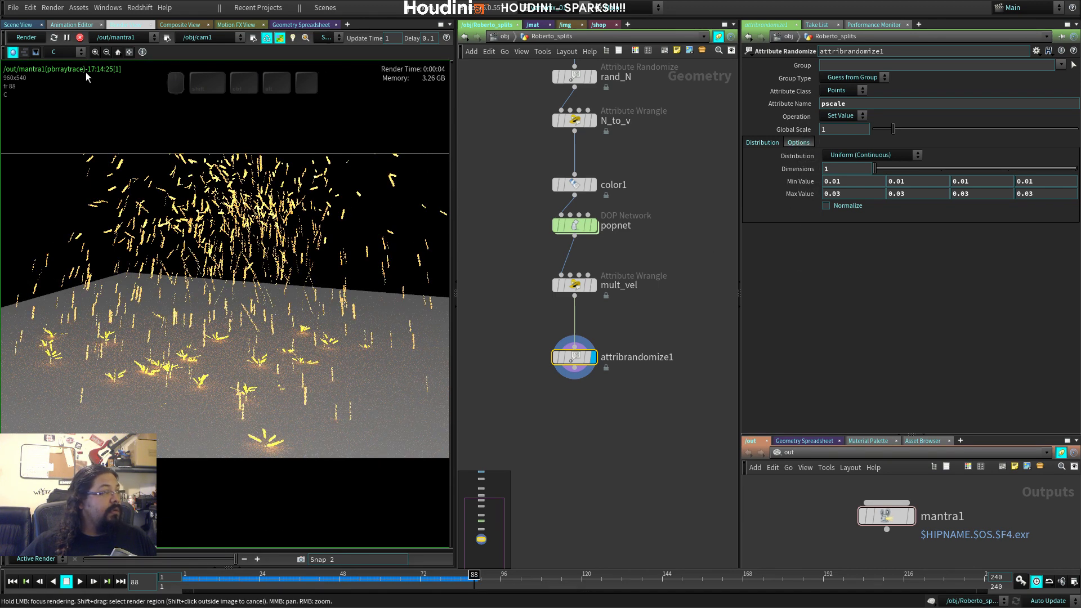
Step: Save the scene and play the animation from frame 1 in the render preview, stopping at frame 68
left_click(15, 11)
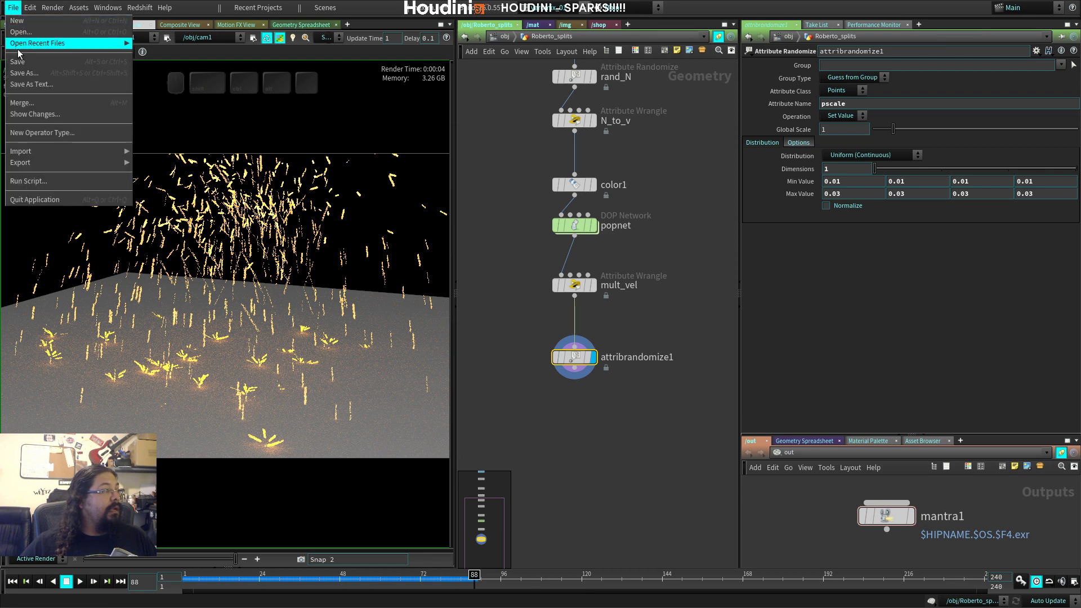
left_click(22, 70)
key("ctrl+Up")
key("Up")
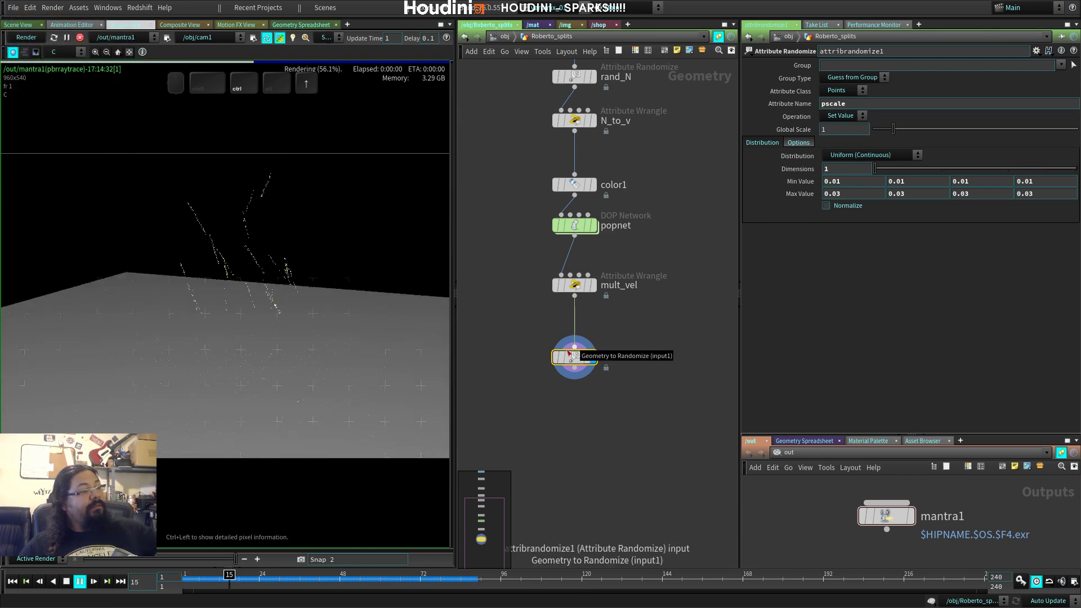
left_click(67, 583)
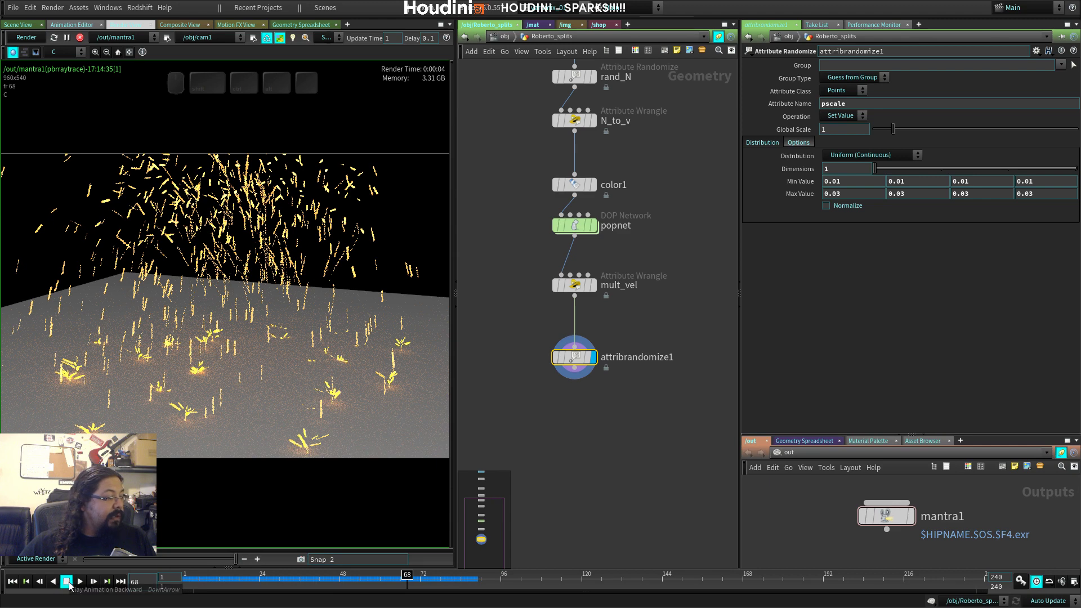
Step: Save the scene, switch to the 3D scene view and scrub the timeline to frame 48, saving again
left_click(14, 8)
left_click(34, 64)
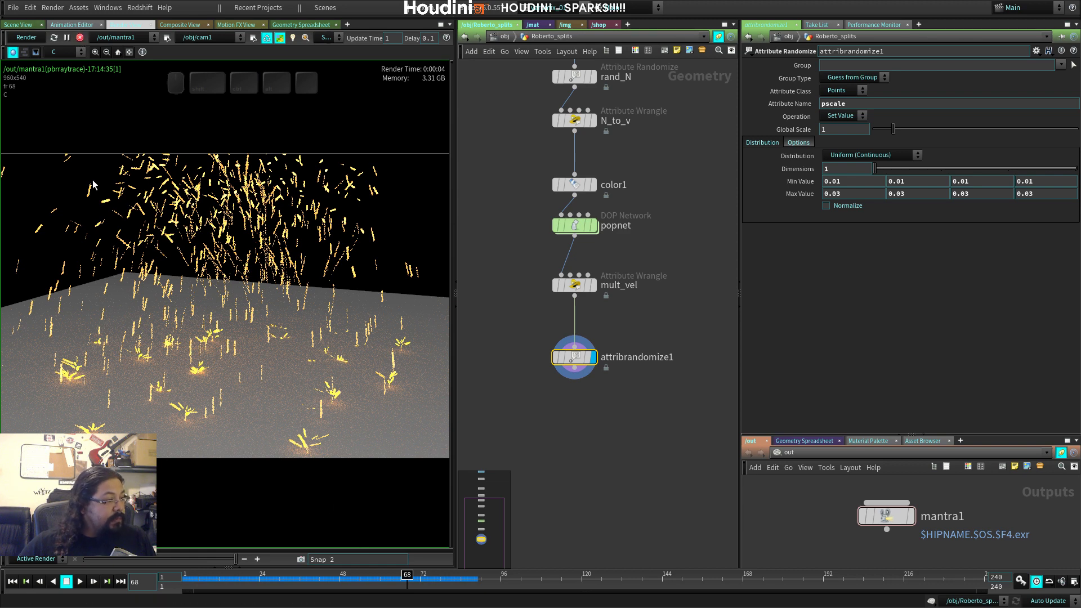
left_click(18, 25)
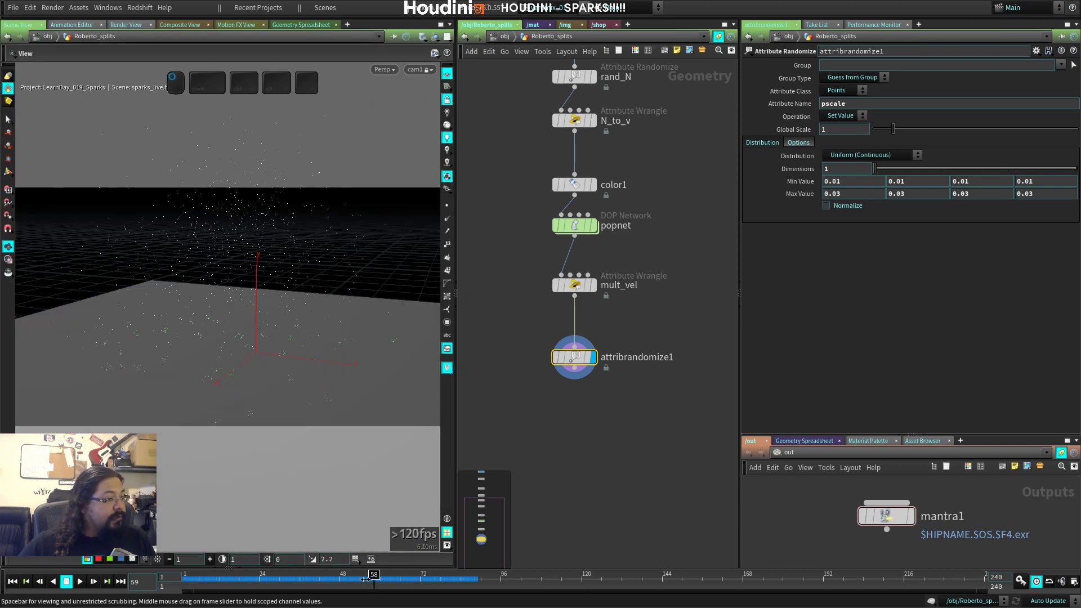
left_click_drag(371, 577, 340, 585)
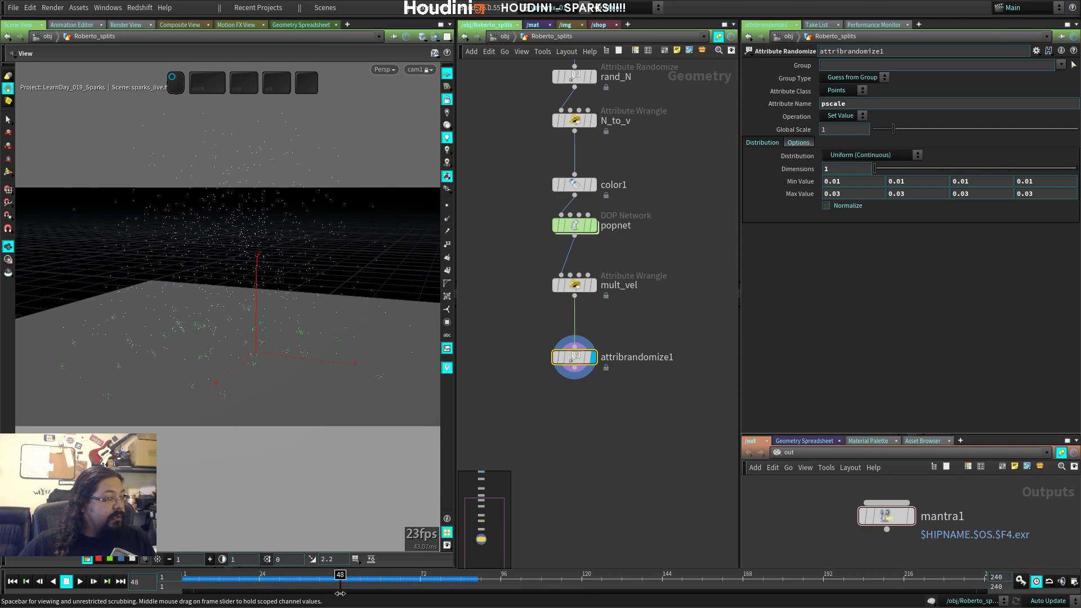
key("ctrl+s")
Step: Set mantra1 to render the frame range 25 to 50, clearing the default range channels, and save the scene
left_click(885, 516)
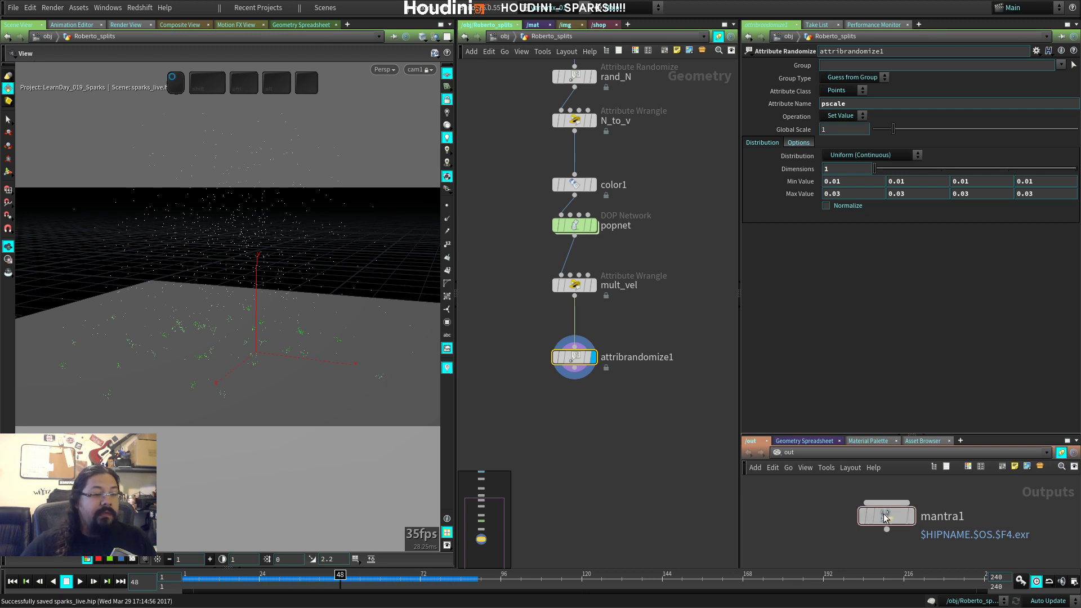
left_click(889, 77)
left_click(886, 90)
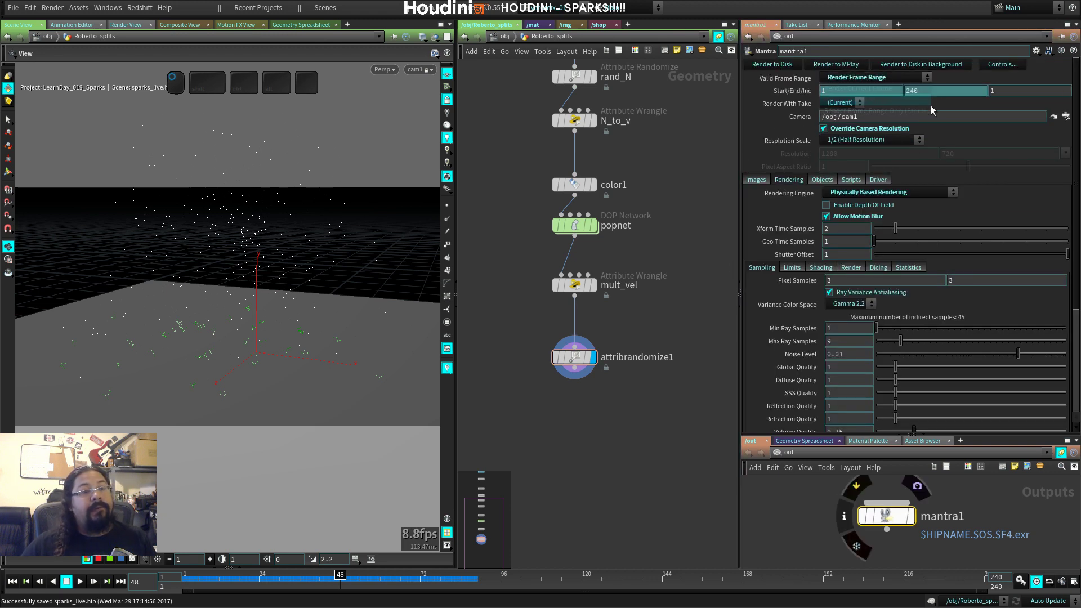
right_click(800, 90)
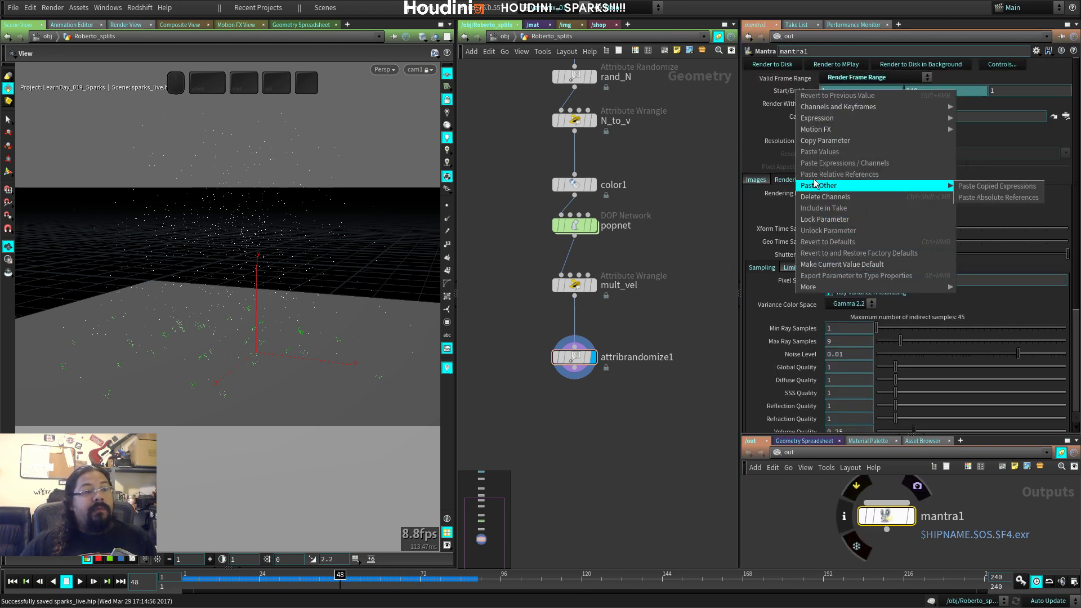
left_click(828, 197)
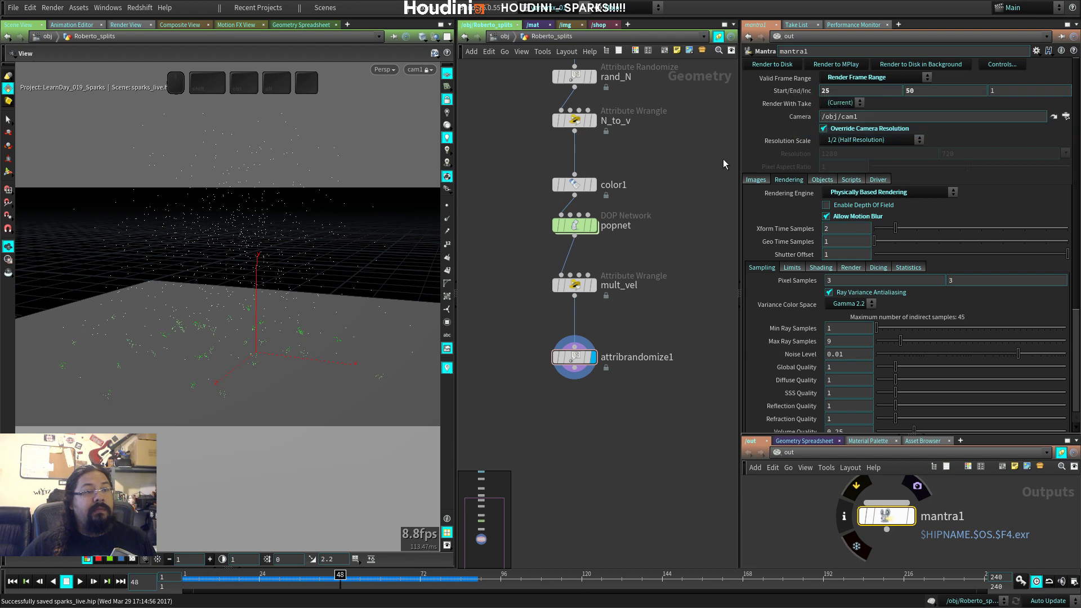
key("ctrl+s")
Step: Render the mantra1 sequence to MPlay and scrub back to frame 8 among the first rendered frames
left_click(852, 65)
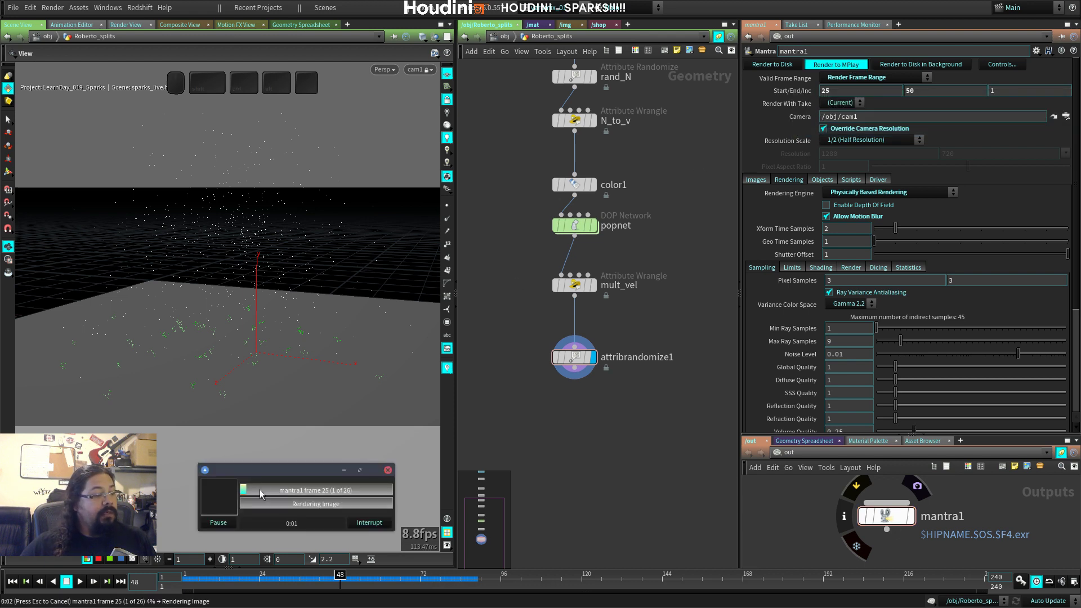
left_click_drag(284, 475, 264, 289)
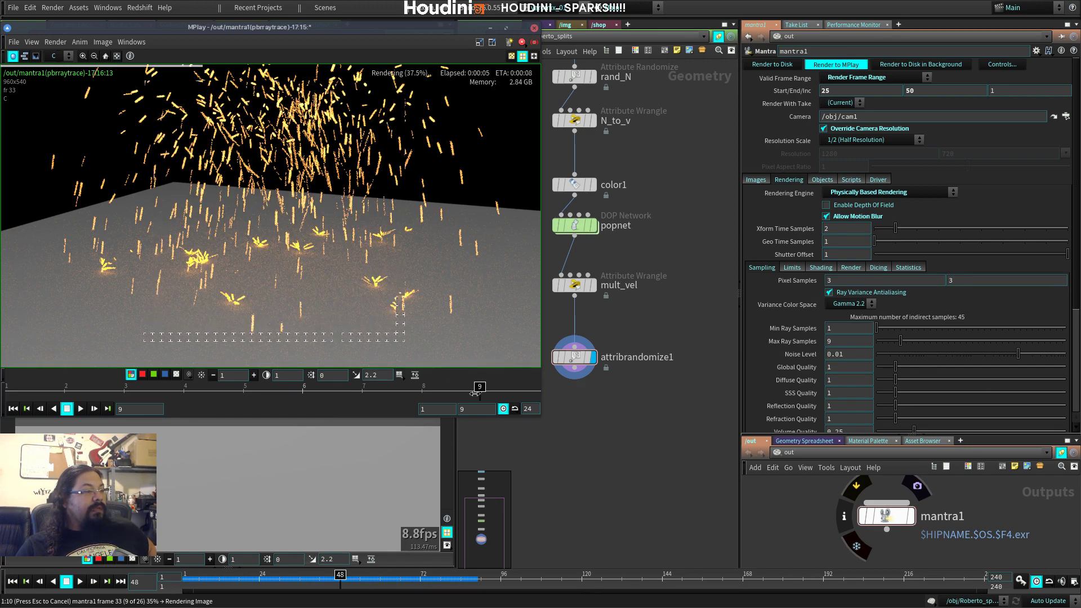
left_click(413, 395)
mouse_move(412, 394)
left_mouse_down()
mouse_move(108, 415)
mouse_move(447, 397)
mouse_move(134, 398)
mouse_move(460, 405)
mouse_move(382, 404)
left_mouse_up()
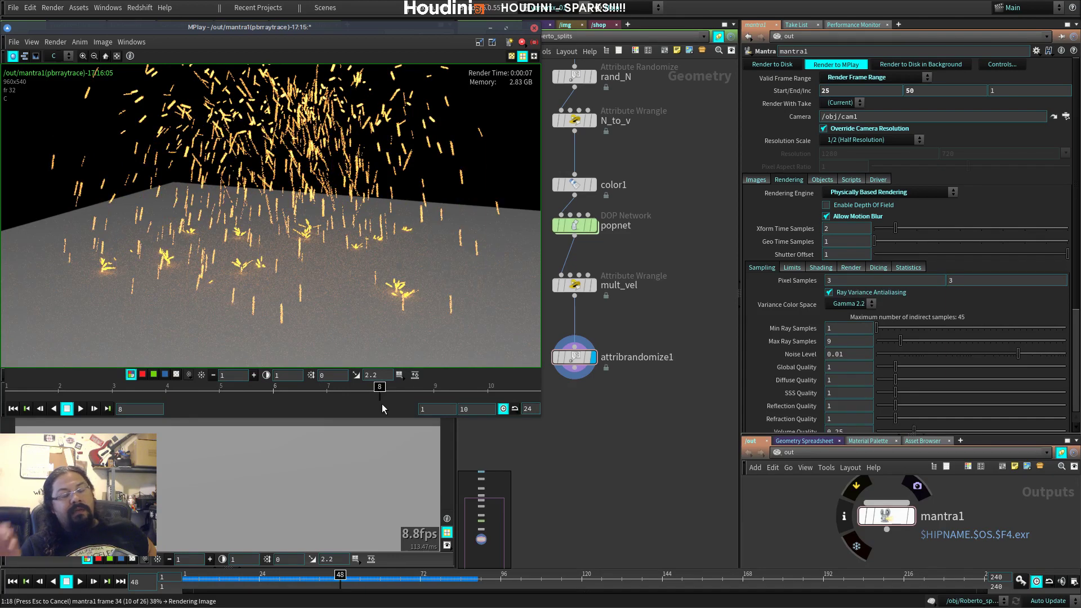
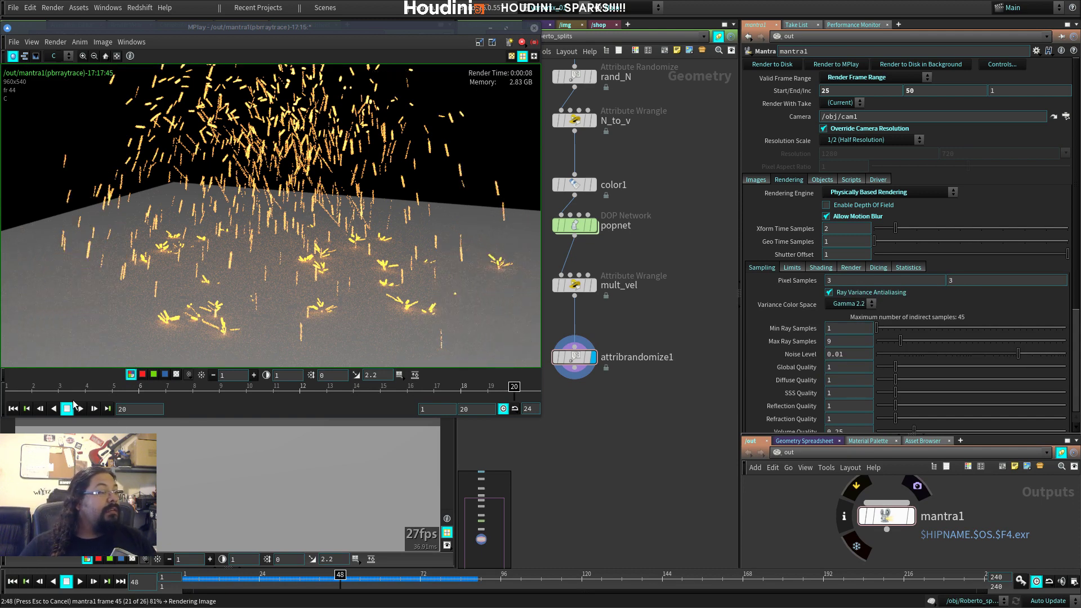
Step: Play the rendered sparks sequence in MPlay from its first frame, keeping the render progress window clear of the viewer
left_click(13, 408)
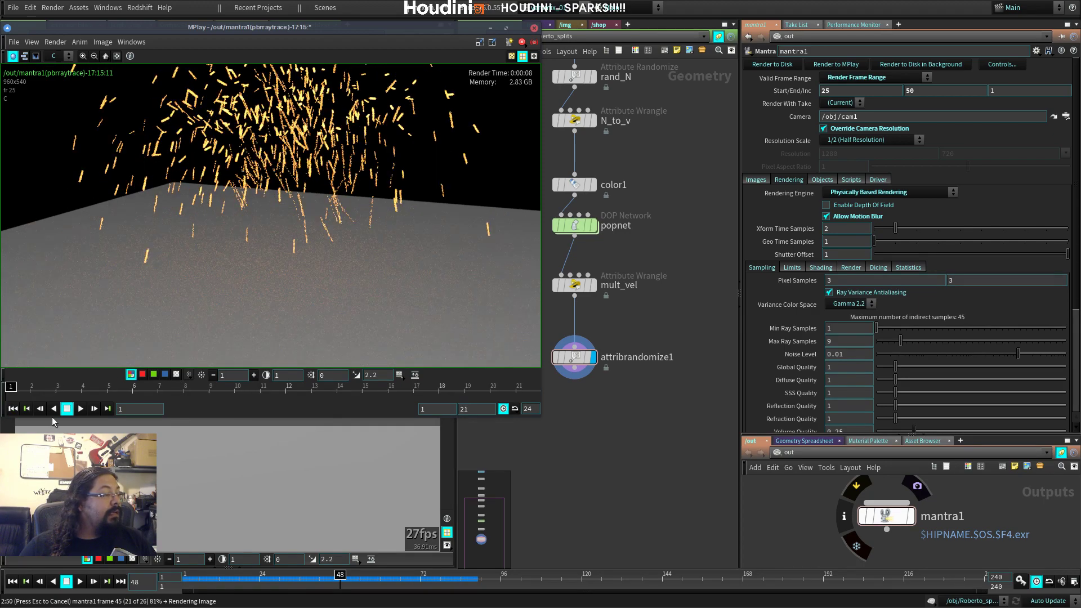
left_click(80, 409)
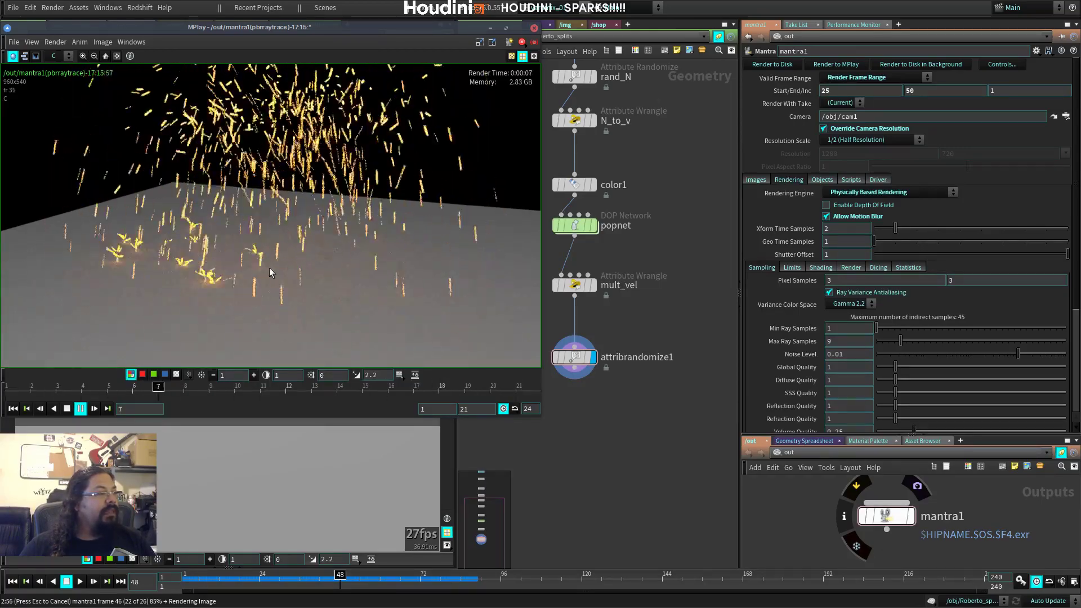
left_click_drag(290, 293, 534, 323, "alt")
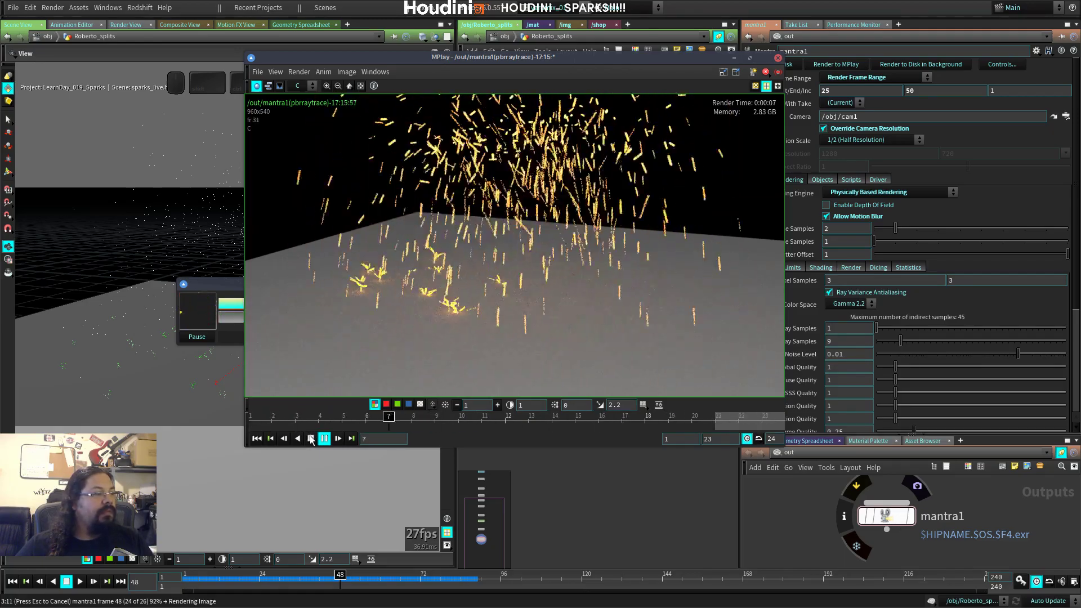
left_click_drag(211, 284, 212, 472)
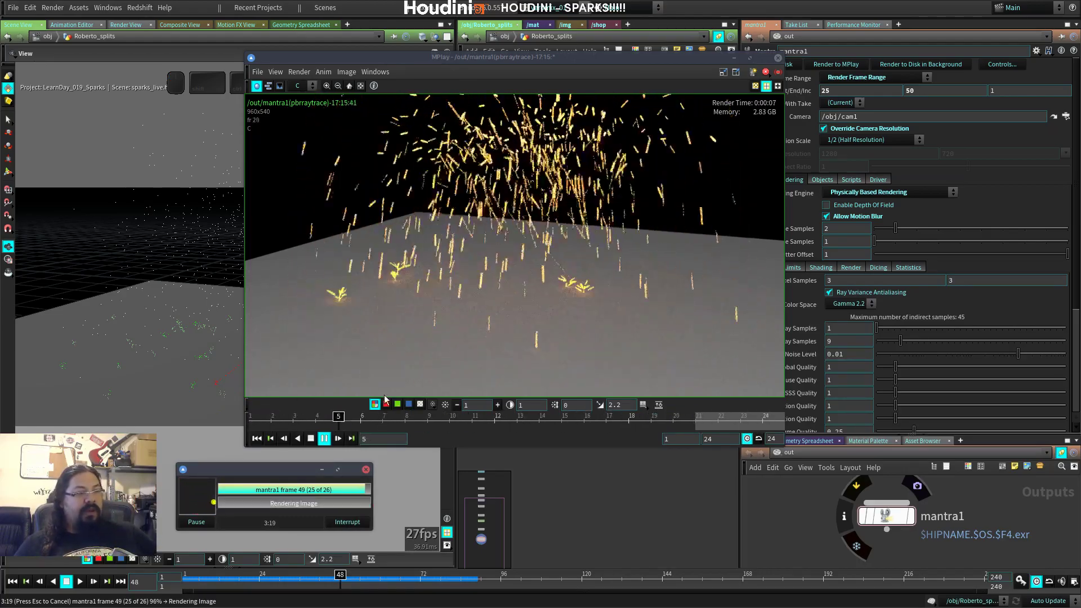
left_click(311, 440)
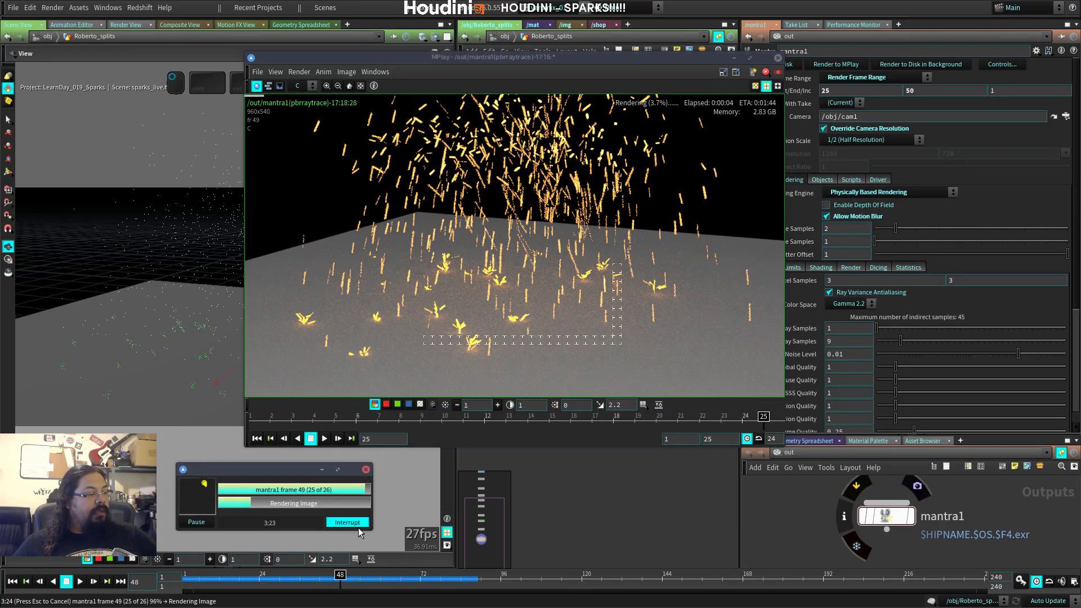
Step: Interrupt the render, close the MPlay window and save the scene
left_click(778, 58)
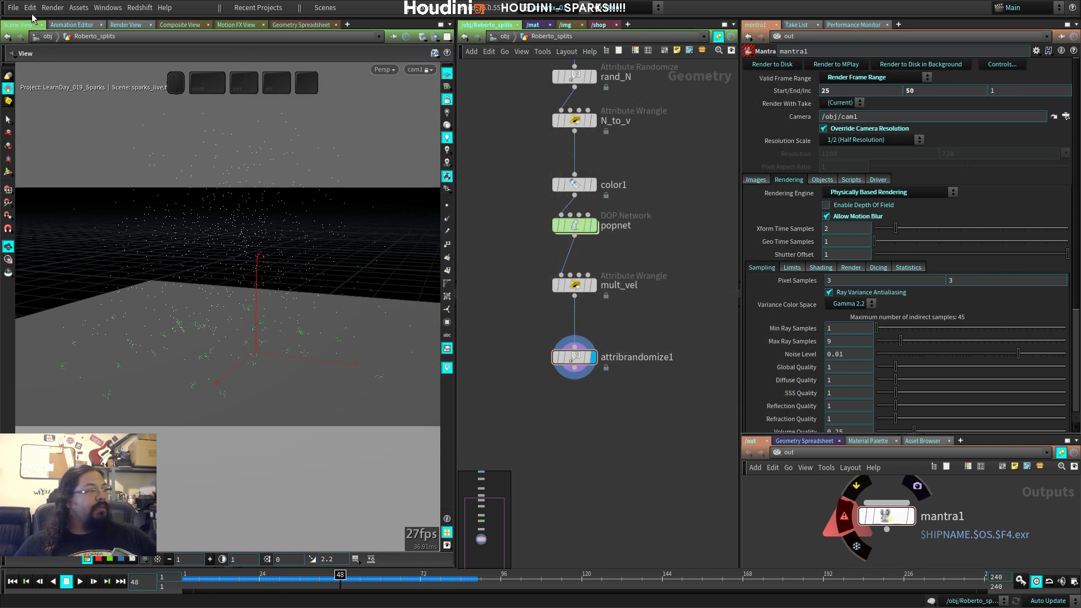
left_click(13, 8)
left_click(34, 73)
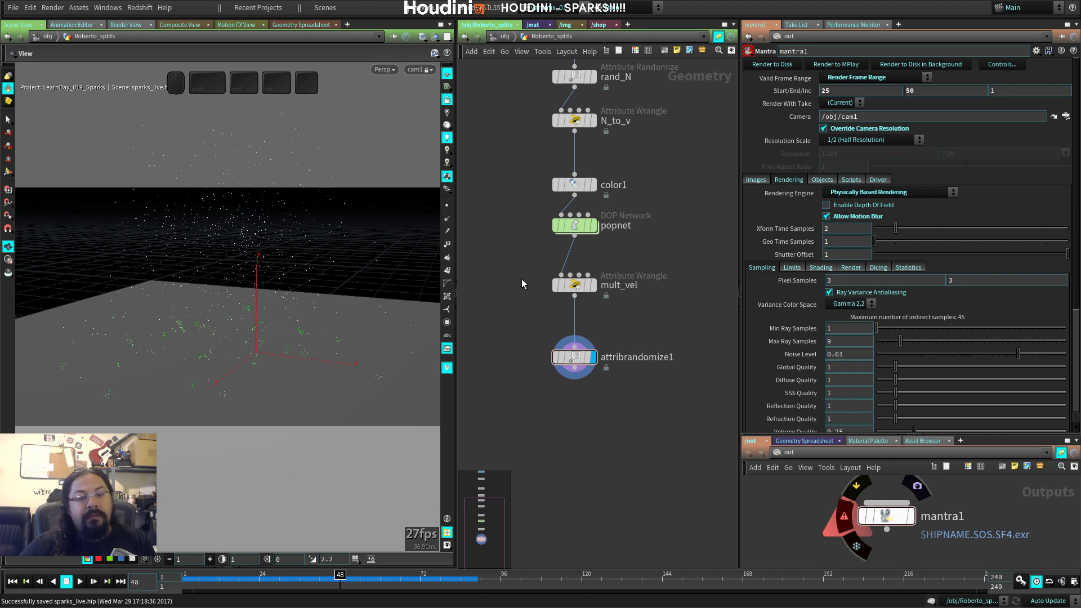
Step: Duplicate the Roberto_splits geometry object in the object-level network and place the copy directly below it
left_click(504, 36)
mouse_move(589, 273)
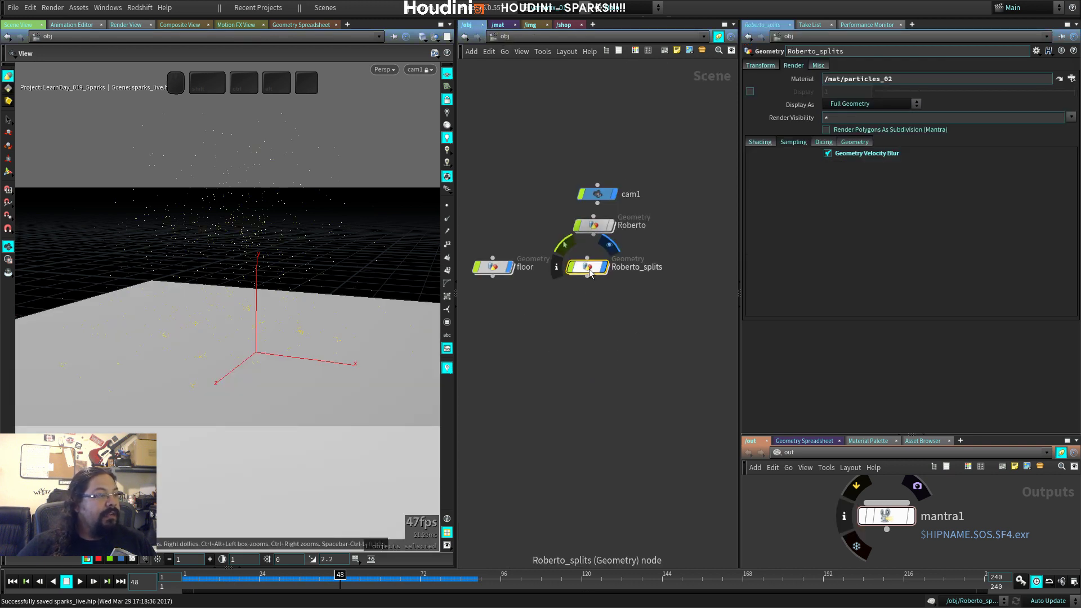
left_click_drag(594, 272, 599, 346, "alt")
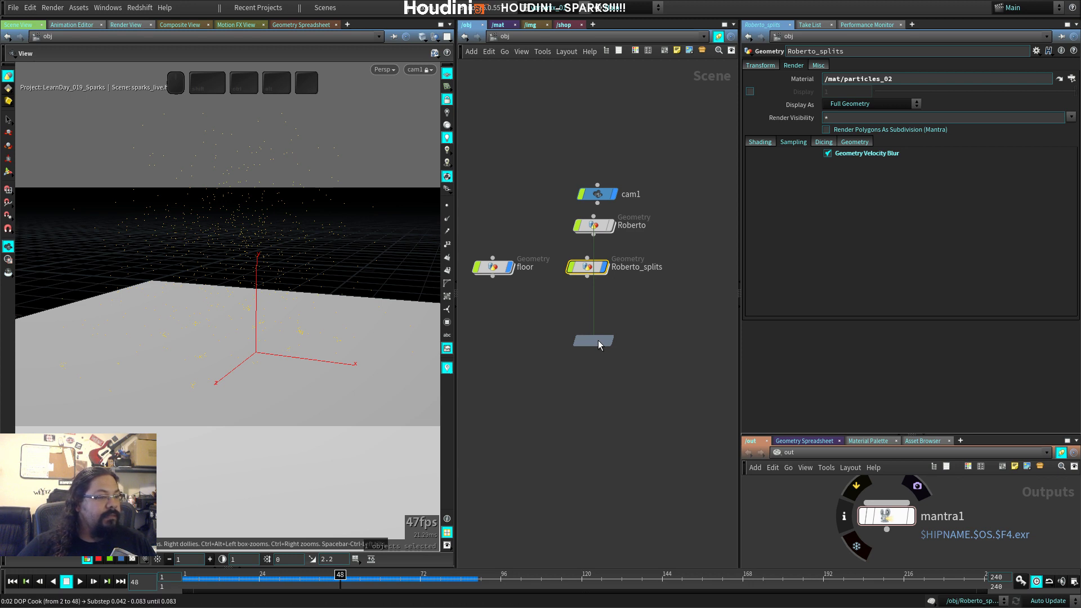
left_click_drag(595, 344, 589, 307, "alt")
mouse_move(590, 307)
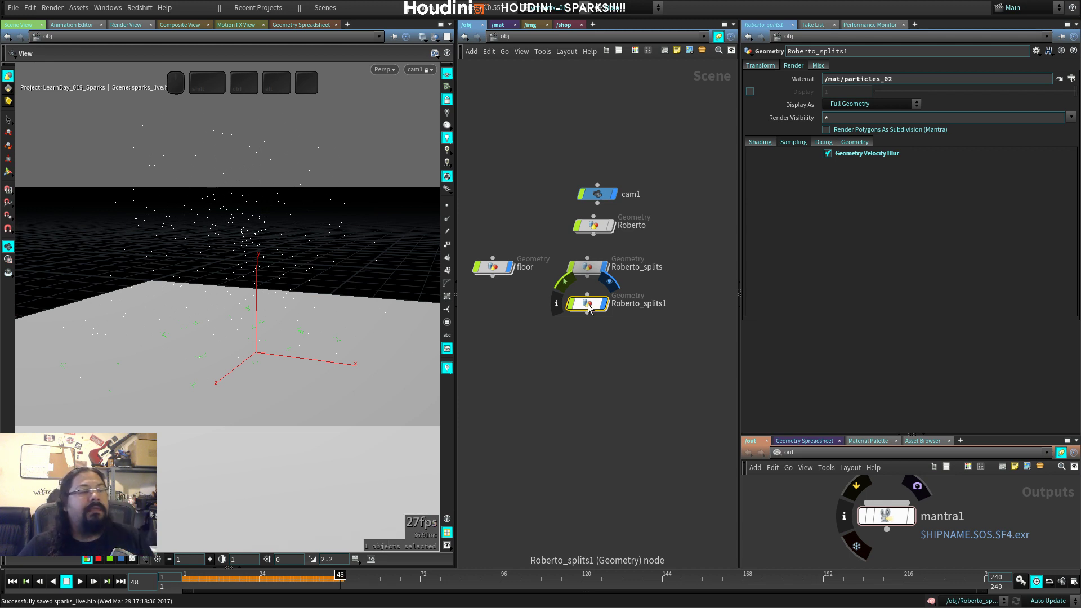
Step: Inside the Roberto_splits copy, move attribrandomize1 closer below mult_vel and play the simulation from frame 1 to frame 37
double_click(589, 307)
mouse_move(561, 333)
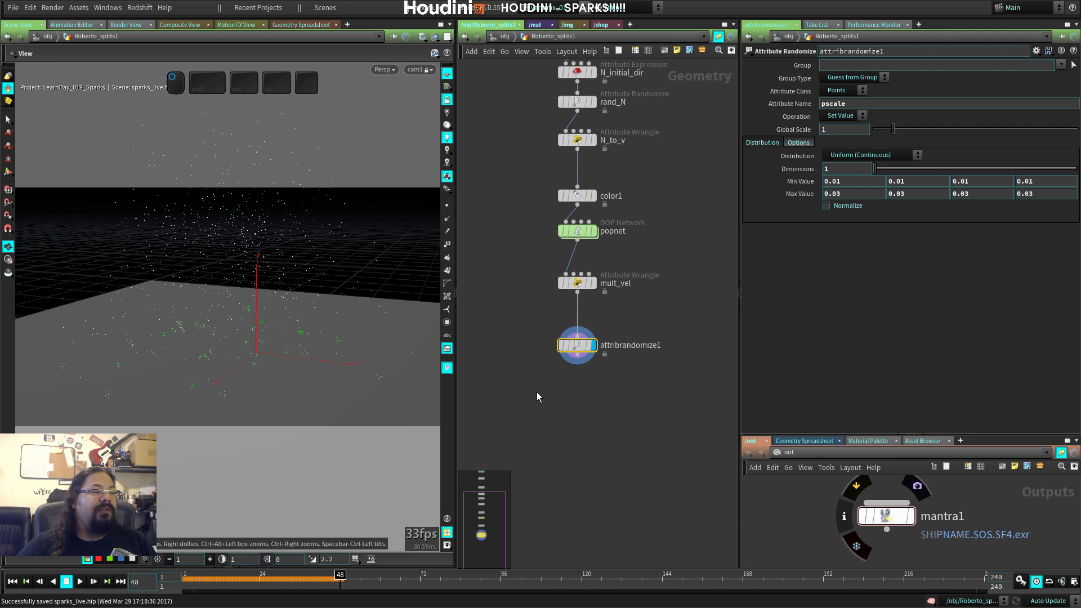
left_click(580, 283, "shift")
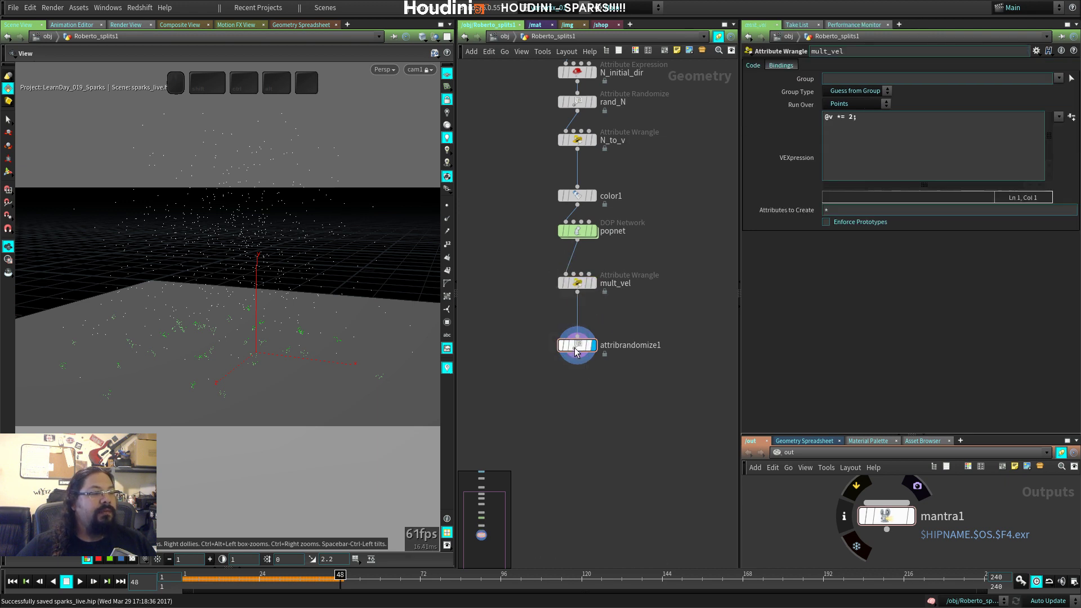
left_click_drag(581, 361, 579, 320)
key("ctrl+Up")
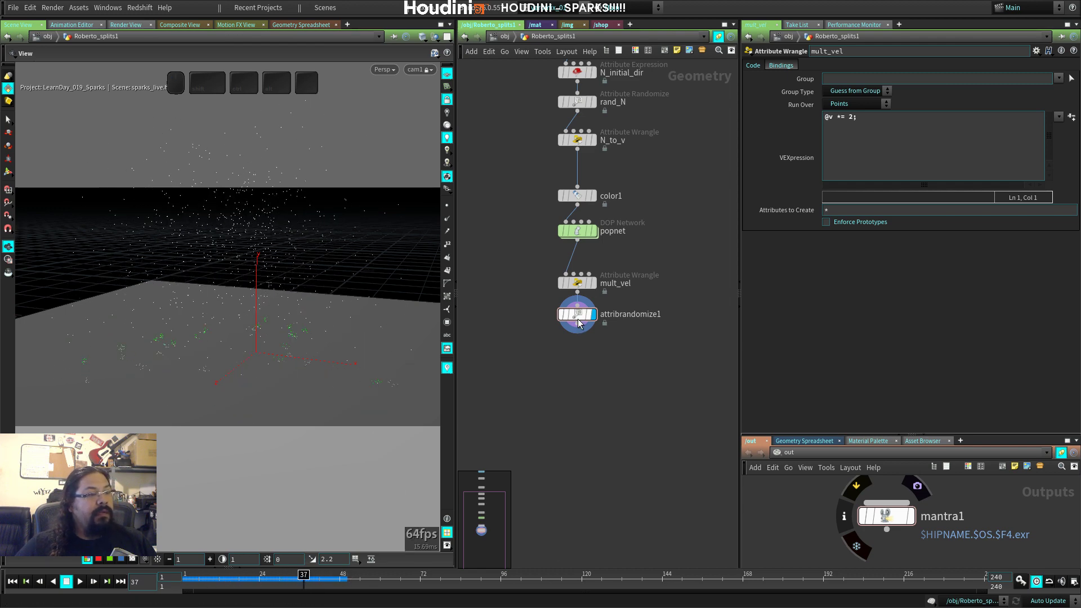
left_click_drag(579, 322, 579, 336)
mouse_move(579, 336)
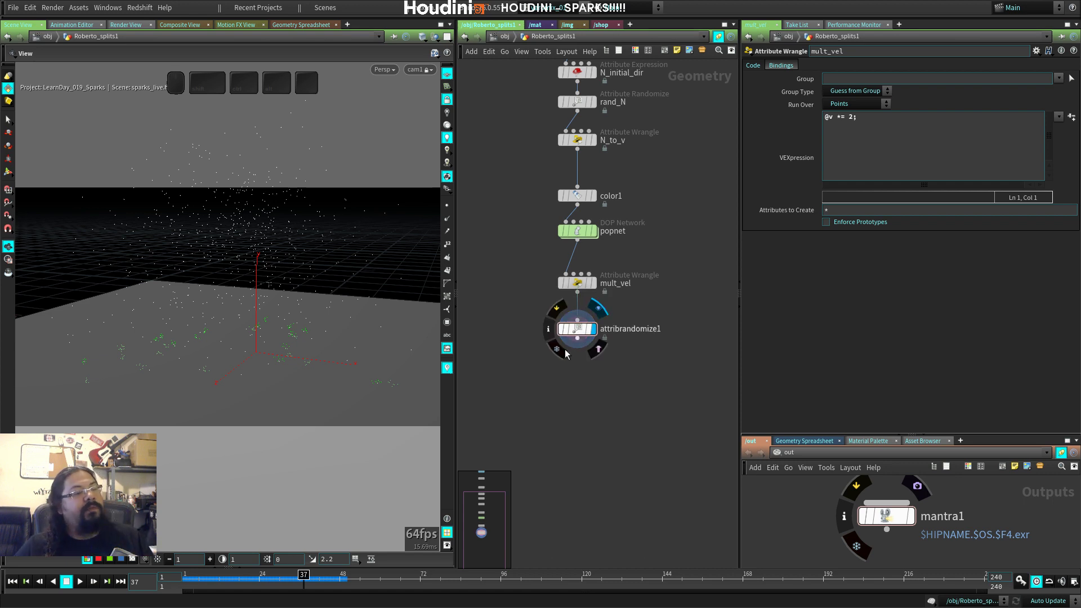
Step: Add a Trail node below attribrandomize1, wire it to attribrandomize1's output and display it
middle_click_drag(590, 375, 553, 350)
key("Tab")
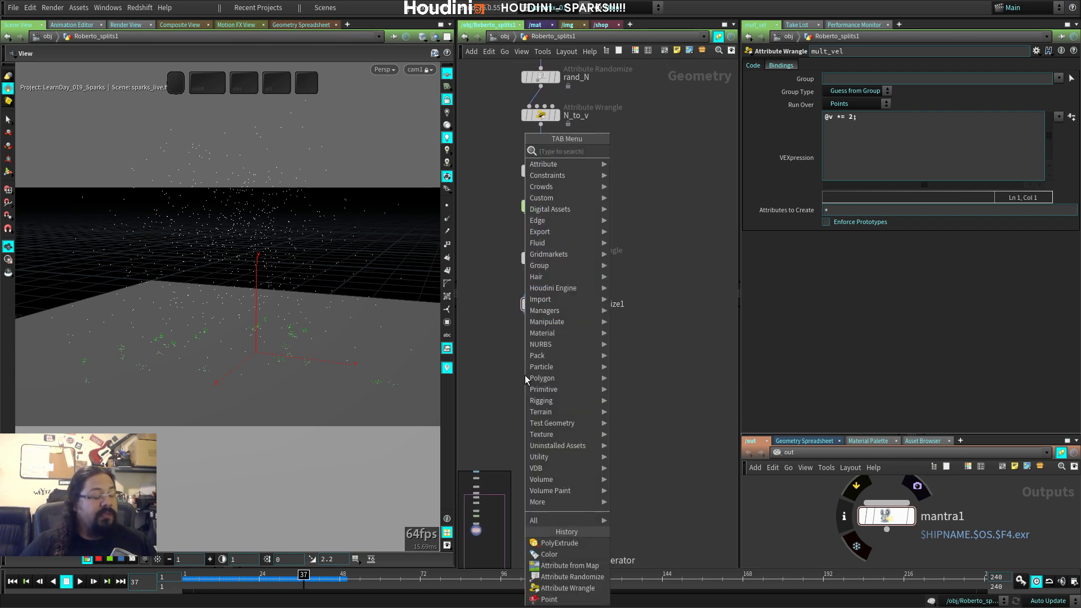
type("trai")
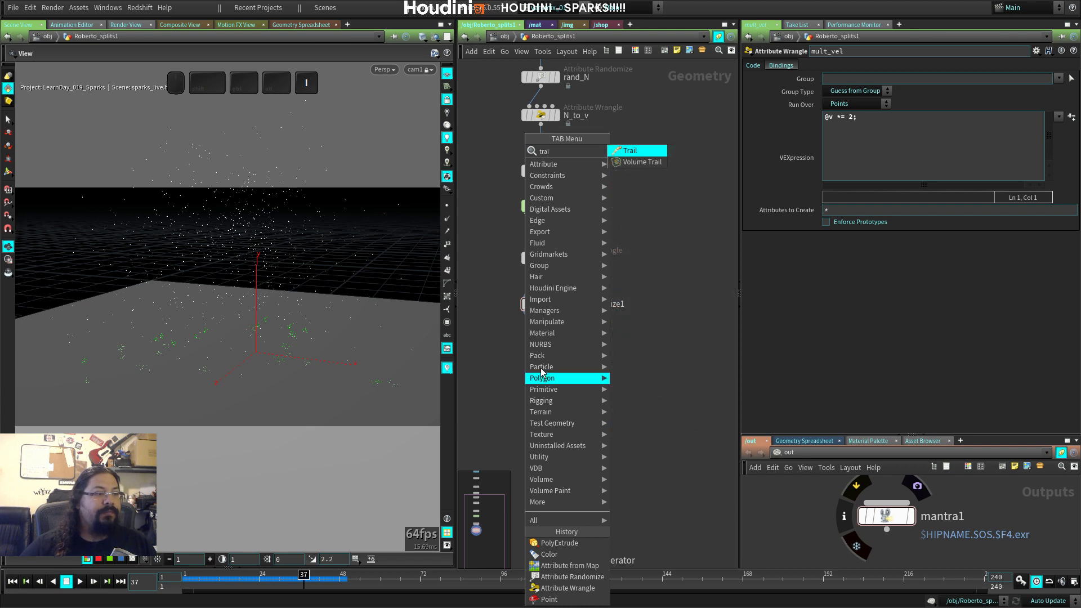
left_click(635, 151)
left_click(539, 351)
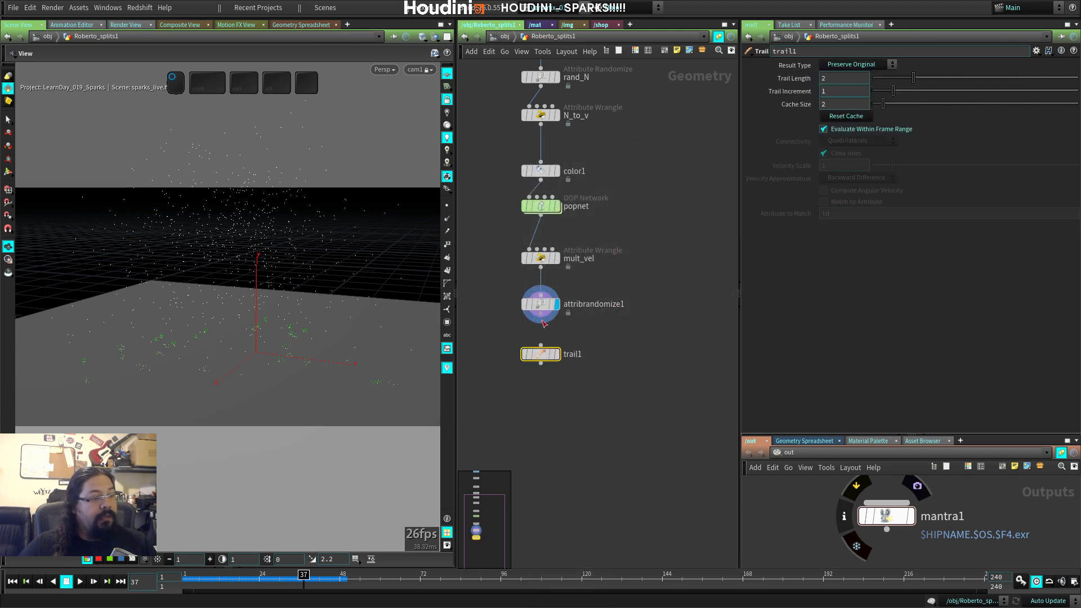
left_click_drag(541, 322, 547, 354)
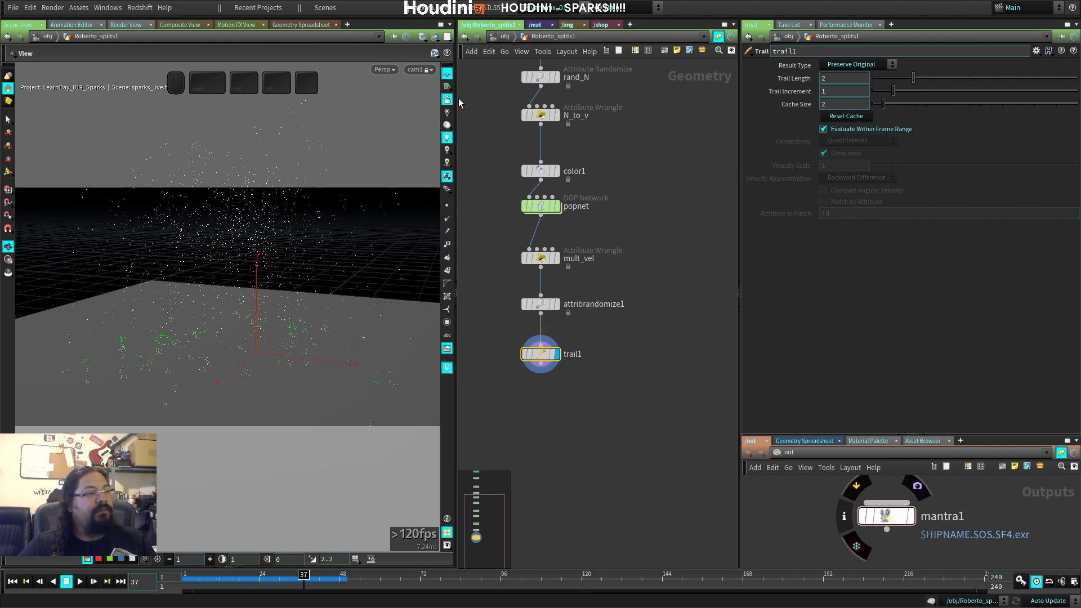
Step: Scrub back to frame 16 and turn on point display in the viewport to make the particles easier to see
left_click_drag(271, 271, 271, 331)
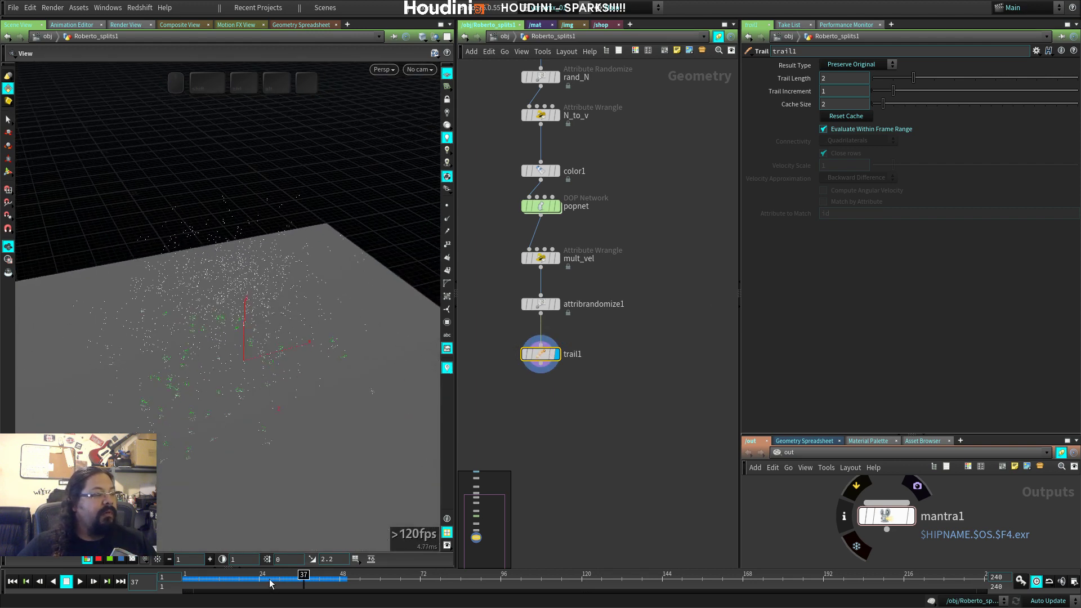
left_click_drag(270, 583, 229, 574)
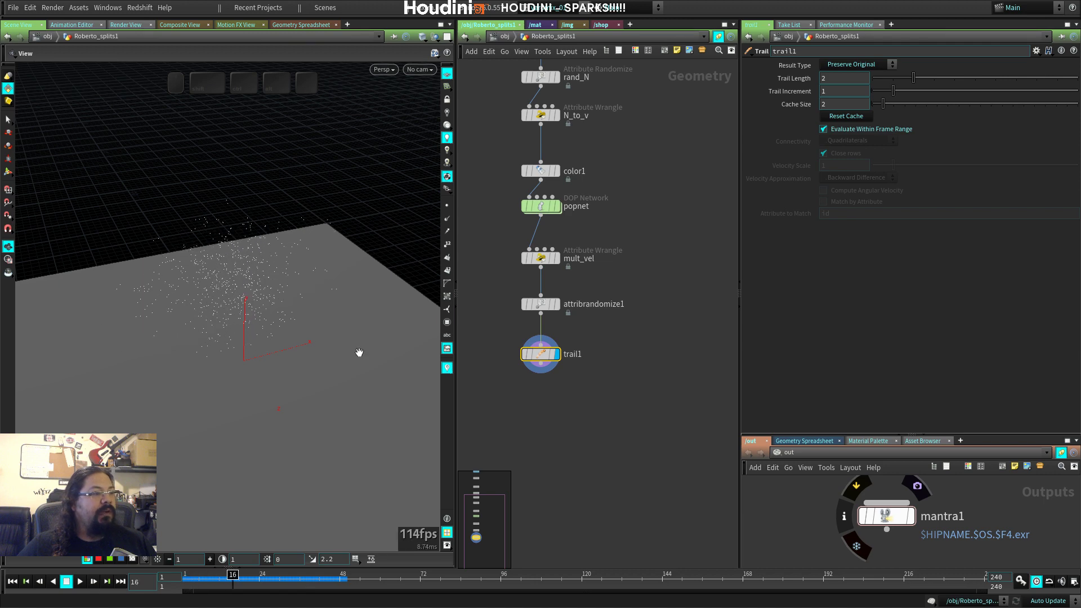
left_click_drag(287, 274, 340, 282)
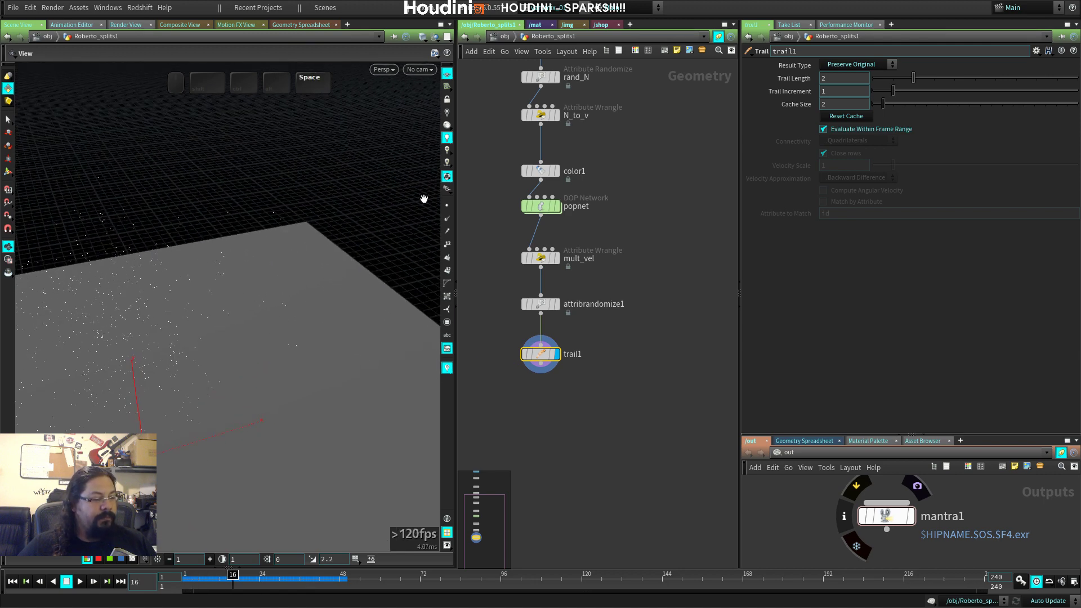
left_click(448, 179)
left_click(479, 385)
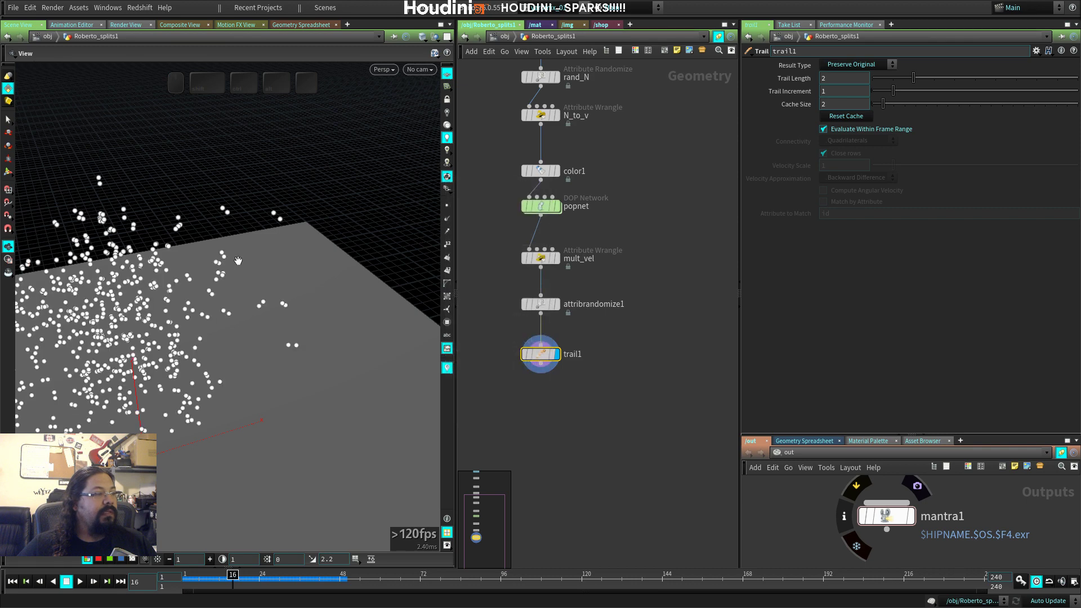
Step: Go to frame 25 and compare the attribrandomize1 particles with the trail1 output
left_click_drag(316, 265, 329, 308)
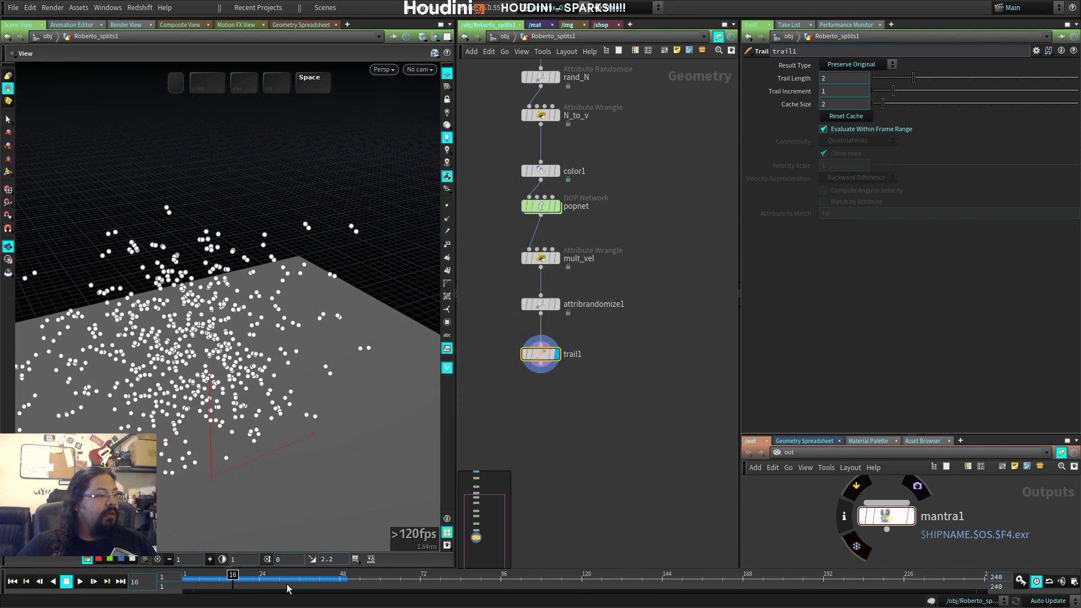
left_click(267, 576)
left_click_drag(267, 575, 263, 575)
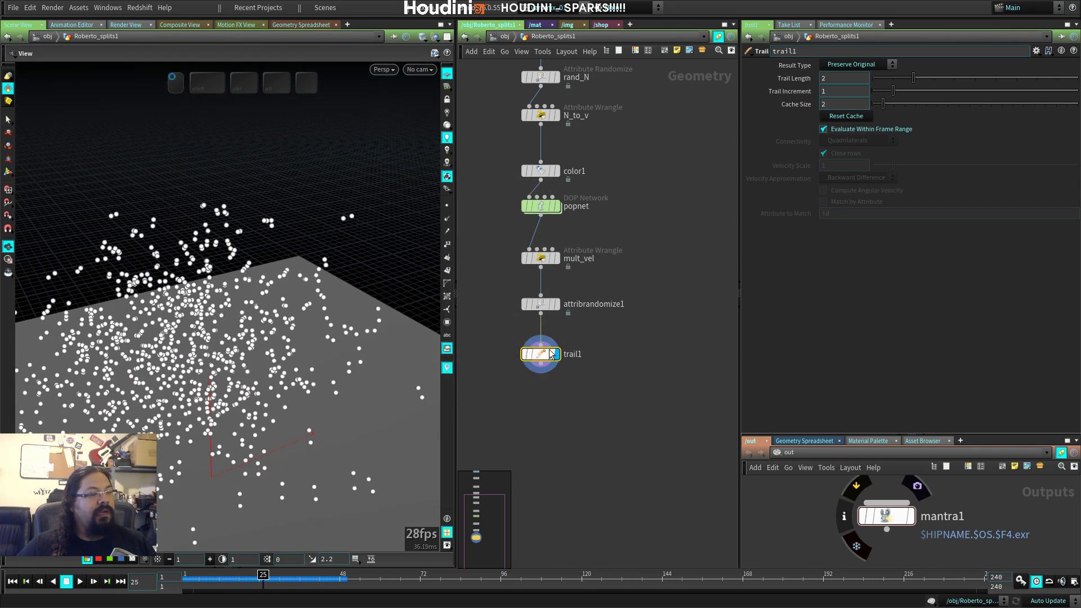
left_click_drag(371, 212, 282, 257)
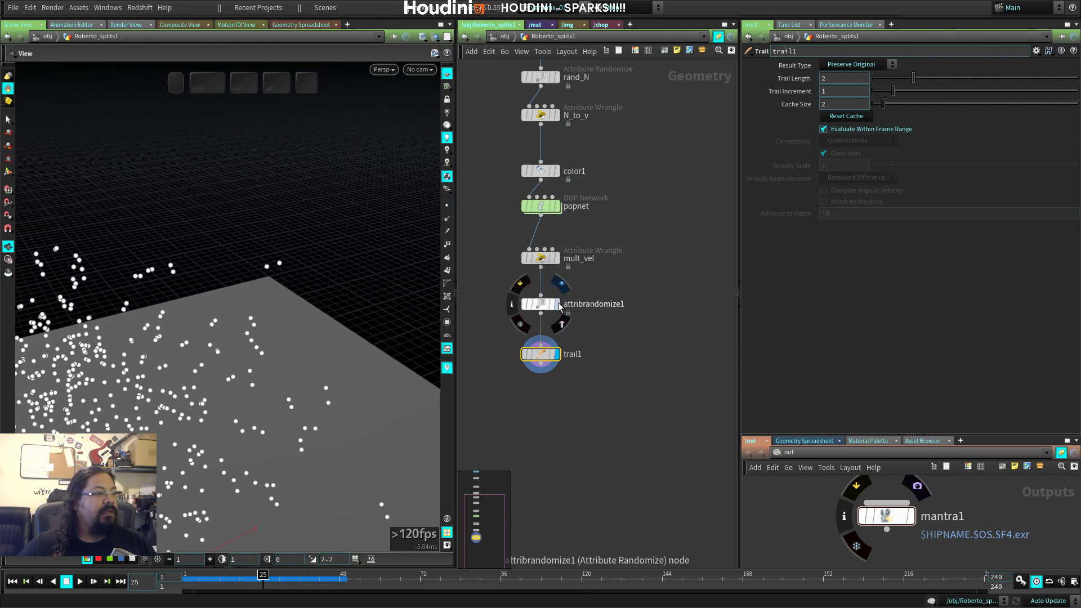
left_click(555, 303)
left_click(556, 354)
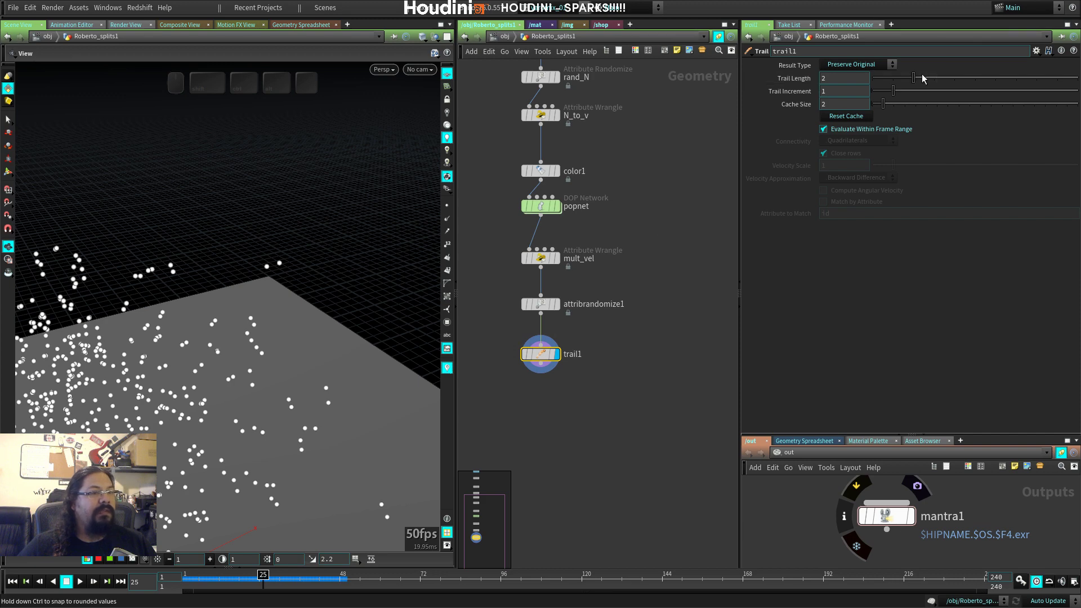
Step: Set trail1's Trail Length to 7 and Trail Increment to 0.36, checking the trails up close
left_click_drag(922, 75, 1004, 93)
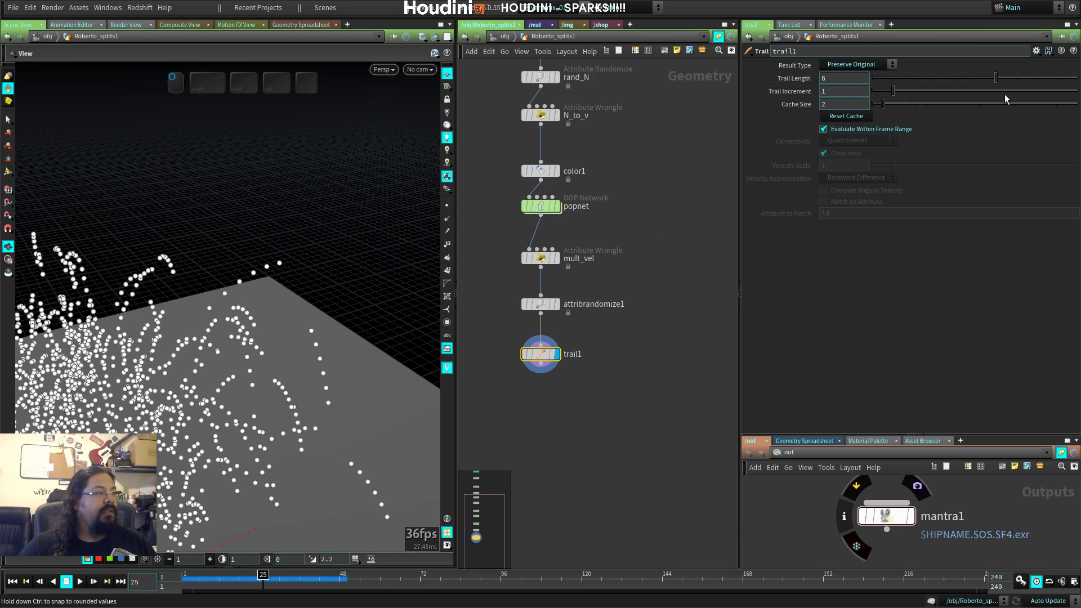
left_click_drag(259, 310, 330, 282)
left_click_drag(891, 94, 879, 89)
left_click_drag(346, 277, 275, 299)
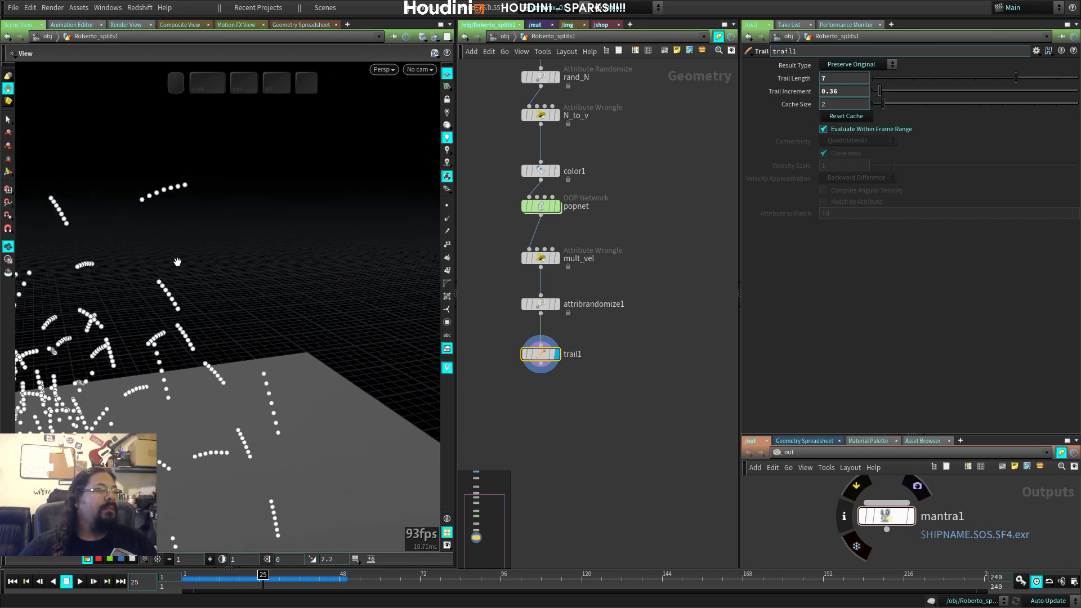
left_click_drag(177, 262, 117, 226)
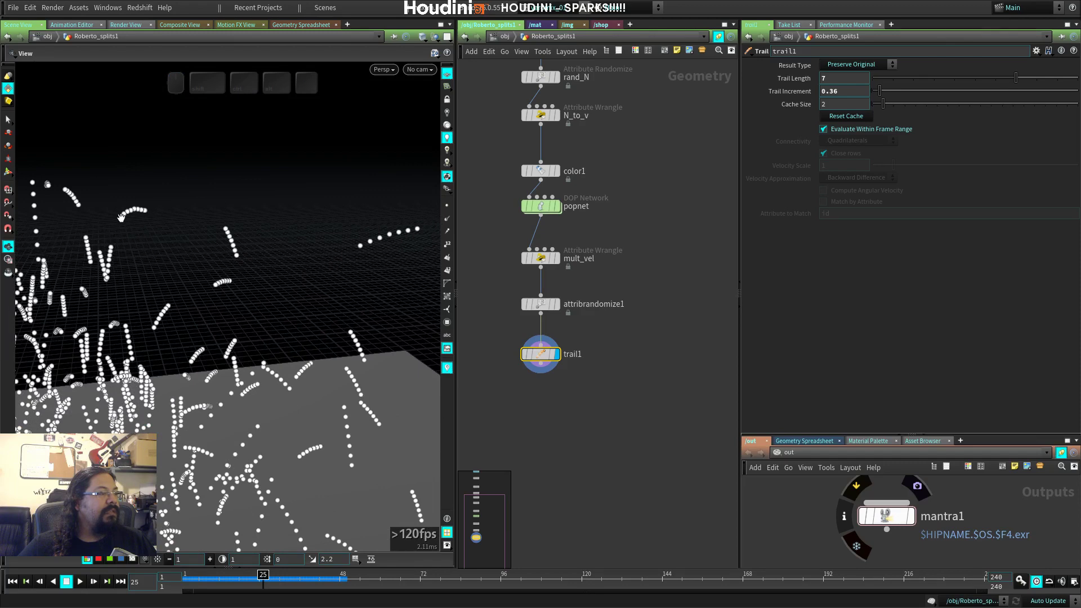
left_click_drag(880, 89, 879, 93)
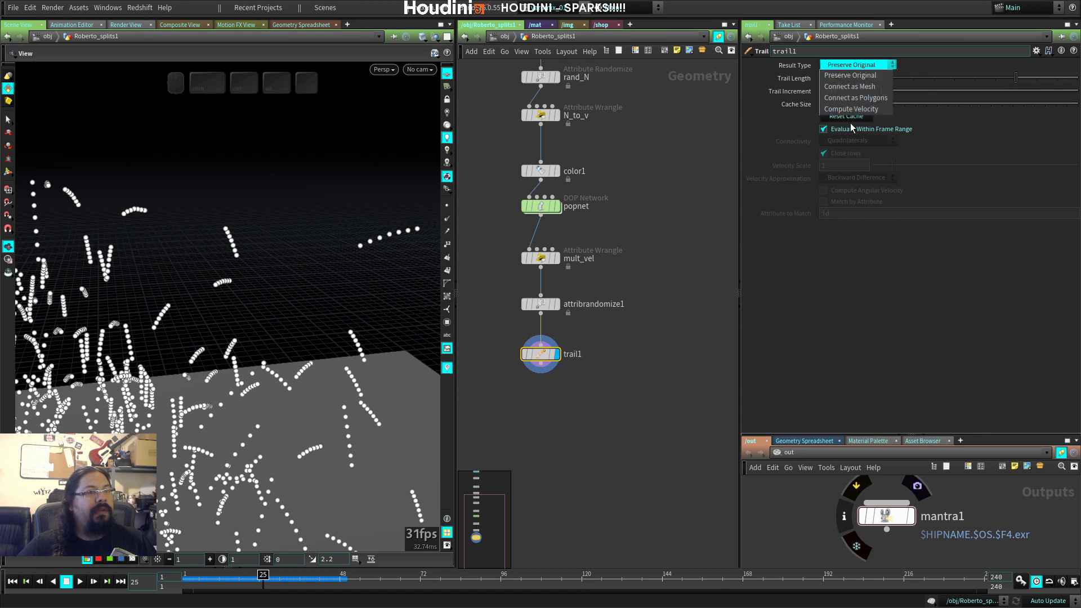
Step: Try Connect as Mesh on trail1, settle on Connect as Polygons as the Result Type, and turn off Close rows
left_click(849, 89)
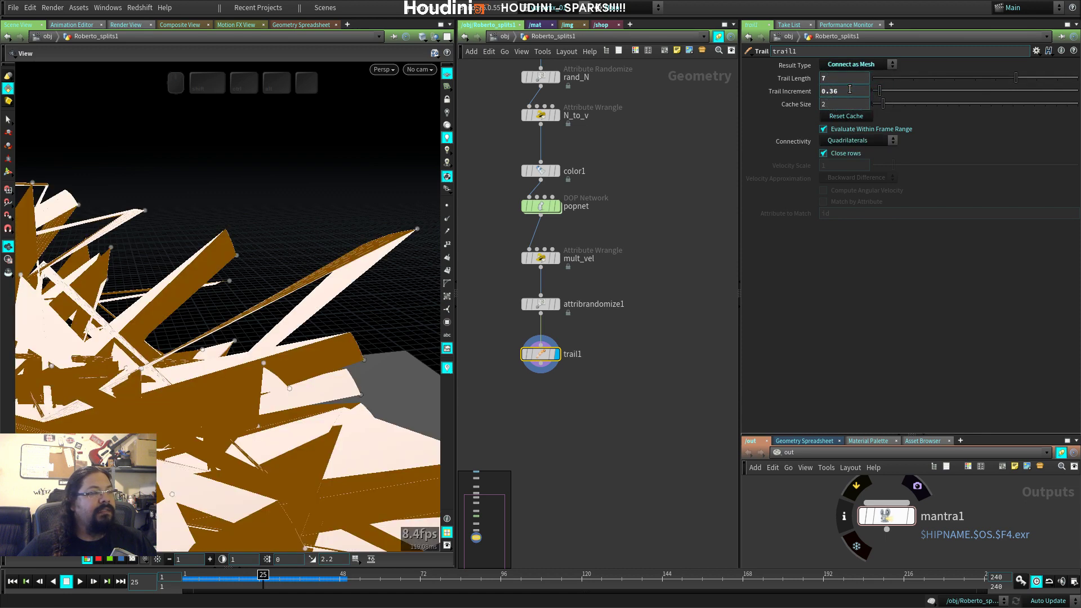
left_click(871, 66)
left_click(850, 77)
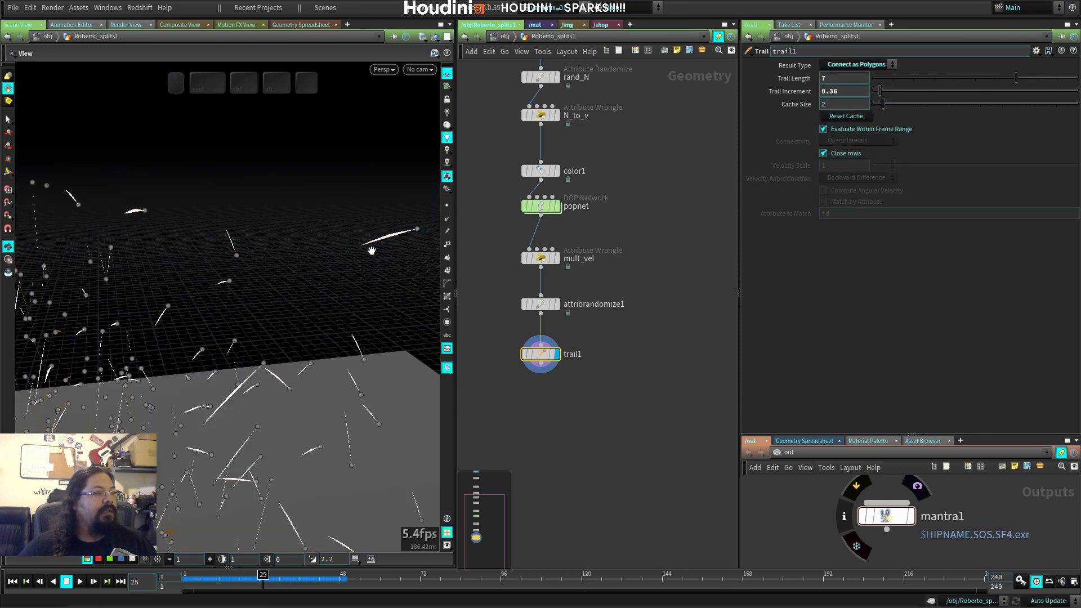
left_click(879, 66)
left_click(874, 101)
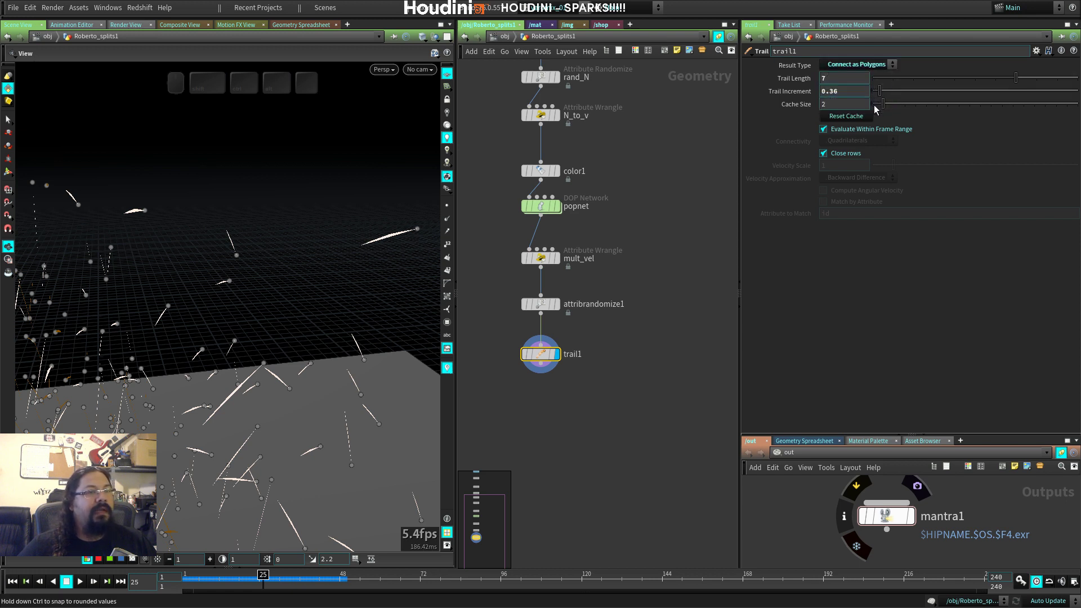
left_click(844, 153)
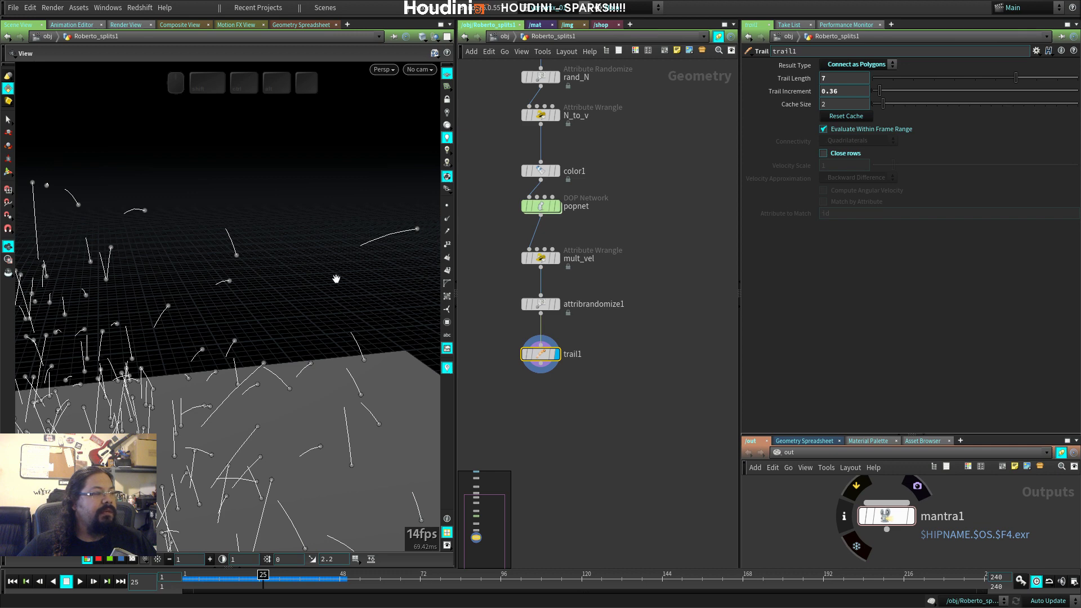
Step: Scrub to frame 19 and examine the trail lines across the whole particle burst
mouse_move(260, 580)
left_mouse_down()
mouse_move(194, 580)
mouse_move(234, 580)
mouse_move(211, 566)
mouse_move(243, 570)
left_mouse_up()
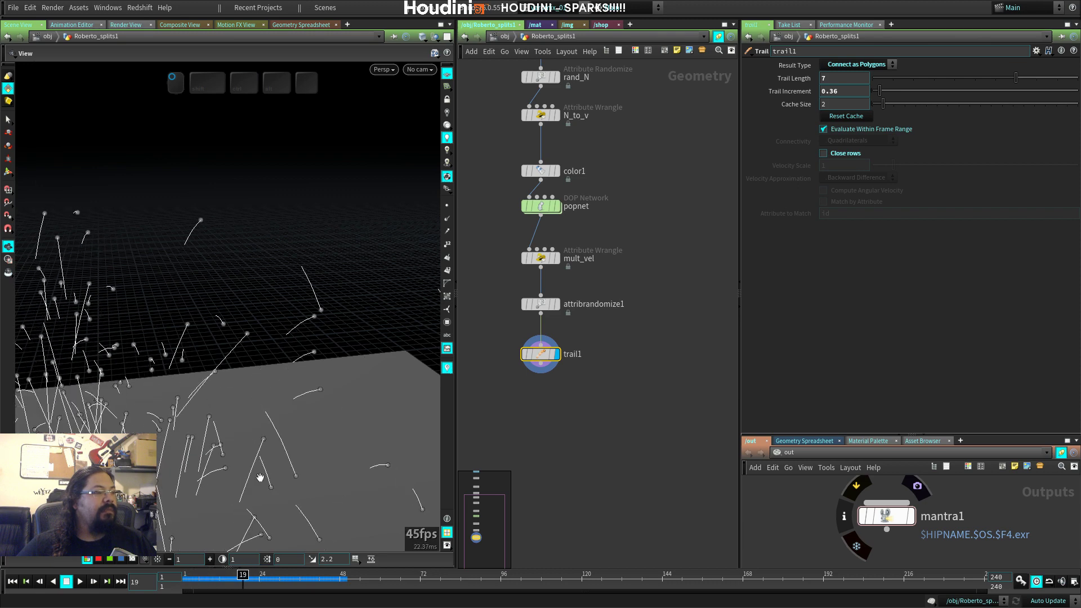
key("space")
left_click_drag(260, 478, 174, 446)
middle_click_drag(174, 446, 214, 299)
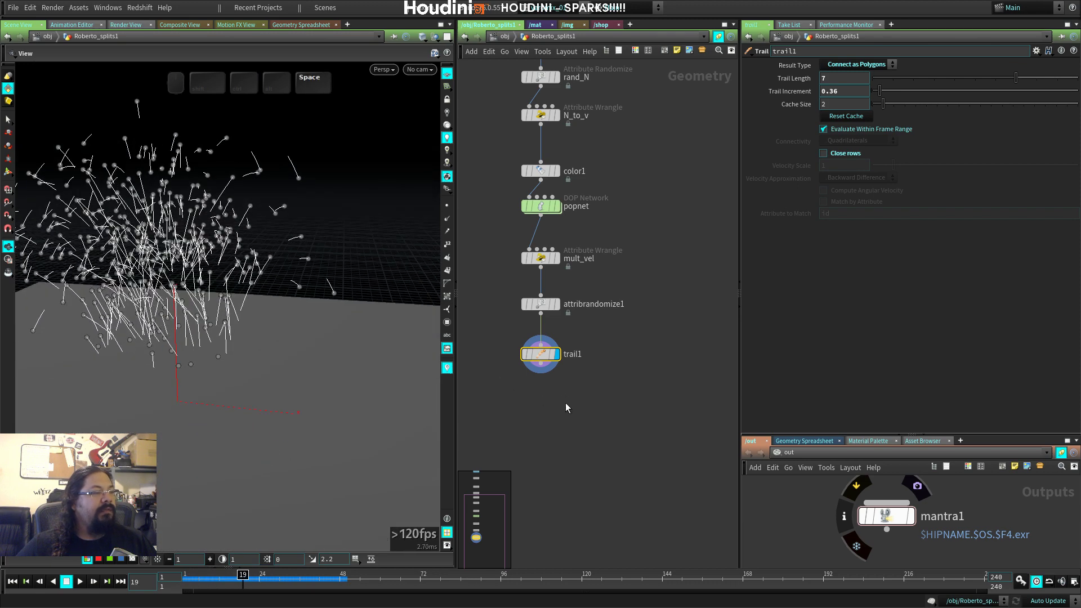
Step: Add a Merge node combining trail1 and attribrandomize1, with trail1 moved aside, and display the merged result
left_click_drag(566, 404, 552, 384)
key("Tab")
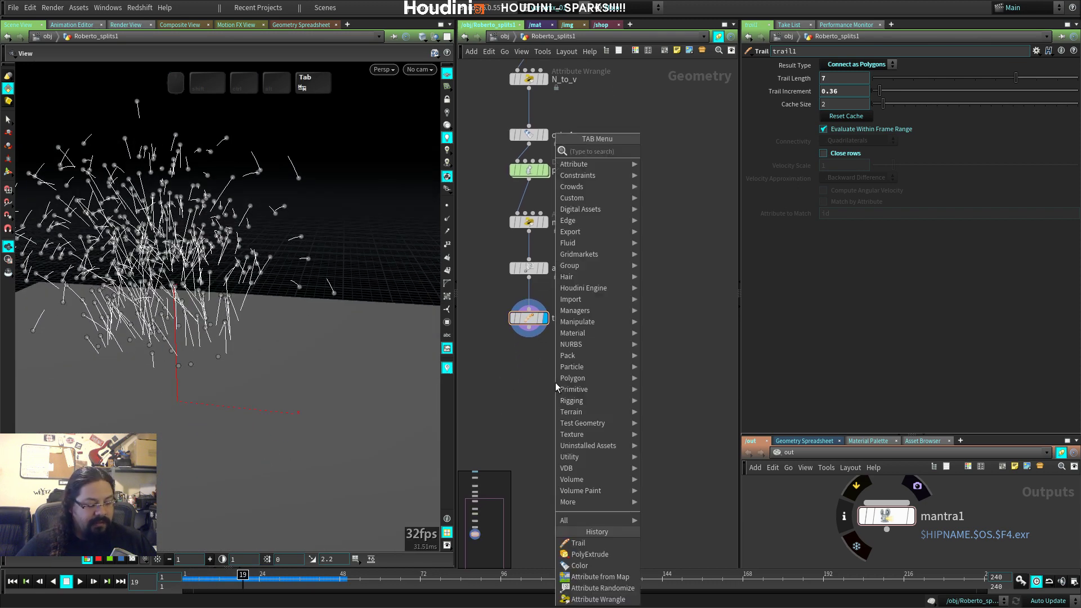
type("mer")
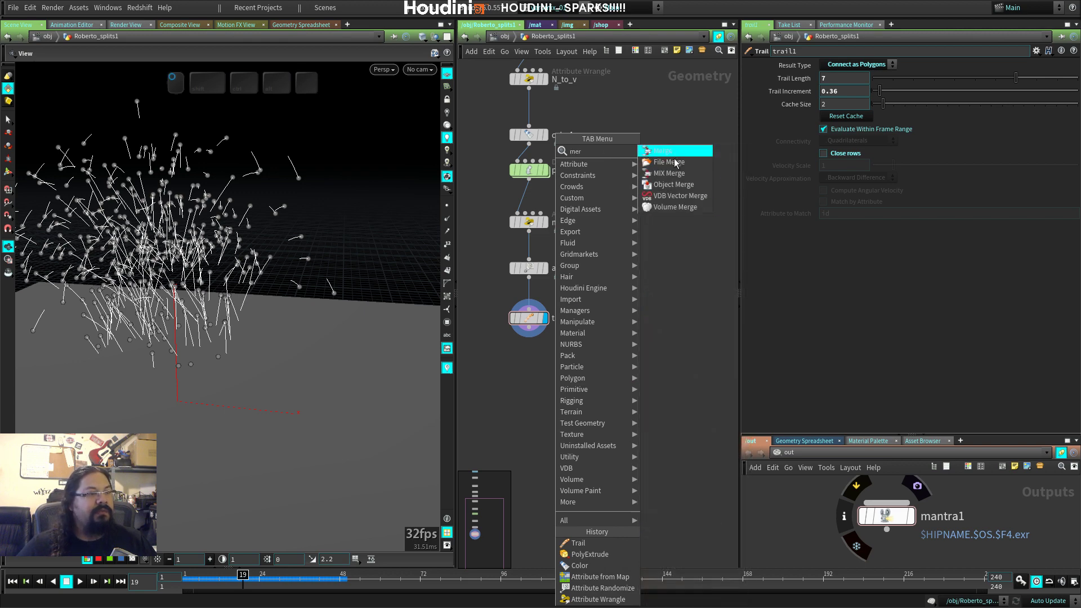
key("Return")
left_click(648, 366)
left_click_drag(537, 321, 506, 326)
left_click_drag(616, 376, 580, 372)
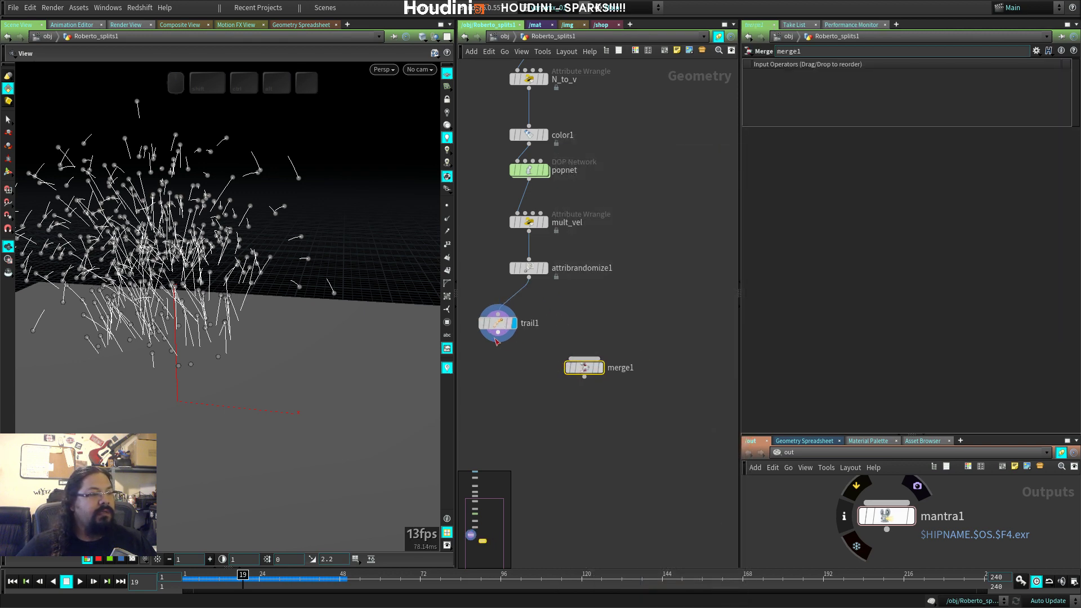
left_click_drag(497, 332, 603, 364)
left_click(601, 368)
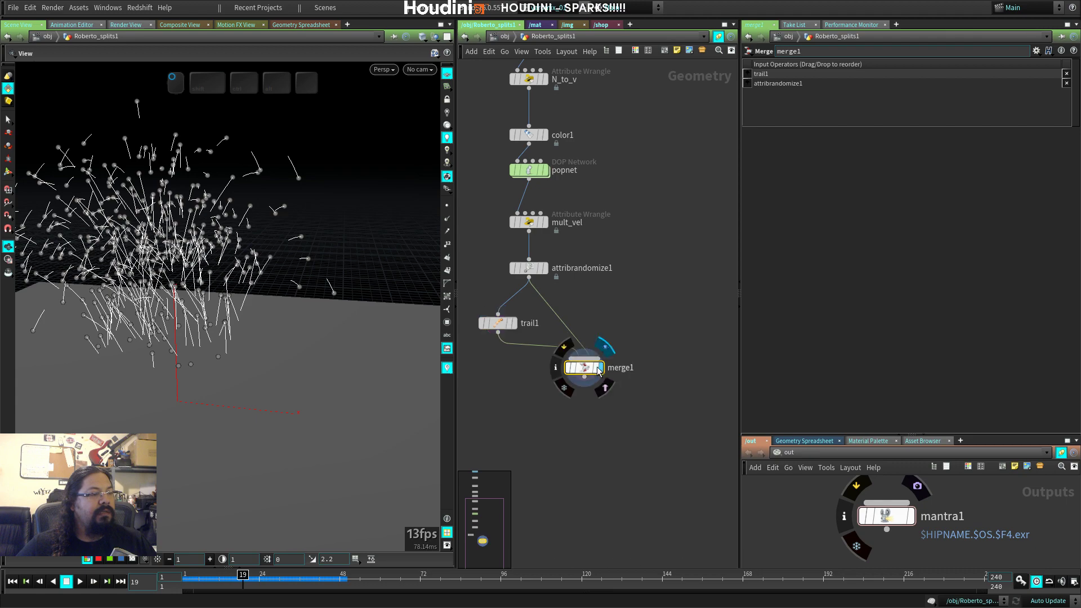
Step: Examine the merged particles and trails from several angles while scrubbing to frame 28
key("space")
middle_click_drag(291, 238, 274, 279)
right_click_drag(274, 279, 340, 348)
key("space")
middle_click_drag(360, 411, 364, 340)
right_click_drag(365, 340, 225, 234)
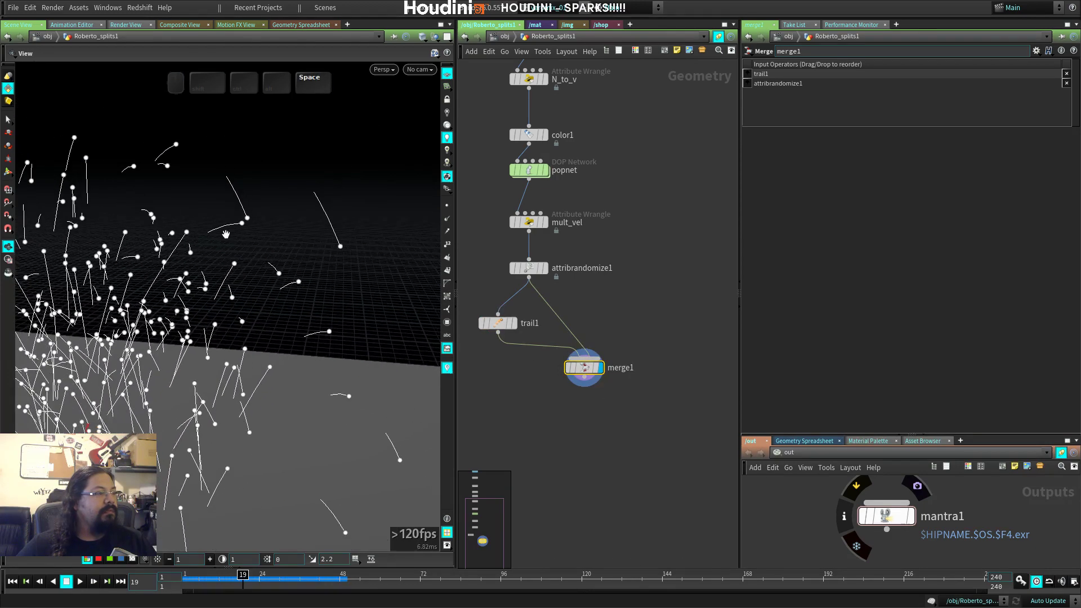
left_click_drag(298, 580, 272, 582)
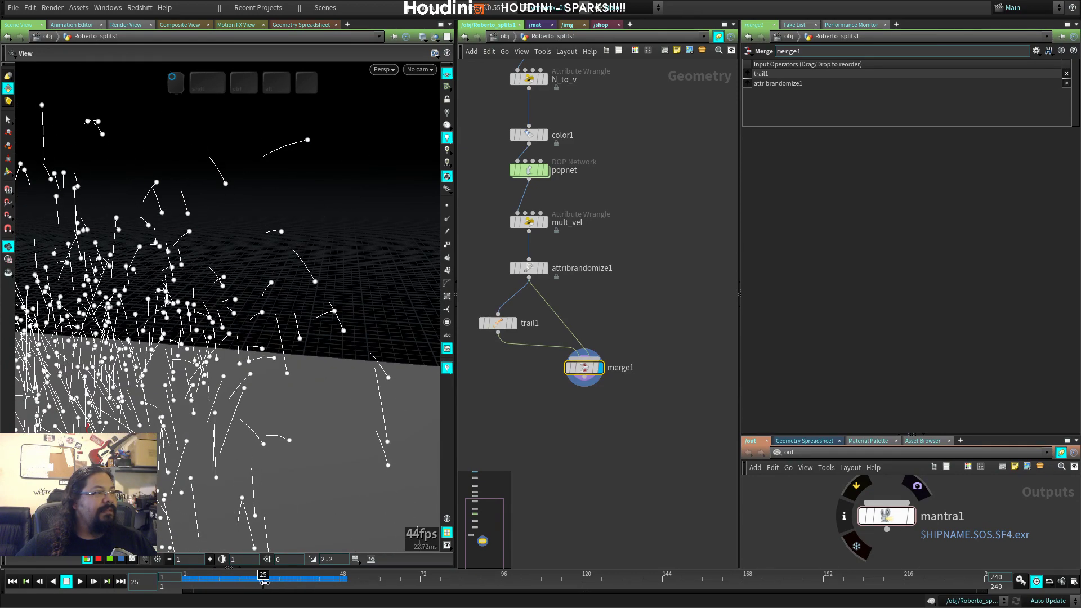
key("space")
left_click_drag(294, 350, 327, 334)
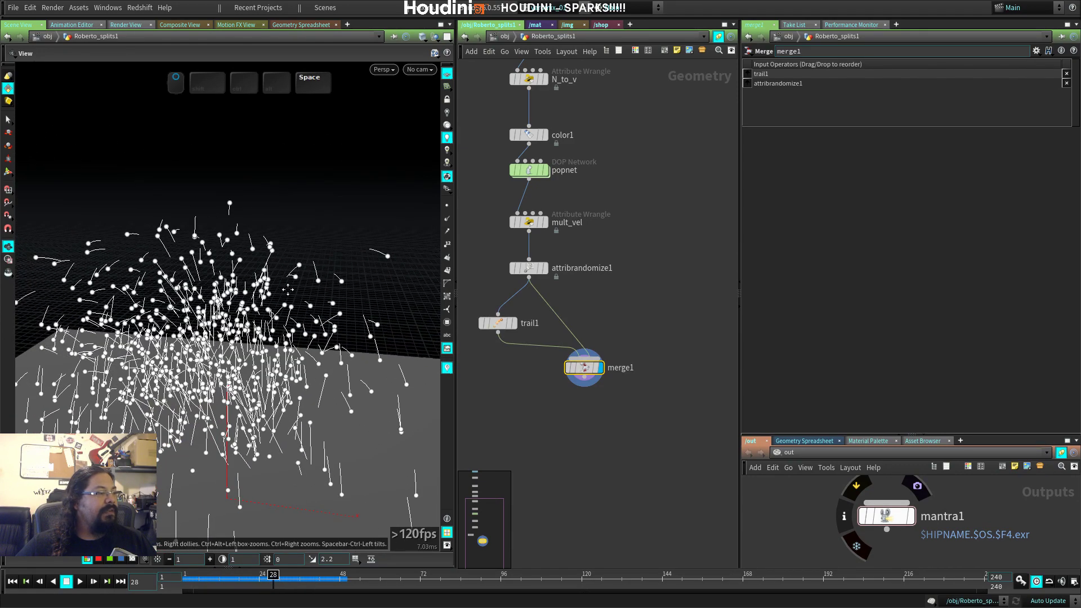
middle_click_drag(287, 289, 271, 289)
scroll(330, 293, "up", 7)
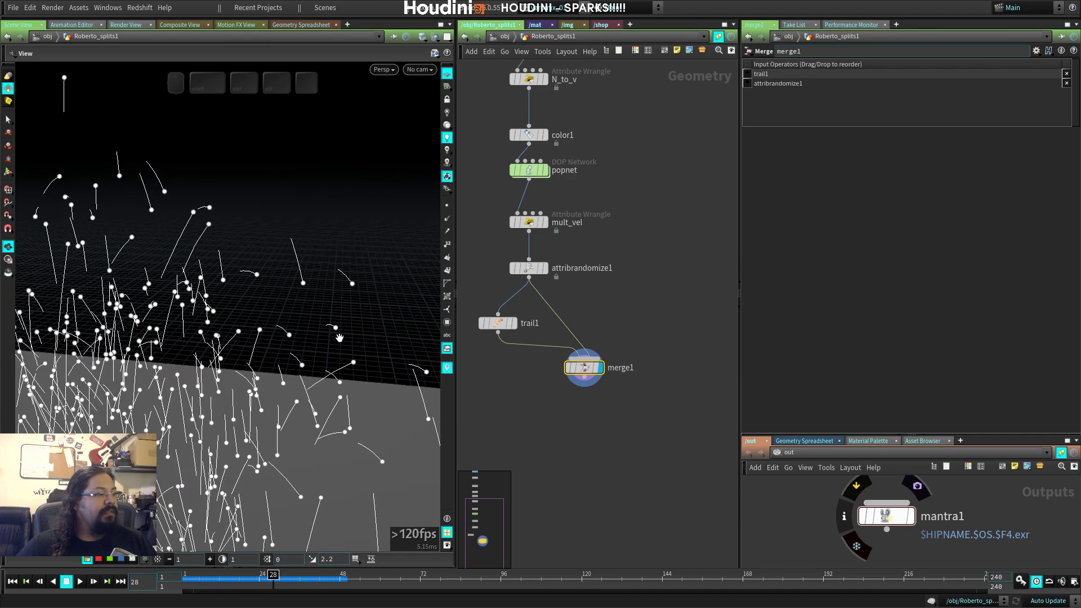
key("space")
left_click_drag(340, 338, 300, 325)
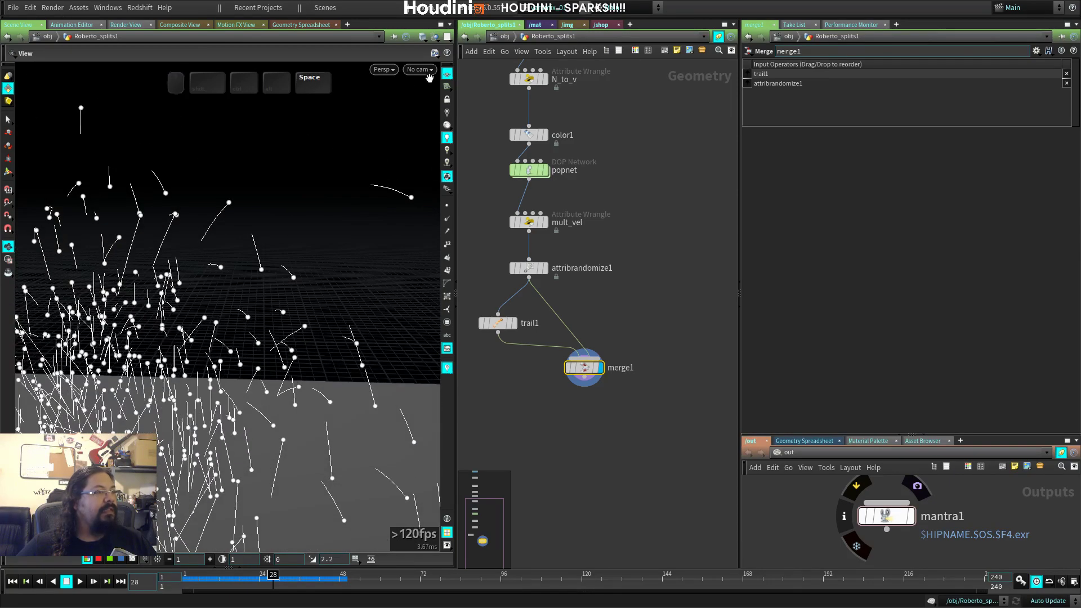
Step: Look through cam1, lock the camera to the view and reframe the burst lower in the shot
left_click(427, 71)
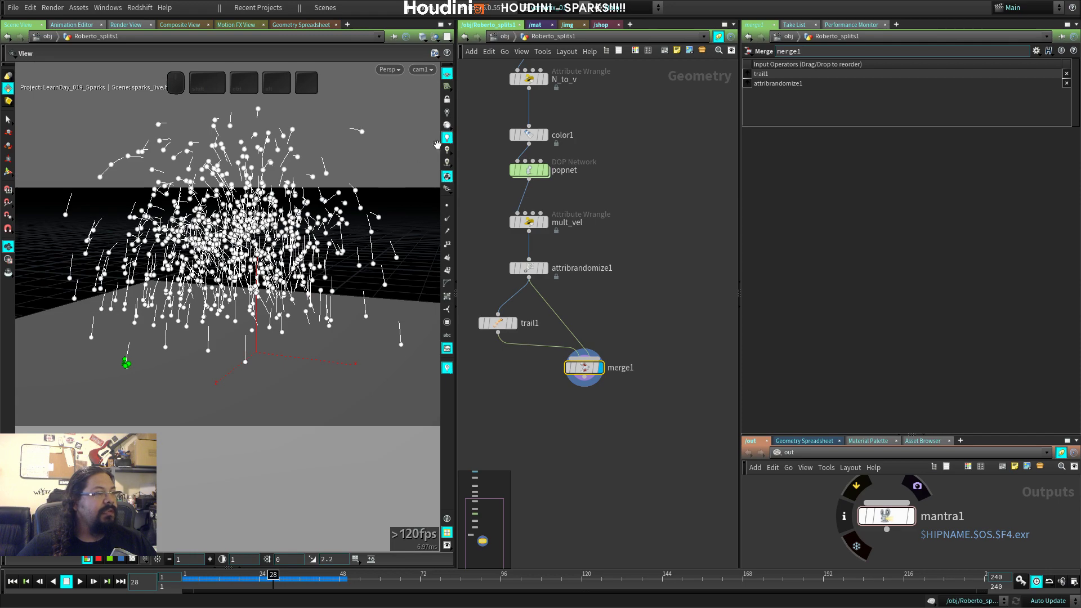
left_click(447, 101)
key("space")
middle_click_drag(344, 262, 309, 344)
left_click_drag(309, 343, 326, 318)
right_click_drag(326, 318, 321, 327)
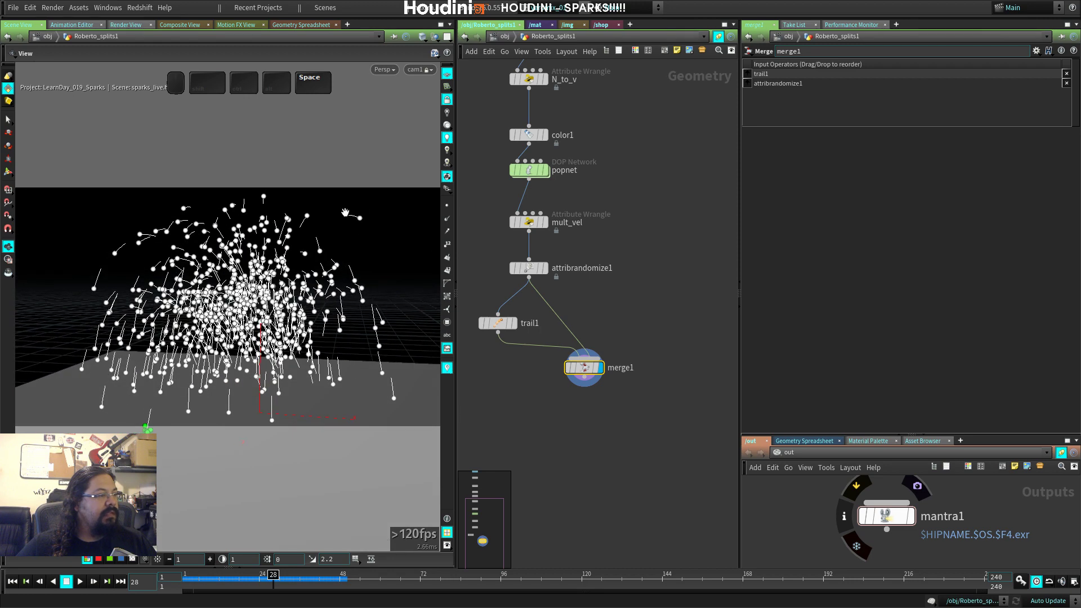
Step: Save the scene and return to the object-level network
key("ctrl+s")
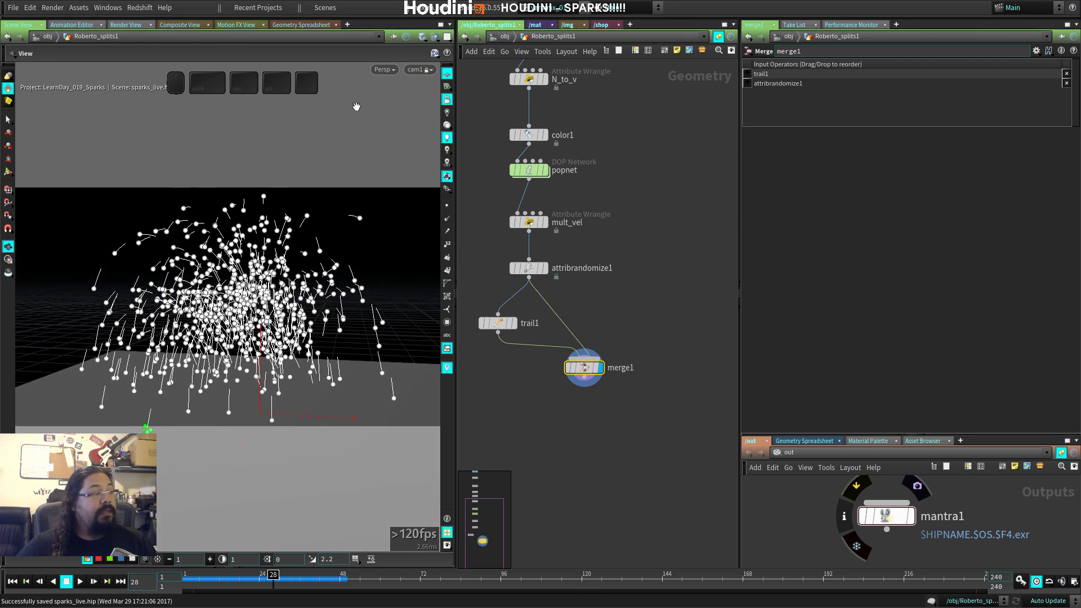
key("u")
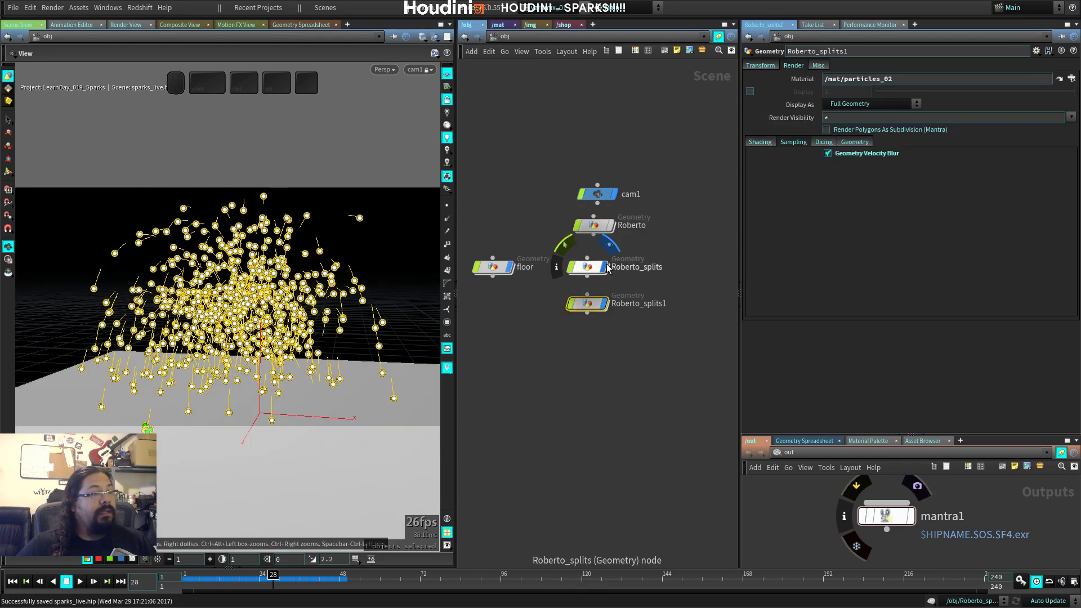
Step: Render frame 28 through cam1 with mantra1, examine the spark streaks up close, and stop the render
left_click(126, 25)
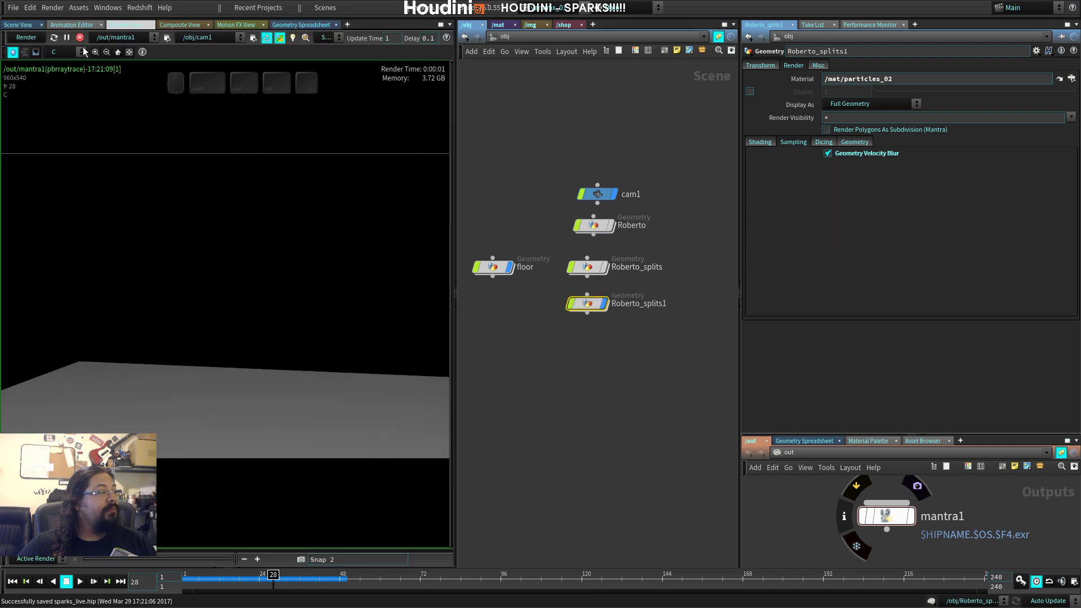
left_click(23, 38)
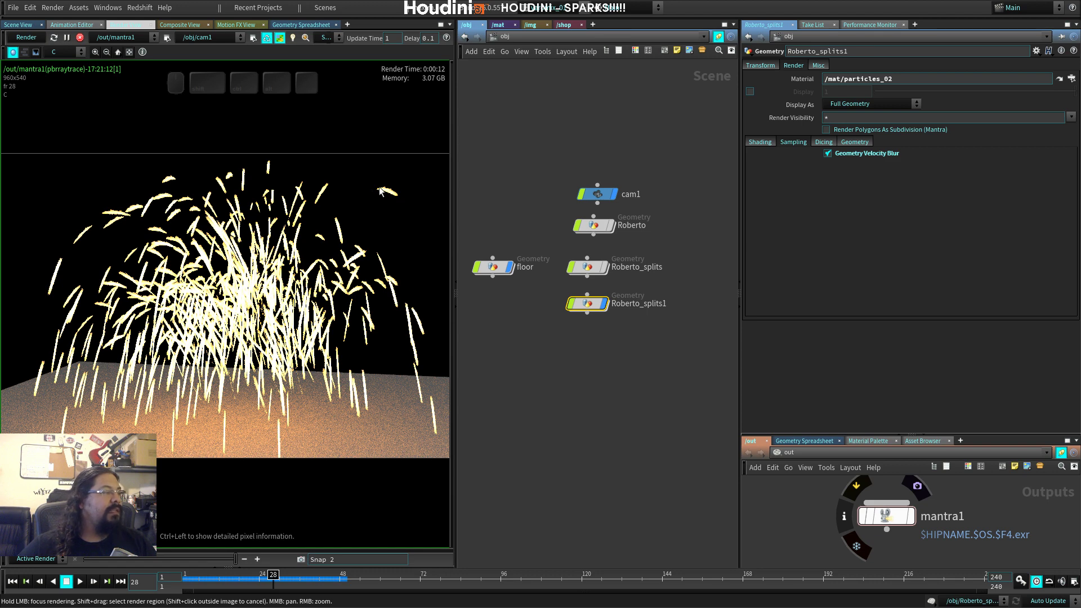
scroll(246, 265, "up", 5)
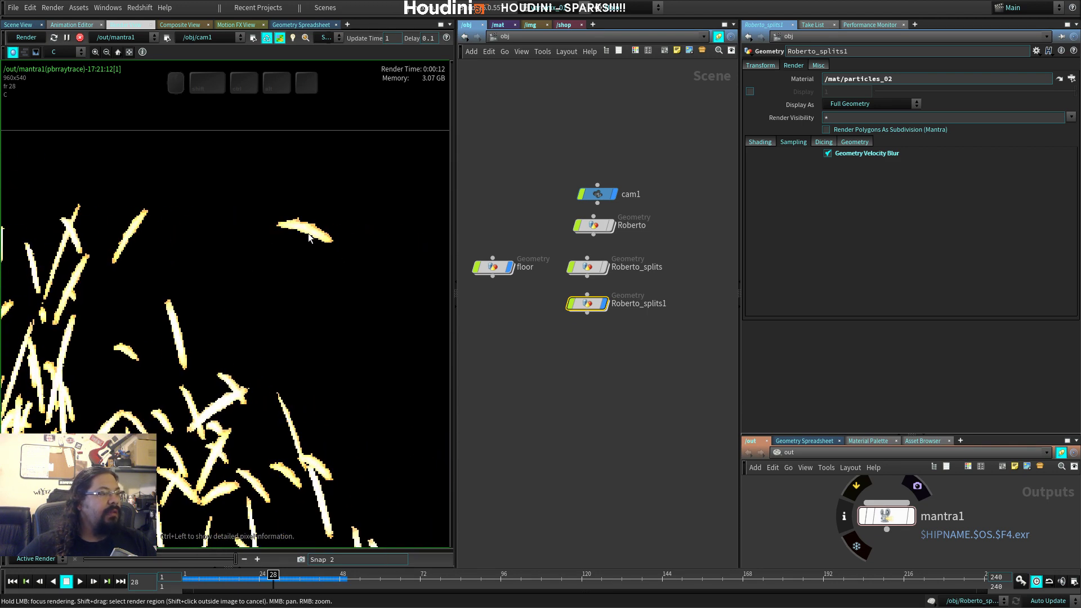
scroll(309, 233, "down", 5)
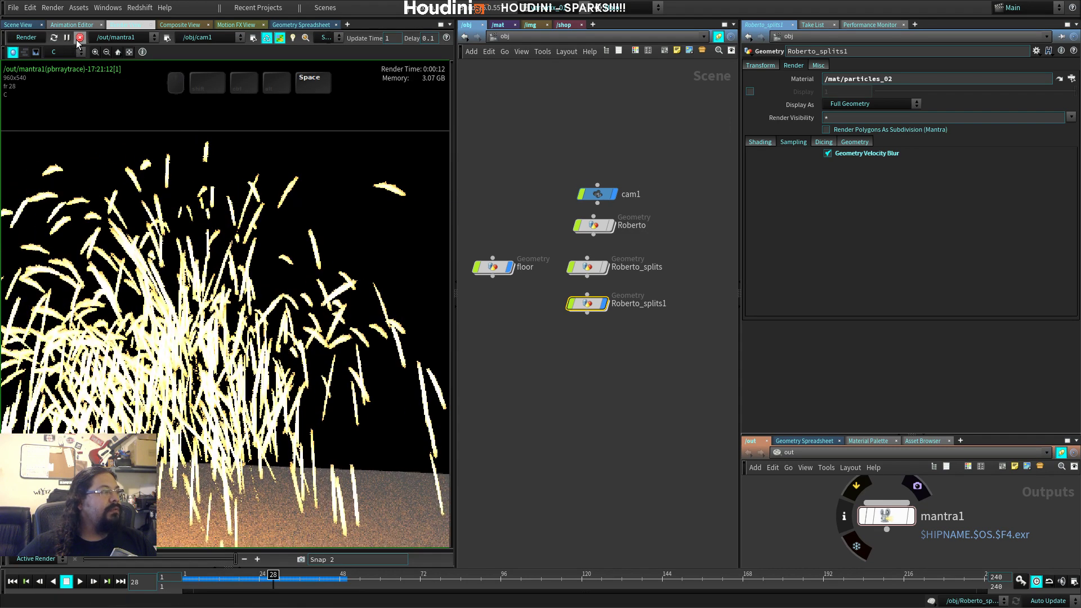
left_click(79, 38)
Step: Open the Roberto_splits1 network, display only trail1's output in the scene and move merge1 aside
double_click(591, 306)
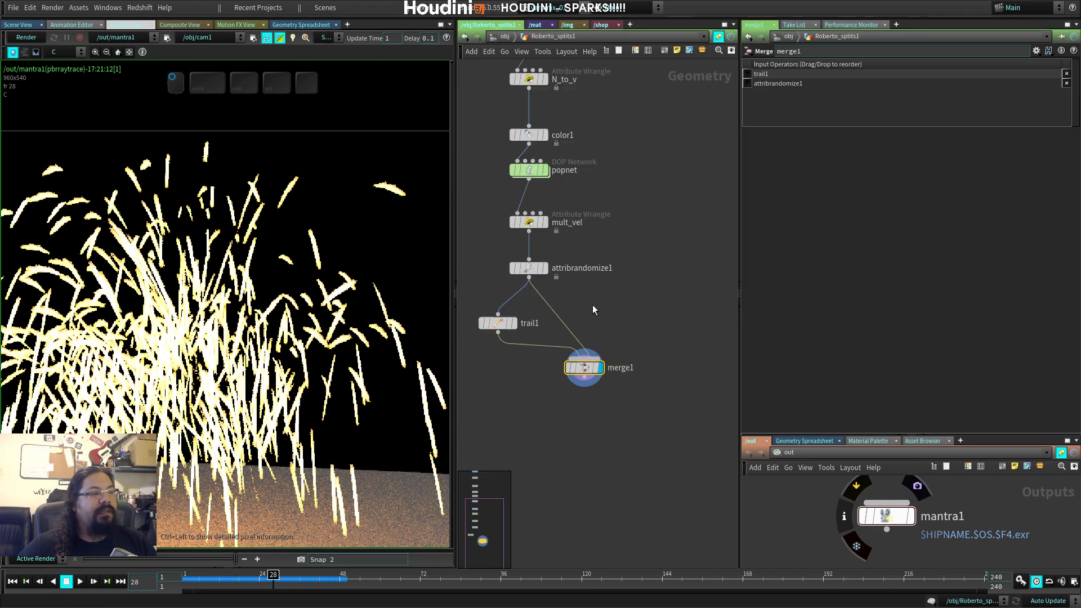
left_click(35, 40)
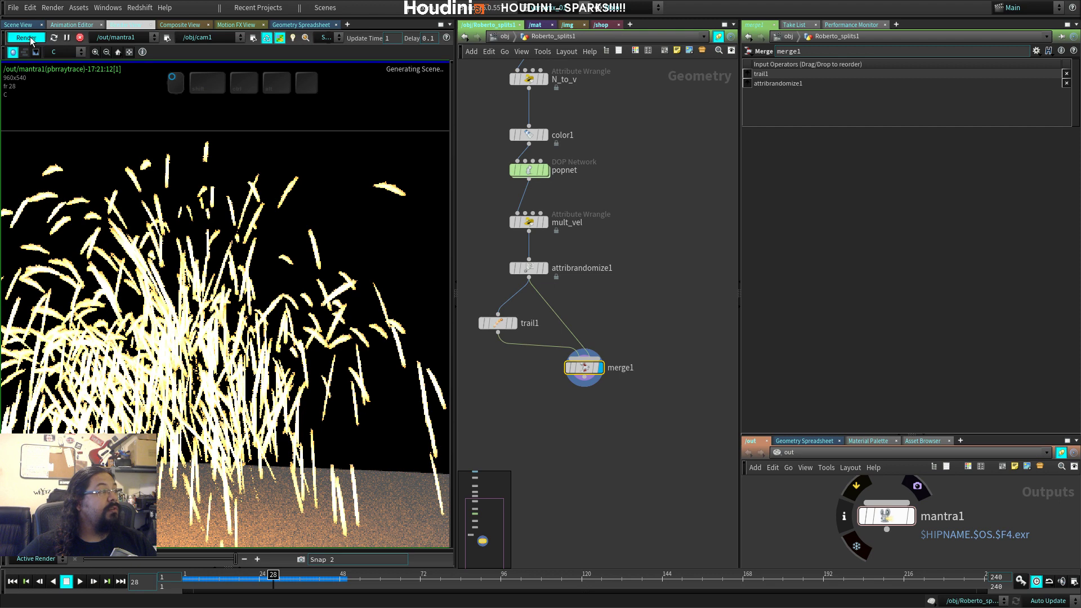
left_click(18, 24)
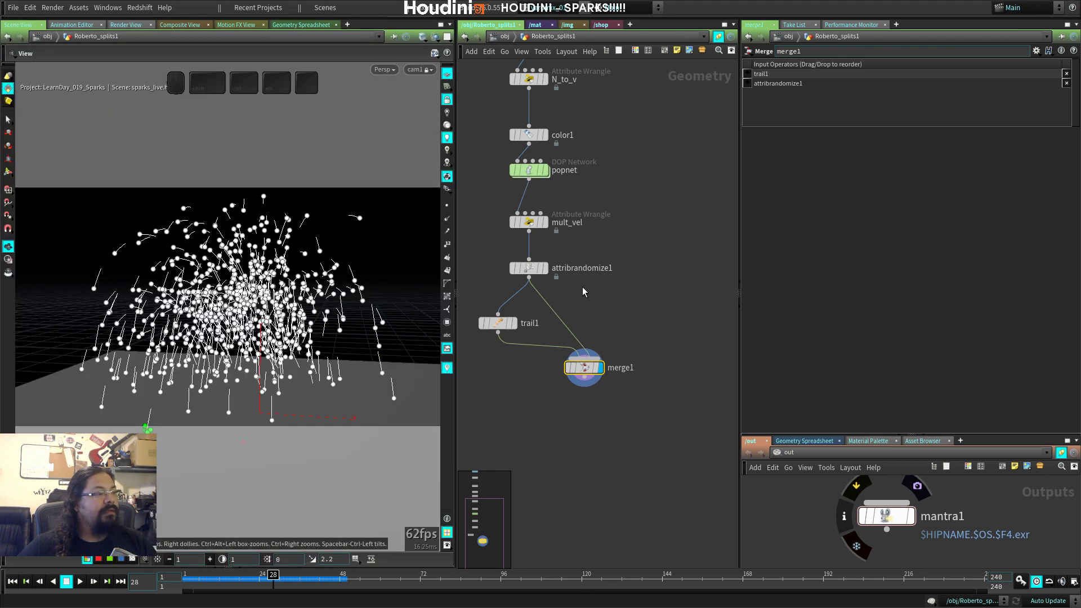
middle_click_drag(583, 292, 600, 290)
mouse_move(566, 353)
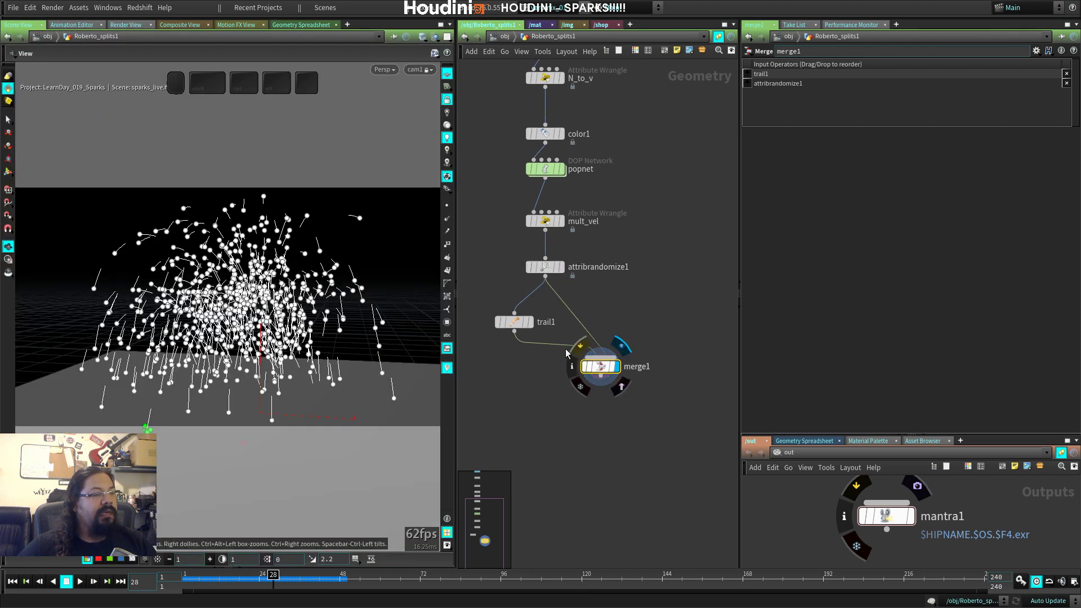
left_click(529, 321)
left_click(514, 322)
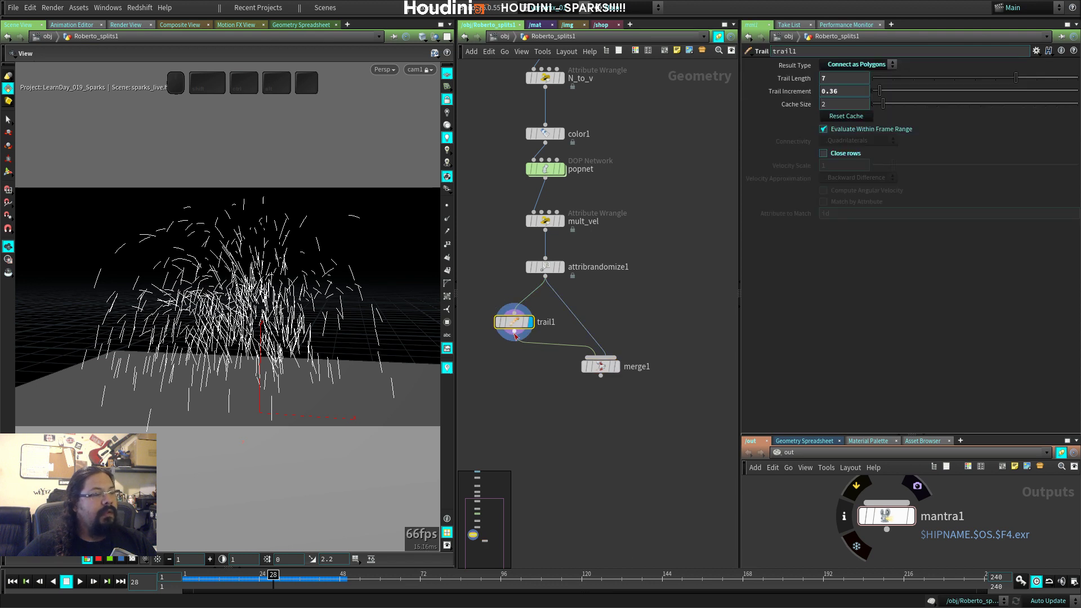
left_click_drag(600, 367, 677, 359)
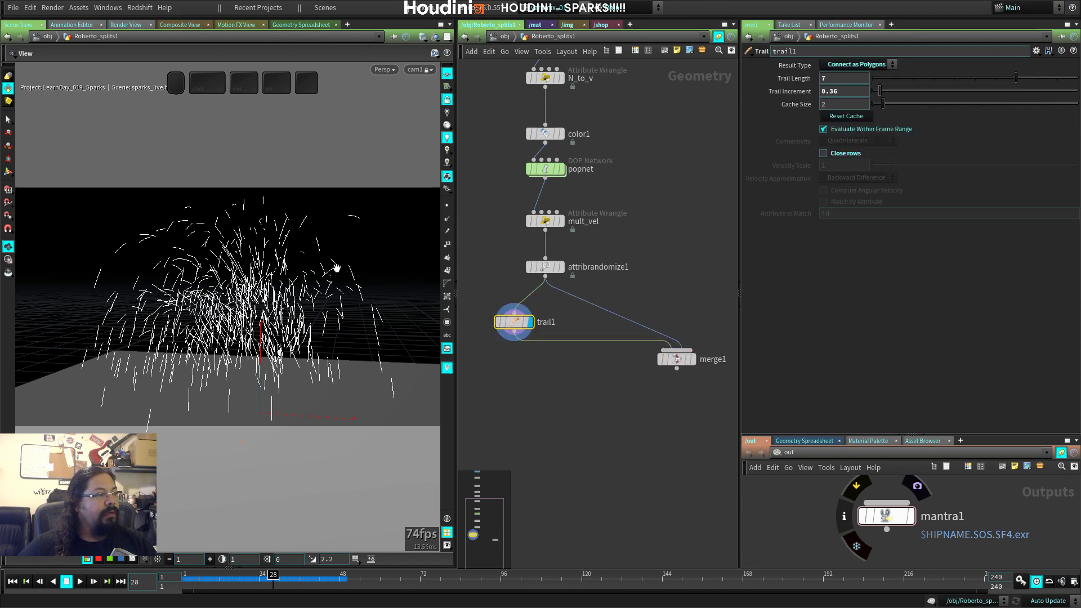
Step: Inspect the polygon trails in the scene from another framing with their point normals shown
left_click_drag(336, 269, 354, 311)
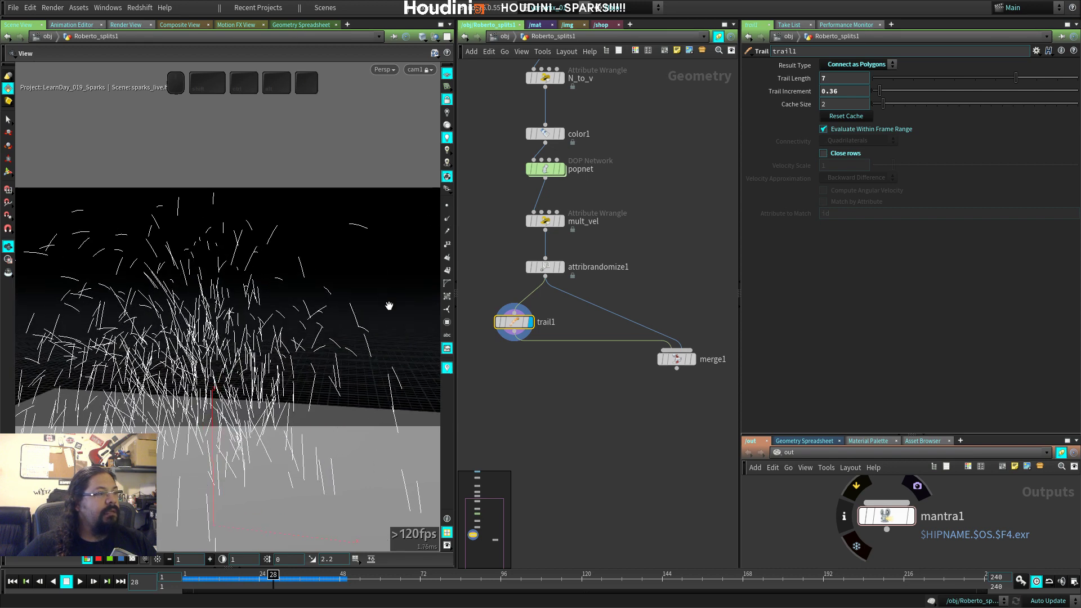
right_click_drag(389, 305, 356, 293)
left_click_drag(356, 293, 366, 288)
left_click(447, 219)
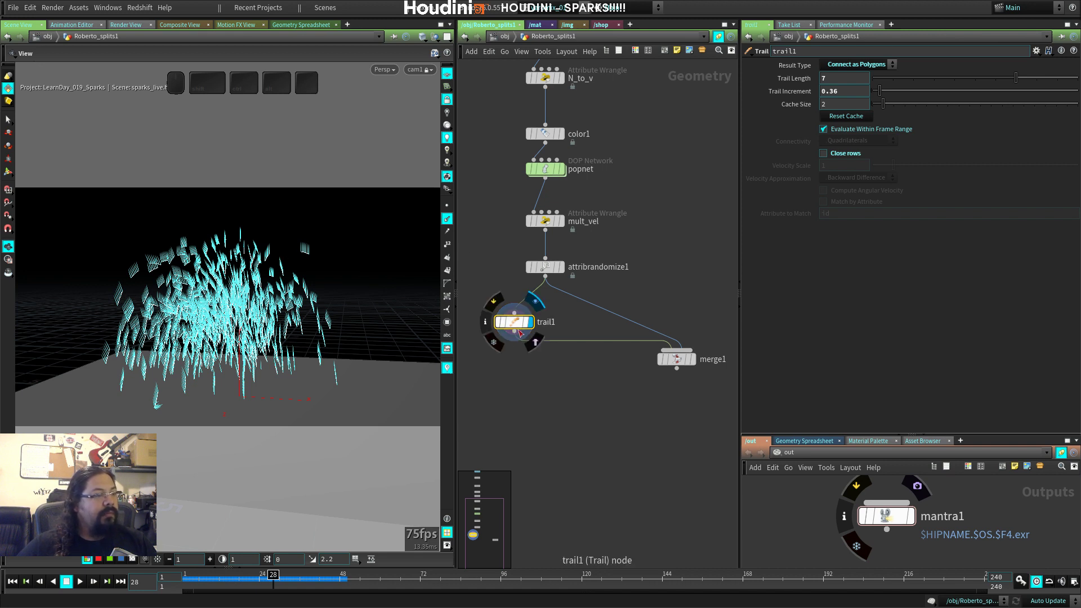
Step: Add a Visualize node after trail1, place it below the trail, display it and bring up its visualizer settings
left_click(514, 334)
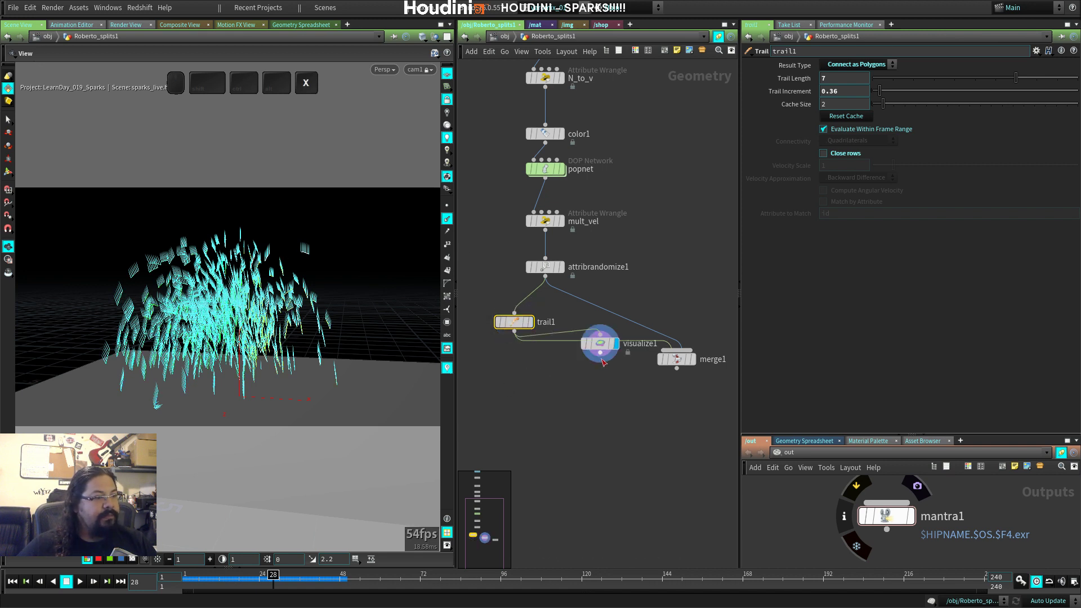
left_click(563, 379)
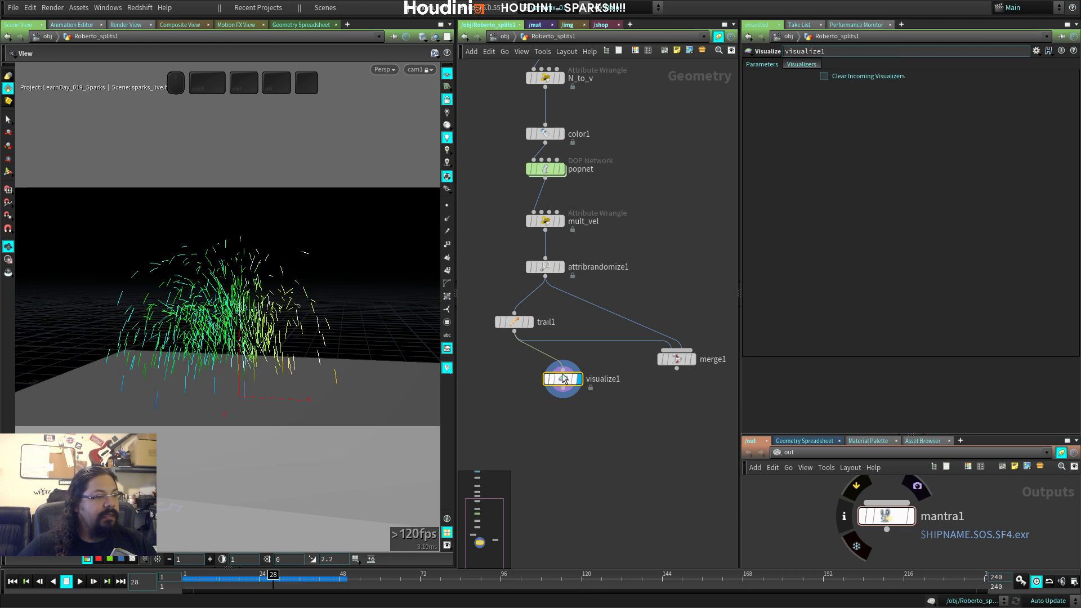
mouse_move(563, 376)
left_mouse_down()
mouse_move(577, 381)
mouse_move(564, 367)
left_mouse_up()
left_click(809, 69)
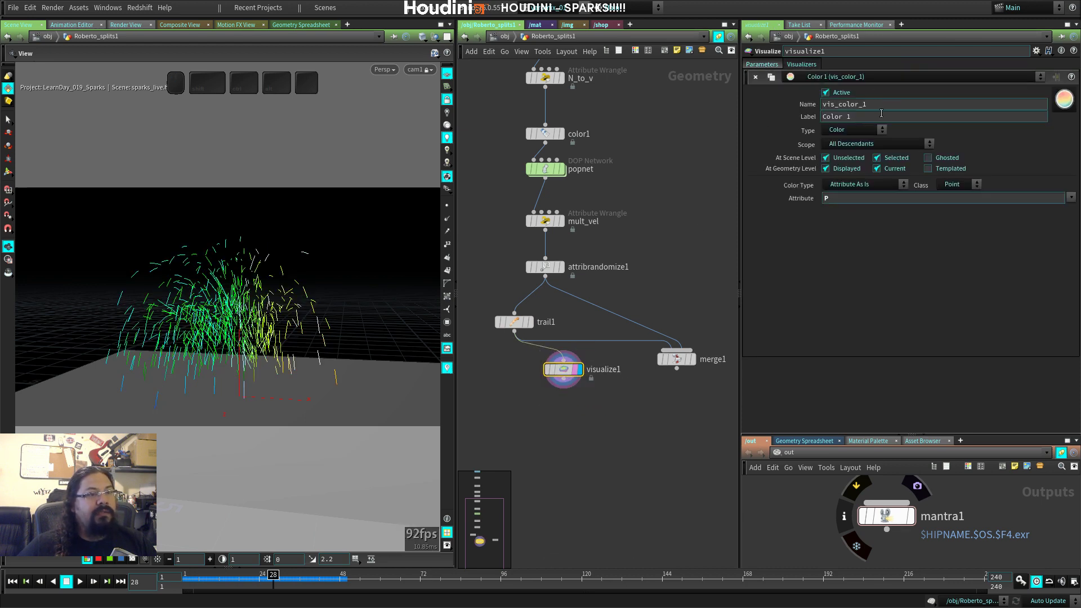
Step: Make the visualizer a Vector-style Marker for attribute v with Length Scale 0.101, and inspect the trail vectors up close
left_click(850, 130)
left_click(847, 141)
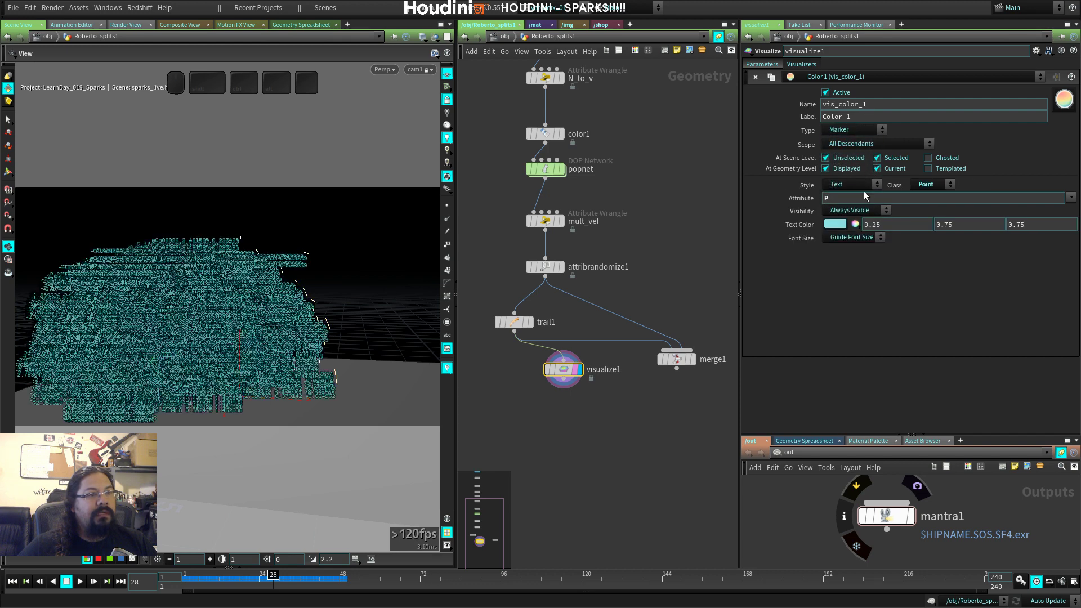
left_click(854, 186)
left_click(839, 198)
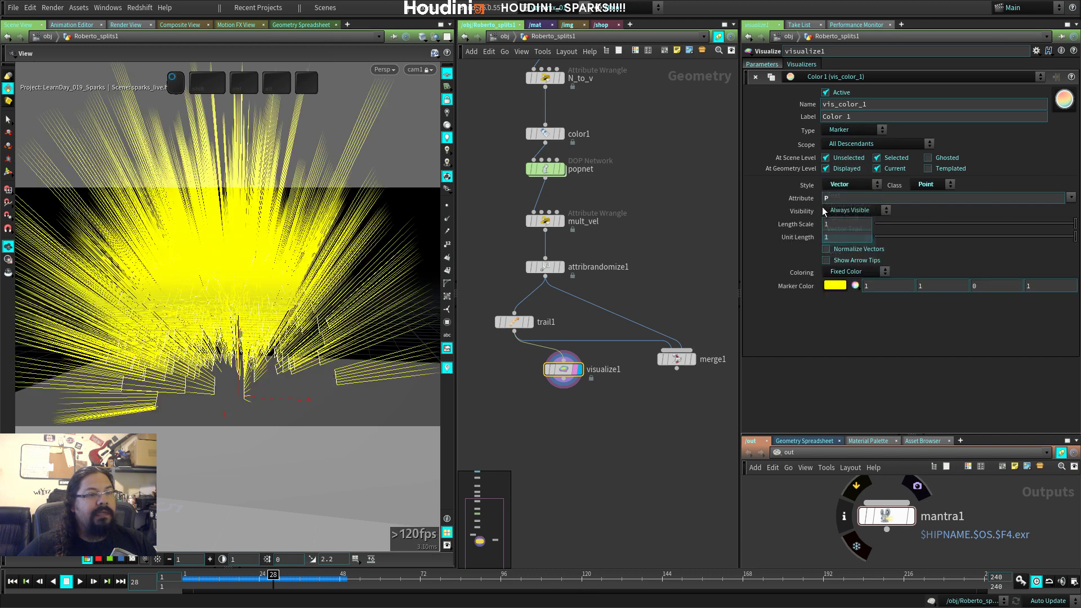
type("v")
key("Return")
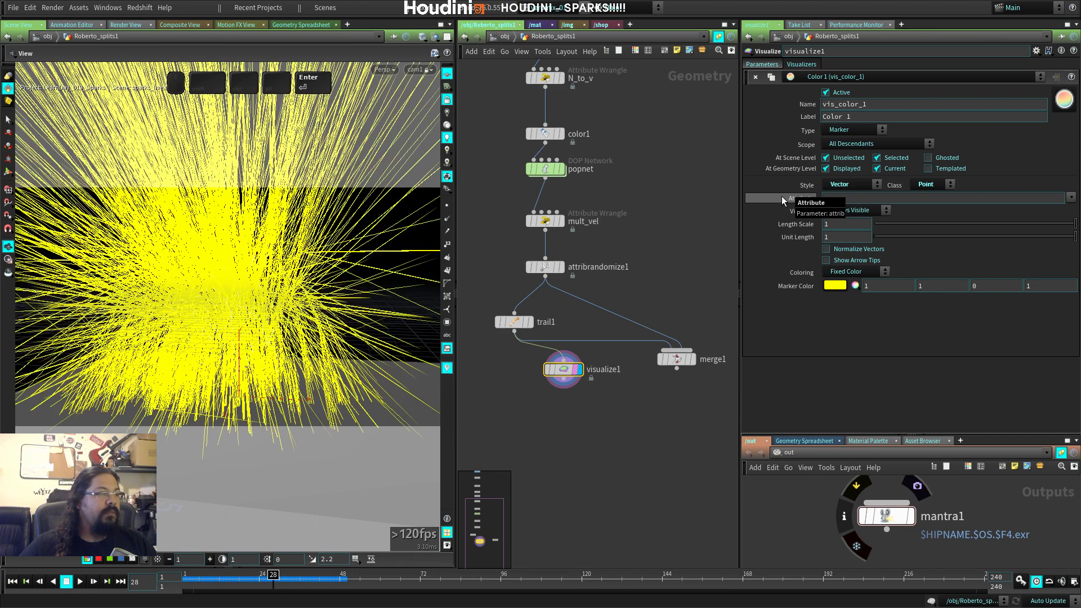
left_click_drag(1070, 224, 895, 223)
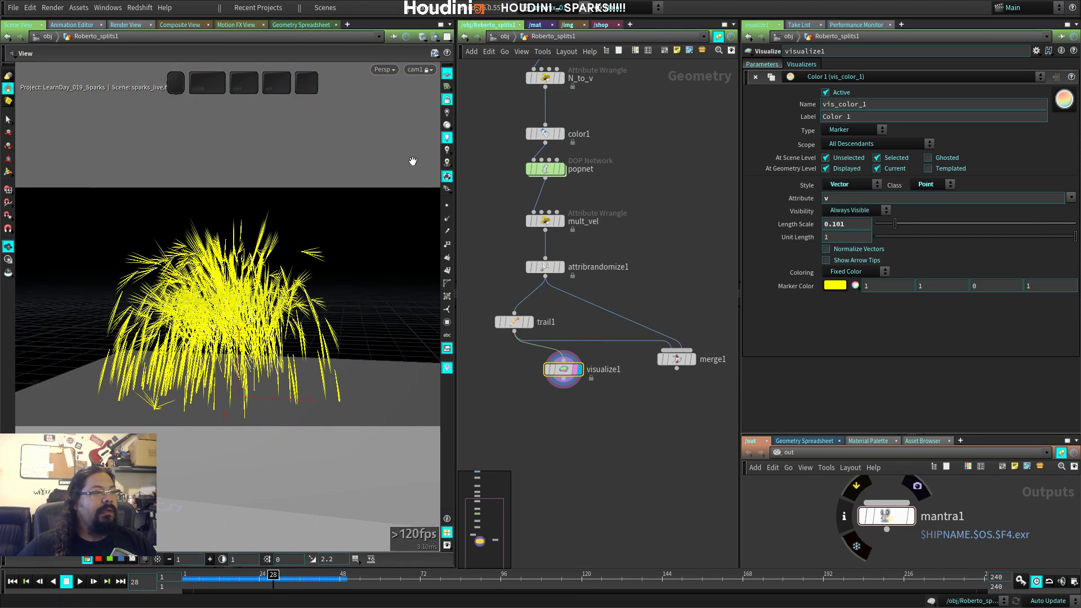
left_click_drag(338, 279, 273, 220)
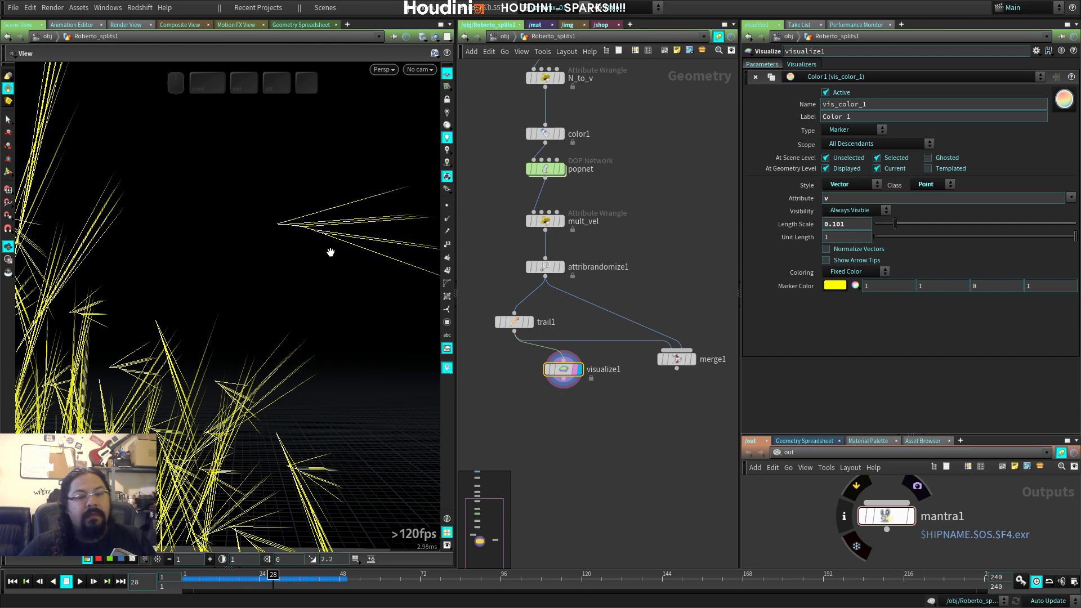
Step: Move visualize1 aside, add a PolyFrame node, connect it after trail1 and display its result
left_click_drag(563, 370, 608, 381)
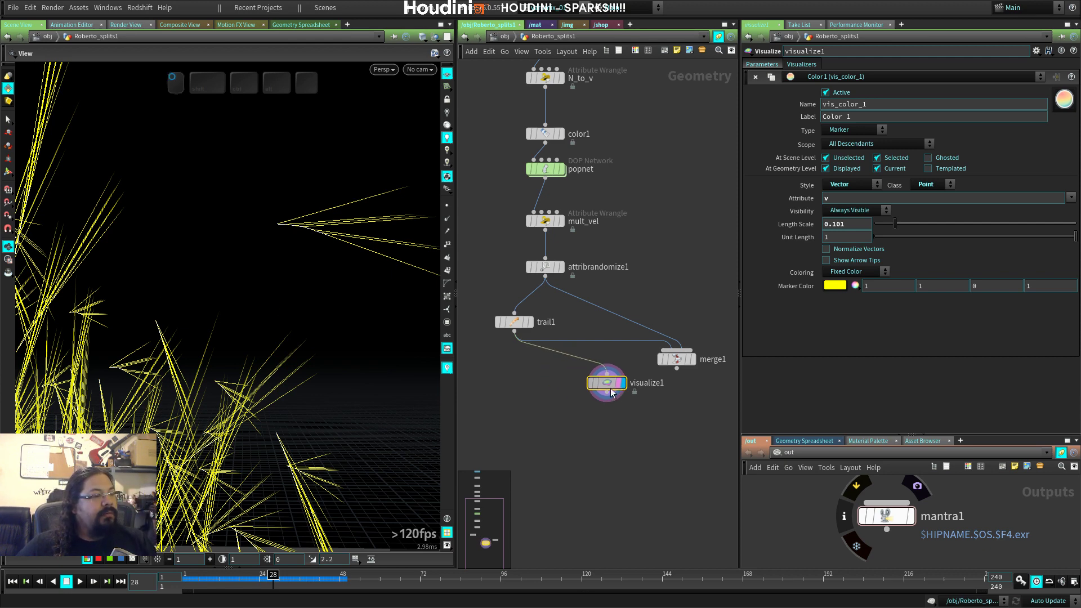
middle_click_drag(525, 377, 546, 360)
key("Tab")
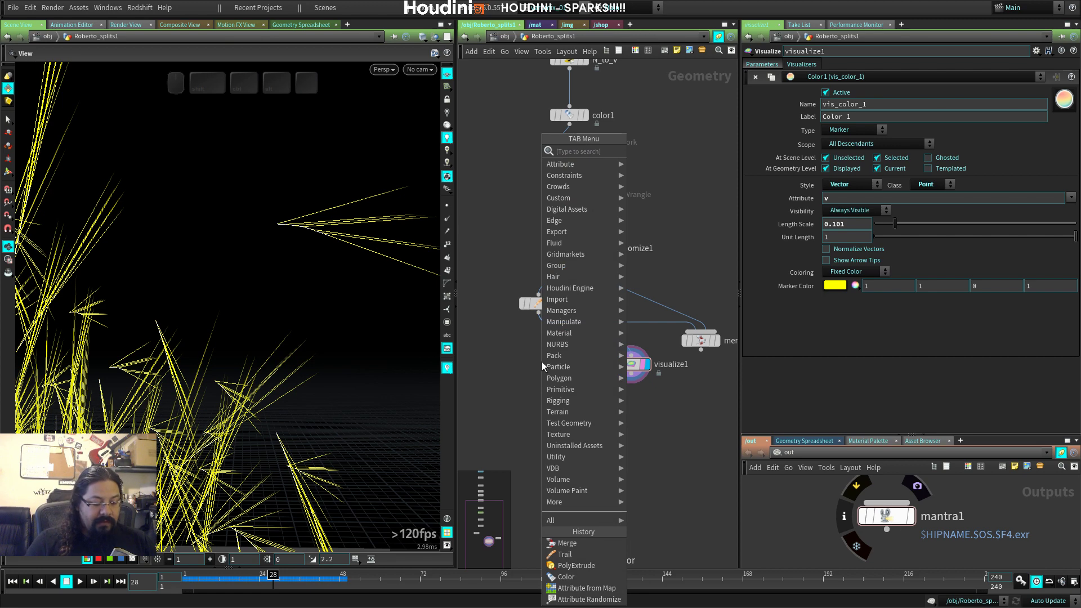
type("fra")
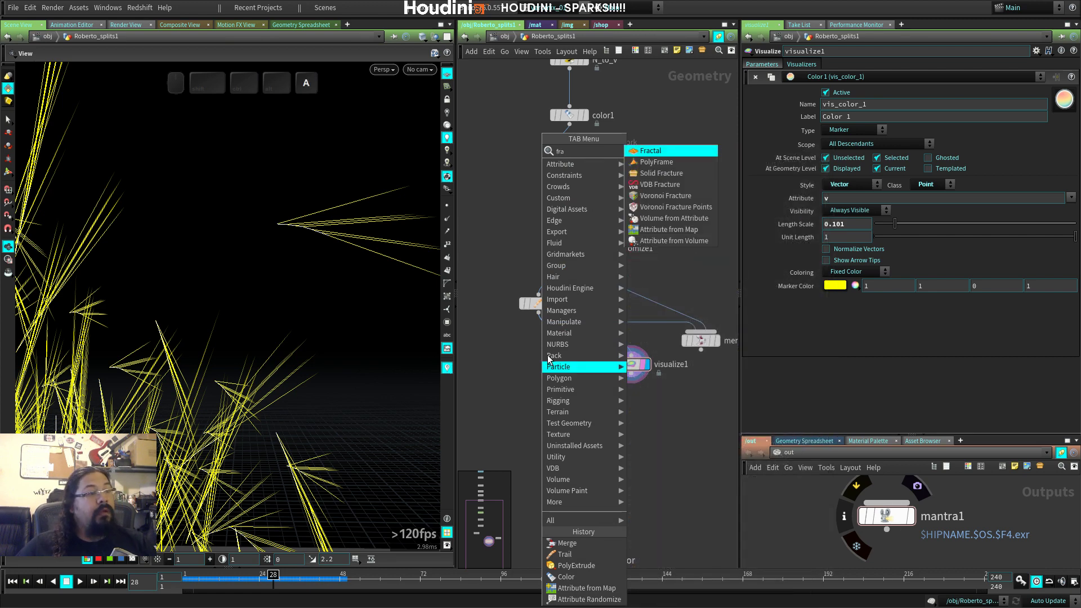
left_click(656, 162)
left_click(532, 356)
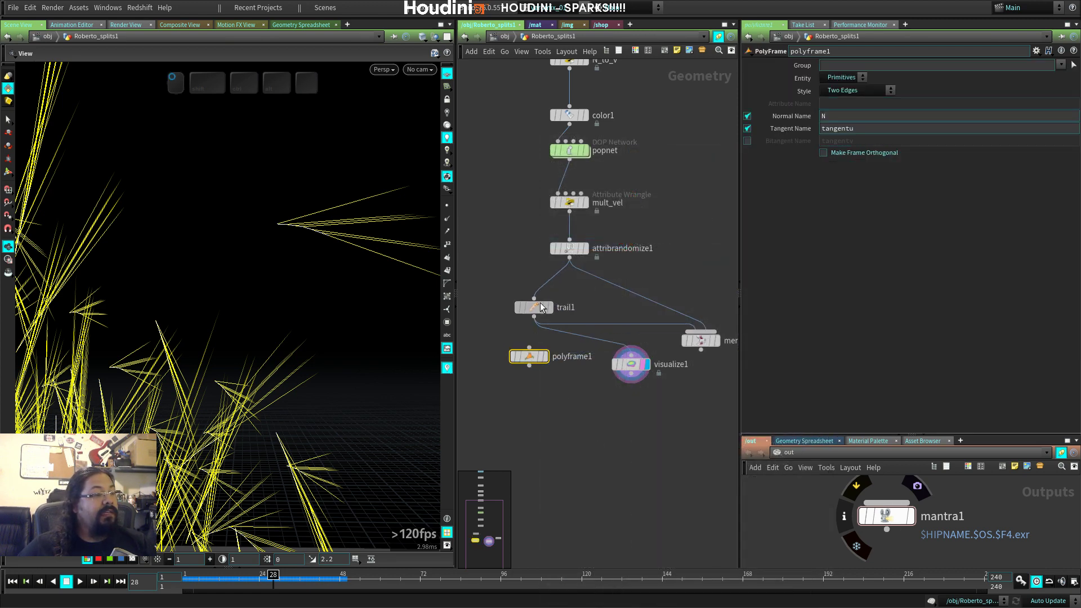
left_click_drag(539, 303, 535, 371)
left_click(551, 336)
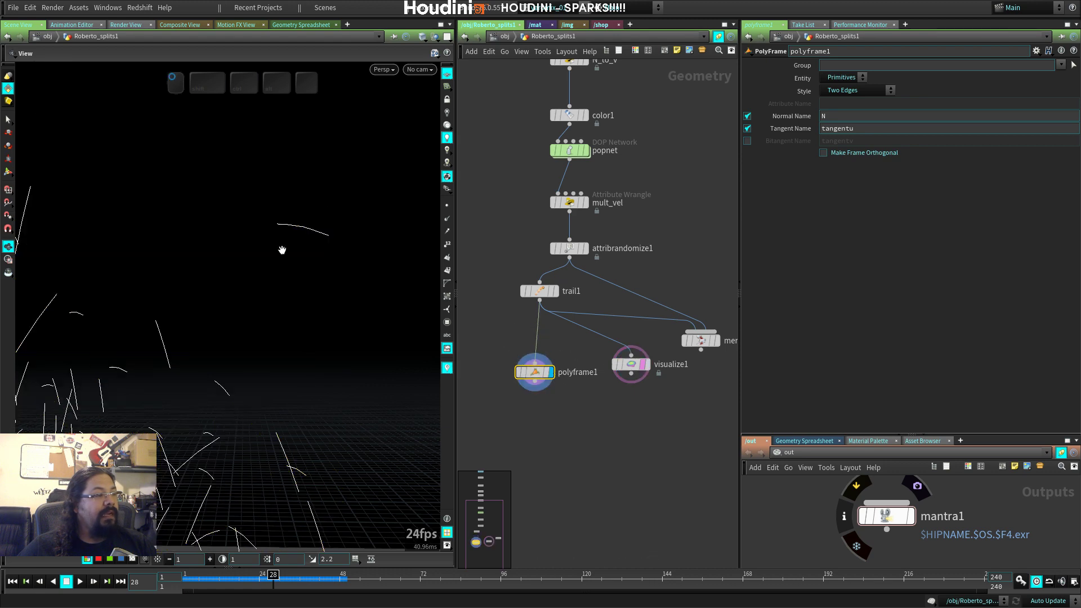
Step: Show the point normals and disable polyframe1's Normal Name output, leaving only Tangent Name enabled
left_click(447, 219)
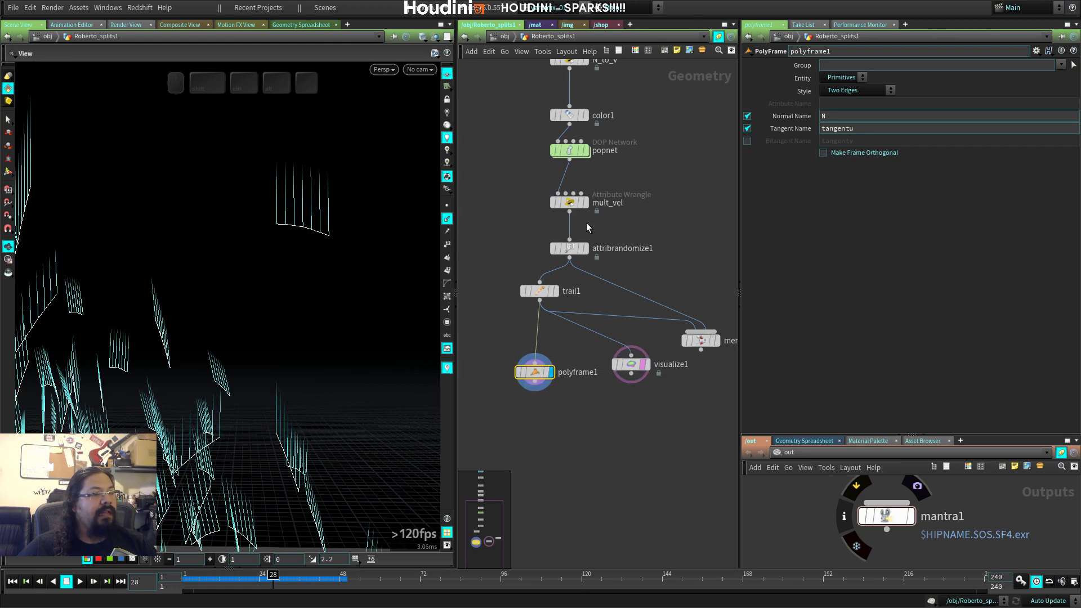
left_click(747, 116)
left_click(747, 129)
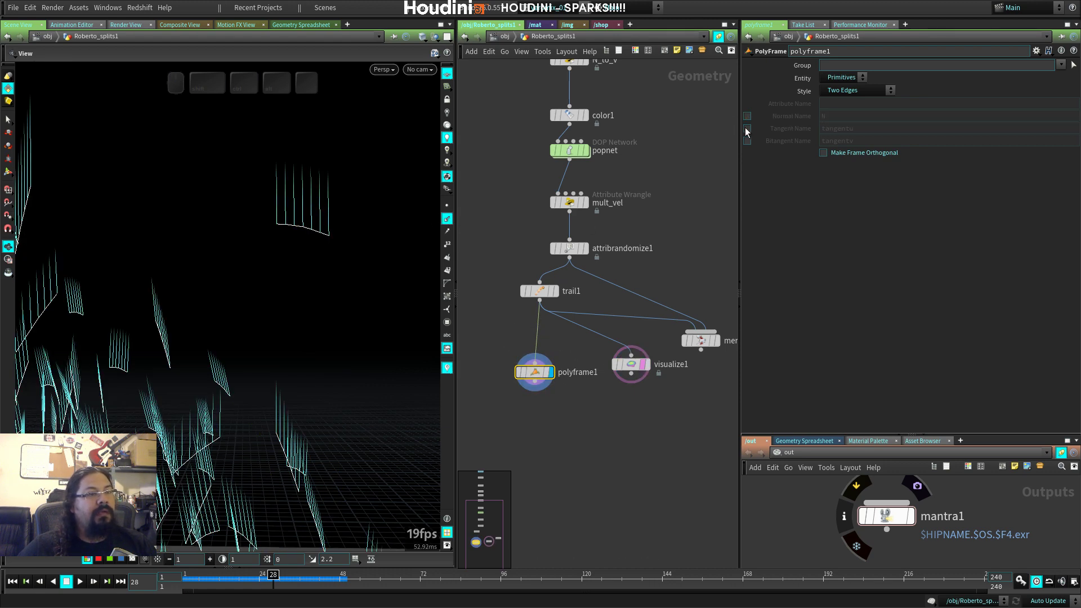
left_click(747, 128)
double_click(862, 128)
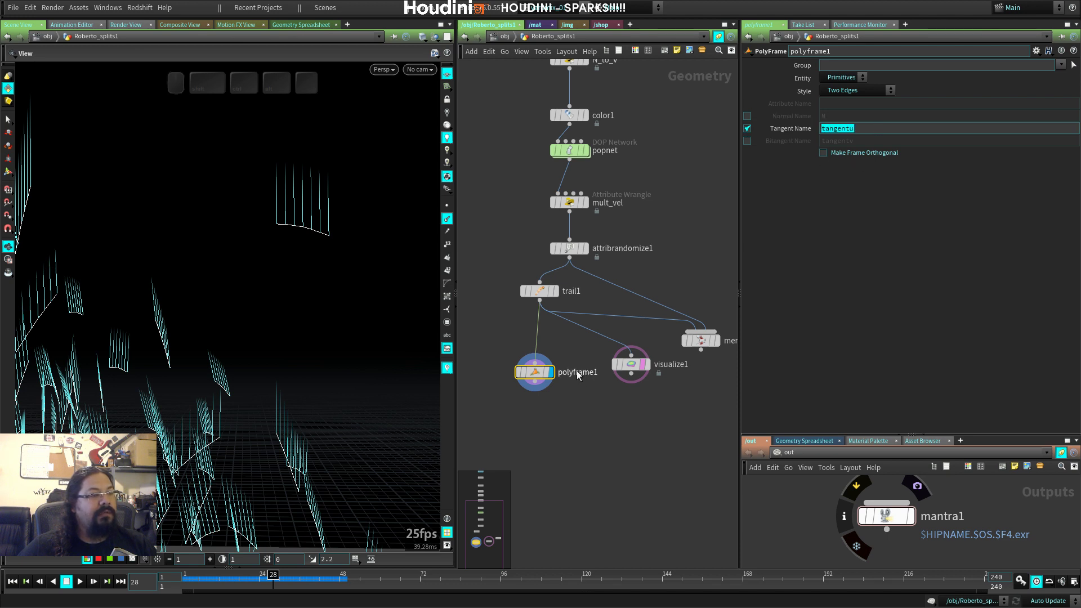
Step: Feed polyframe1 into visualize1, set its Tangent Name to v, and display visualize1
left_click_drag(534, 382, 646, 411)
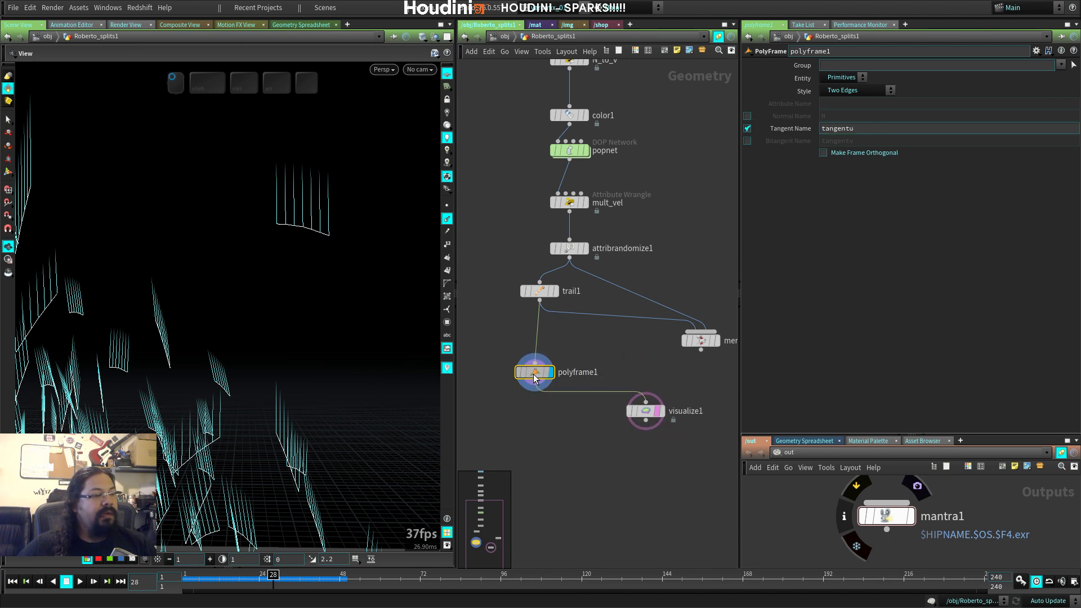
double_click(846, 134)
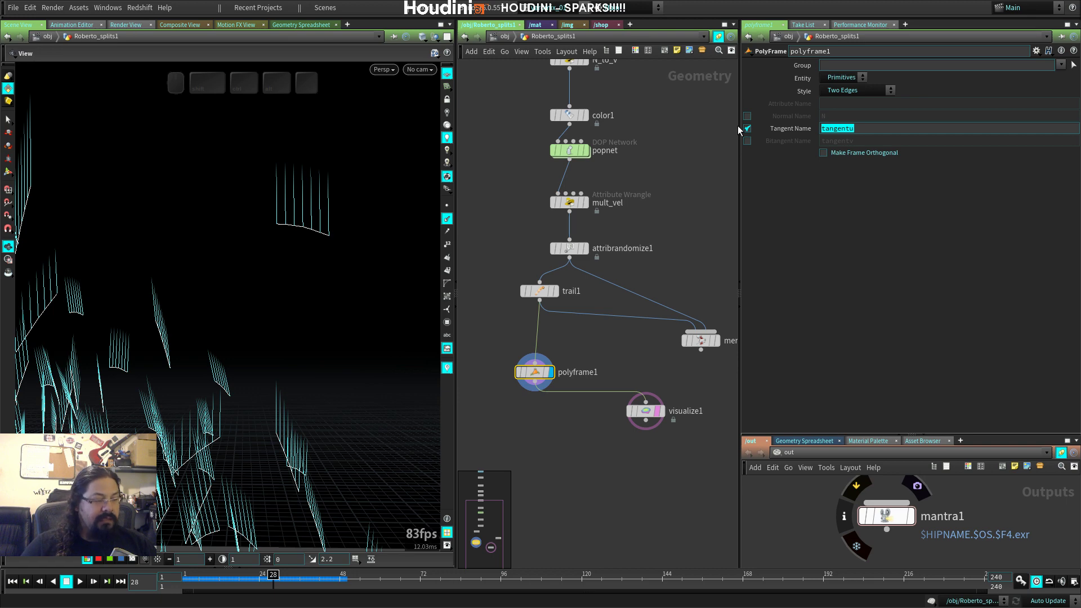
type("v")
left_click(661, 411)
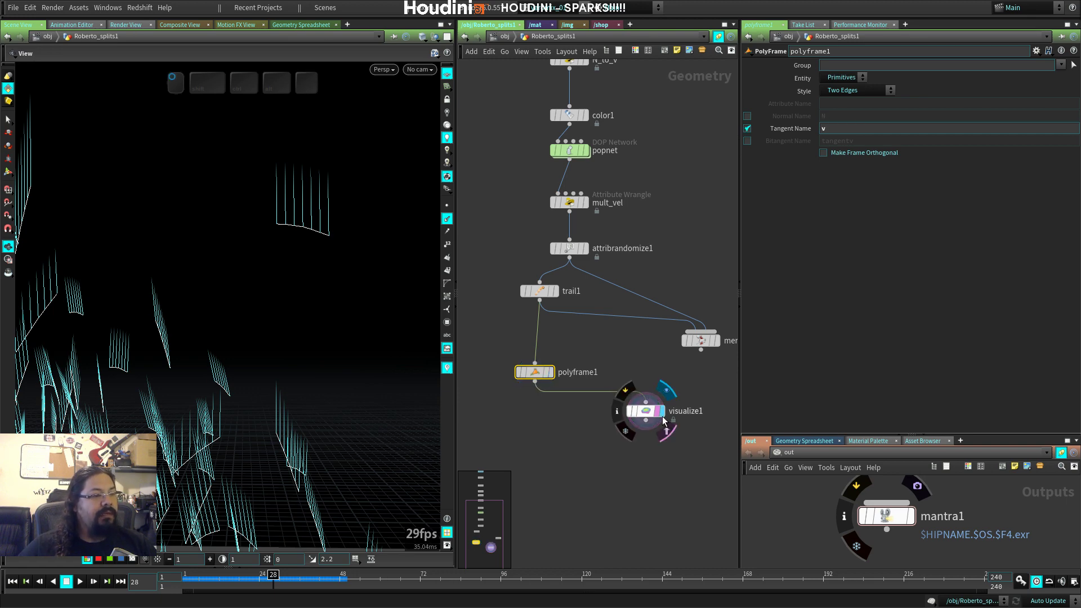
left_click(645, 415)
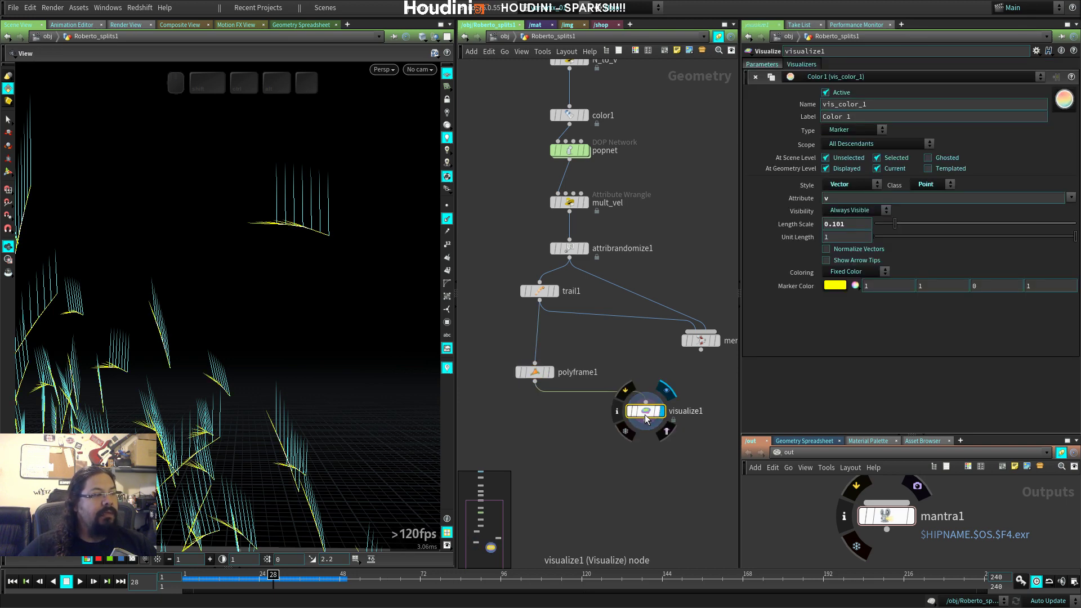
Step: Compare the trails' velocity vectors with and without polyframe1 by toggling its bypass, with visualize1 moved slightly up
left_click(518, 373)
left_click(519, 373)
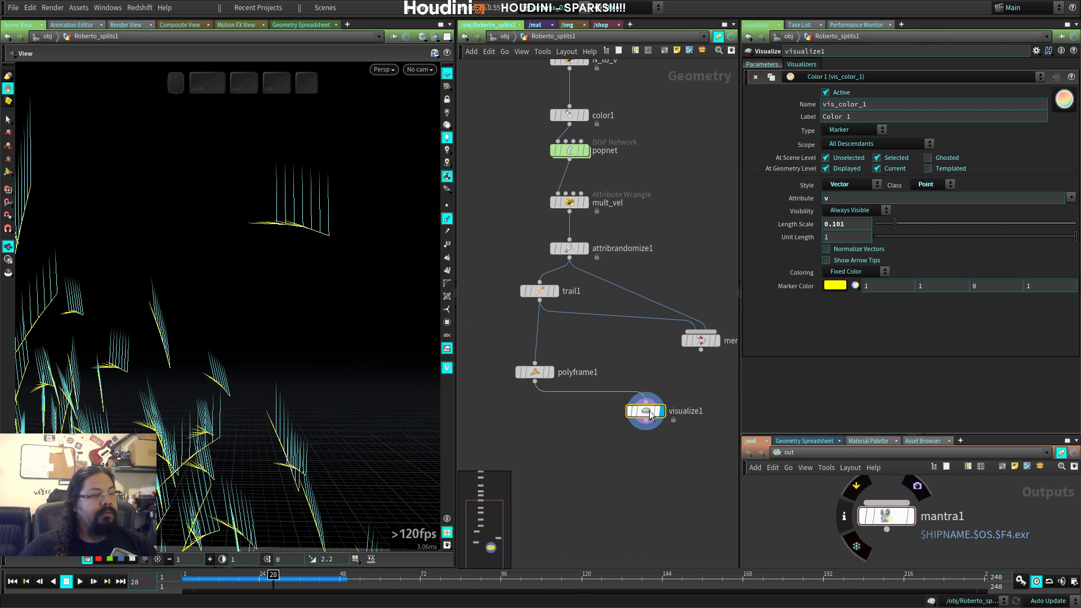
left_click_drag(631, 407, 628, 396)
mouse_move(521, 369)
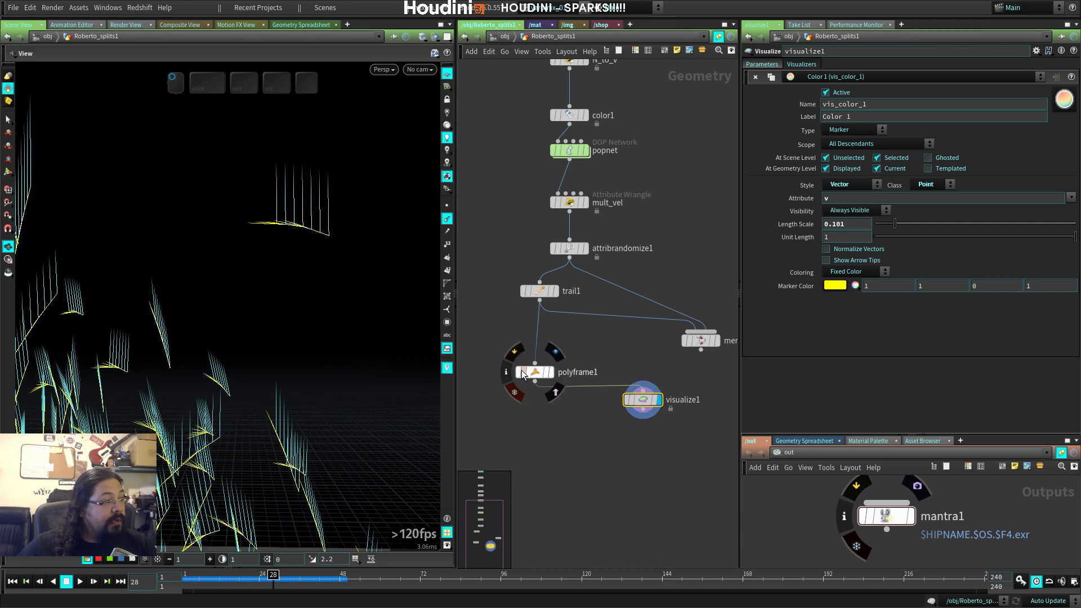
left_click(518, 372)
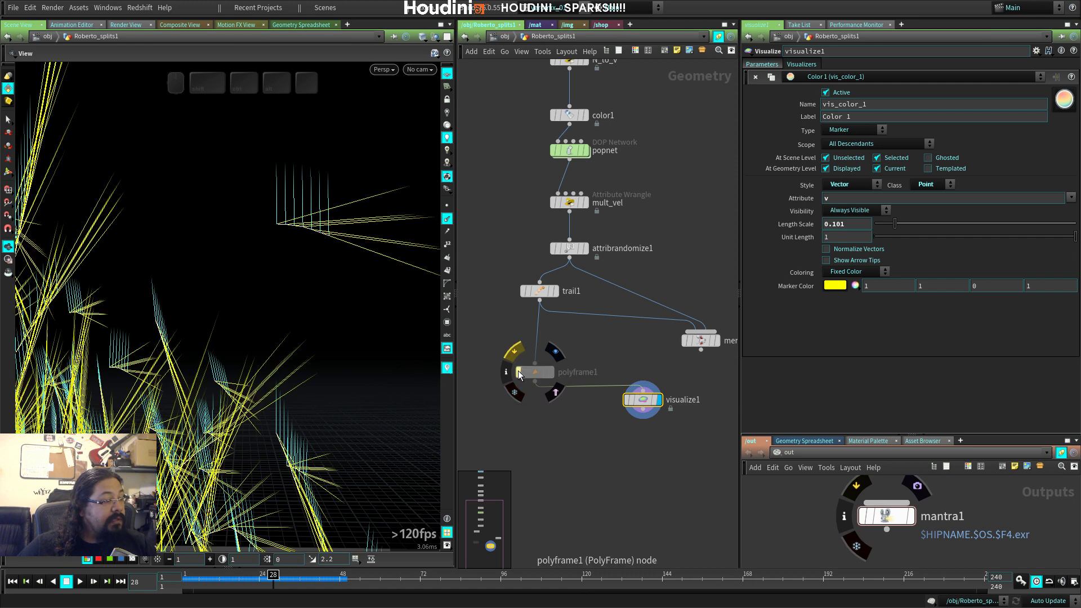
Step: Toggle polyframe1's bypass repeatedly to inspect the yellow velocity vectors along the trails, leaving the node active
left_click(518, 371)
left_click(518, 370)
left_click(518, 370)
left_click(518, 371)
left_click(518, 371)
left_click(518, 371)
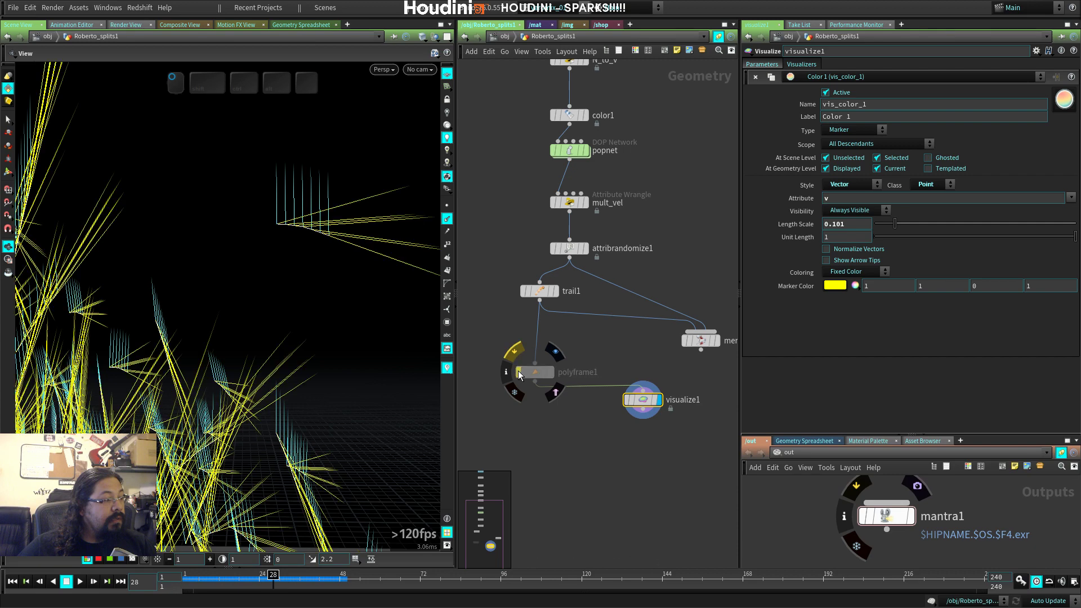
left_click(518, 370)
left_click(519, 371)
left_click(518, 371)
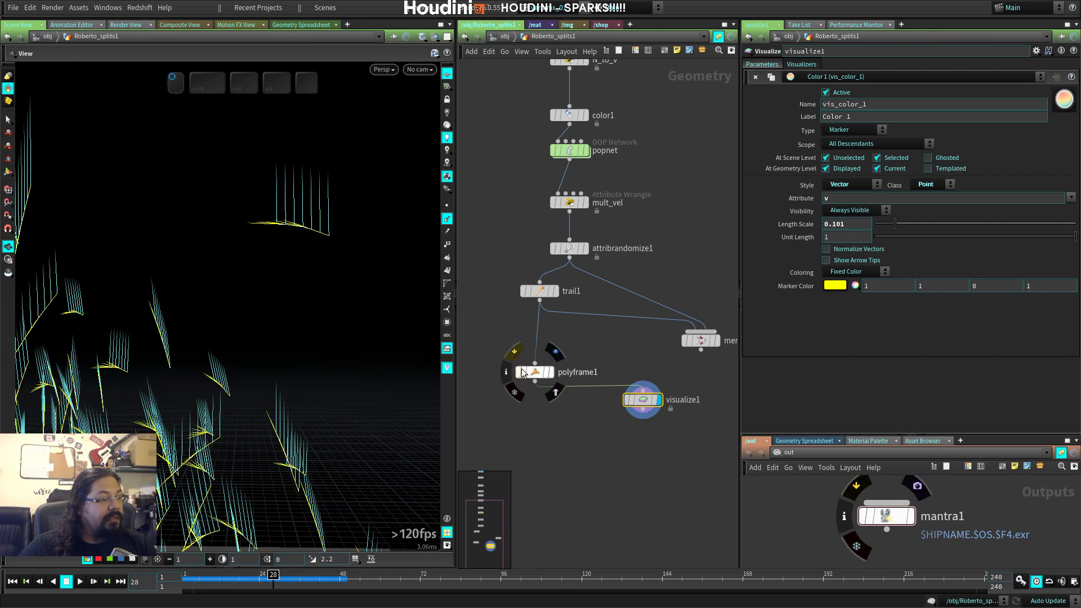
Step: Hide the point normals, move polyframe1 closer to trail1 and set its Style to First Edge
left_click(531, 374)
left_click(447, 220)
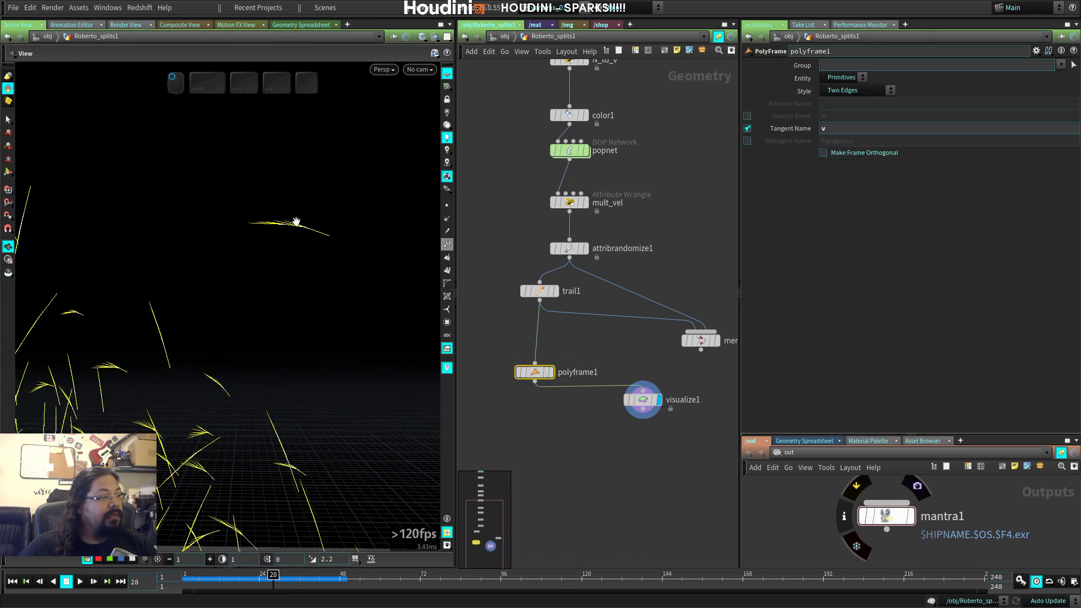
left_click_drag(535, 368, 526, 342)
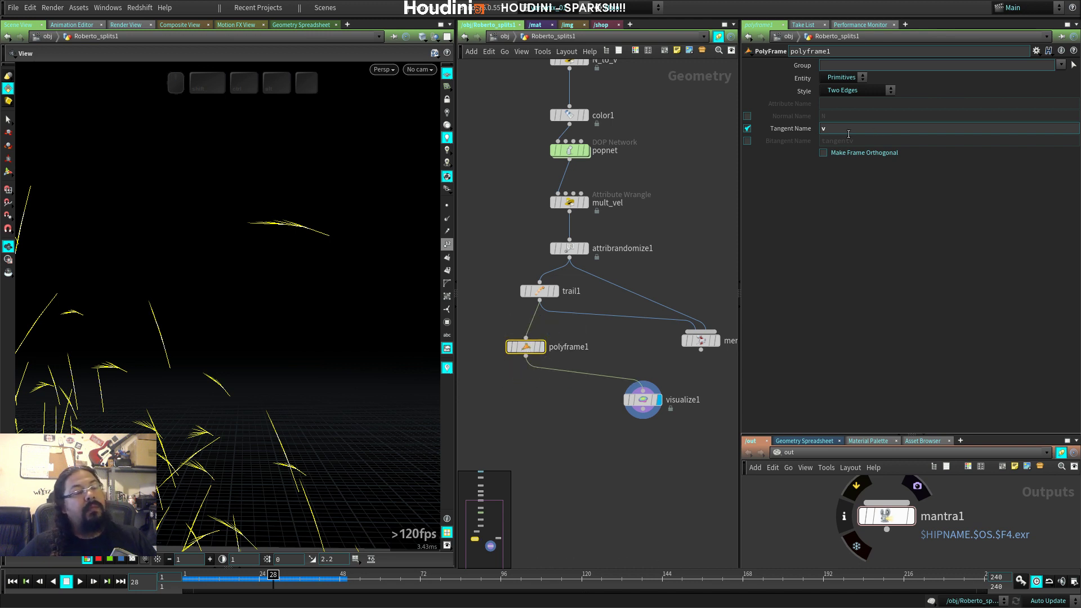
left_click(860, 91)
left_click(860, 99)
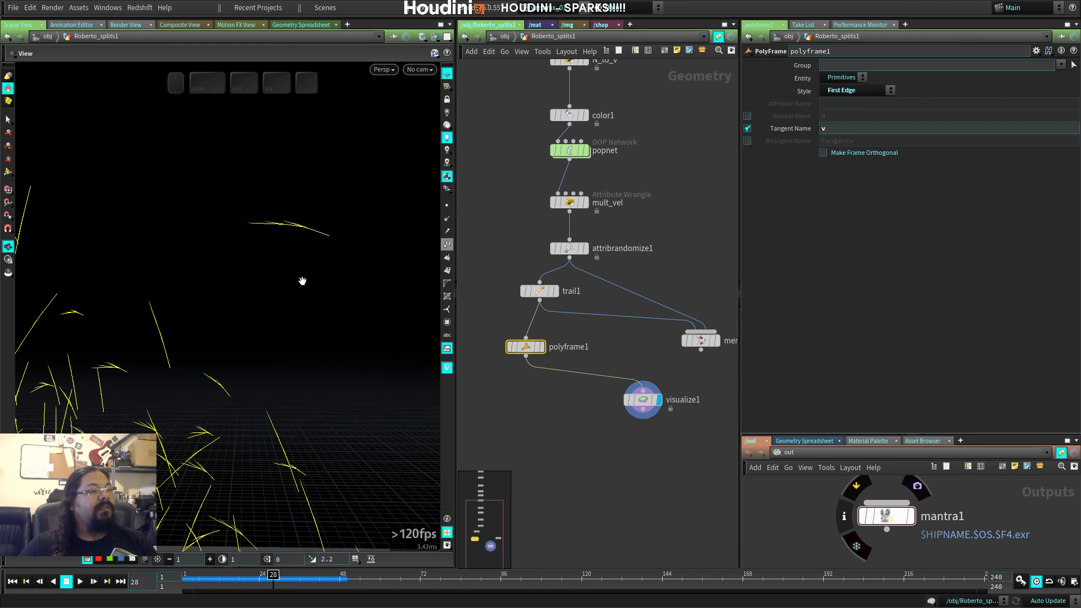
Step: Compare the First Edge velocity vectors with polyframe1 bypassed and active, nudging polyframe1 and visualize1 slightly
left_click(510, 347)
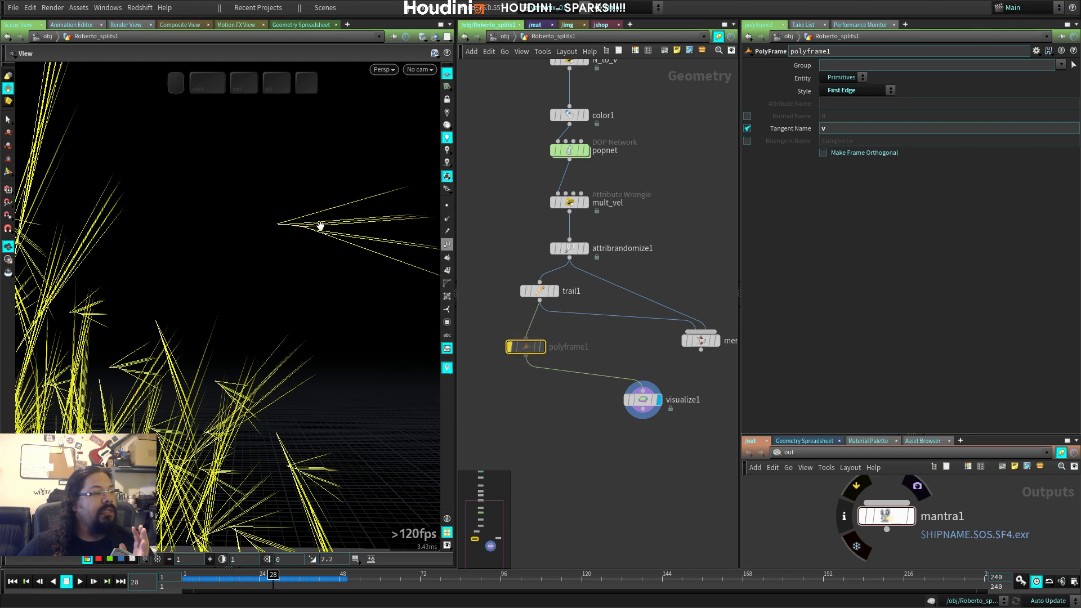
left_click(509, 347)
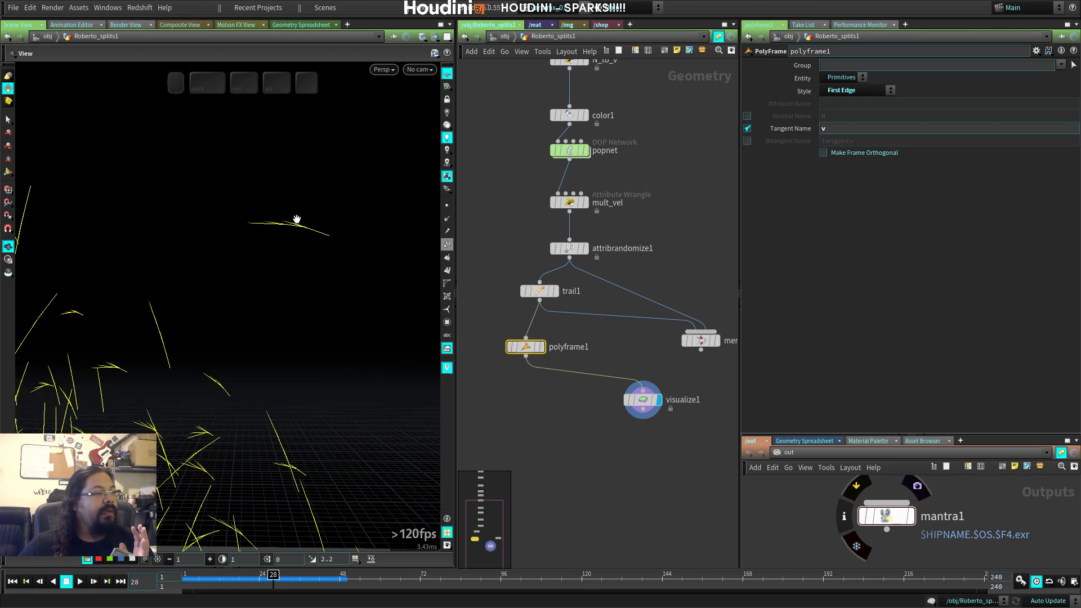
left_click_drag(526, 351, 528, 344)
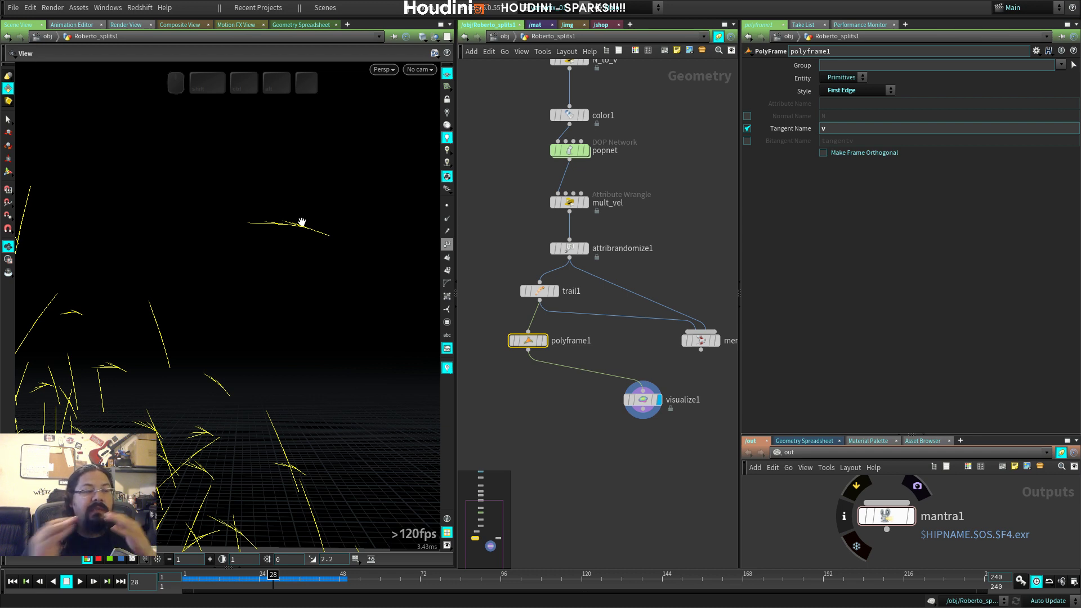
left_click_drag(642, 400, 651, 396)
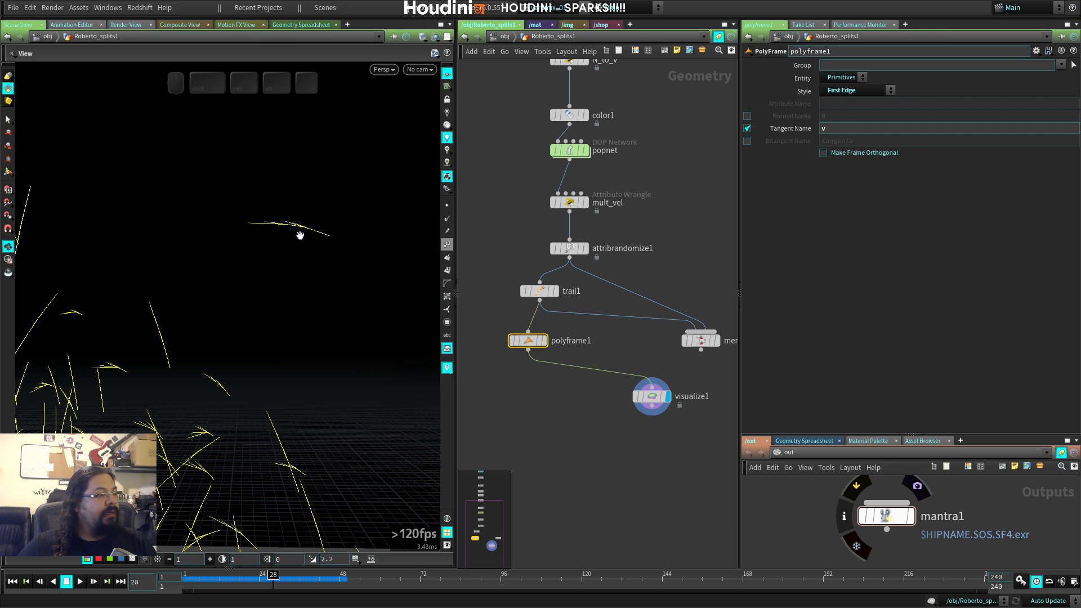
left_click(512, 340)
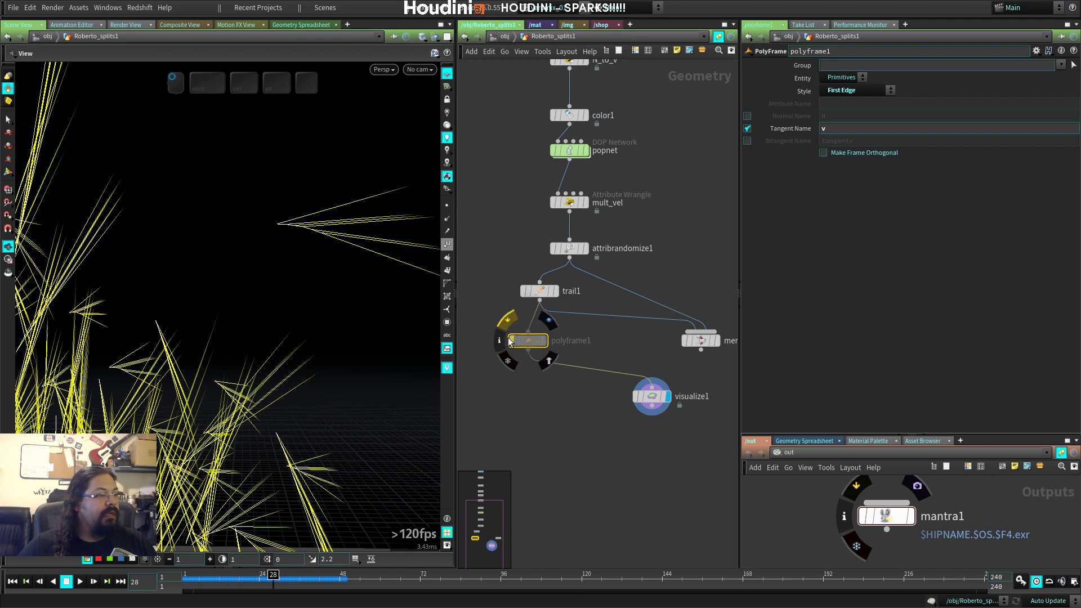
left_click(512, 340)
key("Tab")
key("Escape")
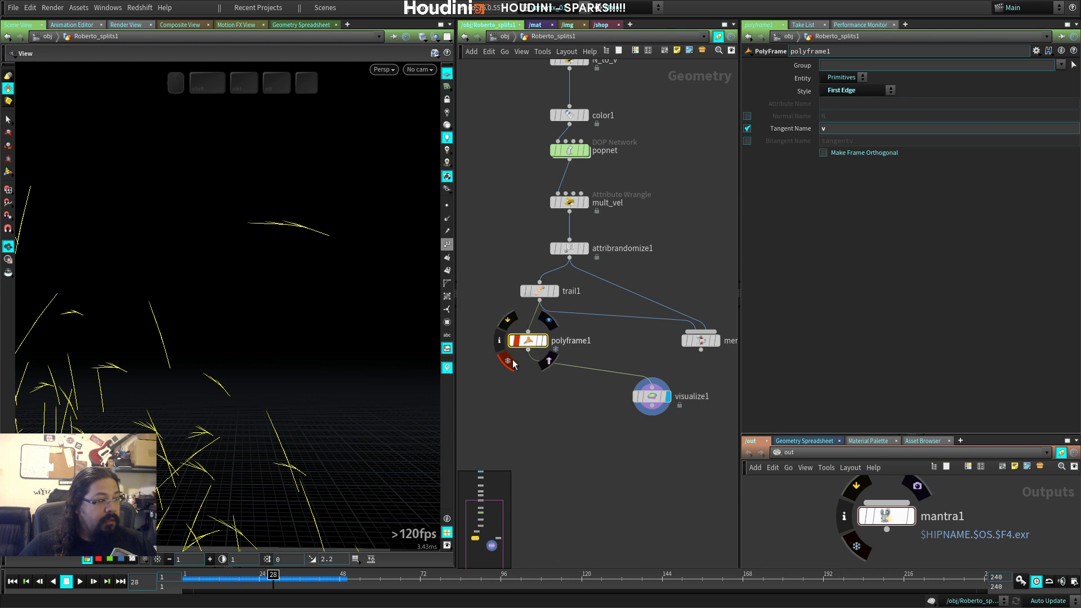
left_click(514, 362)
left_click(537, 399)
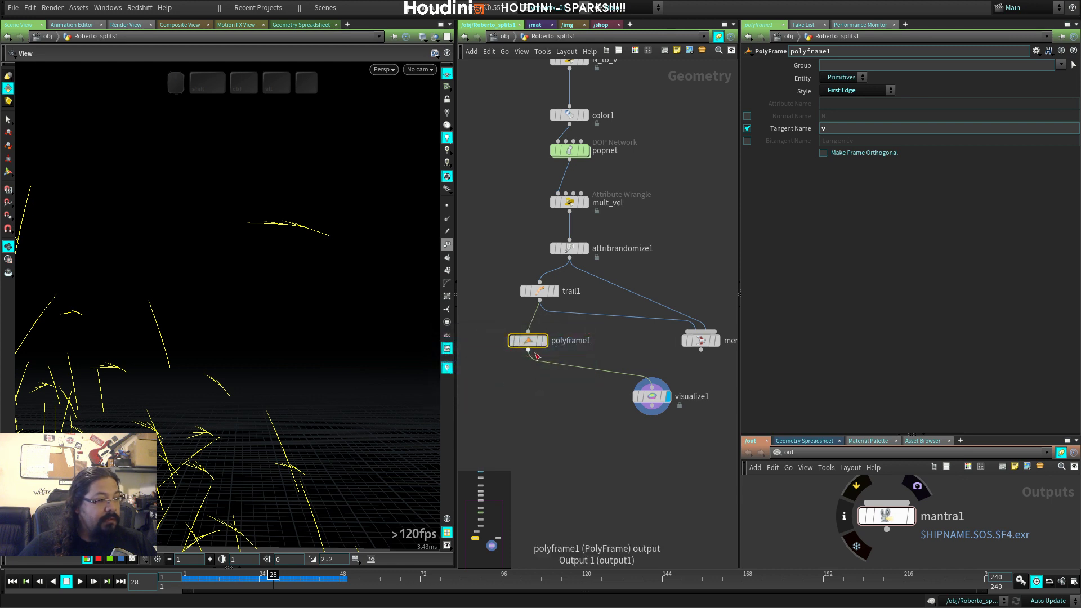
Step: Insert an Attribute Wrangle between polyframe1 and visualize1
key("Tab")
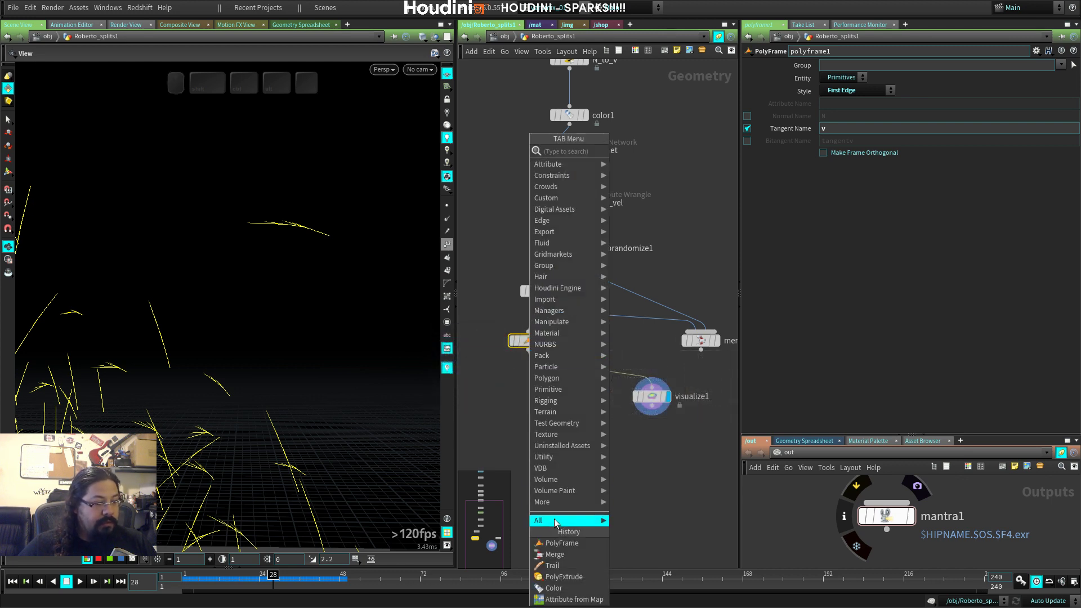
type("wra")
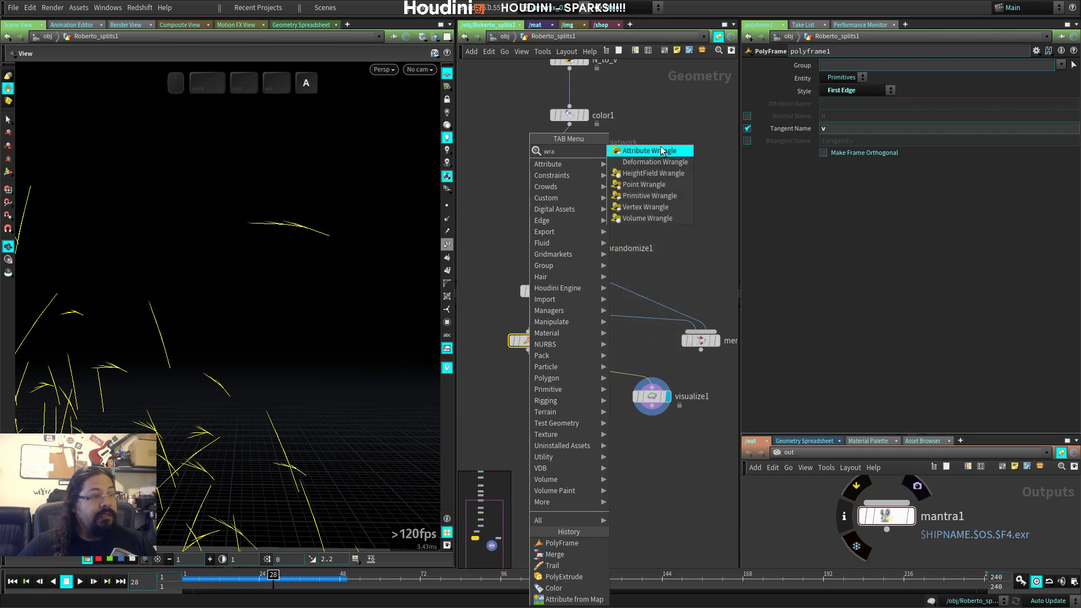
left_click(662, 149)
left_click(535, 374)
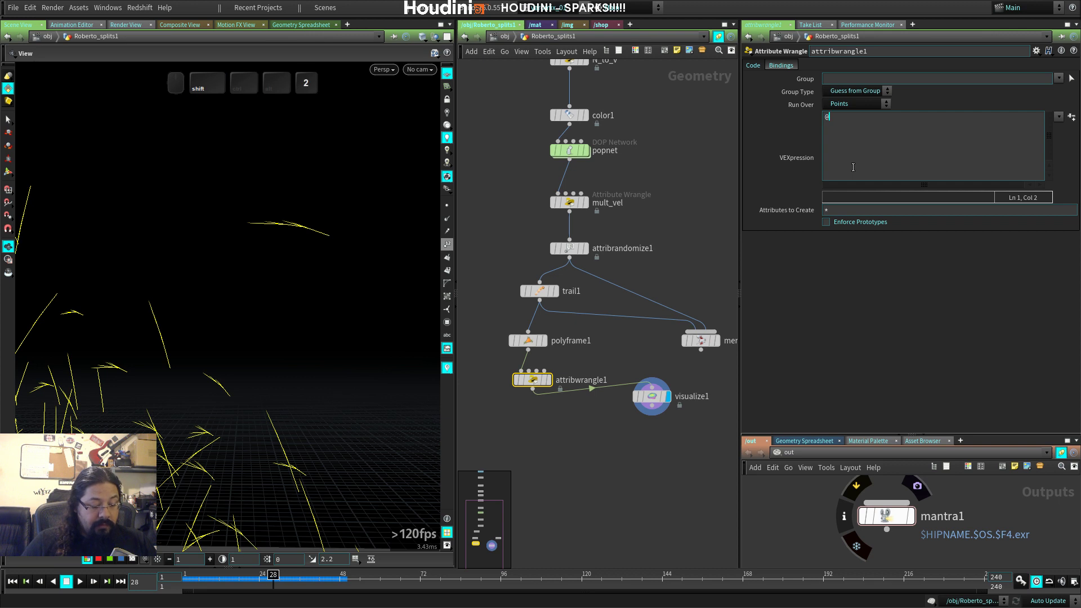
Step: Write the VEX expression @v *= - 1; in attribwrangle1 to reverse the trail velocities, and apply it
type("v =")
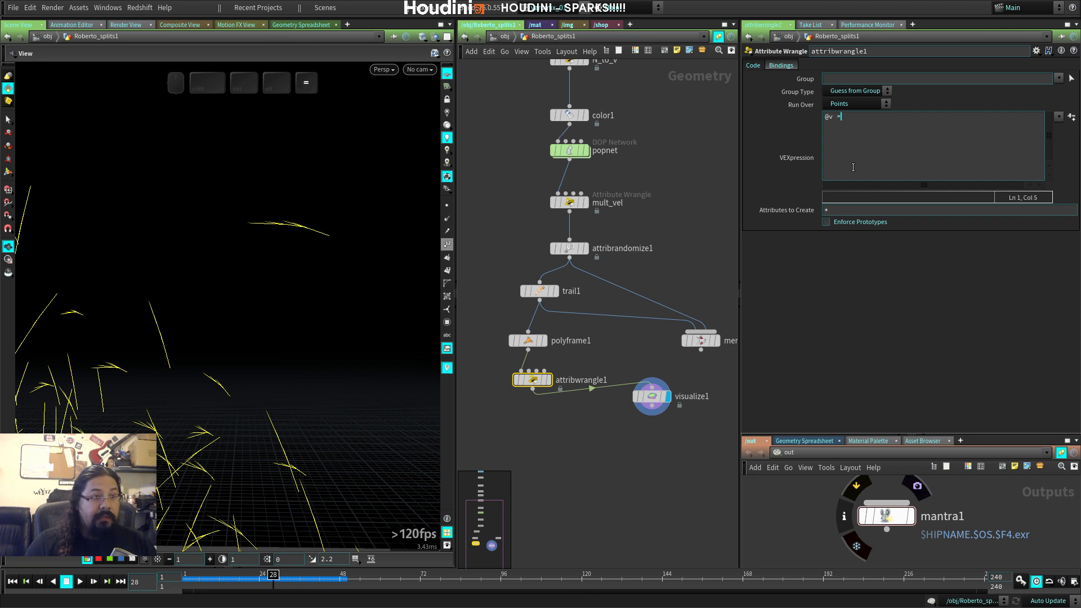
key("BackSpace")
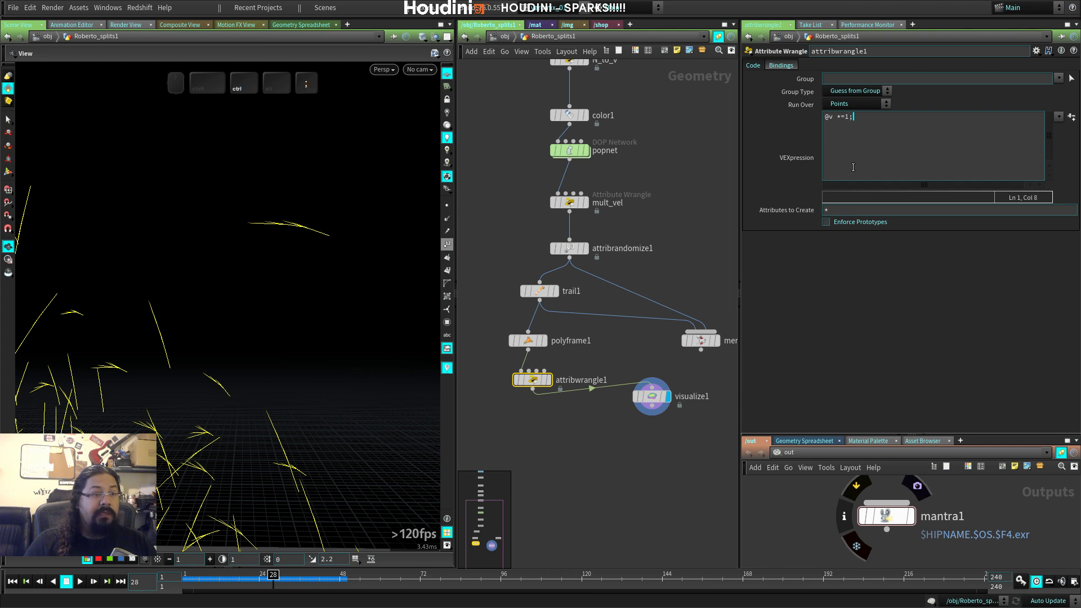
key("ctrl+Return")
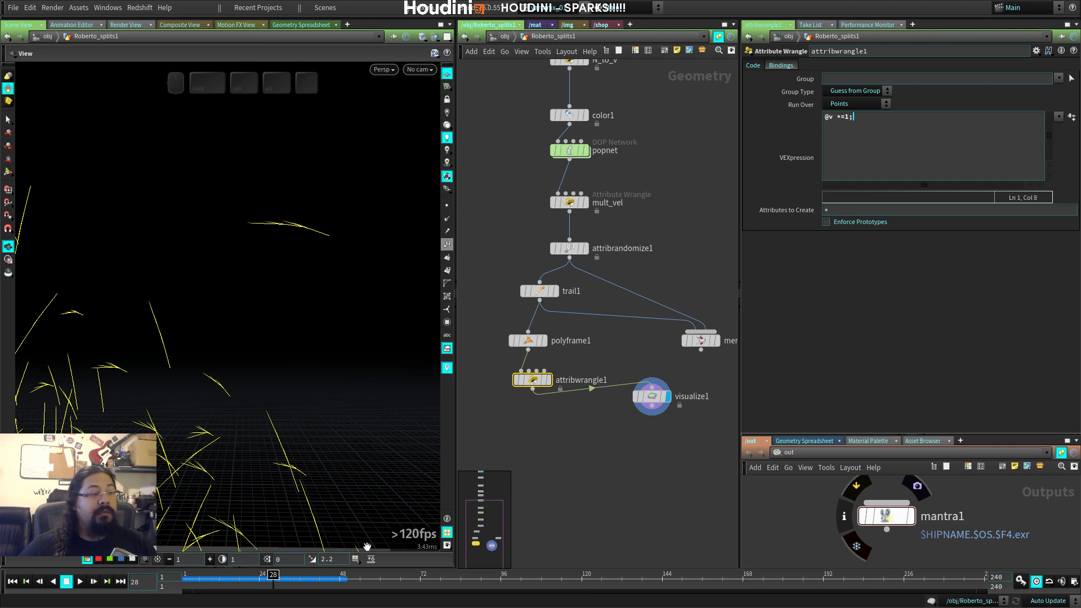
mouse_move(551, 388)
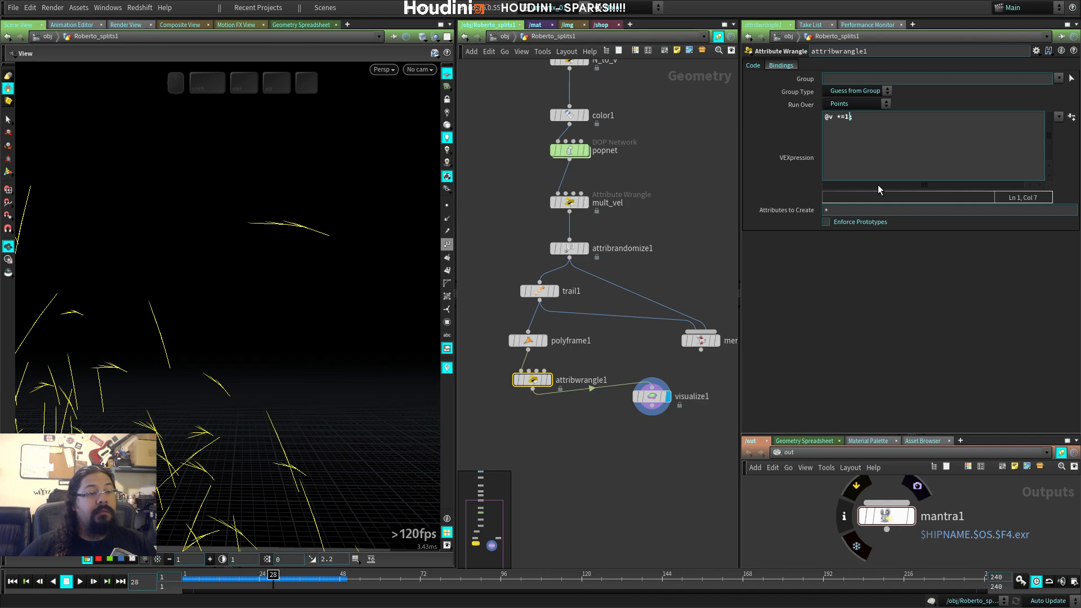
key("Left")
type("-")
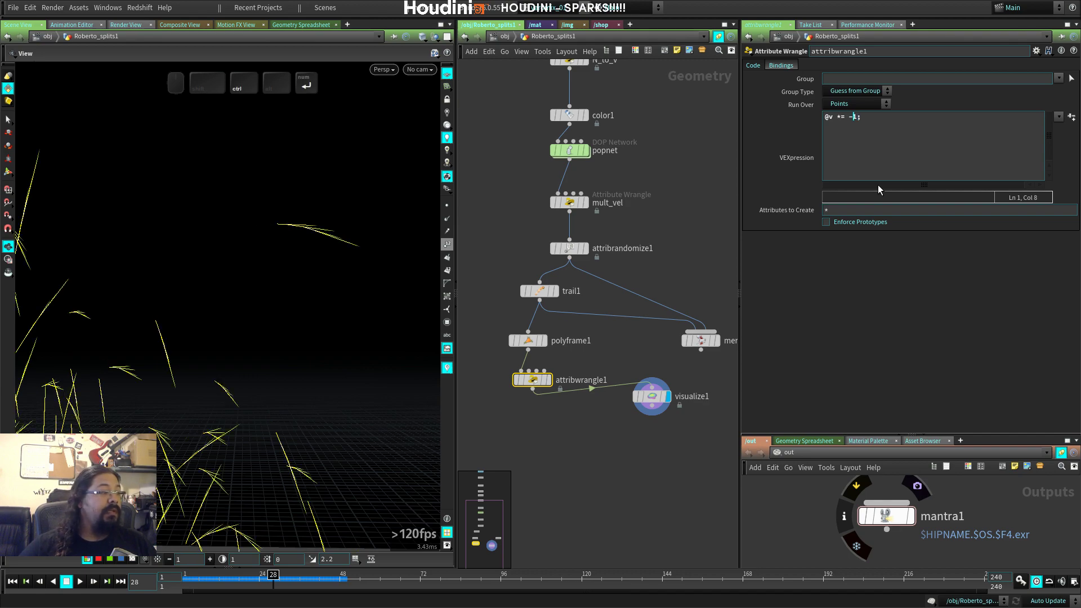
Step: Compare the velocity vectors with polyframe1 and attribwrangle1 bypassed together and active, checking the trails close up and from afar
left_click_drag(310, 271, 349, 282)
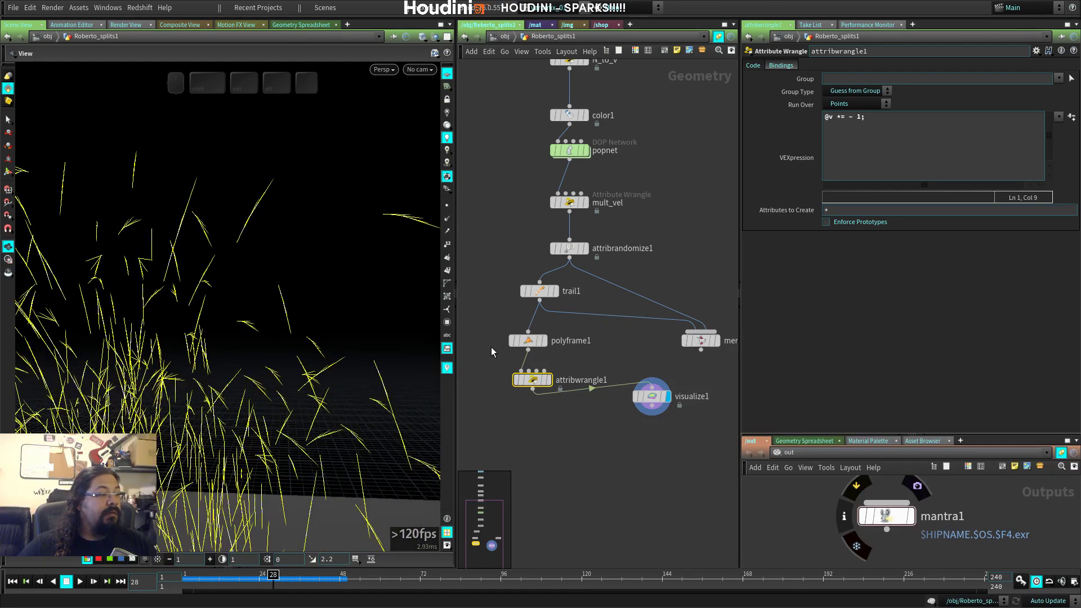
middle_click_drag(491, 347, 503, 303)
middle_click_drag(341, 242, 267, 260)
left_click_drag(314, 284, 396, 281)
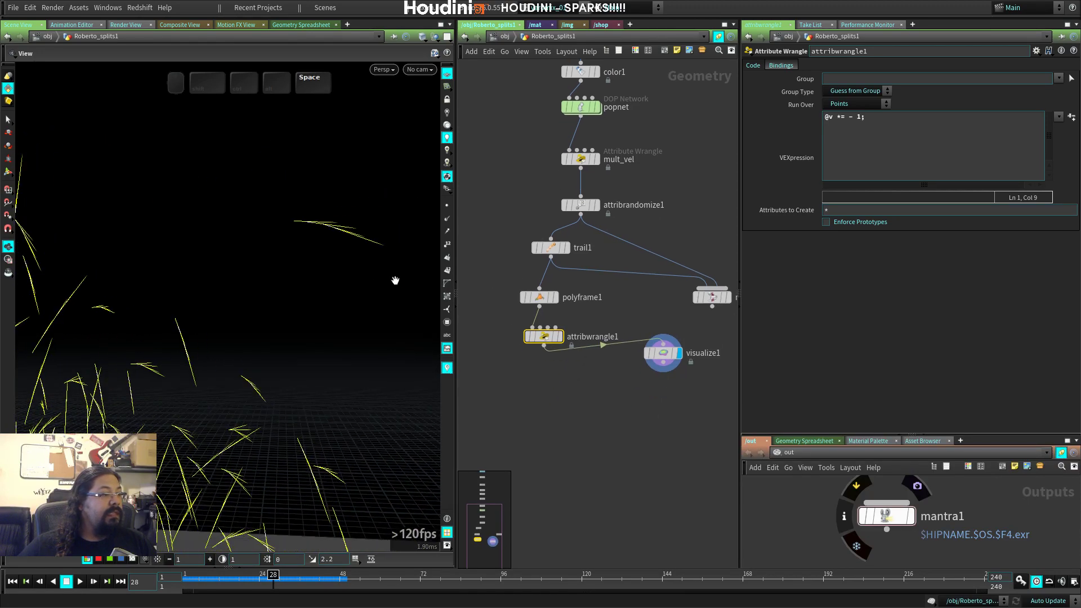
left_click_drag(522, 308, 569, 346)
left_click(528, 336)
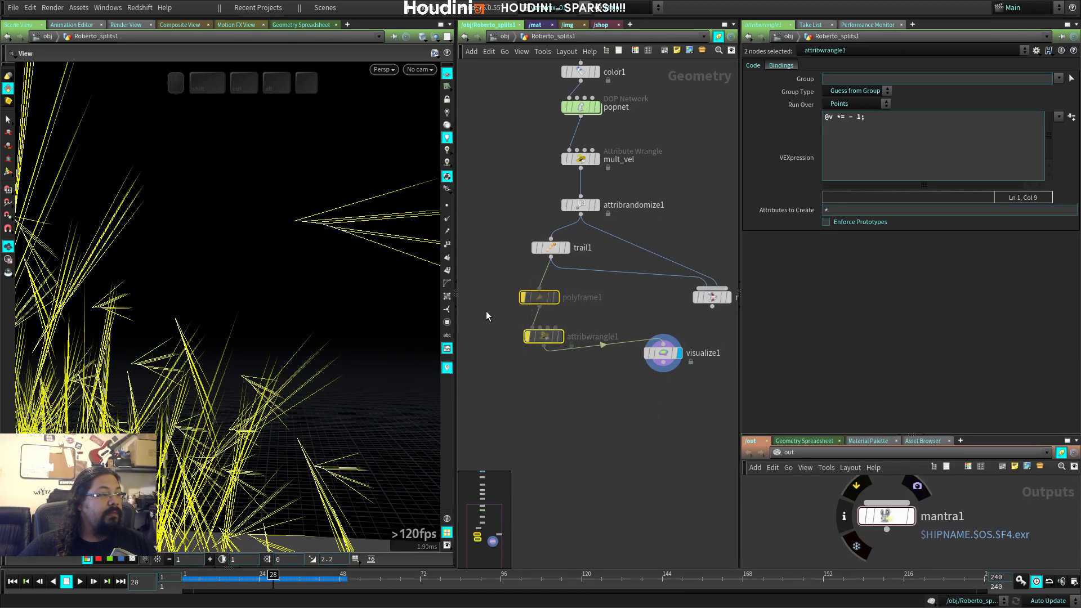
left_click(527, 337)
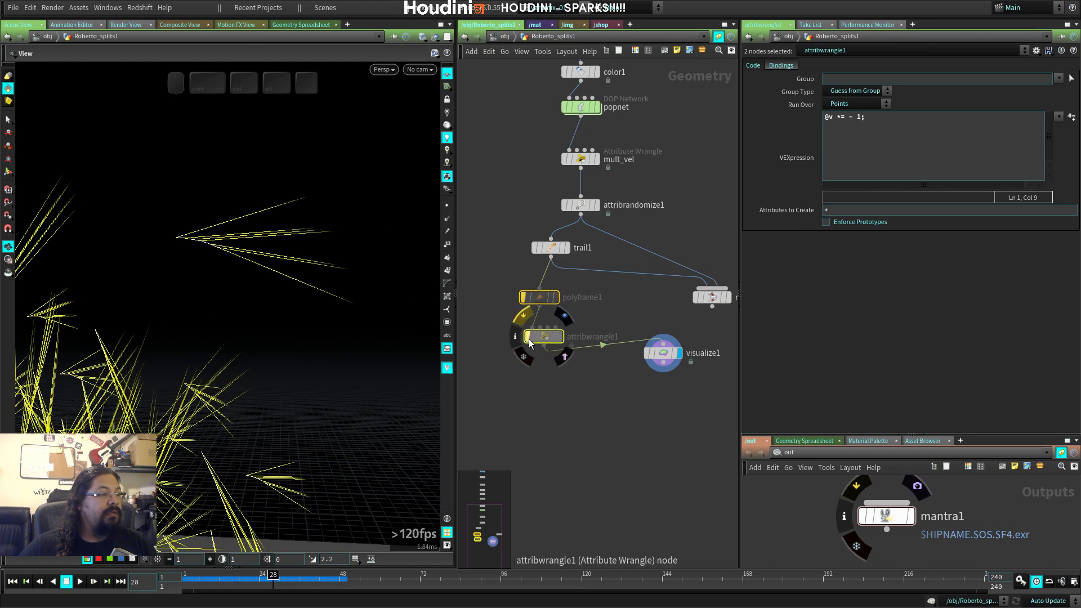
right_click_drag(188, 258, 215, 282)
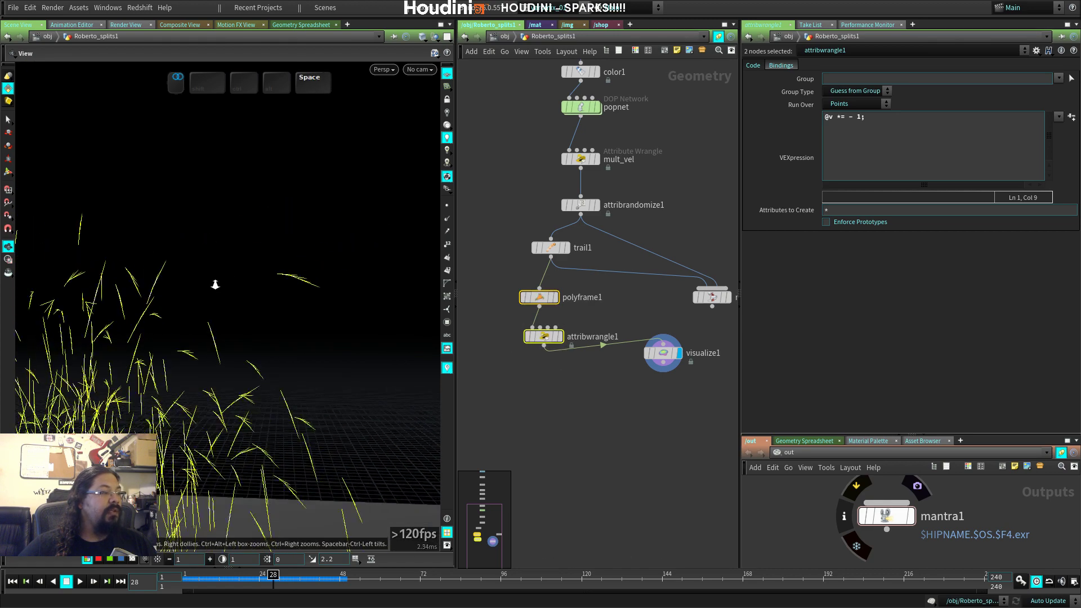
middle_click_drag(214, 282, 346, 228)
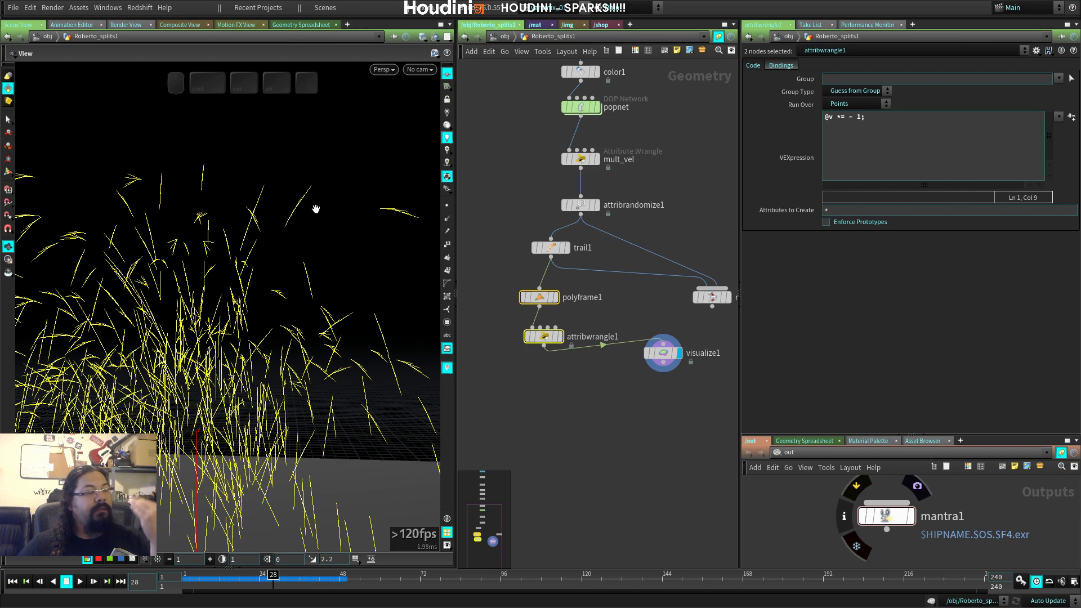
Step: Display attribwrangle1's result and render the sparks with mantra1 in the Render View
left_click(559, 337)
left_click_drag(549, 338, 546, 340)
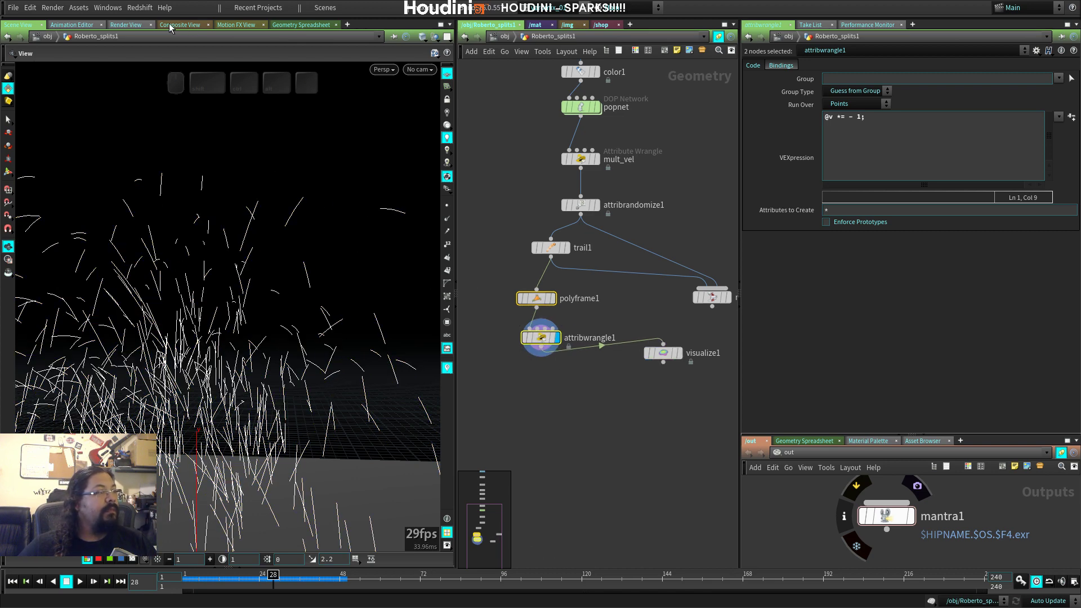
left_click(127, 25)
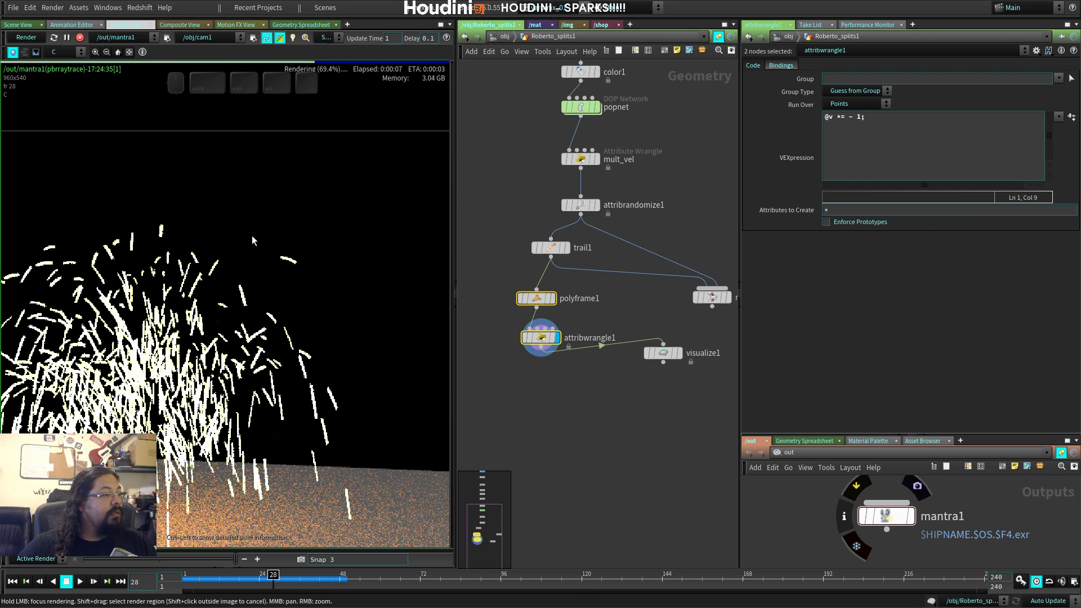
Step: Limit the render to a region around the outer upper sparks and turn off mantra1's Override Camera Resolution
left_click_drag(199, 211, 359, 372, "shift")
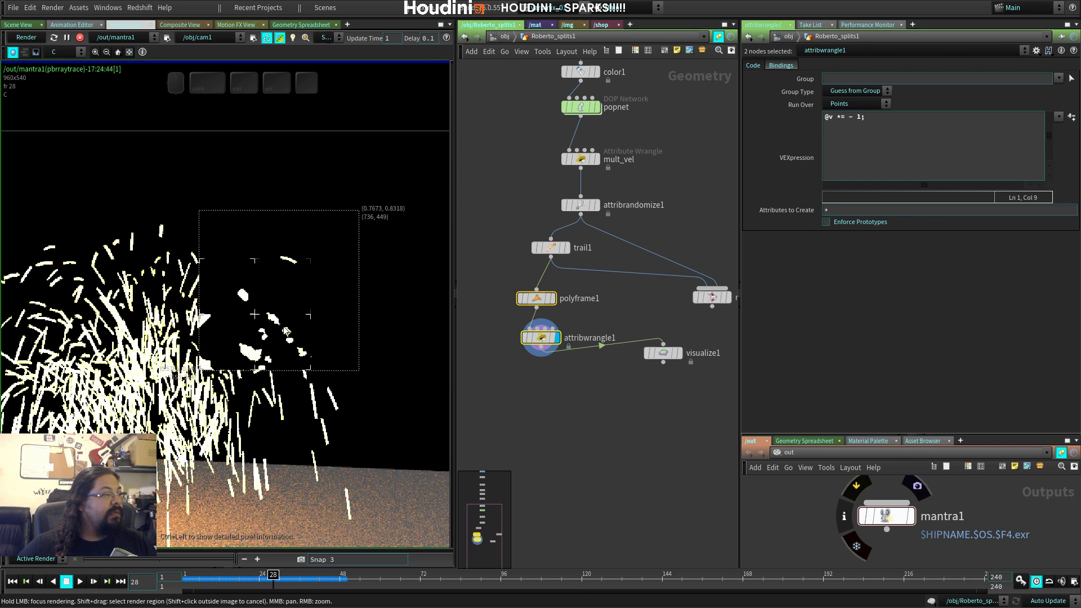
left_click(118, 52)
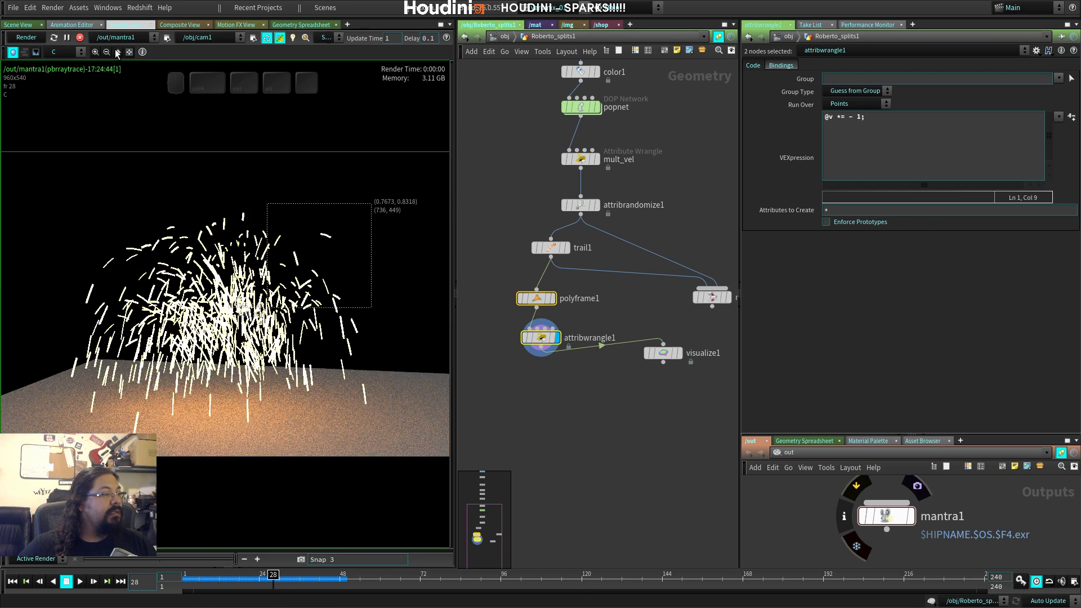
left_click(888, 517)
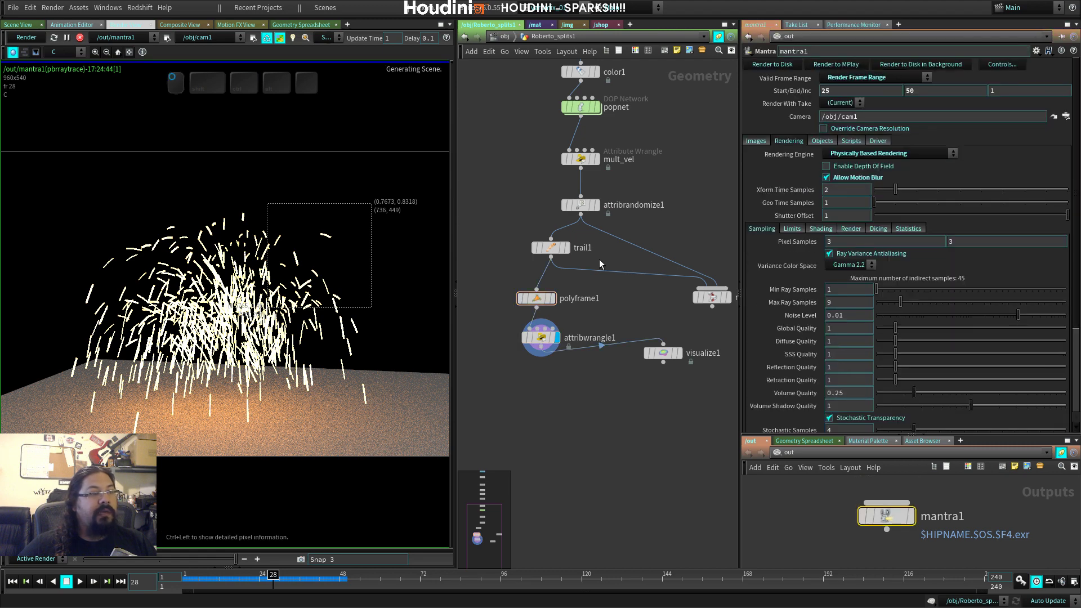
middle_click_drag(405, 234, 238, 288)
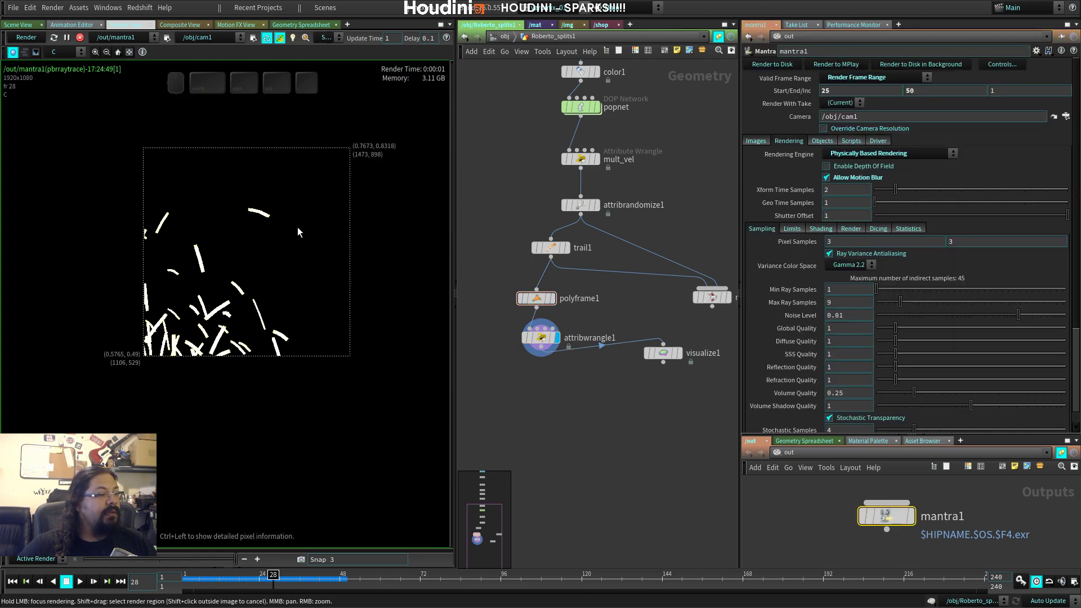
Step: Duplicate mult_vel between attribwrangle1 and visualize1, display the copy and set its expression to @v *= 5;
left_click(584, 158)
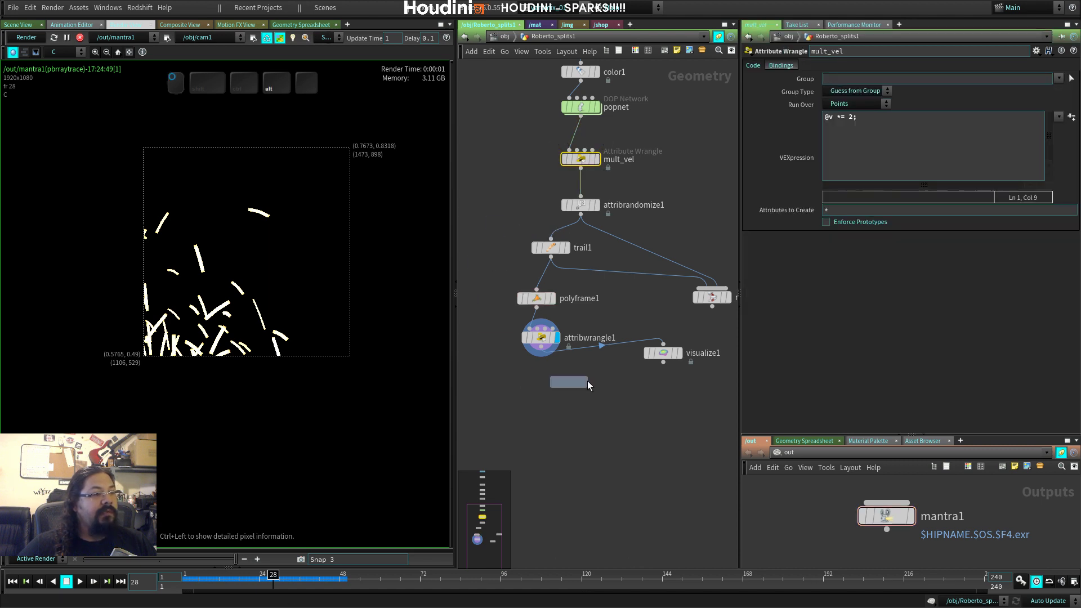
left_click_drag(608, 350, 537, 372, "alt")
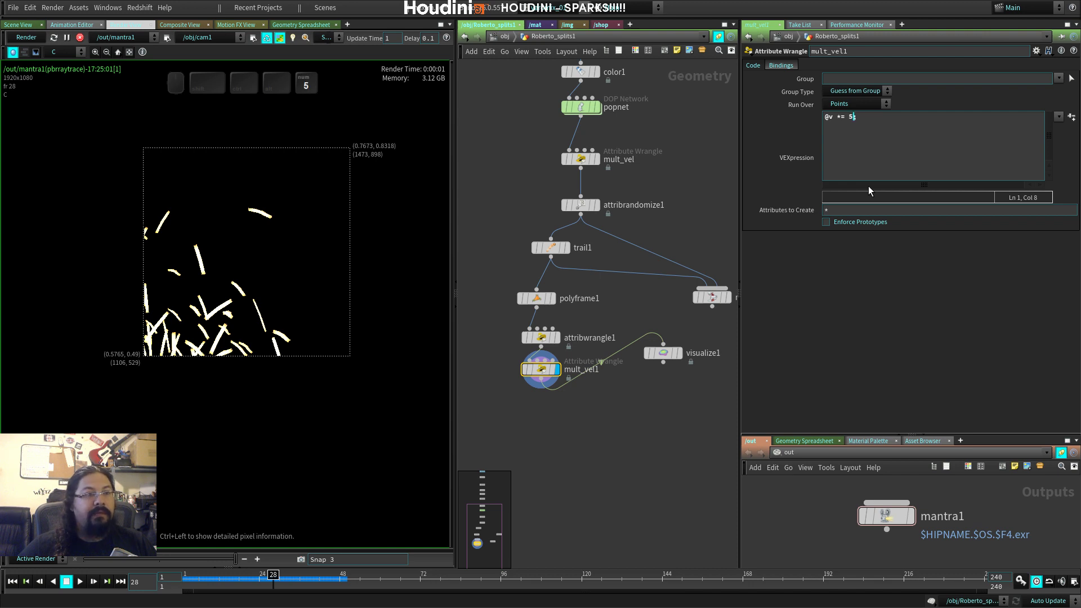
key("ctrl+KP_Enter")
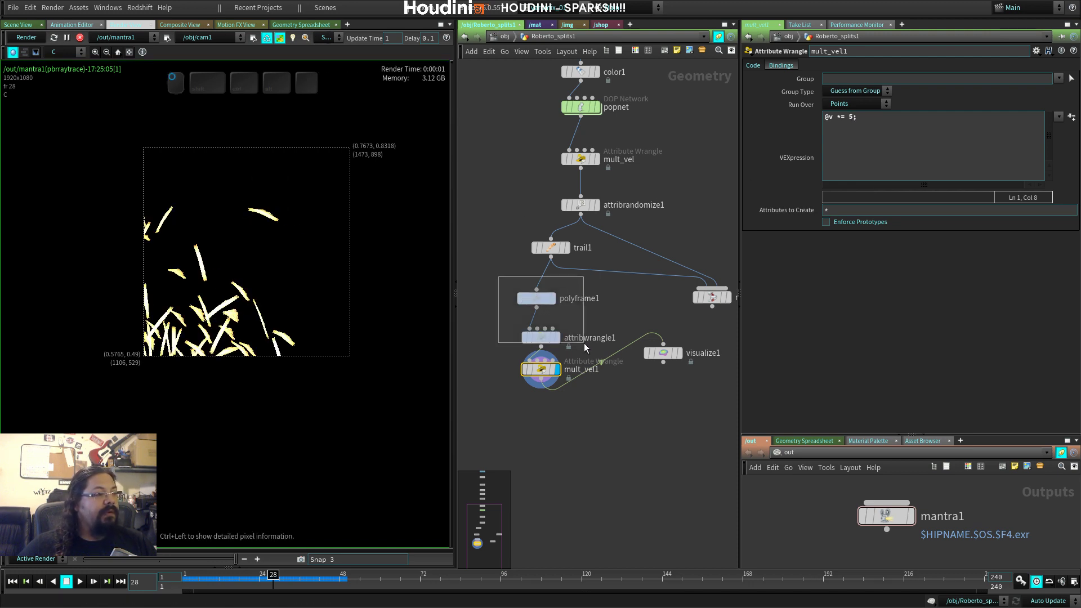
Step: Bypass polyframe1, attribwrangle1 and mult_vel1, display trail1, and compare the region renders using the stored snapshots
left_click_drag(575, 373, 576, 373)
mouse_move(530, 373)
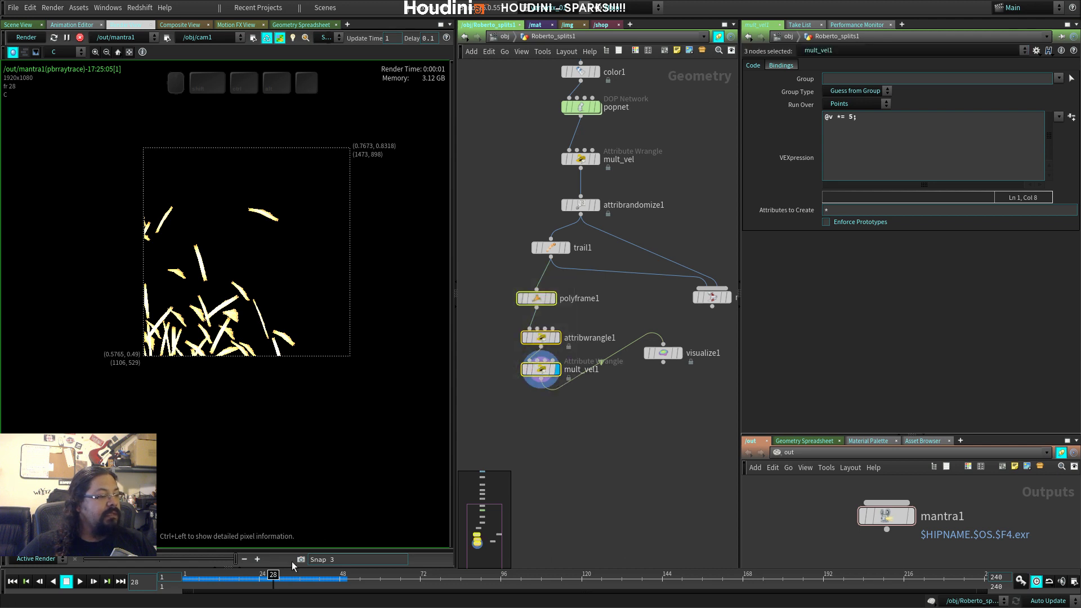
left_click(524, 369)
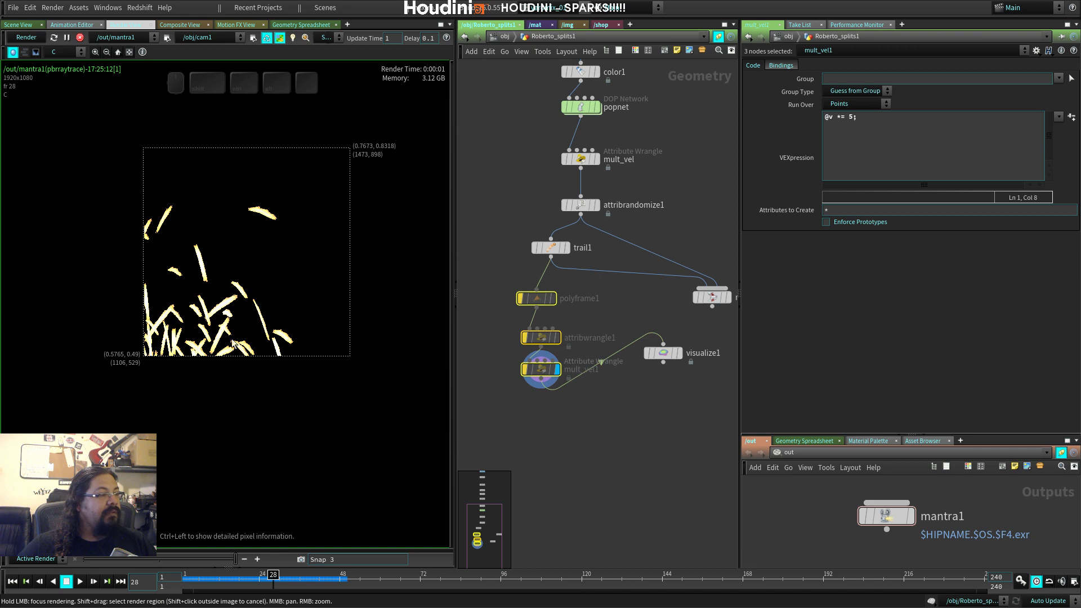
left_click(227, 562)
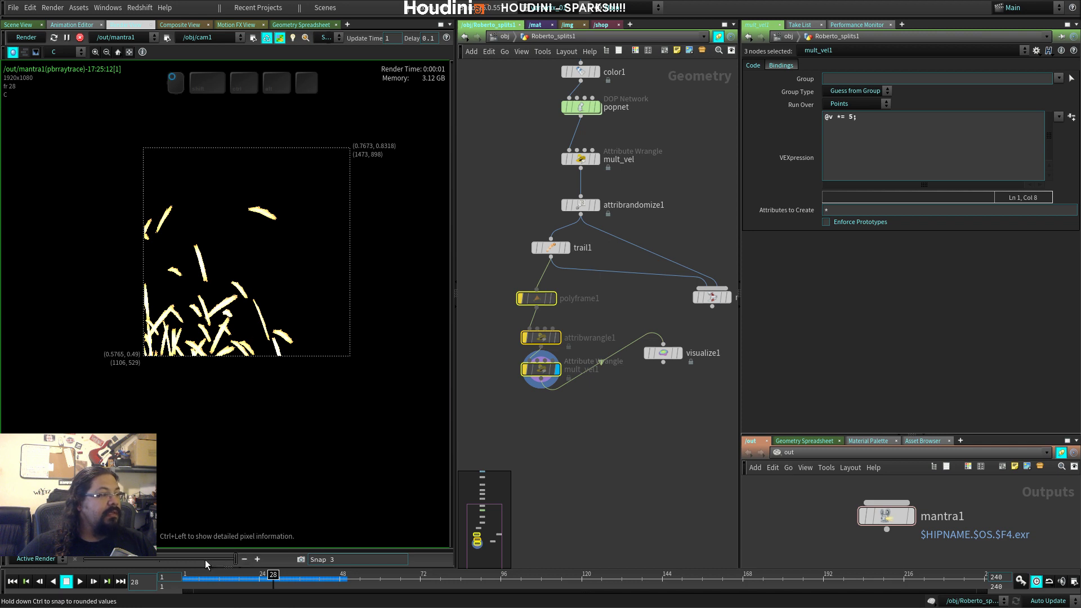
left_click_drag(205, 559, 228, 552)
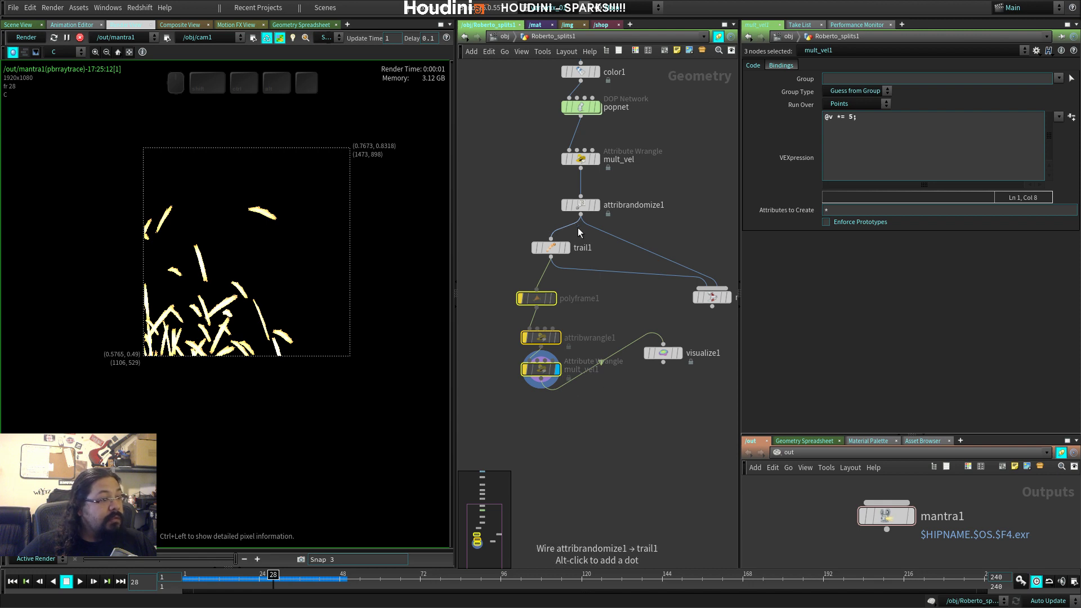
left_click(567, 248)
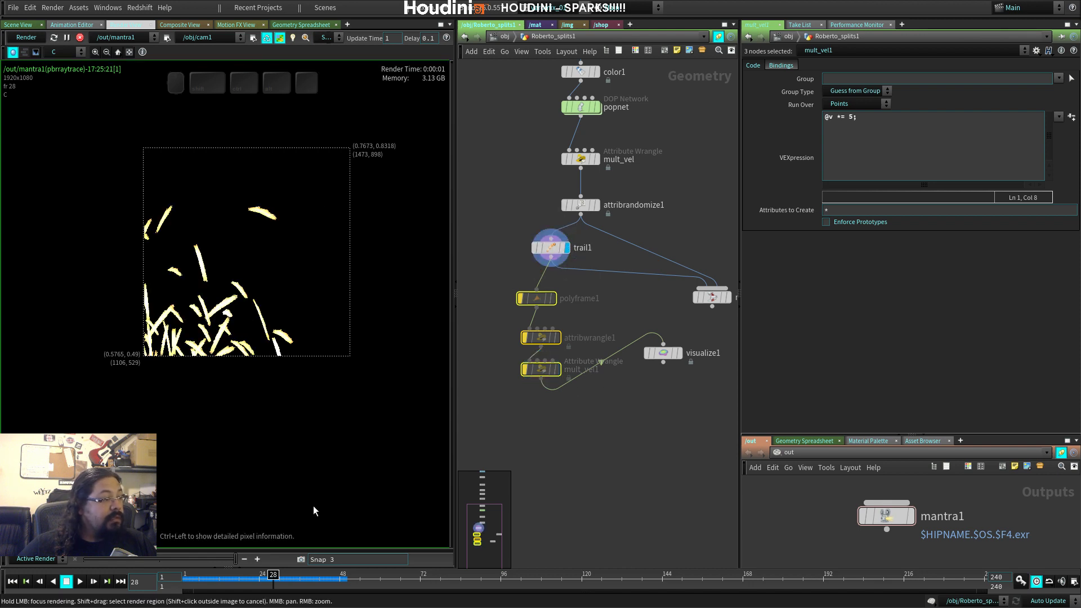
left_click_drag(239, 558, 237, 559)
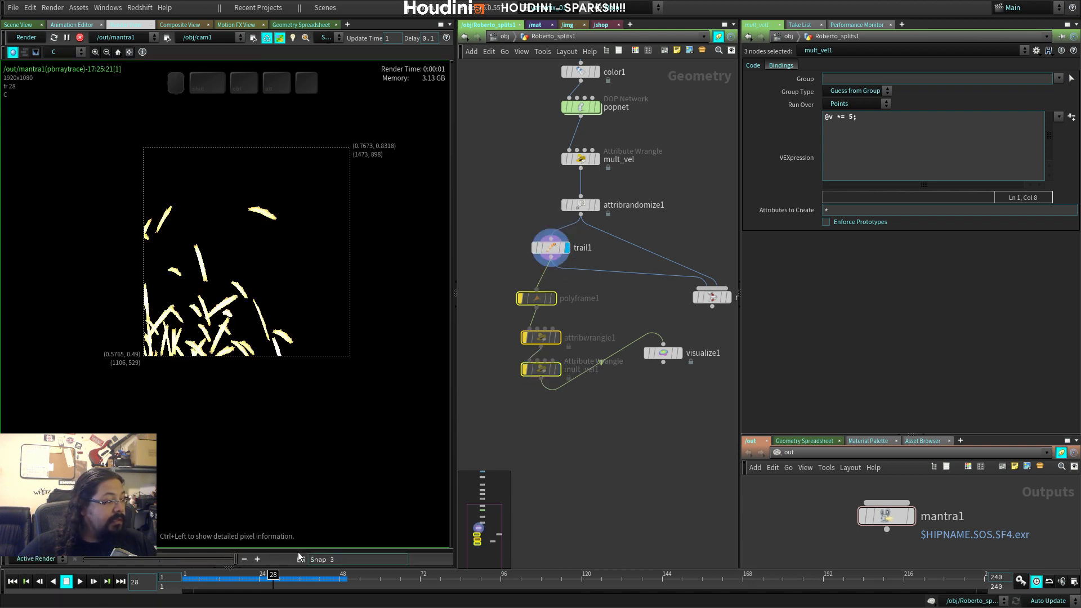
Step: Reactivate polyframe1, attribwrangle1 and mult_vel1, display mult_vel1 and compare its region render with the snapshots
left_click_drag(489, 407, 559, 284)
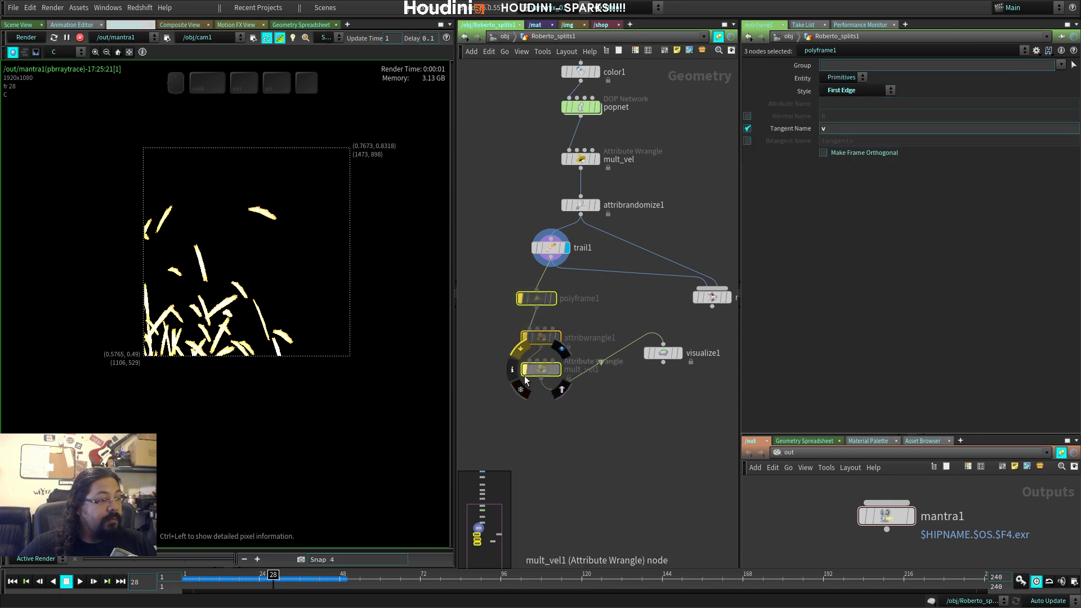
left_click(557, 369)
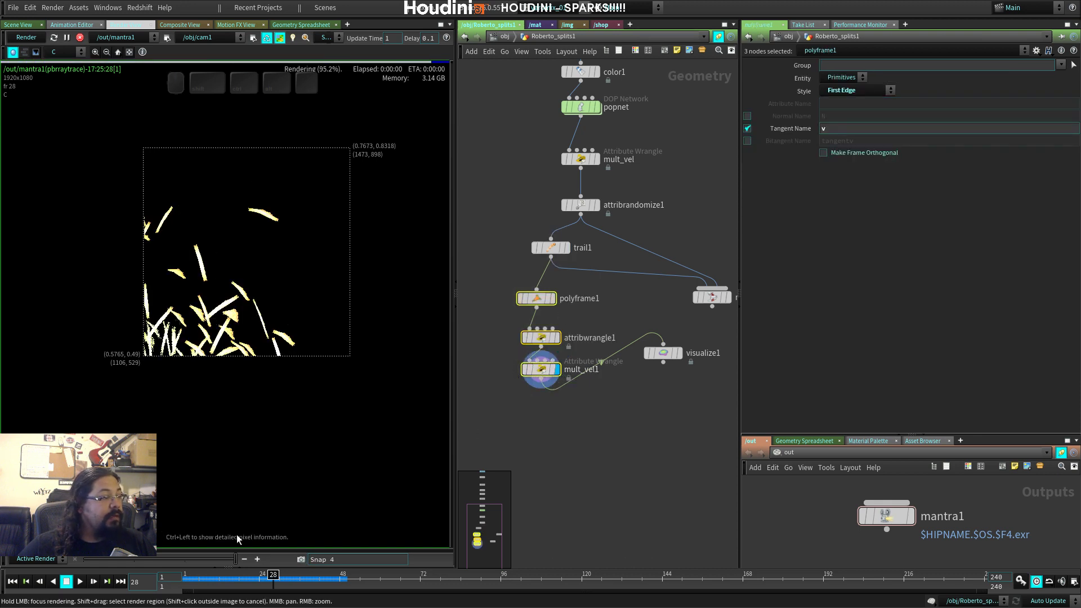
mouse_move(234, 559)
left_mouse_down()
mouse_move(202, 558)
mouse_move(236, 558)
left_mouse_up()
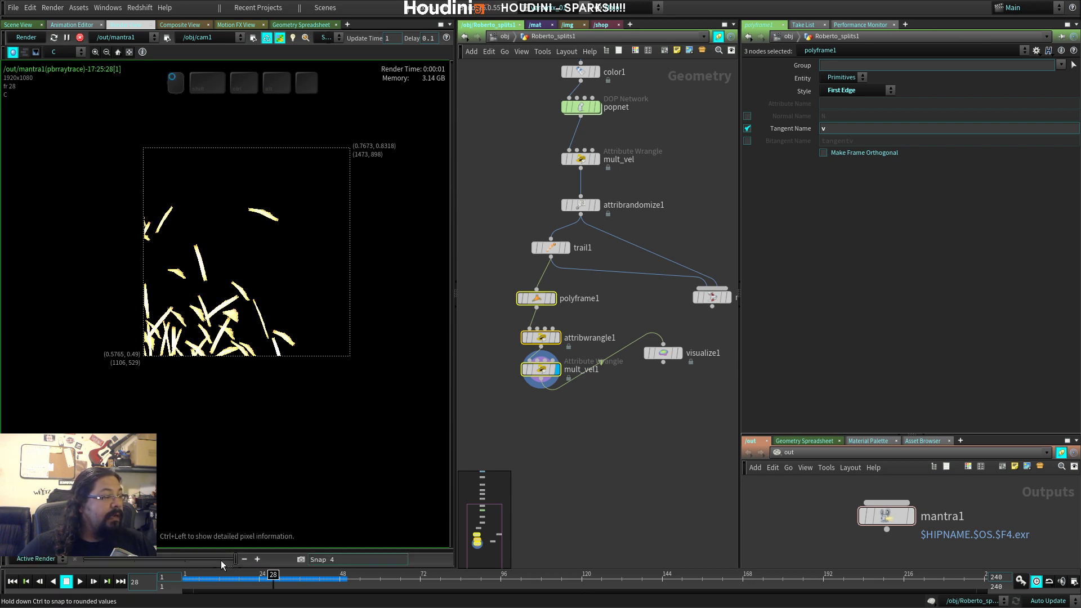
mouse_move(234, 558)
left_mouse_down()
mouse_move(190, 566)
mouse_move(232, 566)
left_mouse_up()
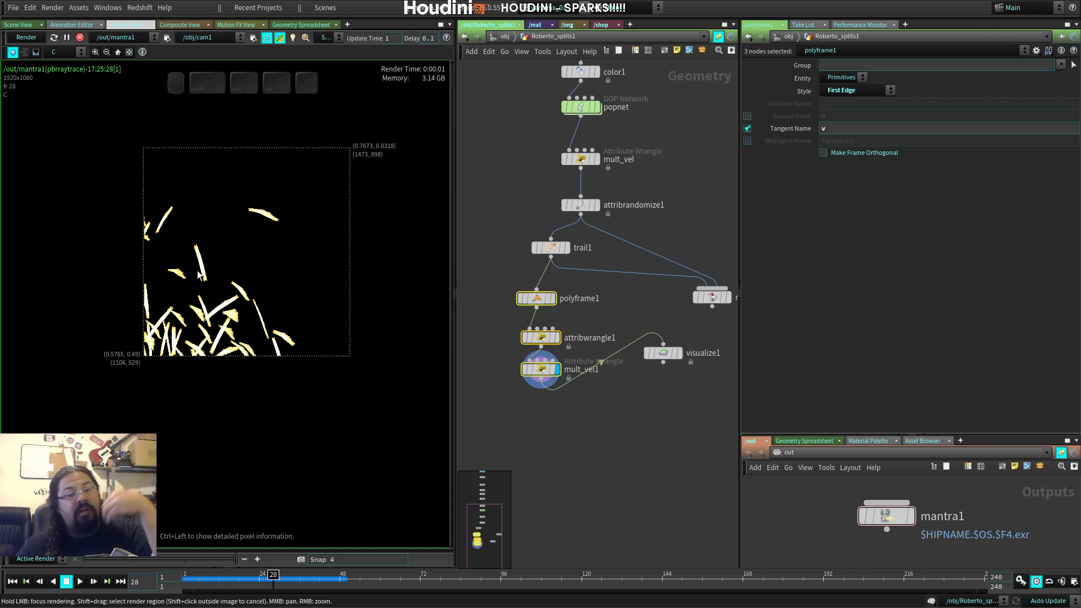
Step: Stop the render and detach visualize1 from mult_vel1's output
left_click(79, 37)
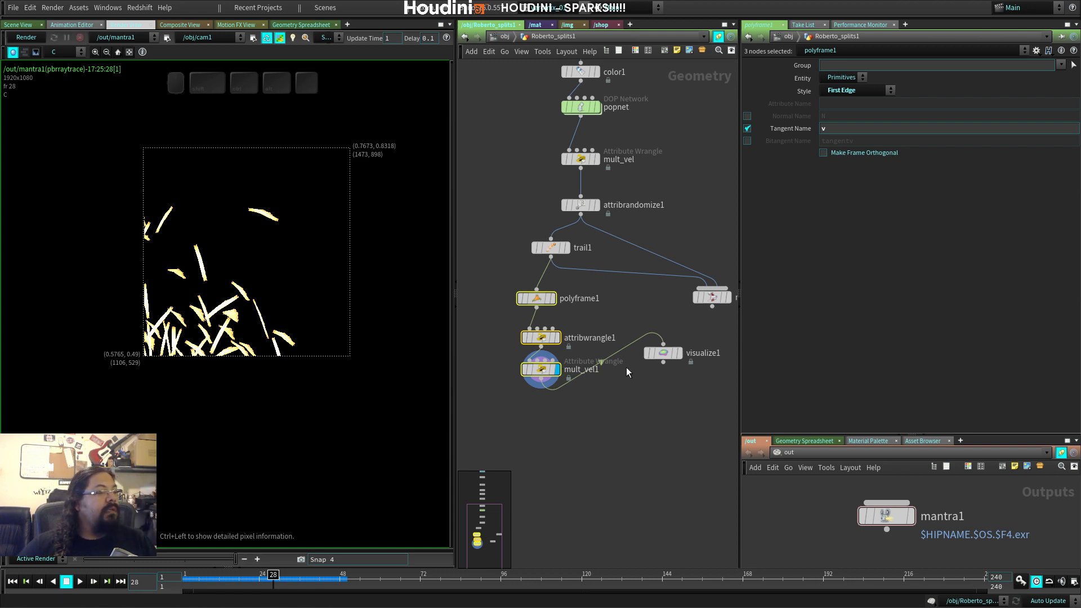
middle_click_drag(554, 431, 539, 333)
left_click_drag(655, 324, 673, 322)
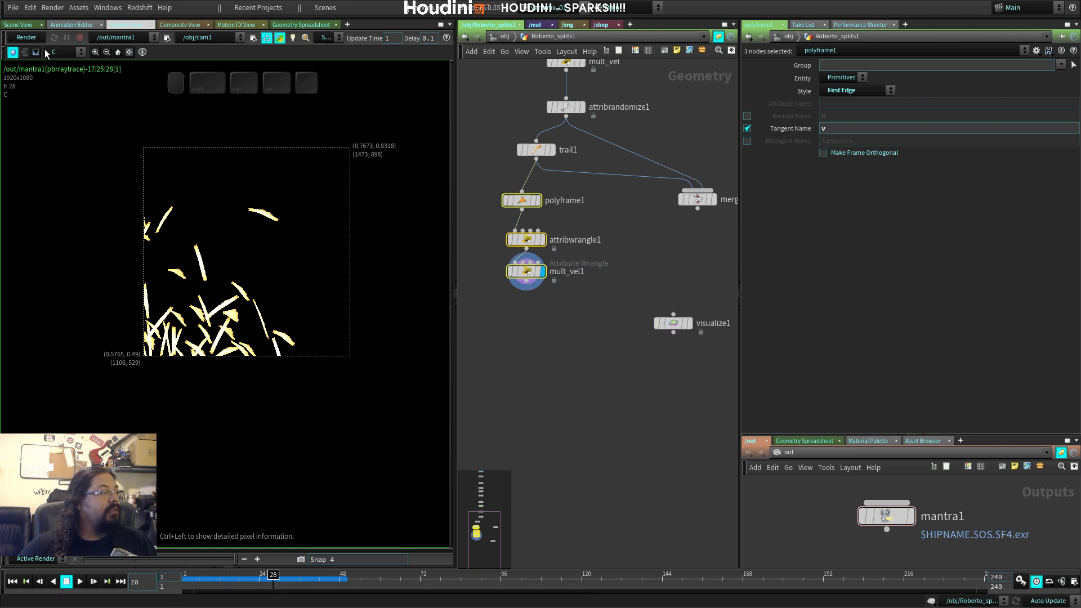
Step: Render the full camera frame at frame 28 and examine the spark trails against the ground
scroll(368, 216, "down", 2)
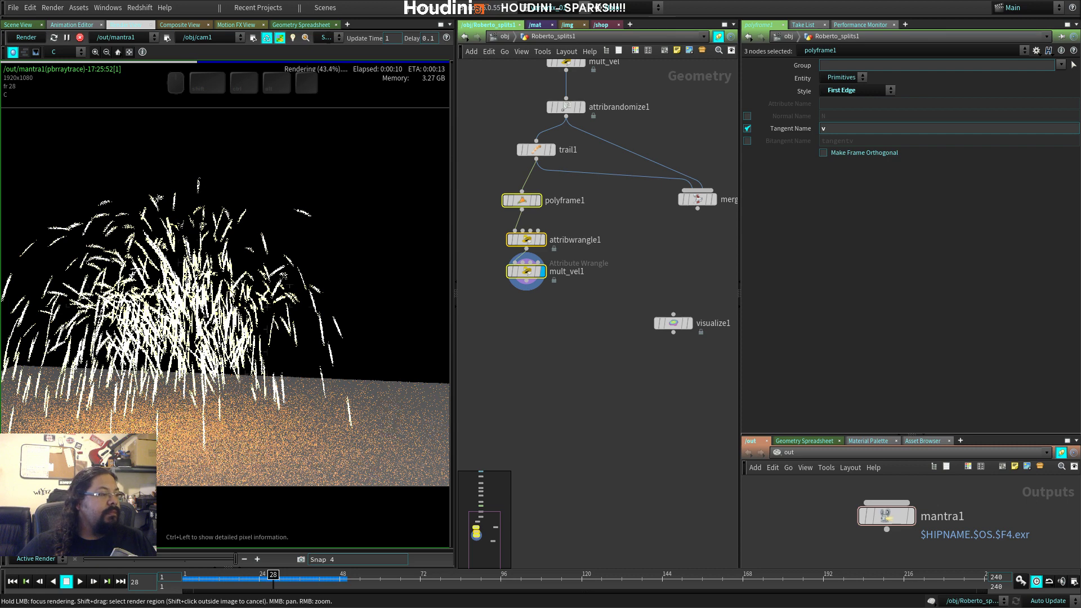
middle_click_drag(319, 258, 355, 243)
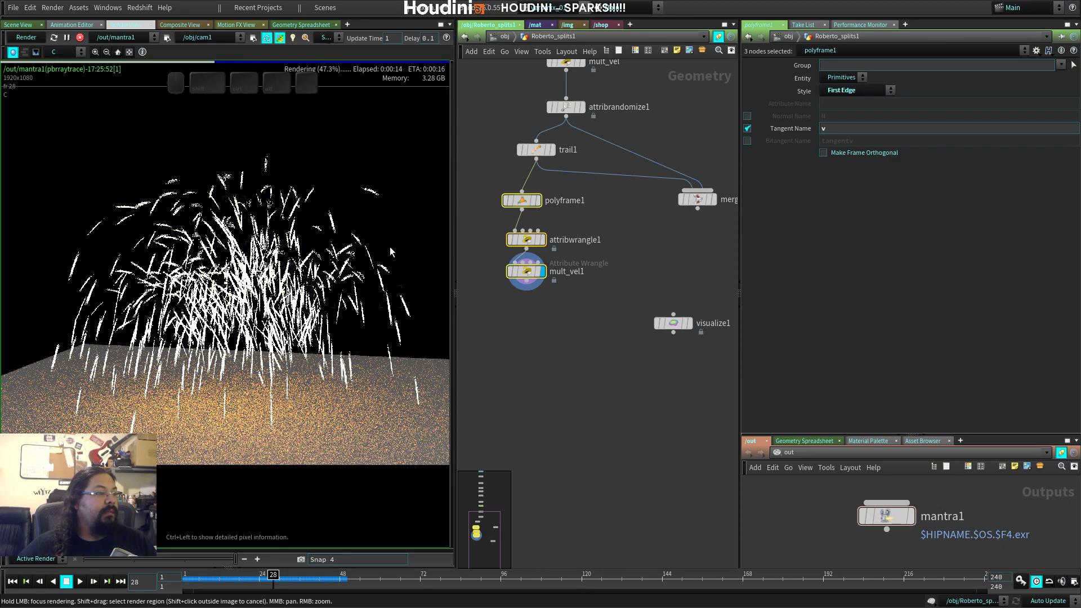
middle_click_drag(356, 305, 349, 307)
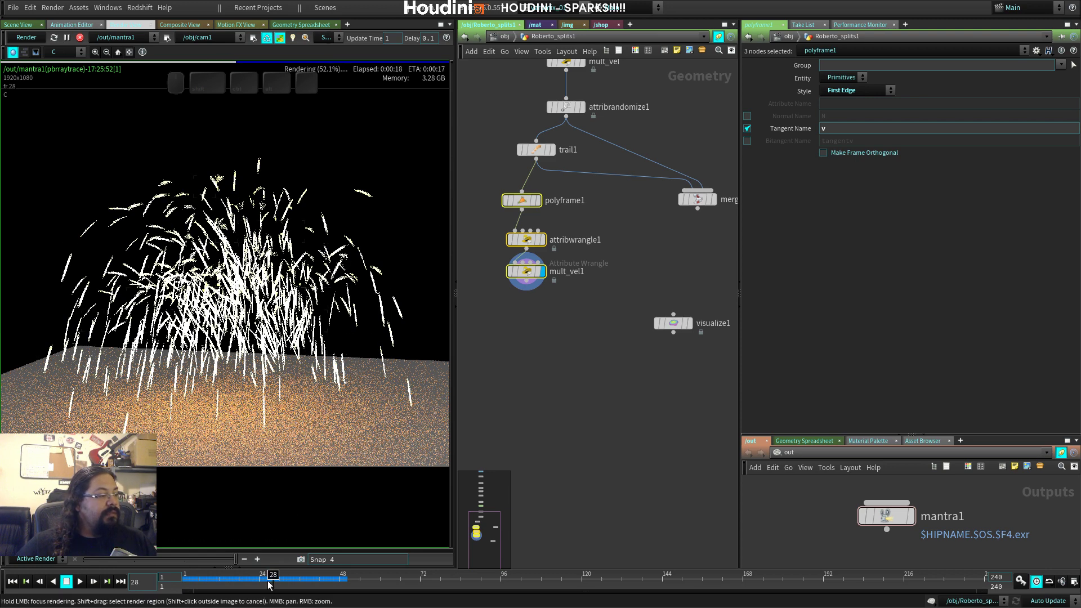
Step: Go to frame 43, display attribwrangle1 in place of mult_vel1 and restart the mantra1 render
key("Right")
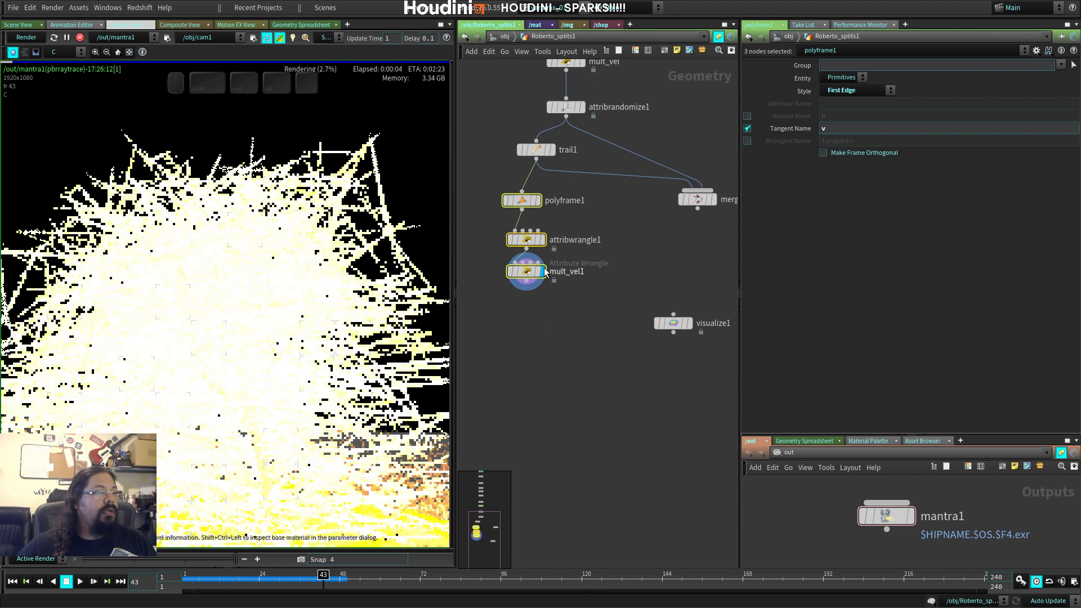
left_click(535, 242)
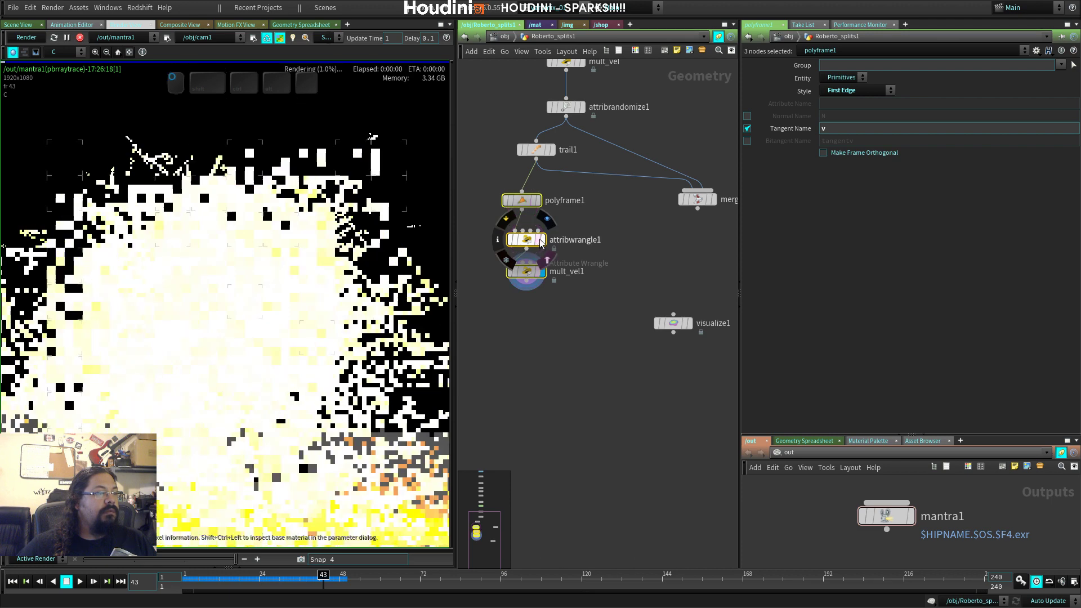
left_click(542, 362)
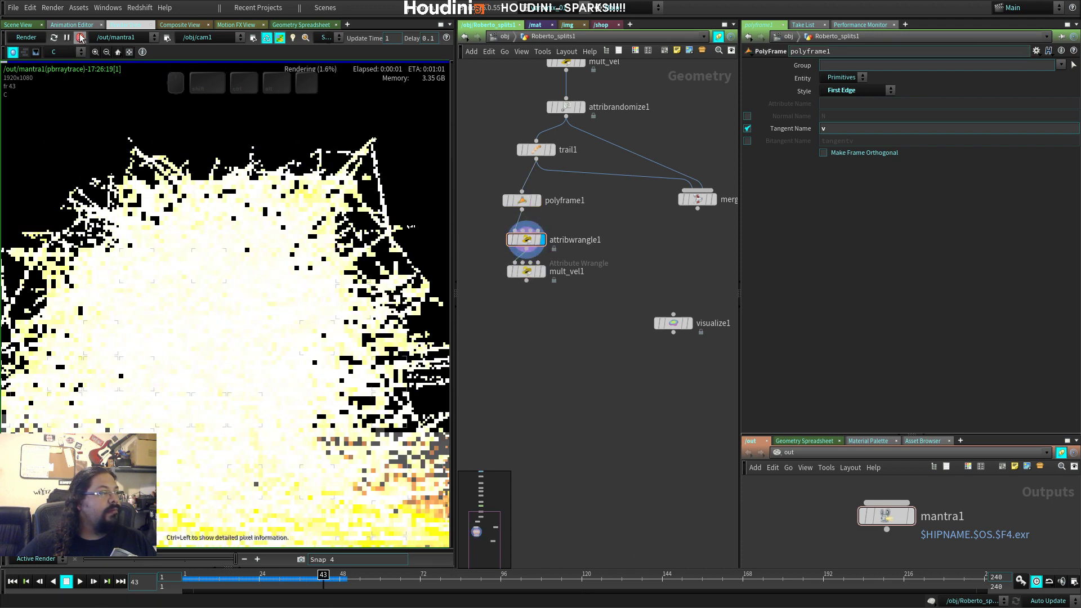
left_click(32, 36)
left_click(35, 38)
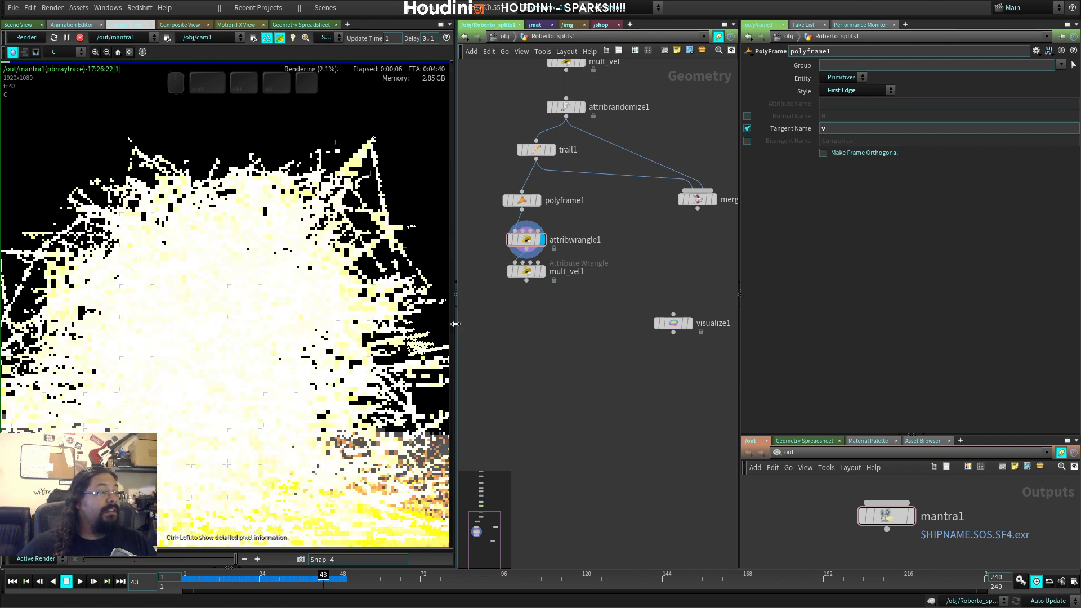
Step: Switch to the Scene View, display trail1 and examine its trails and settings at frame 43
left_click_drag(456, 324, 571, 324)
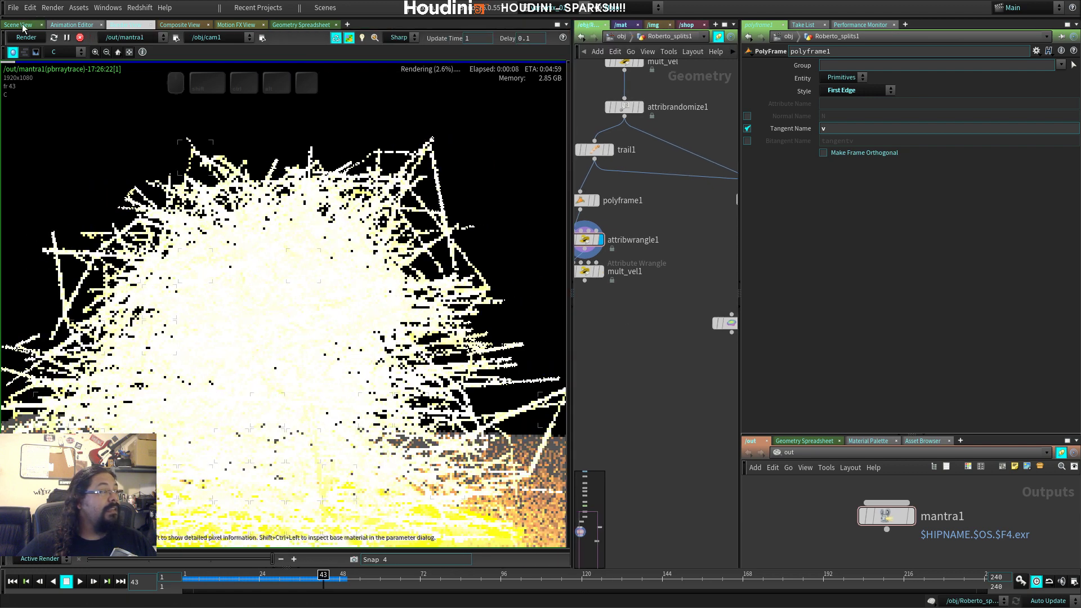
left_click(18, 25)
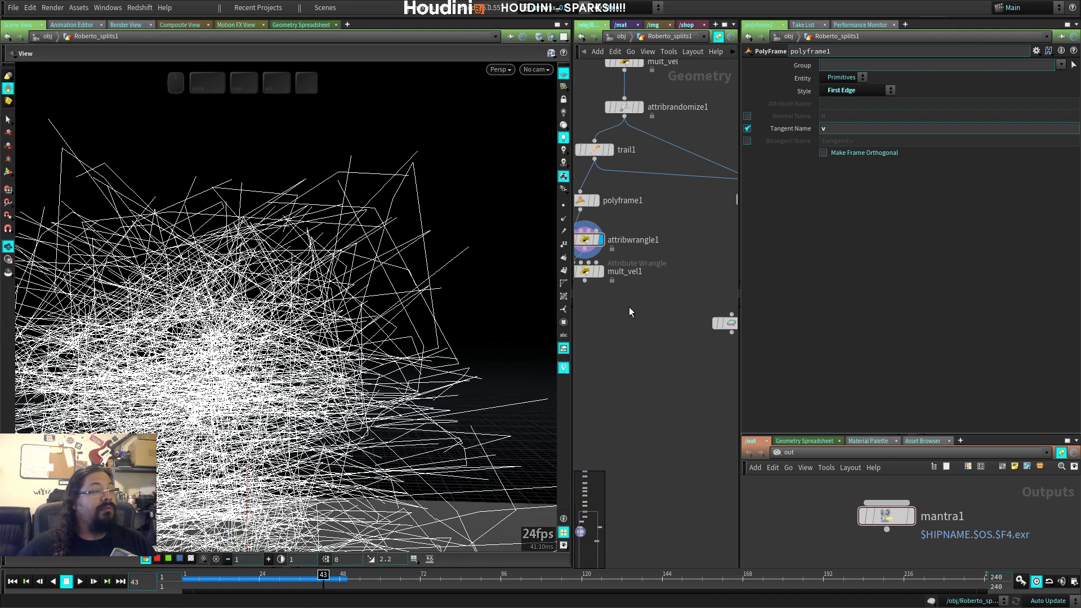
left_click_drag(573, 309, 421, 308)
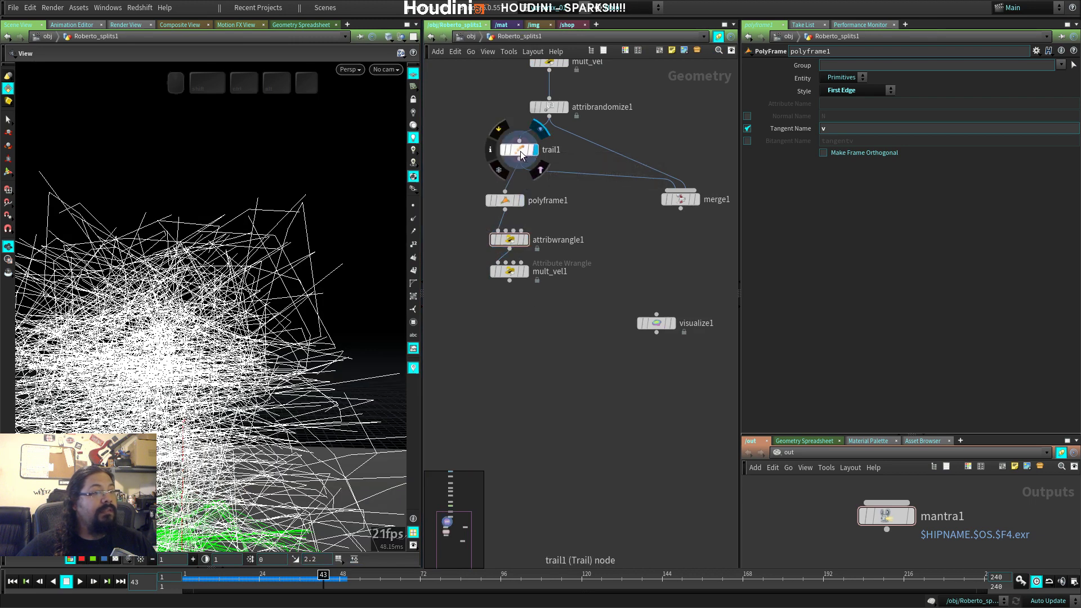
left_click(520, 151)
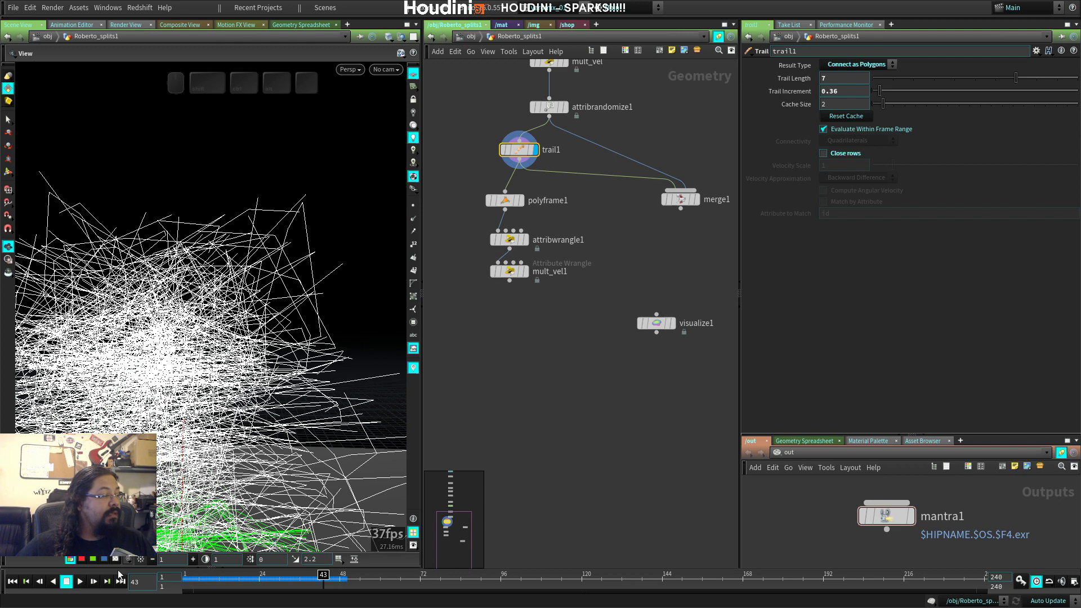
middle_click_drag(509, 374, 597, 376)
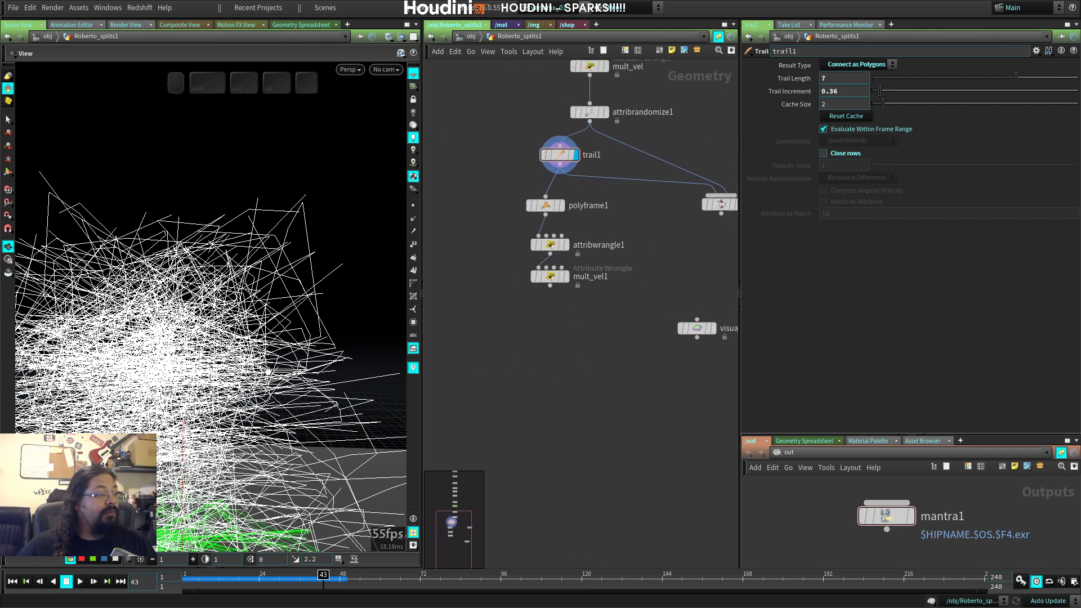
right_click_drag(267, 371, 240, 435)
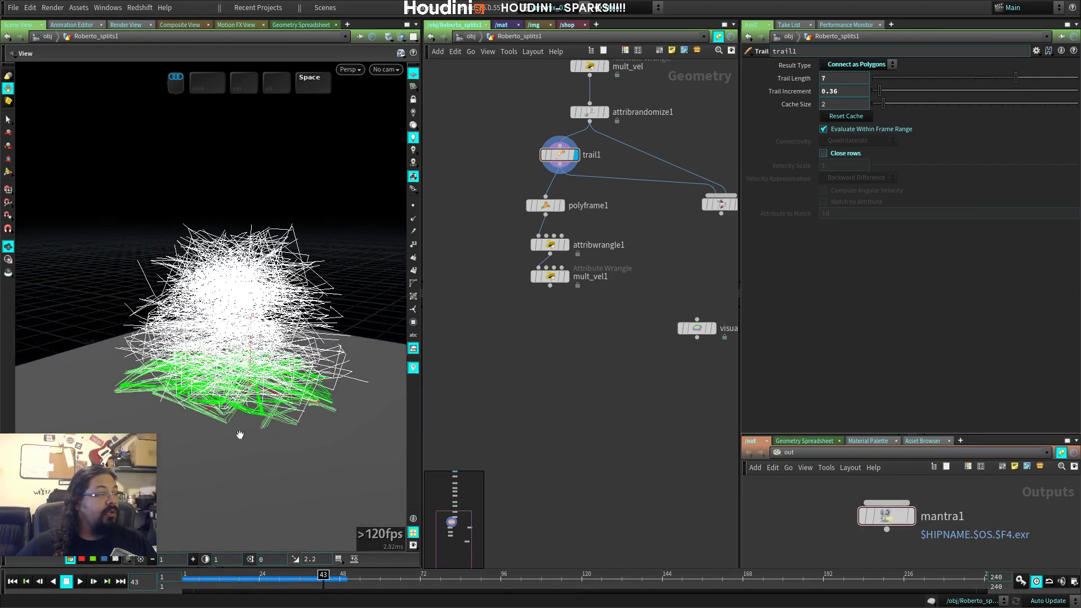
Step: Play the trail animation from frame 1, stop it, rewind, and scrub the early frames to check trail1's output
left_click_drag(240, 575, 216, 573)
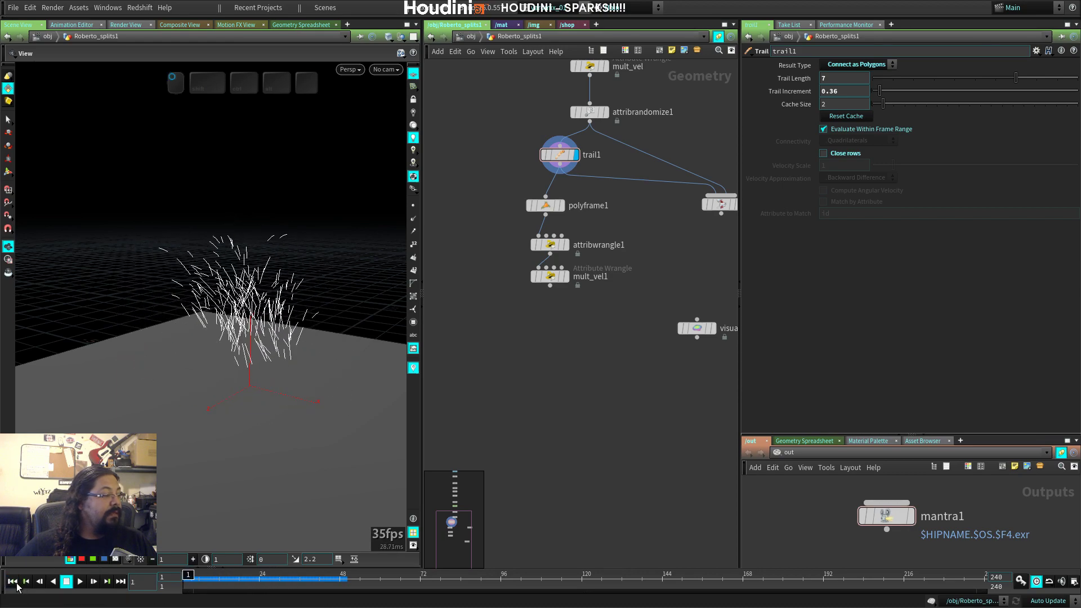
left_click(80, 581)
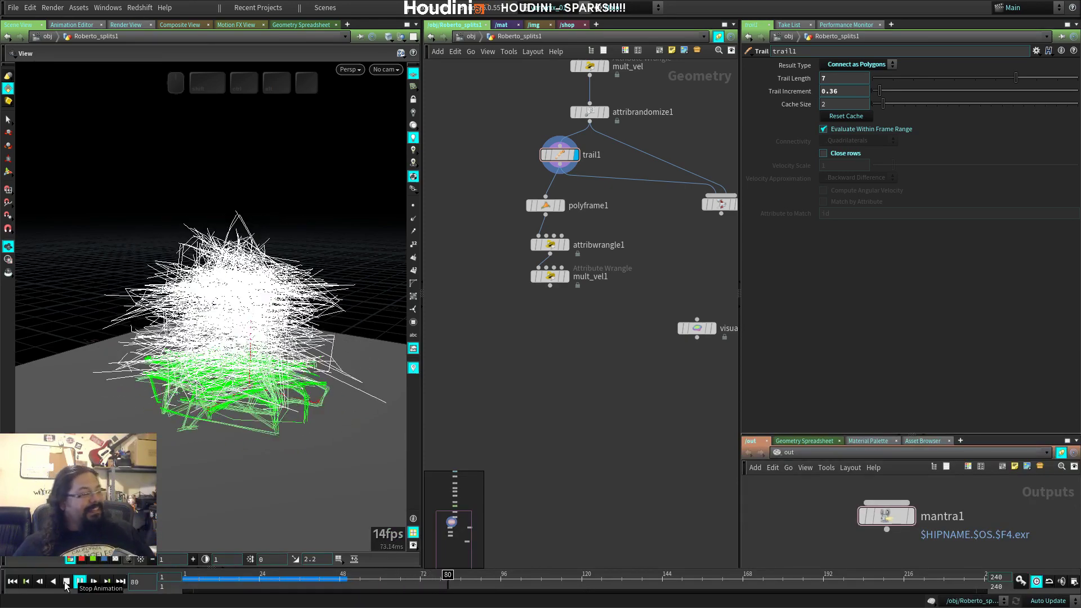
left_click(66, 581)
left_click(12, 581)
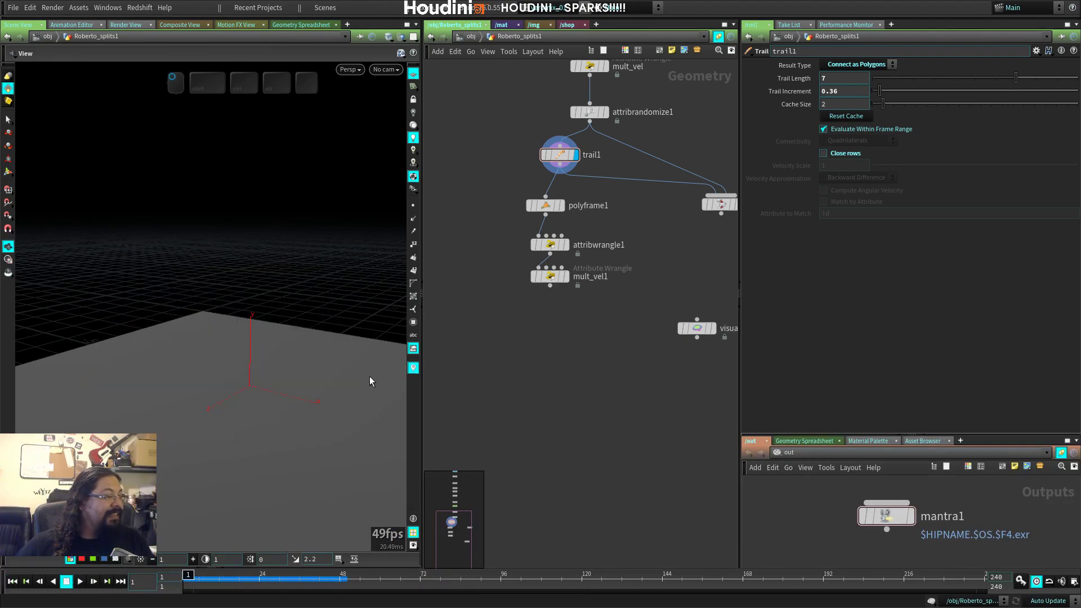
left_click(560, 151)
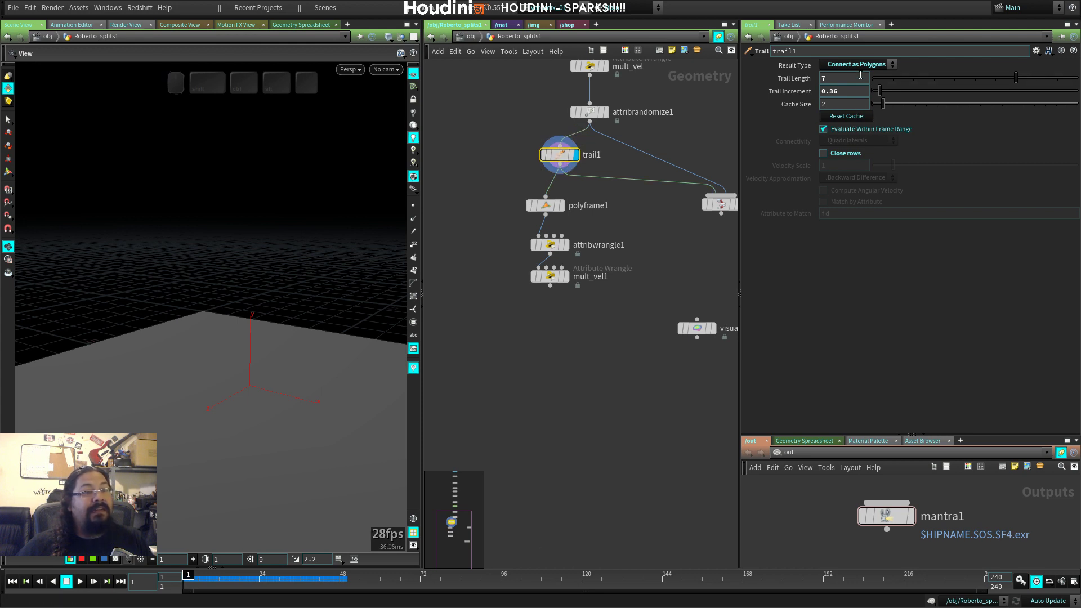
left_click(283, 580)
left_click_drag(283, 580, 203, 580)
Step: Reset popnet's simulation from its Simulation settings, replay it from frame 1 to frame 52 and select trail1
middle_click_drag(635, 130, 595, 281)
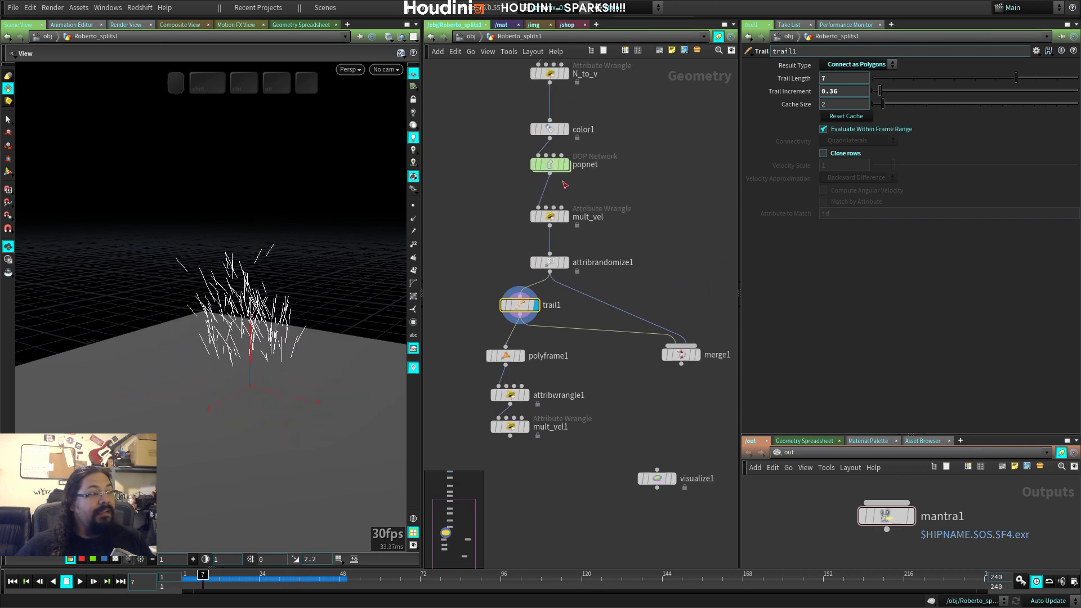
double_click(550, 165)
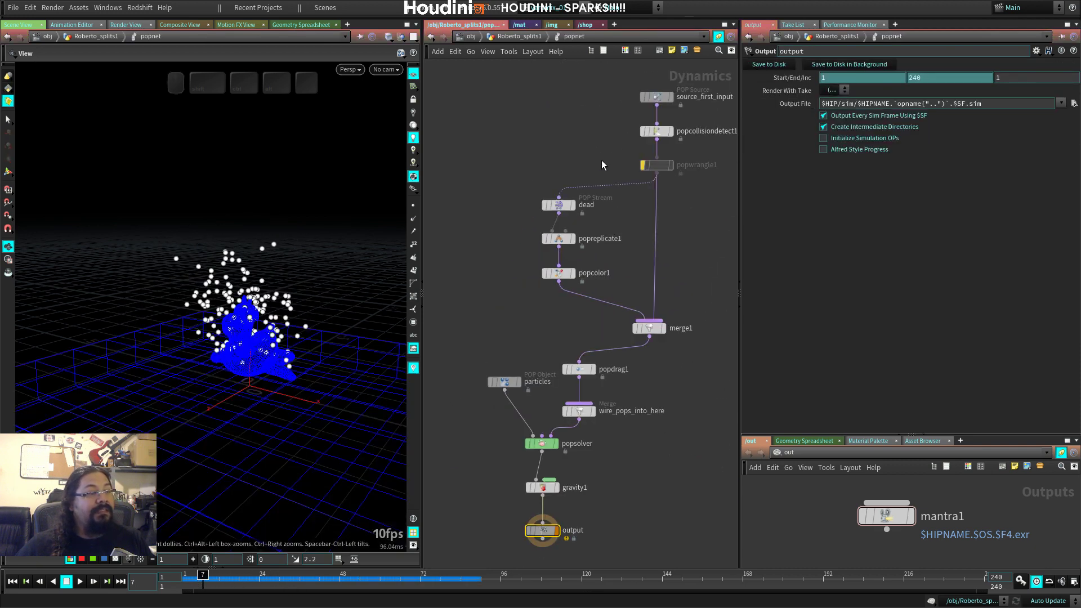
key("u")
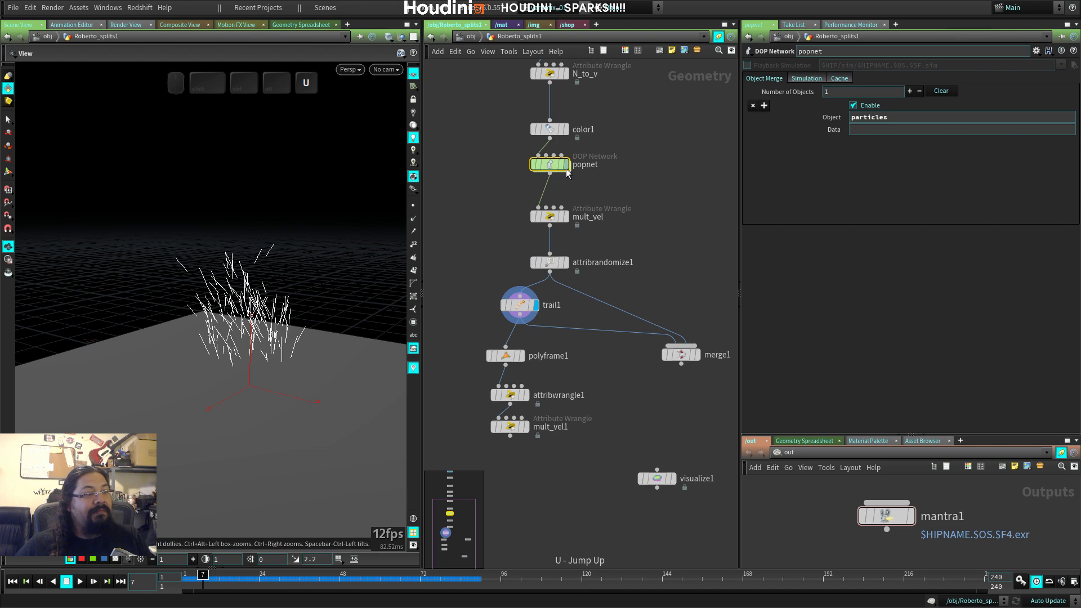
left_click(817, 80)
key("ctrl+Up")
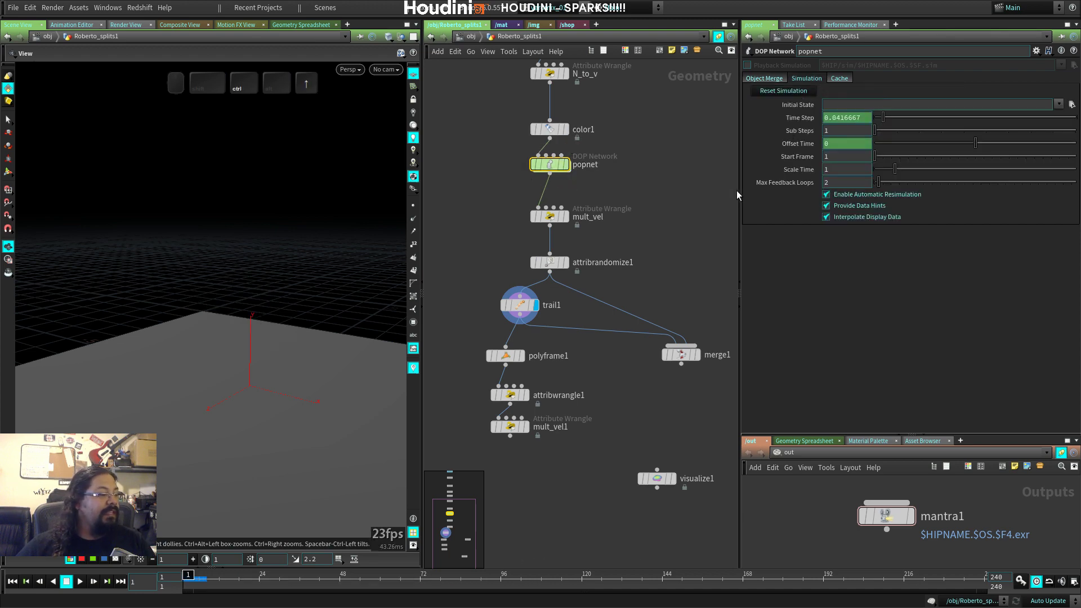
key("Up")
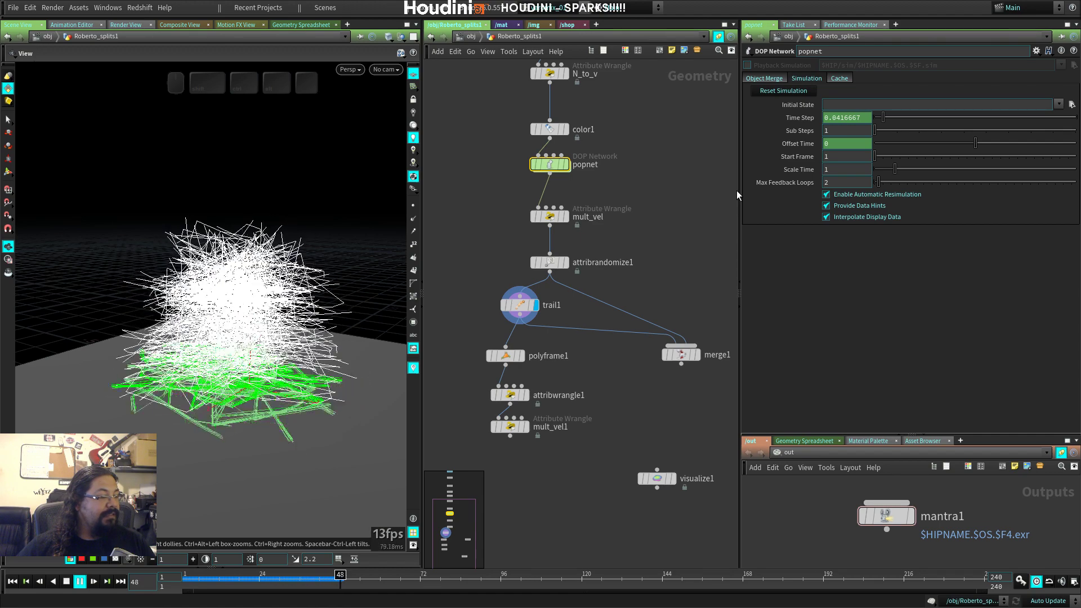
key("Up")
left_click(519, 305)
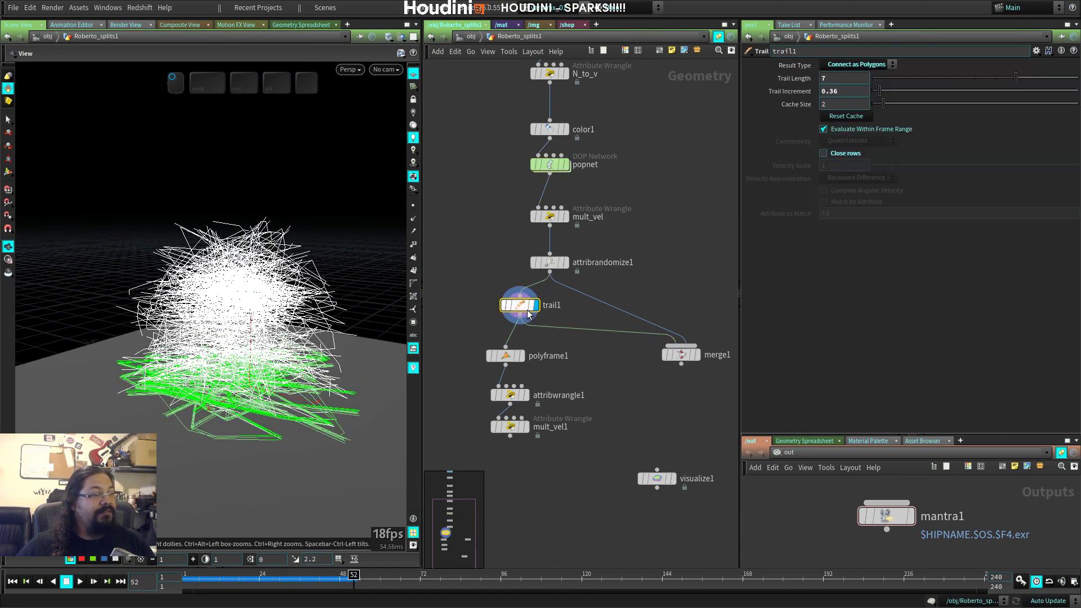
Step: Turn off Evaluate Within Frame Range on trail1 and set its Trail Length to 10, checking the trails at frame 18
mouse_move(535, 262)
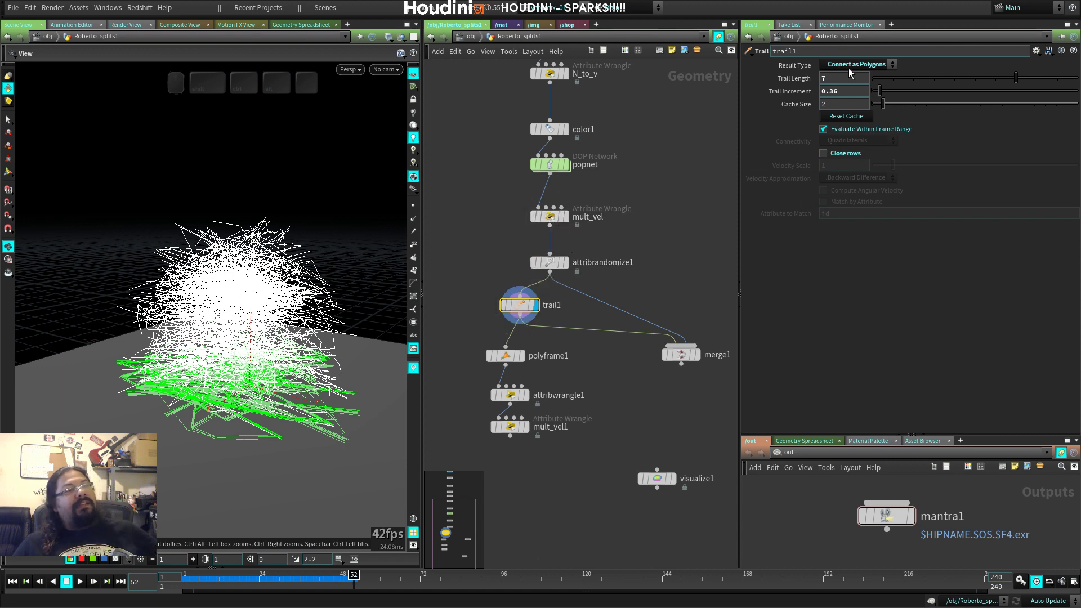
left_click_drag(1007, 79, 983, 75)
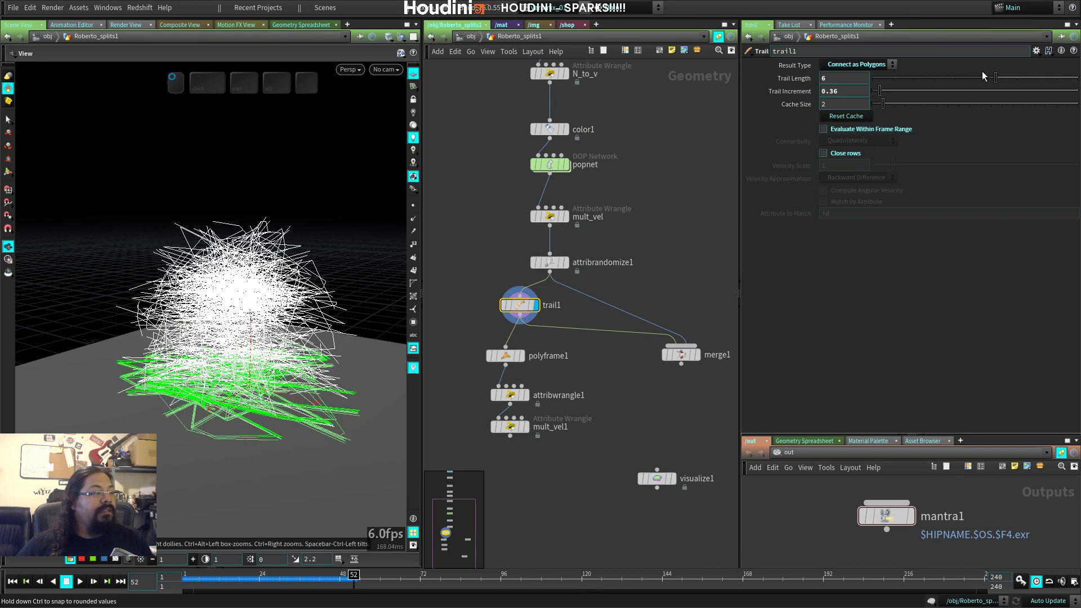
key("ctrl+z")
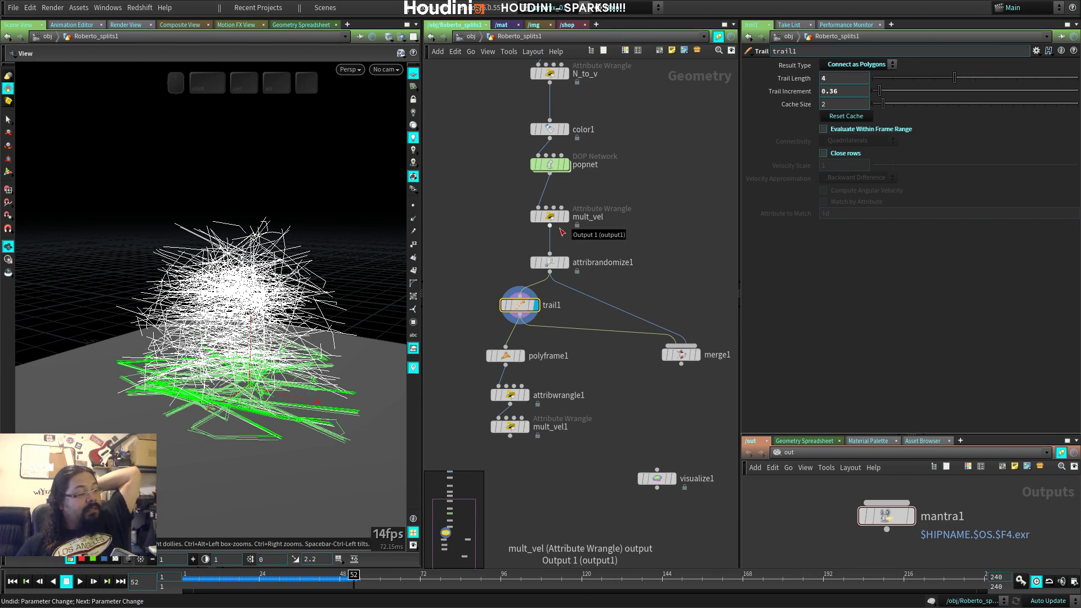
left_click_drag(330, 580, 313, 580)
left_click_drag(246, 580, 267, 582)
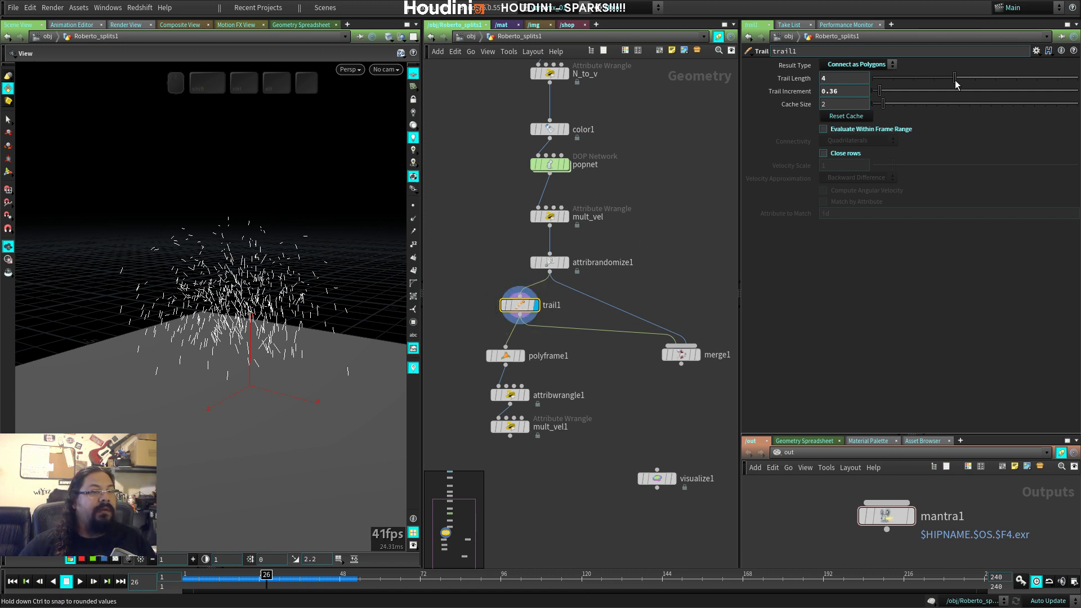
left_click_drag(958, 80, 1077, 83)
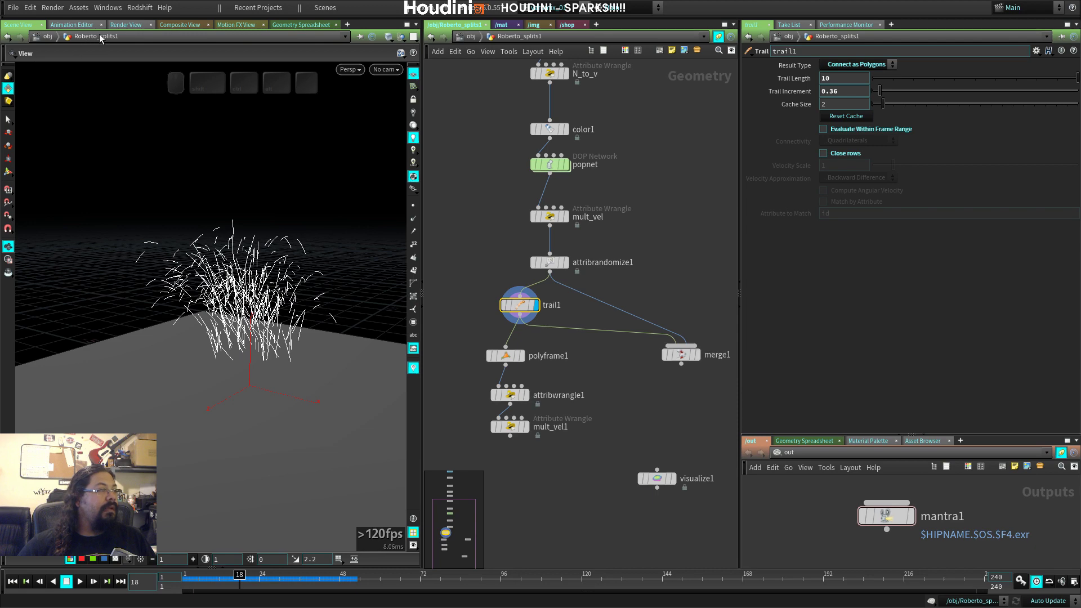
Step: Render the longer trails at frame 18 in the Render View, inspect them in a widened pane, and stop the render
left_click(128, 25)
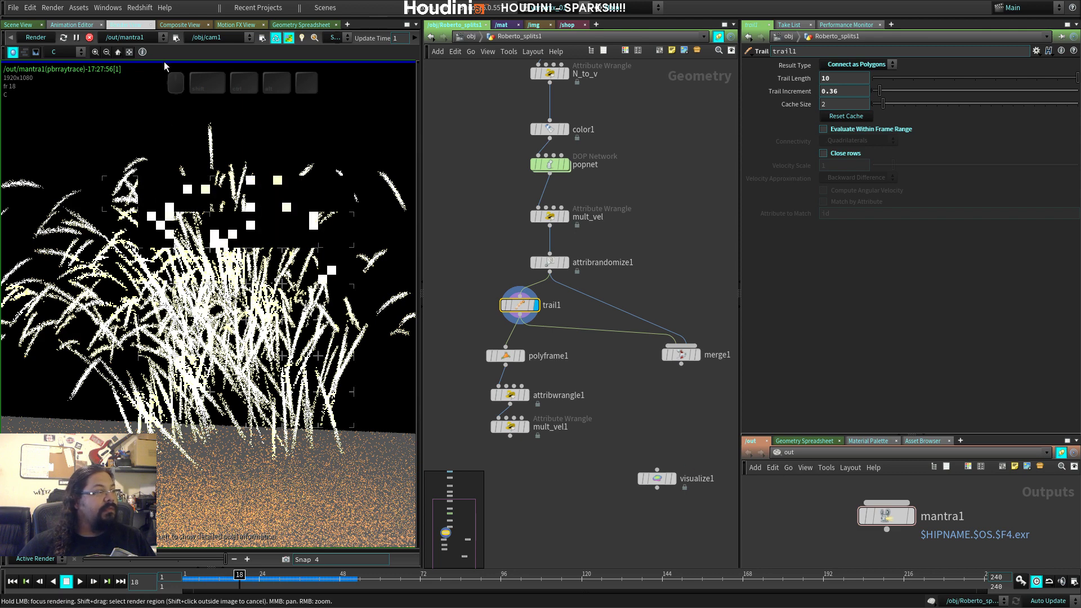
left_click(118, 52)
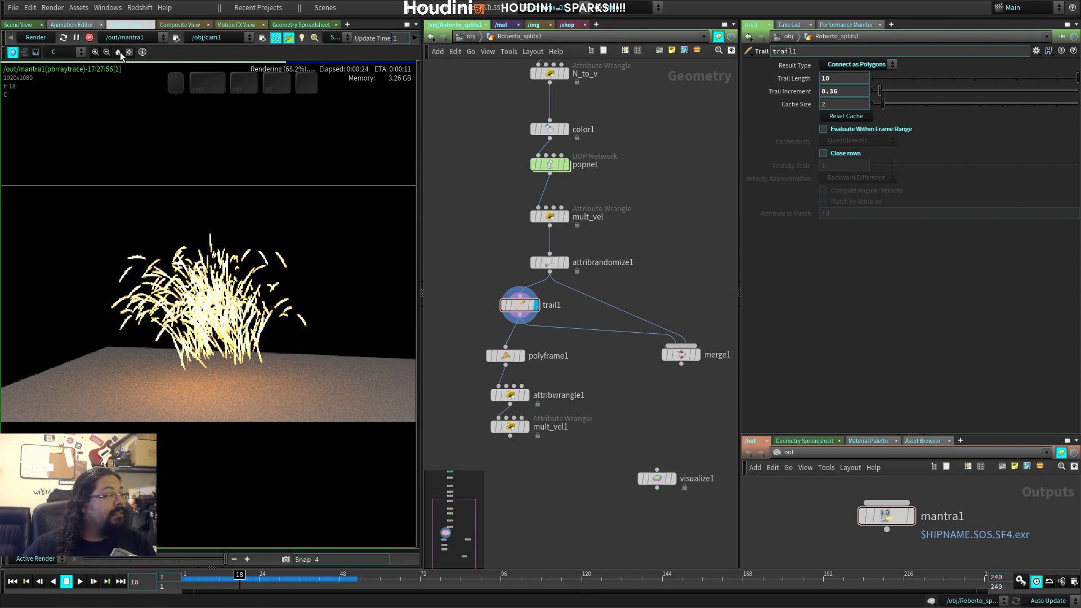
scroll(209, 304, "up", 5)
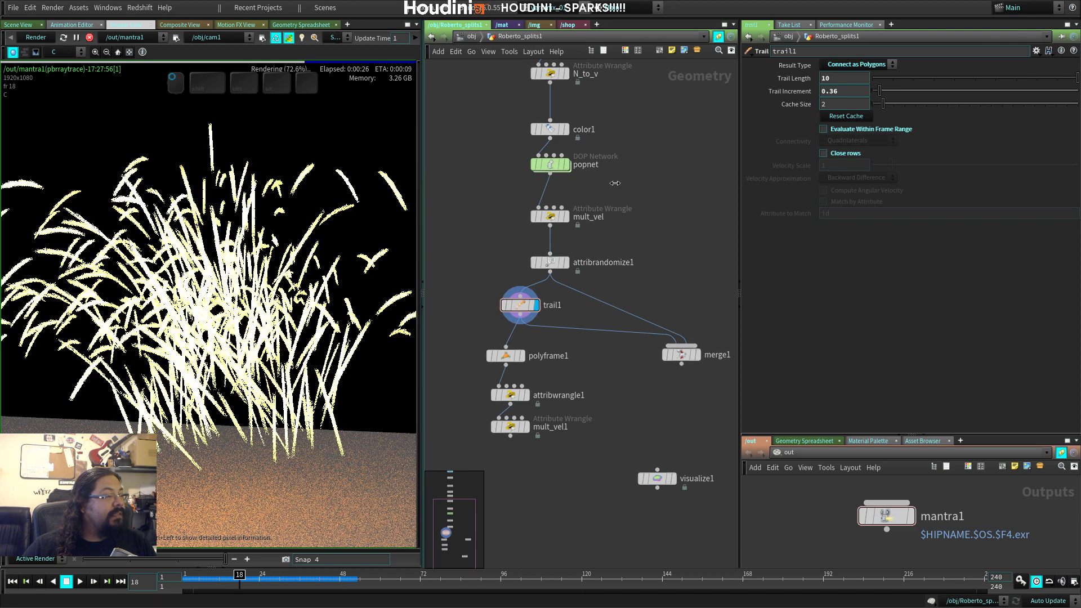
left_click_drag(419, 192, 659, 197)
left_click(80, 37)
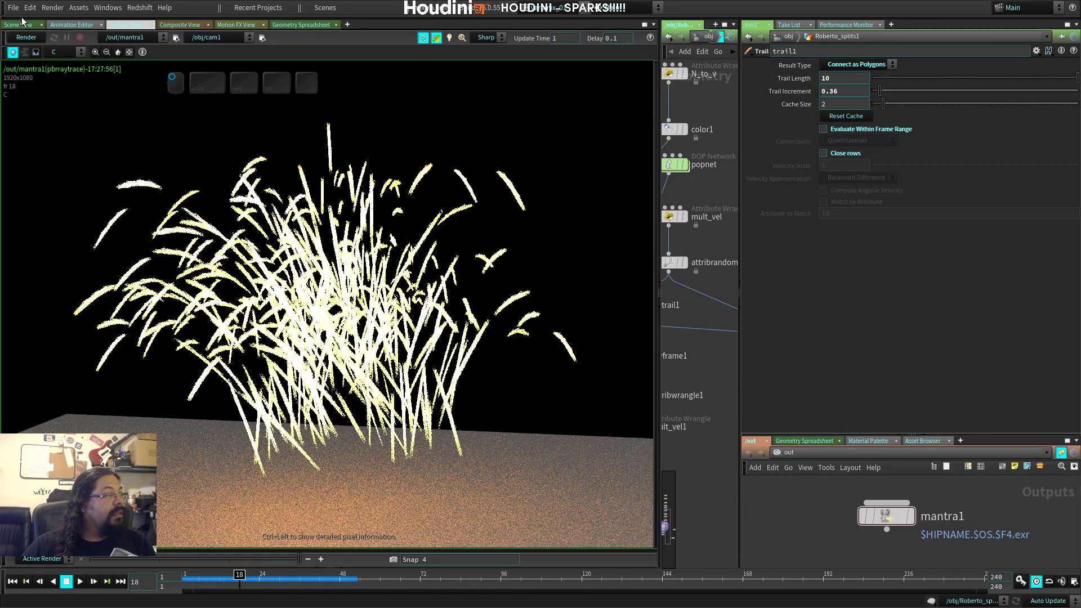
Step: Set mantra1's Pixel Samples to 7 by 7 and its Valid Frame Range to Render Current Frame
left_click(13, 7)
key("Escape")
left_click(883, 514)
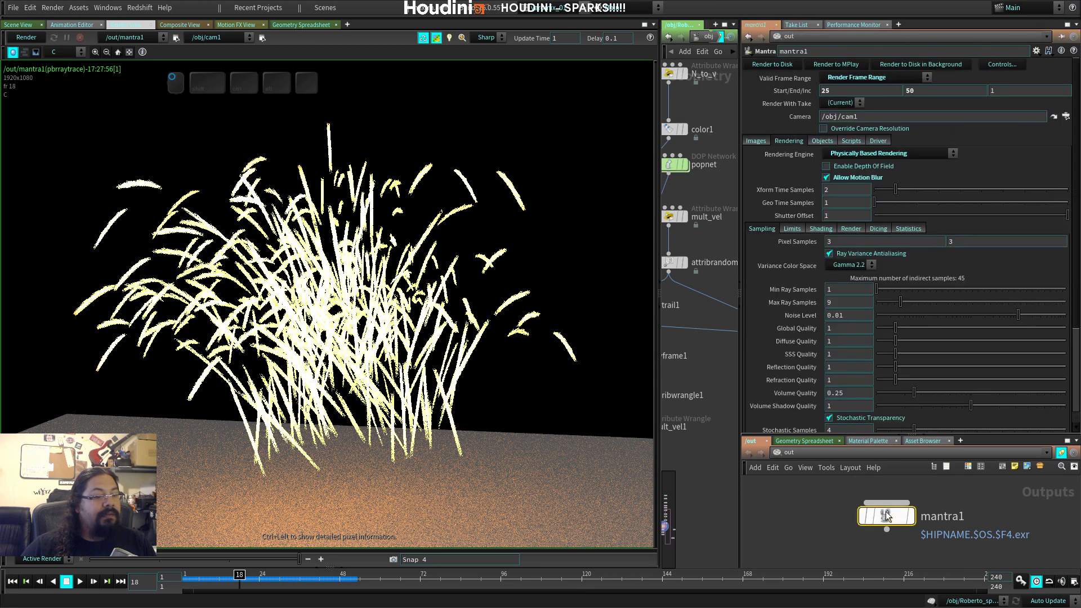
middle_click_drag(806, 241, 853, 239)
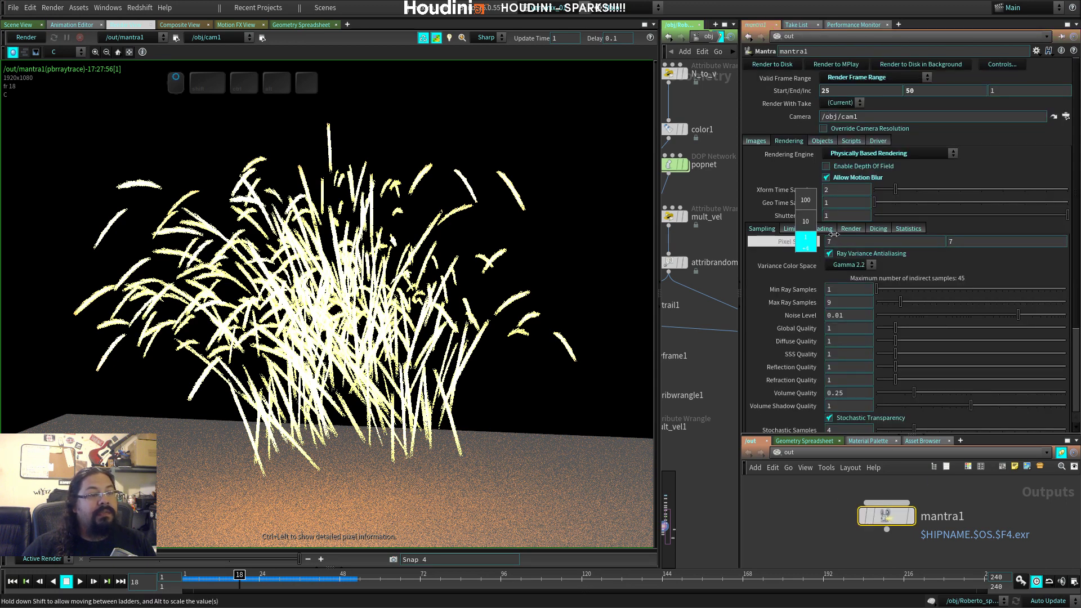
middle_click_drag(833, 233, 835, 234)
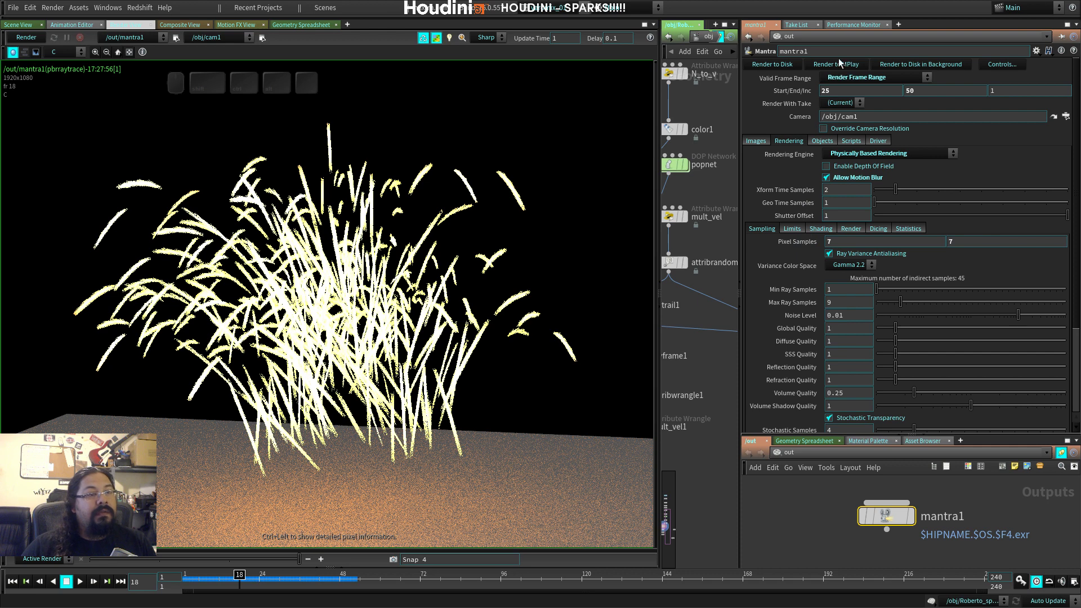
left_click(843, 77)
left_click(853, 88)
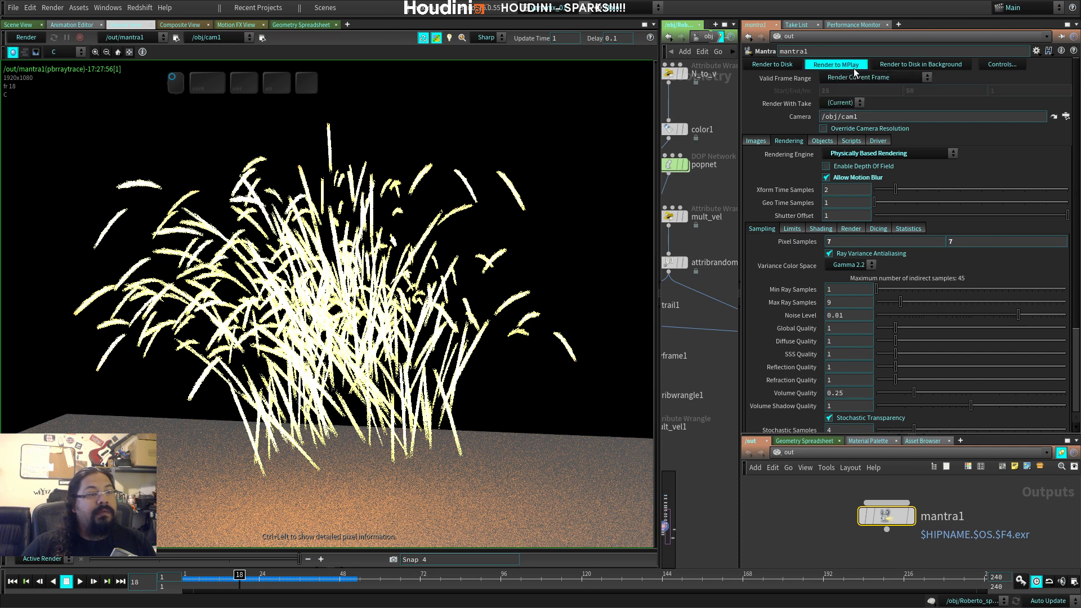
Step: Render frame 18 to MPlay, examine the spark trails as they resolve, and minimize the viewer
left_click(853, 65)
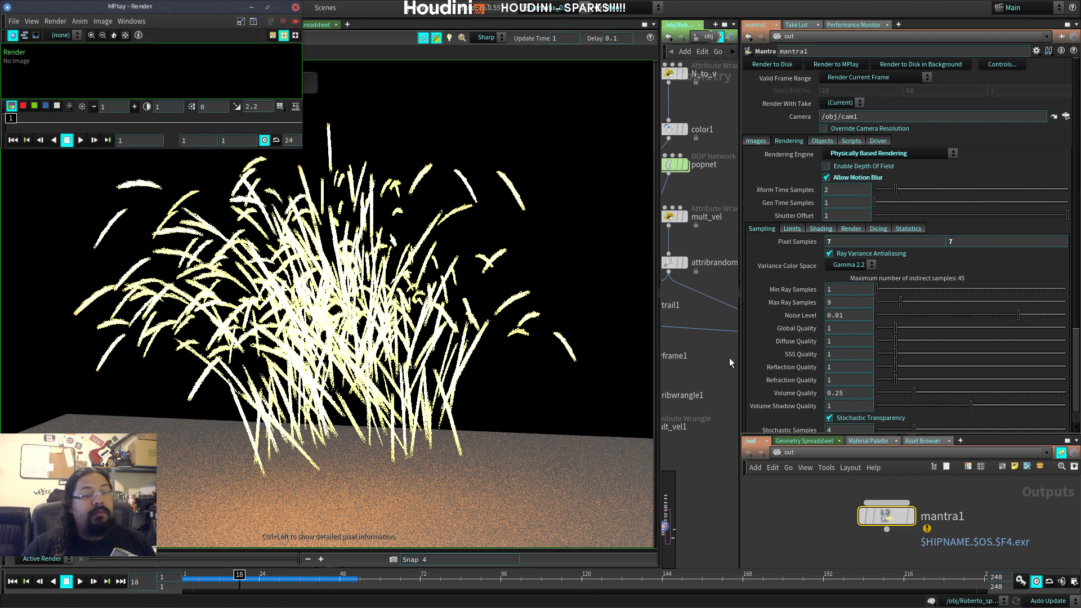
mouse_move(792, 389)
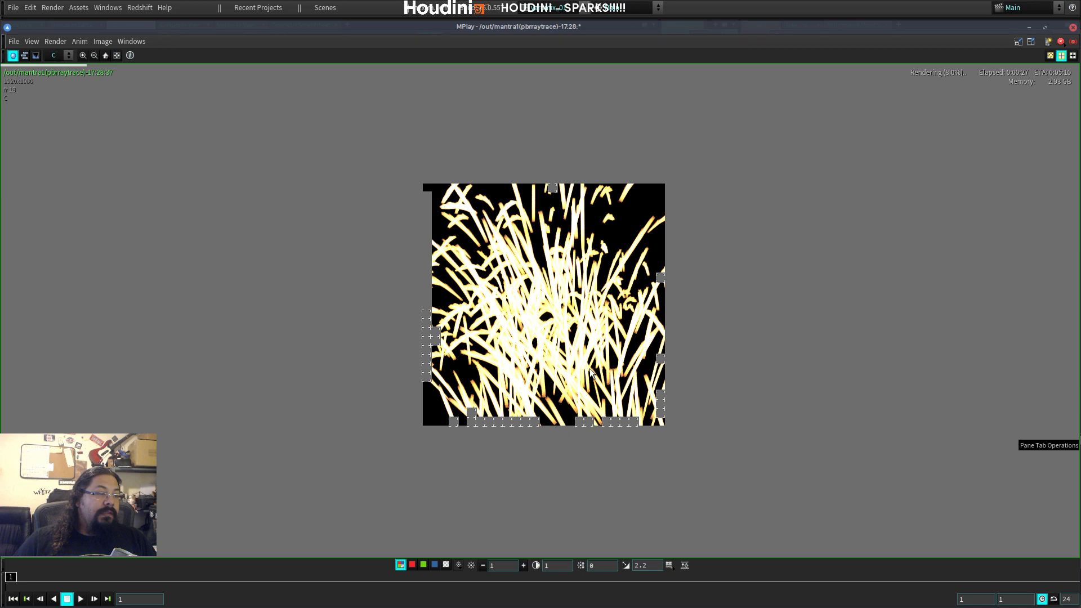
scroll(590, 372, "up", 2)
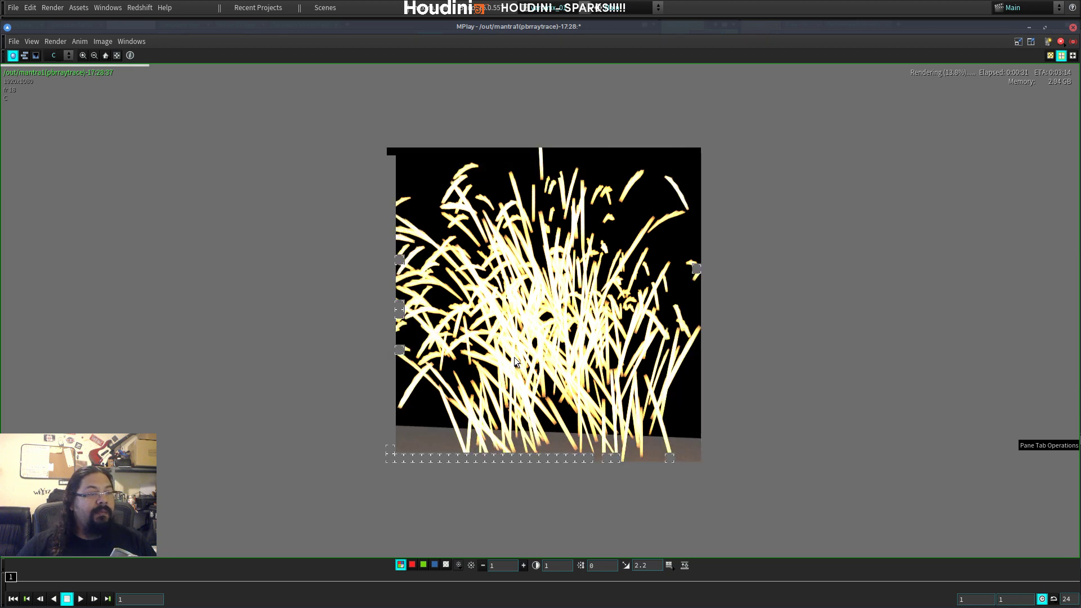
scroll(515, 361, "up", 1)
scroll(630, 288, "up", 1)
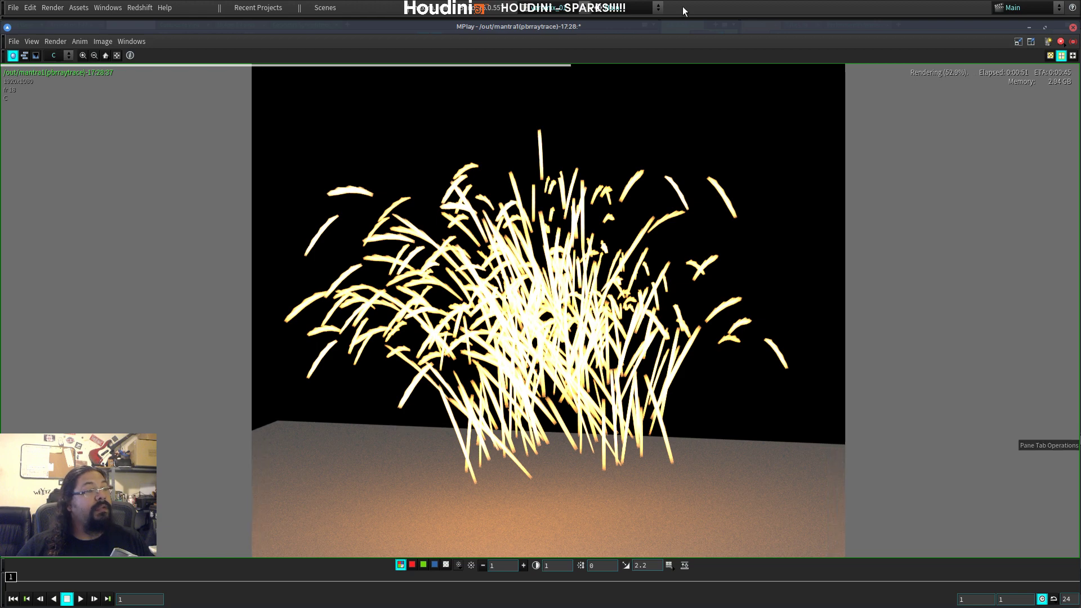
left_click(1028, 28)
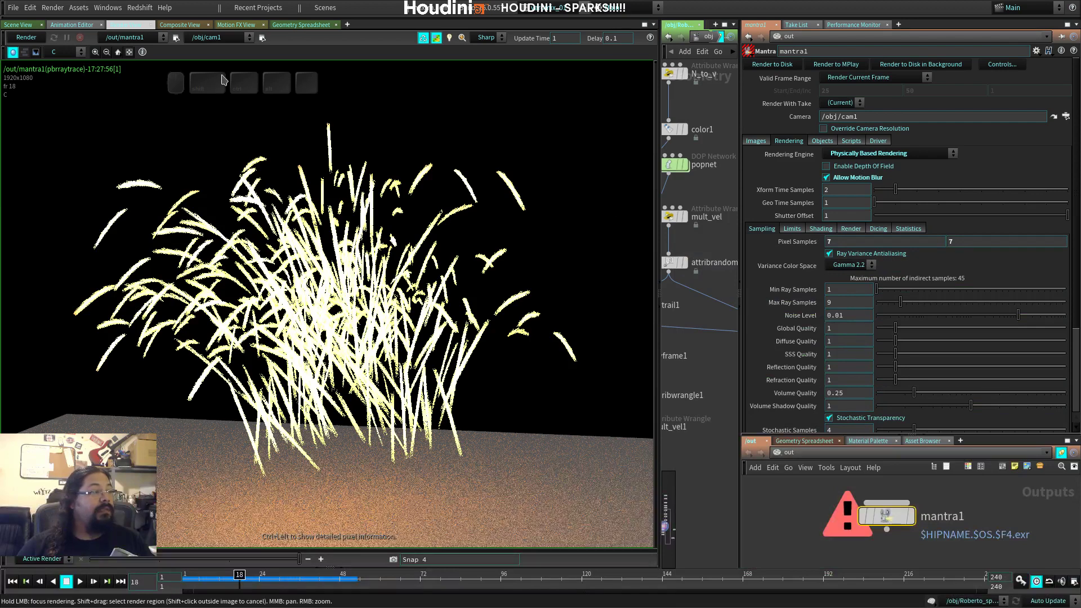
Step: Go up to the object level and display Roberto_splits in place of Roberto_splits1
left_click_drag(659, 149, 457, 154)
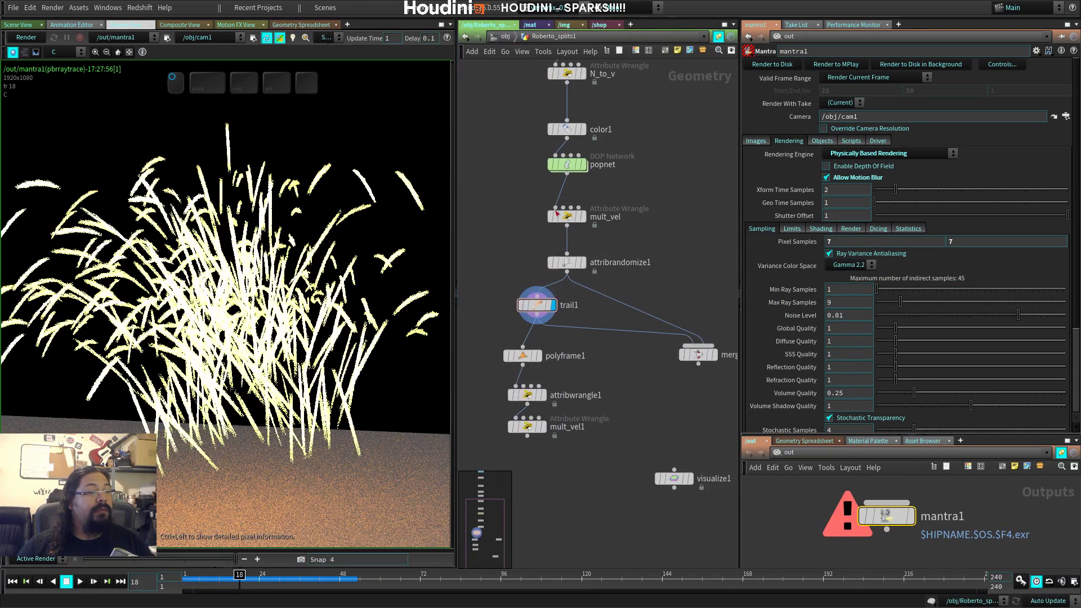
left_click(505, 36)
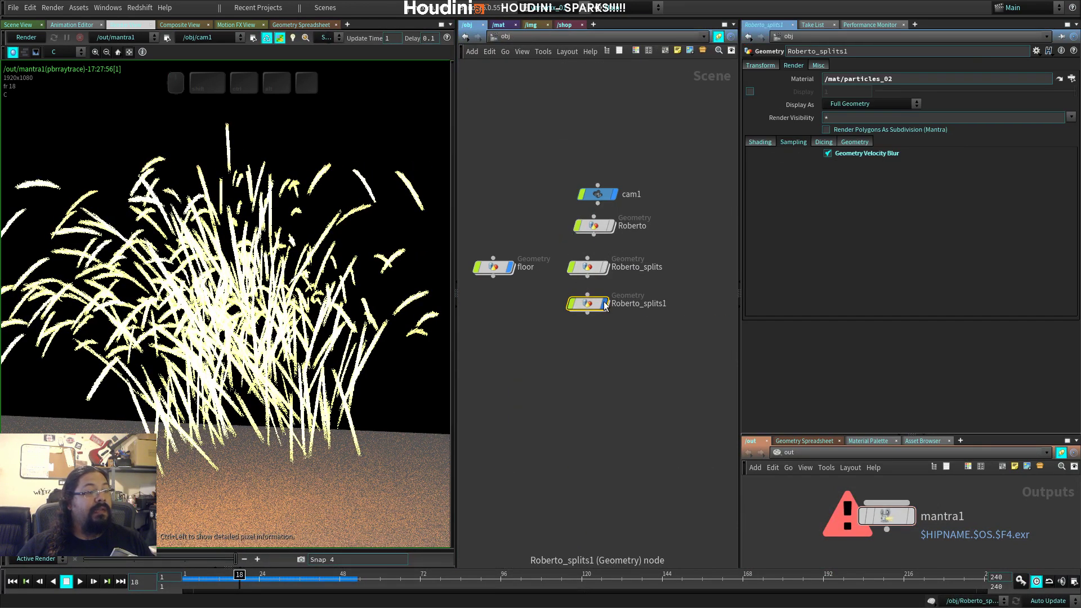
left_click(602, 271)
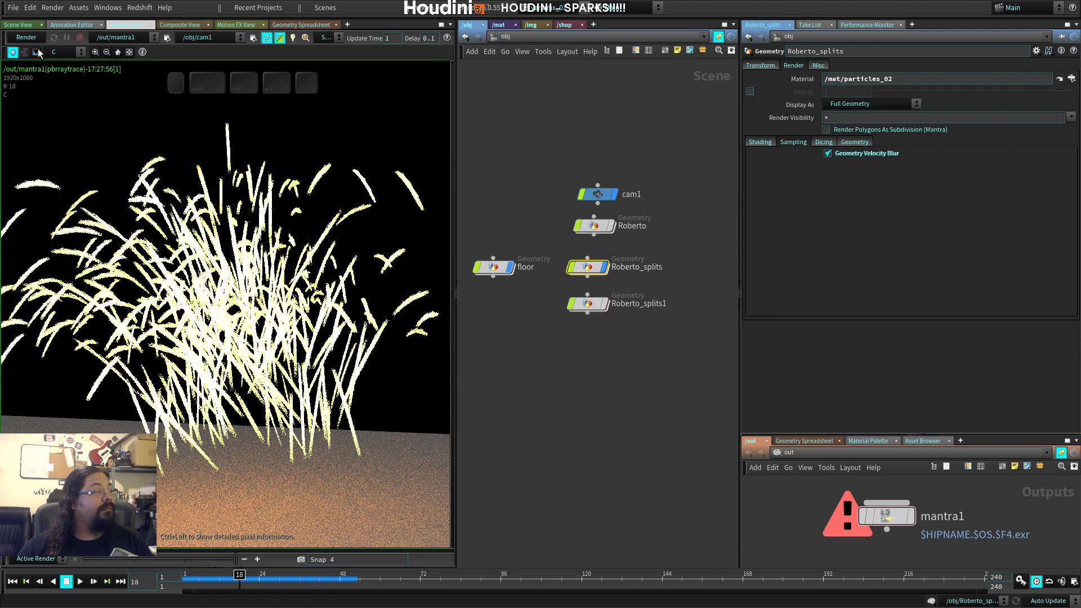
Step: Play the Roberto_splits particles in the Scene View and stop at frame 38
left_click(30, 26)
key("Up")
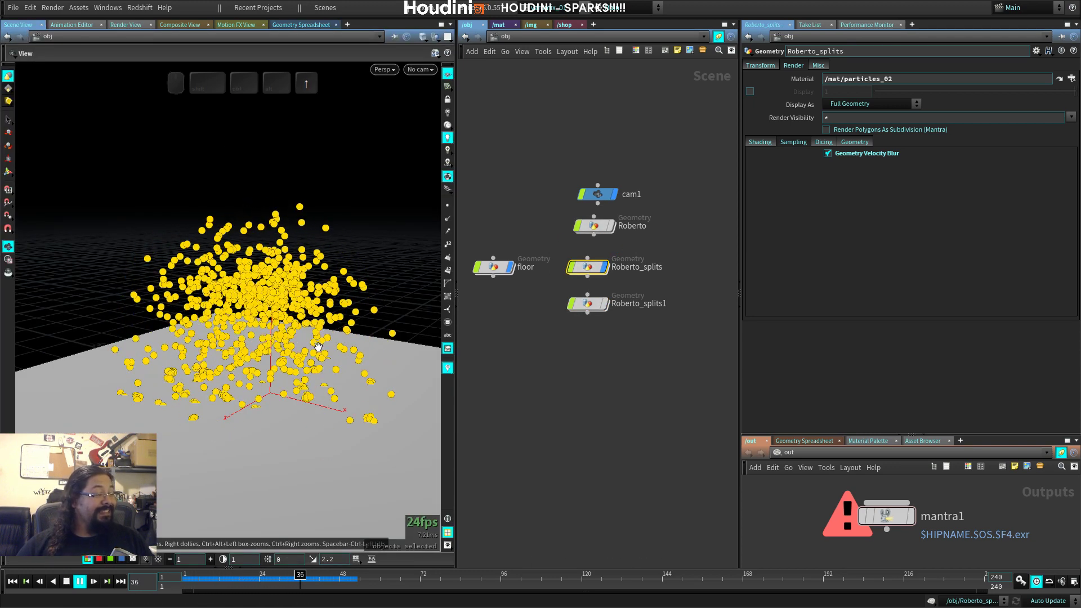
key("Up")
key("Left")
key("Left")
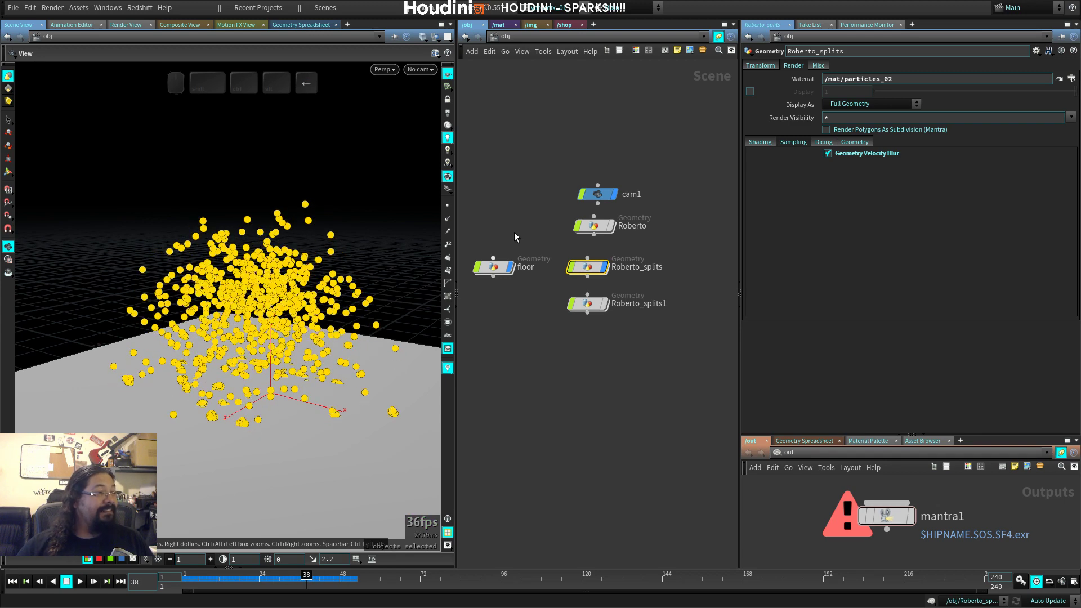
Step: Look through cam1 and render frame 38 from mantra1 to MPlay
left_click(420, 69)
left_click(430, 121)
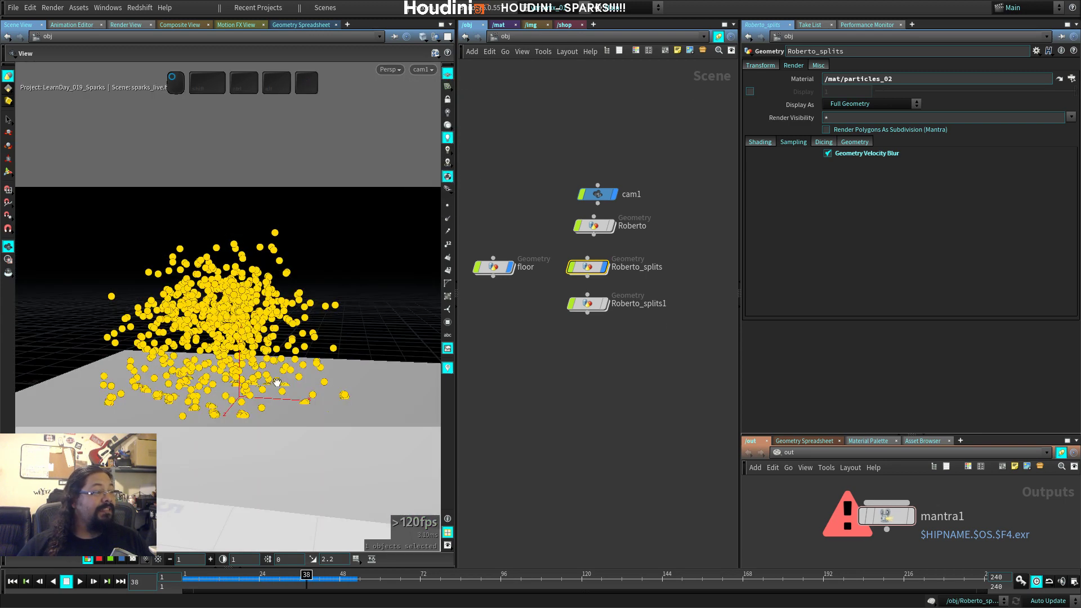
left_click(887, 515)
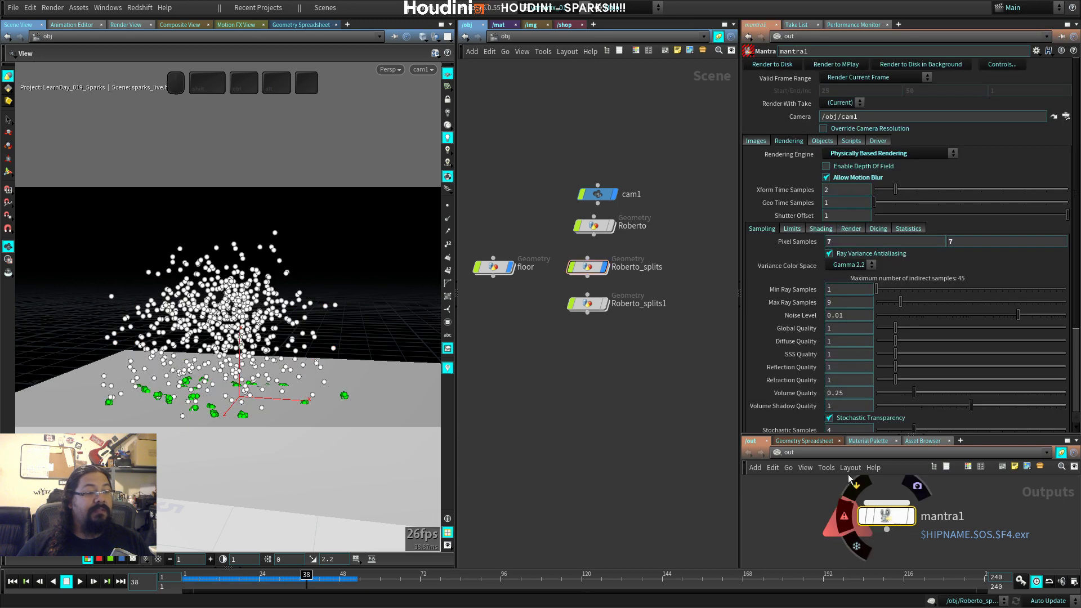
left_click(843, 62)
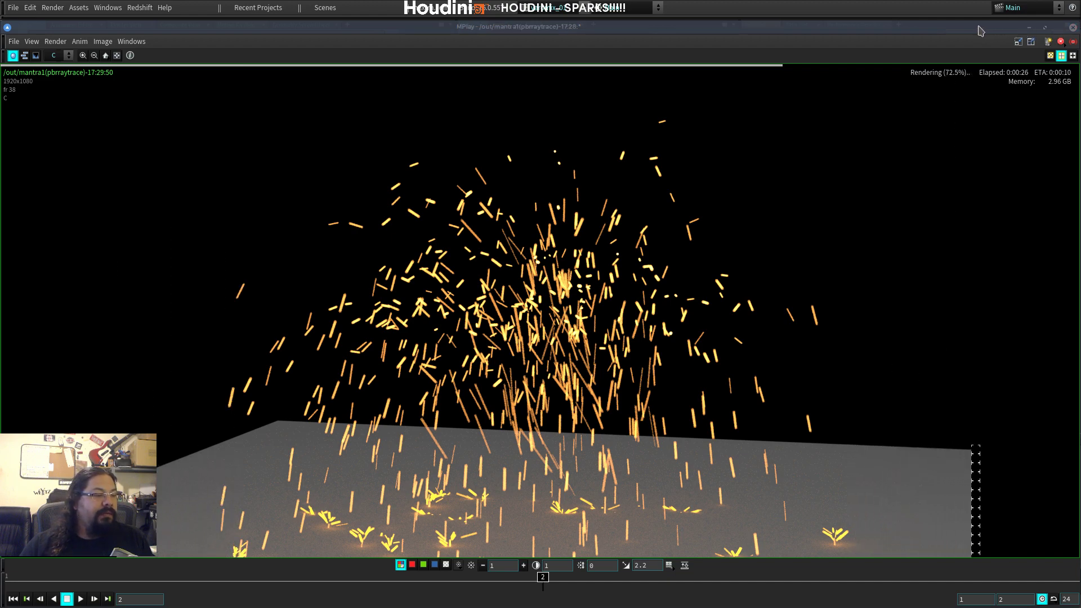
Step: Switch to the Dolphin file manager, open the LearnDay_019_Sparks folder and preview sparks_v01.mp4 in mpv
left_click_drag(977, 28, 513, 164)
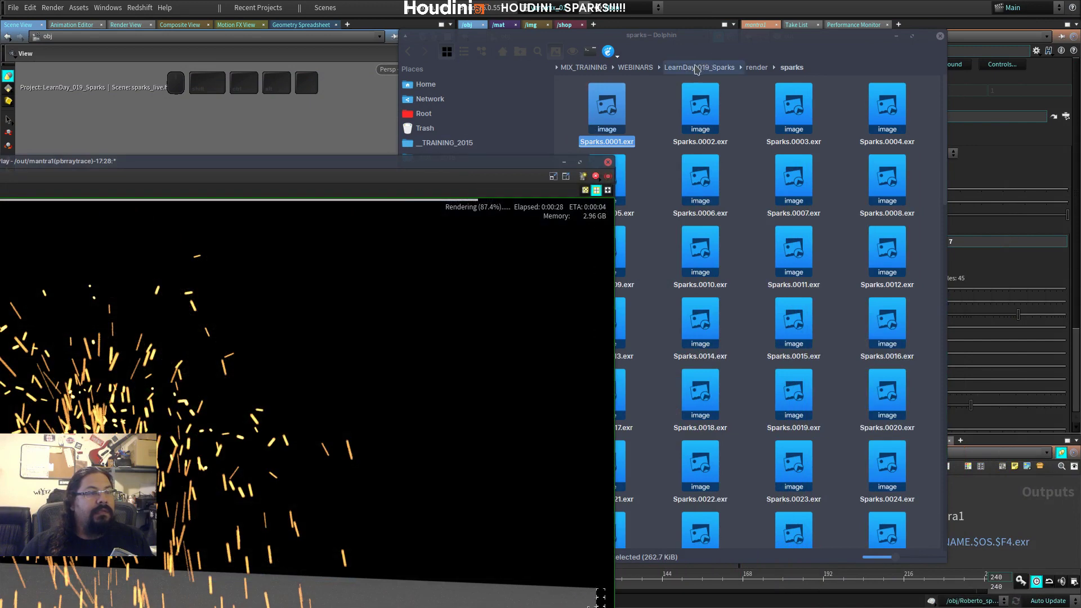
left_click(701, 67)
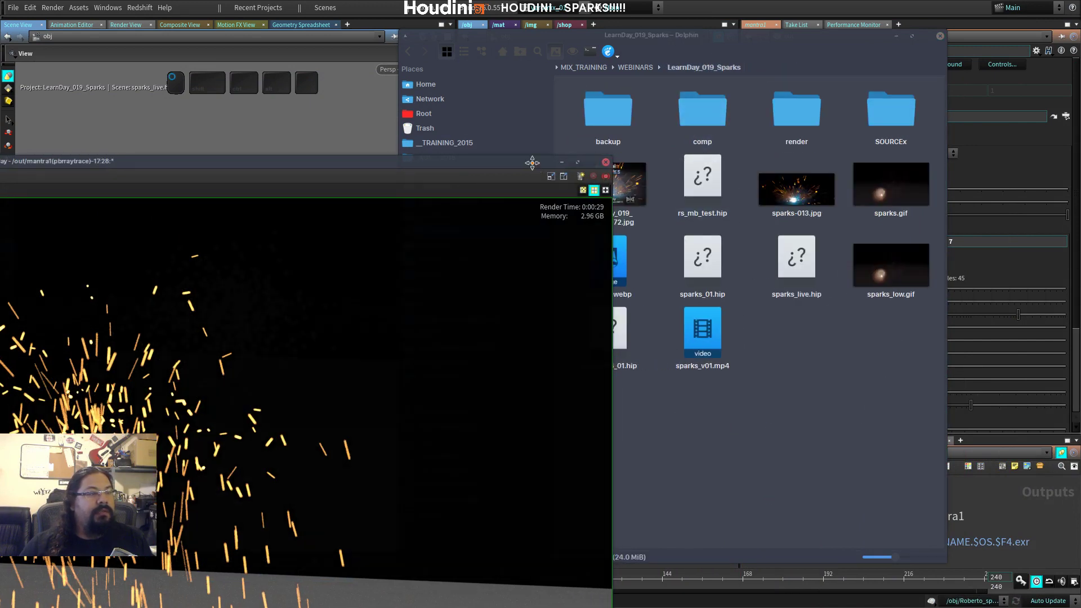
left_click_drag(572, 161, 444, 132)
double_click(712, 339)
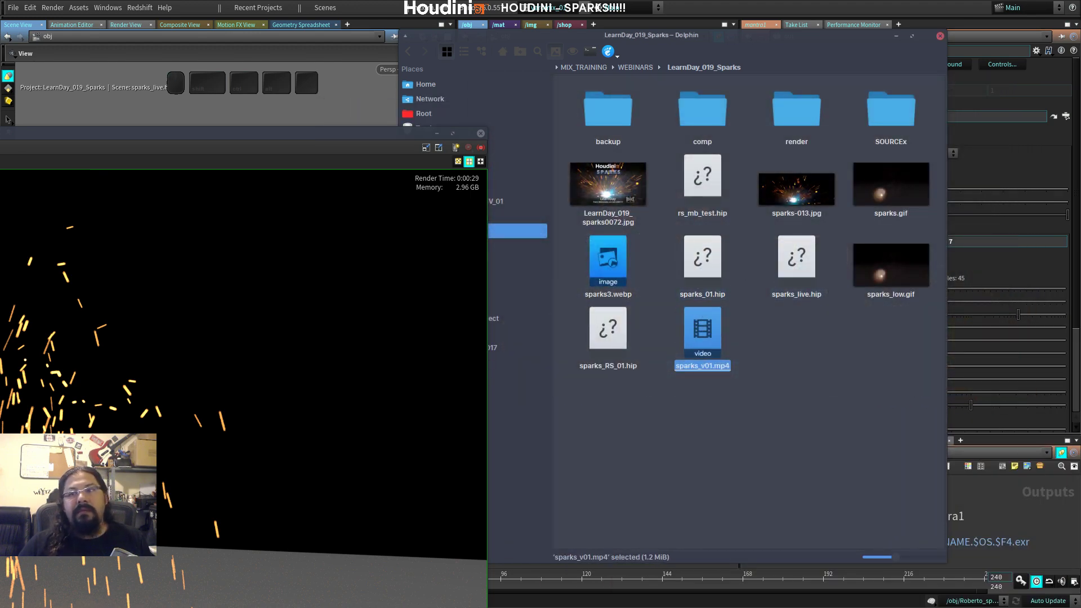
double_click(703, 332)
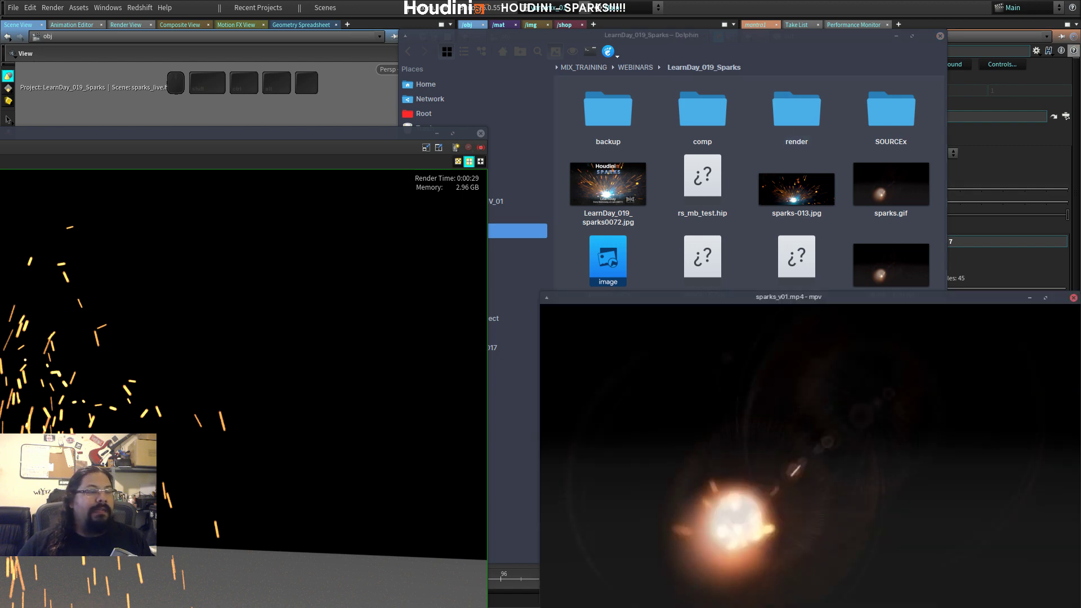
left_click_drag(767, 295, 641, 58)
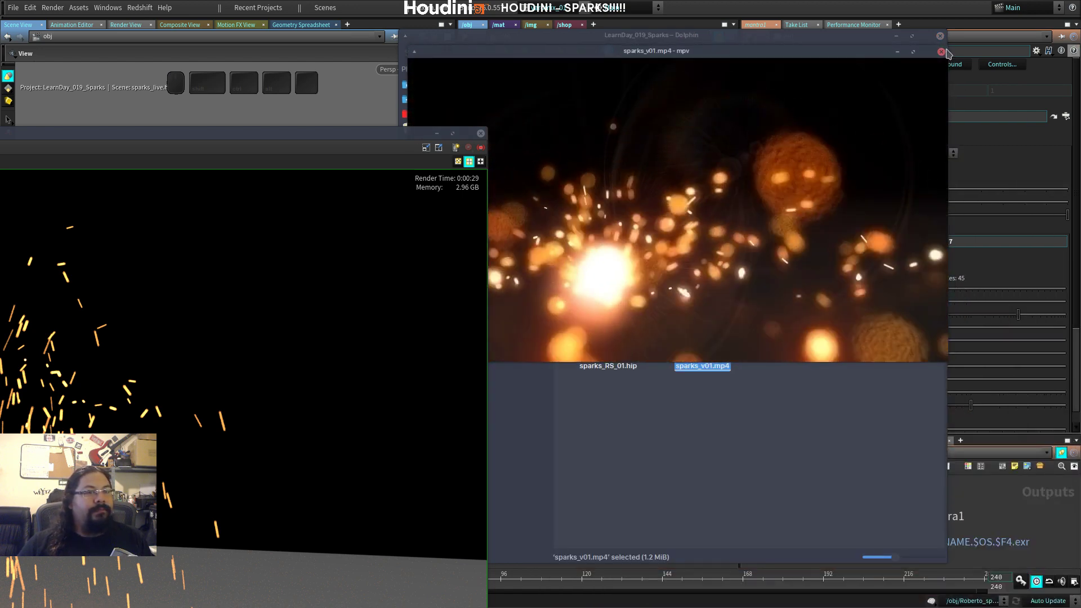
Step: Open sparks_v01.mp4 in djv_view, minimize MPlay, and review the finished sparks animation
right_click(700, 341)
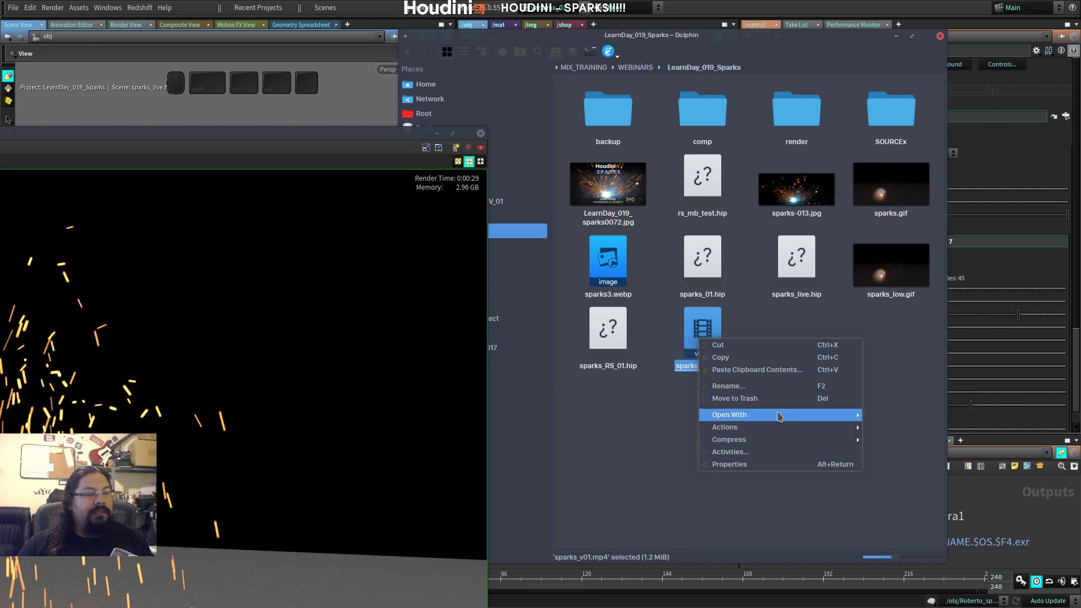
mouse_move(766, 415)
left_click(901, 451)
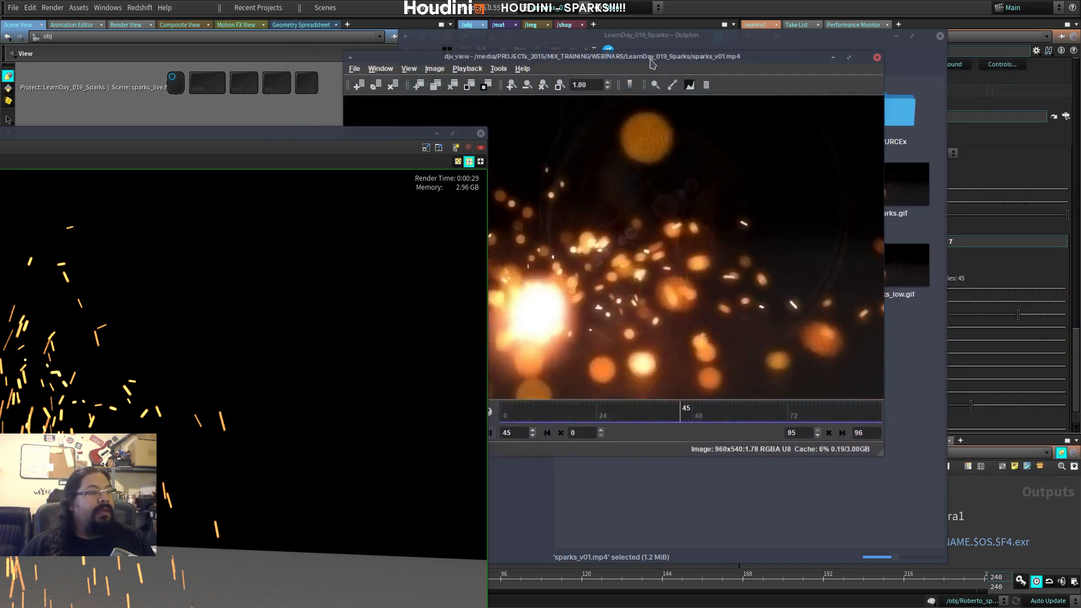
left_click(437, 134)
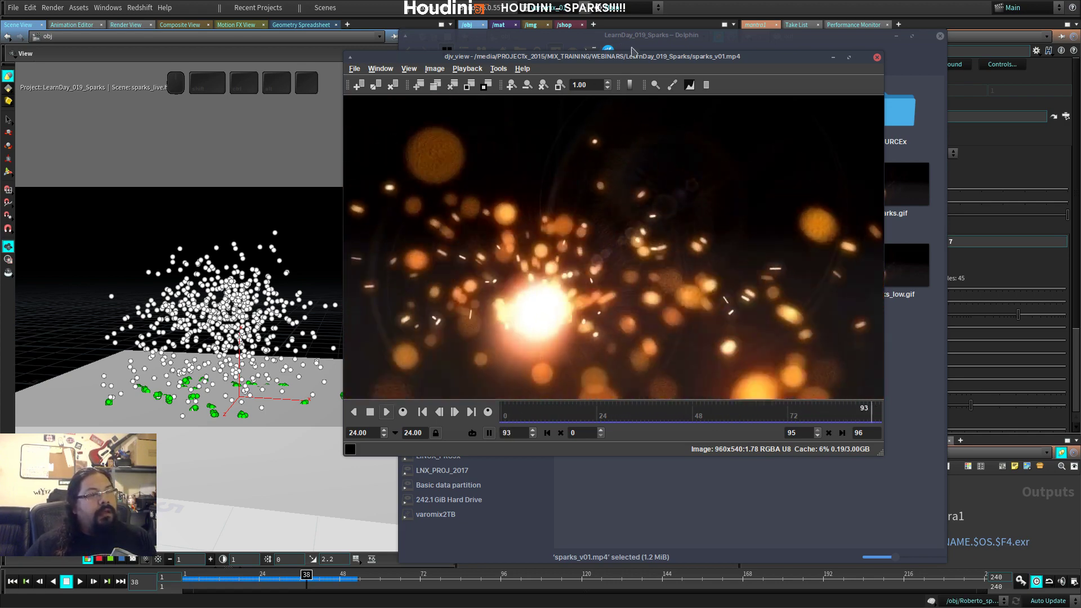
left_click_drag(657, 61, 609, 63)
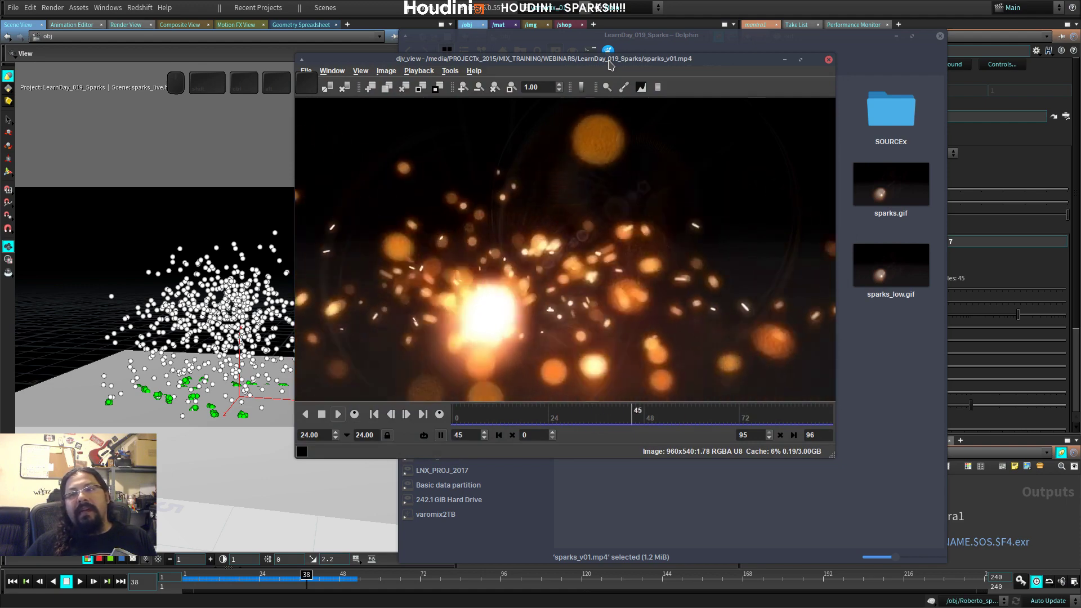
Step: Switch to Houdini, open its help contents and go to the Geometry and modeling page under What's new in Houdini 16
left_click_drag(639, 63, 644, 67)
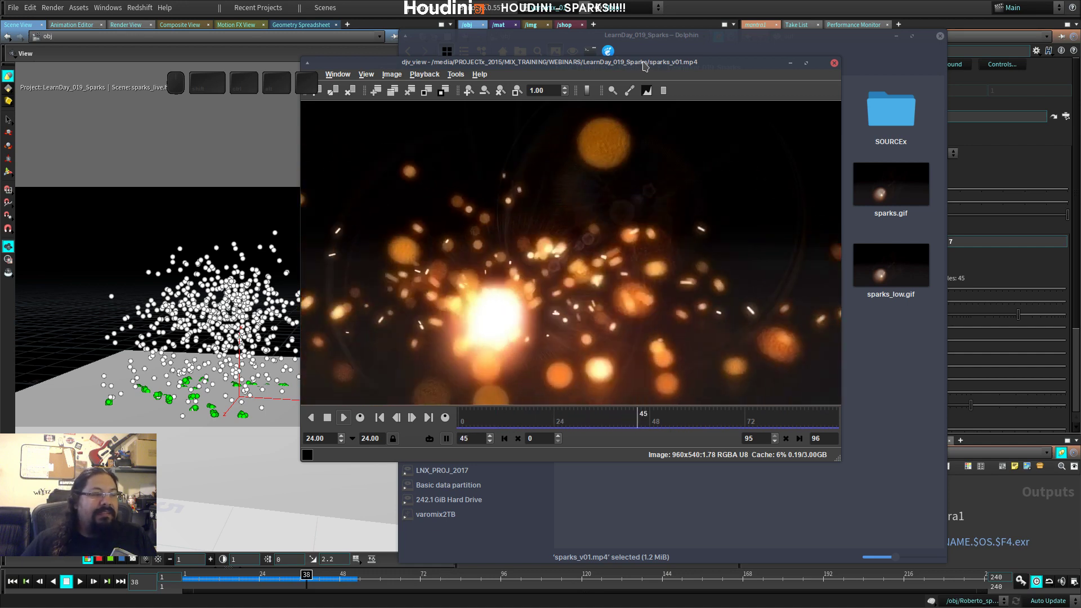
left_click(165, 8)
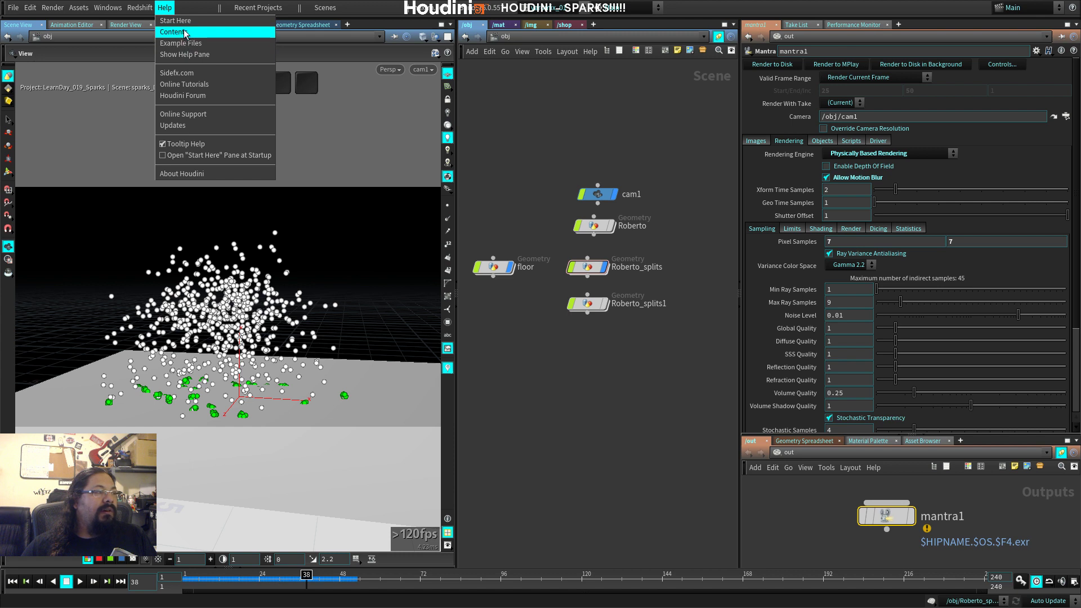
left_click(183, 32)
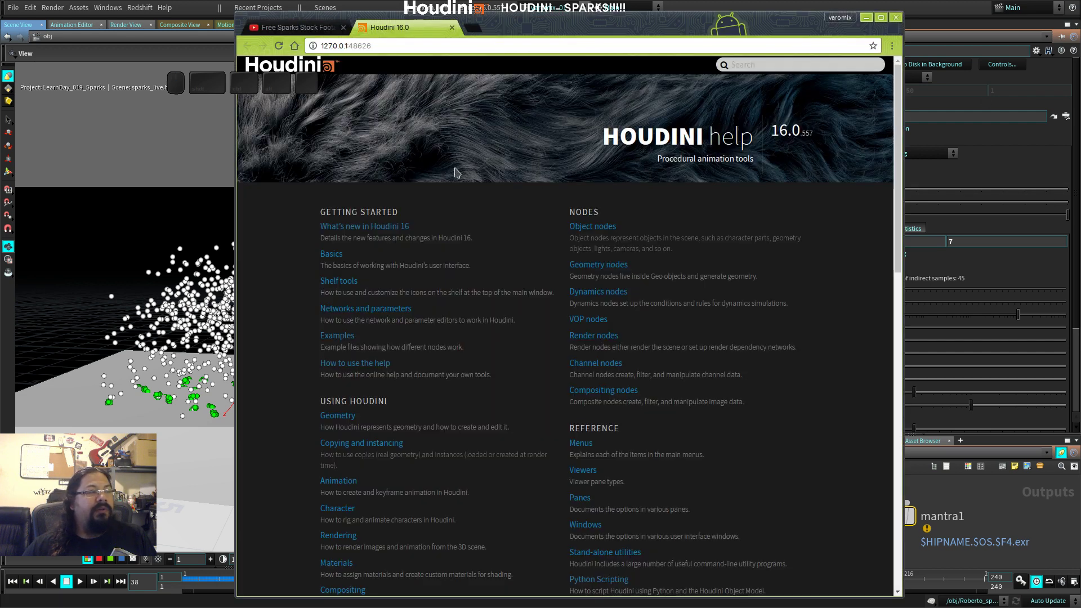
left_click(358, 227)
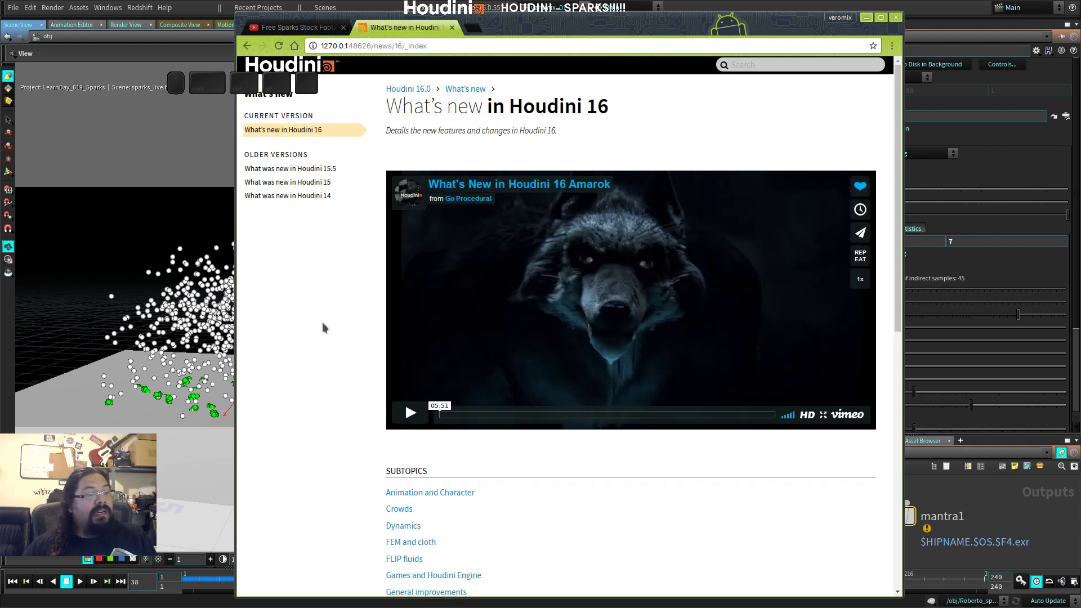
scroll(326, 329, "down", 2)
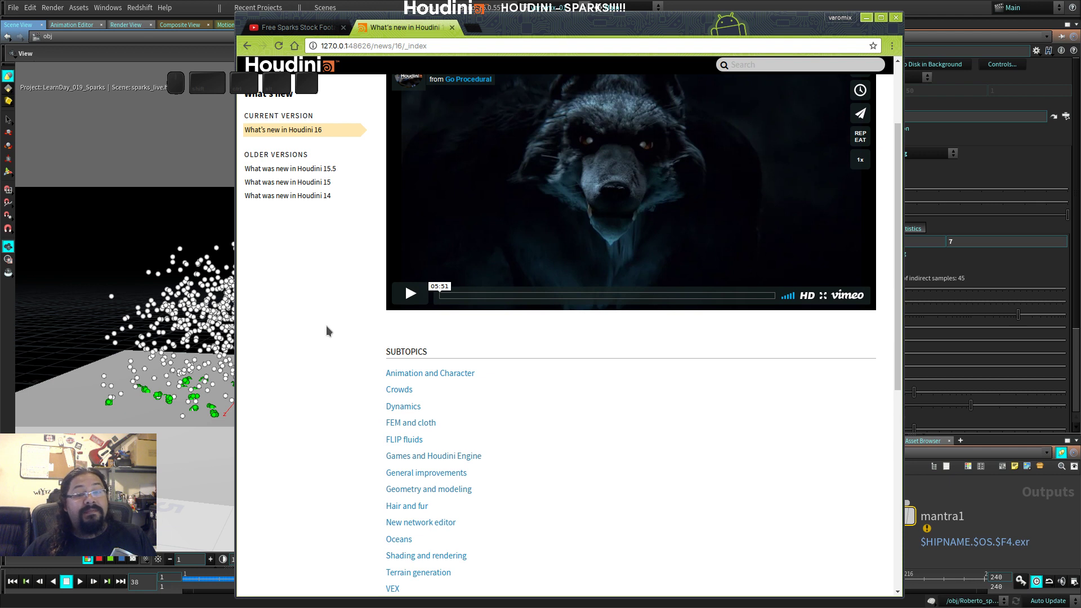
scroll(327, 329, "down", 1)
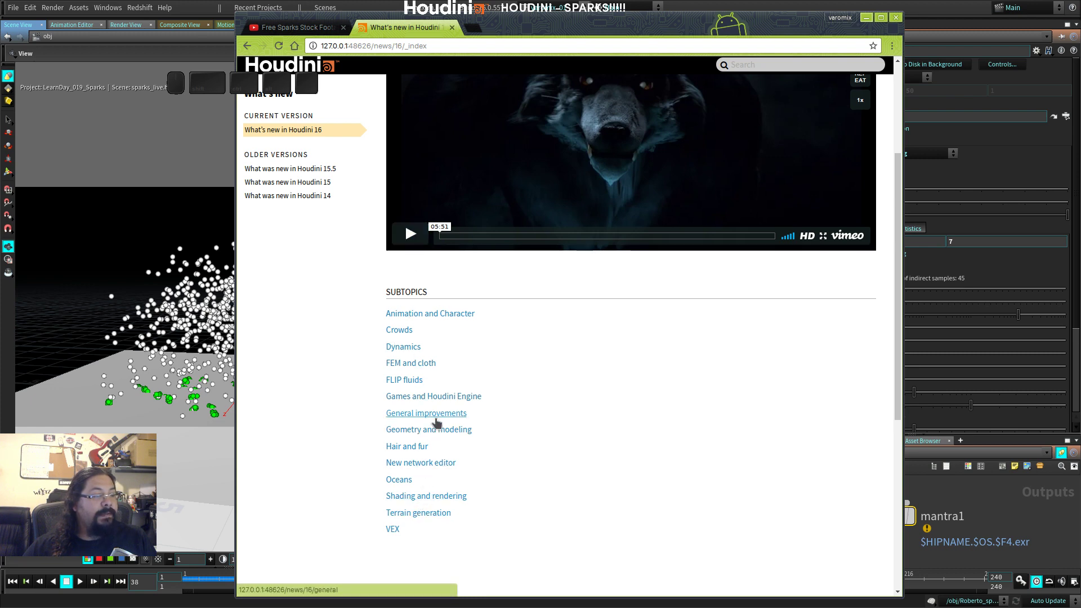
left_click(435, 431)
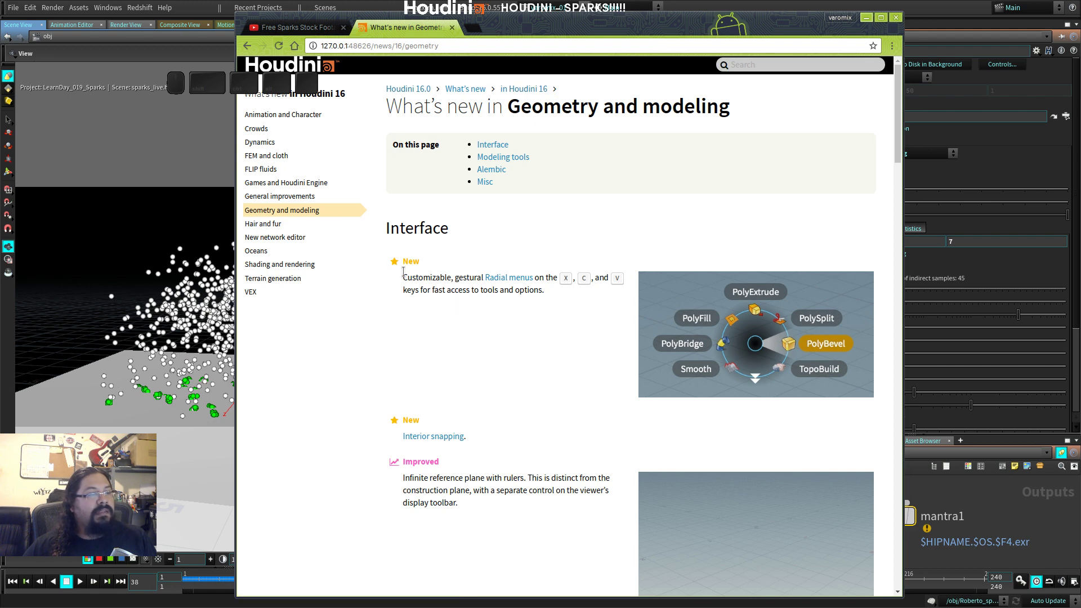
Step: Examine the Interface and Modeling tools entries, highlighting the reference plane and PolyKnit text and reading on to the Enhanced PolyBevel entry
scroll(513, 332, "down", 2)
scroll(514, 332, "down", 3)
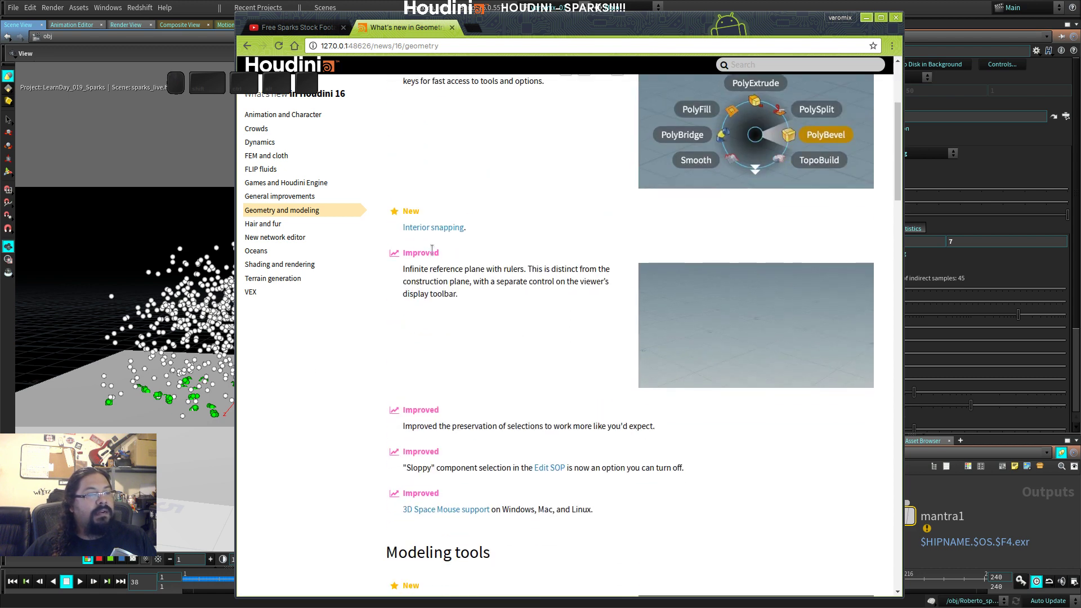
left_click_drag(420, 281, 513, 281)
scroll(522, 313, "down", 3)
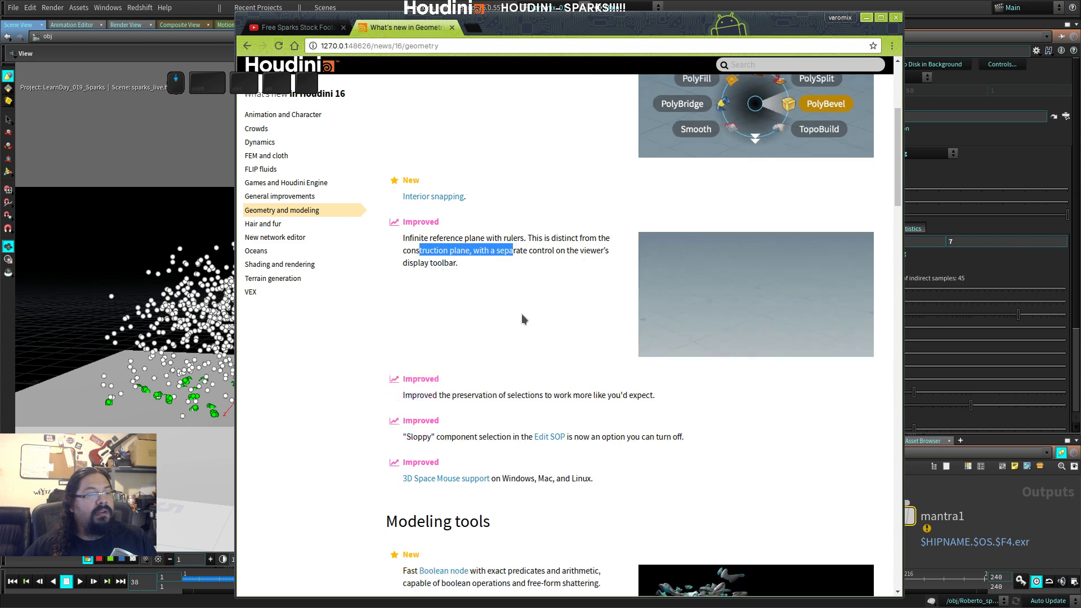
scroll(497, 412, "down", 3)
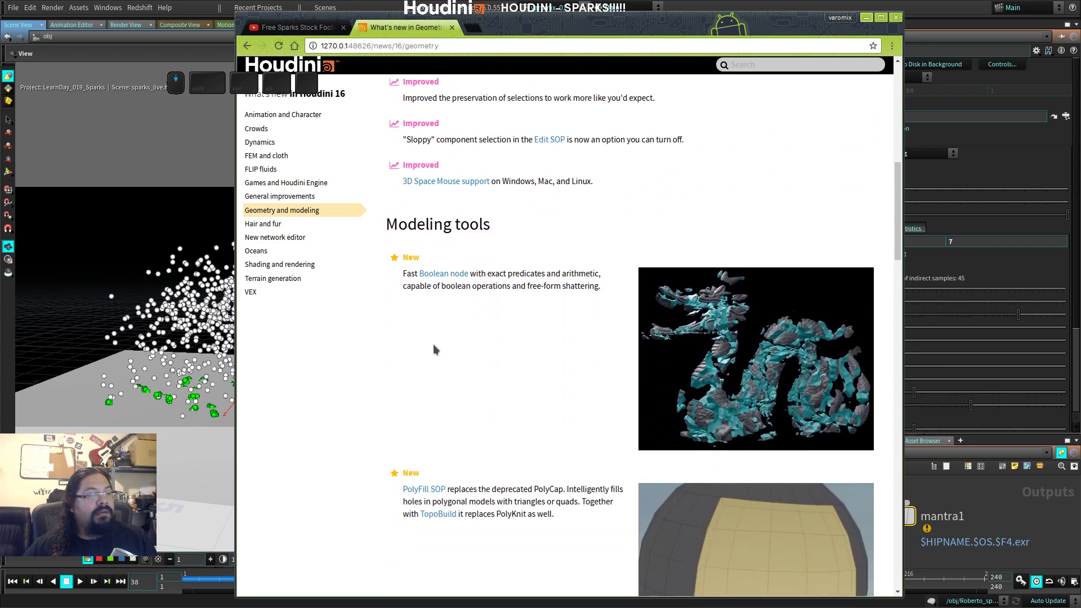
left_click_drag(515, 274, 590, 275)
scroll(523, 350, "down", 5)
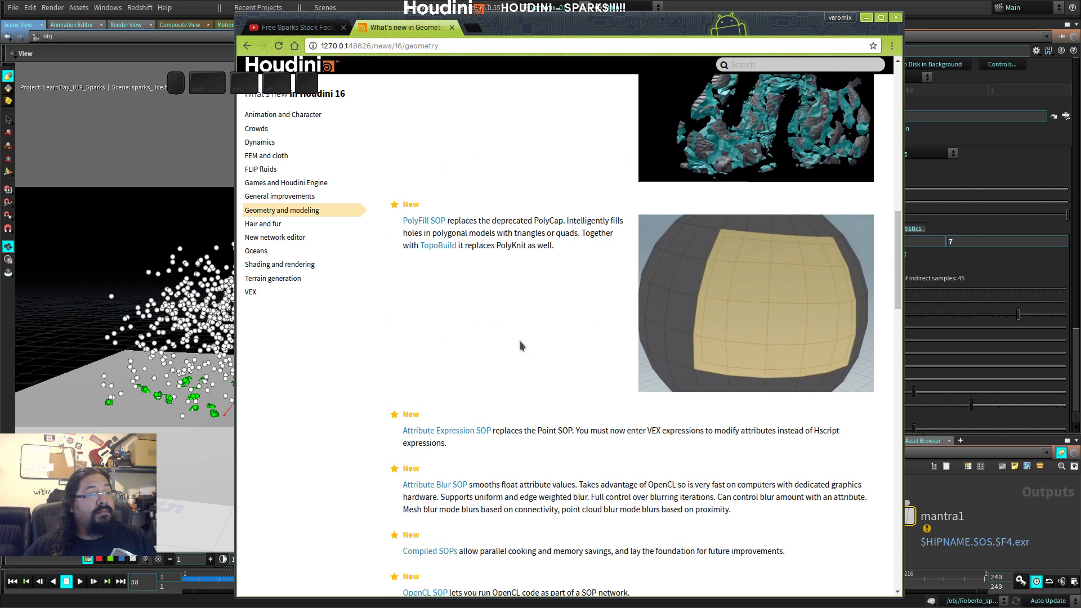
left_click_drag(392, 250, 574, 247)
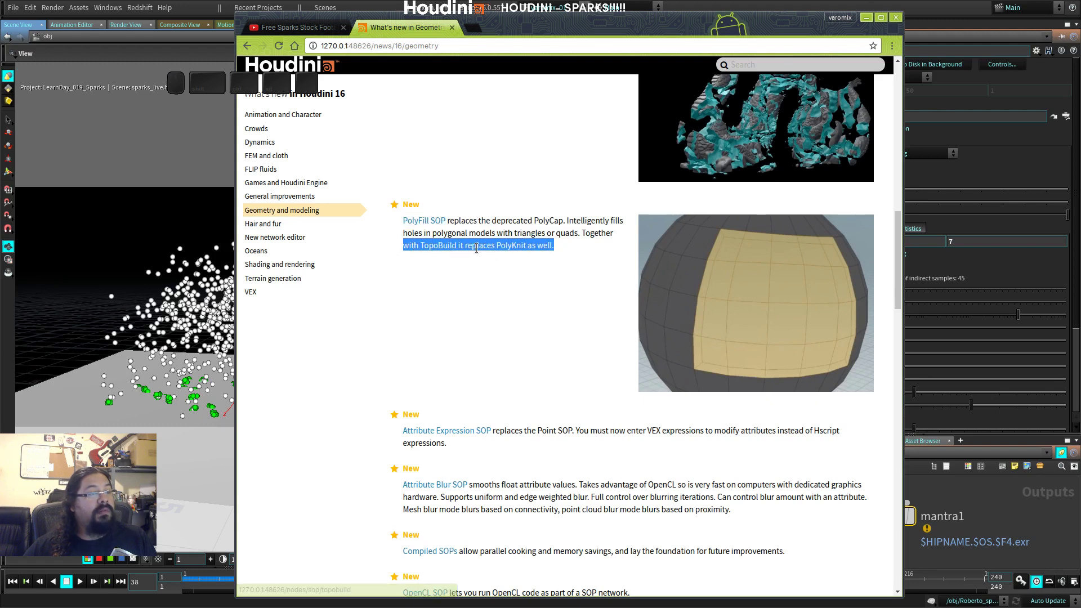
left_click_drag(505, 246, 529, 248)
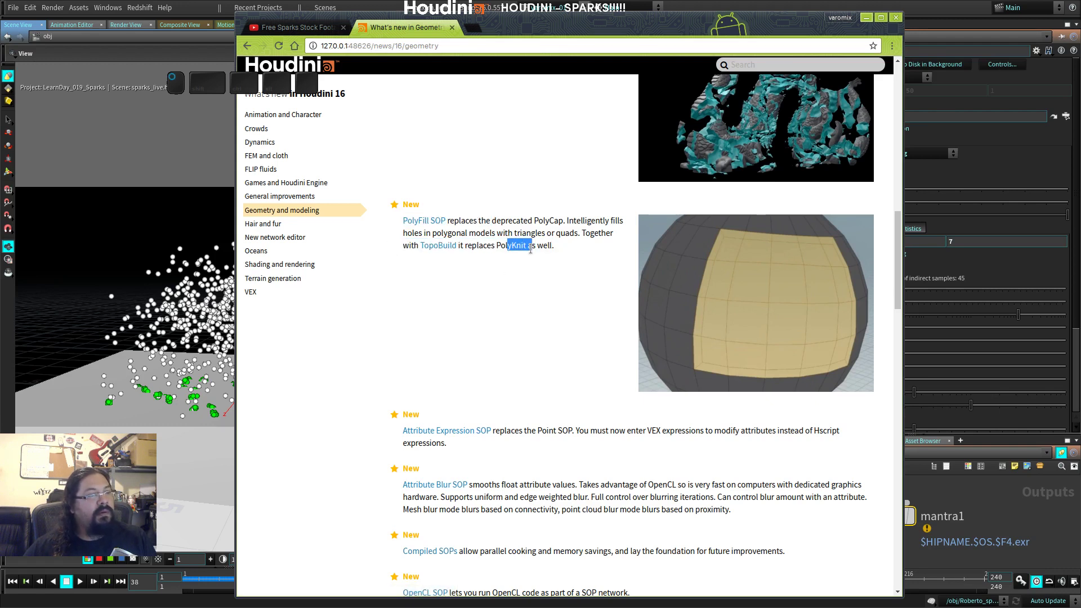
double_click(502, 246)
triple_click(501, 246)
scroll(509, 269, "down", 6)
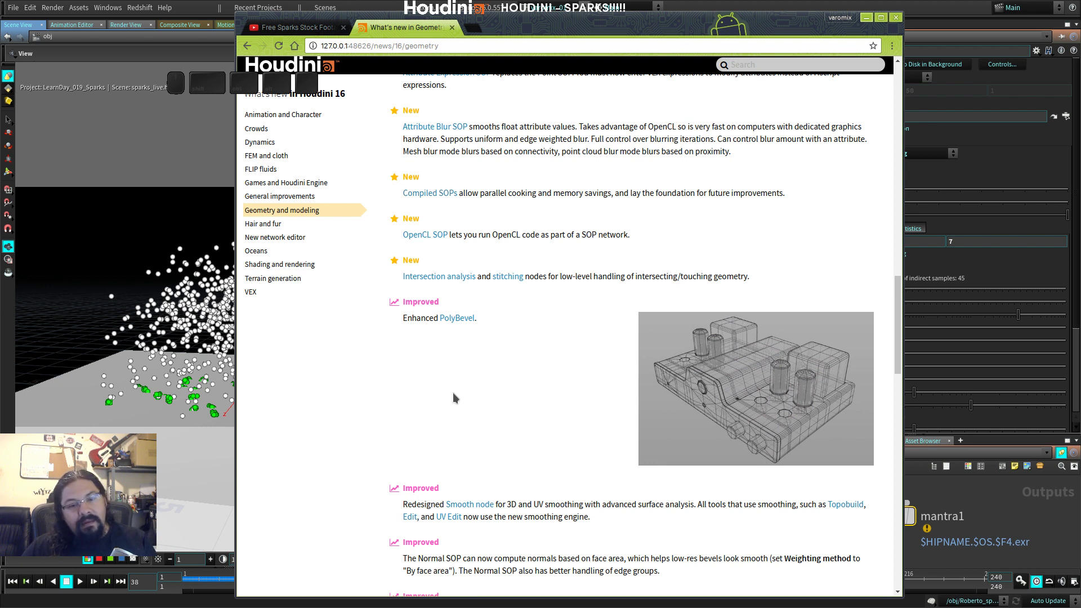
Step: Minimize the Houdini help and Asana browser windows and return to the sparks scene in Houdini
key("alt+Tab")
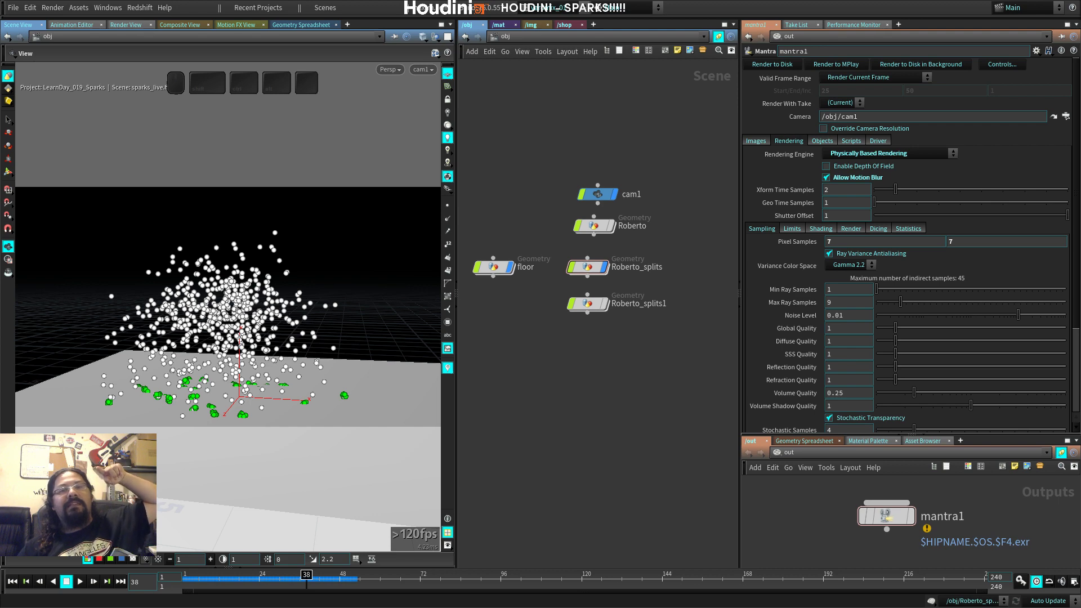
key("alt+Tab")
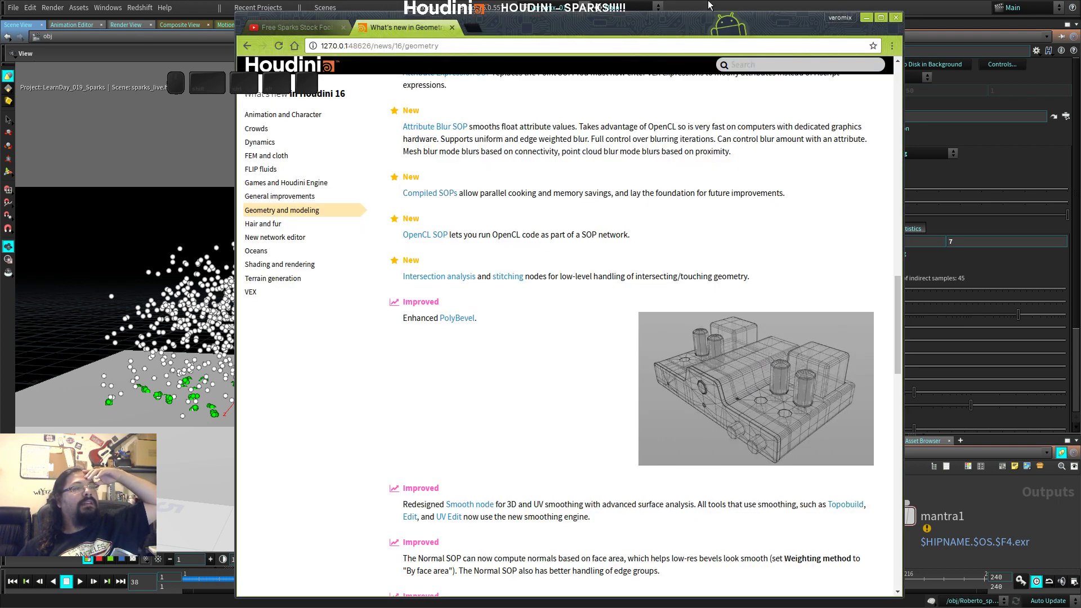
left_click(867, 18)
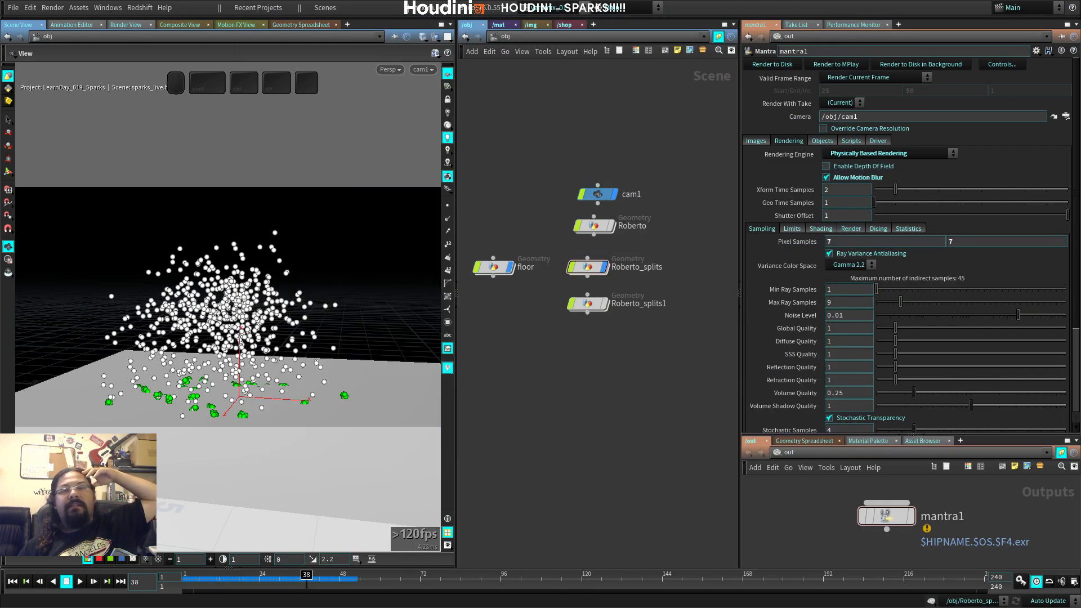
key("alt+Tab")
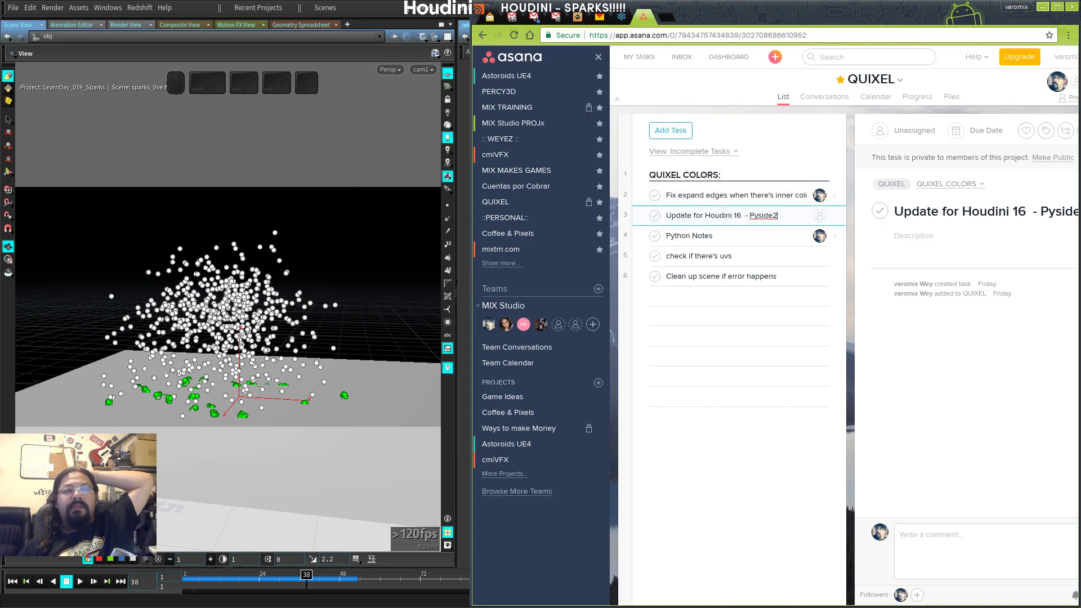
left_click(1044, 8)
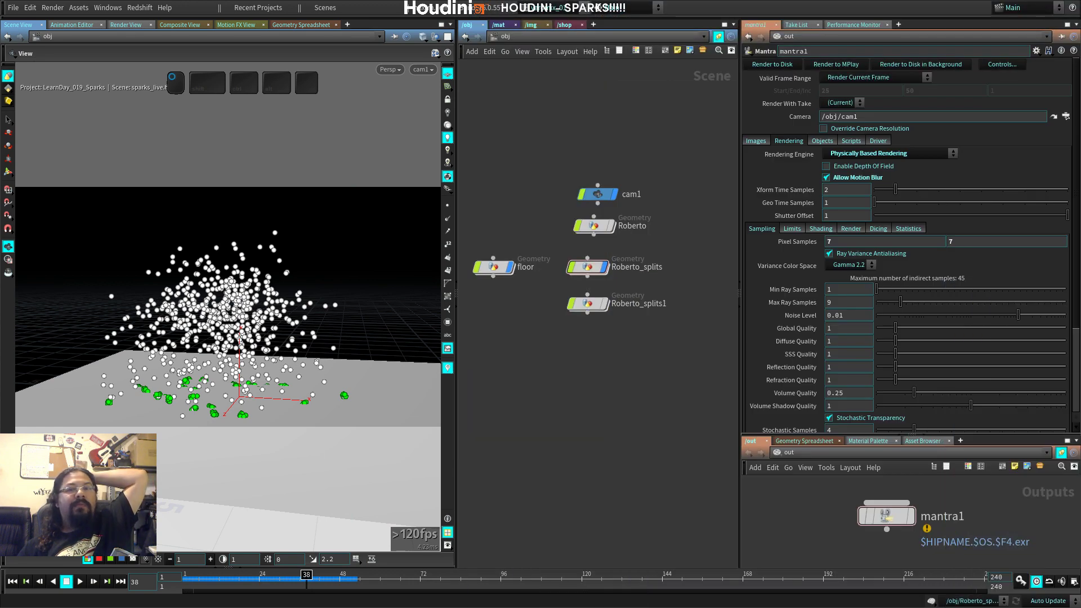